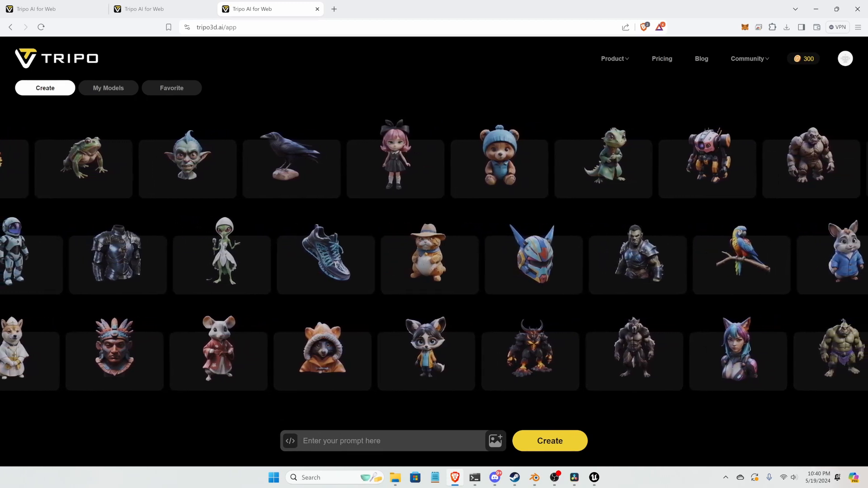
Enter the prompt "medieval mug" with its spelling corrected, and clear the prompt field again
type("mide")
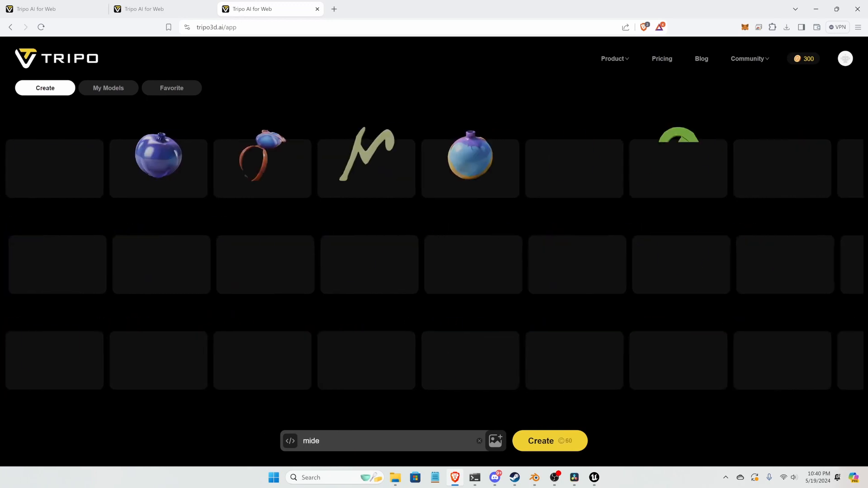
type("vil mug")
right_click(318, 441)
left_click(376, 328)
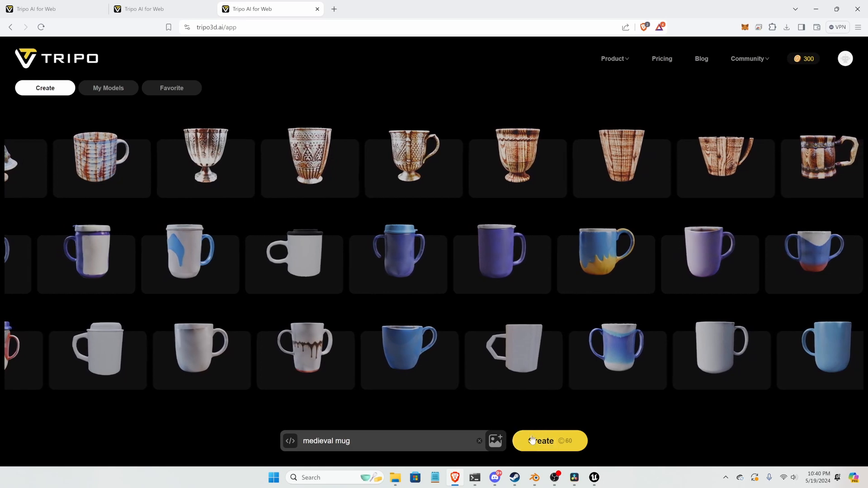
left_click(479, 442)
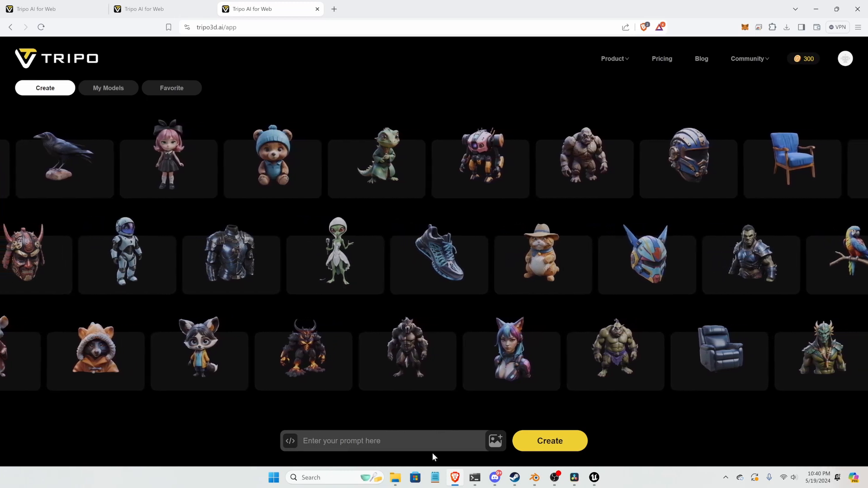
left_click(420, 441)
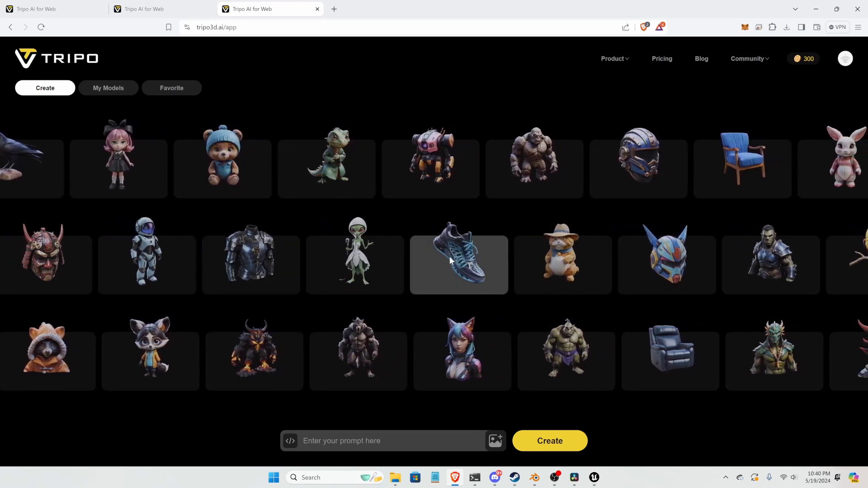
Open the green alien from the showcase gallery for viewing and close its preview
left_click(353, 261)
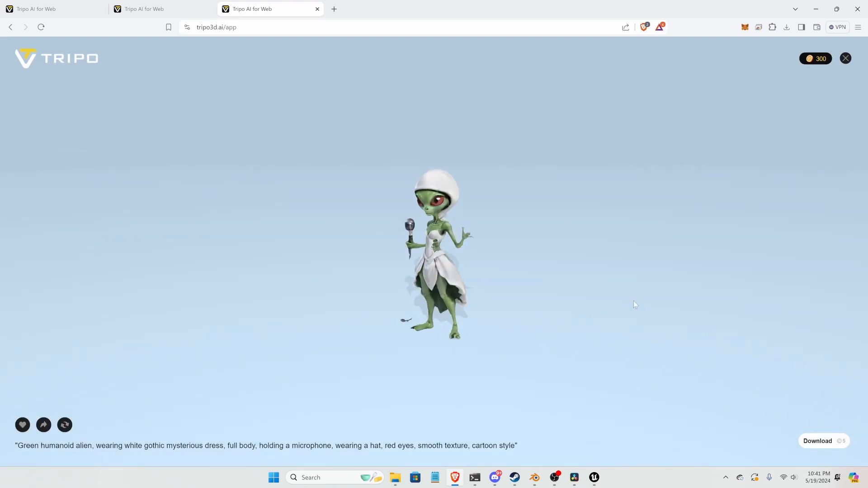
left_click(845, 60)
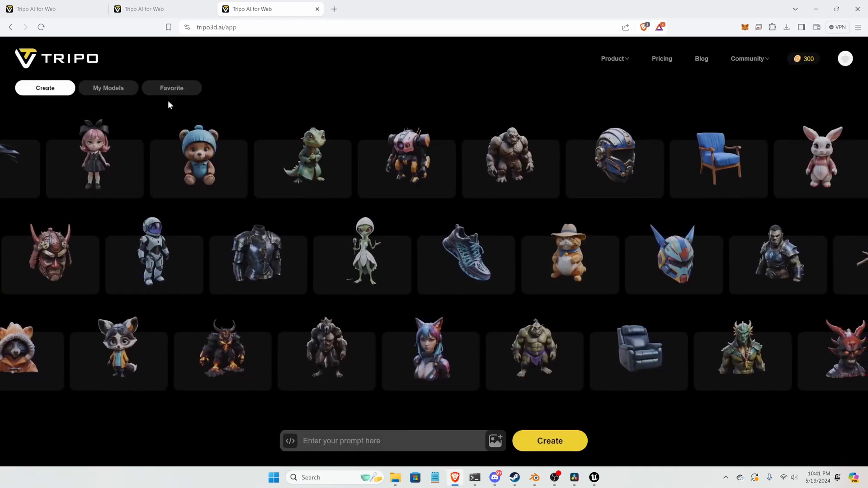
Switch to the browser tab with the "dragon squishmellow" model and examine it from the side and back
left_click(55, 14)
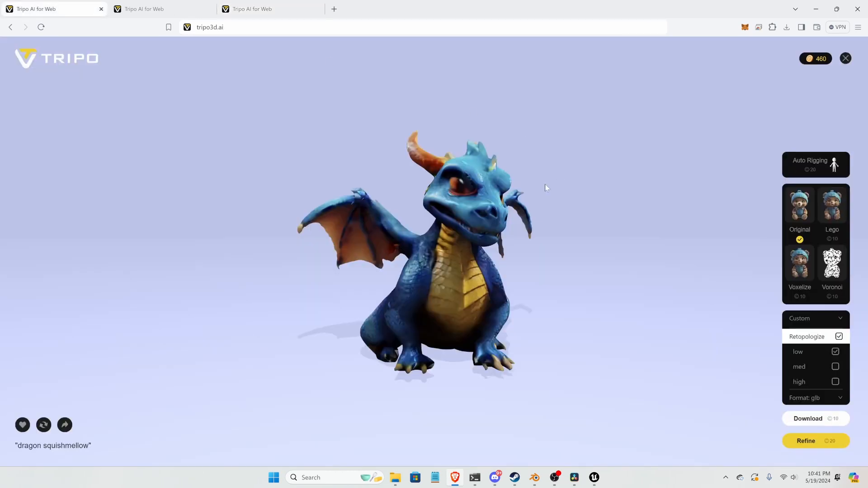
left_click_drag(541, 243, 584, 248)
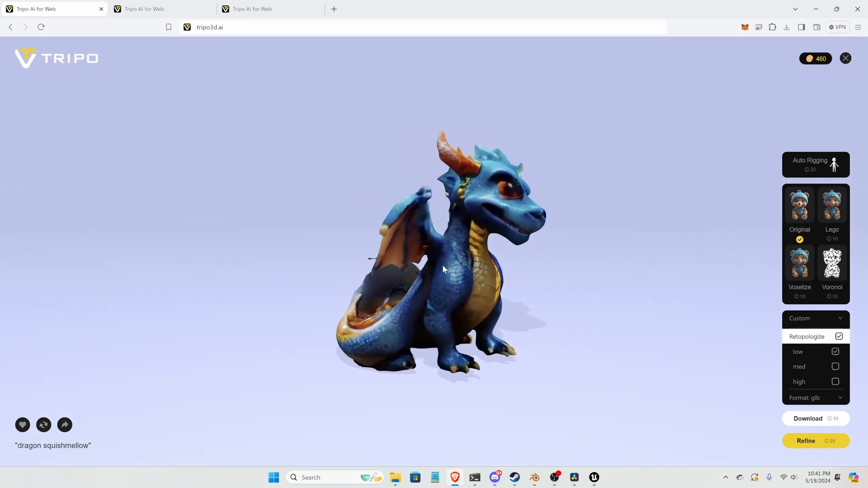
left_click_drag(462, 261, 496, 261)
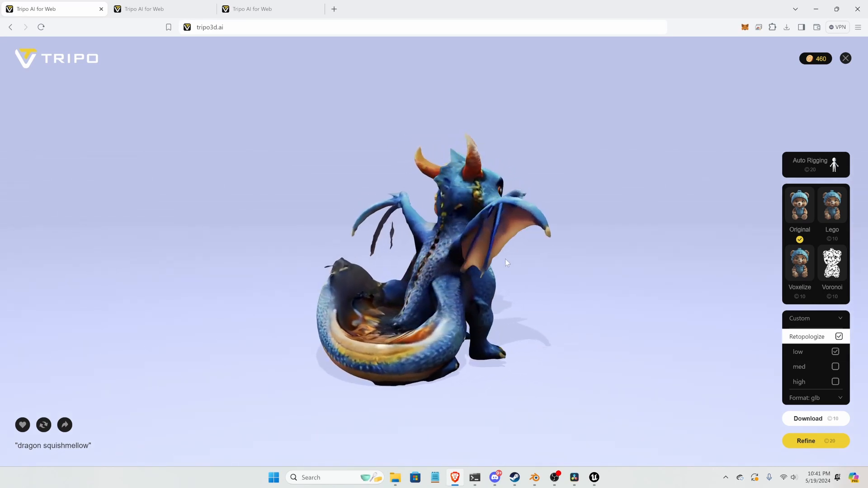
Switch to Blender and isolate the segmented dragon in local view in place of the armoured character
left_click(536, 479)
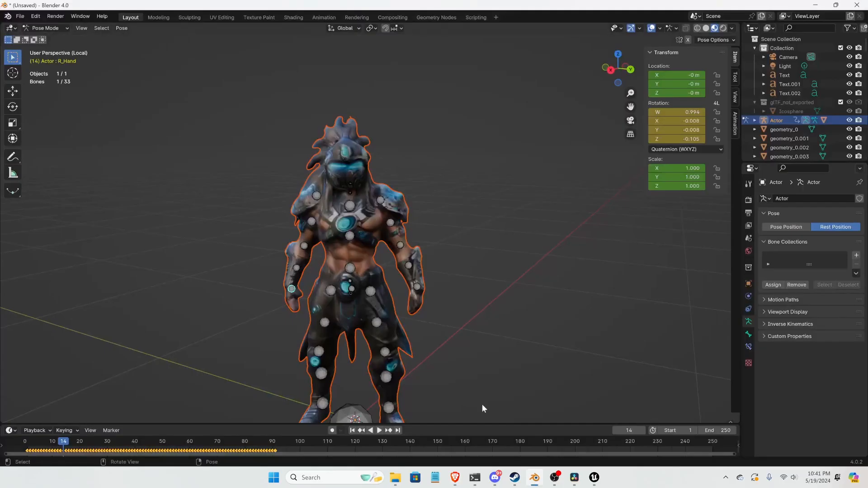
scroll(385, 151, "down", 3)
middle_click_drag(360, 262, 419, 202, "shift")
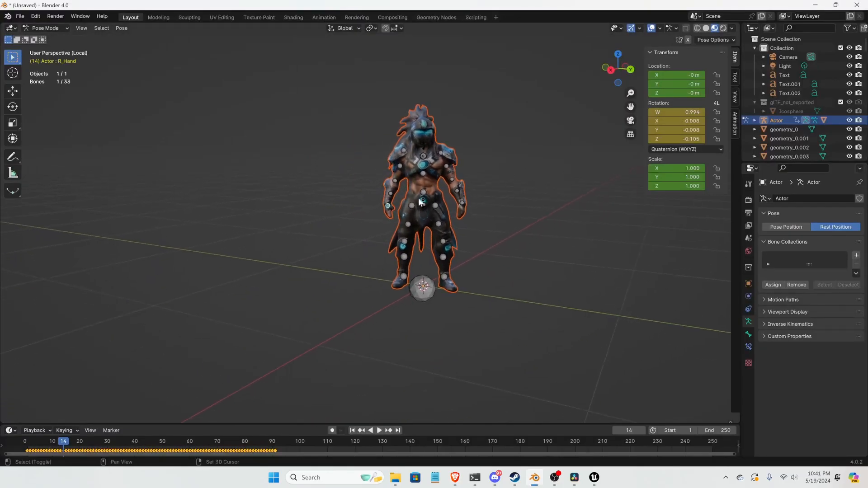
key("KP_Divide")
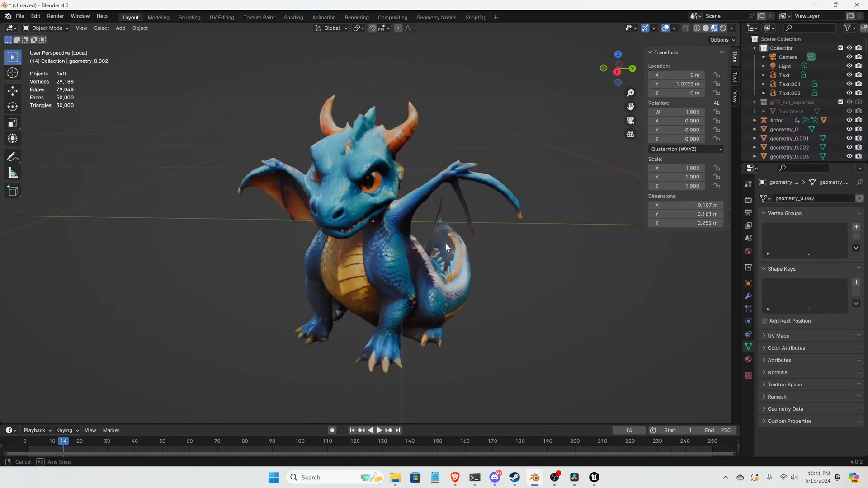
middle_click_drag(446, 244, 392, 245)
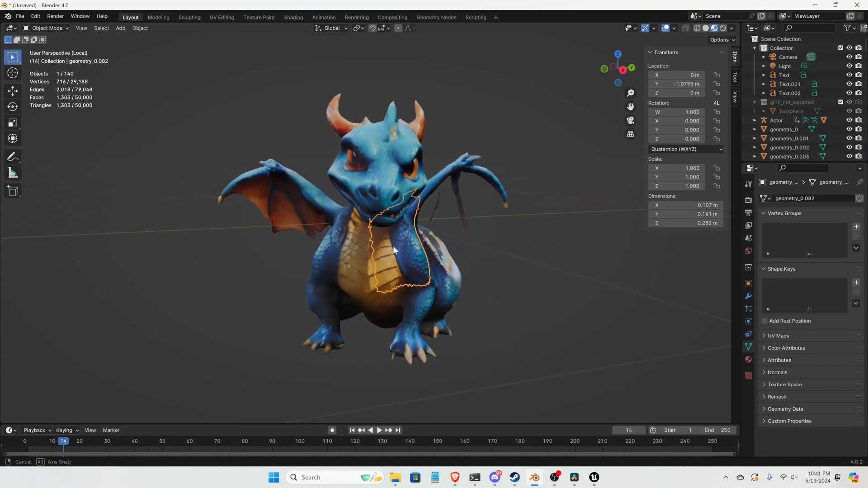
Select all of the segmented dragon's pieces and examine how the mesh is divided, entering and leaving Edit Mode
key("a")
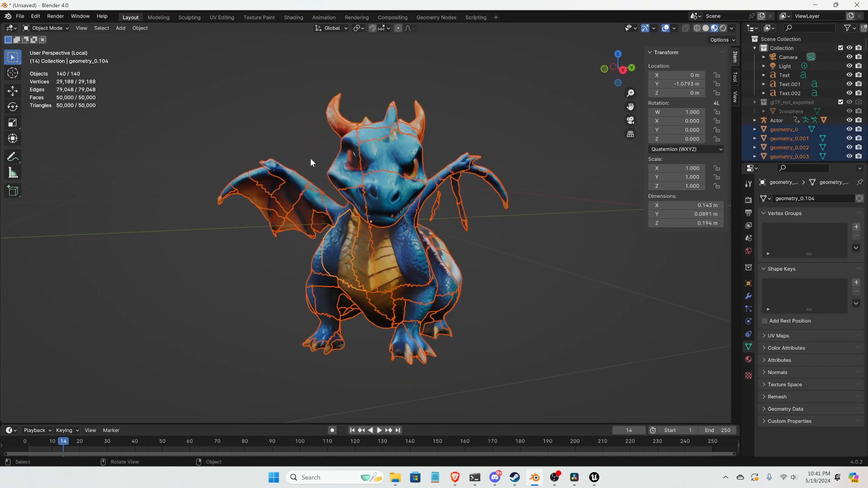
middle_click_drag(283, 295, 349, 262)
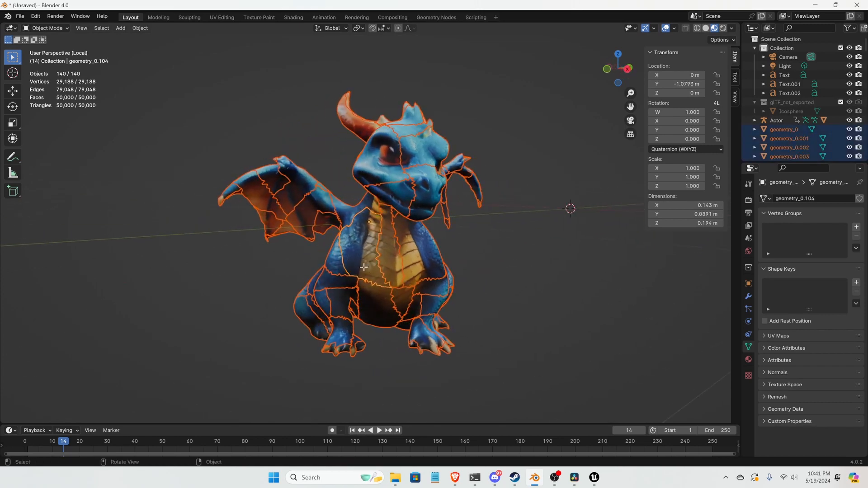
key("Tab")
scroll(367, 258, "up", 4)
middle_click_drag(326, 316, 409, 253)
key("Tab")
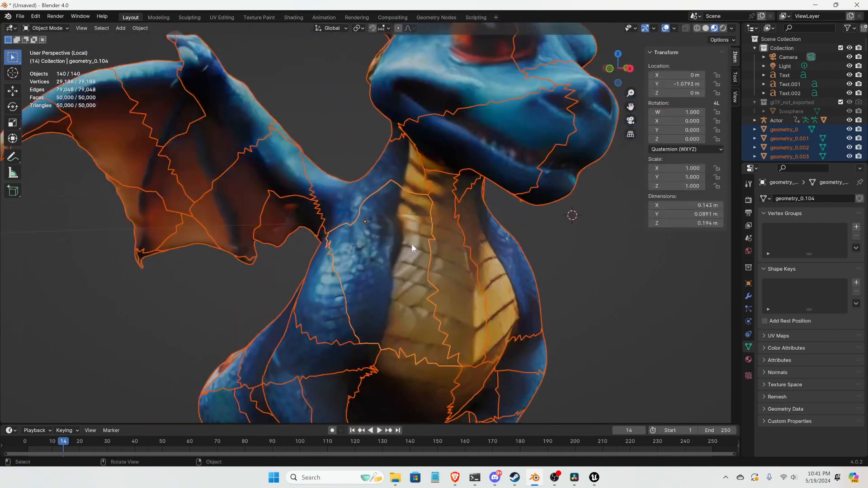
Select the dragon's chest piece alone and examine its mesh in Edit Mode, returning to Object Mode
left_click(417, 200)
key("Tab")
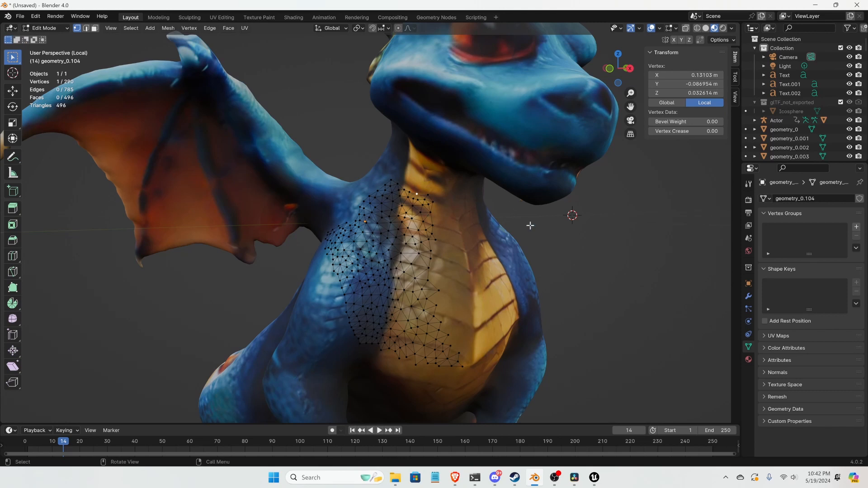
scroll(533, 221, "down", 4)
key("Tab")
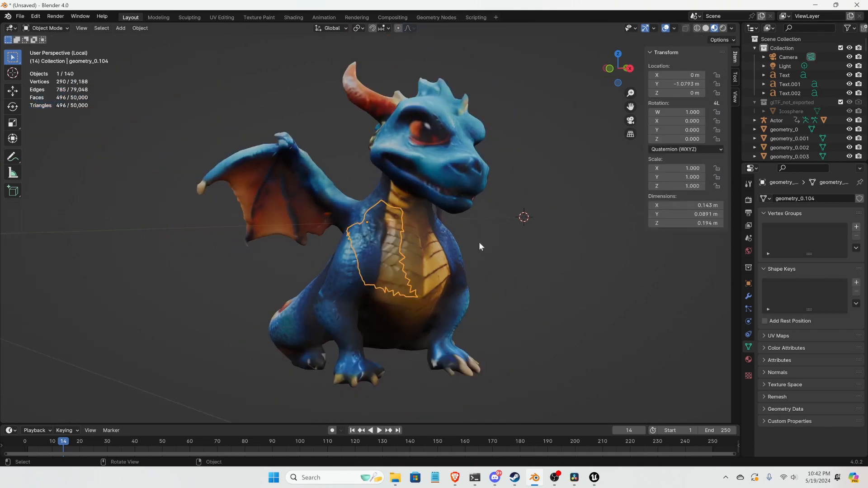
Reopen the chest piece in Edit Mode close to the neck and try moving one of its vertices
middle_click_drag(479, 242, 384, 216)
scroll(445, 216, "up", 6)
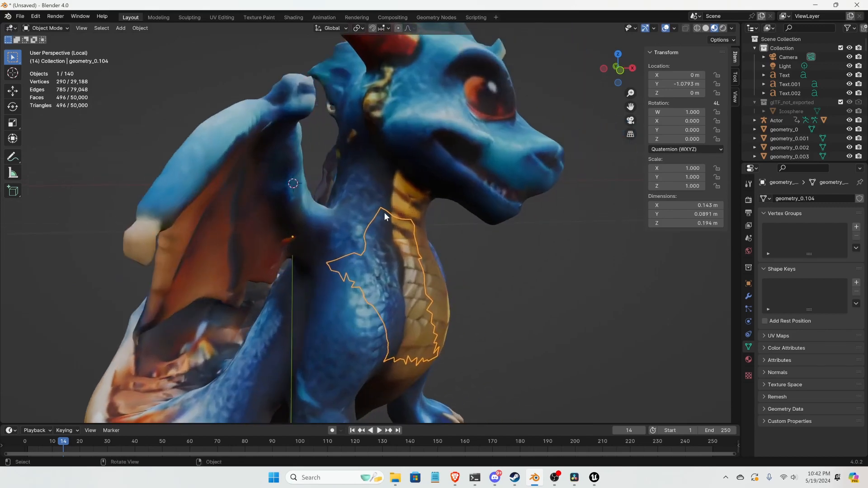
scroll(384, 215, "up", 4)
key("Tab")
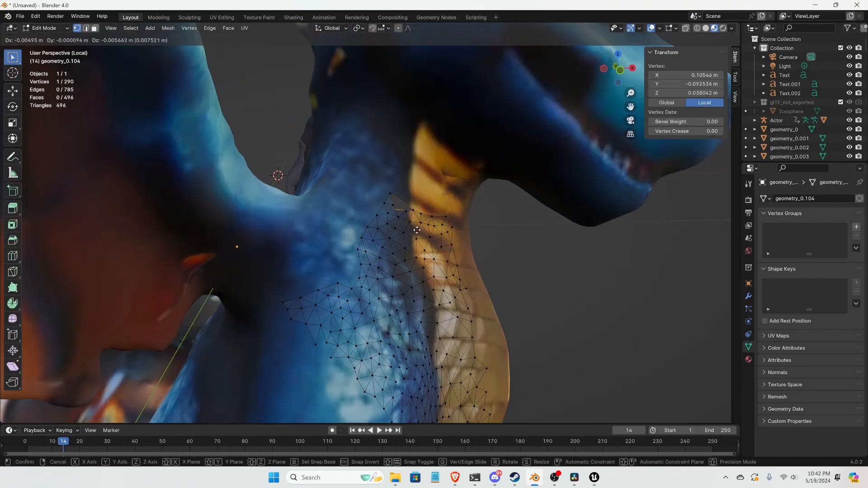
Switch to the UV Editing workspace and display the Image_0 texture in the UV editor for examination
left_click(221, 17)
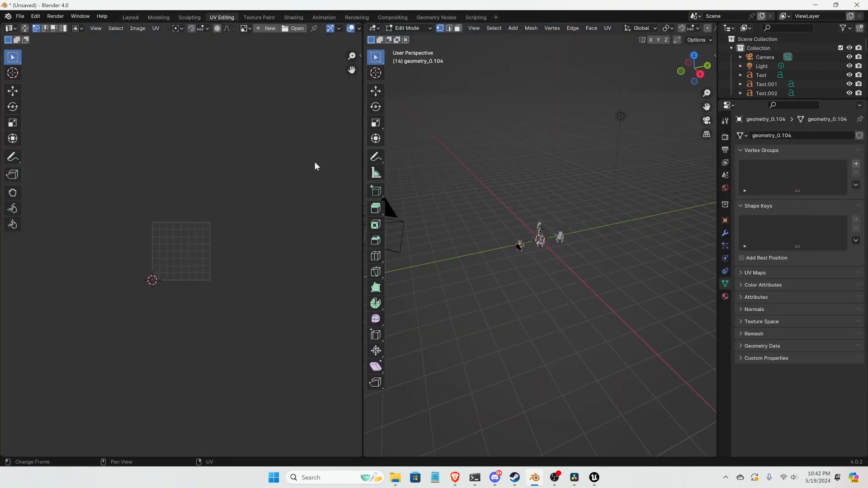
scroll(192, 244, "up", 5)
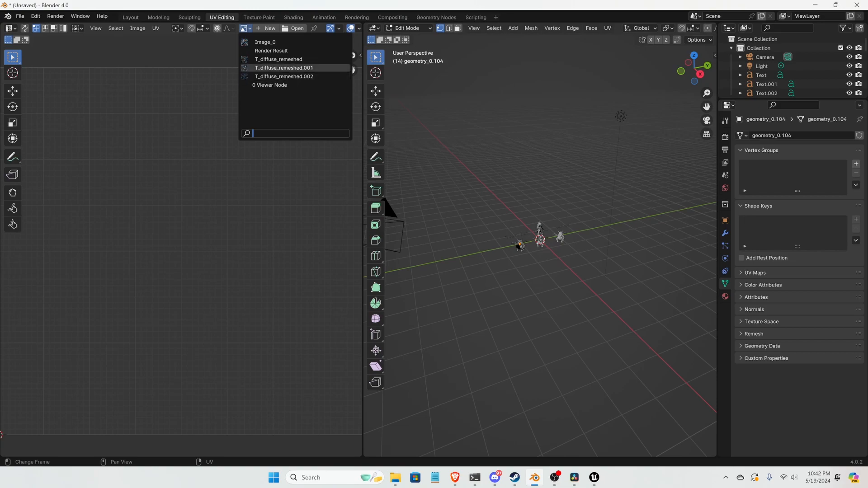
left_click(265, 42)
scroll(202, 229, "down", 6)
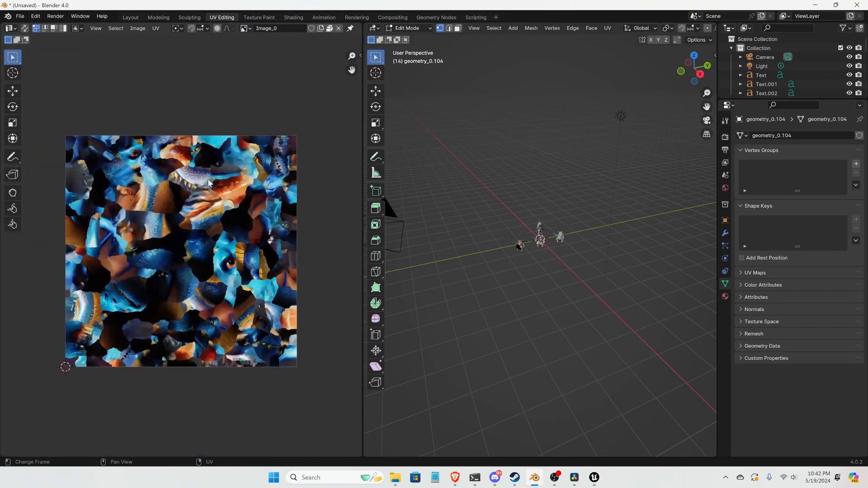
scroll(201, 230, "up", 1)
scroll(201, 233, "up", 1)
scroll(198, 204, "down", 1)
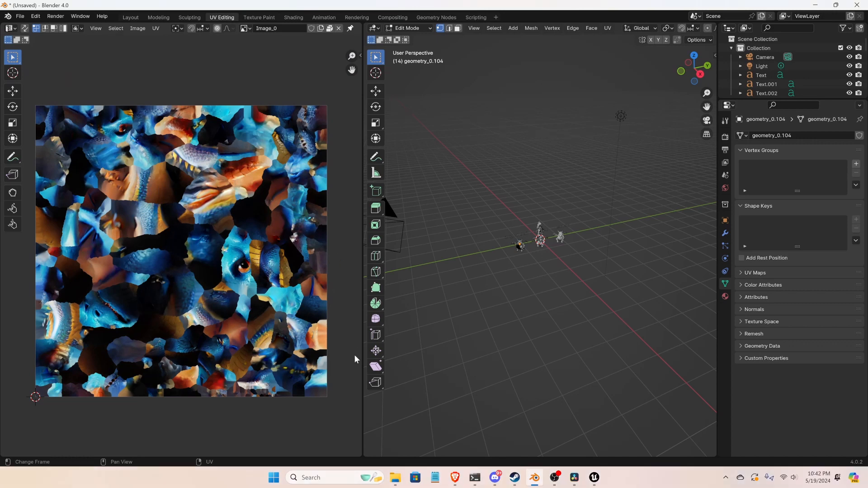
Isolate the High Poly dragon in local view and display it with Material Preview shading
scroll(214, 238, "up", 2)
key("Tab")
scroll(558, 268, "up", 10)
scroll(558, 268, "up", 3)
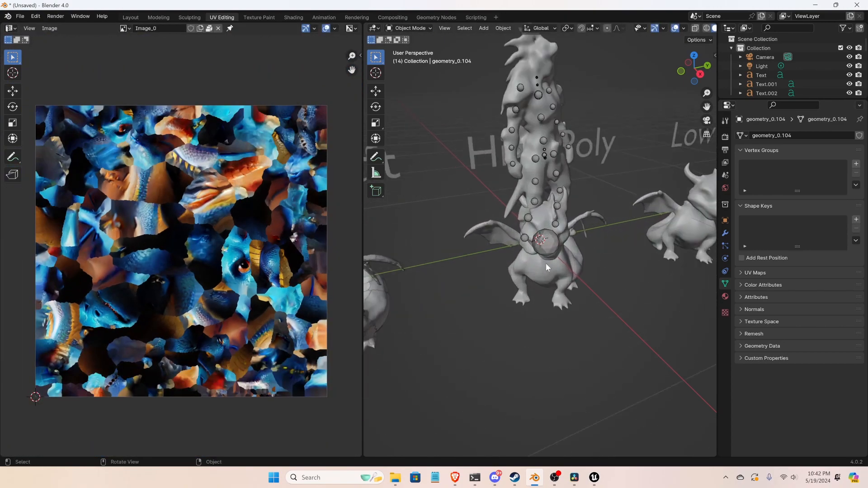
left_click(527, 255)
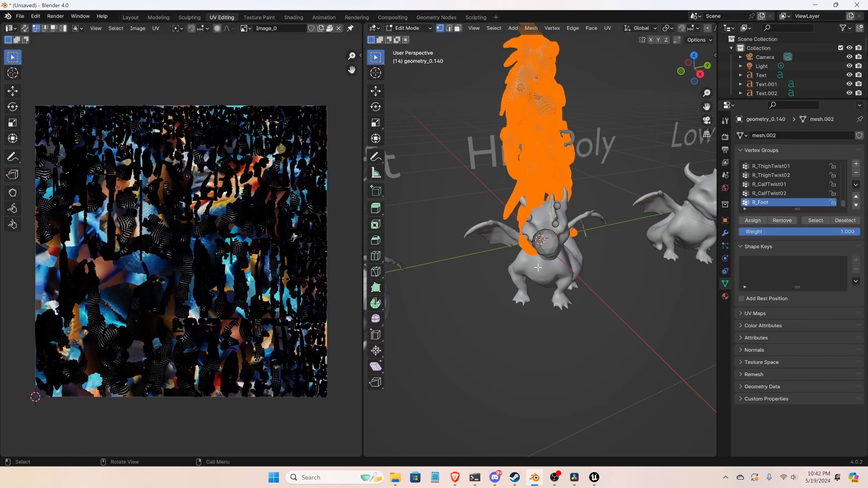
middle_click_drag(591, 281, 530, 269)
key("KP_Divide")
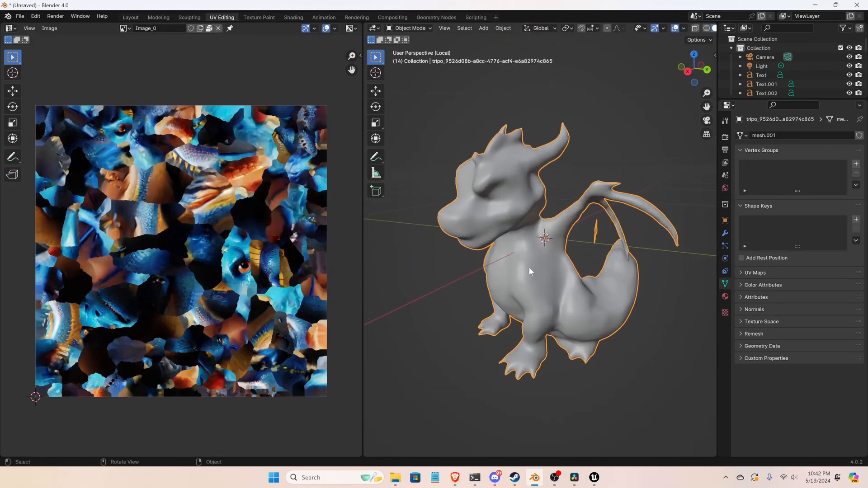
key("z")
left_click(535, 321)
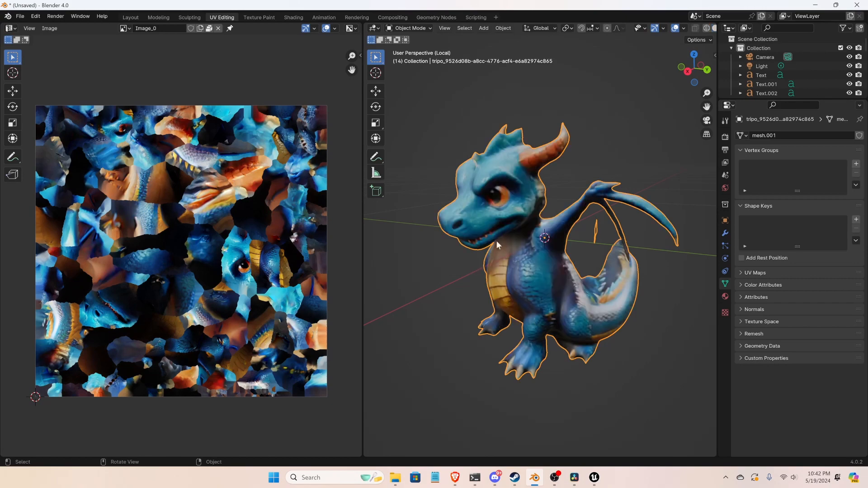
Examine the High Poly dragon's mesh topology in Edit Mode and return to Object Mode
key("Tab")
middle_click_drag(497, 240, 521, 226)
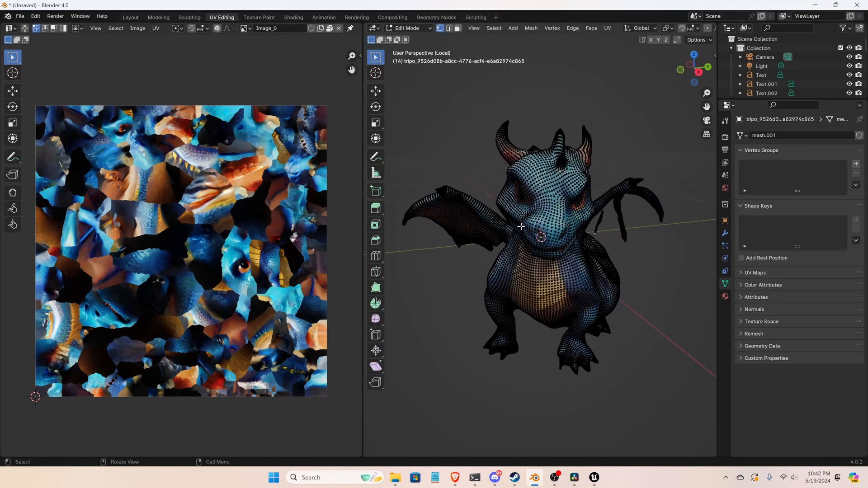
key("Tab")
scroll(567, 270, "down", 5)
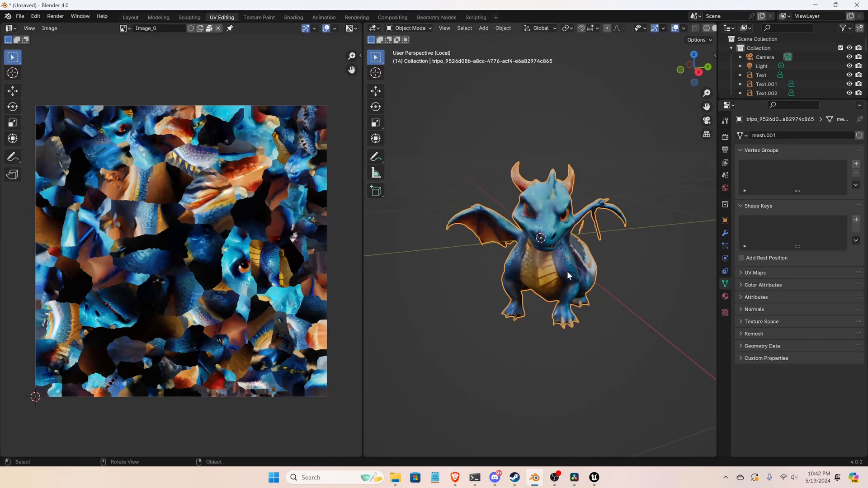
Leave local view and select the snout piece of the Original Draft dragon
key("KP_Divide")
middle_click_drag(455, 248, 543, 248)
scroll(516, 245, "up", 5)
middle_click_drag(453, 209, 505, 209, "shift")
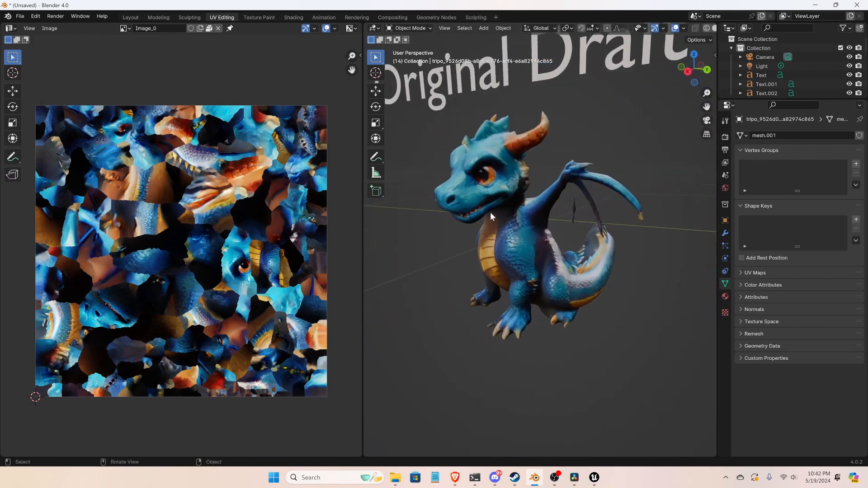
left_click(490, 213)
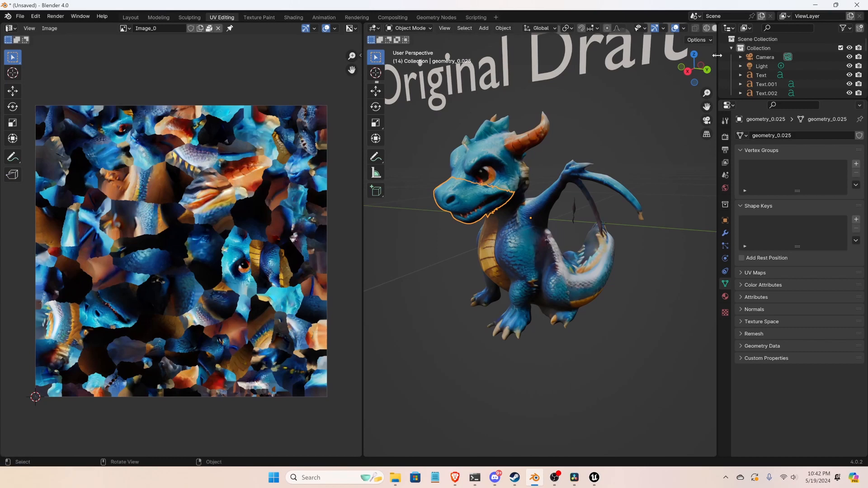
Turn on the Statistics overlay and select all pieces of the Original Draft dragon to compare its geometry counts
left_click(684, 28)
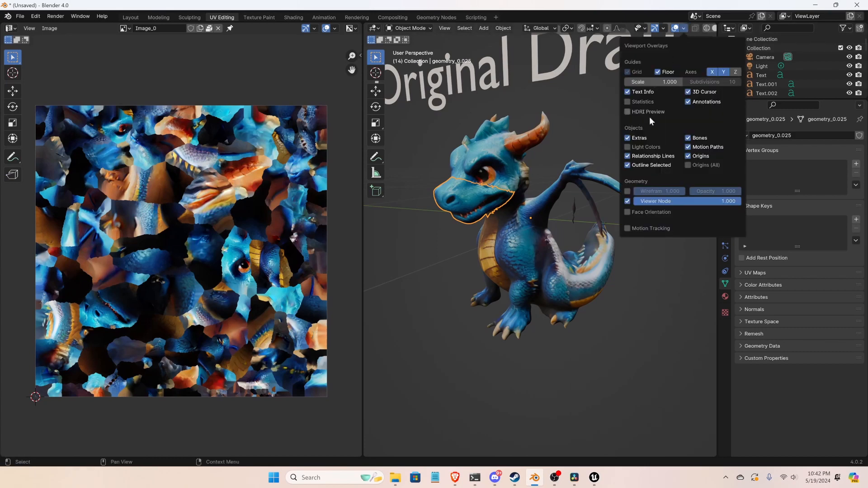
left_click(627, 102)
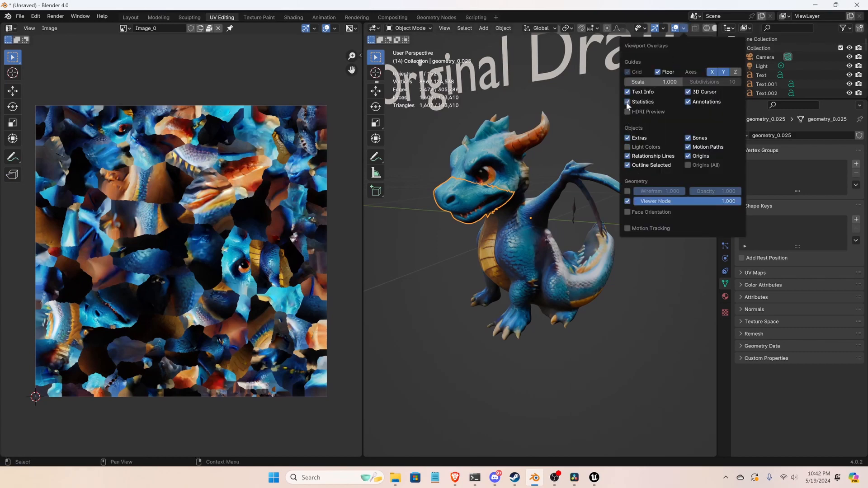
left_click_drag(414, 121, 664, 330)
middle_click_drag(478, 251, 474, 224)
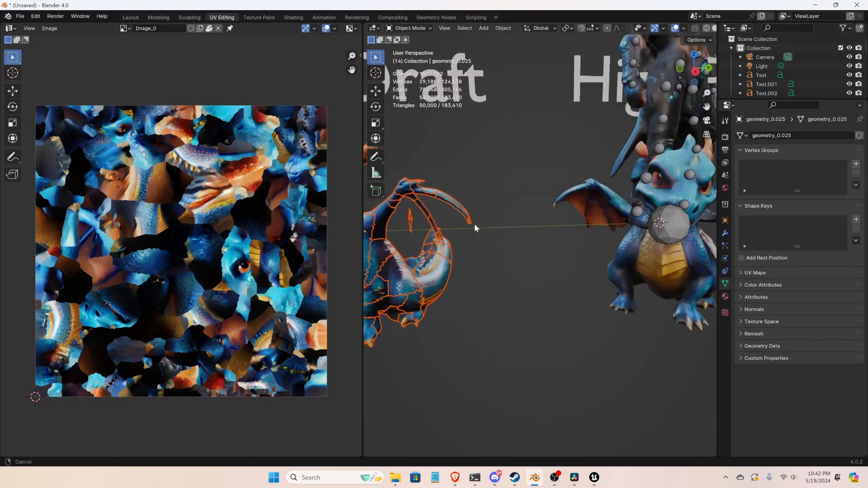
Select the High Poly dragon, display its mesh topology in Edit Mode and isolate it in local view
middle_click_drag(597, 219, 429, 229, "shift")
left_click(561, 272)
key("Tab")
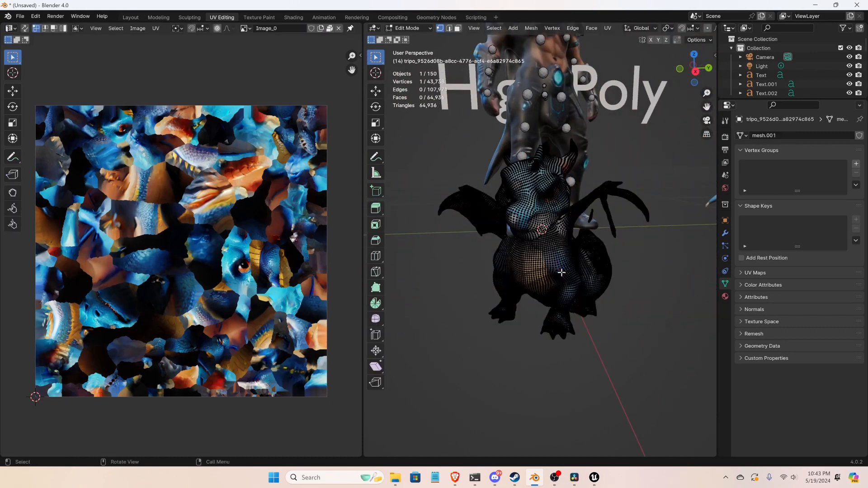
left_click(561, 272)
middle_click_drag(635, 266, 607, 260)
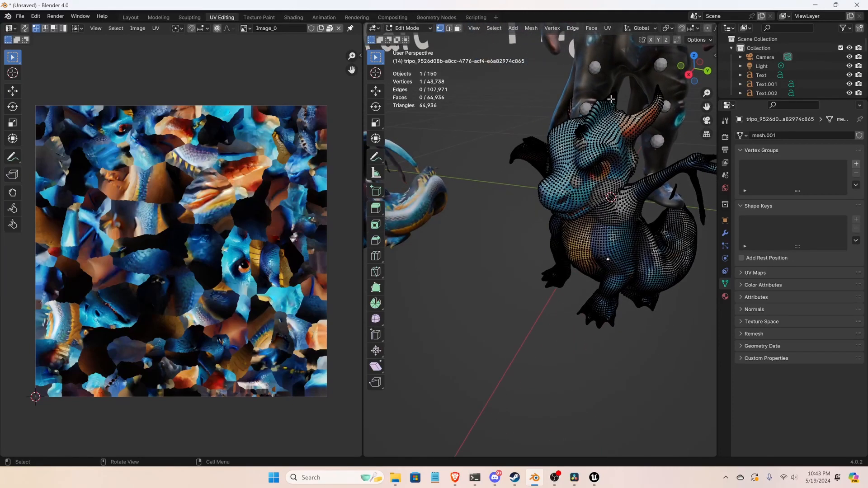
key("KP_Divide")
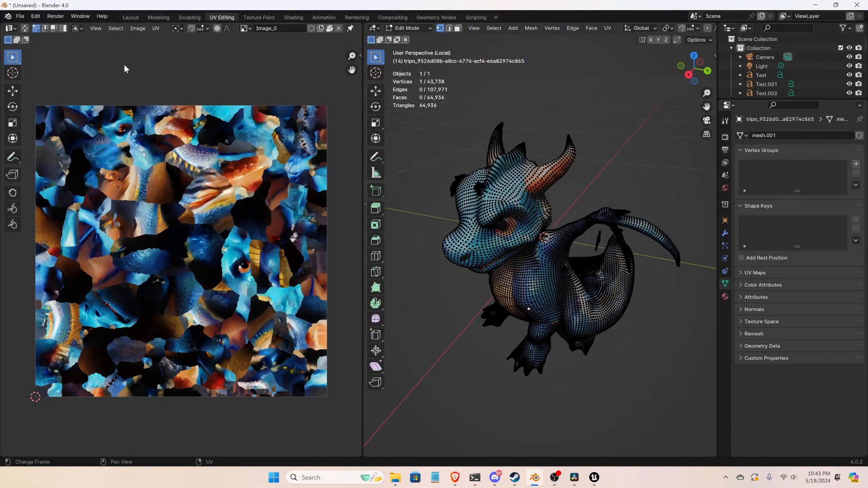
Expand the High Poly dragon material's Base Color texture settings and display T_diffuse_remeshed in the UV editor for a close look
left_click(726, 297)
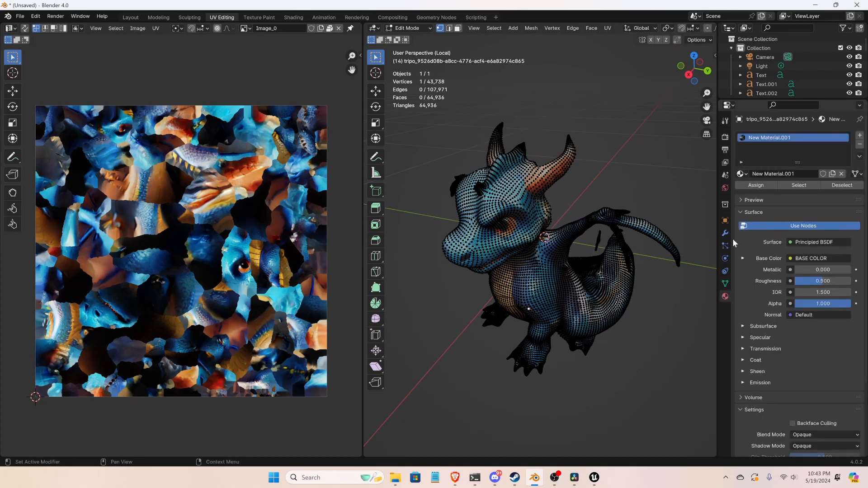
left_click(743, 258)
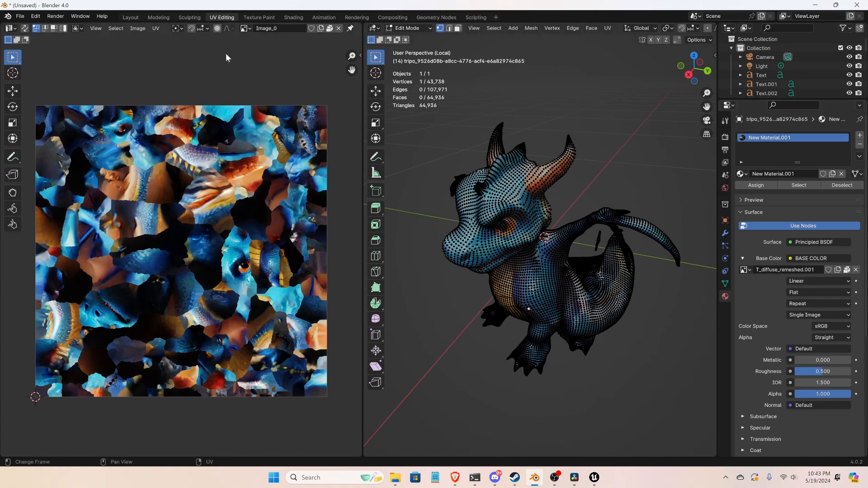
left_click(246, 29)
left_click(268, 60)
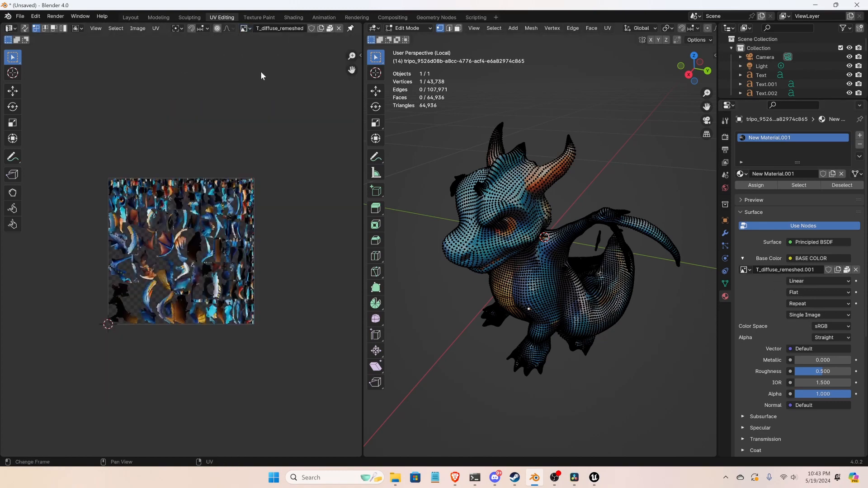
scroll(140, 253, "up", 7)
scroll(140, 253, "down", 4)
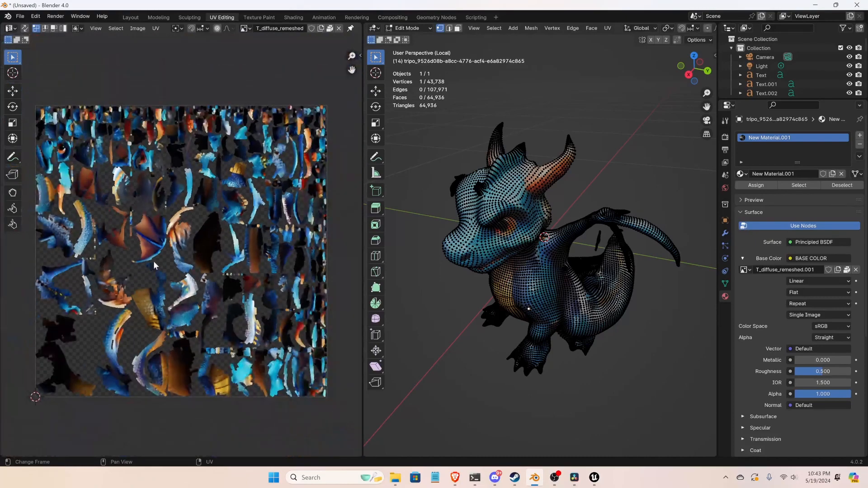
scroll(95, 258, "up", 6)
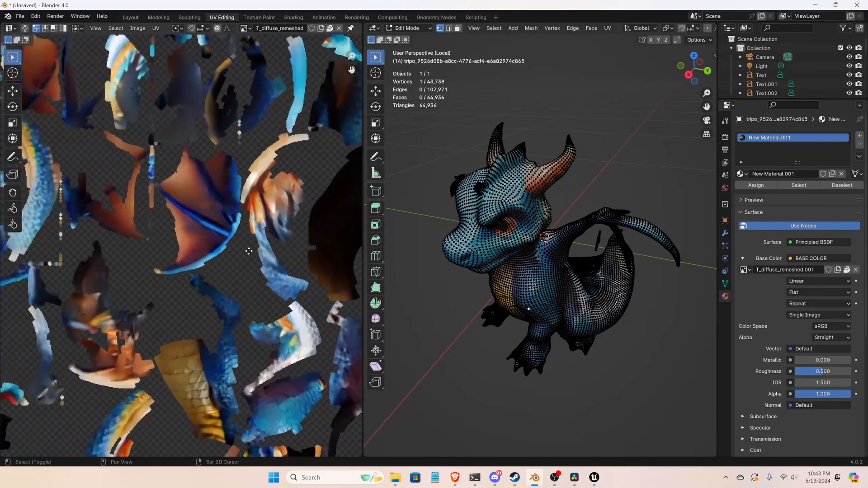
scroll(90, 254, "down", 4)
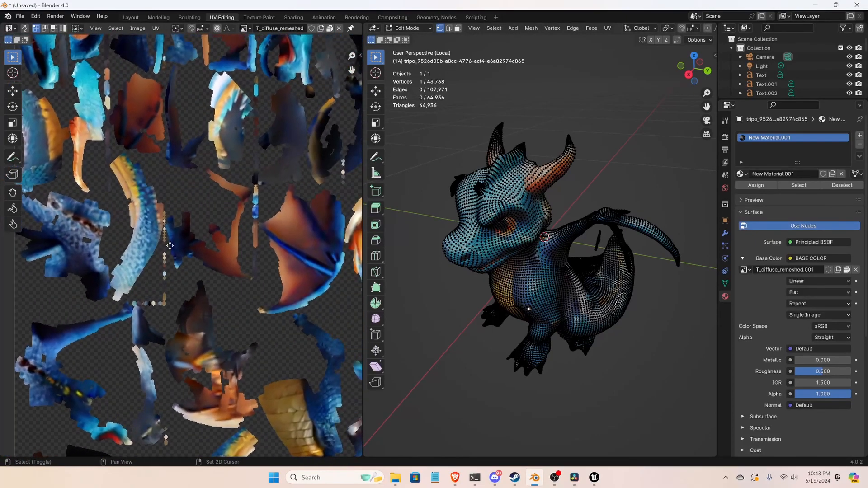
middle_click_drag(222, 217, 196, 236)
Display the Image_0 texture for comparison and switch back to T_diffuse_remeshed
left_click(244, 28)
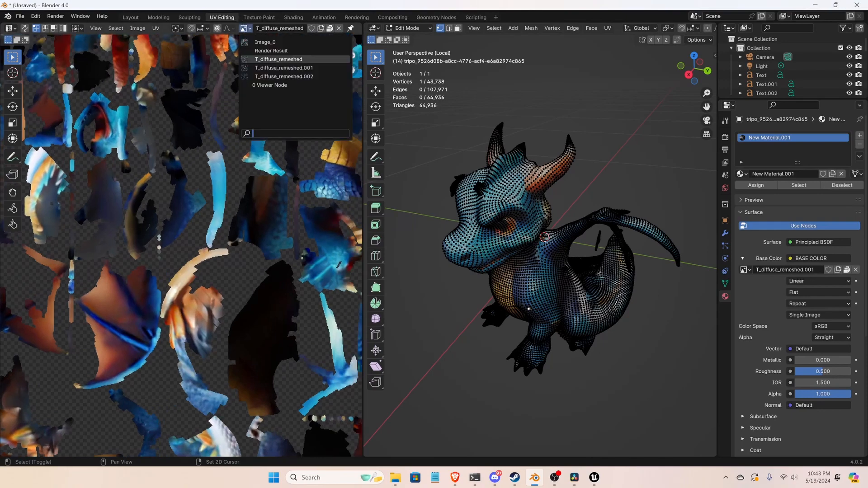
left_click(258, 42)
scroll(196, 173, "down", 5)
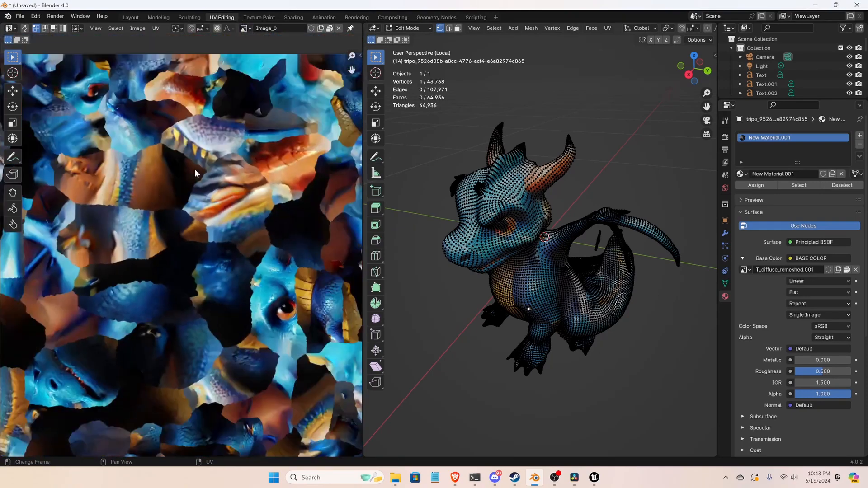
left_click(245, 28)
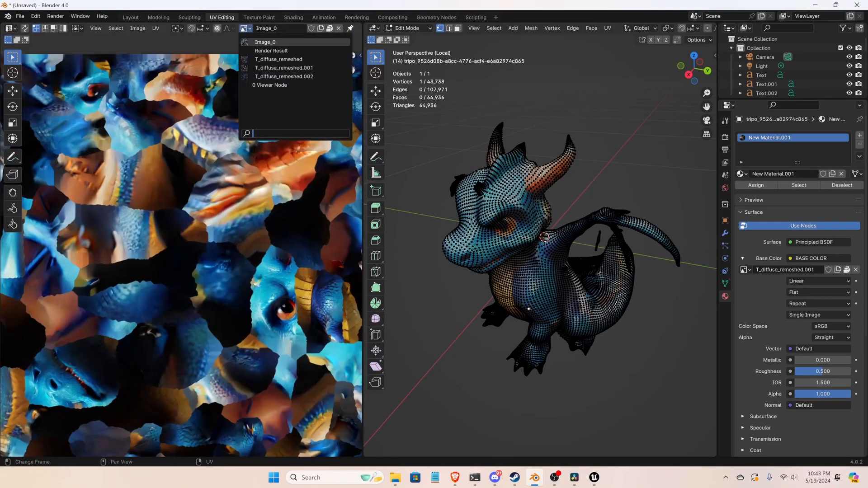
left_click(257, 58)
Examine the UV islands and texture detail across the T_diffuse_remeshed image
scroll(199, 228, "up", 5)
scroll(199, 232, "up", 6)
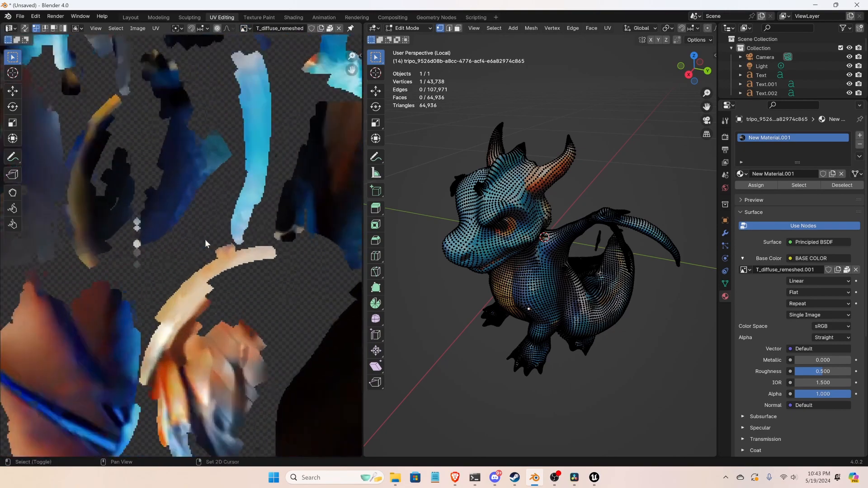
middle_click_drag(178, 227, 295, 205, "shift")
middle_click_drag(124, 192, 299, 167, "shift")
middle_click_drag(114, 234, 247, 222, "shift")
scroll(222, 249, "down", 3)
scroll(228, 264, "down", 6)
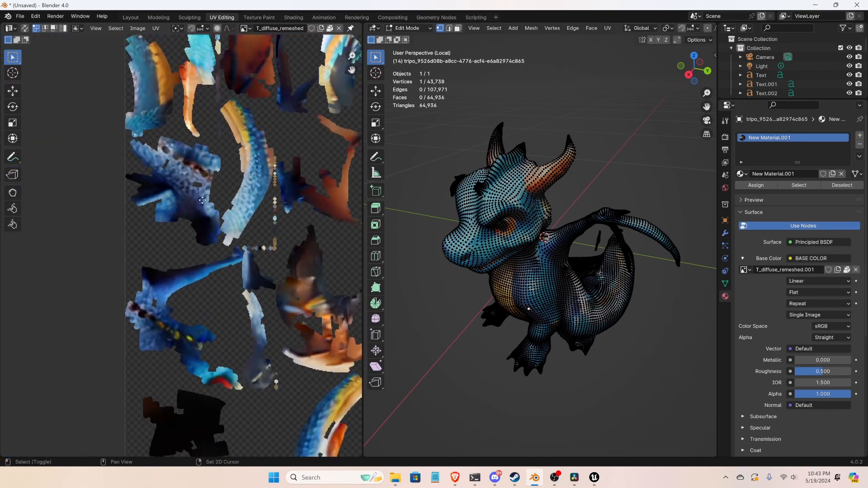
middle_click_drag(197, 204, 112, 248)
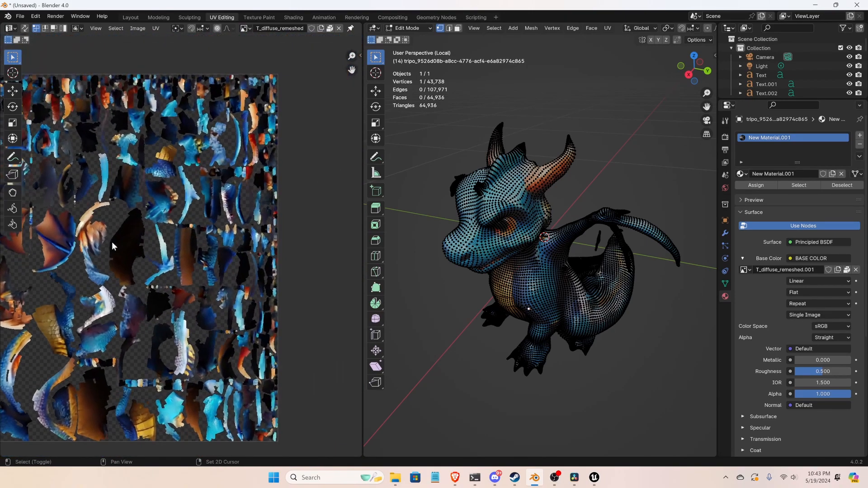
middle_click_drag(139, 299, 296, 221)
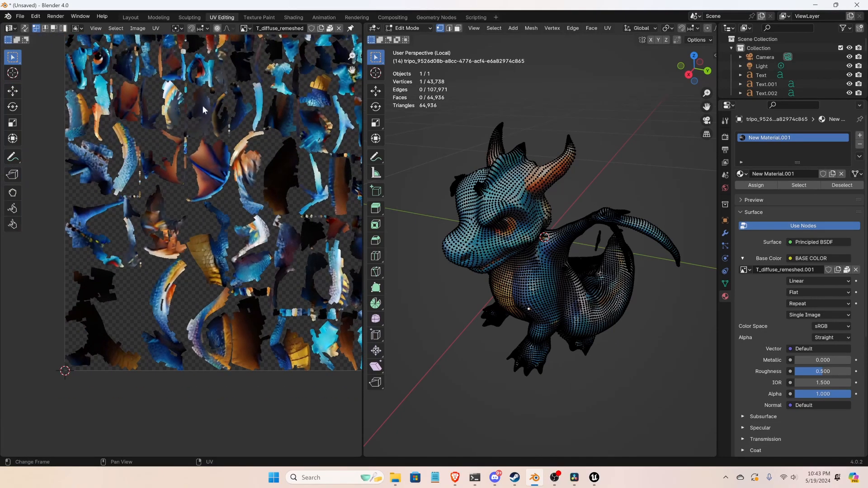
middle_click_drag(208, 114, 201, 213)
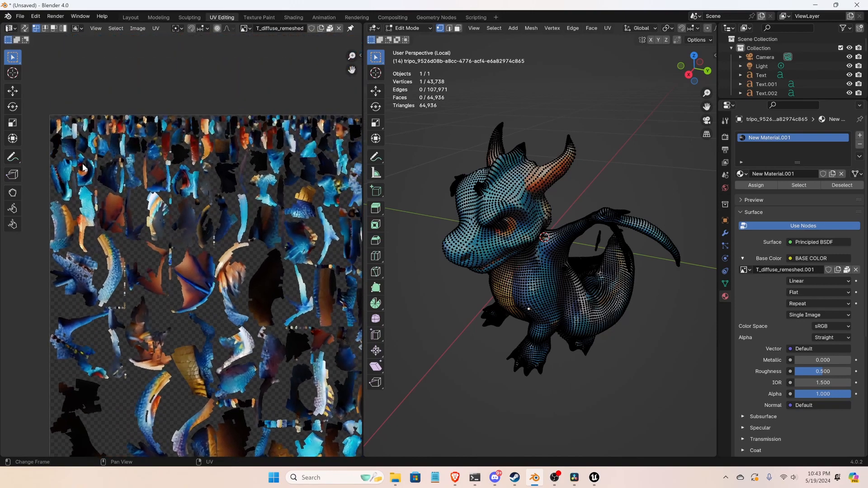
scroll(113, 176, "up", 1)
scroll(167, 181, "down", 2)
middle_click_drag(272, 169, 247, 117, "shift")
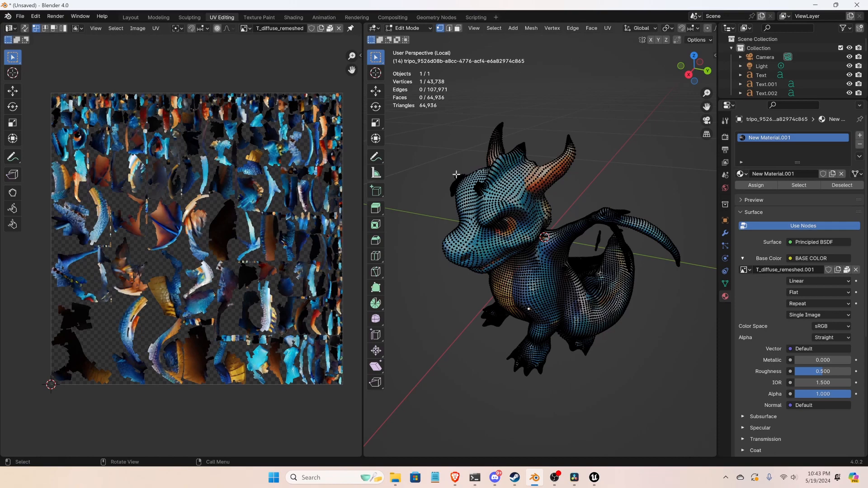
Return to Object Mode, leave local view and select the Low Poly dragon
key("Tab")
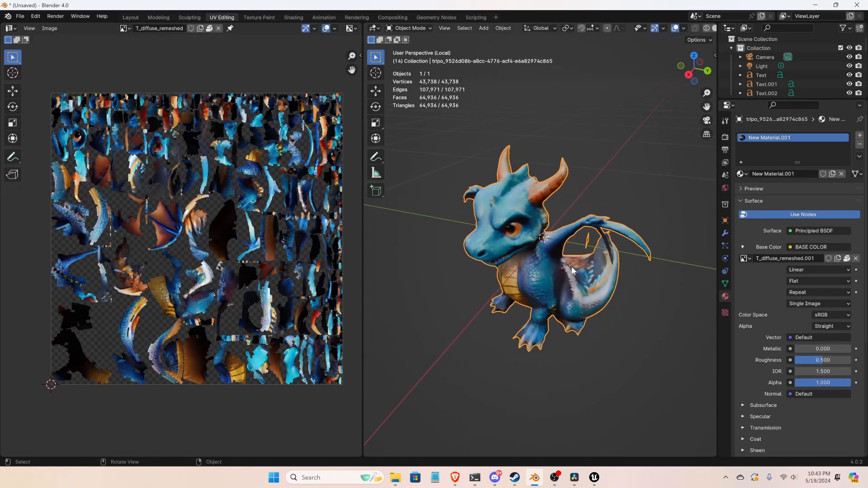
key("KP_Divide")
middle_click_drag(542, 240, 271, 217, "shift")
scroll(742, 222, "down", 3)
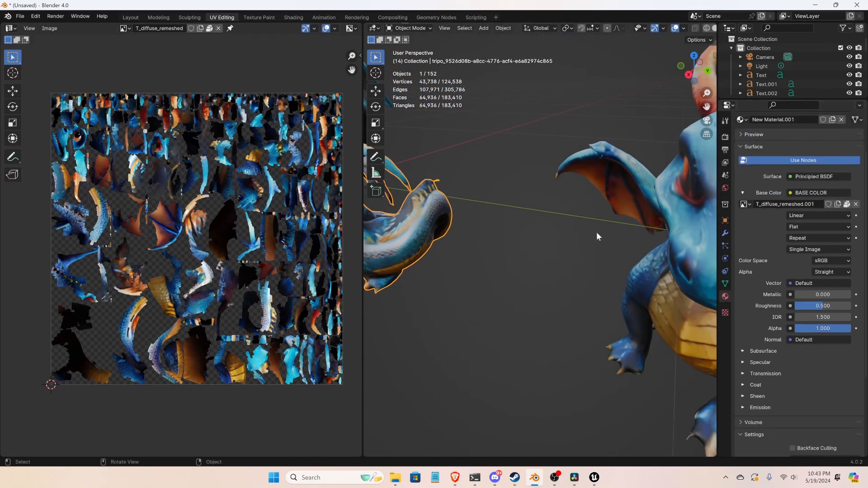
scroll(560, 233, "down", 3)
middle_click_drag(574, 221, 527, 216, "shift")
left_click(431, 233)
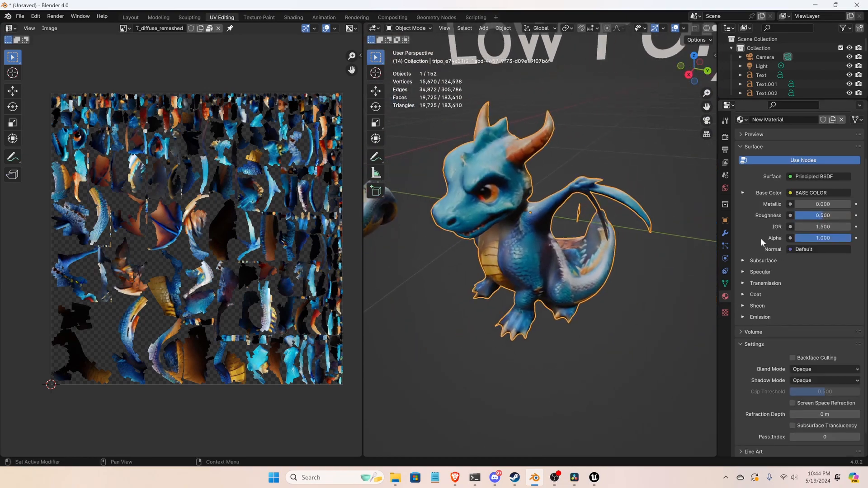
Expand the Low Poly dragon's Base Color settings and compare T_diffuse_remeshed with T_diffuse_remeshed.001, leaving the latter displayed
scroll(767, 261, "up", 3)
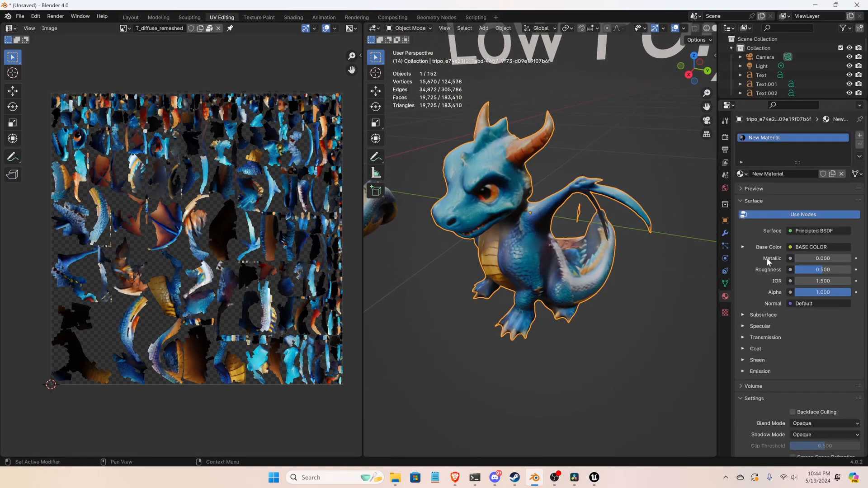
left_click(743, 247)
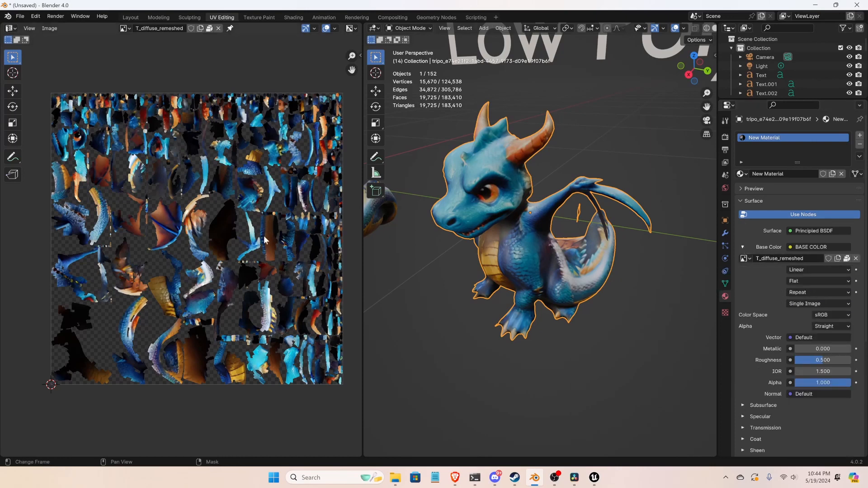
left_click(126, 28)
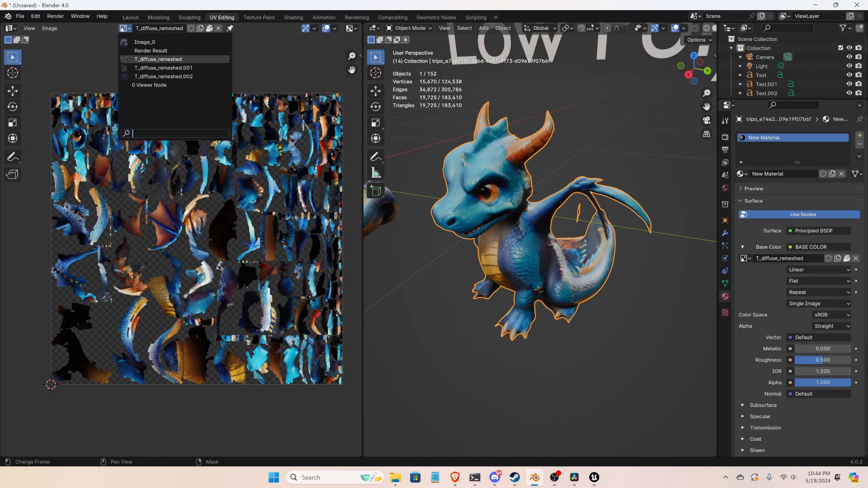
left_click(156, 67)
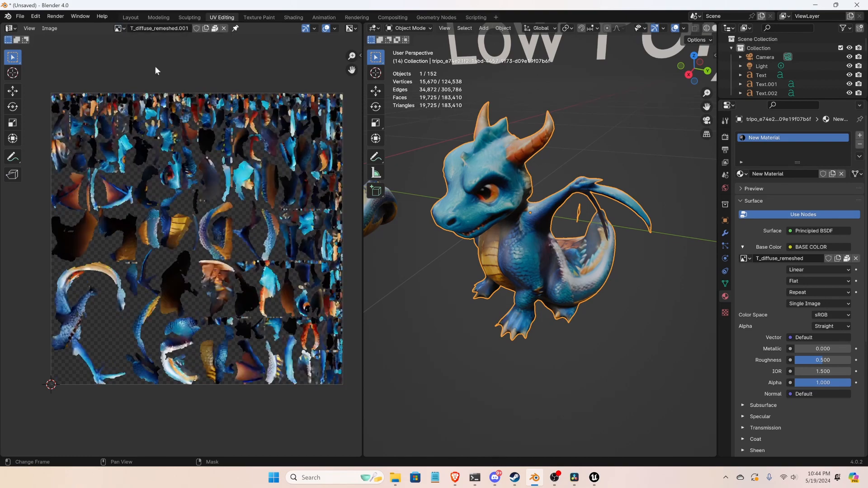
left_click(119, 29)
left_click(144, 59)
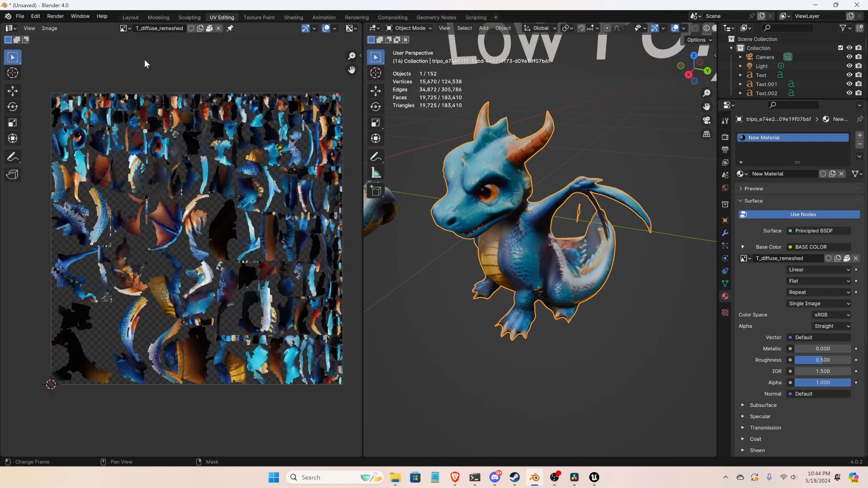
left_click(125, 29)
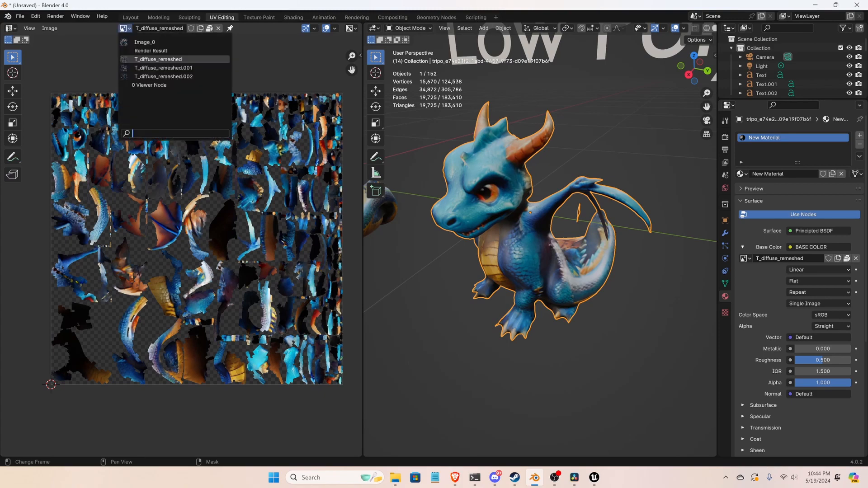
left_click(141, 68)
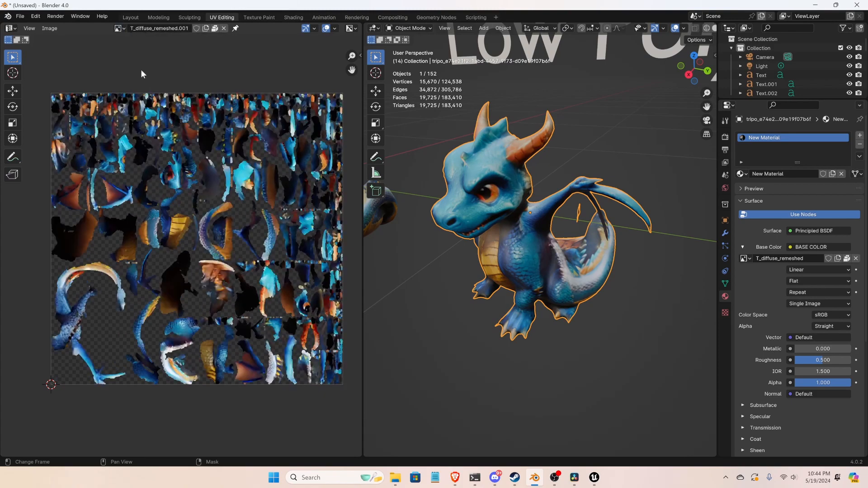
left_click(20, 15)
left_click(127, 27)
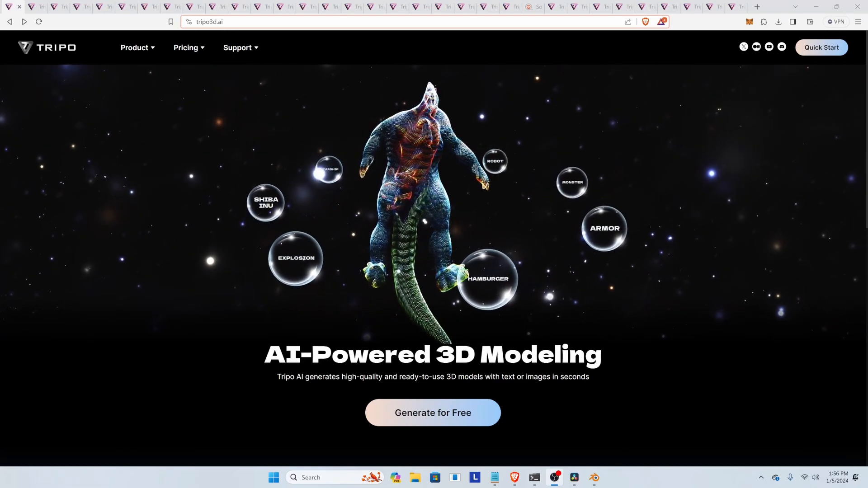
Open Tripo's free generator and generate text-to-3D drafts from the prompt "pitbull puppy photograph"
left_click(409, 419)
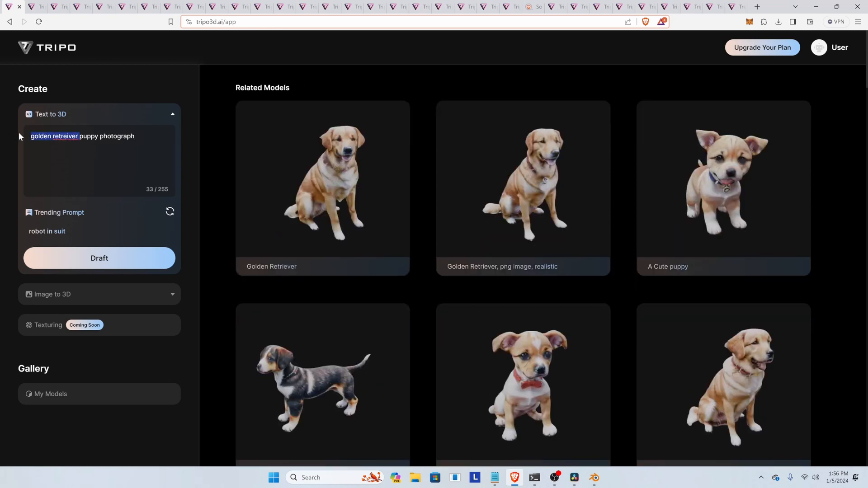
type("pitbull")
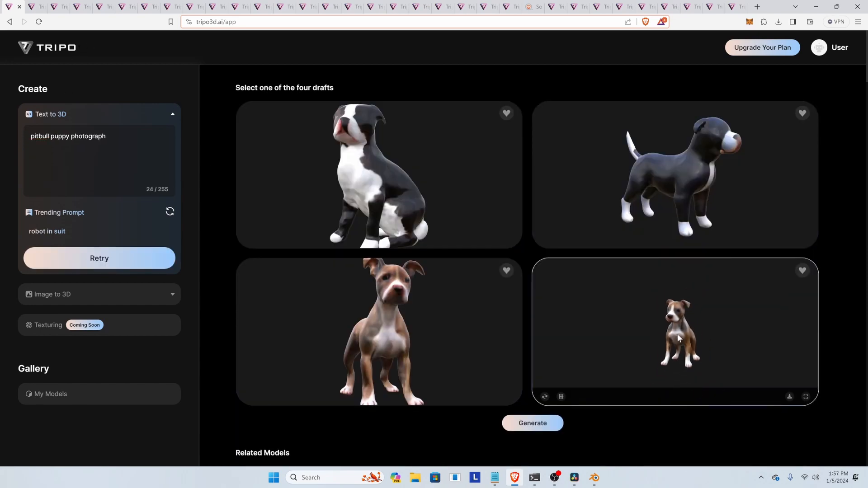
Zoom out on the two brown pitbull puppy drafts and rotate the seated black-and-white one to inspect the models
scroll(678, 339, "down", 3)
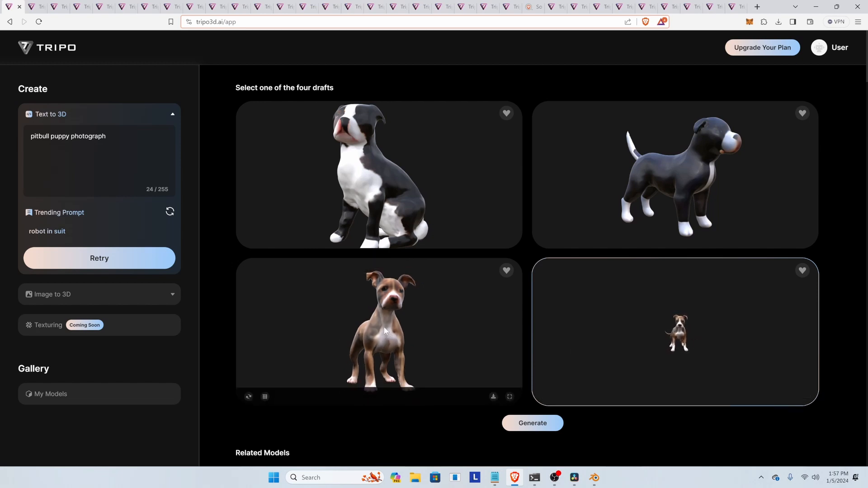
scroll(368, 334, "down", 3)
scroll(369, 333, "down", 3)
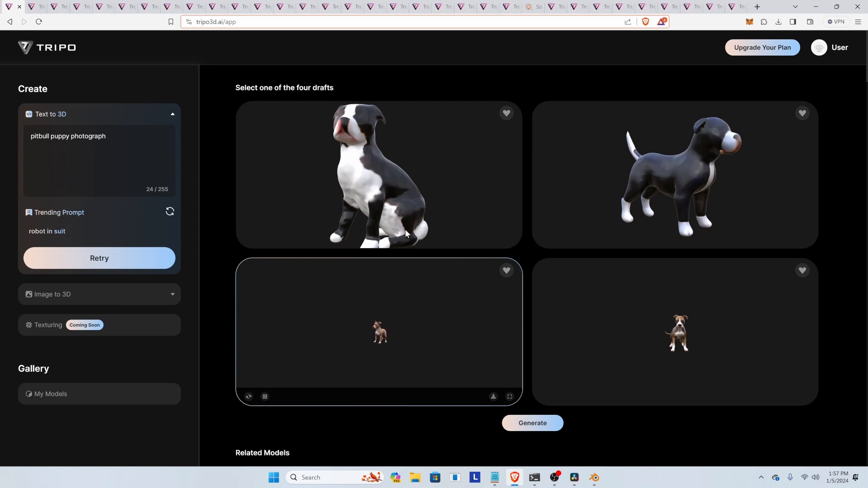
left_click_drag(366, 157, 360, 161)
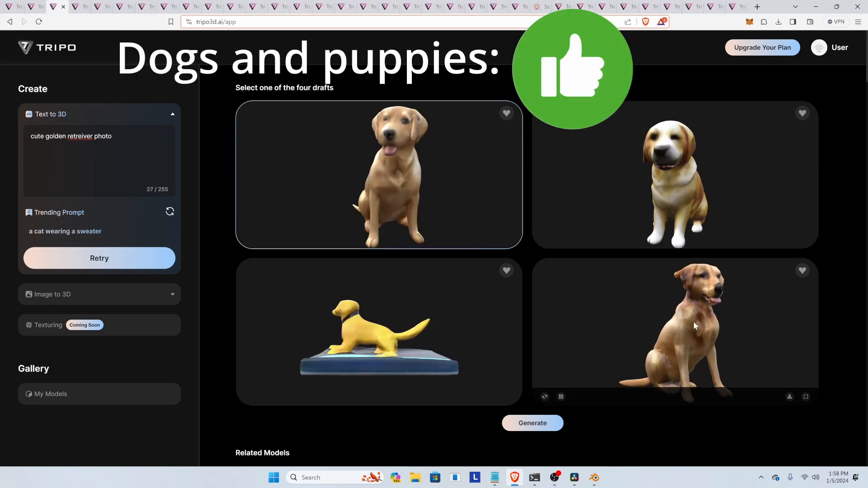
Select the fourth draft of the "cute golden retreiver photo" prompt to inspect it
left_click(680, 324)
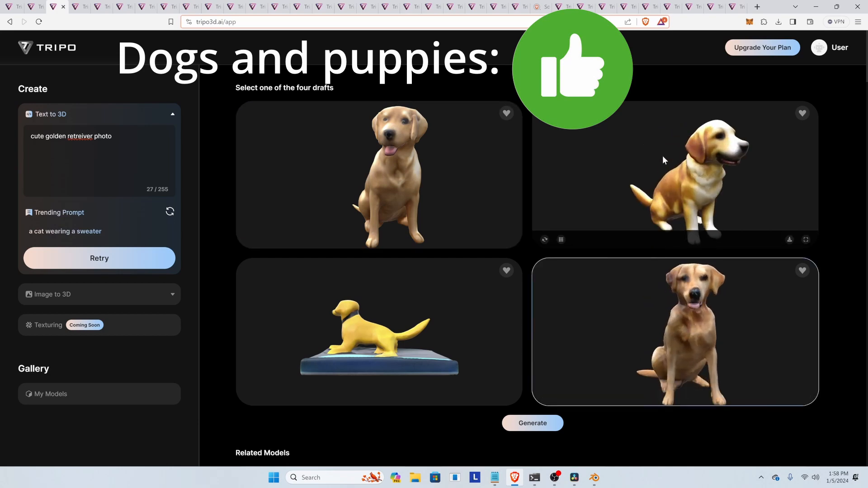
Inspect the other three "cute golden retreiver photo" drafts, rotating the yellow dog on its mat and examining its face up close
left_click(663, 156)
left_click(409, 161)
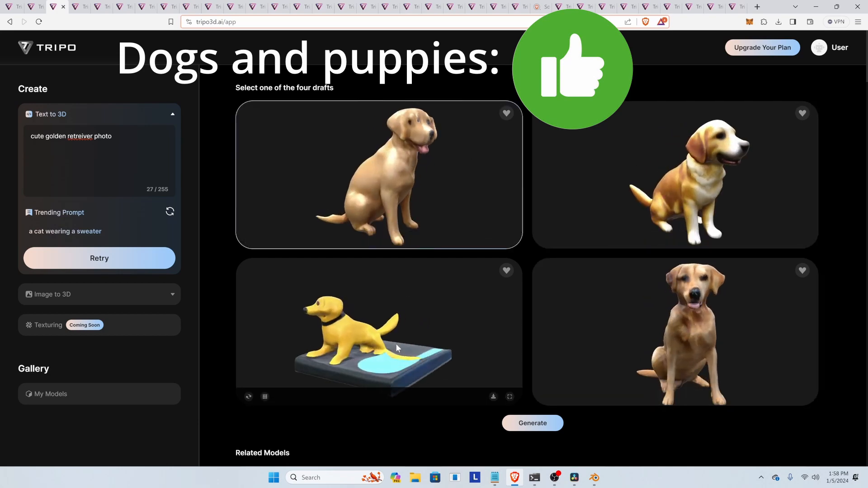
left_click(376, 331)
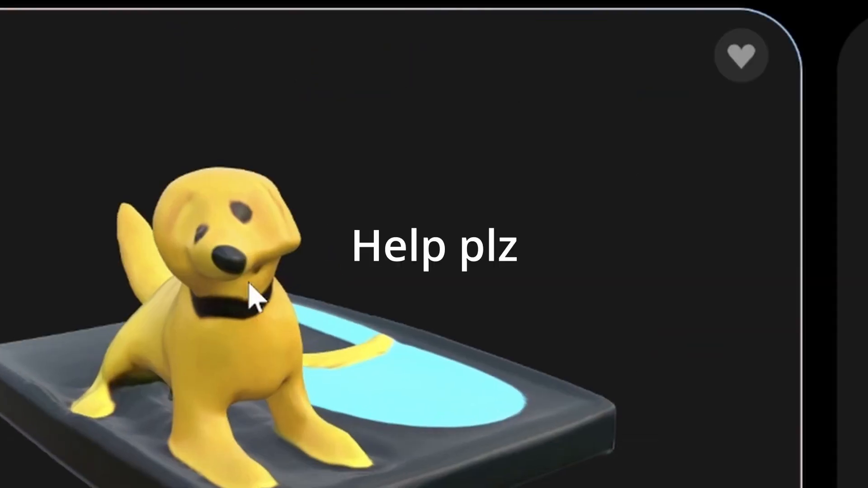
scroll(377, 329, "up", 6)
scroll(361, 330, "down", 1)
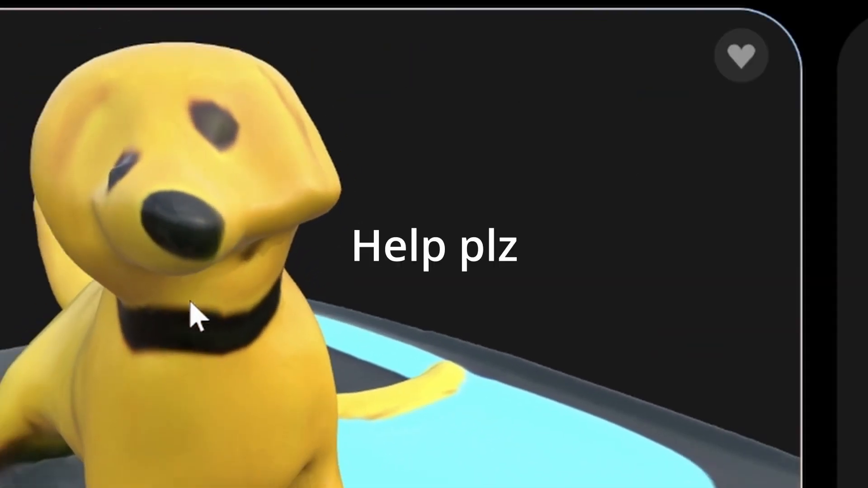
scroll(192, 321, "down", 3)
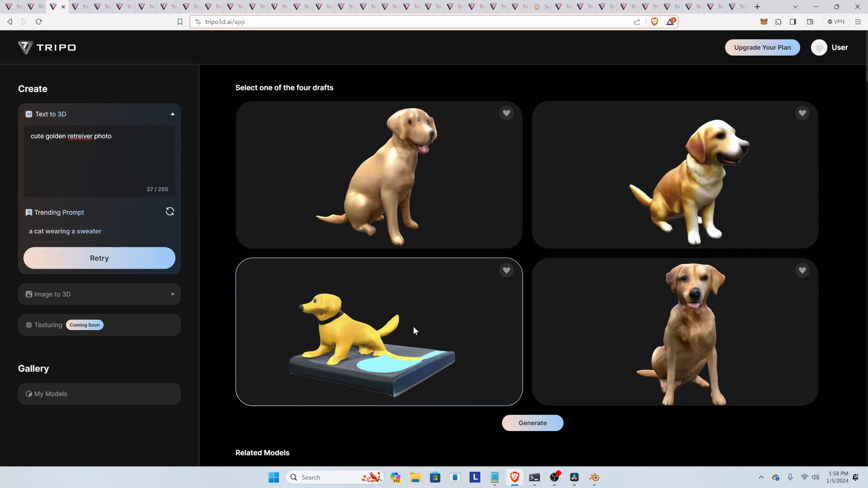
Open the "cute green snake photo" results and rotate all four snake drafts to inspect their shapes
left_click(80, 6)
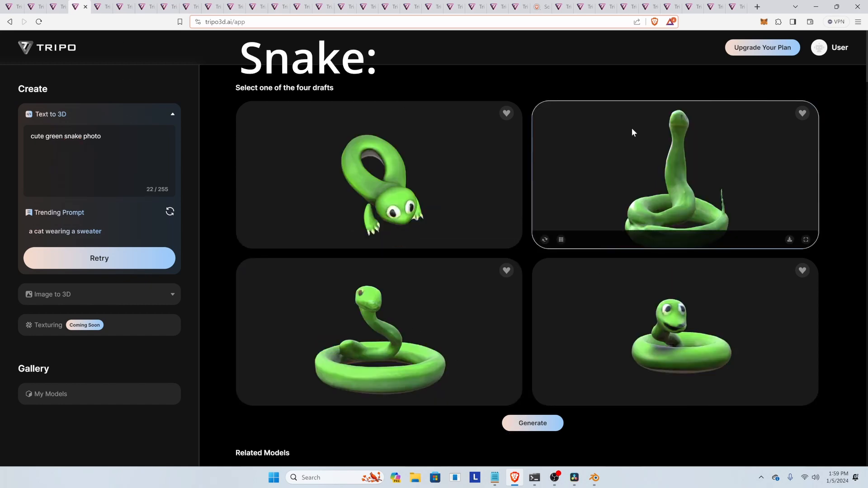
left_click(391, 175)
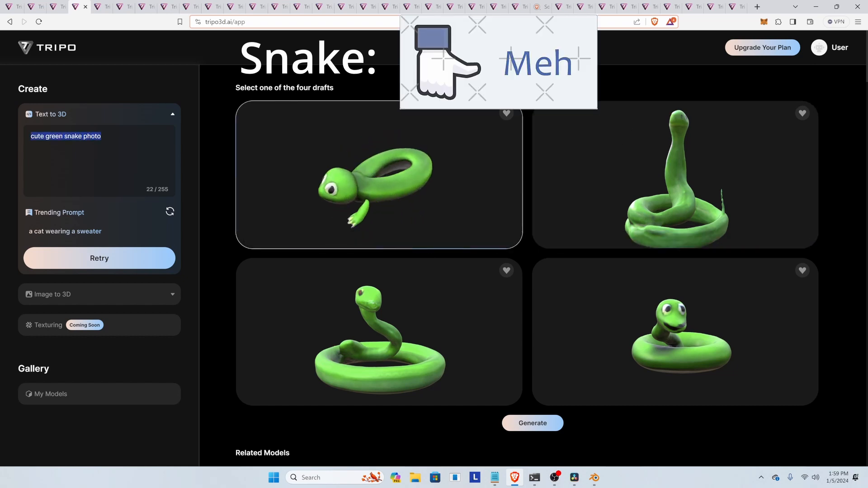
left_click_drag(359, 179, 438, 187)
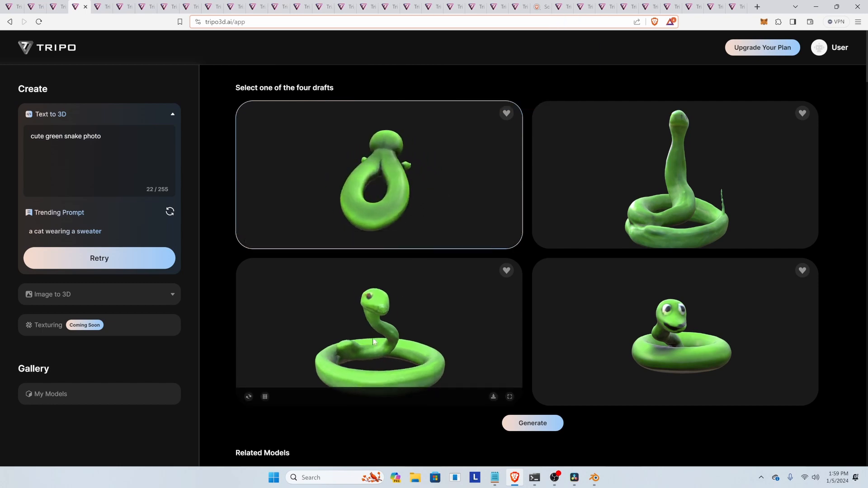
mouse_move(373, 339)
left_mouse_down()
mouse_move(390, 353)
mouse_move(371, 345)
left_mouse_up()
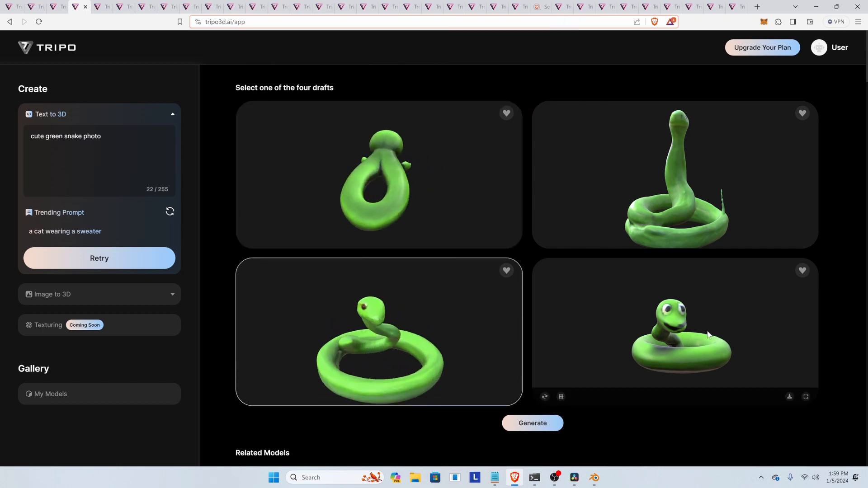
left_click_drag(708, 332, 644, 320)
mouse_move(681, 195)
left_mouse_down()
mouse_move(646, 209)
mouse_move(629, 197)
mouse_move(698, 186)
mouse_move(611, 190)
mouse_move(679, 209)
mouse_move(681, 191)
left_mouse_up()
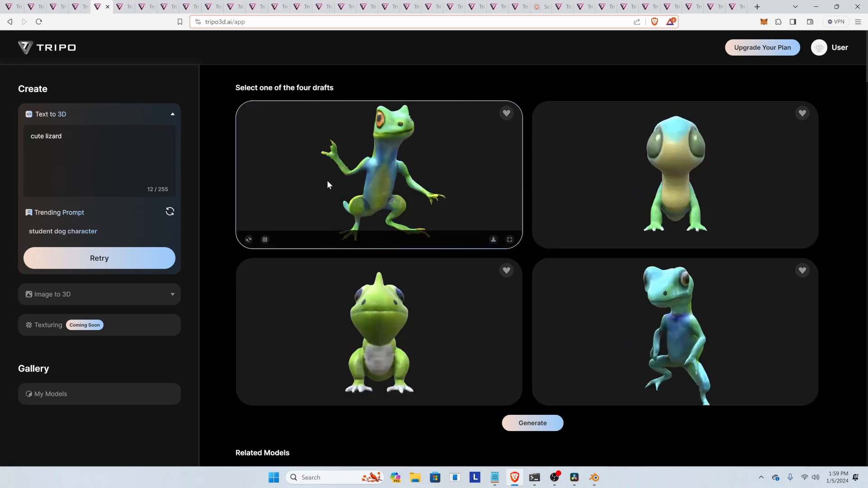
Inspect the first "cute lizard" draft, plus the first, second and fourth "shark photograph" drafts, from different angles
left_click_drag(330, 185, 448, 168)
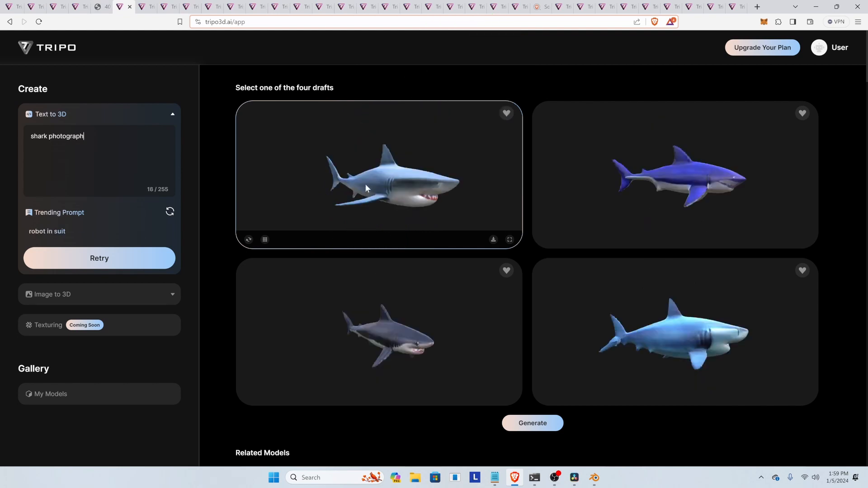
left_click_drag(365, 184, 521, 183)
left_click_drag(721, 171, 678, 172)
left_click_drag(686, 359, 657, 333)
Open the "spongebob squarepants" results and examine the first draft as a whole from several angles
left_click(143, 6)
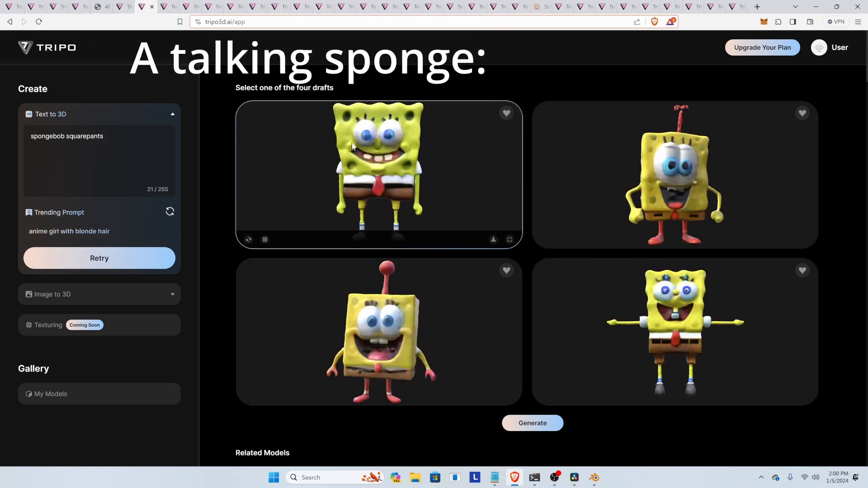
scroll(343, 180, "down", 5)
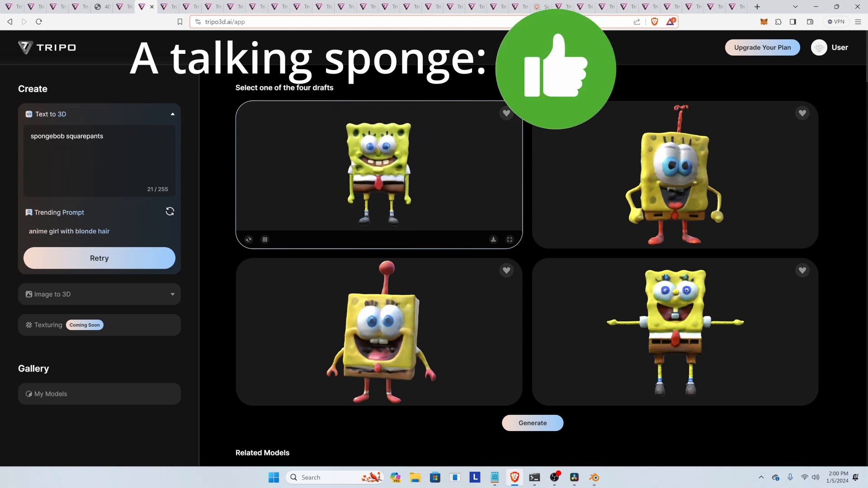
left_click_drag(361, 162, 466, 164)
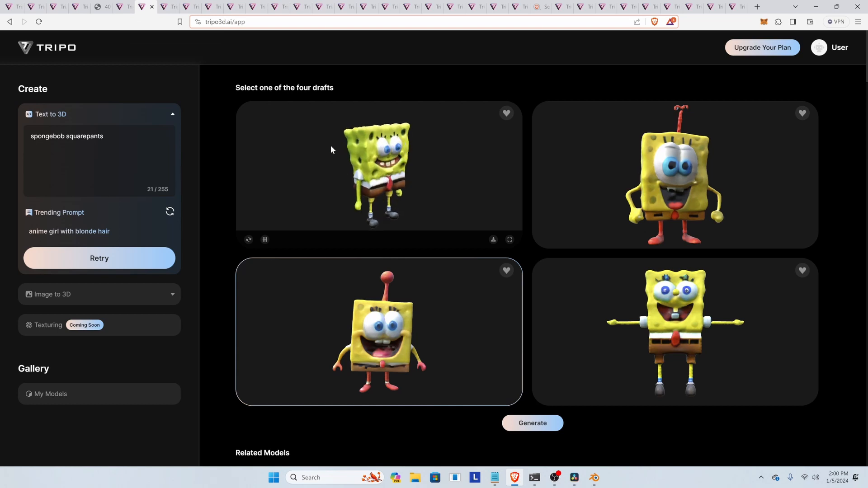
left_click(309, 134)
Open the "patrick star" results and examine both starfish, the green character and the pink character in blue trousers
left_click(165, 7)
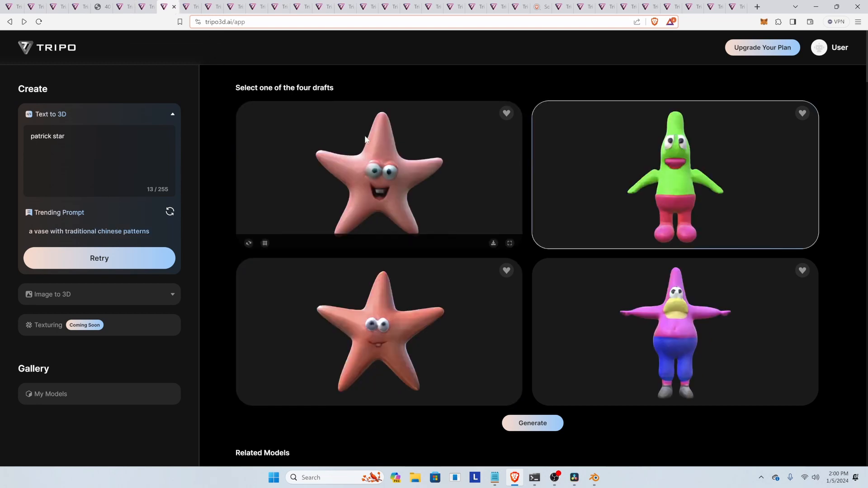
left_click_drag(411, 294, 428, 319)
left_click(429, 319)
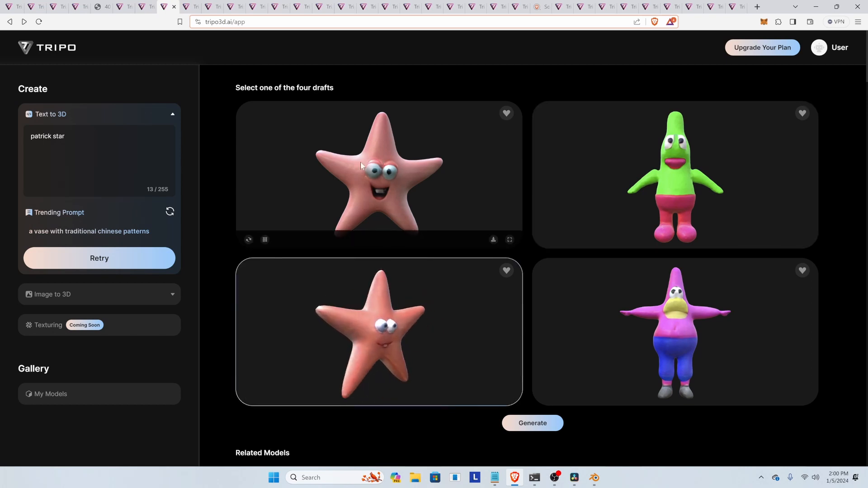
mouse_move(360, 162)
left_mouse_down()
mouse_move(398, 161)
mouse_move(357, 164)
left_mouse_up()
mouse_move(687, 178)
left_mouse_down()
mouse_move(663, 180)
mouse_move(692, 173)
left_mouse_up()
left_click(692, 173)
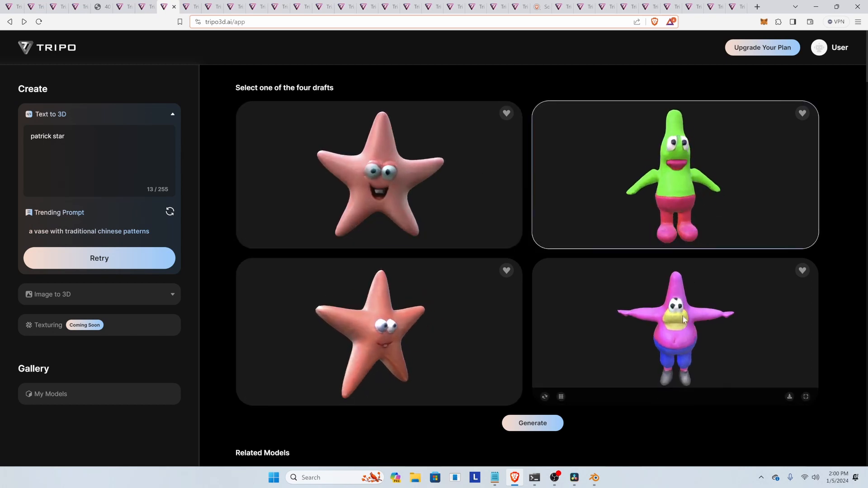
left_click(686, 308)
scroll(681, 324, "up", 3)
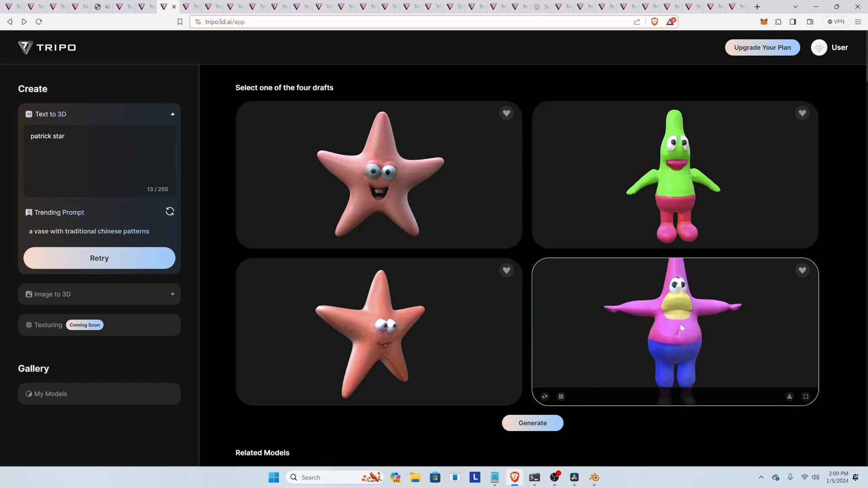
mouse_move(671, 304)
left_mouse_down()
mouse_move(650, 303)
mouse_move(668, 303)
left_mouse_up()
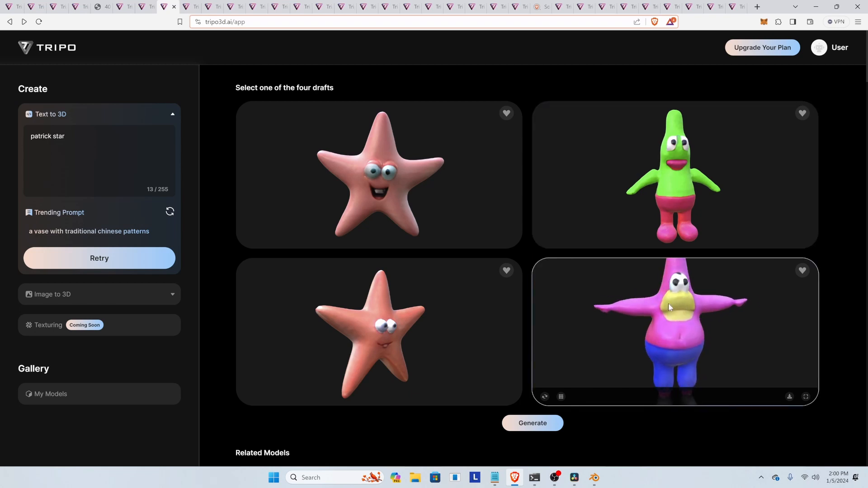
Inspect the fourth draft of both the "minecraft spongebob" and "fender stratocaster" results from different angles
left_click(209, 6)
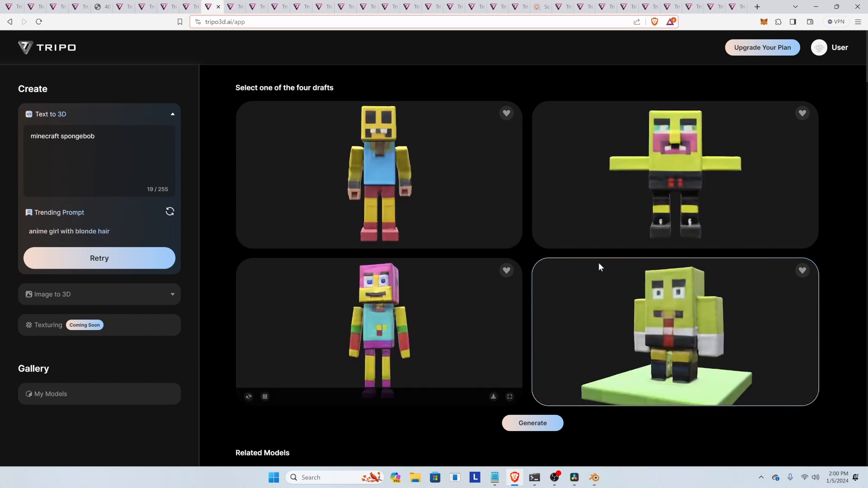
left_click_drag(632, 302, 668, 276)
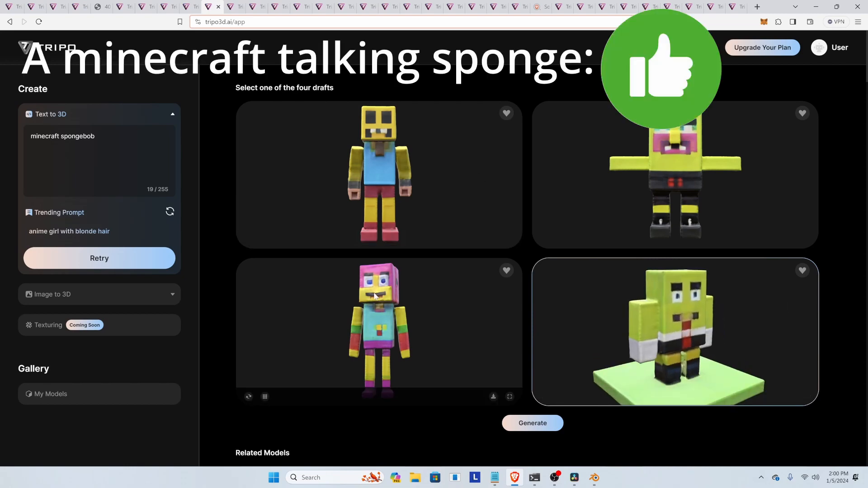
left_click(232, 7)
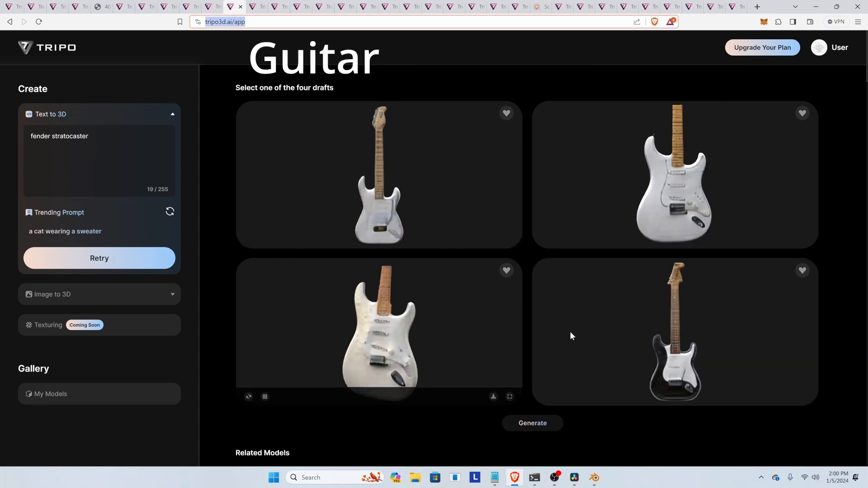
mouse_move(632, 347)
left_mouse_down()
mouse_move(659, 344)
mouse_move(664, 323)
mouse_move(646, 319)
mouse_move(617, 336)
mouse_move(622, 357)
mouse_move(655, 362)
mouse_move(660, 351)
mouse_move(645, 349)
left_mouse_up()
left_click(643, 348)
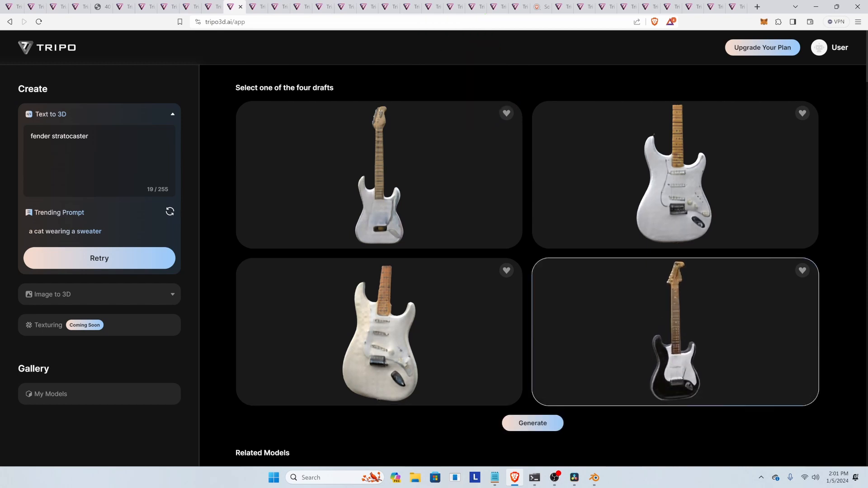
Open the "black guitar amp" results and rotate all four amplifier drafts to check their sides and details
left_click(252, 7)
left_click_drag(327, 164, 463, 162)
left_click_drag(385, 324, 390, 327)
left_click_drag(663, 335, 648, 281)
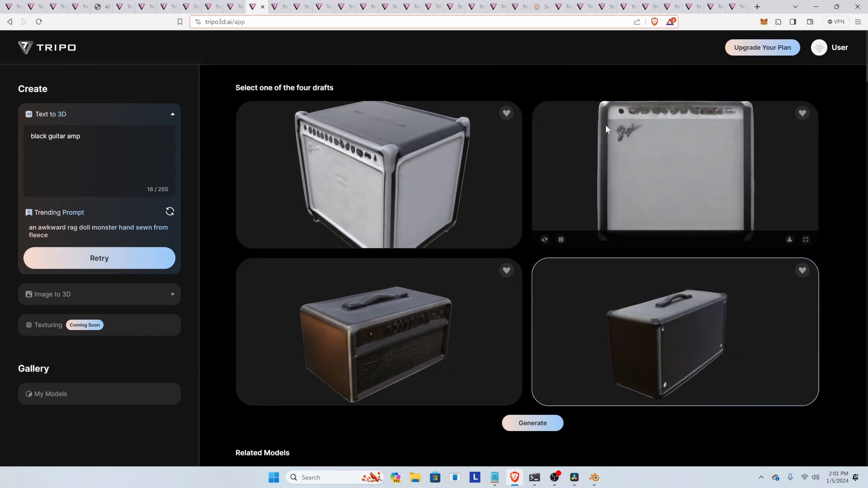
left_click_drag(606, 125, 623, 134)
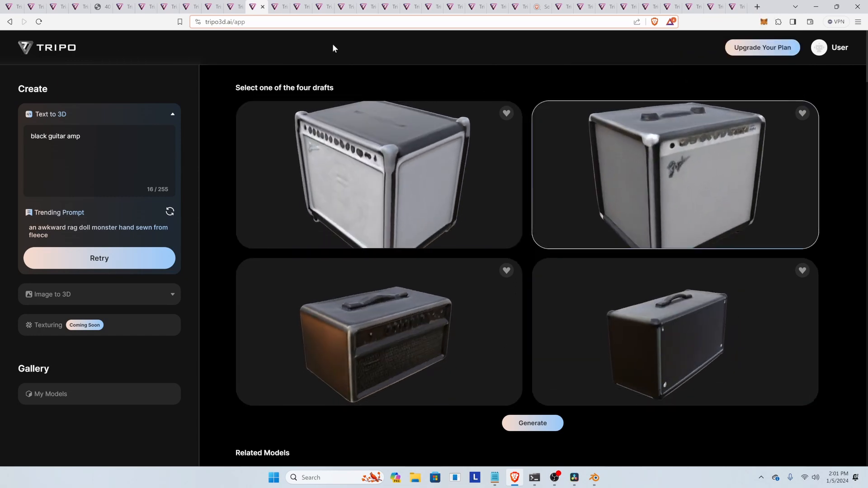
Open the "cello" results and inspect the two light wooden cellos and the black one, examining the black model up close
left_click(277, 9)
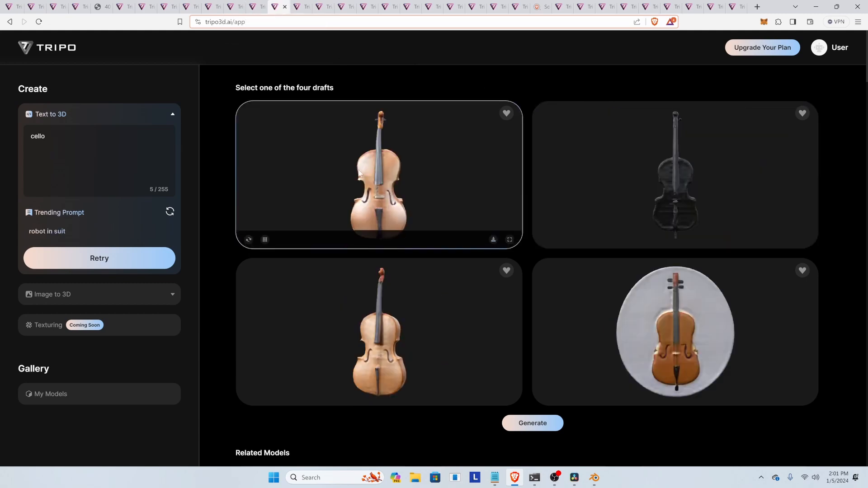
left_click(393, 338)
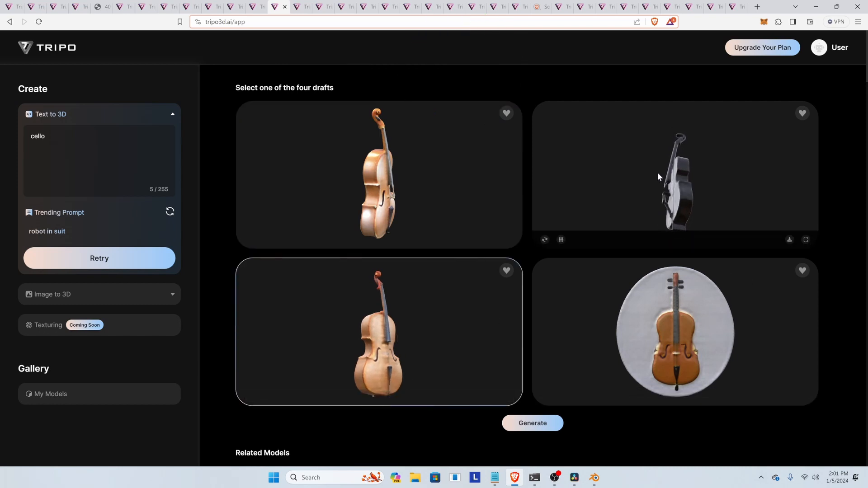
left_click(688, 189)
scroll(693, 189, "up", 3)
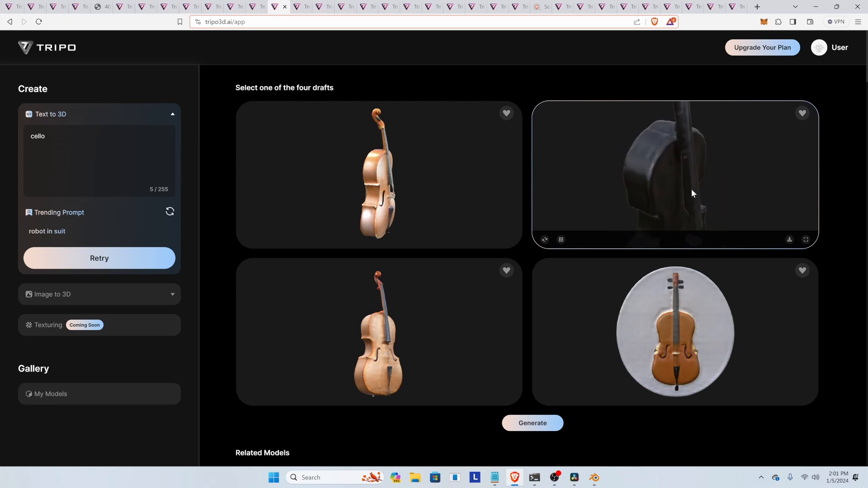
scroll(685, 176, "down", 3)
left_click_drag(649, 178, 739, 175)
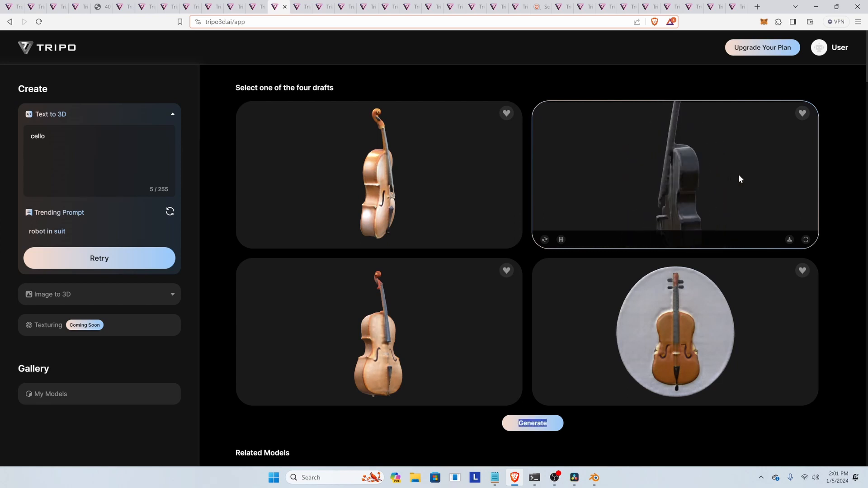
Open the "drumset" results and rotate all four drafts to examine the drums, cymbals and stands
left_click(296, 7)
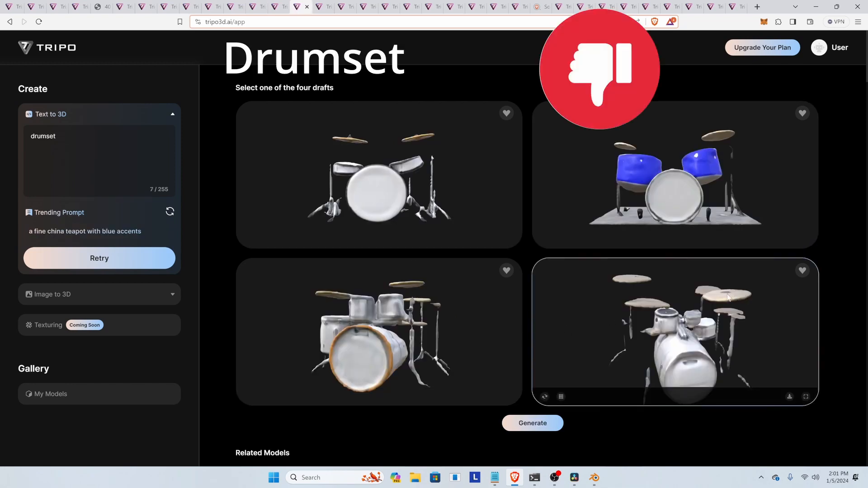
left_click_drag(653, 319, 739, 313)
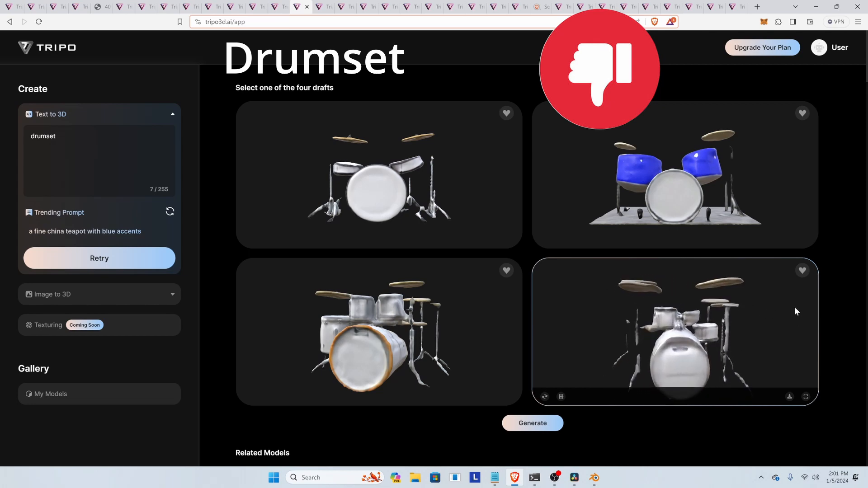
left_click_drag(789, 302, 757, 307)
left_click_drag(394, 308, 462, 340)
left_click_drag(379, 196, 432, 194)
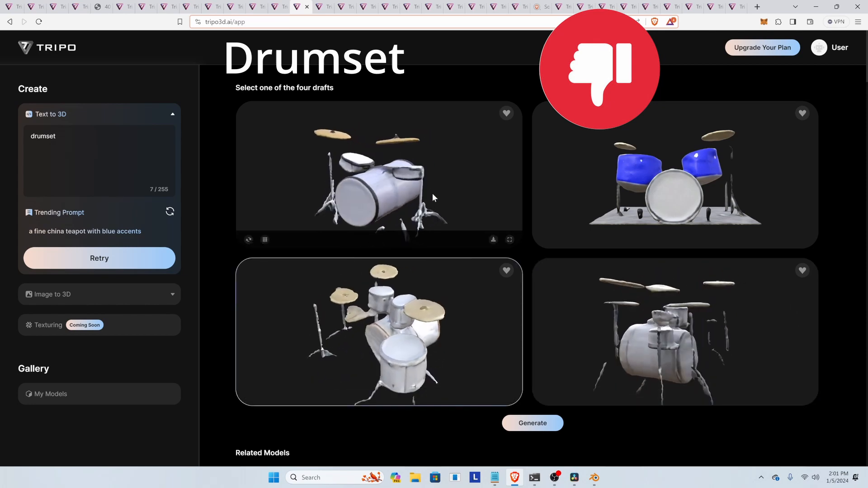
left_click_drag(656, 184, 571, 167)
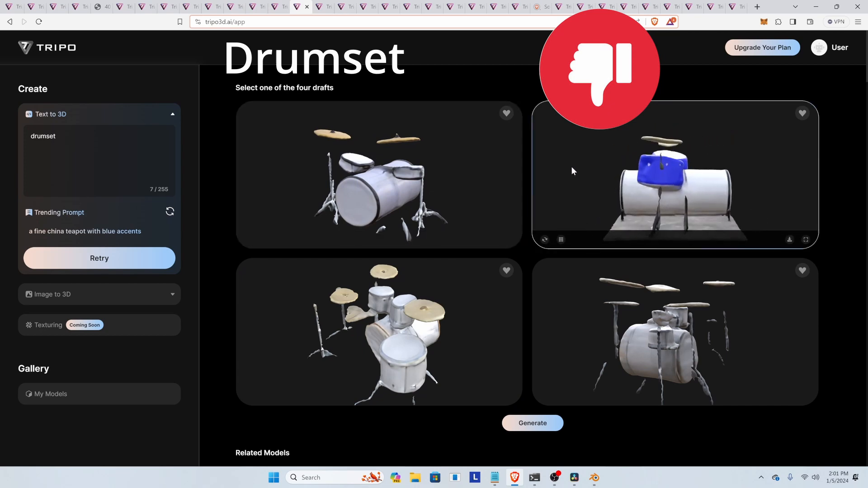
Open the "performer dancing" results and inspect the blue mannequin drafts on their red bases
left_click(324, 7)
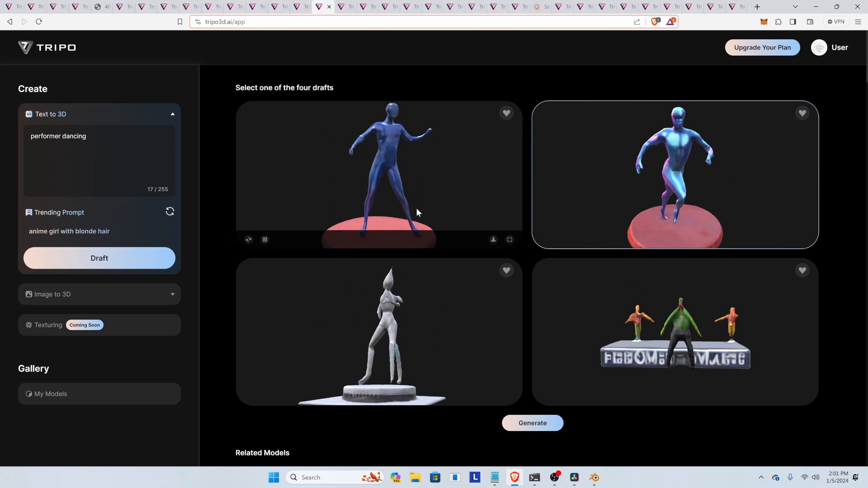
scroll(386, 175, "down", 5)
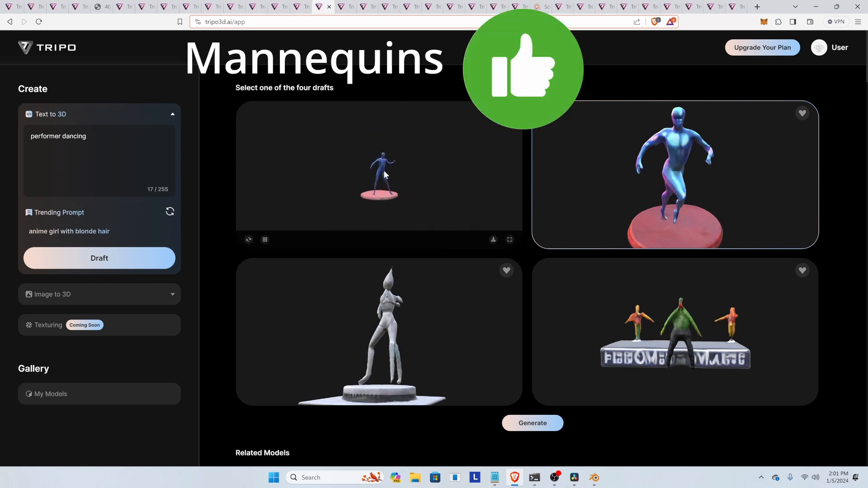
mouse_move(383, 170)
left_mouse_down()
mouse_move(299, 171)
mouse_move(398, 168)
left_mouse_up()
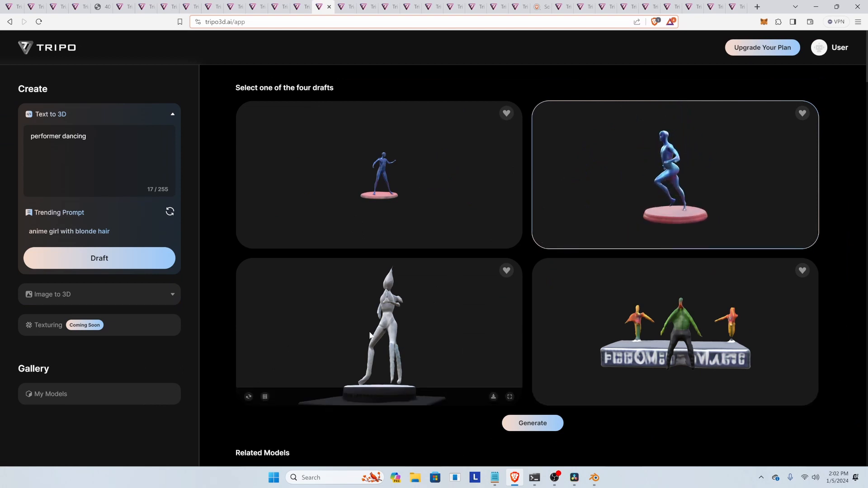
Rotate the grey dancer statue and the three-figure stage draft, examining the lettering on the stage against the prompt
left_click_drag(444, 336, 618, 339)
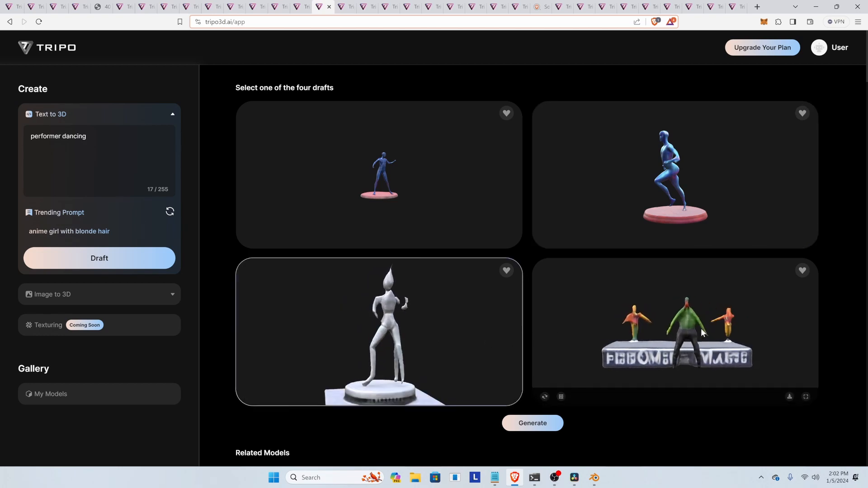
left_click(703, 327)
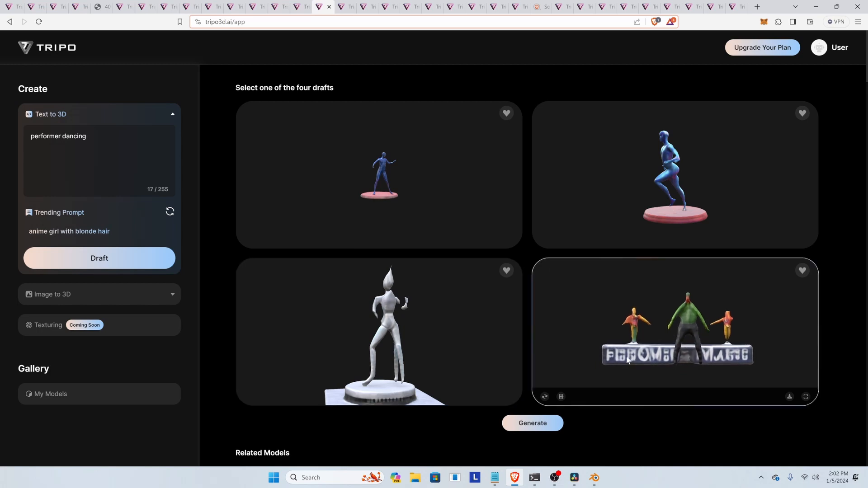
double_click(46, 137)
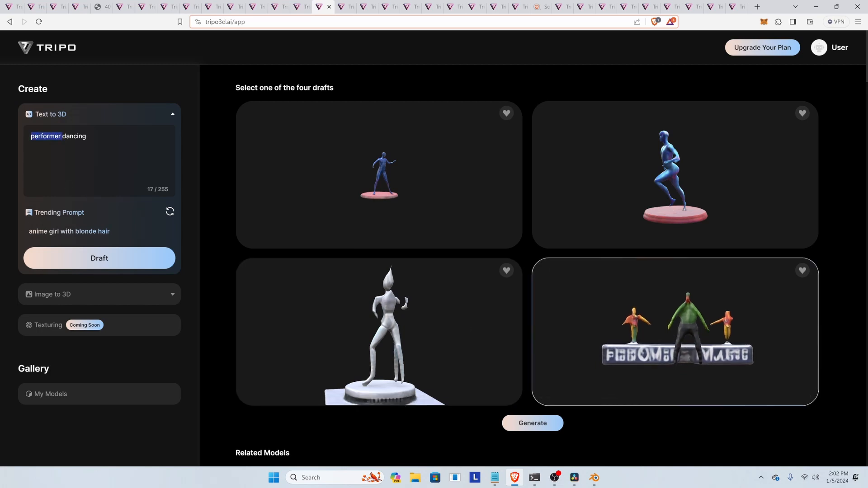
mouse_move(622, 357)
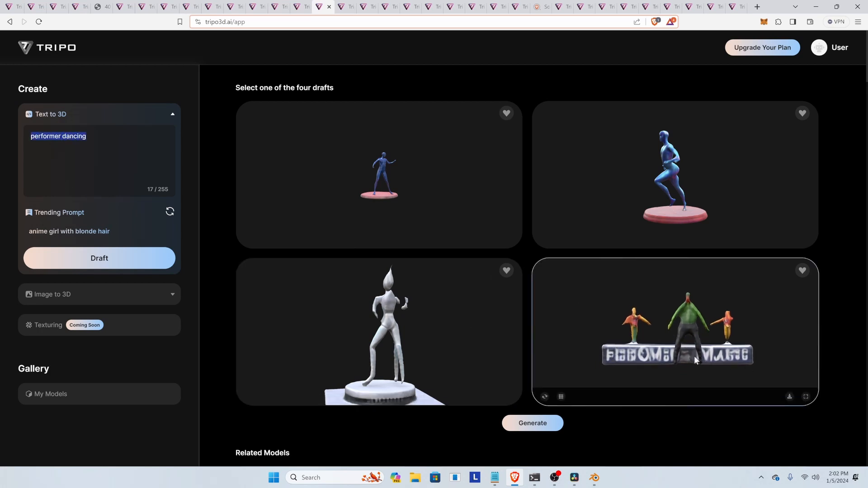
mouse_move(695, 360)
left_mouse_down()
mouse_move(674, 359)
mouse_move(711, 361)
left_mouse_up()
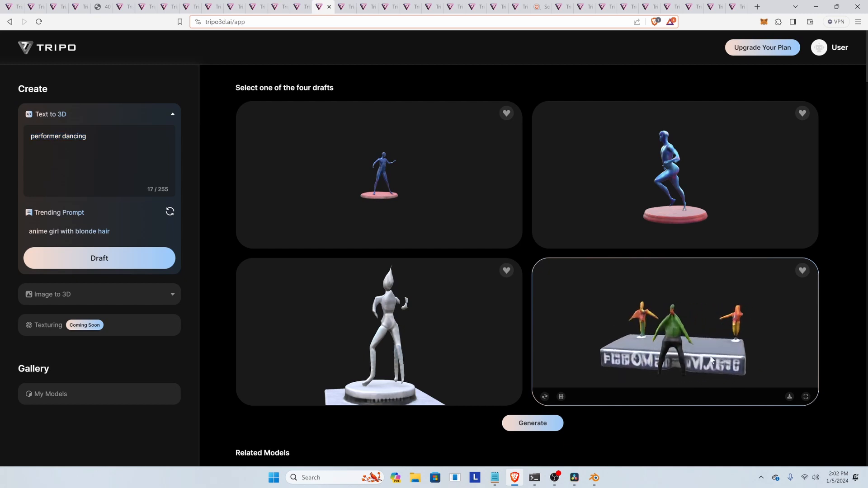
Open the second set of "performer dancing" results and examine the white-shirted dancer from several angles and distances
left_click(343, 9)
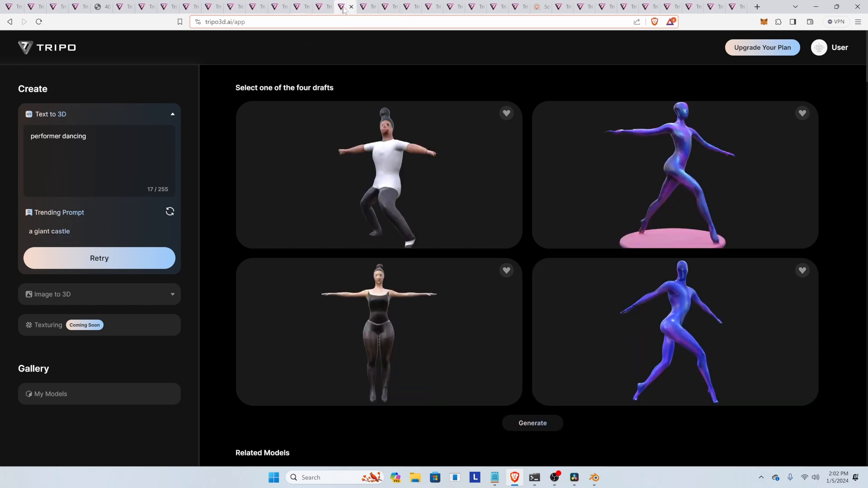
left_click_drag(351, 184, 380, 178)
scroll(380, 178, "down", 5)
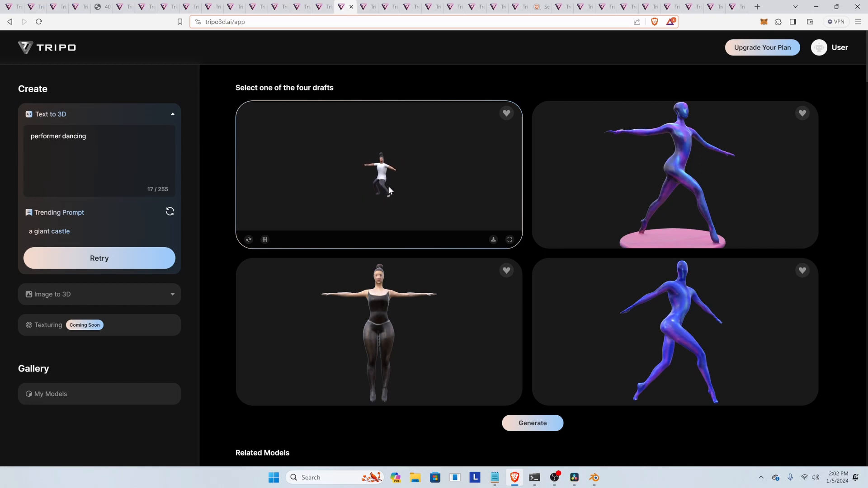
scroll(385, 148, "up", 8)
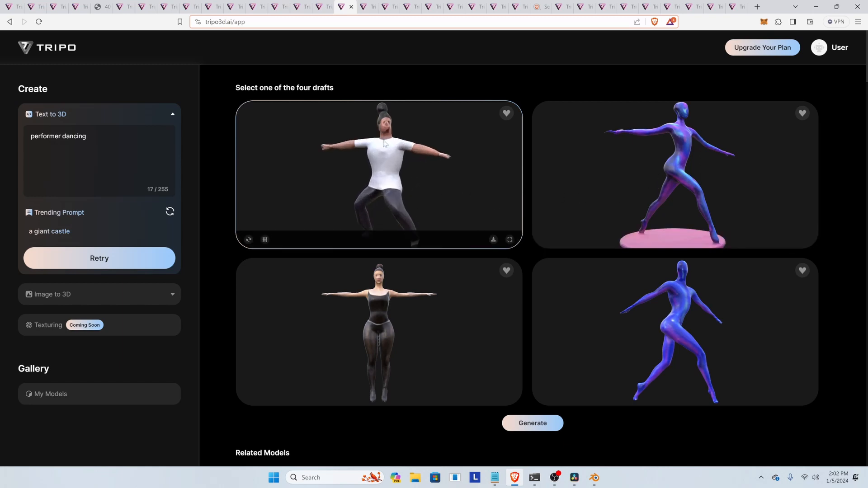
scroll(383, 145, "down", 6)
scroll(384, 146, "up", 4)
middle_click(385, 145)
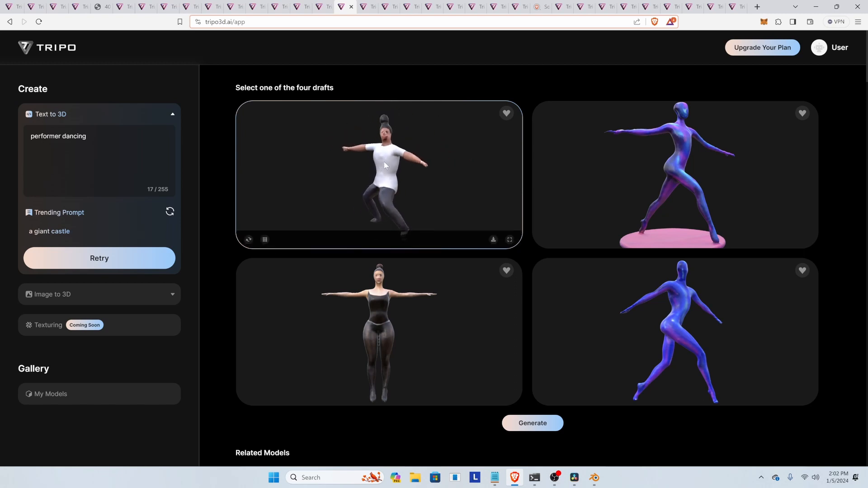
Rotate the purple mannequin on the pink base and compare it with the white-shirted and black-clad dancers
left_click(683, 141)
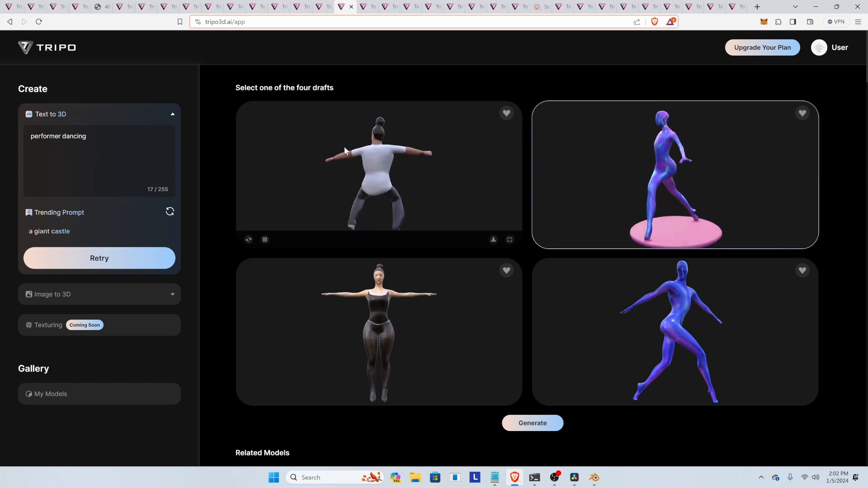
left_click(452, 162)
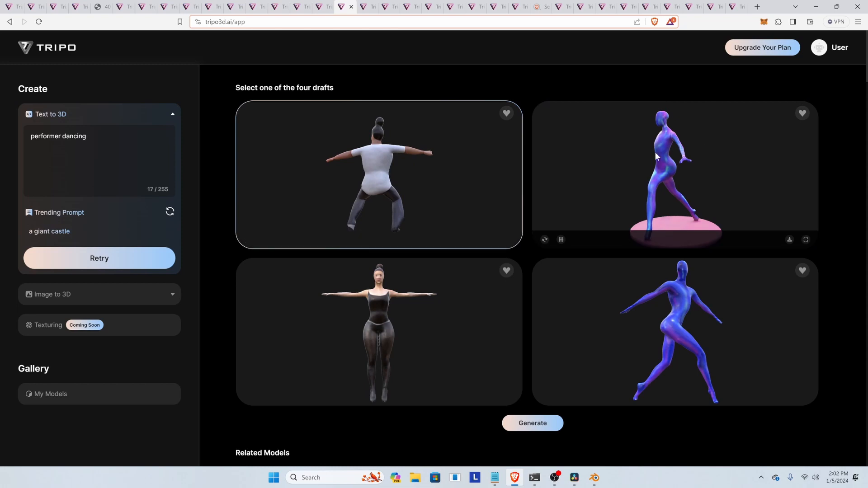
left_click(684, 153)
left_click(338, 293)
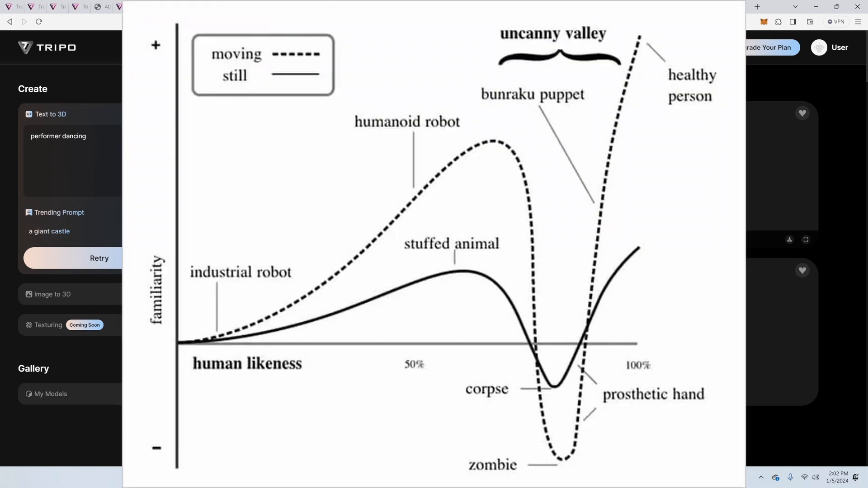
left_click(684, 174)
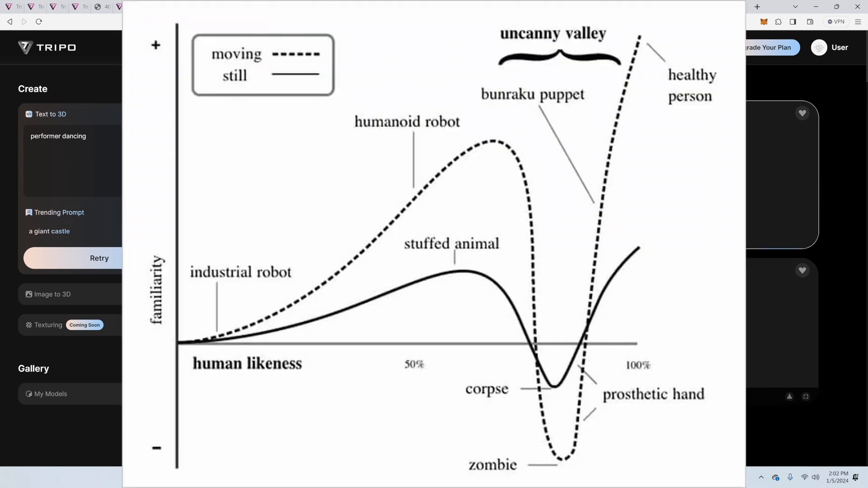
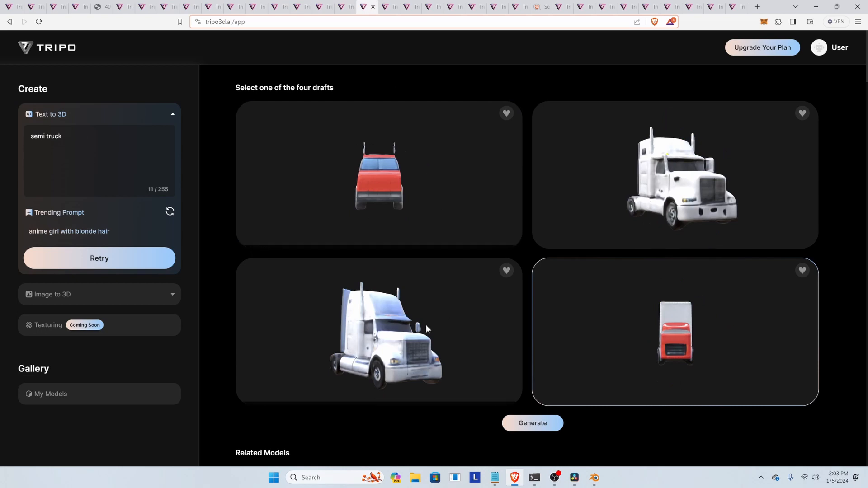
Rotate all four "semi truck" drafts to examine the white cabs, the red flatbed and the red box truck
left_click_drag(406, 319, 479, 328)
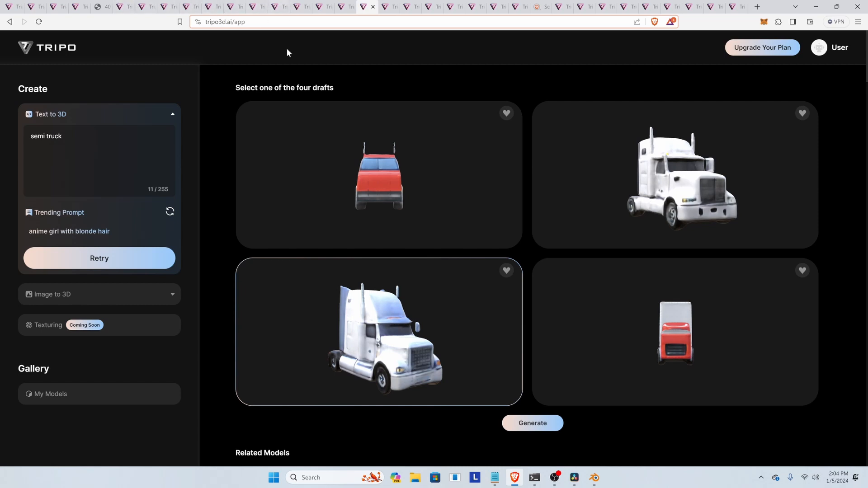
mouse_move(342, 333)
left_mouse_down()
mouse_move(384, 325)
mouse_move(332, 318)
left_mouse_up()
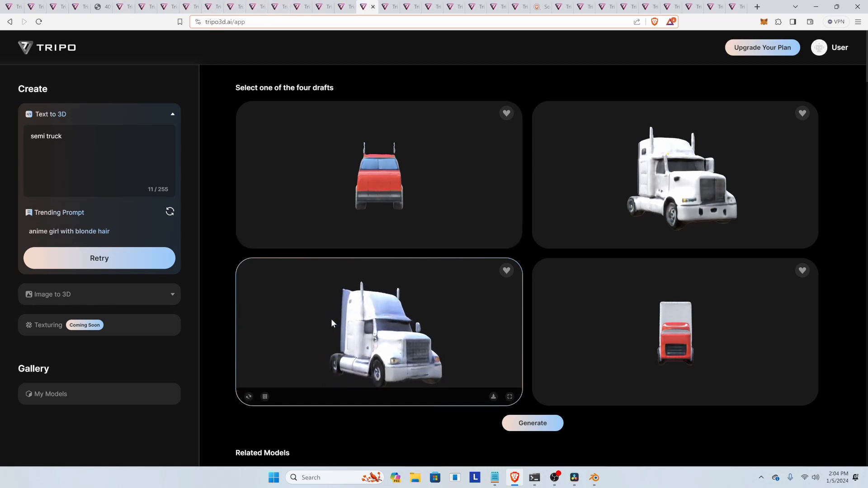
left_click_drag(635, 189, 606, 189)
left_click_drag(318, 165, 360, 164)
left_click_drag(627, 321, 664, 318)
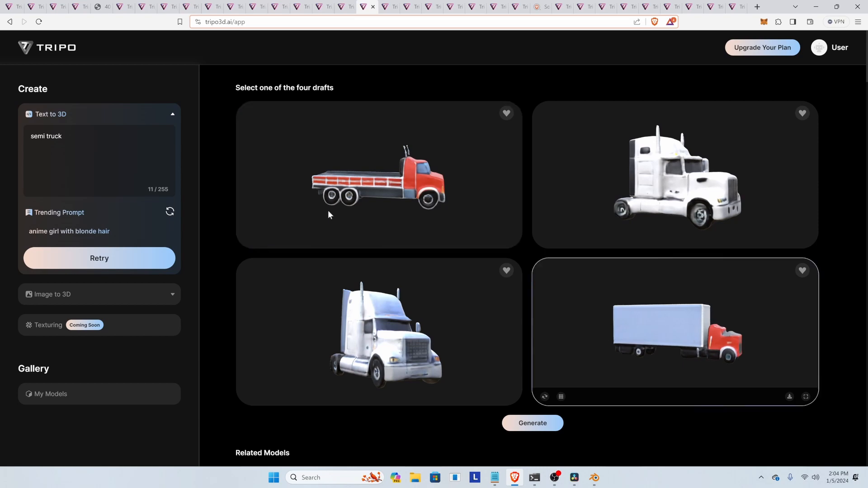
Return to the "semi truck" results and inspect both white trucks from the side, viewing the blue-tinted one at a smaller size
left_click(390, 8)
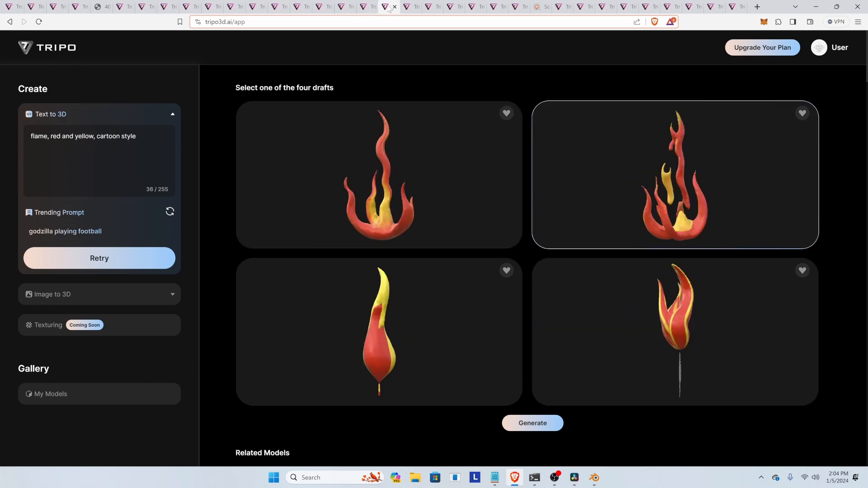
left_click(367, 8)
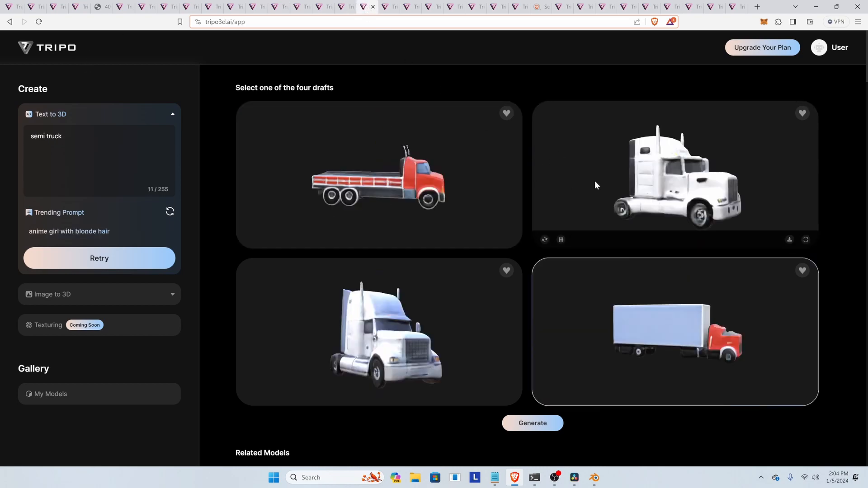
left_click_drag(621, 181, 642, 180)
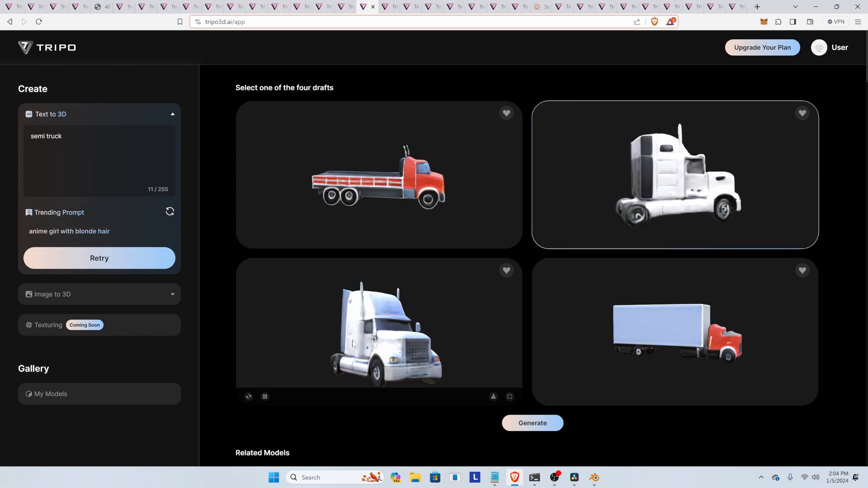
mouse_move(353, 339)
left_mouse_down()
mouse_move(390, 338)
mouse_move(362, 341)
left_mouse_up()
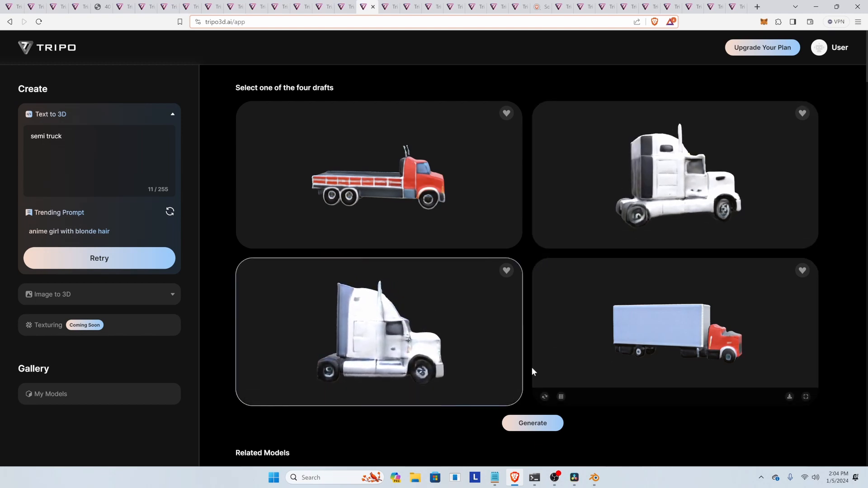
scroll(332, 324, "down", 2)
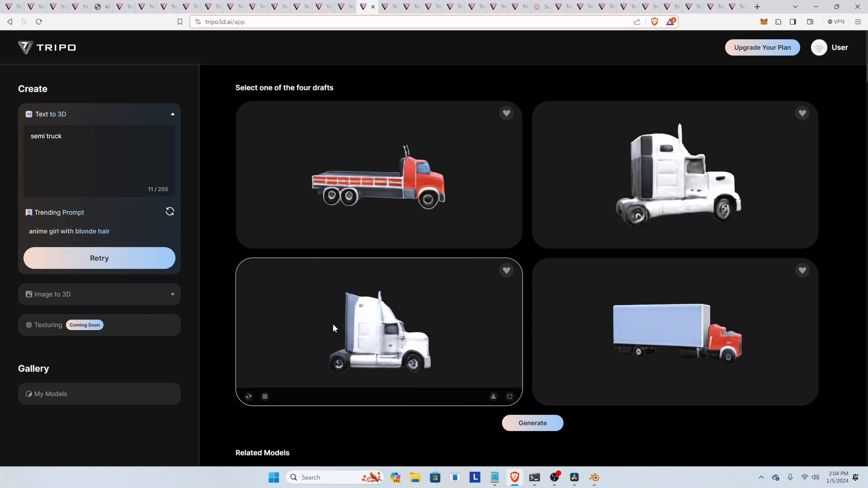
scroll(333, 324, "down", 2)
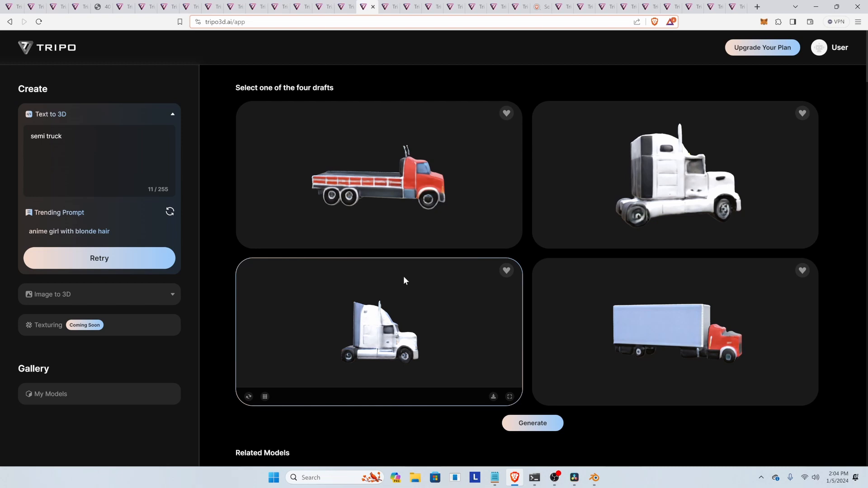
Open the "flame, red and yellow, cartoon style" results and rotate all four flame drafts to check their shapes
left_click(388, 7)
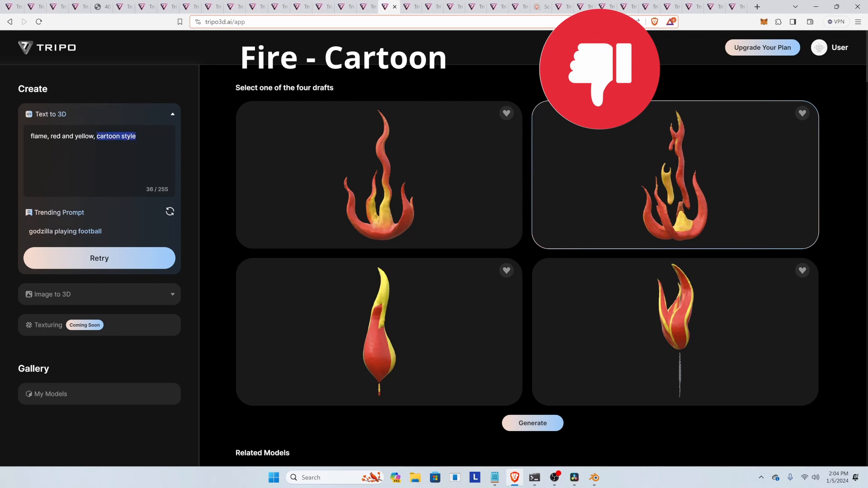
left_click_drag(652, 174, 696, 173)
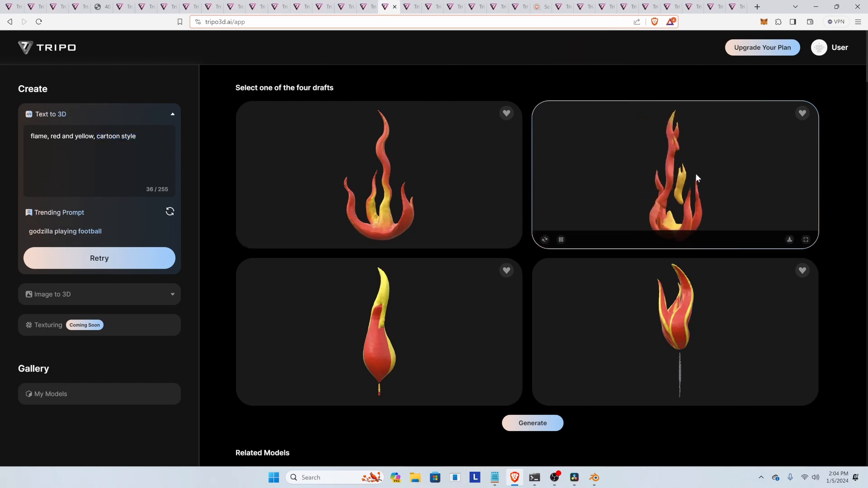
left_click(359, 317)
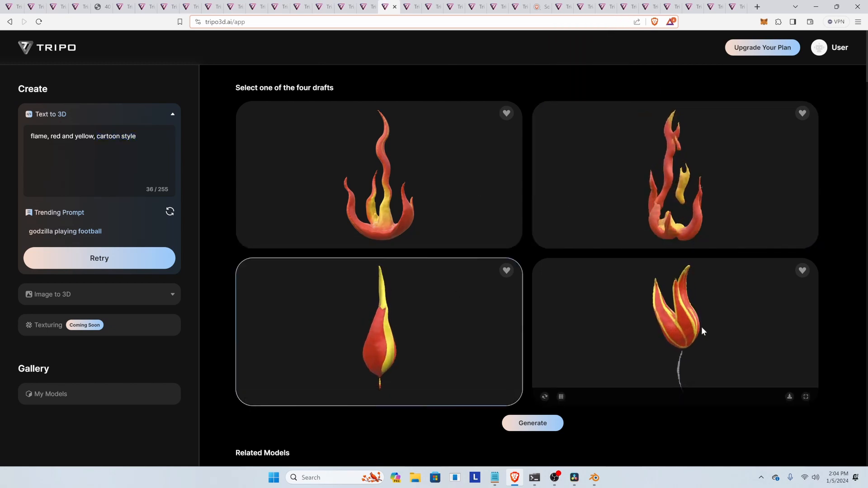
left_click(679, 315)
left_click_drag(348, 224, 383, 186)
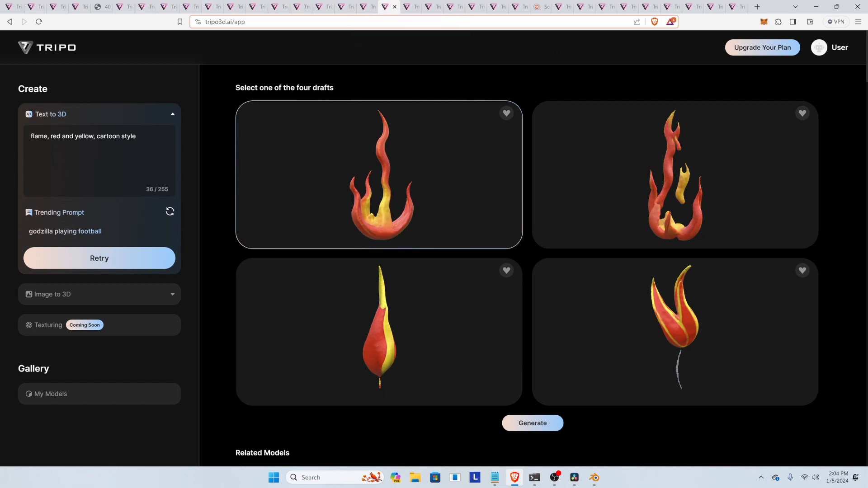
Change the prompt to "thick flame, red and yellow, cartoon style" and request new drafts
left_click(31, 136)
type("thick")
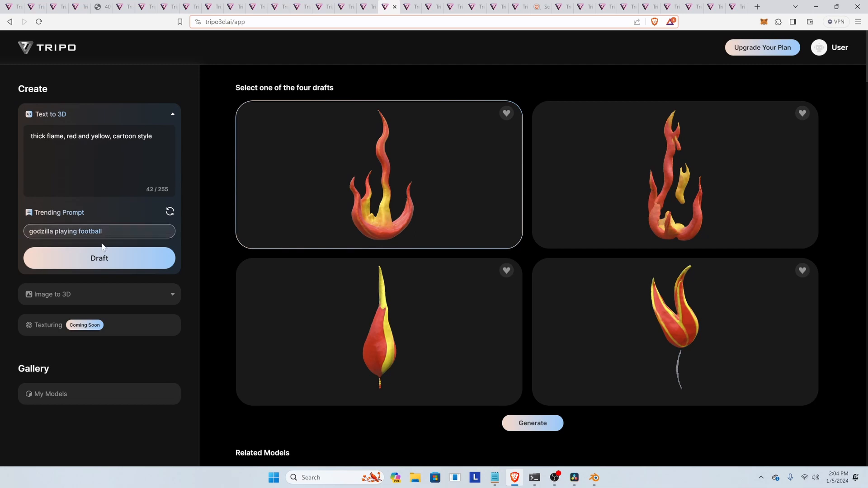
left_click(98, 265)
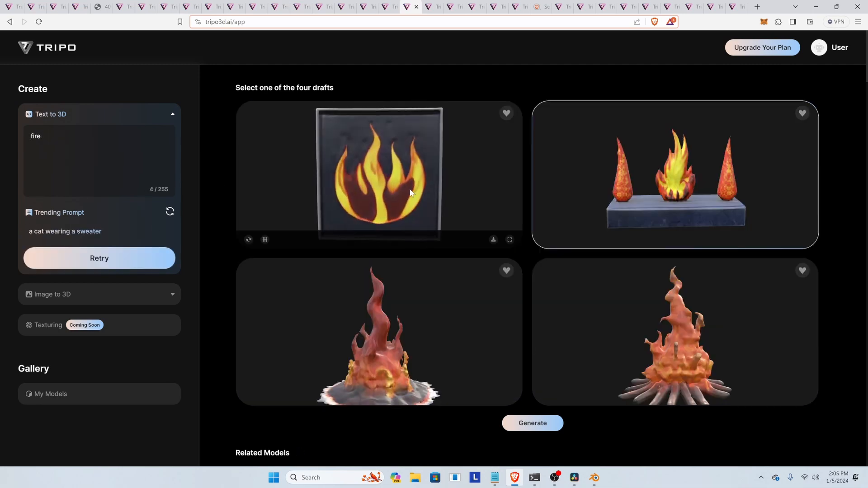
Inspect the "fire" drafts, examining the framed flame panel and rotating the two campfire models
left_click(411, 202)
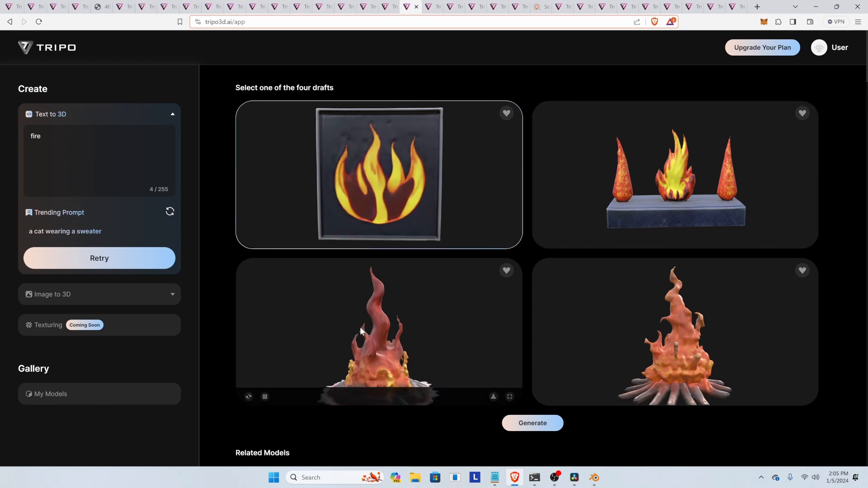
left_click(396, 329)
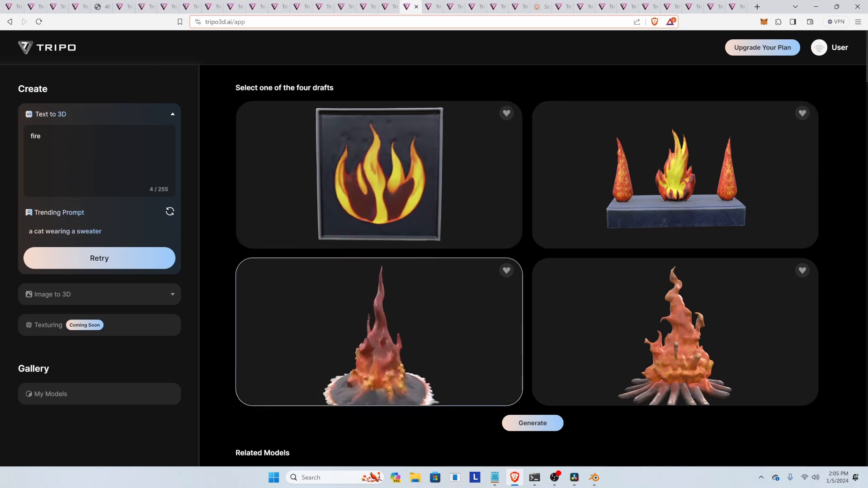
mouse_move(661, 359)
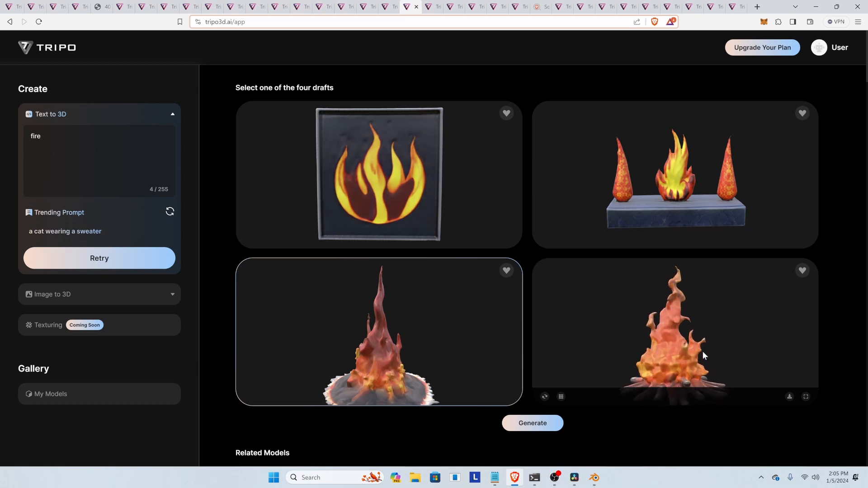
left_click(588, 349)
mouse_move(362, 340)
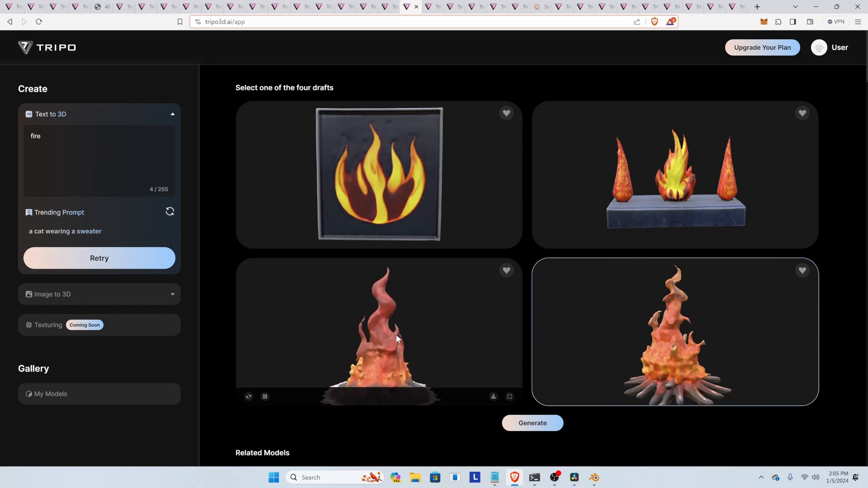
left_click(370, 334)
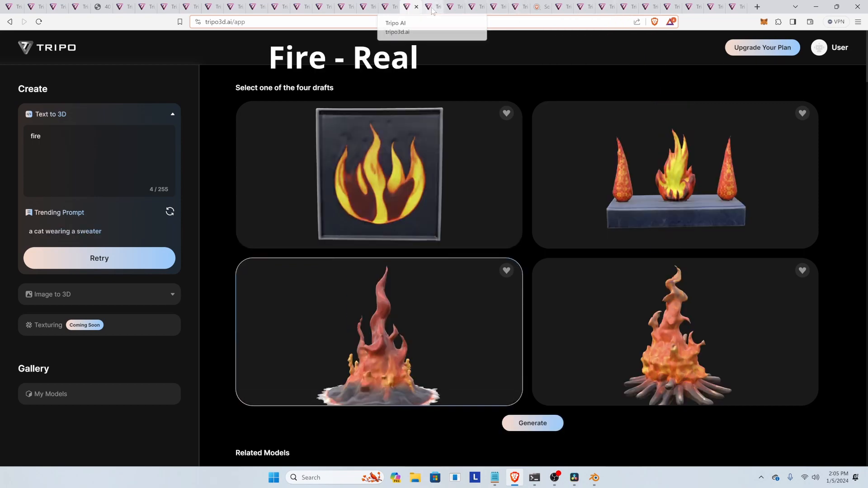
Open the "burrito skyscraper" results and rotate the red-topped white tower, the yellow-green tower and the rounded blue tower
left_click(428, 8)
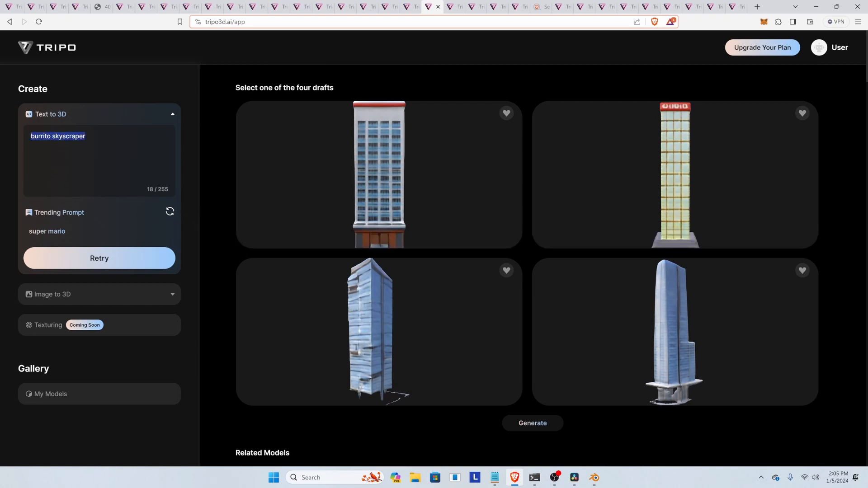
left_click_drag(430, 172, 339, 175)
left_click(339, 174)
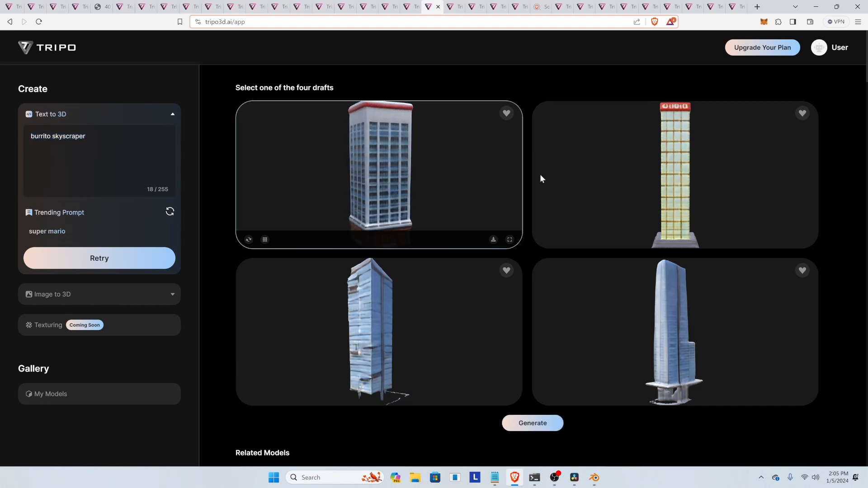
left_click(650, 172)
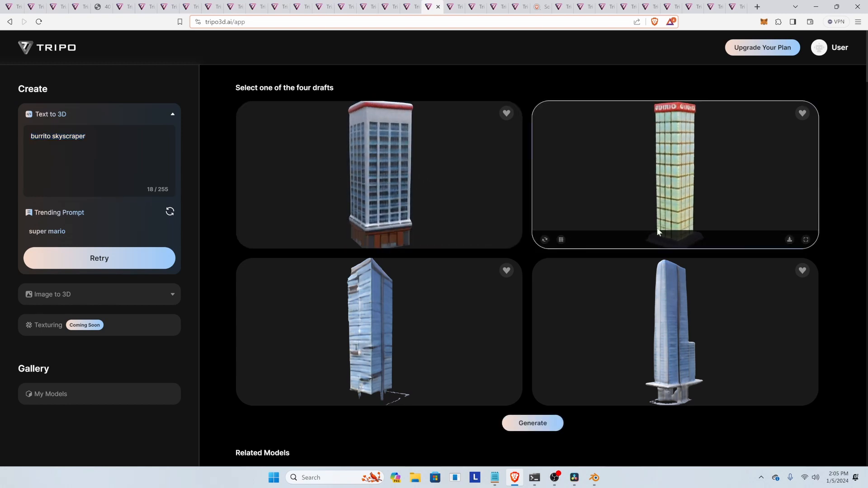
left_click(646, 303)
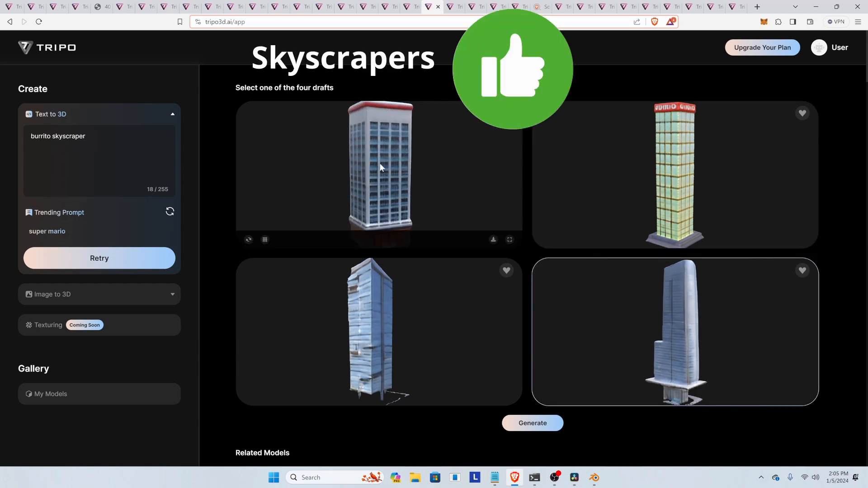
Turn the red-topped skyscraper to face front and inspect both blue towers from other angles at a smaller size
mouse_move(380, 168)
left_mouse_down()
mouse_move(354, 159)
mouse_move(392, 160)
left_mouse_up()
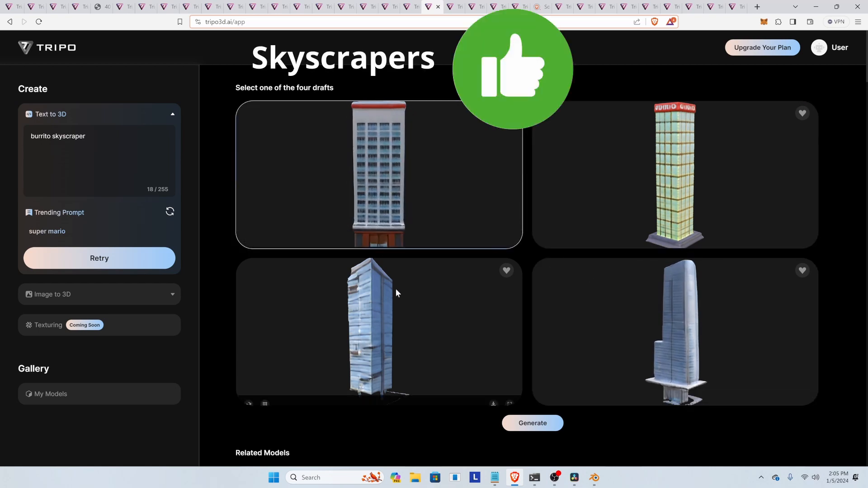
left_click_drag(396, 294, 382, 309)
scroll(381, 309, "down", 5)
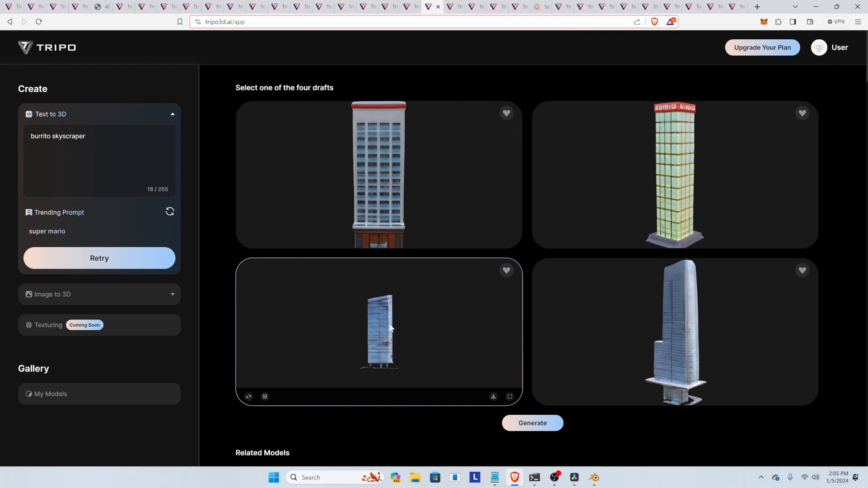
scroll(389, 336, "up", 2)
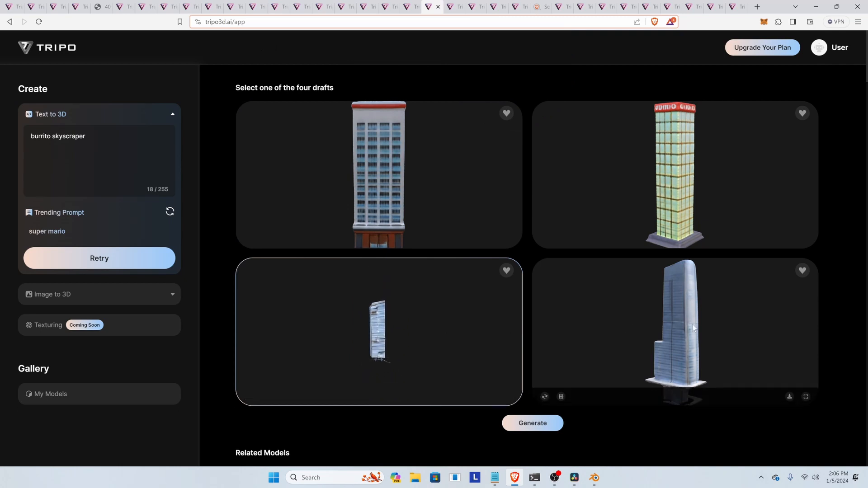
left_click_drag(699, 323, 679, 359)
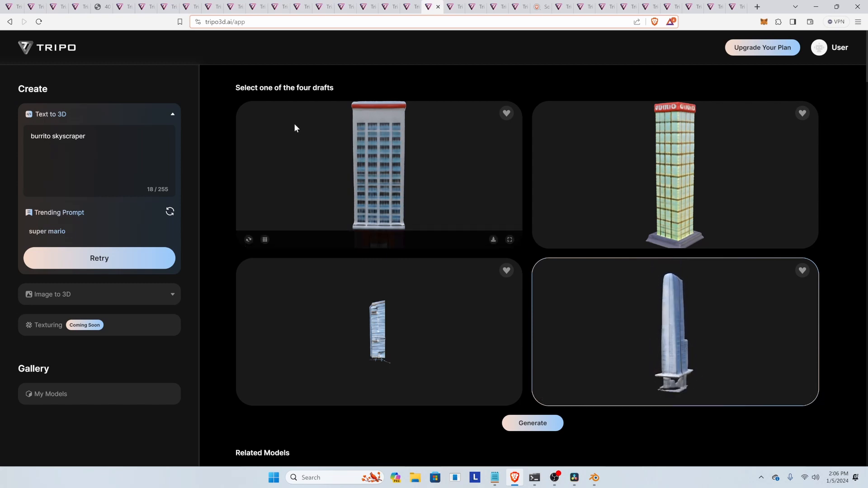
Open the "building interior with glass windows facing a busy street" results and examine the box-like room draft up close
left_click(453, 7)
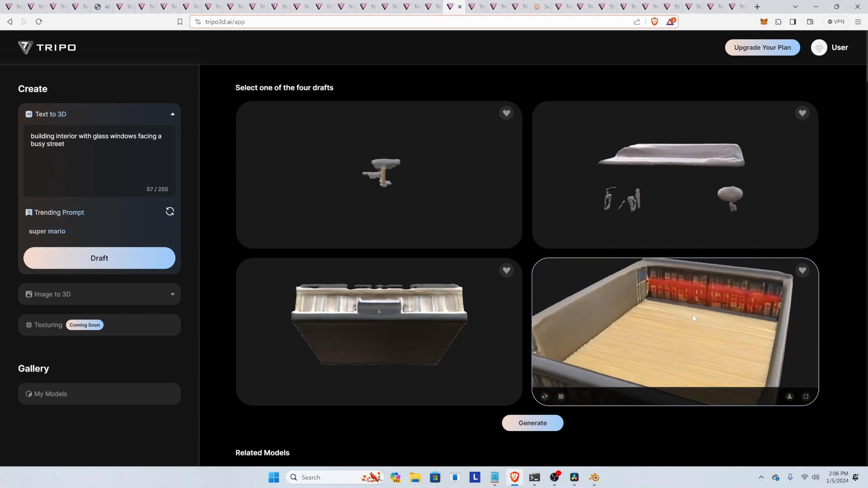
scroll(681, 299, "up", 4)
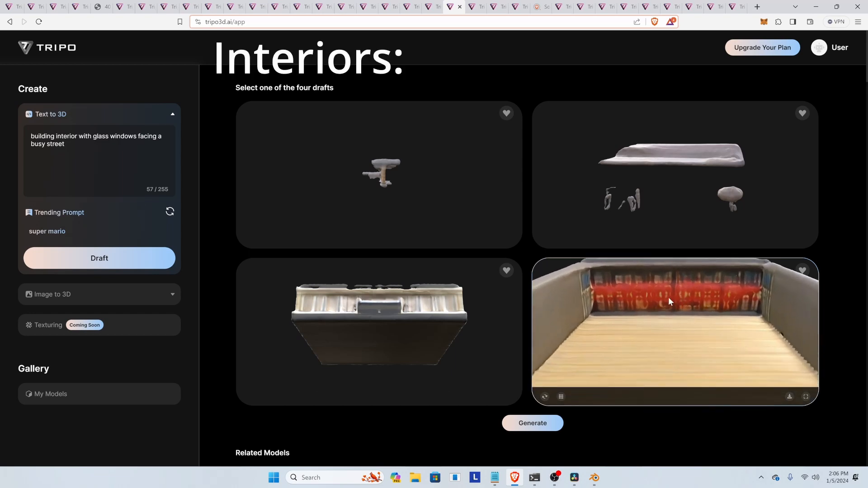
scroll(669, 302, "down", 3)
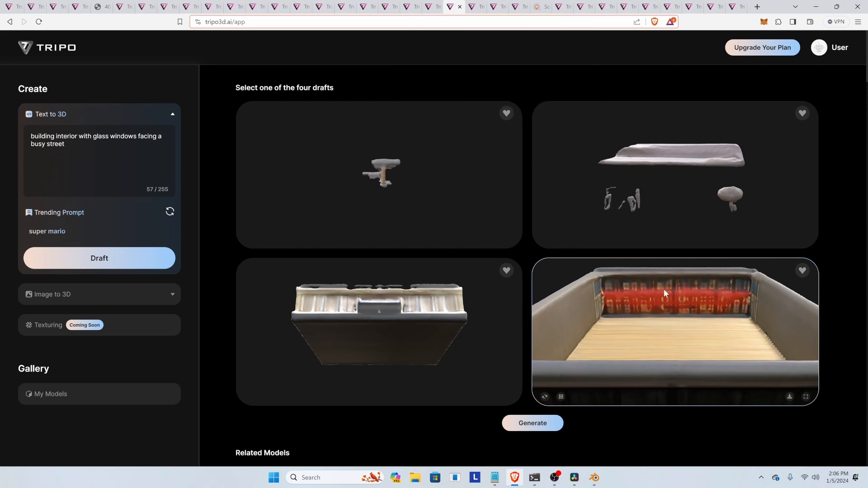
Open the "newsroom facade" results, highlight "facade" in the prompt and turn the thin blue facade to face front
left_click(474, 8)
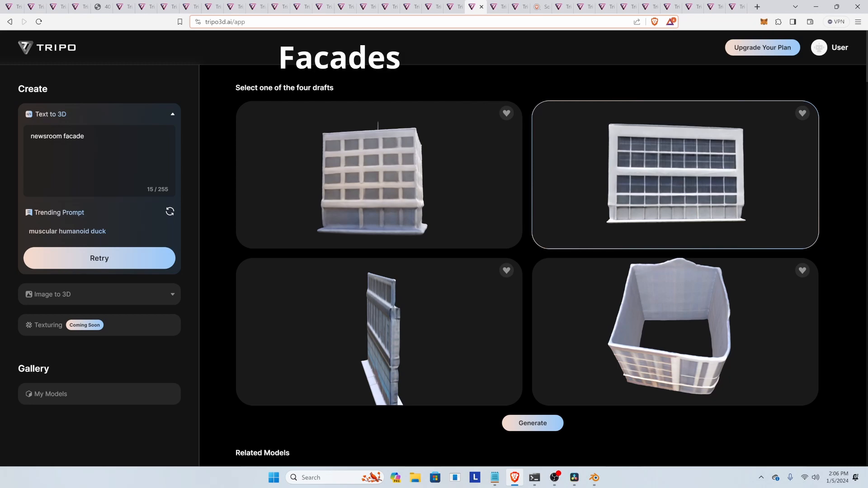
left_click_drag(61, 136, 85, 136)
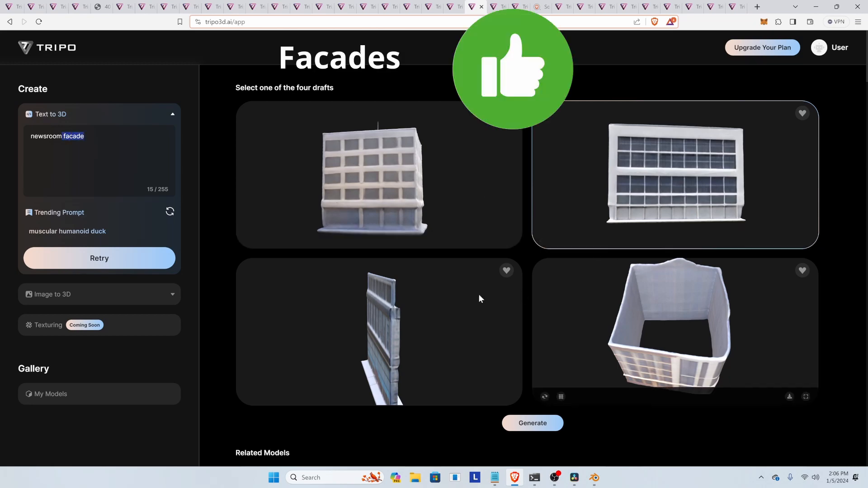
left_click_drag(351, 334, 376, 329)
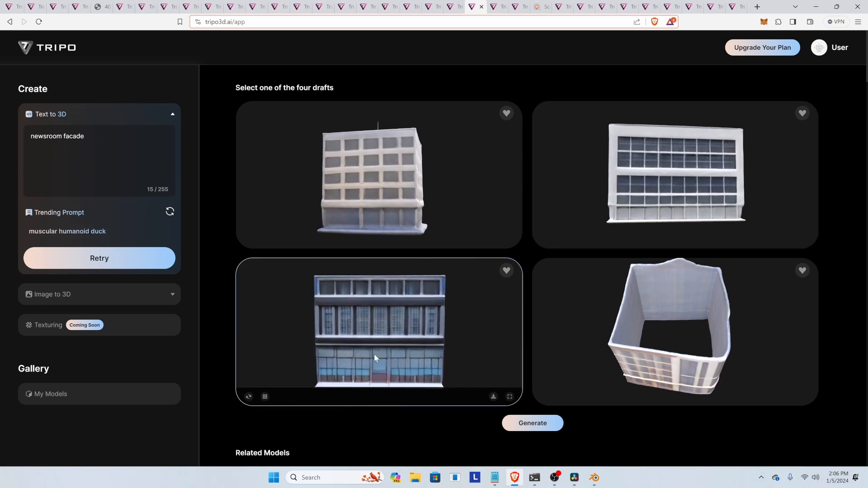
scroll(375, 336, "down", 2)
scroll(376, 337, "up", 3)
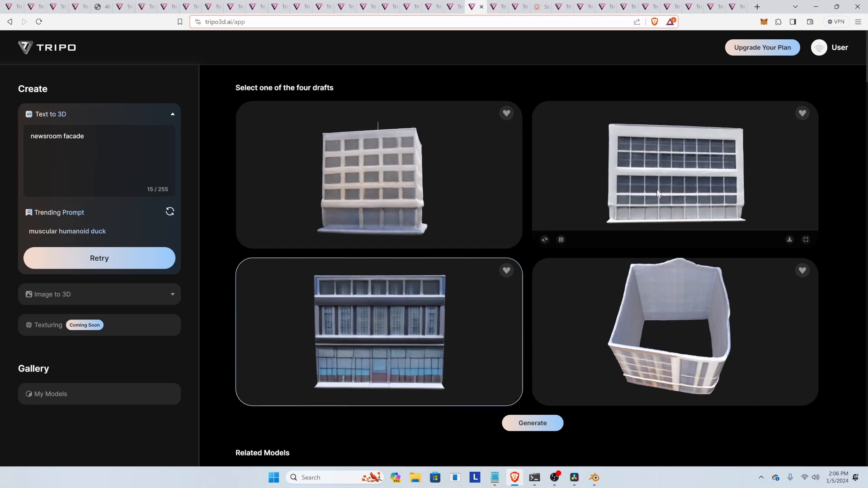
Rotate all four newsroom facade drafts to check their roofs, sides, thickness and hollow interior
left_click_drag(645, 194, 665, 208)
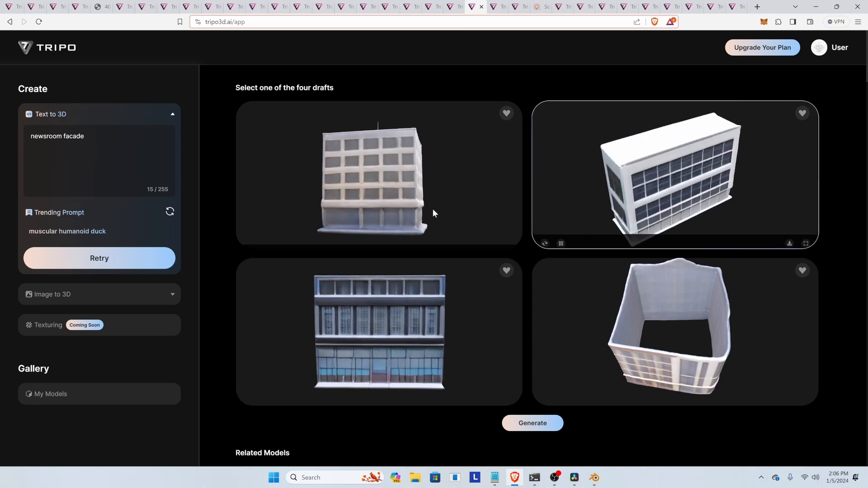
left_click_drag(362, 186, 378, 156)
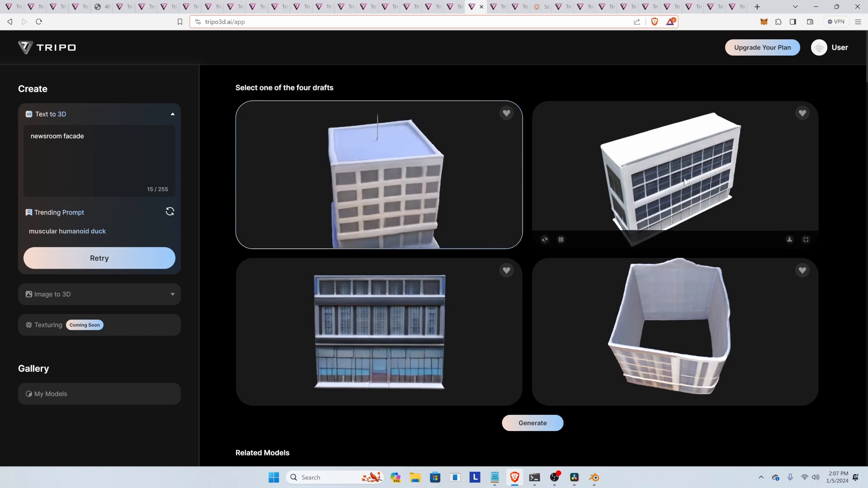
left_click_drag(683, 181, 636, 183)
left_click_drag(631, 334, 651, 338)
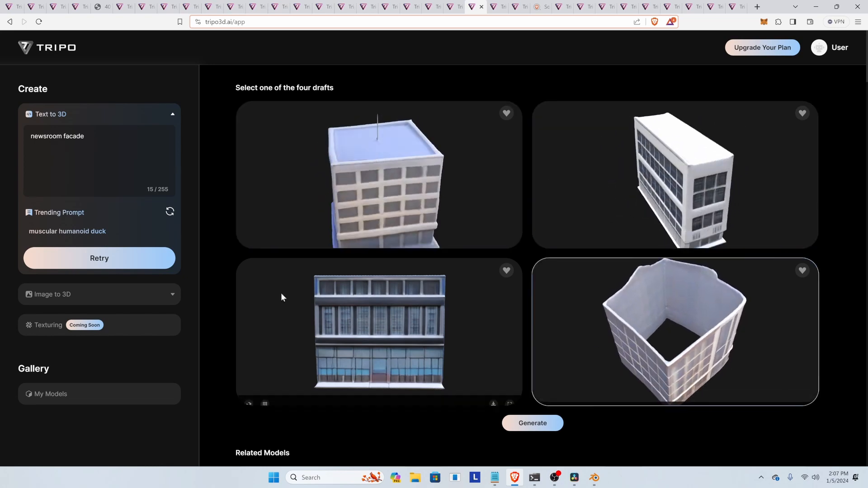
left_click_drag(305, 306, 340, 317)
left_click(338, 316)
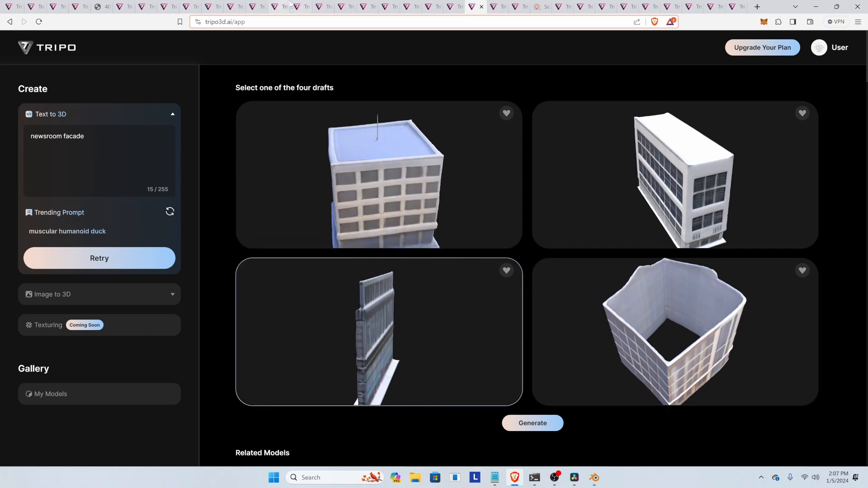
Open the "curvy facade with vertical light strips" results and inspect all four drafts, examining the yellow-striped panel up close
left_click(498, 8)
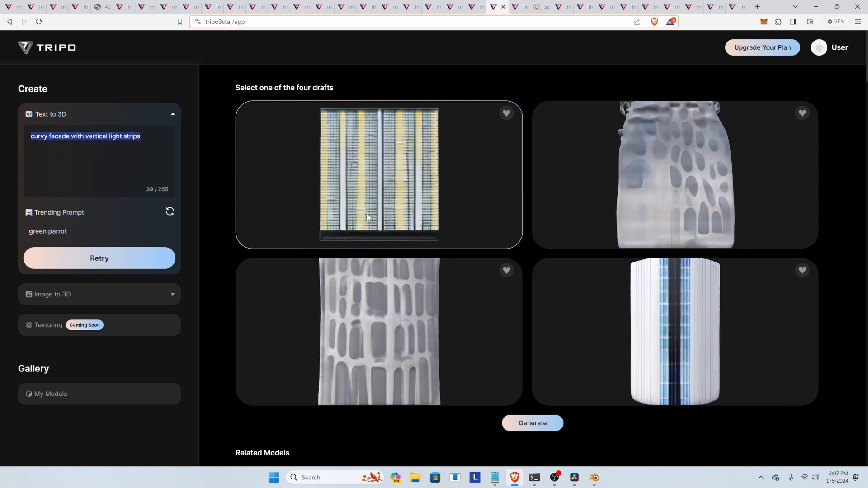
left_click_drag(368, 214, 424, 175)
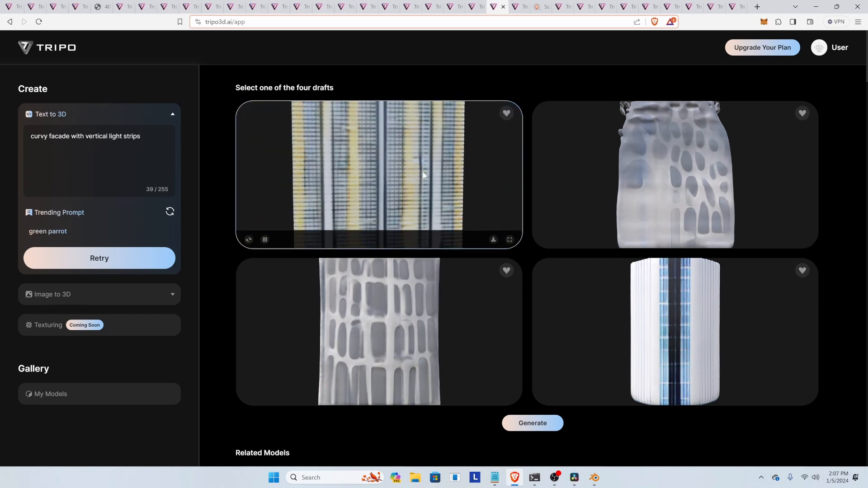
scroll(423, 176, "down", 3)
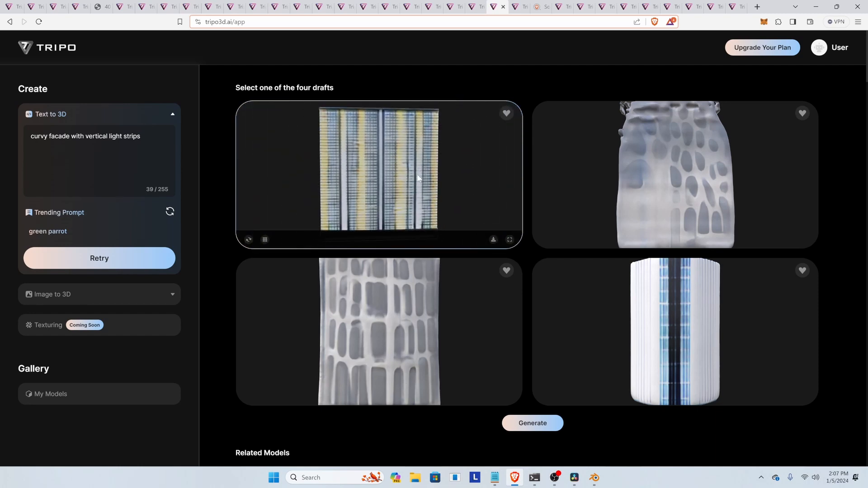
scroll(414, 178, "up", 3)
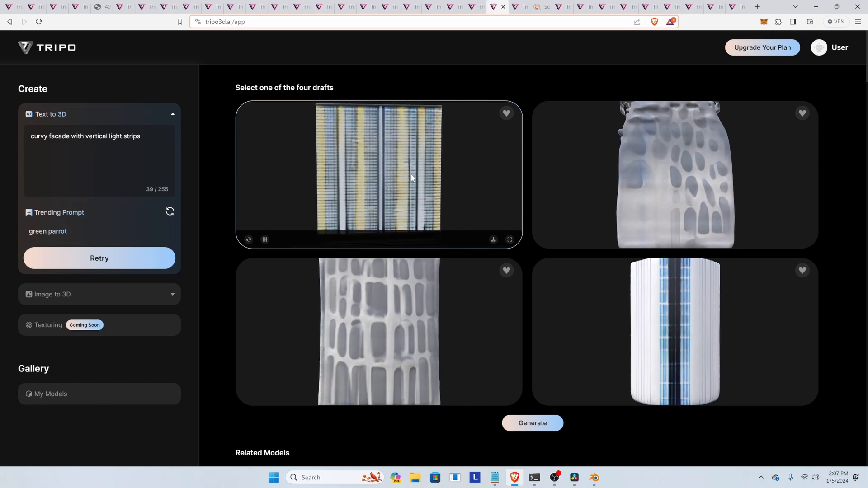
left_click_drag(600, 175, 731, 168)
left_click(731, 167)
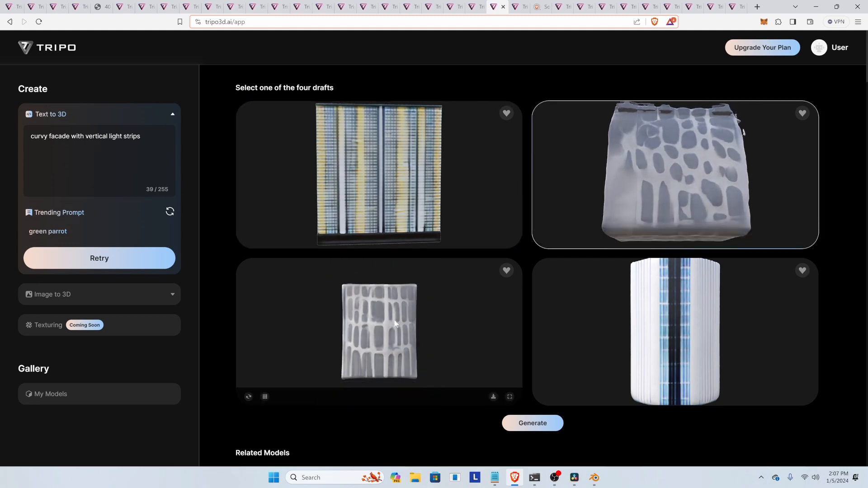
left_click_drag(351, 328, 381, 326)
left_click_drag(636, 310, 678, 313)
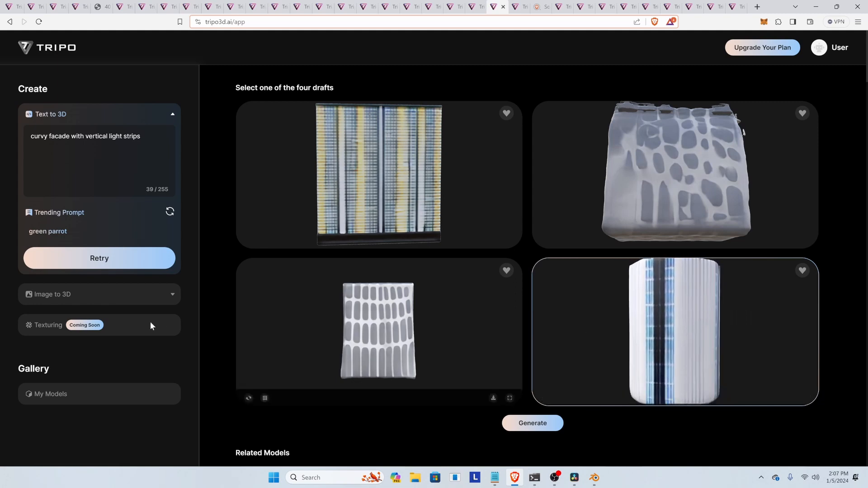
Open the "glass vase" results and tilt the first purple vase to check its shape
left_click(516, 7)
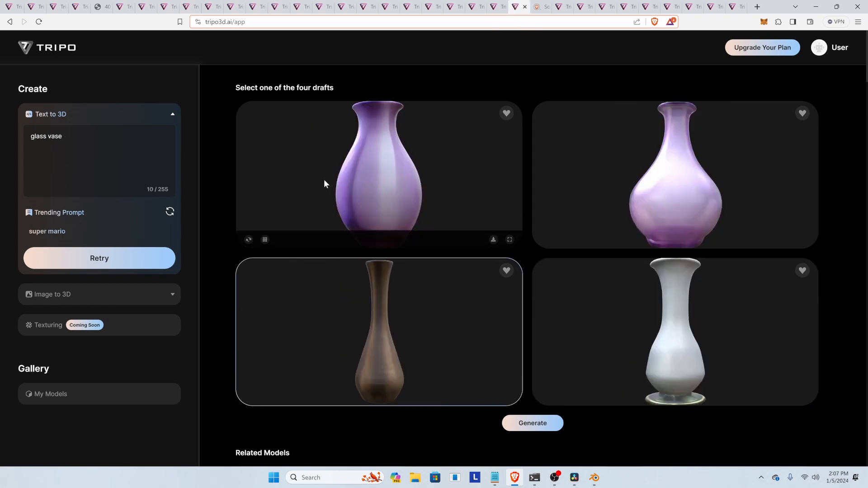
mouse_move(360, 161)
left_mouse_down()
mouse_move(373, 180)
mouse_move(349, 134)
mouse_move(366, 122)
mouse_move(370, 149)
left_mouse_up()
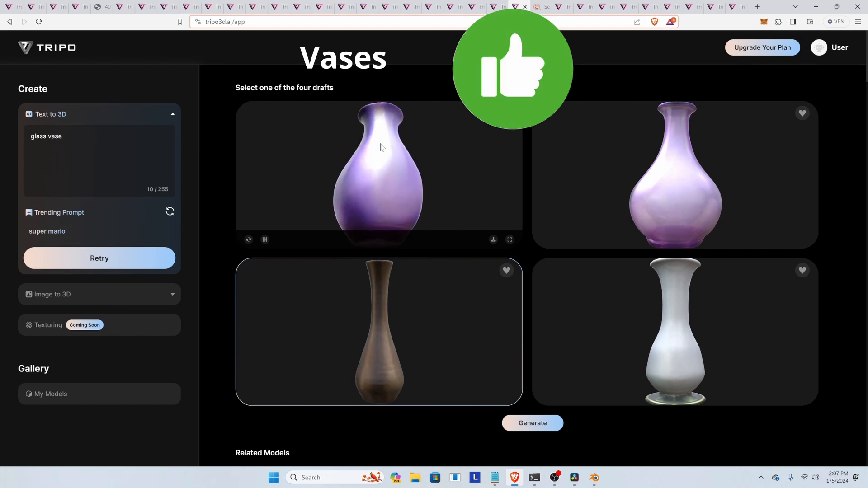
Open the "facade with pillars" results and rotate the six-column facade, the open colonnade and the pedimented entrance
left_click(496, 7)
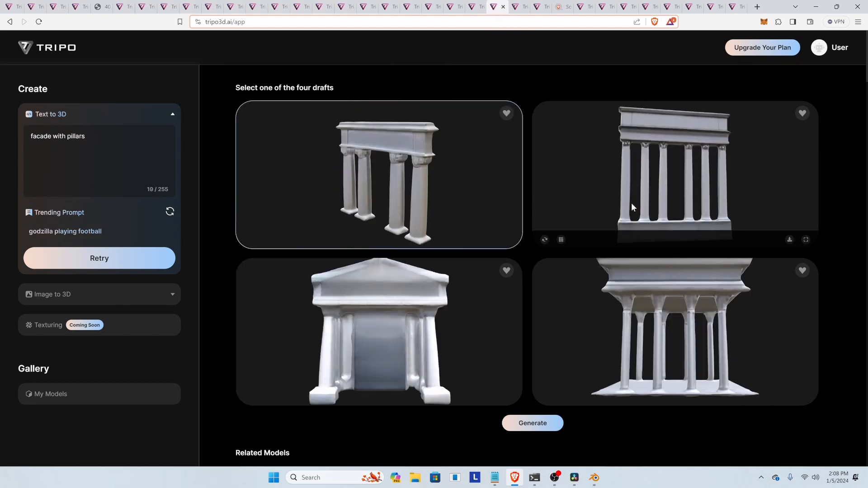
left_click_drag(630, 205, 709, 212)
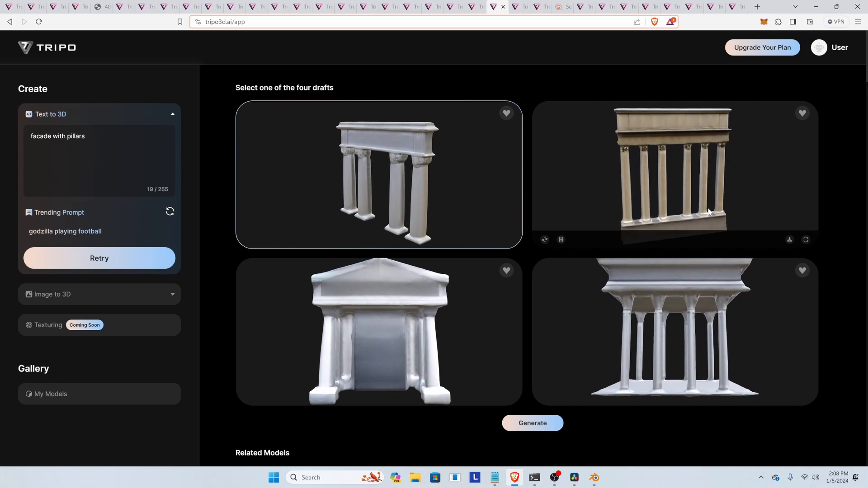
left_click(748, 204)
left_click(658, 336)
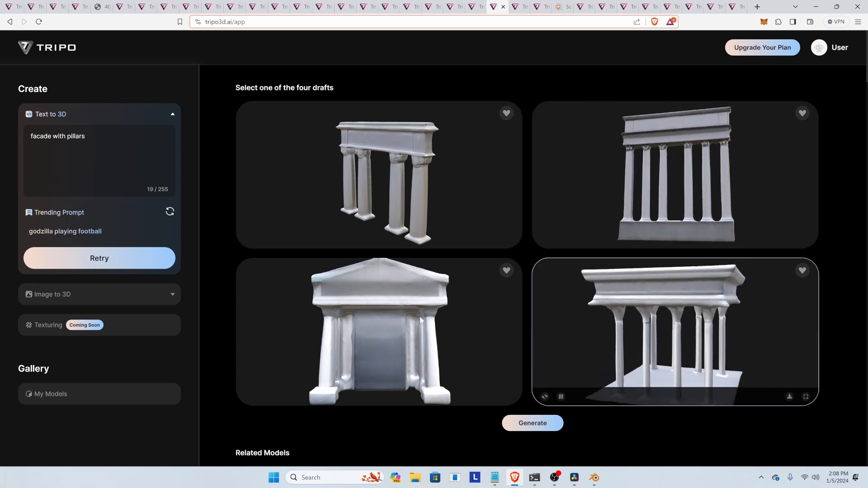
mouse_move(351, 309)
left_mouse_down()
mouse_move(389, 302)
mouse_move(321, 304)
mouse_move(362, 305)
mouse_move(330, 303)
mouse_move(344, 299)
left_mouse_up()
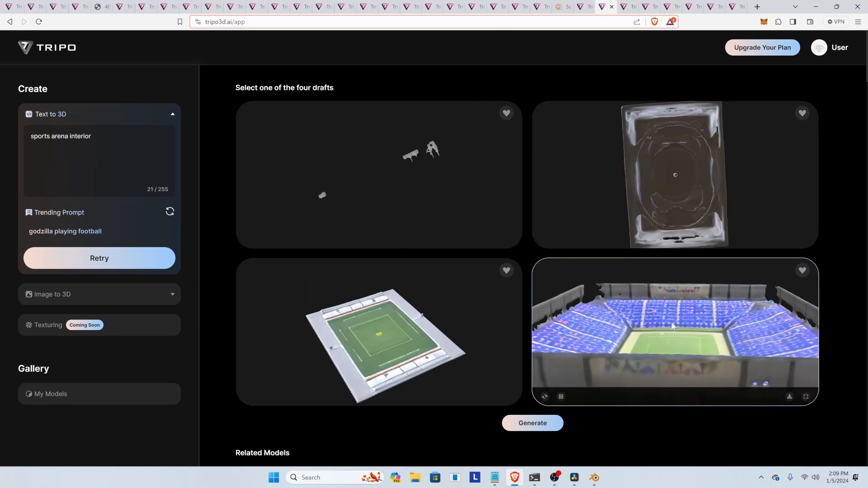
Inspect the four "sports arena interior" drafts, viewing the blue-seated stadium from above and outside and the flat pitch edge-on
left_click_drag(633, 307, 599, 359)
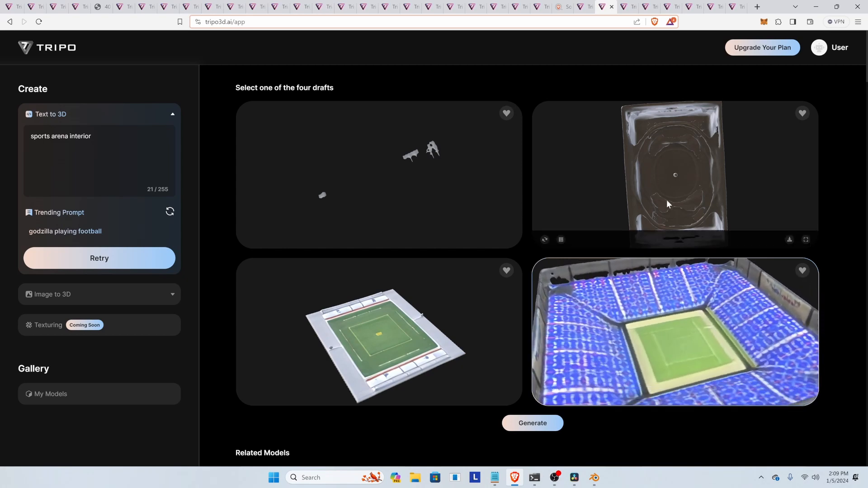
left_click_drag(670, 167, 773, 180)
left_click(411, 210)
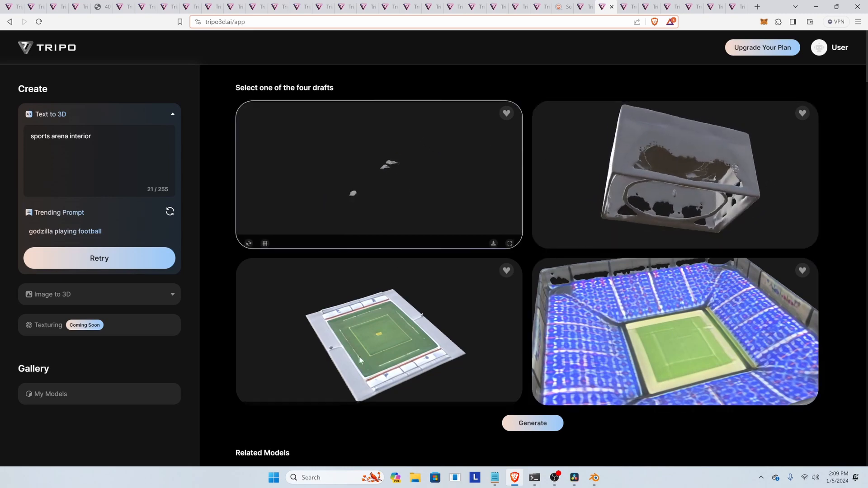
left_click_drag(359, 356, 421, 334)
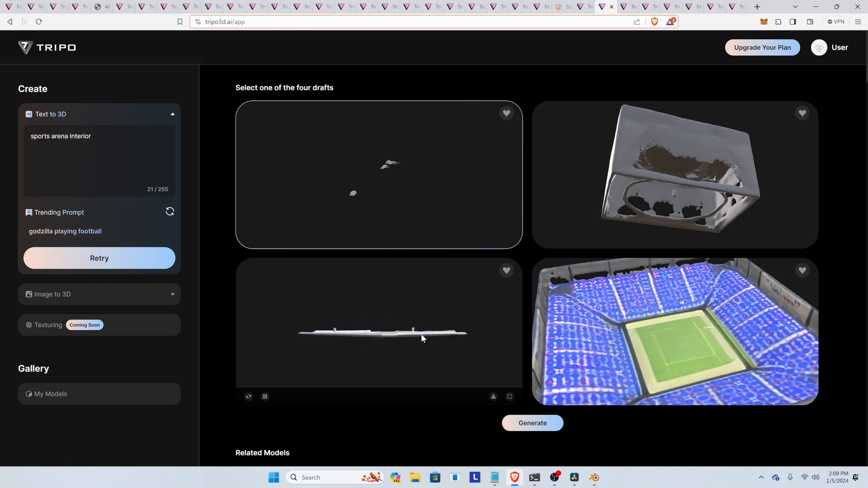
mouse_move(616, 325)
left_mouse_down()
mouse_move(685, 332)
mouse_move(631, 323)
left_mouse_up()
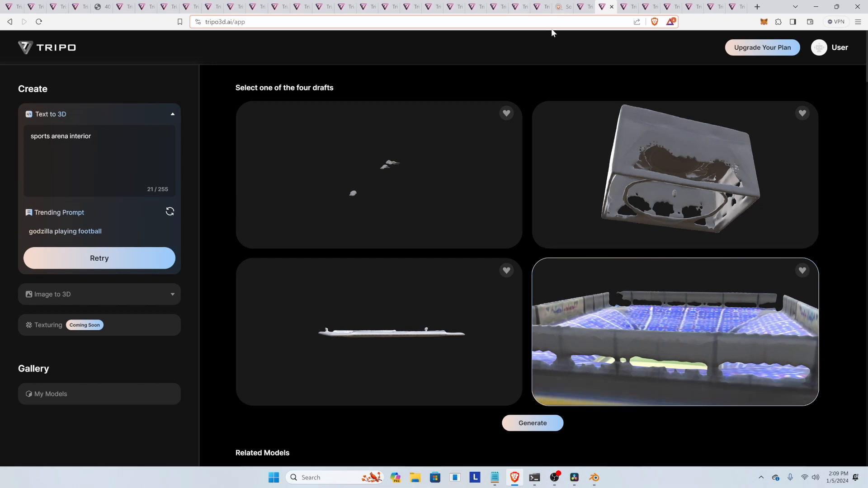
Open the "black road case cable caddy" results and rotate the black case, the wheeled column and both white suitcase drafts
left_click(626, 8)
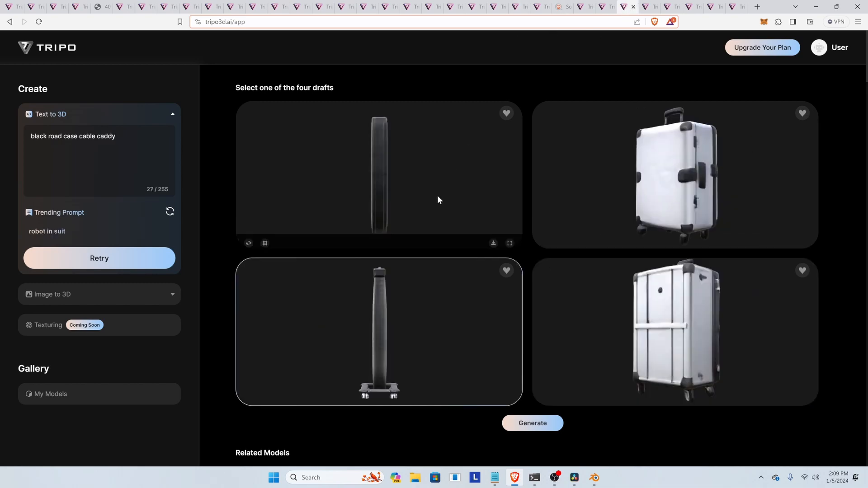
left_click_drag(400, 171, 402, 200)
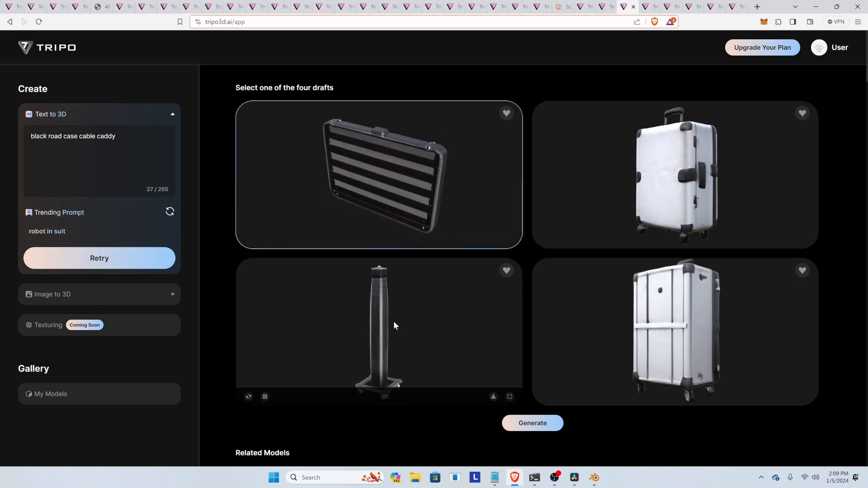
left_click(636, 329)
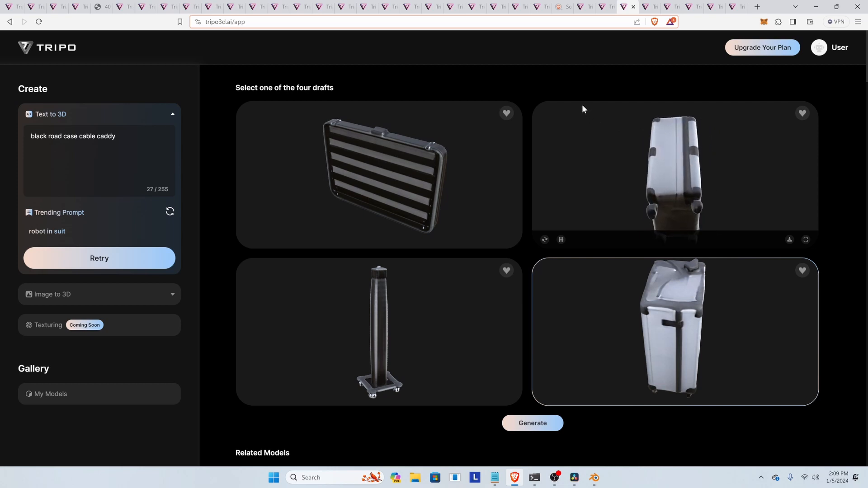
left_click(653, 144)
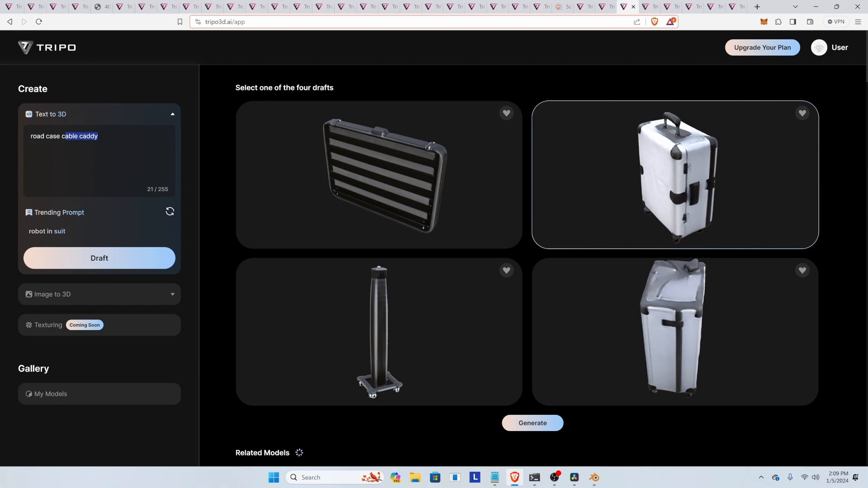
Generate new drafts from the shortened prompt "road case" and rotate the first black-and-white case
left_click(104, 268)
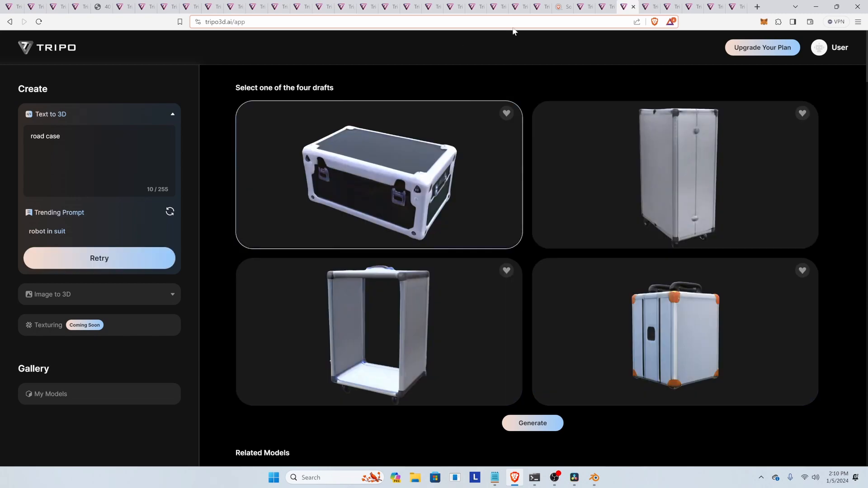
left_click_drag(352, 180, 376, 175)
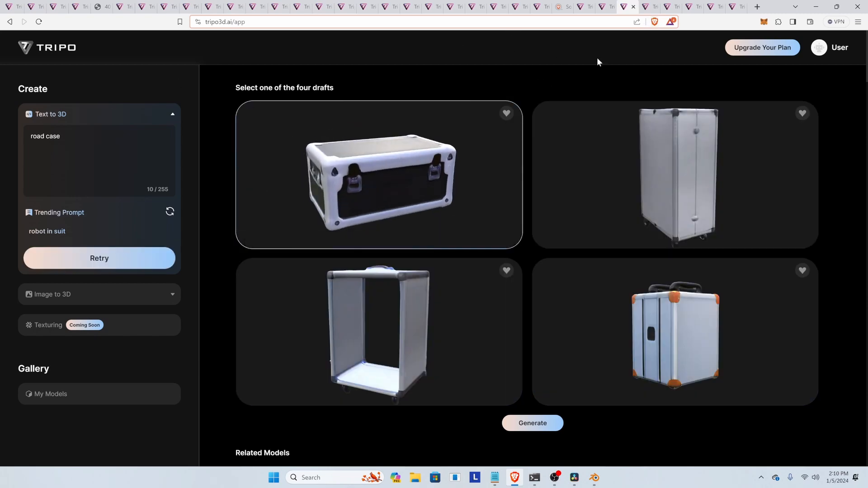
Open the "audio console" results, rotate the white box-shaped draft and view the cabinet draft from another side at a smaller zoom
left_click(648, 8)
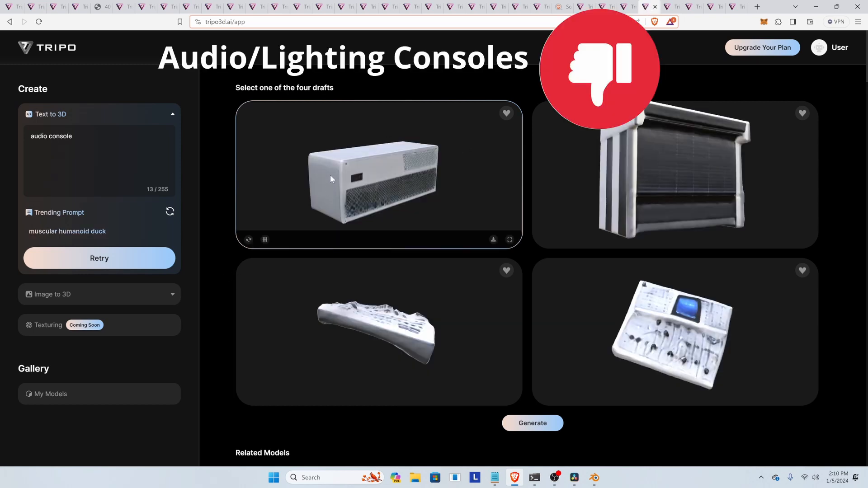
left_click_drag(330, 179, 393, 172)
left_click_drag(325, 193, 345, 194)
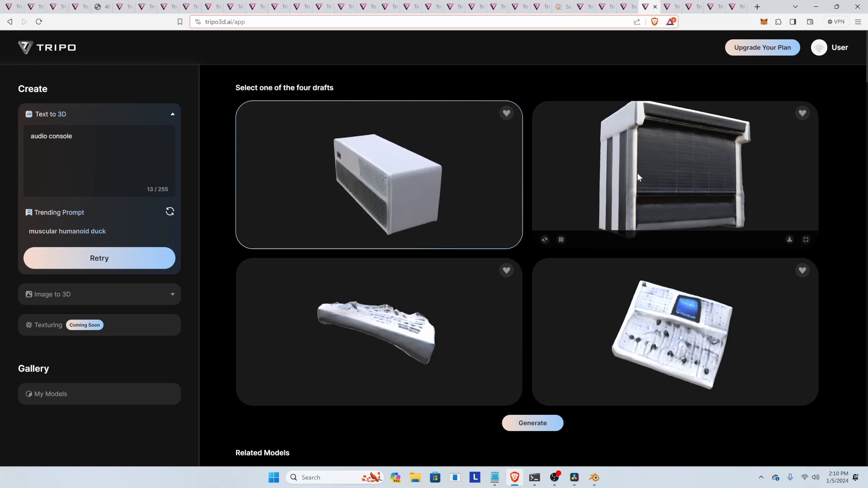
mouse_move(638, 176)
left_mouse_down()
mouse_move(725, 177)
mouse_move(640, 170)
left_mouse_up()
scroll(638, 170, "down", 3)
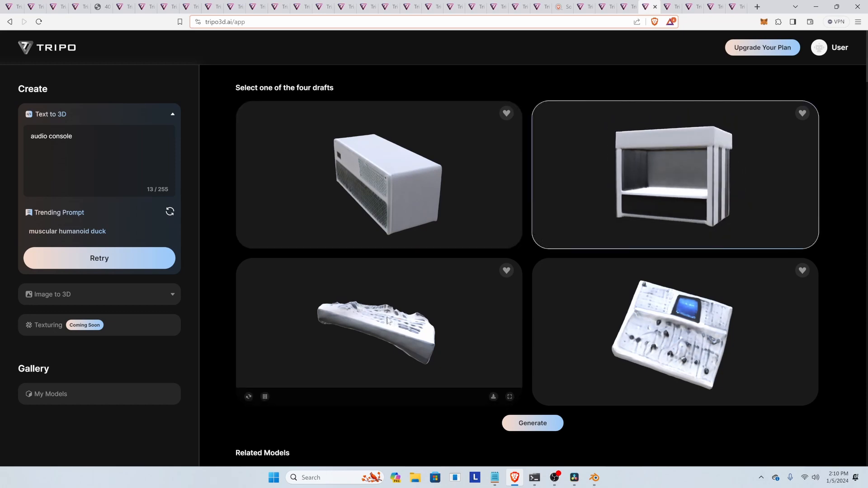
Check the underside of the warped keyboard-like draft and examine the blue-screened console's controls up close
left_click_drag(387, 320, 401, 334)
left_click_drag(674, 352, 694, 304)
scroll(693, 303, "up", 2)
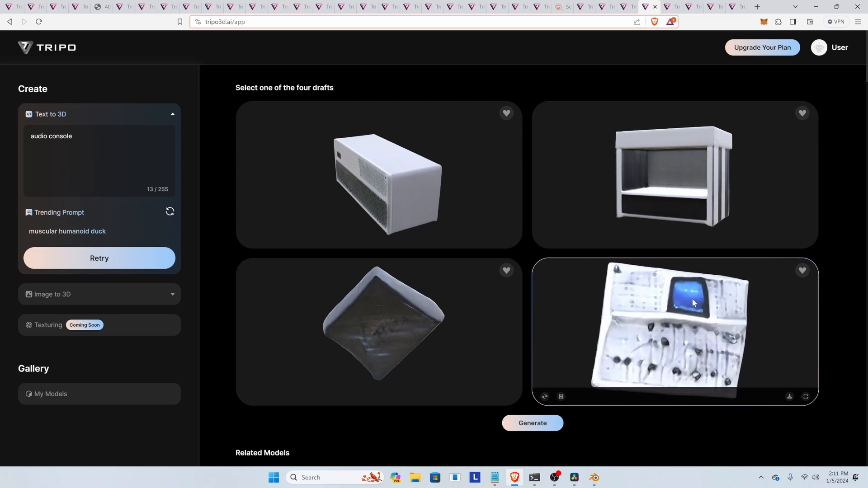
scroll(693, 299, "up", 2)
scroll(688, 302, "down", 4)
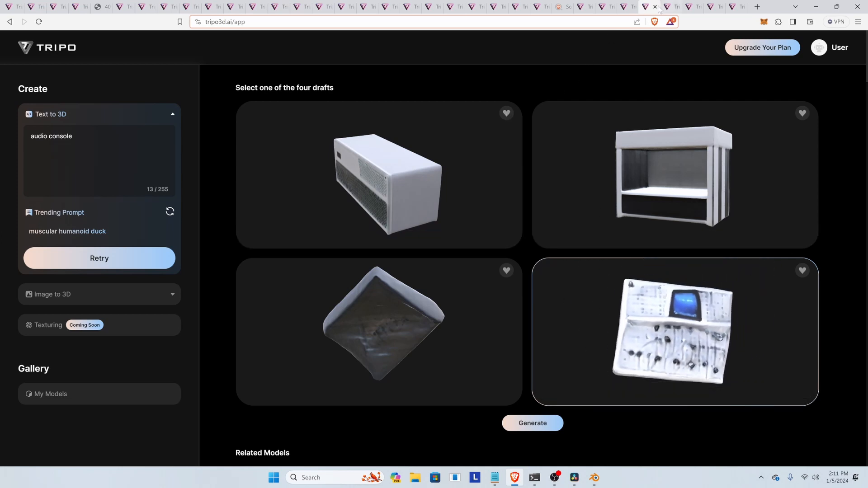
Open the "20 inch x 20 inch 10 foot entertainment truss" results and rotate the white-floored frame and the dark open frame
left_click(669, 8)
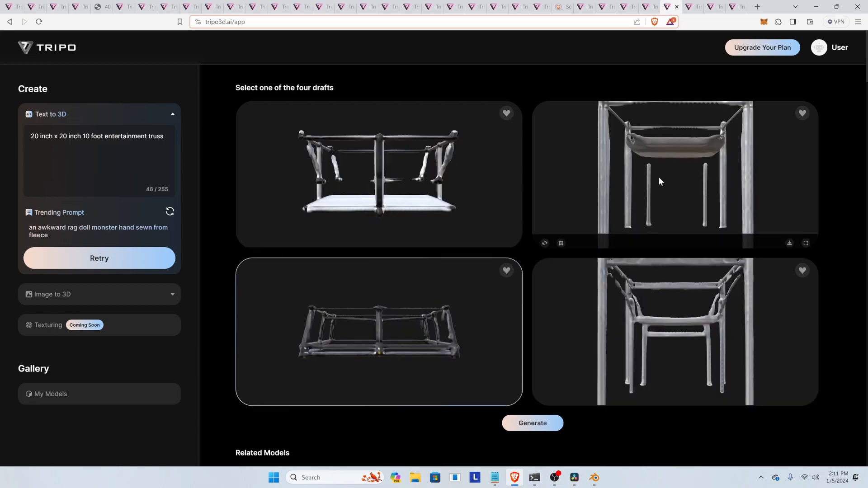
left_click(735, 7)
left_click(716, 8)
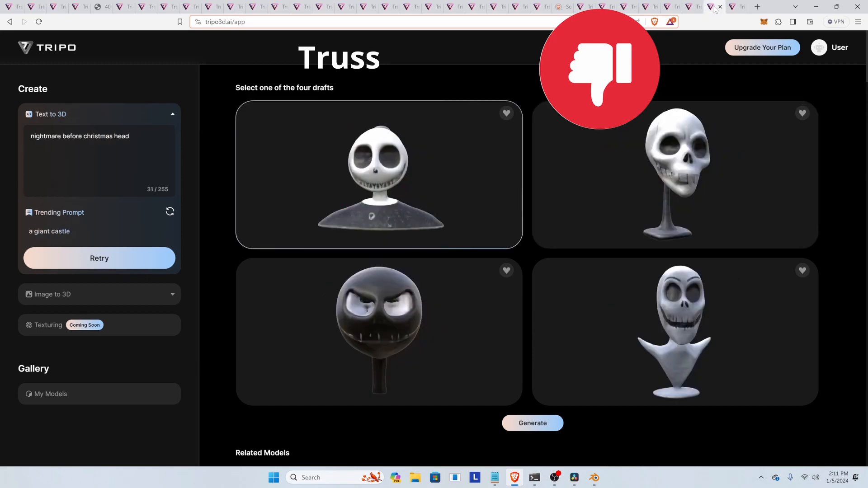
left_click(650, 8)
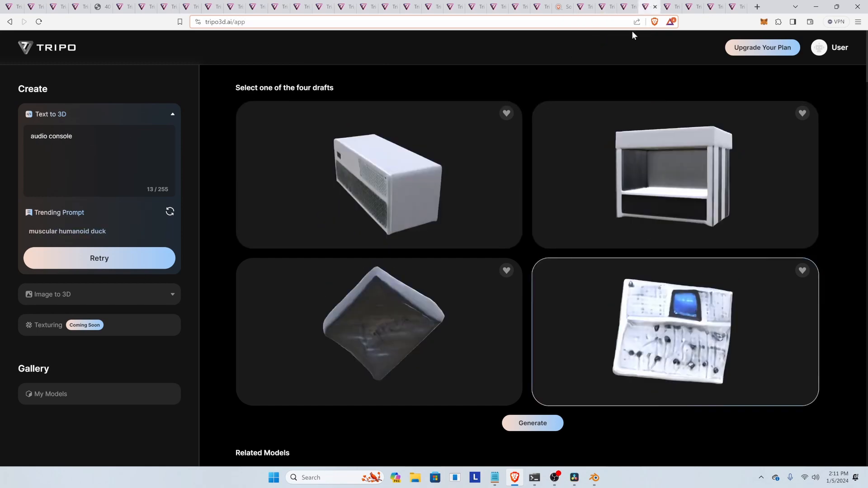
left_click(673, 8)
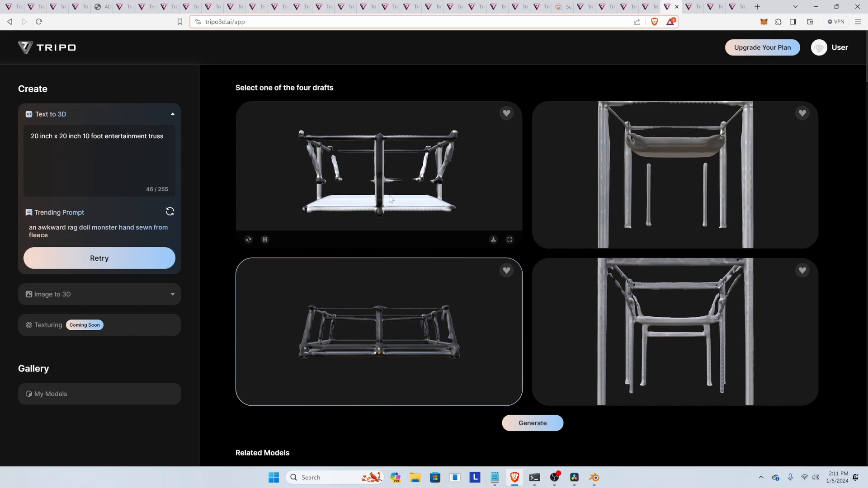
left_click_drag(379, 142, 318, 147)
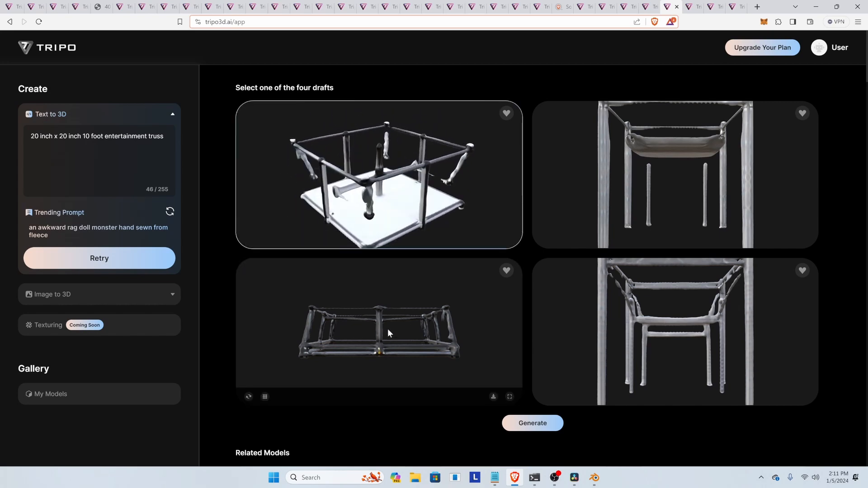
left_click_drag(387, 330, 446, 305)
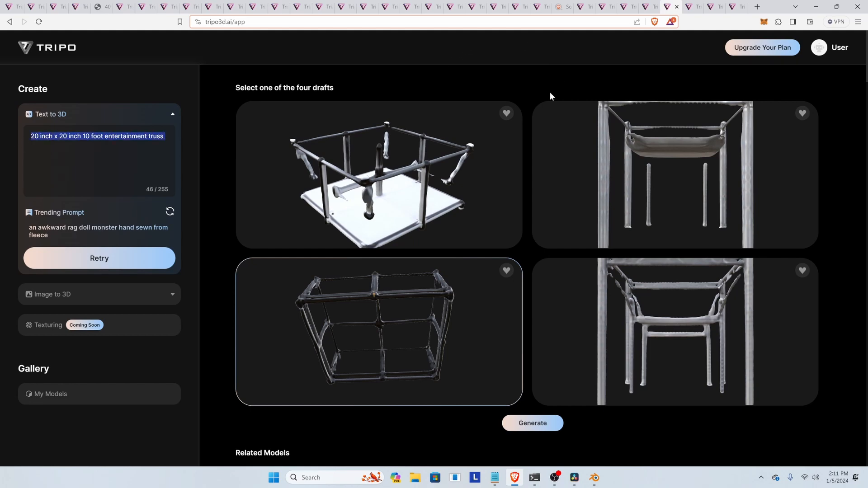
Search the web in a new tab for "20 inch x 20 inch 10 foot entertainment truss" and browse the image results for real trusses
left_click(757, 7)
type("20 inch x 20 inch 10 foot entertainment truss")
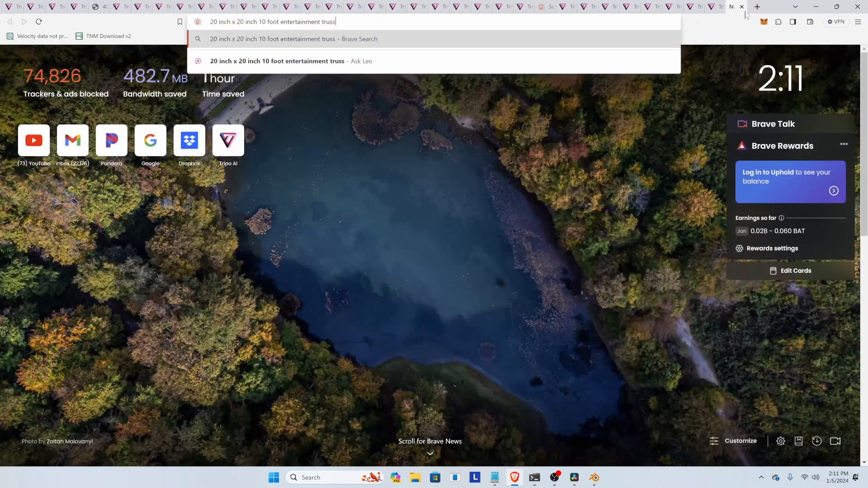
key("Return")
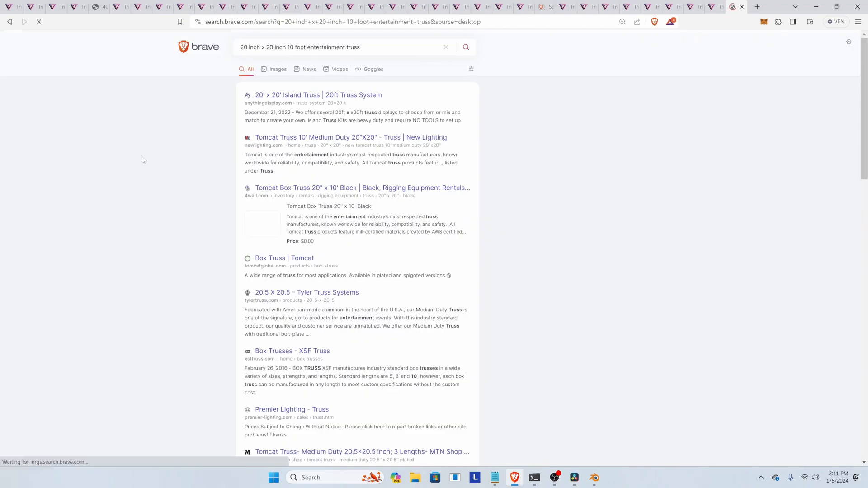
left_click(277, 70)
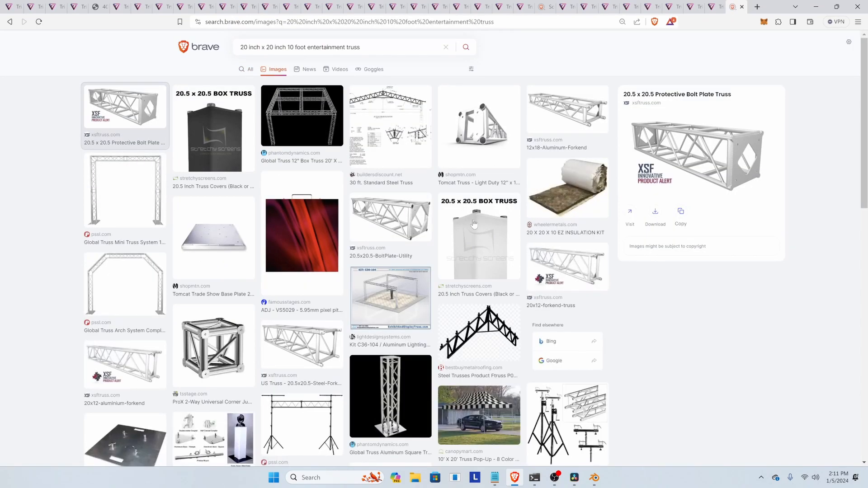
scroll(318, 232, "down", 2)
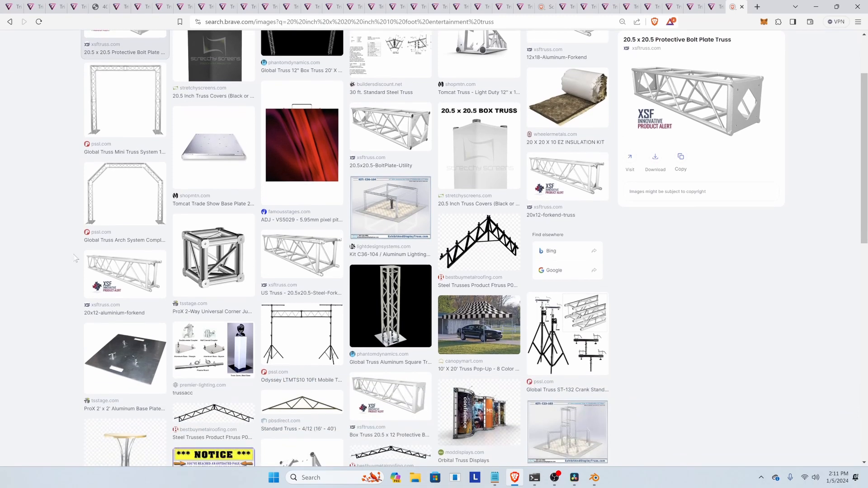
scroll(476, 277, "down", 4)
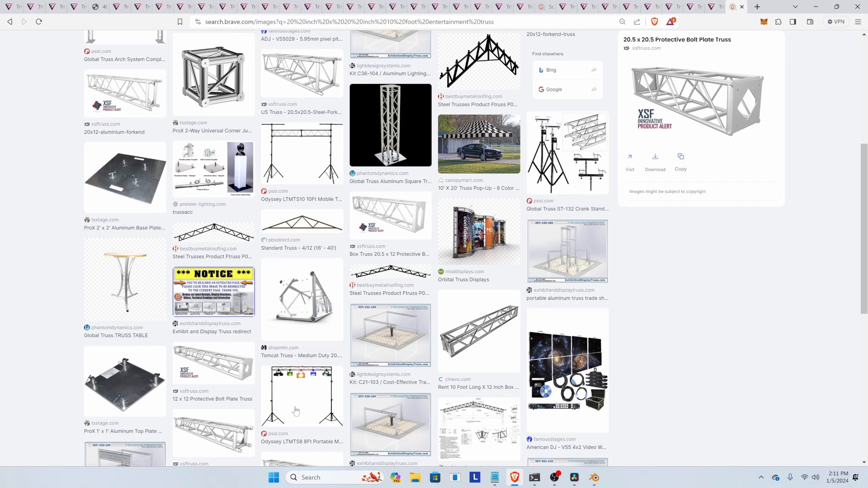
scroll(296, 411, "down", 6)
scroll(342, 323, "up", 4)
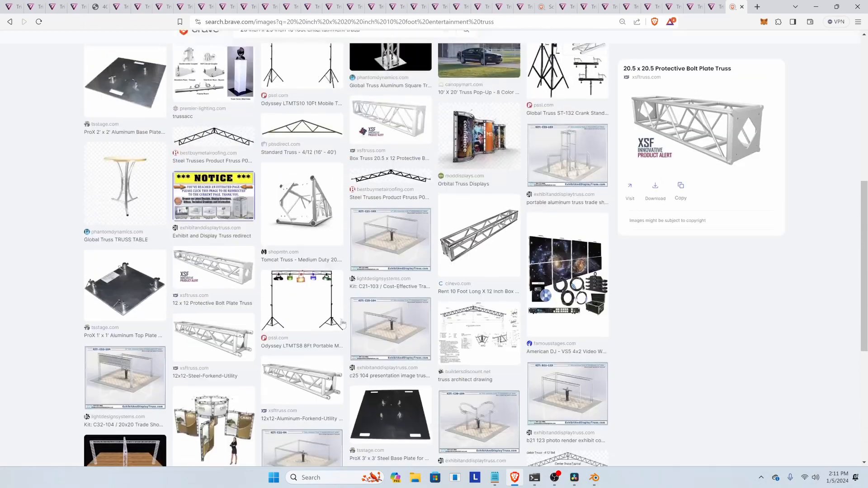
scroll(342, 323, "up", 10)
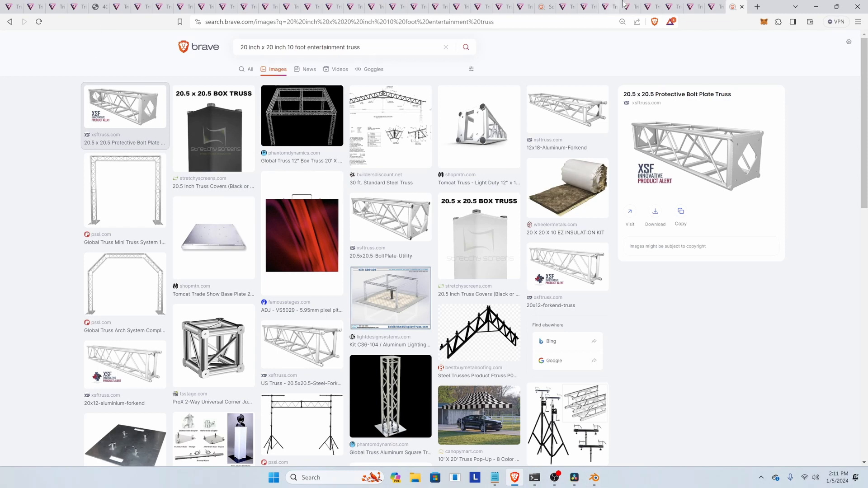
Return to the entertainment truss drafts and rotate the white-floored frame again to compare it with real trusses
left_click(691, 6)
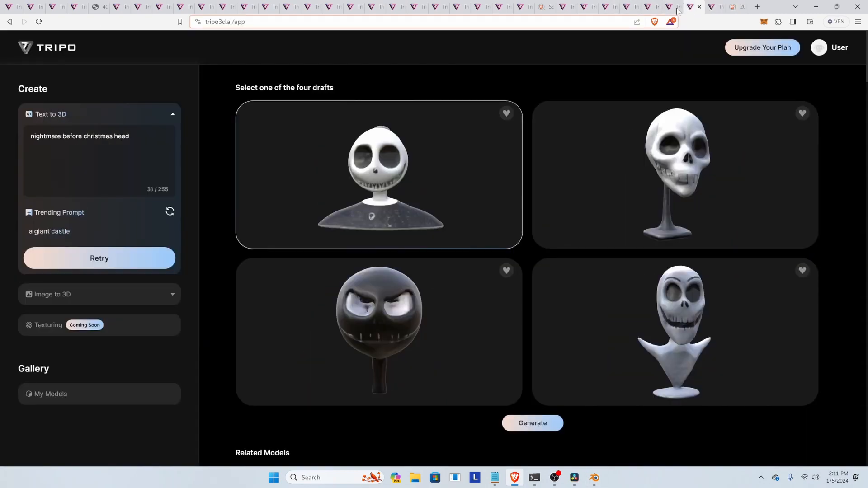
left_click(630, 7)
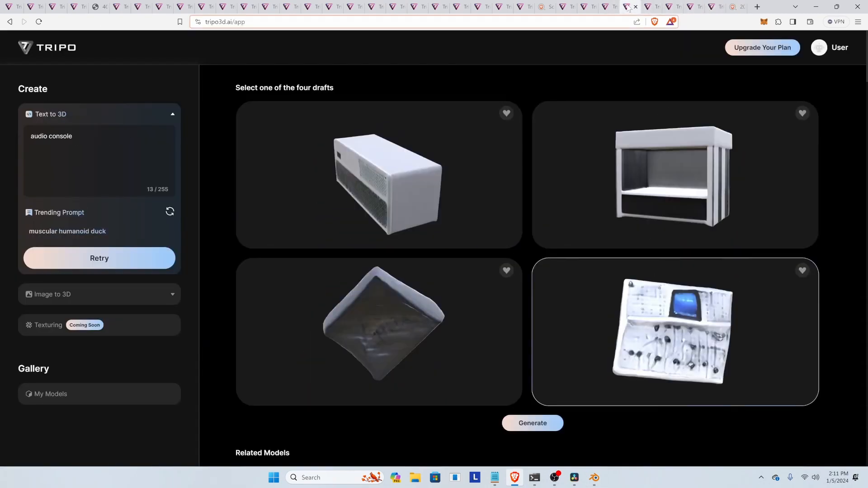
left_click(655, 7)
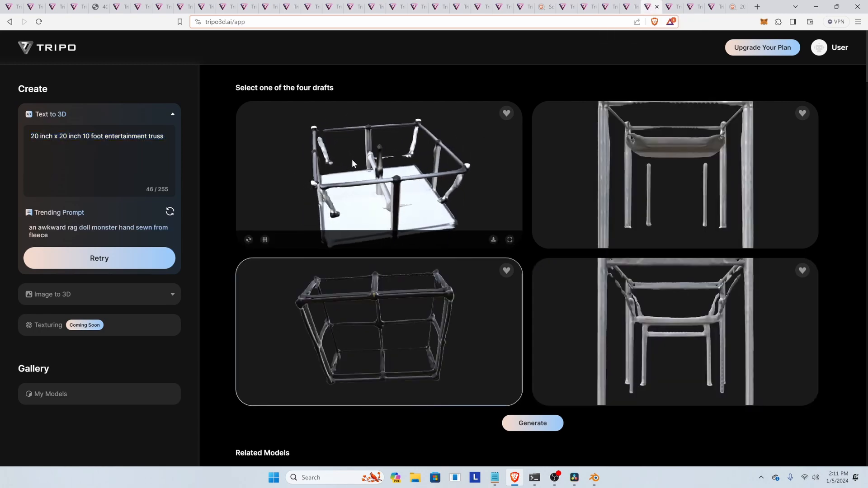
left_click_drag(351, 159, 401, 148)
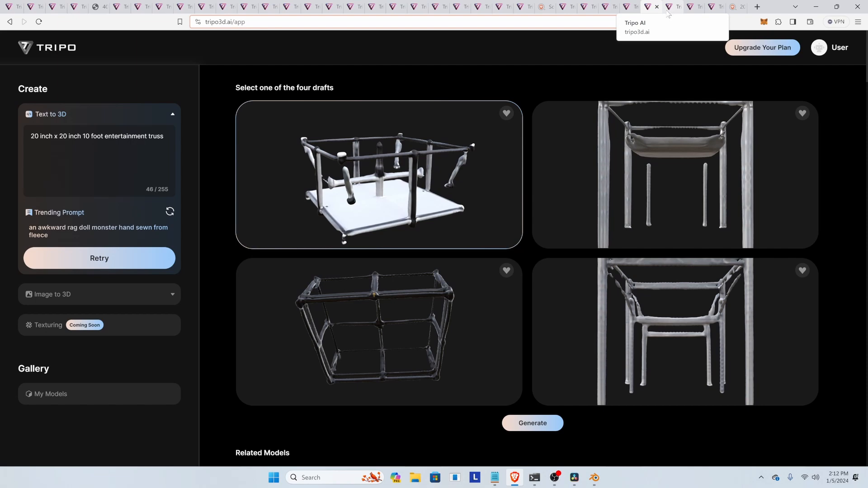
Open the "nightmare before christmas head" results and rotate the hatted bust, the skull on a stand and the grinning bust
left_click(692, 6)
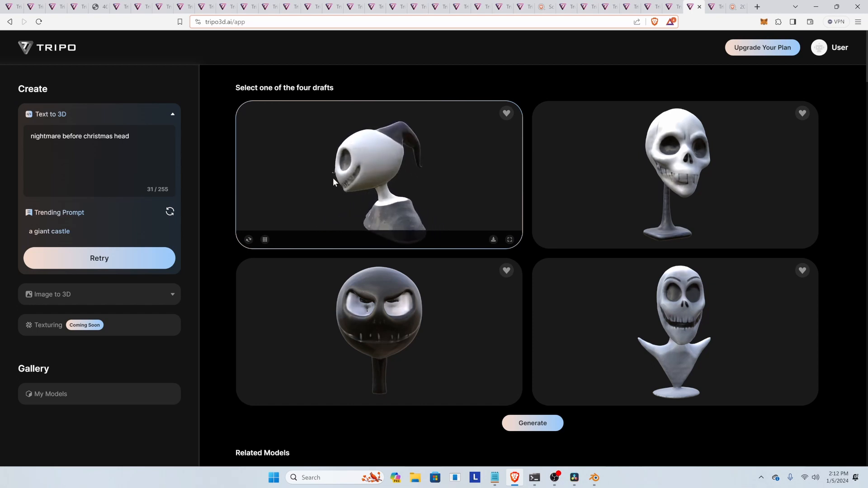
left_click(685, 158)
left_click(665, 297)
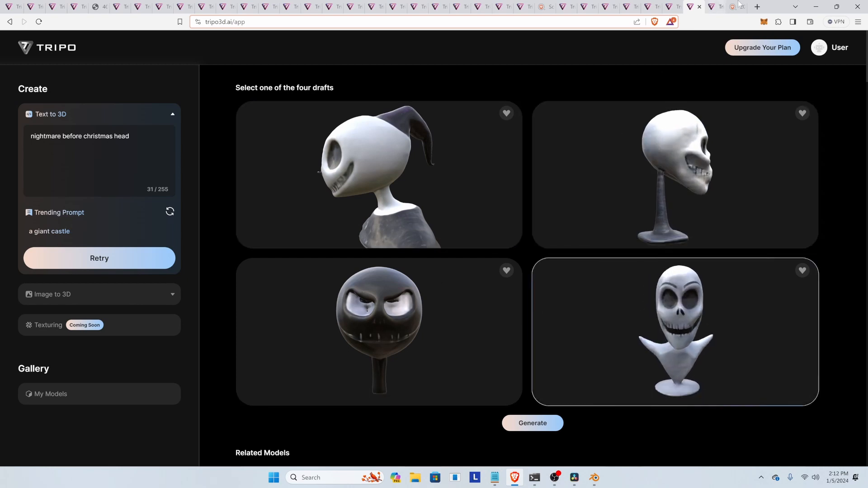
Open the "red youtube logo" results and inspect the ringed logo, the curved red pieces and the lettered red slab from different angles
left_click(714, 7)
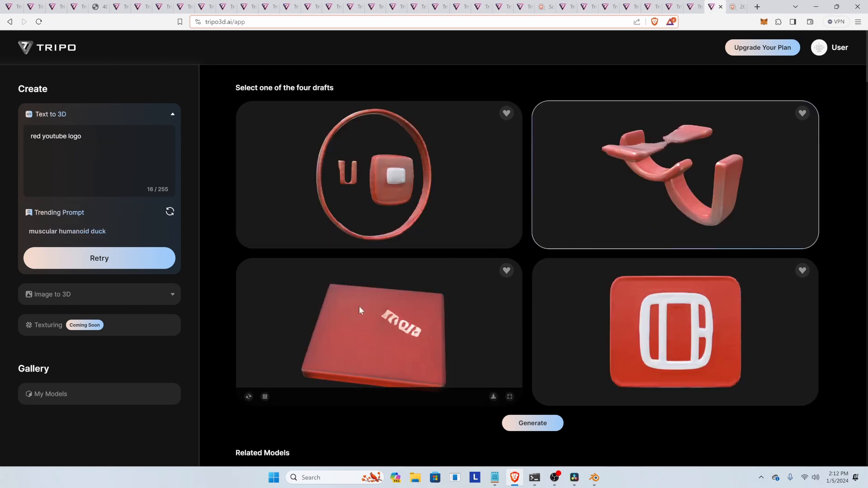
left_click(435, 178)
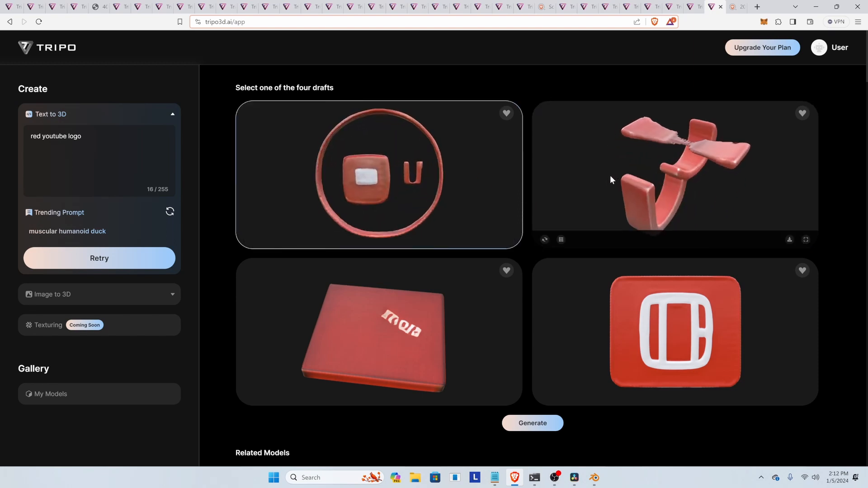
left_click(609, 137)
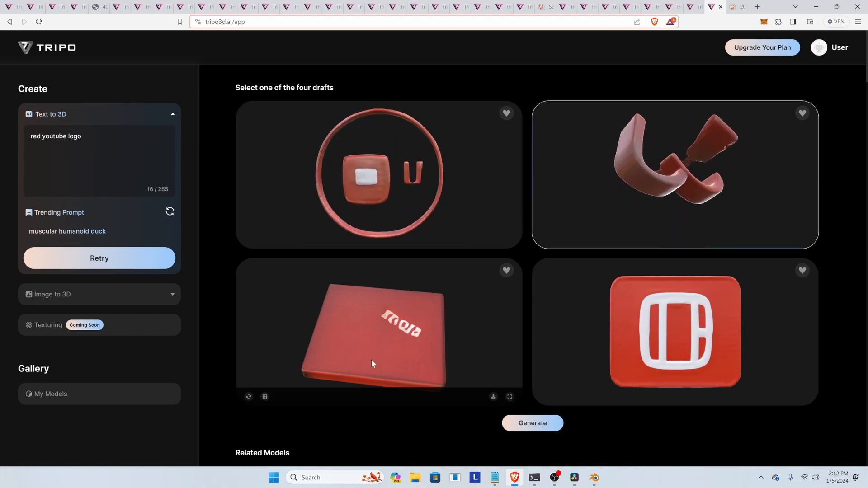
left_click(376, 337)
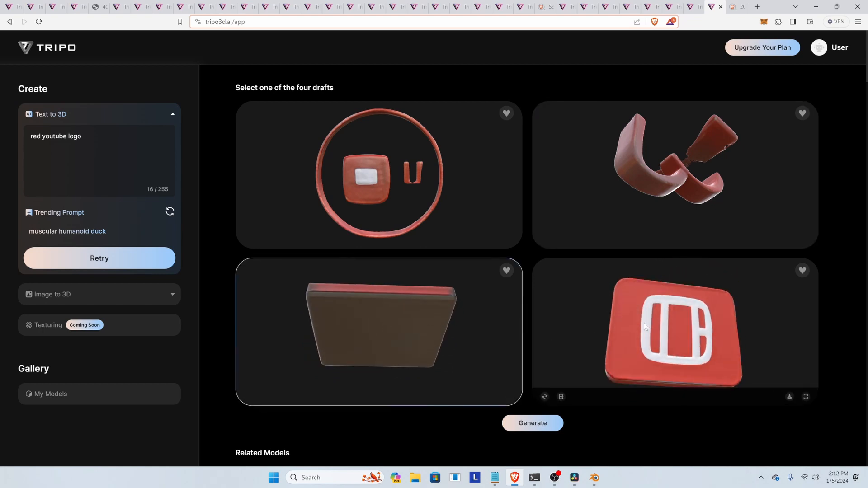
Check the real YouTube icon on a new tab page, return to the "red youtube logo" drafts and rotate the ringed logo for comparison
left_click(758, 7)
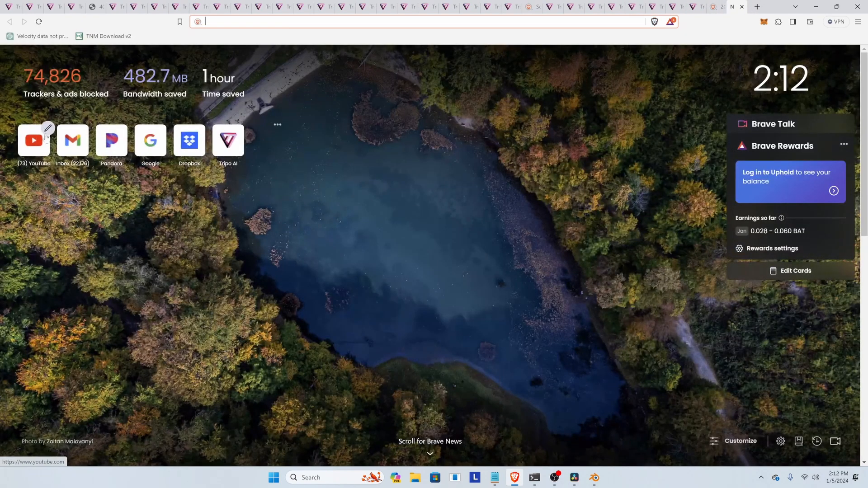
left_click(716, 6)
left_click(694, 6)
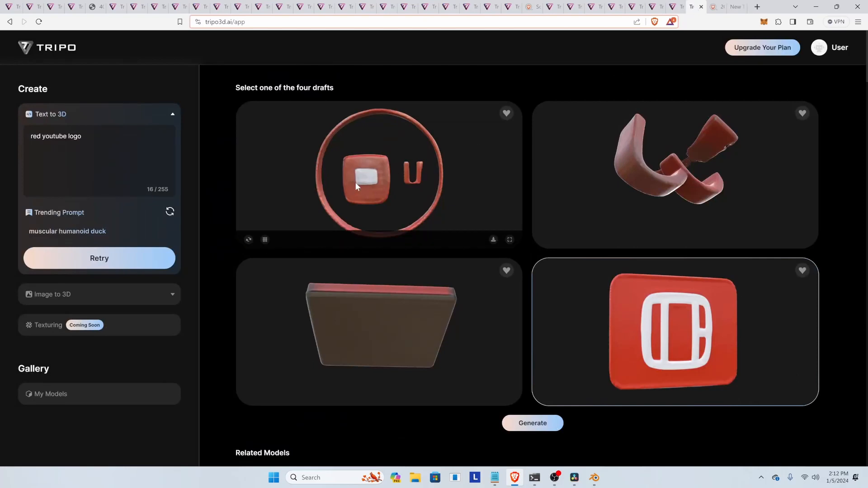
left_click_drag(356, 176, 414, 175)
left_click(384, 164)
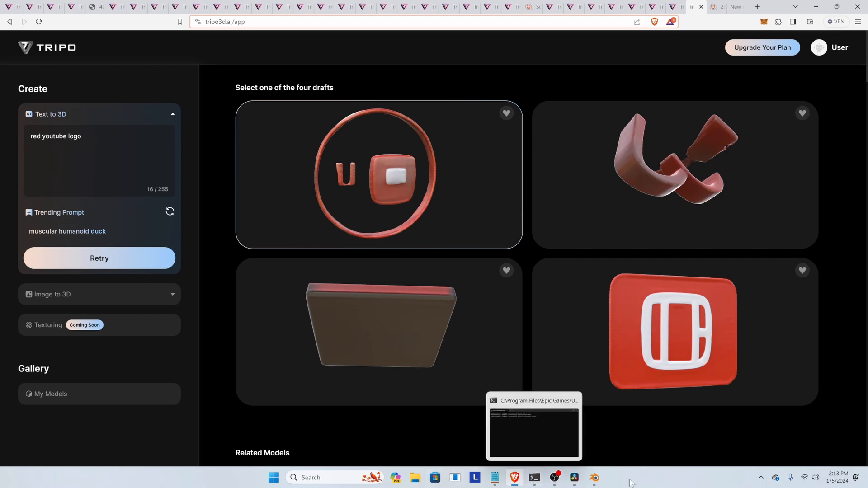
Switch to Blender and enable the Statistics overlay in the viewport showing the imported models
left_click(594, 477)
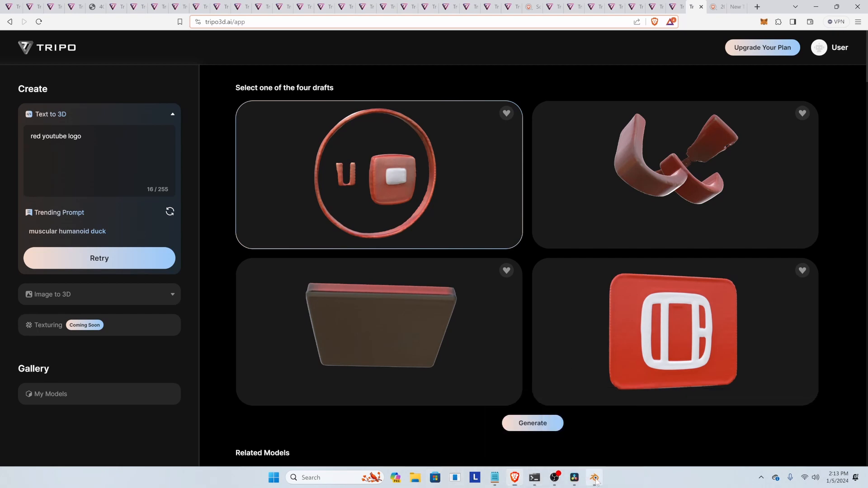
key("Delete")
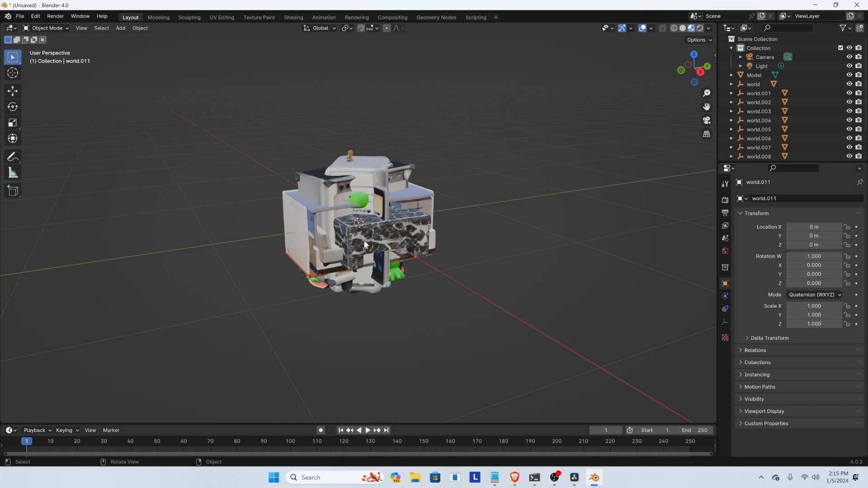
left_click(651, 29)
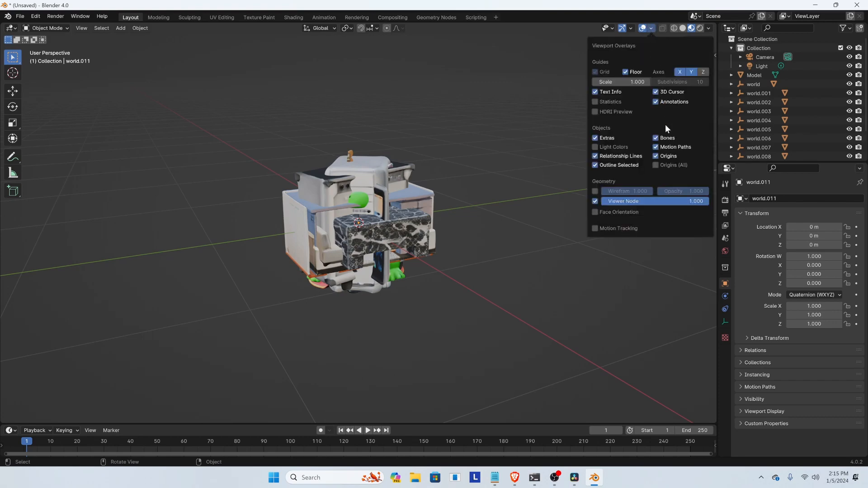
left_click(652, 29)
left_click(652, 29)
left_click(597, 101)
left_click(596, 102)
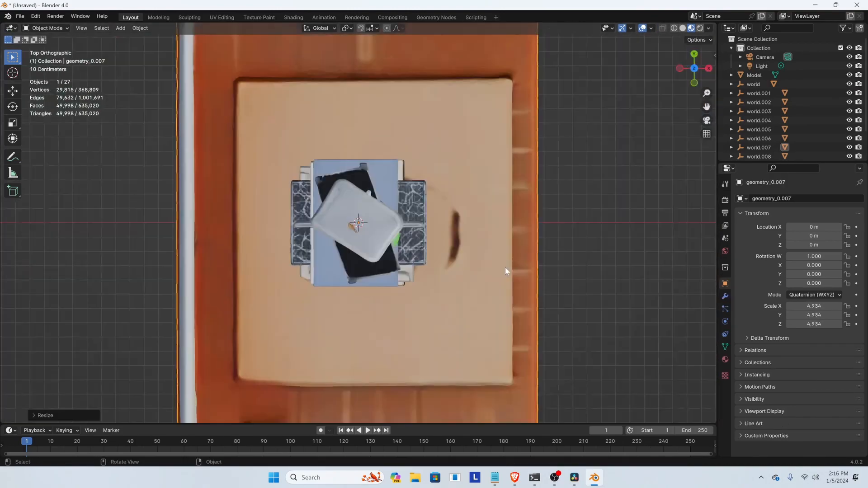
Put the room model into Edit Mode and examine the triangulated mesh of its walls, bed and floor
scroll(506, 267, "down", 3)
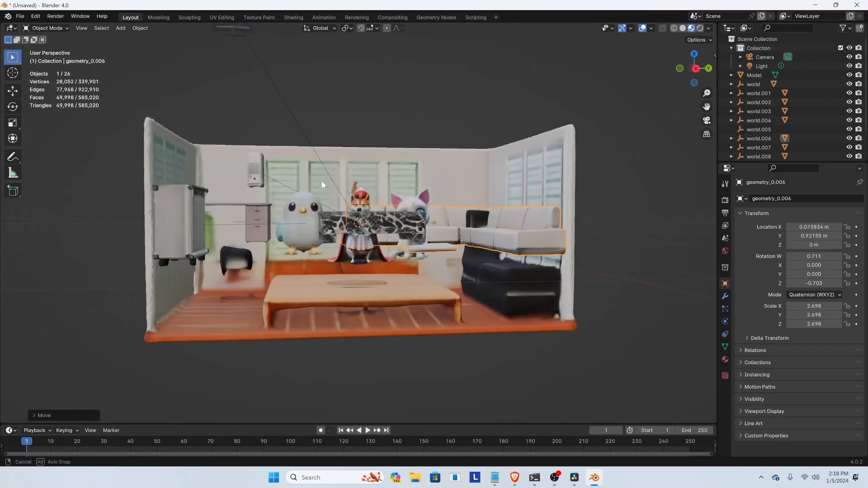
middle_click_drag(321, 180, 387, 176)
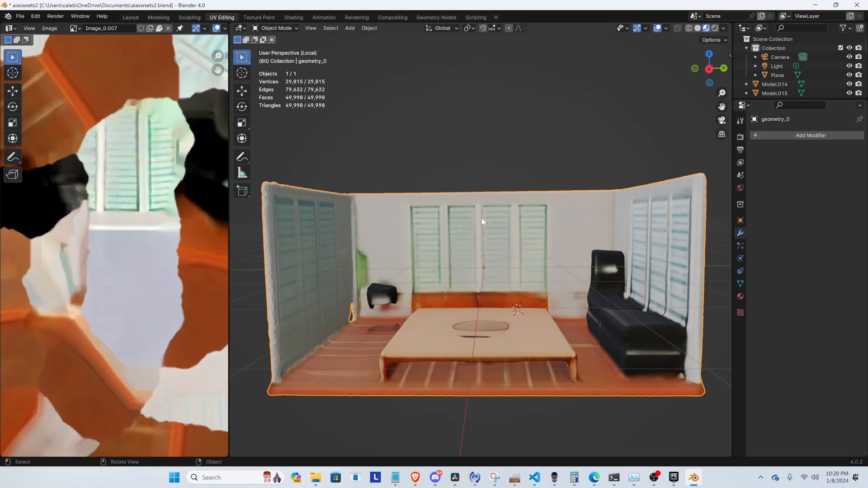
key("Tab")
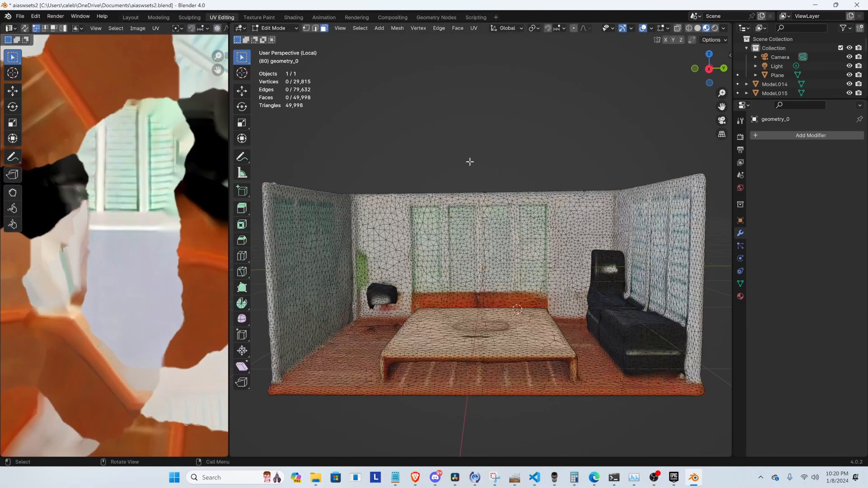
scroll(430, 217, "up", 2)
scroll(478, 237, "up", 3)
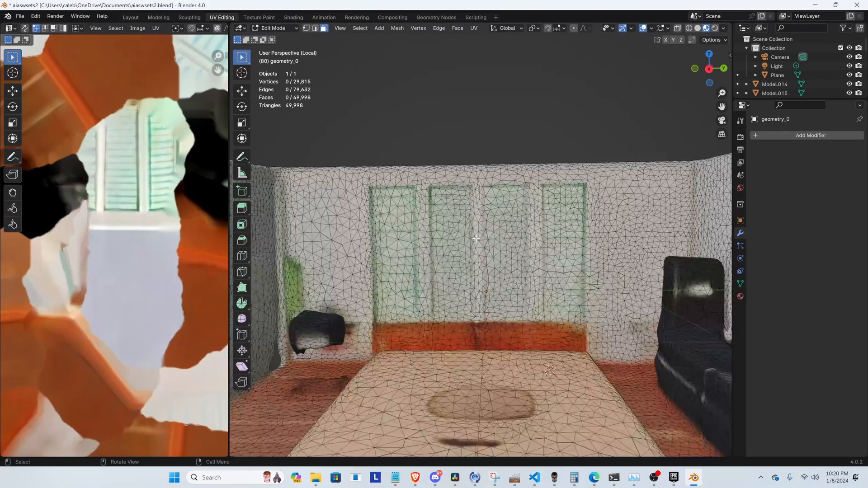
scroll(475, 239, "down", 4)
scroll(473, 243, "up", 3)
scroll(473, 243, "down", 2)
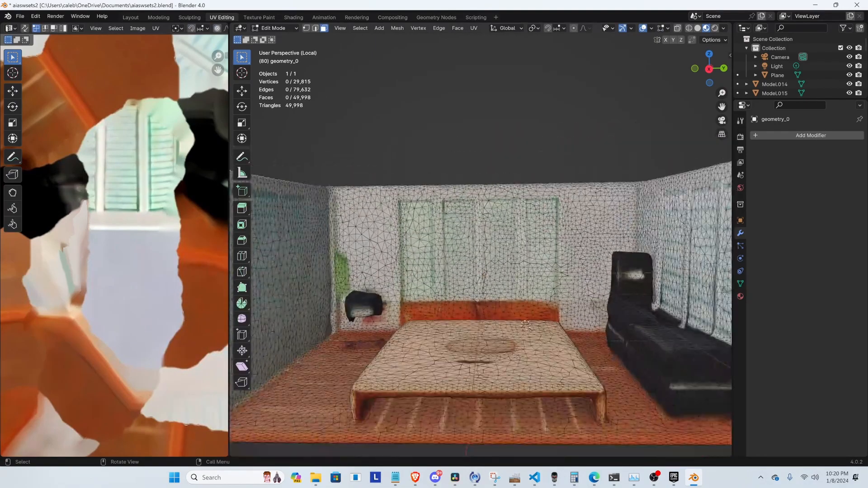
middle_click_drag(473, 244, 520, 249)
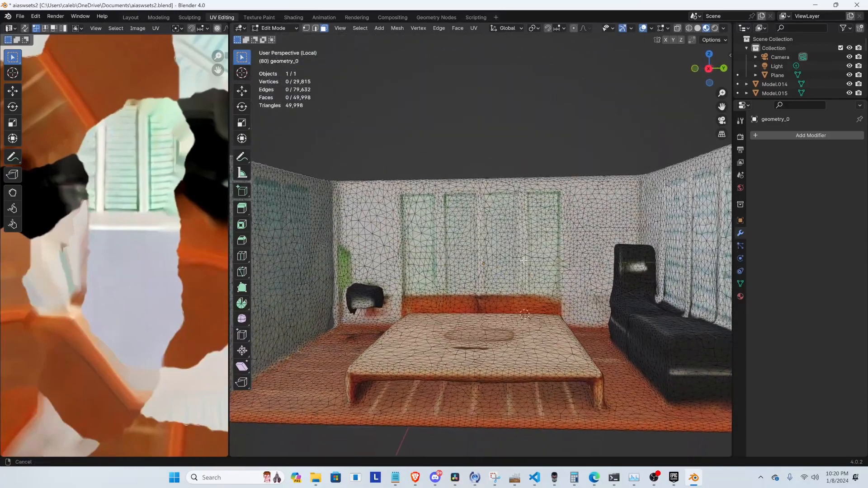
Try moving single triangles on the back wall between the corner and the first shutter
scroll(397, 225, "up", 5)
scroll(397, 224, "up", 5)
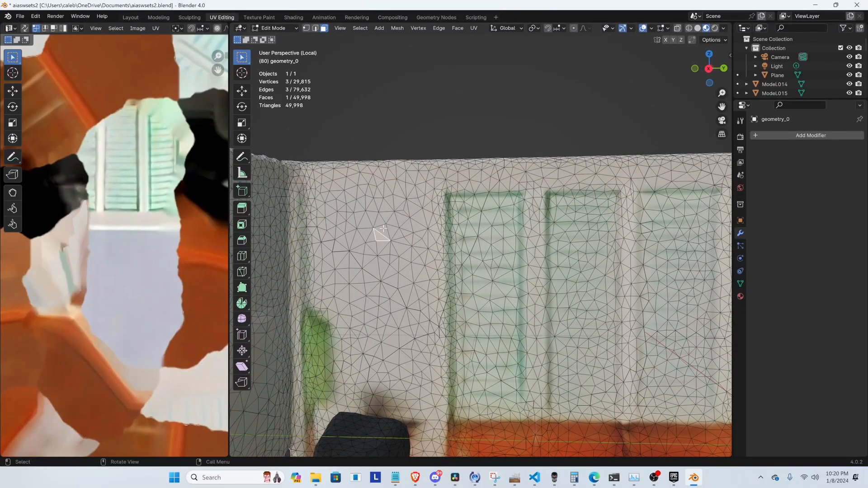
scroll(382, 231, "up", 2)
key("g")
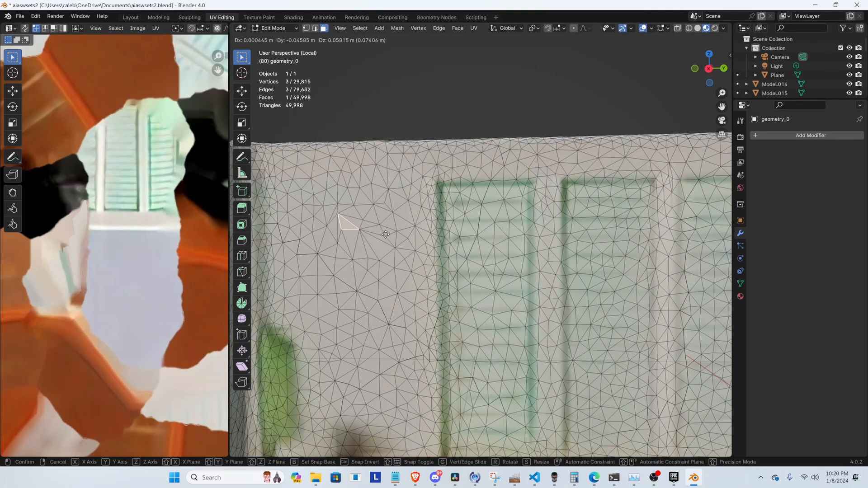
left_click(367, 230)
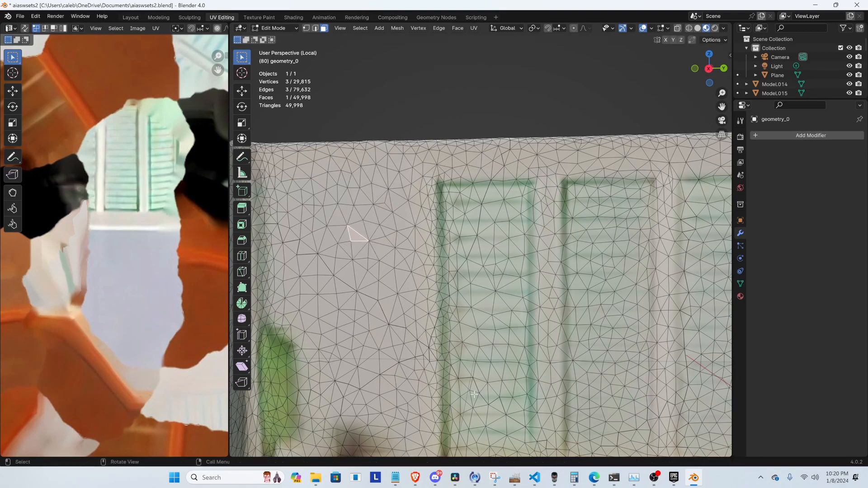
left_click(371, 290)
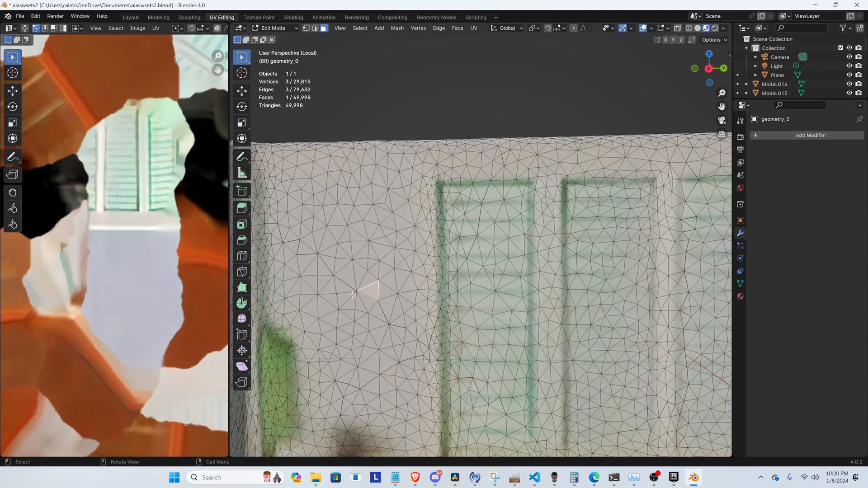
key("g")
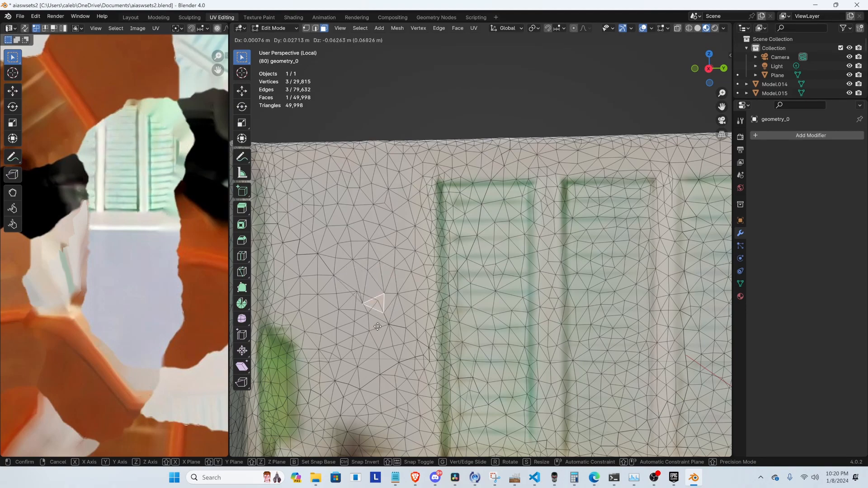
right_click(382, 314)
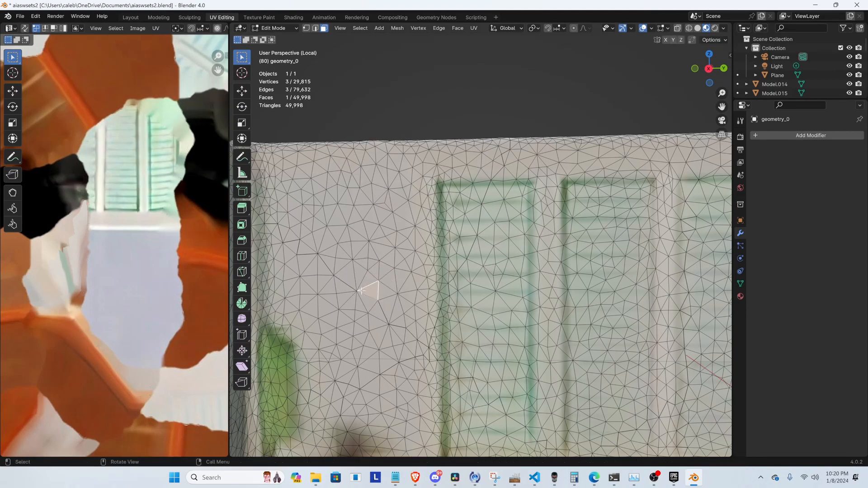
scroll(361, 291, "up", 4)
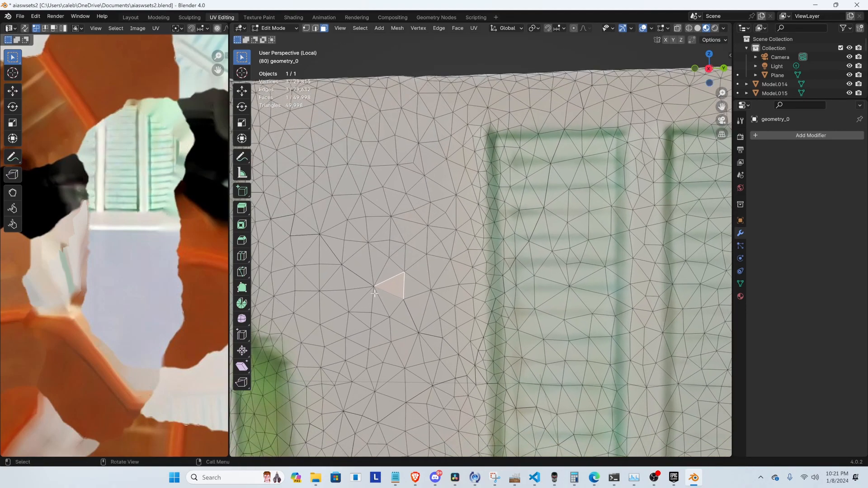
left_click(388, 303)
left_click(378, 288)
key("g")
right_click(397, 271)
scroll(416, 276, "down", 5)
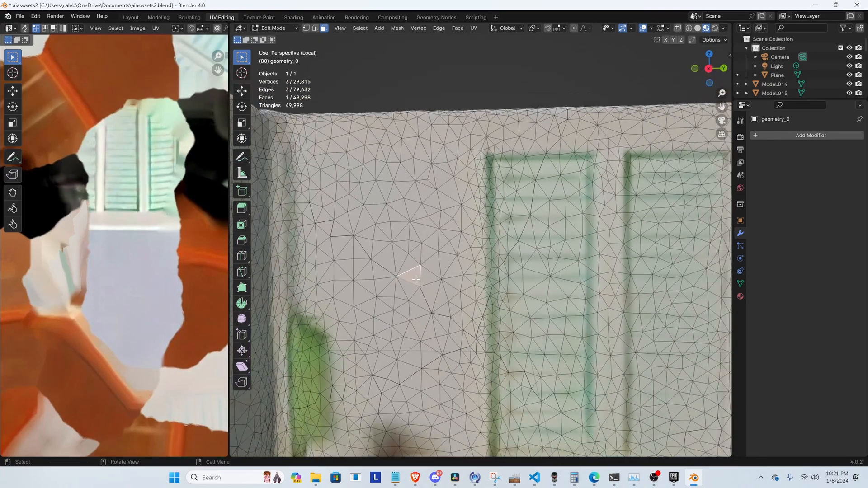
Select the linked island around a triangle high on the back wall, check the delimit options, and clear the selection
middle_click_drag(416, 276, 338, 240)
left_click(335, 232)
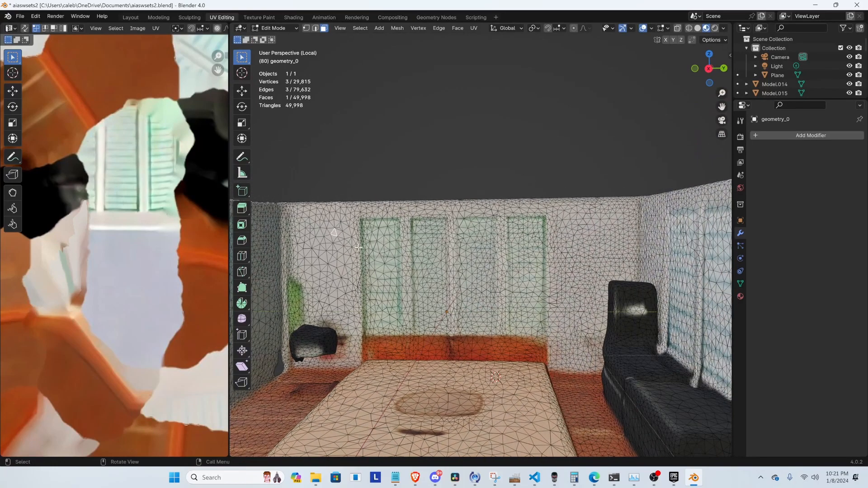
key("ctrl+l")
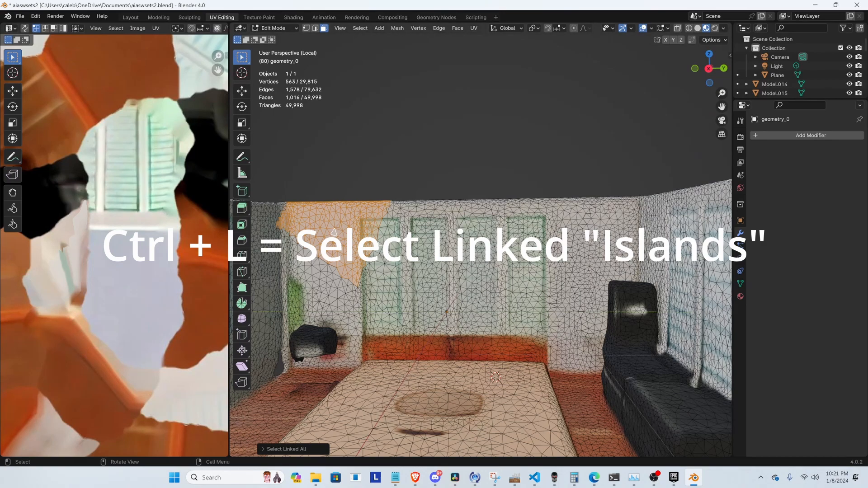
left_click(262, 449)
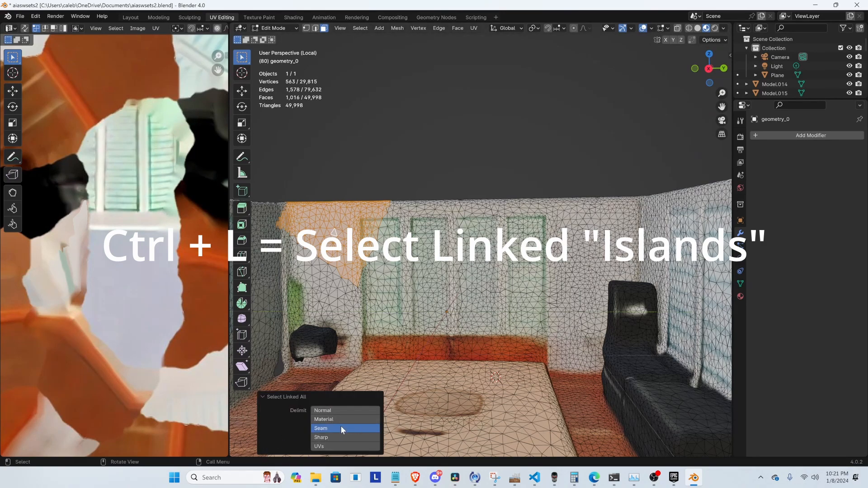
left_click(263, 395)
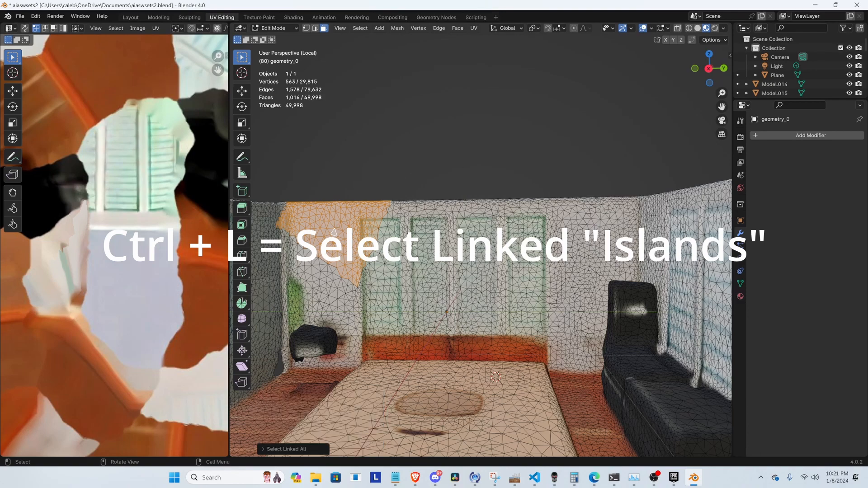
middle_click_drag(392, 224, 441, 239, "shift")
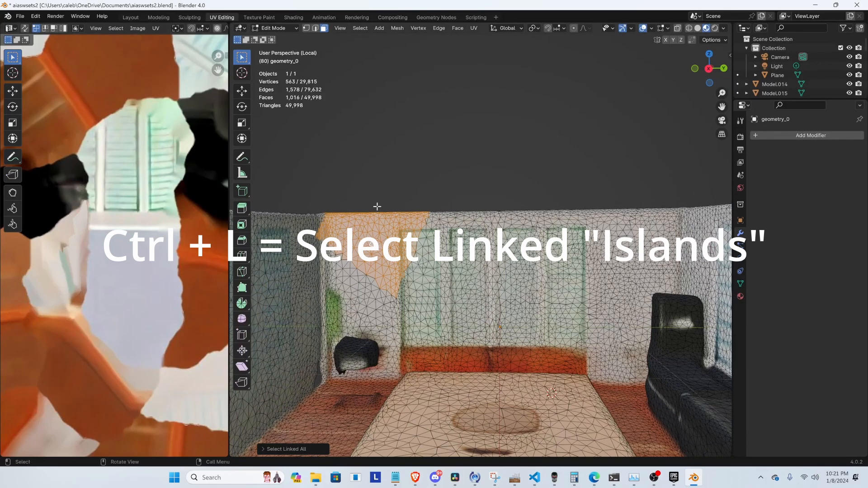
left_click(460, 156)
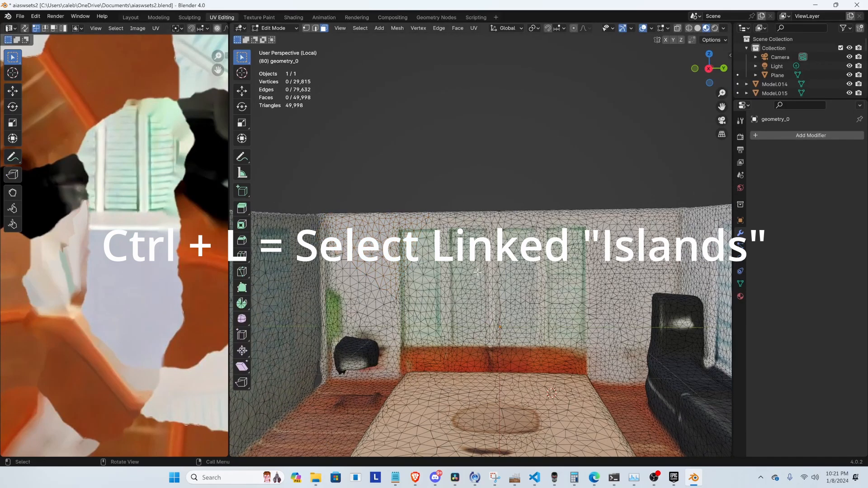
Examine the back wall's mesh and the complete fragmented texture image in the UV Editor
scroll(440, 204, "down", 3)
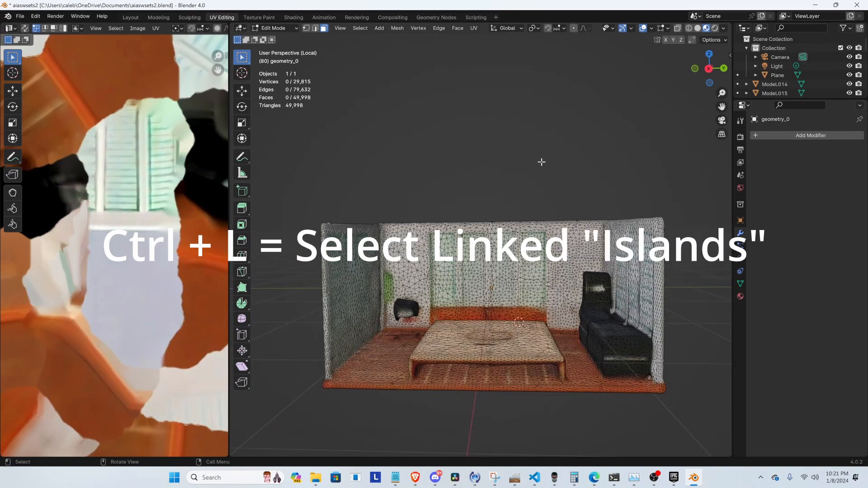
key("p")
scroll(476, 277, "up", 2)
scroll(476, 277, "up", 3)
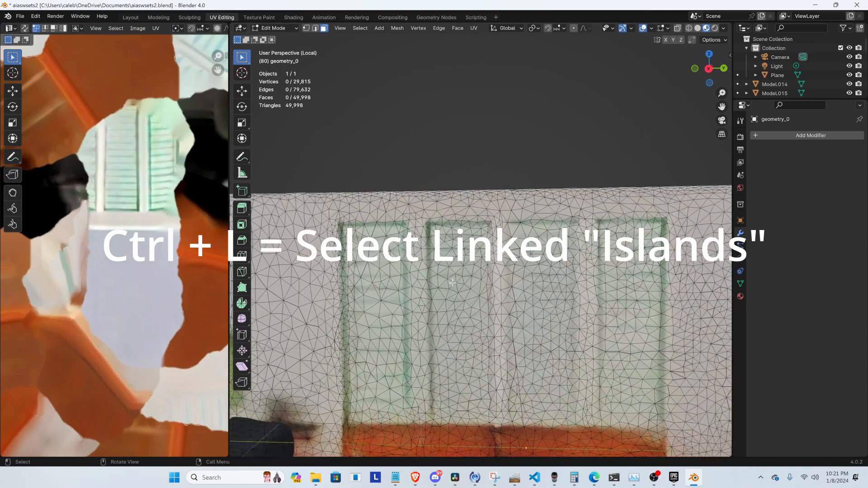
scroll(389, 264, "down", 3)
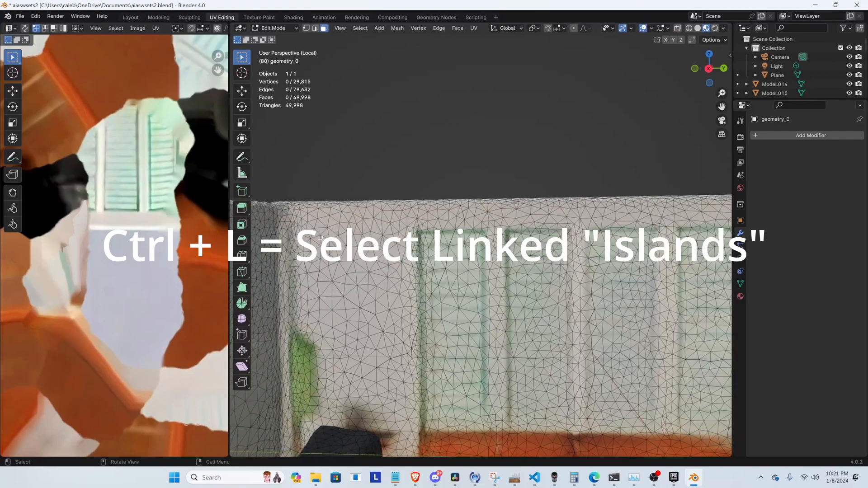
scroll(162, 264, "down", 5)
scroll(161, 265, "up", 2)
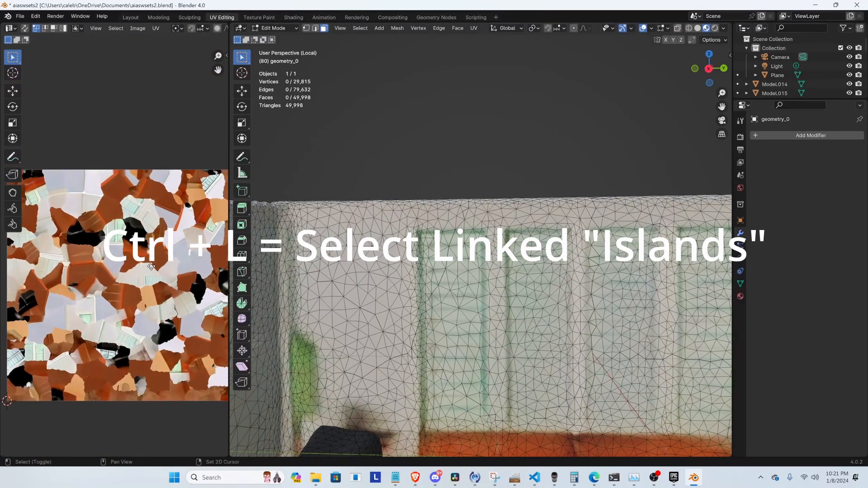
scroll(198, 285, "down", 2)
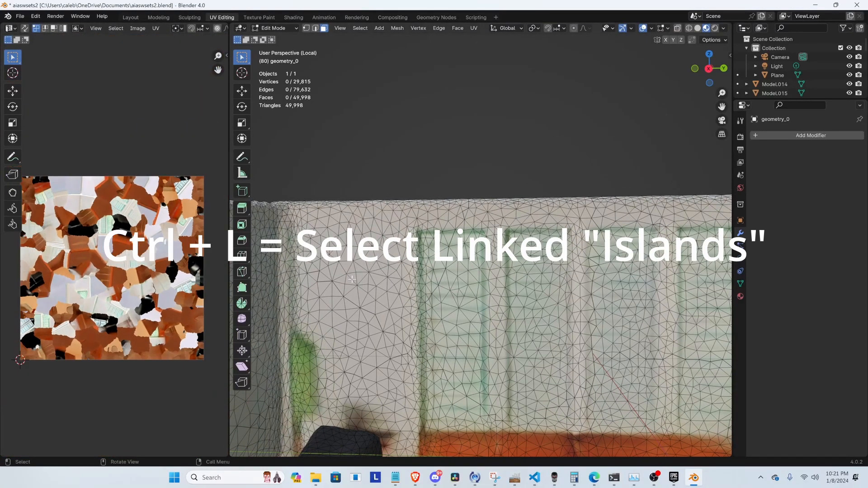
Select two neighbouring triangles on the first shutter, extend the selection to their linked islands, and inspect the matching UV islands
left_click(446, 253)
left_click(449, 257, "shift")
scroll(445, 256, "up", 3)
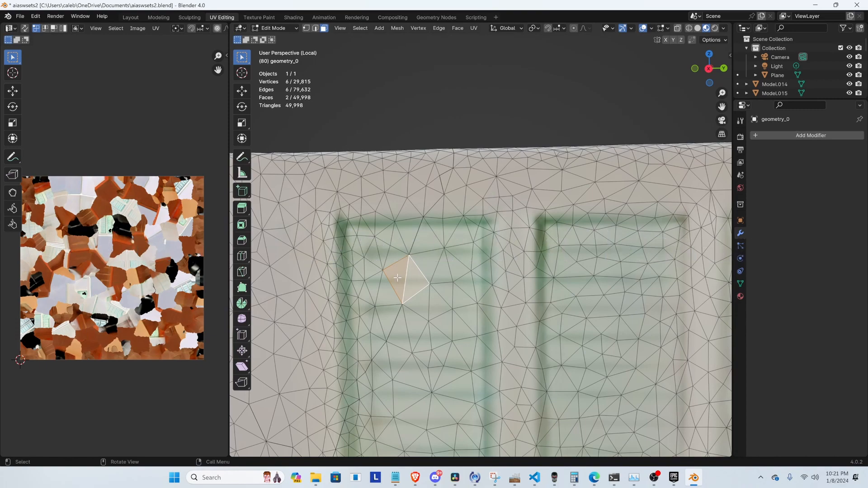
key("ctrl+l")
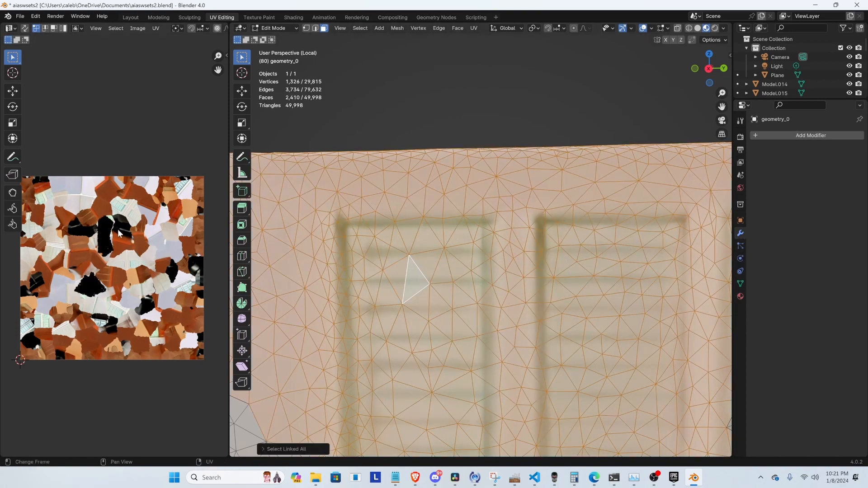
scroll(118, 233, "up", 5)
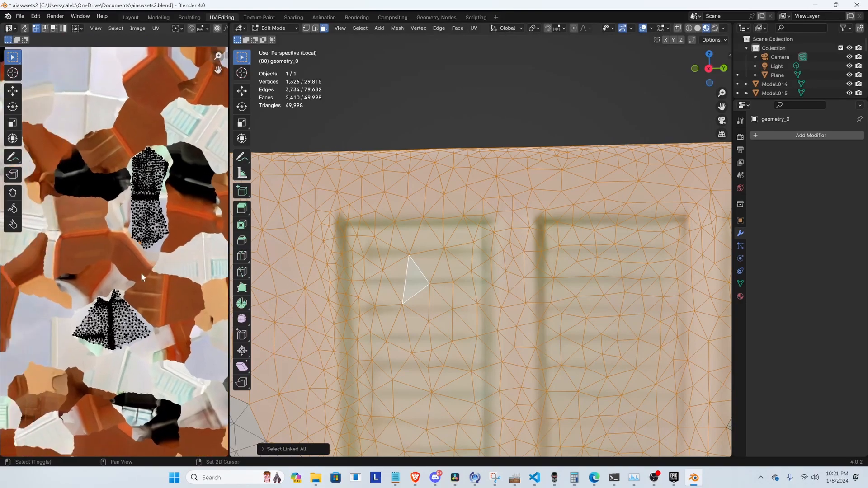
Select a triangle near the first shutter's upper corner, extend the selection to its linked island, and examine its outline on the wall
scroll(438, 248, "down", 2)
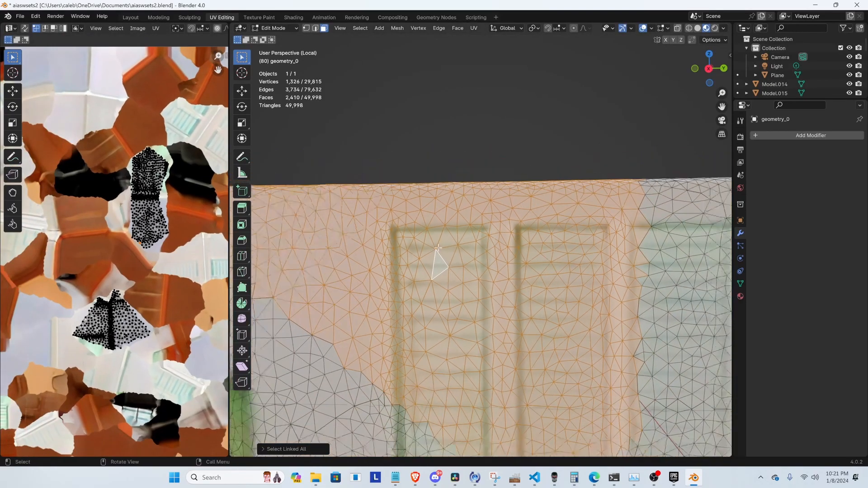
scroll(437, 248, "down", 5)
scroll(452, 268, "up", 4)
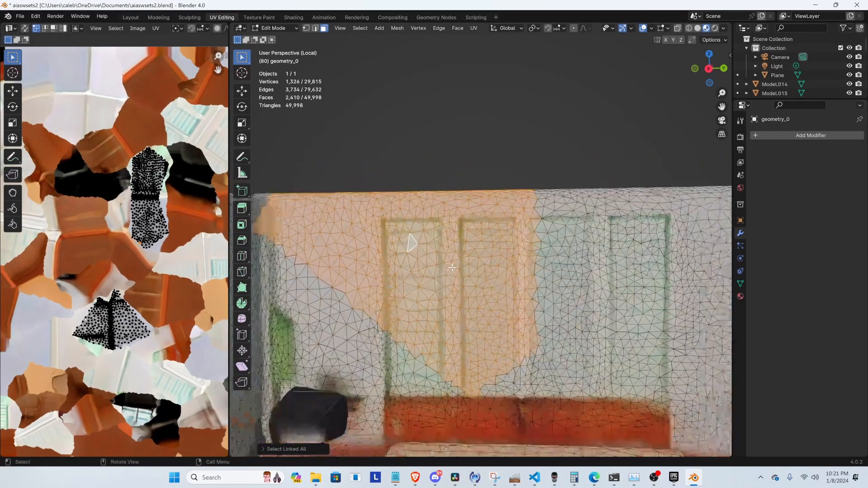
scroll(452, 267, "up", 3)
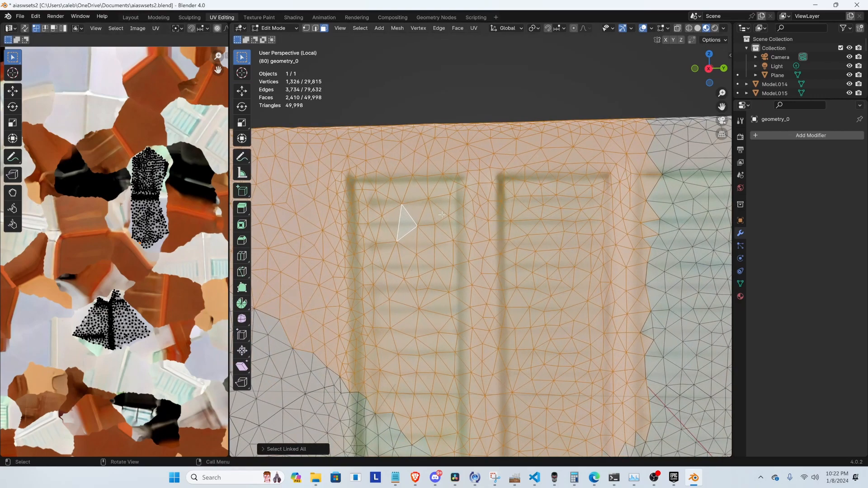
scroll(410, 233, "up", 1)
middle_click_drag(410, 233, 444, 239, "shift")
left_click(463, 85)
left_click(393, 216)
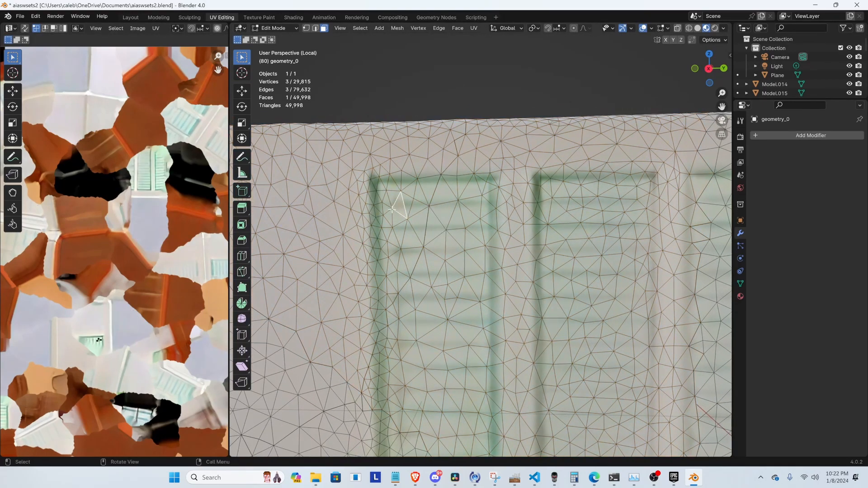
key("ctrl+l")
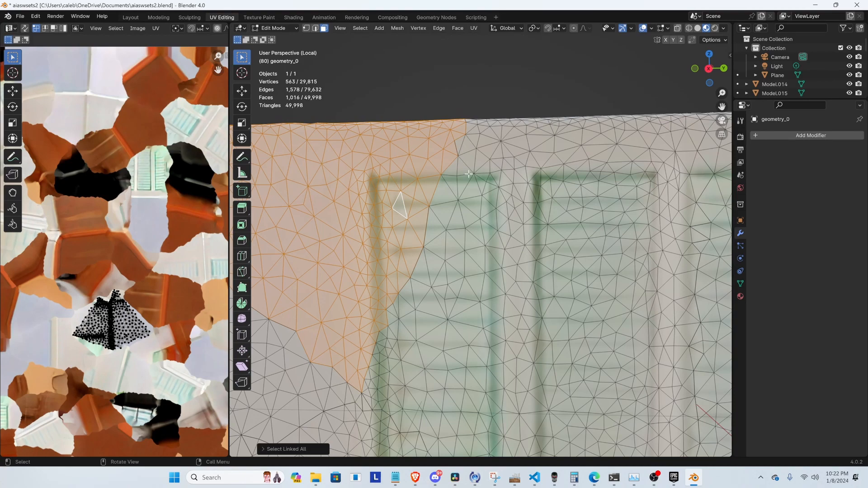
scroll(397, 126, "down", 4)
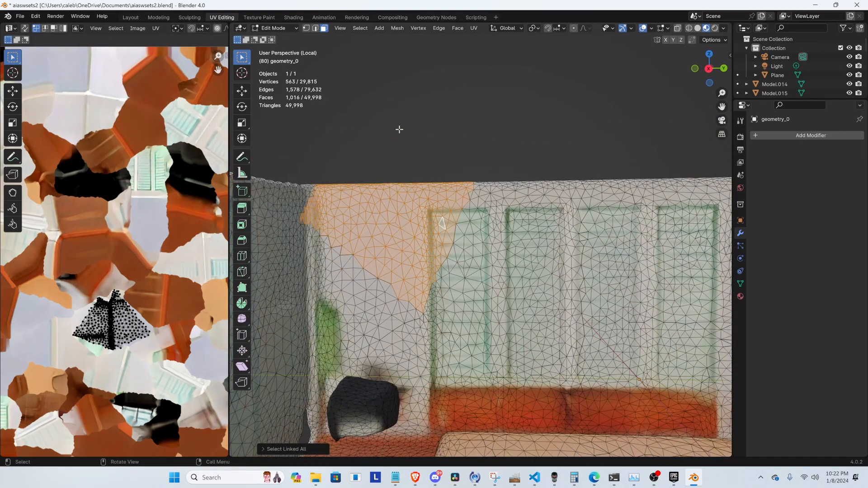
scroll(338, 251, "up", 3)
scroll(338, 251, "down", 8)
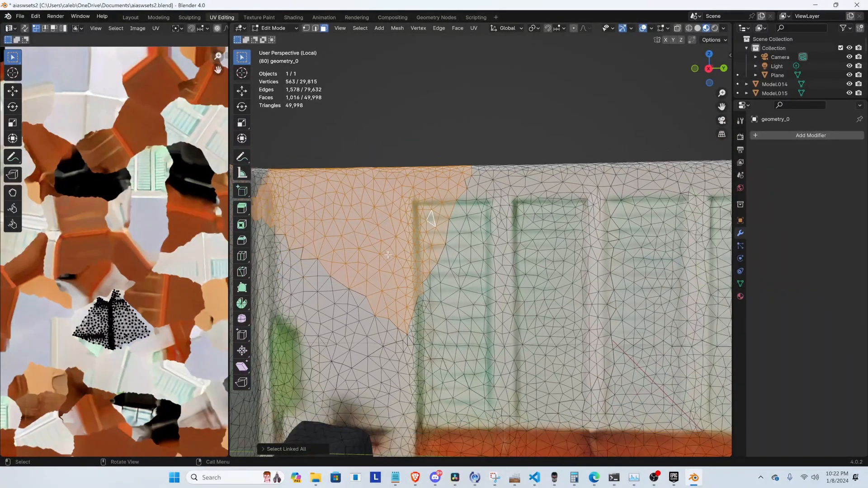
middle_click_drag(462, 232, 409, 225, "shift")
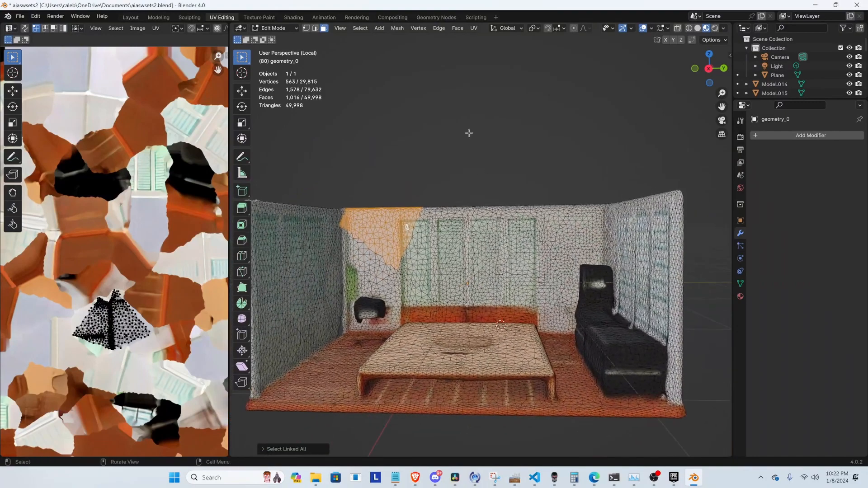
Clear the selection and separate the room mesh by loose parts
left_click(470, 134)
middle_click_drag(422, 193, 433, 193, "shift")
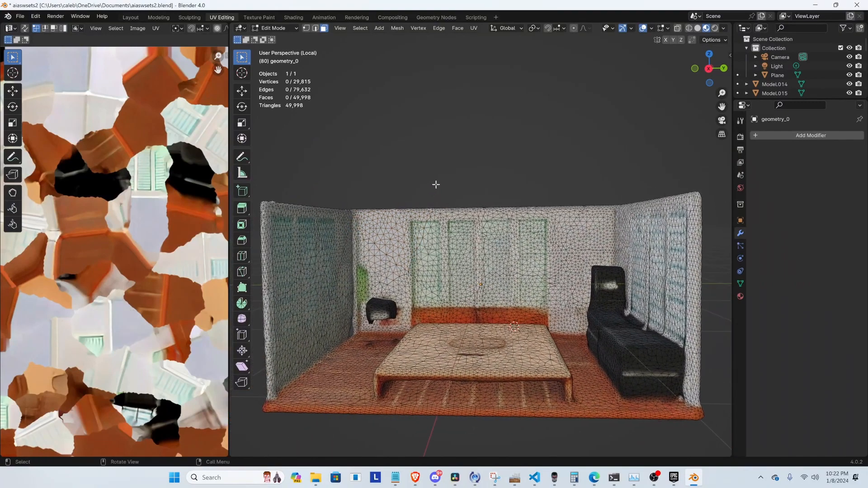
key("p")
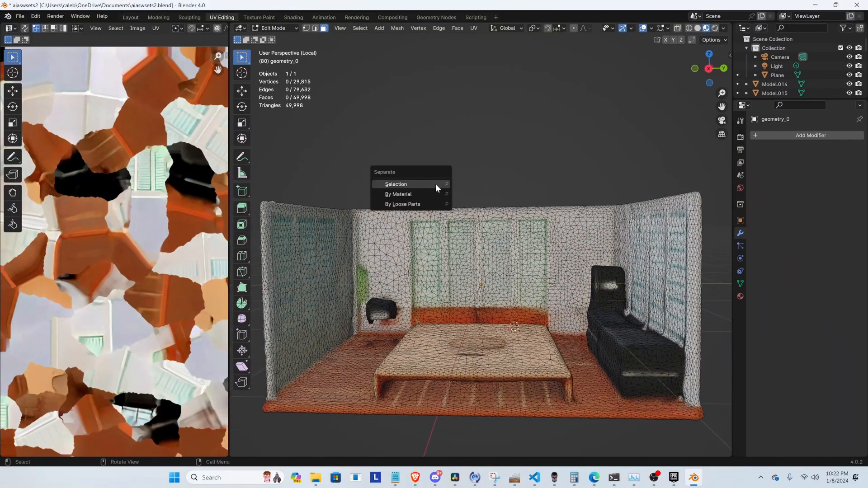
left_click(408, 206)
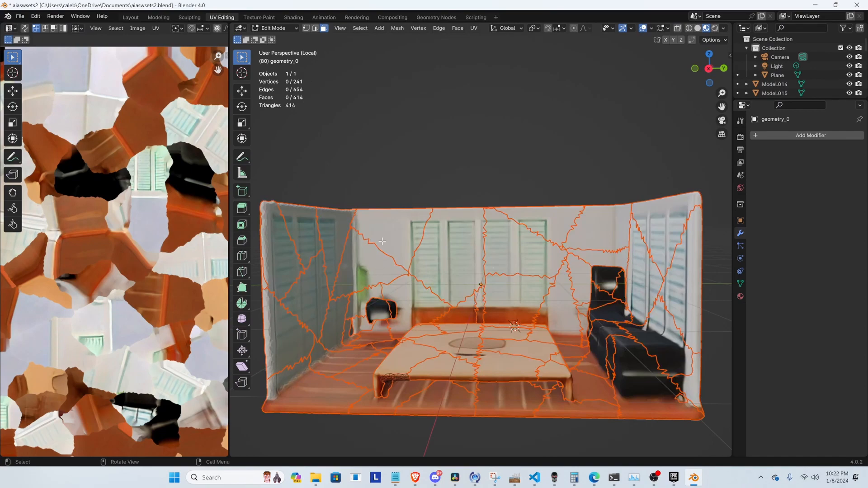
mouse_move(570, 273)
middle_mouse_down()
mouse_move(471, 277)
mouse_move(556, 296)
mouse_move(575, 273)
middle_mouse_up()
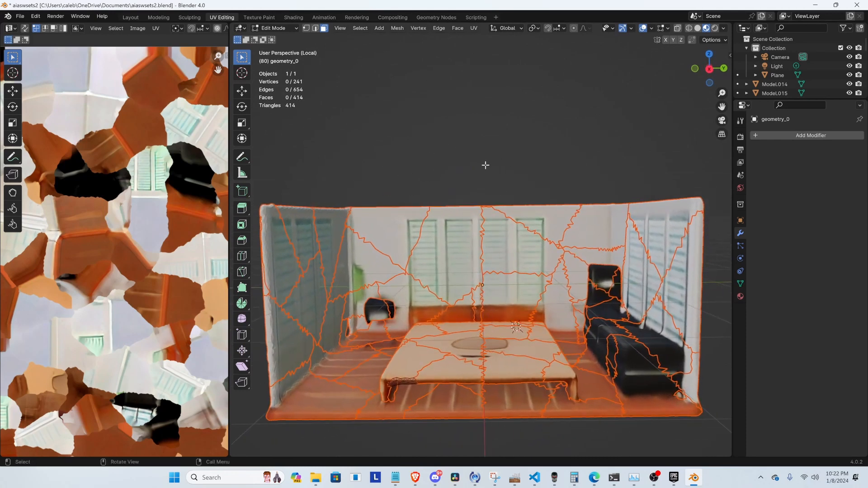
Return from local view to the full scene in Object Mode with nothing selected
key("KP_Divide")
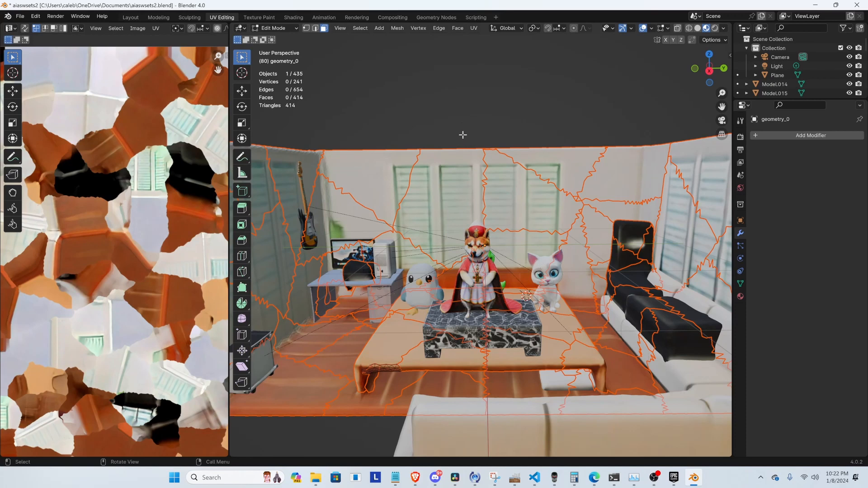
key("Tab")
left_click(502, 105)
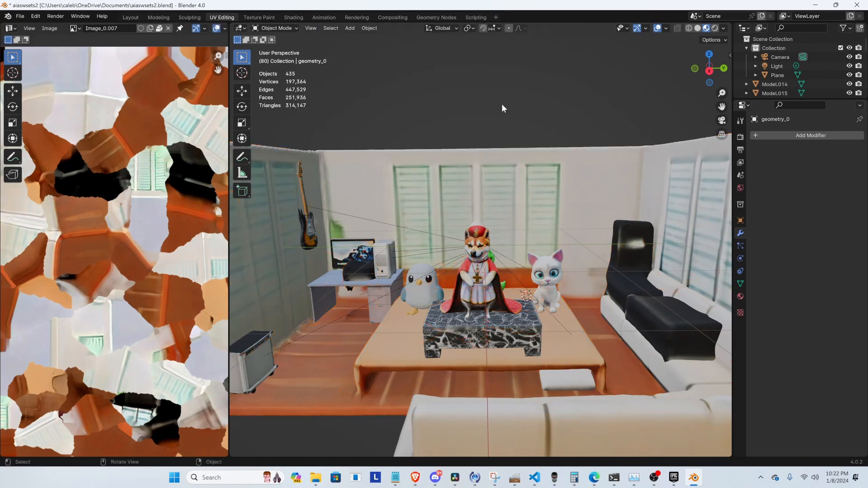
Check the separated objects by selecting back wall pieces, the green crocodile and the robed dog figure one at a time
left_click(483, 241)
middle_click_drag(565, 147, 463, 191)
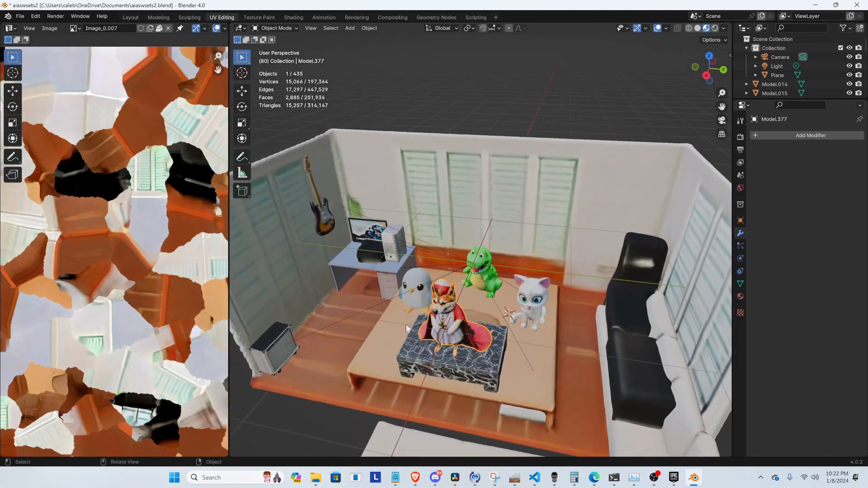
left_click(396, 169)
left_click(440, 208)
left_click(504, 184)
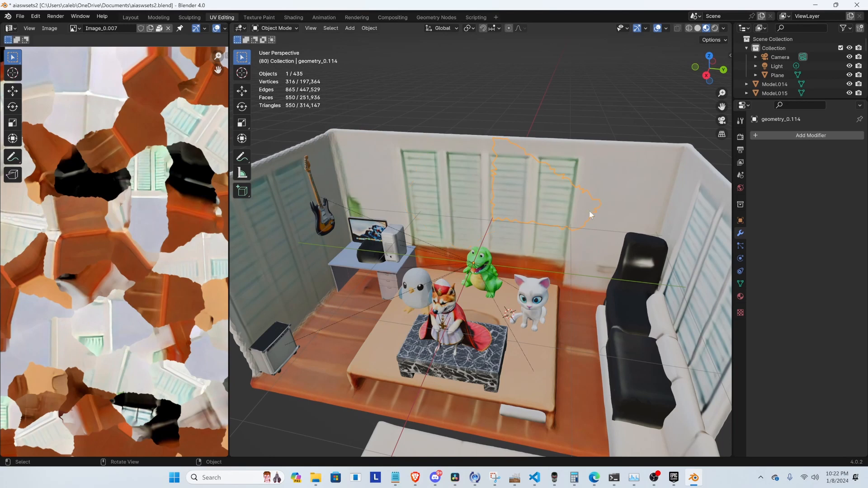
left_click(483, 258)
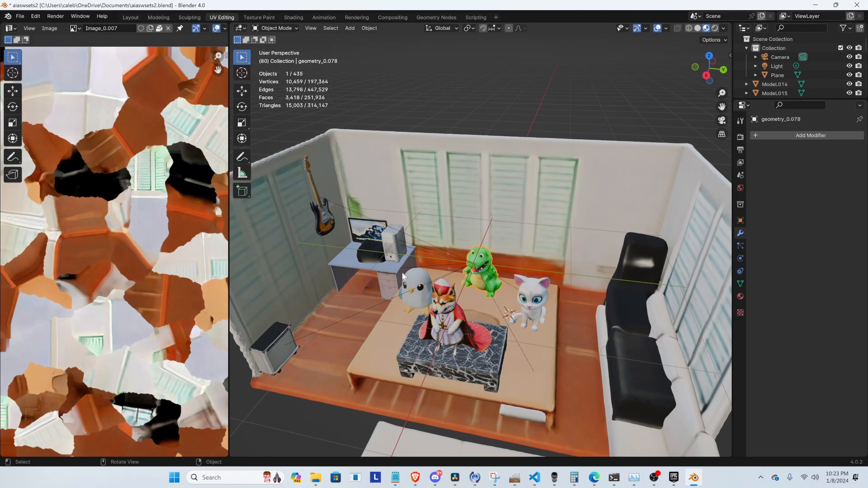
left_click_drag(402, 273, 418, 277)
left_click(446, 312)
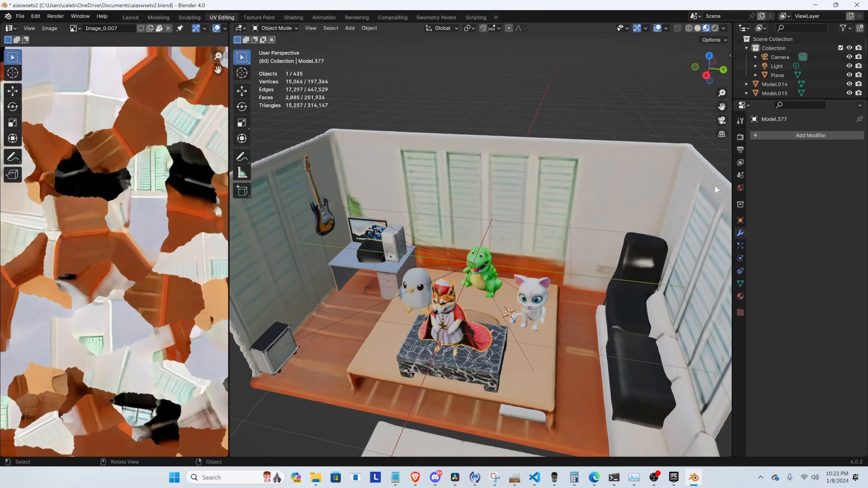
Enlarge the Outliner and browse its object list down to the world empties
scroll(812, 80, "down", 15)
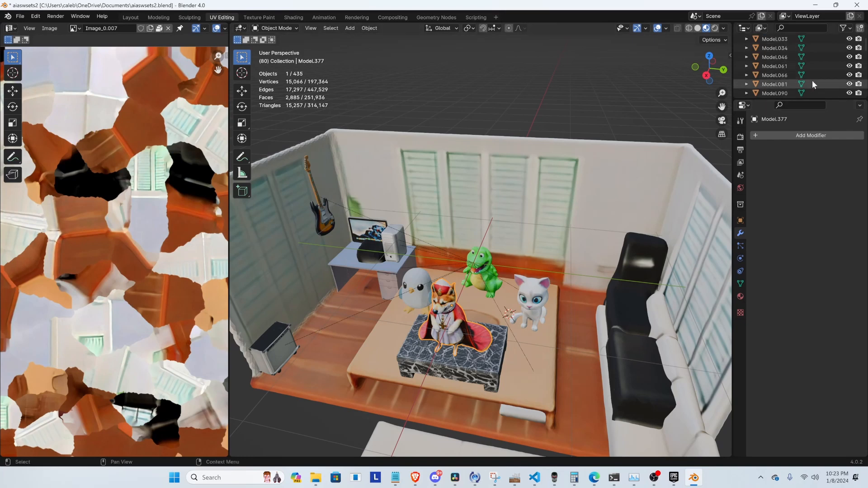
scroll(808, 72, "down", 10)
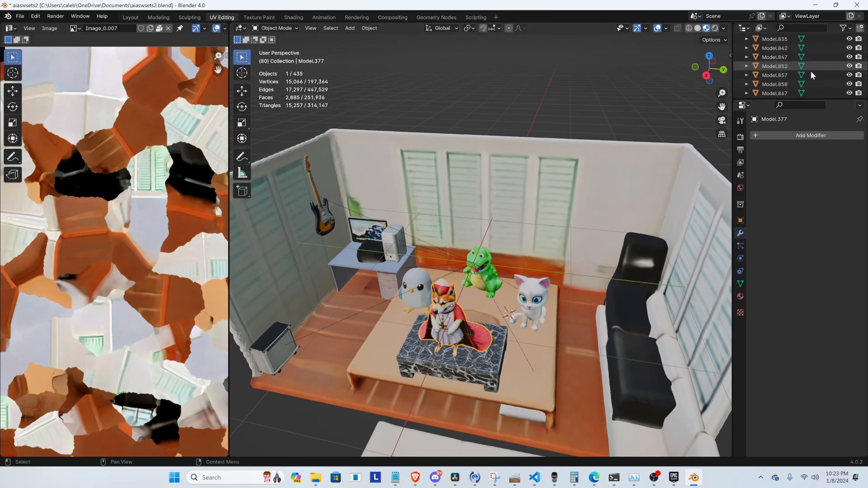
scroll(805, 73, "up", 5)
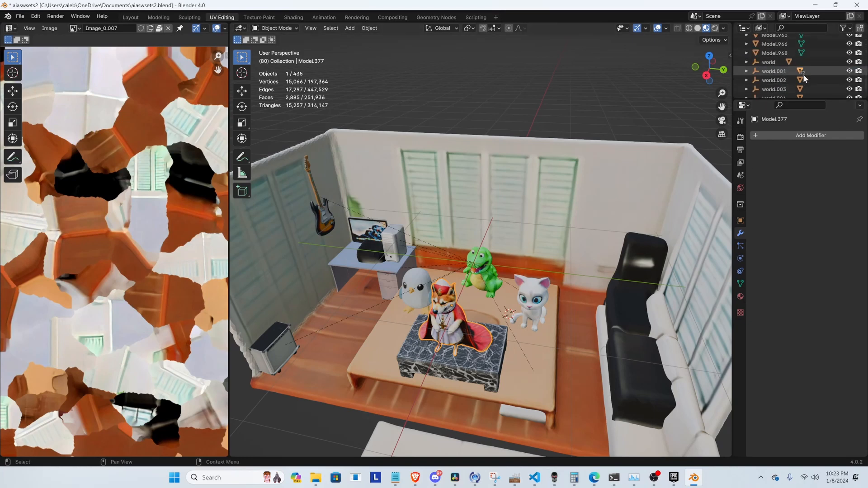
left_click_drag(829, 99, 810, 360)
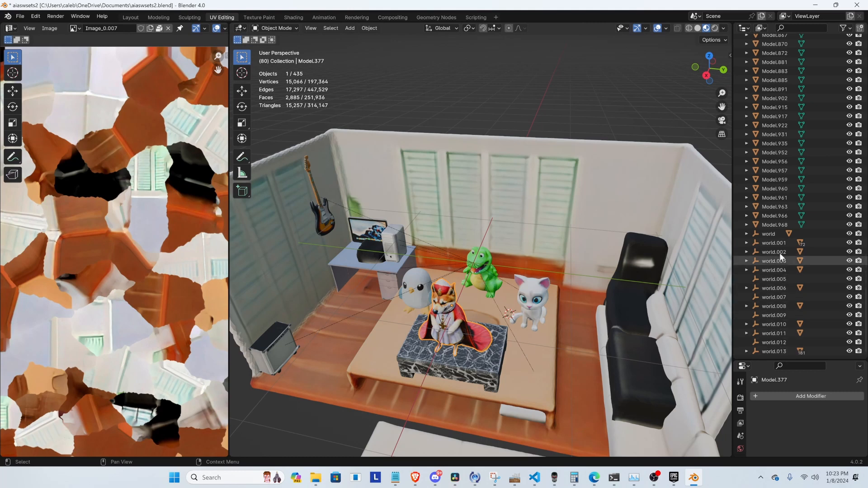
scroll(782, 222, "up", 20)
scroll(791, 226, "down", 12)
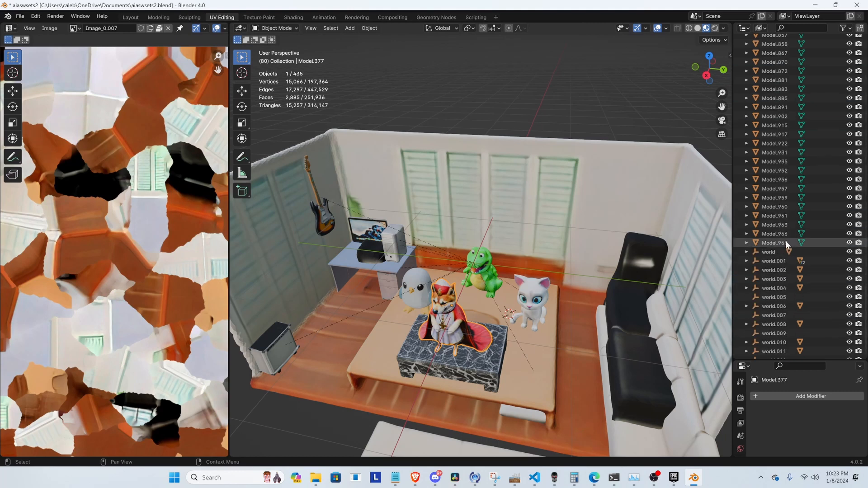
Select the world empty and expand the world and world.001 hierarchies in the Outliner
scroll(782, 258, "down", 10)
left_click(766, 233)
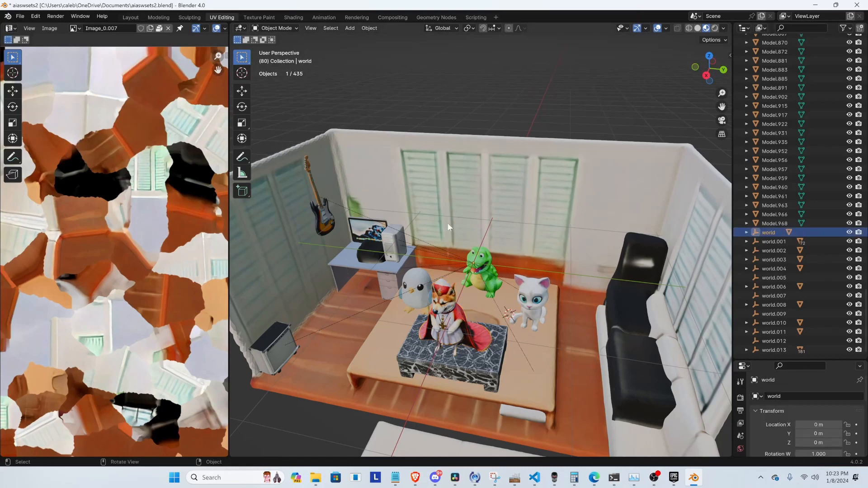
left_click(747, 232)
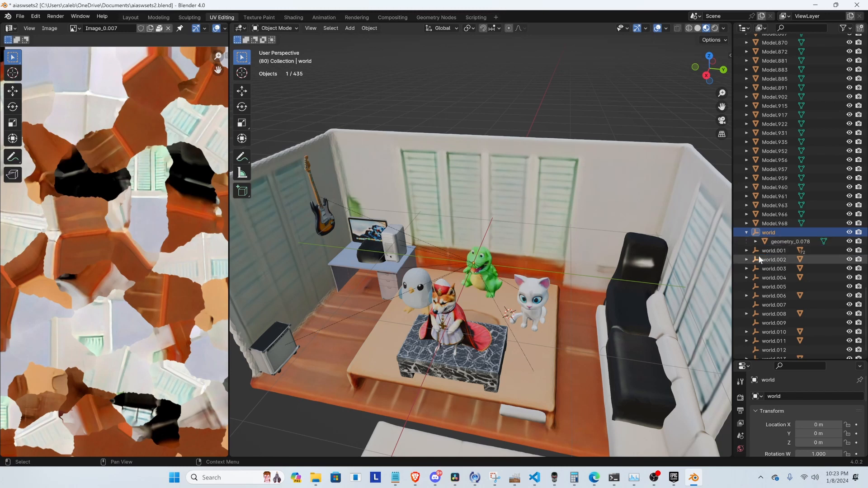
left_click(746, 251)
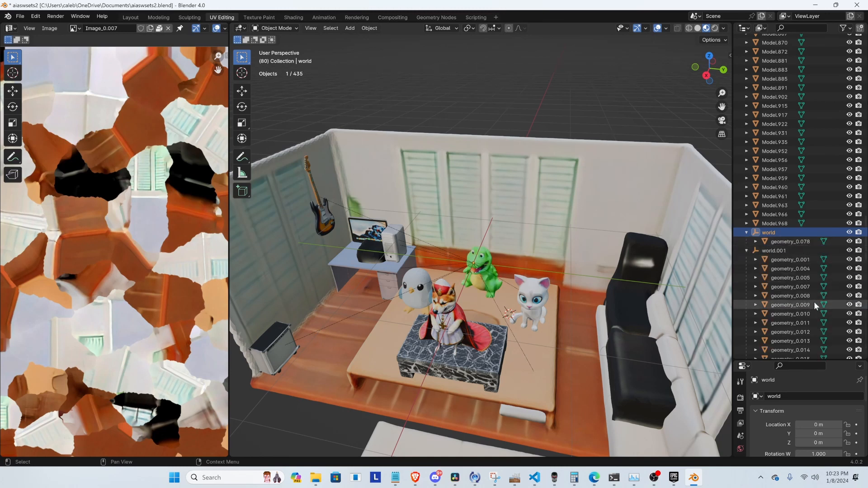
Select all parts of the amplifier box under world.001, from geometry_0.001 to geometry_0.076, and join them into one object
left_click(788, 259)
scroll(788, 330, "down", 20)
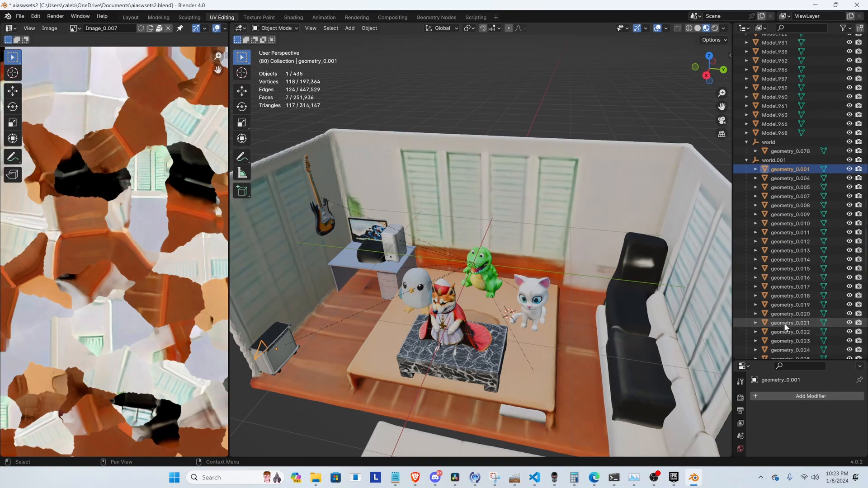
scroll(791, 330, "down", 3)
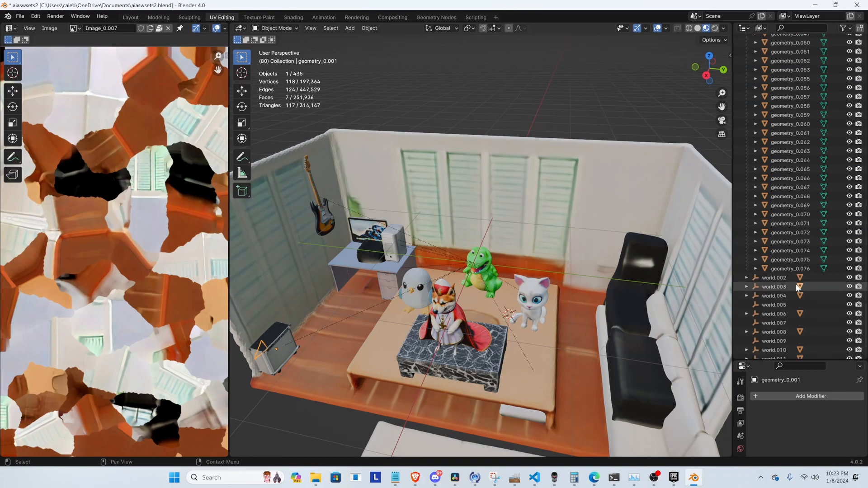
left_click(799, 268, "shift")
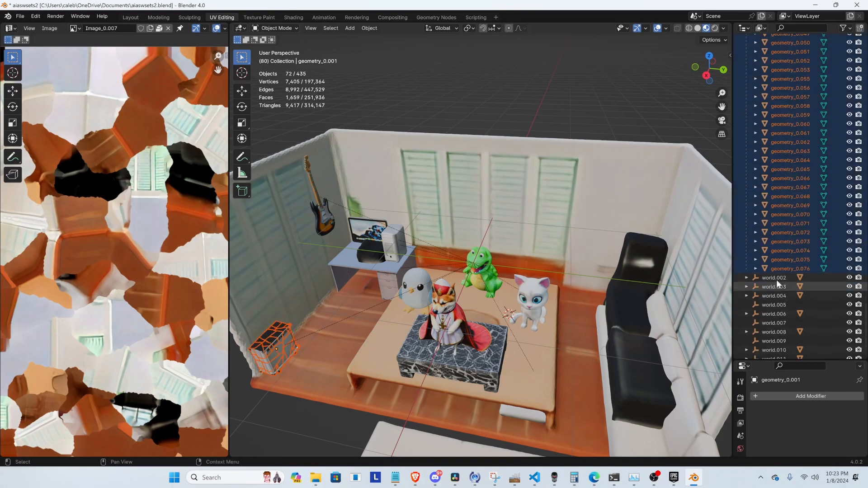
right_click(782, 268)
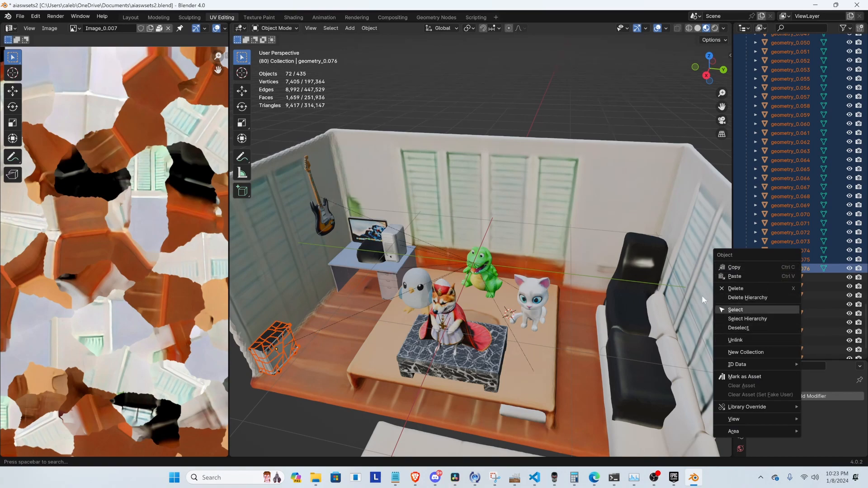
right_click(279, 340)
left_click(260, 323)
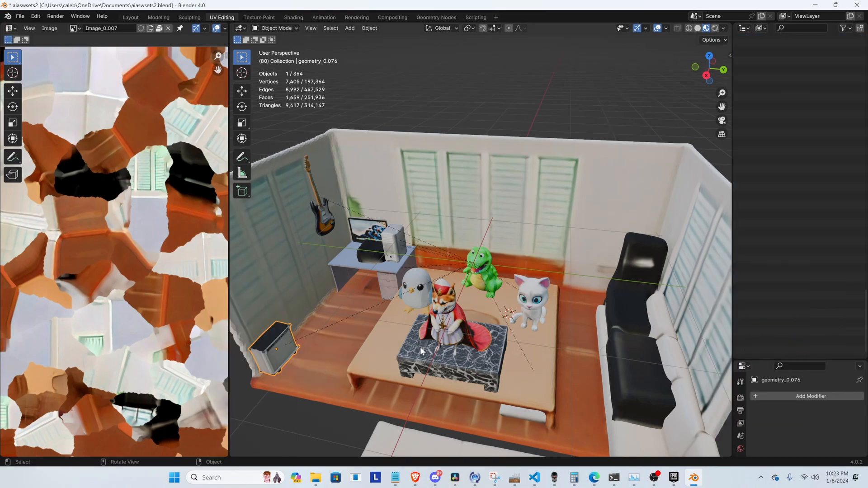
Expand the world.013 hierarchy and select all its room pieces, from geometry_0 to geometry_0.260
left_click(371, 328)
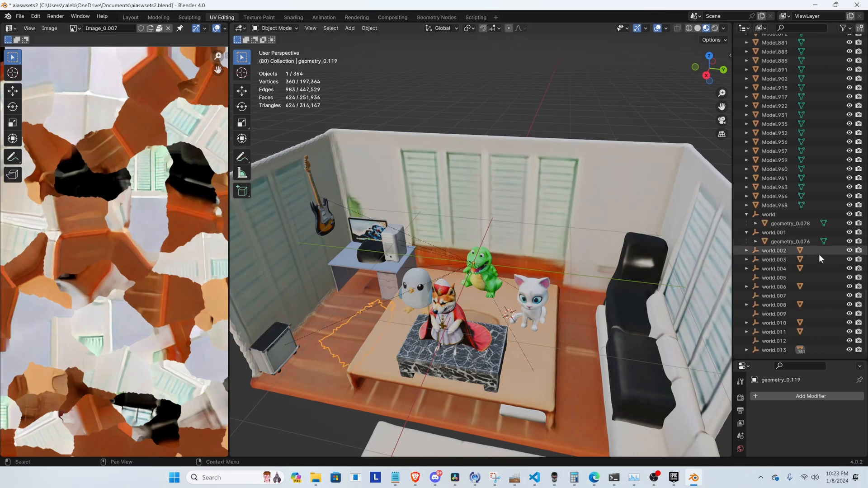
left_click(746, 351)
scroll(796, 274, "down", 8)
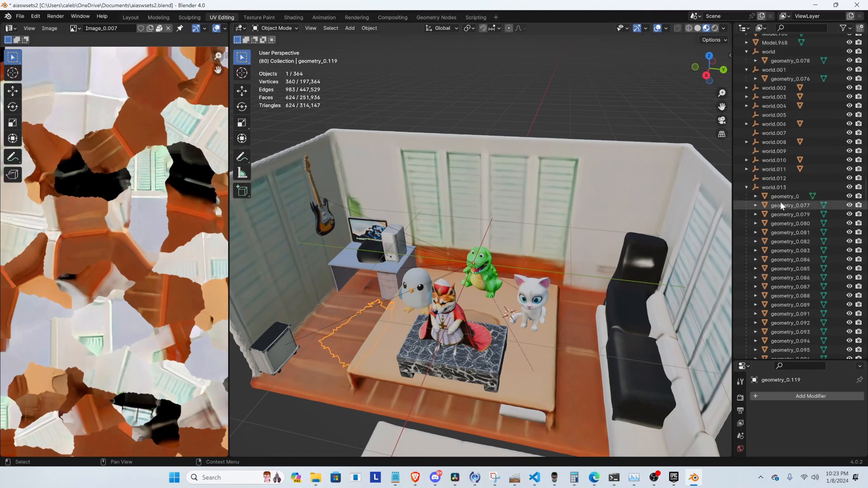
left_click(789, 195)
scroll(797, 270, "down", 20)
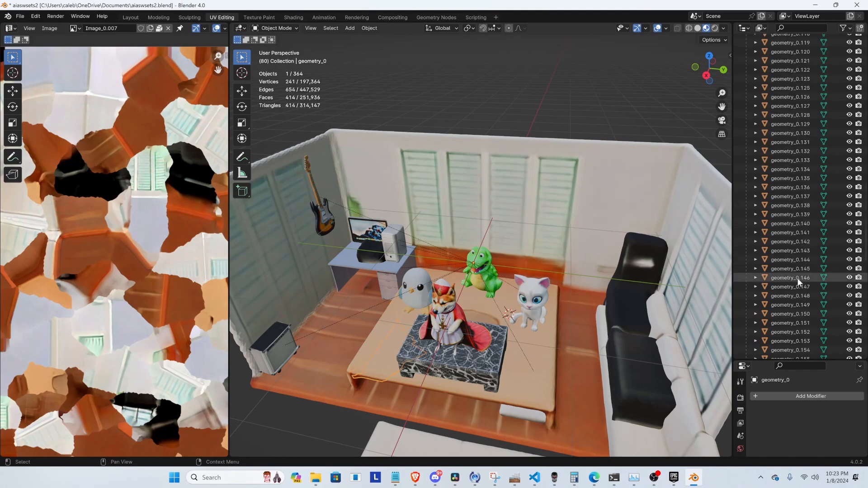
scroll(796, 324, "down", 20)
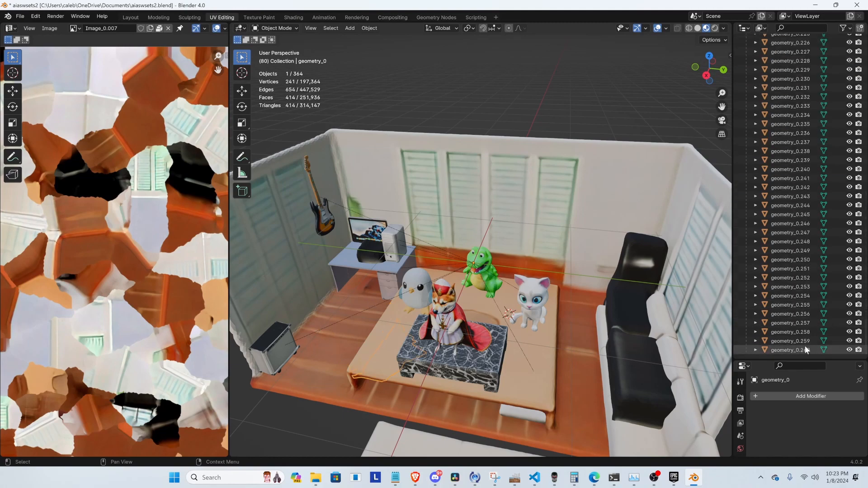
left_click(797, 350, "shift")
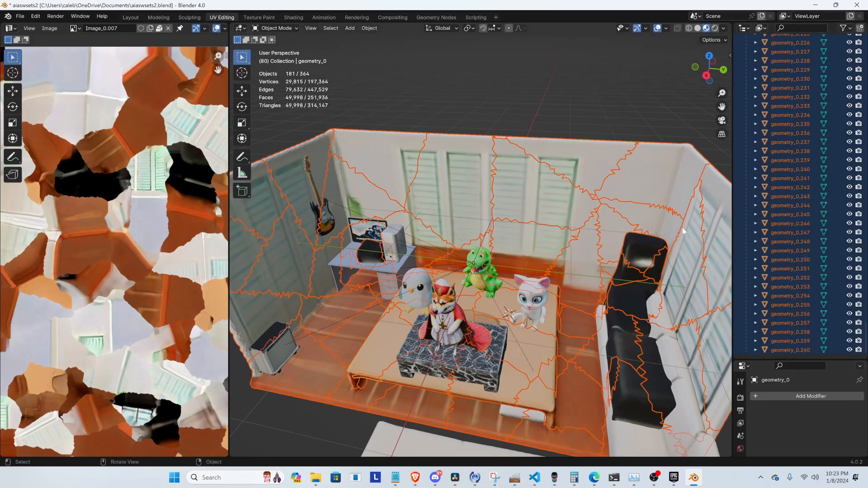
Isolate the selected room pieces in local view and select the black chair's fragments one at a time
middle_click_drag(436, 286, 465, 209)
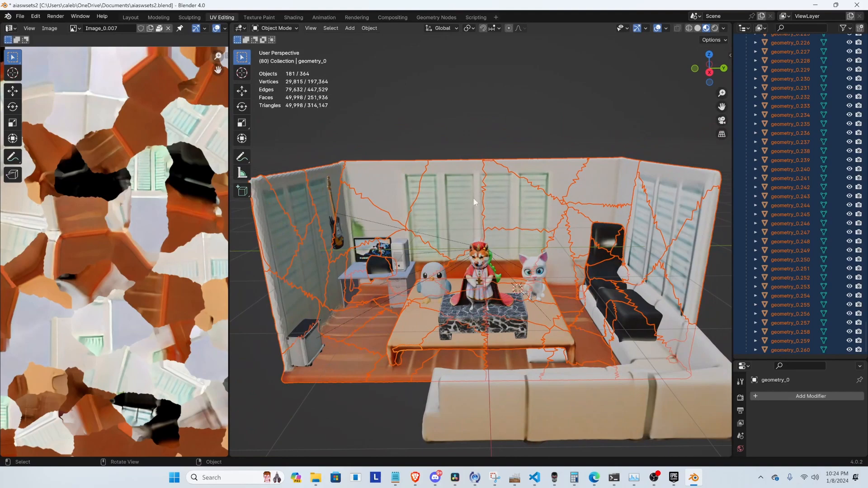
key("KP_Divide")
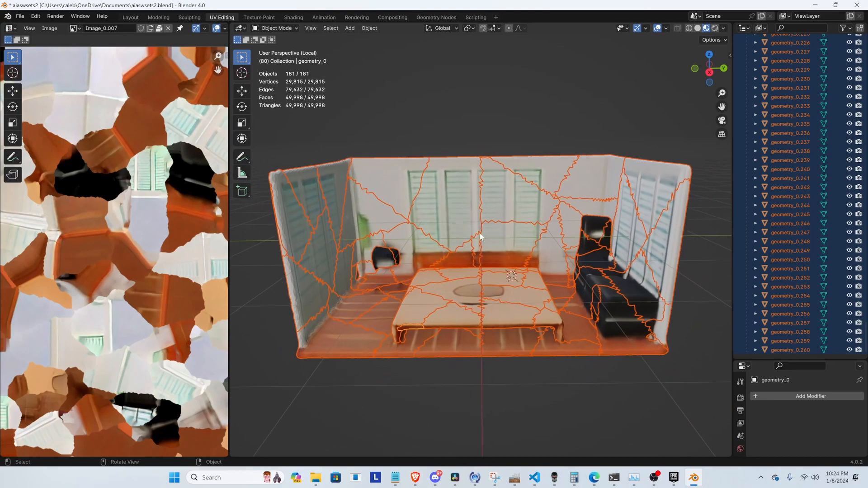
middle_click_drag(482, 174, 405, 293)
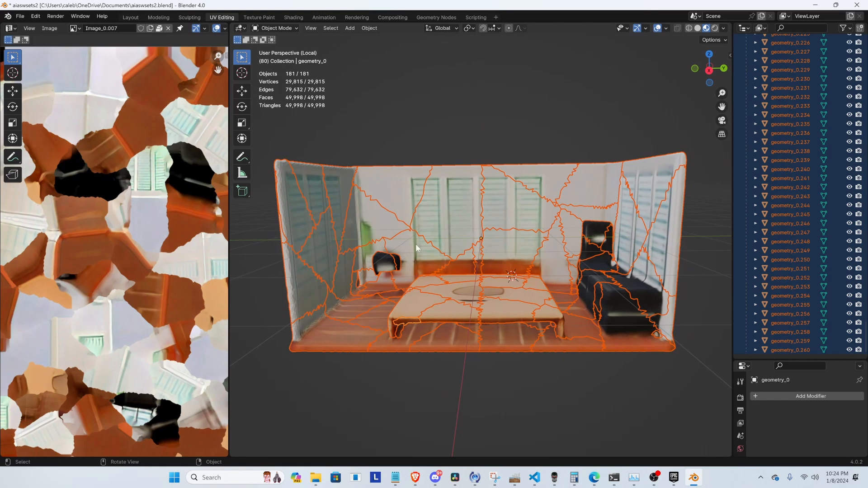
left_click(445, 123)
left_click(386, 266)
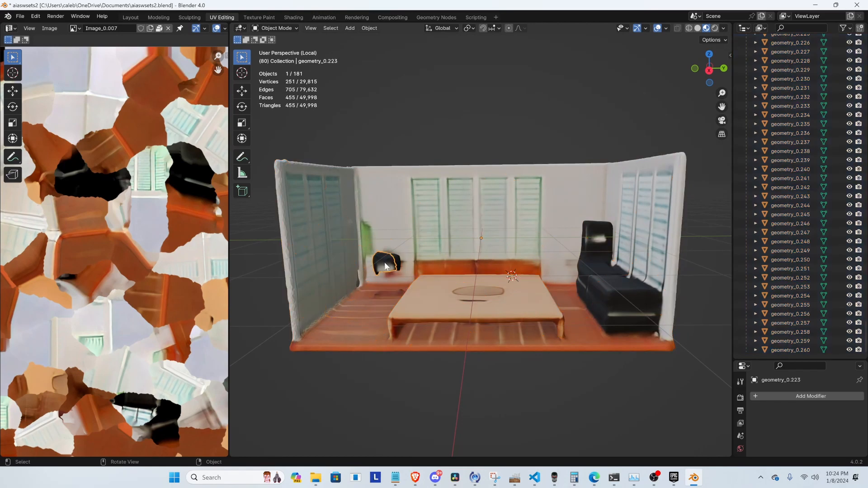
left_click(396, 256)
Set the viewport to Solid shading with X-ray enabled and move in close to the black sofa corner of the room
middle_click_drag(627, 313, 569, 295, "shift")
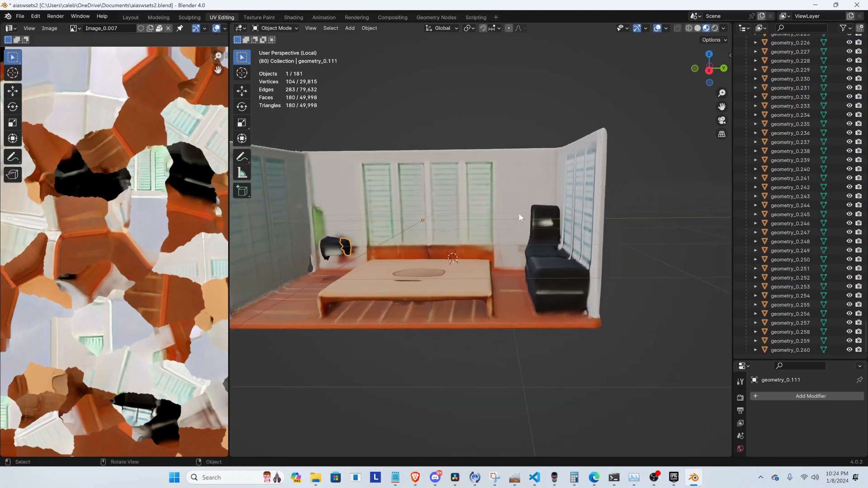
key("z")
left_click(576, 213)
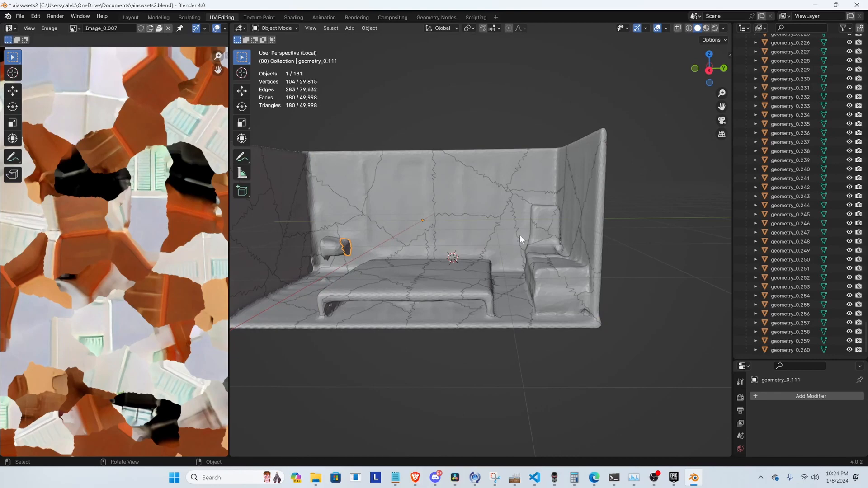
key("alt+z")
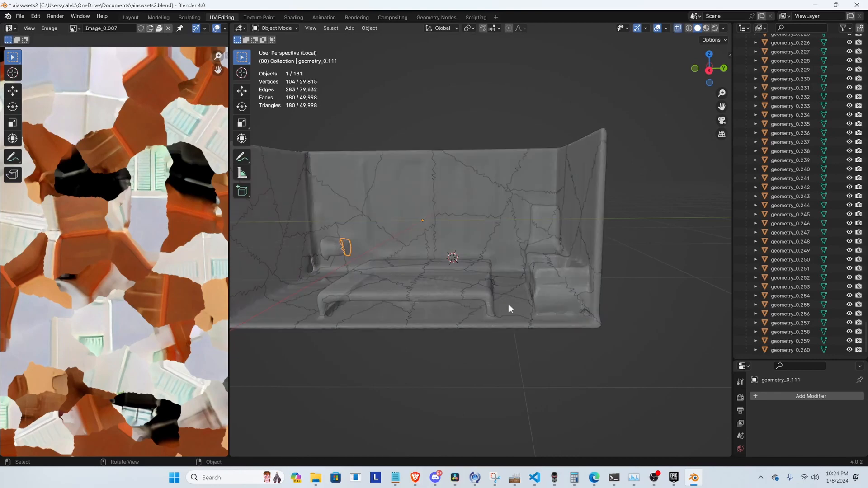
left_click(500, 357)
scroll(575, 317, "up", 4)
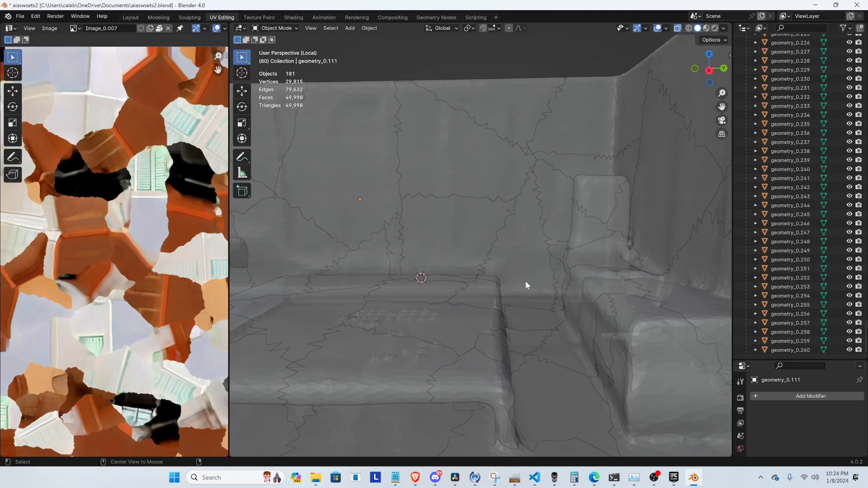
key("alt+z")
middle_click_drag(525, 281, 505, 291)
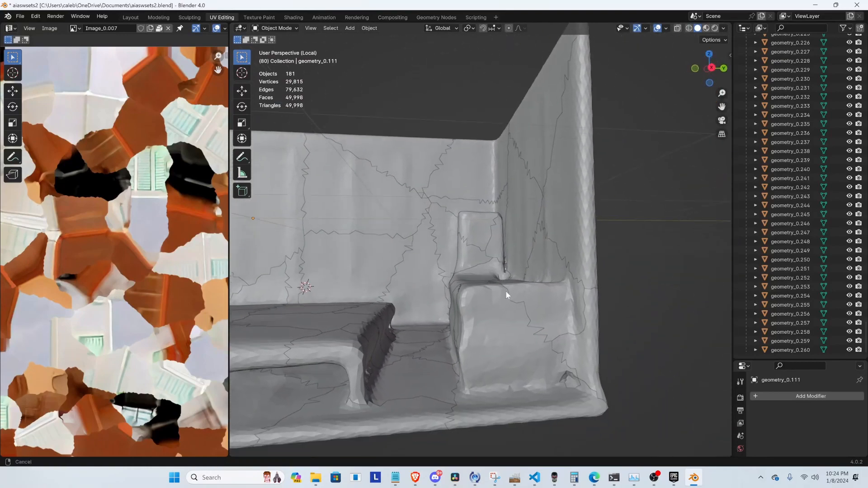
key("z")
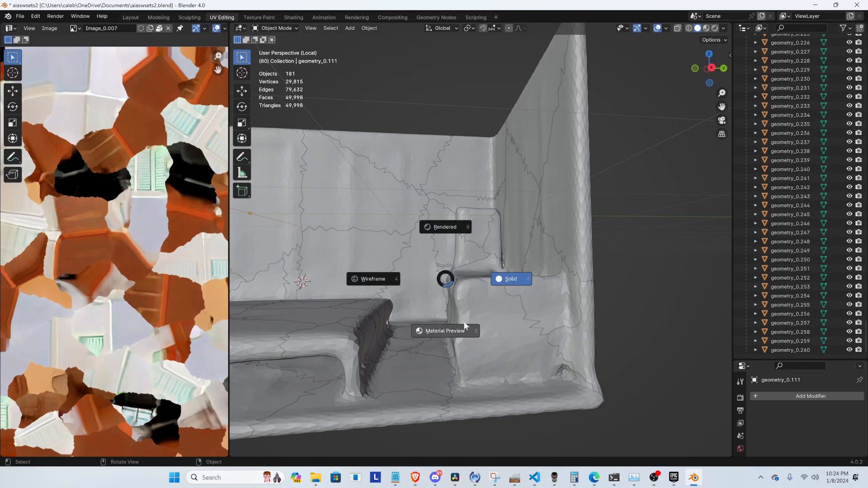
left_click(650, 235)
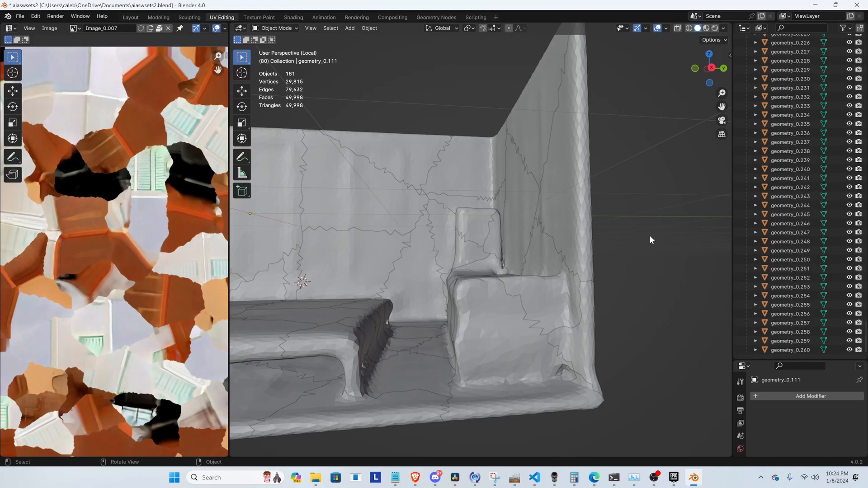
key("alt+z")
scroll(557, 371, "up", 8)
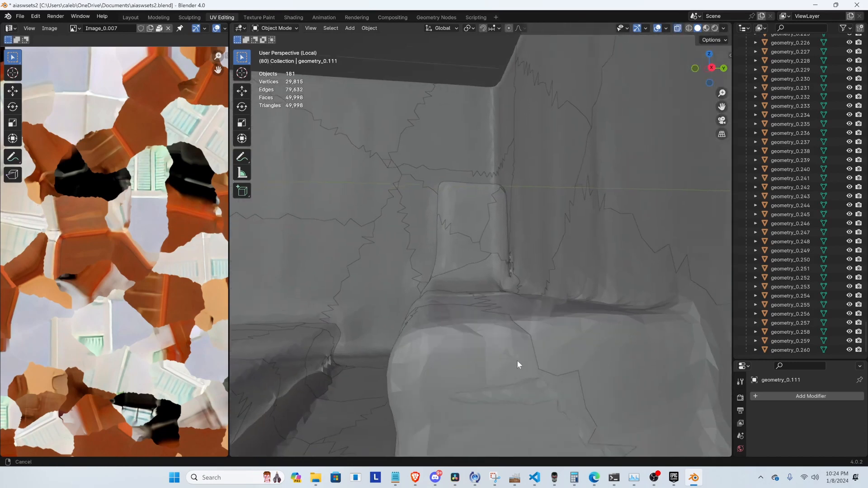
middle_click_drag(462, 332, 493, 296)
Delete the four loose fragments inside the black sofa area, including geometry_0.258
left_click(473, 323)
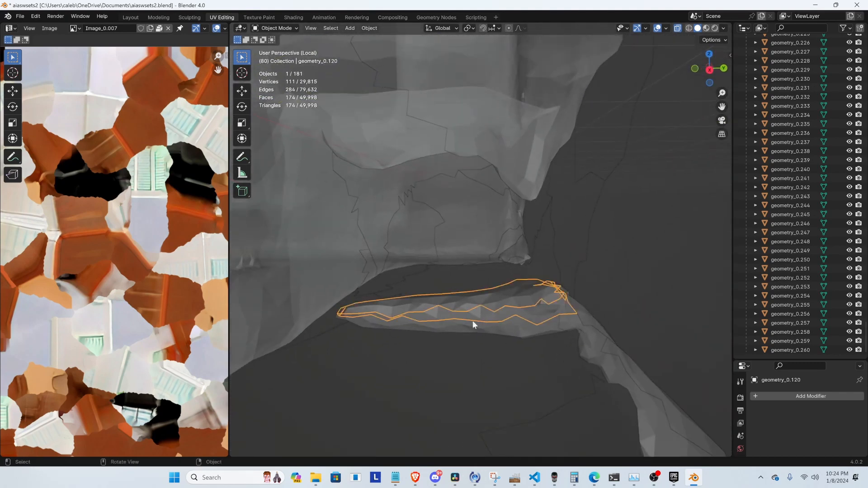
left_click(510, 324)
left_click(506, 303)
key("Delete")
left_click(516, 329)
key("Delete")
left_click(594, 351)
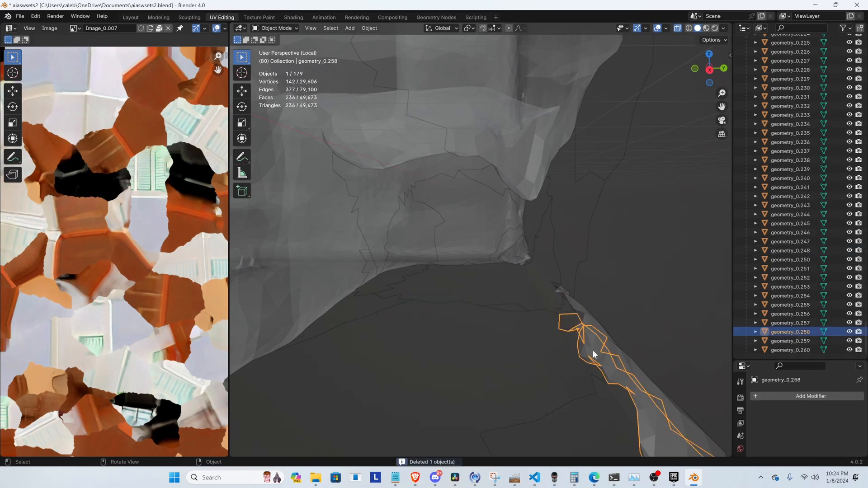
key("Delete")
left_click(611, 351)
key("Delete")
Hide the outer side-wall piece geometry_0.190 behind the black sofa and turn X-ray off in Solid shading
scroll(477, 297, "down", 3)
middle_click_drag(601, 349, 479, 320)
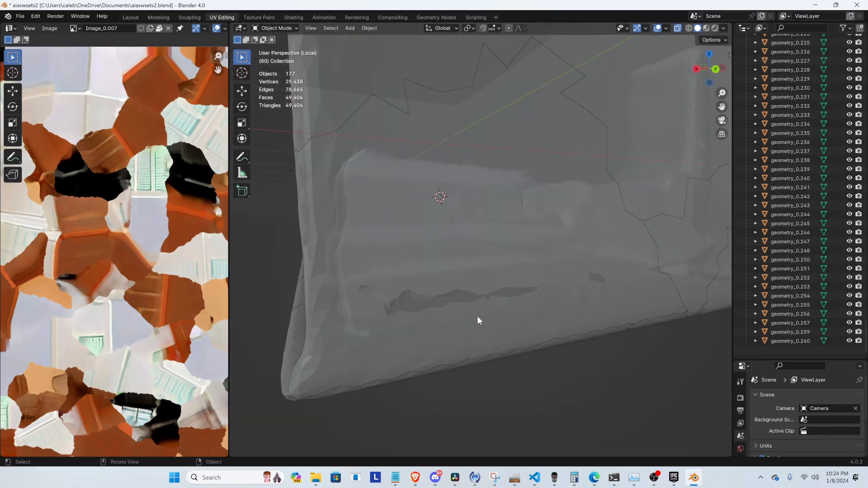
scroll(478, 317, "down", 1)
middle_click_drag(549, 318, 520, 315)
left_click(464, 148)
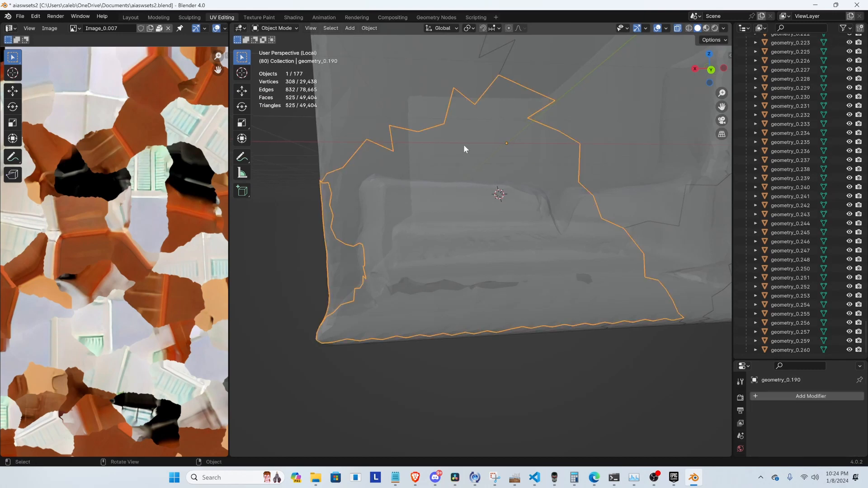
key("Delete")
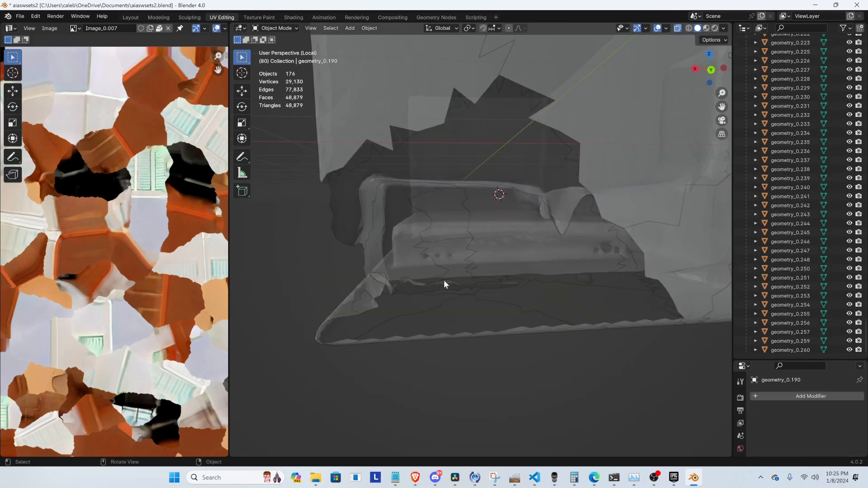
key("z")
left_click(527, 270)
key("alt+z")
Delete four small loose scraps on the floor inside the sofa cavity, starting with geometry_0.107
mouse_move(467, 261)
middle_mouse_down()
mouse_move(527, 253)
mouse_move(479, 296)
middle_mouse_up()
left_click(464, 292)
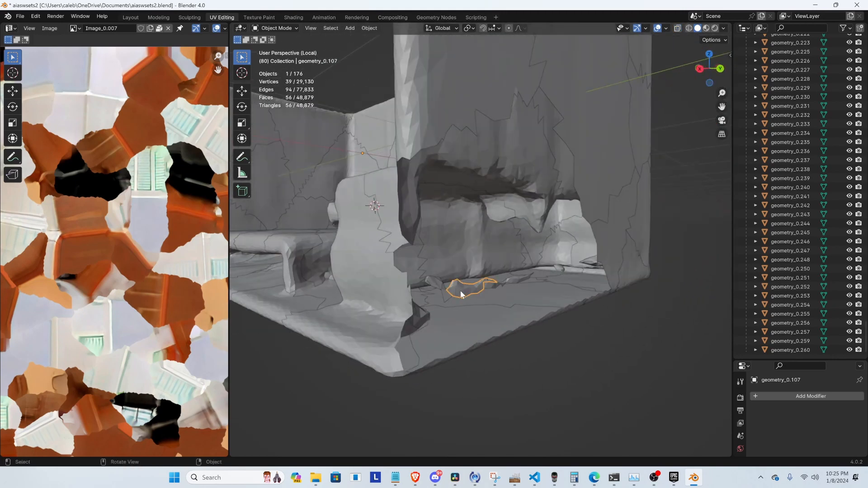
key("Delete")
left_click(433, 282)
key("Delete")
left_click(514, 279)
key("Delete")
left_click(427, 290)
key("Delete")
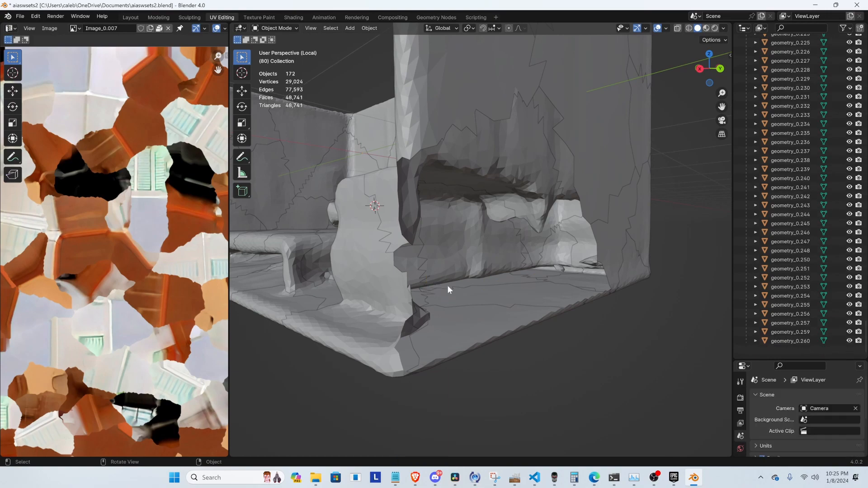
Delete three more stray fragments from the floor at the far end of the sofa cavity
mouse_move(565, 287)
middle_mouse_down()
mouse_move(530, 295)
mouse_move(557, 270)
mouse_move(535, 284)
mouse_move(546, 280)
mouse_move(539, 297)
mouse_move(468, 304)
mouse_move(424, 286)
mouse_move(447, 283)
mouse_move(436, 259)
mouse_move(546, 278)
mouse_move(543, 272)
middle_mouse_up()
left_click(576, 274)
key("Delete")
left_click(554, 266)
key("Delete")
left_click(529, 276)
key("Delete")
Unhide the outer wall piece behind the sofa, set the viewport to Material Preview shading and deselect everything
key("ctrl+z")
key("z")
left_click(509, 308)
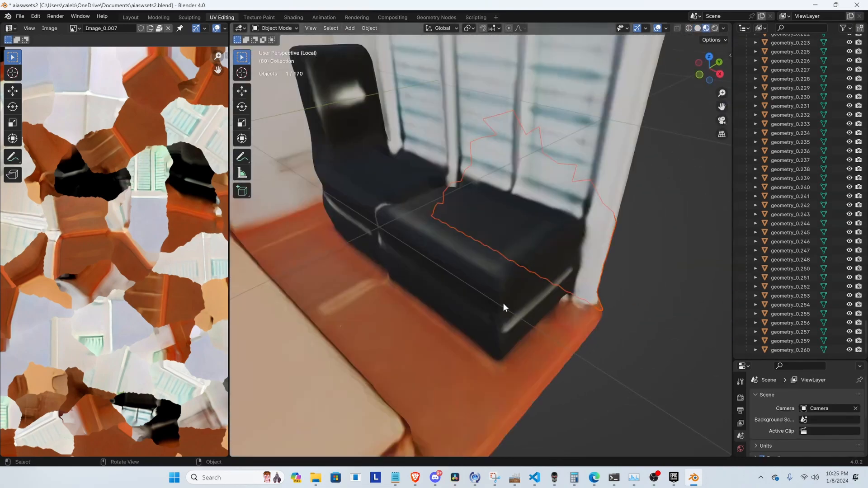
left_click(650, 239)
scroll(643, 262, "down", 5)
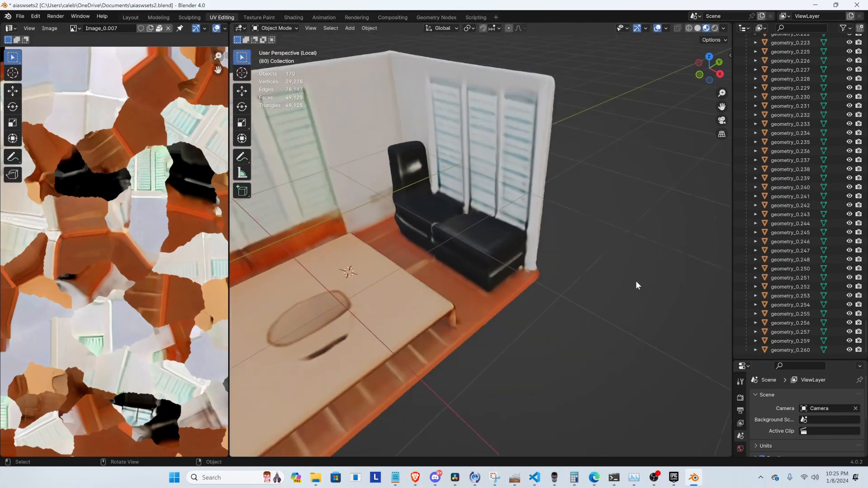
Delete the two largest fragments of the black chair near the back wall, including geometry_0.223
middle_click_drag(452, 258, 571, 273)
scroll(571, 272, "up", 6)
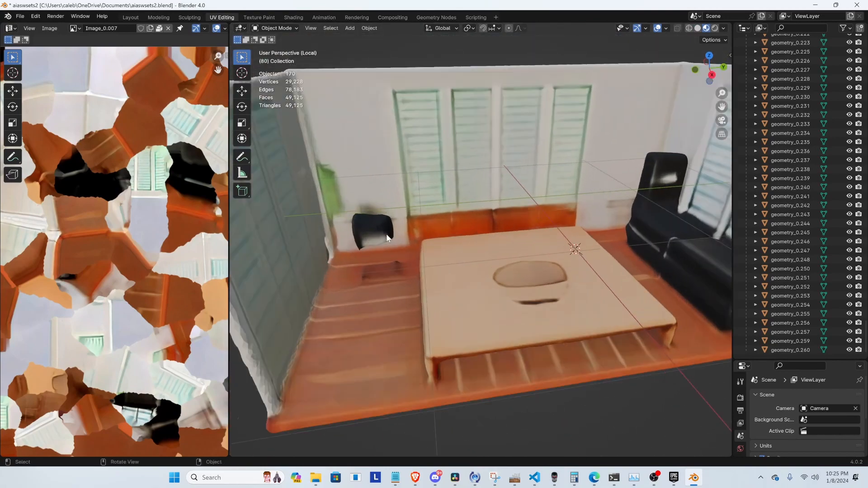
left_click(263, 207)
middle_click_drag(319, 238, 427, 252, "shift")
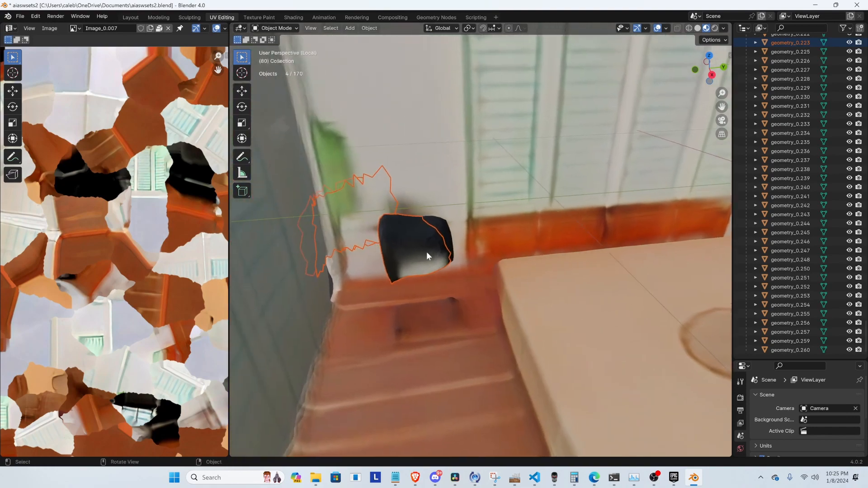
left_click(427, 252)
middle_click_drag(502, 227, 400, 215)
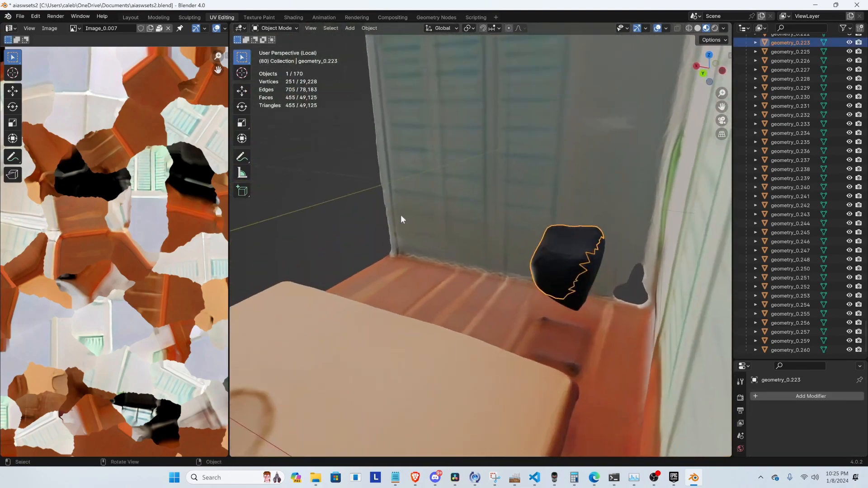
key("Delete")
left_click(577, 269)
key("Delete")
Hide the two outer back-wall pieces covering the chair remnants, including geometry_0.118
left_click(603, 248)
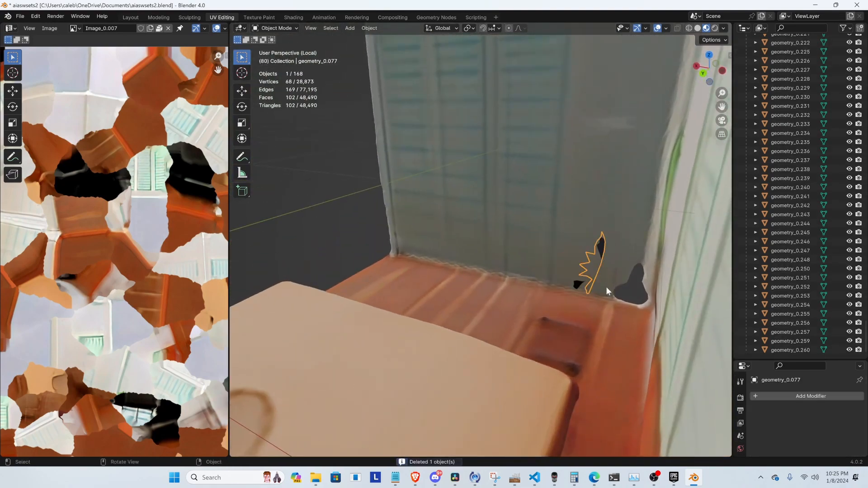
middle_click_drag(606, 287, 544, 262)
left_click_drag(543, 262, 568, 282)
scroll(568, 281, "down", 6)
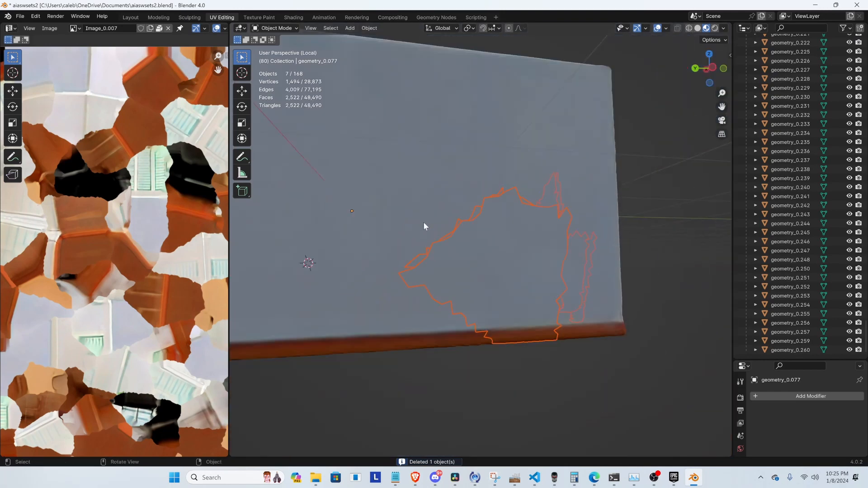
scroll(431, 222, "up", 1)
left_click(535, 271)
key("h")
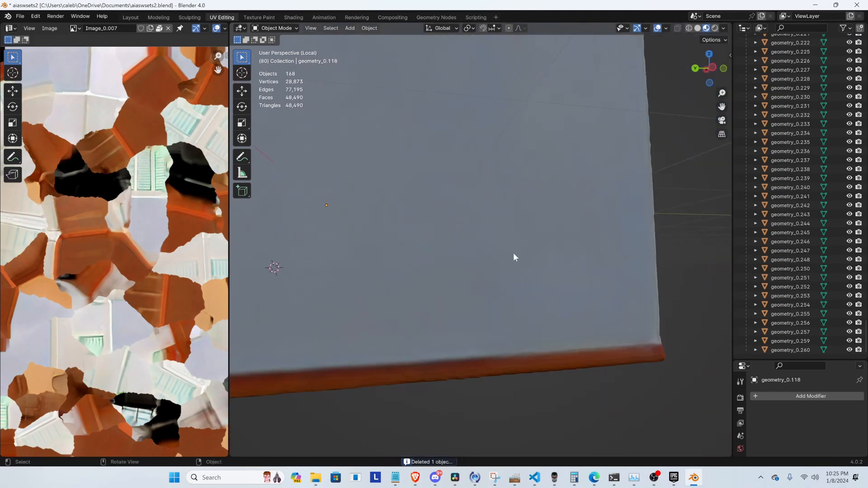
left_click(514, 255)
key("h")
Delete the remaining black chair fragments, including geometry_0.077, and unhide the two back-wall pieces
left_click(555, 262)
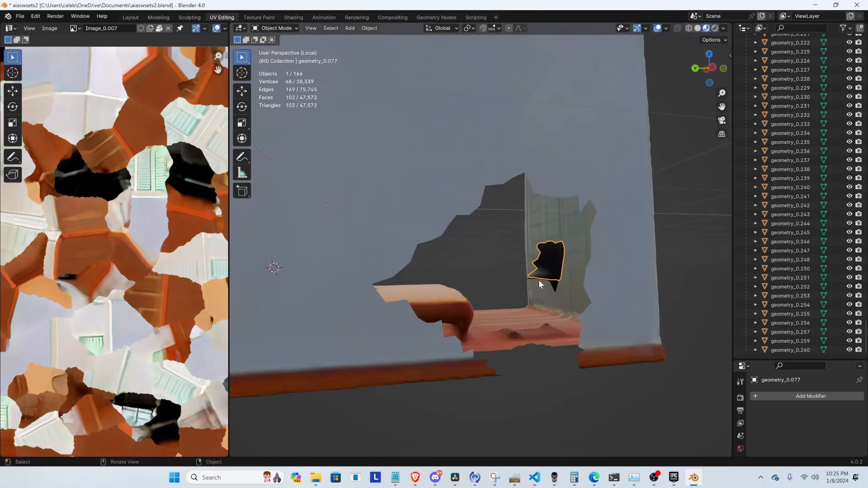
key("Delete")
middle_click_drag(555, 284, 522, 254)
key("ctrl+z")
key("ctrl+z")
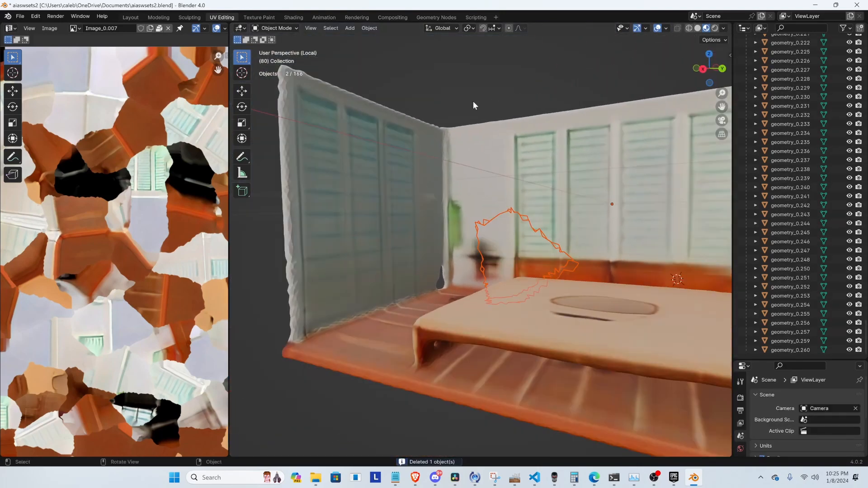
scroll(416, 246, "down", 4)
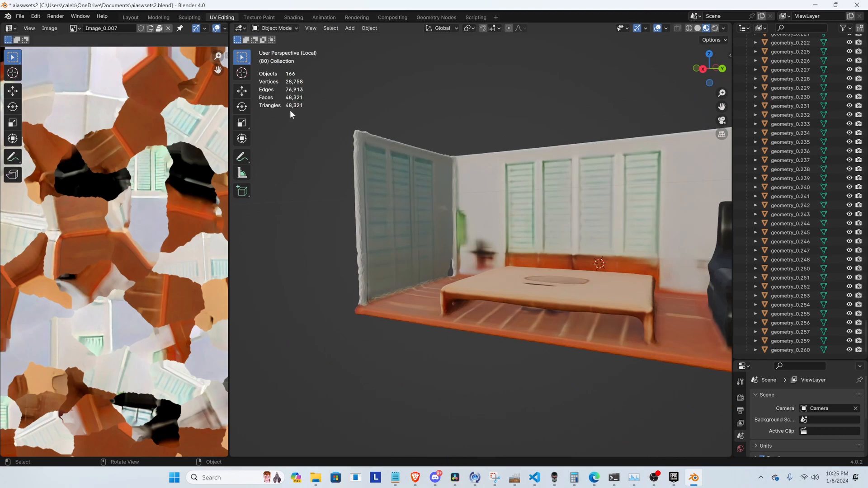
Select the central tabletop fragment geometry_0.159 and enlarge the Properties editor for its modifier settings
middle_click_drag(356, 173, 447, 207)
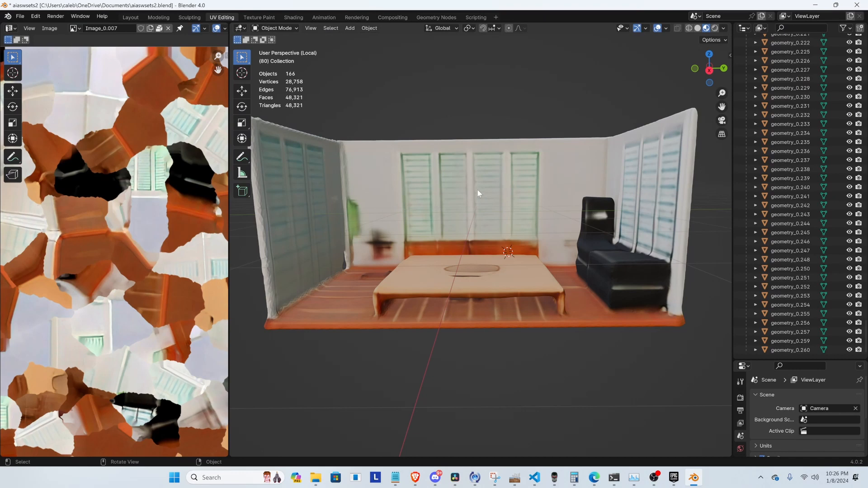
middle_click_drag(477, 190, 462, 286)
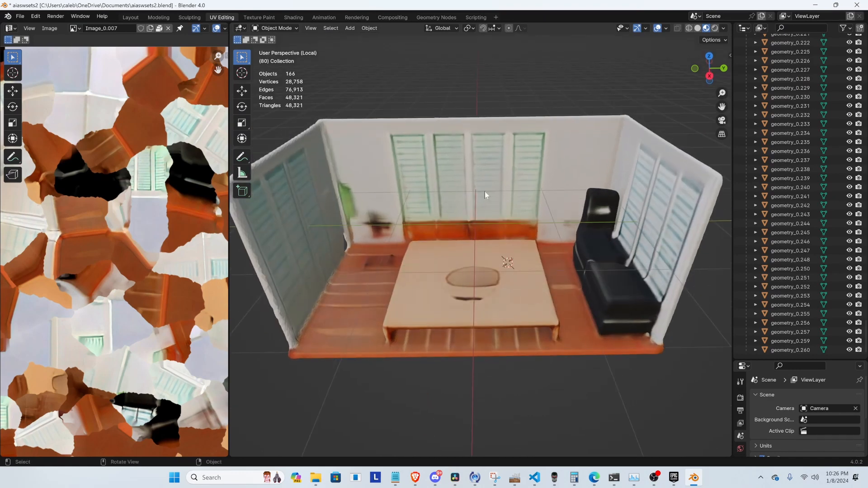
left_click(467, 281)
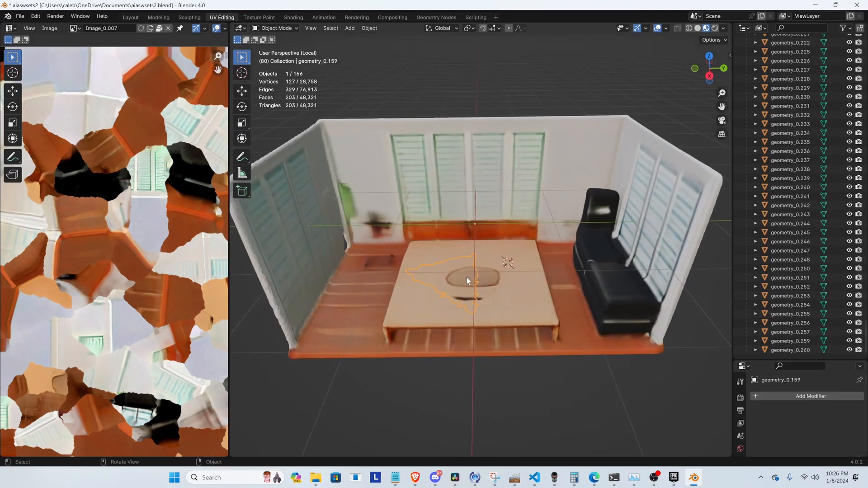
left_click_drag(771, 358, 767, 236)
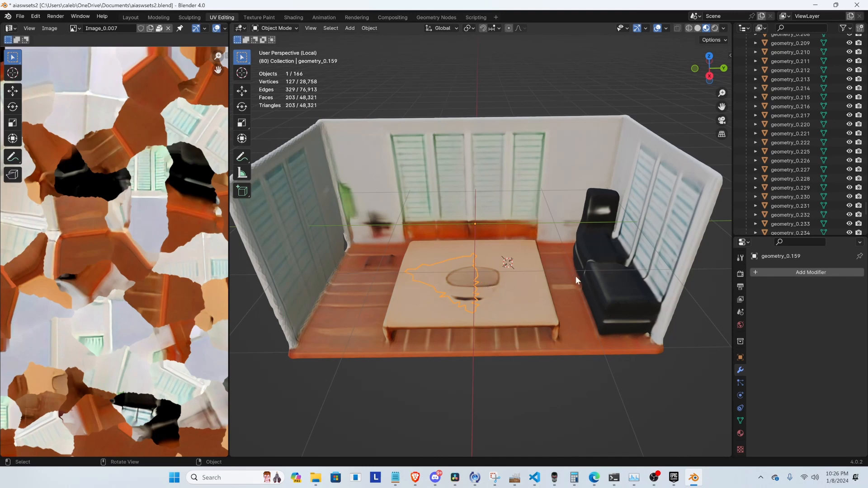
Examine the table, the black sofa and the surrounding room from several angles and distances, and clear the selection
middle_click_drag(527, 300, 529, 272)
scroll(439, 278, "up", 6)
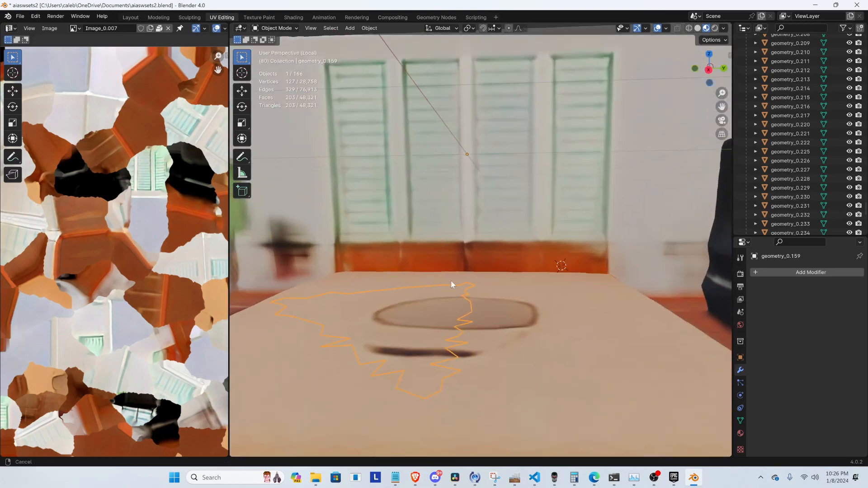
scroll(470, 278, "down", 6)
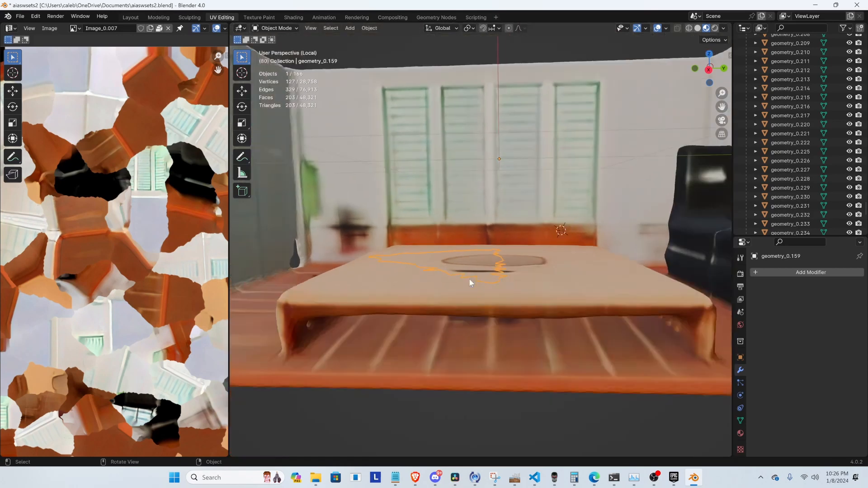
mouse_move(481, 270)
middle_mouse_down()
mouse_move(522, 260)
mouse_move(479, 259)
mouse_move(583, 260)
mouse_move(493, 259)
mouse_move(495, 267)
middle_mouse_up()
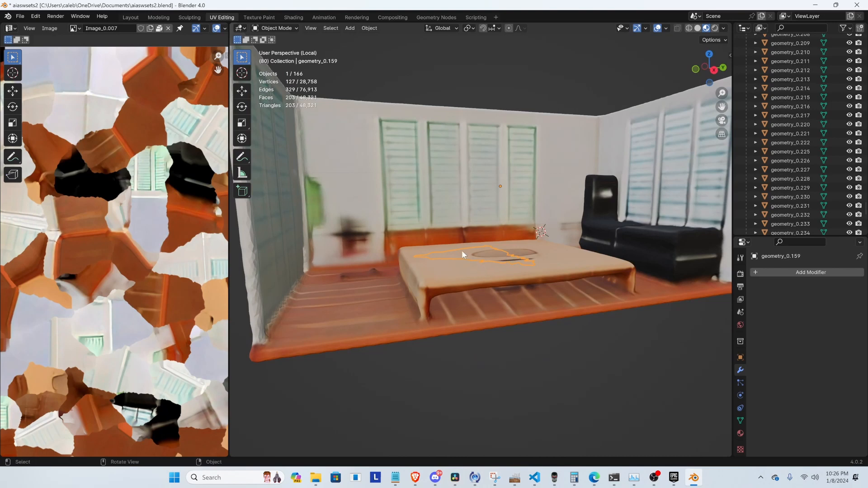
middle_click_drag(614, 256, 361, 252)
middle_click_drag(386, 288, 555, 283)
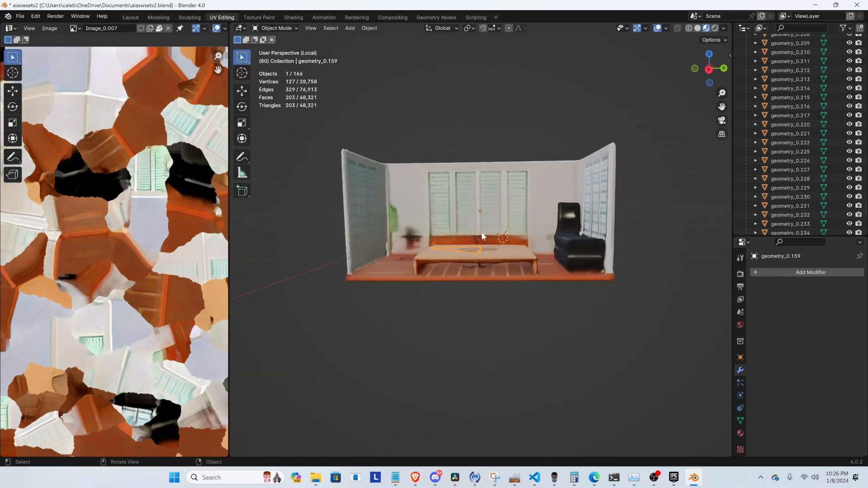
scroll(625, 227, "up", 5)
middle_click_drag(505, 352, 514, 244)
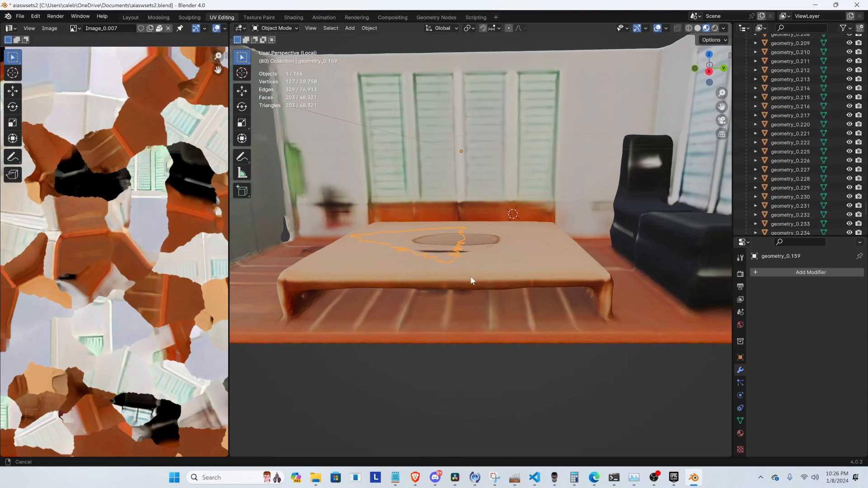
middle_click_drag(470, 283, 494, 299, "shift")
scroll(481, 262, "down", 3)
left_click(489, 127)
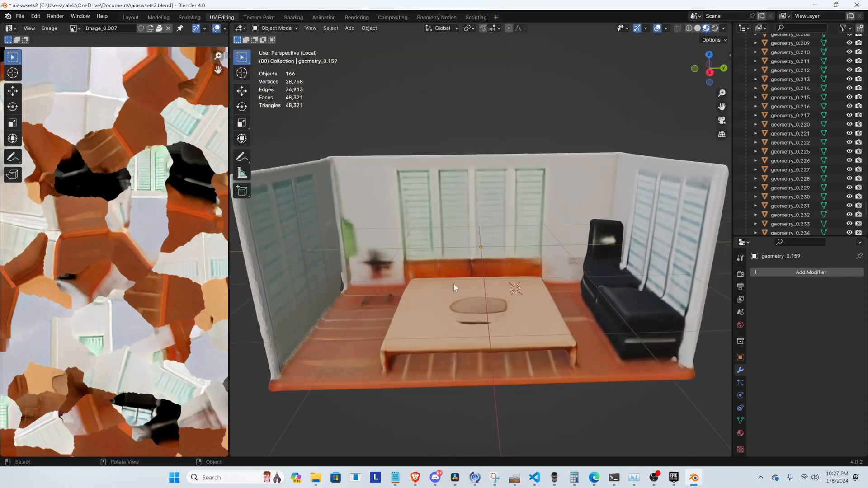
Select the tabletop fragment geometry_0.159 again and look up the Remesh modifier for it
left_click(474, 307)
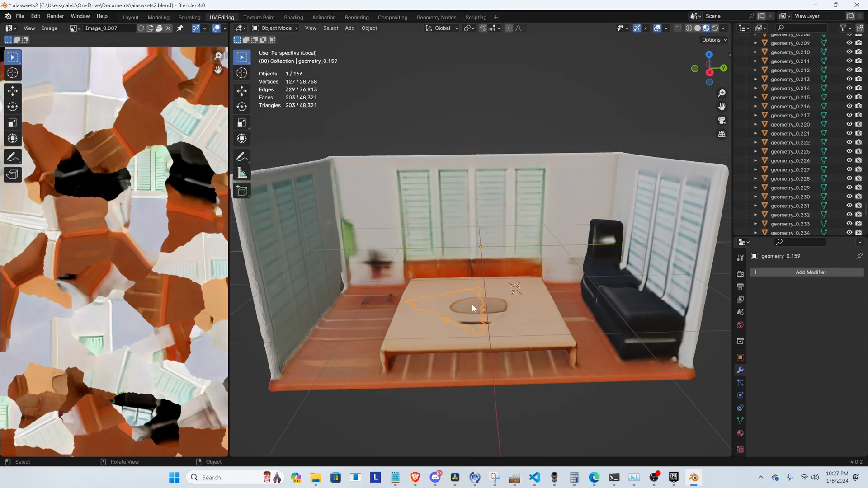
left_click(793, 272)
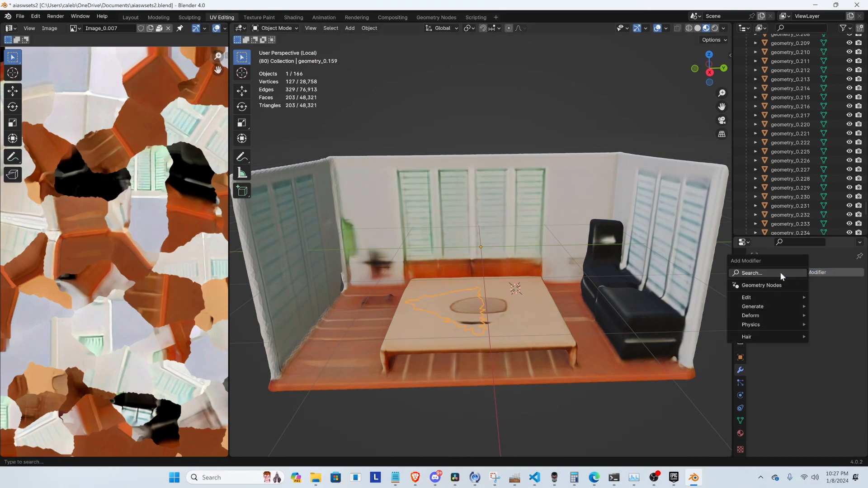
left_click(780, 272)
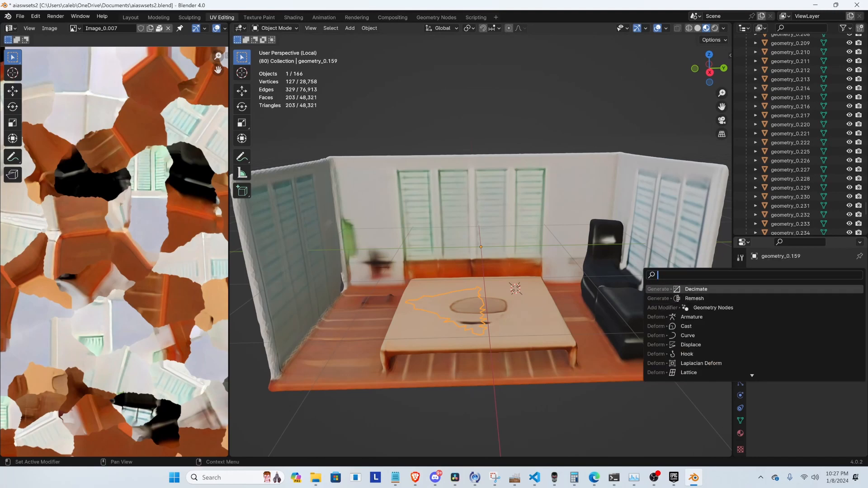
key("Down")
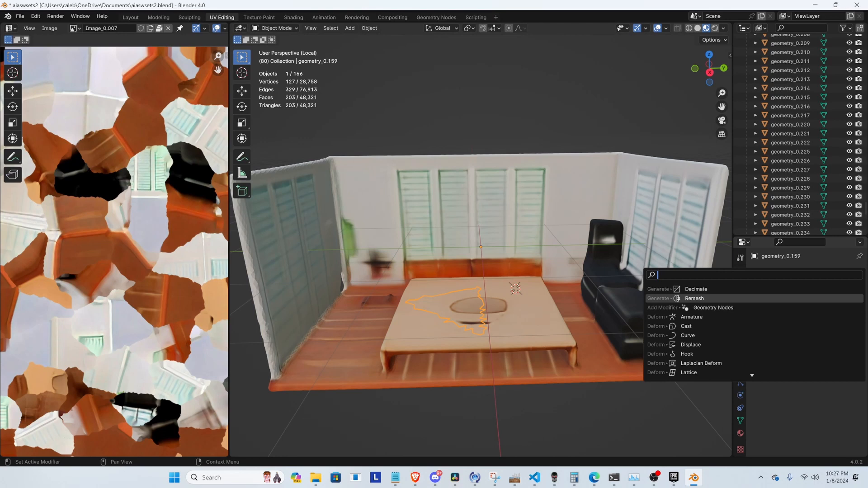
Add a Decimate modifier to the selected tabletop patch in place of Remesh and set it to Planar mode
left_click(694, 297)
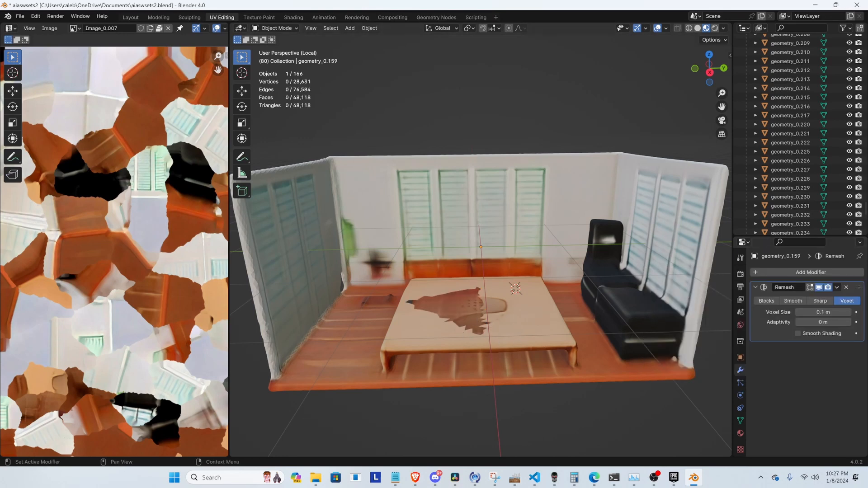
left_click(844, 290)
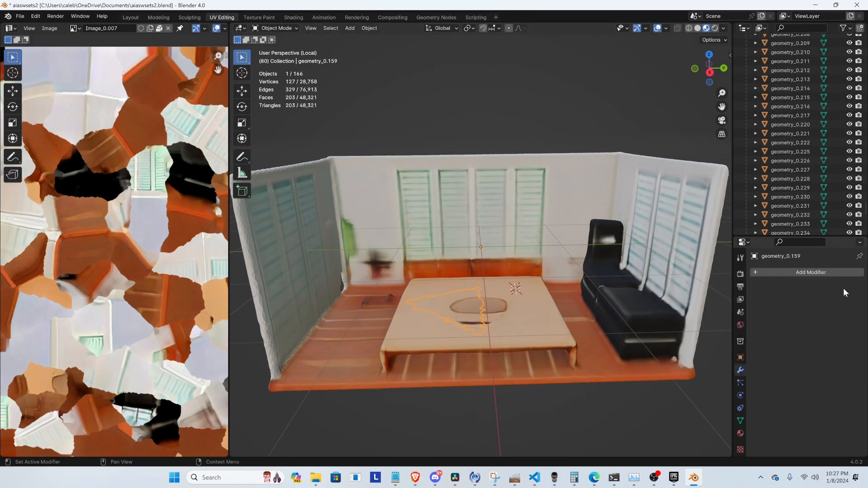
left_click(788, 272)
key("space")
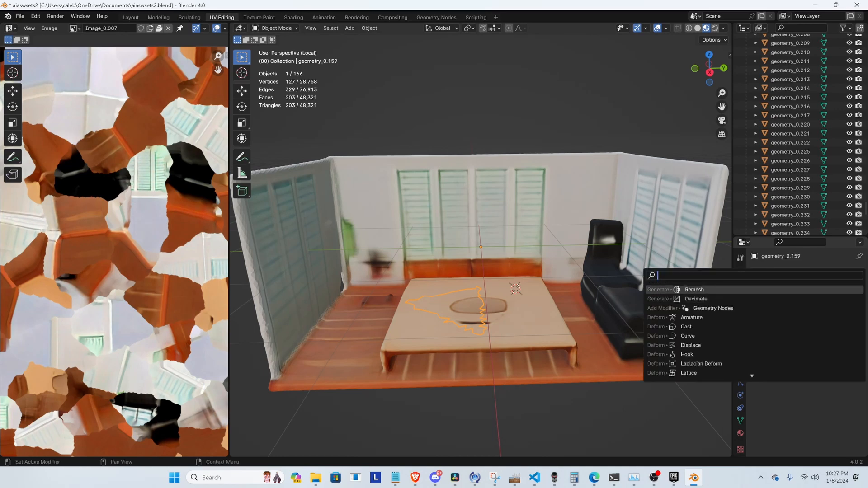
left_click(696, 299)
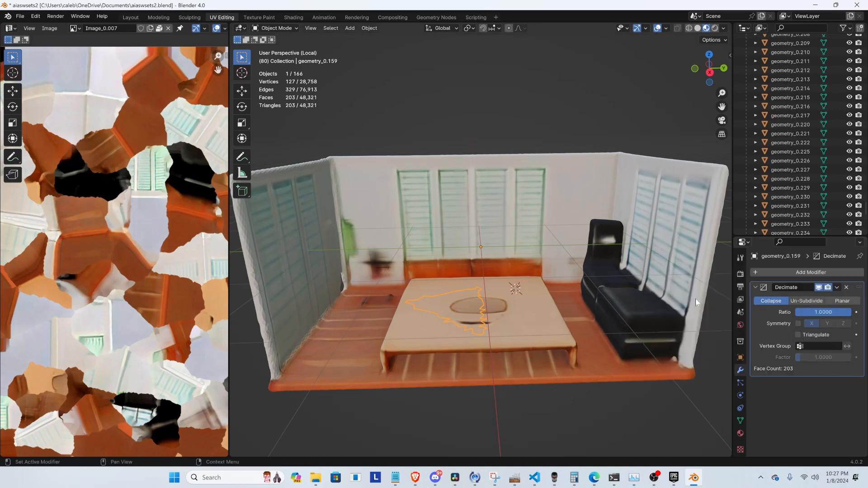
left_click(844, 302)
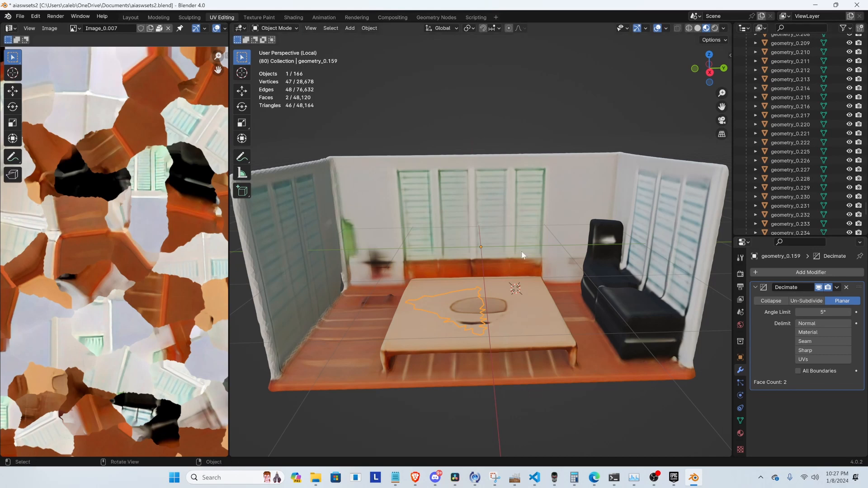
Try the Decimate modifier's Collapse and Un-Subdivide modes, then return it to Planar
left_click(771, 301)
left_click(805, 301)
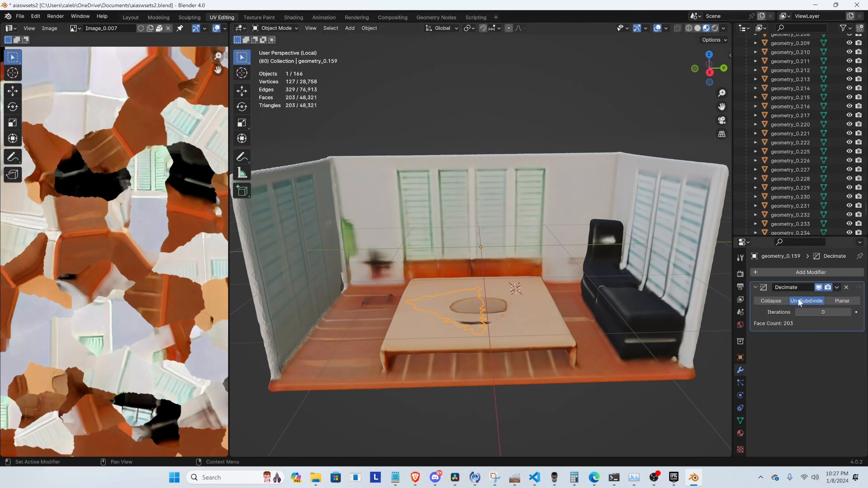
left_click(774, 300)
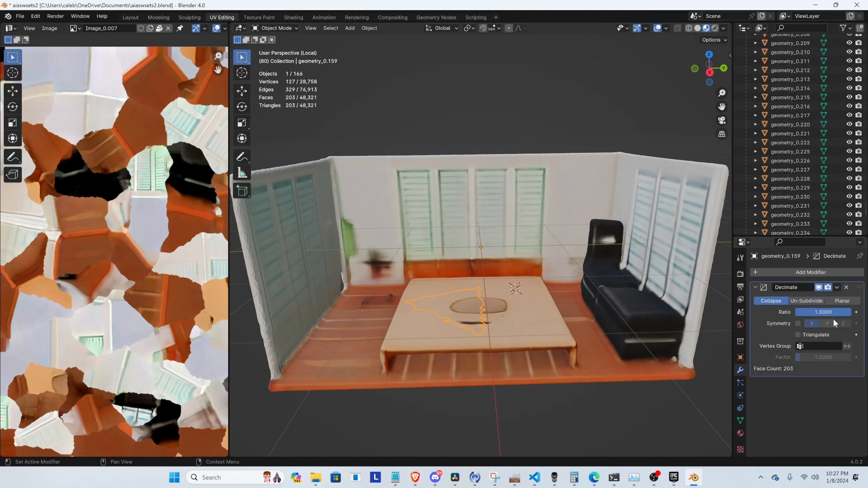
left_click(843, 300)
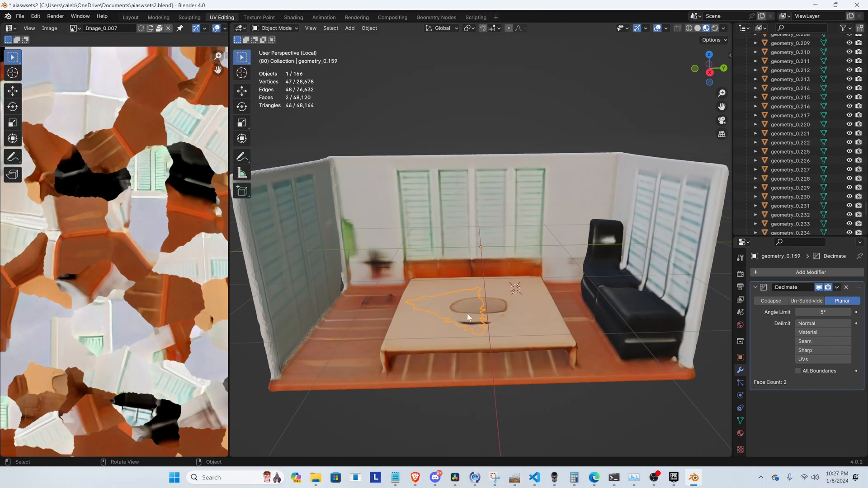
Show the room in wireframe shading with X-ray turned off, framed on the tabletop patch
scroll(469, 320, "up", 4)
middle_click_drag(480, 339, 486, 273, "shift")
scroll(471, 271, "up", 1)
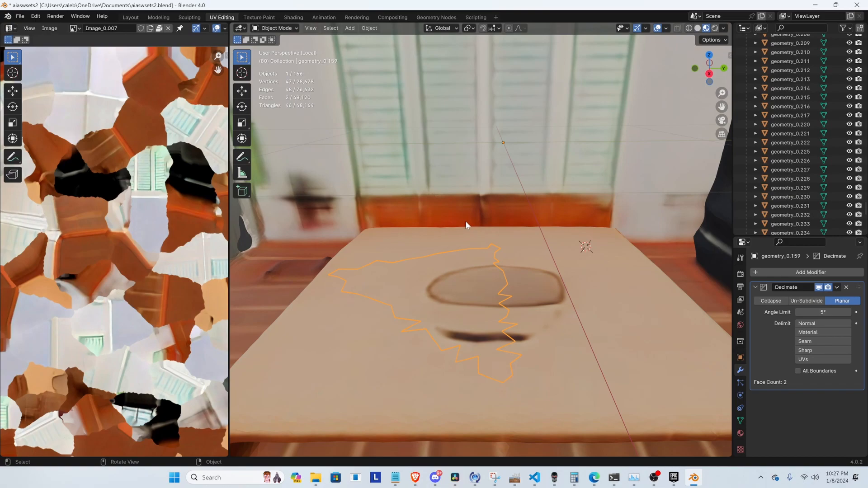
key("z")
left_click(405, 223)
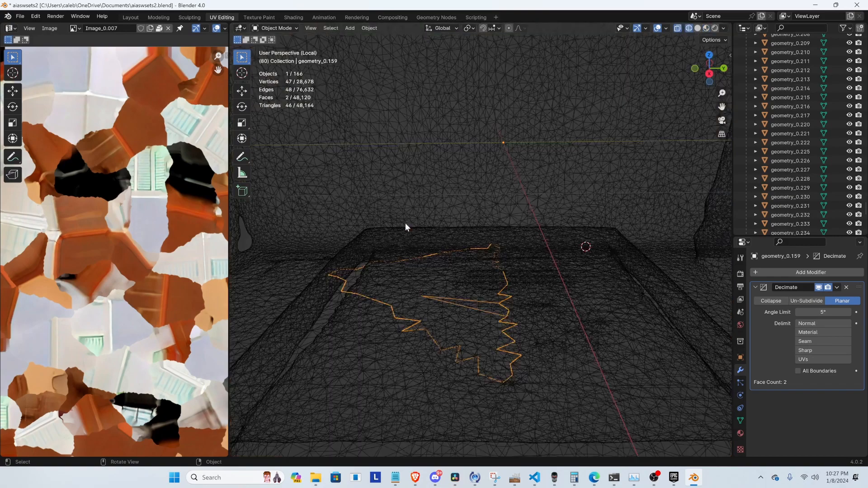
mouse_move(521, 272)
middle_mouse_down()
mouse_move(493, 273)
mouse_move(519, 263)
middle_mouse_up()
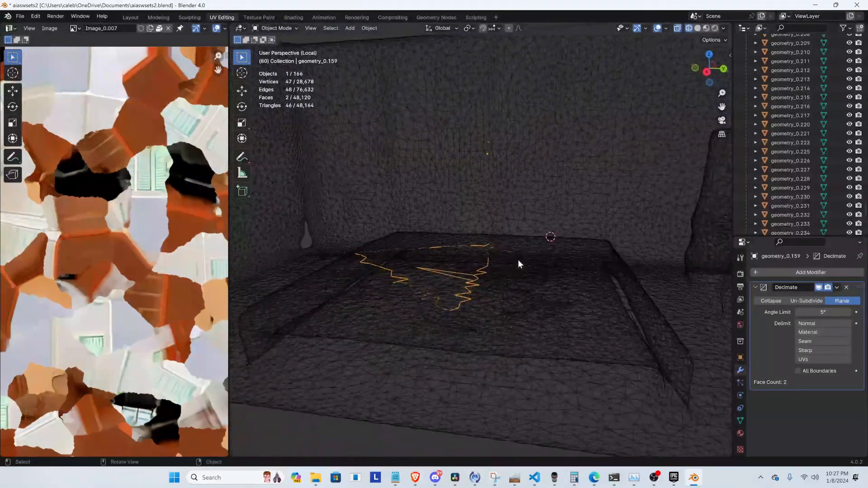
key("alt+z")
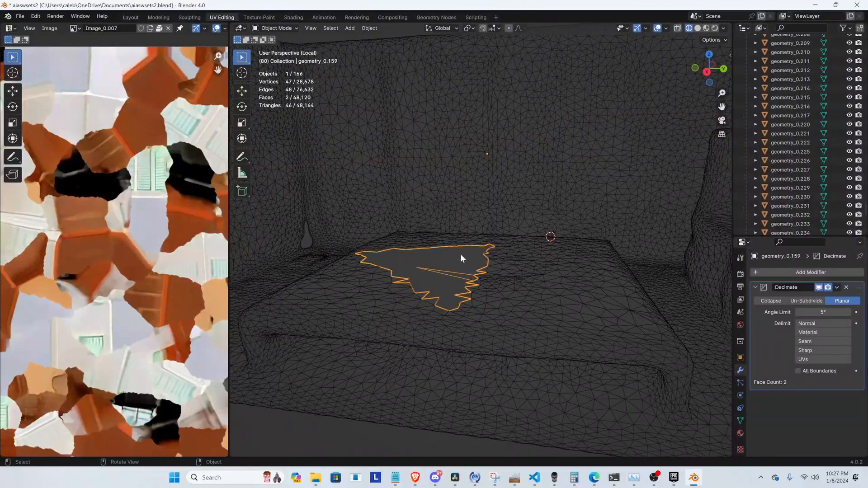
Compare the decimated tabletop patch's wireframe with the adjacent table piece, then reselect the patch
middle_click_drag(460, 254, 482, 275)
middle_click_drag(462, 312, 488, 289, "shift")
scroll(487, 289, "down", 1)
scroll(482, 281, "up", 5)
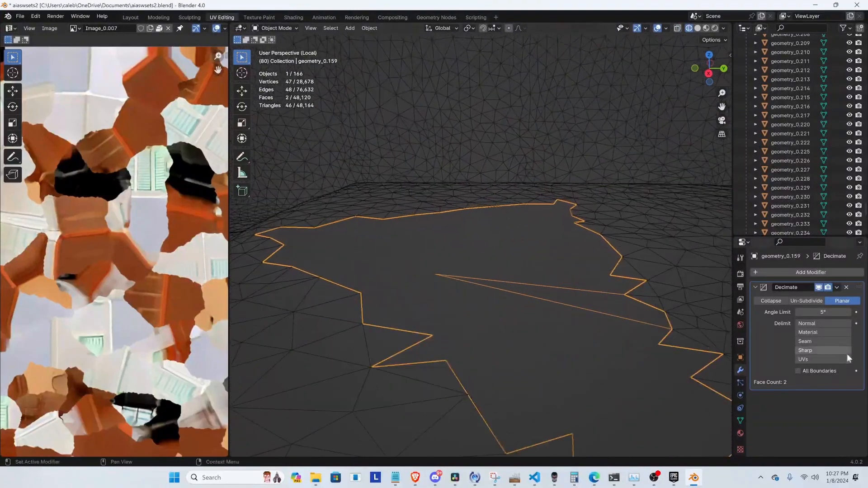
left_click(335, 331)
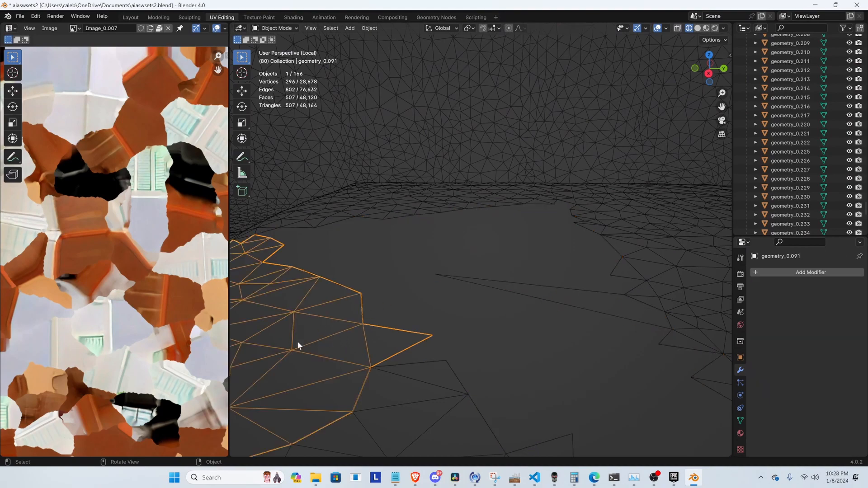
left_click(489, 252)
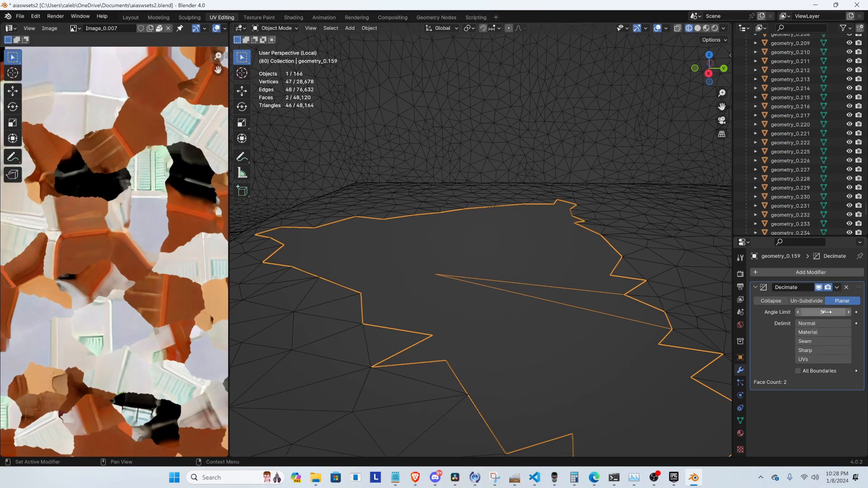
Try a Planar angle limit of 0° on the tabletop patch, then set it back to 5°
left_click_drag(826, 312, 799, 312)
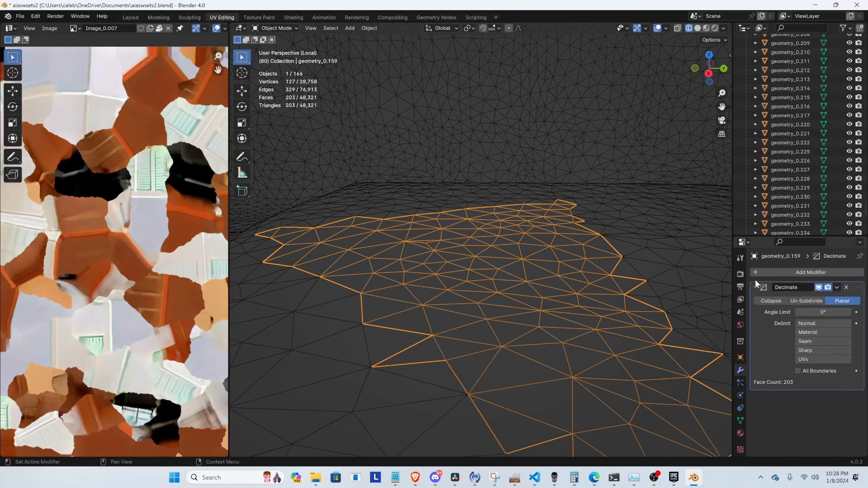
left_click(823, 312)
type("5")
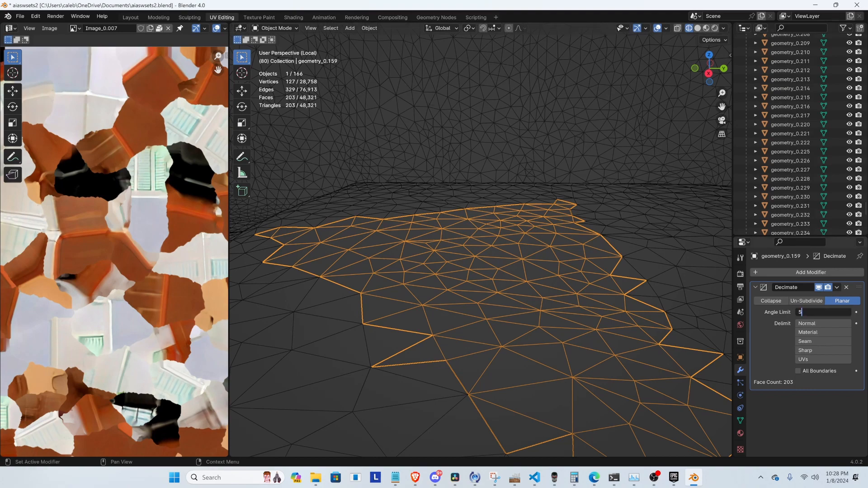
key("Return")
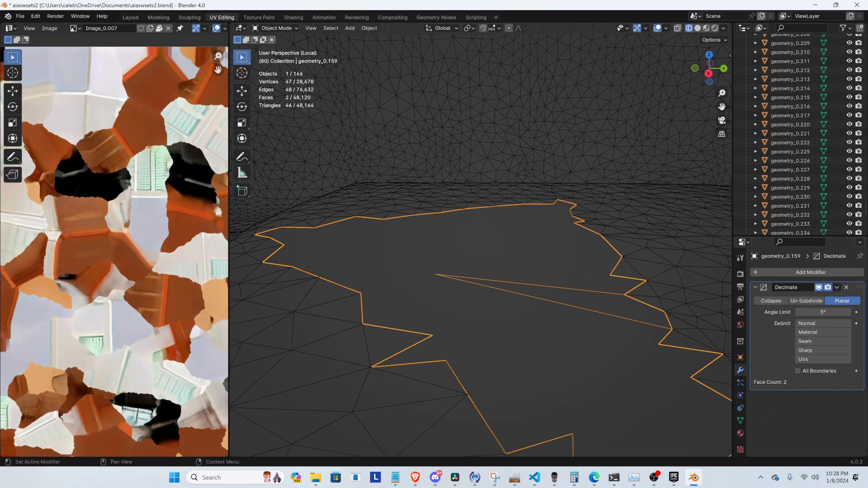
Isolate the decimated tabletop patch in local view
scroll(467, 268, "down", 3)
scroll(468, 268, "down", 8)
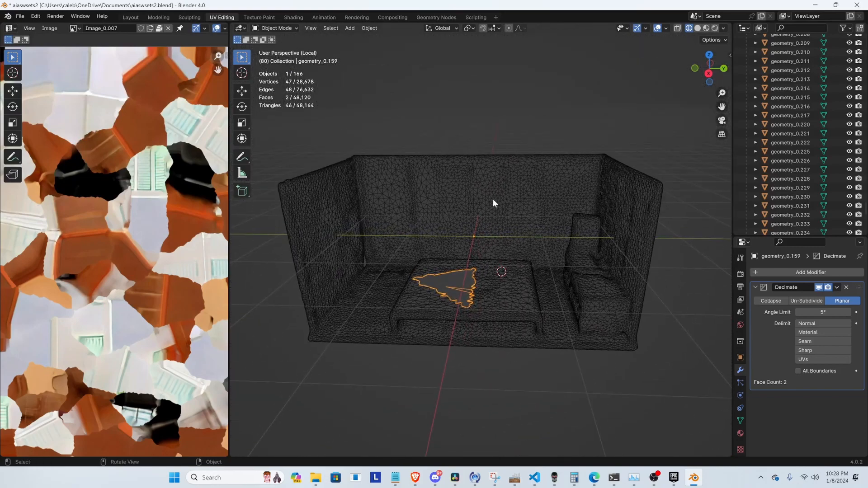
scroll(452, 91, "up", 2)
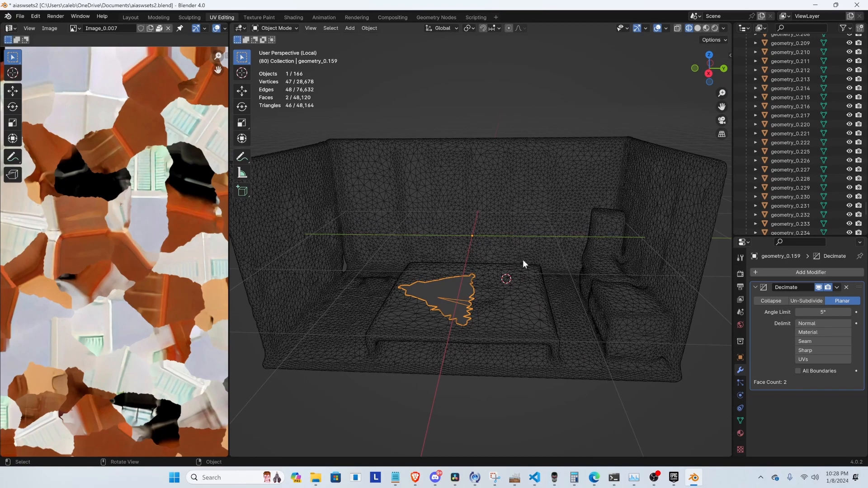
key("KP_Divide")
key("KP_Divide")
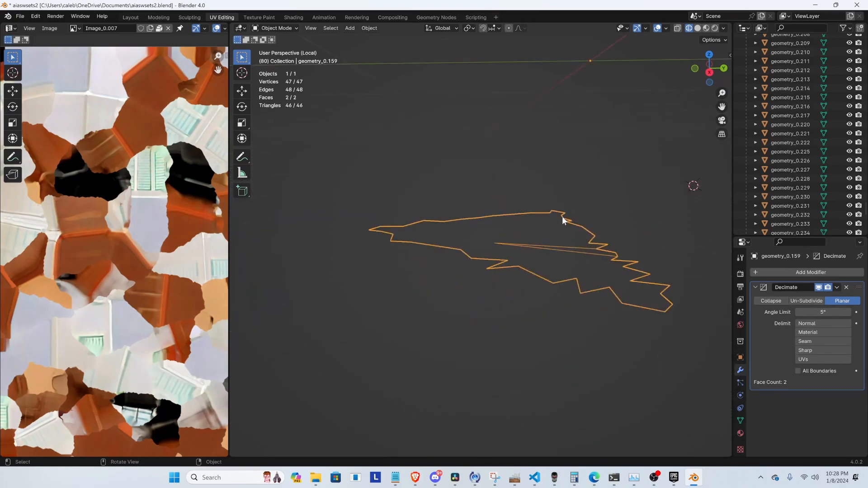
Select all pieces under world.013 from geometry_0 to geometry_0.260 and show them together in local view
scroll(801, 113, "up", 15)
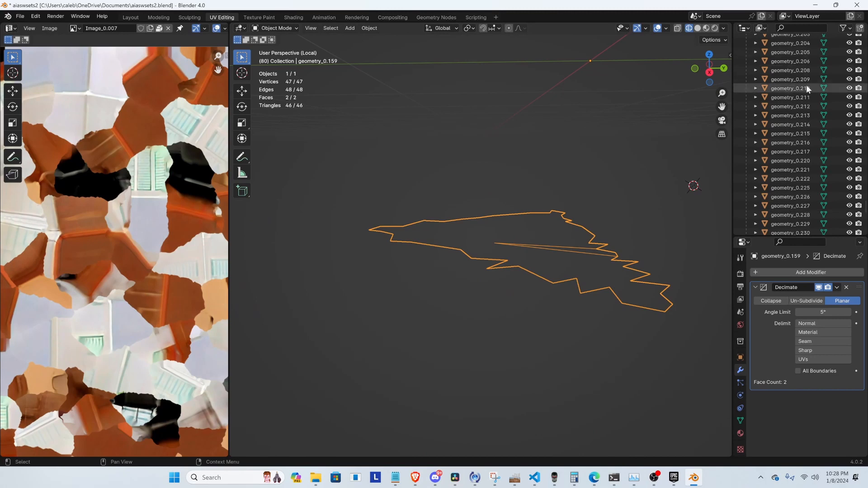
scroll(796, 146, "up", 20)
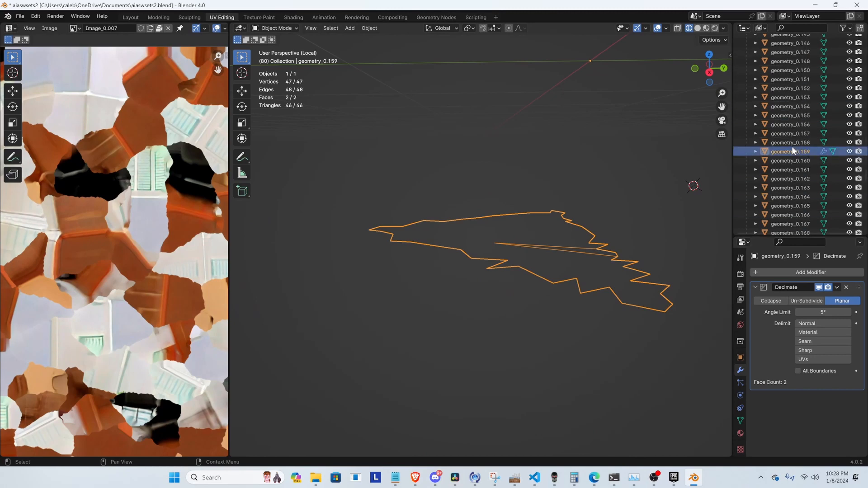
scroll(792, 156, "up", 2)
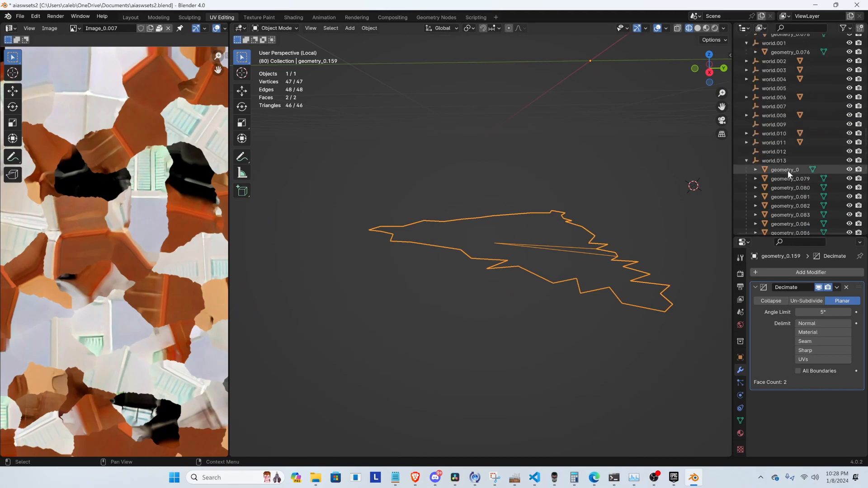
left_click(787, 171)
scroll(799, 180, "down", 15)
scroll(800, 199, "down", 20)
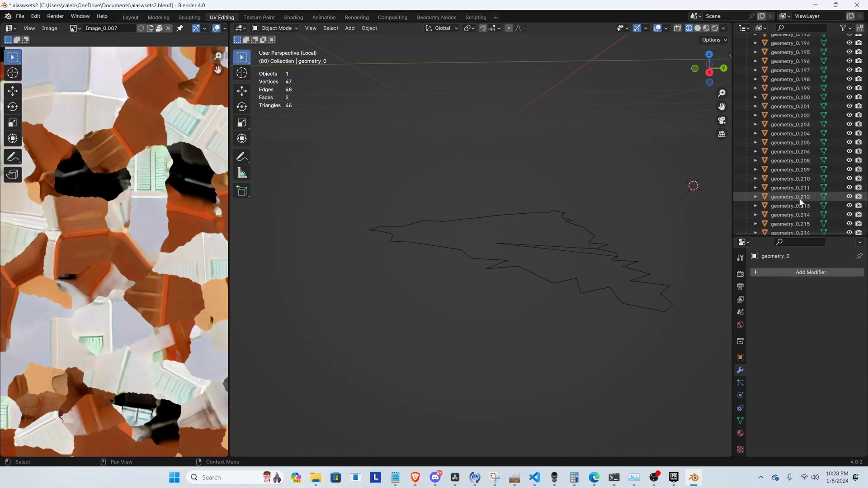
left_click(796, 226, "shift")
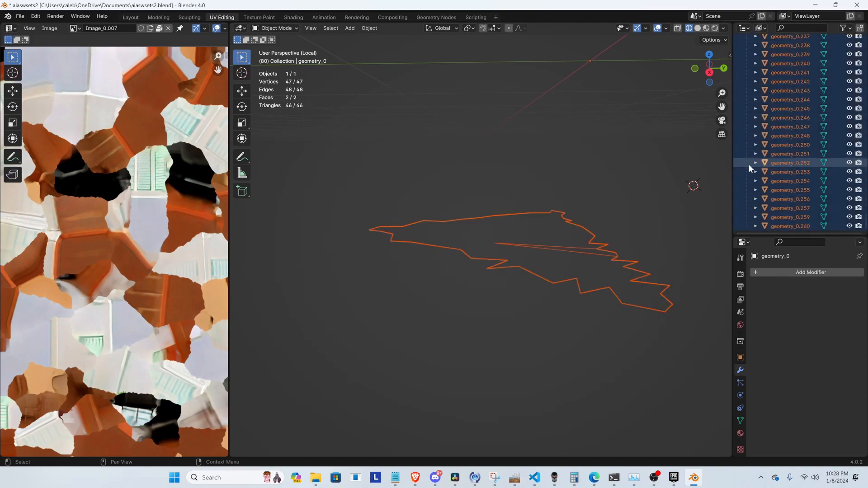
key("KP_Divide")
key("KP_Divide")
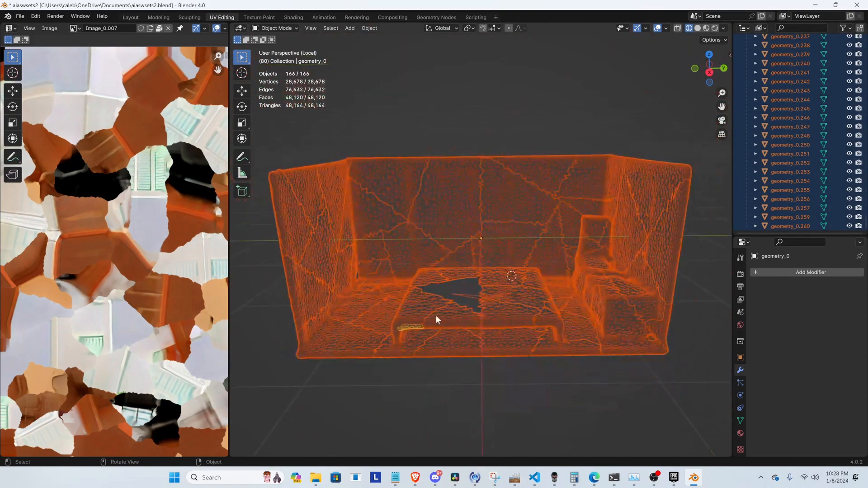
Copy the Decimate modifier from the tabletop patch to all room pieces, keeping the patch as the active object, and inspect the wireframe
left_click(457, 291)
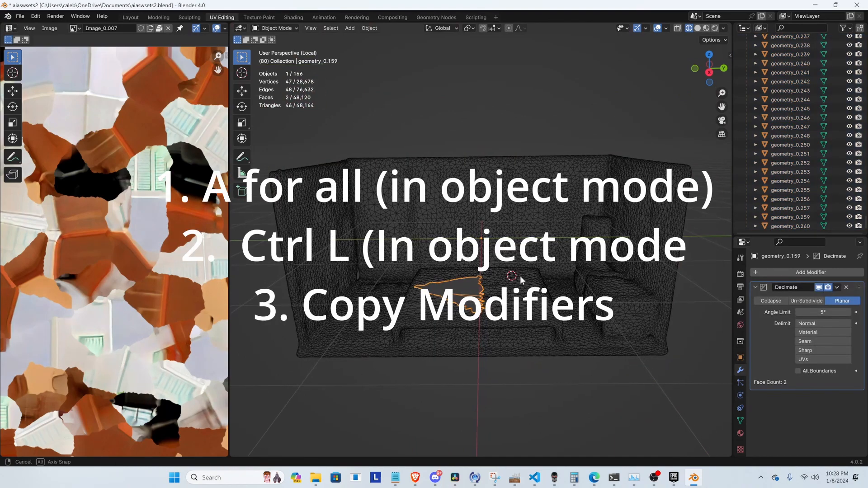
middle_click_drag(519, 278, 519, 281)
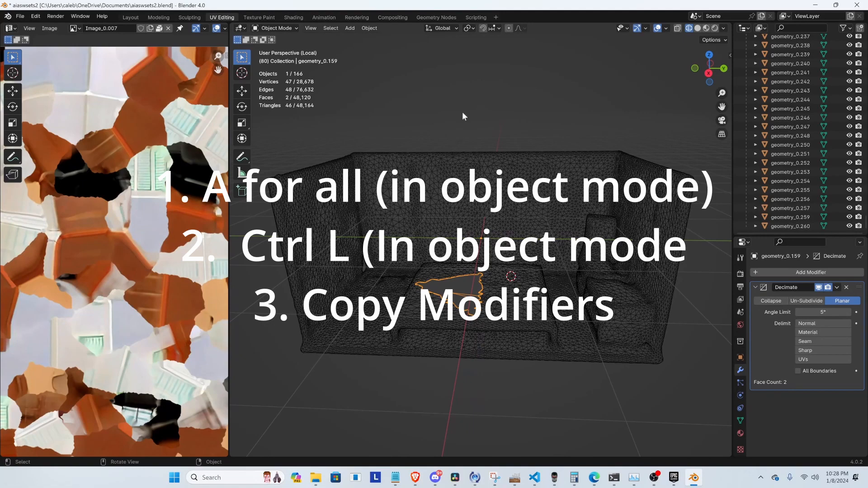
key("a")
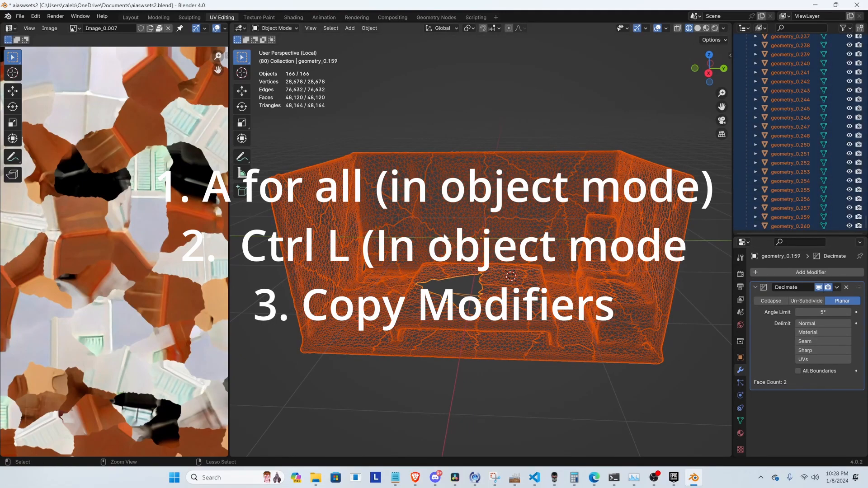
key("ctrl+l")
key("ctrl+l")
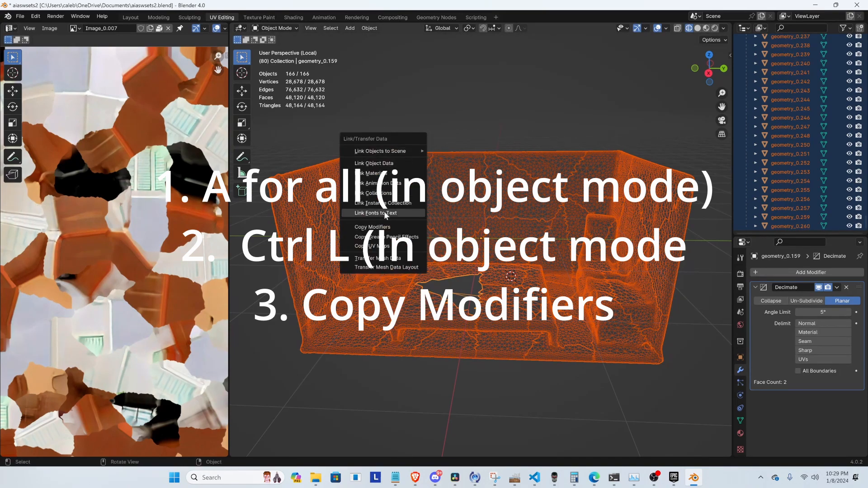
left_click(387, 227)
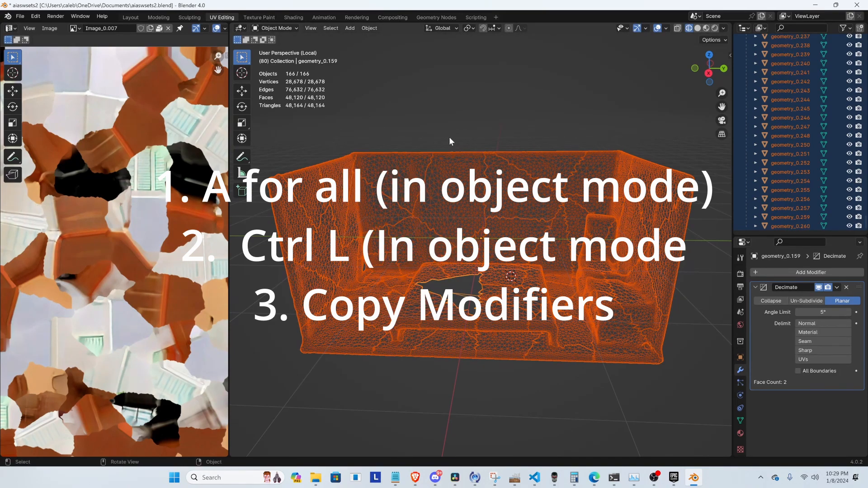
key("ctrl+l")
left_click(419, 138)
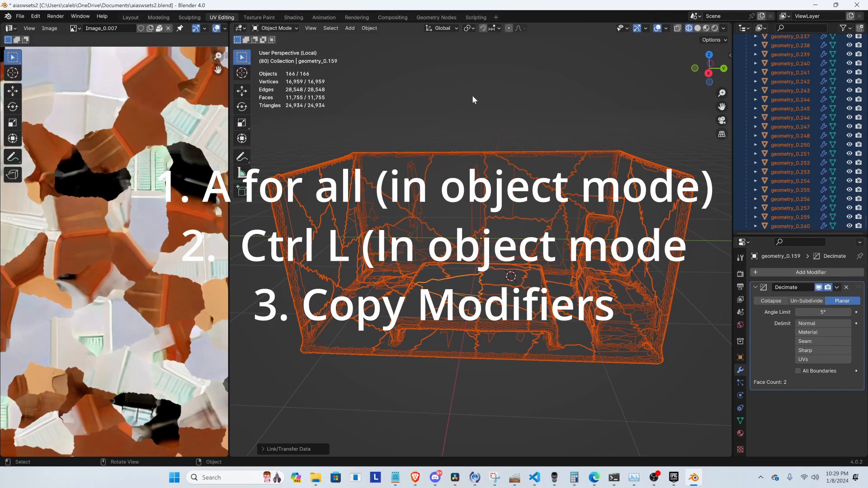
middle_click_drag(522, 175, 590, 269)
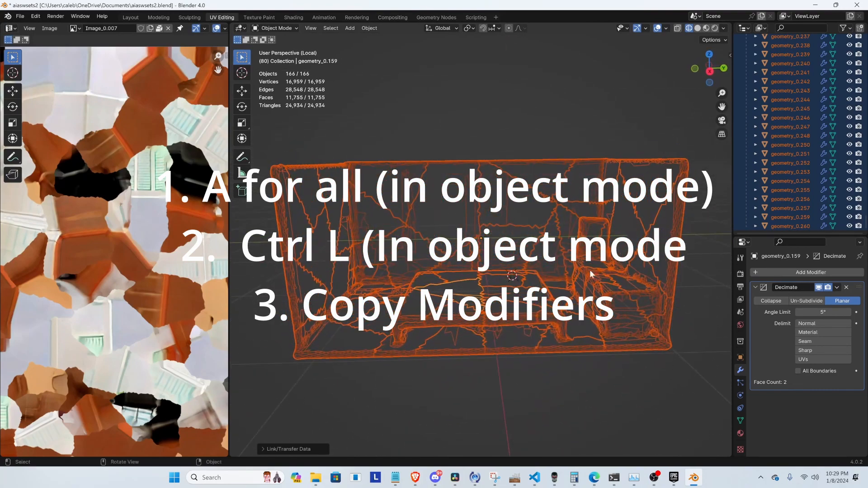
scroll(523, 279, "up", 3)
middle_click_drag(524, 280, 556, 248)
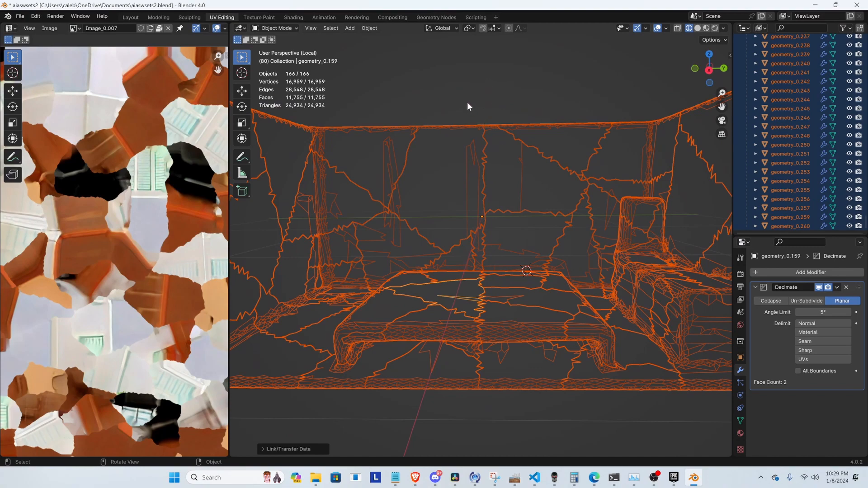
Show the room in Material Preview shading and deselect all of its pieces
key("z")
left_click(465, 156)
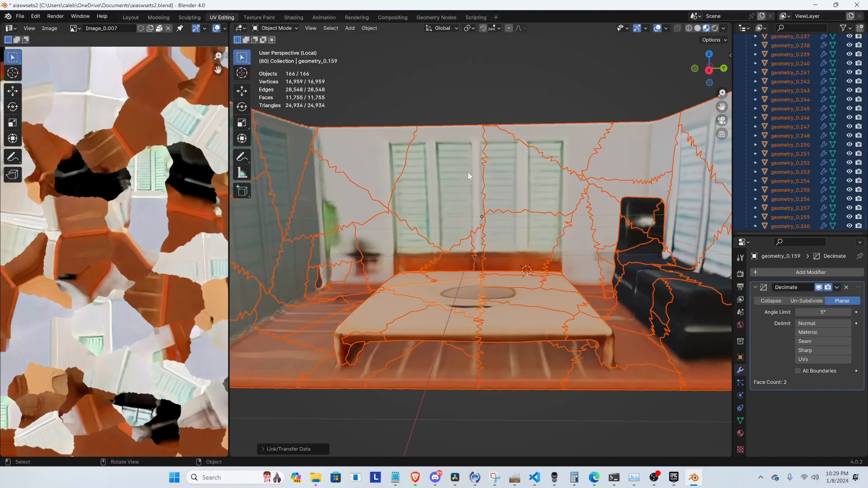
left_click(452, 88)
Examine the decimated pieces along the tabletop's front edge, corners and side for shape damage, selecting them one by one
middle_click_drag(574, 316, 533, 256)
scroll(549, 268, "up", 4)
left_click(552, 267)
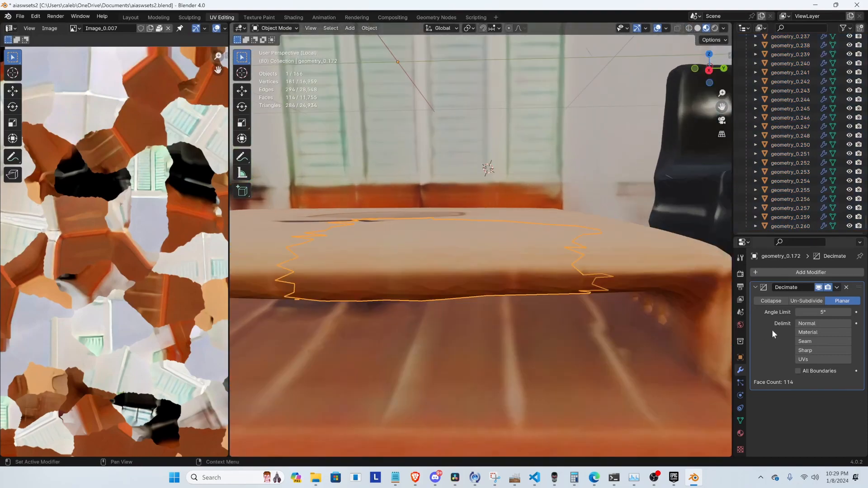
left_click(660, 301)
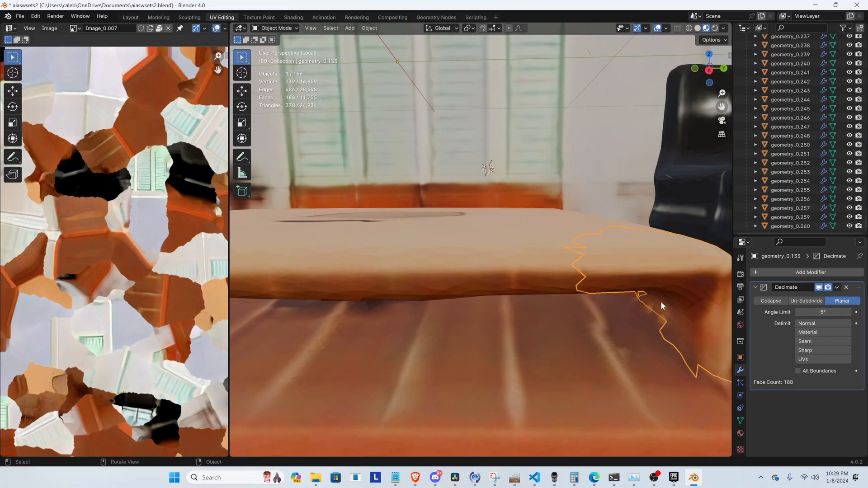
middle_click_drag(660, 302, 385, 281)
left_click(433, 262)
middle_click_drag(433, 262, 588, 269)
left_click(369, 335)
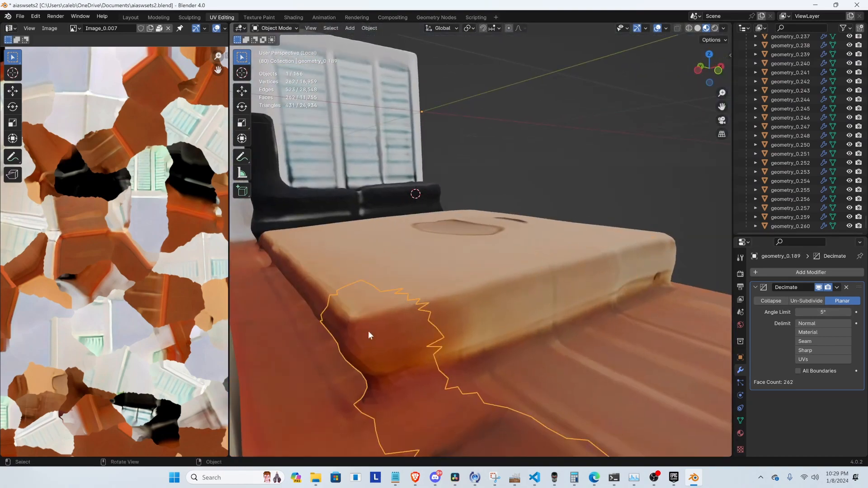
left_click_drag(295, 274, 312, 285)
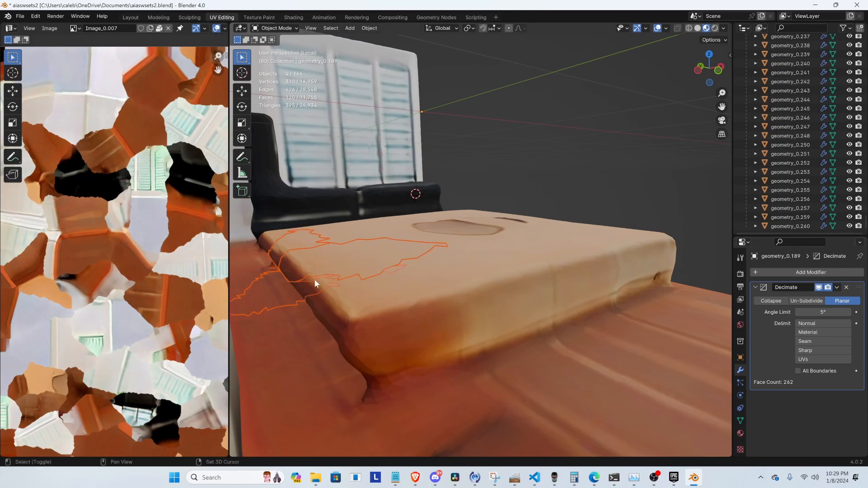
left_click(317, 276, "shift")
left_click(347, 315)
Try a Decimate angle limit of 19° on tabletop edge piece geometry_0.136, and settle on 9.9°
left_click(292, 267)
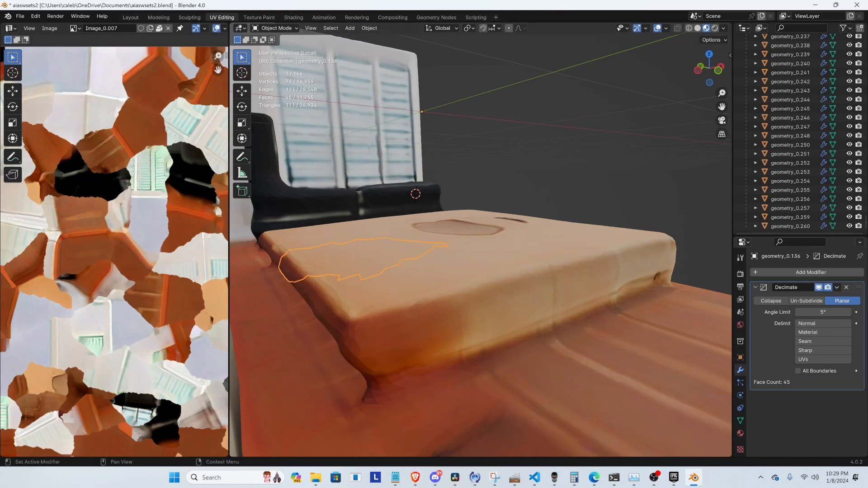
left_click_drag(815, 312, 833, 312)
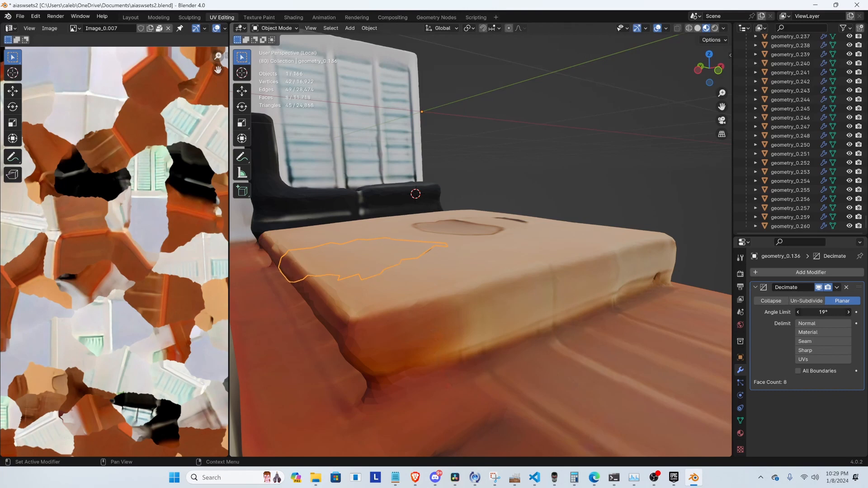
middle_click_drag(407, 277, 610, 235)
mouse_move(830, 310)
left_mouse_down()
mouse_move(816, 312)
mouse_move(826, 311)
left_mouse_up()
scroll(444, 132, "down", 6)
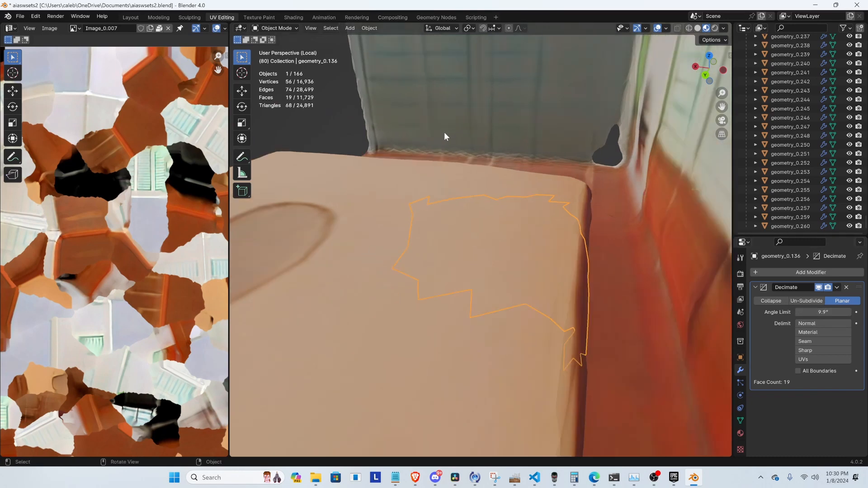
middle_click_drag(466, 226, 488, 274)
Set the Decimate angle limit of the neighbouring tabletop edge piece geometry_0.125 to 20°
left_click(519, 301)
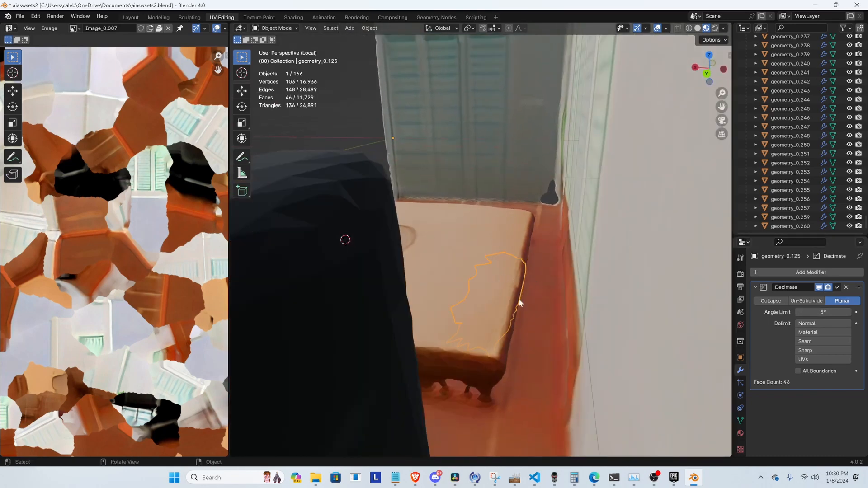
middle_click_drag(519, 301, 546, 296)
scroll(565, 306, "up", 1)
scroll(567, 303, "down", 2)
scroll(520, 302, "up", 3)
left_click_drag(823, 312, 851, 312)
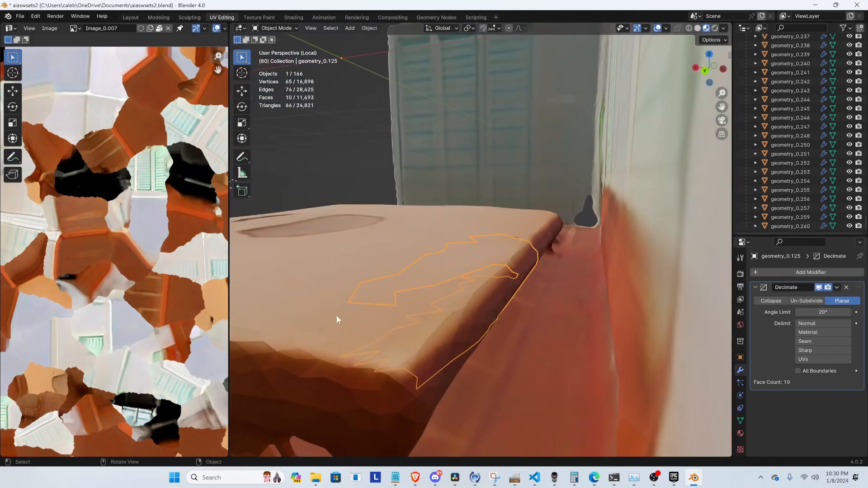
Examine the decimated pieces at the table's front edge and legs, and the whole room with nothing selected
scroll(362, 312, "up", 1)
scroll(416, 299, "down", 6)
middle_click_drag(392, 276, 587, 279)
left_click(605, 245)
left_click(680, 247)
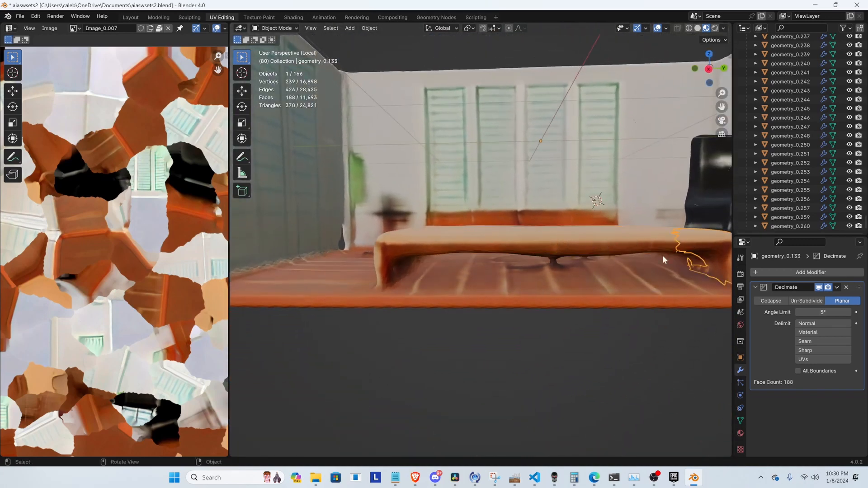
left_click(397, 249)
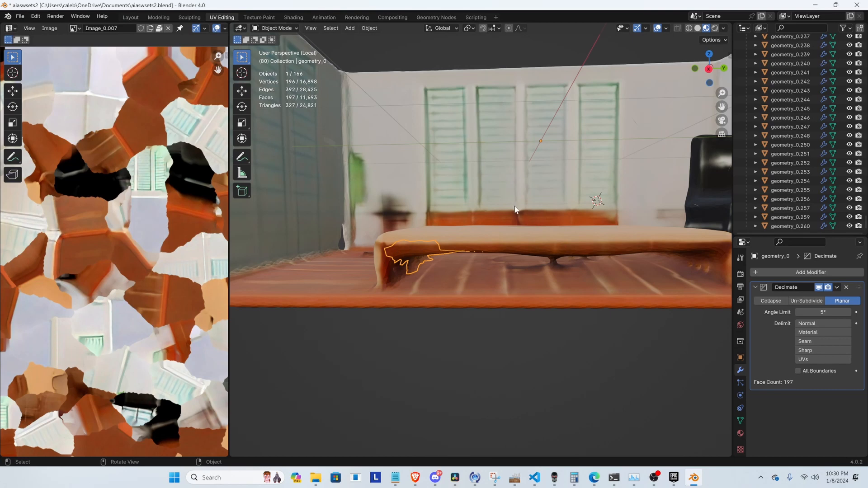
middle_click_drag(569, 209, 513, 210, "shift")
scroll(514, 210, "down", 1)
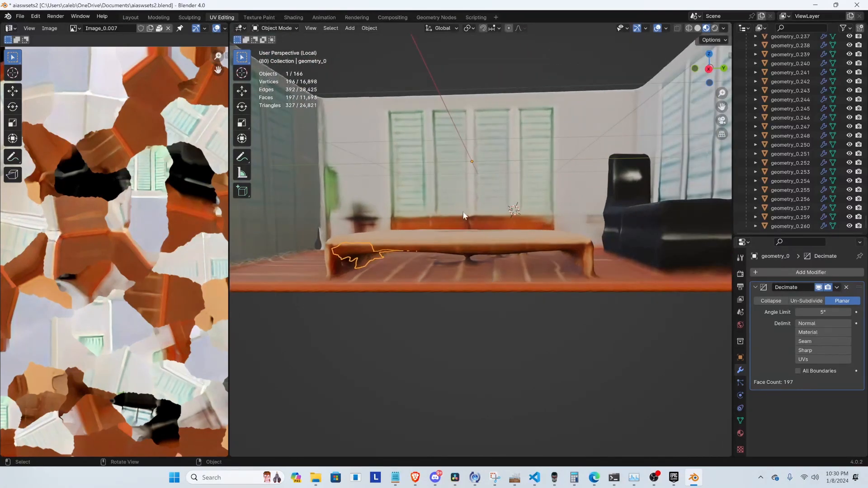
left_click(487, 75)
scroll(512, 255, "down", 3)
middle_click_drag(480, 204, 496, 238)
scroll(457, 180, "up", 2)
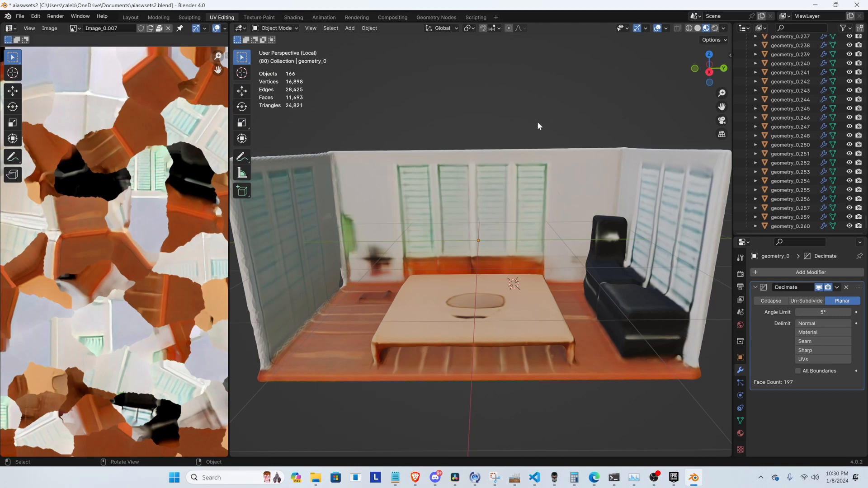
Select all room pieces, and highlight the entire modifier-applying script in the Scripting workspace
key("a")
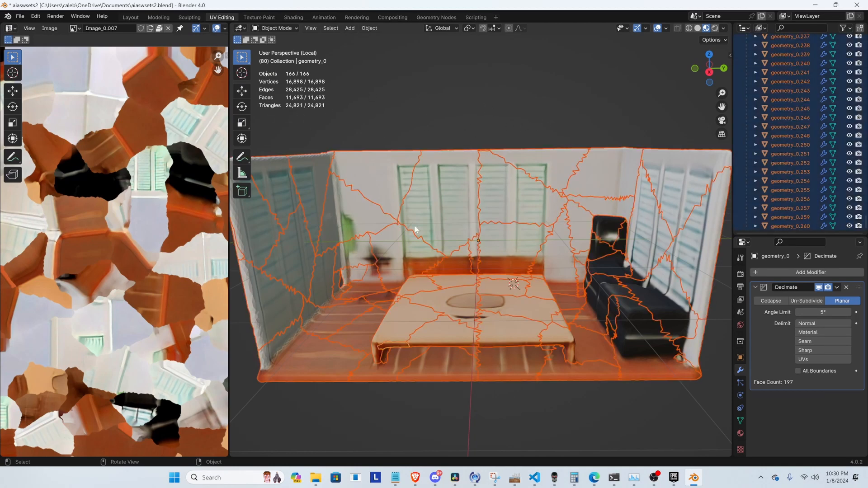
left_click(474, 17)
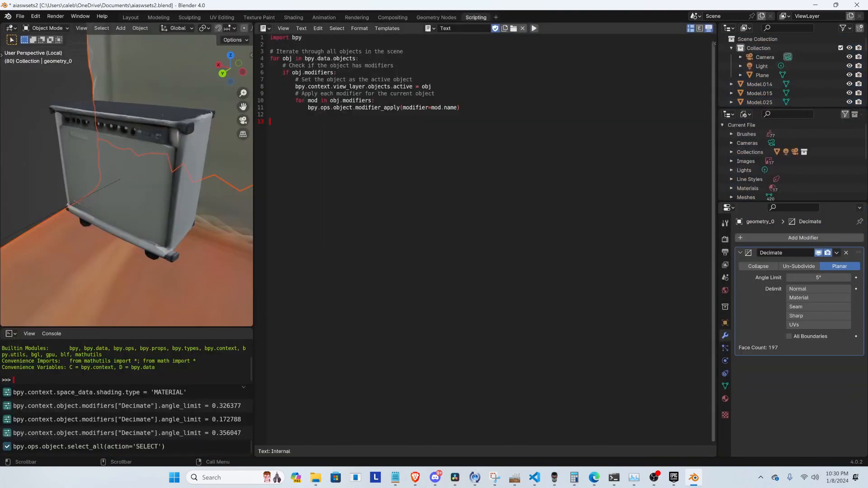
key("shift+Up")
key("shift+Up")
key("shift+Up")
key("shift+Up")
key("shift+Up")
key("shift+Up")
key("shift+Up")
key("shift+Up")
key("shift+Up")
key("shift+Up")
key("shift+Up")
key("shift+Up")
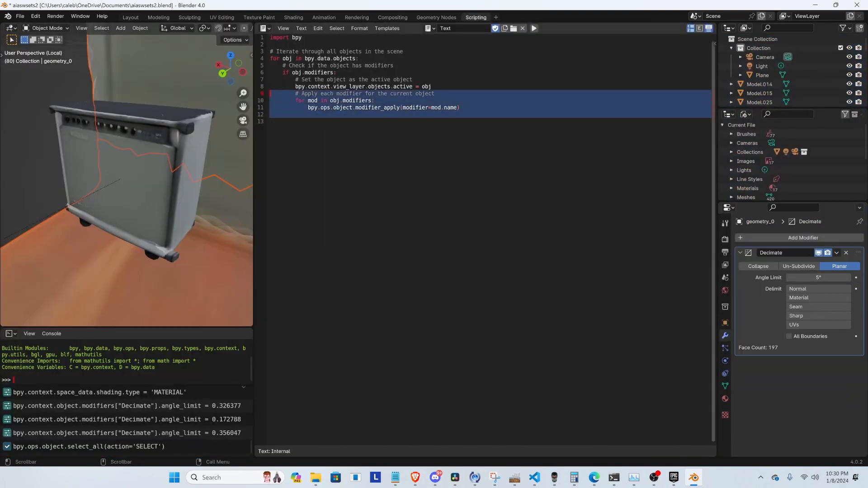
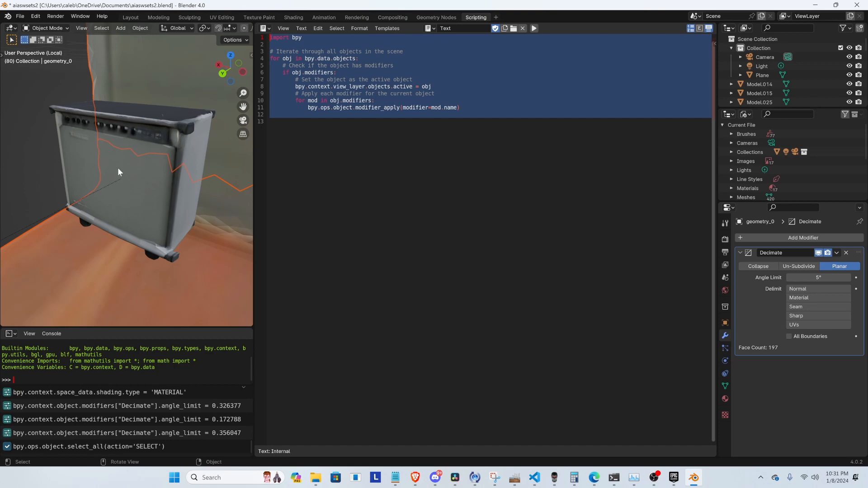
Isolate the selected room pieces in local view and run the script that applies every object's modifiers
key("slash")
key("slash")
middle_click_drag(129, 153, 117, 186)
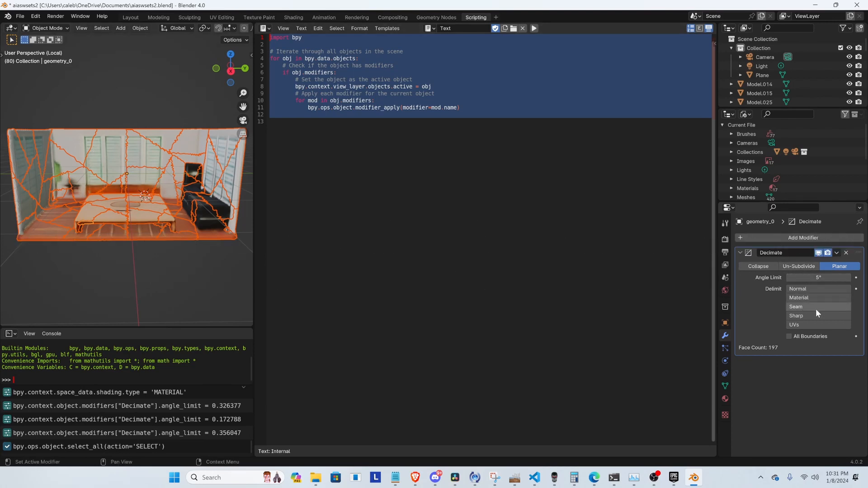
double_click(535, 28)
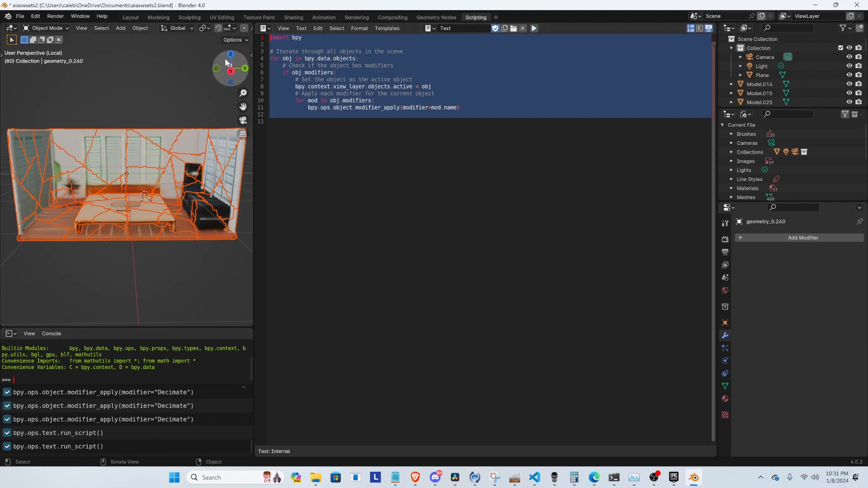
Return to the UV Editing workspace, check the room's mesh in Edit Mode, and deselect everything in Object Mode
left_click(214, 19)
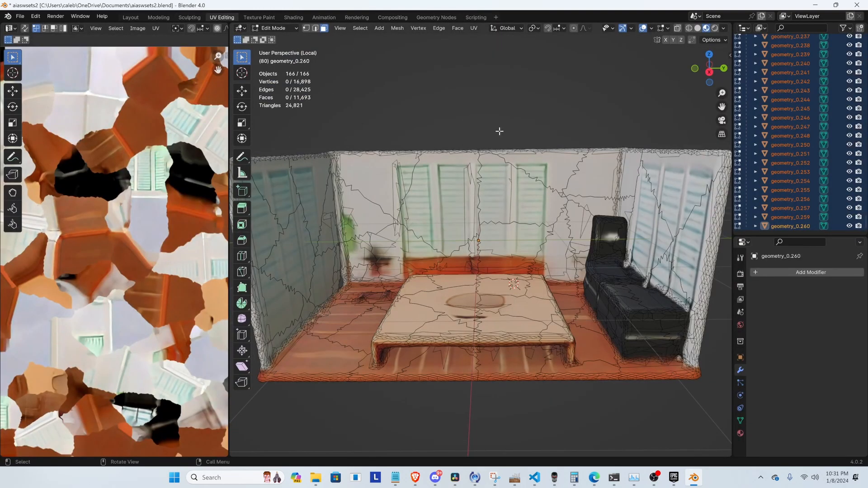
key("a")
key("Tab")
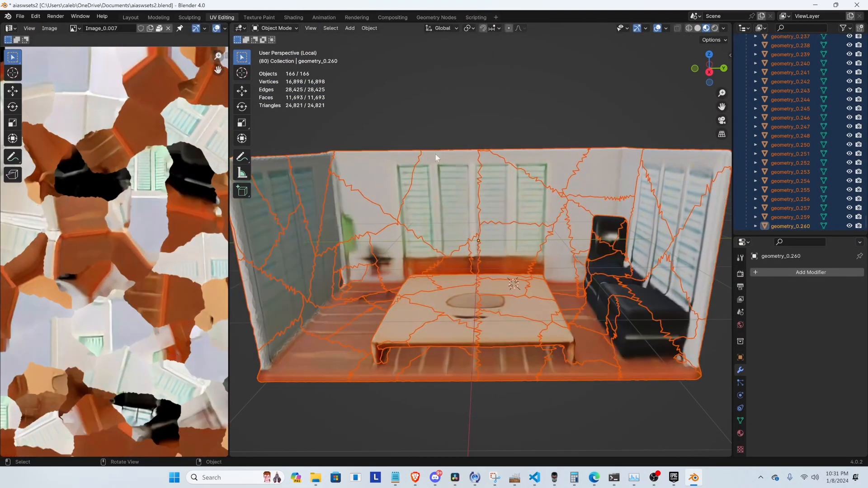
right_click(445, 203)
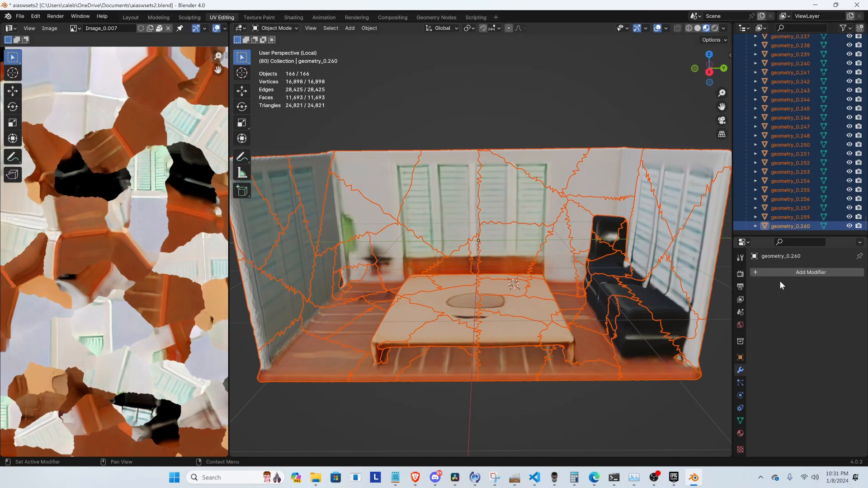
left_click(477, 96)
middle_click_drag(521, 222, 507, 141)
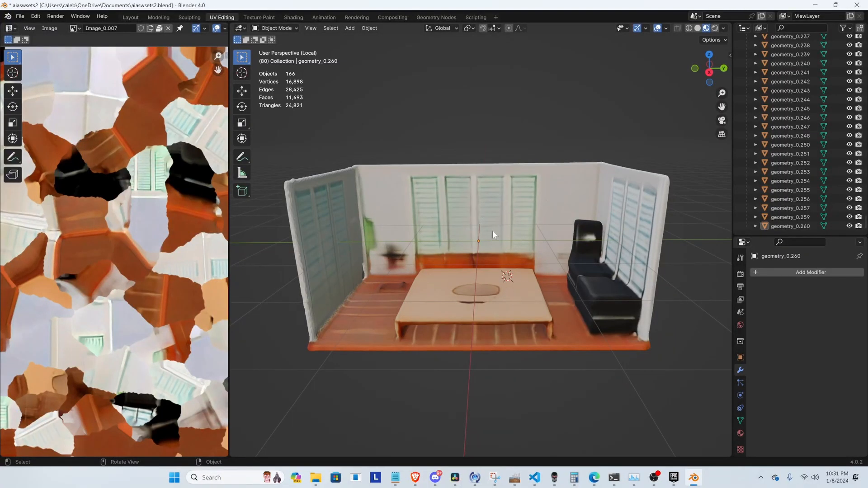
Delete piece geometry_0.188 from the lower middle of the back wall's outer side
left_click(452, 211)
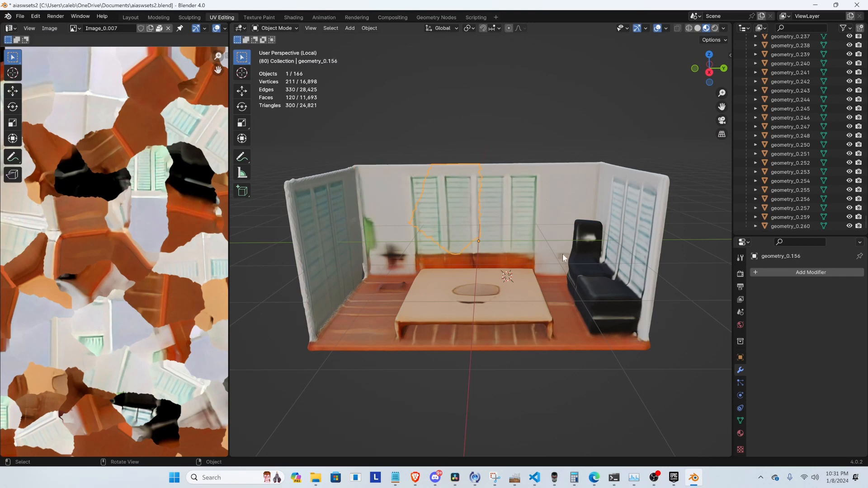
middle_click_drag(651, 275, 452, 265)
left_click(458, 283)
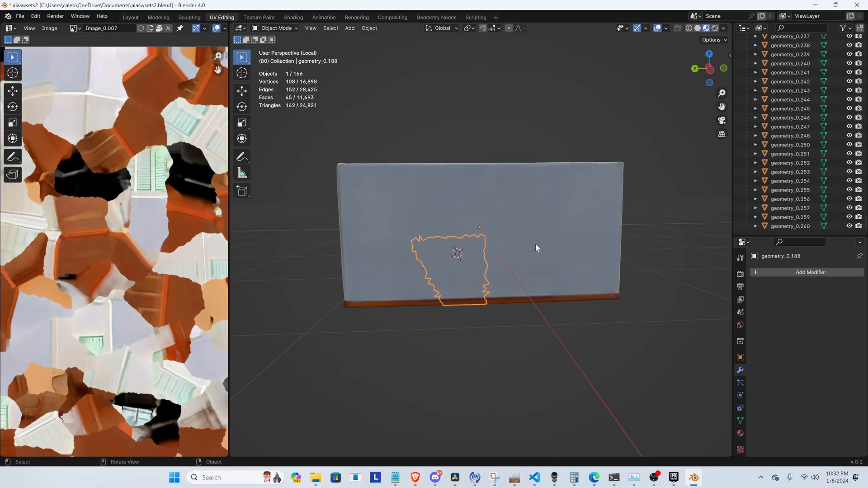
middle_click_drag(536, 248, 468, 262)
scroll(413, 244, "up", 6)
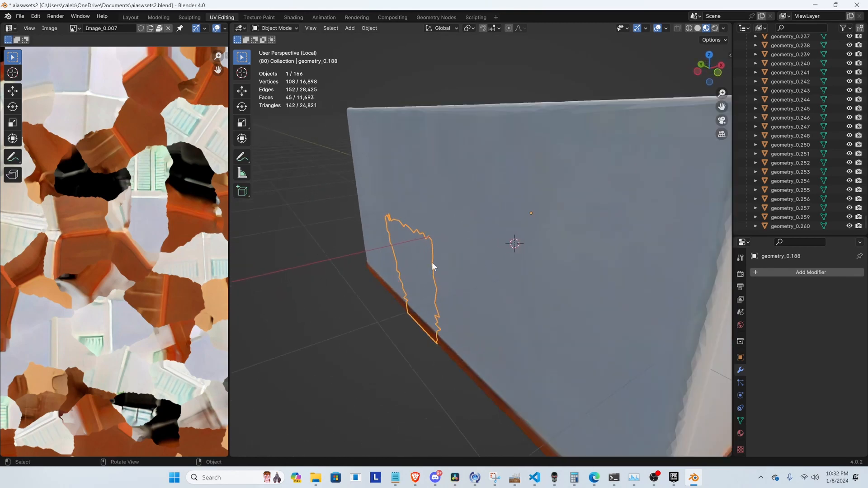
key("Delete")
Examine the opening in the back wall from several angles and distances
middle_click_drag(439, 294, 486, 254)
middle_click_drag(444, 292, 367, 164)
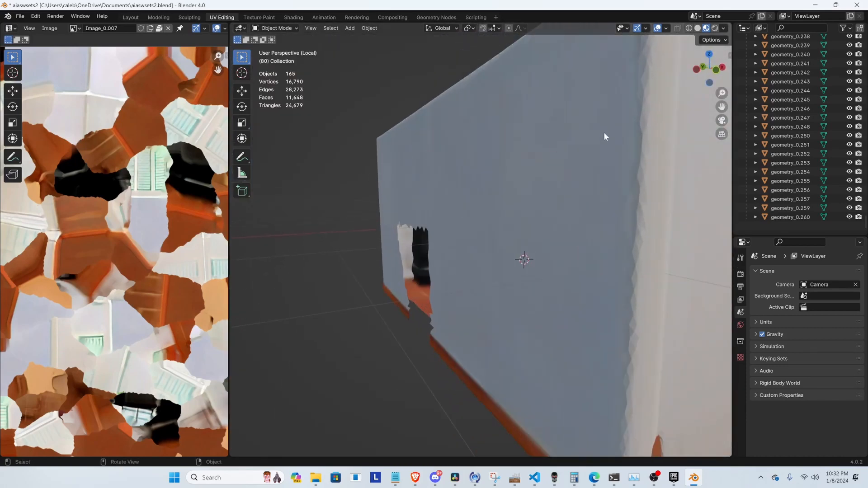
middle_click_drag(622, 132, 482, 275)
scroll(462, 273, "down", 4)
scroll(410, 275, "up", 2)
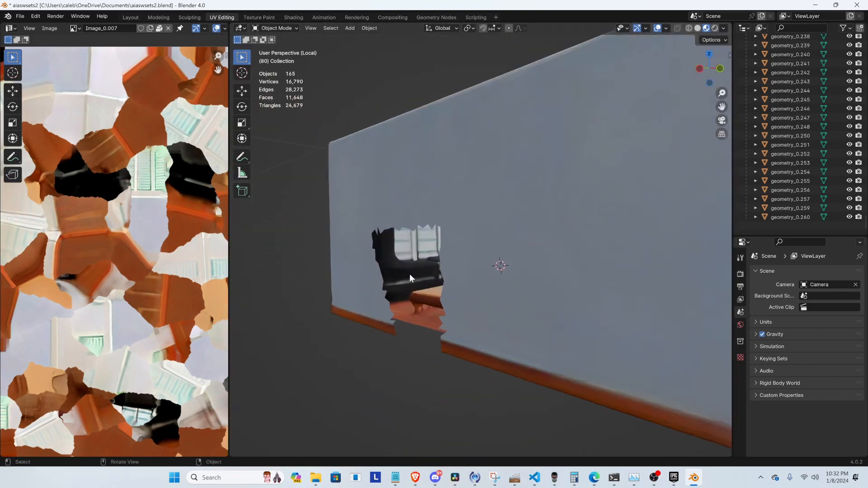
scroll(410, 277, "up", 2)
middle_click_drag(327, 313, 326, 244)
scroll(519, 236, "down", 5)
middle_click_drag(610, 255, 568, 247)
Delete the lower back-wall piece below geometry_0.156, and piece geometry_0.127 near the wall's end
left_click(530, 257)
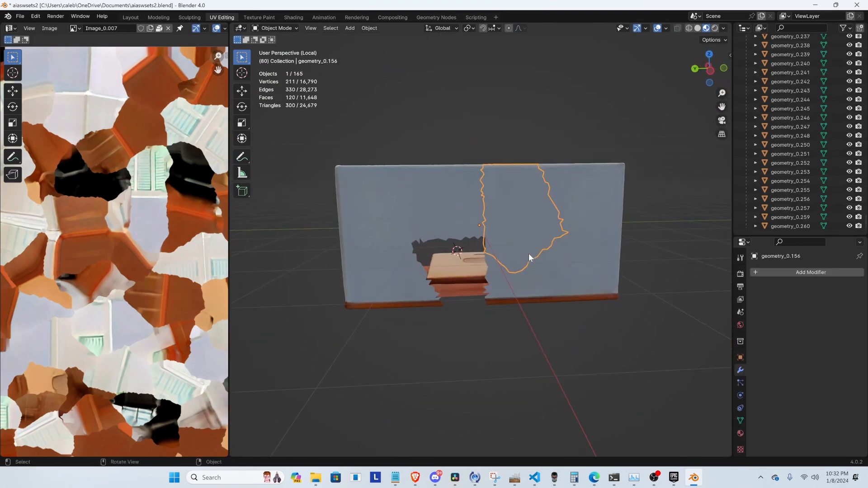
left_click(529, 278)
key("Delete")
left_click(594, 269)
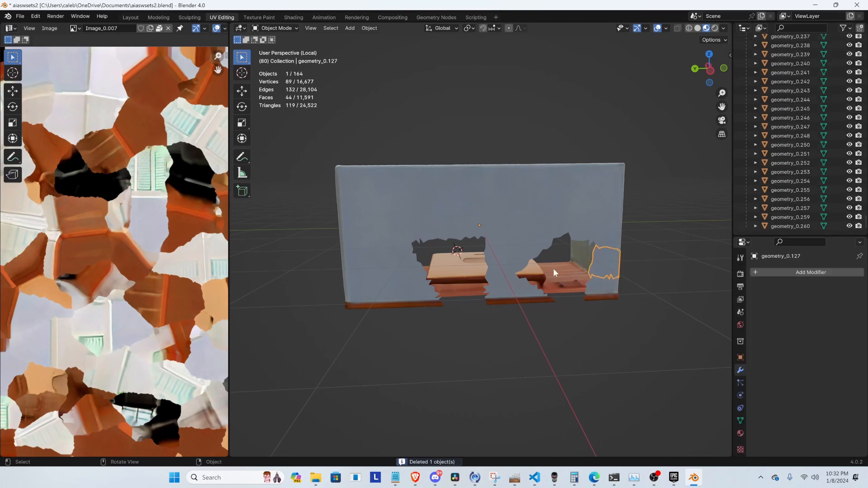
key("Delete")
Try deleting the tall window-wall piece geometry_0.156, and undo the deletion
left_click(515, 248)
key("Delete")
left_click(499, 281)
key("Delete")
middle_click_drag(501, 273, 608, 208)
key("ctrl+z")
key("ctrl+z")
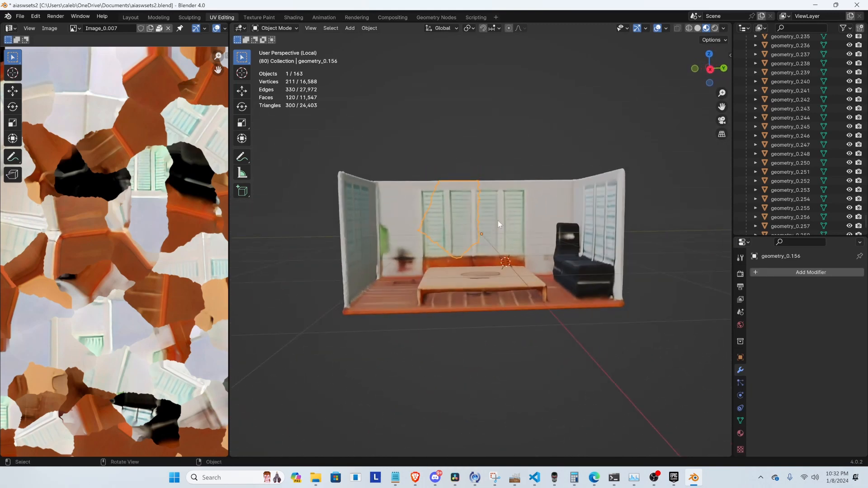
Delete piece geometry_0.128 near one end of the back wall and piece geometry_0.177 at the opposite end
middle_click_drag(541, 221, 357, 224)
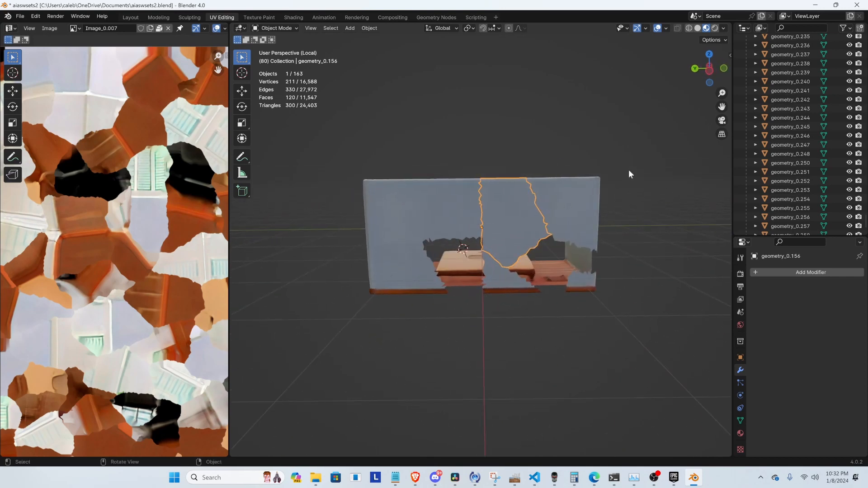
left_click(629, 190)
left_click(572, 233)
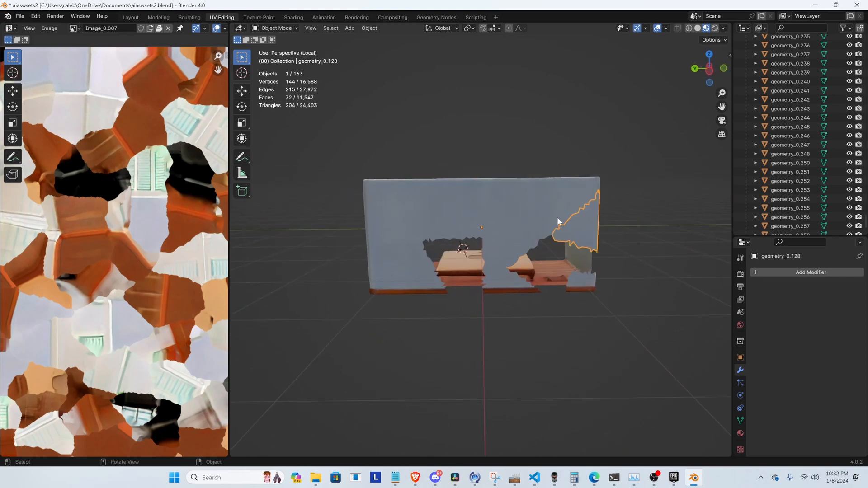
key("Delete")
middle_click_drag(603, 246, 652, 240)
left_click(387, 229)
left_click(399, 233)
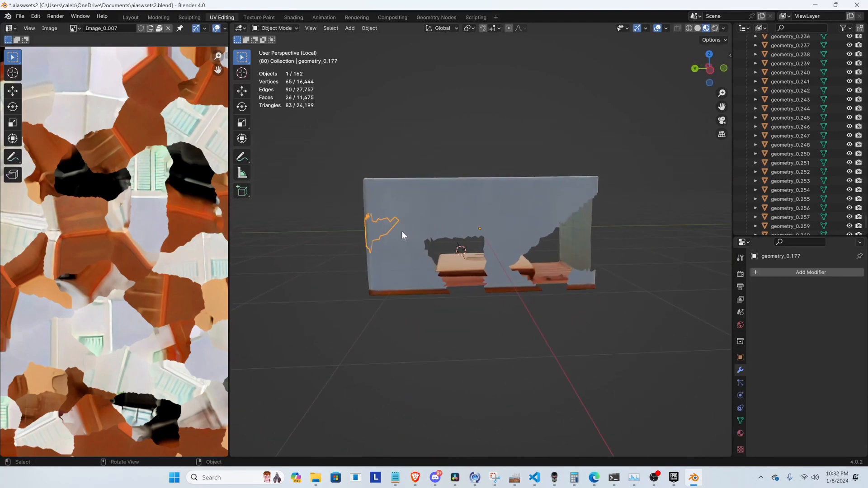
key("Delete")
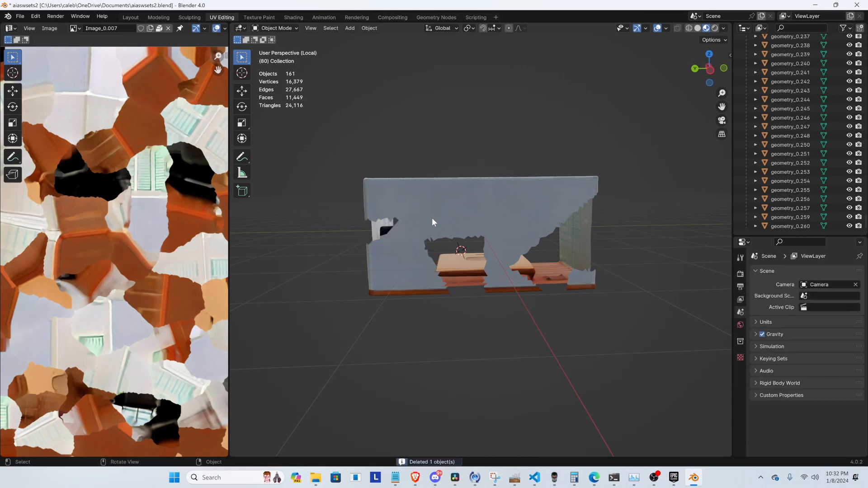
Delete three more lower outer pieces around the wall corner behind the black chair
middle_click_drag(432, 219, 376, 232)
left_click(392, 256)
key("Delete")
left_click(397, 296)
key("Delete")
left_click(377, 267)
key("Delete")
Try deleting the box-selected pieces beside the corner opening behind the black chair, and undo the deletion
left_click_drag(376, 231, 397, 252)
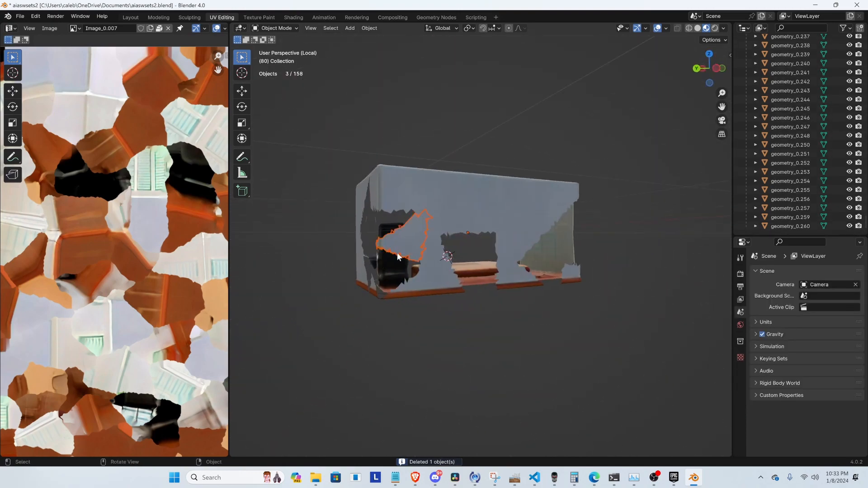
key("Delete")
key("ctrl+z")
Delete the remaining outer back-wall piece beside the opening behind the black chair
middle_click_drag(397, 252, 422, 262)
left_click(423, 261)
key("Delete")
Try deleting the box-selected pieces around the back wall's middle opening, and undo the deletion
left_click_drag(461, 254, 486, 278)
key("Delete")
middle_click_drag(486, 278, 519, 291)
key("ctrl+z")
left_click(454, 262)
middle_click_drag(521, 246, 541, 295)
left_click(531, 249)
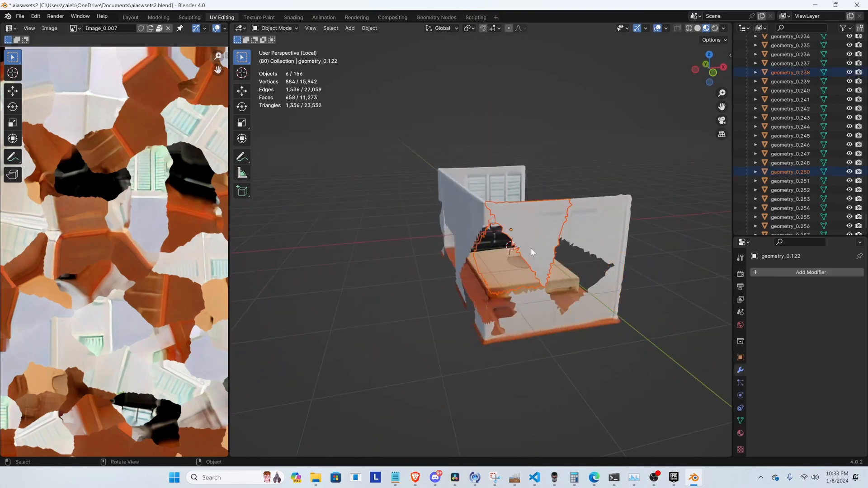
middle_click_drag(531, 249, 448, 126)
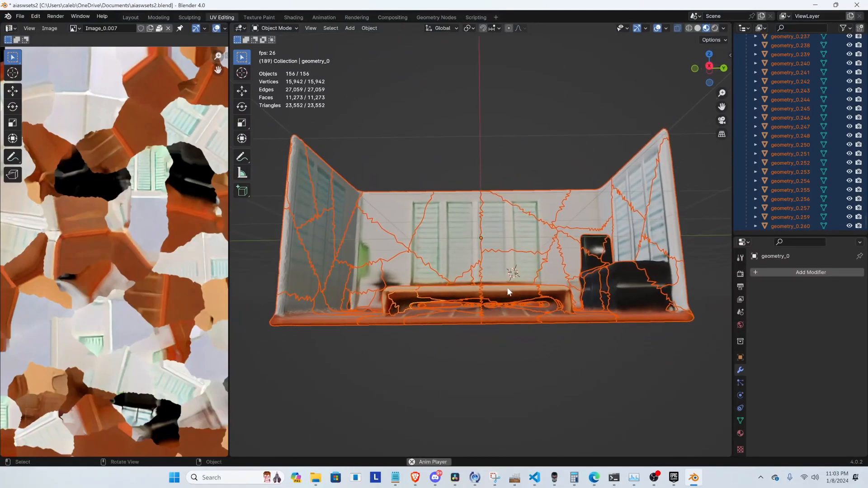
Examine the holes and piece boundaries beneath the low table from the open front of the room
scroll(495, 325, "up", 2)
middle_click_drag(495, 326, 489, 306, "shift")
scroll(511, 316, "up", 2)
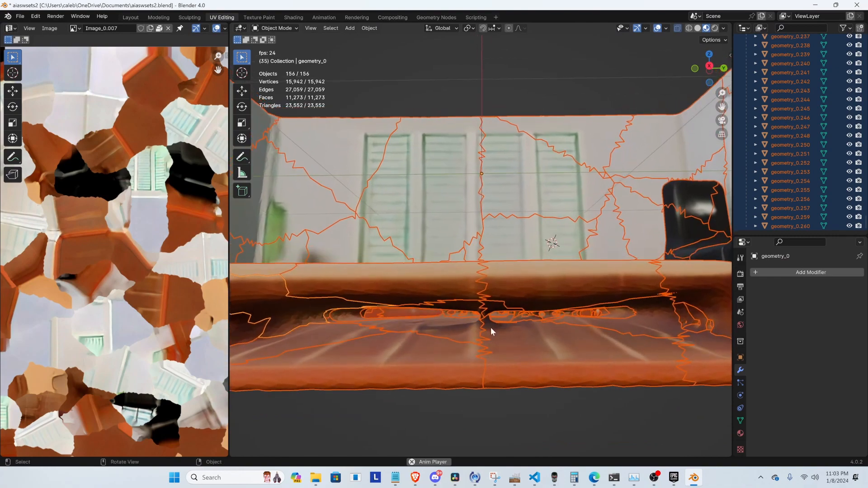
middle_click_drag(563, 324, 506, 288, "shift")
scroll(533, 306, "up", 3)
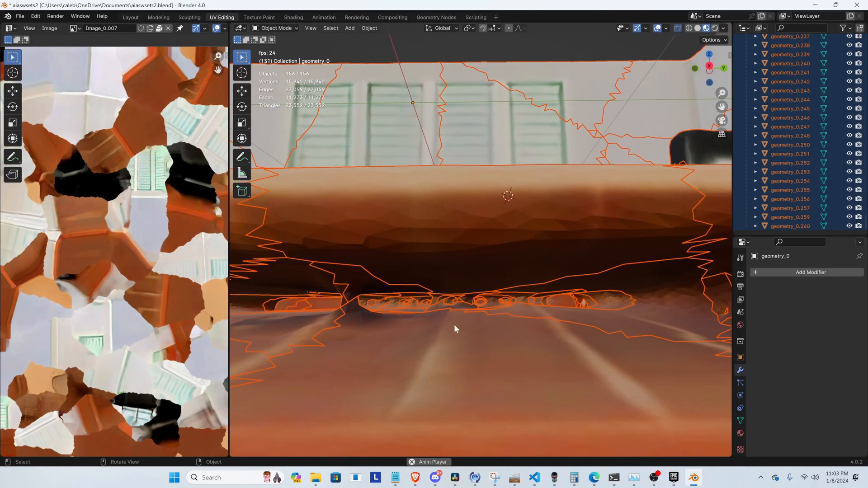
scroll(506, 267, "down", 4)
mouse_move(473, 243)
middle_mouse_down("shift")
mouse_move(537, 266)
mouse_move(483, 248)
middle_mouse_up("shift")
scroll(520, 296, "down", 3)
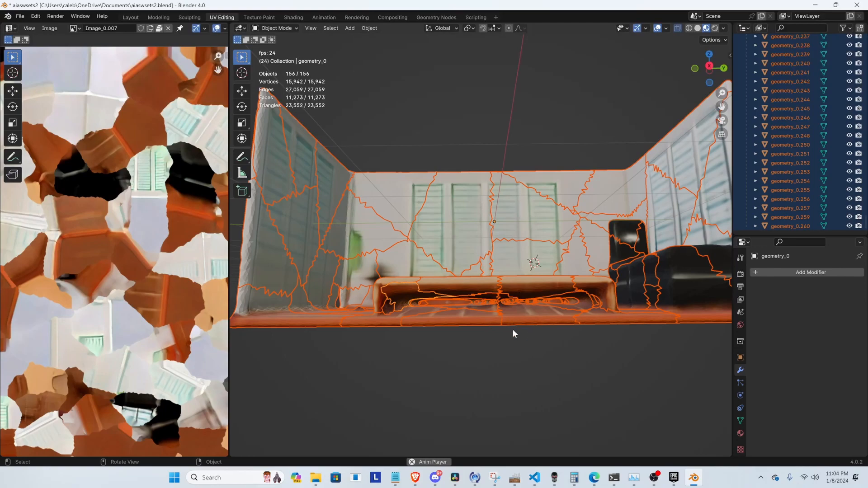
scroll(508, 333, "up", 4)
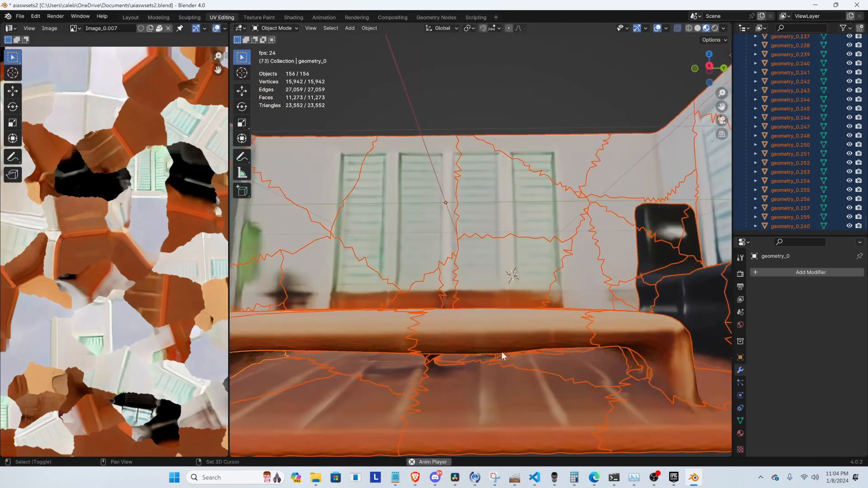
middle_click_drag(501, 351, 529, 322, "shift")
scroll(520, 325, "up", 2)
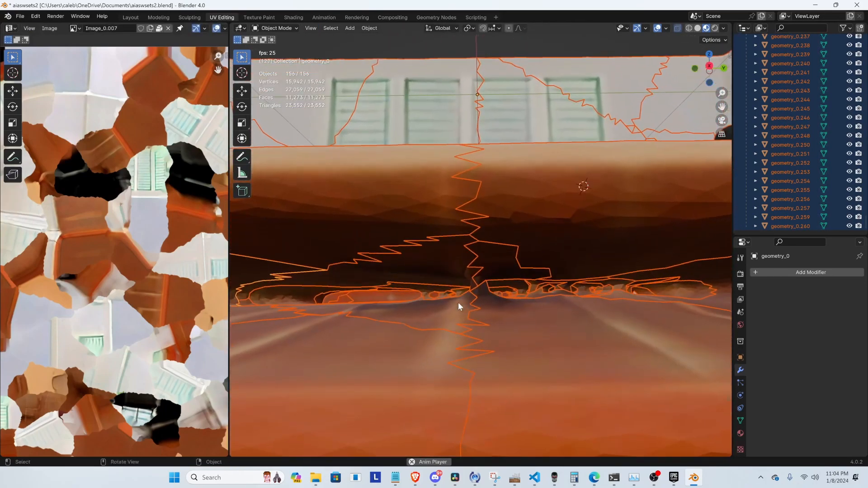
scroll(459, 303, "up", 2)
scroll(397, 330, "down", 1)
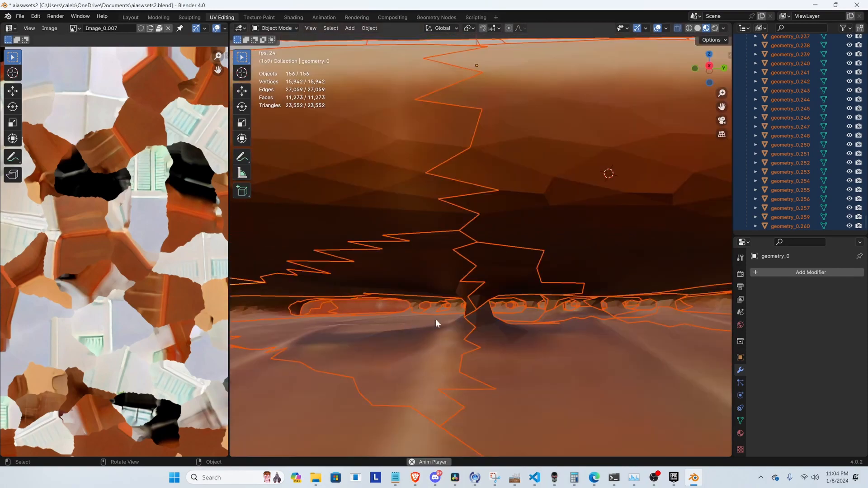
scroll(493, 304, "down", 3)
Inspect the individual pieces in and around the gap beneath the table in the right orthographic view
key("KP_3")
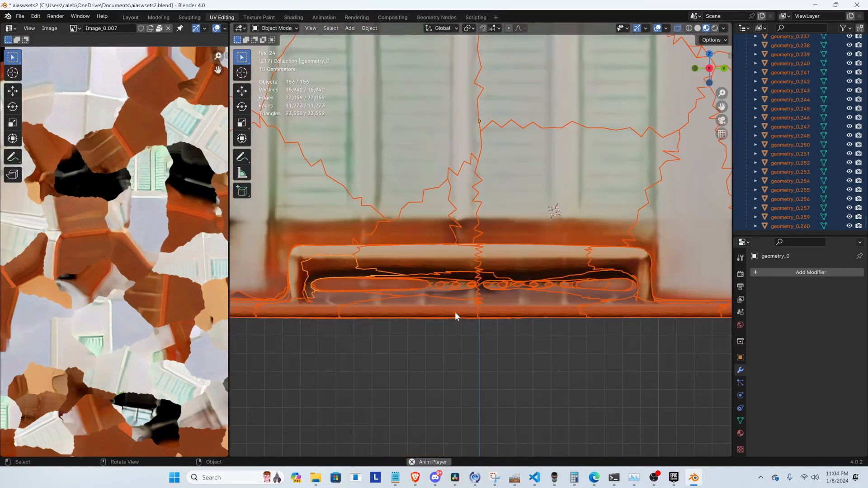
scroll(456, 318, "down", 3)
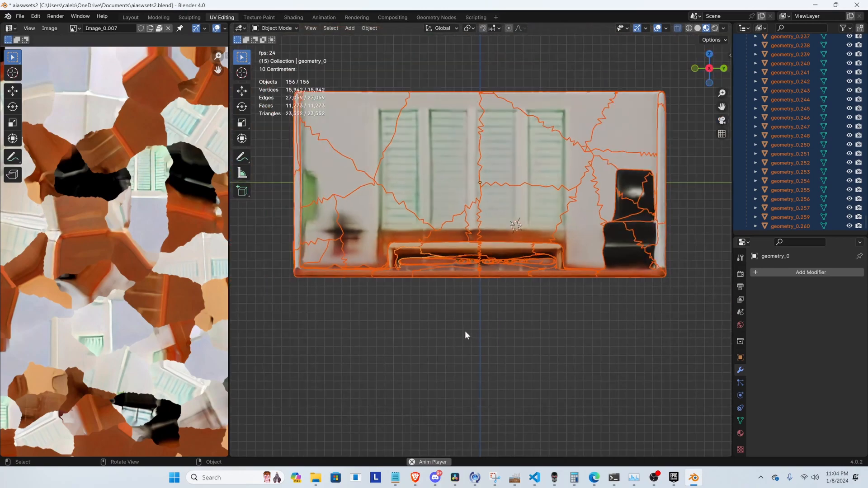
scroll(448, 280, "up", 4)
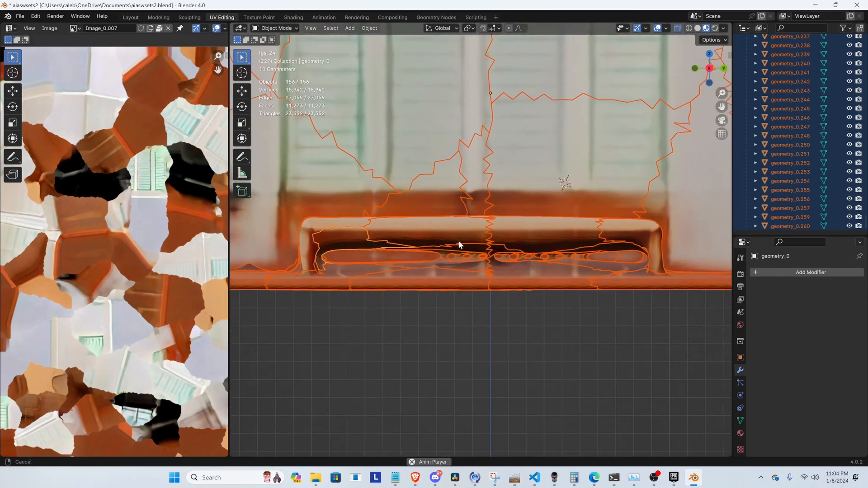
left_click(372, 235)
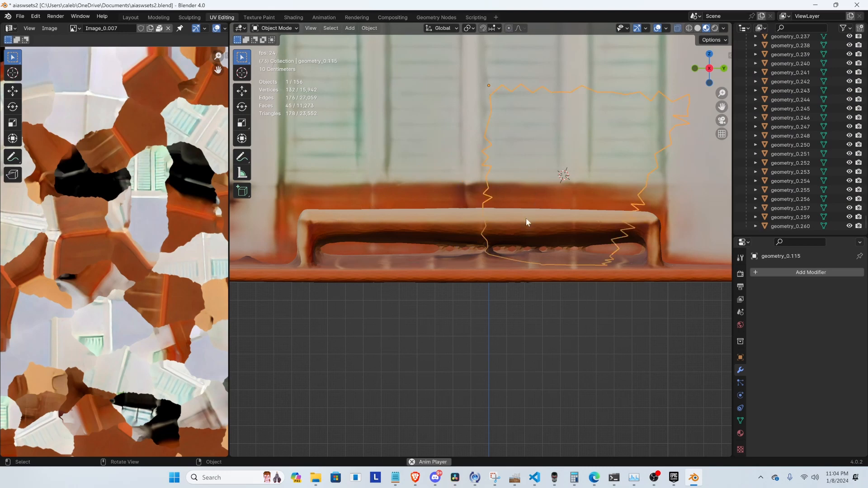
scroll(484, 268, "up", 3)
left_click(361, 236)
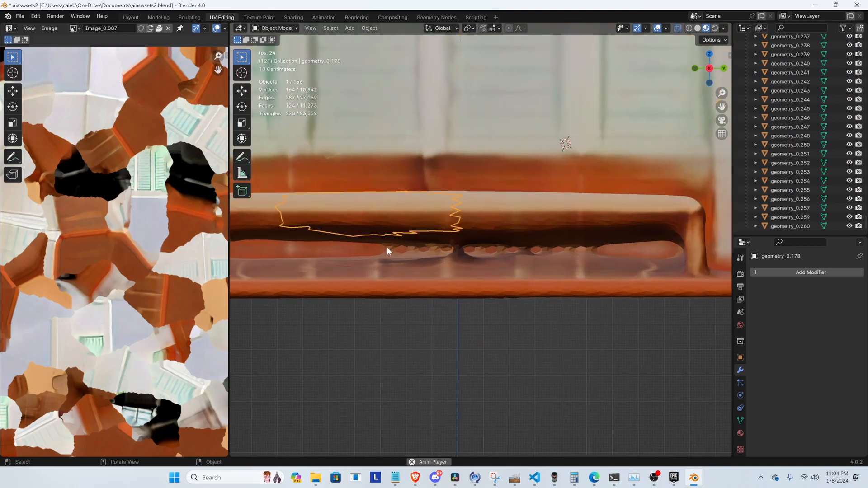
left_click(465, 251)
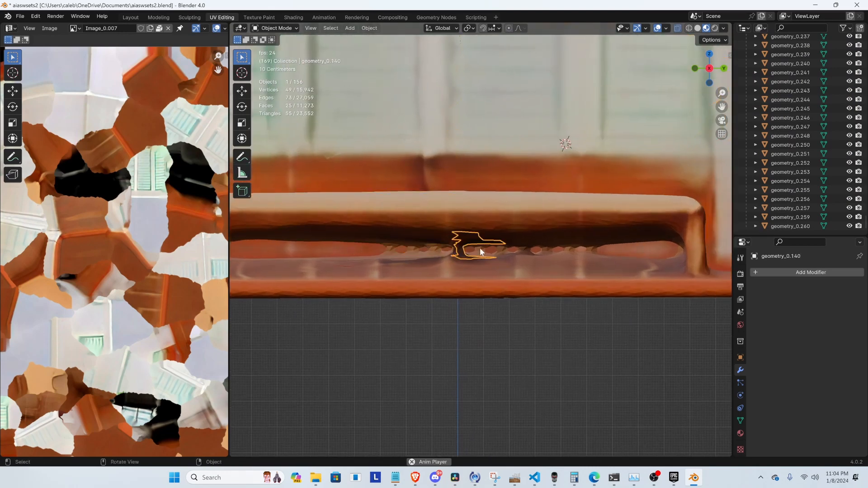
left_click(509, 247)
left_click(550, 249)
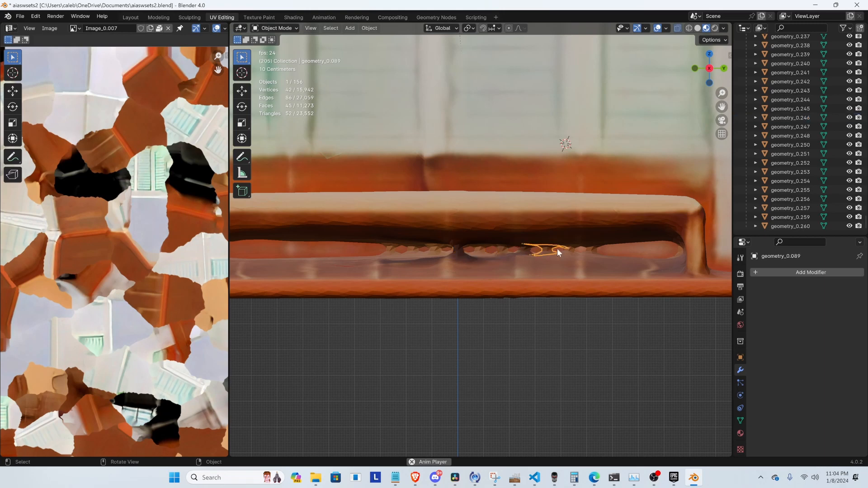
left_click(586, 250)
Hide piece geometry_0.203 and the other lower back-wall pieces showing through the gap beneath the table
left_click(312, 252)
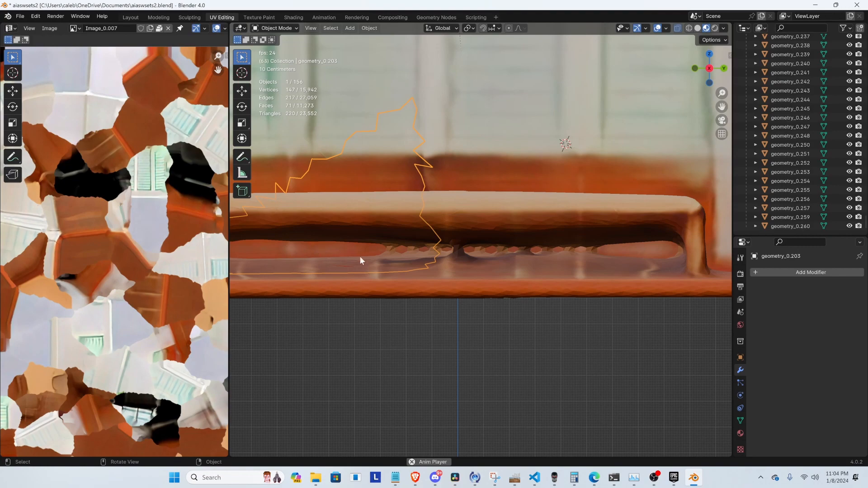
key("Delete")
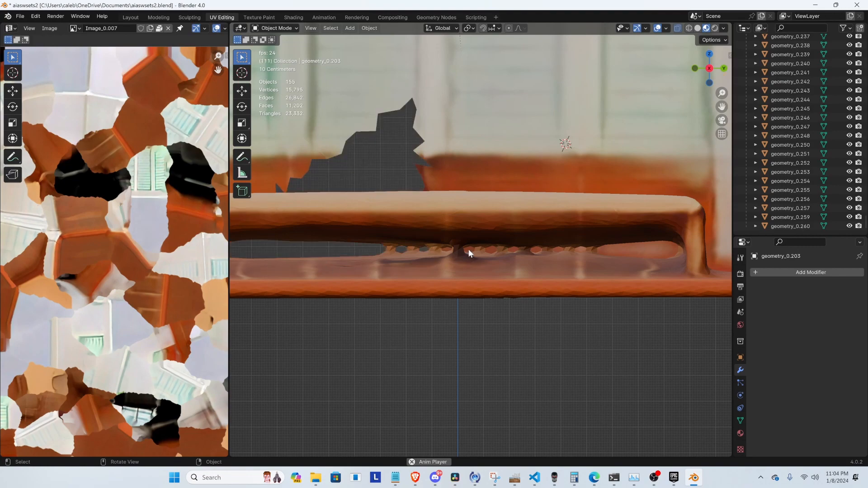
left_click(586, 264)
key("Delete")
left_click(653, 252)
key("Delete")
Hide the back-wall pieces geometry_0.102, geometry_0.185 and geometry_0.156 behind the table
left_click(448, 151)
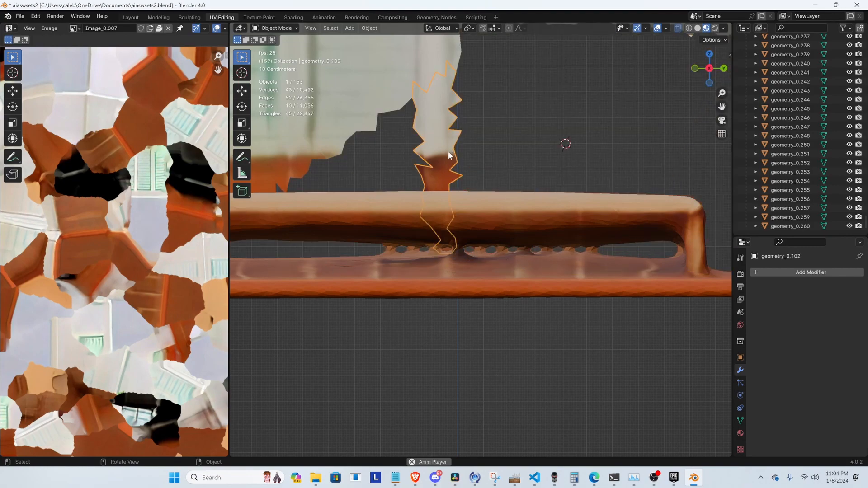
key("Delete")
scroll(554, 183, "down", 2)
left_click(327, 184)
key("Delete")
scroll(406, 220, "down", 2)
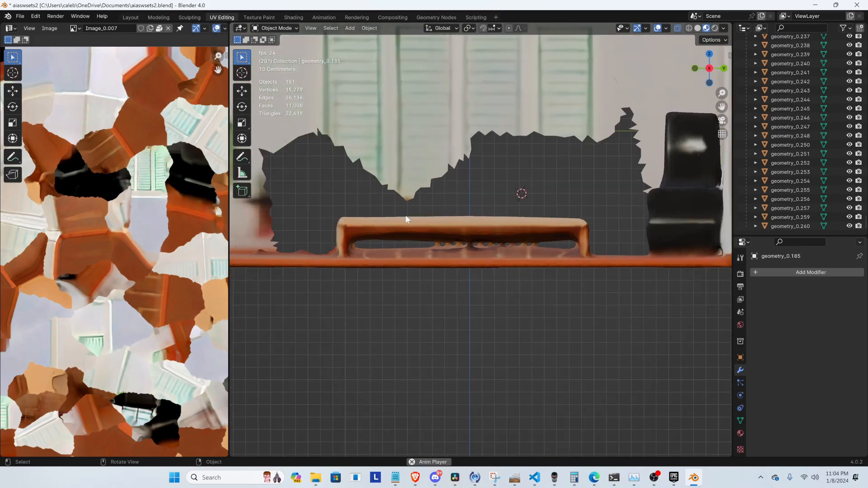
left_click(331, 251)
left_click(418, 174)
key("h")
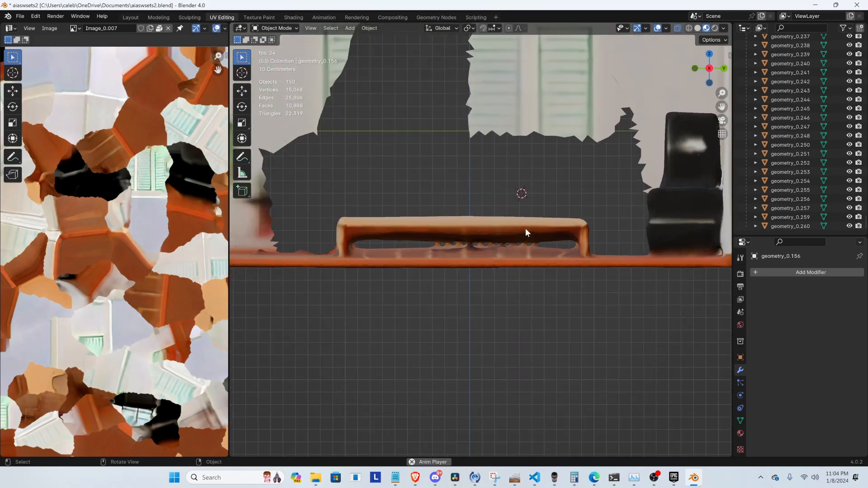
Switch the viewport to solid shading and toggle X-ray on and off to check for pieces behind the table
scroll(523, 240, "up", 1)
middle_click_drag(447, 201, 442, 197, "shift")
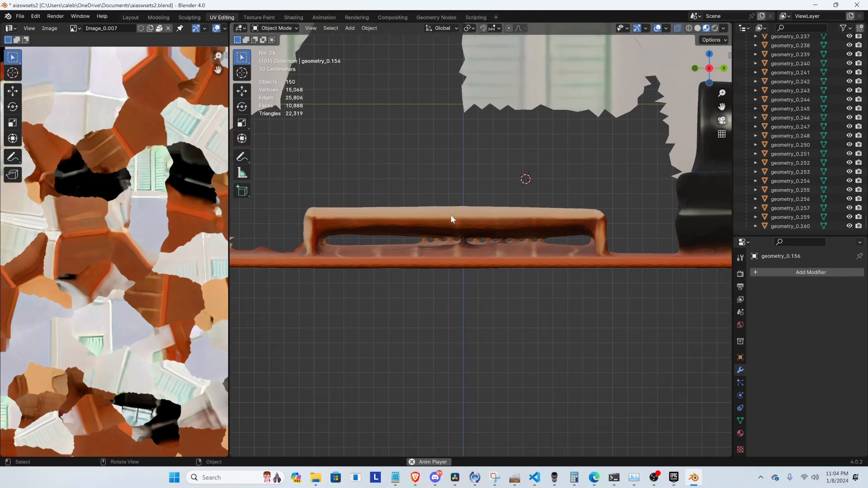
key("z")
left_click(520, 216)
key("alt+z")
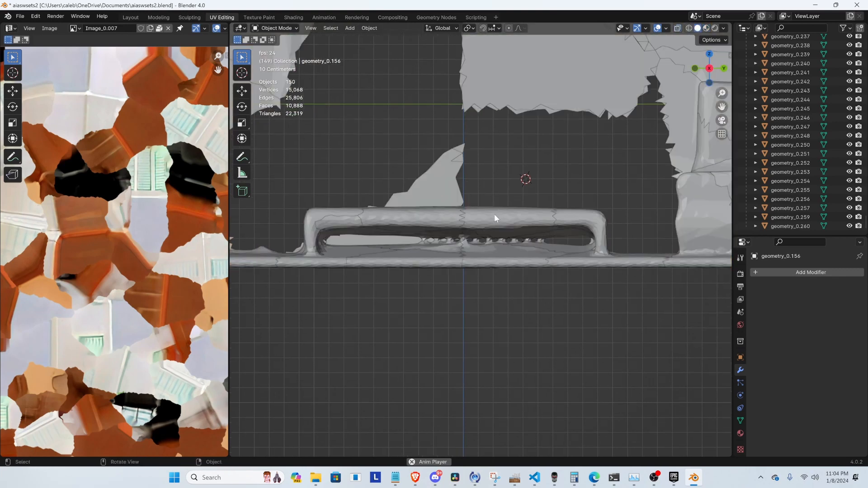
key("alt+z")
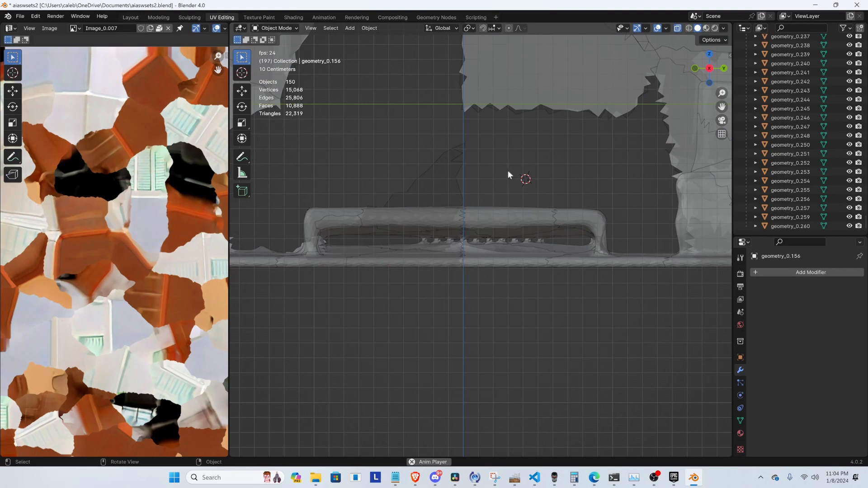
key("alt+z")
Hide the remaining pieces geometry_0.180, geometry_0.244 and geometry_0.100 behind the table
left_click(442, 179)
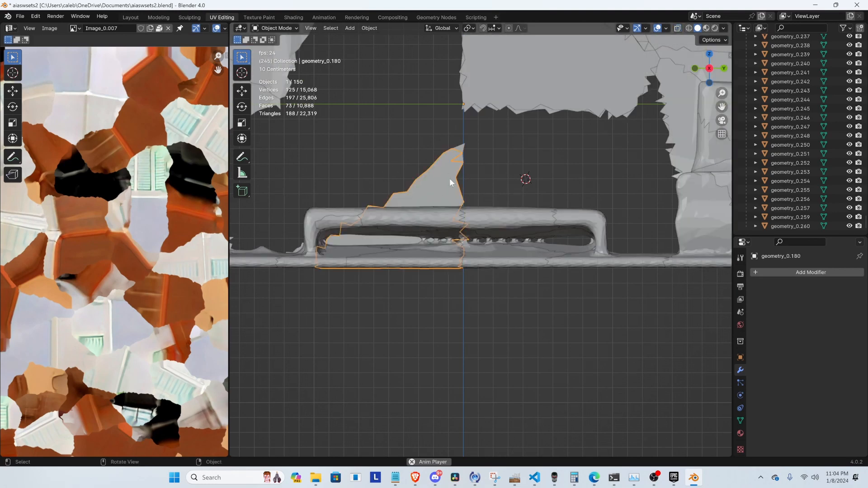
key("h")
left_click(458, 148)
key("h")
left_click(457, 148)
key("h")
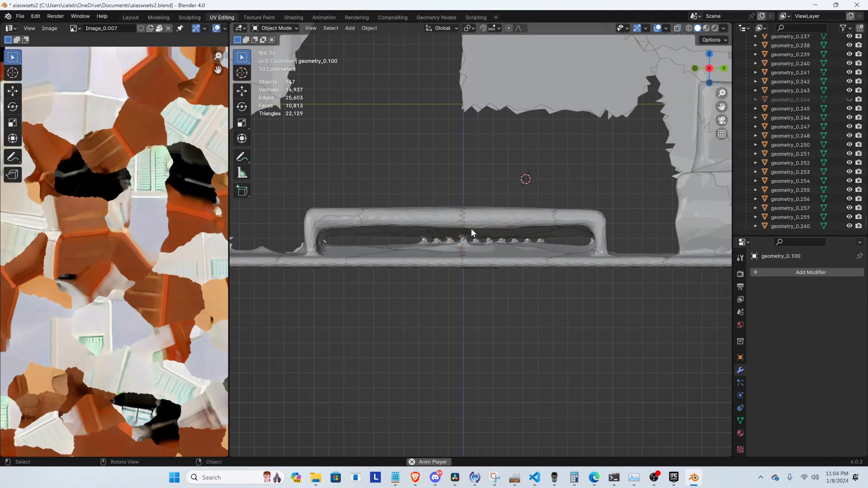
With X-ray on, box-select the pieces across the gap beneath the table and isolate them in local view
key("alt+z")
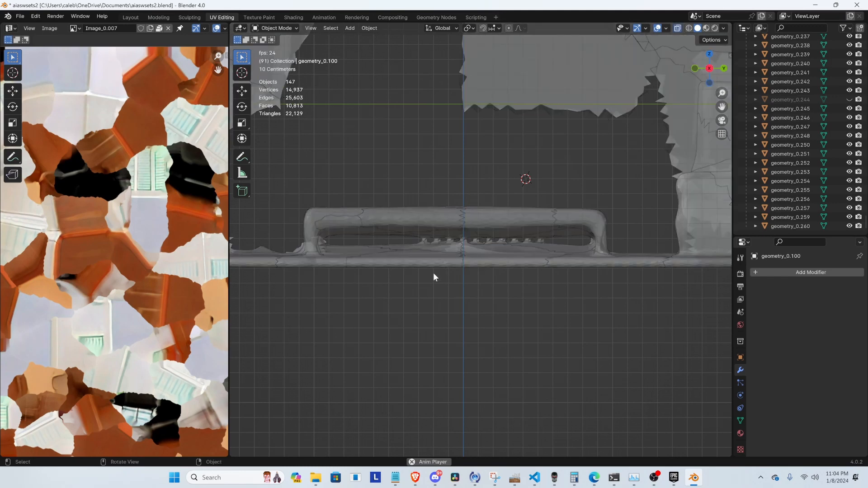
middle_click_drag(472, 271, 502, 277, "shift")
scroll(483, 244, "up", 2)
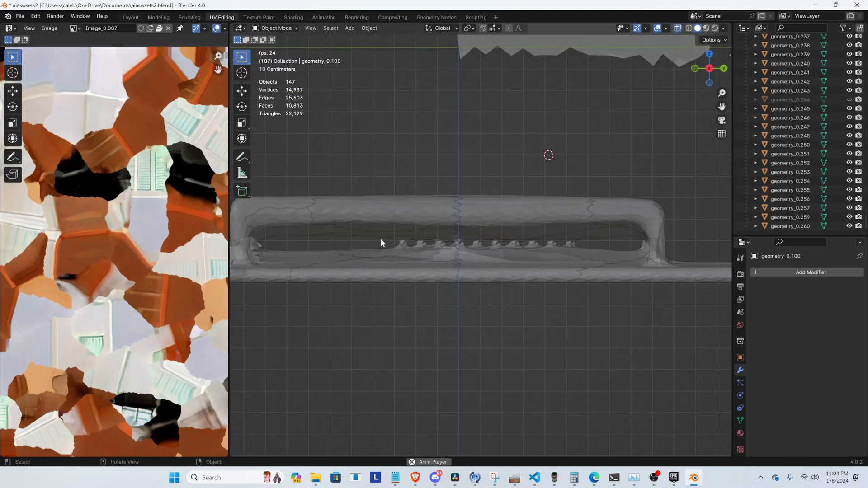
left_click_drag(377, 240, 623, 247)
scroll(505, 240, "up", 3)
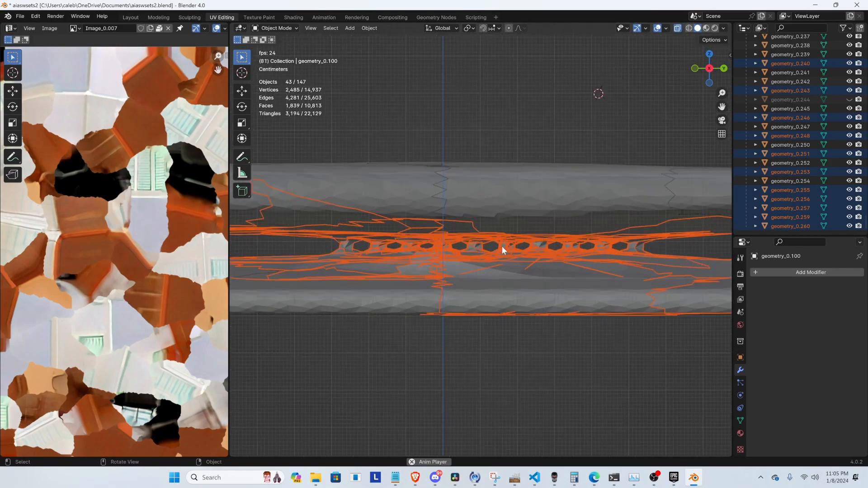
middle_click_drag(503, 250, 522, 224)
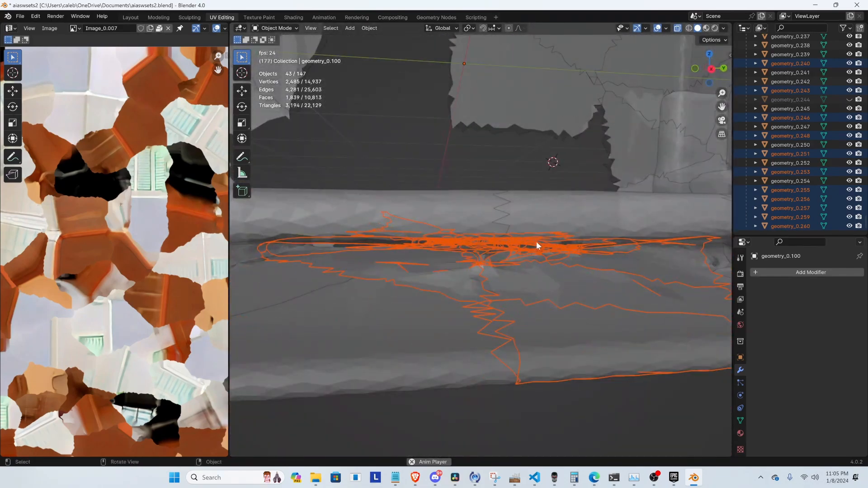
scroll(529, 252, "down", 5)
key("slash")
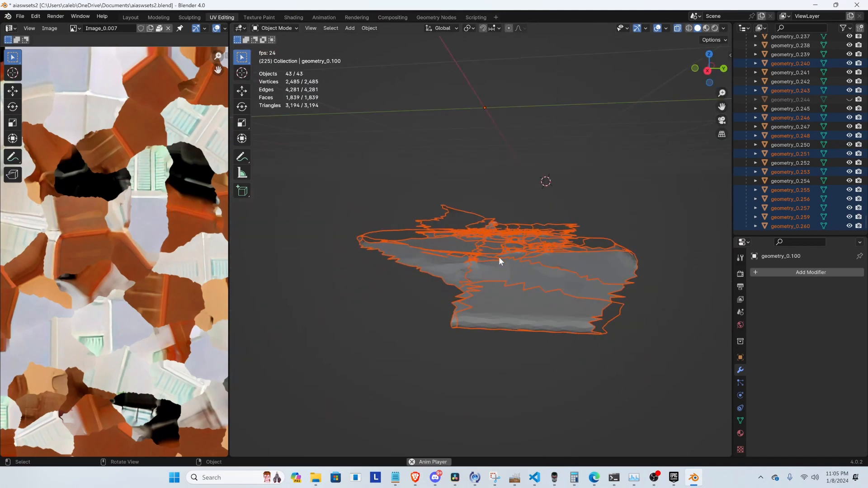
Examine the isolated pieces from the opposite side and select all of them again
right_click(506, 262)
middle_click_drag(442, 150, 463, 253)
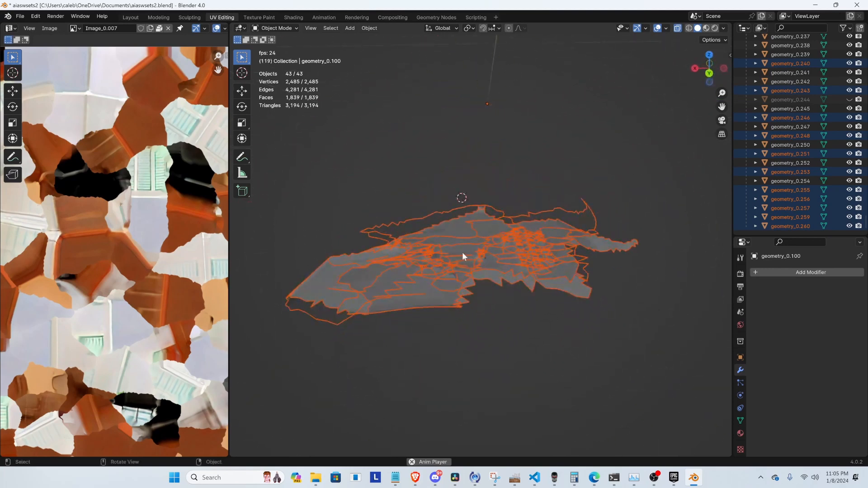
right_click(463, 251)
left_click(444, 195)
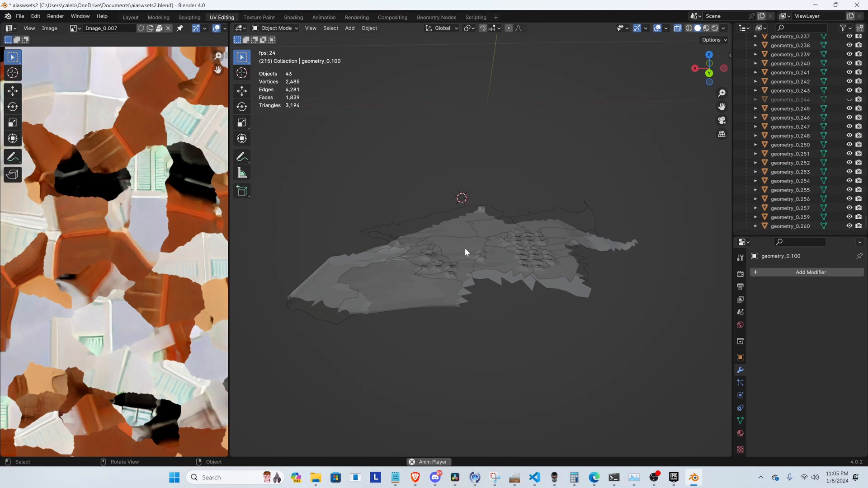
key("a")
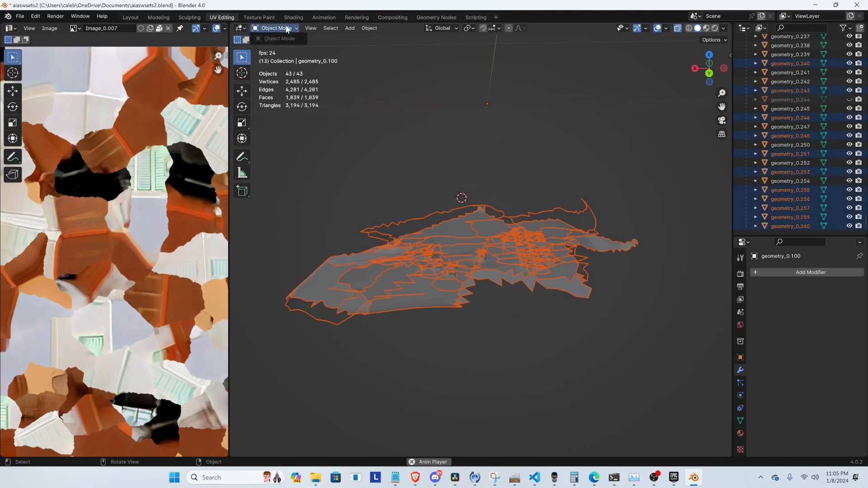
mouse_move(436, 170)
middle_mouse_down()
mouse_move(406, 183)
mouse_move(463, 186)
mouse_move(468, 175)
mouse_move(457, 203)
middle_mouse_up()
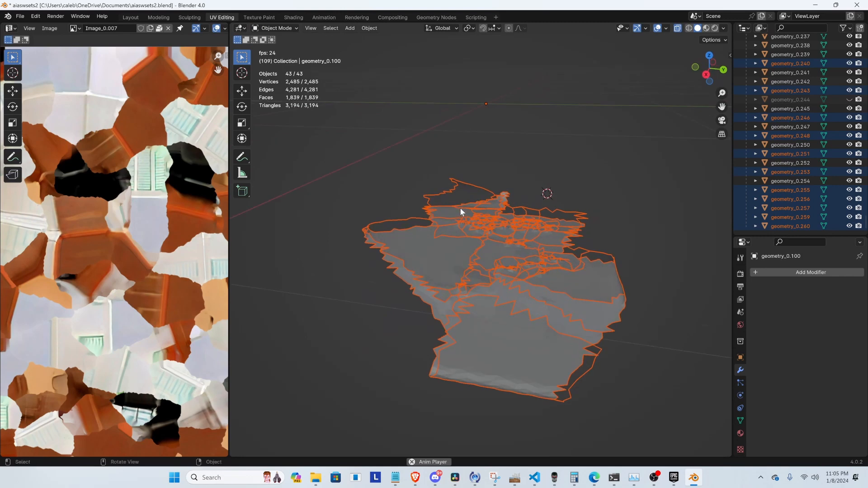
Switch the viewport to textured material preview, view the pieces from a low angle and reselect them all
key("z")
left_click(470, 258)
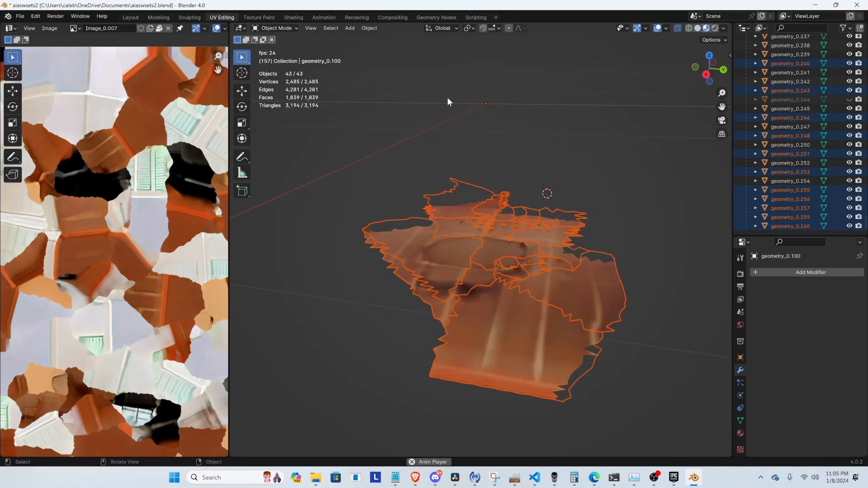
left_click(447, 96)
middle_click_drag(447, 96, 515, 201)
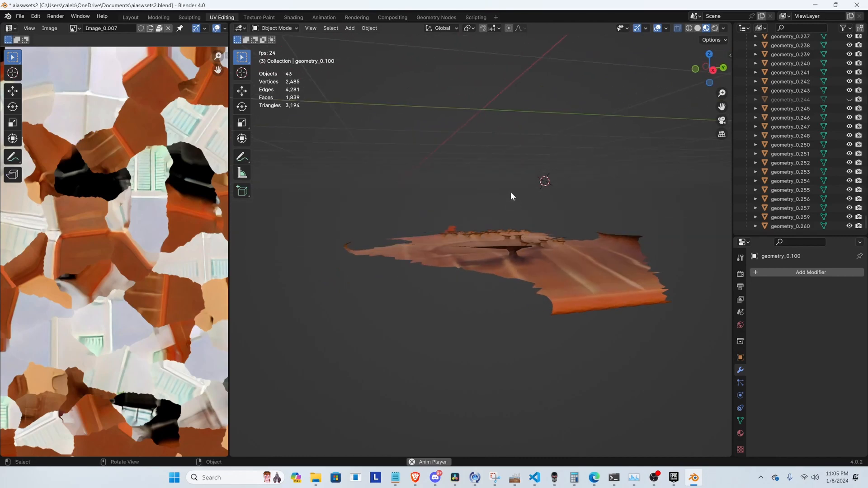
key("a")
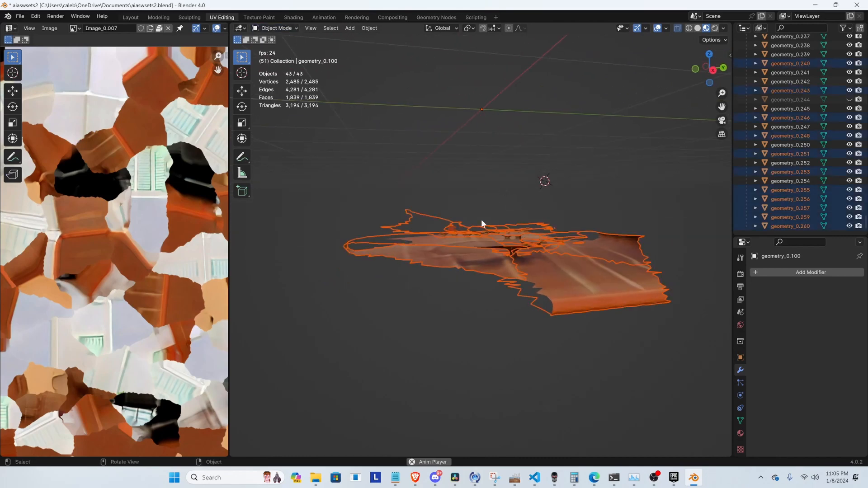
Look through the object list back to the start of the scene collection and examine the textured pieces from above
scroll(814, 178, "up", 10)
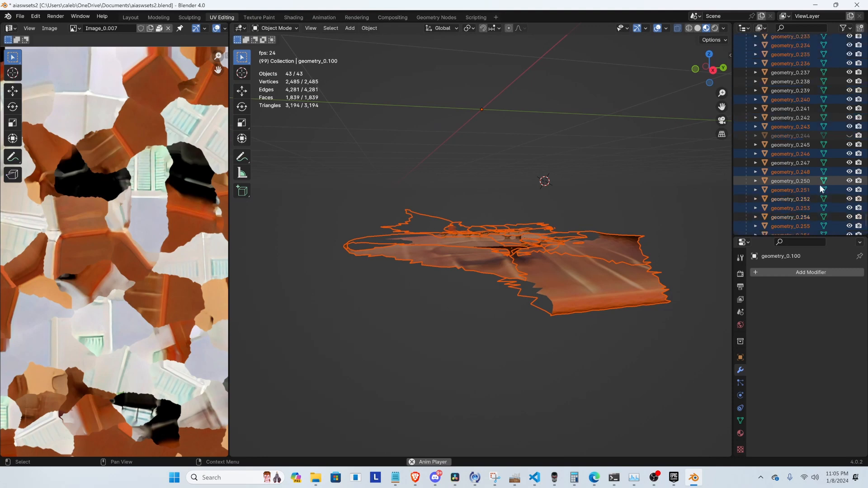
scroll(807, 177, "up", 10)
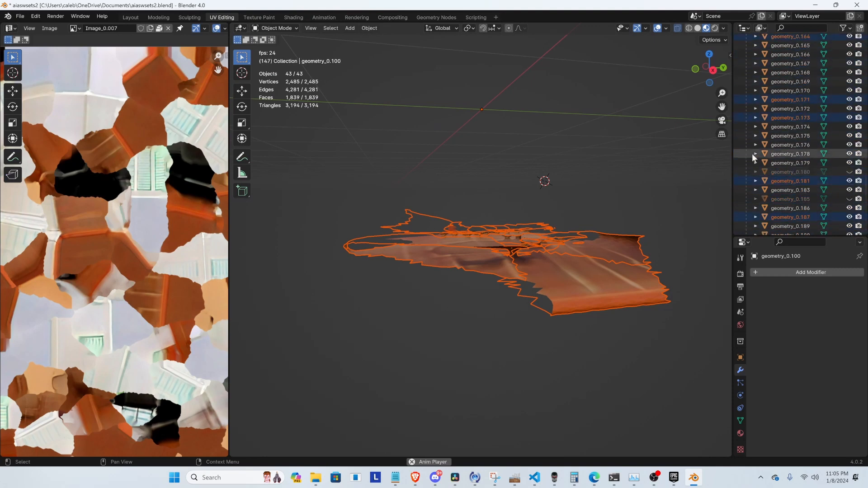
scroll(791, 142, "up", 15)
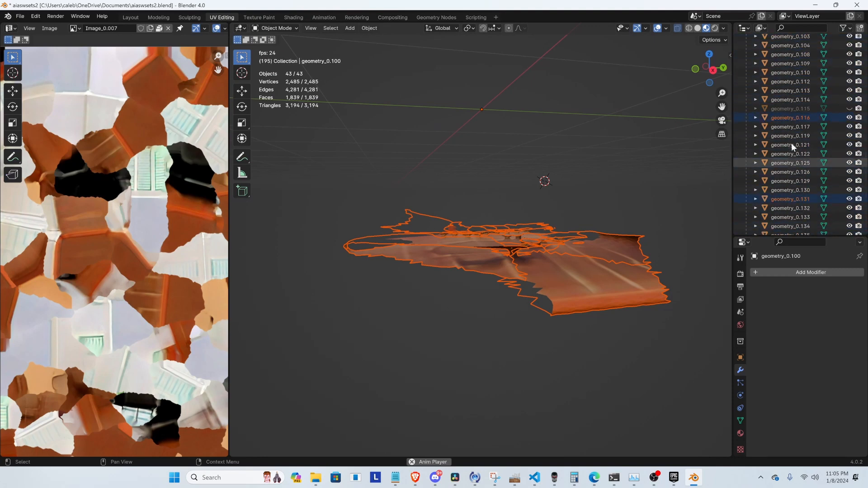
scroll(805, 142, "up", 15)
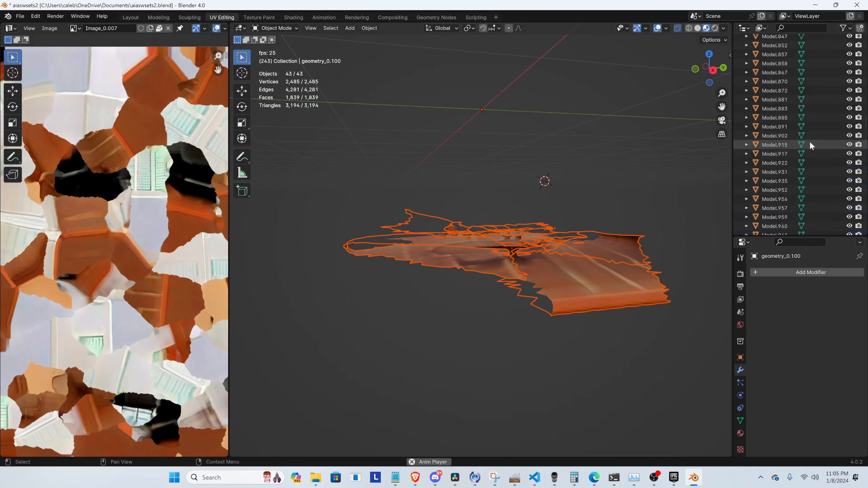
scroll(808, 139, "up", 15)
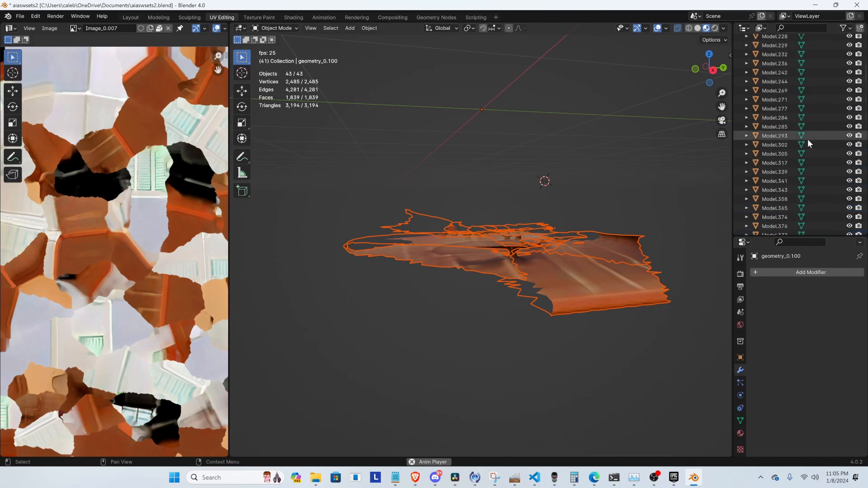
scroll(807, 138, "up", 5)
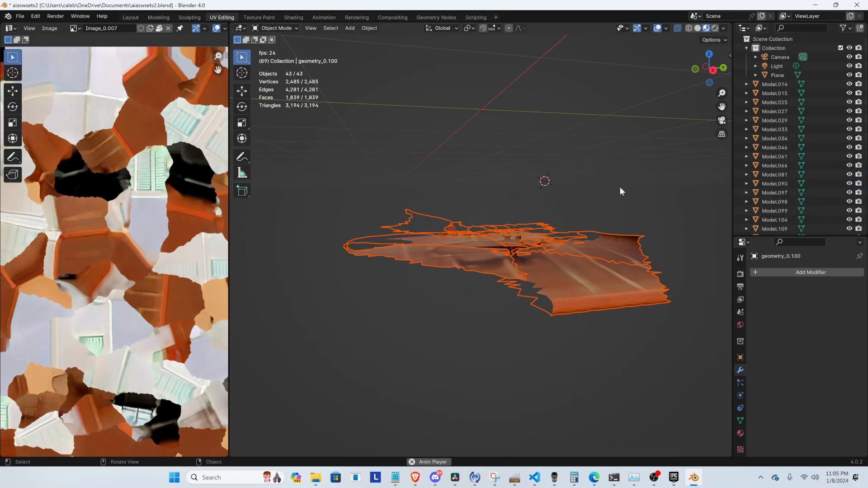
left_click(593, 162)
middle_click_drag(593, 162, 513, 237)
key("a")
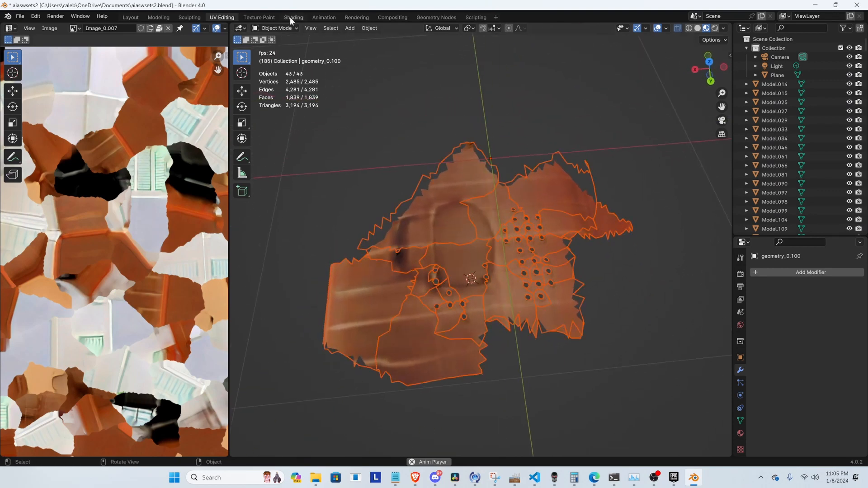
right_click(485, 202)
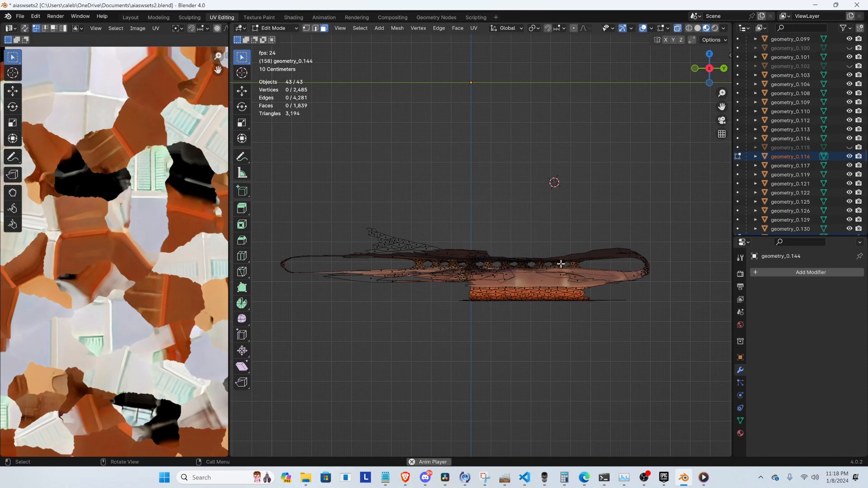
scroll(426, 262, "up", 5)
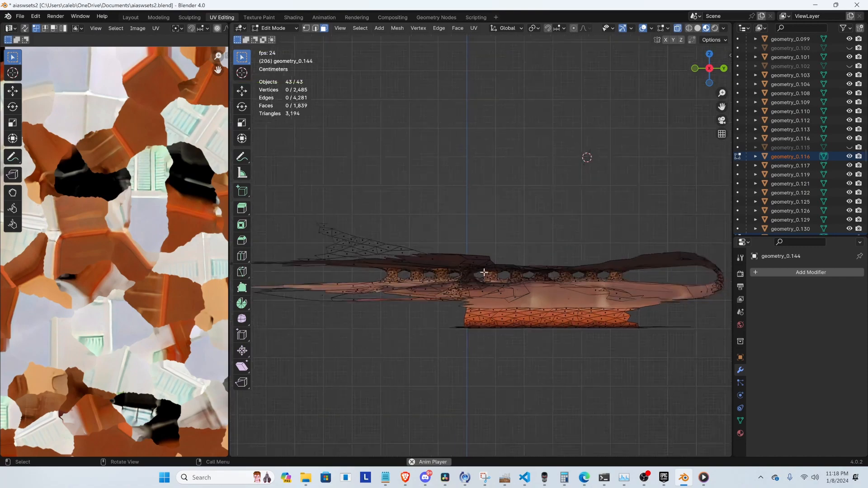
scroll(455, 296, "down", 4)
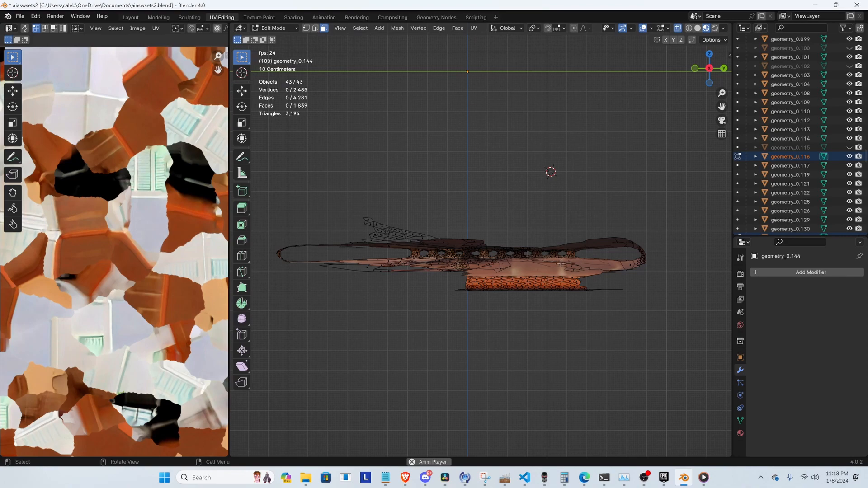
scroll(471, 271, "up", 5)
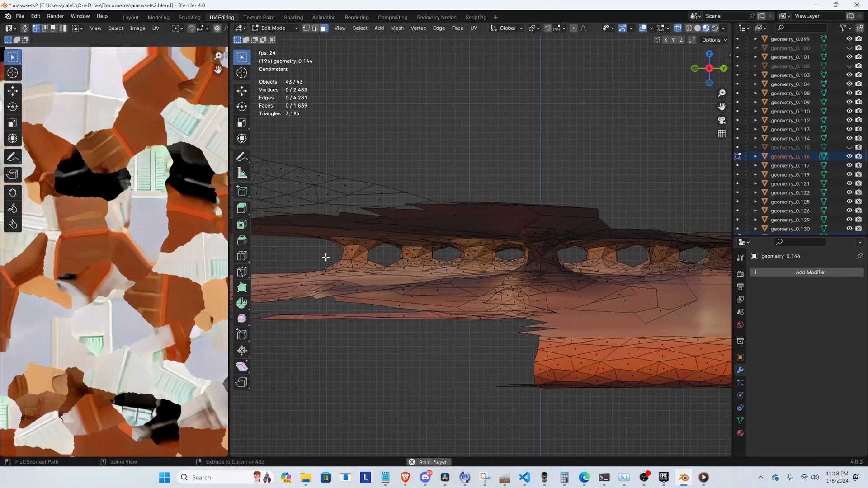
key("ctrl+r")
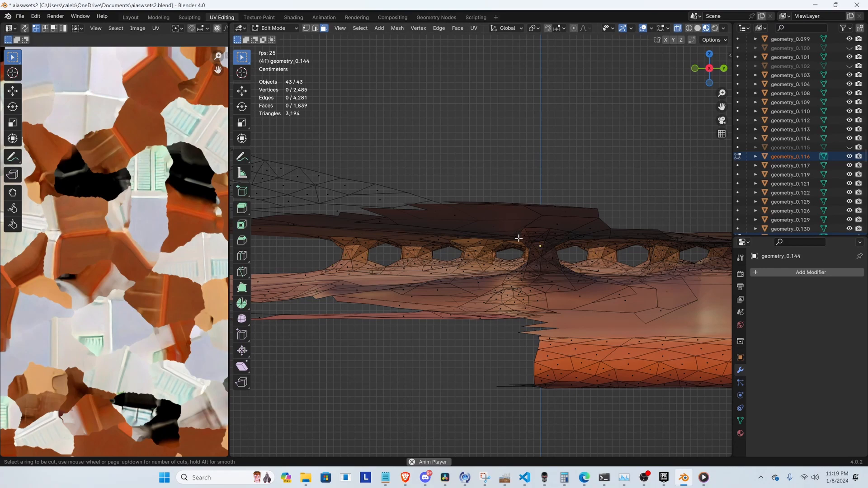
key("Escape")
key("Tab")
Join all the selected isolated pieces into a single object
scroll(470, 190, "down", 2)
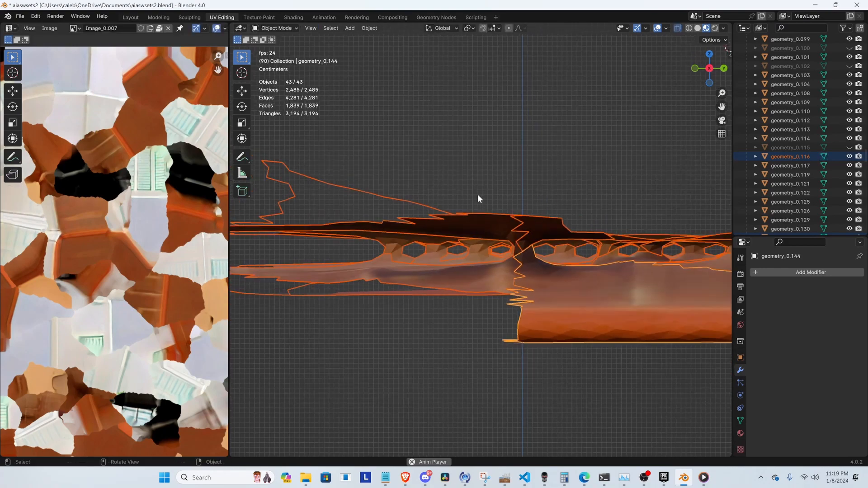
middle_click_drag(571, 218, 494, 231, "shift")
scroll(479, 240, "down", 3)
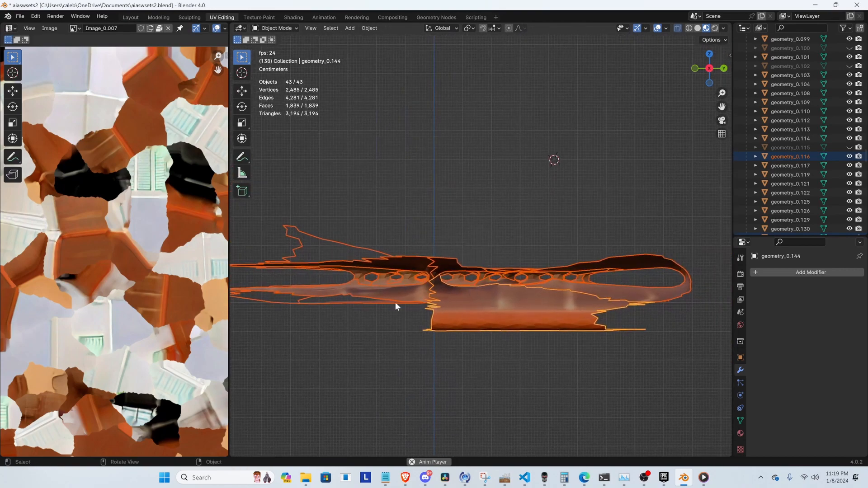
middle_click_drag(396, 302, 489, 300)
right_click(474, 309)
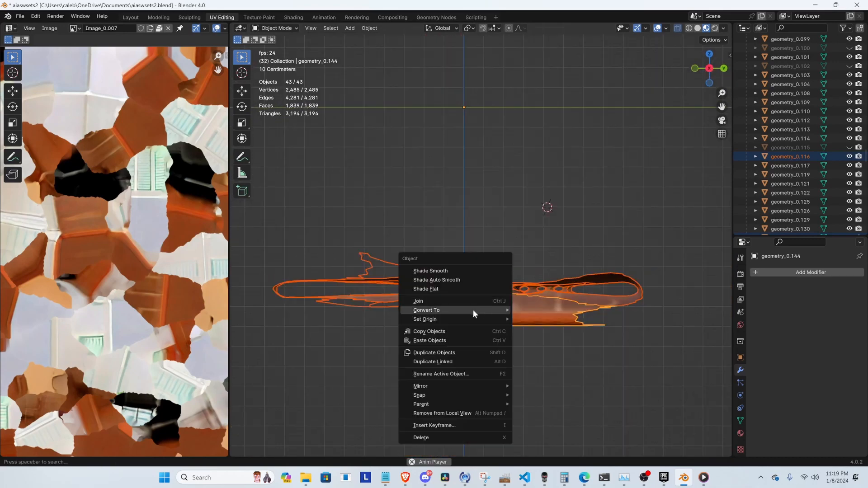
left_click(454, 301)
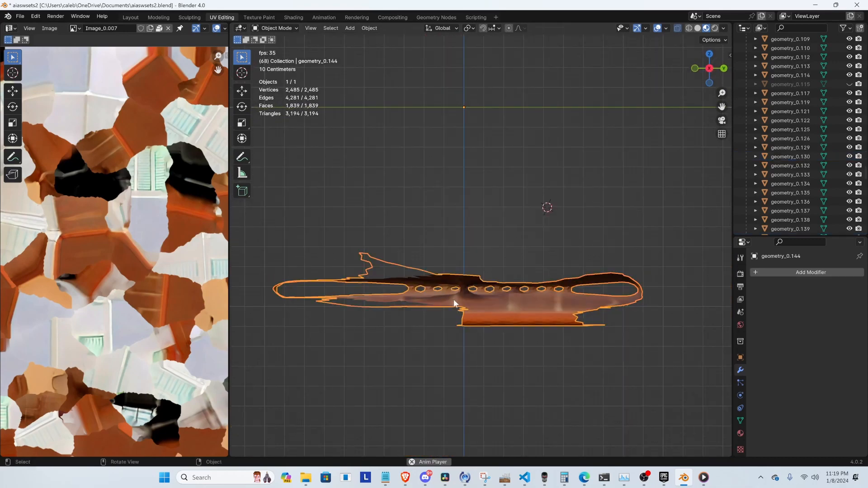
Clear the selection and add a plane mesh to the scene
left_click(490, 220)
left_click(350, 28)
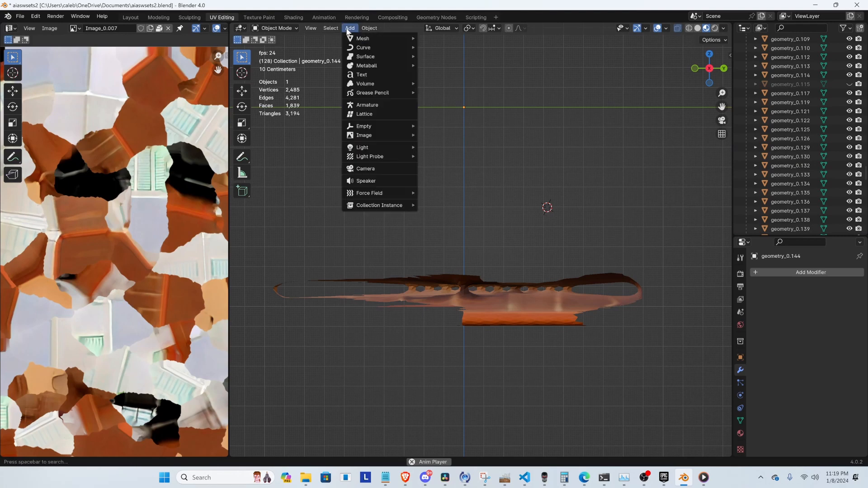
mouse_move(362, 40)
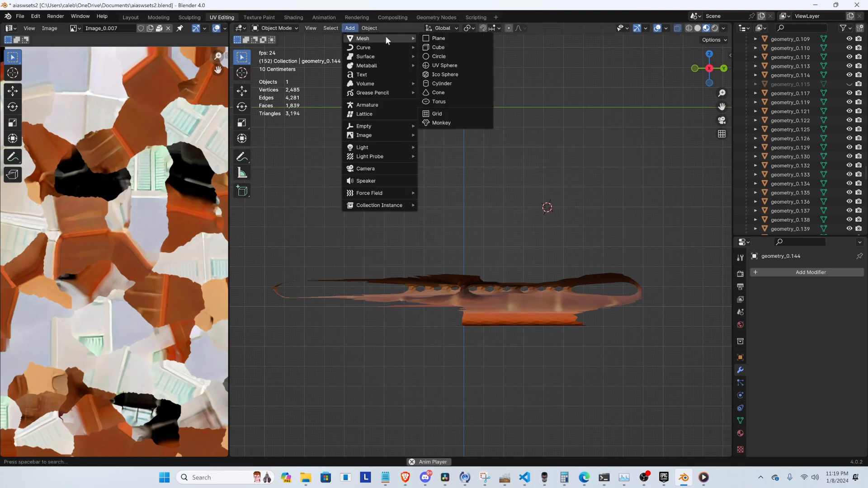
left_click(446, 37)
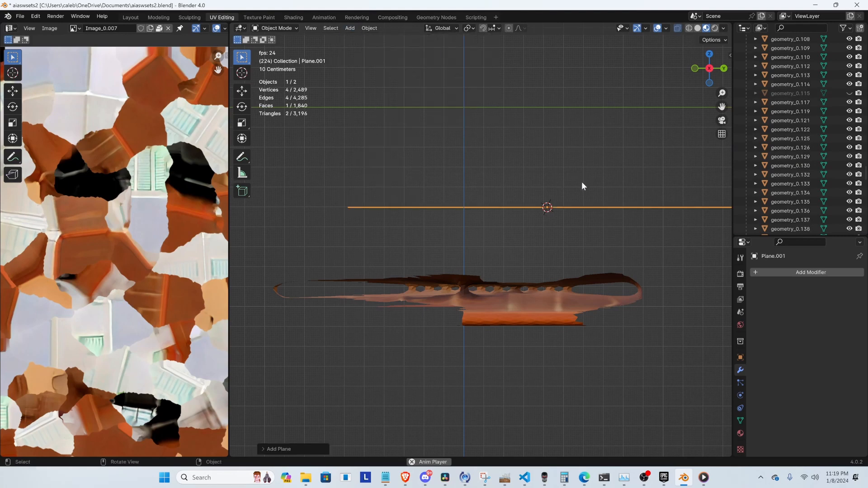
Move the plane about -0.44 m in Y and -0.41 m in Z into the joined mesh's gap and scale it beyond the mesh's outline
key("g")
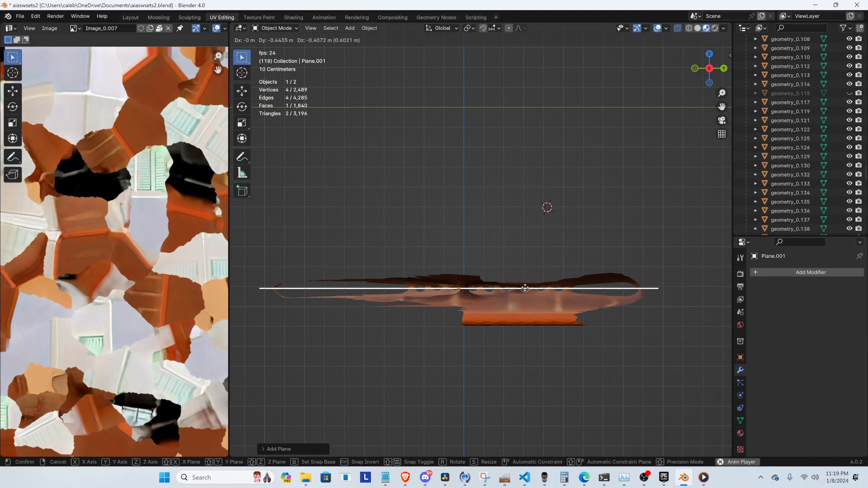
left_click(524, 288)
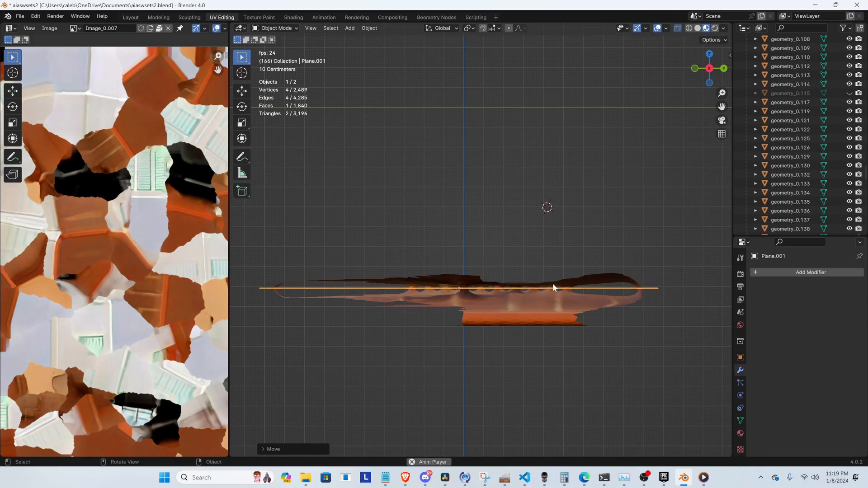
key("s")
left_click(613, 271)
middle_click_drag(613, 272, 647, 312)
left_click(563, 319)
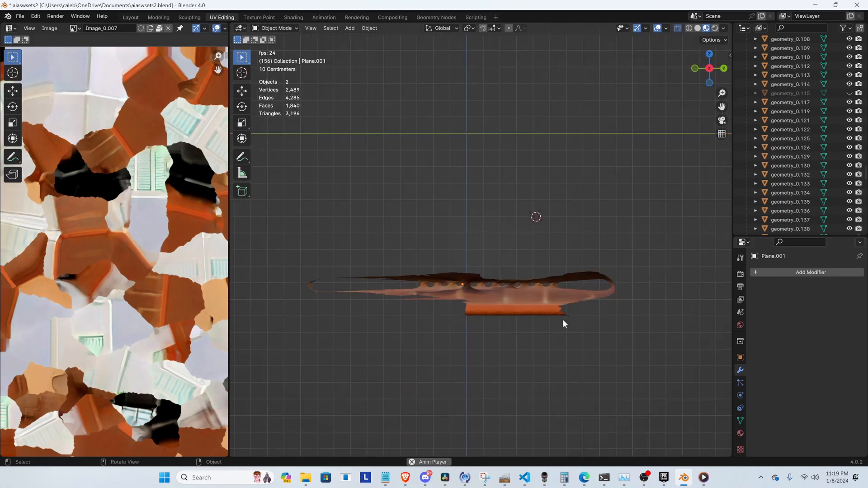
Add a Boolean modifier to the joined mesh with Plane.001 as its Difference object
left_click(538, 317)
middle_click_drag(542, 279, 555, 270)
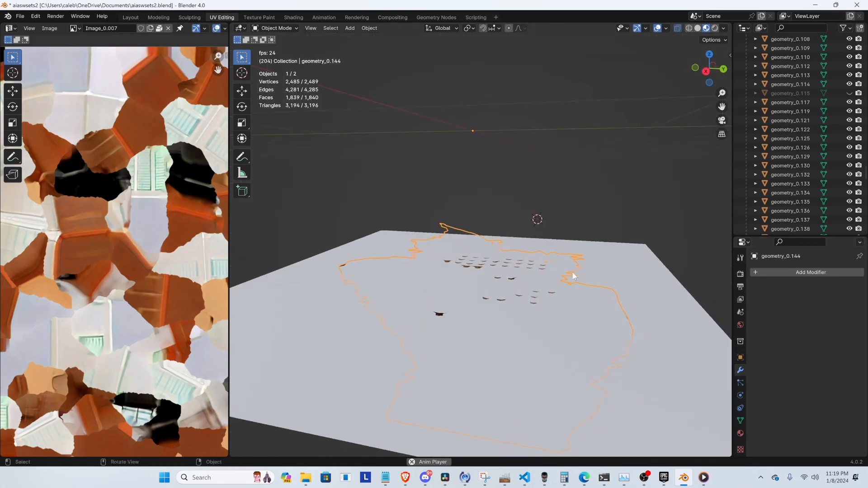
left_click(782, 273)
left_click(783, 273)
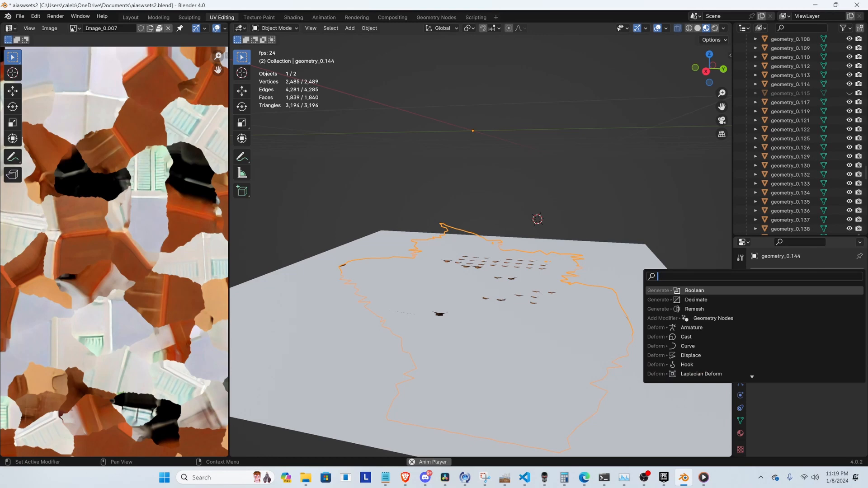
left_click(692, 291)
middle_click_drag(617, 289, 547, 304)
left_click(847, 323)
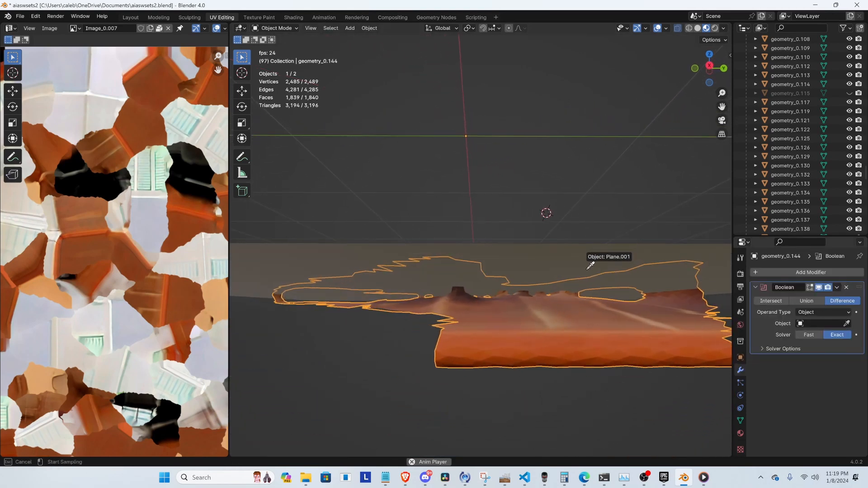
left_click(592, 256)
Select the cutting plane and examine the Boolean result around it from several sides
middle_click_drag(593, 250, 525, 246)
mouse_move(537, 239)
middle_mouse_down()
mouse_move(559, 235)
mouse_move(535, 251)
middle_mouse_up()
left_click(398, 358)
middle_click_drag(398, 357, 418, 359)
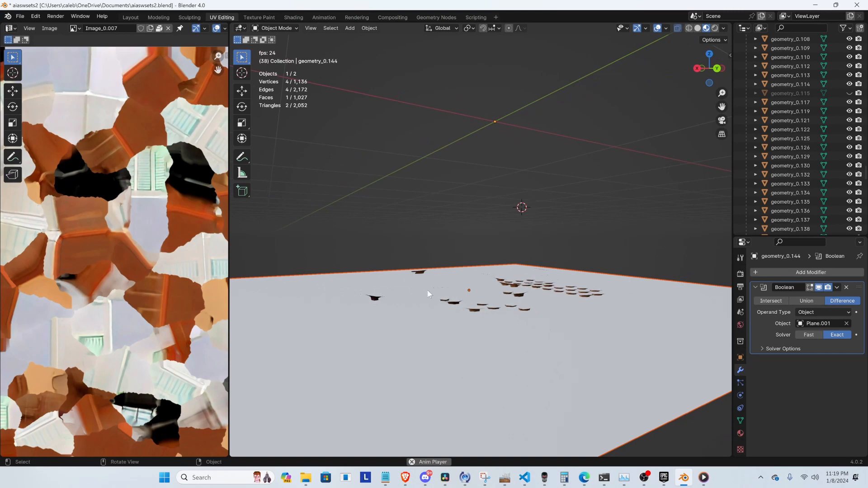
middle_click_drag(427, 289, 531, 297)
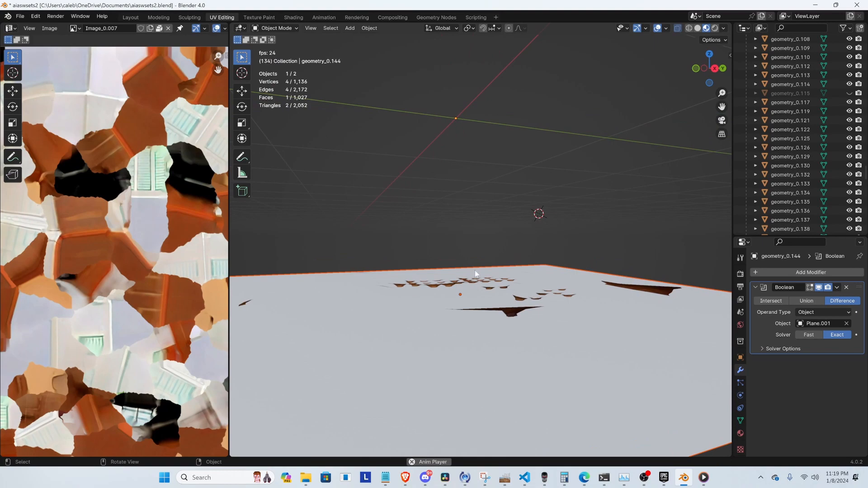
key("Tab")
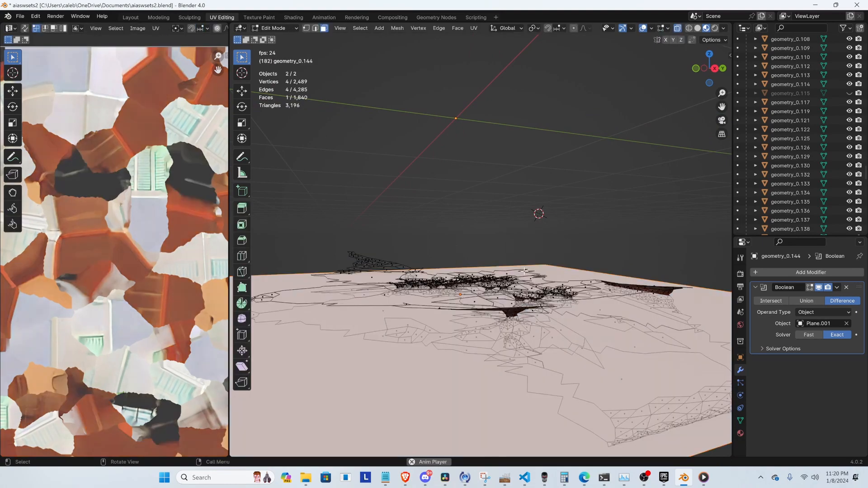
middle_click_drag(524, 271, 428, 289)
key("Tab")
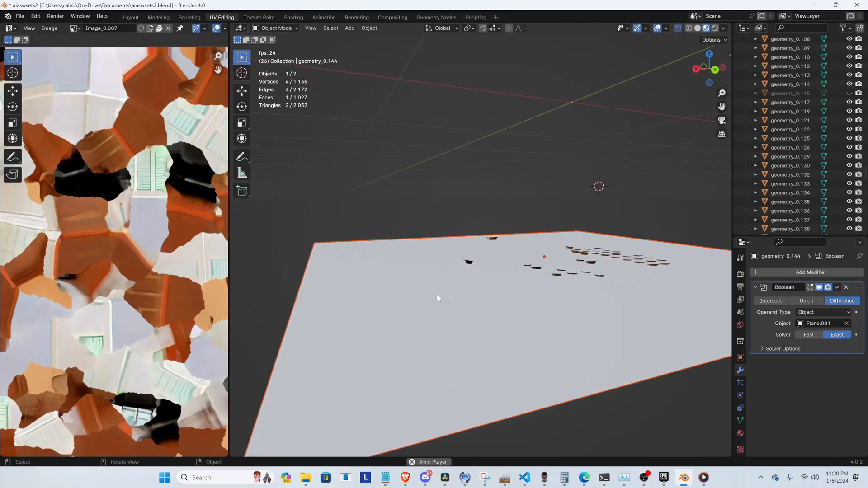
Duplicate the cutting plane's face in place and rotate the copy 180° about the global X axis
key("Tab")
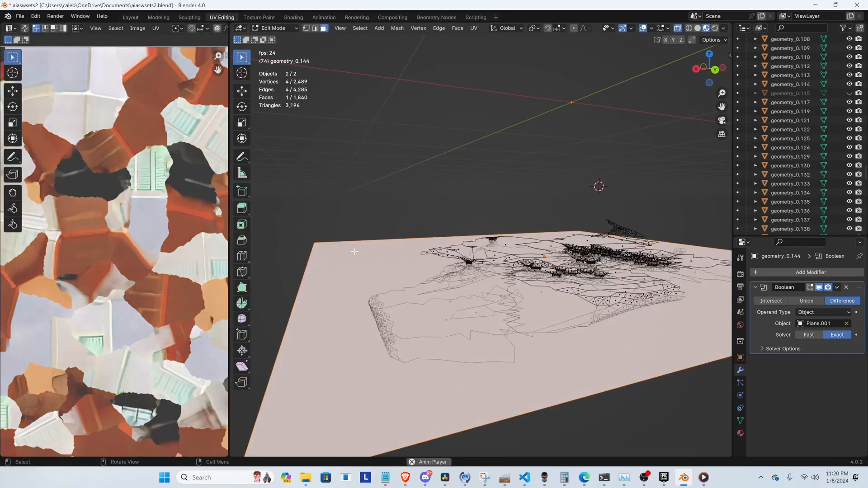
key("e")
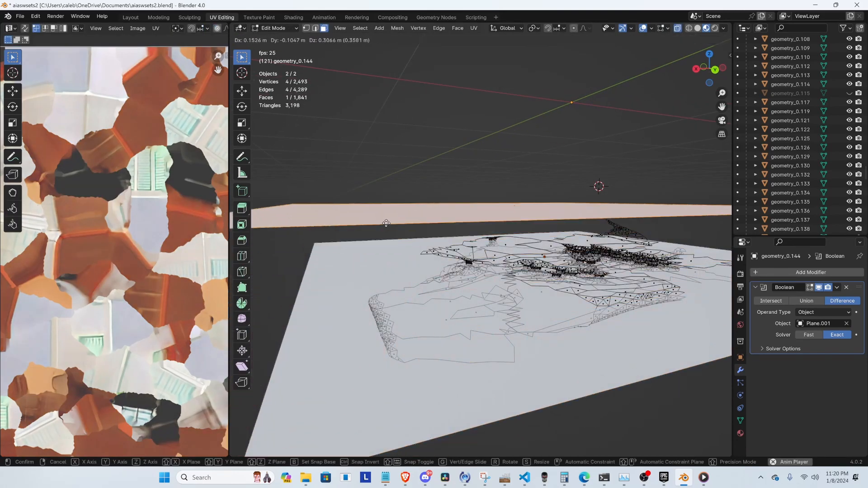
right_click(416, 210)
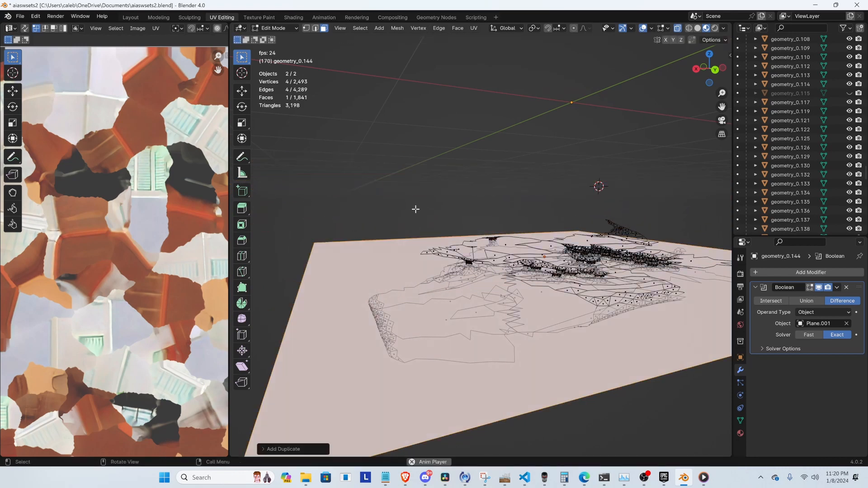
type("rx")
type("180")
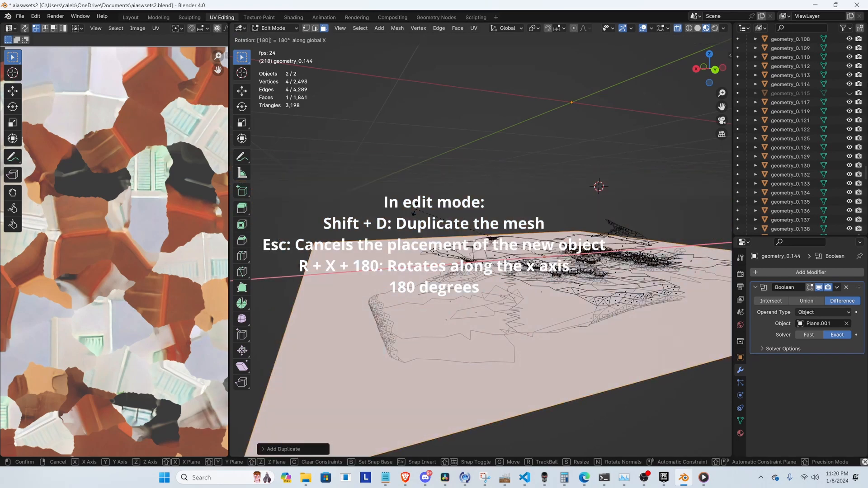
key("Return")
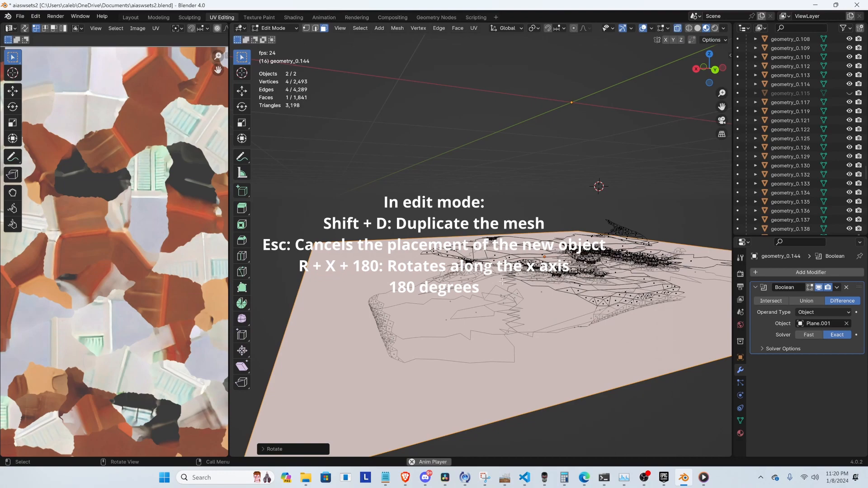
middle_click_drag(563, 338, 587, 316)
middle_click_drag(468, 217, 485, 229)
key("Tab")
Apply the Boolean modifier on the joined mesh and delete the cutting plane
middle_click_drag(447, 207, 534, 212)
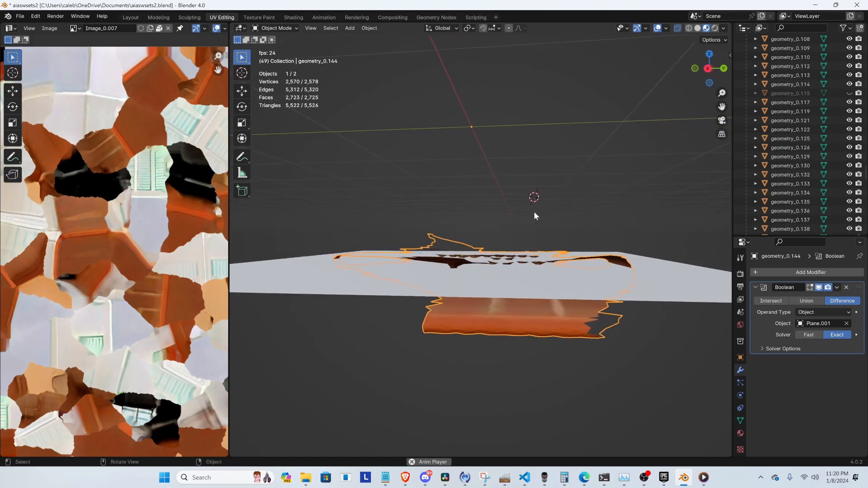
left_click(836, 288)
left_click(807, 297)
left_click(654, 269)
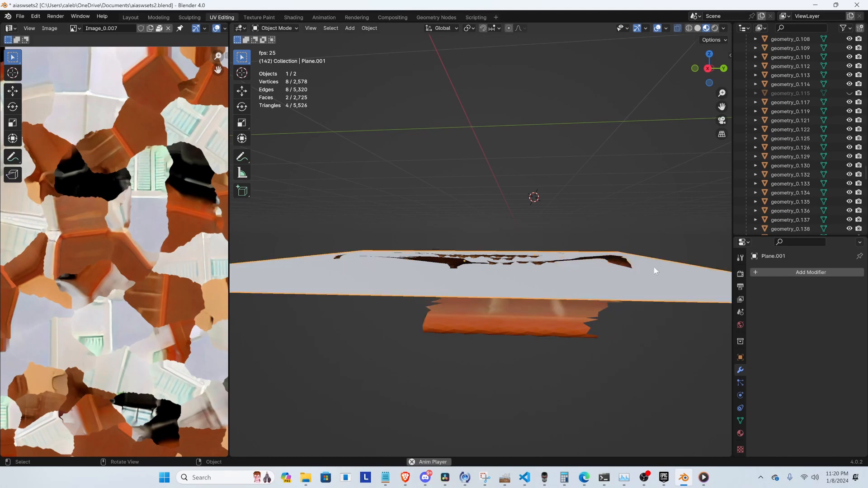
key("Delete")
Open the joined mesh in Edit Mode, seen in the orthographic right view
middle_click_drag(471, 294, 477, 293)
key("KP_3")
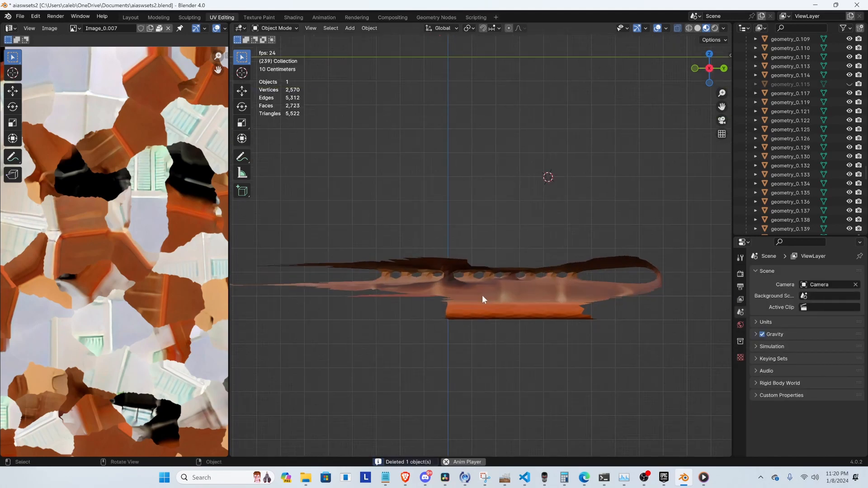
left_click(489, 295)
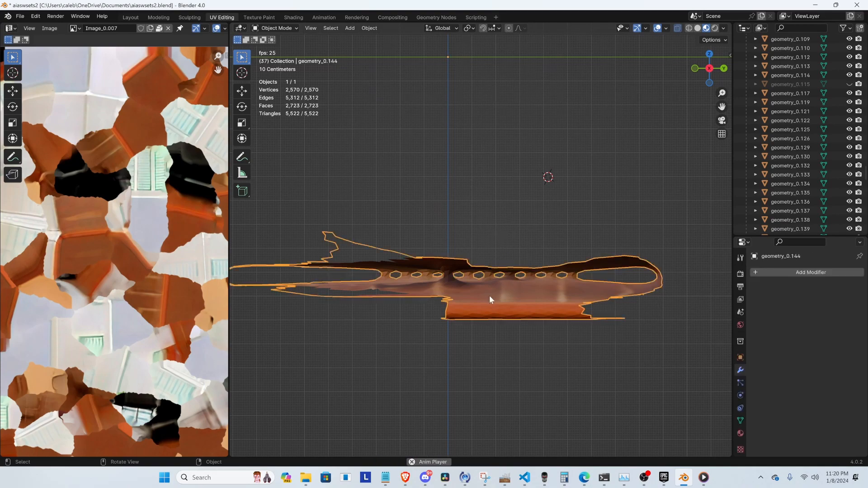
key("Tab")
scroll(475, 267, "up", 5)
scroll(475, 304, "up", 2)
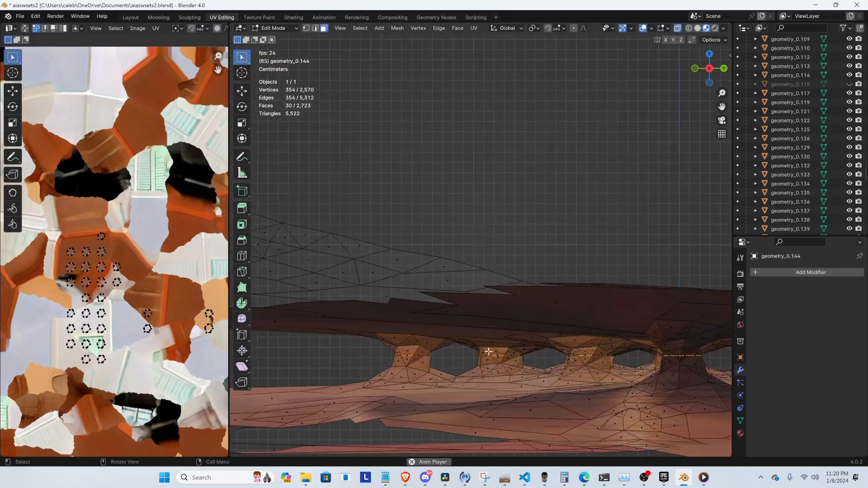
Examine the horizontal cut line running through the row of pillars between the mesh's two layers
middle_click_drag(489, 352, 502, 245, "shift")
scroll(468, 245, "up", 8)
scroll(606, 269, "down", 1)
middle_click_drag(627, 261, 489, 258, "shift")
middle_click_drag(656, 260, 476, 267, "shift")
scroll(554, 266, "down", 3)
scroll(497, 260, "down", 6)
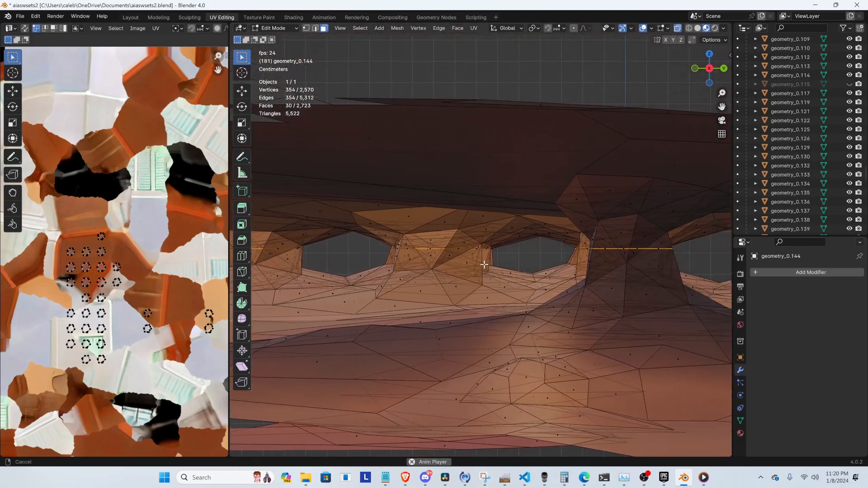
scroll(518, 268, "down", 2)
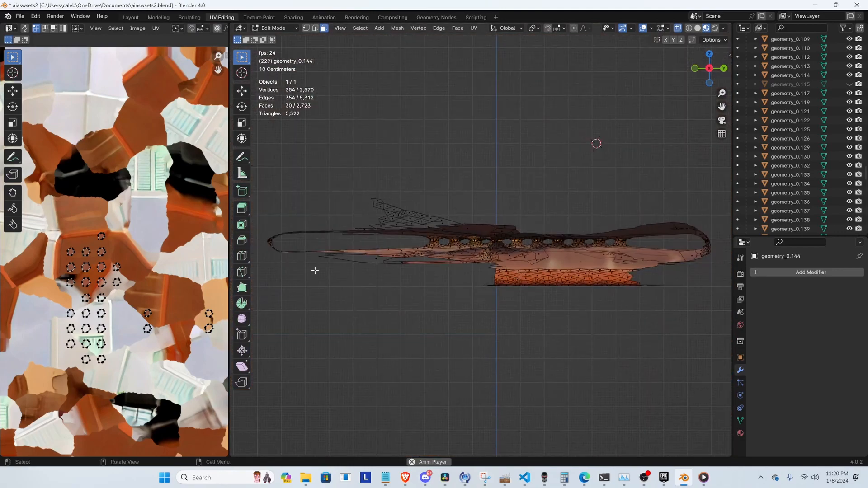
Box-select the faces in the mesh's lower half and try to move them down along Z
left_click_drag(262, 243, 699, 302)
left_click(263, 246)
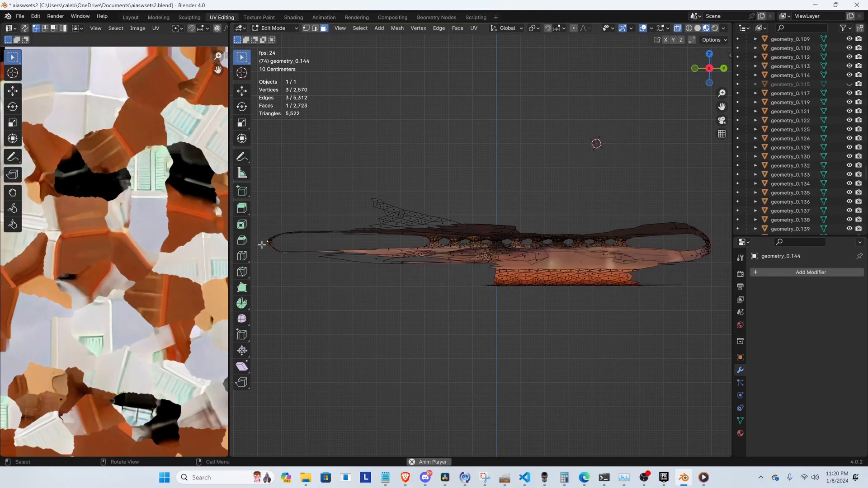
left_click_drag(262, 245, 721, 316)
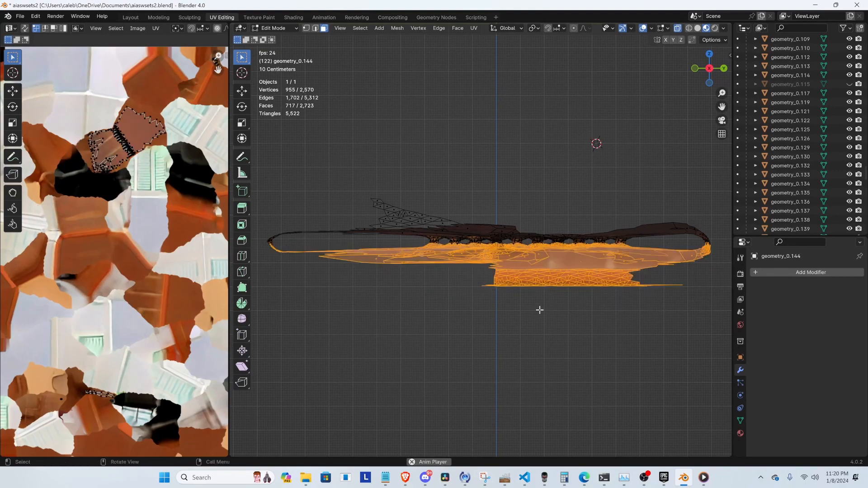
key("g")
key("z")
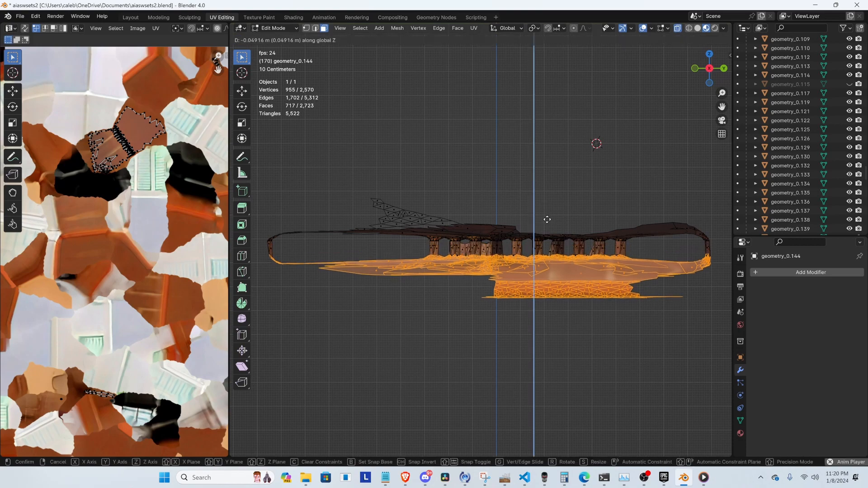
key("Escape")
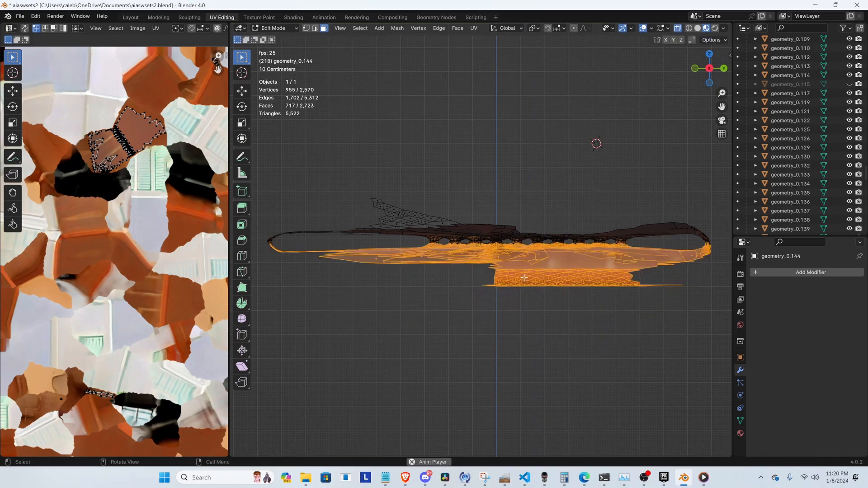
Reselect the lower half of the mesh with a box that starts closer to the cut line
scroll(421, 249, "up", 5)
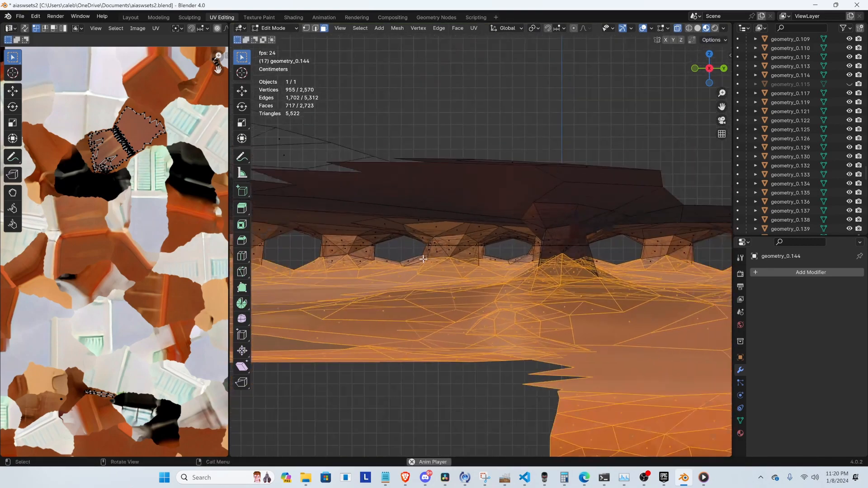
scroll(429, 265, "down", 5)
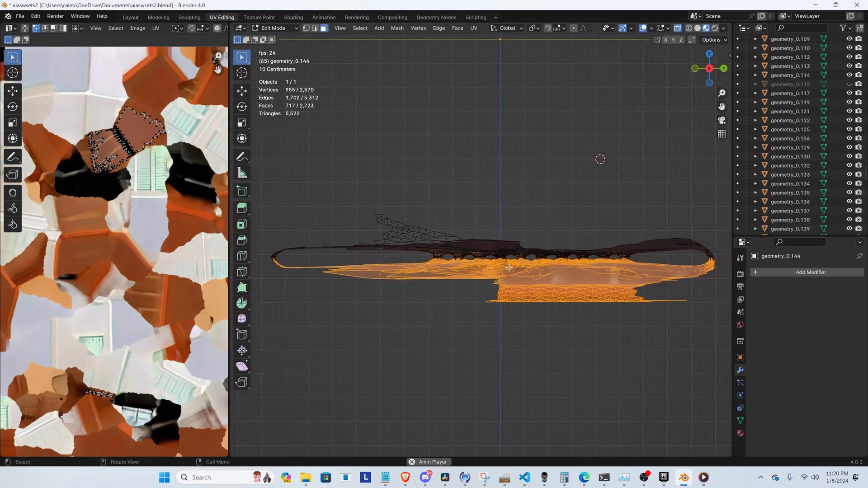
scroll(433, 264, "up", 10)
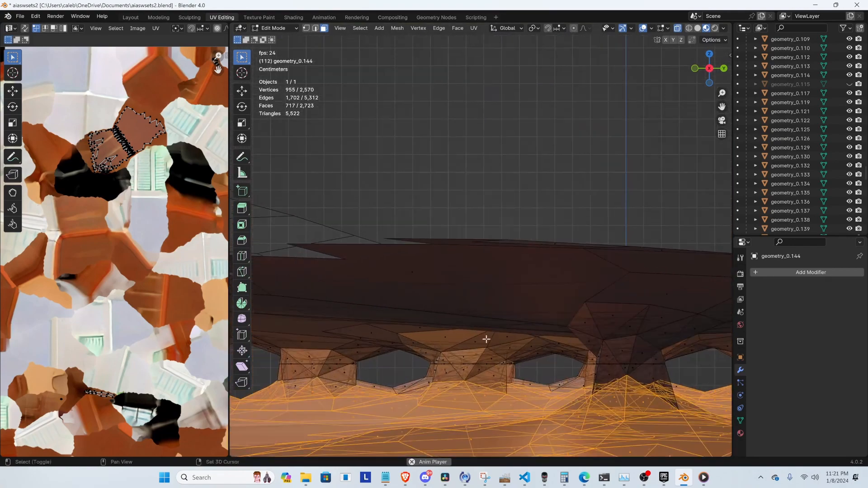
middle_click_drag(490, 360, 480, 291, "shift")
scroll(480, 303, "down", 3)
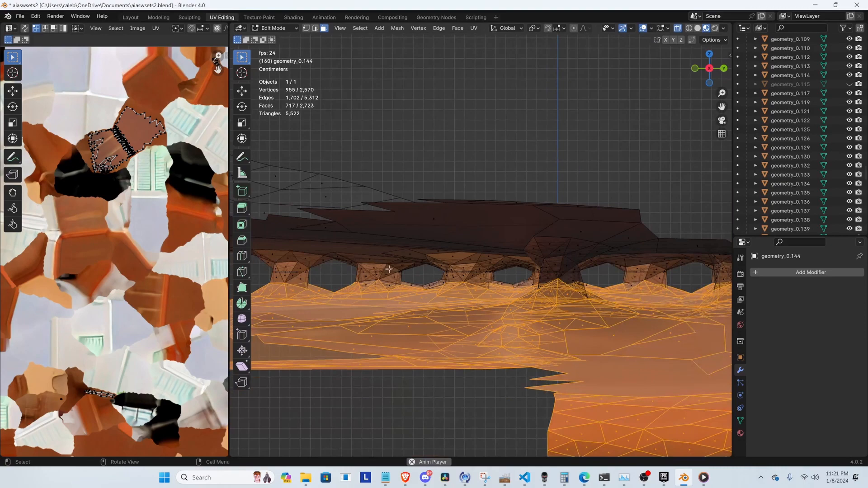
scroll(389, 269, "down", 5)
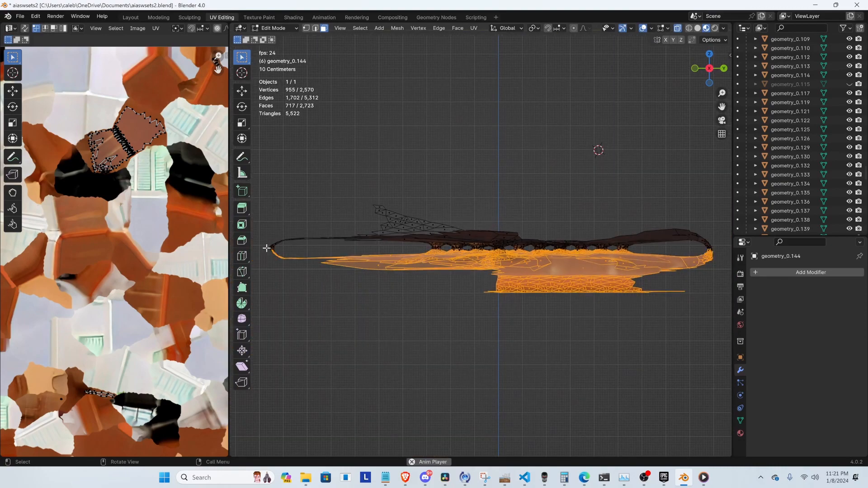
left_click_drag(267, 248, 715, 325)
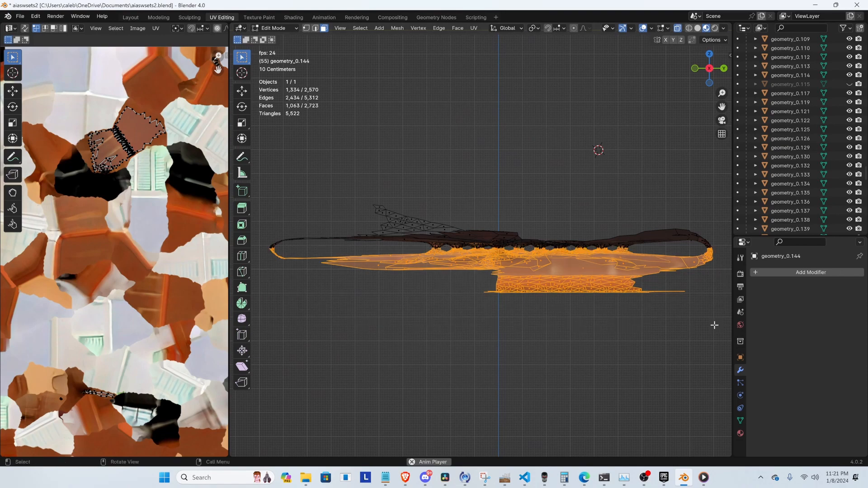
Extend the selection with linked faces below the cut line and check the pillars for missed faces
scroll(438, 264, "up", 9)
key("l")
scroll(398, 260, "down", 6)
scroll(457, 267, "up", 4)
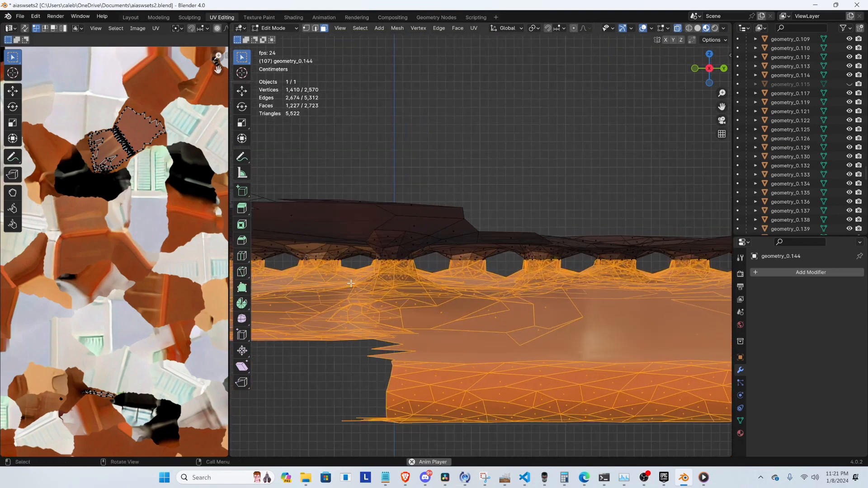
middle_click_drag(351, 283, 592, 266, "shift")
scroll(397, 260, "up", 5)
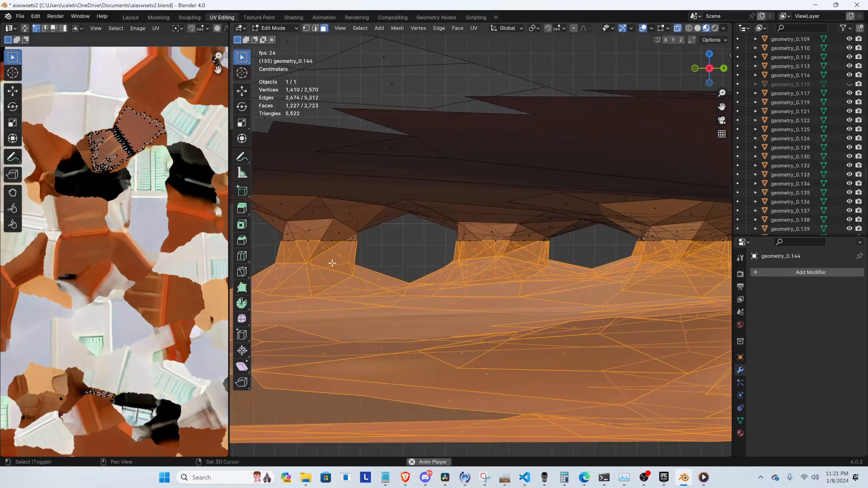
scroll(332, 263, "down", 8)
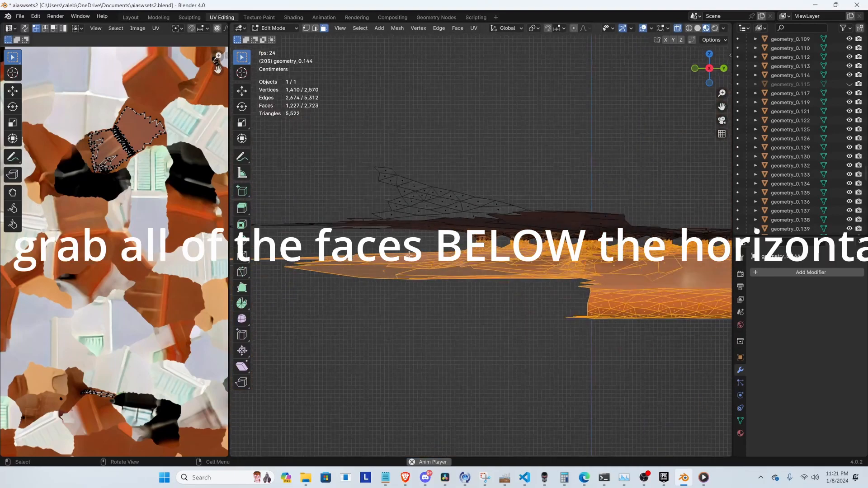
Add the unselected faces just below the cut line at the mesh's negative Y end to the selection
middle_click_drag(408, 255, 587, 249, "shift")
scroll(448, 283, "up", 7)
middle_click_drag(448, 282, 581, 251, "shift")
scroll(456, 237, "up", 4)
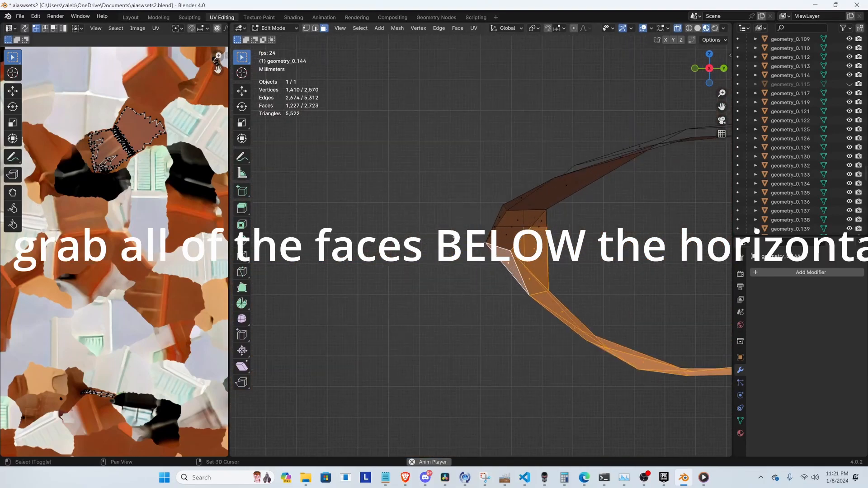
left_click_drag(472, 232, 596, 262, "shift")
scroll(532, 246, "down", 13)
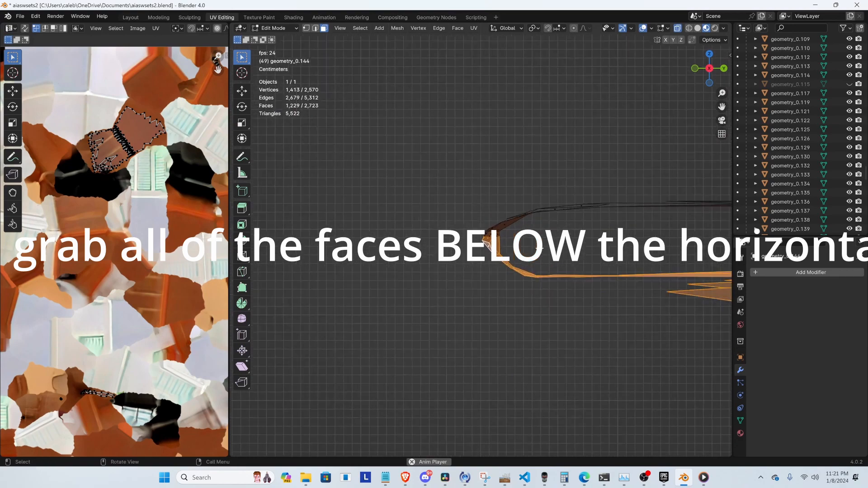
Add the remaining faces below the cut line at the mesh's positive Y end to the selection
scroll(633, 257, "up", 10)
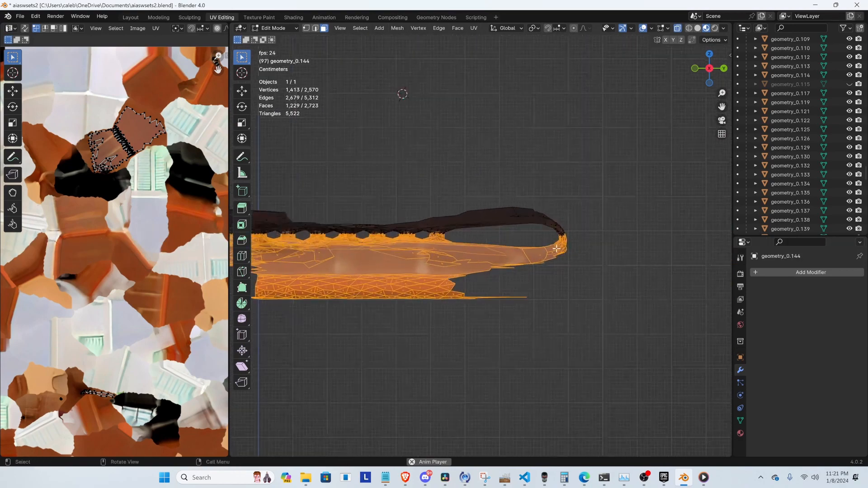
middle_click_drag(625, 242, 388, 249, "shift")
left_click_drag(485, 228, 561, 253, "shift")
scroll(448, 250, "down", 4)
middle_click_drag(372, 252, 597, 246, "shift")
scroll(404, 236, "down", 3)
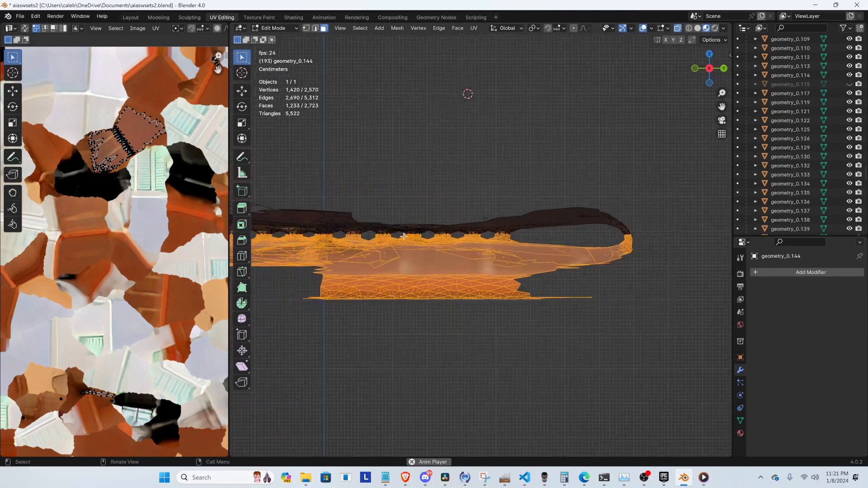
Try to move the selected lower faces about 0.36 m down along the global Z axis
key("e")
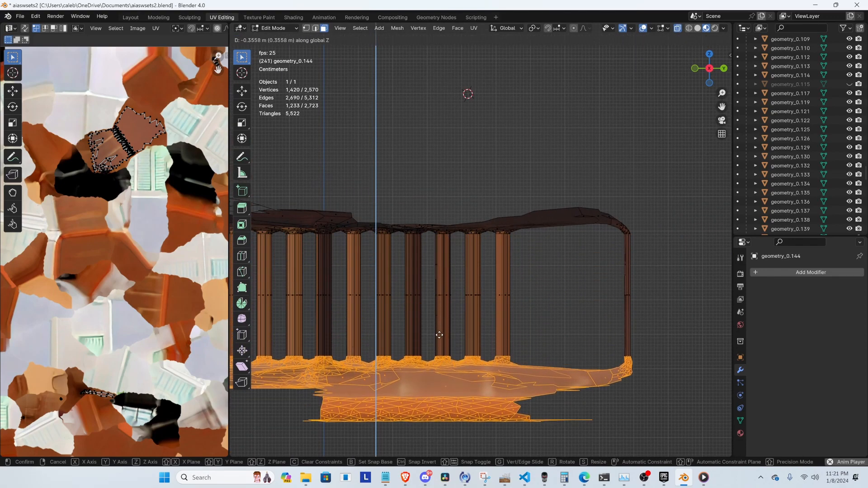
right_click(439, 339)
middle_click_drag(415, 287, 523, 287, "shift")
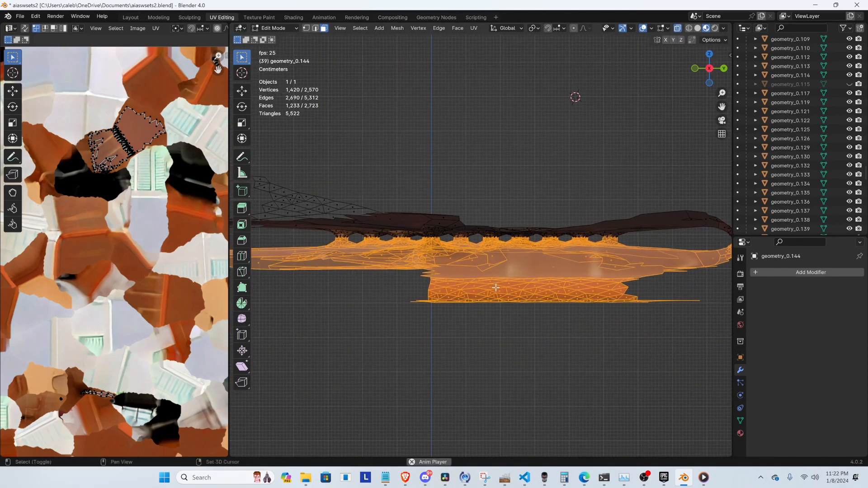
scroll(493, 287, "down", 3)
key("e")
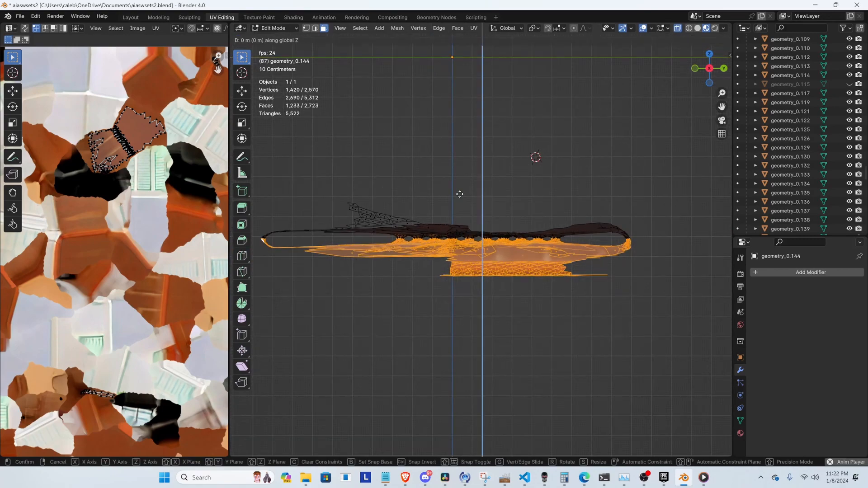
right_click(452, 275)
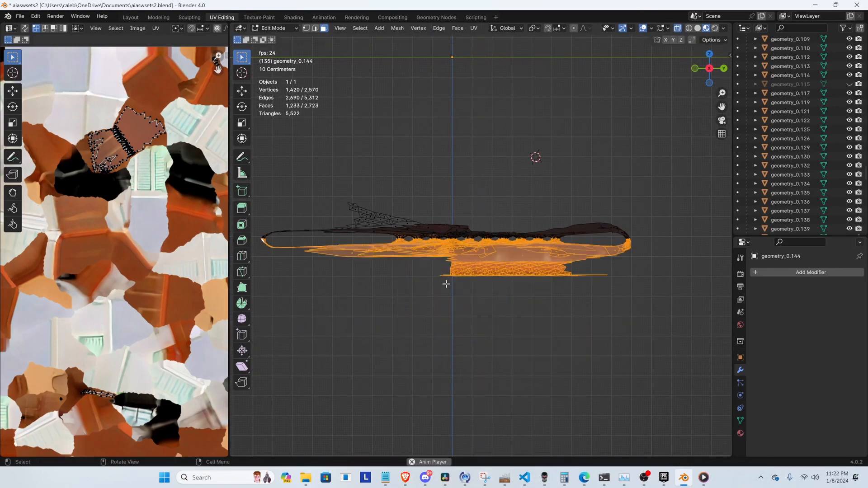
Separate the selected lower faces into their own object and return to Object Mode
key("p")
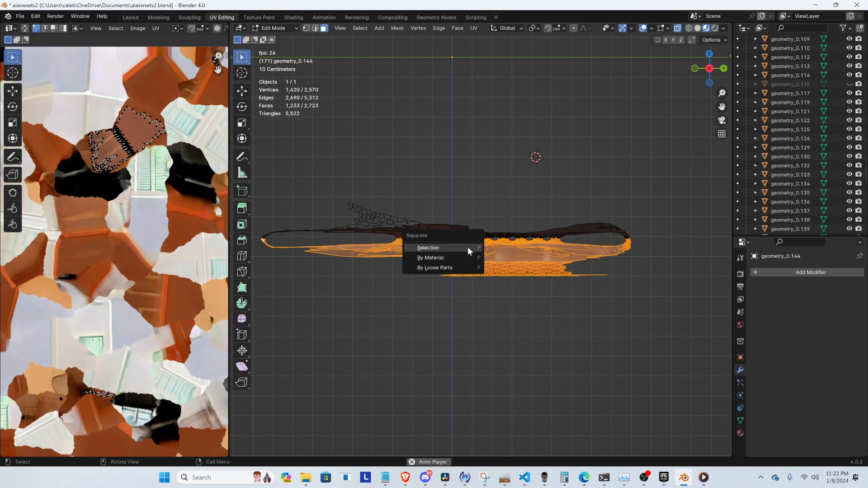
left_click(442, 250)
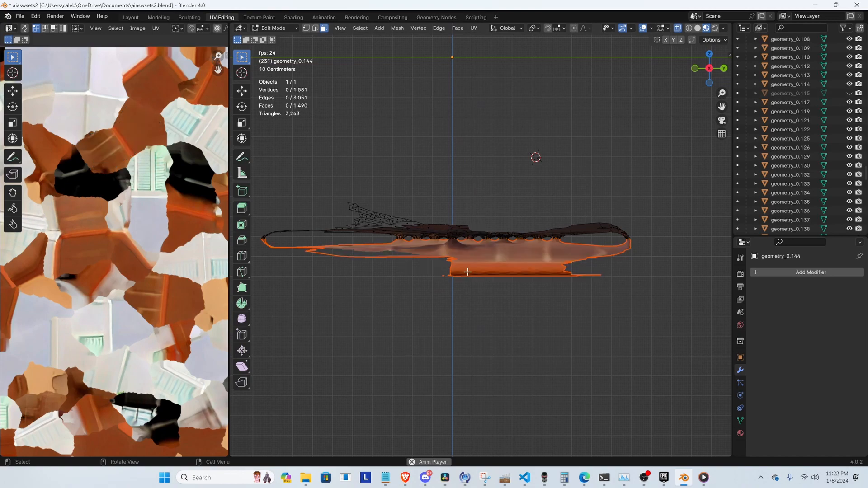
middle_click_drag(550, 264, 513, 276)
key("p")
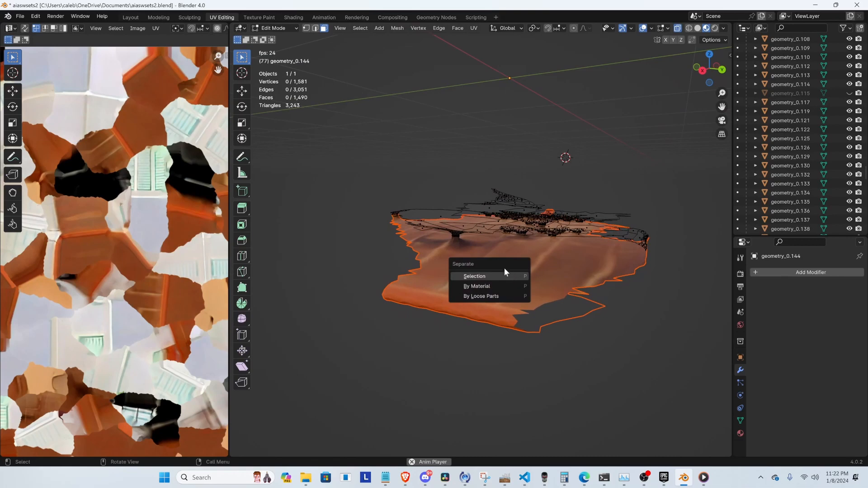
left_click(467, 295)
middle_click_drag(436, 287, 461, 276)
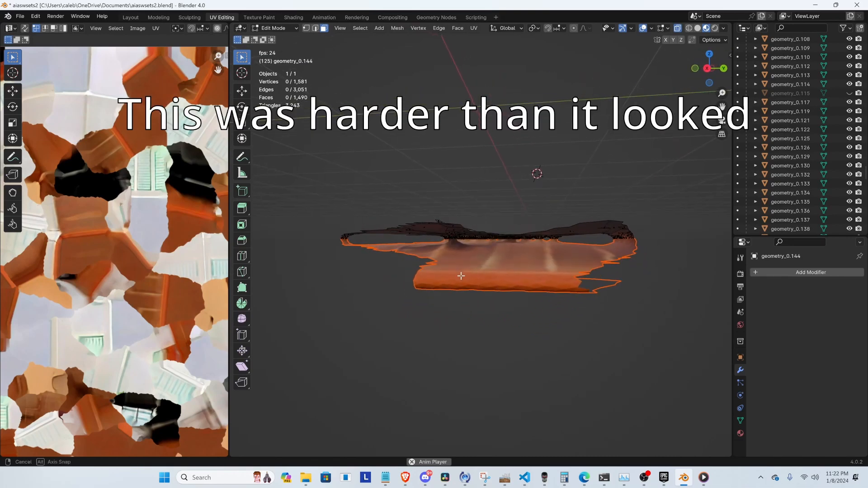
key("Tab")
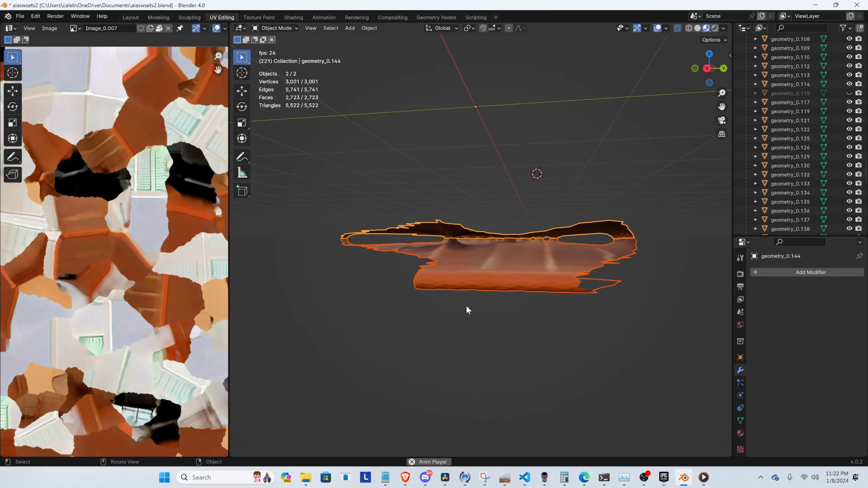
Isolate the upper piece of the split mesh in local view and open it in Edit Mode
left_click(445, 233)
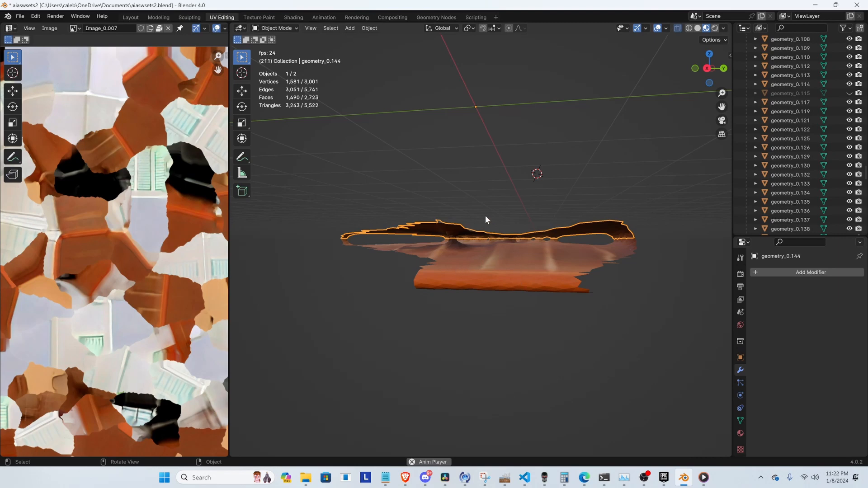
key("KP_Divide")
key("KP_Divide")
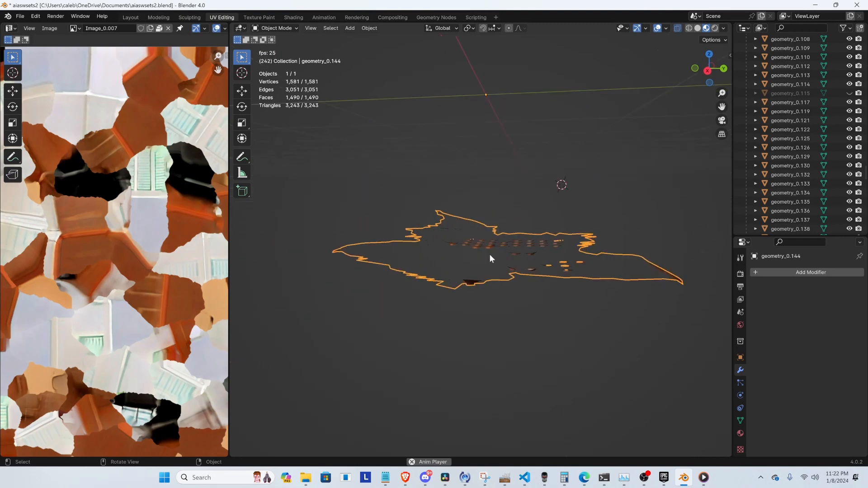
middle_click_drag(500, 327, 499, 268)
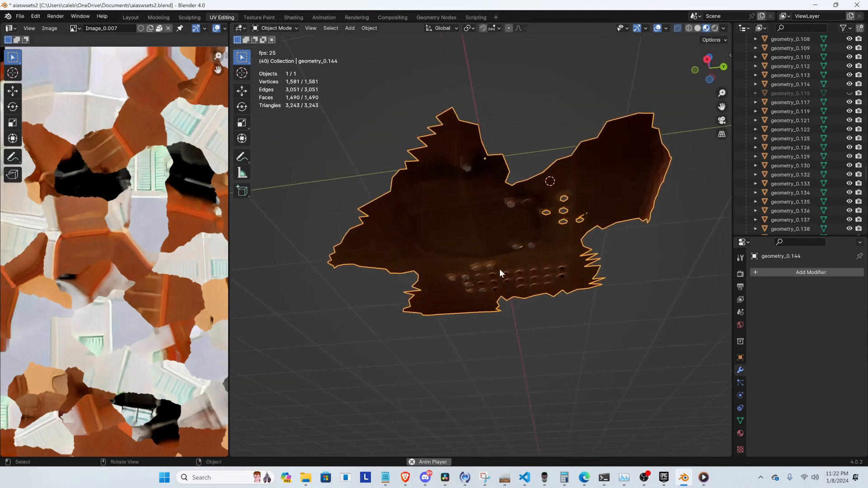
key("Tab")
middle_click_drag(494, 222, 486, 227)
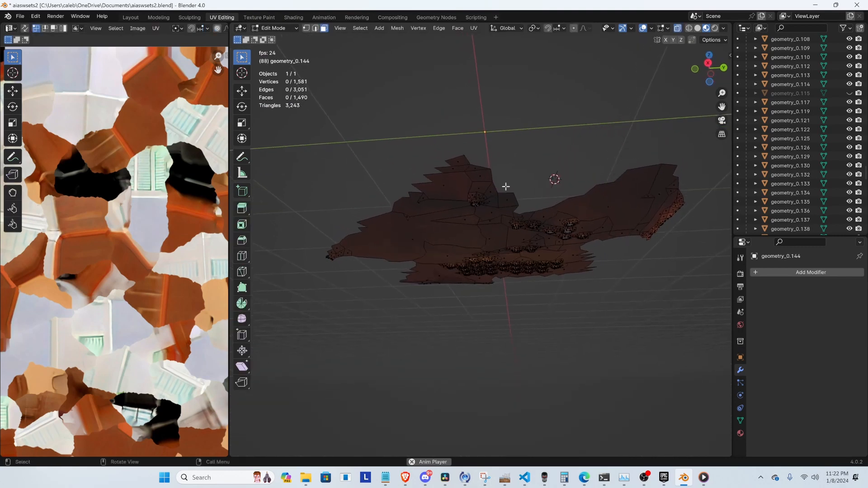
Switch to vertex selection and select all pillar-stub vertices along the underside of the upper piece, including those behind
key("KP_1")
key("KP_3")
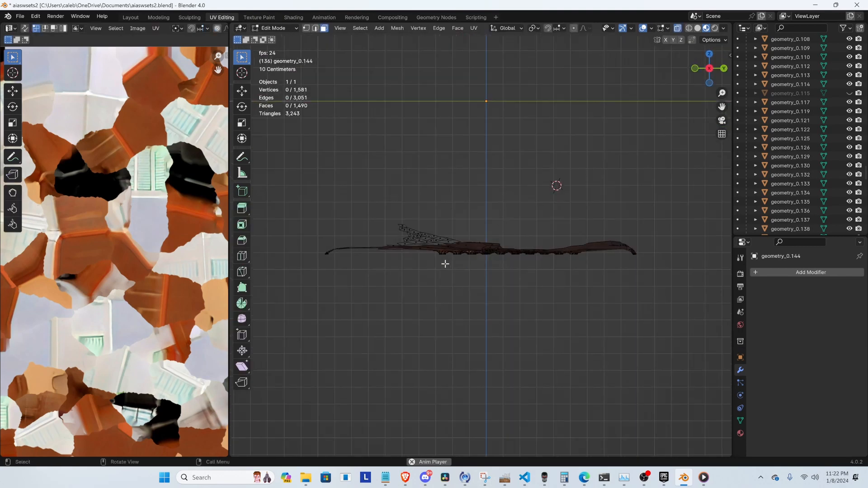
scroll(519, 290, "up", 5)
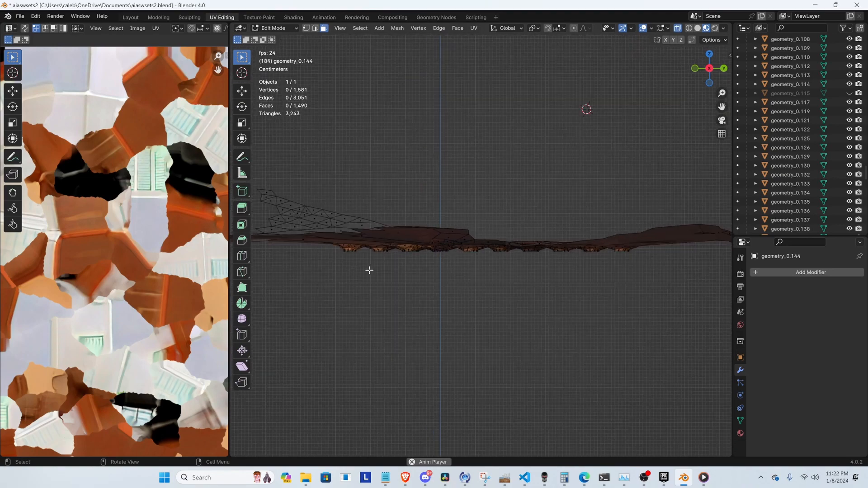
left_click_drag(326, 261, 651, 249)
scroll(442, 280, "up", 1)
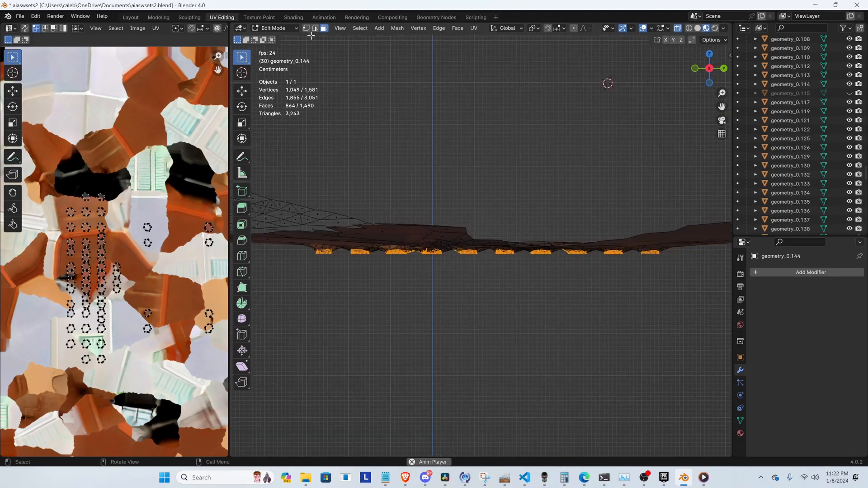
left_click(307, 28)
left_click(436, 364)
left_click_drag(297, 267, 696, 252)
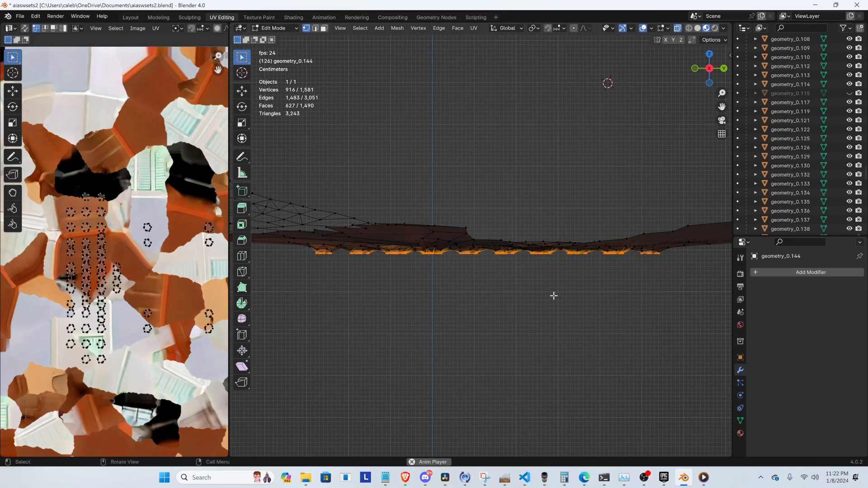
middle_click_drag(552, 295, 322, 246)
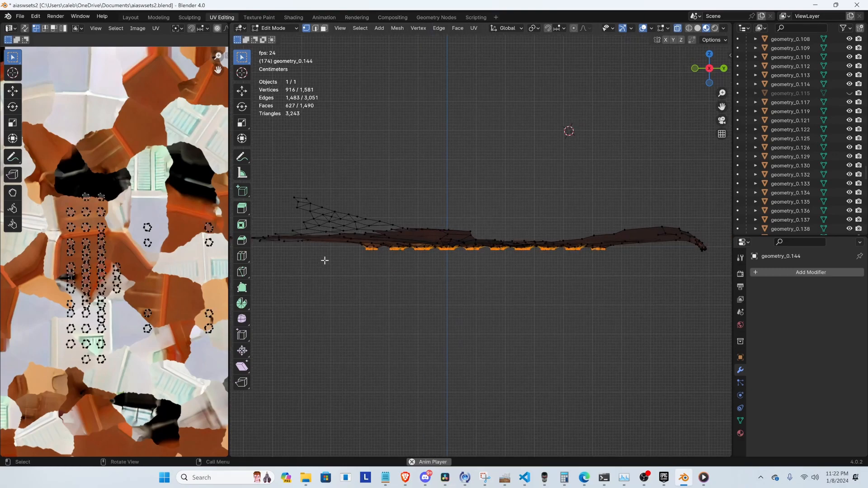
scroll(414, 285, "up", 2)
middle_click_drag(396, 277, 394, 253, "shift")
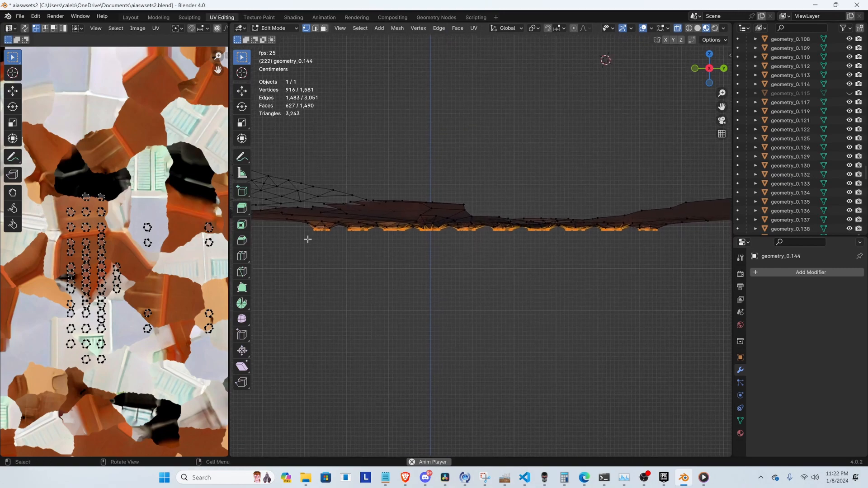
left_click_drag(288, 239, 711, 222)
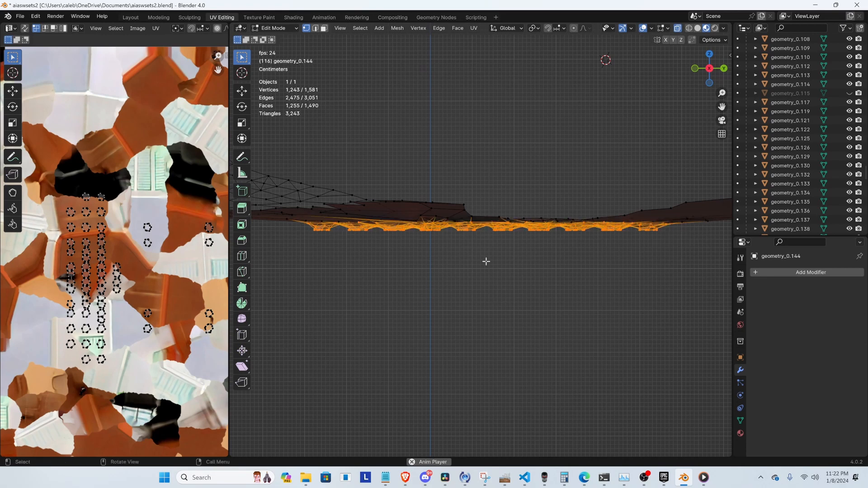
Flatten the selected vertices by scaling them to 0 along Z, and move them up about 0.018 m along global Z
key("s")
key("z")
key("0")
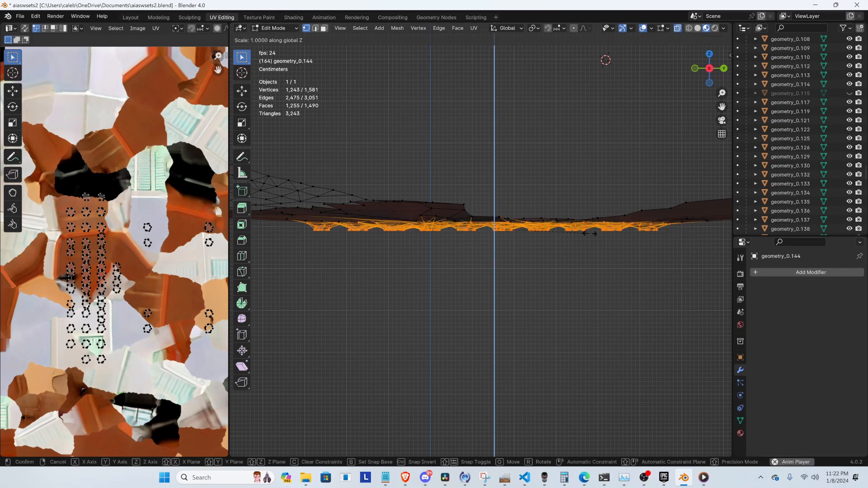
key("Return")
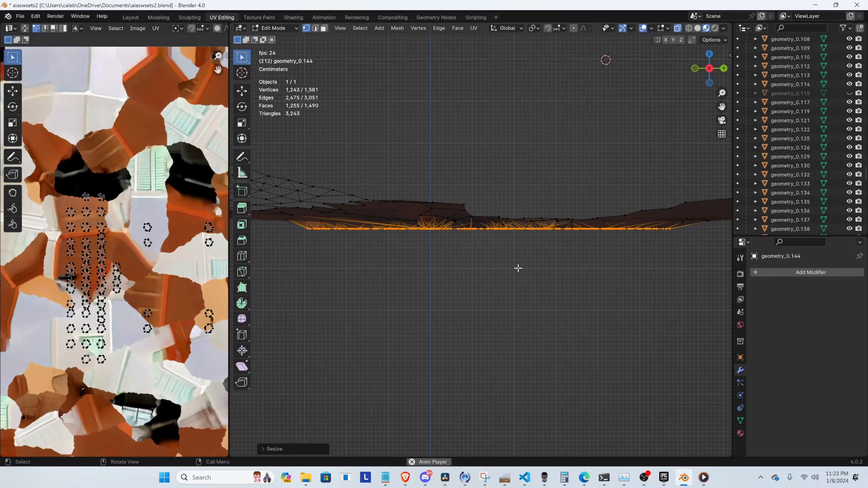
key("g")
key("z")
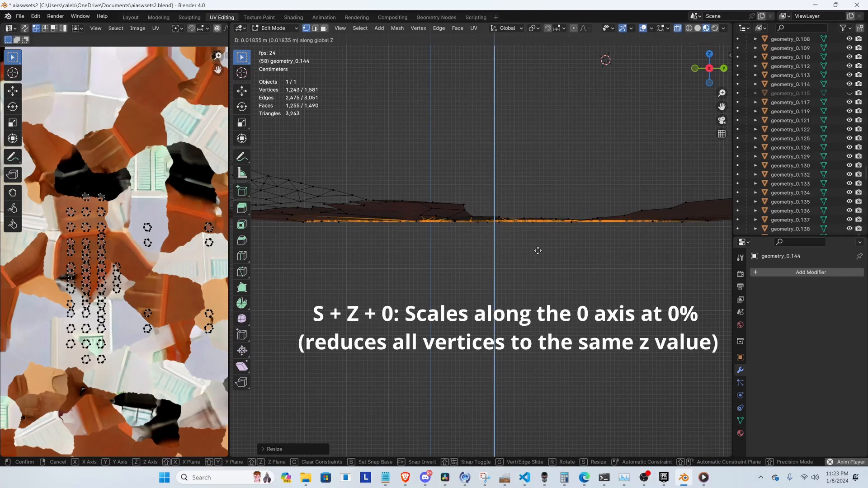
left_click(536, 249)
scroll(440, 211, "down", 2)
scroll(478, 215, "down", 3)
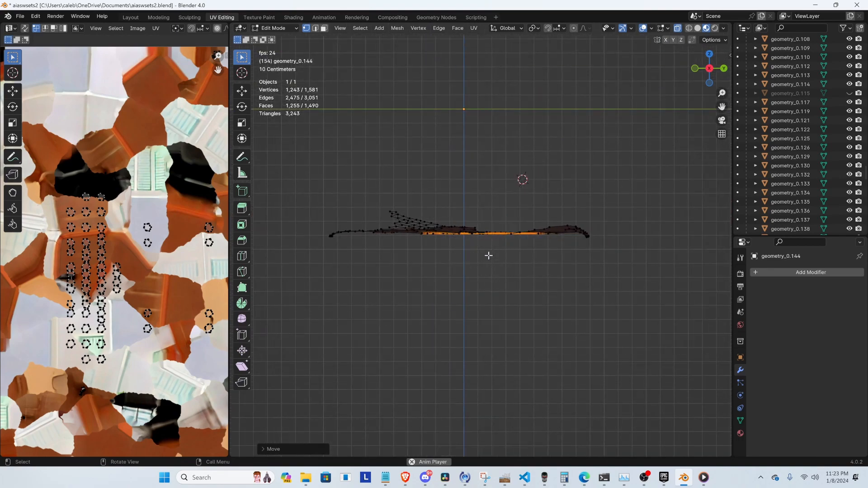
middle_click_drag(499, 261, 487, 237)
Leave the upper piece, isolate the separated lower piece in local view and open it in Edit Mode
key("Tab")
key("KP_Divide")
middle_click_drag(474, 295, 497, 261)
key("KP_Divide")
key("Tab")
key("KP_3")
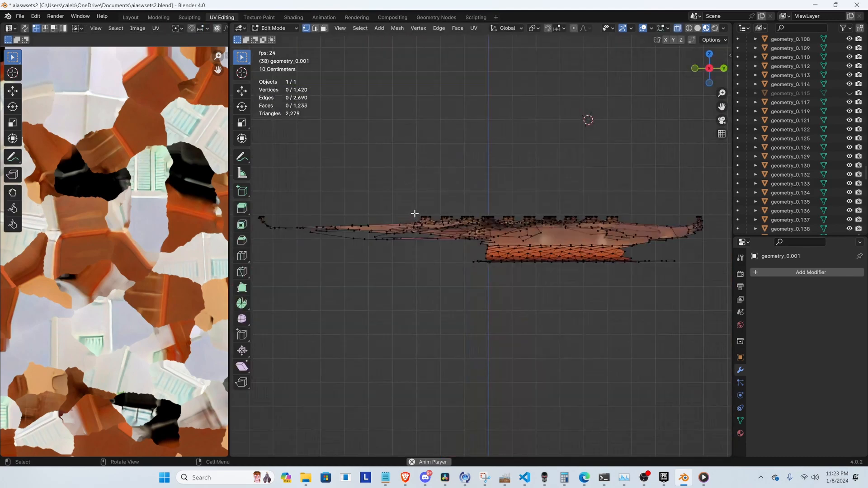
Select the pillar vertices and the surface vertices around their bases along the upper side of the lower piece
left_click_drag(412, 199, 646, 218)
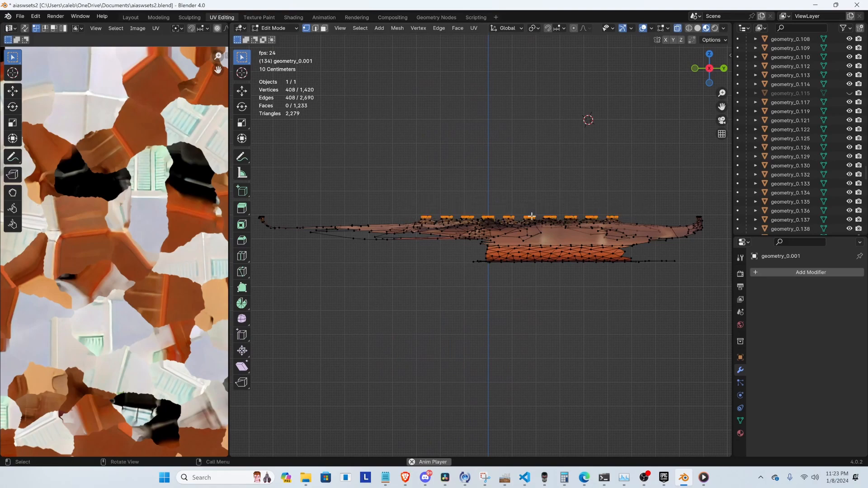
scroll(429, 189, "up", 5)
scroll(430, 189, "down", 4)
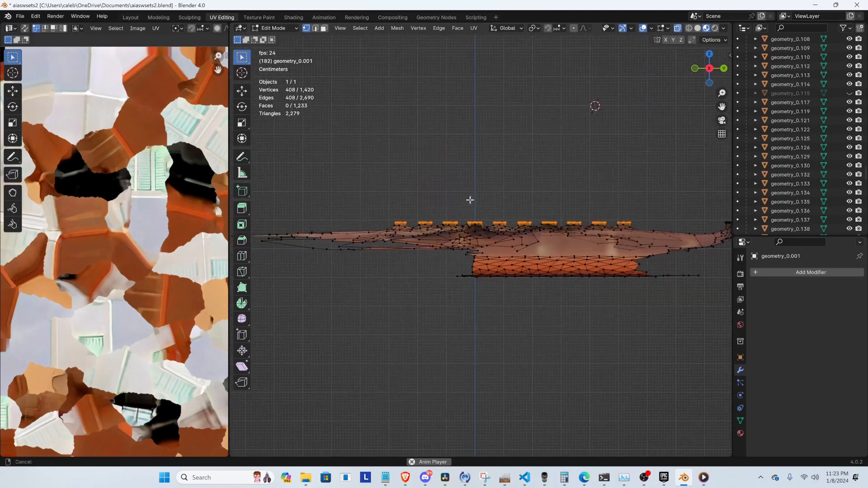
left_click_drag(334, 219, 649, 243)
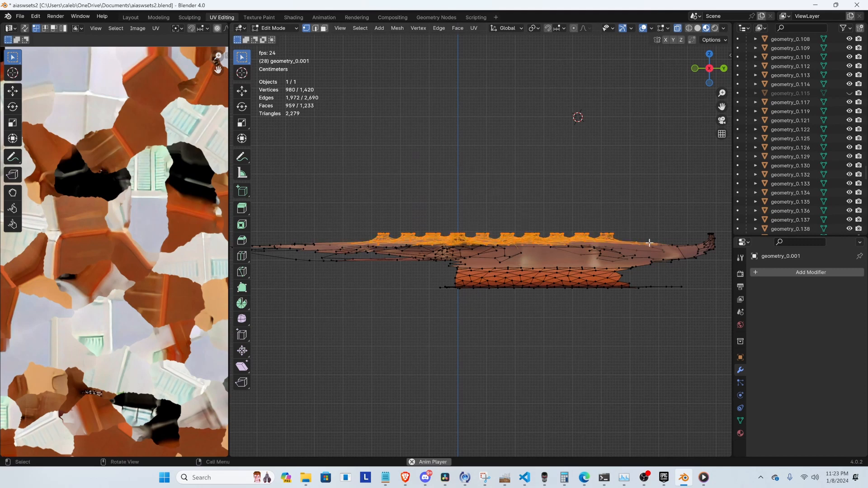
Flatten the selected pillar vertices by scaling them to 0 along Z, and move them down about 0.032 m along global Z
key("s")
key("z")
key("0")
key("Return")
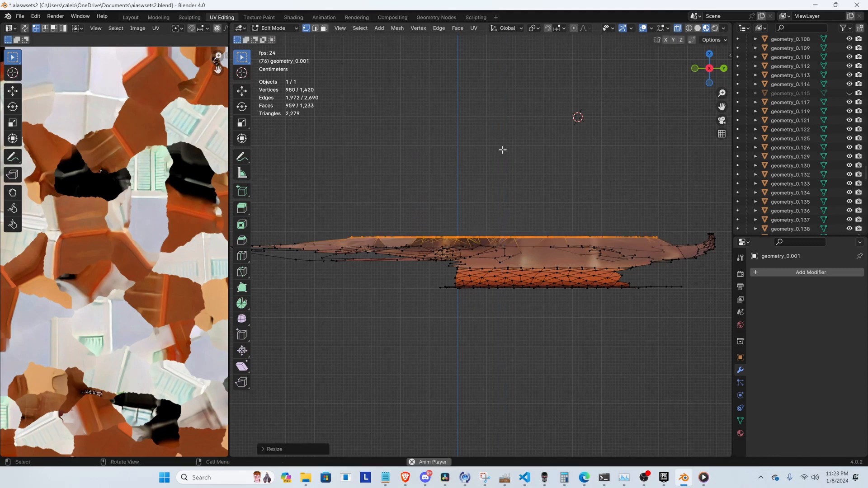
key("g")
key("z")
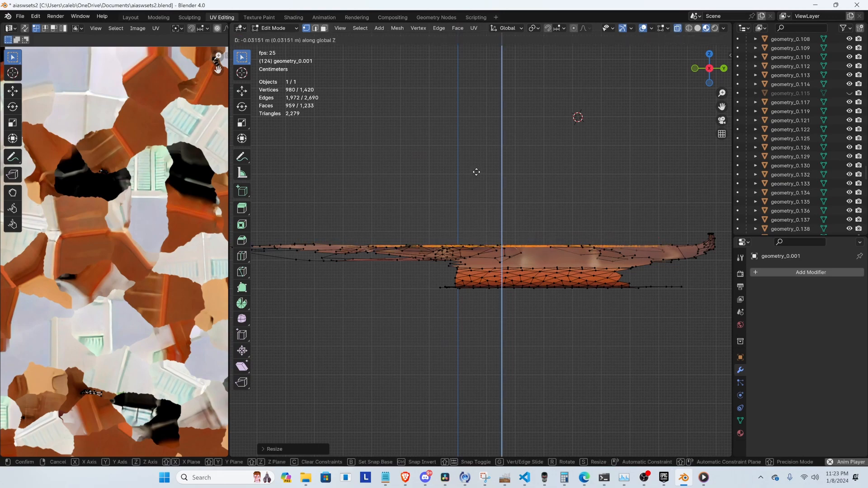
left_click(476, 170)
Exit local view to show the whole room and deselect all vertices of the lower piece
key("slash")
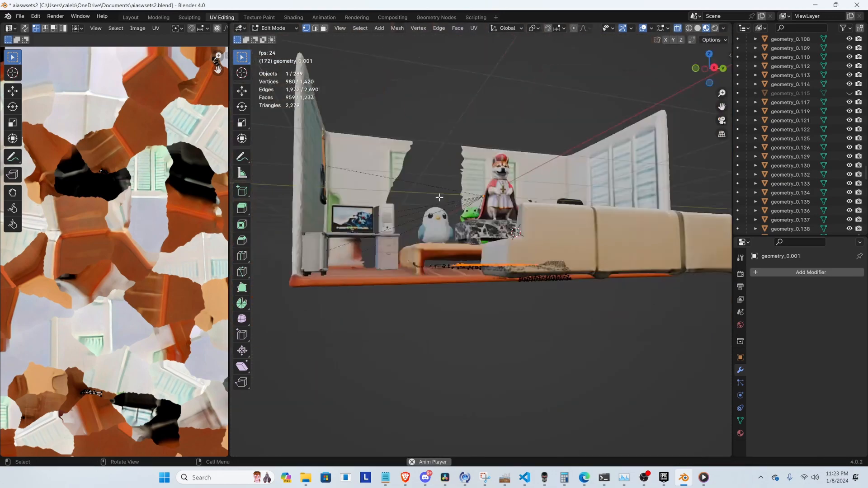
middle_click_drag(554, 251, 508, 259)
middle_click_drag(540, 252, 502, 279)
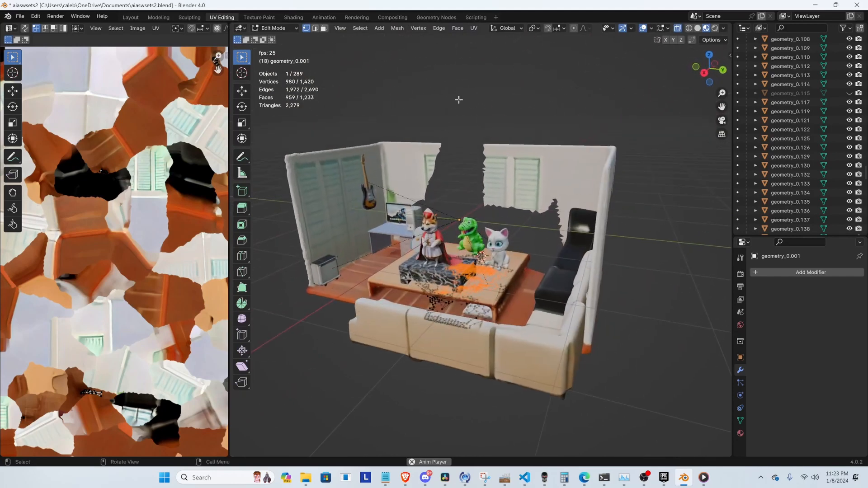
left_click(461, 108)
Try to reveal hidden geometry in Edit Mode, and return to Object Mode
key("alt+h")
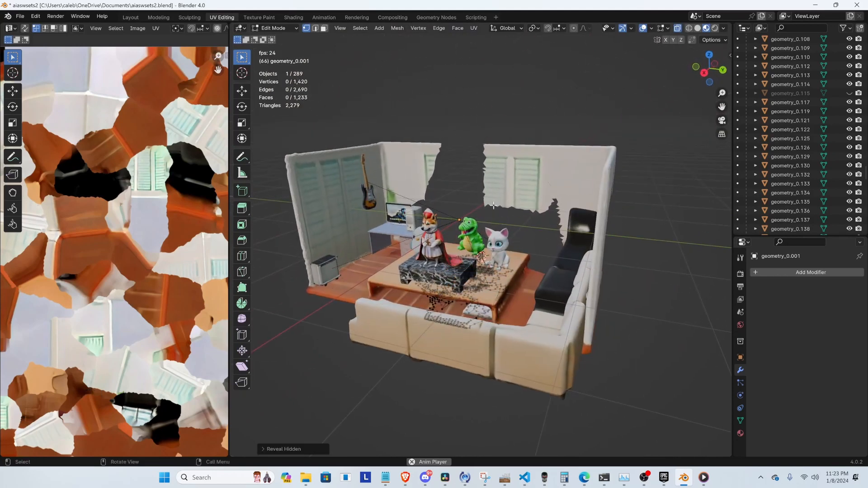
left_click(547, 192)
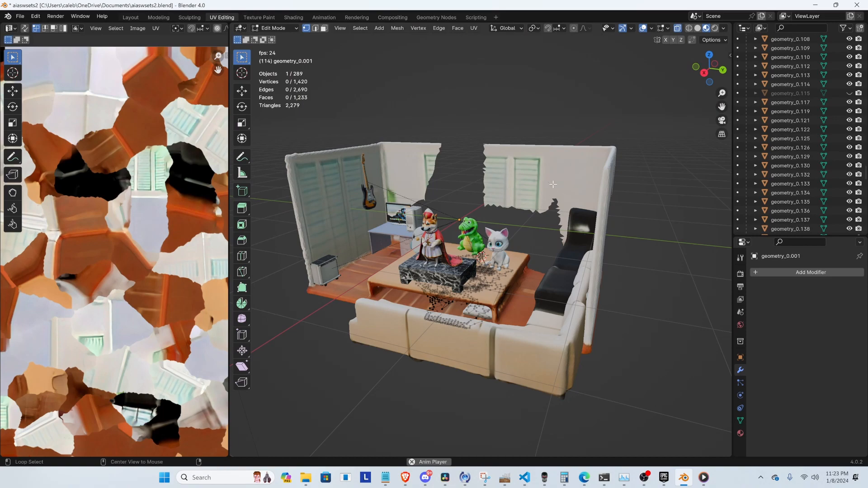
key("alt+h")
middle_click_drag(552, 196, 449, 159)
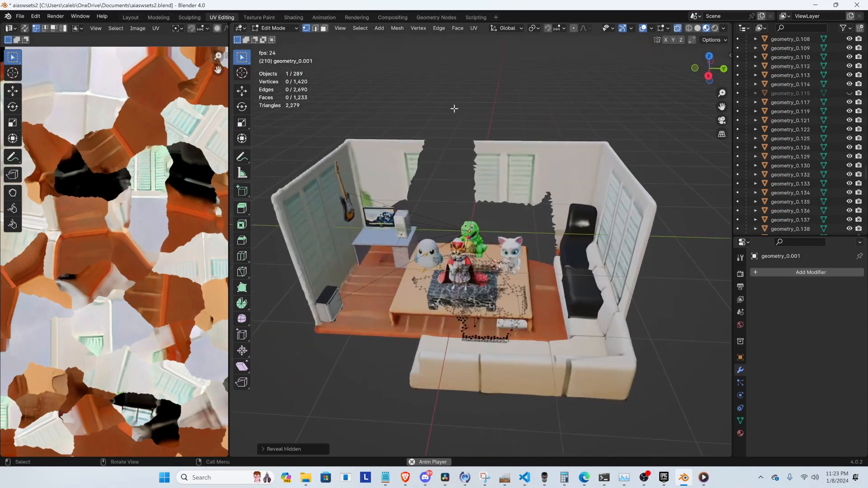
key("Tab")
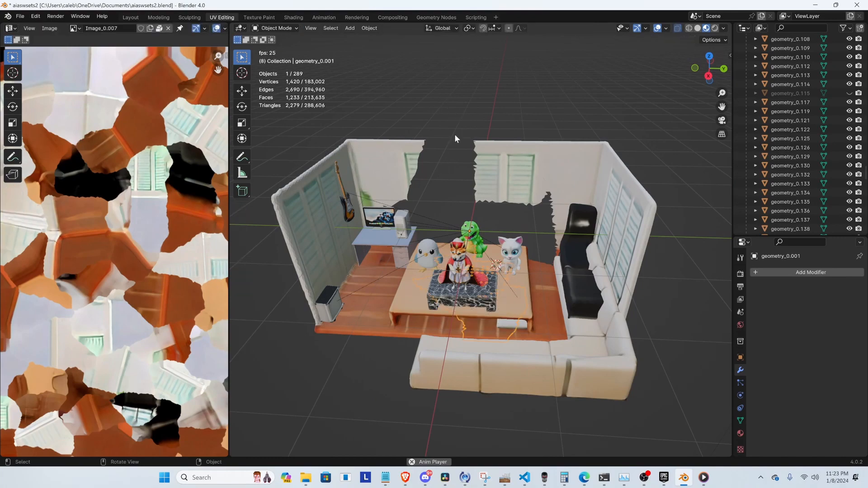
mouse_move(467, 199)
middle_mouse_down()
mouse_move(458, 175)
mouse_move(507, 192)
mouse_move(466, 163)
mouse_move(476, 183)
mouse_move(500, 179)
mouse_move(478, 178)
mouse_move(454, 193)
middle_mouse_up()
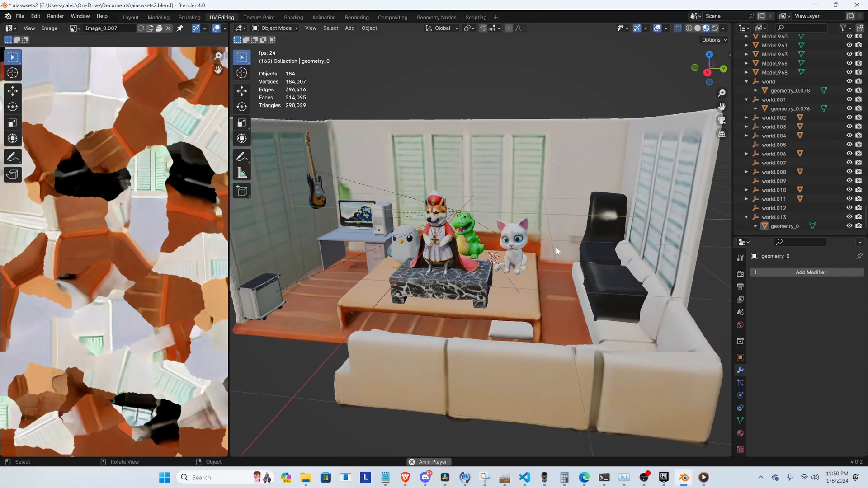
Select the room mesh and enter Edit Mode on it with all of its geometry deselected
middle_click_drag(513, 280, 536, 286)
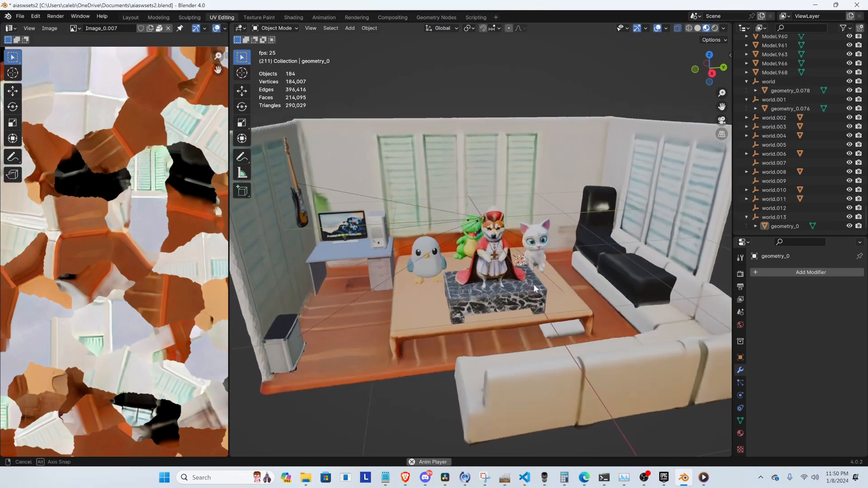
left_click(632, 276)
middle_click_drag(609, 275, 494, 329, "shift")
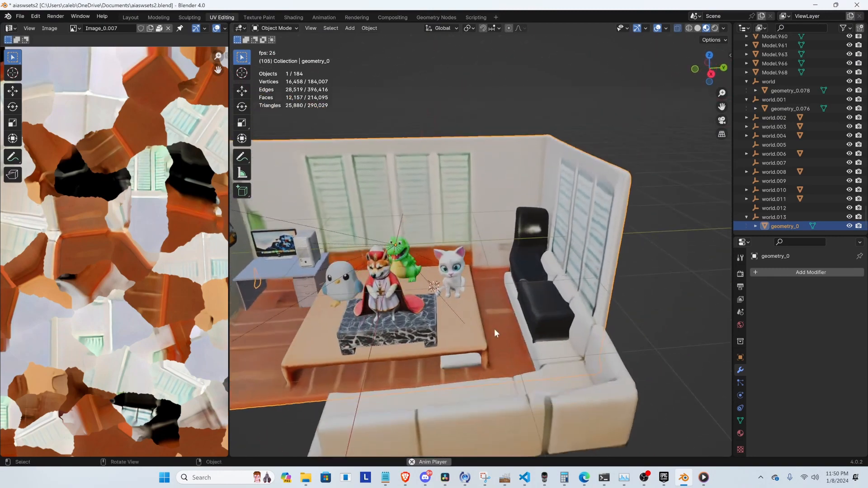
scroll(555, 320, "up", 2)
middle_click_drag(584, 313, 491, 199, "shift")
key("Tab")
key("alt+a")
Examine the black lounge chair's mesh beside the sofa, comparing Edit Mode with Object Mode and checking it from above
scroll(442, 239, "up", 2)
scroll(525, 276, "up", 2)
middle_click_drag(570, 277, 496, 270)
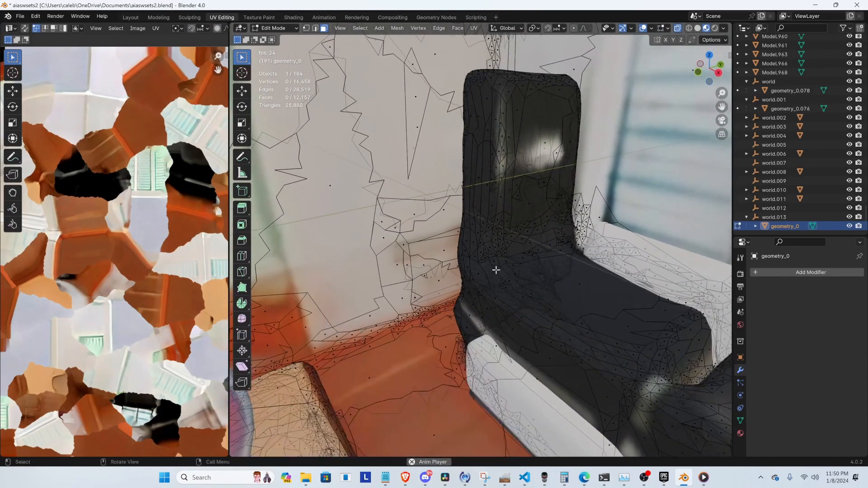
middle_click_drag(644, 318, 524, 267)
scroll(523, 267, "down", 3)
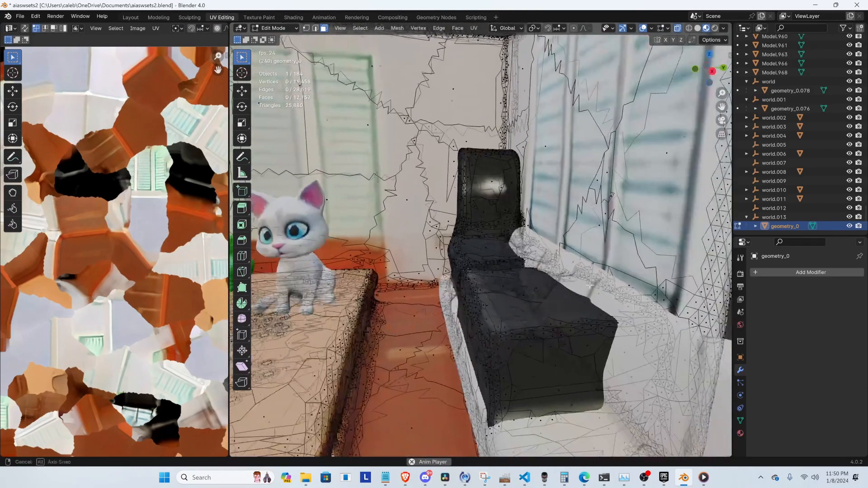
middle_click_drag(549, 304, 536, 290)
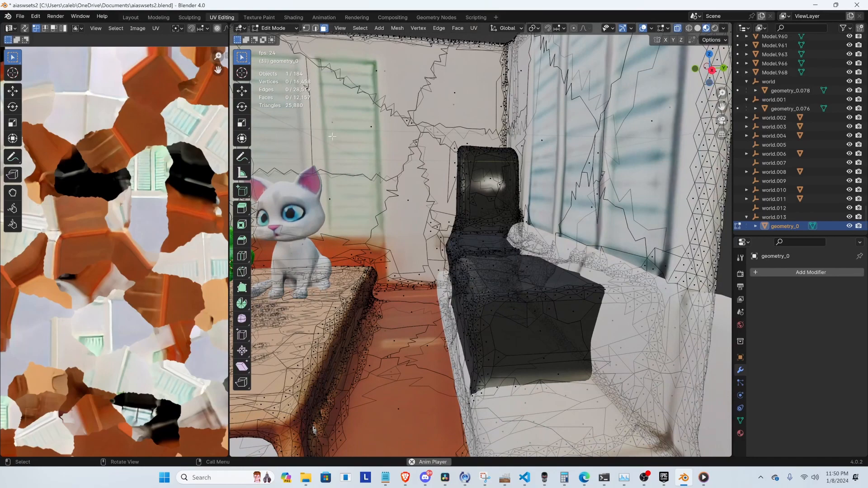
key("Tab")
scroll(455, 266, "down", 5)
key("Tab")
middle_click_drag(573, 245, 563, 288)
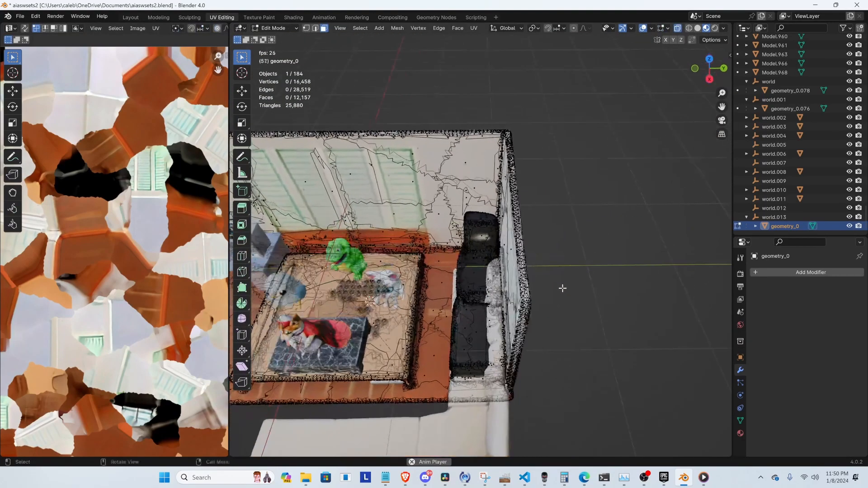
key("KP_7")
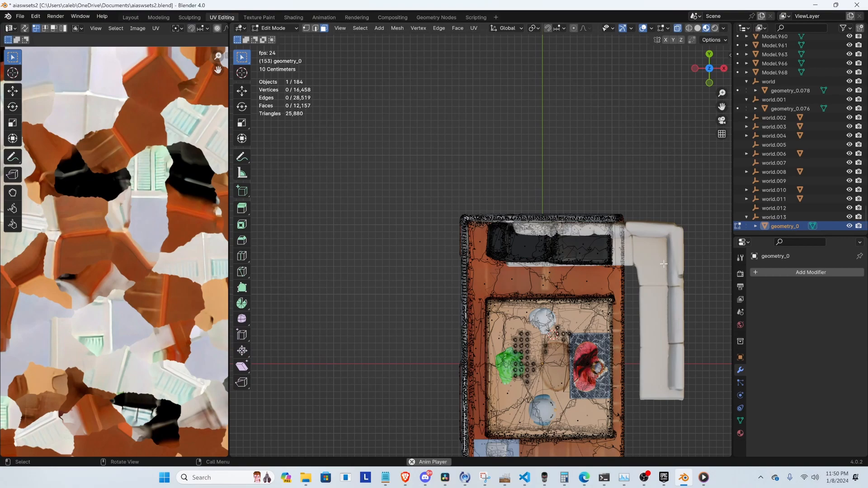
middle_click_drag(664, 265, 551, 221)
scroll(557, 232, "up", 4)
key("Tab")
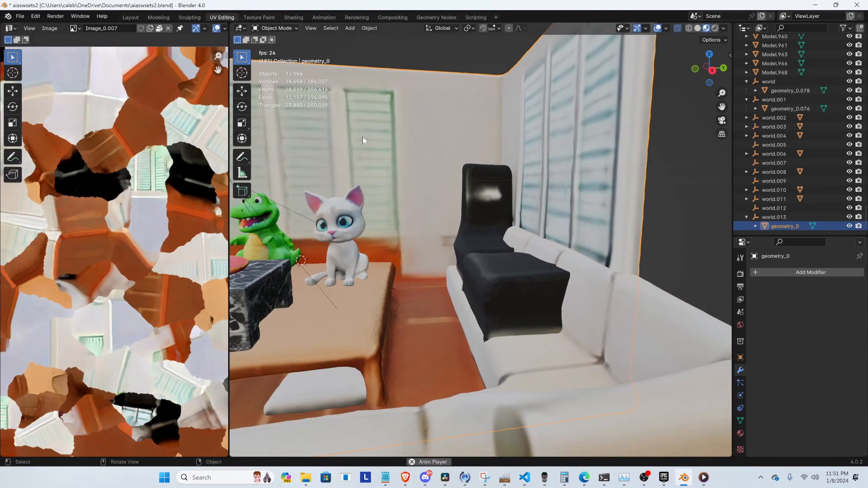
key("Tab")
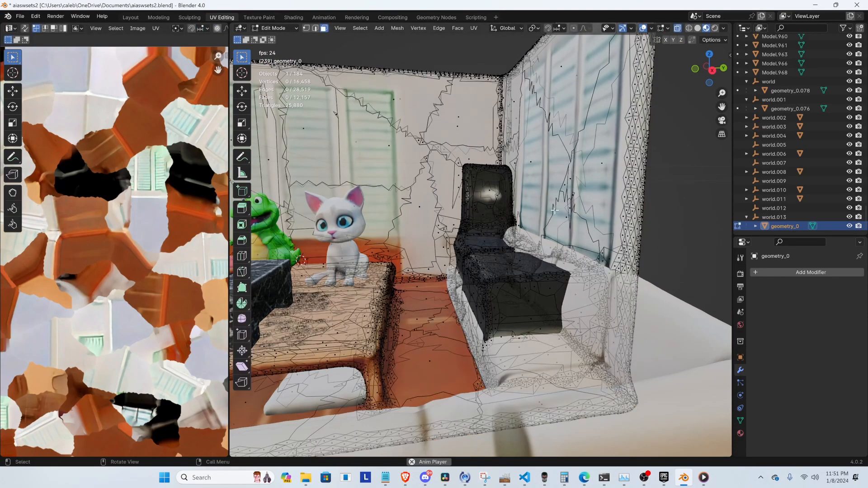
Switch the room mesh to Sculpt Mode, set the Elastic Deform brush radius to 281 px, and open its falloff settings
key("Tab")
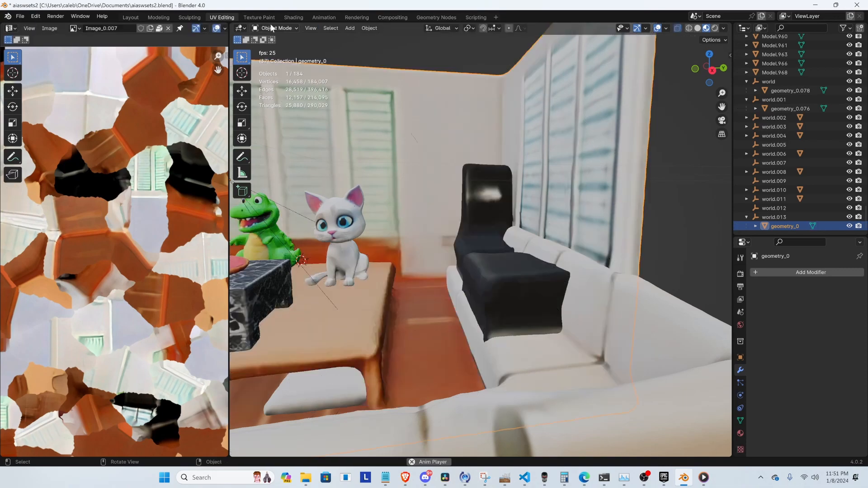
left_click(277, 28)
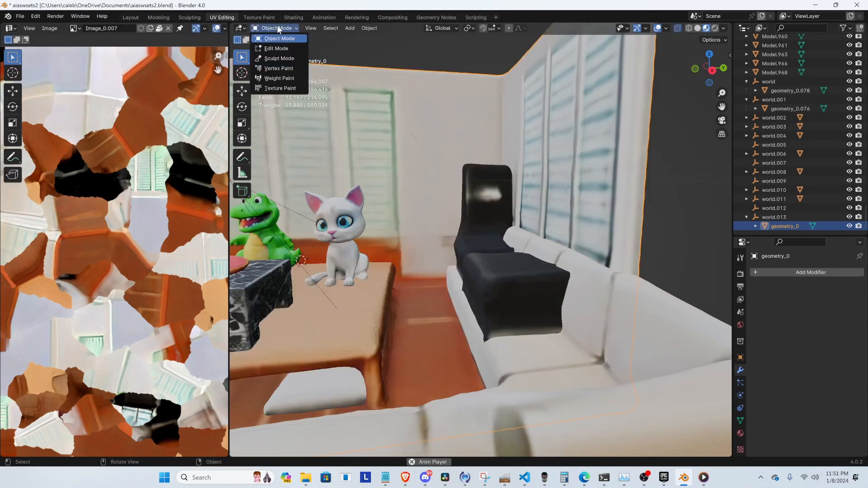
left_click(279, 64)
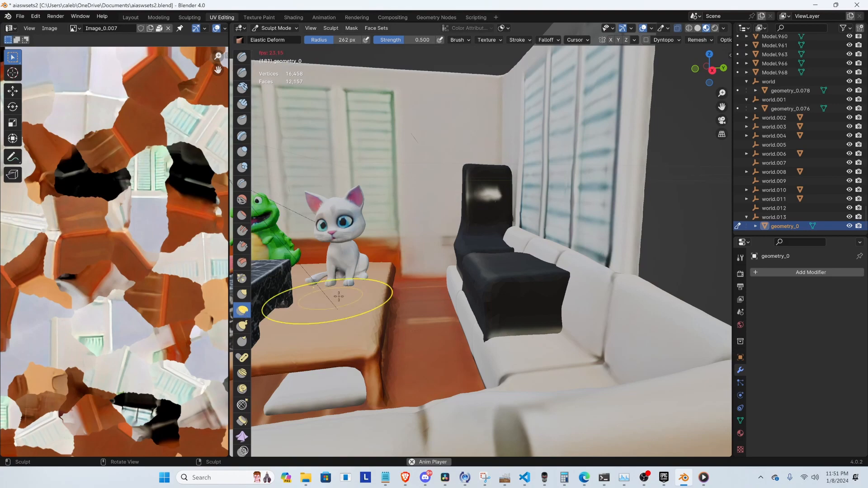
middle_click_drag(566, 320, 562, 307)
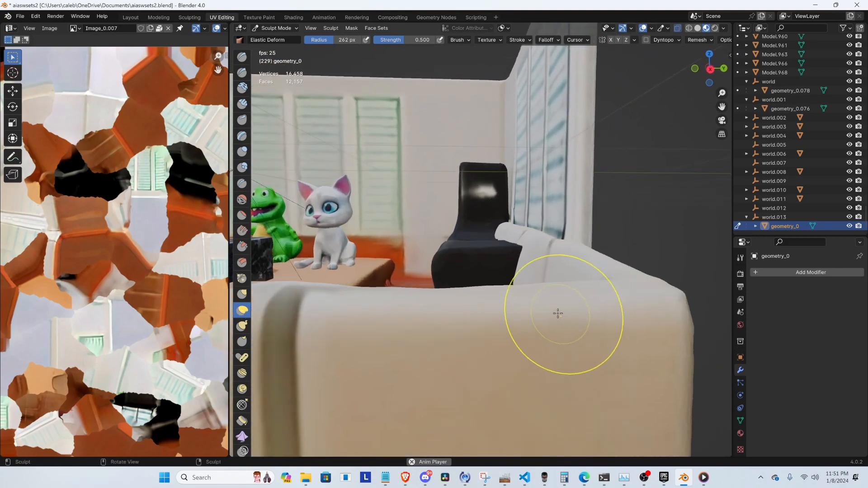
scroll(461, 258, "up", 4)
middle_click_drag(467, 267, 484, 164)
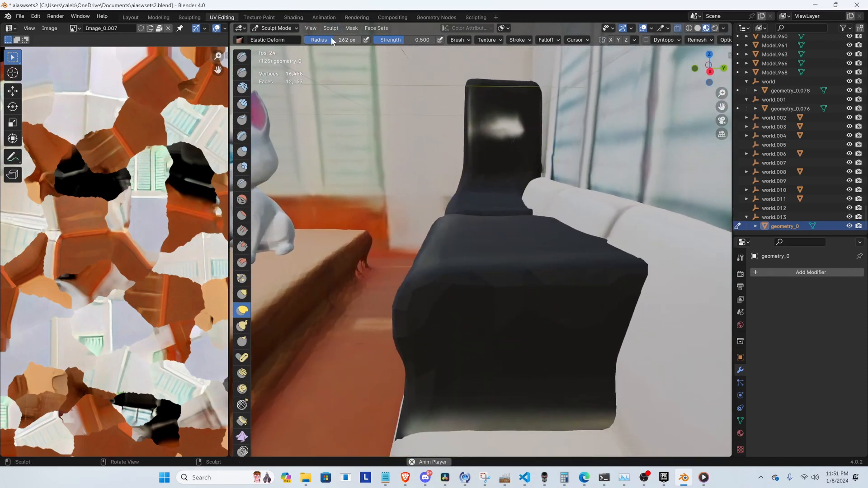
left_click_drag(339, 40, 334, 40)
left_click(548, 40)
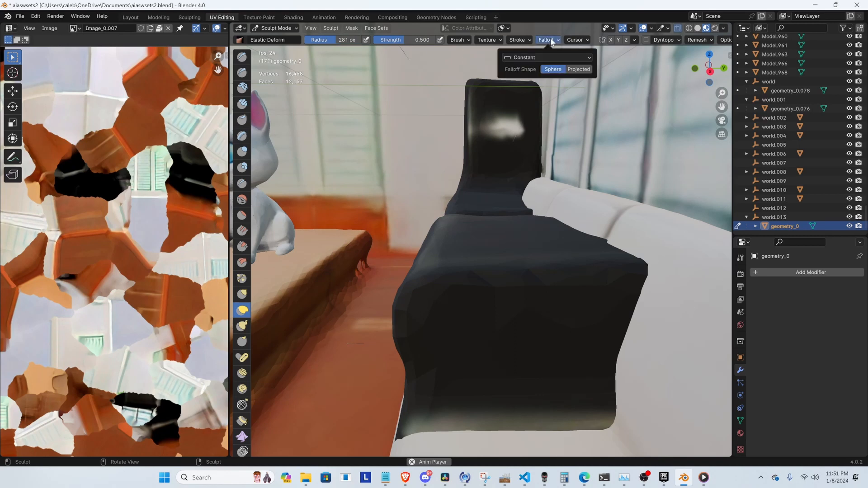
Push the aisle-side front edge of the black seat inward over the sofa with Elastic Deform, and undo the extra stroke on its front face
middle_click_drag(490, 278, 520, 307)
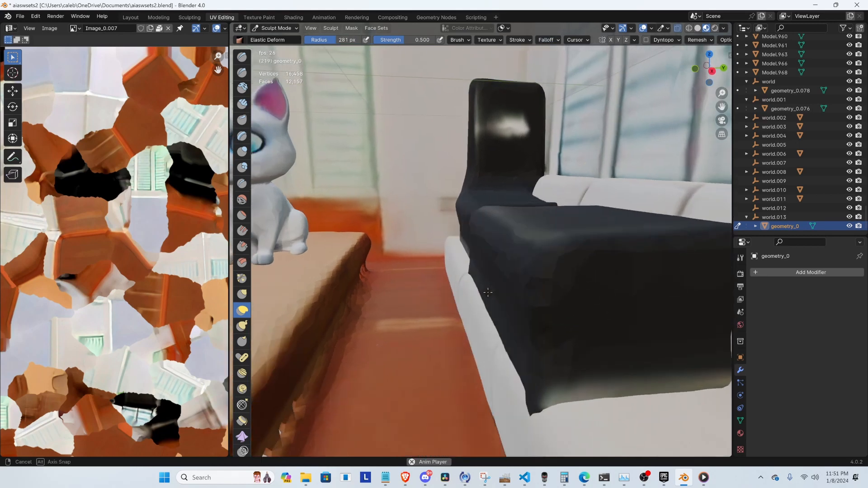
mouse_move(697, 358)
middle_mouse_down()
mouse_move(593, 340)
mouse_move(568, 316)
middle_mouse_up()
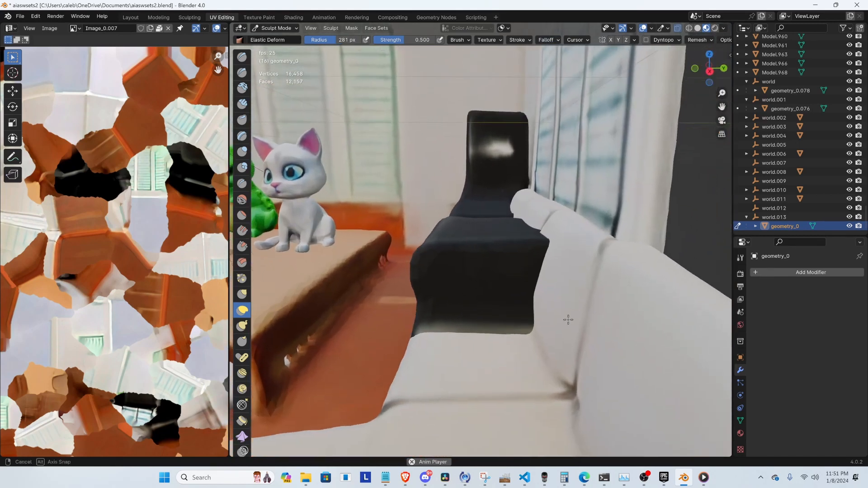
left_click_drag(417, 258, 476, 364)
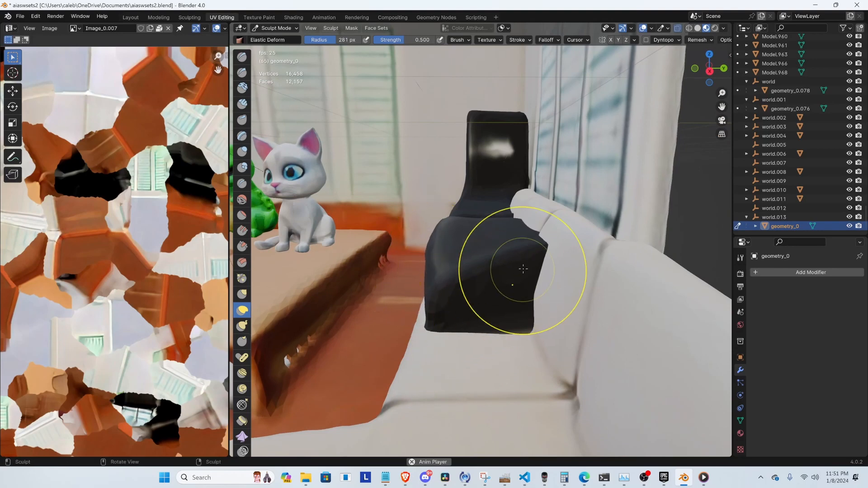
left_click_drag(518, 271, 462, 391)
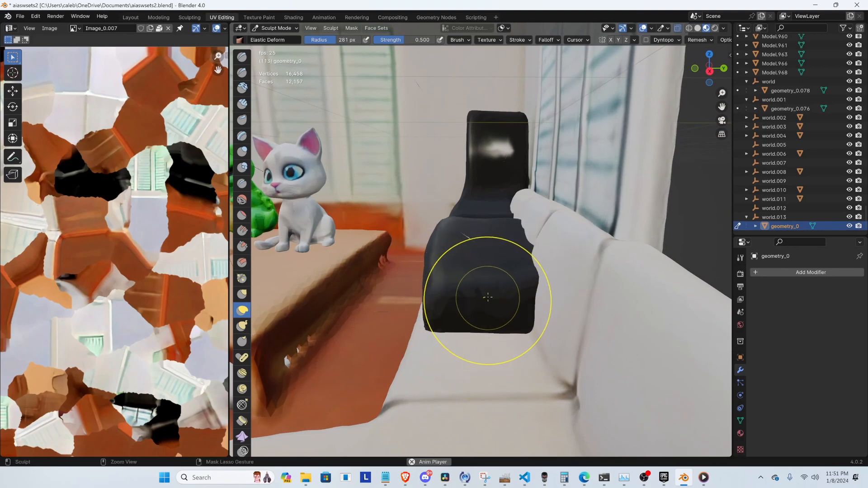
key("ctrl+z")
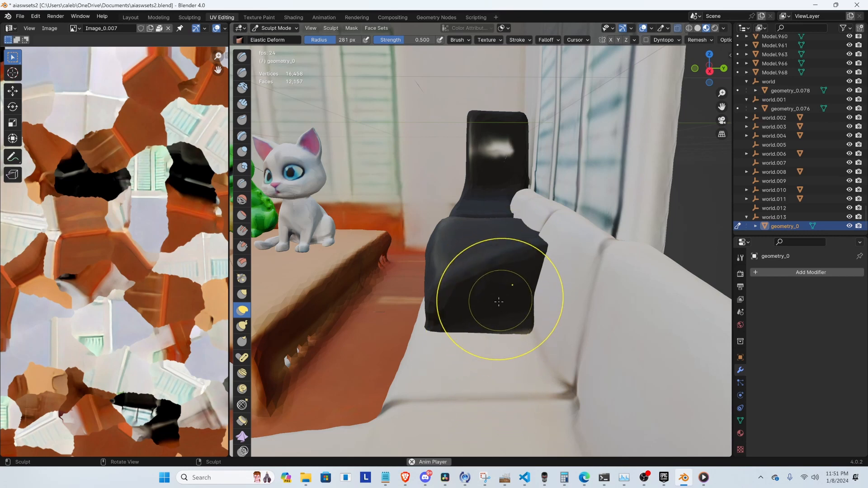
Push the upper front corner of the black seat nearest the sofa back inward and down with repeated Elastic Deform strokes
mouse_move(520, 226)
left_mouse_down()
mouse_move(500, 273)
mouse_move(487, 356)
mouse_move(462, 341)
mouse_move(475, 314)
mouse_move(456, 406)
left_mouse_up()
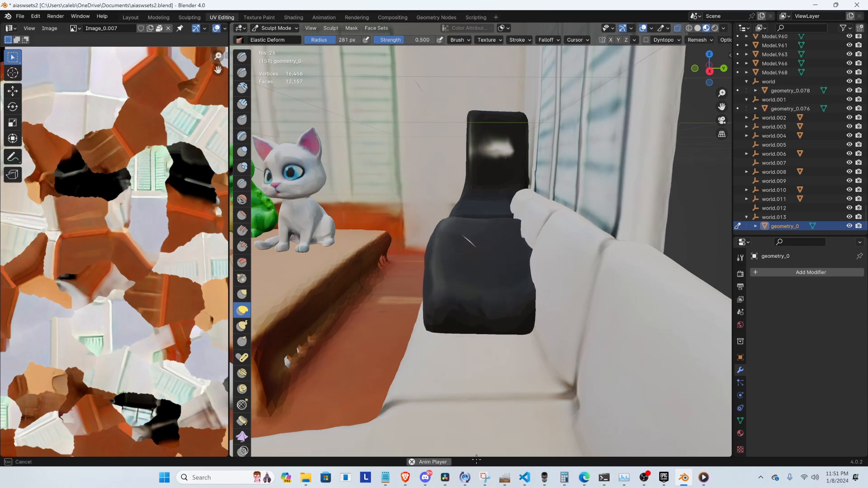
left_click_drag(476, 460, 491, 362)
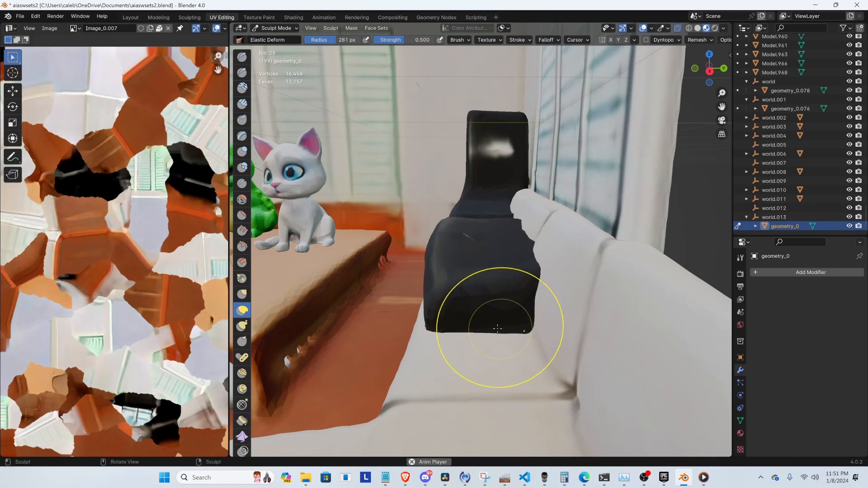
left_click_drag(497, 293, 507, 382)
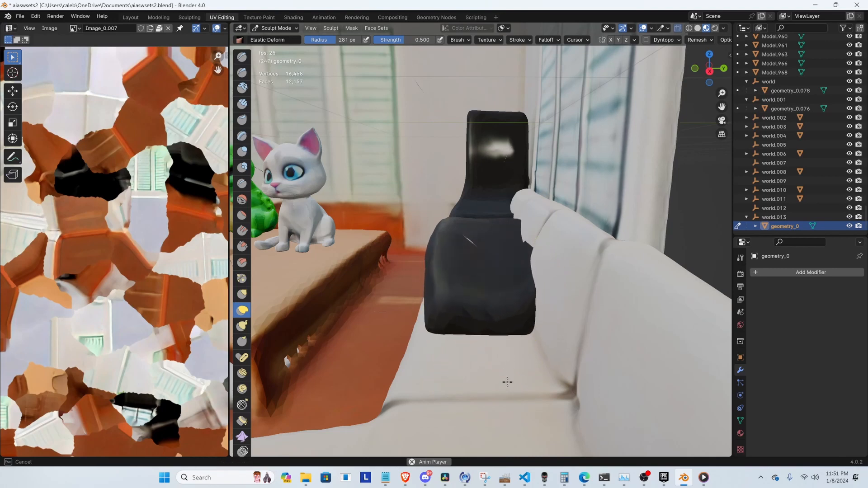
left_click_drag(511, 456, 515, 486)
left_click_drag(499, 439, 499, 438)
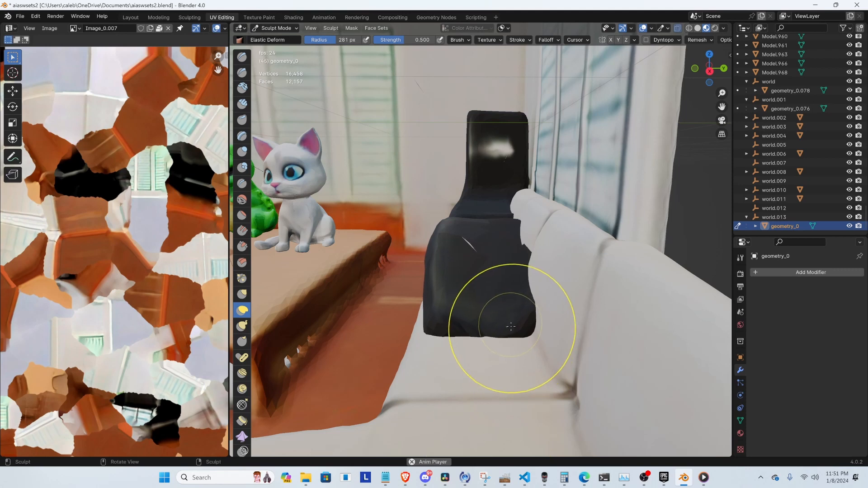
Shorten the black seat by pushing its front end back toward the upright backrest with Elastic Deform
left_click_drag(525, 321, 504, 386)
mouse_move(447, 334)
left_mouse_down()
mouse_move(454, 347)
mouse_move(452, 301)
mouse_move(461, 336)
mouse_move(460, 312)
left_mouse_up()
mouse_move(510, 282)
left_mouse_down()
mouse_move(511, 262)
mouse_move(522, 292)
mouse_move(506, 282)
mouse_move(470, 299)
mouse_move(475, 268)
left_mouse_up()
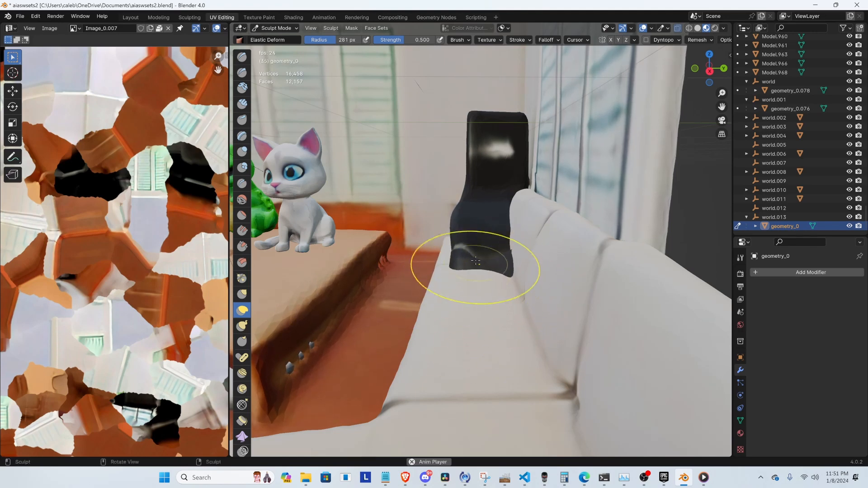
Push the two remaining front corners of the black seat back into the base of the upright backrest
scroll(470, 256, "up", 3)
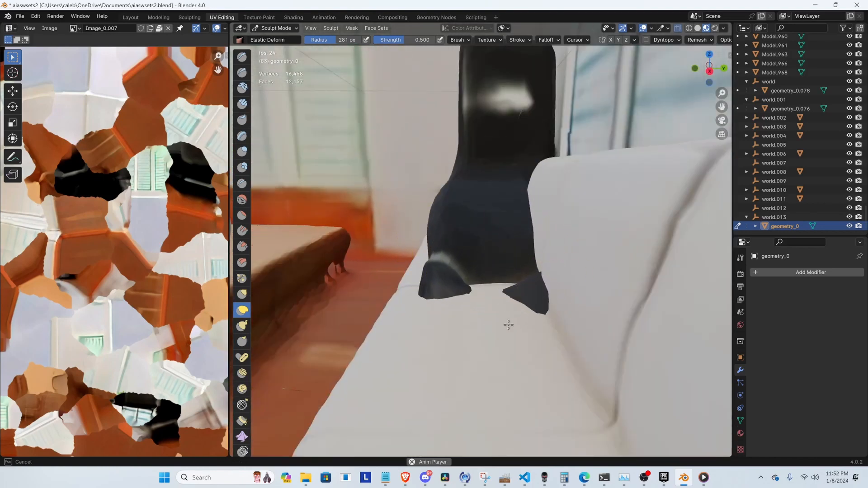
left_click_drag(508, 325, 513, 334)
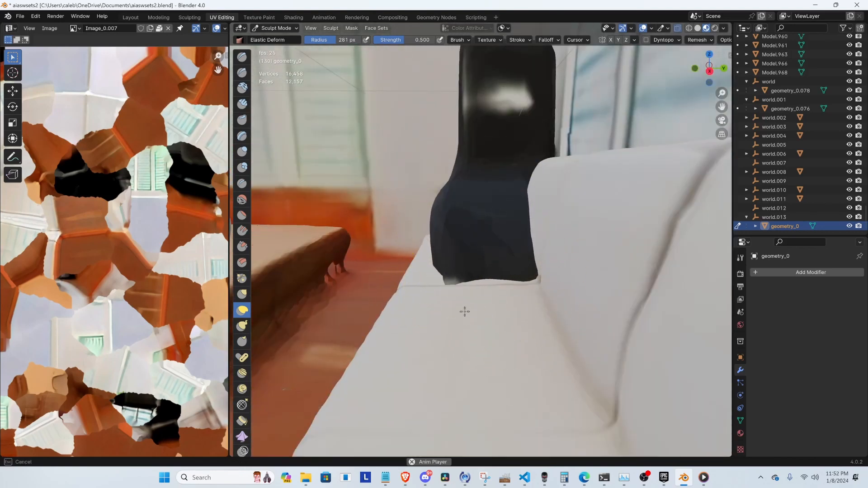
left_click_drag(458, 297, 455, 266)
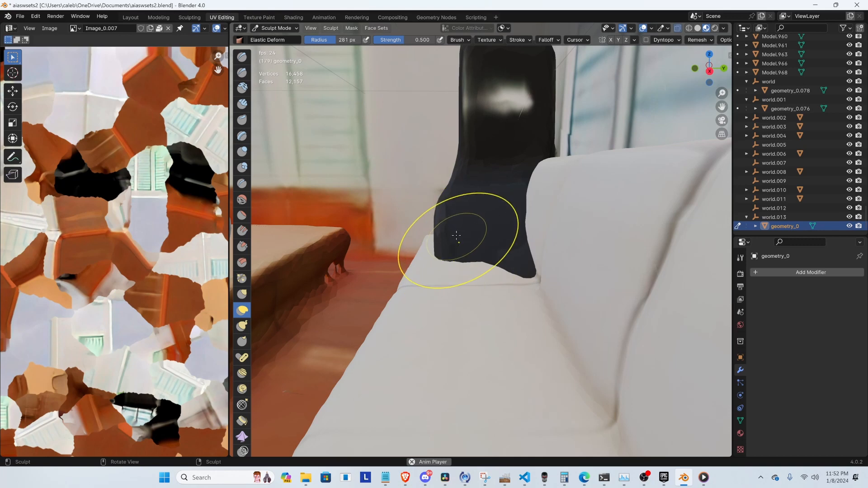
mouse_move(512, 281)
left_mouse_down()
mouse_move(482, 230)
mouse_move(454, 221)
mouse_move(508, 241)
left_mouse_up()
Push the black spikes protruding over the sofa cushion back into the side of the chair base with Elastic Deform
middle_click_drag(468, 245, 558, 252)
scroll(568, 202, "up", 3)
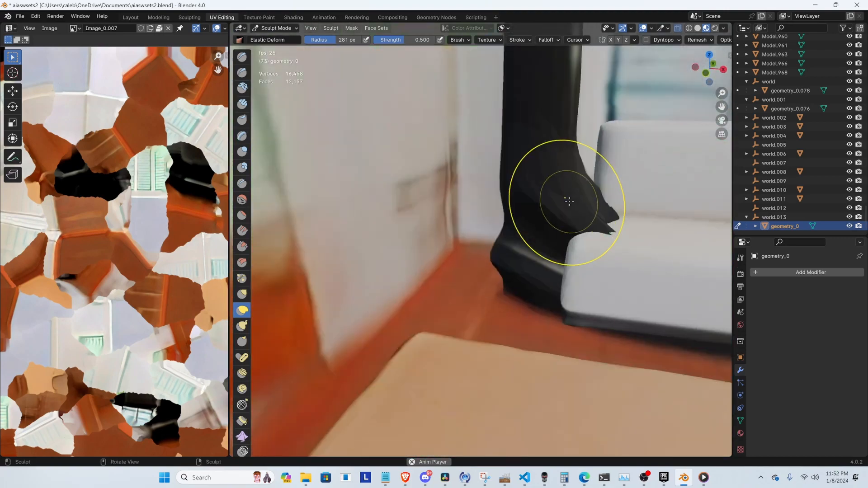
middle_click_drag(568, 202, 502, 254, "shift")
mouse_move(534, 228)
left_mouse_down()
mouse_move(628, 222)
mouse_move(606, 225)
left_mouse_up()
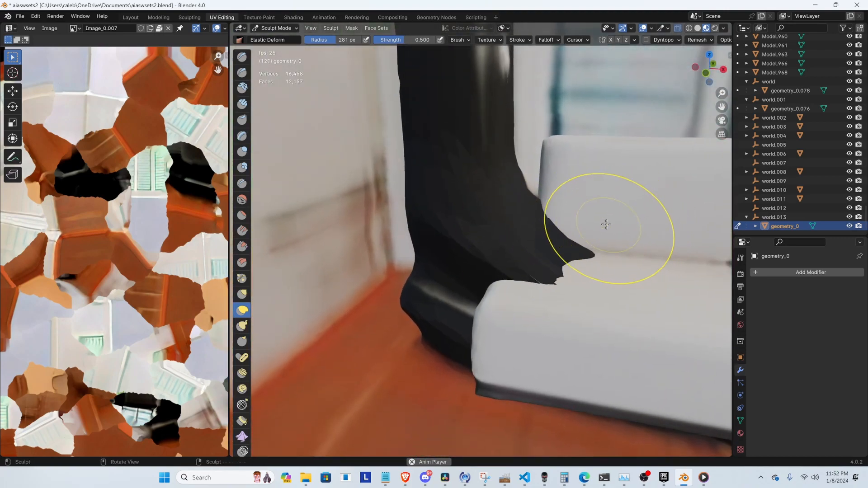
middle_click_drag(513, 240, 535, 241)
left_click_drag(548, 250, 491, 309)
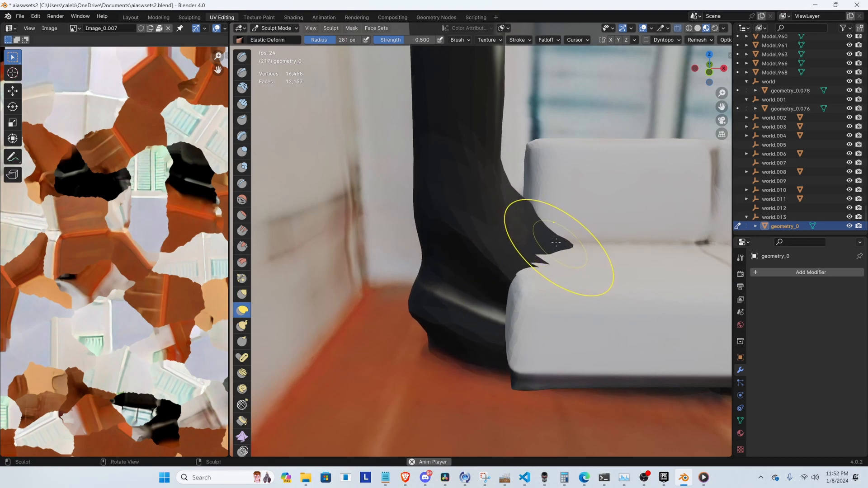
left_click_drag(556, 243, 488, 266)
left_click_drag(523, 244, 508, 282)
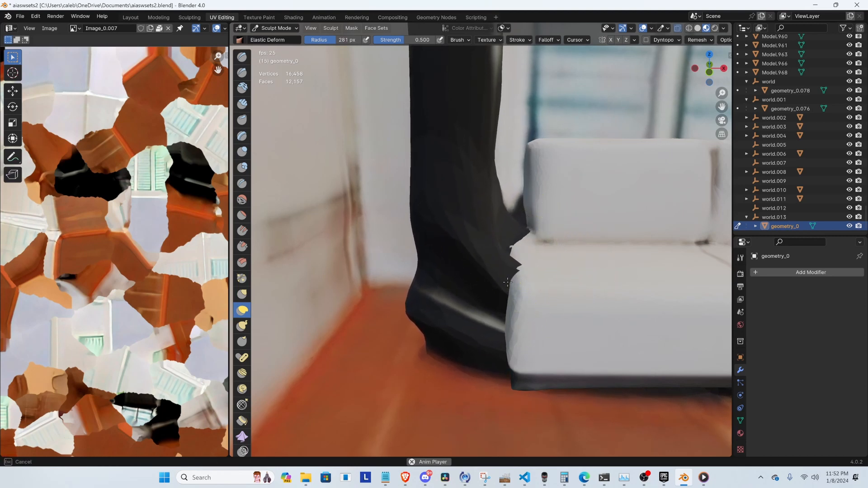
mouse_move(518, 235)
left_mouse_down()
mouse_move(487, 274)
mouse_move(499, 281)
mouse_move(489, 314)
mouse_move(543, 351)
left_mouse_up()
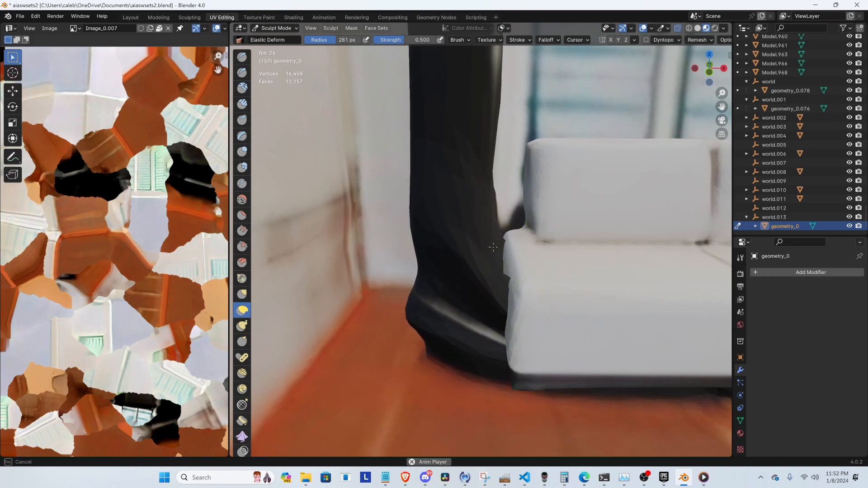
In Edit Mode, select the vertices along the black chair's front face, including those hidden behind it, from the top view
mouse_move(486, 243)
middle_mouse_down()
mouse_move(489, 226)
mouse_move(452, 204)
mouse_move(491, 204)
mouse_move(482, 293)
mouse_move(481, 251)
mouse_move(539, 229)
mouse_move(592, 259)
middle_mouse_up()
key("Tab")
key("KP_7")
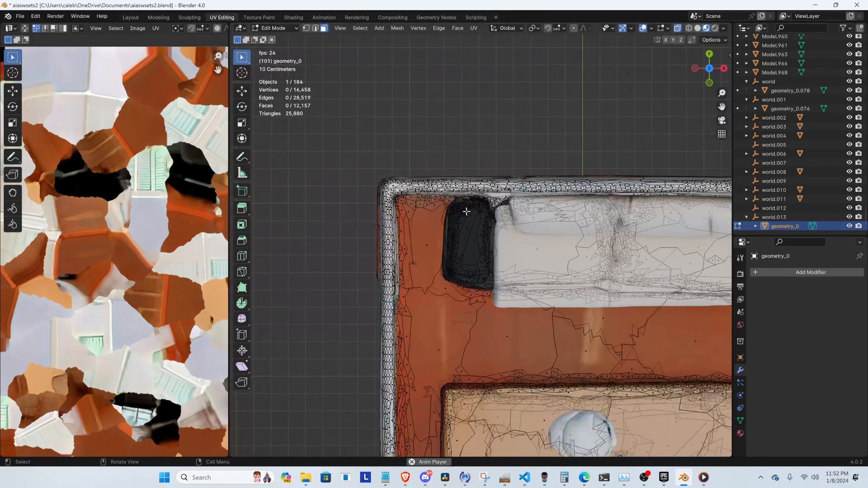
scroll(458, 281, "up", 2)
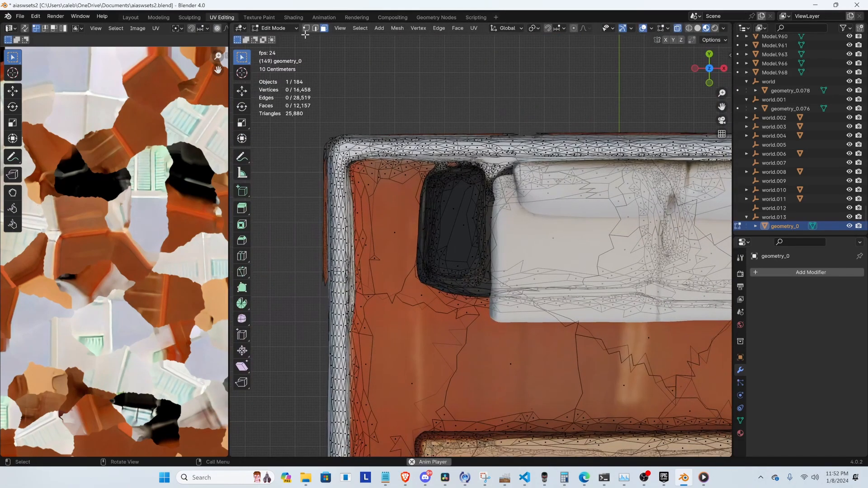
scroll(417, 286, "up", 3)
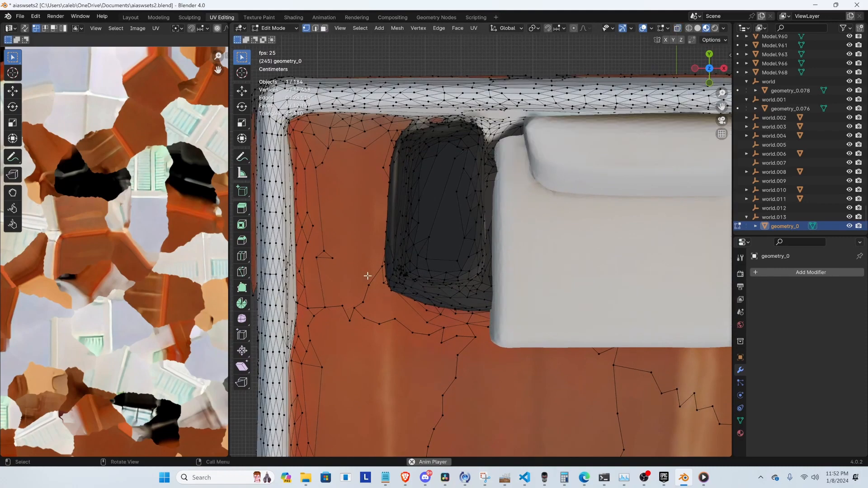
left_click_drag(372, 276, 487, 319)
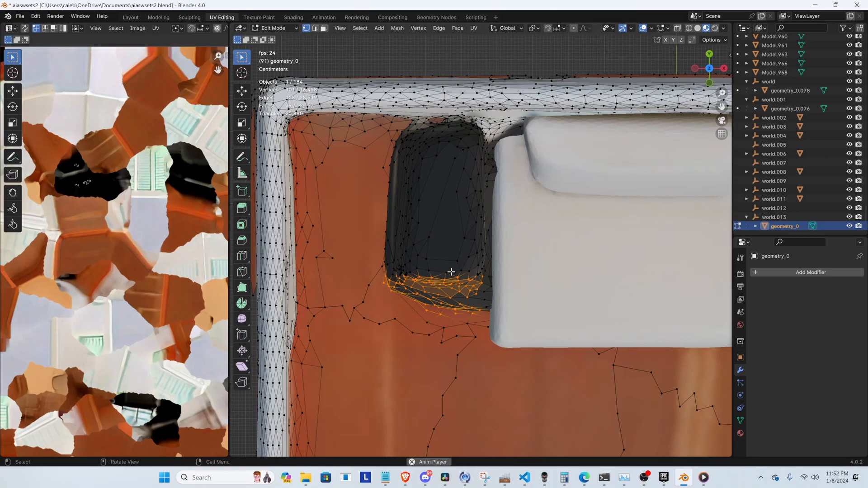
left_click(354, 252)
left_click_drag(362, 276, 484, 311)
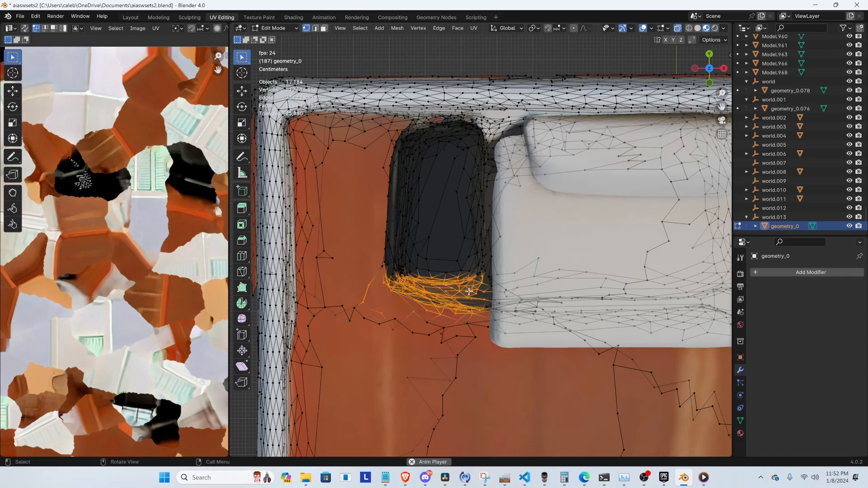
mouse_move(444, 239)
middle_mouse_down()
mouse_move(443, 278)
mouse_move(434, 252)
middle_mouse_up()
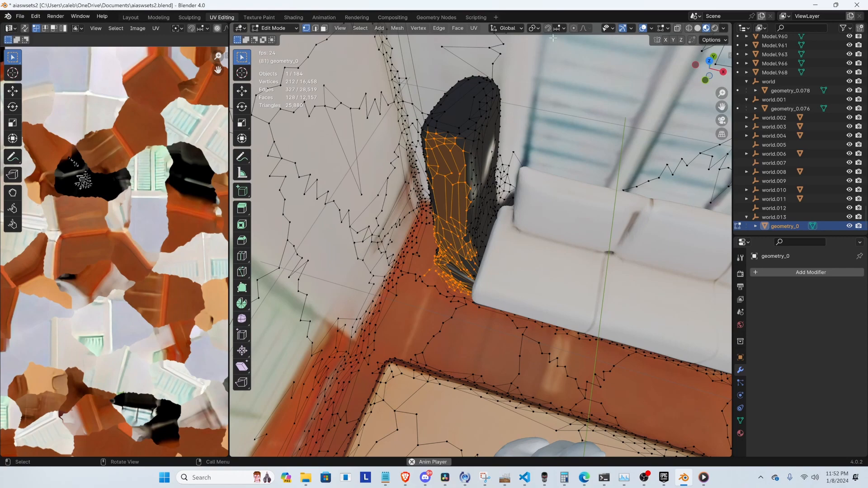
key("s")
key("y")
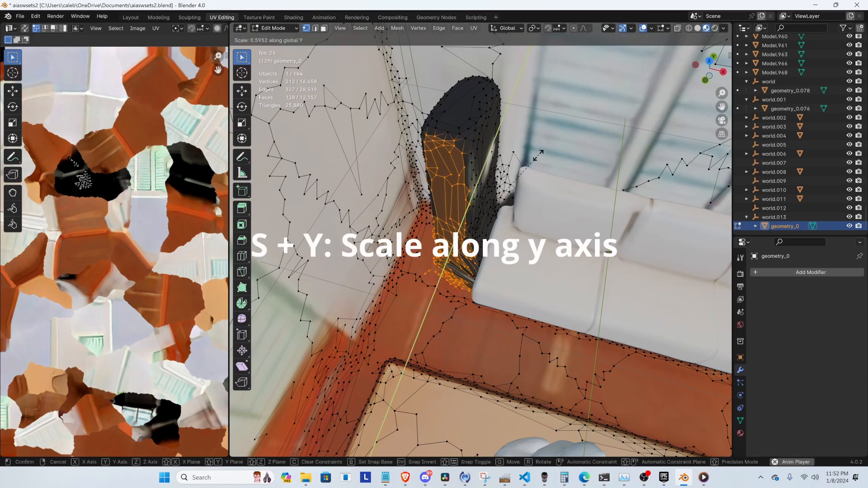
left_click(500, 216)
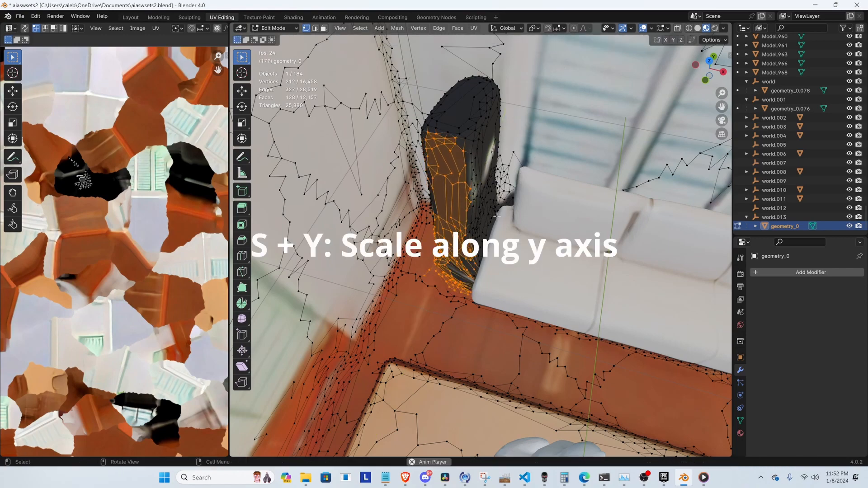
Flatten the chair's selected front-face vertices to about 0.27 along Y and move them about 0.026 m toward the shuttered wall
key("KP_7")
scroll(476, 288, "up", 2)
middle_click_drag(477, 288, 471, 266, "shift")
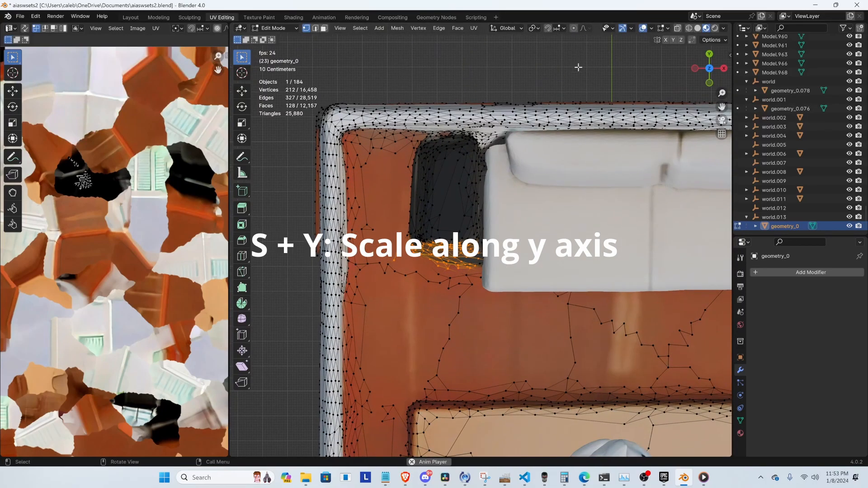
key("s")
key("y")
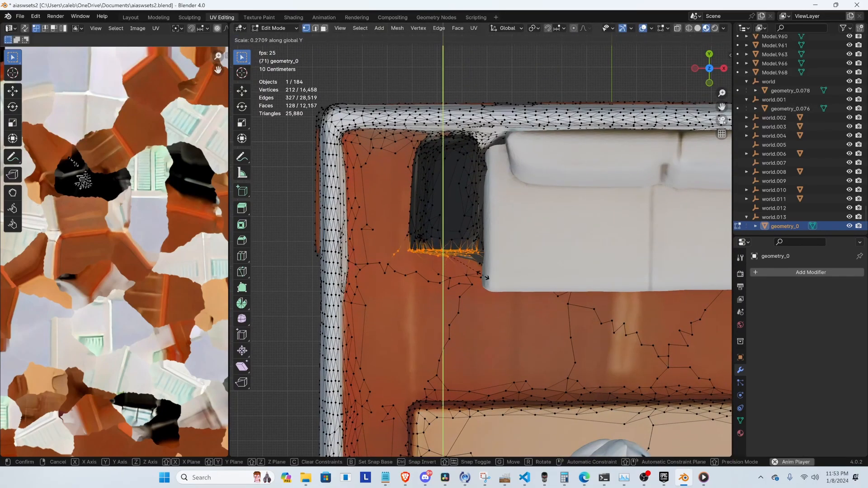
left_click(469, 270)
key("g")
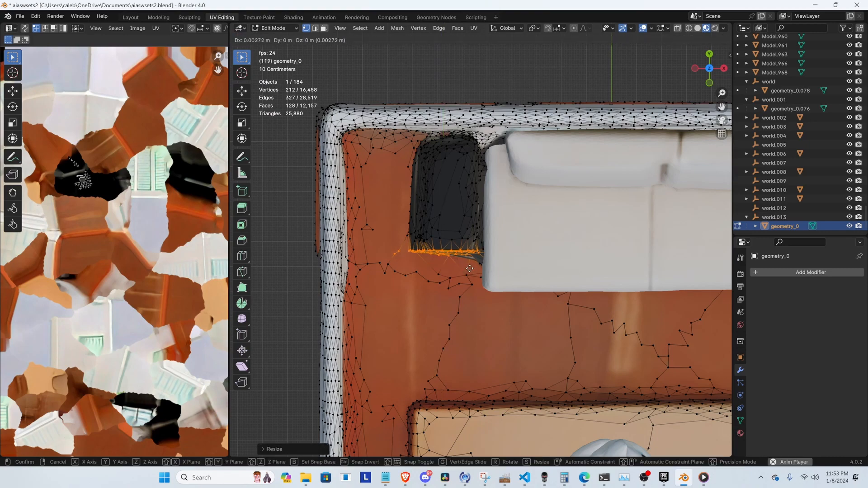
key("y")
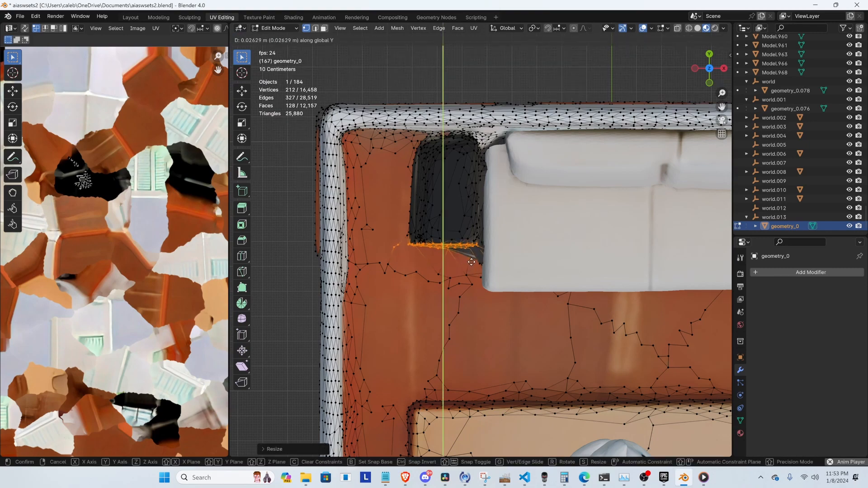
left_click(472, 262)
Replace the selection with the vertices at the chair's front corner farthest from the sofa, including the hidden ones
middle_click_drag(558, 307, 483, 192)
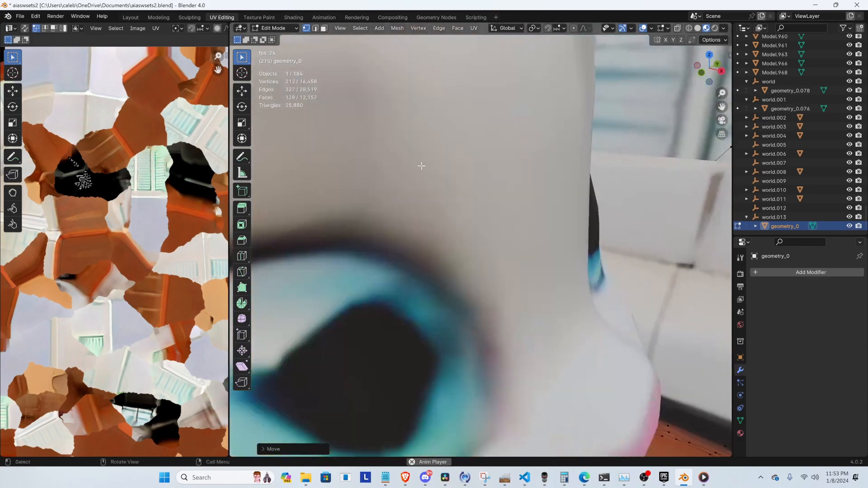
mouse_move(422, 165)
middle_mouse_down()
mouse_move(552, 196)
mouse_move(481, 235)
mouse_move(488, 222)
mouse_move(452, 239)
middle_mouse_up()
key("ctrl+Tab")
scroll(457, 190, "down", 3)
scroll(453, 238, "up", 5)
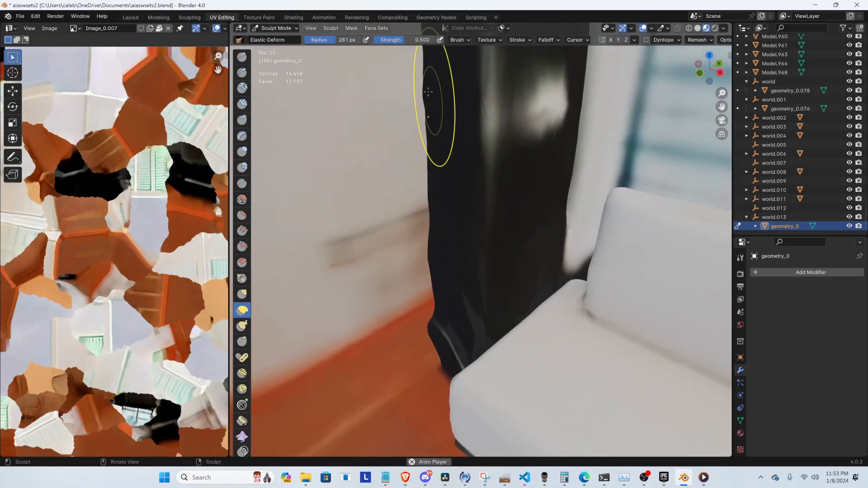
key("Tab")
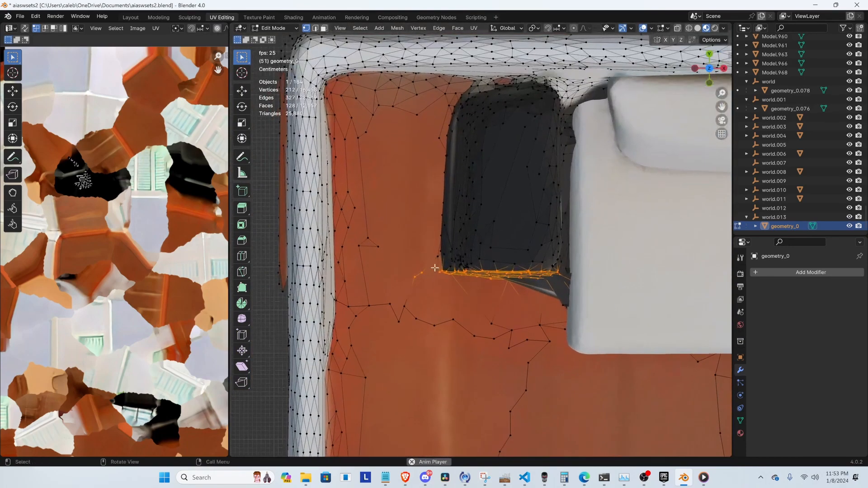
key("alt+z")
left_click(427, 239)
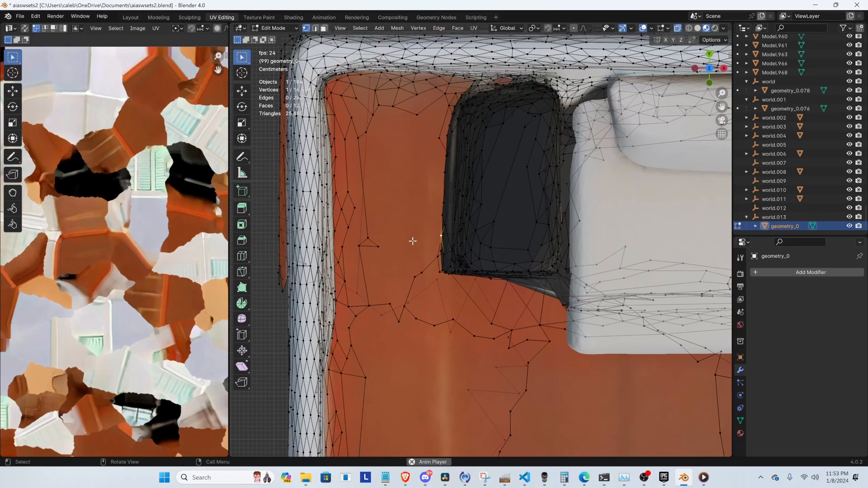
left_click_drag(475, 294, 475, 293)
middle_click_drag(519, 349, 501, 220)
scroll(501, 221, "up", 5)
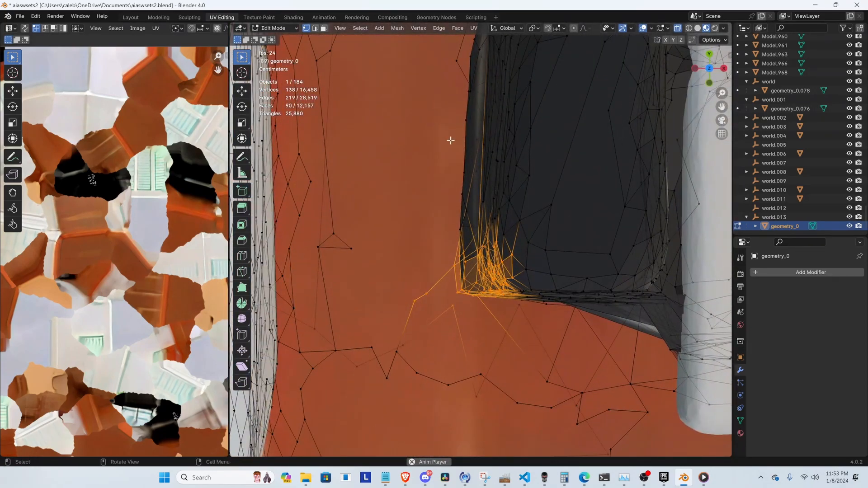
Scale the corner vertices to about 0.34 along Y and move them about -0.019 m in Y, in line with the front face
key("s")
key("y")
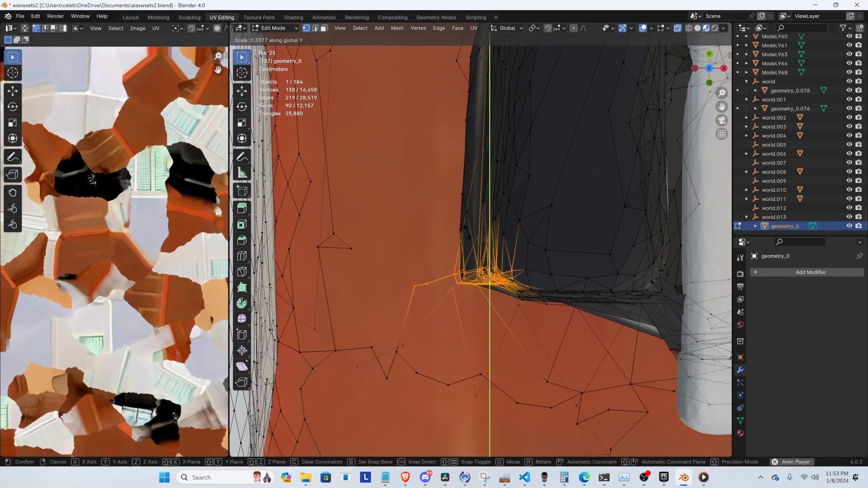
left_click(472, 236)
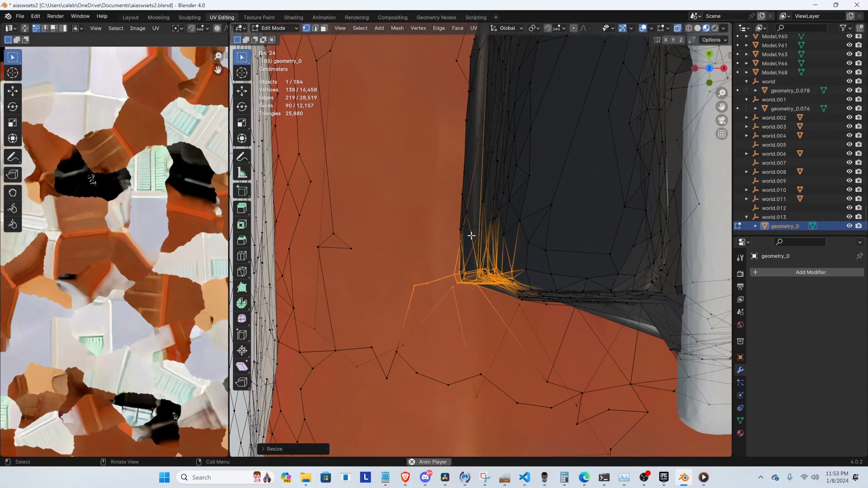
key("g")
key("y")
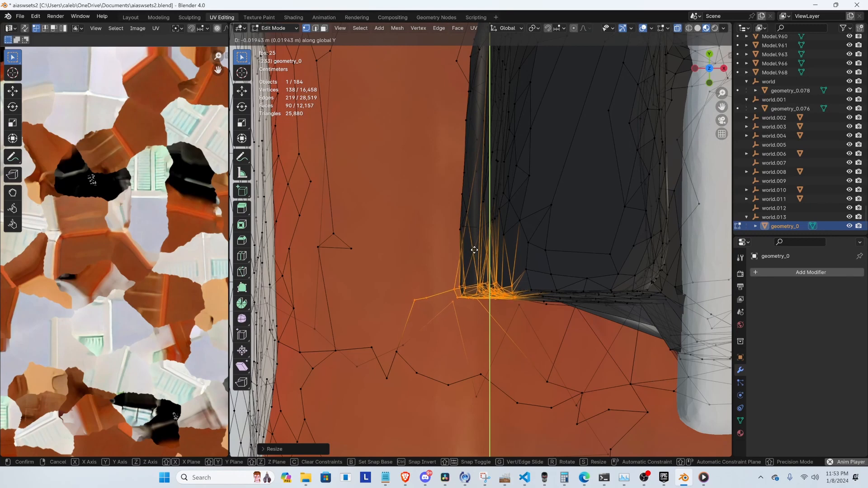
left_click(474, 251)
Narrow the corner vertices to about 0.56 along X and move them about 0.011 m toward the sofa
key("s")
key("x")
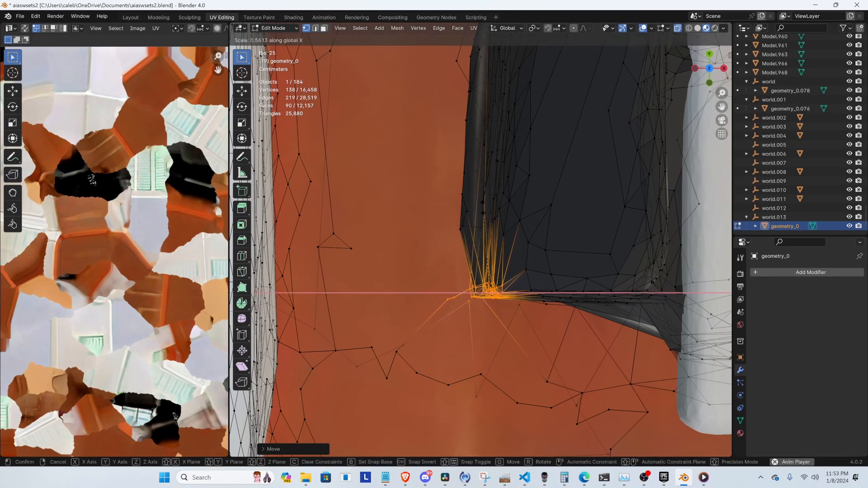
left_click(483, 207)
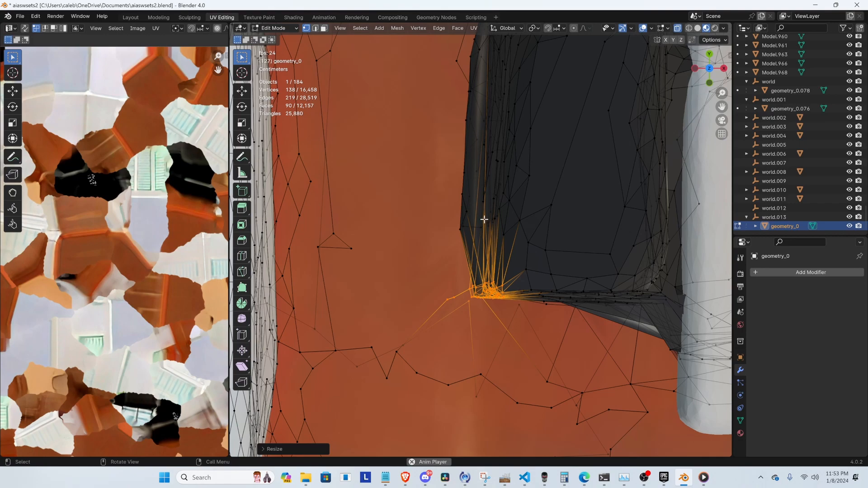
key("g")
key("x")
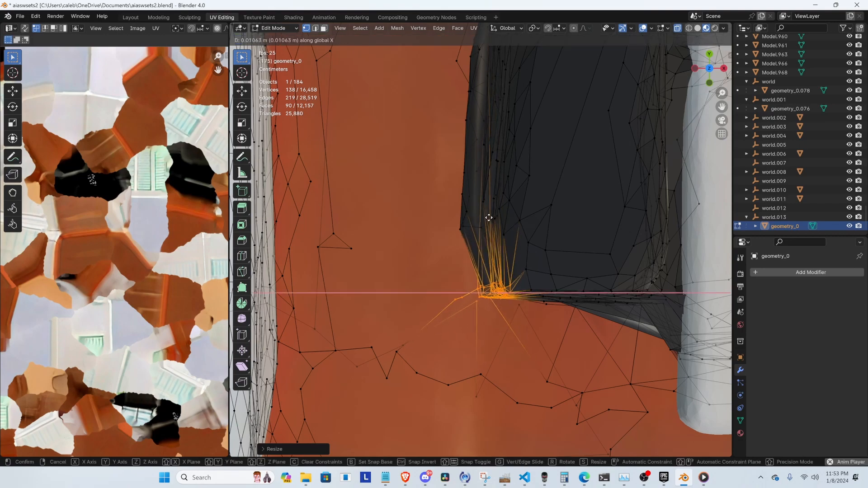
left_click(487, 219)
Flatten the vertices along the chair's side facing away from the sofa to about 0.43 in X and shift them about 0.0035 m inward
scroll(498, 180, "down", 4)
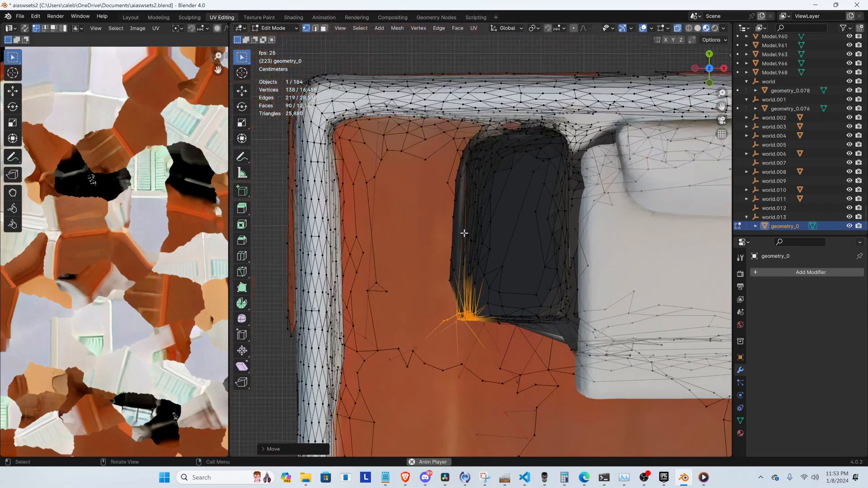
left_click_drag(435, 125, 468, 304)
key("s")
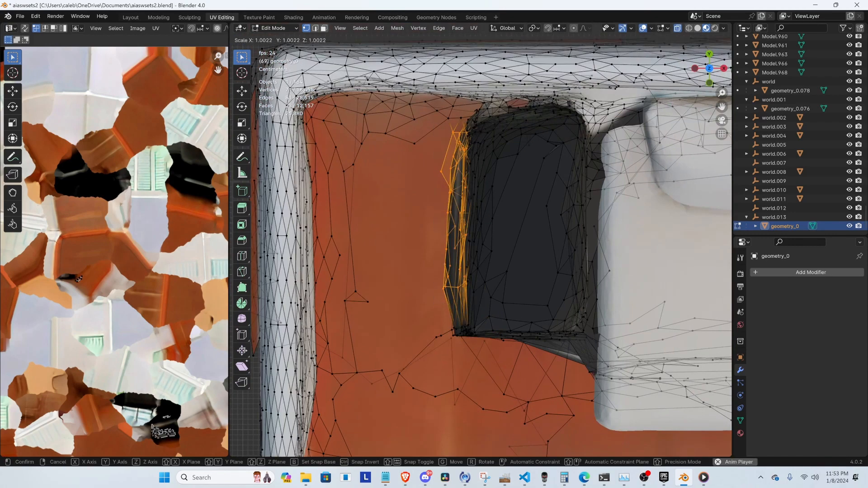
key("x")
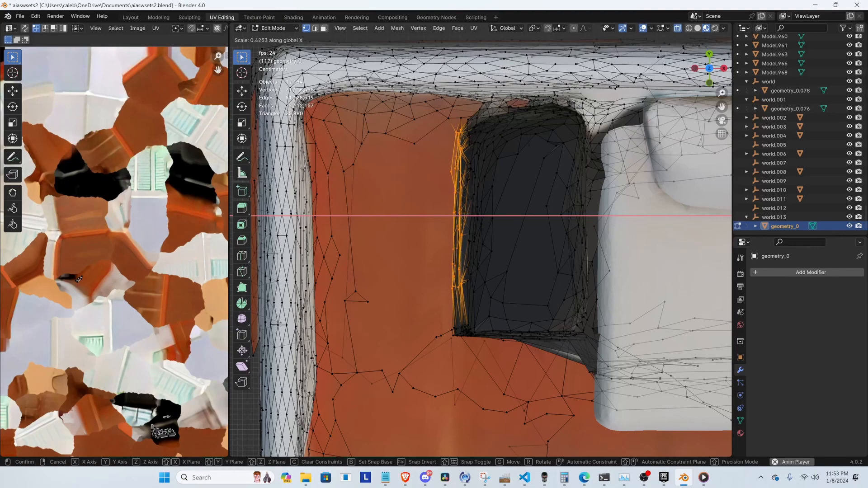
left_click(468, 173)
key("g")
key("x")
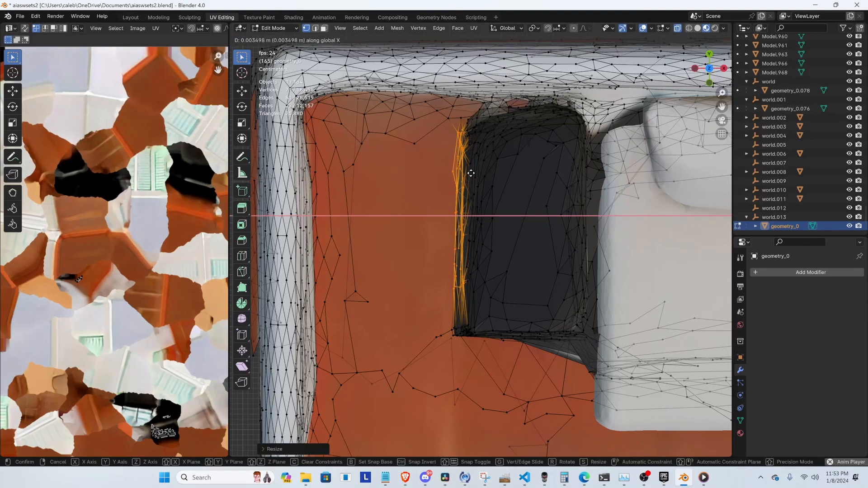
left_click(471, 173)
Examine the reshaped black chair from several angles and check the room with all scene objects shown
key("Tab")
mouse_move(487, 219)
middle_mouse_down()
mouse_move(548, 262)
mouse_move(511, 203)
middle_mouse_up()
scroll(512, 203, "down", 4)
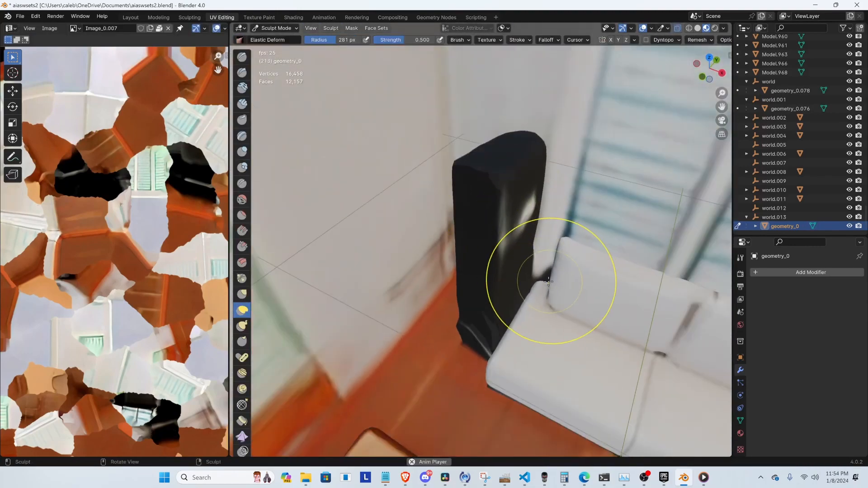
mouse_move(549, 282)
middle_mouse_down()
mouse_move(537, 227)
mouse_move(511, 236)
mouse_move(500, 256)
mouse_move(508, 209)
mouse_move(500, 256)
mouse_move(523, 256)
mouse_move(460, 256)
mouse_move(503, 255)
mouse_move(484, 255)
middle_mouse_up()
scroll(511, 236, "down", 2)
scroll(487, 256, "down", 1)
scroll(487, 256, "down", 5)
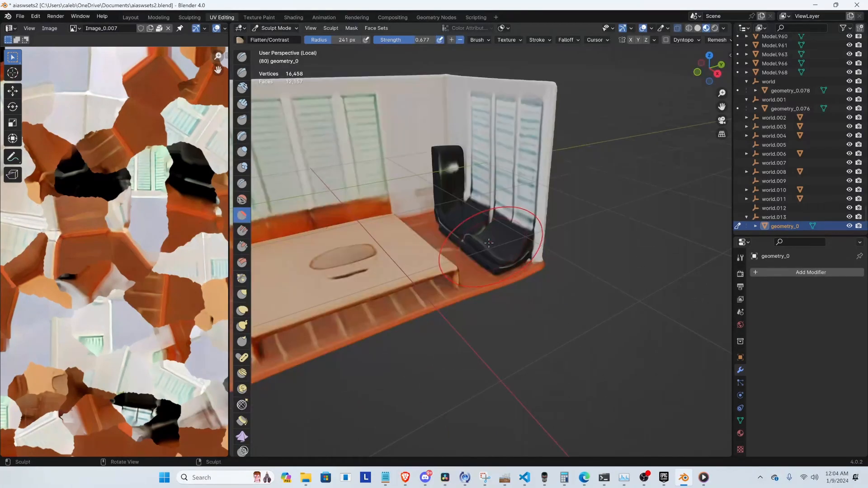
key("KP_Divide")
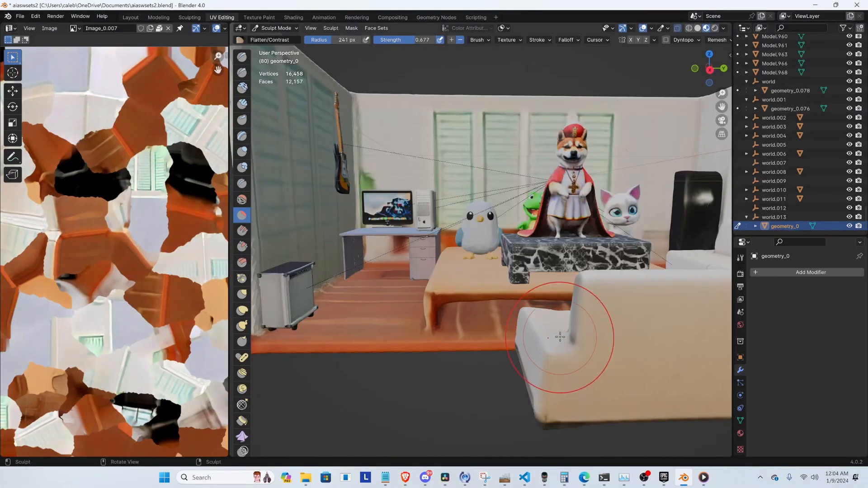
middle_click_drag(488, 271, 503, 306)
middle_click_drag(582, 291, 396, 290, "shift")
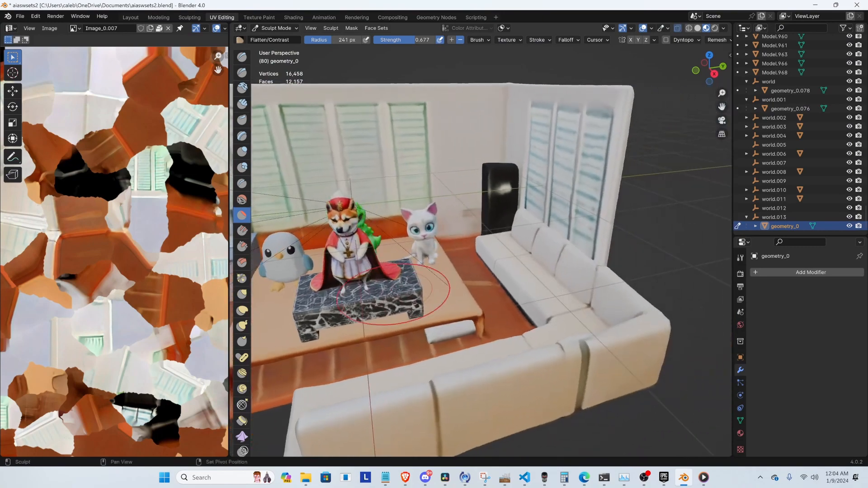
Isolate the room model in local view and switch it from sculpting to Object Mode
key("KP_Divide")
middle_click_drag(560, 298, 502, 273, "shift")
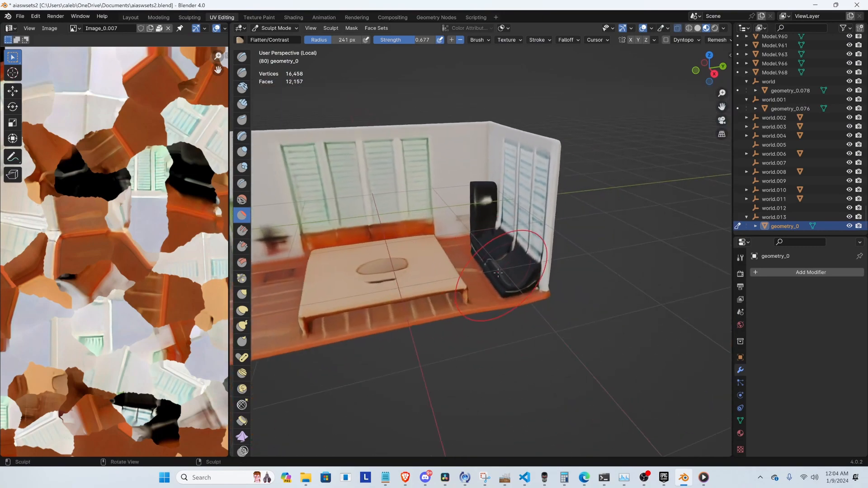
scroll(508, 277, "up", 3)
scroll(508, 277, "up", 1)
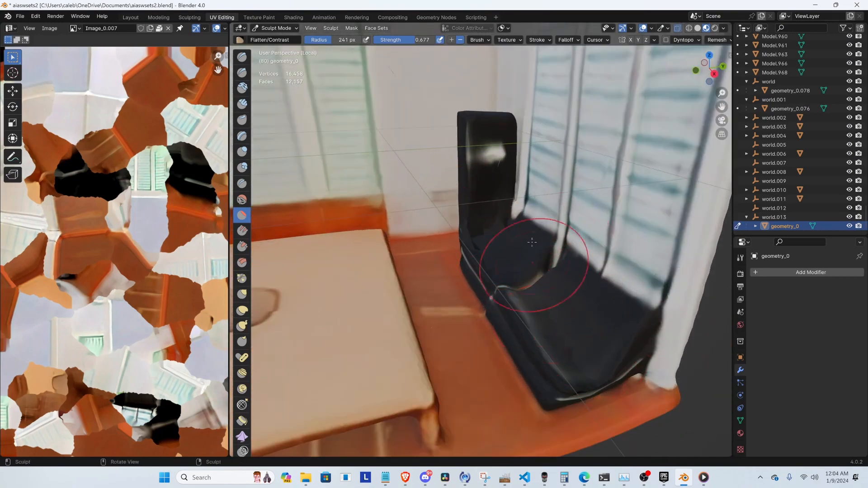
left_click(277, 28)
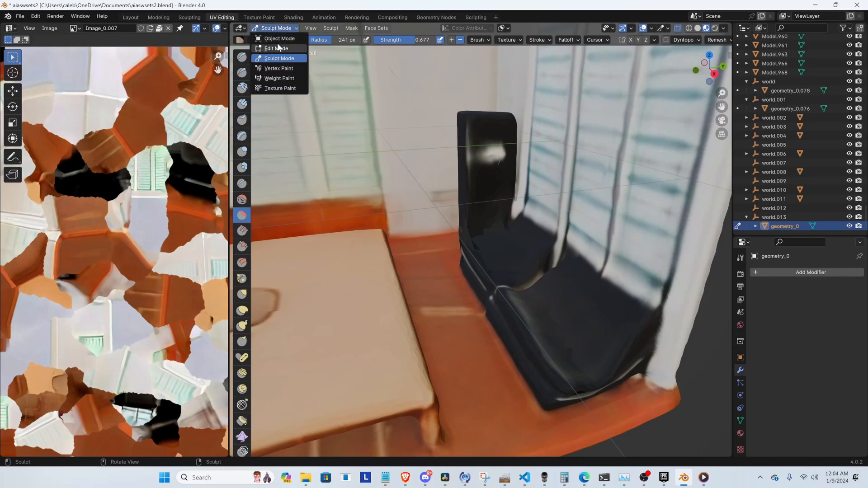
left_click(278, 39)
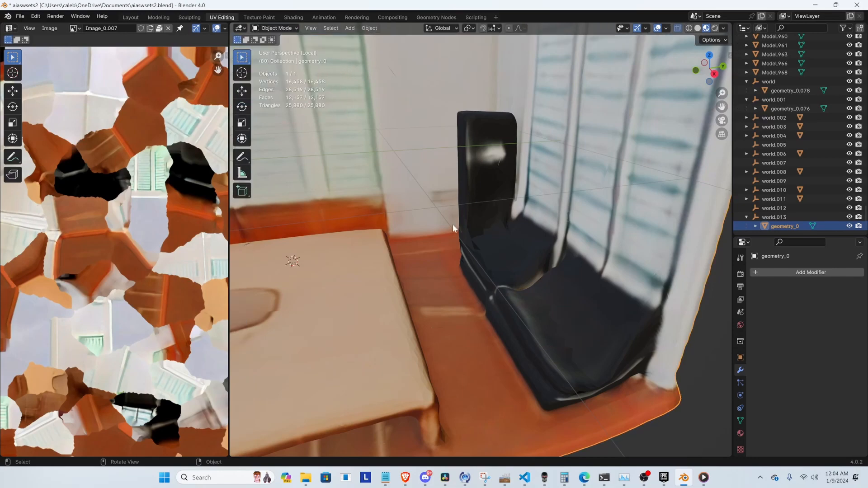
Delete the faces of the black lounge chair's two seat sections from the isolated room mesh, selecting them in the top orthographic view
middle_click_drag(452, 224, 519, 235)
key("KP_Divide")
key("KP_Divide")
key("KP_7")
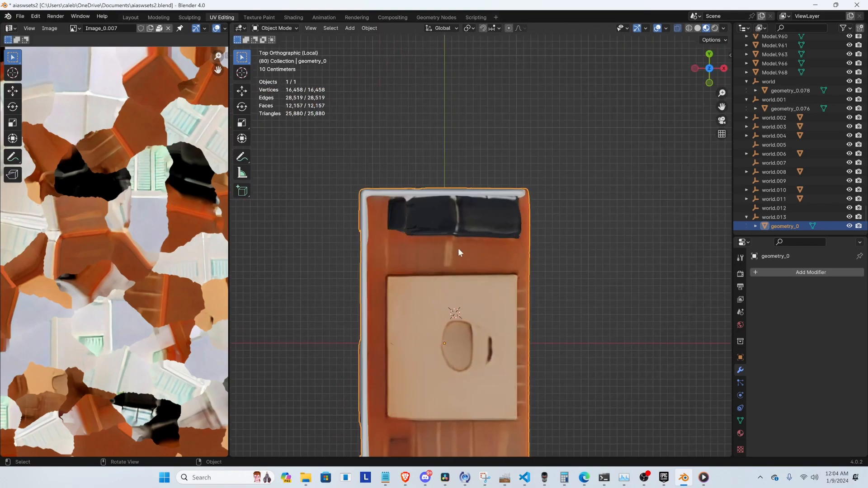
scroll(462, 232, "up", 5)
scroll(462, 232, "up", 2)
key("Tab")
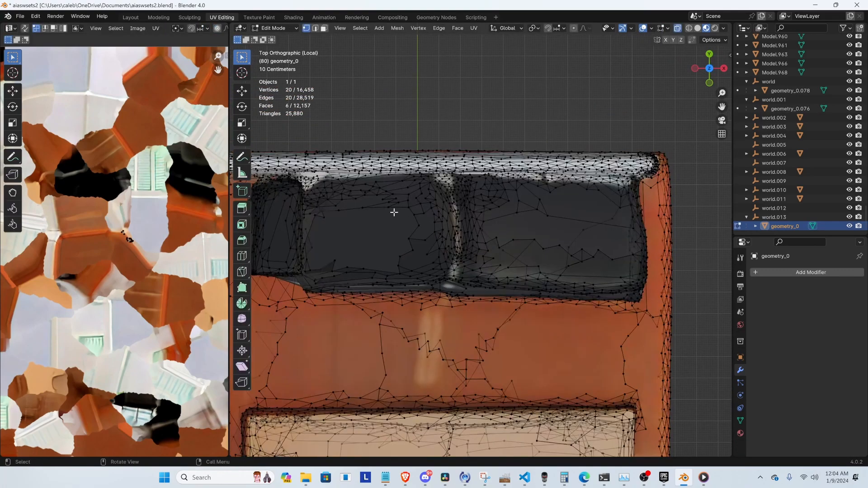
key("2")
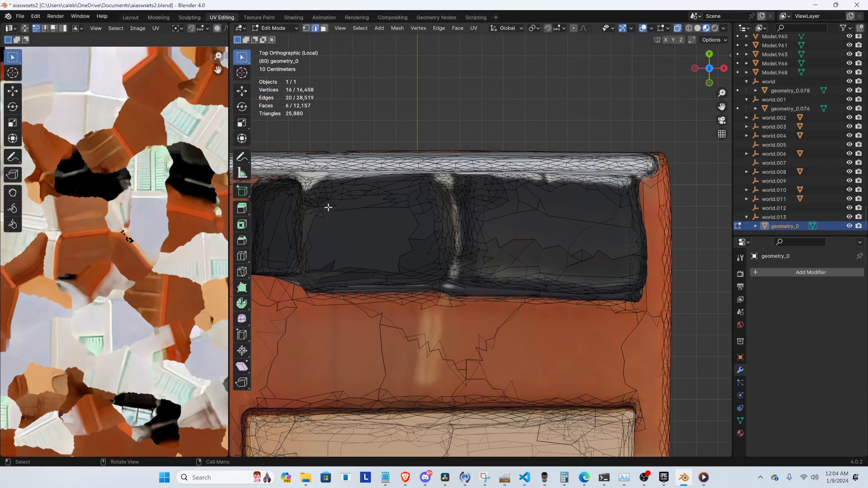
left_click_drag(320, 191, 632, 290)
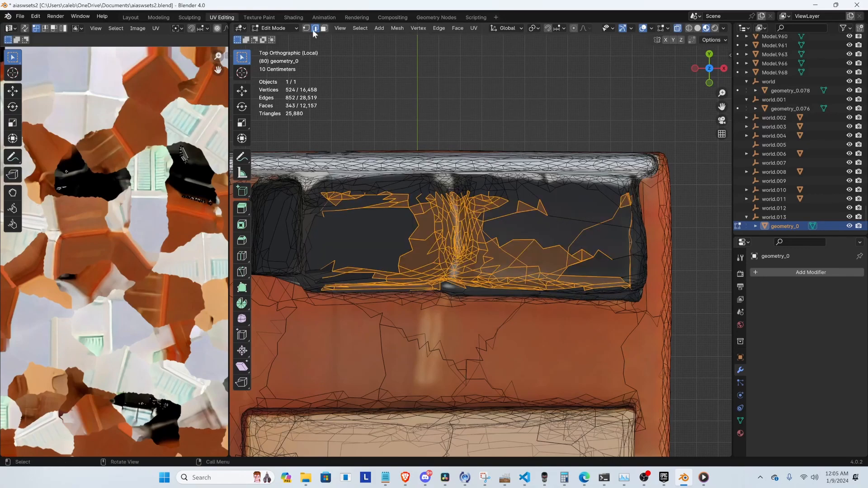
left_click(323, 28)
left_click_drag(319, 190, 632, 291)
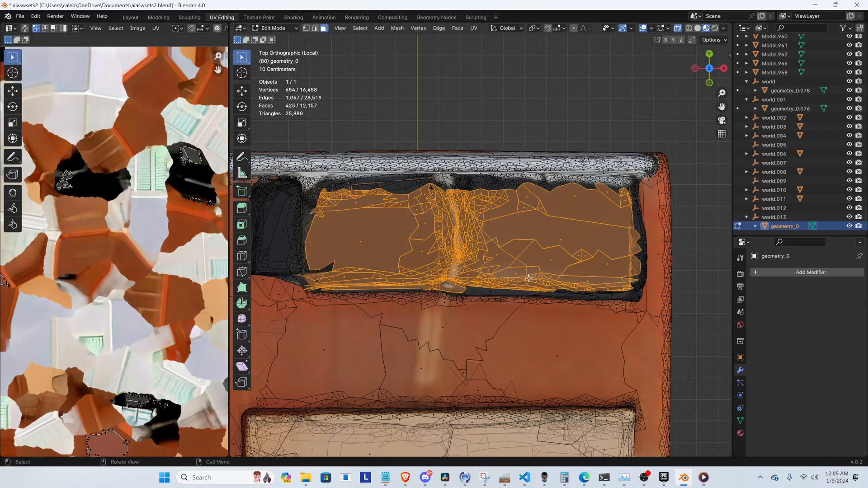
key("x")
left_click(497, 252)
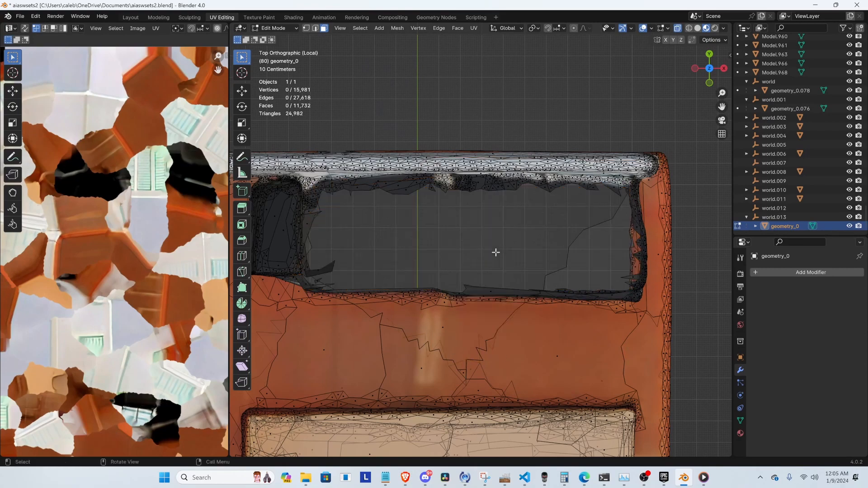
Leave local view and mesh editing, and check the sofa area with all scene objects shown
mouse_move(496, 252)
middle_mouse_down()
mouse_move(568, 316)
mouse_move(507, 241)
middle_mouse_up()
key("KP_Divide")
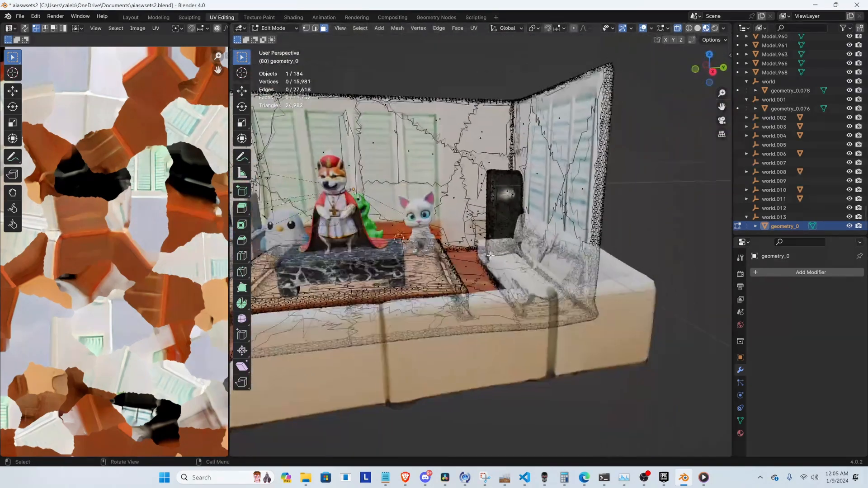
key("Tab")
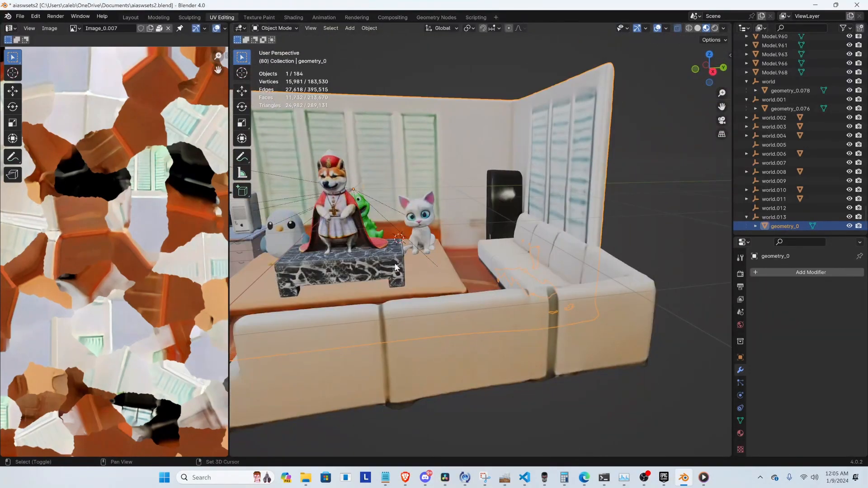
scroll(395, 263, "down", 4)
middle_click_drag(395, 263, 494, 234)
left_click(457, 121)
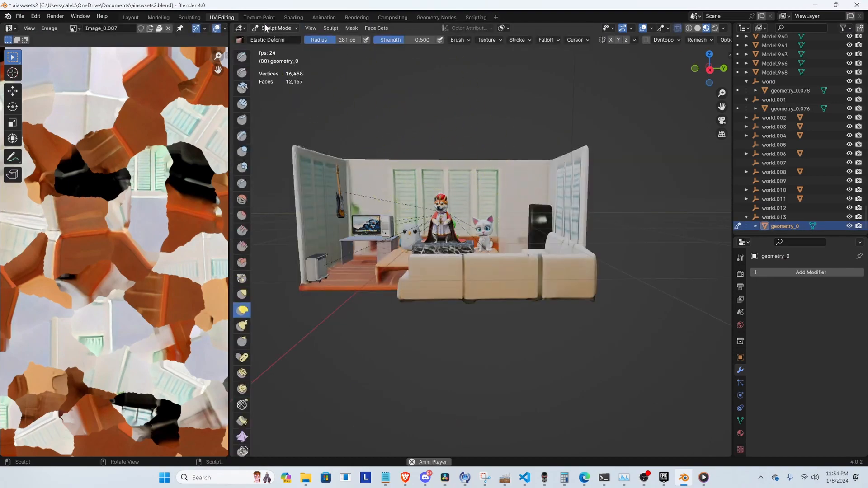
Switch the room model from sculpting to Object Mode, isolate it in local view and enter Edit Mode at the floor beside the table
left_click(271, 28)
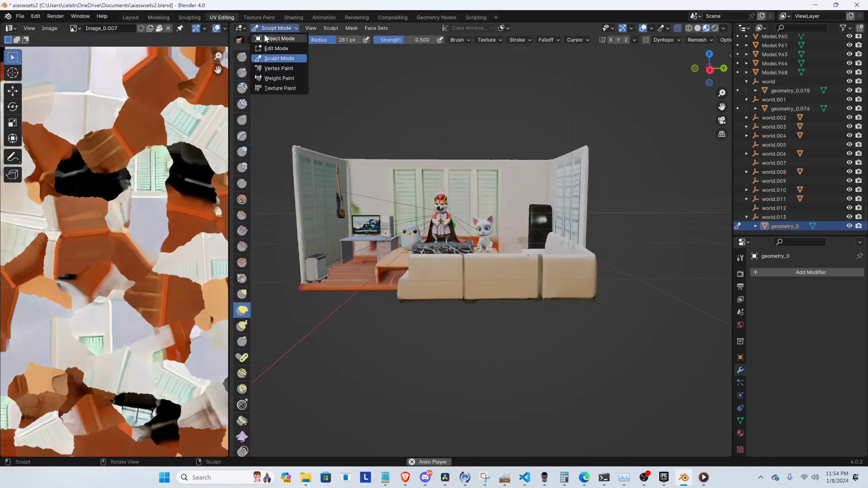
left_click(267, 39)
scroll(408, 254, "up", 6)
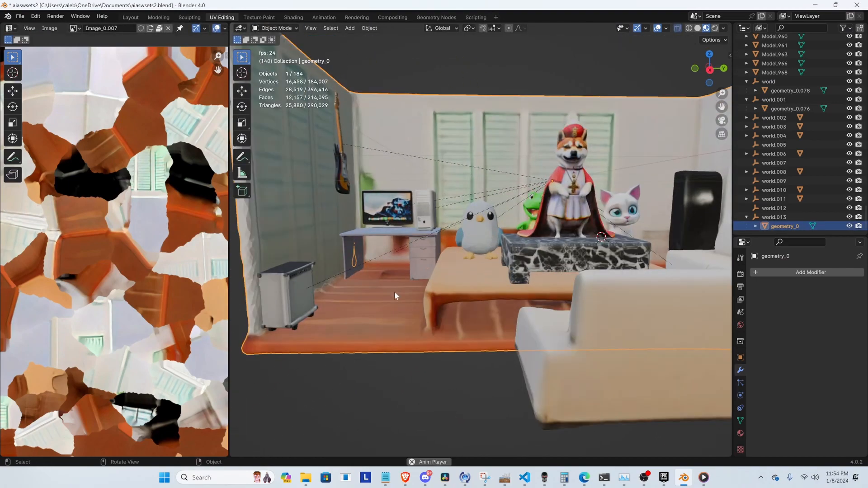
key("KP_Divide")
scroll(379, 314, "up", 5)
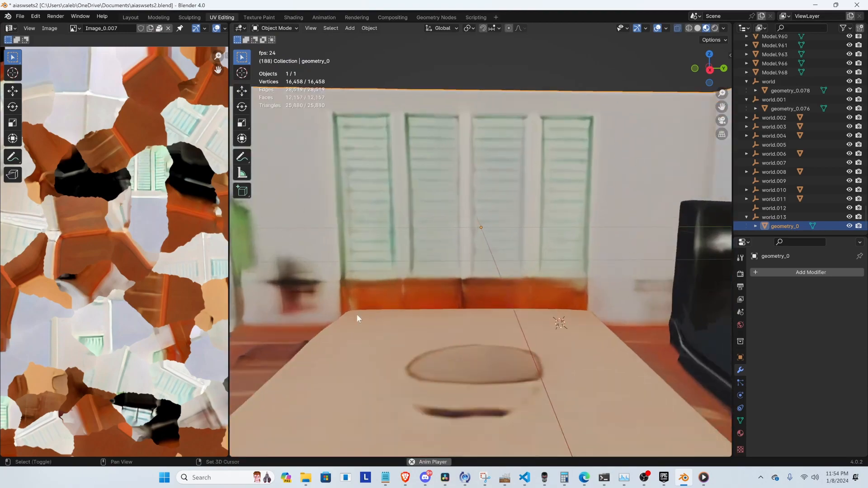
middle_click_drag(356, 314, 644, 216, "shift")
scroll(498, 309, "up", 3)
key("Tab")
middle_click_drag(539, 294, 481, 221)
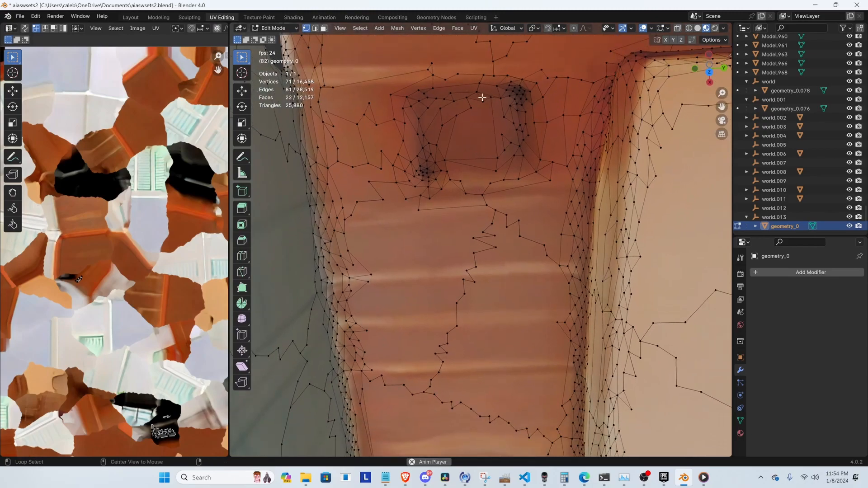
With X-ray on, select the raised rectangular patch on the floor near the room's corner and scale it to 0 along Z
key("alt+z")
key("KP_7")
scroll(494, 225, "down", 7)
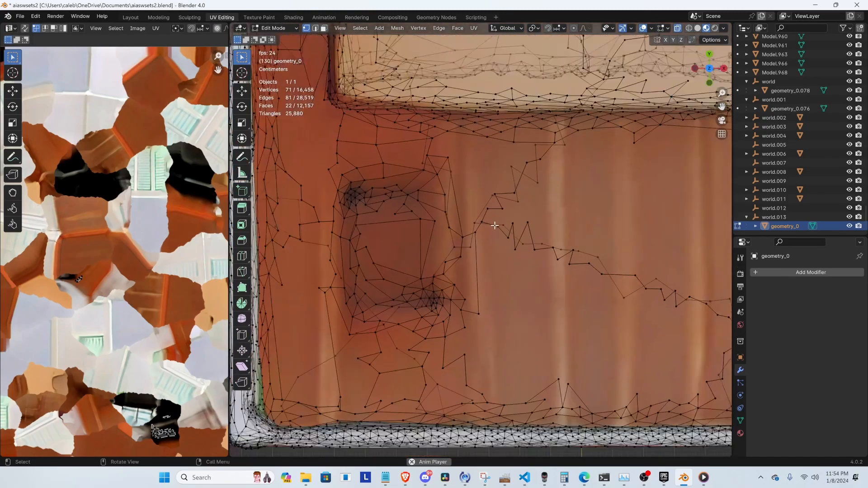
scroll(475, 240, "up", 3)
scroll(463, 243, "up", 3)
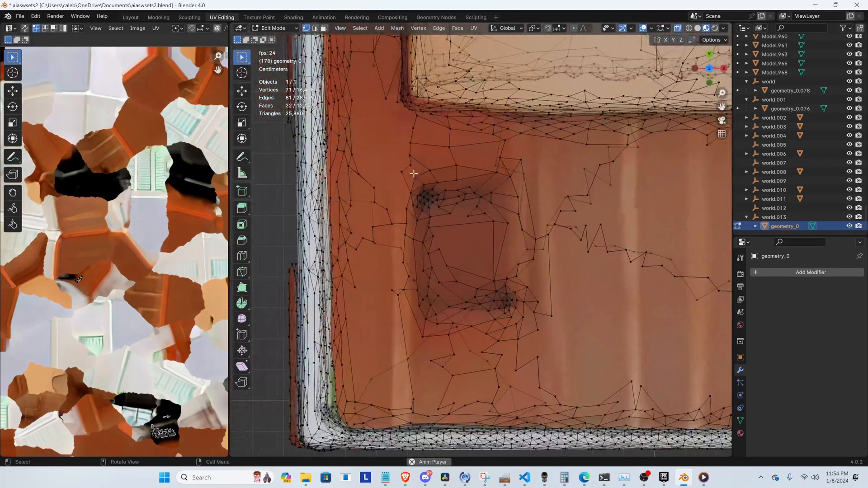
left_click_drag(396, 165, 531, 323)
middle_click_drag(532, 323, 505, 197)
key("s")
key("z")
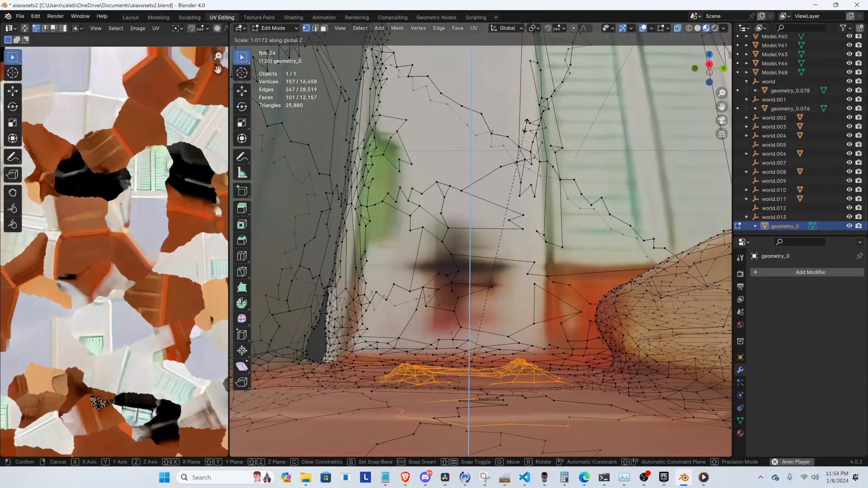
key("0")
key("Return")
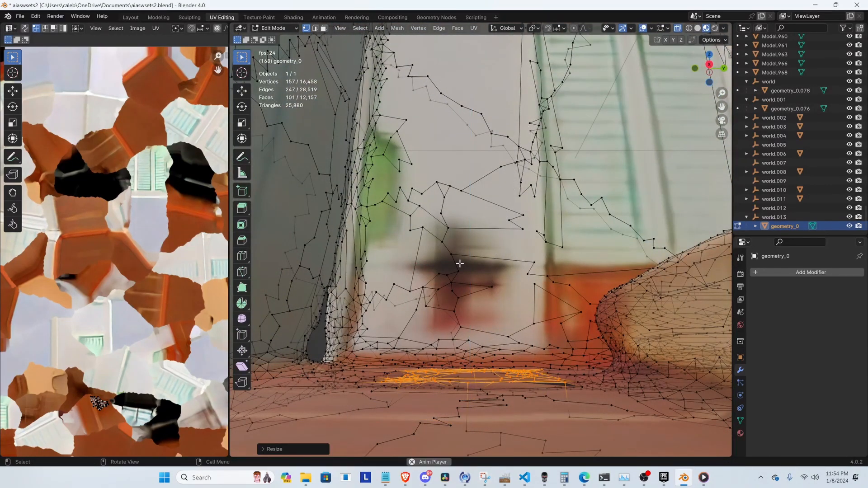
Lower the flattened floor patch slightly along Z from the side view, toward the level of the surrounding floor
key("KP_3")
scroll(501, 393, "up", 4)
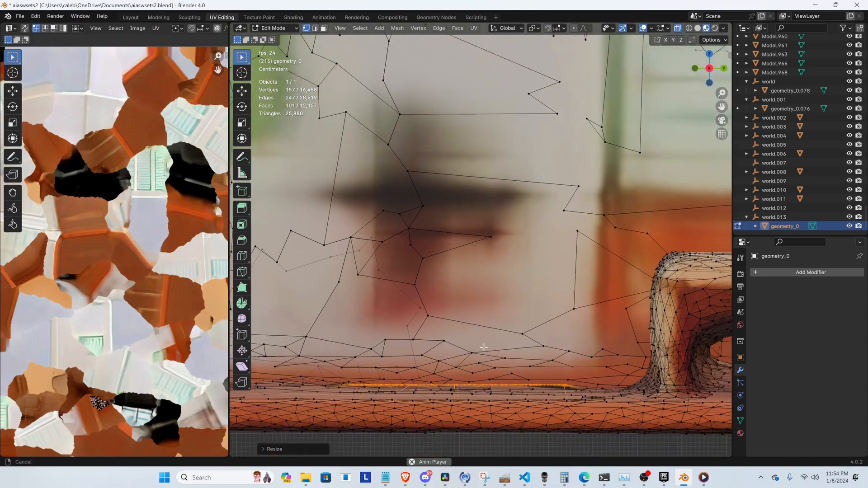
key("g")
key("z")
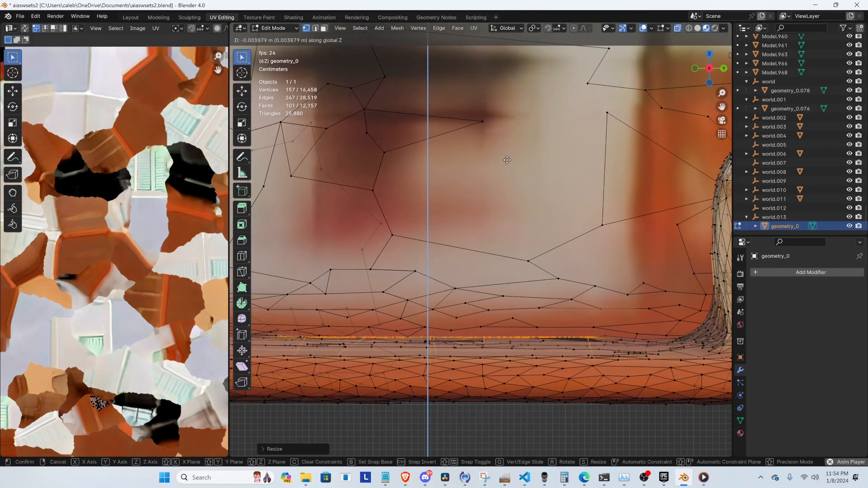
left_click(508, 282)
scroll(507, 282, "down", 3)
middle_click_drag(502, 289, 475, 304)
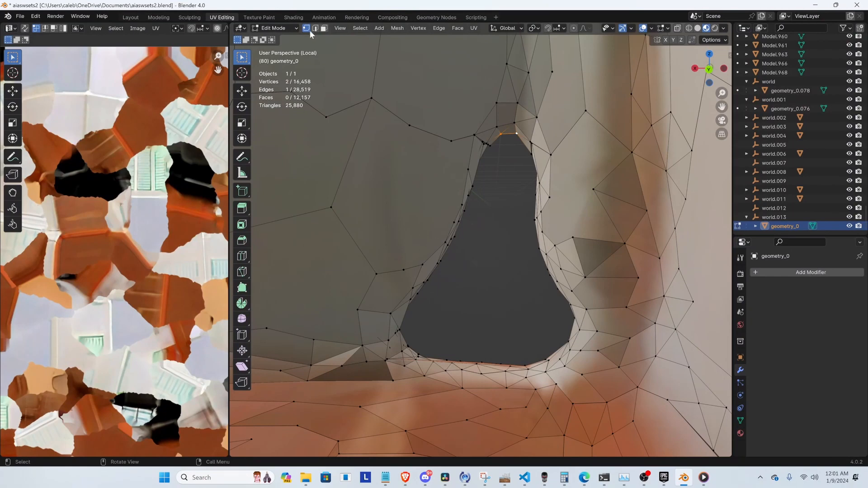
Switch the room model to Sculpt Mode and choose the Elastic Deform brush with Smooth falloff for the hole in the wall corner
left_click(283, 28)
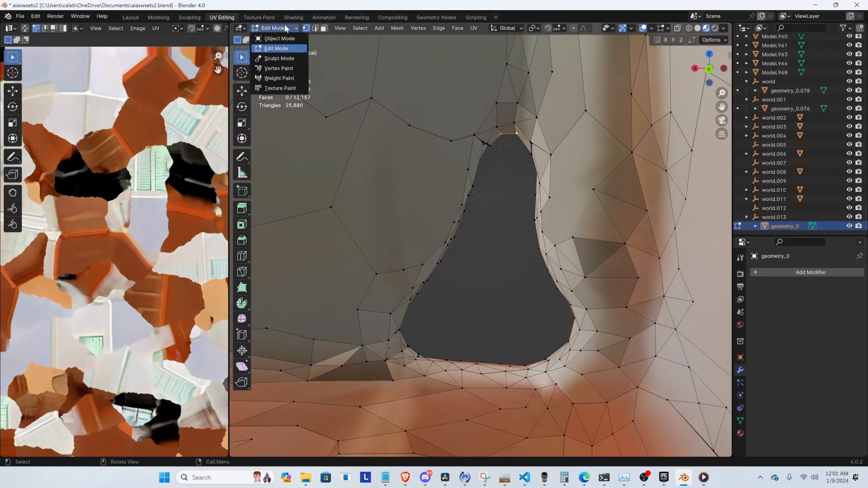
left_click(280, 58)
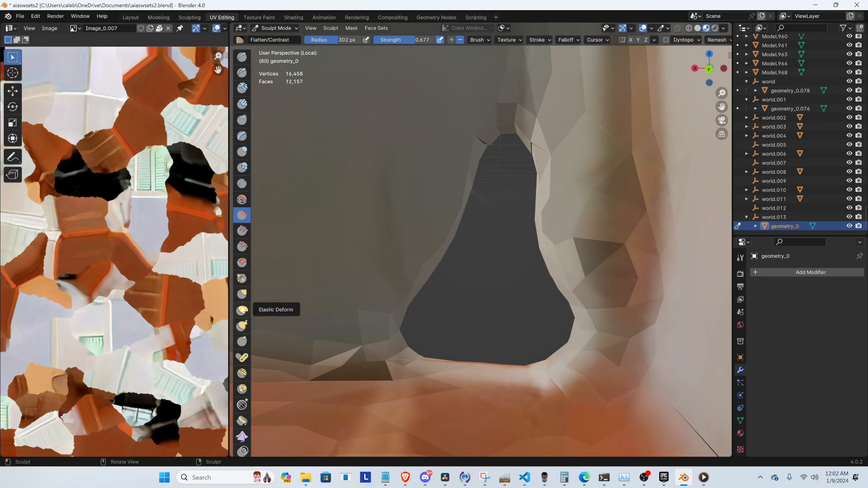
left_click(242, 310)
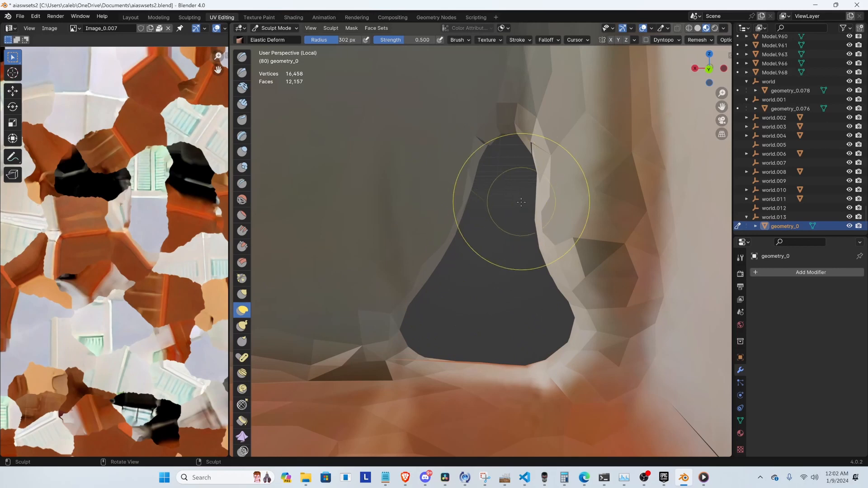
middle_click_drag(522, 202, 495, 198)
left_click_drag(491, 142, 524, 170)
key("ctrl+z")
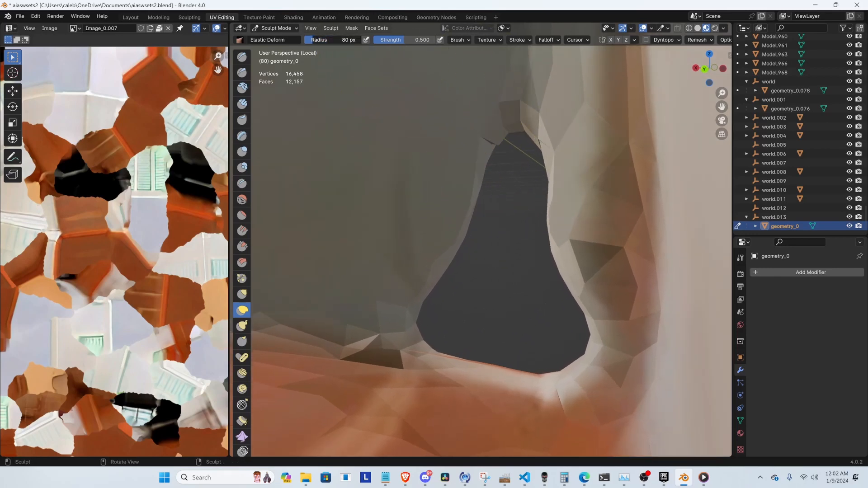
middle_click_drag(519, 181, 535, 183)
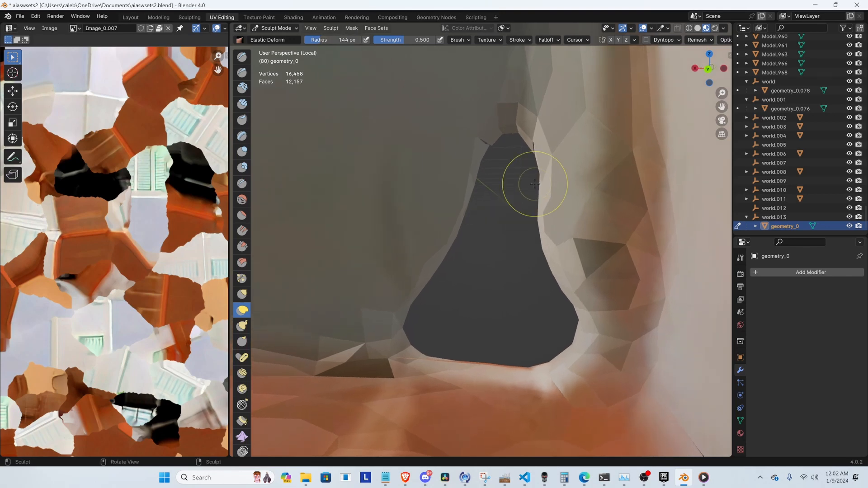
left_click(546, 41)
left_click(553, 57)
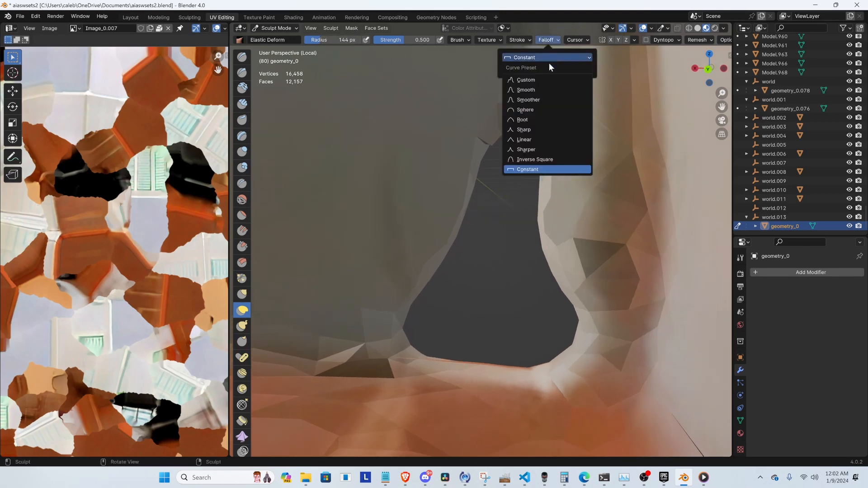
left_click(536, 89)
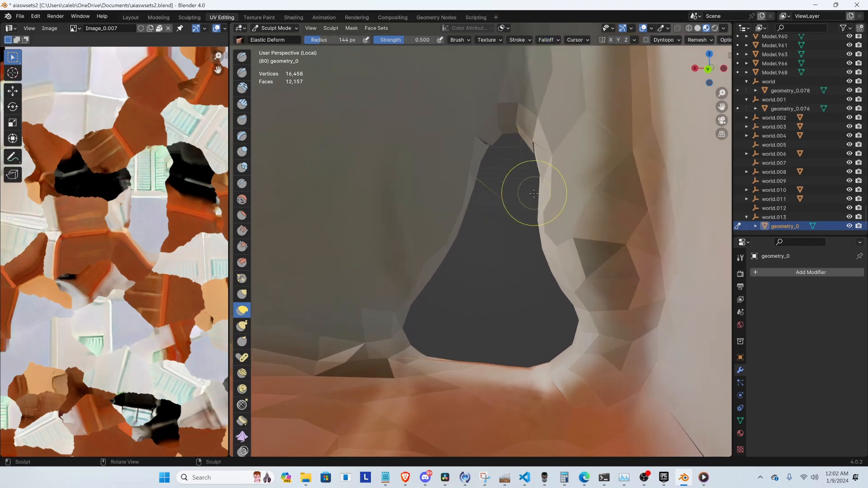
Pull the upper edges of the wall-corner hole together with Elastic Deform strokes, working down from its tip
scroll(529, 194, "up", 1)
mouse_move(481, 144)
left_mouse_down()
mouse_move(520, 159)
mouse_move(549, 139)
mouse_move(417, 169)
left_mouse_up()
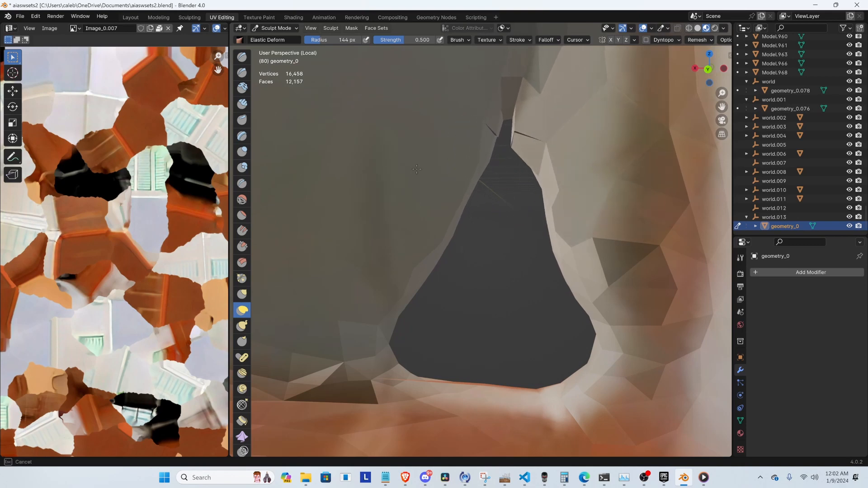
mouse_move(484, 165)
left_mouse_down()
mouse_move(542, 172)
mouse_move(480, 201)
left_mouse_up()
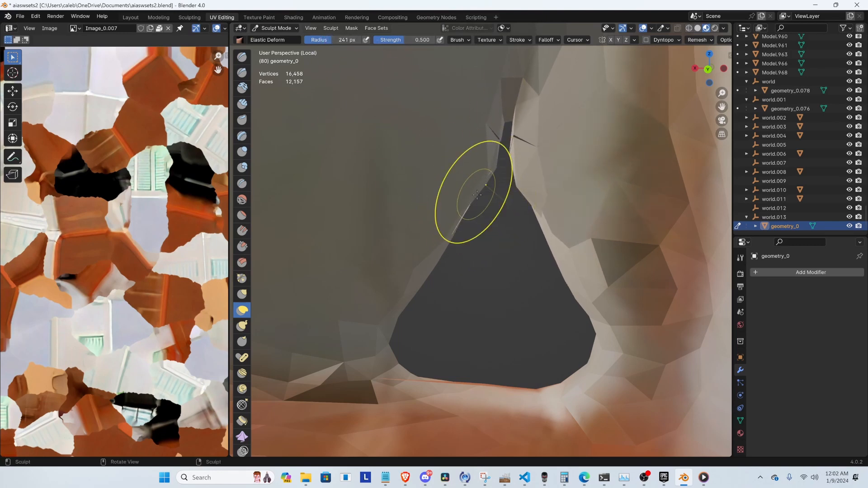
mouse_move(475, 192)
left_mouse_down()
mouse_move(527, 207)
mouse_move(508, 235)
mouse_move(472, 245)
mouse_move(486, 233)
mouse_move(554, 256)
mouse_move(498, 271)
left_mouse_up()
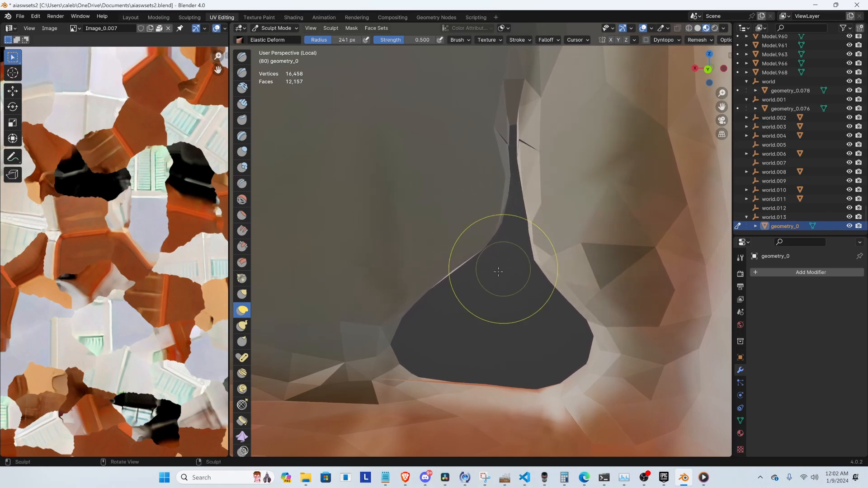
Draw the wide lower edges of the wall-corner hole inward with Elastic Deform and undo the last stroke
left_click_drag(432, 279, 536, 313)
left_click_drag(384, 342, 527, 333)
left_click_drag(596, 351, 531, 355)
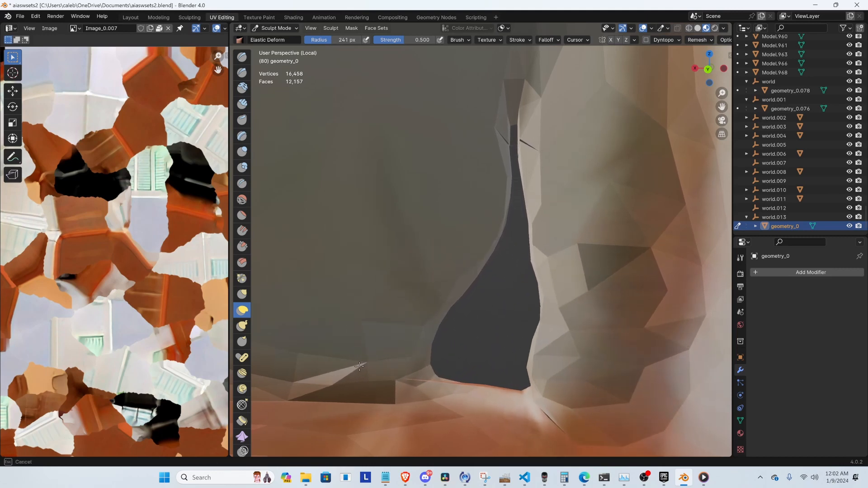
key("ctrl+z")
middle_click_drag(527, 368, 565, 356)
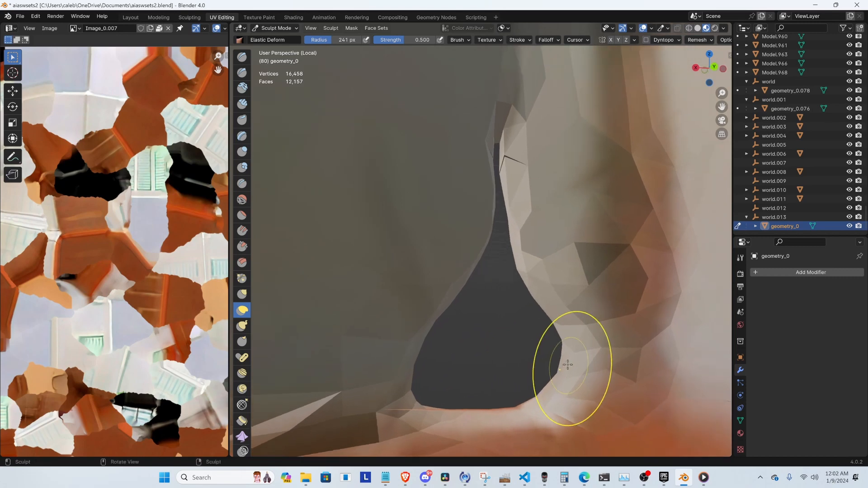
Narrow the wide lower part of the wall-corner hole to a thin slit with Elastic Deform strokes on both of its edges
left_click_drag(572, 368, 452, 378)
mouse_move(538, 345)
middle_mouse_down()
mouse_move(466, 335)
mouse_move(457, 361)
middle_mouse_up()
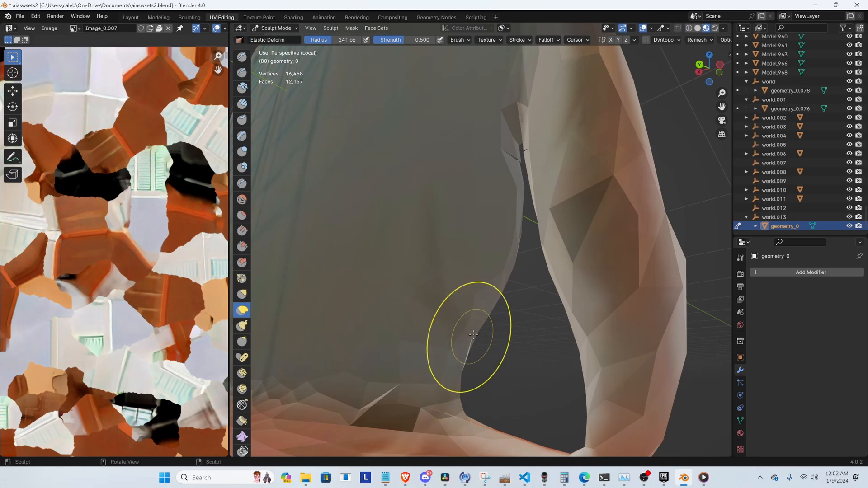
left_click_drag(520, 336, 521, 324)
mouse_move(522, 324)
middle_mouse_down()
mouse_move(536, 267)
mouse_move(549, 293)
mouse_move(469, 312)
mouse_move(474, 303)
middle_mouse_up()
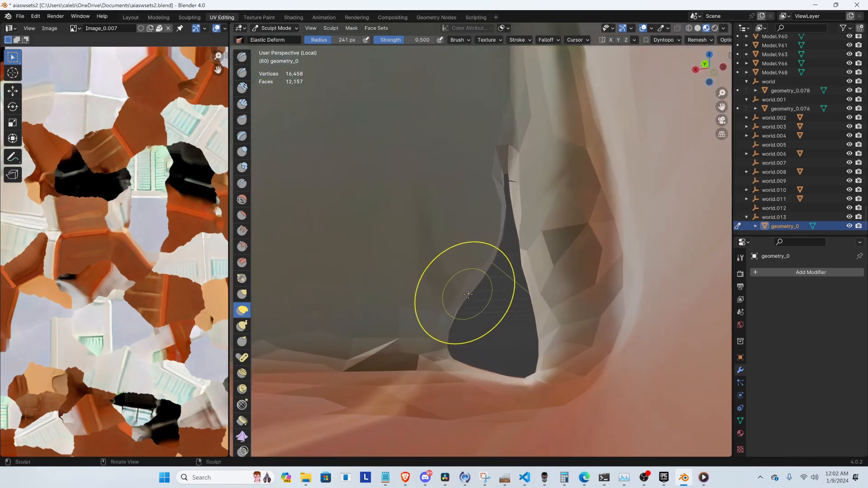
left_click_drag(469, 294, 544, 304)
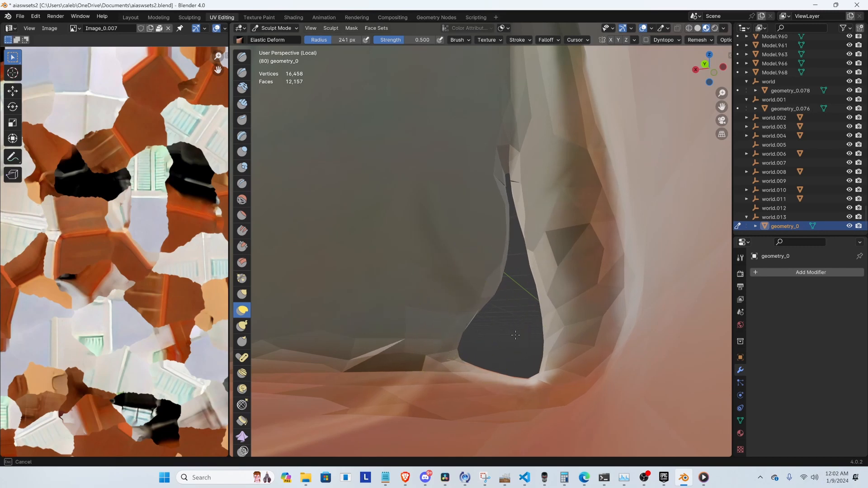
mouse_move(465, 334)
left_mouse_down()
mouse_move(459, 365)
mouse_move(609, 368)
mouse_move(562, 401)
left_mouse_up()
mouse_move(495, 409)
left_mouse_down()
mouse_move(506, 397)
mouse_move(550, 425)
mouse_move(497, 373)
left_mouse_up()
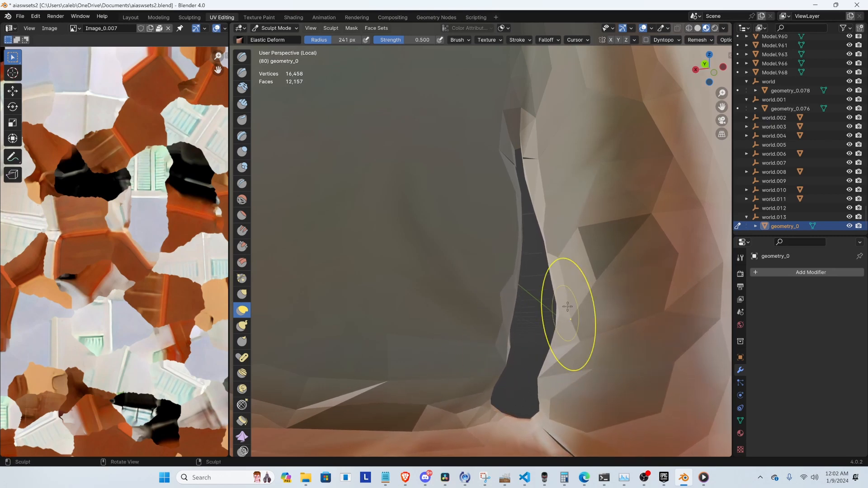
mouse_move(563, 313)
left_mouse_down()
mouse_move(480, 319)
mouse_move(511, 317)
left_mouse_up()
mouse_move(504, 417)
left_mouse_down()
mouse_move(492, 421)
mouse_move(527, 368)
mouse_move(544, 400)
mouse_move(517, 440)
mouse_move(500, 395)
mouse_move(528, 384)
left_mouse_up()
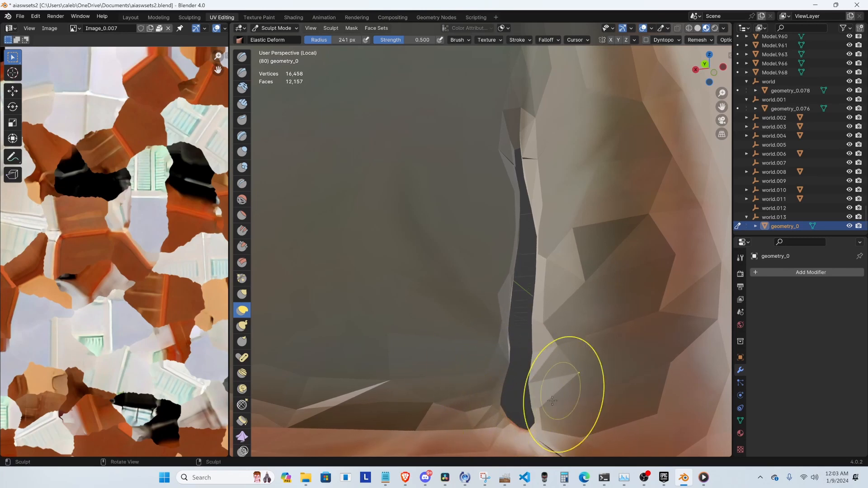
In Edit Mode with X-ray on, select the vertices at the hole's upper tip and scale them together
key("Tab")
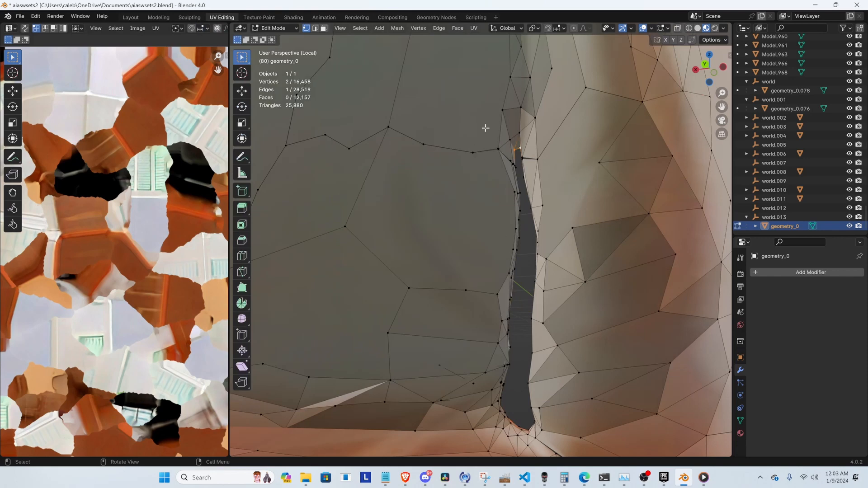
key("alt+z")
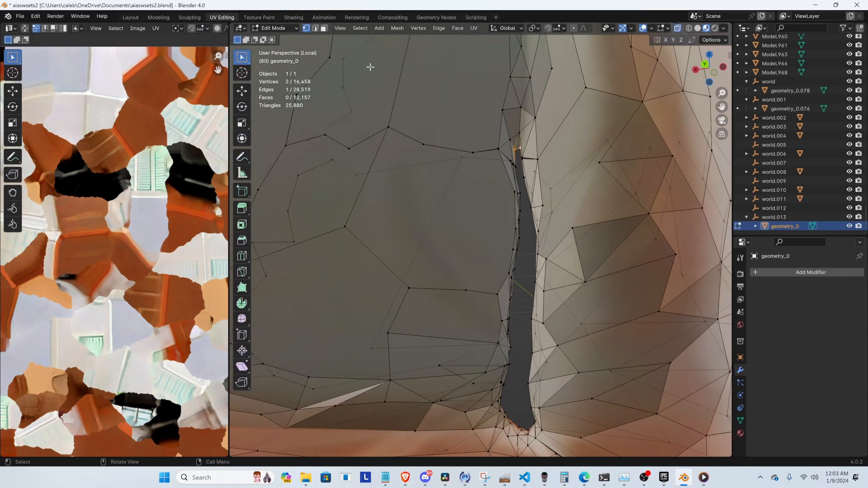
middle_click_drag(448, 156, 459, 170)
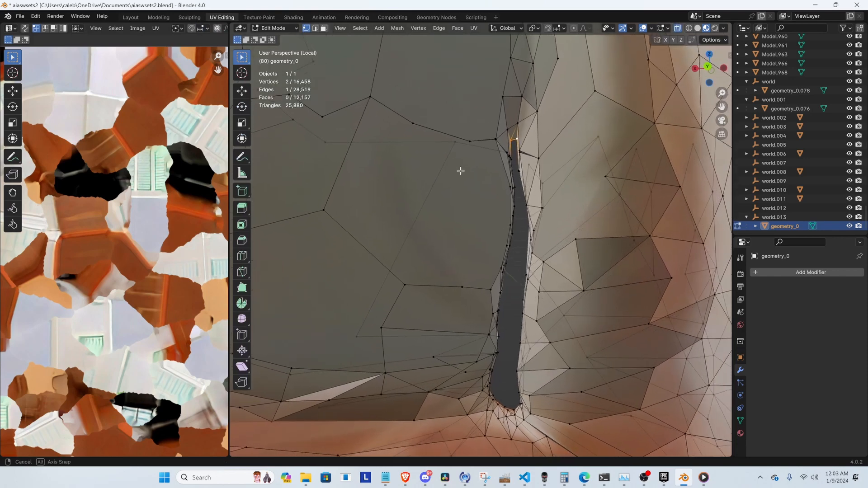
left_click(521, 151, "shift")
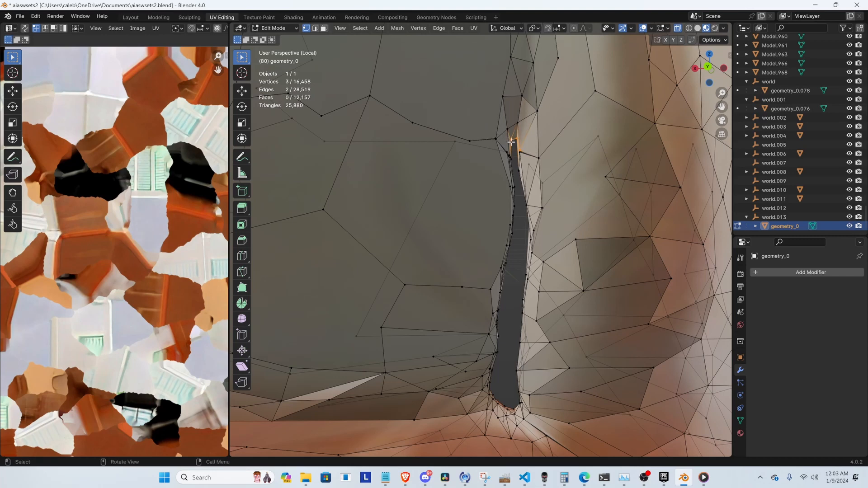
key("s")
left_click(527, 156)
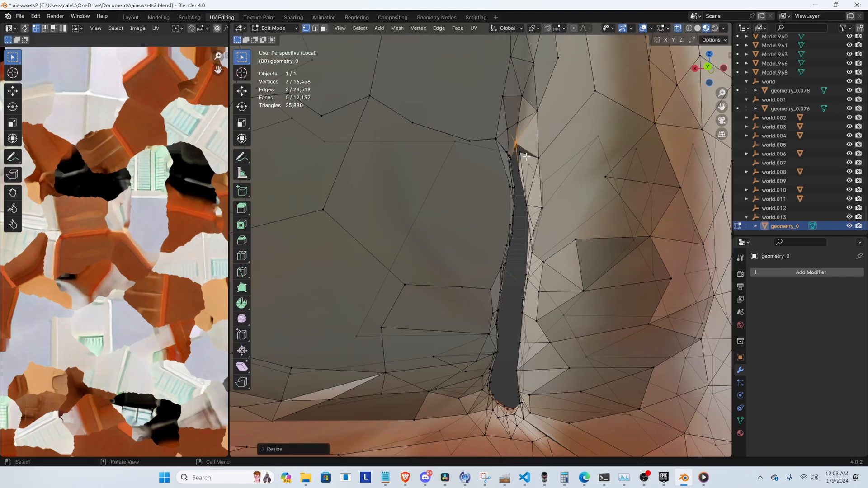
Collapse the facing edge vertices along the upper half of the slit by scaling each group to 0
left_click_drag(501, 148, 541, 356)
key("s")
key("0")
left_click(528, 164)
key("s")
key("0")
left_click(541, 219)
key("s")
key("0")
left_click(533, 278)
Continue down the lower half of the slit, scaling each pair of facing vertex groups to 0
key("s")
key("0")
left_click(530, 311)
key("s")
key("0")
left_click(534, 333)
key("s")
key("0")
left_click(542, 356)
left_click_drag(478, 351, 524, 375)
key("s")
key("0")
left_click(527, 377)
Close the remaining opening at floor level by selecting its rim vertices in groups and scaling each to 0
left_click_drag(475, 389, 535, 396)
left_click_drag(478, 379, 531, 392)
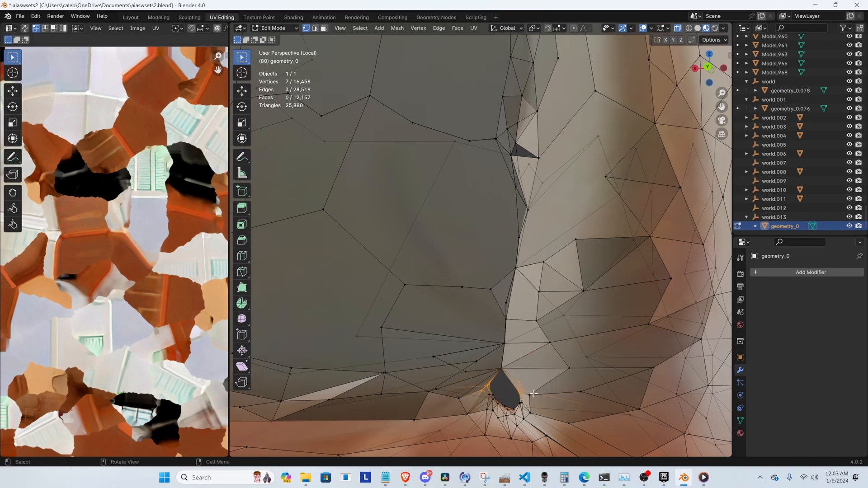
key("s")
key("0")
left_click(530, 394)
left_click_drag(477, 390, 534, 413)
key("s")
key("0")
left_click(531, 401)
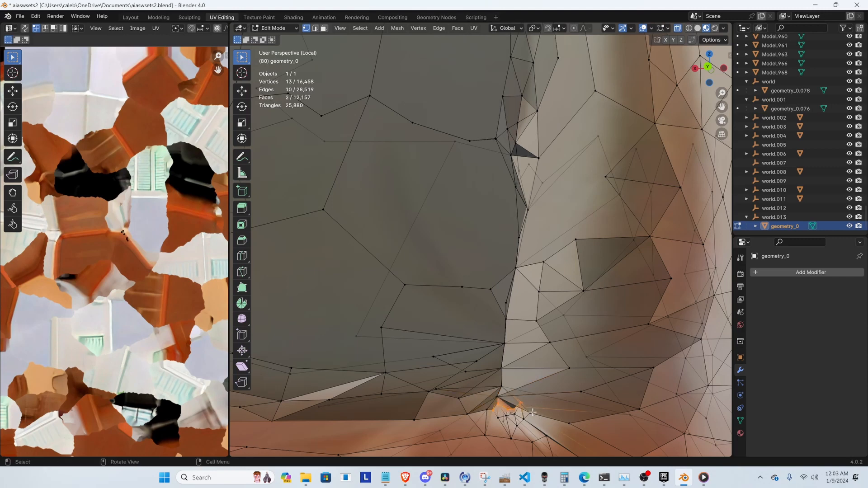
key("s")
key("0")
left_click(527, 410)
left_click_drag(488, 392, 520, 413)
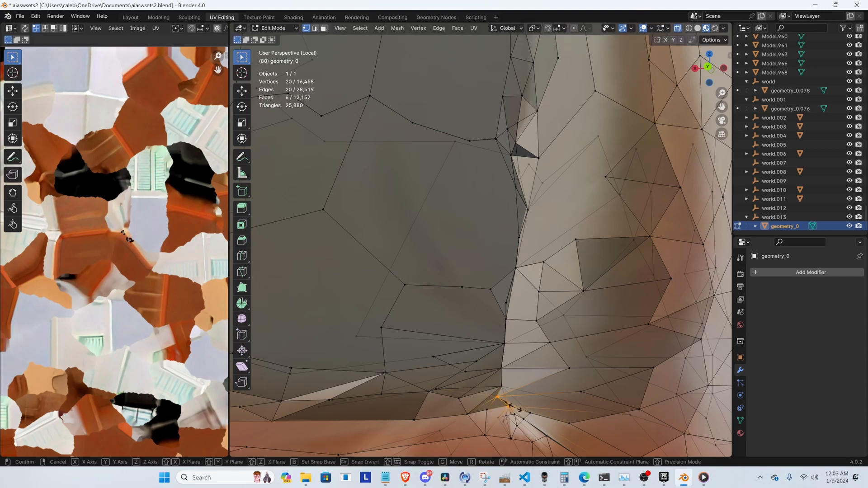
key("s")
key("0")
left_click(515, 401)
Try smoothing the closed wall corner in Sculpt Mode with the Flatten/Contrast brush, and undo the stroke
scroll(497, 260, "down", 2)
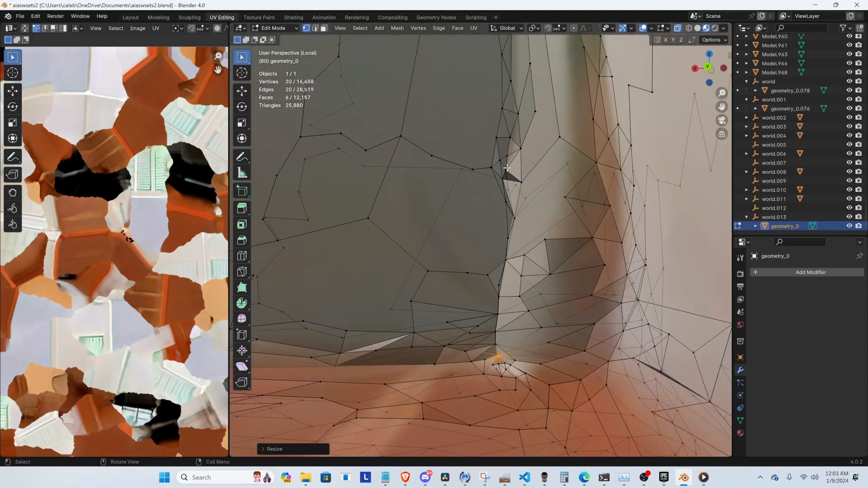
key("ctrl+Tab")
scroll(541, 195, "down", 5)
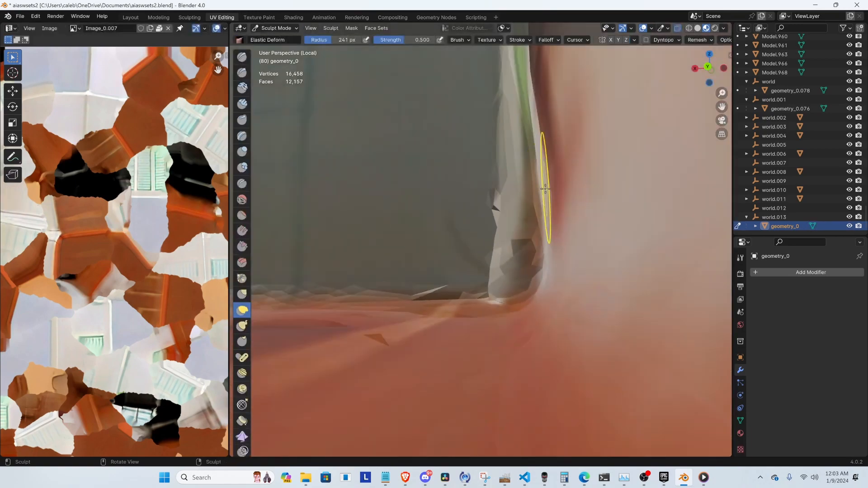
mouse_move(488, 214)
middle_mouse_down()
mouse_move(543, 207)
mouse_move(523, 252)
mouse_move(498, 248)
middle_mouse_up()
left_click(242, 215)
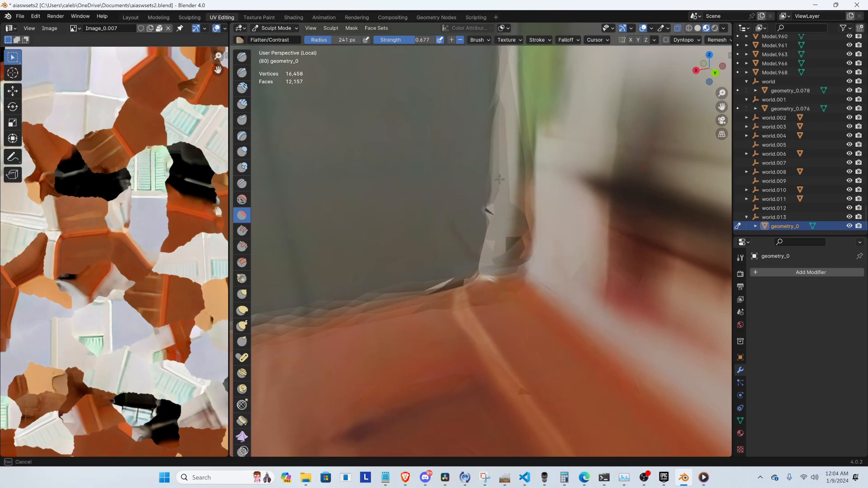
left_click_drag(499, 180, 490, 208)
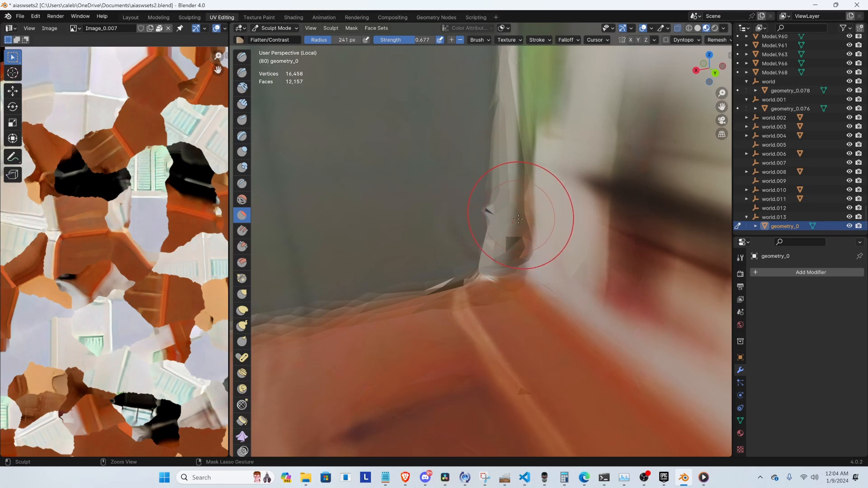
key("ctrl+z")
Return to Object Mode outside Local view, with the whole room scene and its full texture image in view
middle_click_drag(543, 232, 583, 224)
scroll(520, 161, "down", 5)
mouse_move(398, 247)
middle_mouse_down()
mouse_move(461, 236)
mouse_move(490, 213)
mouse_move(596, 234)
mouse_move(470, 237)
mouse_move(446, 230)
middle_mouse_up()
scroll(508, 220, "down", 5)
key("Tab")
middle_click_drag(561, 200, 543, 221)
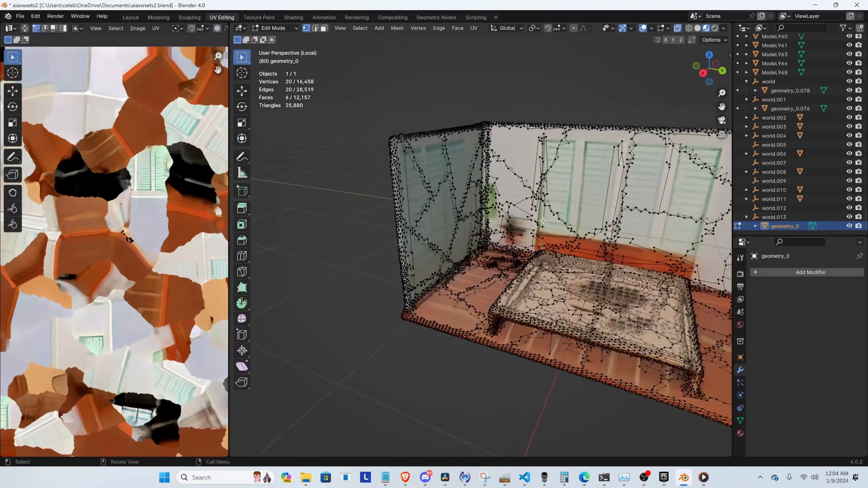
mouse_move(467, 228)
middle_mouse_down()
mouse_move(534, 213)
mouse_move(479, 213)
mouse_move(446, 226)
middle_mouse_up()
key("Tab")
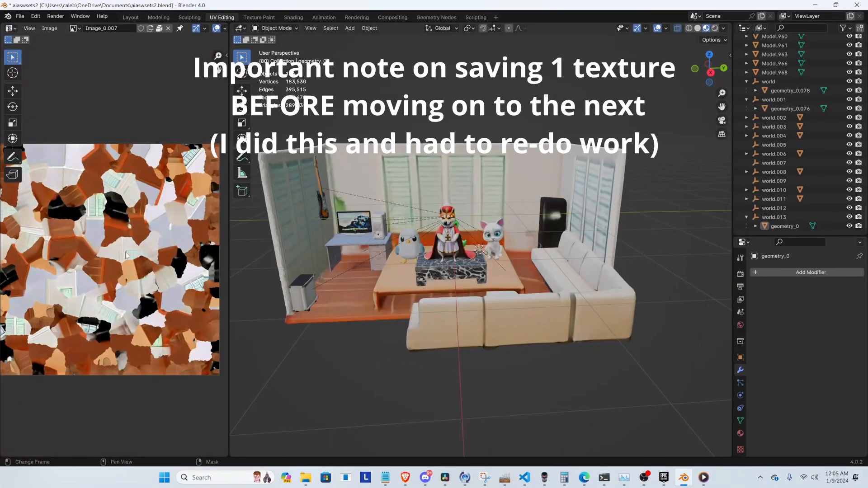
scroll(128, 264, "down", 2)
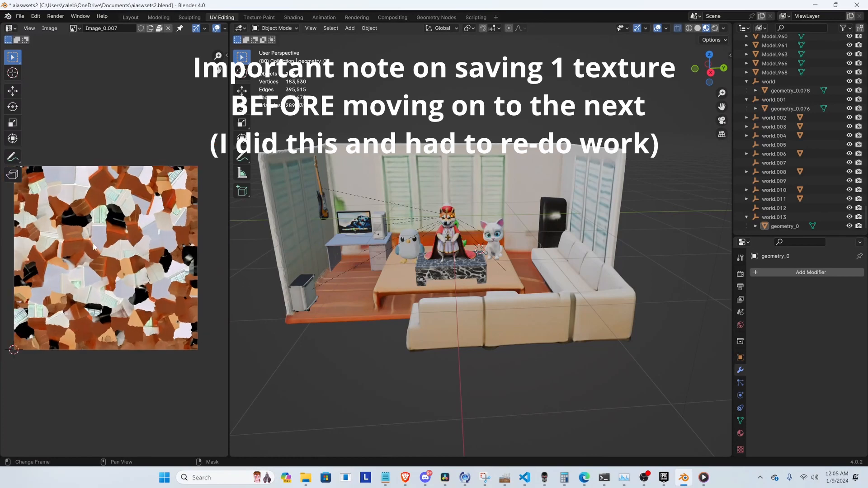
Isolate the room model geometry_0 in local view and bring its interior closer
middle_click_drag(95, 246, 108, 279)
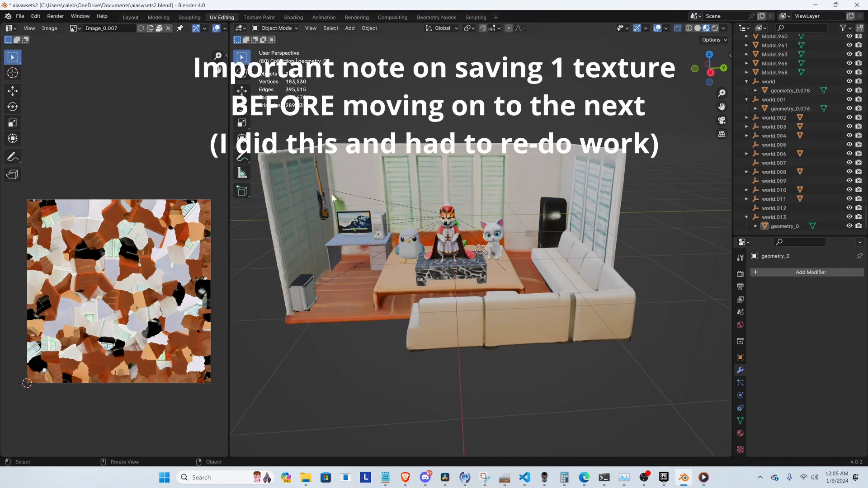
left_click(59, 30)
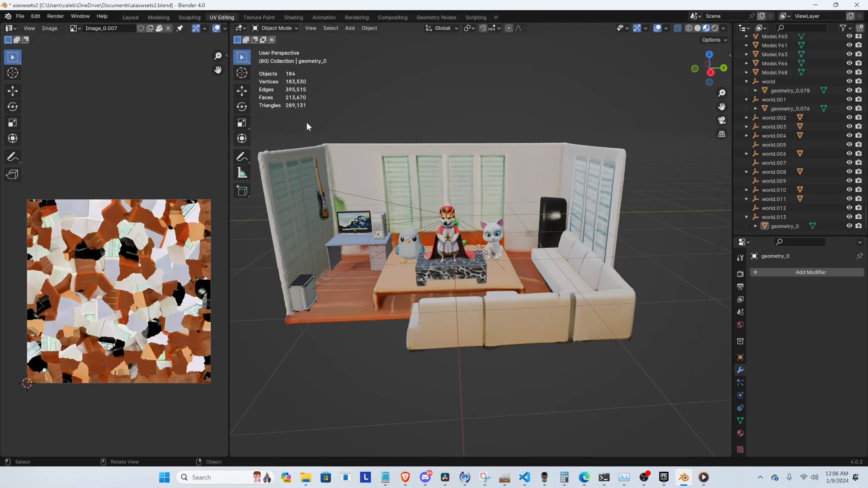
left_click(393, 176)
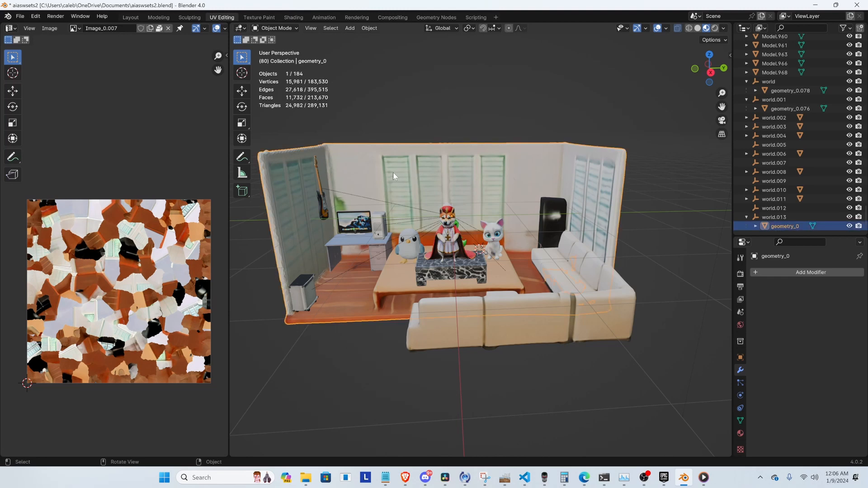
key("KP_Divide")
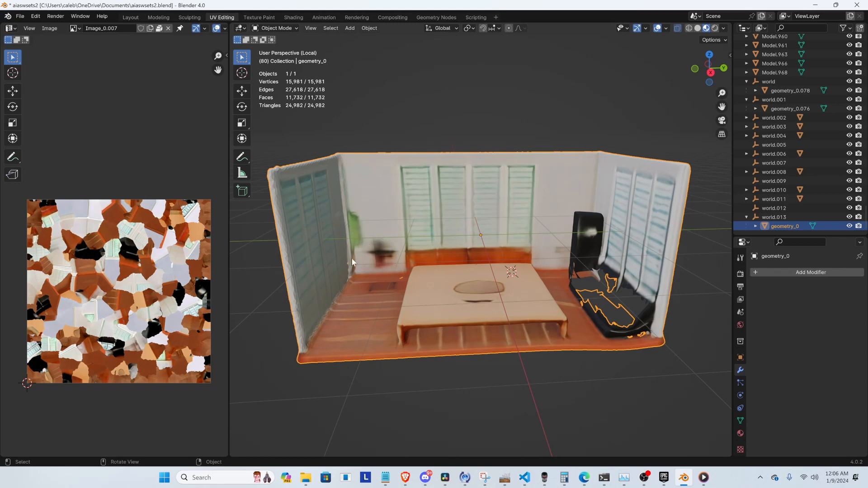
mouse_move(454, 269)
middle_mouse_down("shift")
mouse_move(442, 244)
mouse_move(462, 277)
mouse_move(443, 259)
middle_mouse_up("shift")
scroll(121, 314, "up", 1)
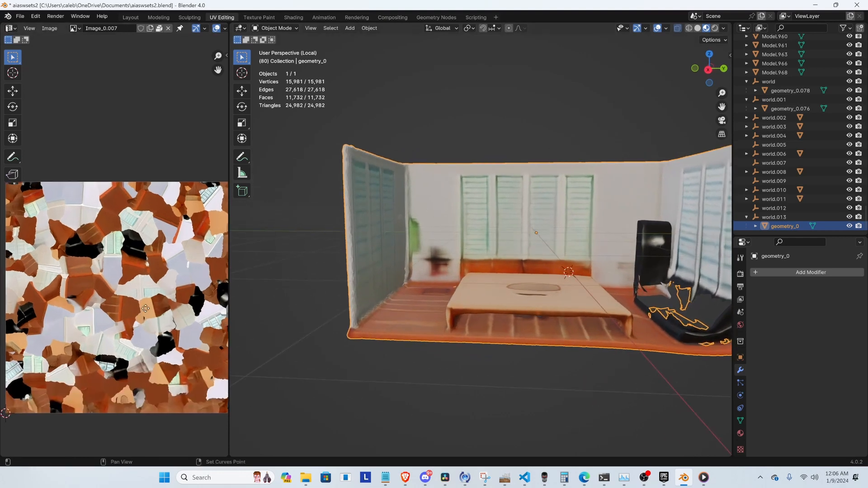
middle_click_drag(122, 315, 145, 316)
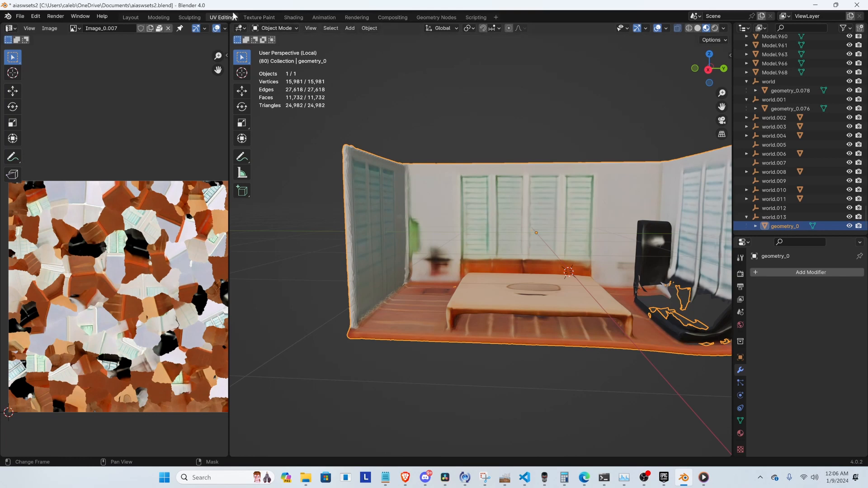
Put the room model in Texture Paint mode with the Draw brush, ready at the smudged wall corner
left_click(278, 28)
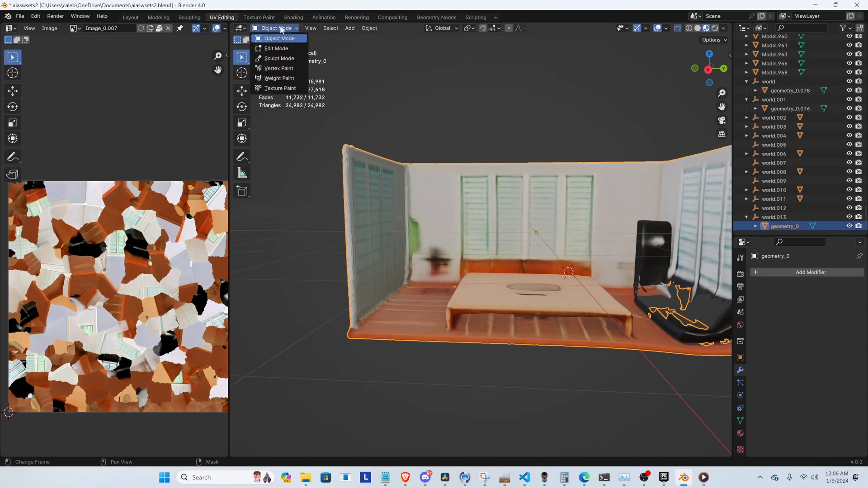
left_click(277, 88)
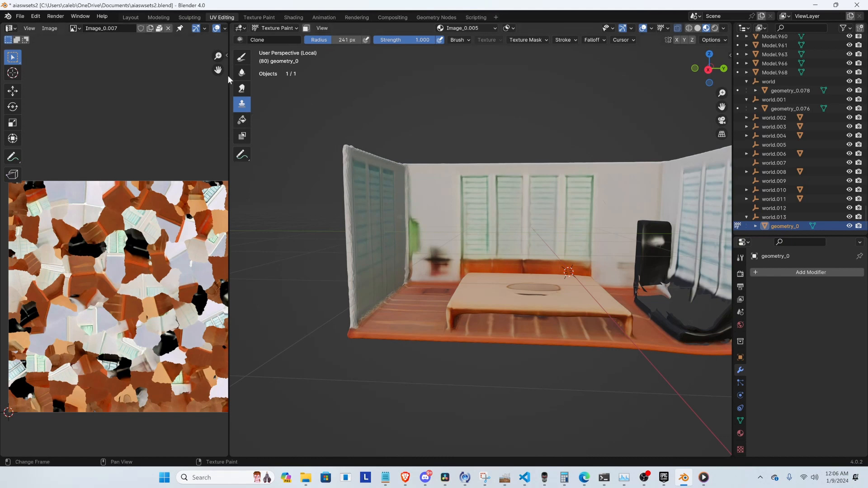
left_click(241, 60)
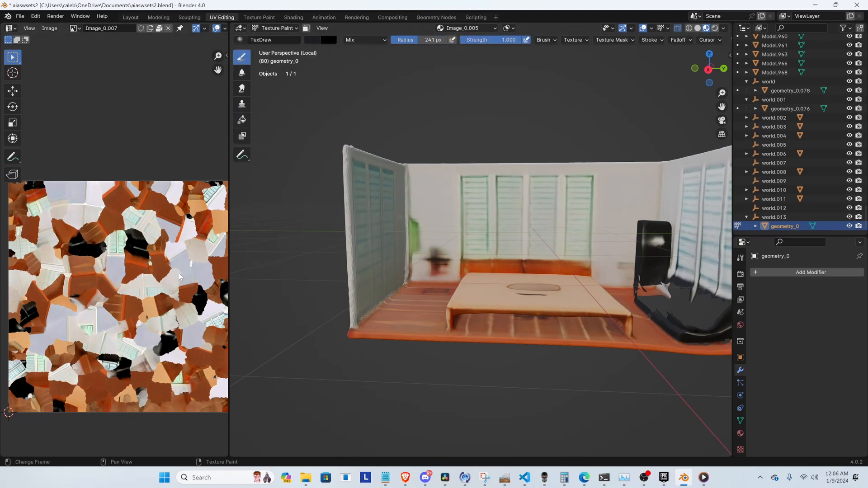
scroll(407, 257, "up", 6)
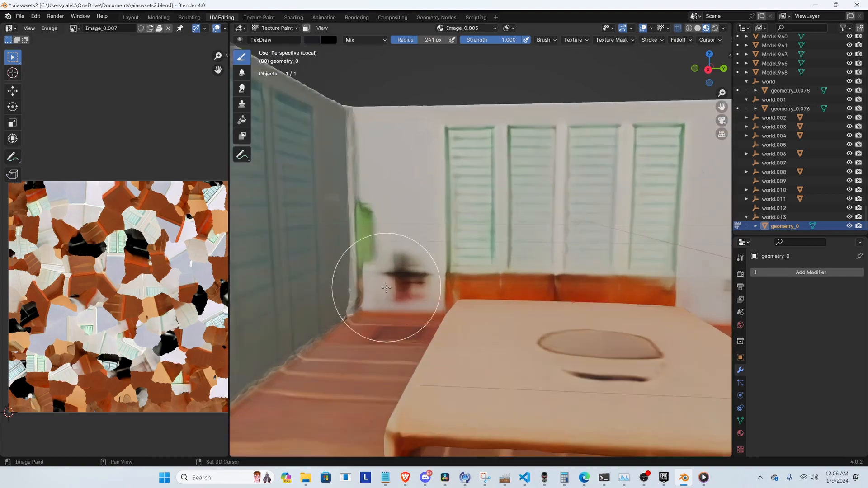
scroll(424, 245, "up", 3)
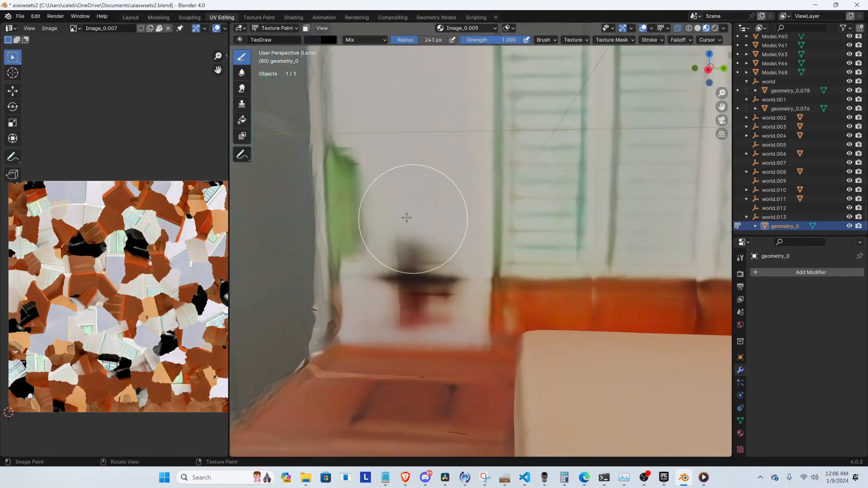
Select the wall face above the dark smudge in Edit Mode to locate its UV island, then return to Texture Paint mode
key("Tab")
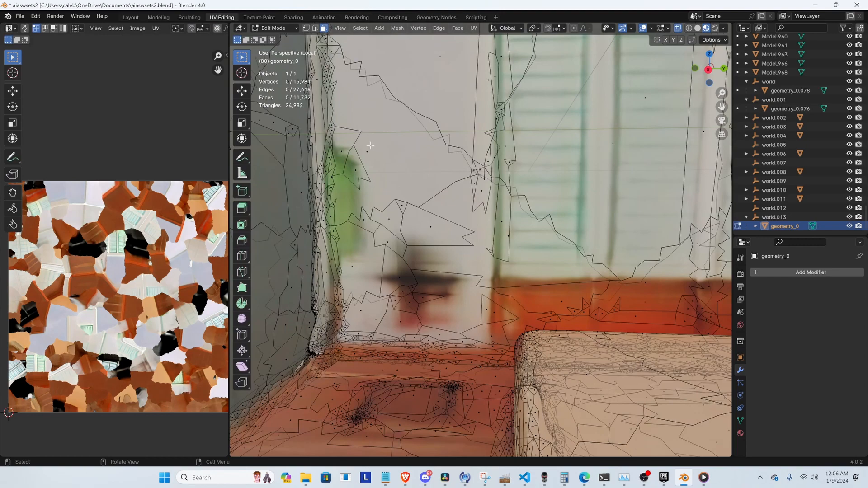
scroll(388, 168, "up", 3)
left_click(408, 186)
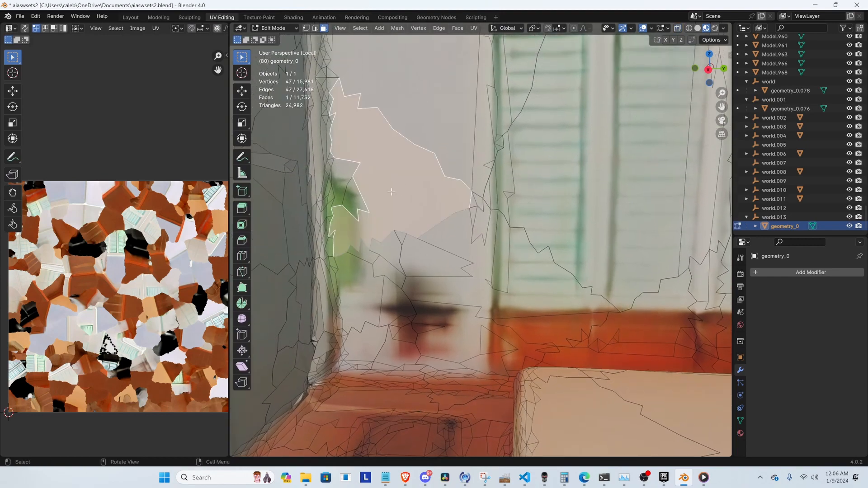
scroll(85, 363, "up", 6)
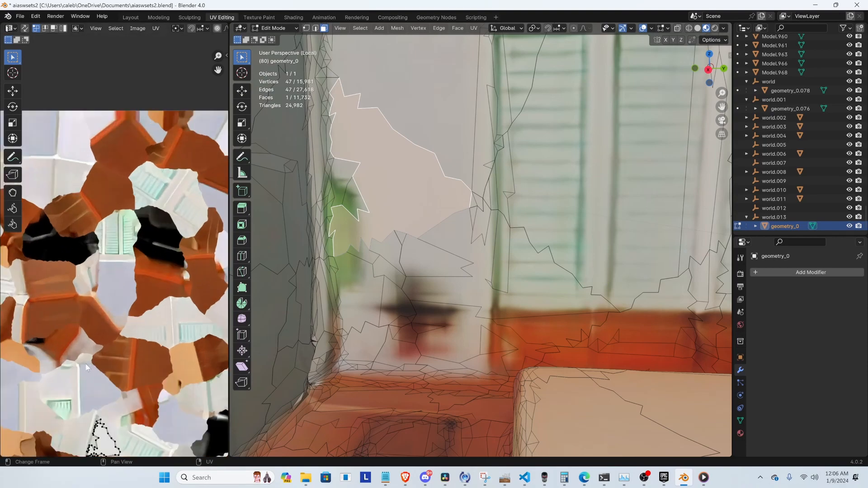
middle_click_drag(113, 366, 143, 202, "shift")
scroll(112, 286, "down", 5)
scroll(134, 270, "up", 7)
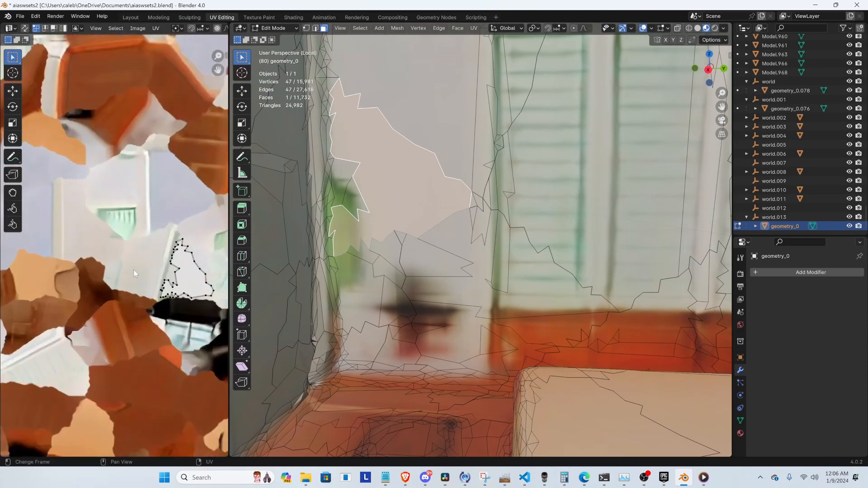
middle_click_drag(134, 266, 2, 213)
scroll(128, 204, "down", 1)
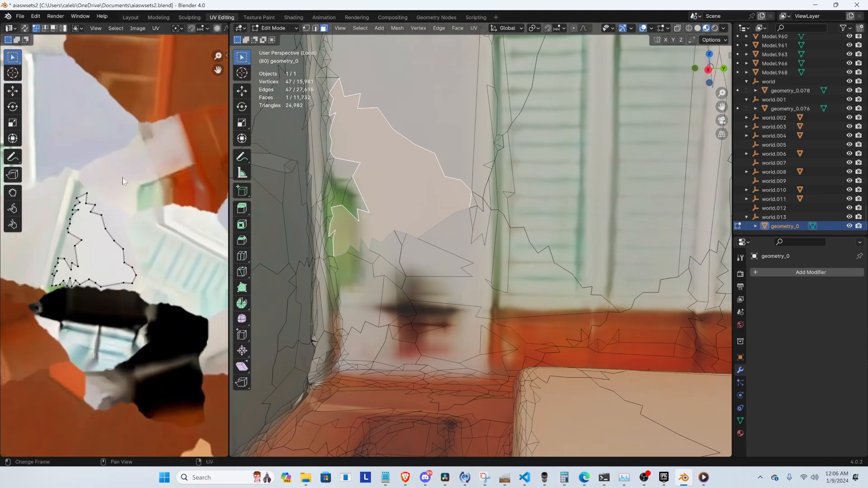
key("Tab")
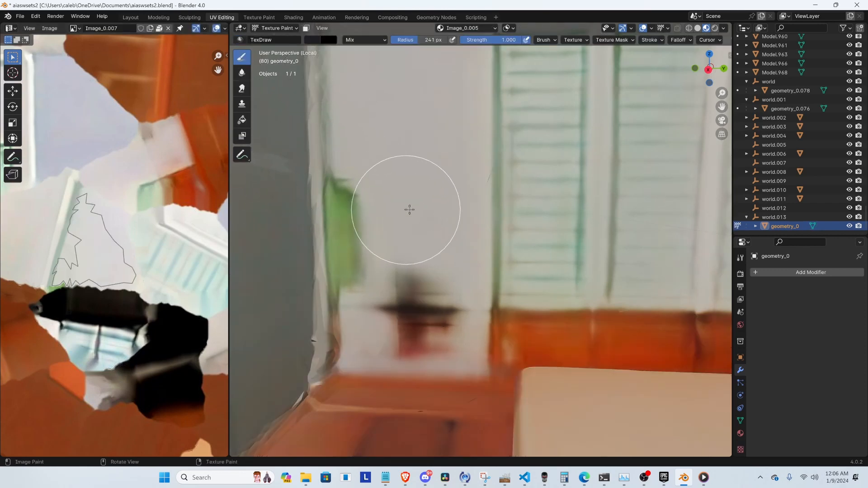
Sample the light grey wall colour from the texture image and paint over the green and dark smudges with a 108 px brush
left_click(318, 40)
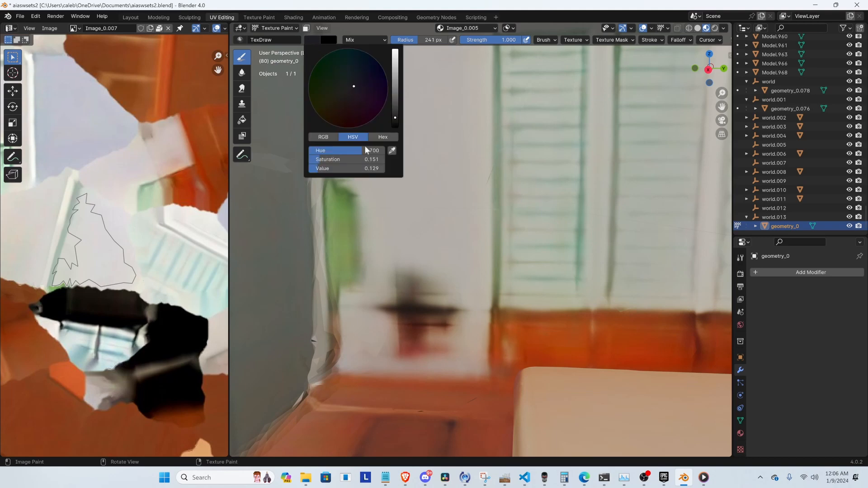
left_click(392, 151)
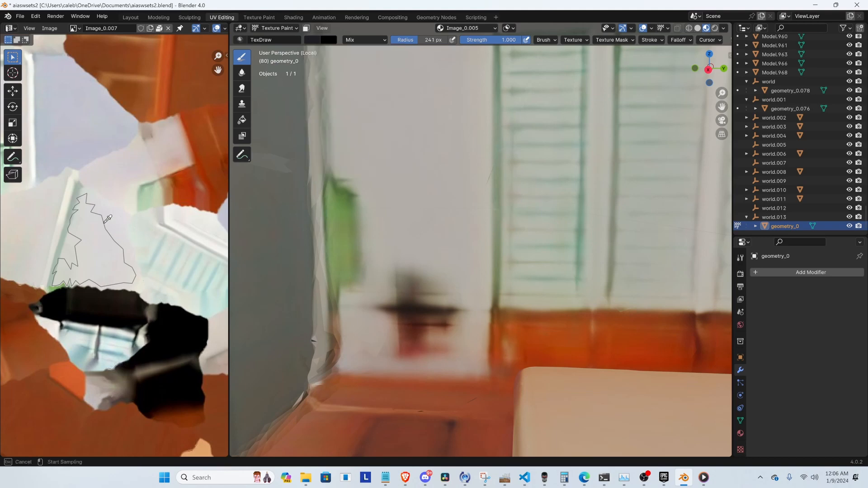
left_click(90, 215)
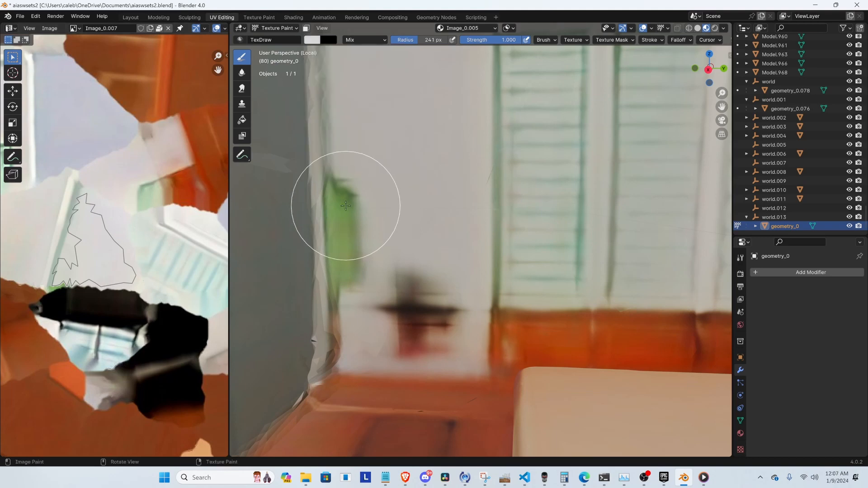
left_click_drag(413, 49, 410, 49)
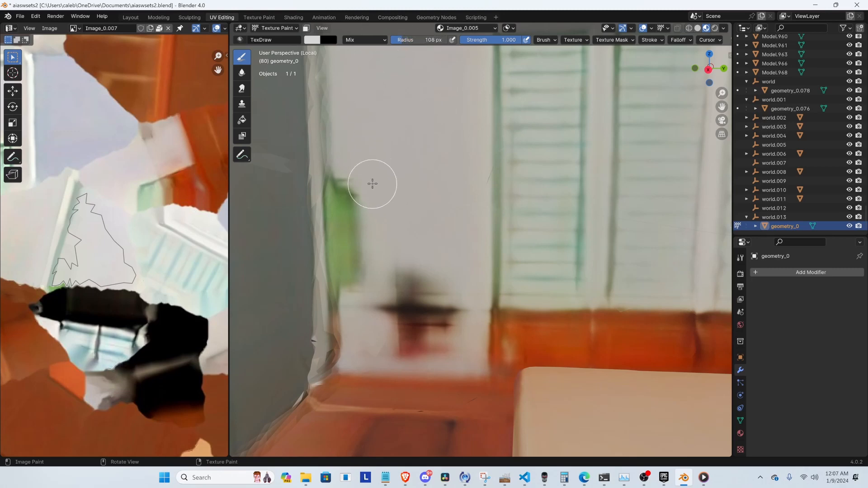
mouse_move(365, 193)
left_mouse_down()
mouse_move(348, 188)
mouse_move(350, 176)
mouse_move(345, 219)
mouse_move(358, 257)
mouse_move(357, 310)
mouse_move(354, 345)
mouse_move(339, 360)
mouse_move(333, 173)
mouse_move(390, 289)
mouse_move(389, 339)
mouse_move(409, 348)
mouse_move(448, 334)
mouse_move(440, 306)
mouse_move(451, 277)
mouse_move(468, 324)
mouse_move(413, 347)
mouse_move(368, 345)
mouse_move(438, 351)
left_mouse_up()
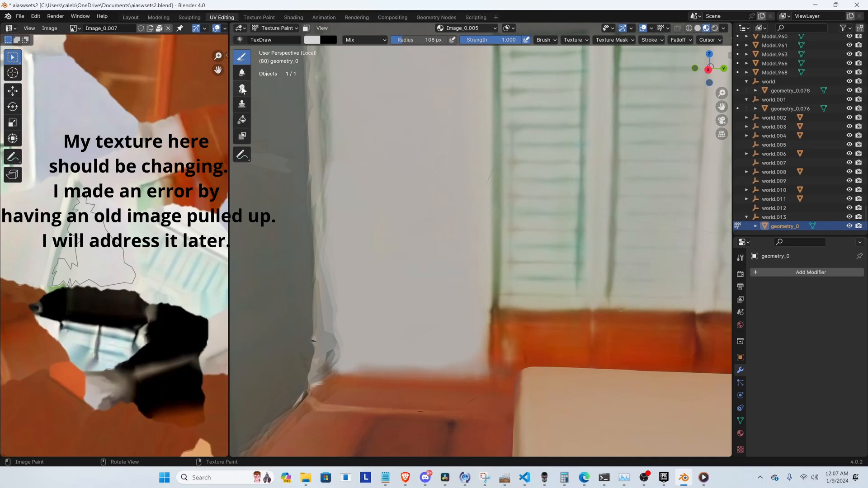
Switch to the Smear brush and set its stroke method to Line and its radius to 28 px
left_click(242, 91)
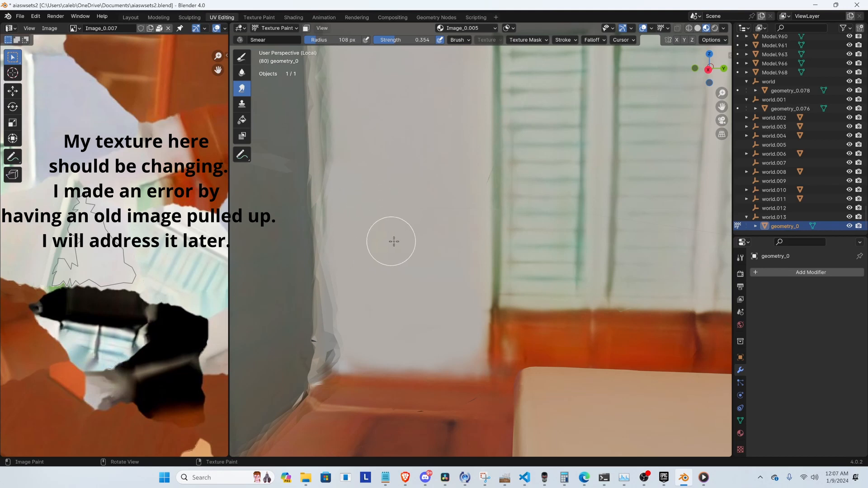
mouse_move(393, 240)
middle_mouse_down()
mouse_move(385, 237)
mouse_move(402, 242)
middle_mouse_up()
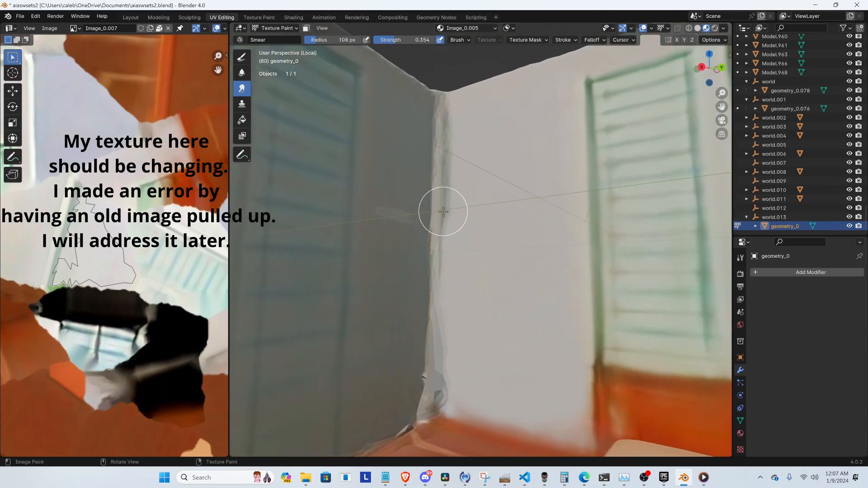
mouse_move(444, 305)
middle_mouse_down()
mouse_move(457, 313)
mouse_move(400, 182)
middle_mouse_up()
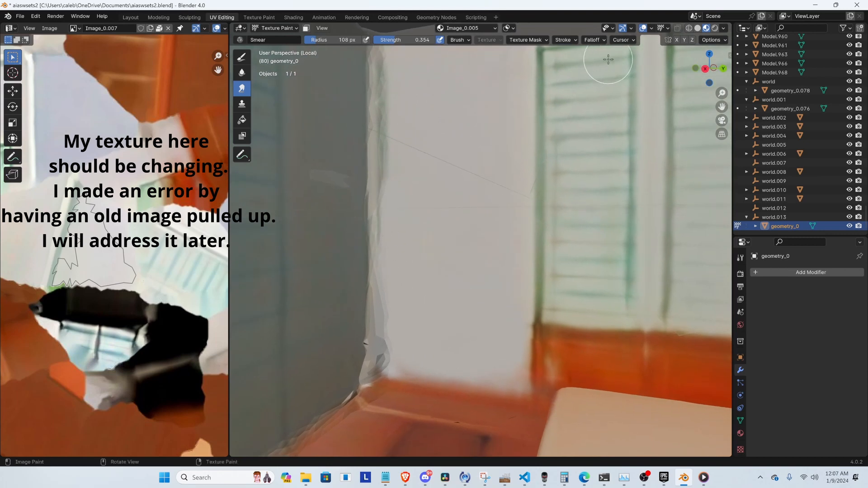
left_click(566, 40)
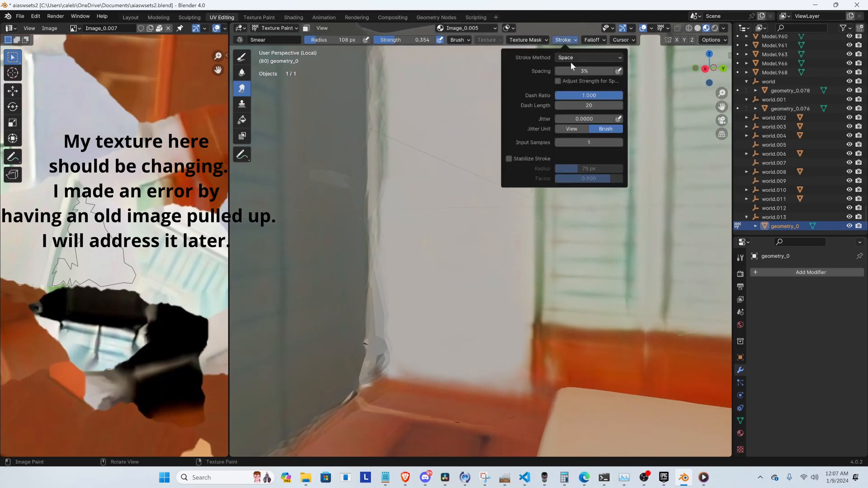
left_click(581, 57)
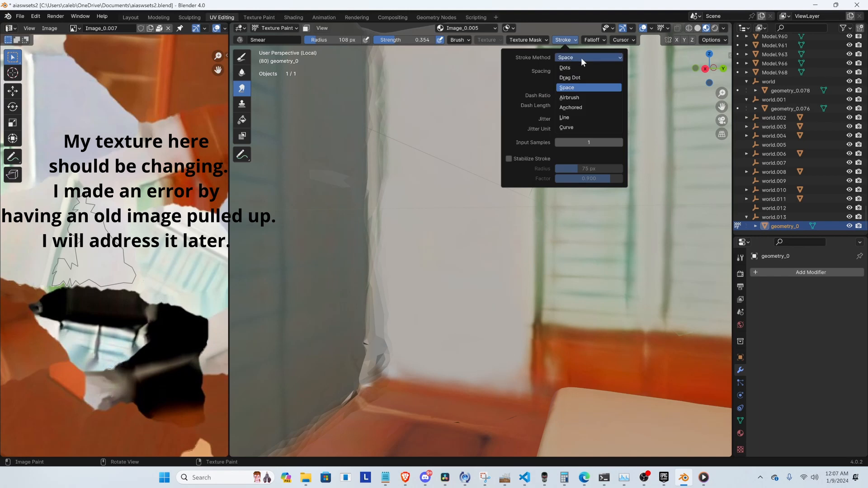
left_click(574, 117)
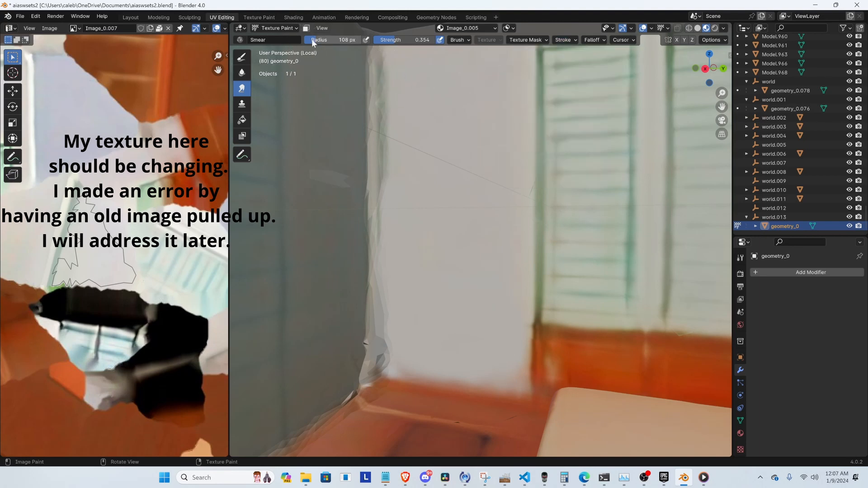
left_click_drag(313, 39, 315, 40)
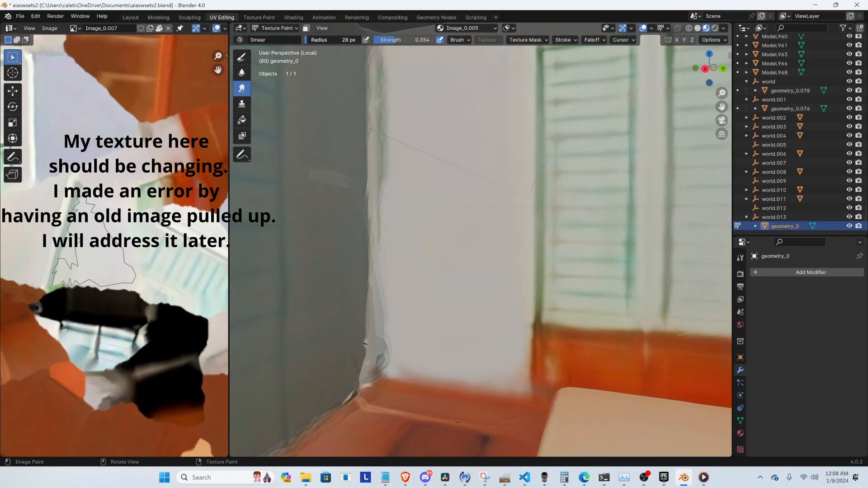
Return to the Draw brush and sample the grey-green wall edge colour from the texture image
left_click(241, 56)
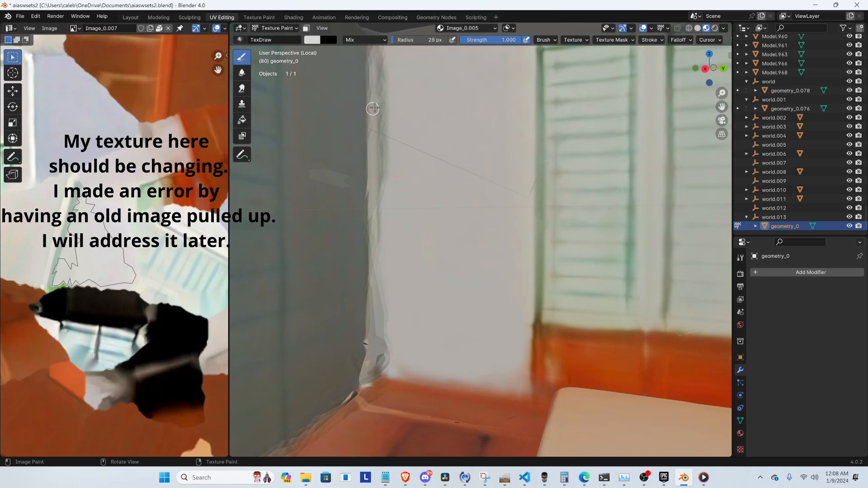
left_click(313, 40)
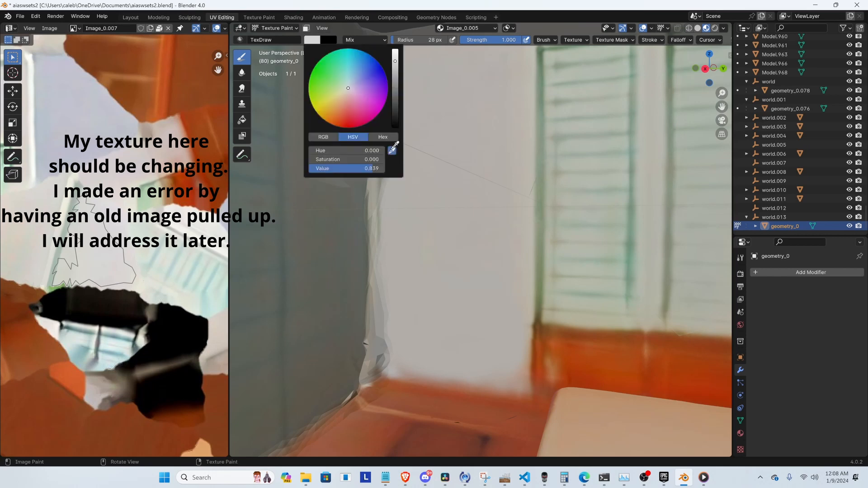
left_click(393, 149)
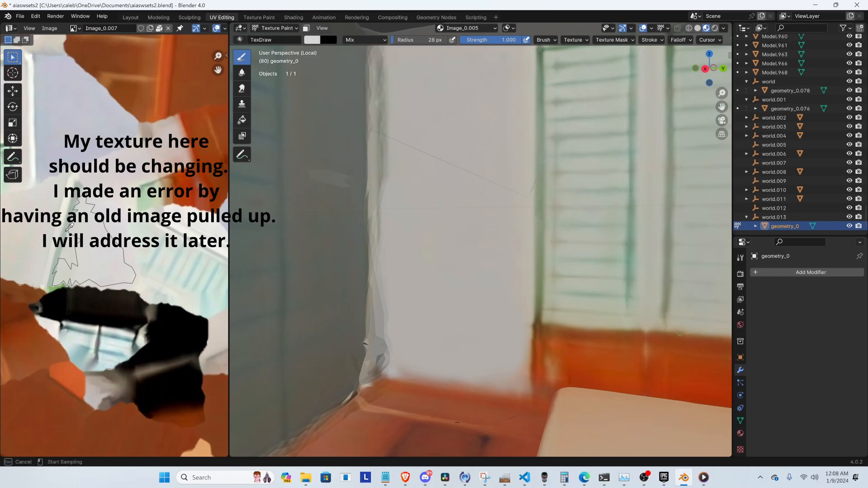
left_click(76, 201)
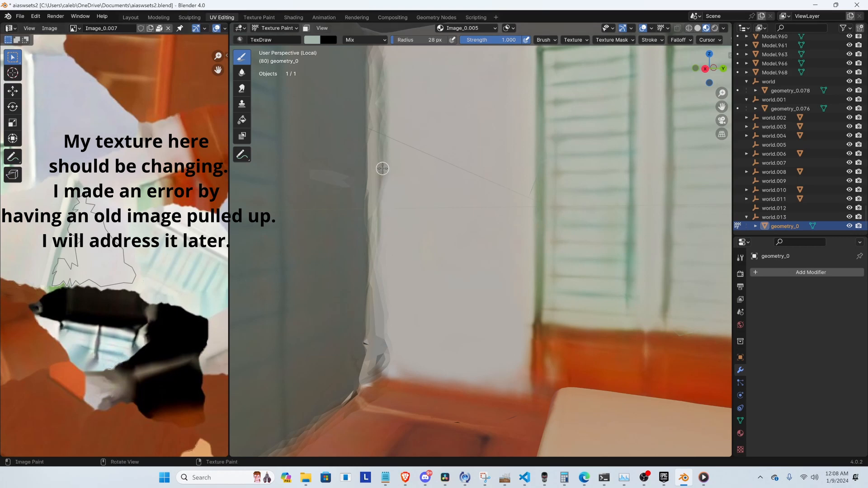
Undo a trial stroke down the wall corner and set the Draw brush's stroke method to Line
left_click_drag(382, 169, 380, 363)
key("ctrl+z")
left_click(647, 41)
left_click(654, 58)
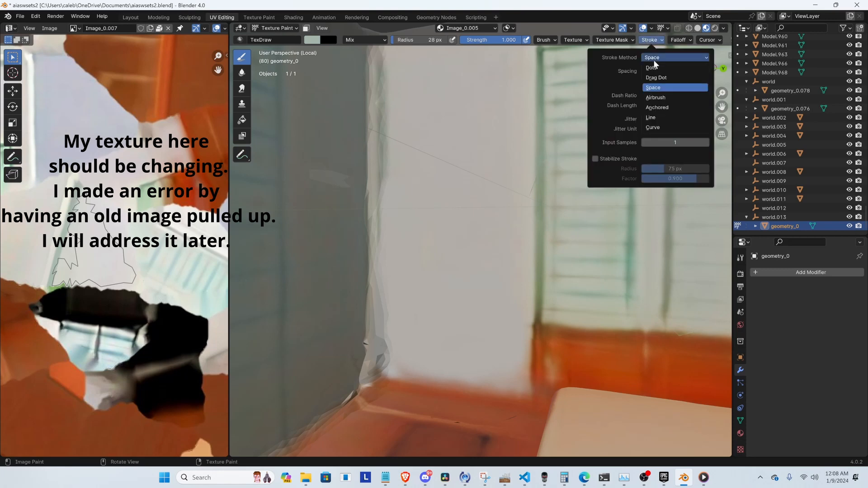
left_click(651, 117)
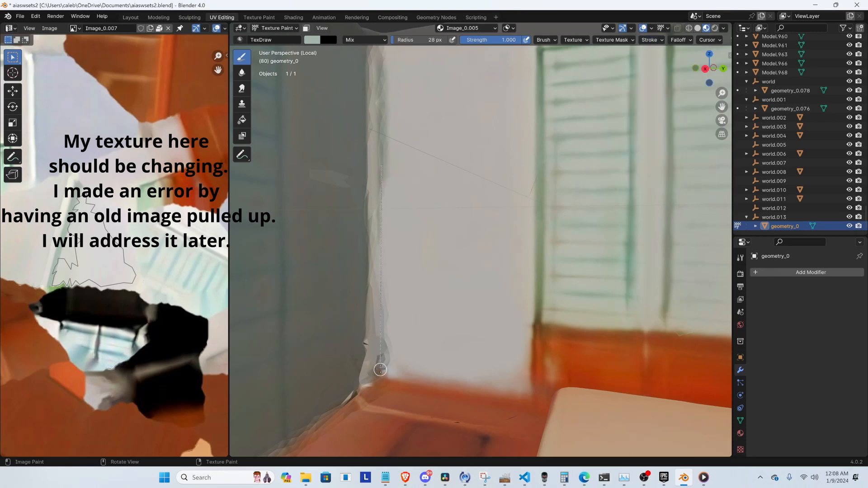
Undo the last line stroke and redraw a straight grey-green line down the wall corner with the Draw brush
left_click_drag(382, 368, 382, 368)
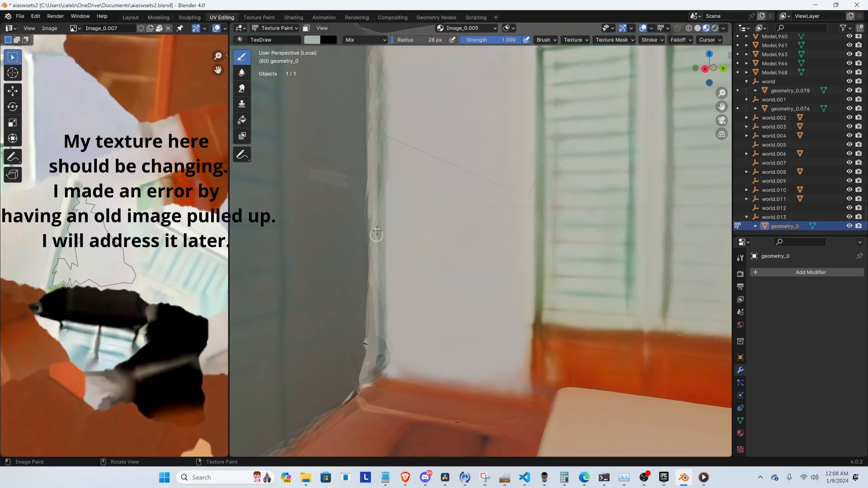
key("ctrl+z")
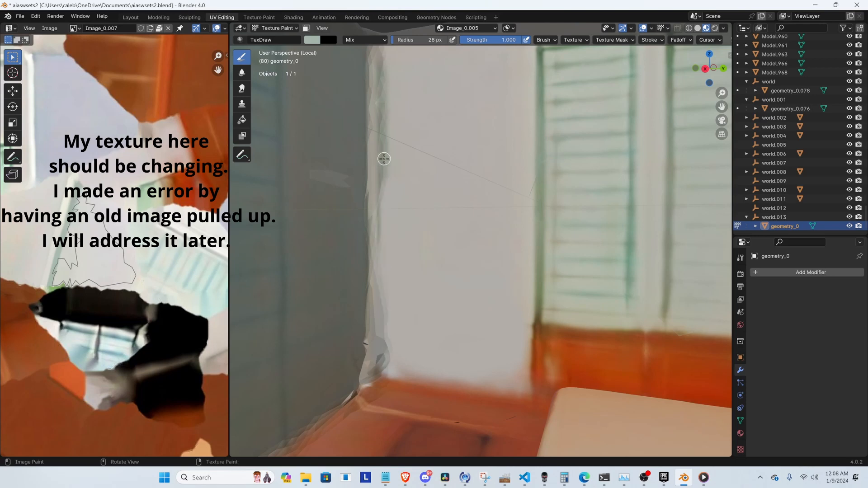
left_click_drag(380, 370, 380, 369)
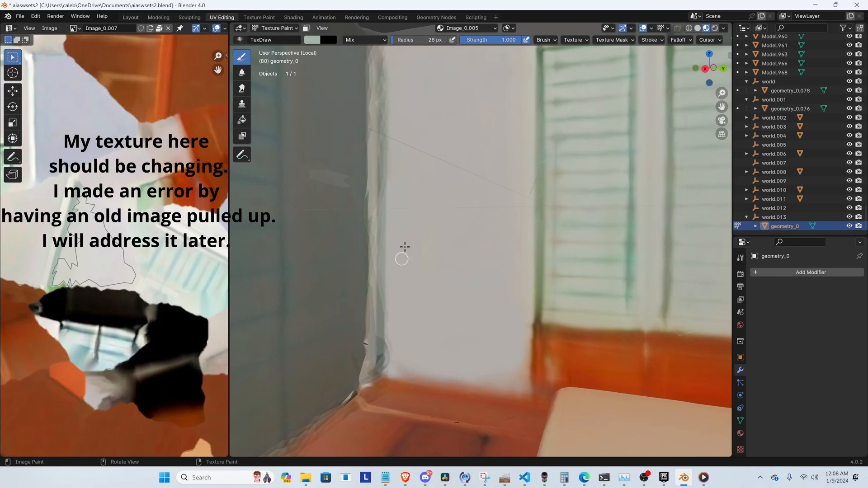
Leave local view to review the complete scene and isolate the room model again
middle_click_drag(405, 247, 422, 219)
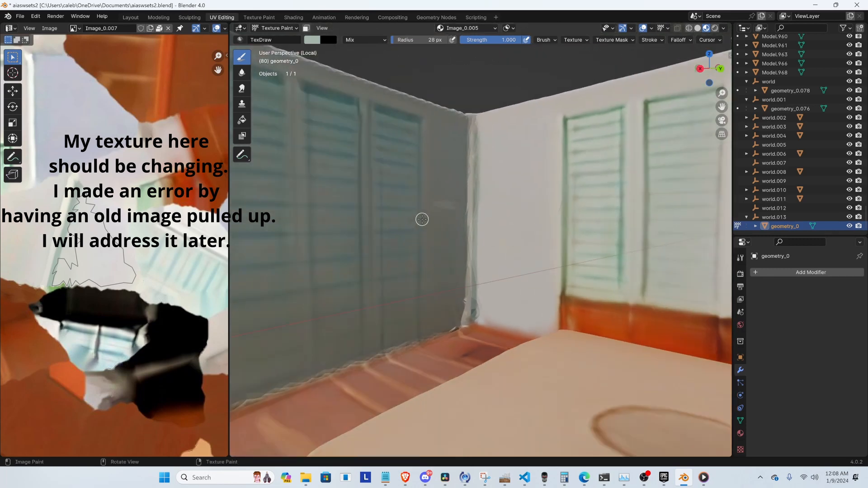
key("KP_Divide")
scroll(388, 224, "up", 2)
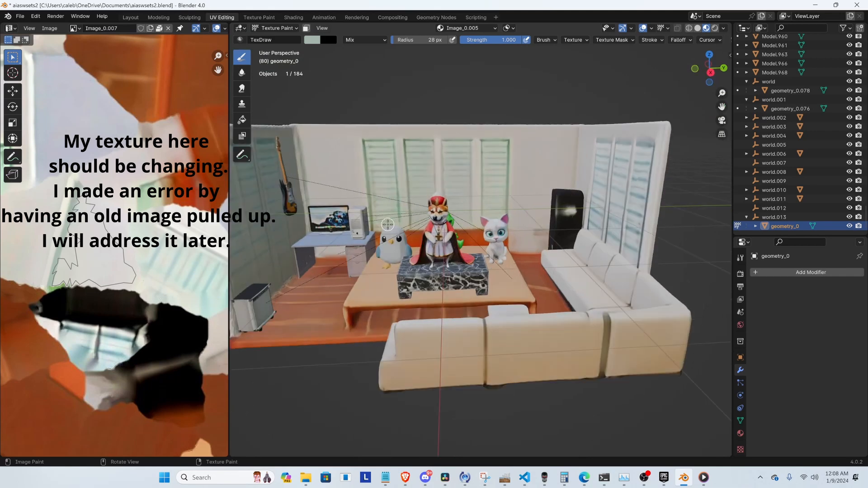
key("KP_Divide")
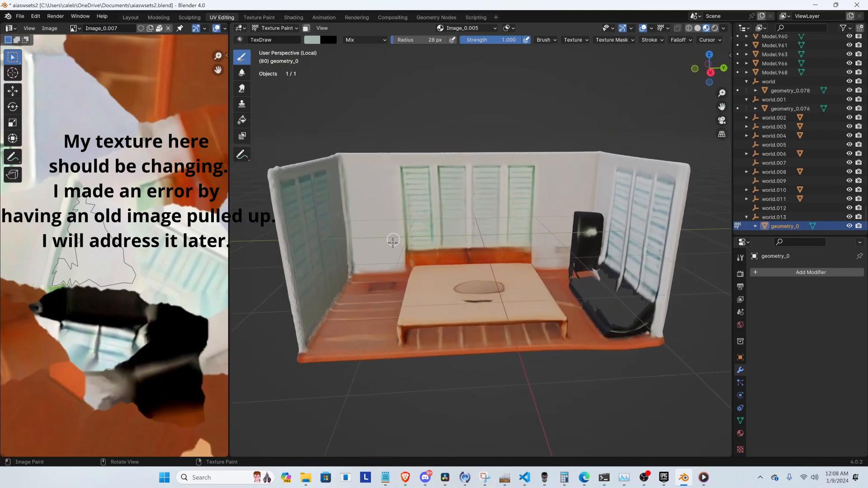
Switch to the Clone brush, place its source on the clean floor planks near the room's open edge and set its radius to 68 px
middle_click_drag(385, 256, 438, 251)
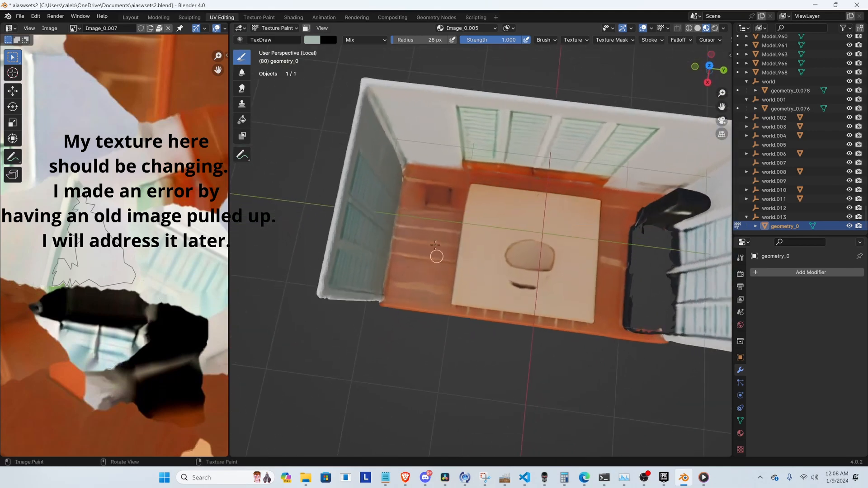
scroll(433, 206, "up", 5)
middle_click_drag(365, 178, 456, 275, "shift")
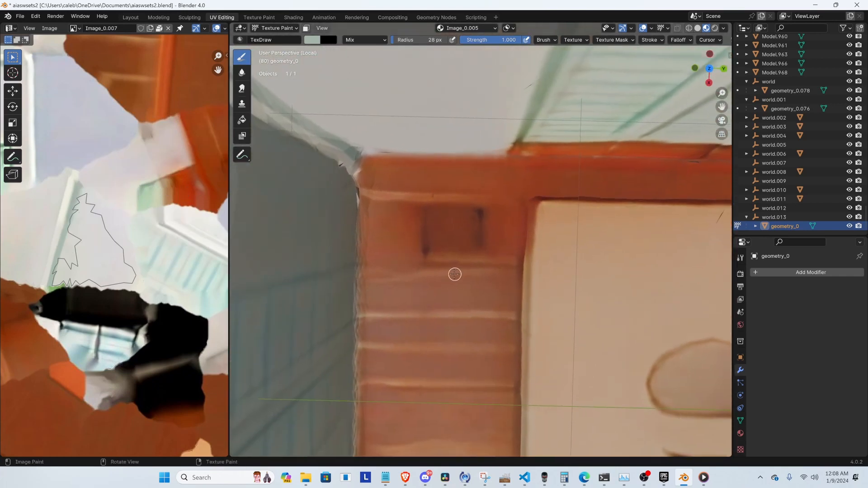
scroll(451, 275, "down", 2)
scroll(455, 276, "up", 2)
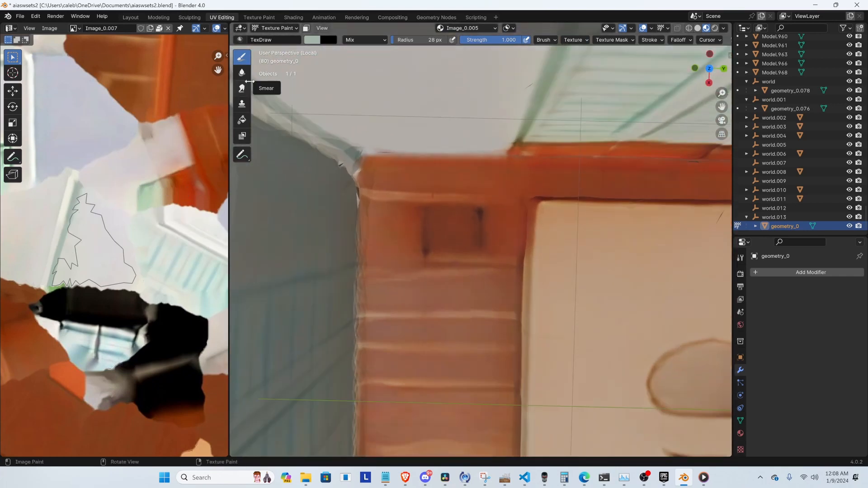
left_click(242, 104)
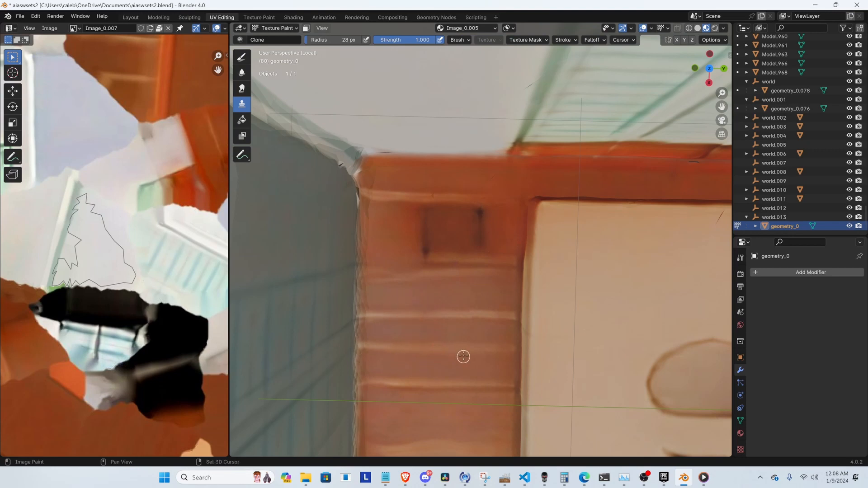
middle_click_drag(464, 356, 444, 244, "shift")
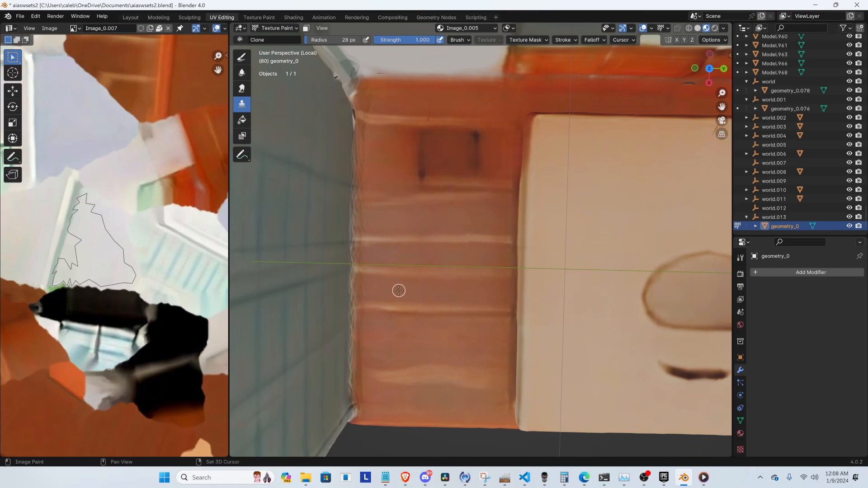
scroll(403, 291, "down", 1)
middle_click_drag(405, 289, 176, 307, "shift")
middle_click_drag(417, 235, 647, 240, "shift")
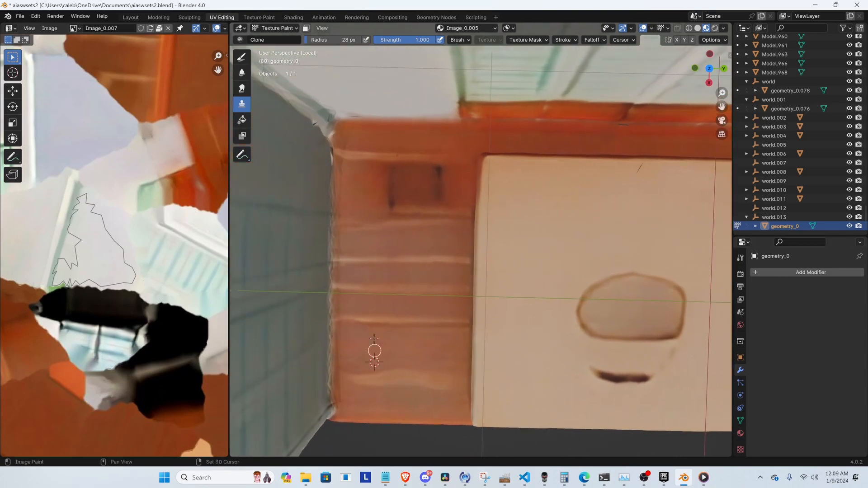
mouse_move(316, 40)
left_mouse_down()
mouse_move(330, 40)
mouse_move(312, 40)
left_mouse_up()
Undo the trial clone stroke, reposition the clone source and clone clean planks over the dark square mark on the floor
left_click_drag(365, 175, 449, 177)
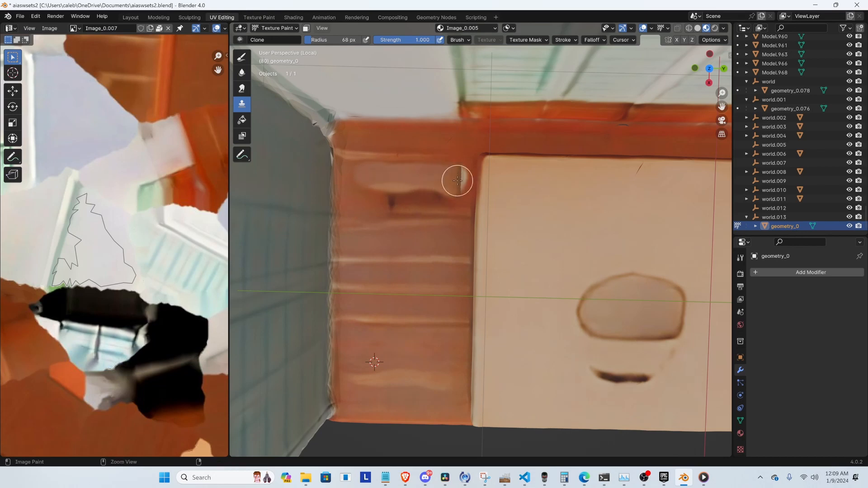
key("ctrl+z")
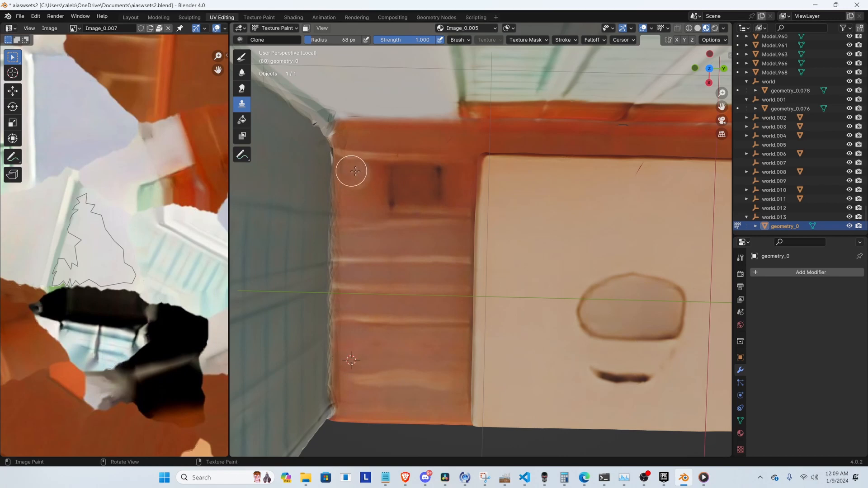
mouse_move(365, 177)
left_mouse_down()
mouse_move(457, 175)
mouse_move(469, 183)
mouse_move(446, 199)
mouse_move(358, 197)
mouse_move(431, 190)
mouse_move(460, 204)
mouse_move(461, 186)
left_mouse_up()
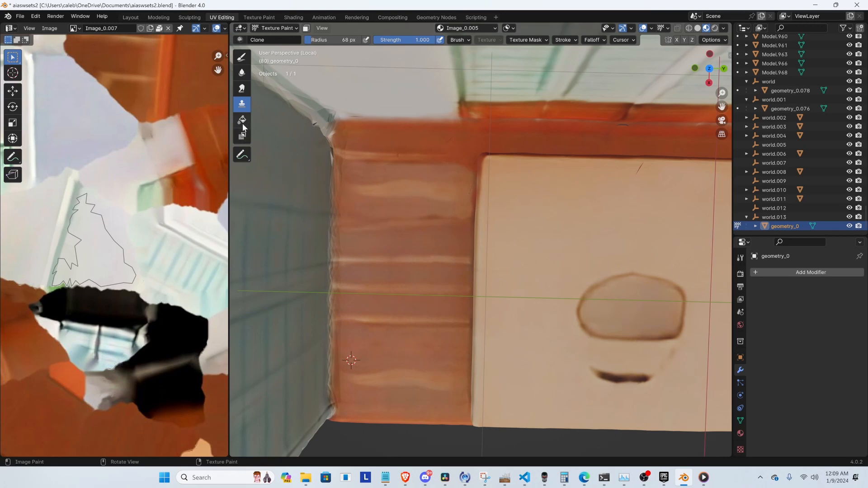
Switch to the Smear brush with strength 0.274 and the Space stroke method, and smear the cloned floor patch to blend it
left_click(242, 88)
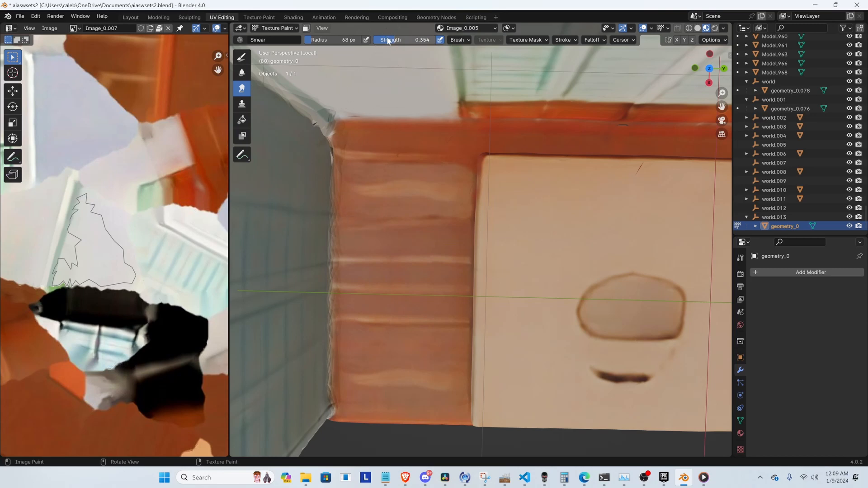
left_click_drag(407, 40, 403, 40)
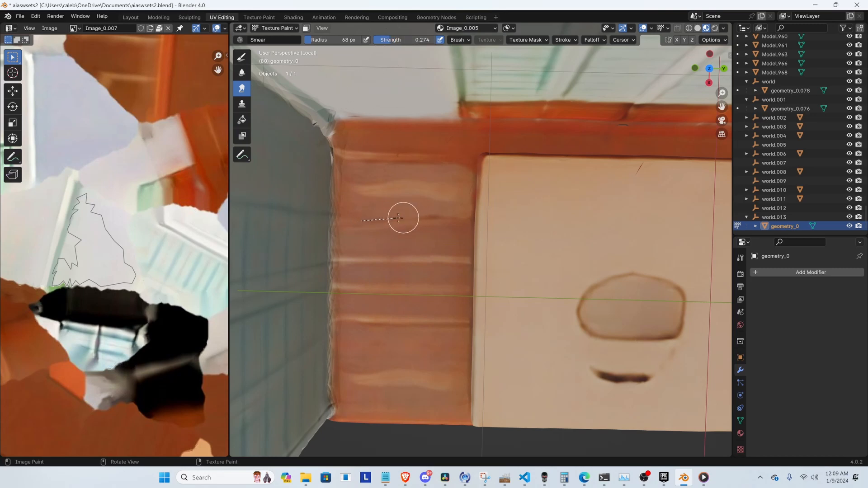
left_click(566, 41)
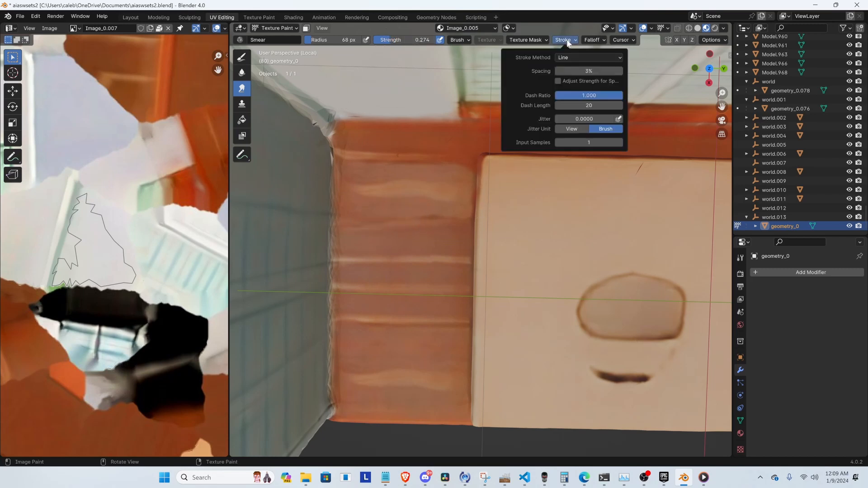
left_click(571, 56)
left_click(571, 88)
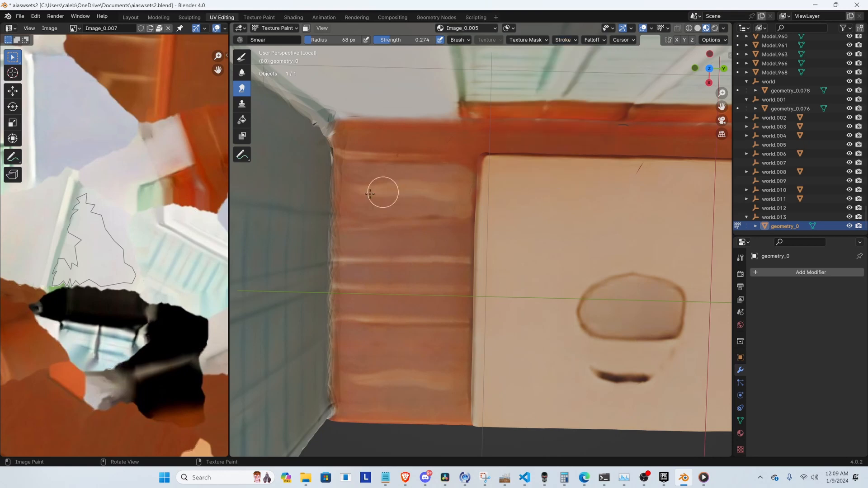
mouse_move(383, 215)
left_mouse_down()
mouse_move(440, 218)
mouse_move(451, 157)
left_mouse_up()
Switch the room model to Object Mode to view the black sofa back up close and return to Texture Paint mode
mouse_move(484, 188)
middle_mouse_down()
mouse_move(585, 203)
mouse_move(371, 187)
mouse_move(325, 199)
mouse_move(428, 196)
middle_mouse_up()
mouse_move(503, 282)
middle_mouse_down()
mouse_move(524, 270)
mouse_move(477, 266)
middle_mouse_up()
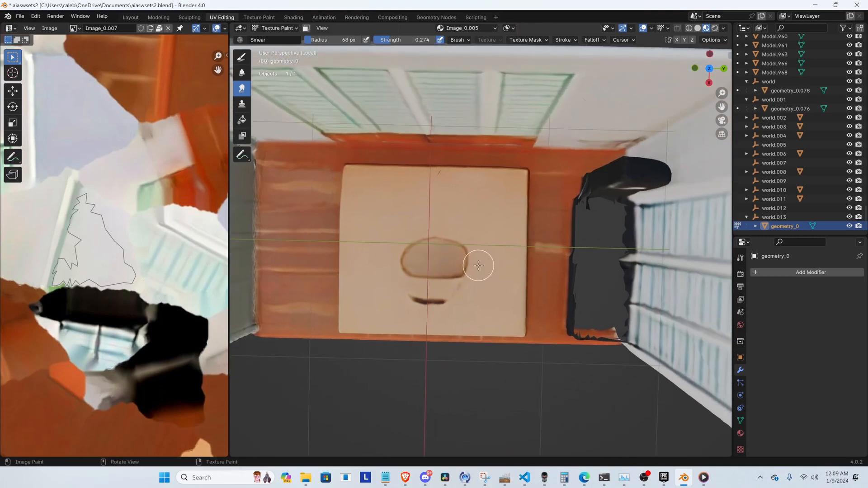
key("Tab")
middle_click_drag(462, 306, 473, 246)
left_click(281, 28)
left_click(277, 36)
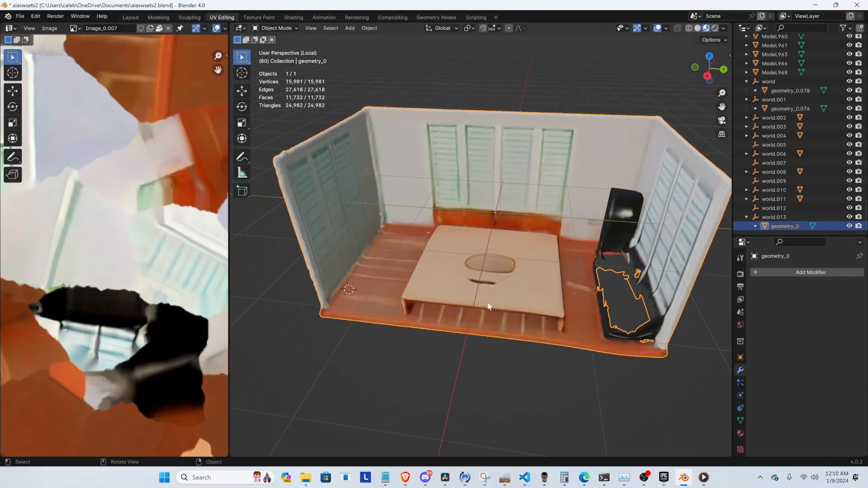
middle_click_drag(490, 307, 447, 263)
scroll(543, 271, "up", 5)
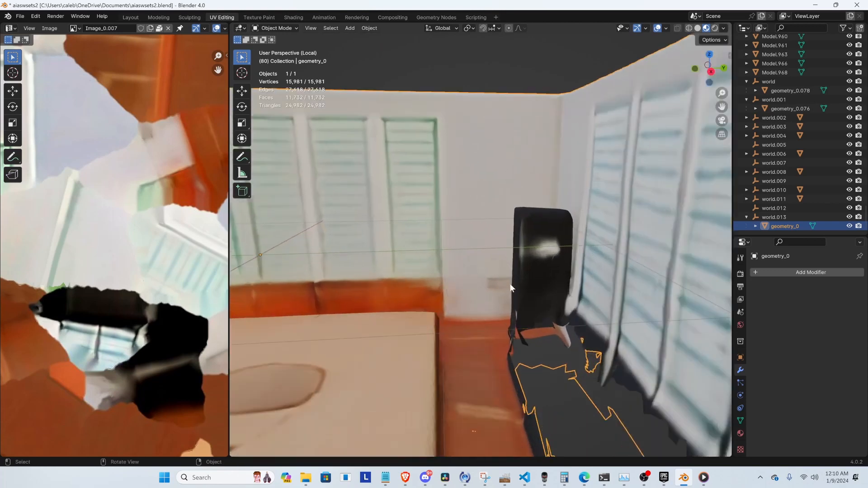
key("Tab")
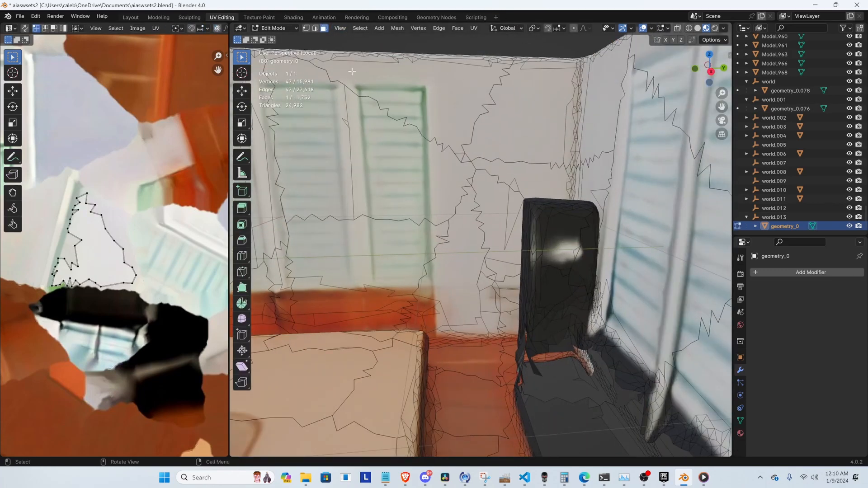
left_click(286, 28)
left_click(275, 89)
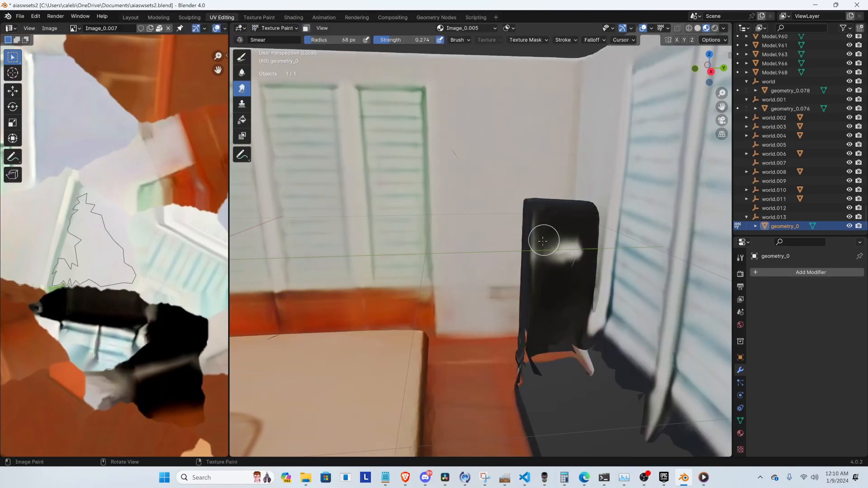
Select the face with the white highlight on the black sofa back, locate it in the texture image and return to Texture Paint mode
key("Tab")
left_click(562, 247)
scroll(109, 251, "down", 7)
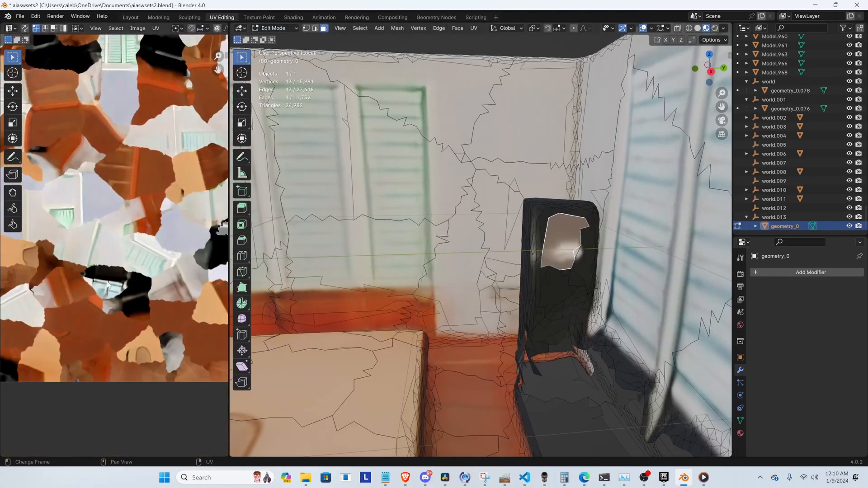
middle_click_drag(131, 229, 99, 223)
scroll(136, 230, "up", 6)
middle_click_drag(186, 157, 130, 291)
scroll(89, 249, "up", 3)
key("Tab")
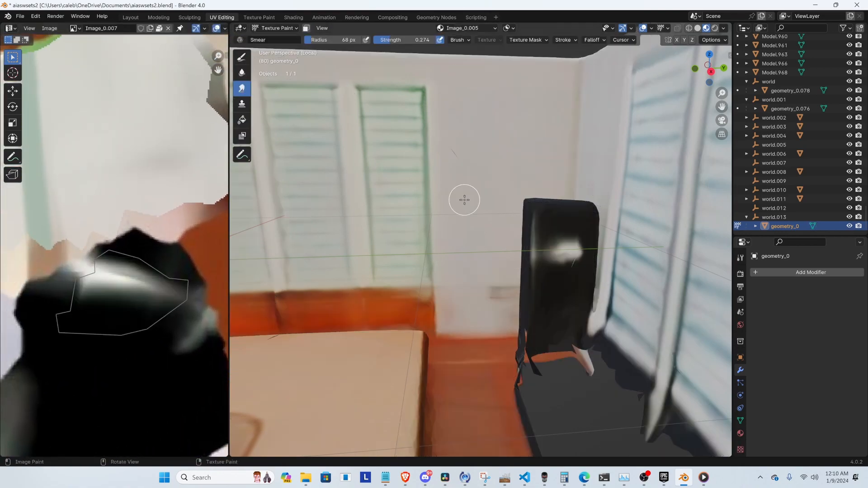
Switch to the Draw brush and sample black from the sofa area of the texture image as the paint colour
left_click(241, 57)
left_click(312, 40)
left_click(392, 151)
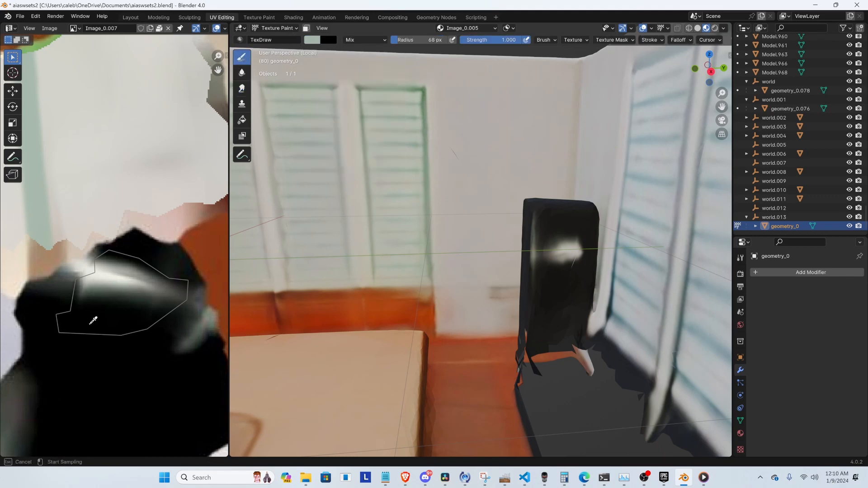
left_click(94, 318)
Set the Draw brush's stroke method to Space and paint black over the white highlight on the sofa back
middle_click_drag(568, 286, 557, 281)
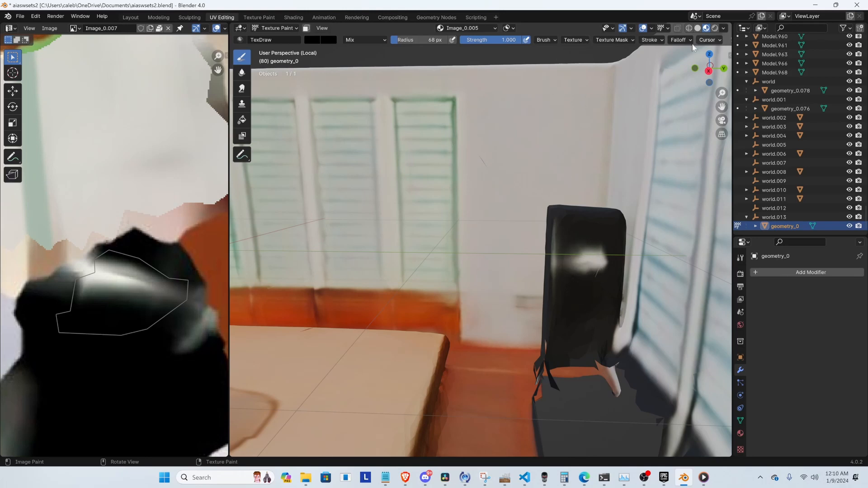
left_click(651, 40)
left_click(655, 56)
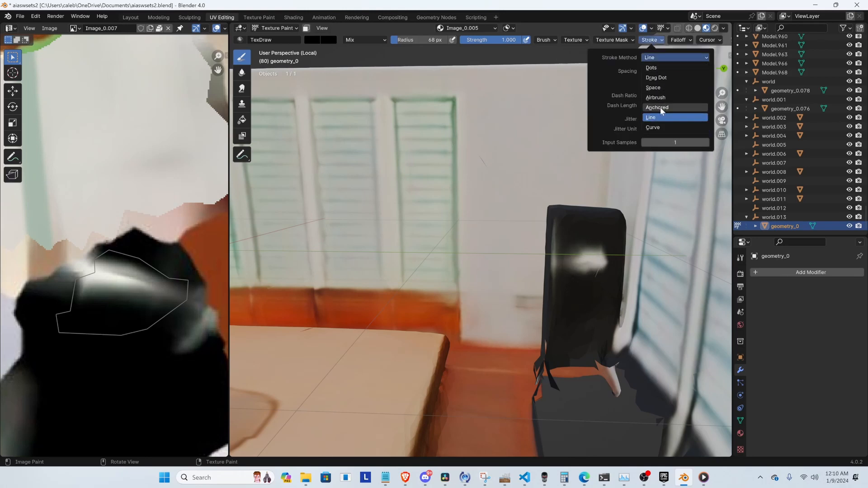
left_click(659, 89)
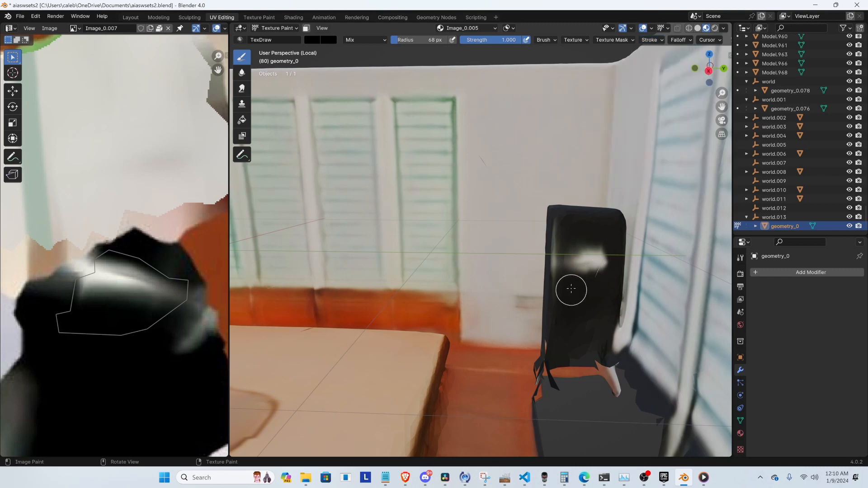
mouse_move(571, 289)
left_mouse_down()
mouse_move(575, 264)
mouse_move(598, 257)
mouse_move(587, 248)
mouse_move(566, 265)
left_mouse_up()
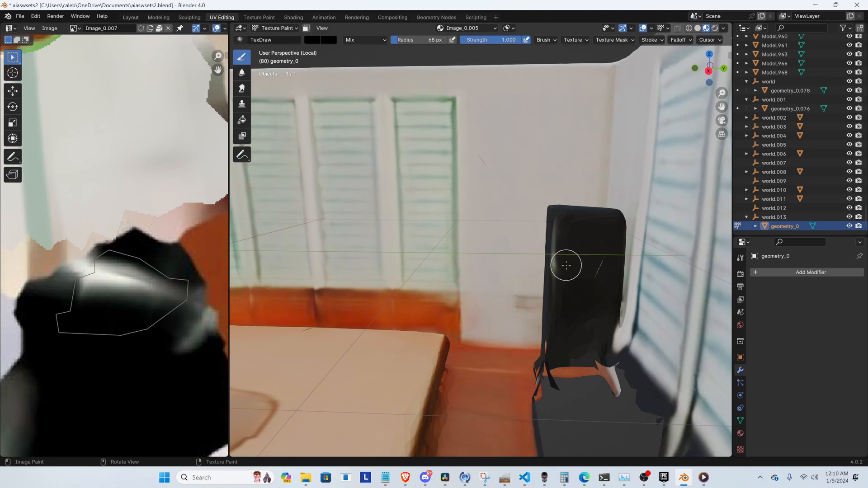
Examine the sides of the black sofa back and the adjoining walls for remaining blemishes
middle_click_drag(566, 265, 679, 248)
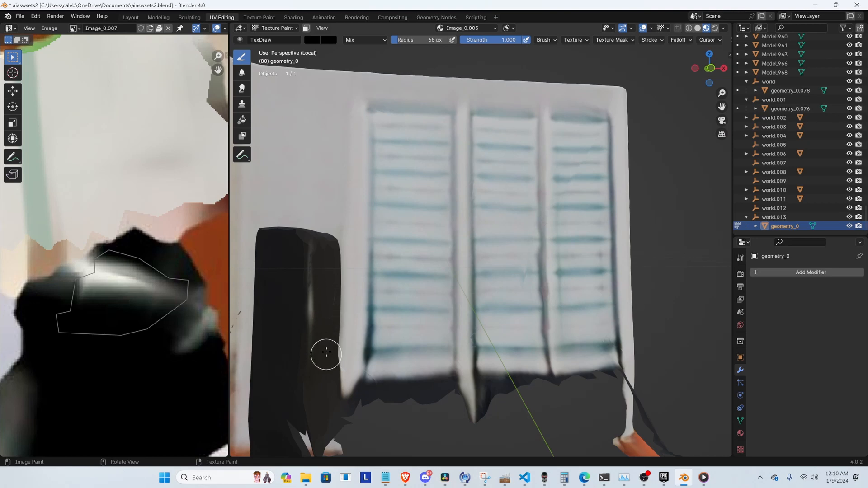
middle_click_drag(333, 303, 343, 279)
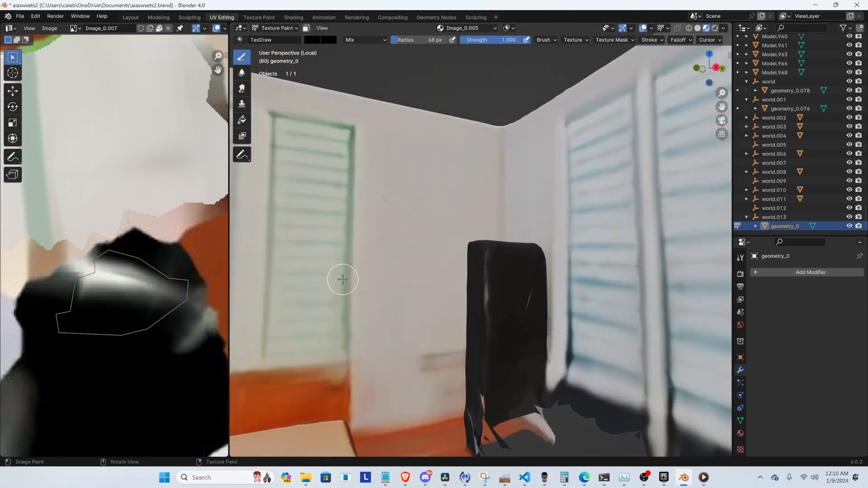
scroll(398, 282, "down", 3)
scroll(466, 303, "up", 3)
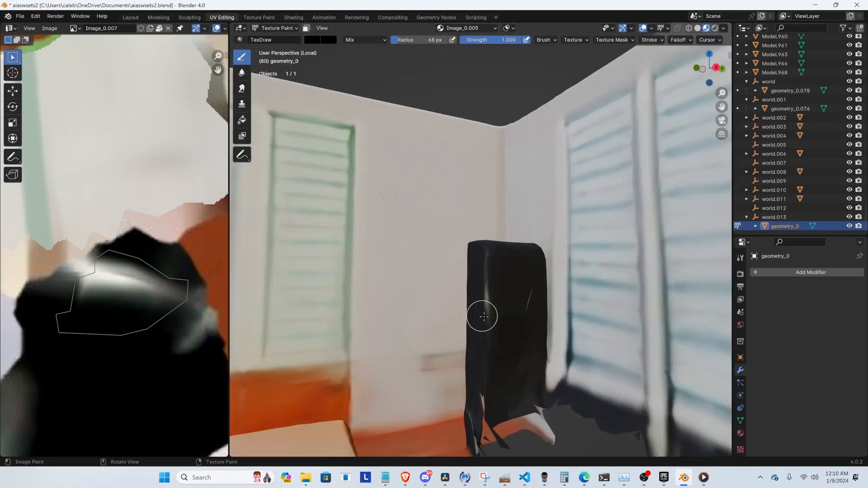
scroll(483, 316, "down", 2)
middle_click_drag(558, 281, 510, 299)
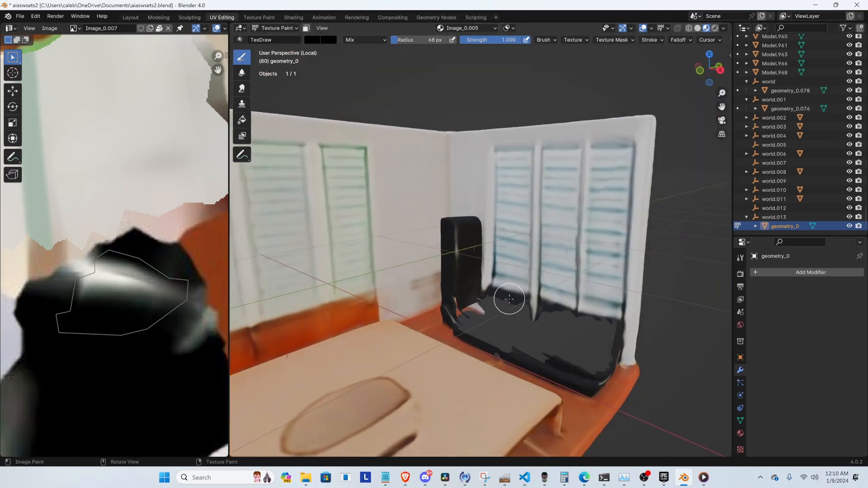
Review the retouched room together with the full scene, and isolate the room model again
middle_click_drag(522, 267, 510, 251)
scroll(447, 261, "down", 2)
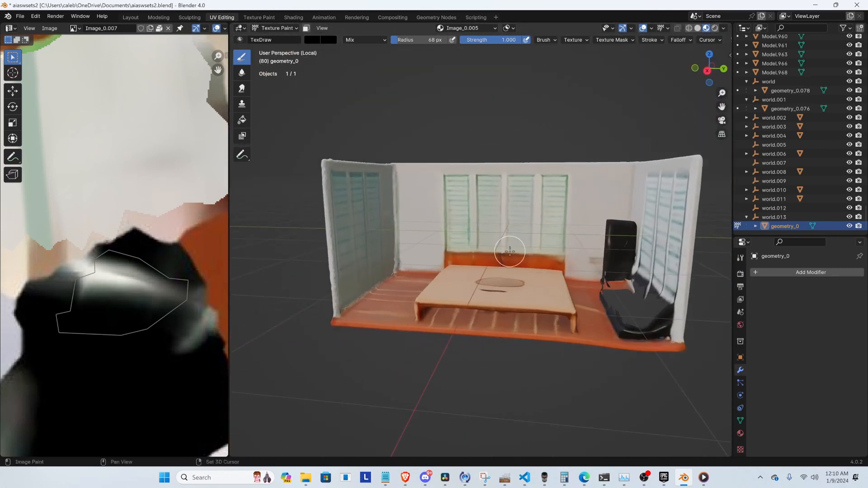
key("KP_Divide")
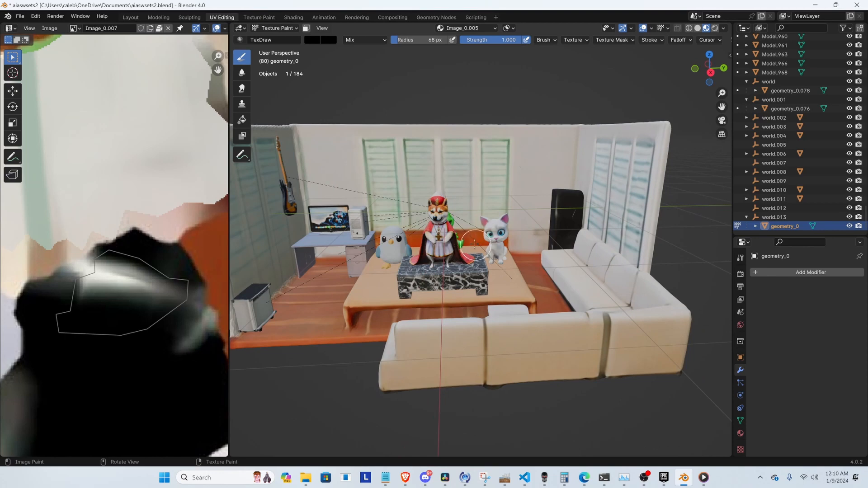
key("KP_Divide")
Select the tabletop face beside the dark streak in Edit Mode, working from the top view
middle_click_drag(475, 245, 497, 316)
scroll(490, 336, "up", 4)
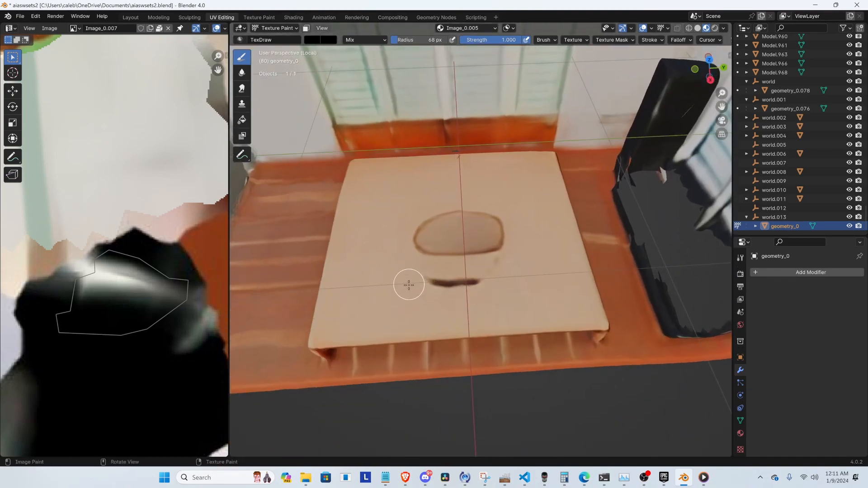
key("KP_7")
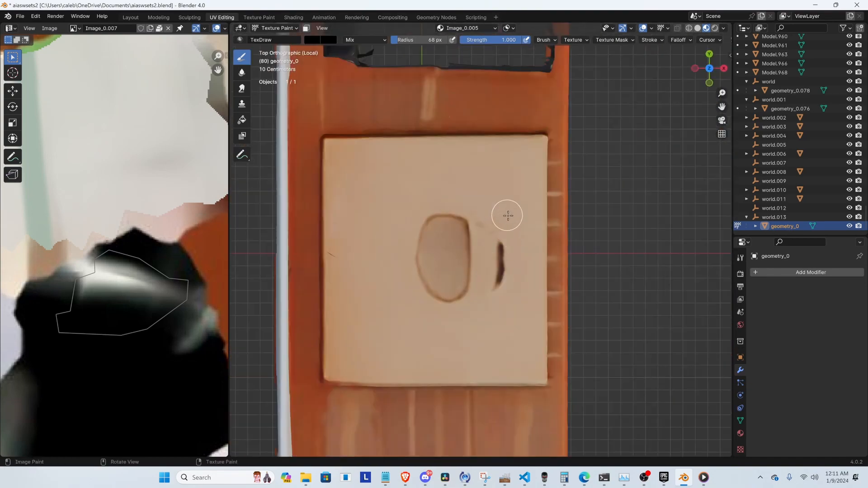
key("Tab")
left_click(513, 213)
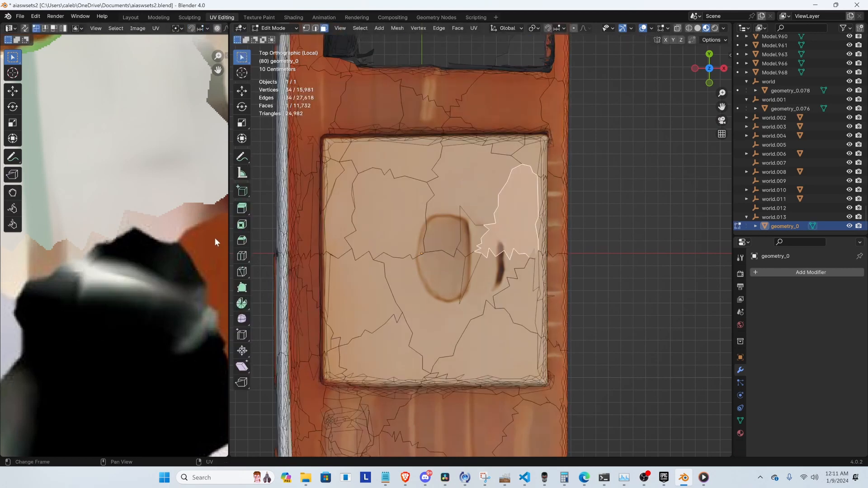
Locate the selected tabletop face in the texture image and return to Texture Paint mode
scroll(214, 237, "down", 10)
middle_click_drag(73, 246, 153, 249)
scroll(153, 248, "up", 3)
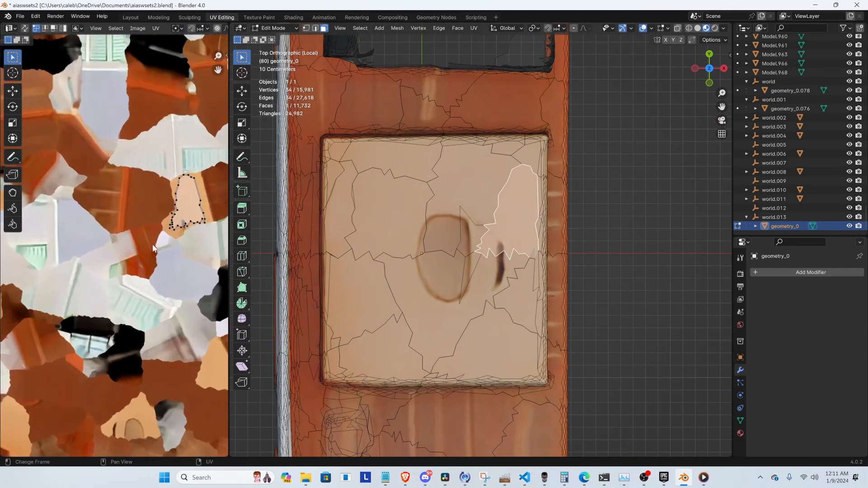
scroll(153, 239, "up", 3)
scroll(171, 220, "up", 1)
middle_click_drag(178, 219, 57, 308, "shift")
scroll(128, 204, "up", 2)
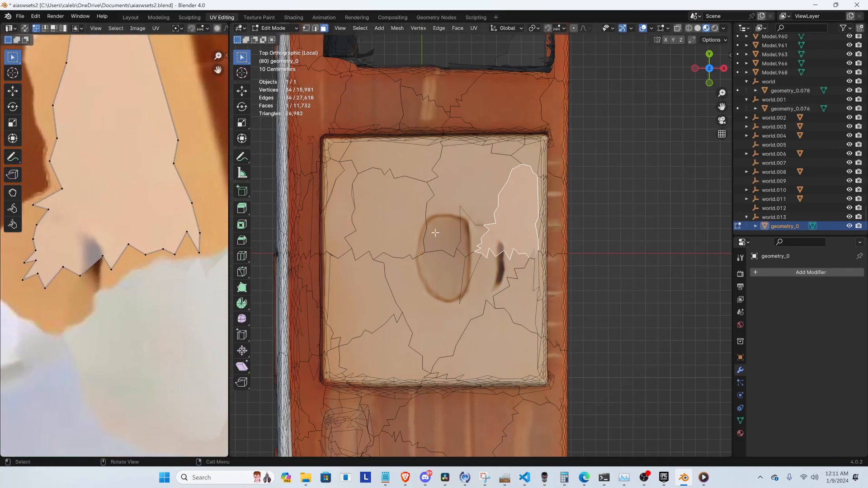
key("Tab")
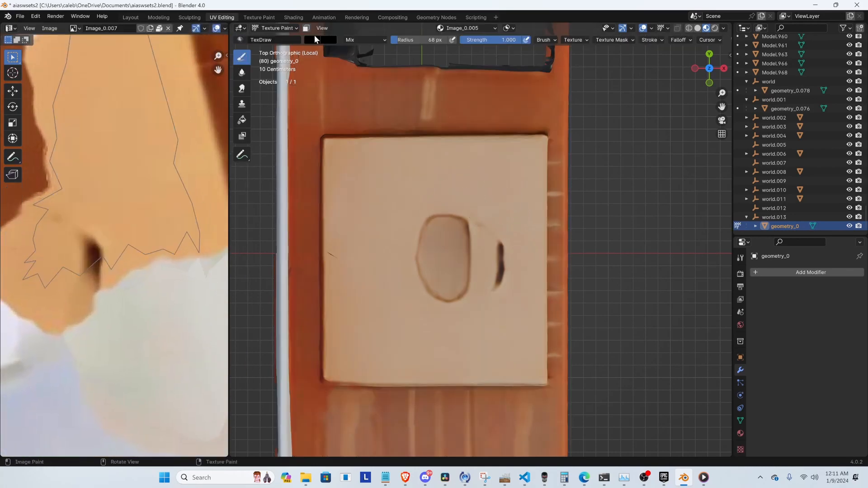
Sample tan from the tabletop area of the texture image and paint over the dark streak and faint marks beside the tabletop's oval
left_click(311, 40)
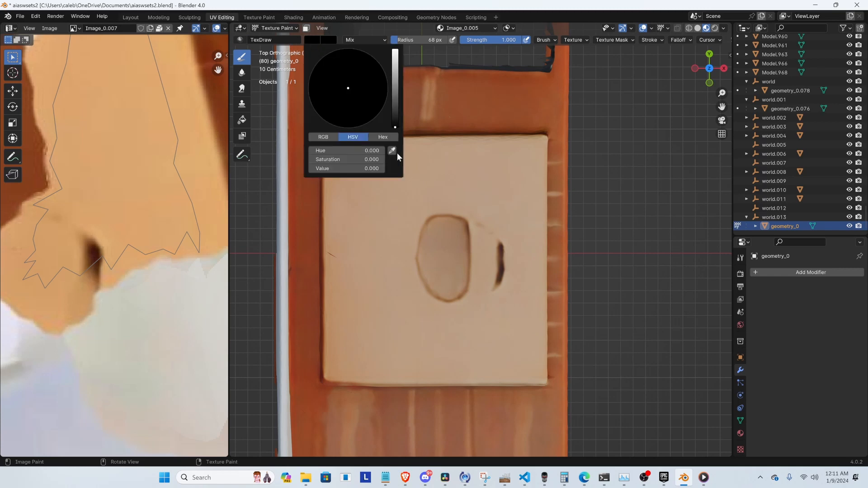
left_click(397, 153)
left_click(111, 203)
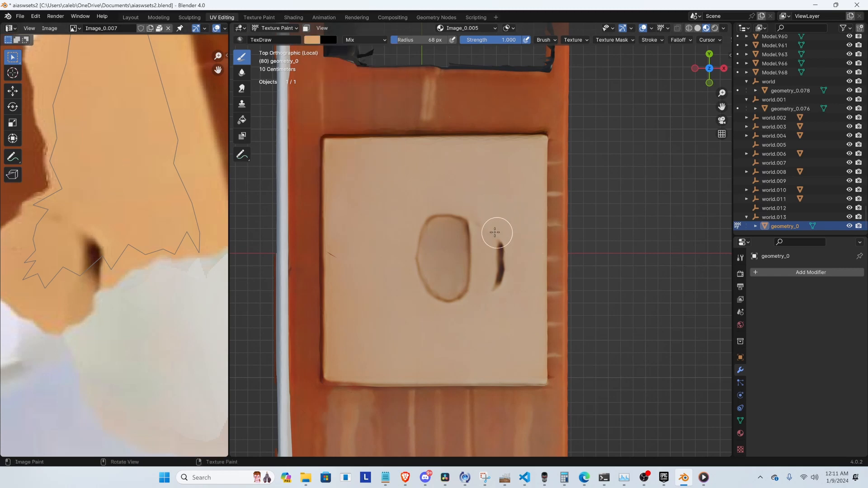
left_click_drag(507, 248, 490, 294)
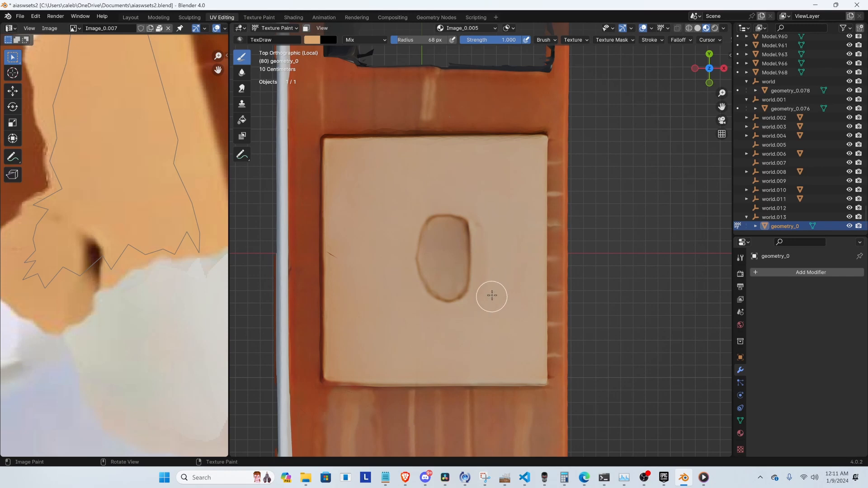
left_click_drag(482, 213, 481, 319)
Switch the room to Edit Mode and show the full scene together with the whole texture image
key("Tab")
middle_click_drag(504, 229, 432, 182)
key("KP_Divide")
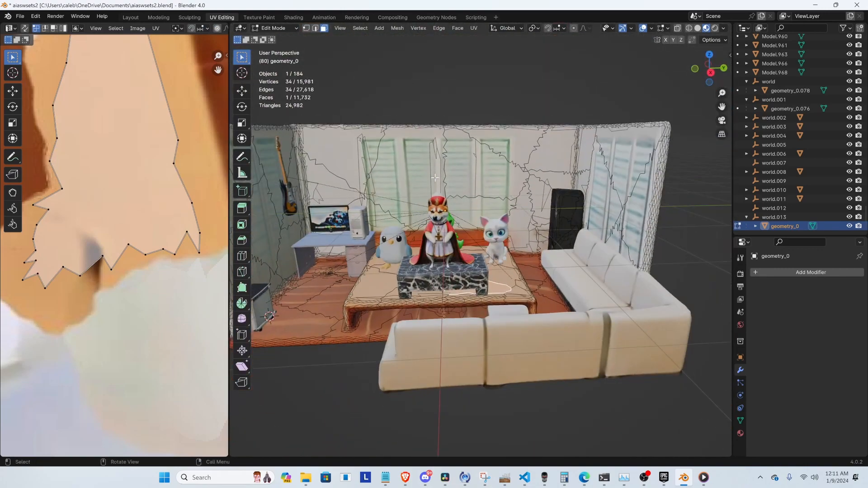
scroll(145, 254, "down", 8)
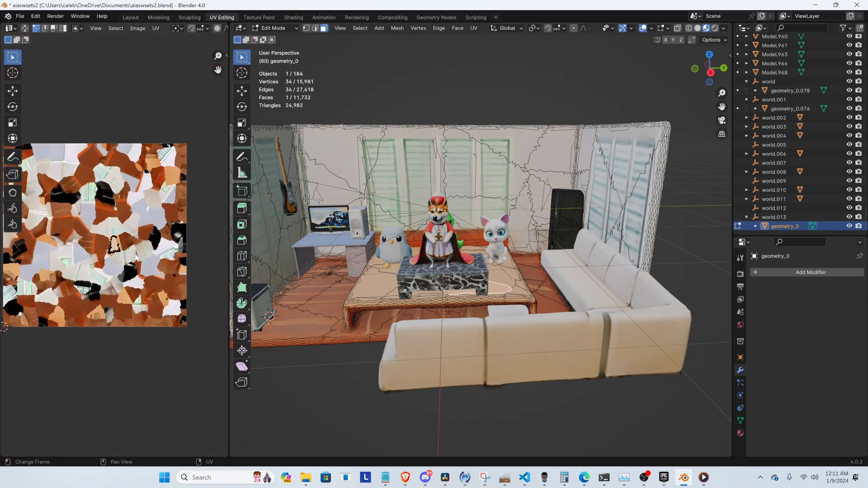
left_click(138, 29)
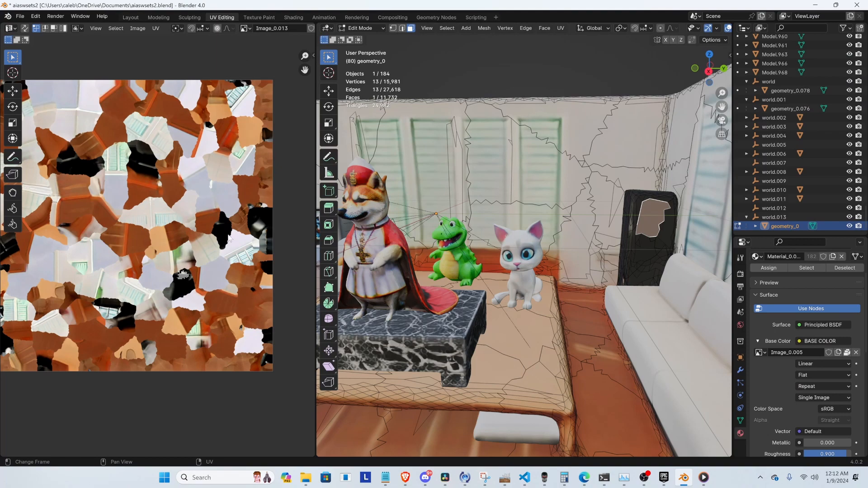
Clear the face selection and select the large face on the black sofa back again
scroll(130, 208, "down", 1)
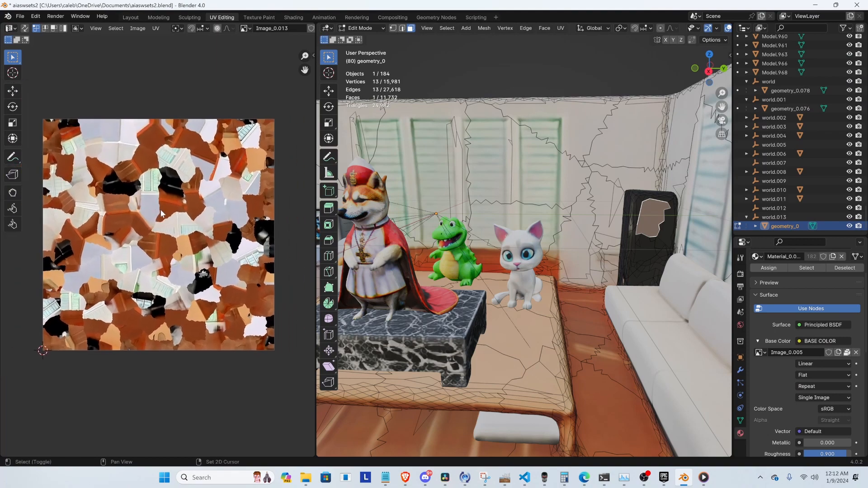
scroll(163, 231, "up", 3)
scroll(202, 220, "down", 1)
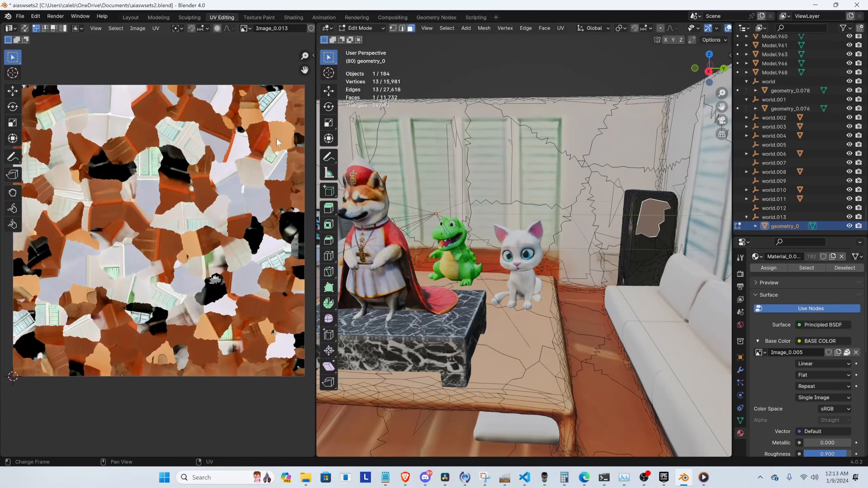
left_click(545, 80)
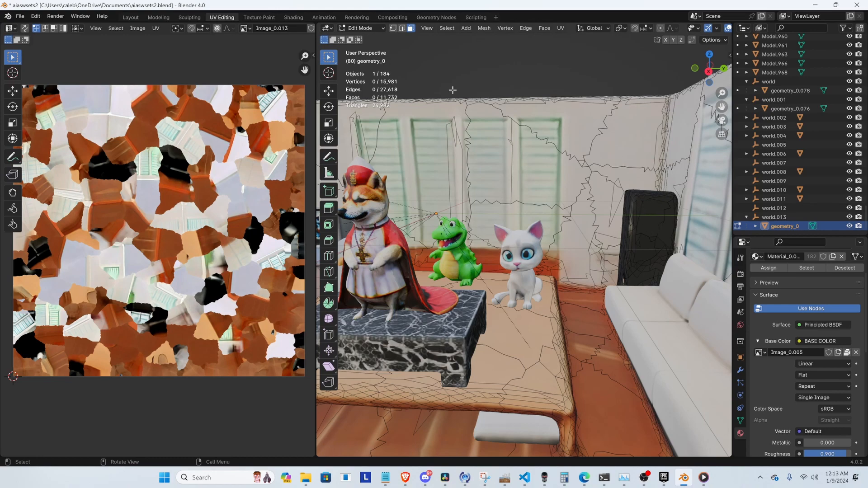
left_click(651, 212)
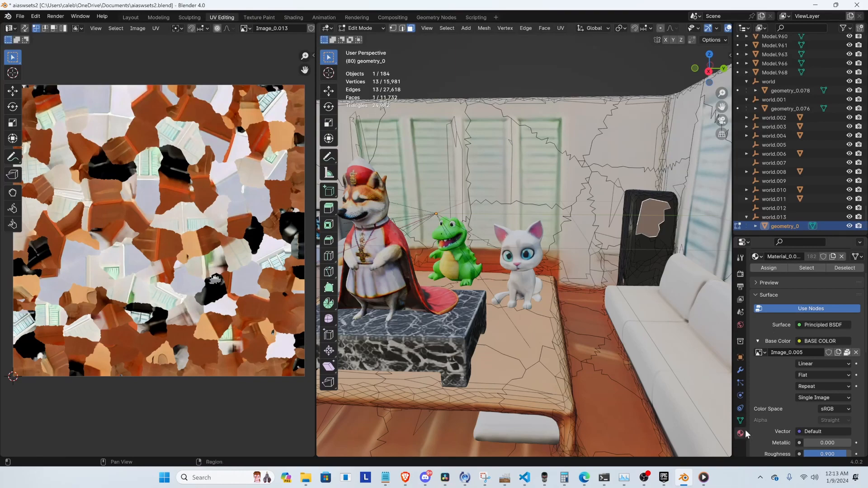
Check which image the room material's Base Color uses and display Image_0.005 in the UV editor
scroll(809, 337, "up", 3)
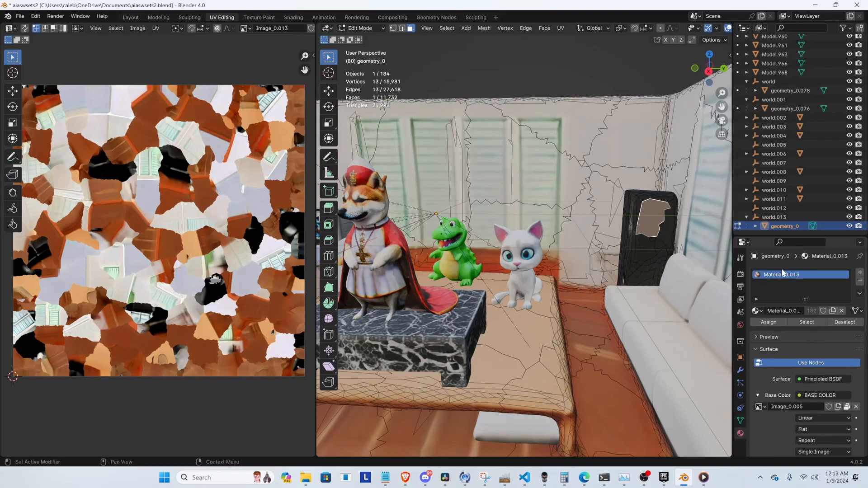
scroll(785, 281, "down", 5)
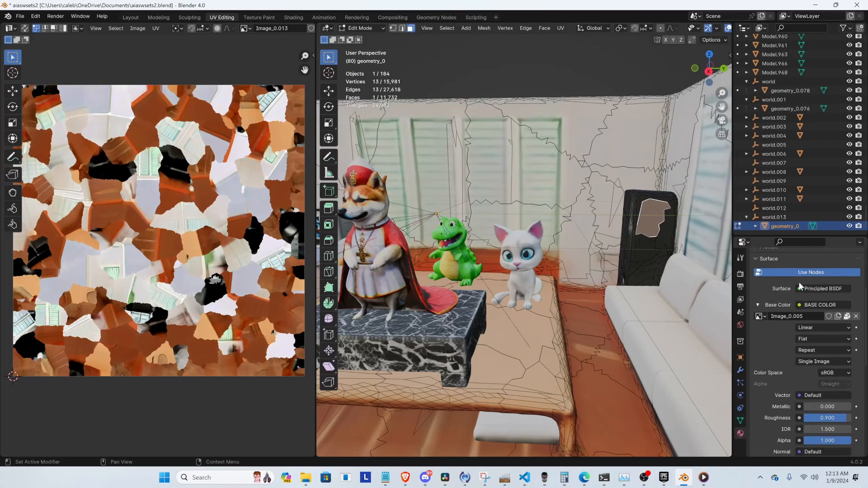
left_click(759, 305)
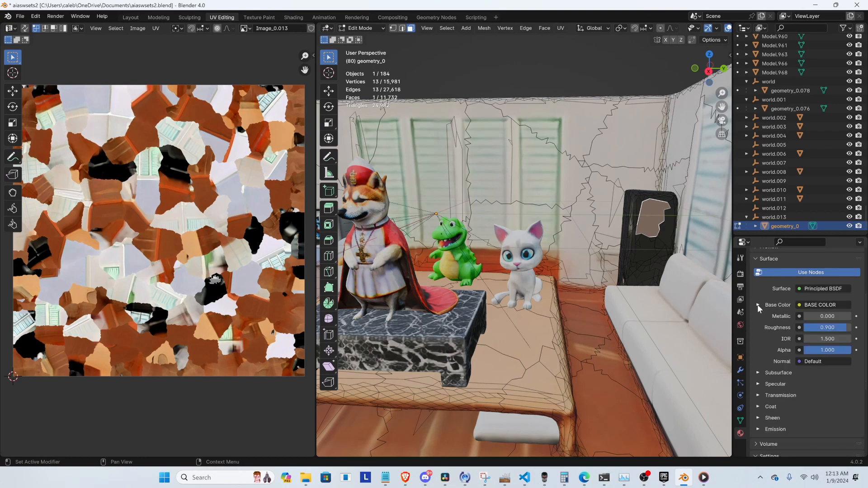
left_click(758, 305)
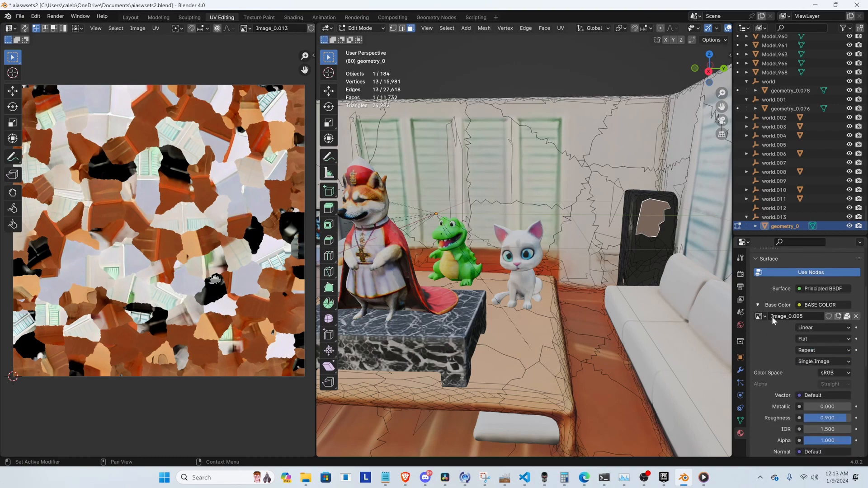
left_click(246, 29)
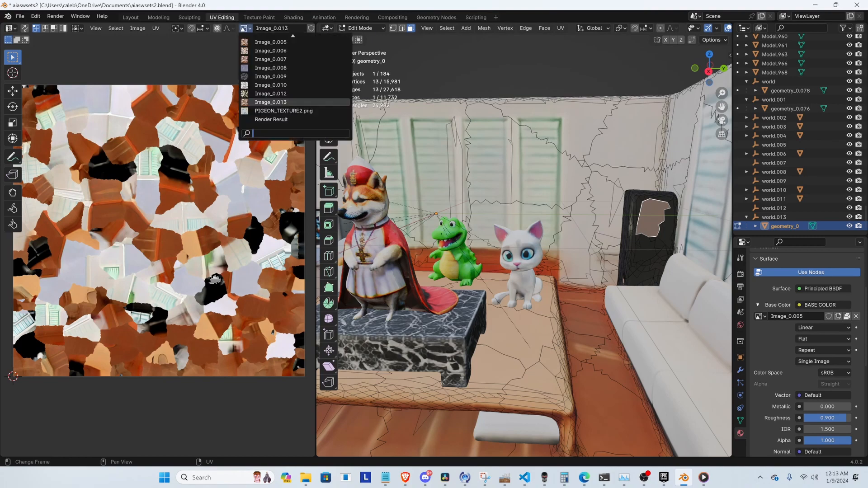
left_click(264, 43)
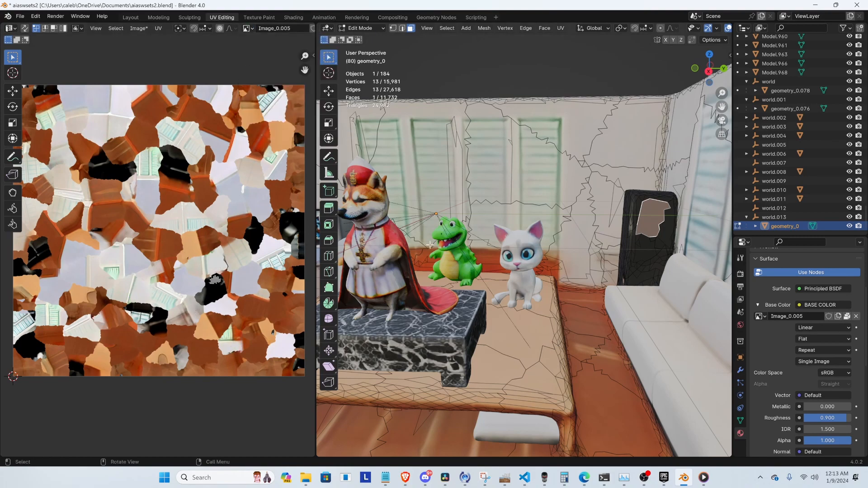
Select a wall face above the computer desk, locate it in the texture, and save the edited Image_0.005
middle_click_drag(478, 258, 605, 225)
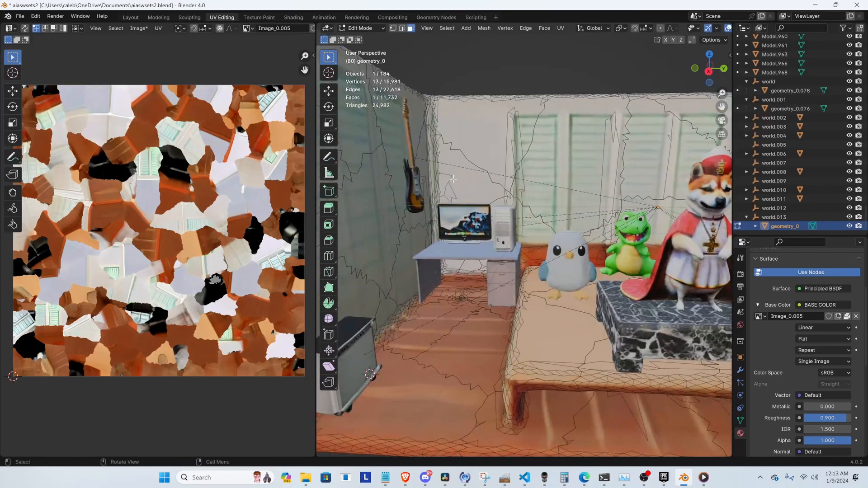
left_click(441, 189)
scroll(134, 303, "up", 5)
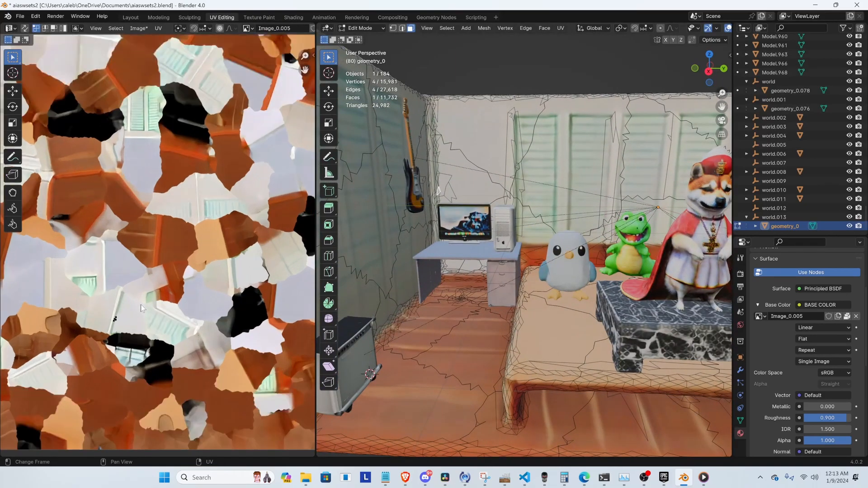
scroll(134, 332, "up", 4)
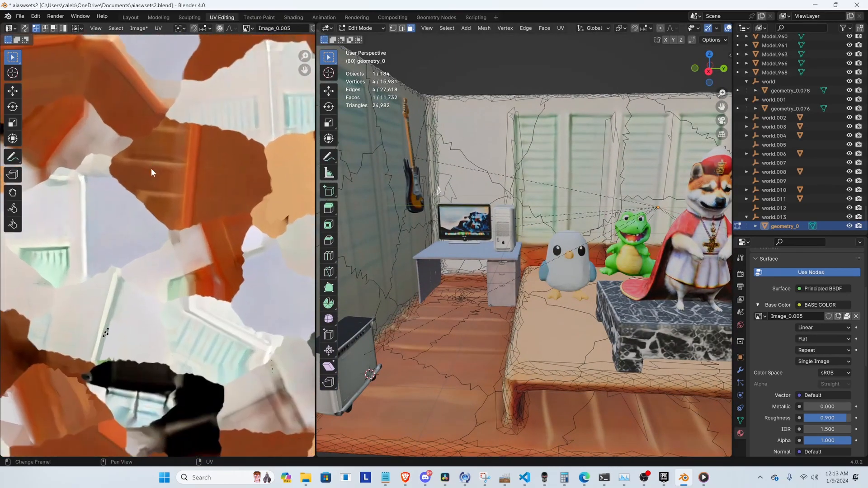
left_click(139, 29)
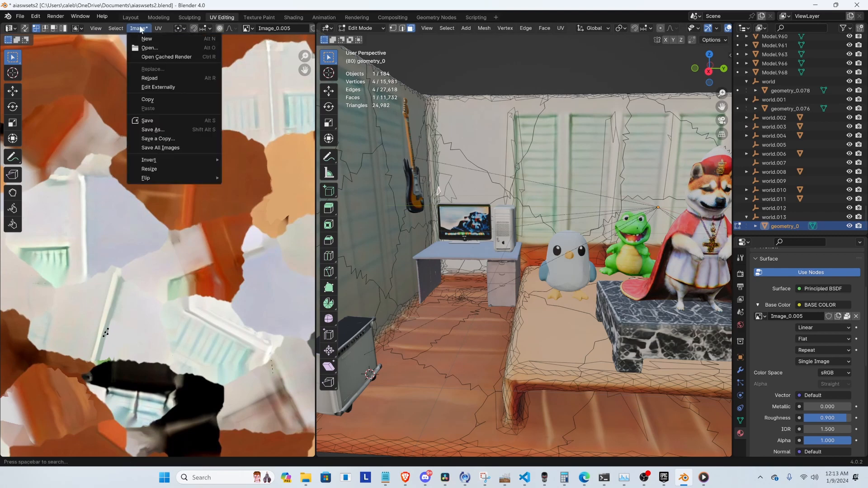
left_click(161, 121)
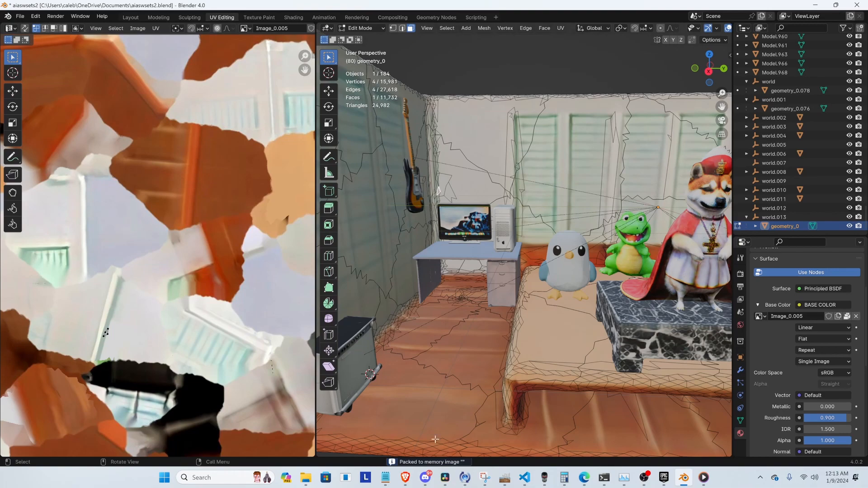
Return the room to Texture Paint mode, check the whole scene, and save the Blender file
scroll(597, 229, "down", 5)
middle_click_drag(596, 228, 518, 222, "shift")
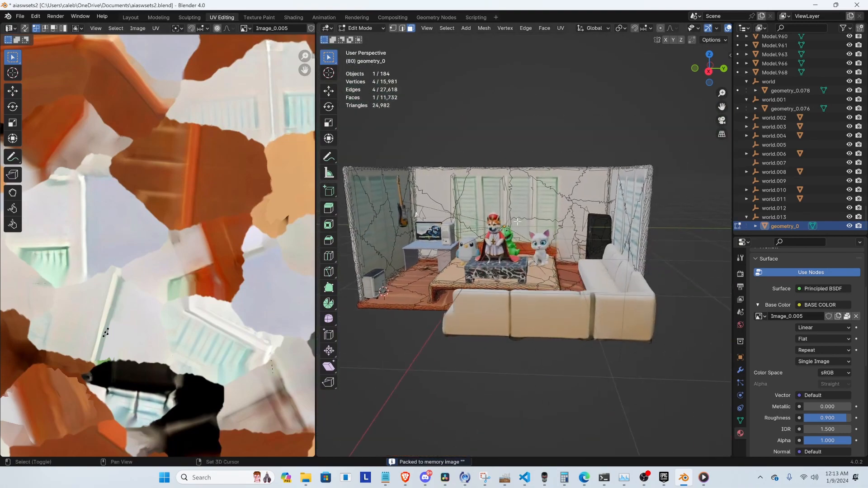
key("Tab")
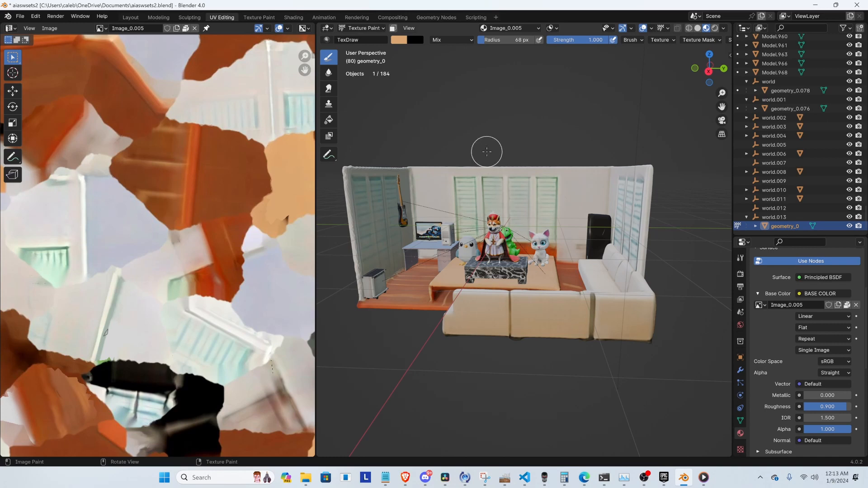
middle_click_drag(434, 215, 493, 217)
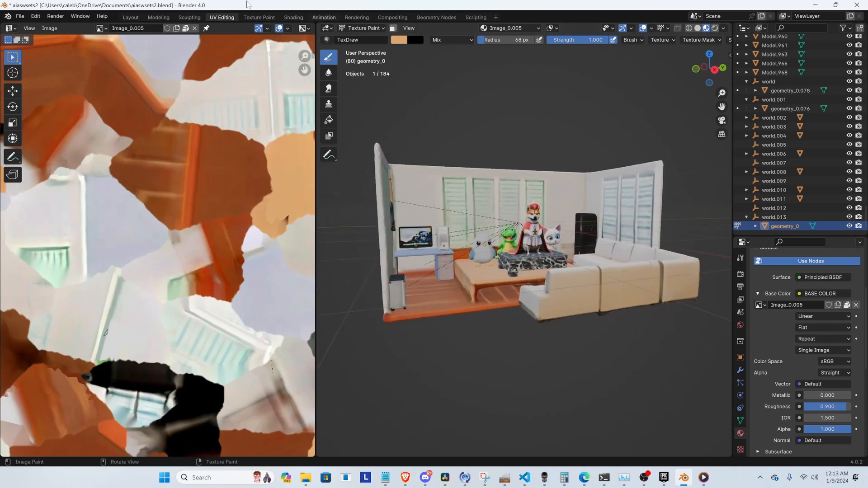
left_click(22, 16)
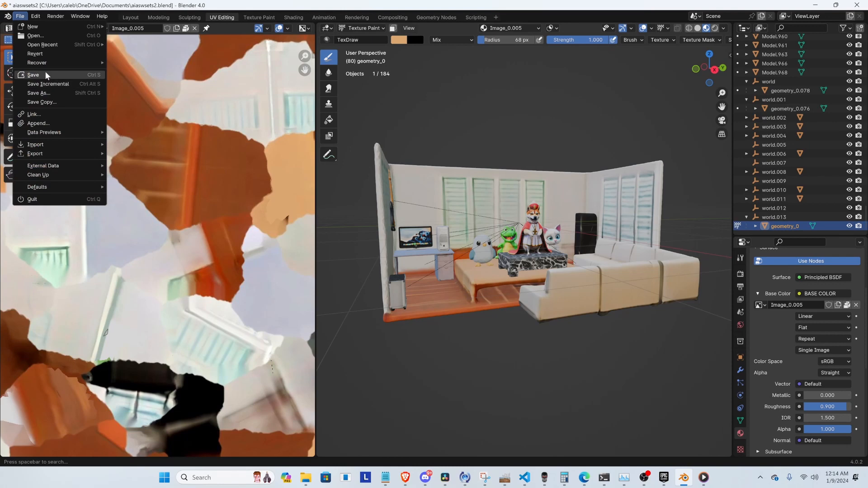
left_click(45, 72)
middle_click_drag(582, 216, 559, 218)
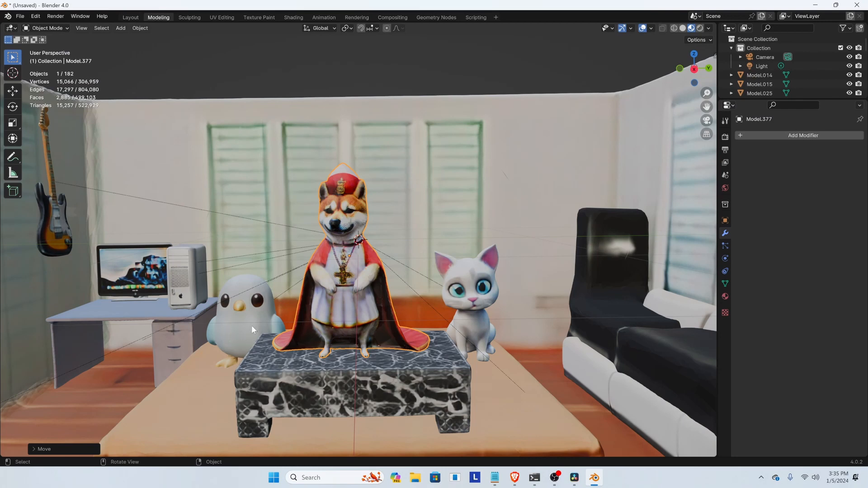
Select the bird character beside the marble table, isolate it in local view, and look at its side
left_click(240, 305)
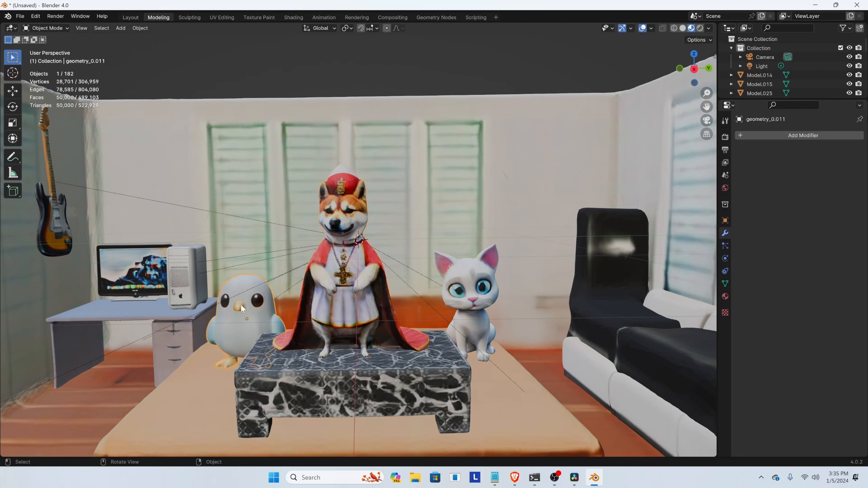
middle_click_drag(218, 331, 242, 325)
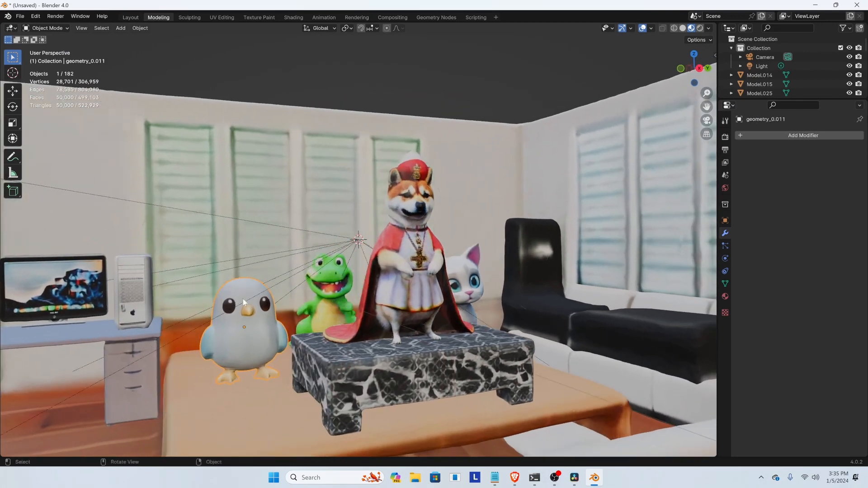
key("KP_Divide")
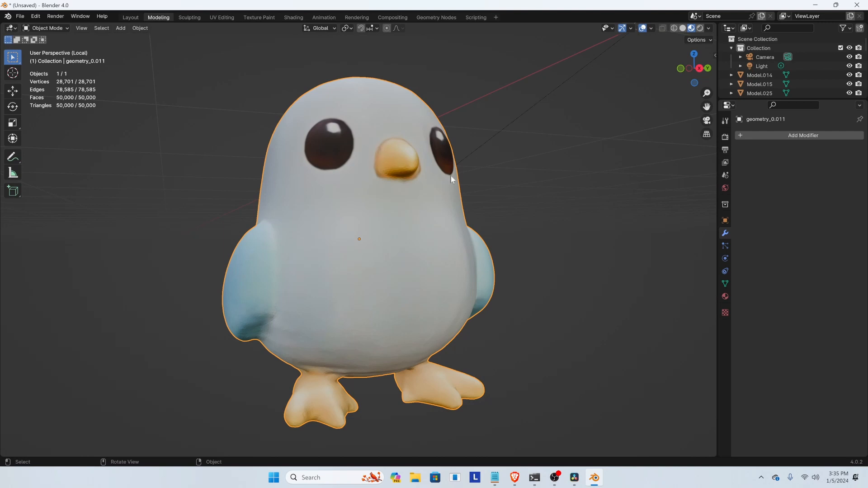
middle_click_drag(451, 175, 368, 192)
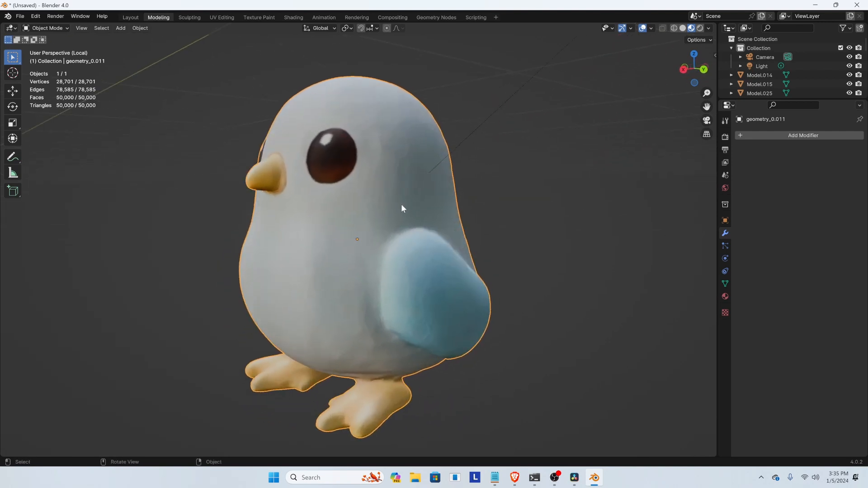
Separate the bird's mesh by loose parts and return to Object Mode
key("Tab")
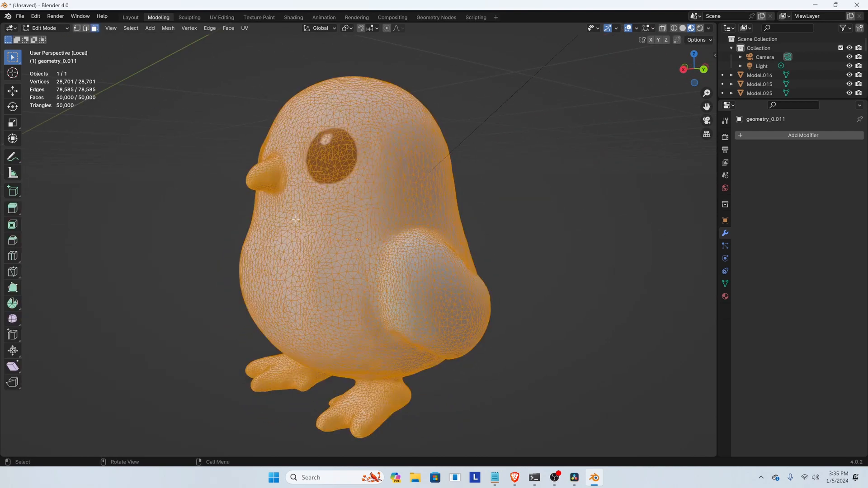
left_click(324, 246)
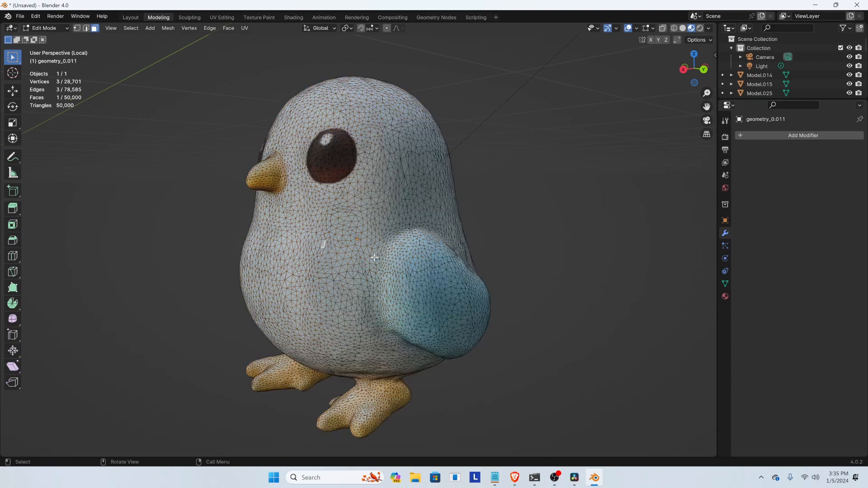
key("p")
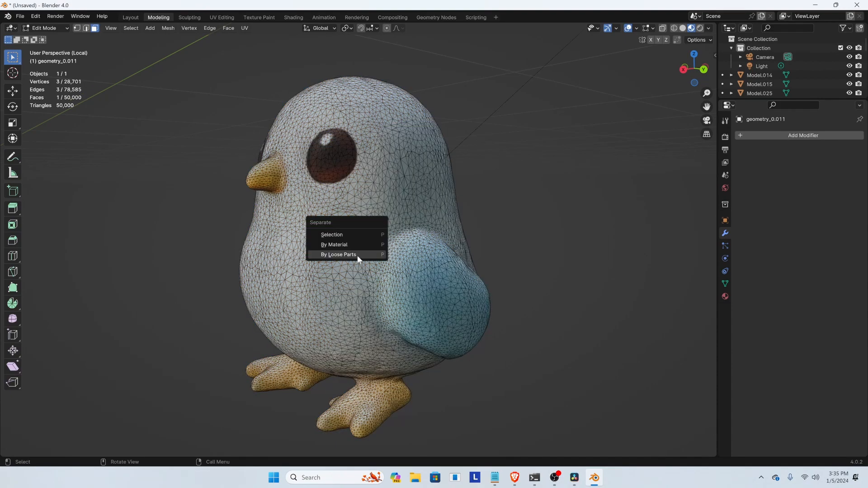
left_click(358, 256)
scroll(244, 190, "up", 3)
middle_click_drag(253, 208, 329, 212)
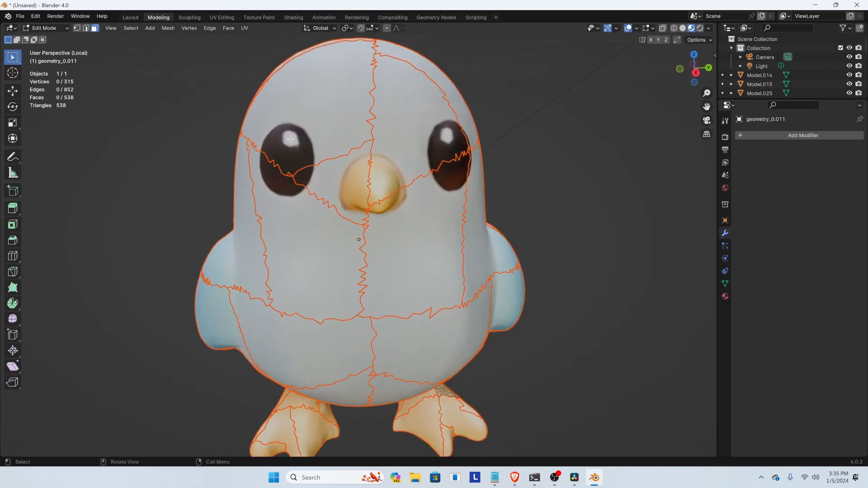
key("Tab")
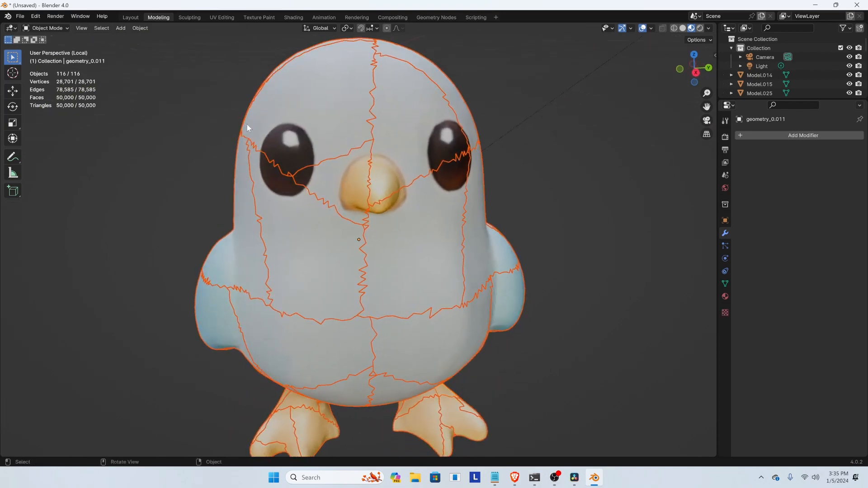
Add a Decimate modifier in Planar mode with a 10° angle limit to the head piece above the bird's right eye
left_click(202, 113)
left_click(291, 141)
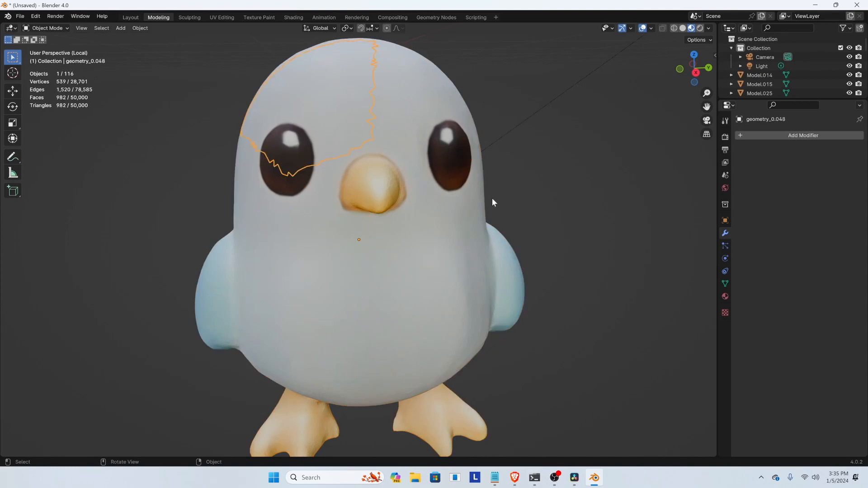
left_click(798, 135)
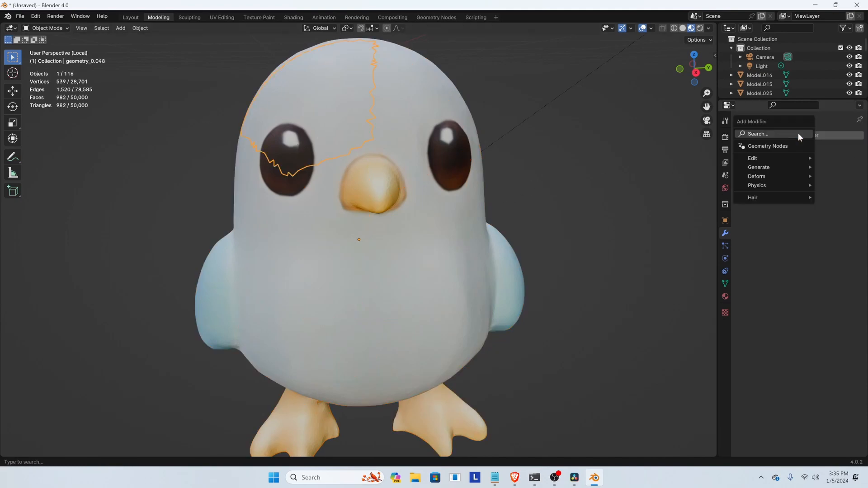
left_click(768, 134)
type("de")
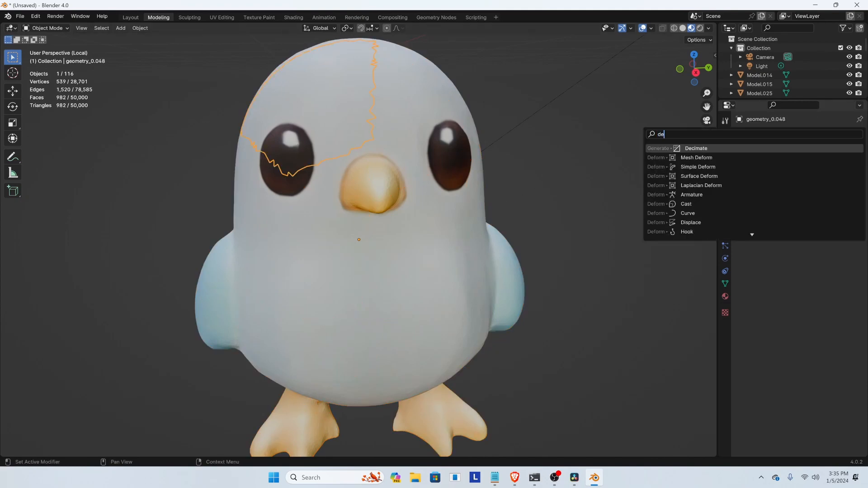
key("Return")
left_click(841, 164)
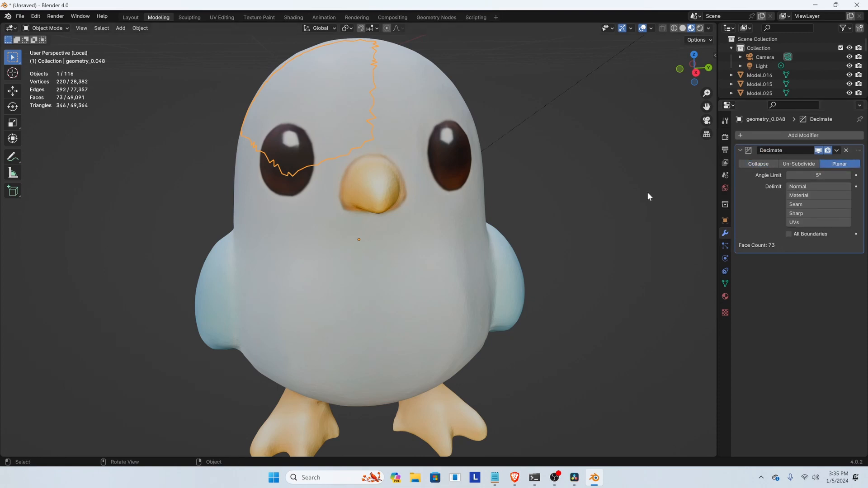
left_click(818, 175)
type("10")
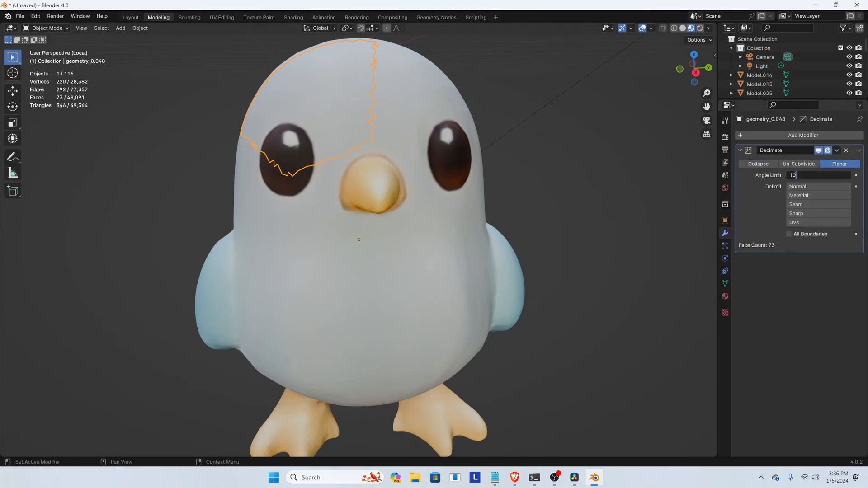
key("Return")
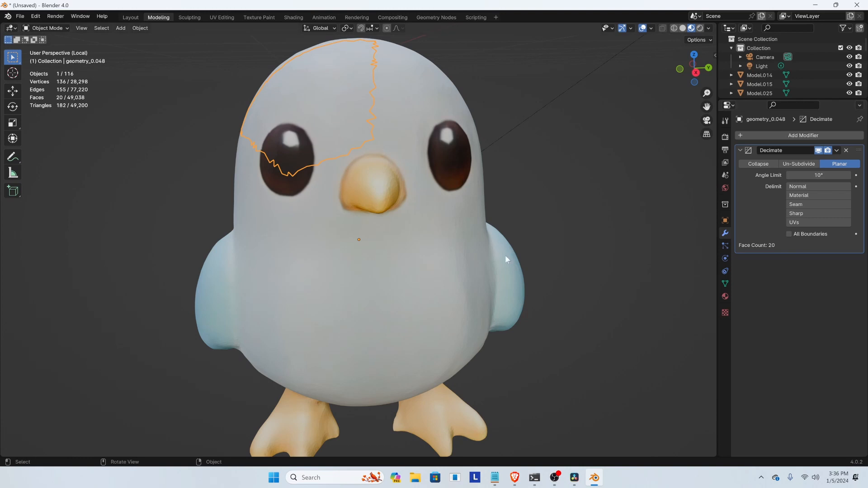
Copy the Decimate modifier from the head piece to all the bird's pieces and inspect the model with nothing selected
left_click(554, 143)
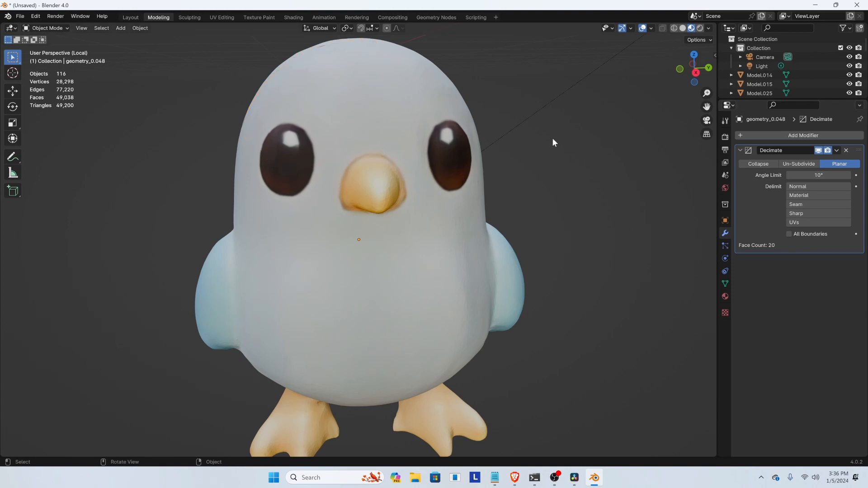
key("a")
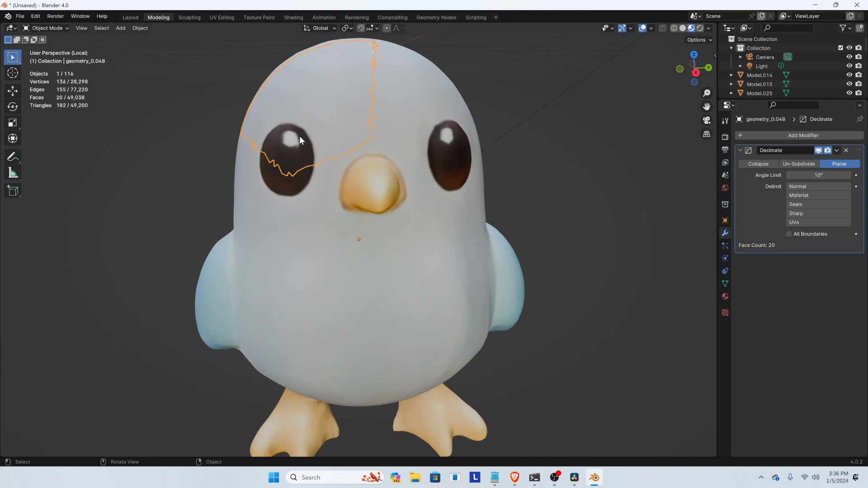
key("ctrl+l")
left_click(338, 138)
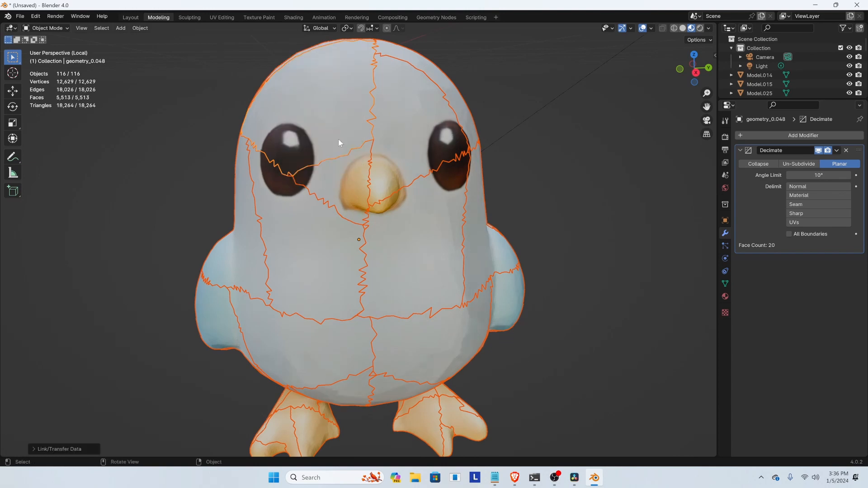
left_click(536, 104)
middle_click_drag(511, 132, 427, 257)
Set the Decimate angle limit to 5° on the head piece spanning the beak and the top of the bird's left eye
left_click(297, 149)
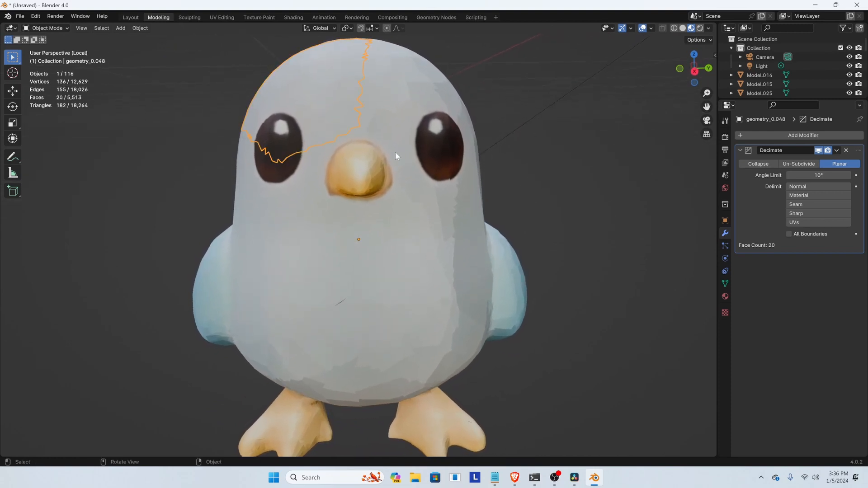
left_click(416, 132)
left_click(329, 128)
left_click(370, 176)
left_click(347, 180)
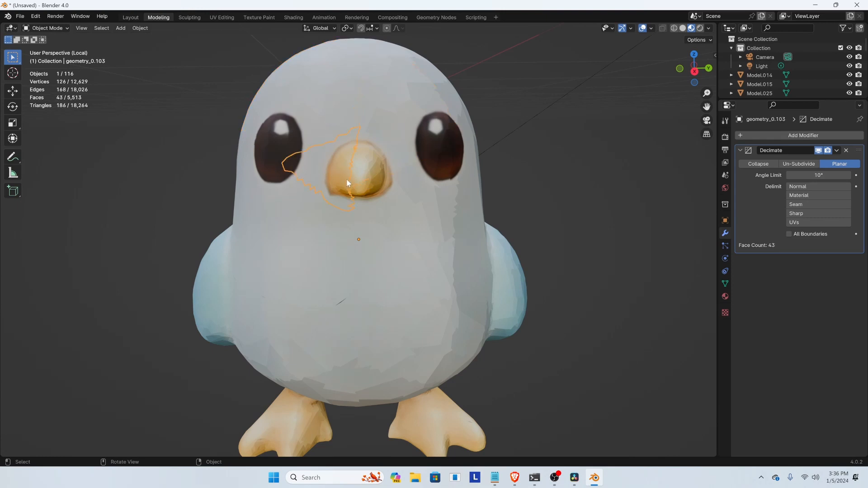
left_click(374, 176)
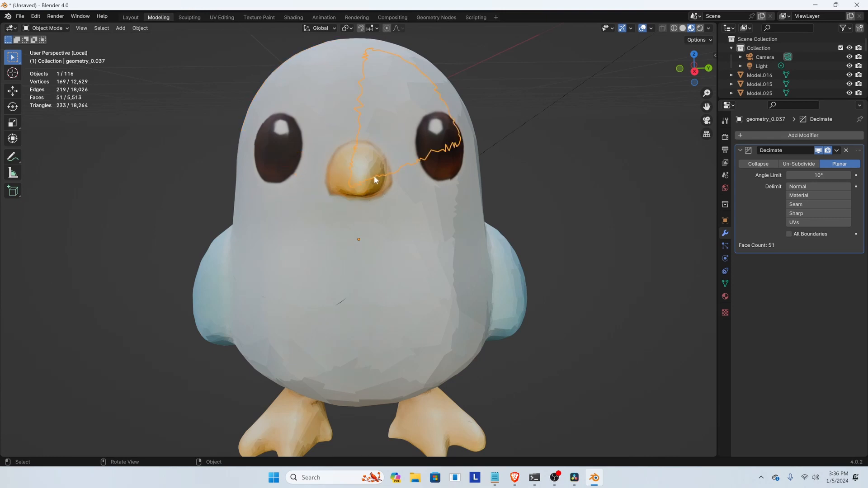
left_click(819, 175)
type("5")
key("Return")
Set the Decimate angle limit to 5° on the chest piece below the beak and the bird's left eye
left_click(369, 185)
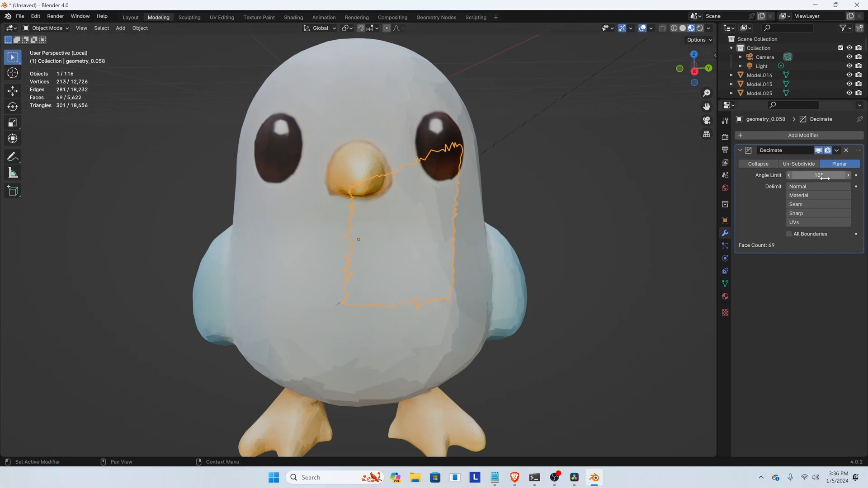
left_click(819, 175)
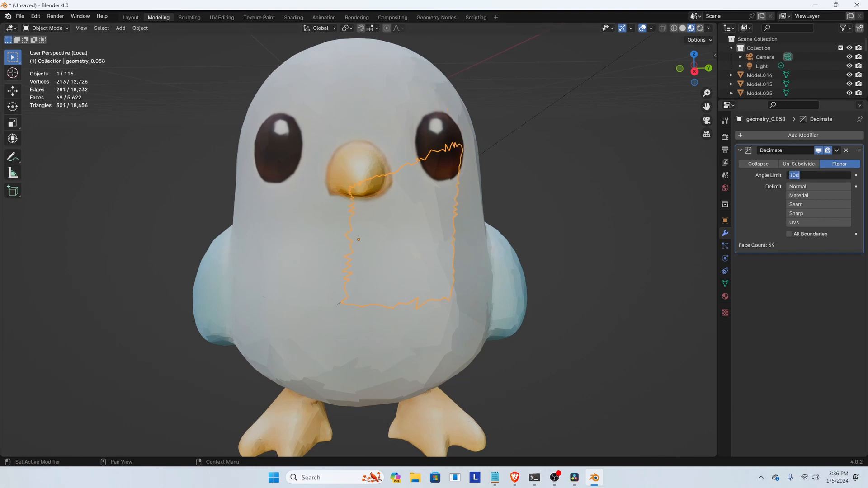
key("Return")
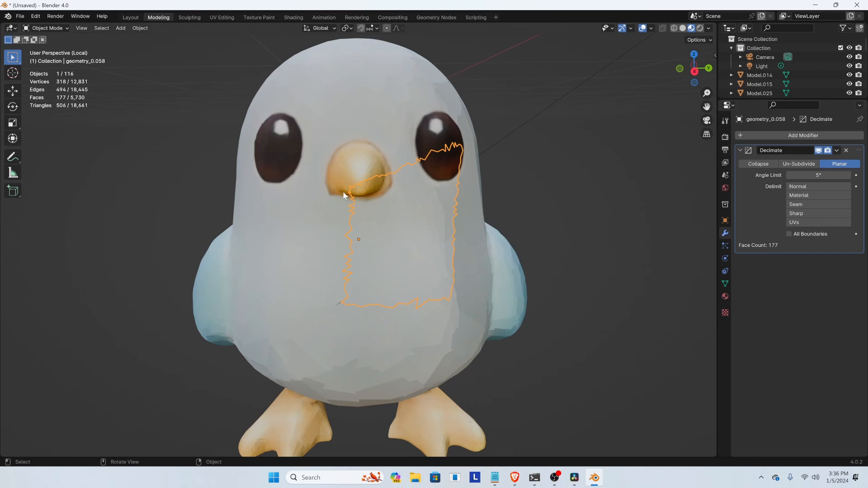
Check the Decimate angle limits of the two pieces that form the upper beak
left_click(342, 182)
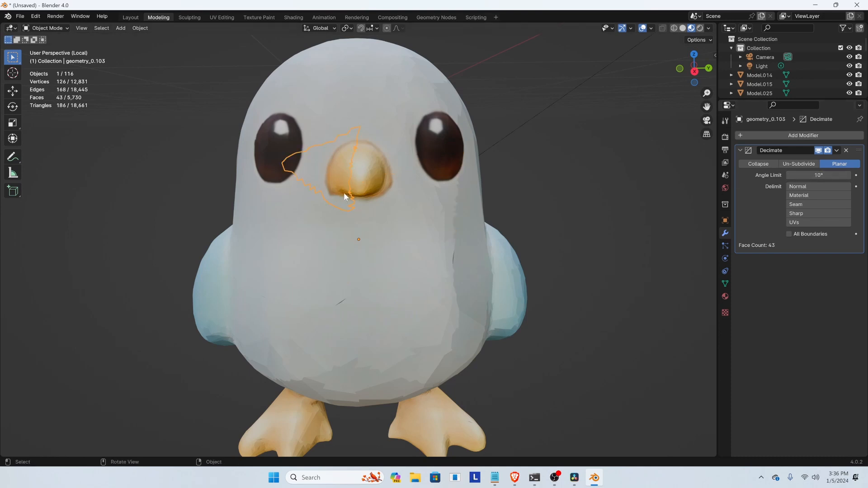
left_click(370, 169)
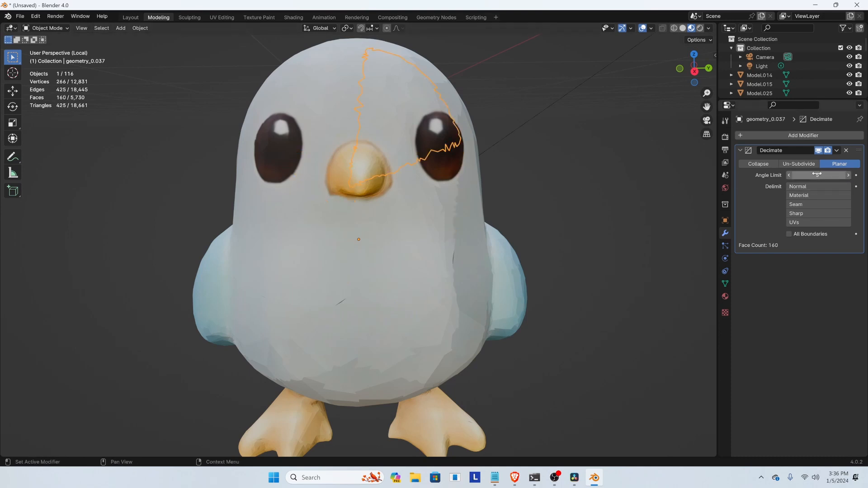
left_click(818, 174)
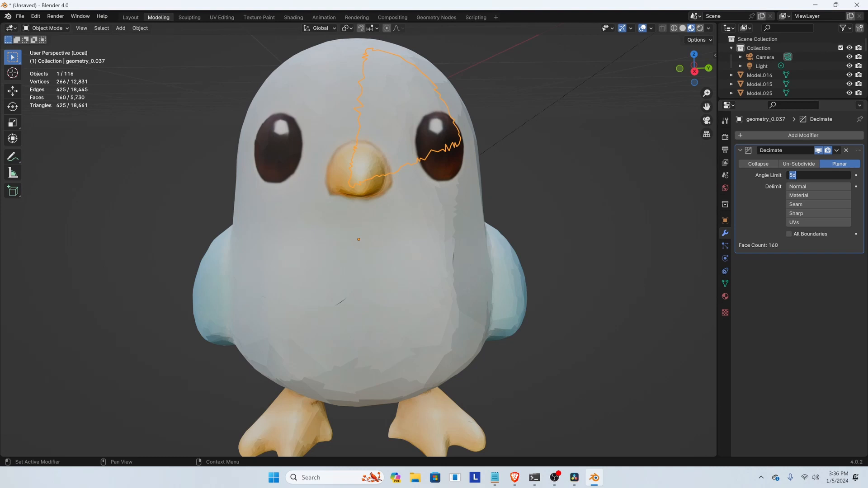
key("Return")
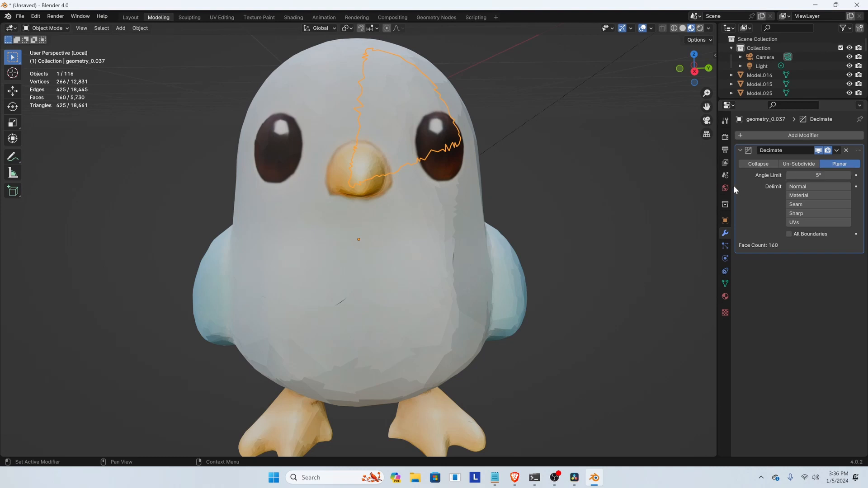
Set the Decimate angle limit to 5° on the small piece between the bird's right eye and the beak
left_click(342, 196)
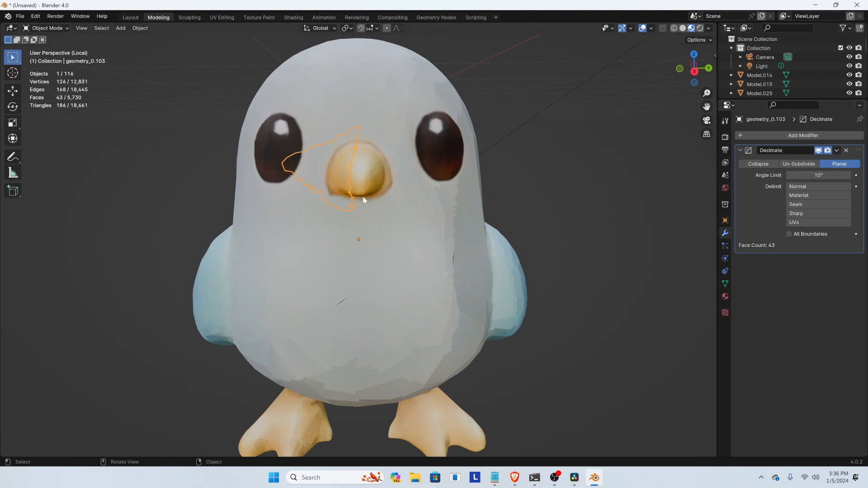
left_click(341, 194)
left_click(342, 190)
left_click(809, 175)
type("5")
key("Return")
Check the Decimate settings of the bird's pieces around the beak, belly and upper head
left_click(373, 186)
left_click(375, 166)
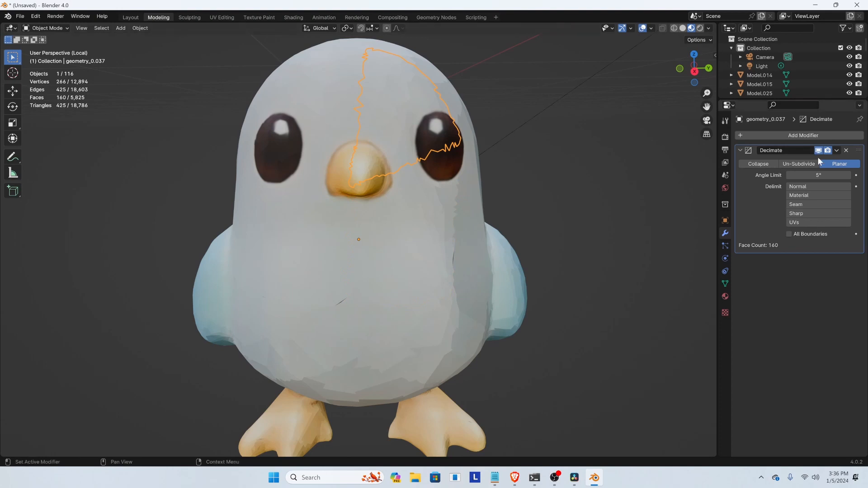
left_click(373, 184)
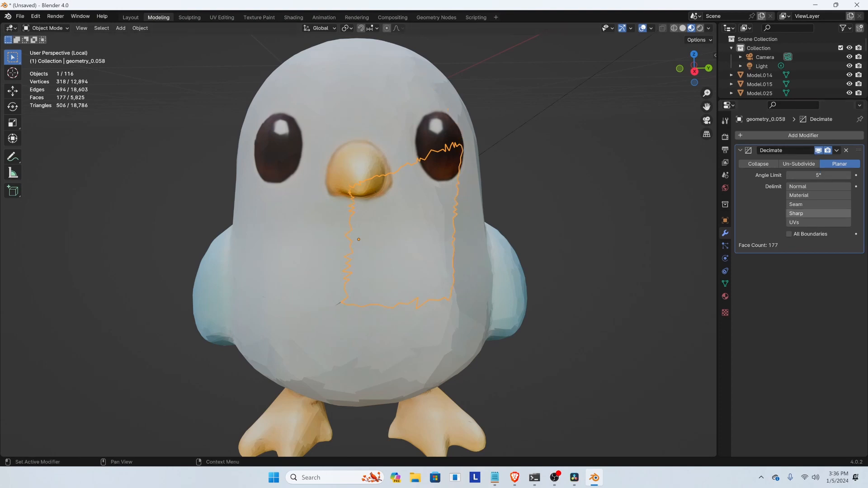
left_click_drag(369, 164, 375, 164)
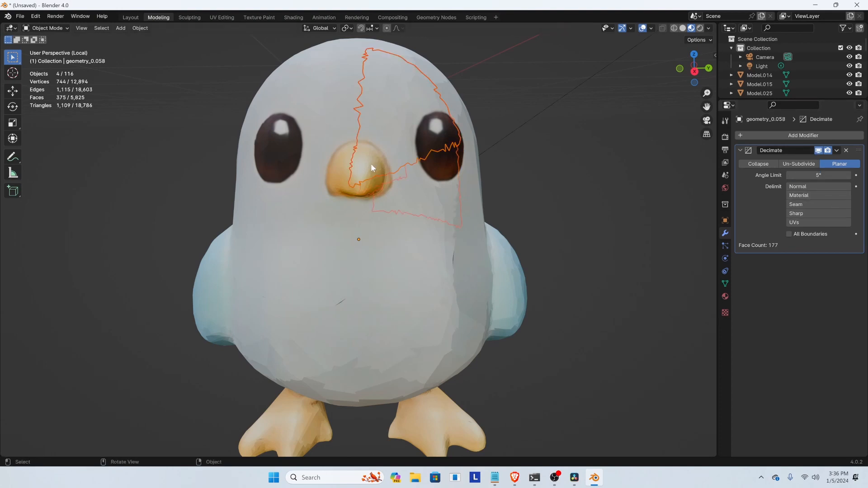
left_click(369, 199, "shift")
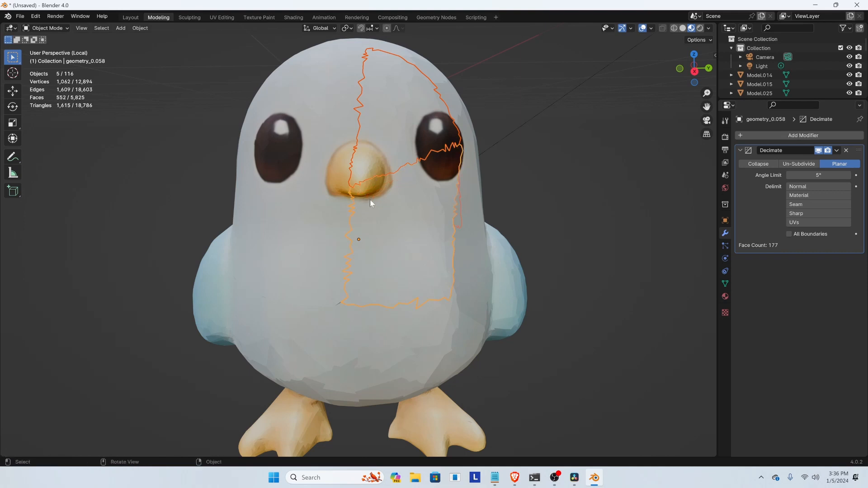
left_click(345, 206)
left_click(479, 283)
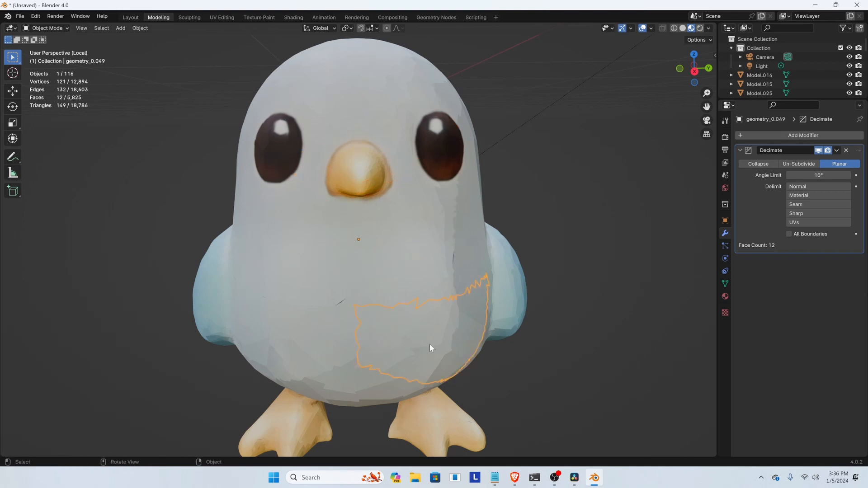
left_click(316, 281)
left_click(312, 128)
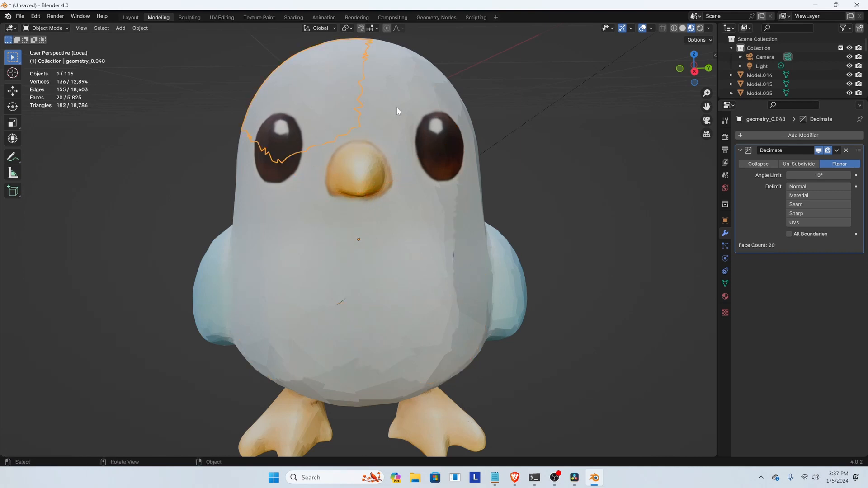
Select the seven pieces that make up the bird's middle and lower back together
middle_click_drag(388, 173, 276, 209)
left_click(361, 263)
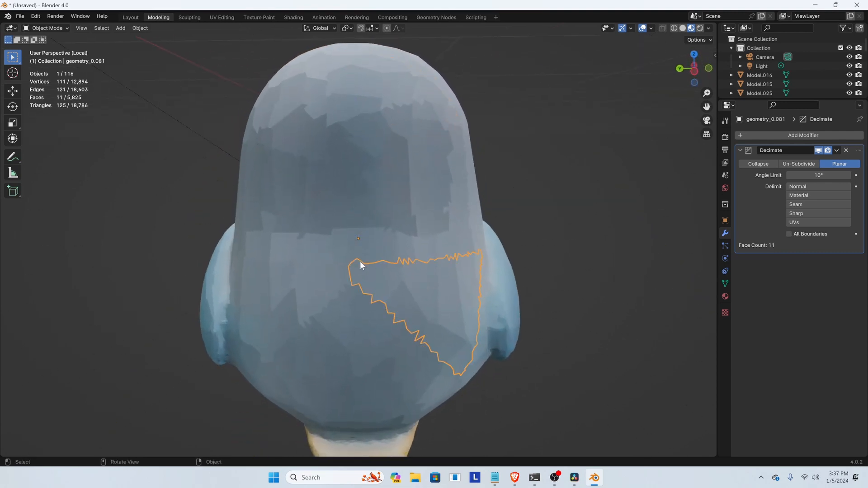
left_click(297, 285, "shift")
left_click(335, 323, "shift")
left_click(393, 352, "shift")
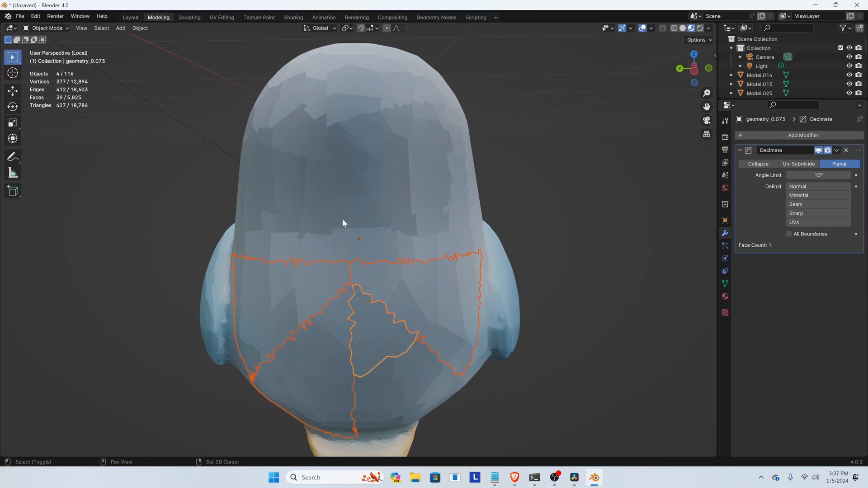
left_click(379, 400, "shift")
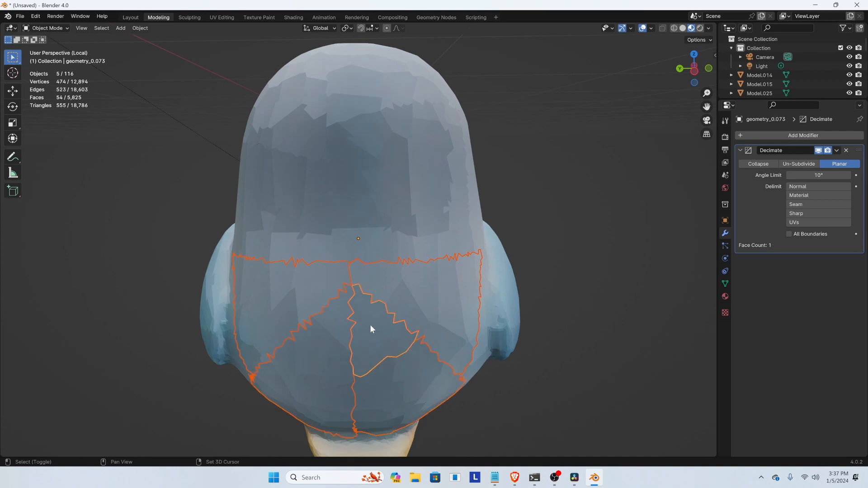
left_click(309, 221, "shift")
left_click(395, 222, "shift")
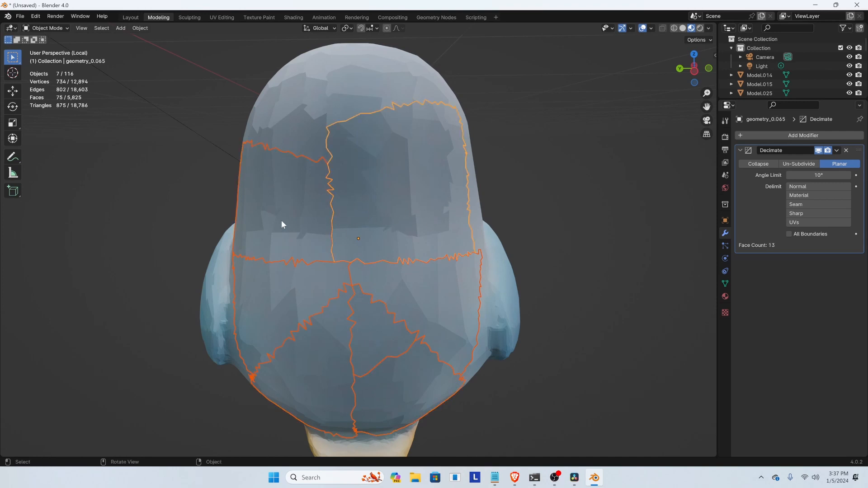
Try Decimate angle limits of 20° and 152° on the large piece of the bird's upper back
left_click(820, 176)
type("20")
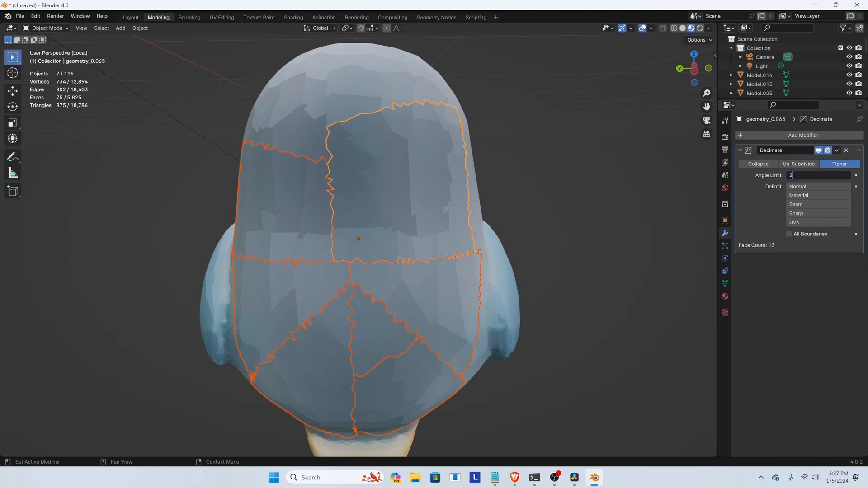
key("Return")
left_click(821, 176)
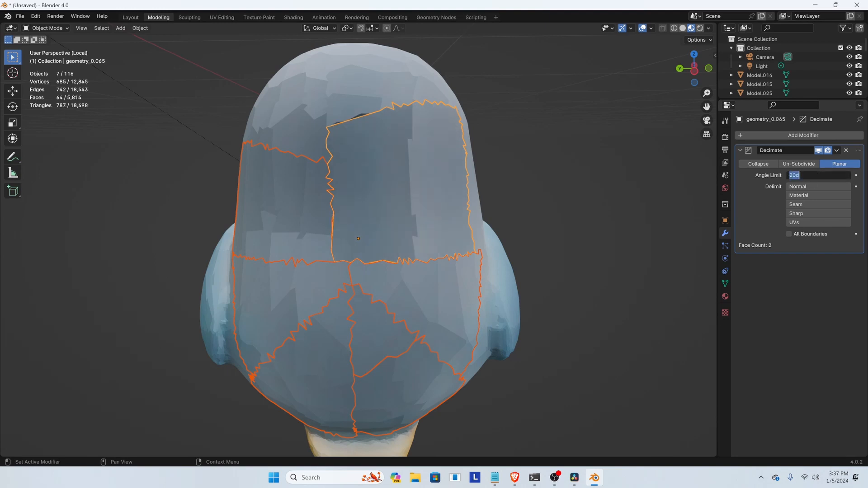
type("152")
key("Return")
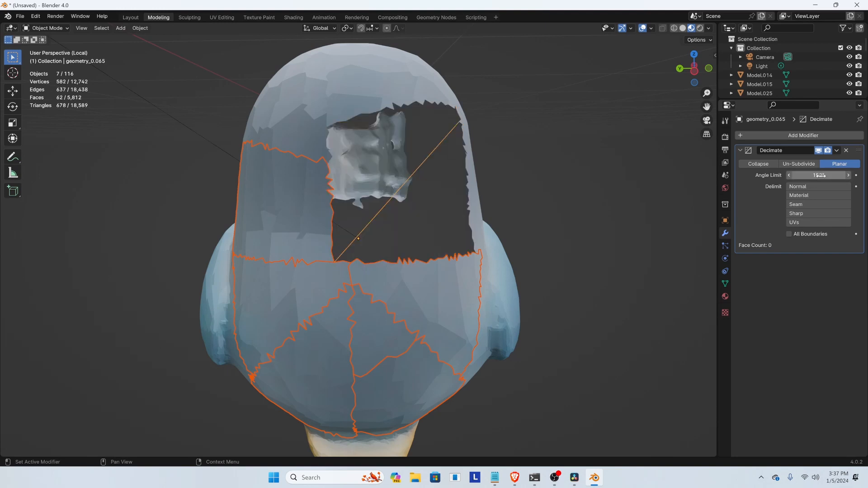
Set the Decimate angle limit to 15° on the large piece of the bird's upper back
left_click(850, 177)
type("15")
key("Return")
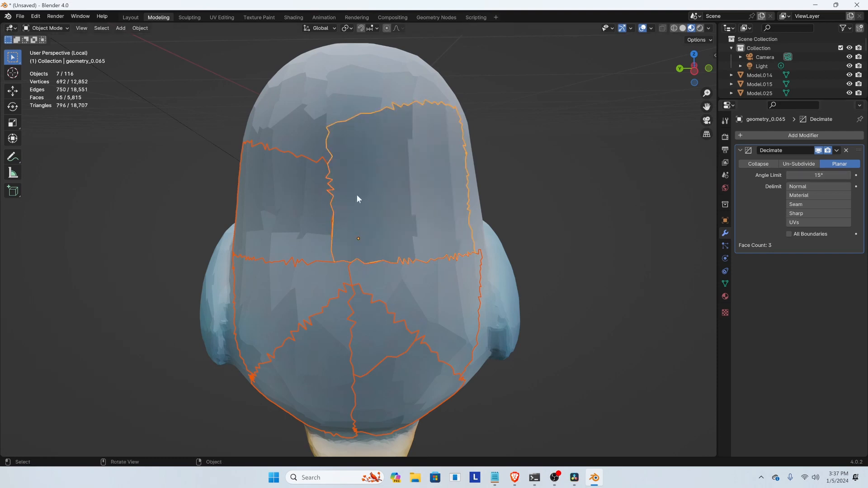
Set the Decimate angle limit to 15° on the two stacked pieces on the left side of the bird's back, level with the wing and above
left_click(306, 209)
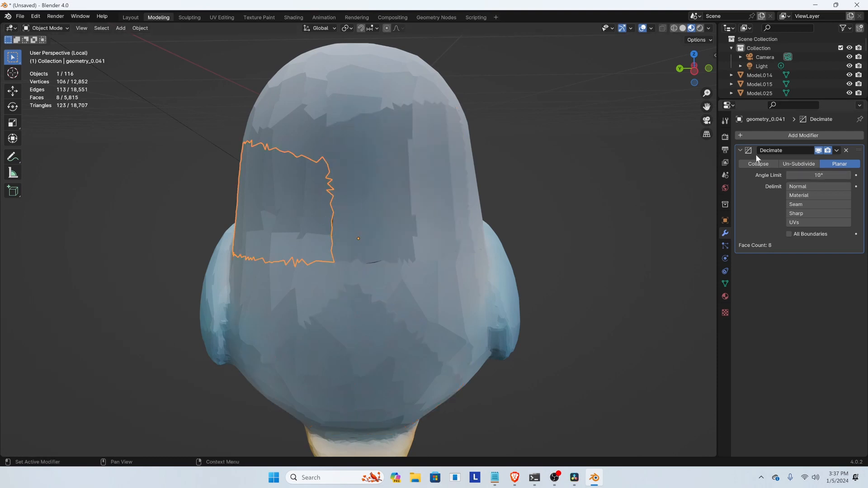
left_click(792, 176)
type("15")
key("Return")
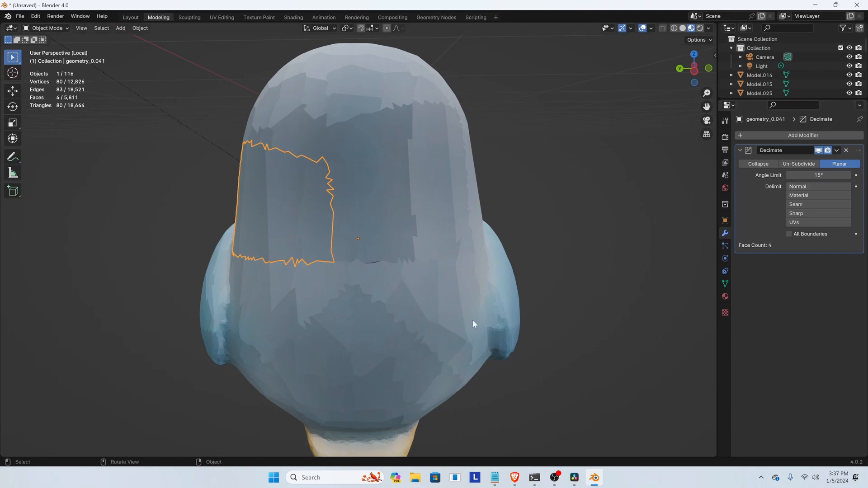
left_click(257, 304)
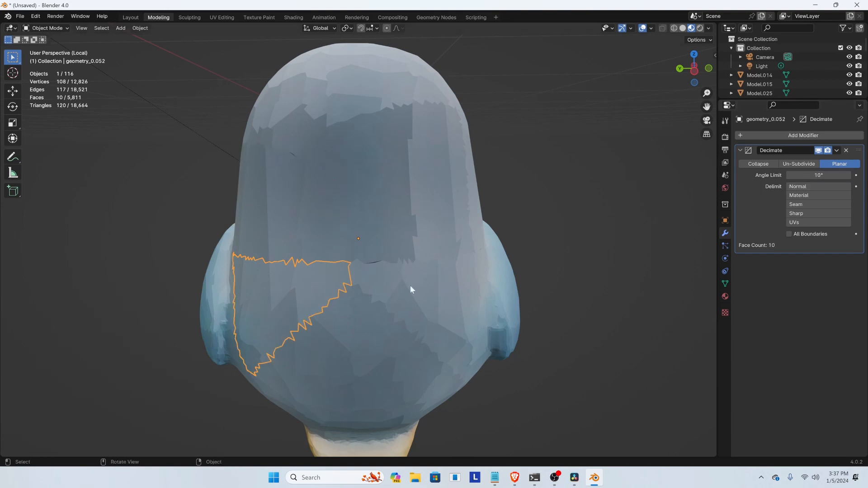
left_click(814, 176)
type("15")
key("Return")
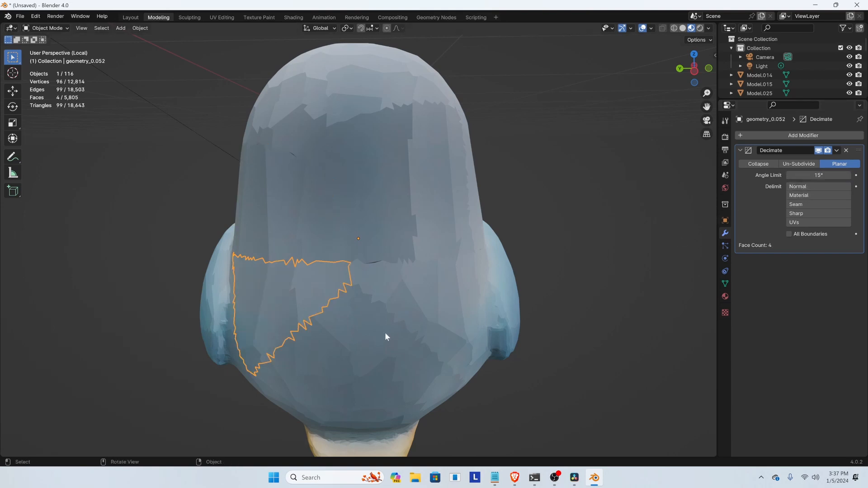
Set the Decimate angle limit to 15° on the triangular mid-back piece beside the bird's right wing
left_click(349, 340)
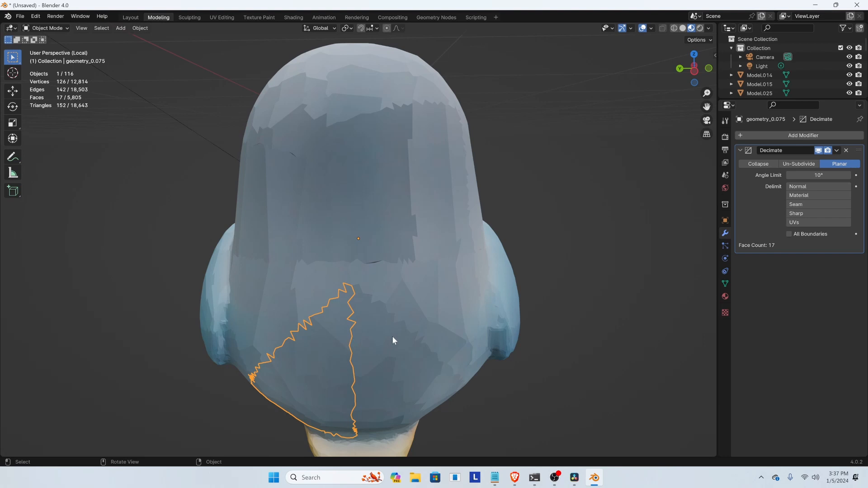
left_click(379, 362)
left_click(427, 294)
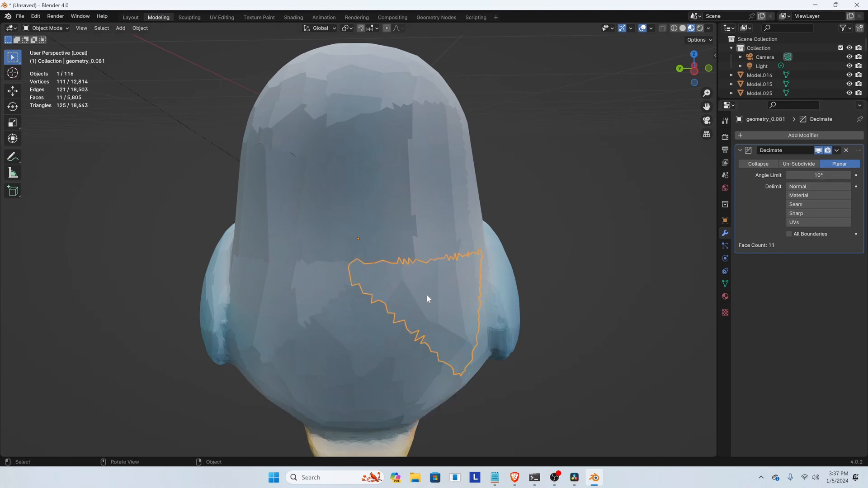
left_click(819, 175)
type("15")
key("Return")
scroll(455, 298, "up", 3)
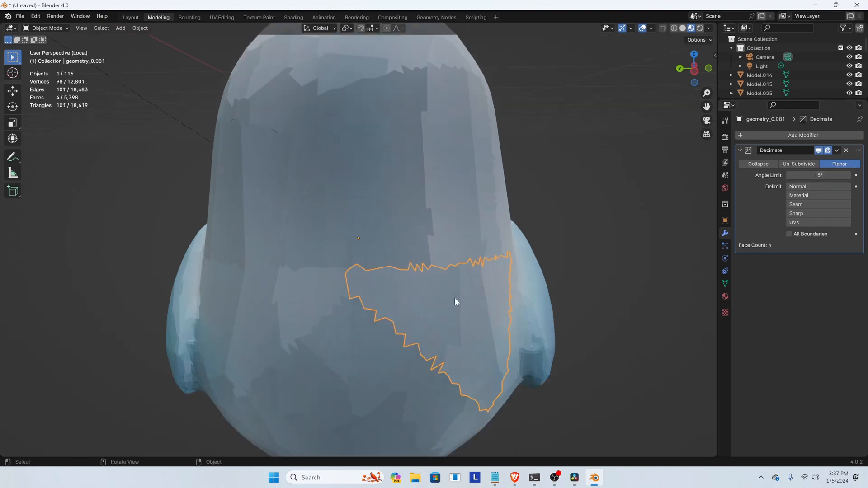
Set the Decimate angle limit to 15° on the two lowest back pieces above the tail
middle_click_drag(455, 298, 360, 328)
left_click(283, 339)
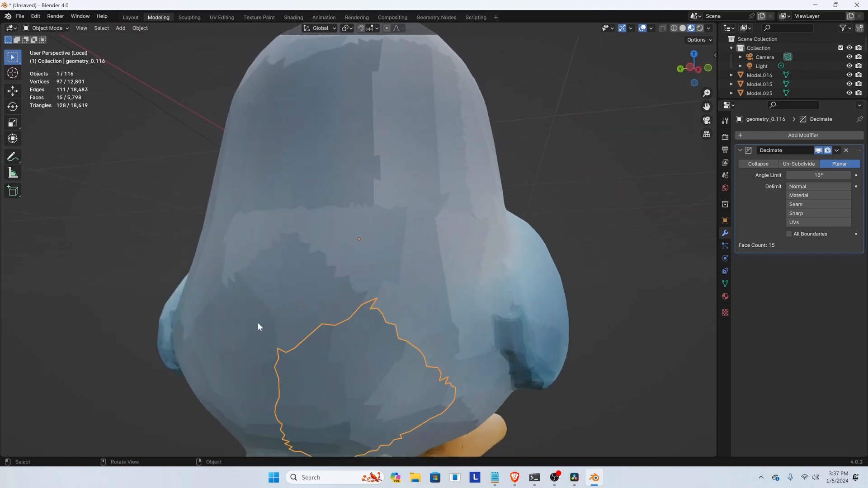
left_click(819, 175)
type("15")
key("Return")
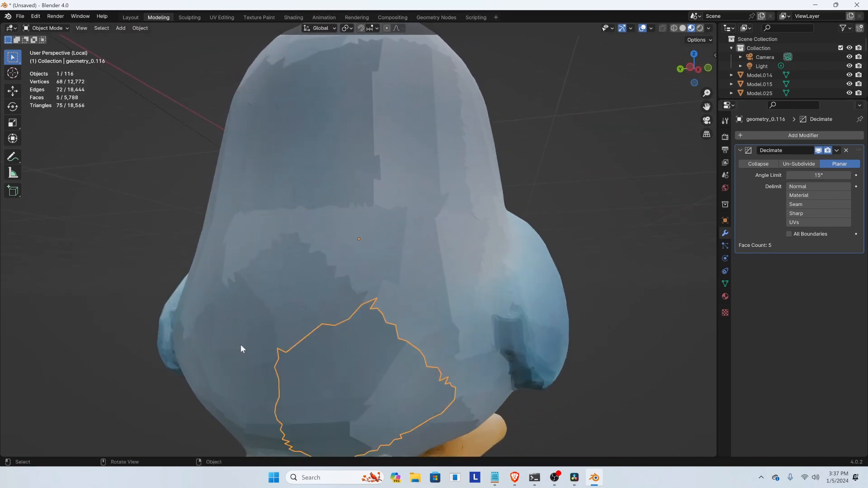
left_click(241, 348)
left_click(820, 175)
type("1")
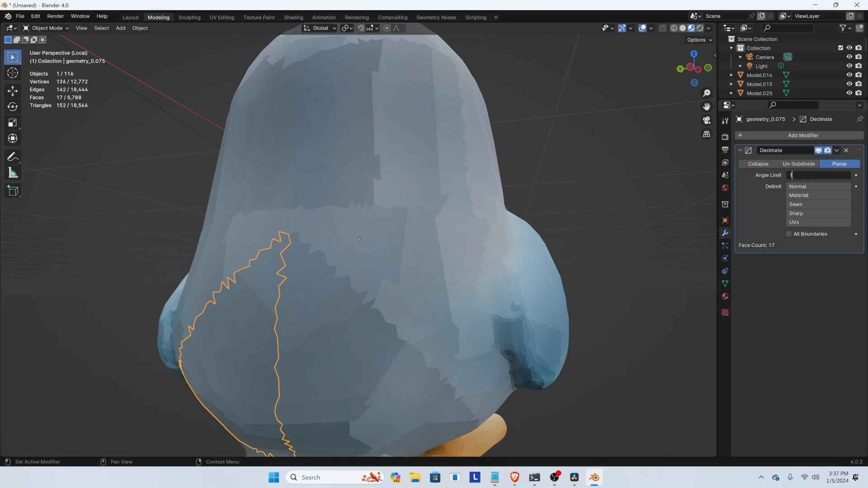
type("5")
key("Return")
Check the Decimate settings of the underside piece next to the bird's foot
middle_click_drag(305, 295, 413, 189)
left_click(394, 362)
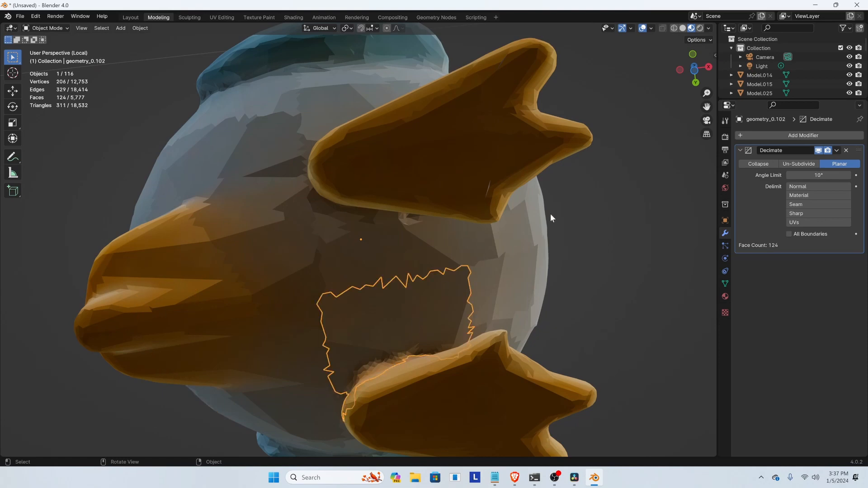
middle_click_drag(551, 218, 315, 296)
right_click(316, 297)
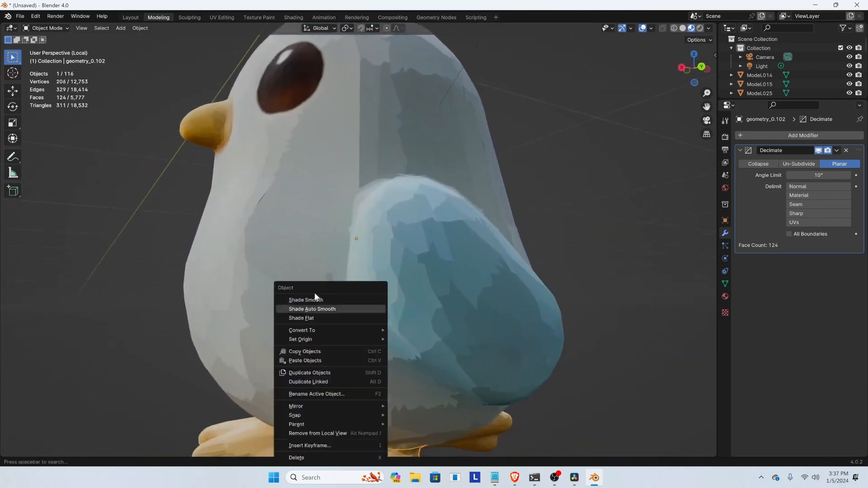
left_click(74, 205)
Delete the five outer body pieces on the left side and crown of the bird, behind the eye and above the wing
middle_click_drag(236, 183, 350, 228)
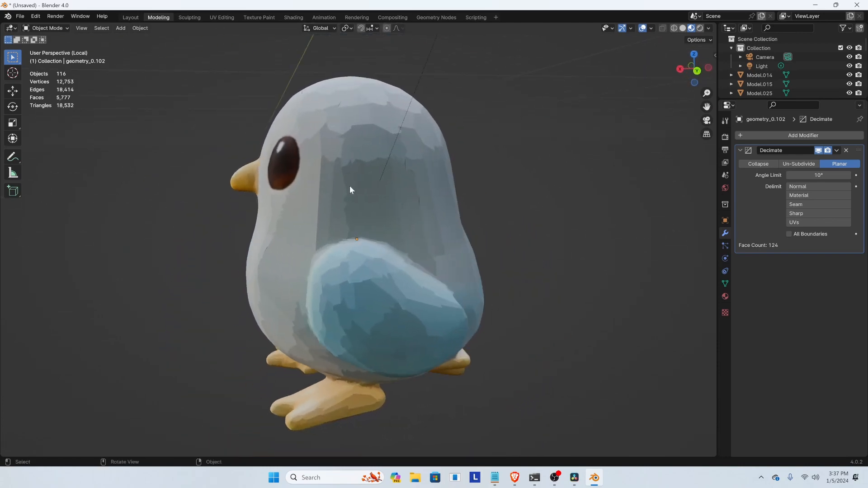
left_click(390, 201)
key("Delete")
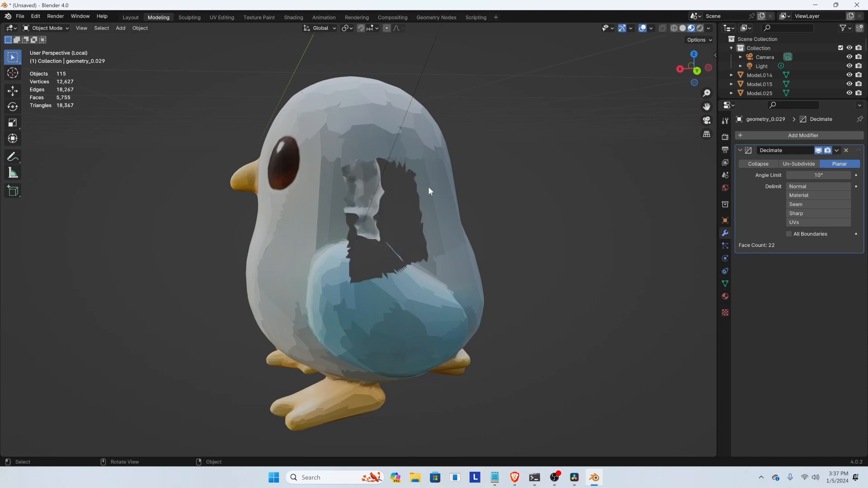
left_click(428, 189)
key("Delete")
left_click(370, 138)
key("Delete")
left_click(420, 132)
key("Delete")
left_click(320, 145)
key("Delete")
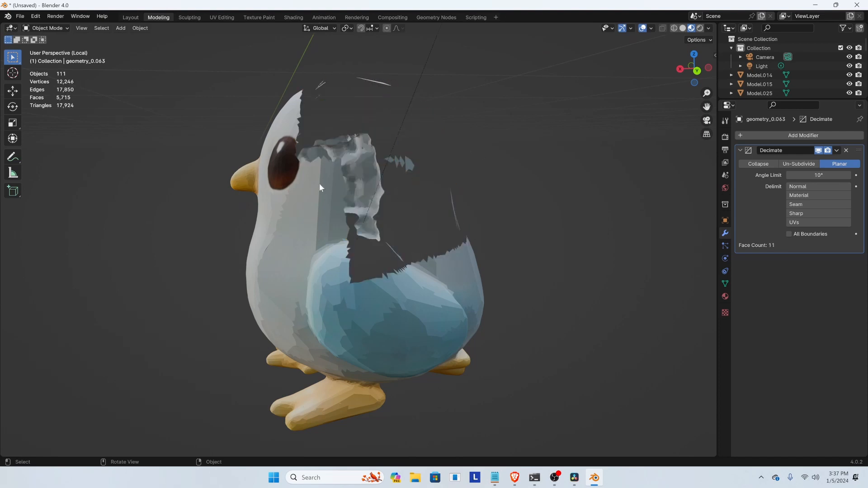
Delete the outer pieces of the bird's left wing and the surrounding side, front to back
left_click(319, 253)
key("Delete")
left_click(386, 285)
key("Delete")
left_click(421, 286)
key("Delete")
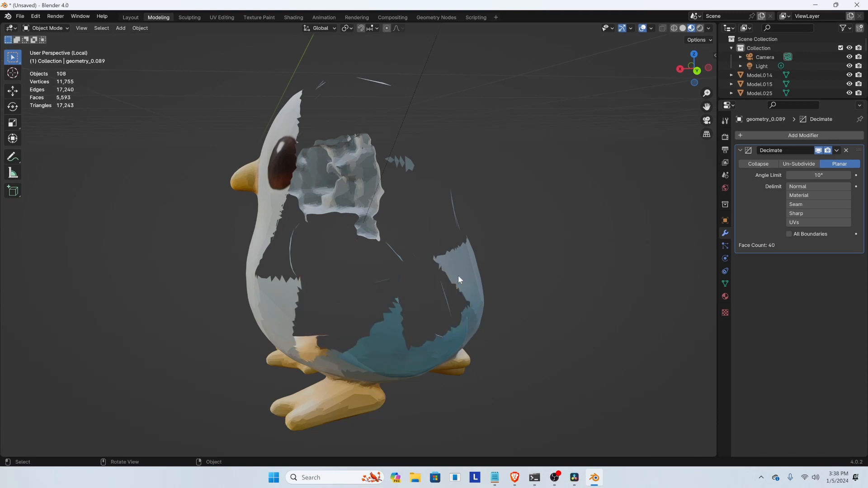
left_click(458, 276)
key("Delete")
left_click(383, 332)
key("Delete")
Hide the four small fragments on the front part of the lumpy geometry inside the bird's head
middle_click_drag(402, 162, 346, 185)
left_click(326, 162)
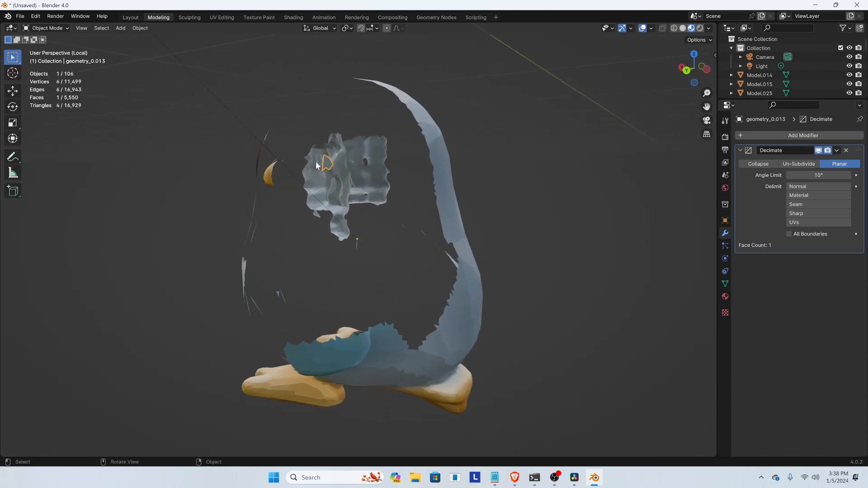
key("h")
left_click(320, 160)
key("h")
left_click(308, 157)
key("h")
left_click(307, 158)
key("h")
Delete the larger lumpy pieces across the middle of the geometry inside the bird's head
left_click(336, 176)
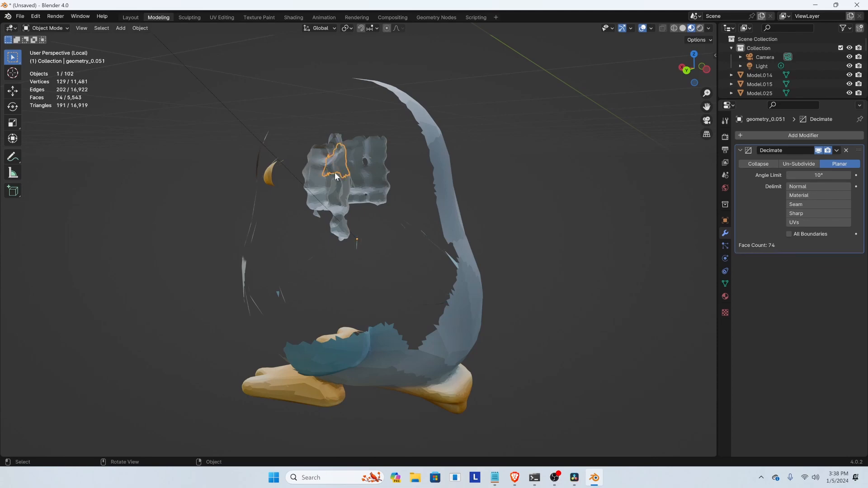
key("Delete")
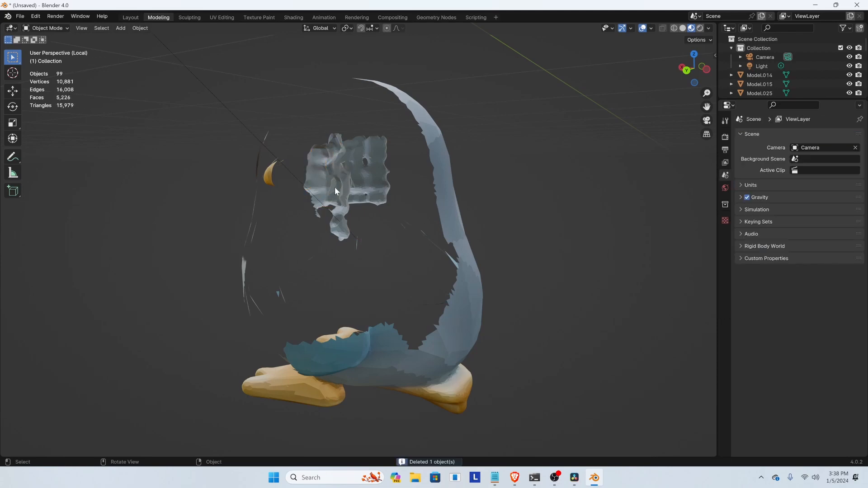
left_click(323, 175)
key("Delete")
left_click(333, 180)
key("Delete")
left_click(337, 189)
key("Delete")
left_click(359, 192)
key("Delete")
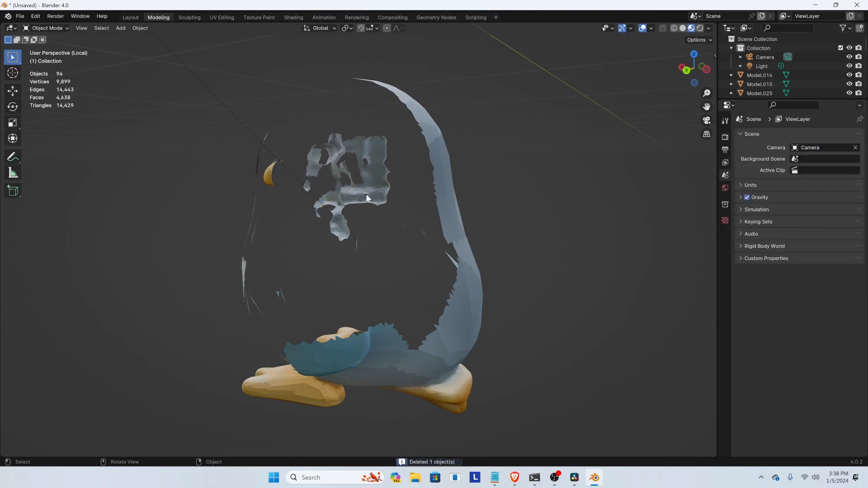
Delete the upper pieces of the remaining geometry inside the head, including those at its top and rear
left_click(365, 170)
mouse_move(342, 137)
middle_mouse_down()
mouse_move(391, 197)
mouse_move(392, 156)
mouse_move(342, 150)
middle_mouse_up()
left_click(347, 143)
key("Delete")
left_click(343, 149)
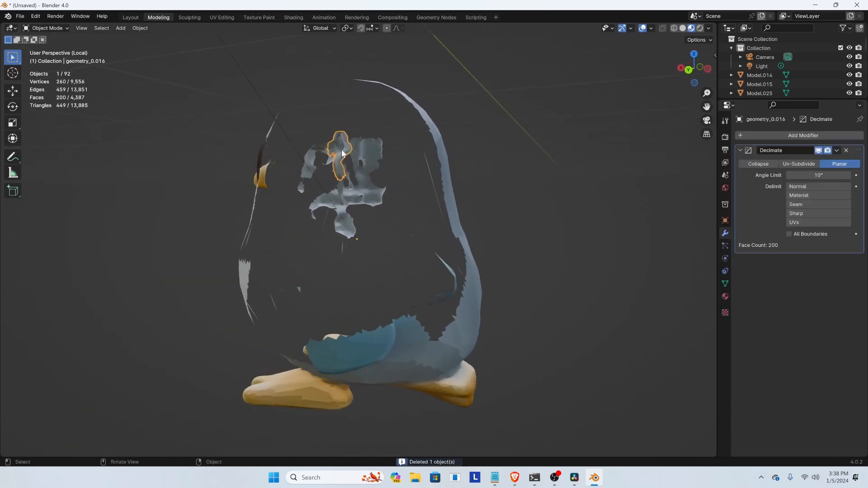
key("Delete")
left_click(349, 150)
key("Delete")
left_click(342, 150)
key("Delete")
left_click(373, 151)
key("Delete")
Delete the horizontal strip and the hanging lower fragments of the geometry inside the bird
left_click(367, 191)
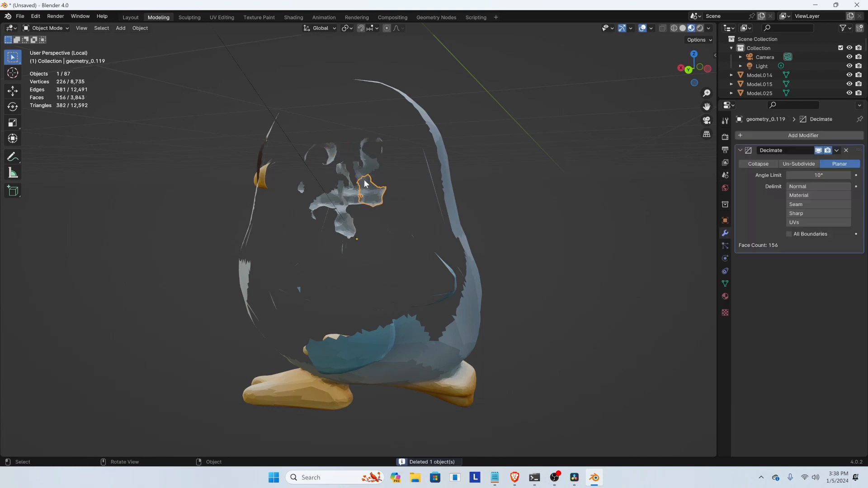
key("Delete")
left_click(336, 201)
key("Delete")
left_click(335, 207)
key("Delete")
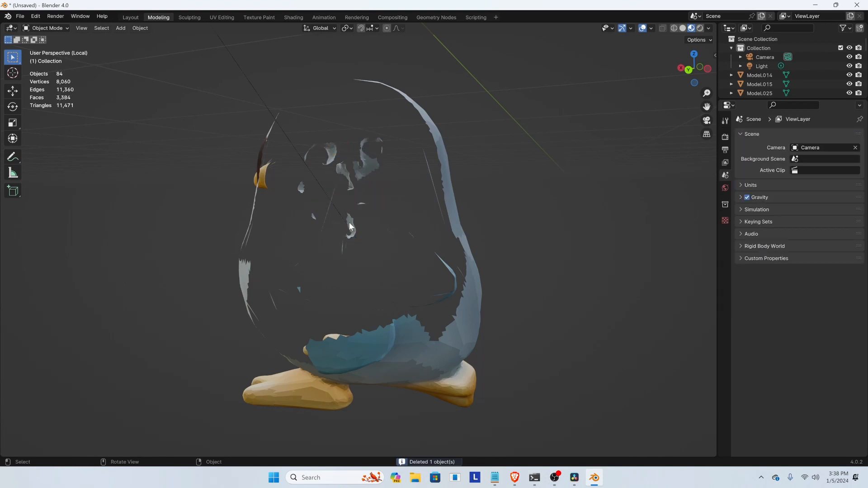
left_click(349, 221)
key("Delete")
left_click(313, 217)
key("Delete")
left_click(322, 214)
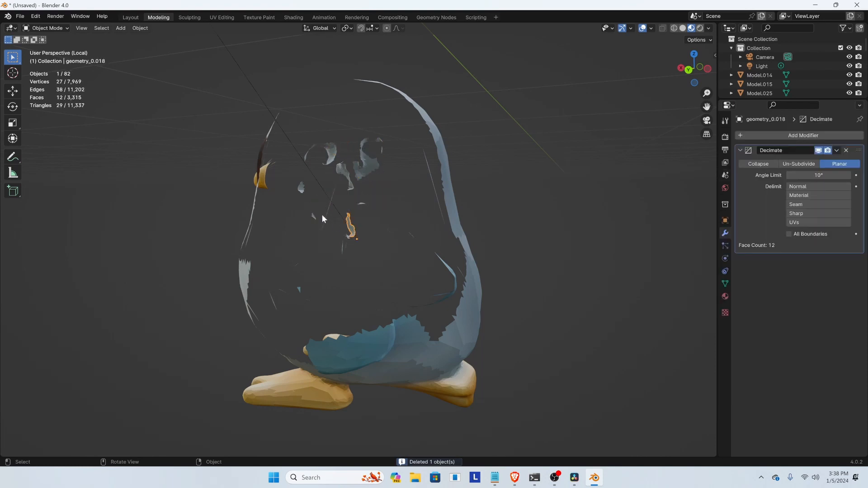
key("Delete")
Delete more small fragments around the center of the geometry left inside the head
left_click(341, 168)
key("Delete")
left_click(355, 168)
key("Delete")
left_click(366, 166)
key("Delete")
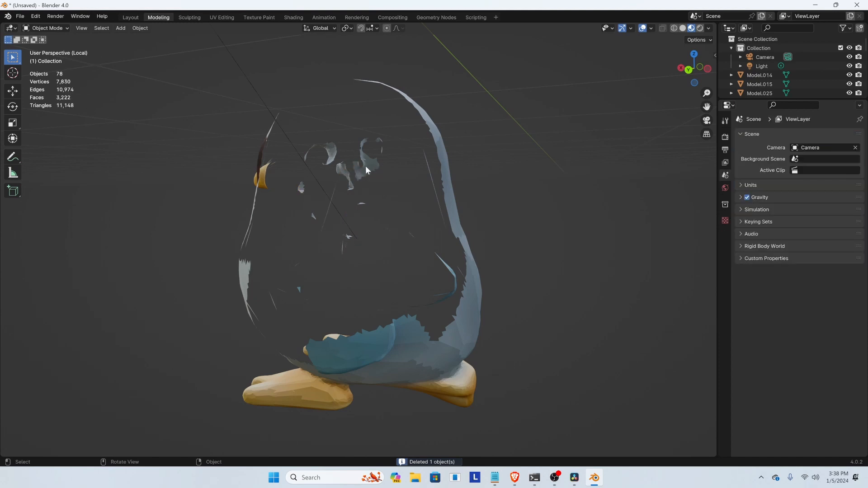
left_click(365, 164)
key("Delete")
Hide the shell pieces on the bird's back, rear crown, side, wing and lower back to expose the interior
middle_click_drag(305, 119, 240, 134)
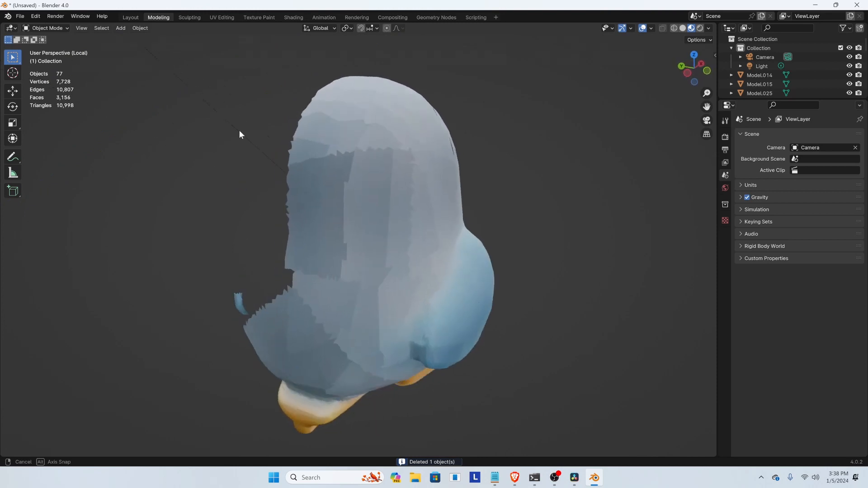
left_click(318, 203)
key("Delete")
left_click(380, 132)
key("Delete")
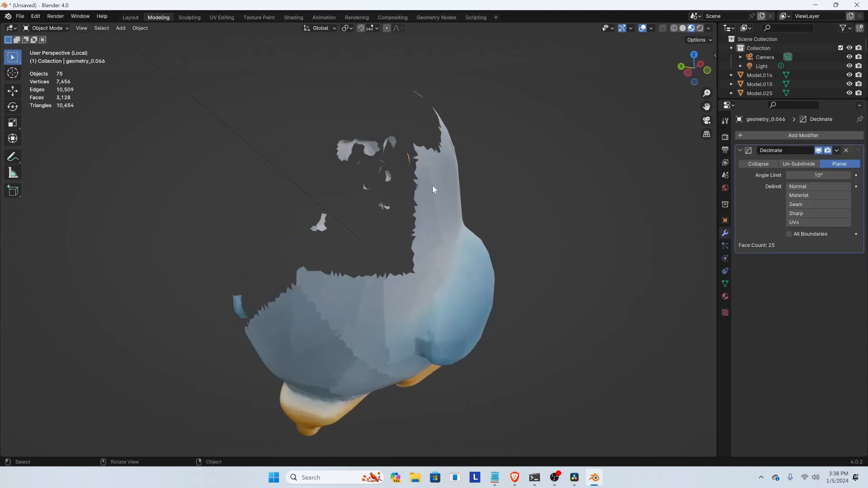
left_click(432, 185)
key("Delete")
left_click(446, 287)
key("Delete")
left_click(377, 302)
key("Delete")
Hide the outer pieces along the bird's flank and the blue lower body beneath them
middle_click_drag(487, 245, 409, 264)
left_click(397, 196)
key("Delete")
left_click(384, 195)
key("Delete")
left_click(409, 280)
key("Delete")
left_click(387, 338)
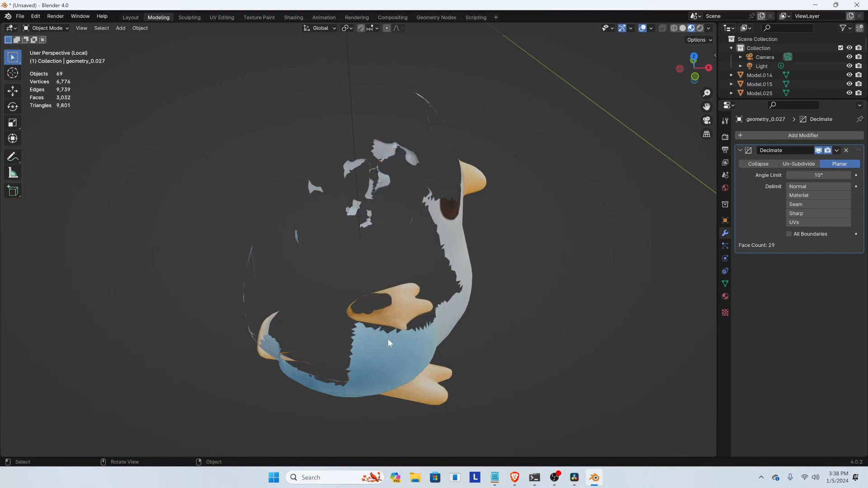
key("Delete")
left_click(368, 373)
key("Delete")
middle_click_drag(385, 250, 435, 223)
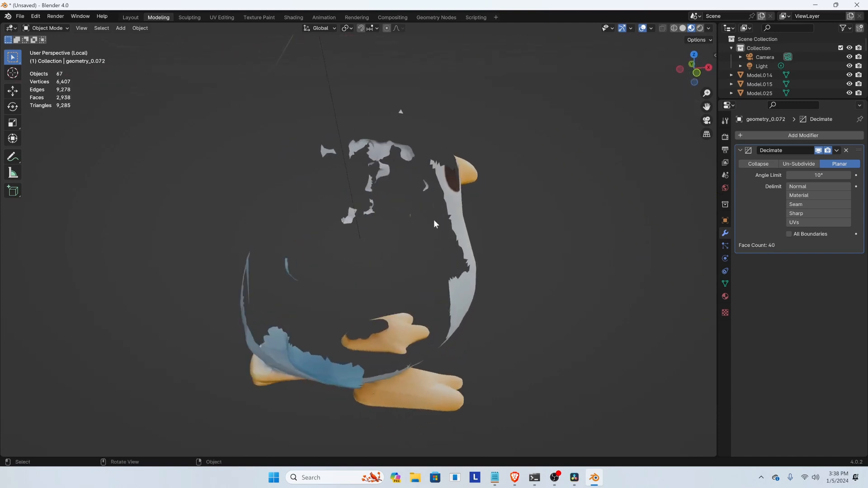
Remove the small crown piece, then delete the cluster of fragments across the upper inside of the head
left_click(399, 110)
key("Delete")
middle_click_drag(403, 112, 398, 159)
left_click_drag(315, 131, 379, 167)
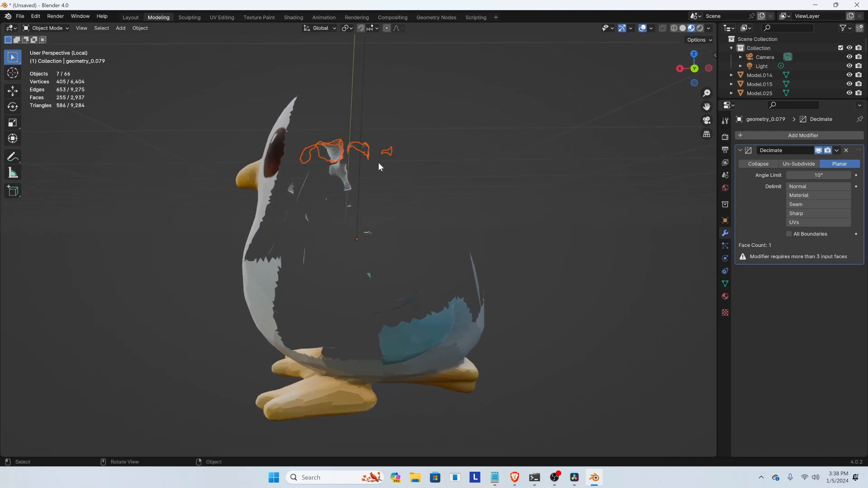
left_click(343, 174, "shift")
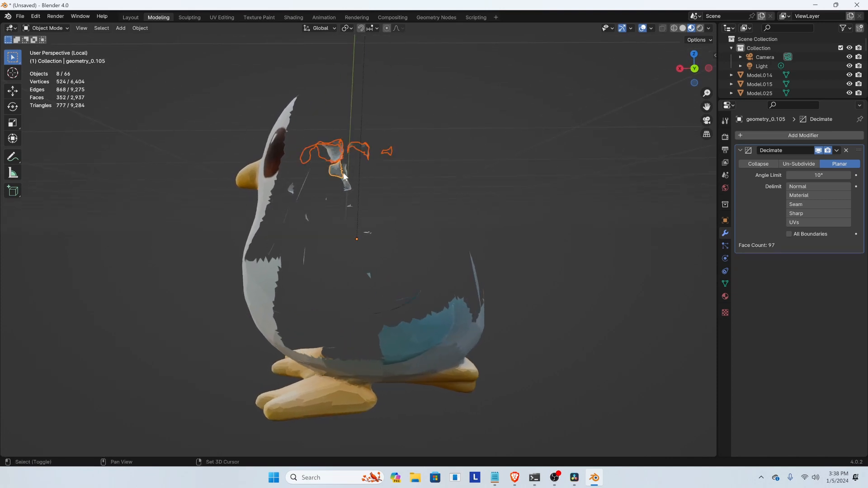
left_click_drag(324, 161, 357, 187, "shift")
key("Delete")
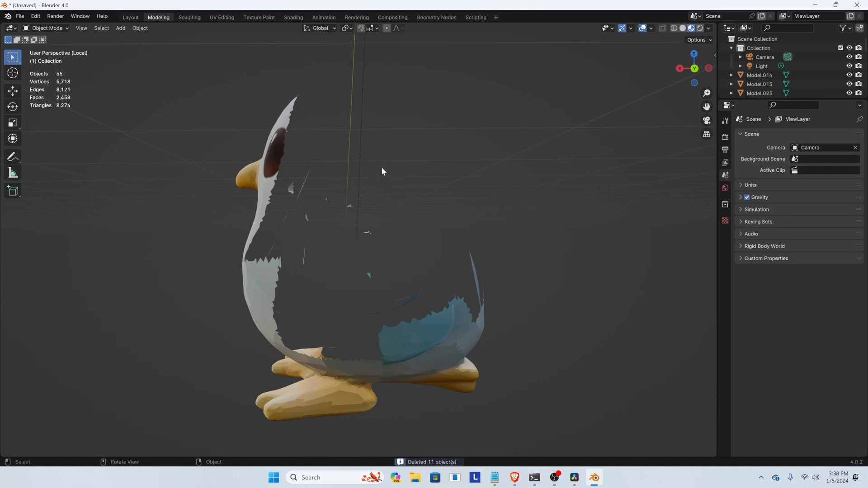
Remove four of the remaining stray pieces around the middle of the bird
middle_click_drag(382, 167, 315, 243)
left_click(314, 237)
middle_click_drag(322, 199, 398, 198)
left_click(356, 249)
key("Delete")
left_click(391, 216)
key("Delete")
left_click(379, 159)
key("Delete")
left_click(375, 195)
key("Delete")
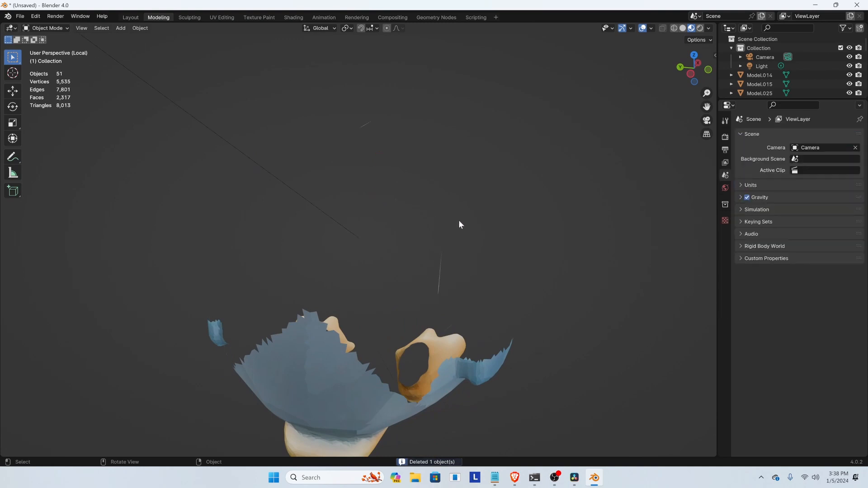
Reveal all hidden body pieces and inspect the bird's shell for missing parts from the front, side and back
middle_click_drag(460, 223, 280, 188)
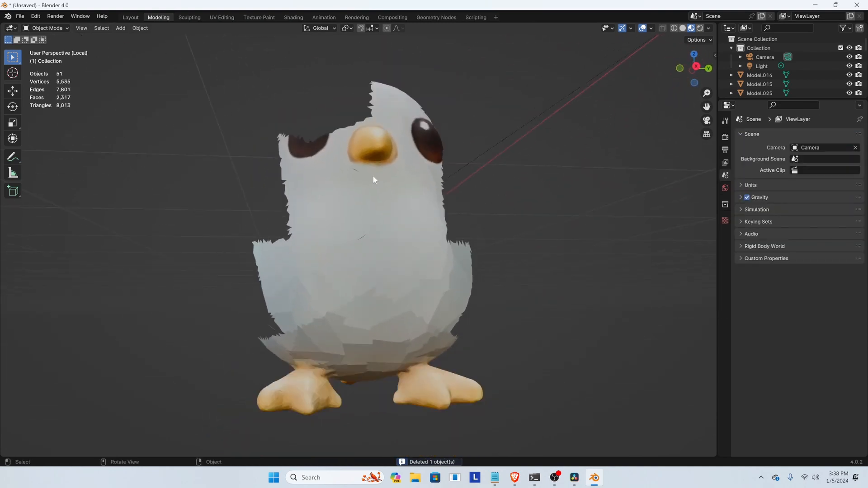
key("alt+h")
middle_click_drag(463, 137, 517, 138)
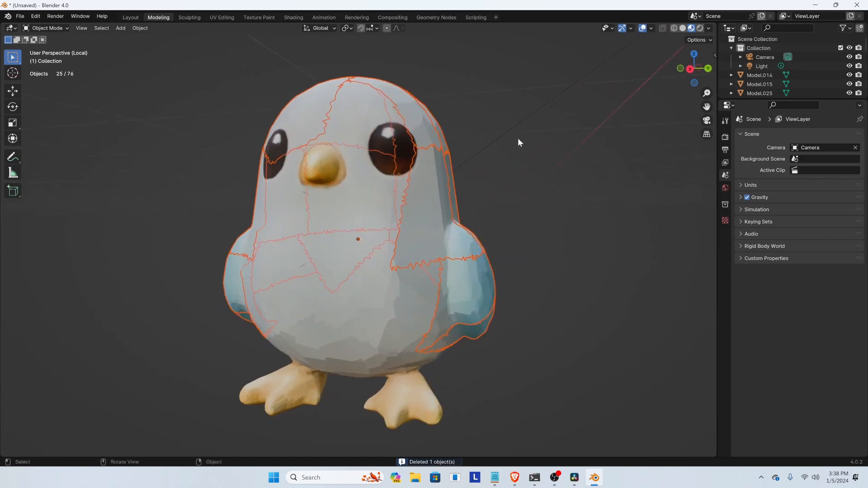
left_click(518, 138)
middle_click_drag(423, 142, 351, 169)
left_click(348, 207)
middle_click_drag(349, 206, 368, 200)
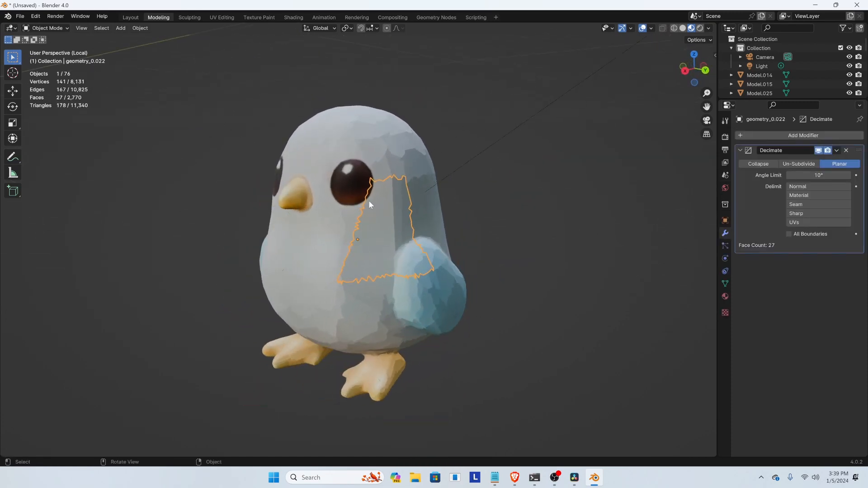
middle_click_drag(445, 198, 362, 205)
Undo the recent reveal, hides and deletions, going back to before the head's inner fragments were removed
key("ctrl+z")
key("ctrl+z")
key("ctrl+z")
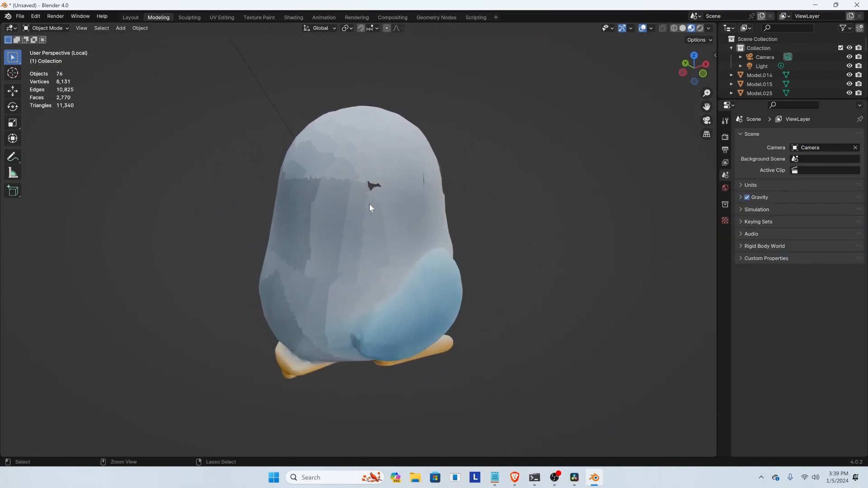
key("ctrl+shift+z")
key("ctrl+shift+z")
key("ctrl+shift+z")
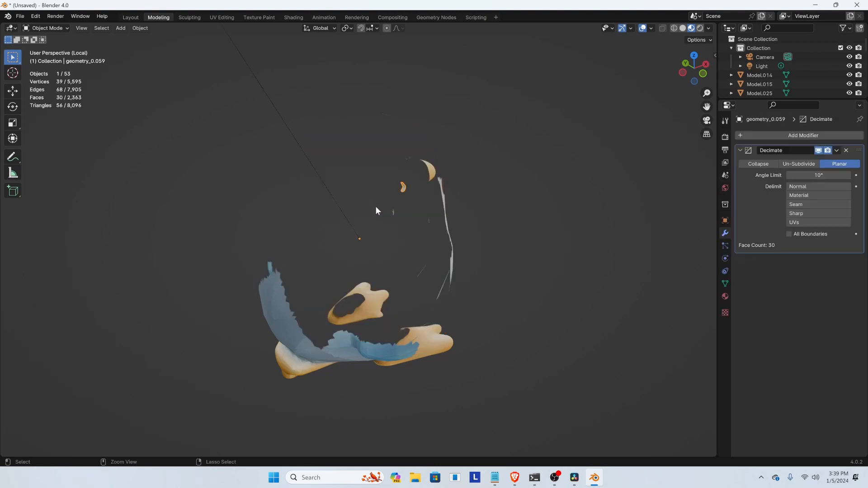
key("ctrl+shift+z")
key("ctrl+shift+z")
key("ctrl+shift+z")
key("ctrl+shift+z")
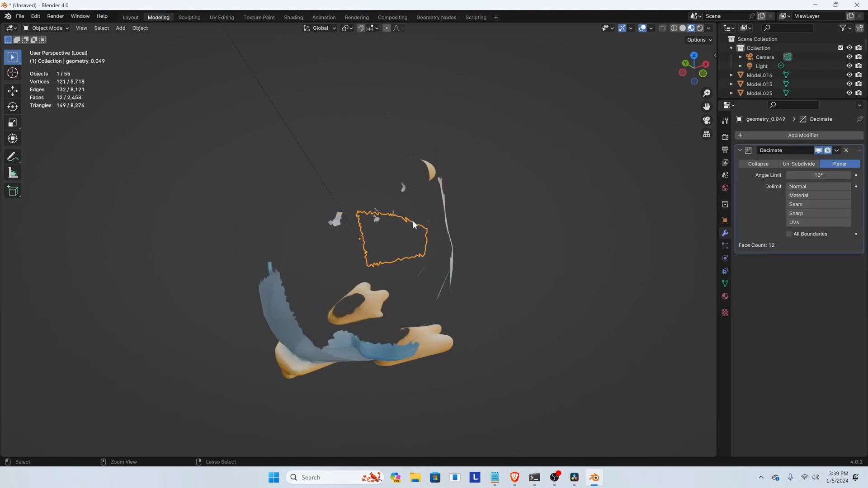
key("ctrl+z")
key("ctrl+z")
key("ctrl+z")
Hide all pieces of the bird's lower body, wings and feet together
middle_click_drag(366, 202, 248, 242)
left_click(232, 239)
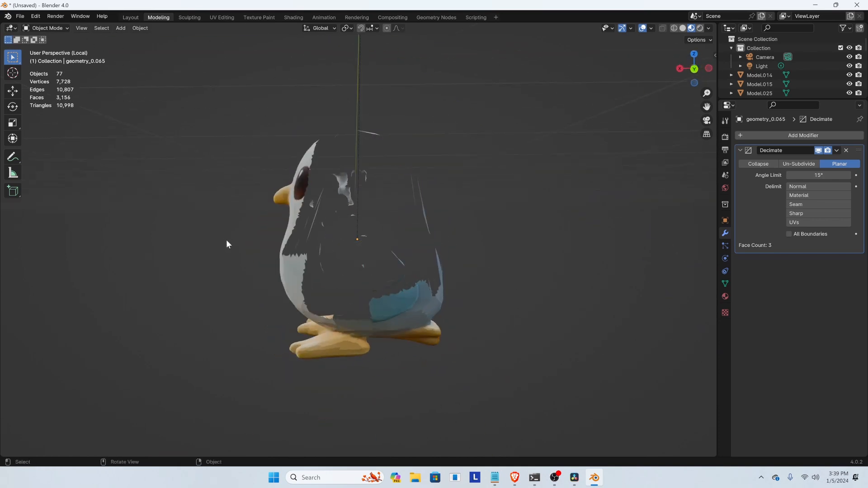
left_click_drag(224, 220, 468, 309)
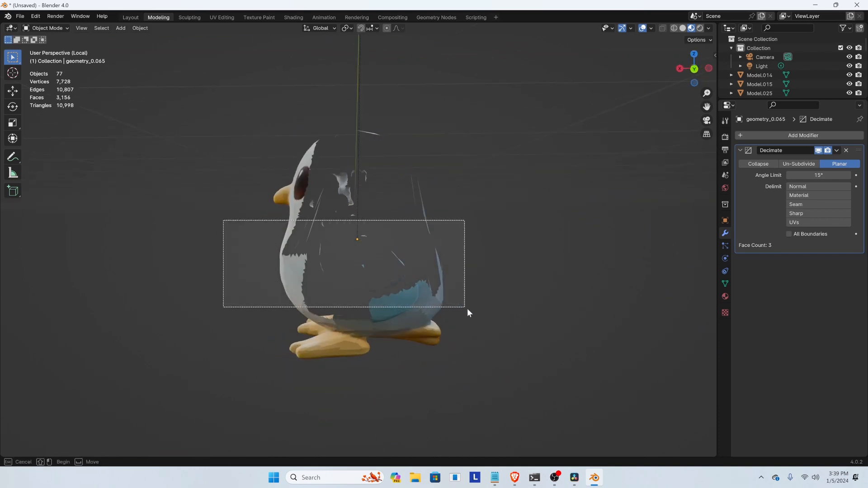
left_click_drag(229, 238, 521, 435)
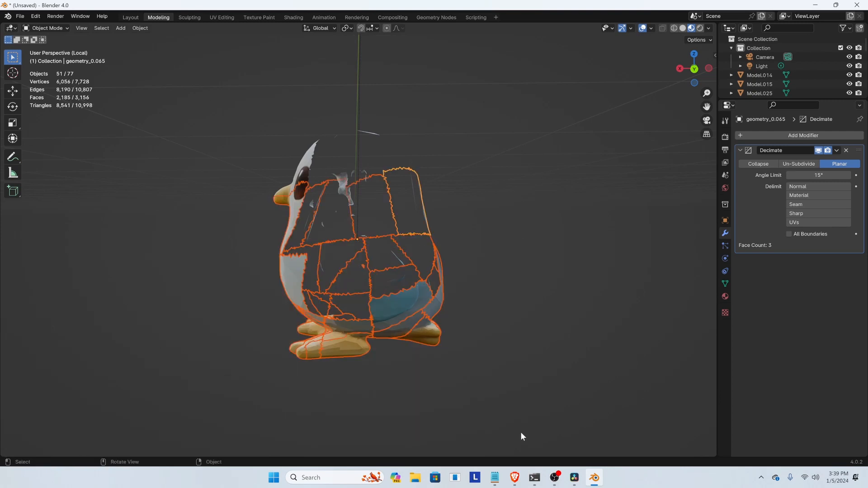
left_click(514, 311)
left_click_drag(221, 255, 543, 408)
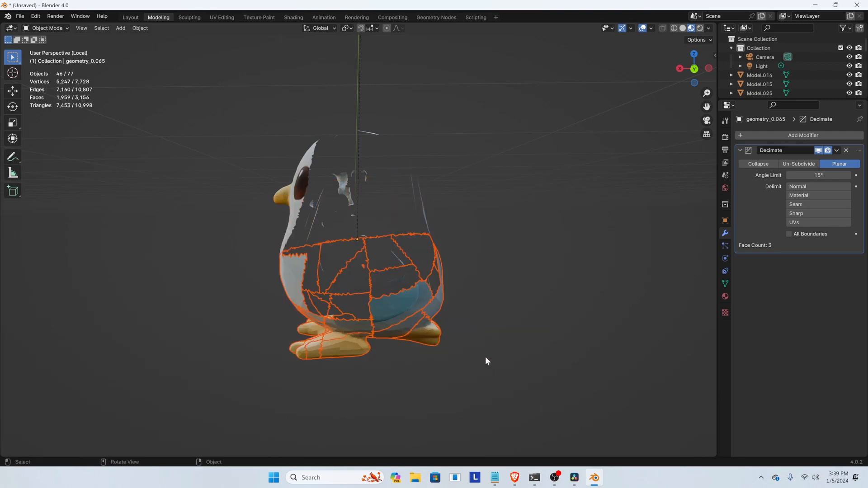
key("Delete")
Hide the remaining shell pieces of the head: the crown, the back and side, and the face
middle_click_drag(416, 202, 403, 189)
left_click_drag(239, 116, 470, 151)
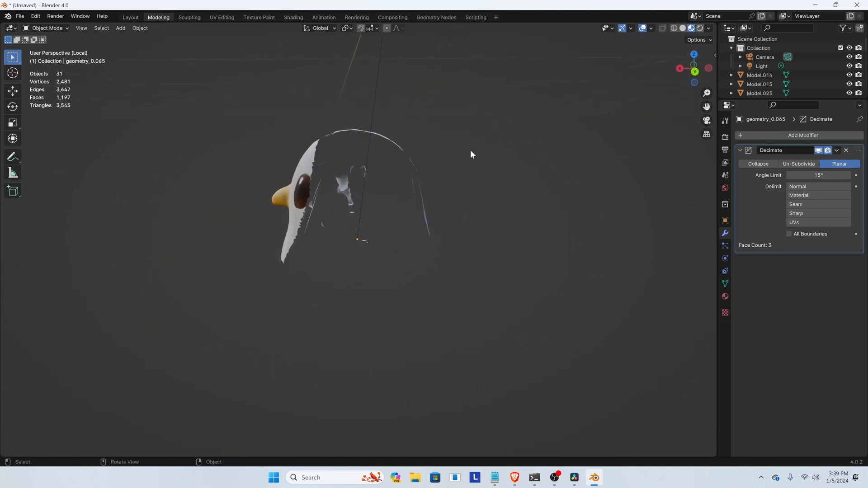
left_click_drag(205, 124, 483, 154)
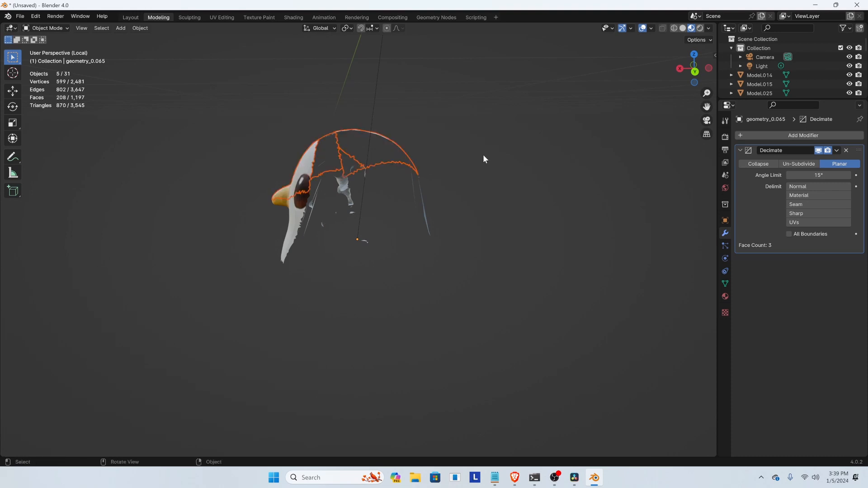
key("Delete")
left_click_drag(384, 137, 486, 327)
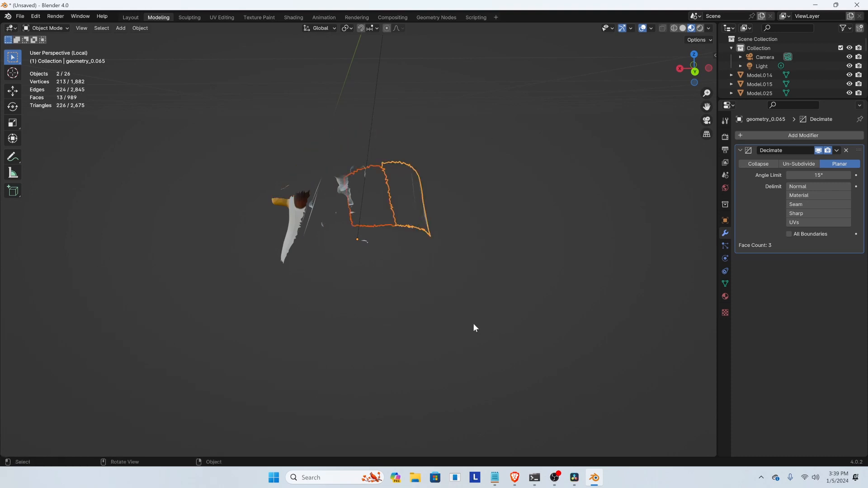
key("Delete")
left_click_drag(240, 119, 325, 289)
key("Delete")
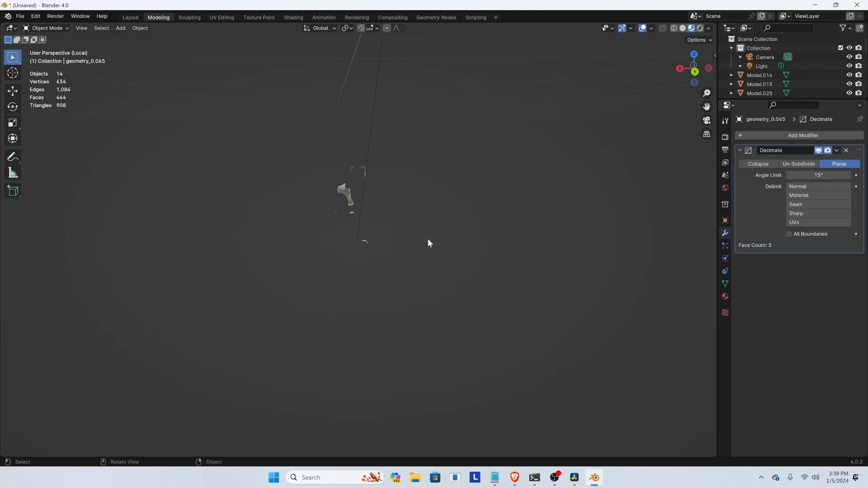
Try deleting nearly all the leftover interior fragments at once, then undo the deletion
middle_click_drag(427, 238, 240, 235)
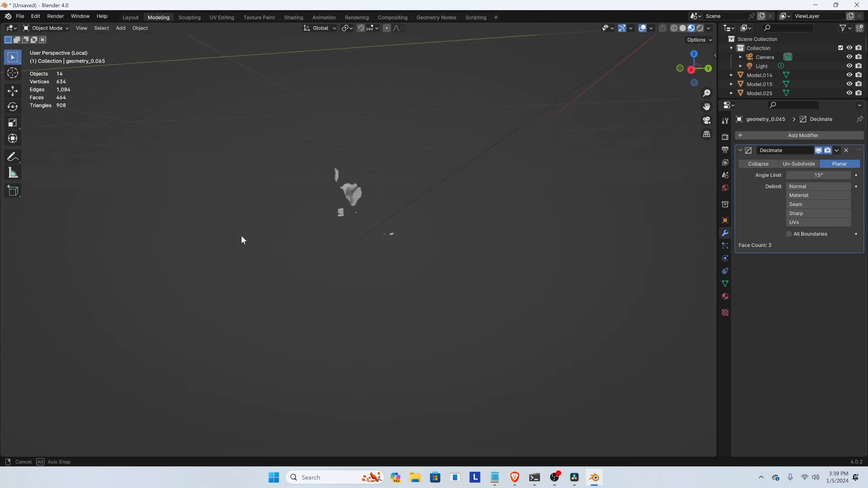
left_click_drag(248, 158, 392, 251)
key("Delete")
middle_click_drag(387, 244, 348, 242)
key("ctrl+z")
scroll(359, 216, "up", 5)
middle_click_drag(354, 208, 338, 204)
key("ctrl+z")
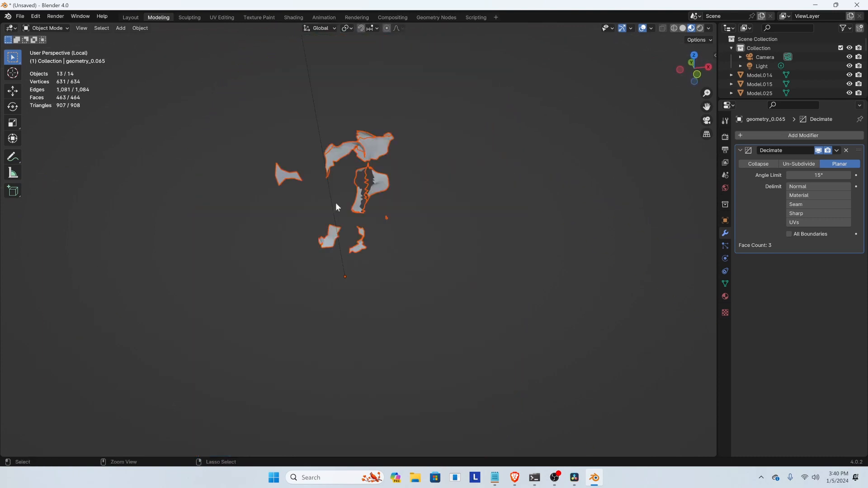
Delete the central cluster of interior fragments, keeping the small detached patch at the back of the head
left_click(286, 180)
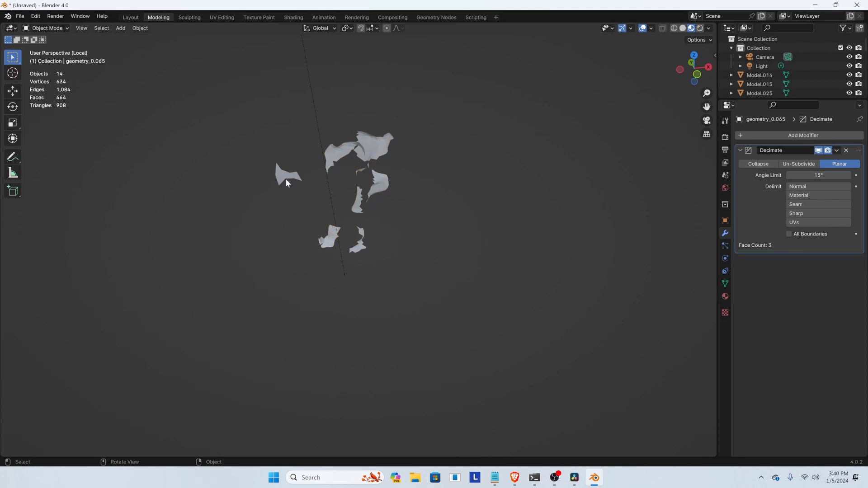
middle_click_drag(413, 194, 386, 187)
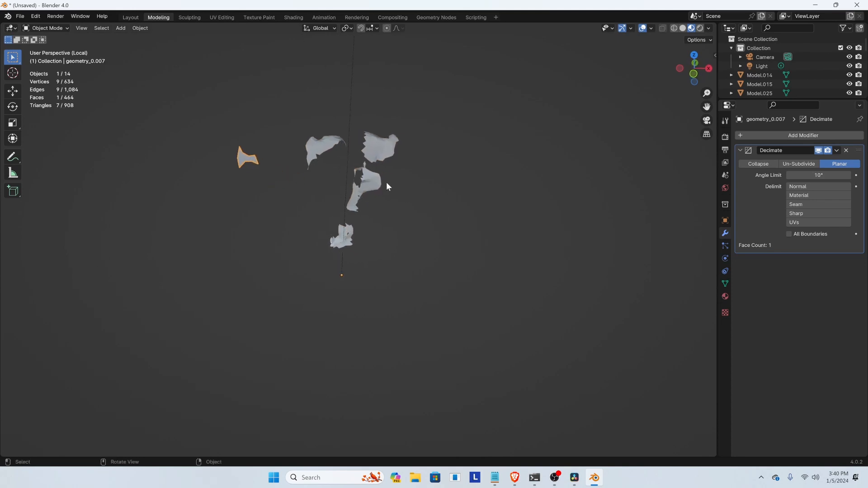
key("b")
left_click_drag(335, 154, 444, 264)
key("Delete")
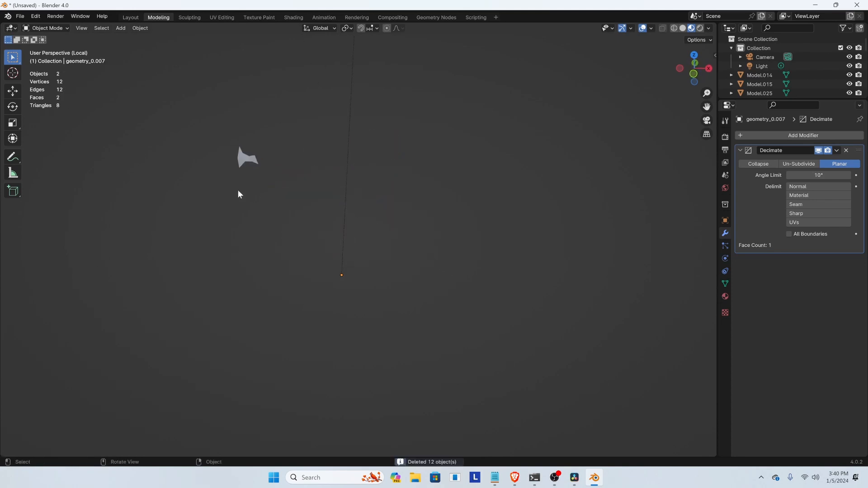
Reveal all hidden bird pieces, clear the selection and check the back of the bird for holes
middle_click_drag(237, 189, 276, 201)
key("alt+h")
left_click(546, 156)
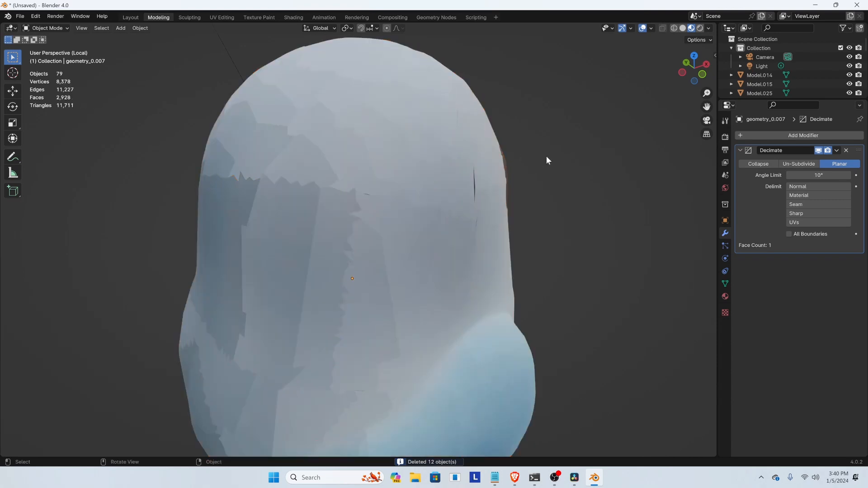
middle_click_drag(549, 165, 429, 300)
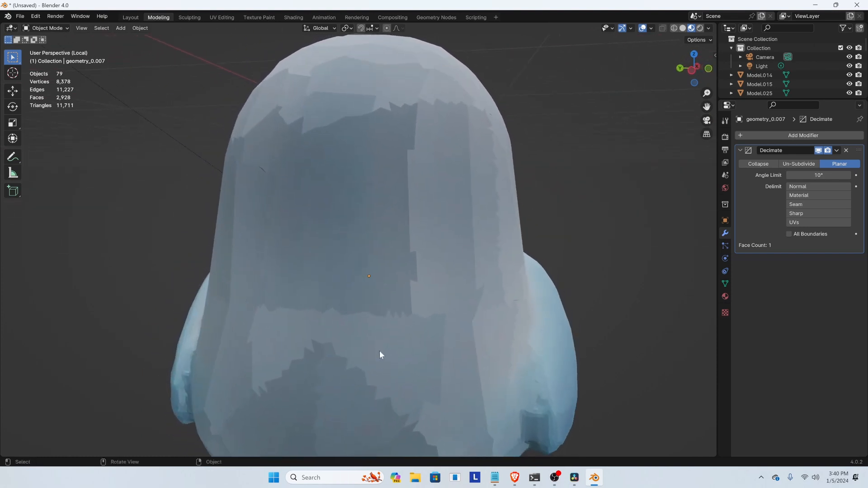
Switch to the UV Editing workspace and leave the shiba's local view to show the whole room
left_click(220, 18)
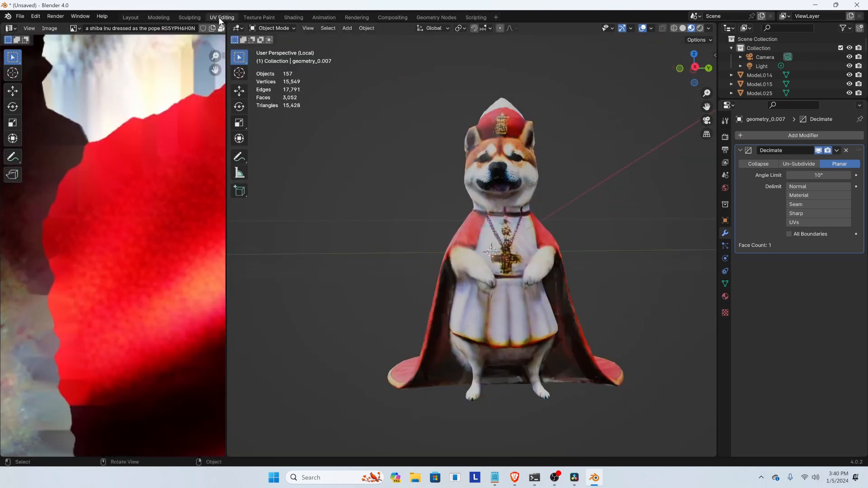
scroll(452, 260, "down", 3)
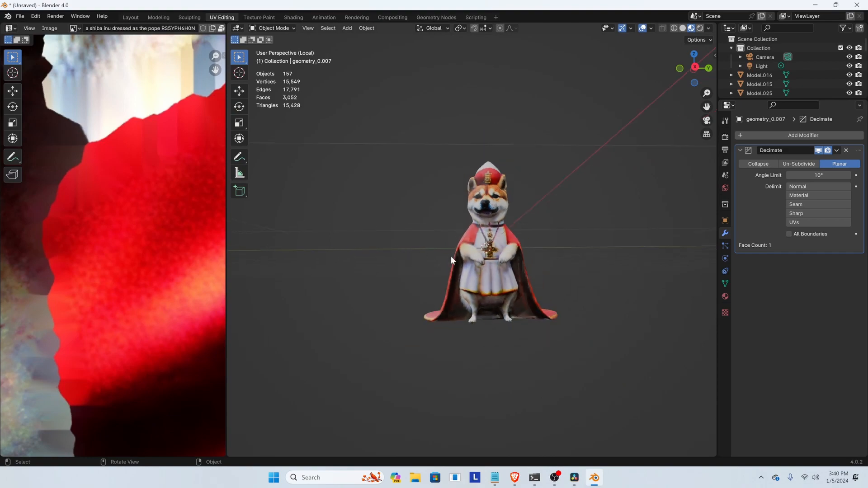
key("KP_Divide")
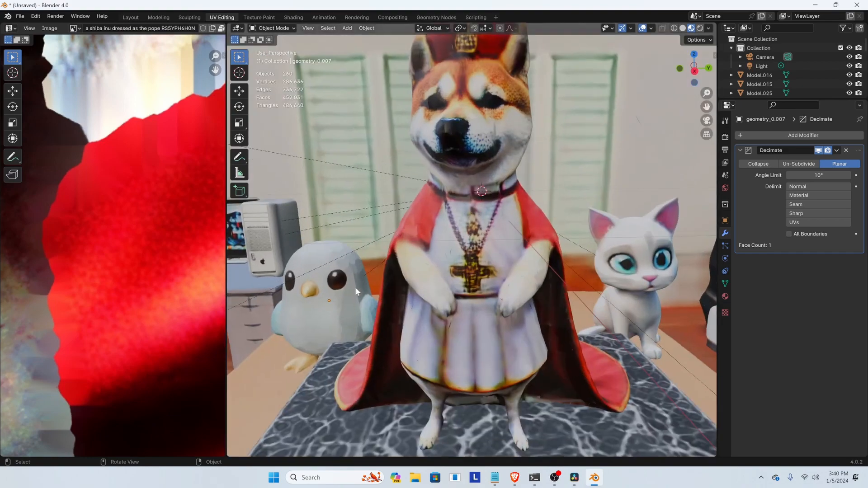
Select all of the bird's pieces from above, excluding the room surface, and isolate them in local view
middle_click_drag(363, 229, 405, 189)
left_click_drag(405, 189, 524, 291)
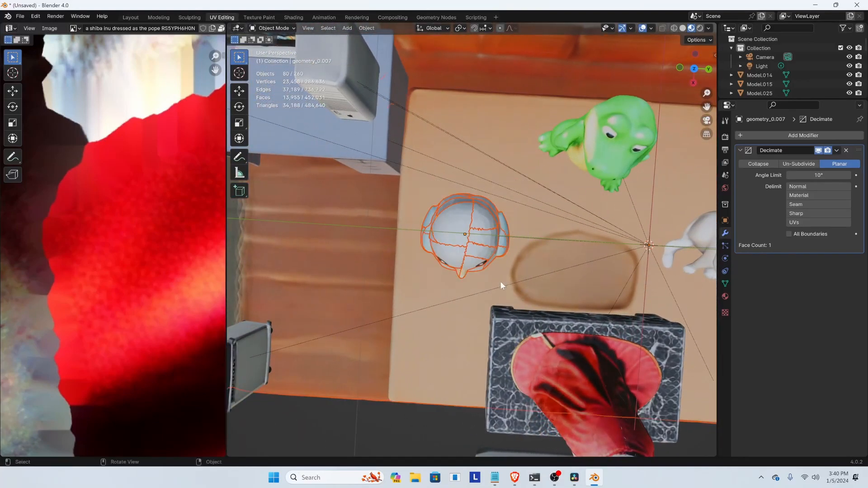
left_click(335, 308, "shift")
left_click(336, 309, "shift")
middle_click_drag(405, 331, 665, 276)
key("slash")
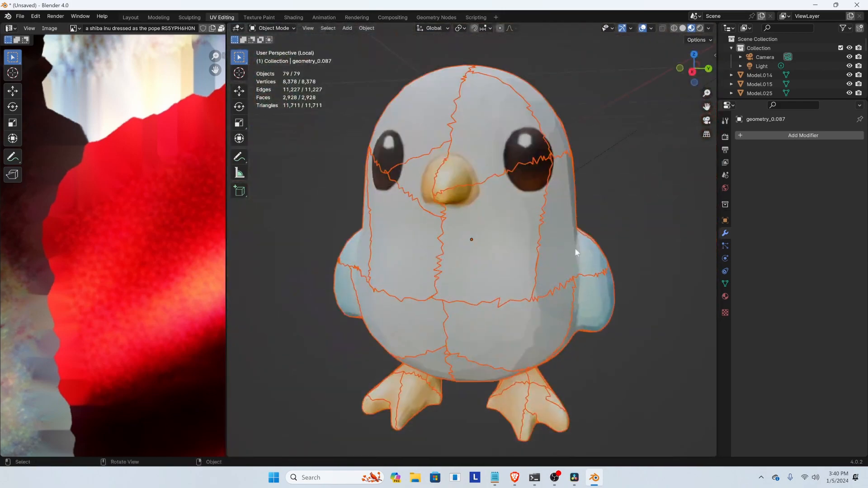
mouse_move(576, 249)
middle_mouse_down()
mouse_move(473, 256)
mouse_move(588, 191)
mouse_move(526, 293)
mouse_move(575, 254)
middle_mouse_up()
scroll(575, 257, "down", 4)
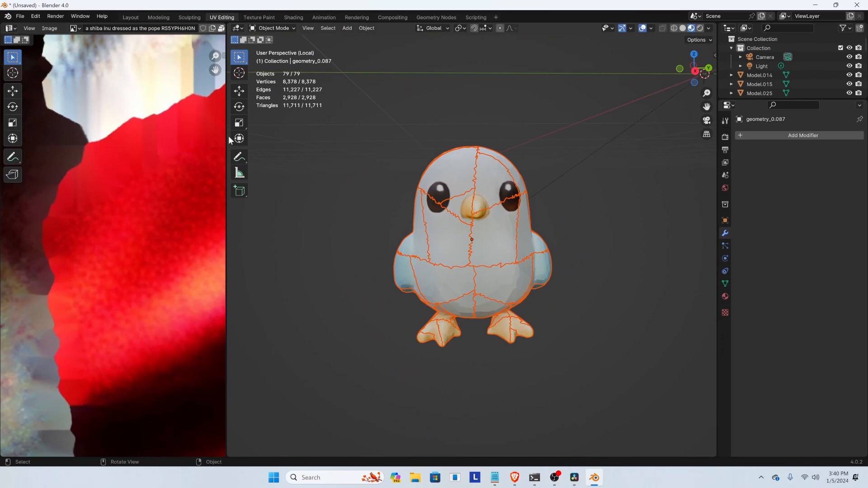
Widen the image editor beside the 3D viewport and display the Image_0.008 texture in it
left_click_drag(225, 256, 420, 254)
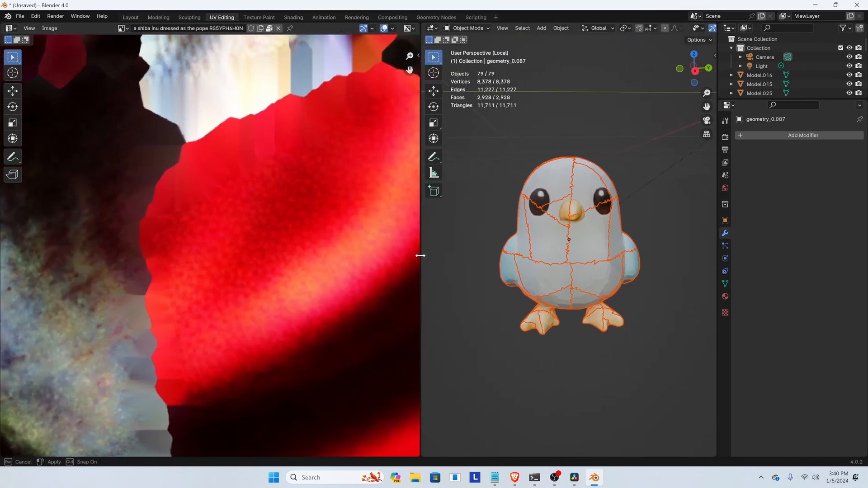
left_click(121, 28)
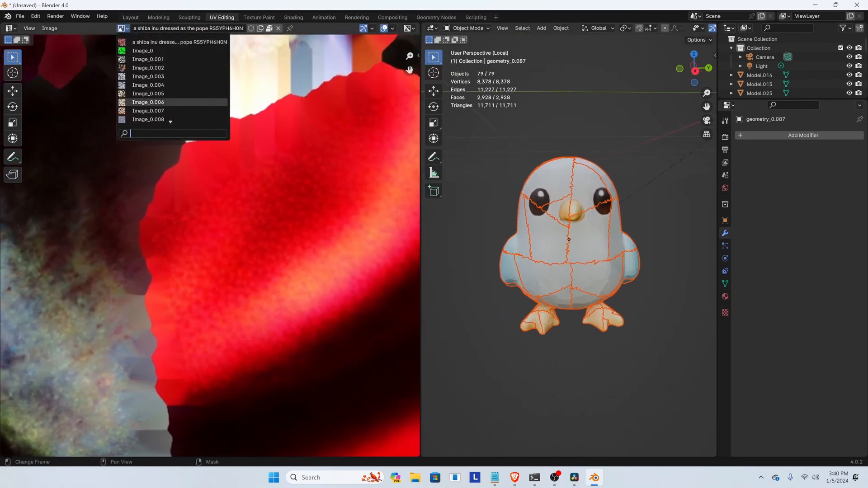
left_click(145, 119)
scroll(197, 176, "down", 2)
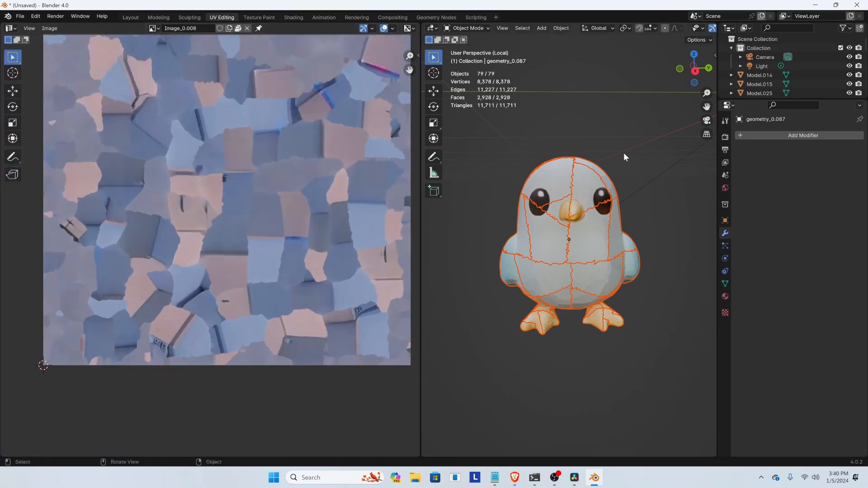
Look up the active piece's base color image in its material and display Image_0.007 in the image editor
left_click(724, 297)
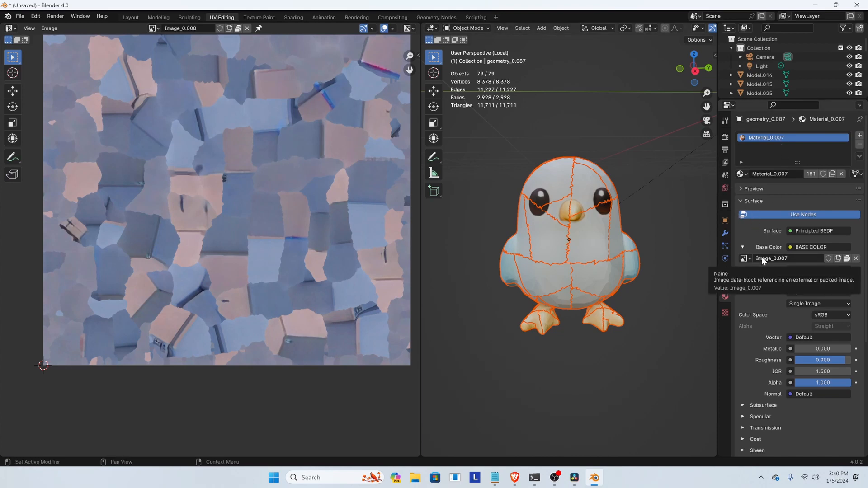
left_click(154, 28)
left_click(179, 113)
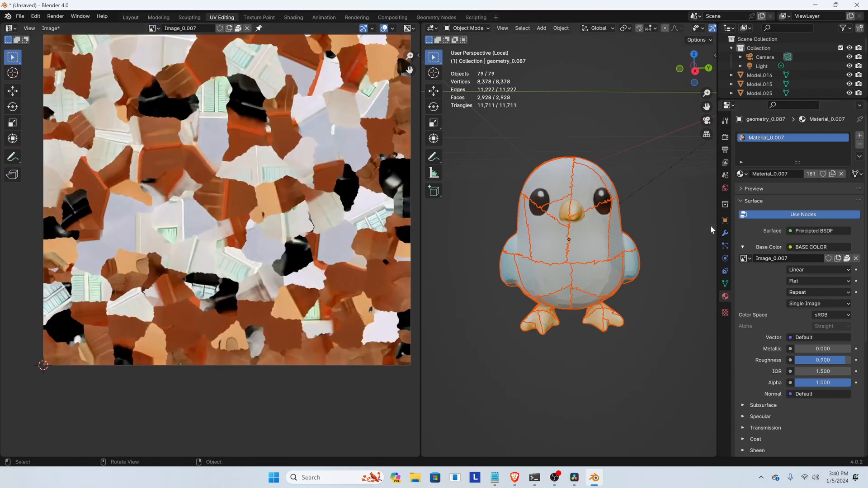
Check the material of the bird's front body piece, reselect all the bird's pieces and display Image_0.011 in the image editor
left_click(588, 245)
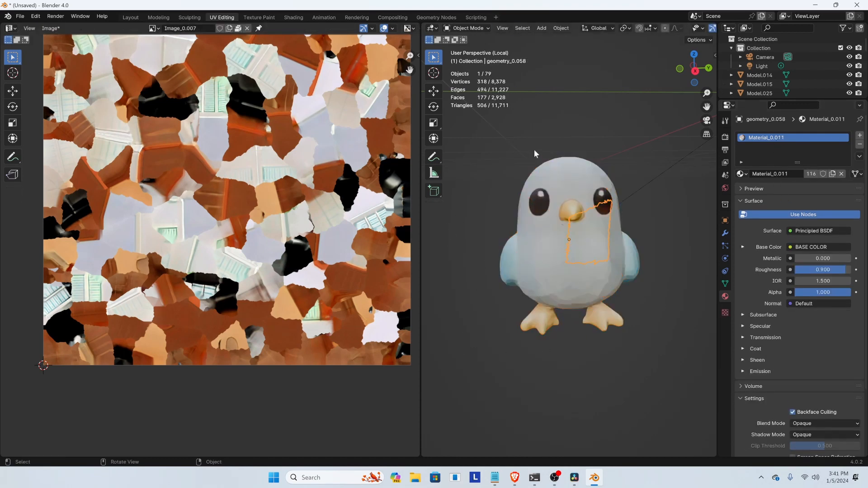
left_click_drag(499, 153, 644, 377)
left_click(154, 28)
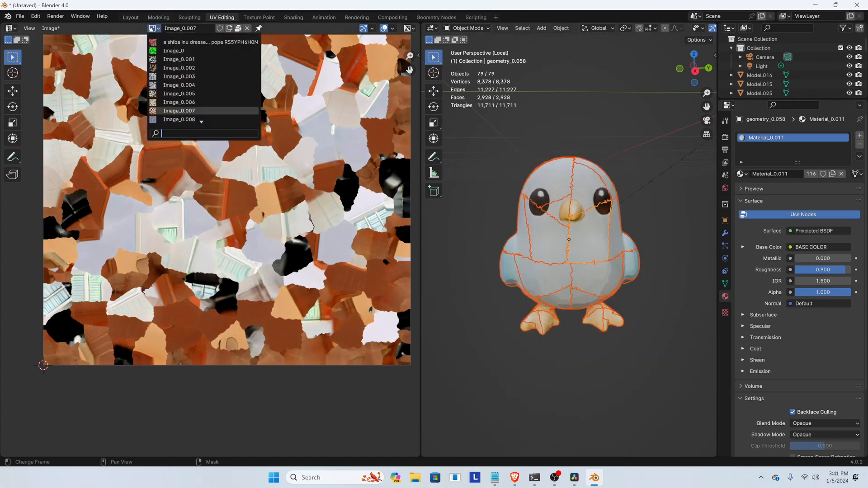
scroll(204, 110, "down", 3)
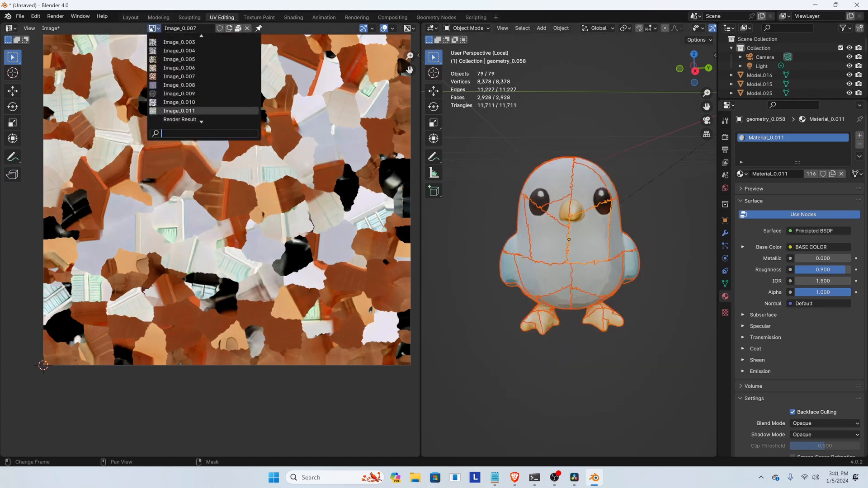
left_click(181, 111)
scroll(132, 387, "down", 1)
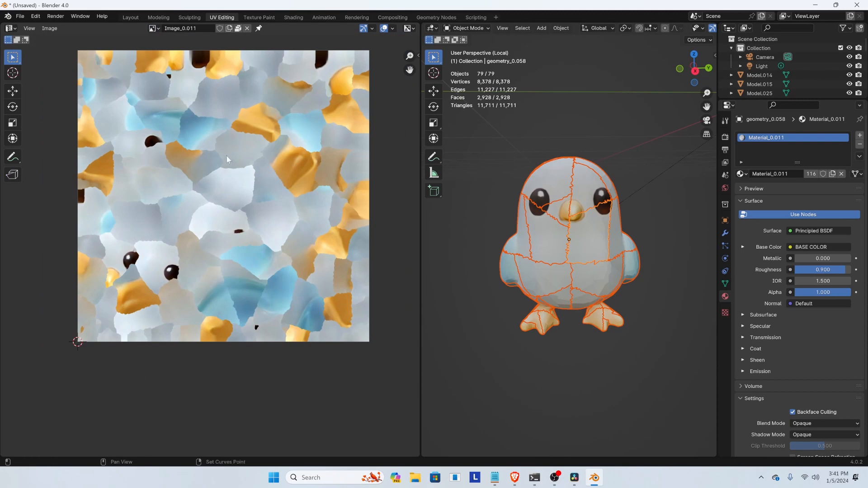
Clear the object selection and compare the bird's surface colors with the patches of its texture image
middle_click_drag(227, 156, 222, 198)
left_click(492, 125)
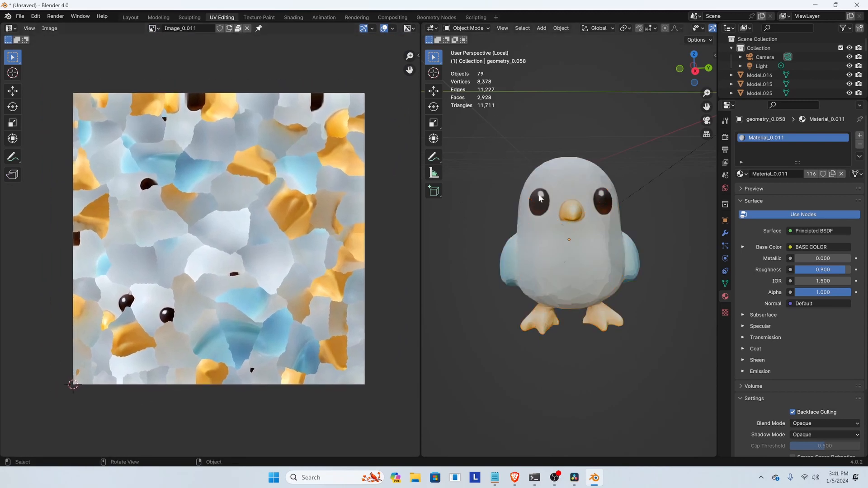
scroll(606, 210, "up", 1)
mouse_move(606, 208)
middle_mouse_down()
mouse_move(482, 211)
mouse_move(604, 203)
mouse_move(695, 215)
mouse_move(539, 224)
mouse_move(614, 213)
middle_mouse_up()
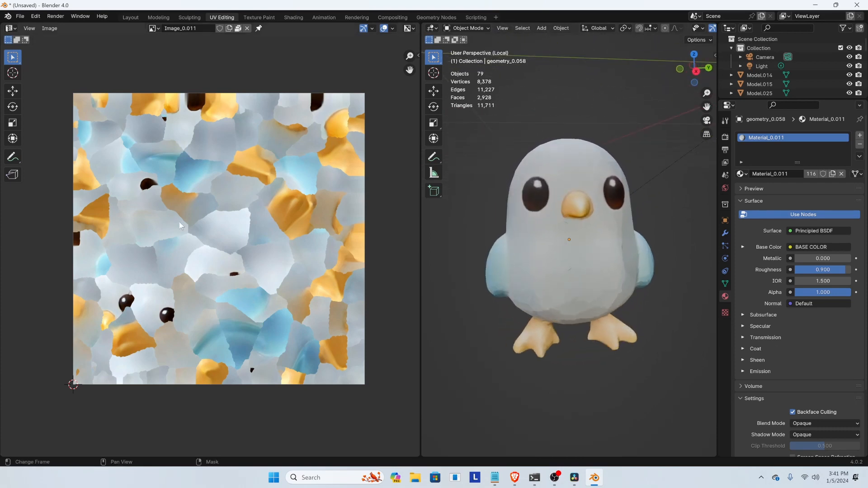
scroll(197, 229, "up", 1)
scroll(197, 229, "down", 2)
scroll(215, 146, "up", 1)
Save the displayed texture as pigeon_texture.jpg in the Downloads folder
left_click(49, 28)
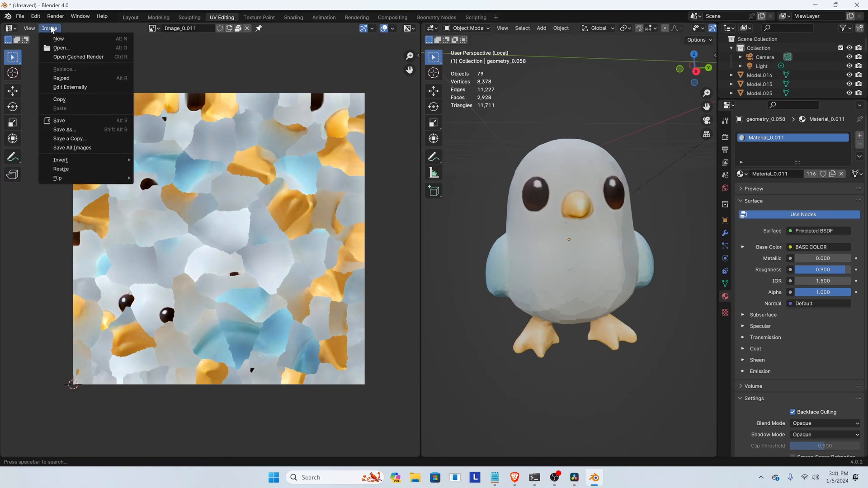
left_click(82, 131)
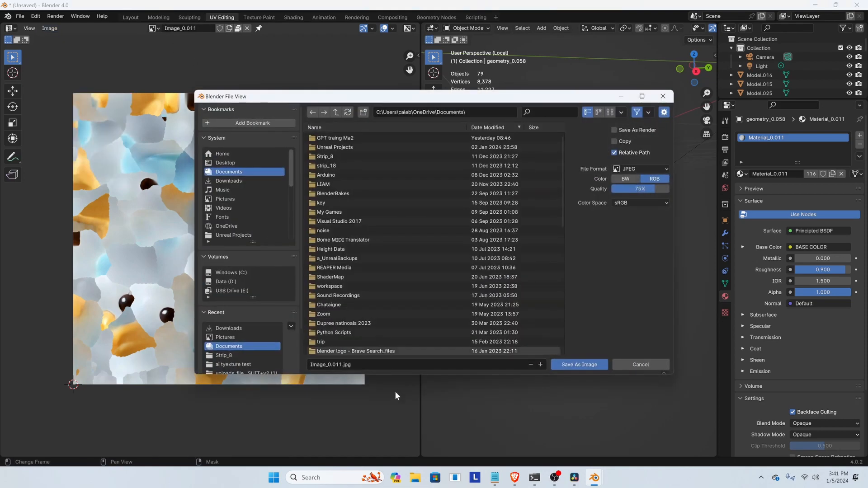
left_click(357, 364)
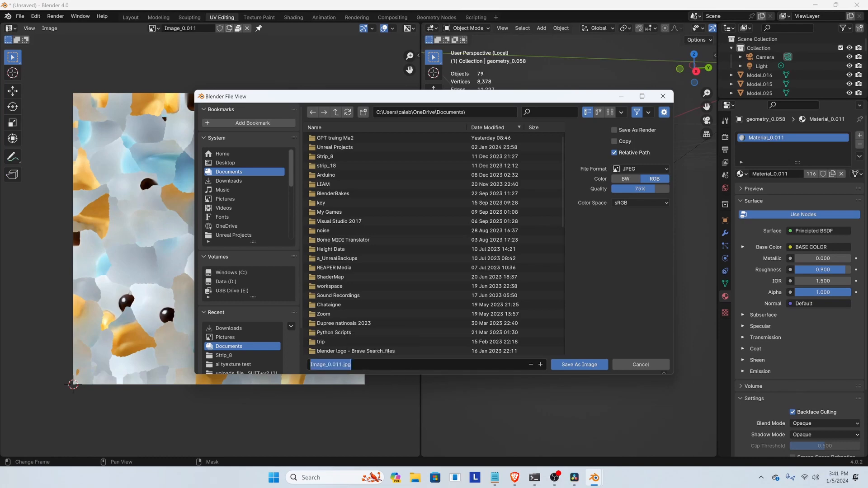
type("pigeon_")
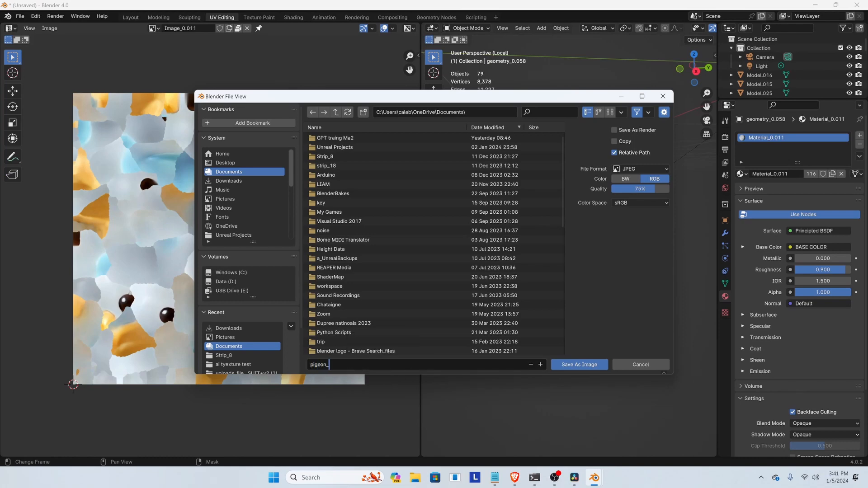
type("texture")
left_click(229, 181)
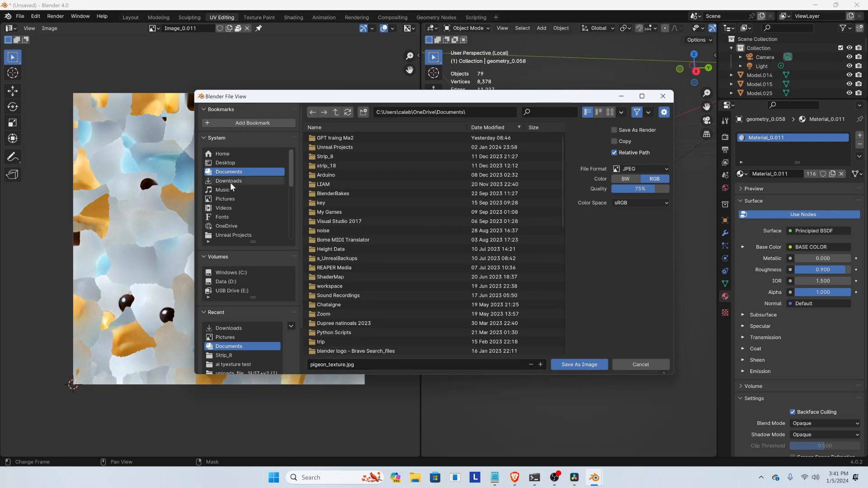
left_click(229, 181)
left_click(570, 365)
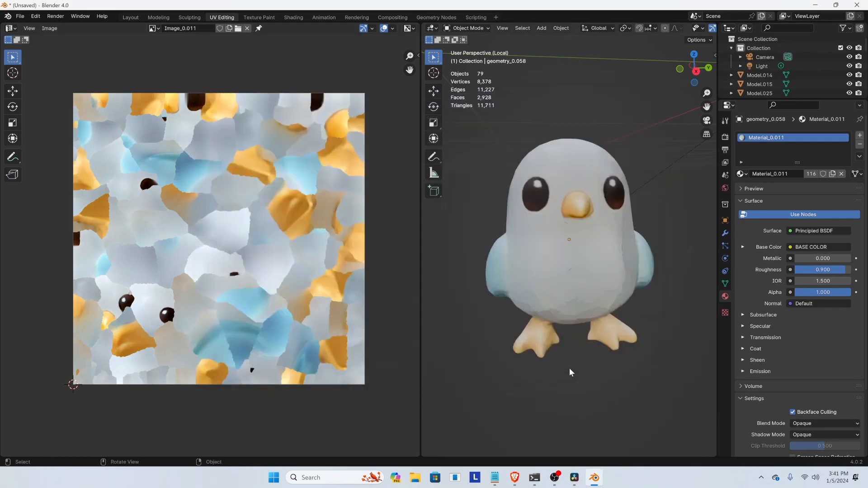
Switch to GIMP and open pigeon_texture.jpg from the Downloads folder
key("super+s")
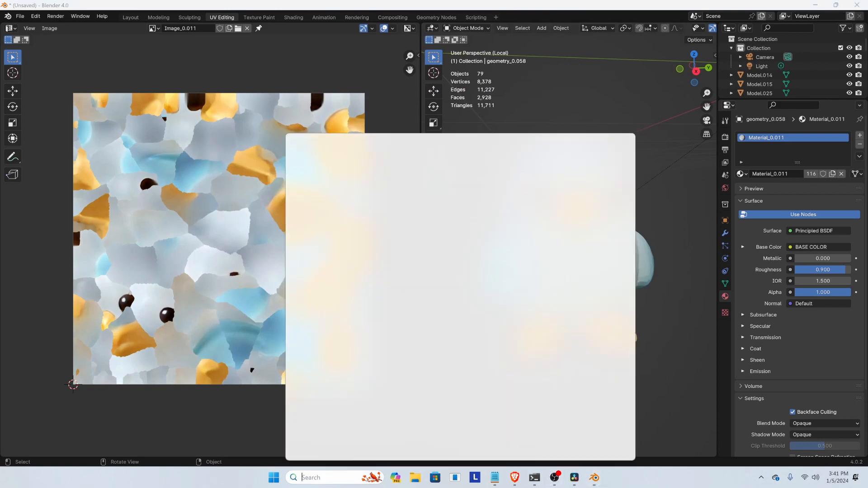
type("gimp")
key("Return")
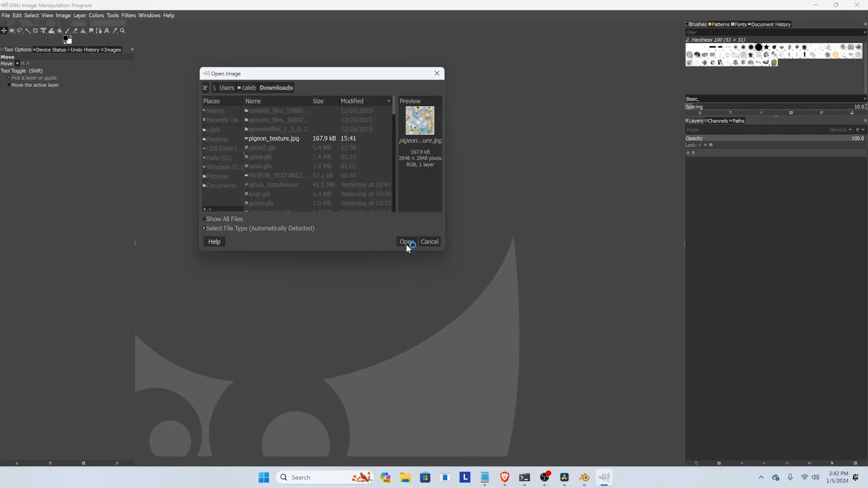
left_click(406, 244)
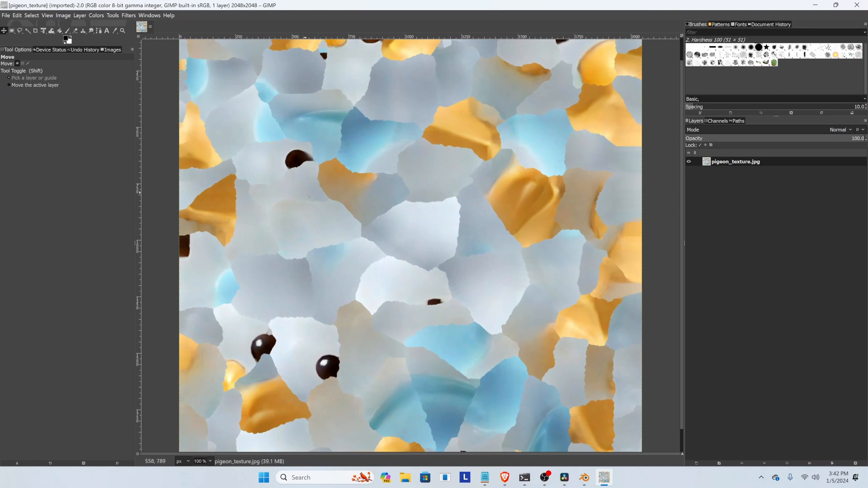
scroll(306, 193, "down", 1)
scroll(377, 237, "up", 2)
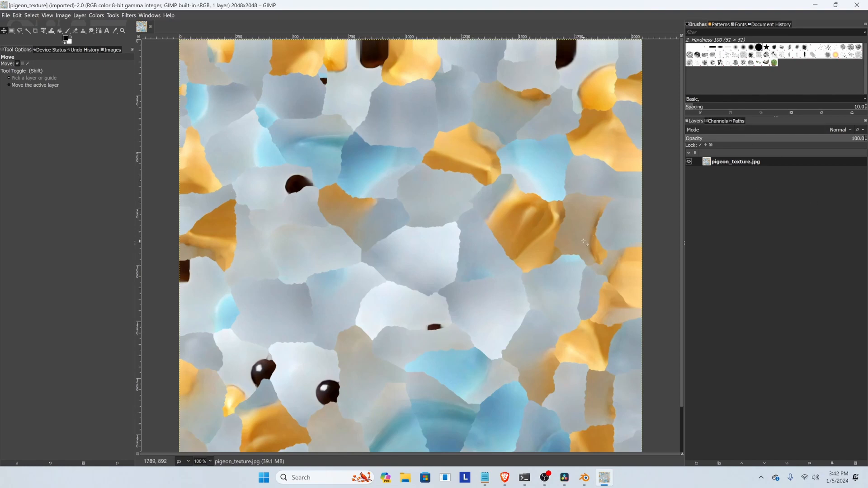
Add the Palettes dialog to the dock and create a new palette named Pigeon_Tut
left_click(865, 121)
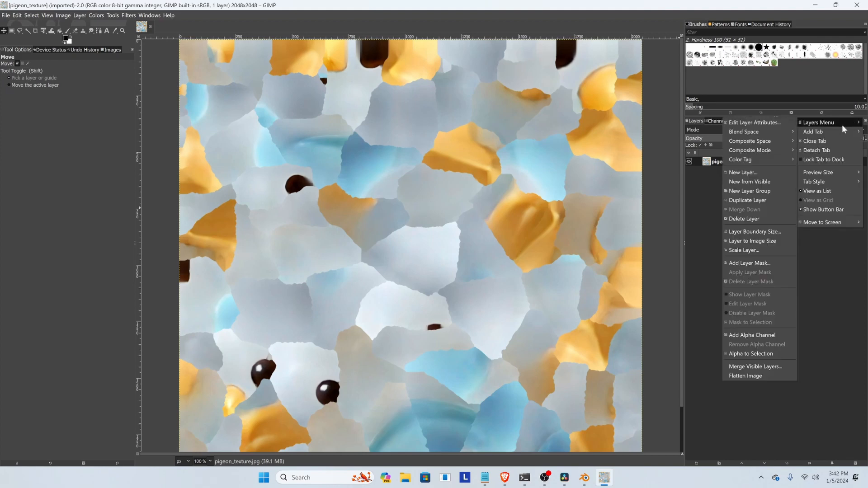
mouse_move(837, 131)
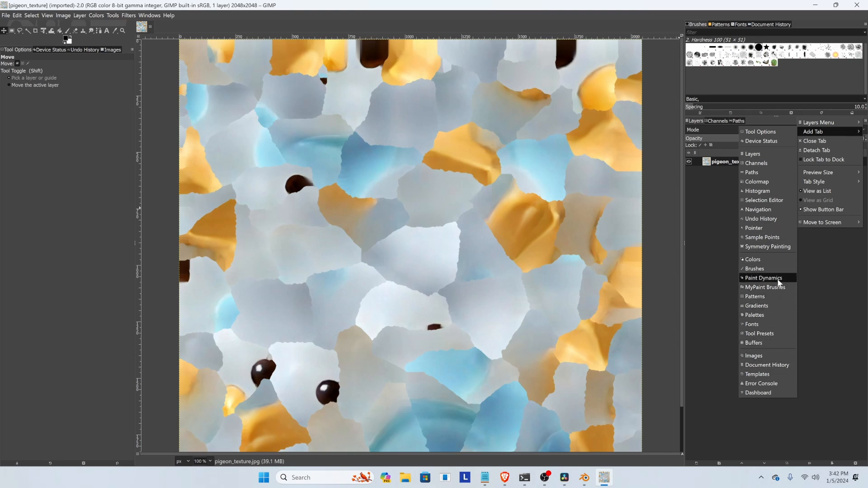
left_click(763, 313)
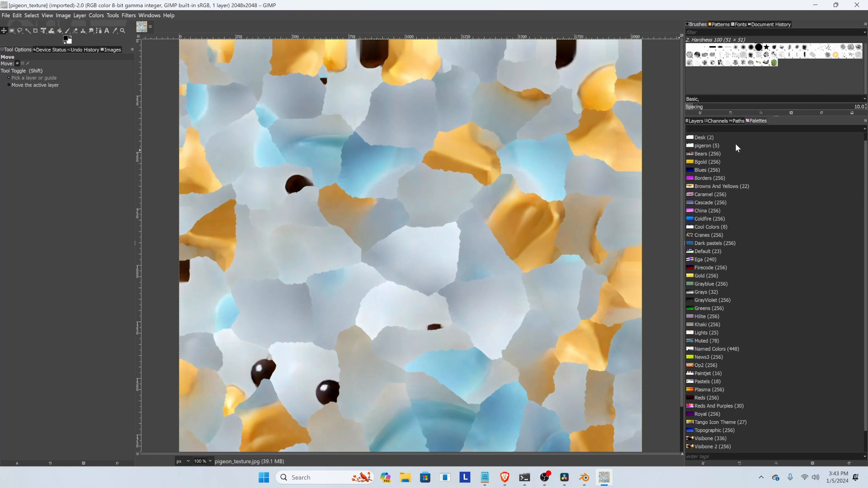
left_click(709, 145)
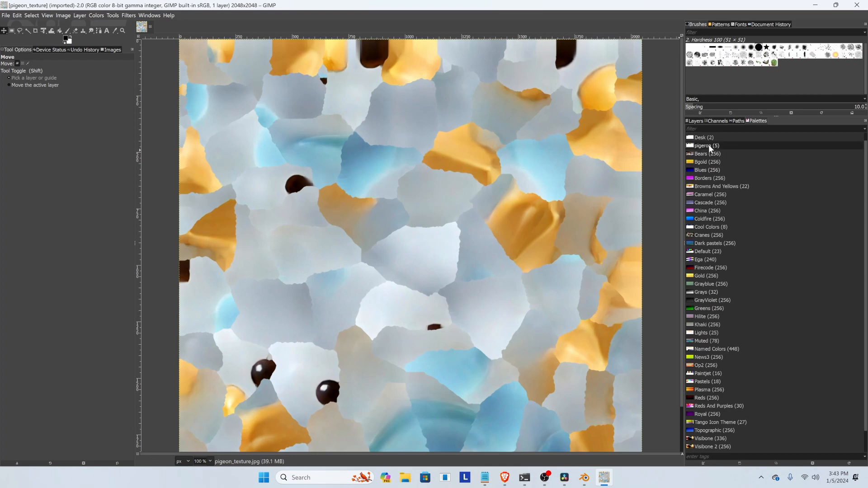
right_click(747, 143)
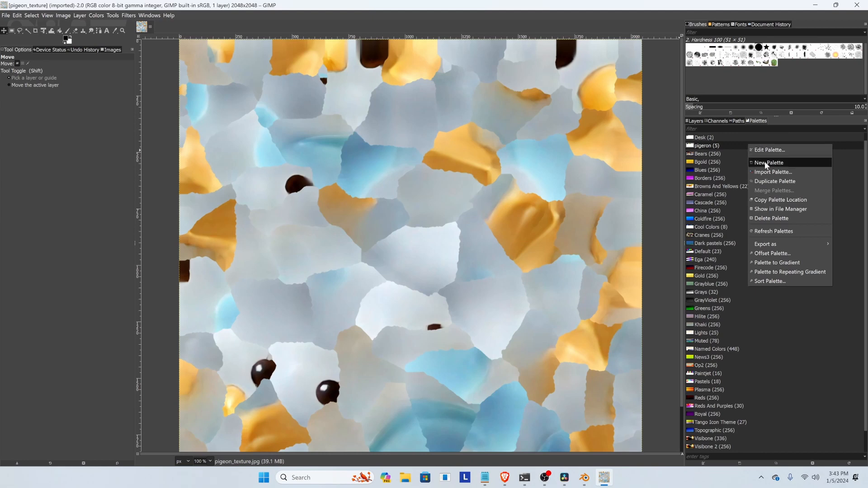
left_click(764, 161)
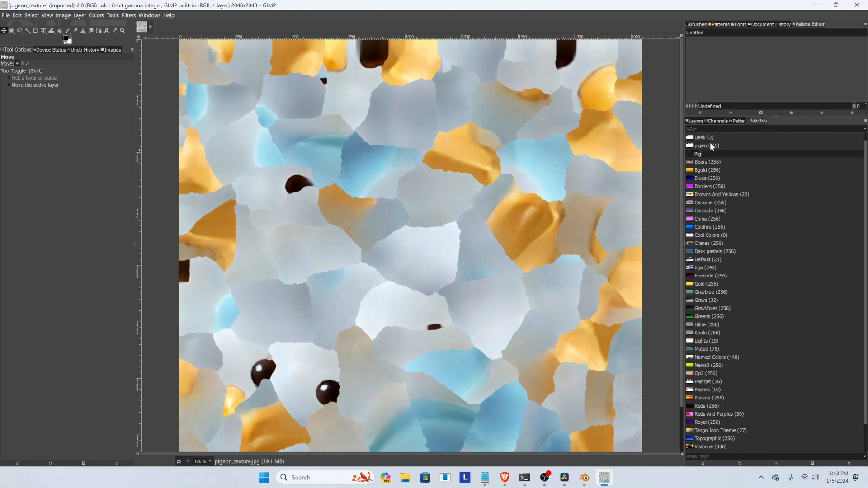
key("Return")
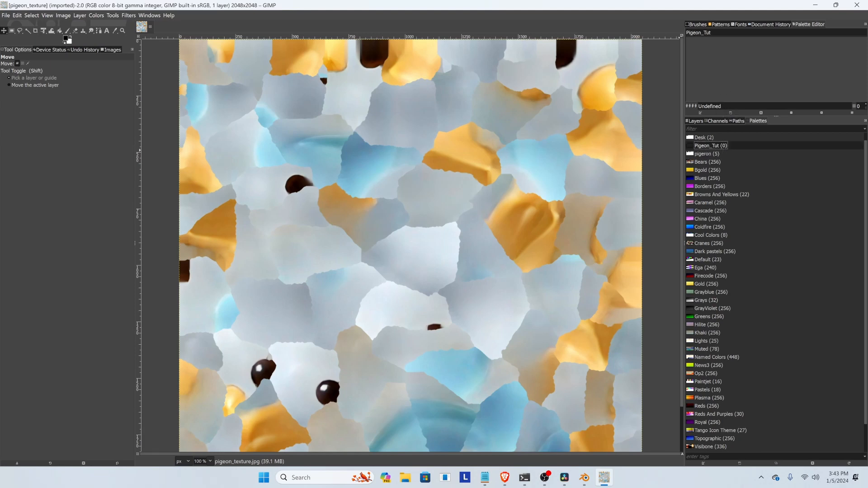
Add a first color to the Pigeon_Tut palette, sampling the grey a6b0b9 from a body patch of the texture
left_click(727, 112)
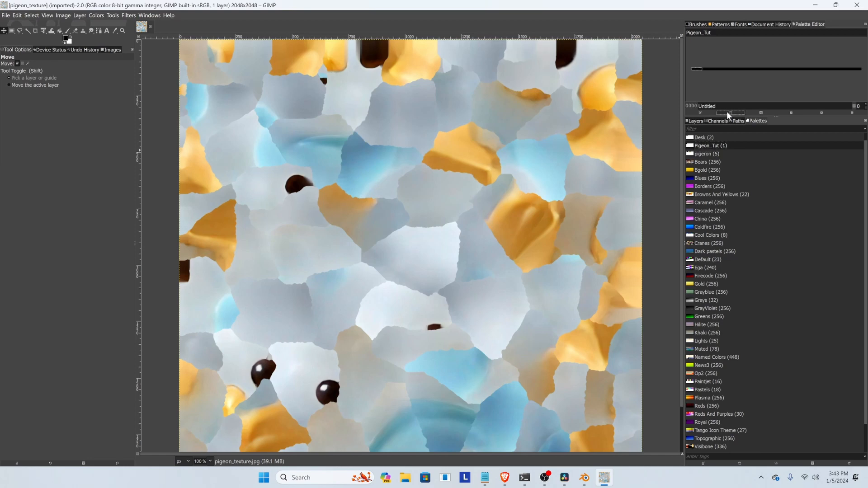
double_click(697, 68)
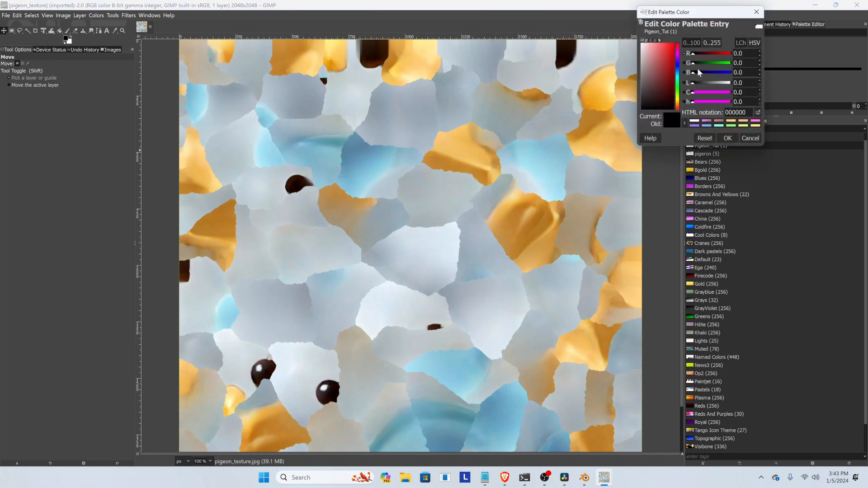
left_click(758, 112)
left_click(462, 299)
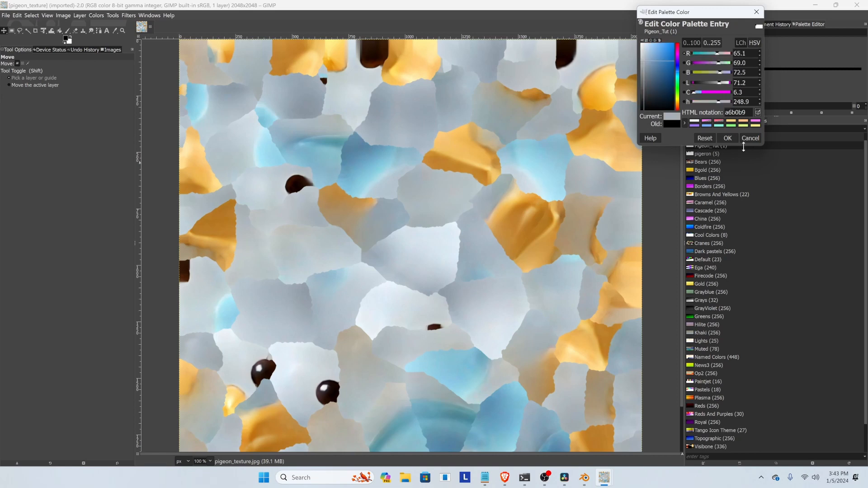
left_click(728, 138)
Add a second color to the Pigeon_Tut palette, sampled from a blue wing patch of the texture
left_click(732, 112)
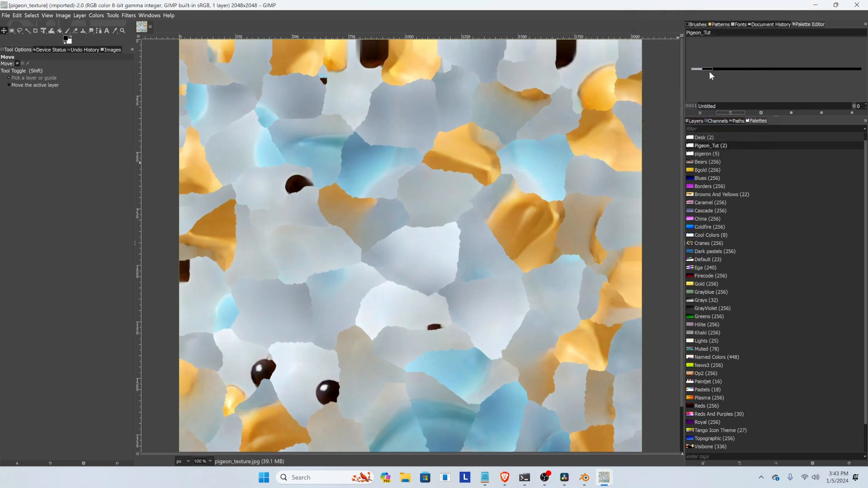
double_click(709, 69)
left_click(757, 112)
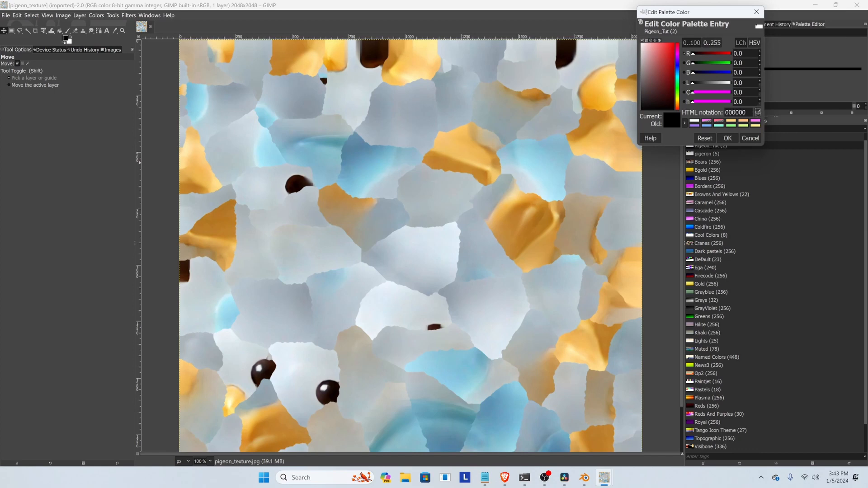
left_click(365, 160)
left_click(728, 138)
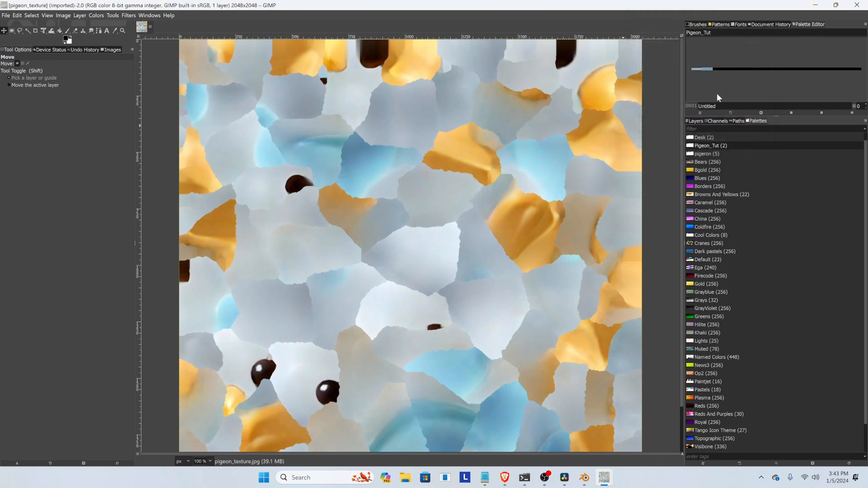
Add a third color to the Pigeon_Tut palette, sampled from a yellow-orange patch of the texture
double_click(718, 68)
left_click(758, 111)
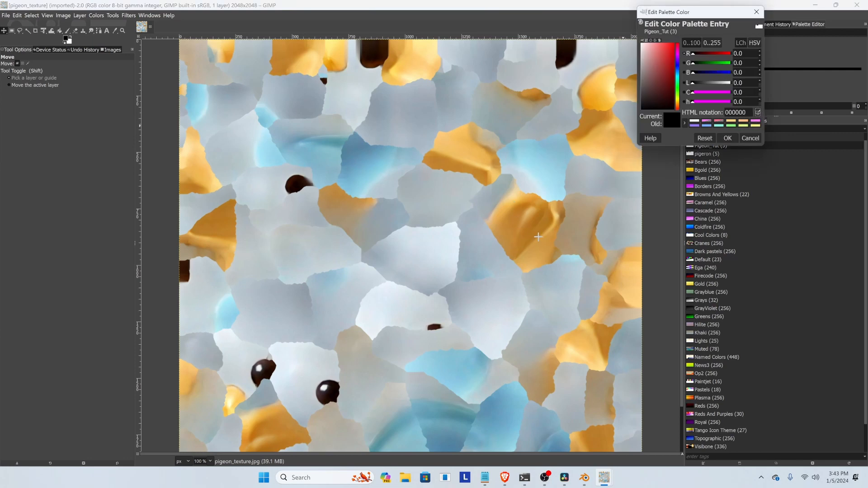
left_click(459, 159)
left_click(728, 138)
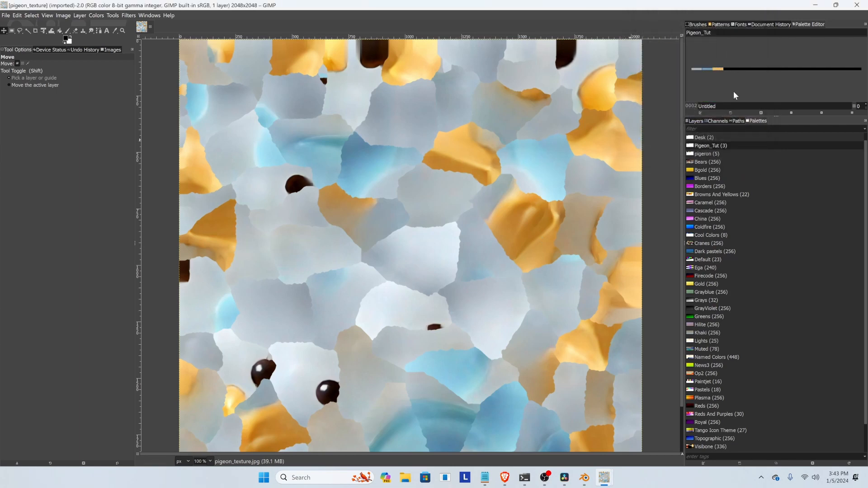
Add a fourth color to the Pigeon_Tut palette, sampling the near-black 140700 from an eye in the texture
left_click(731, 112)
double_click(729, 69)
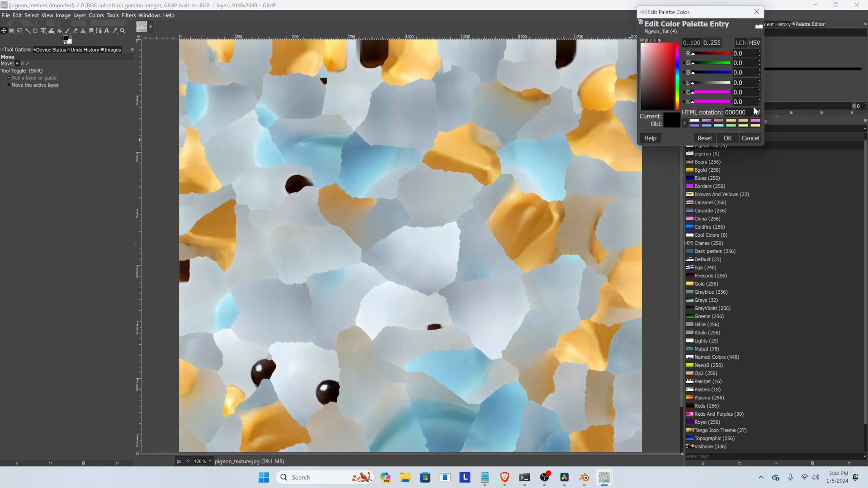
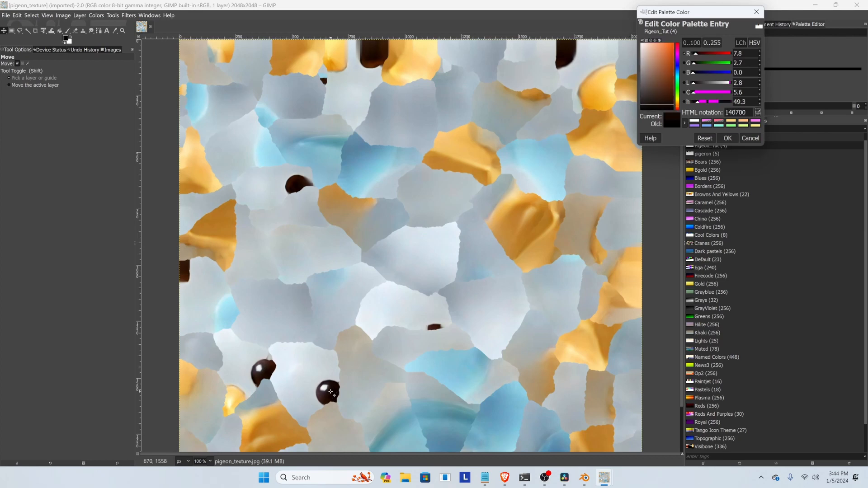
left_click(727, 137)
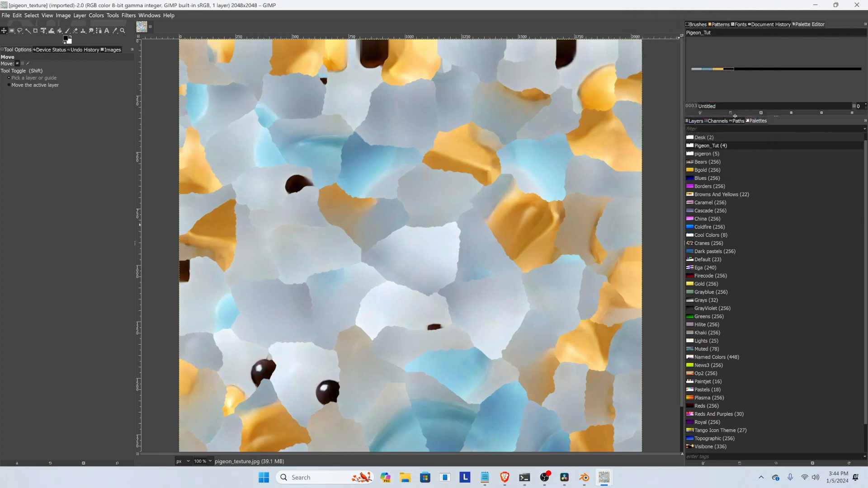
Add a fifth color to the Pigeon_Tut palette and set it to pure white, ffffff
double_click(730, 112)
key("Delete")
double_click(739, 68)
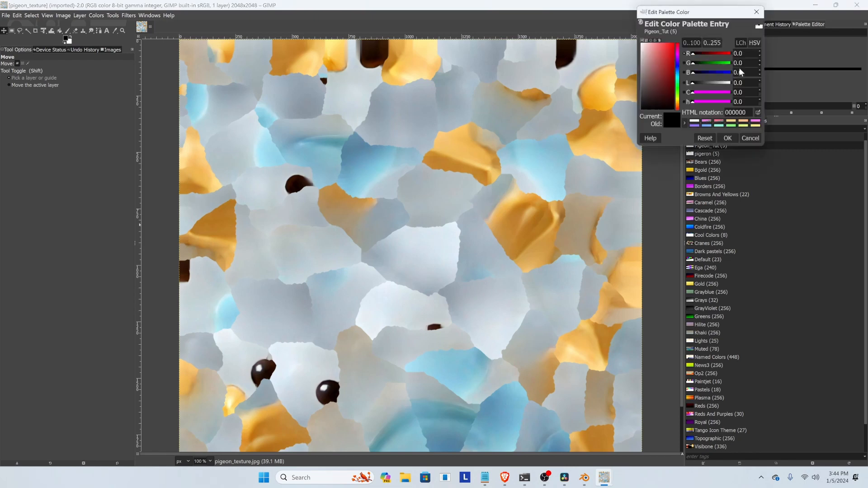
left_click(758, 112)
left_click(324, 387)
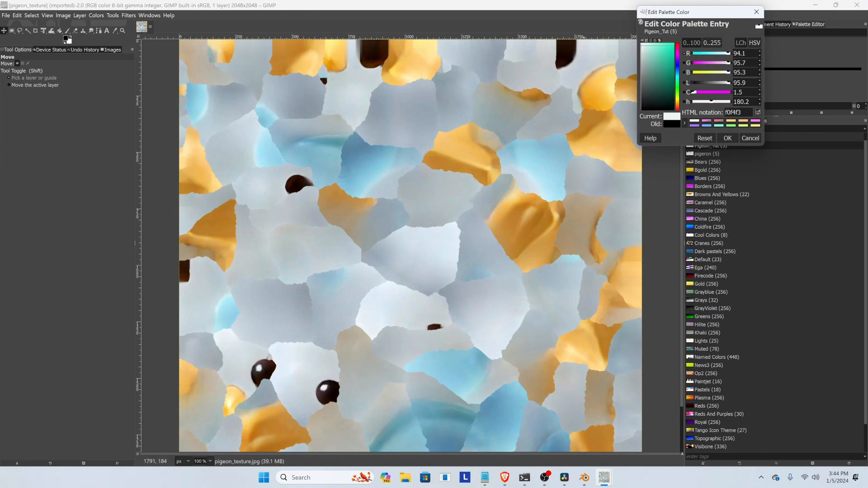
left_click_drag(644, 47, 631, 28)
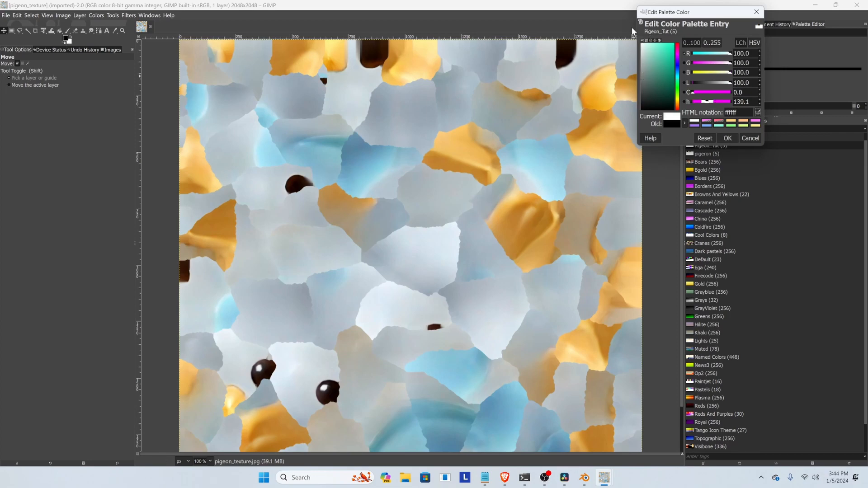
left_click(733, 138)
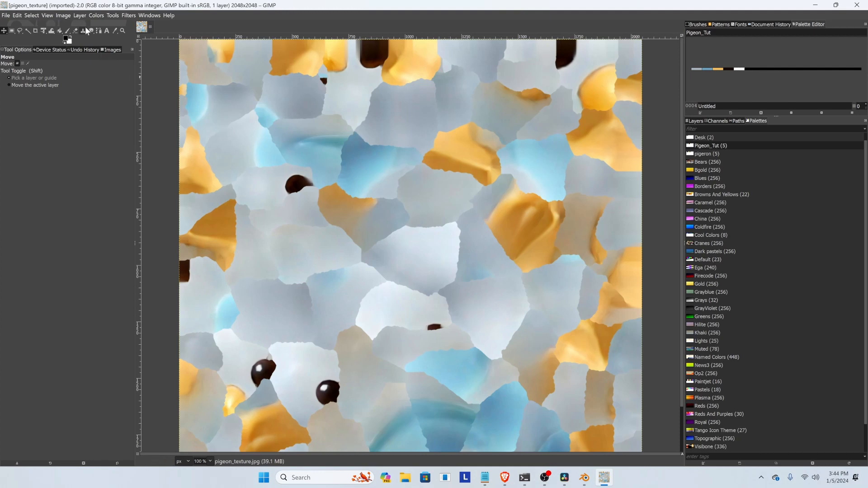
Convert the texture to indexed colors using the custom palette Pigeon_Tut, with color dithering set to None
left_click(80, 15)
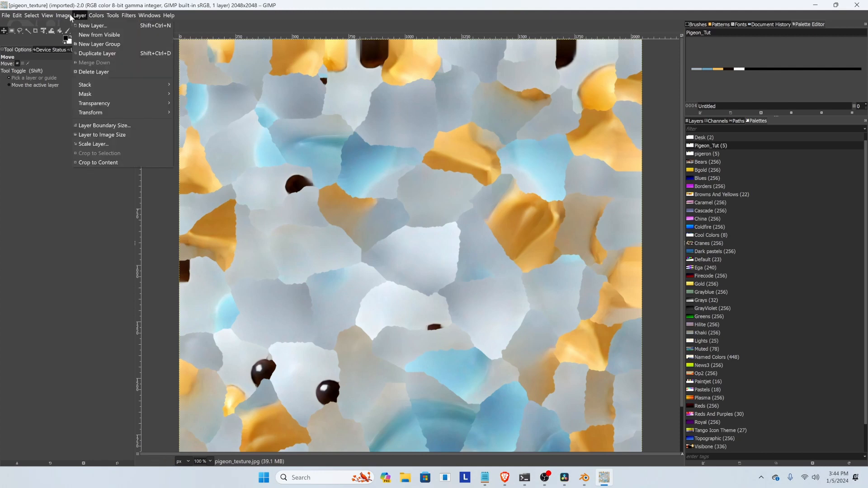
mouse_move(65, 16)
mouse_move(74, 37)
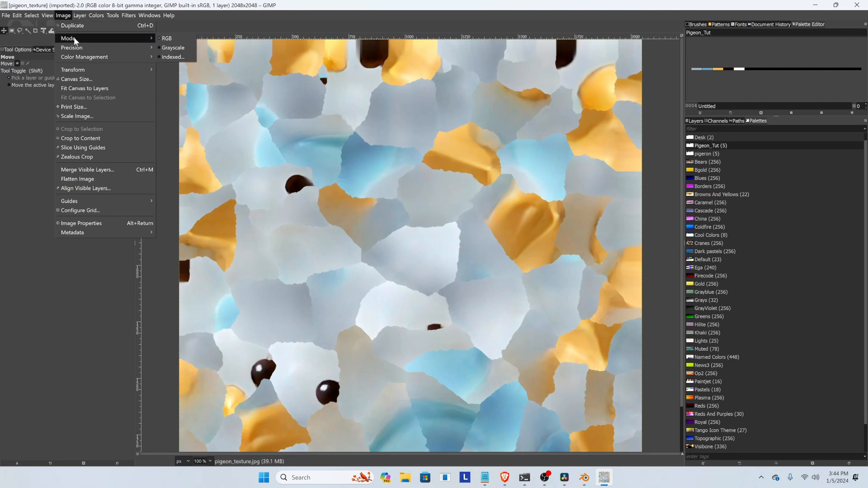
left_click(173, 57)
left_click(373, 242)
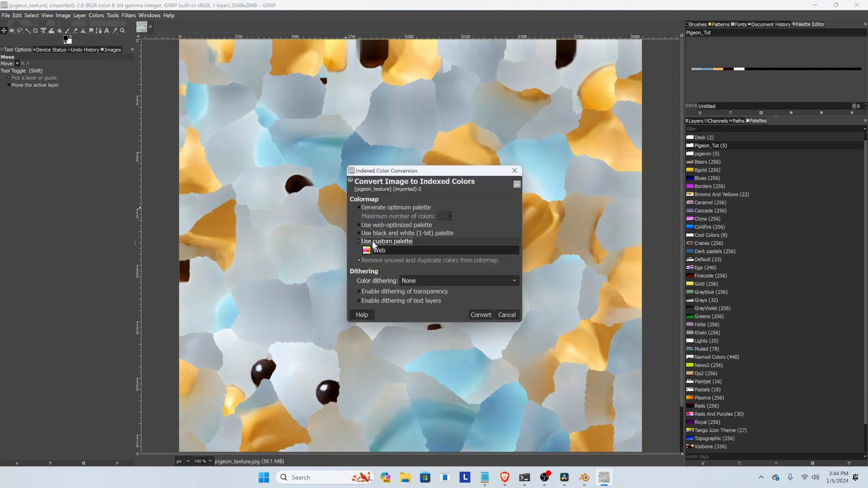
left_click(368, 252)
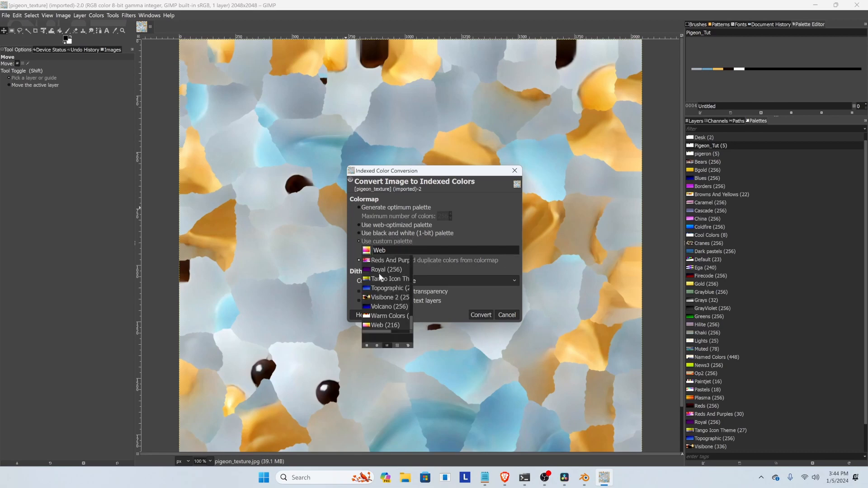
scroll(400, 314, "up", 4)
left_click_drag(411, 309, 409, 249)
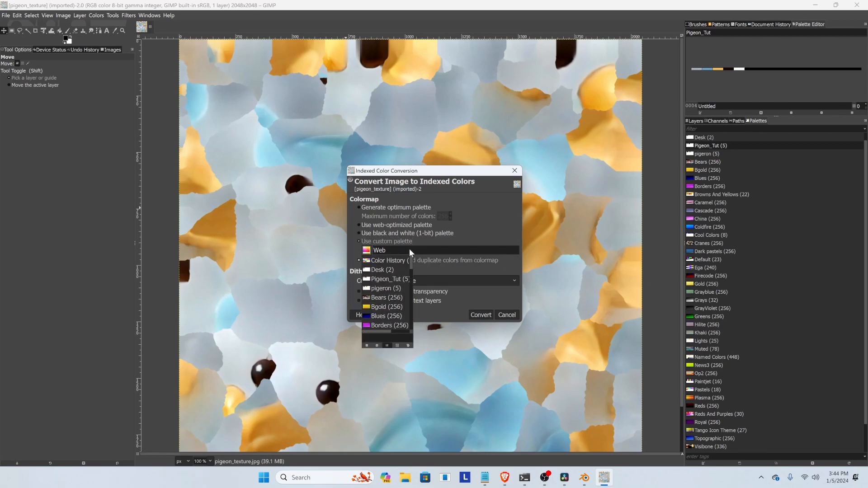
left_click(400, 279)
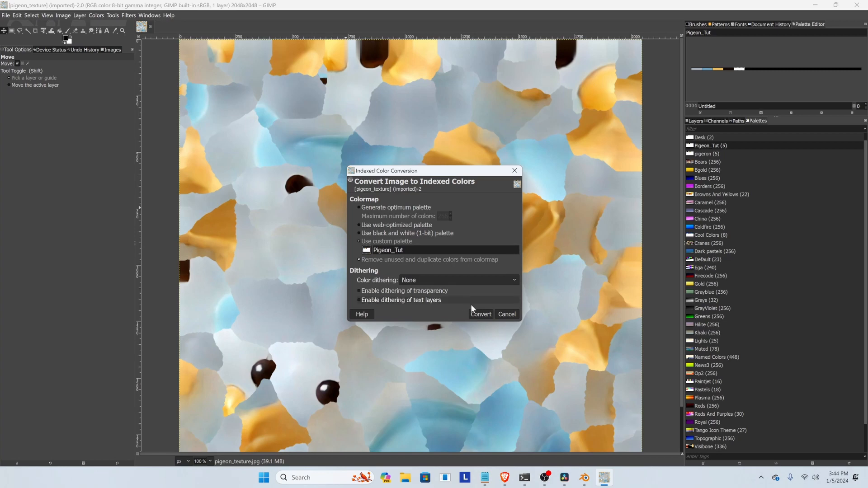
left_click(481, 314)
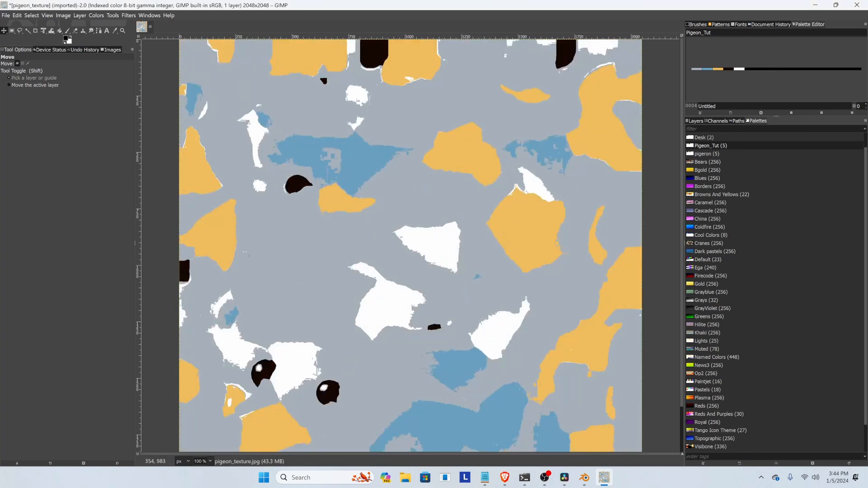
Overwrite pigeon_texture.jpg with the indexed image, exporting it as a JPEG at quality 90
left_click(6, 15)
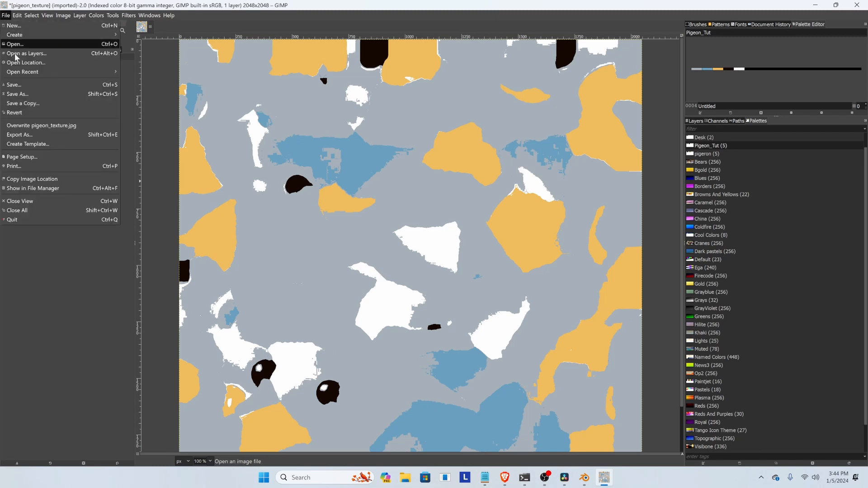
left_click(33, 127)
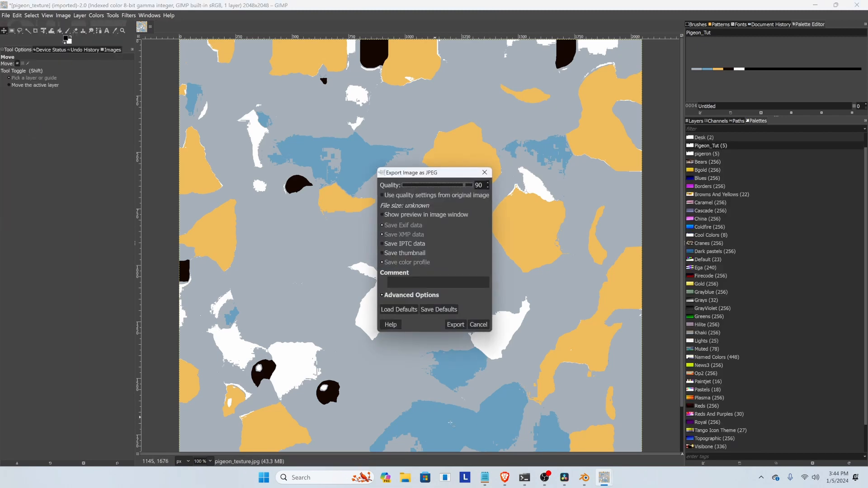
left_click(455, 325)
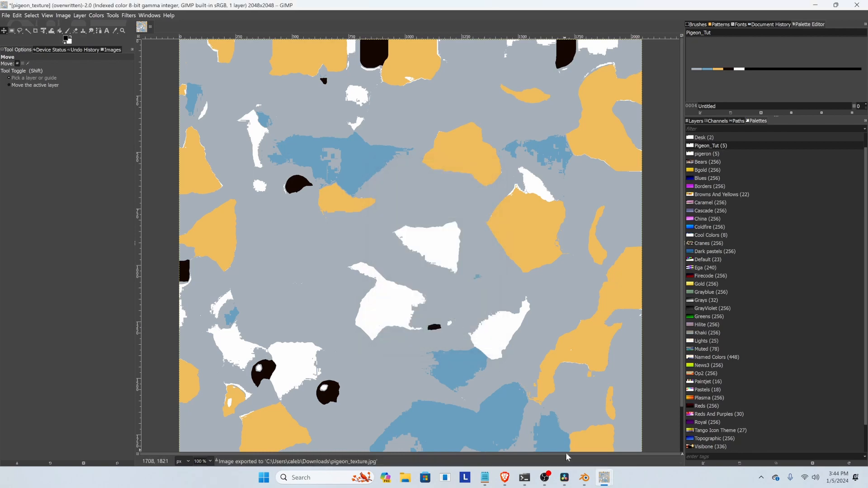
Switch to Blender and load pigeon_texture.jpg from Downloads as the base color image of Material_0.011
left_click(584, 478)
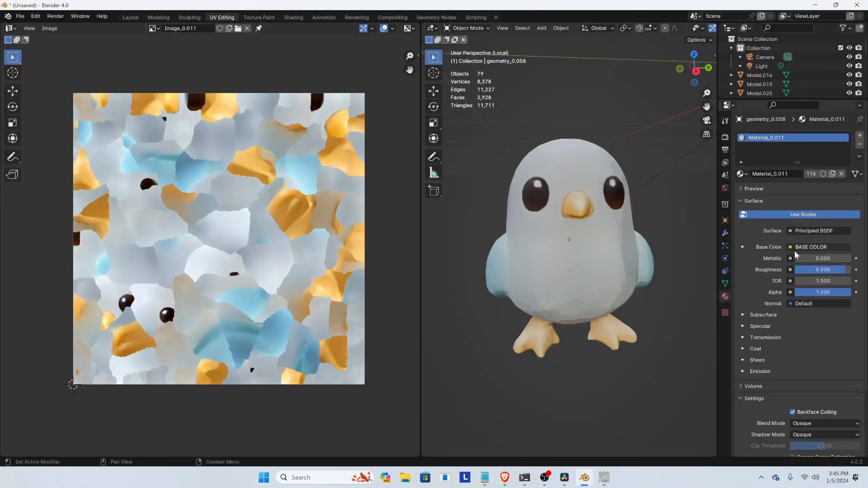
left_click(742, 247)
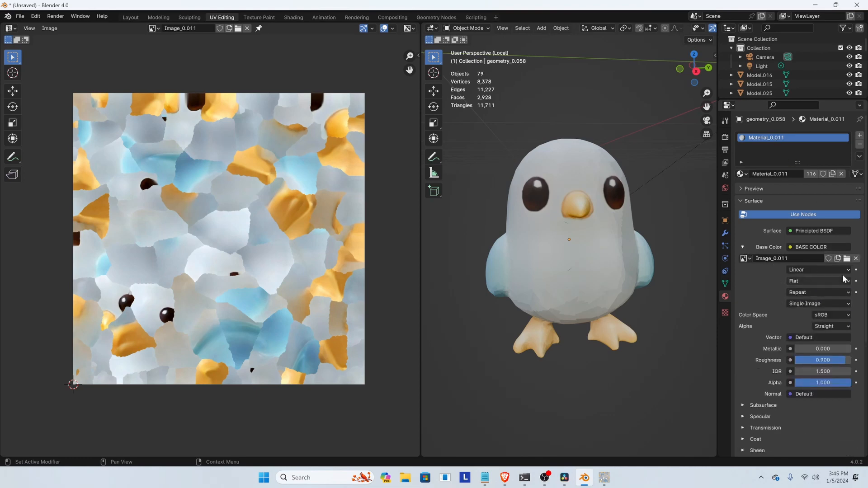
left_click(847, 259)
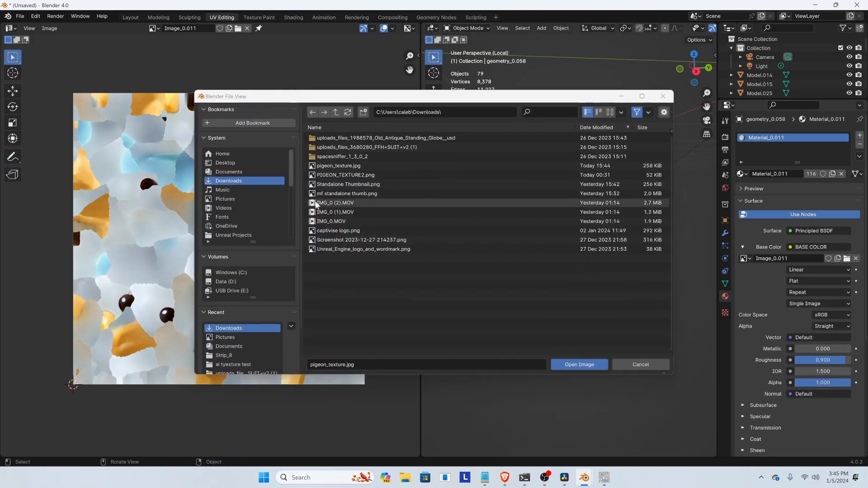
left_click(345, 164)
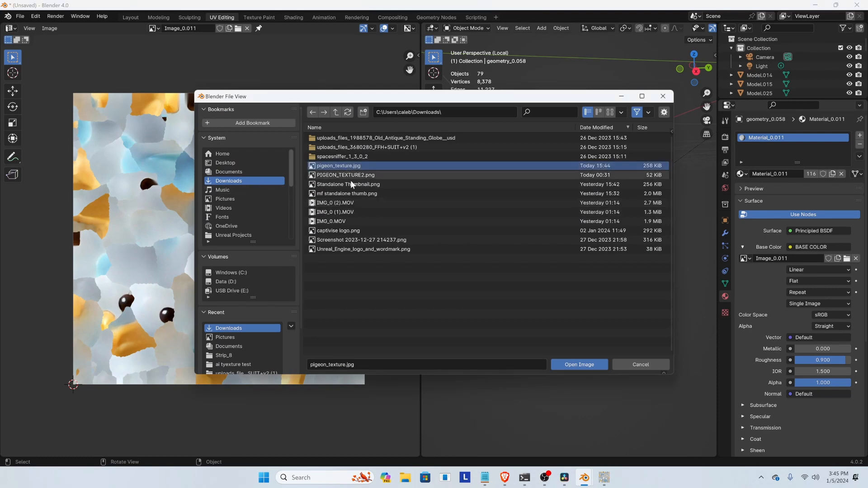
left_click(577, 365)
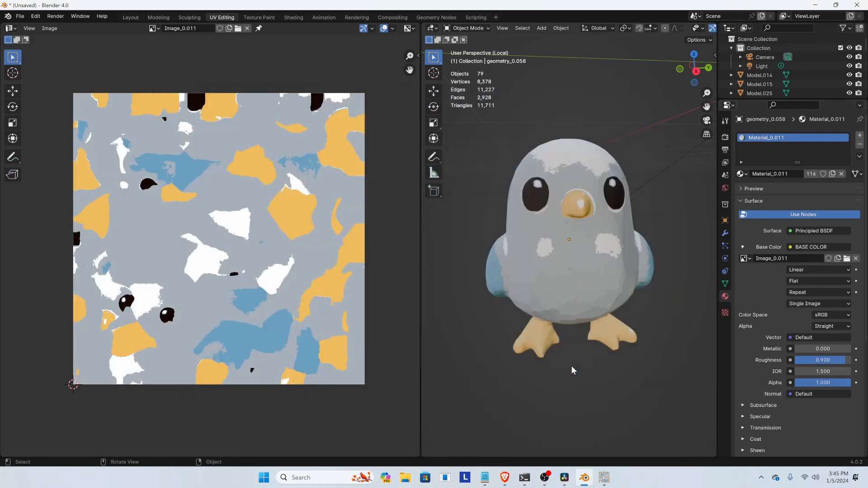
Select all pieces of the isolated bird, shade them smooth, and clear the selection
middle_click_drag(606, 237, 499, 240)
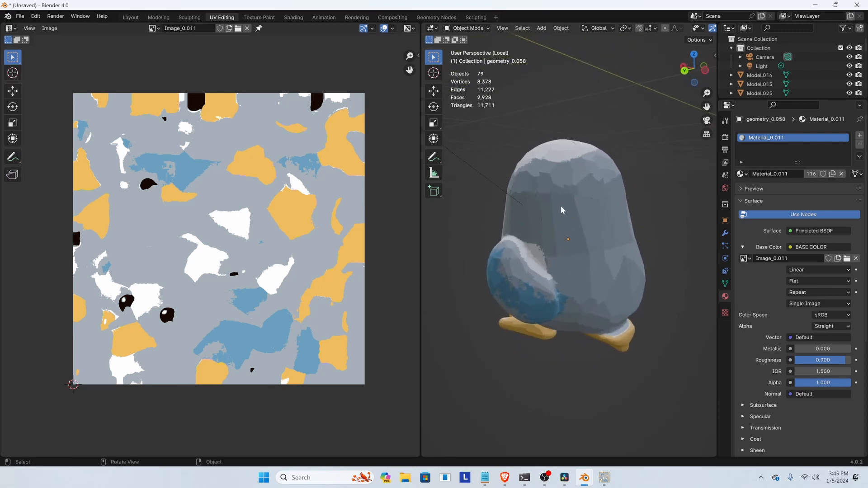
left_click(568, 205)
middle_click_drag(568, 205, 655, 165)
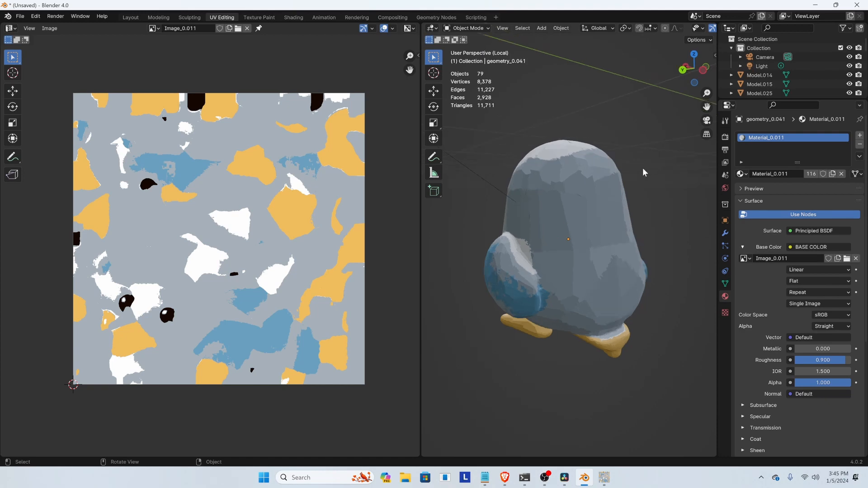
middle_click_drag(550, 161, 581, 208)
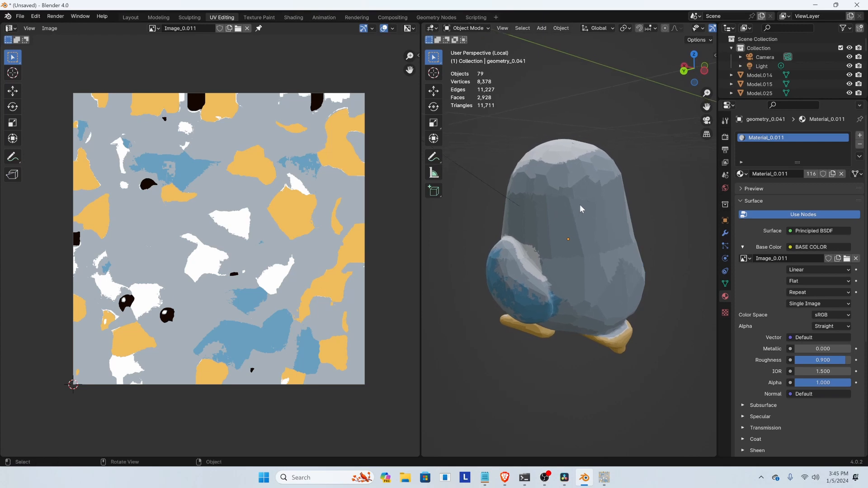
key("a")
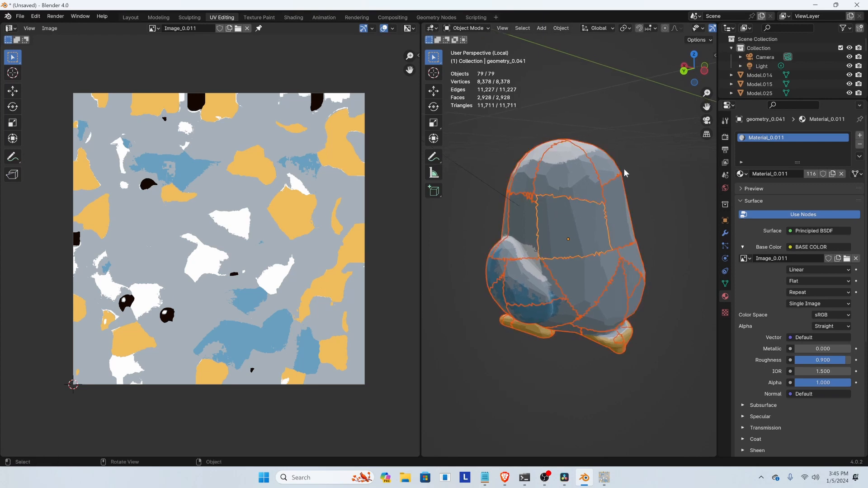
right_click(569, 174)
left_click(561, 173)
middle_click_drag(624, 209, 480, 187)
left_click(620, 122)
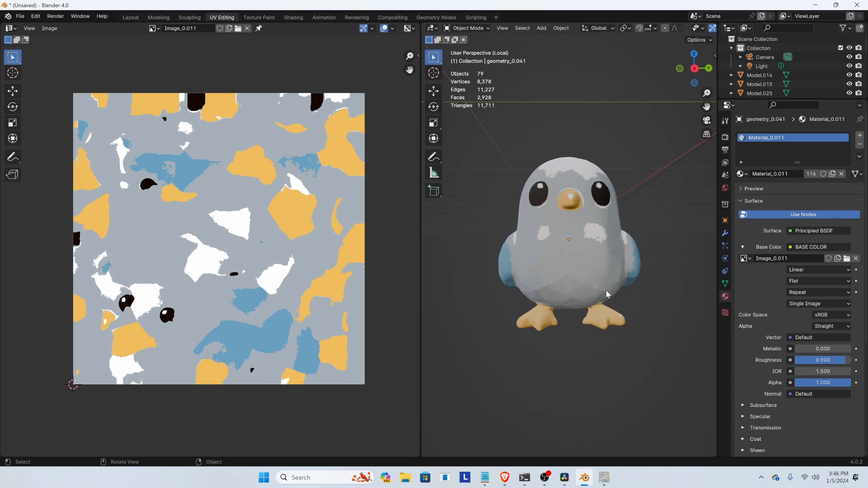
Select the piece on the side of the bird's head above the eye and switch to the Scripting workspace
middle_click_drag(607, 291, 556, 271)
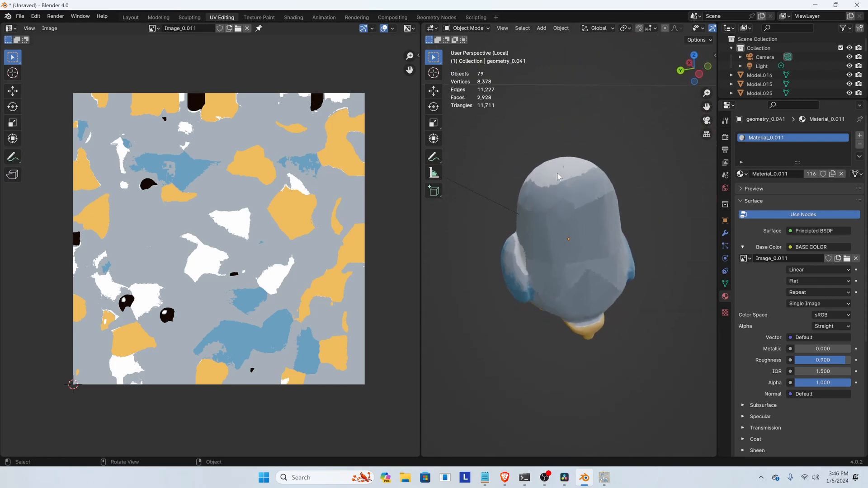
left_click(557, 173)
mouse_move(557, 172)
middle_mouse_down()
mouse_move(631, 245)
mouse_move(547, 178)
middle_mouse_up()
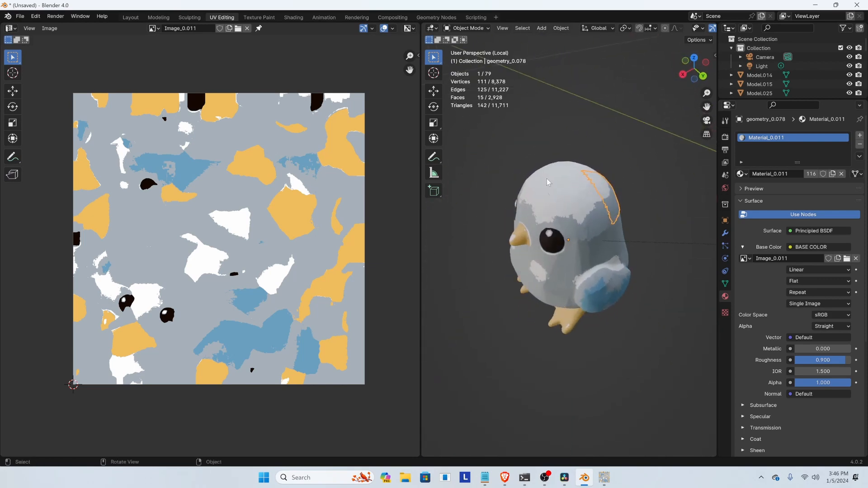
left_click(562, 198)
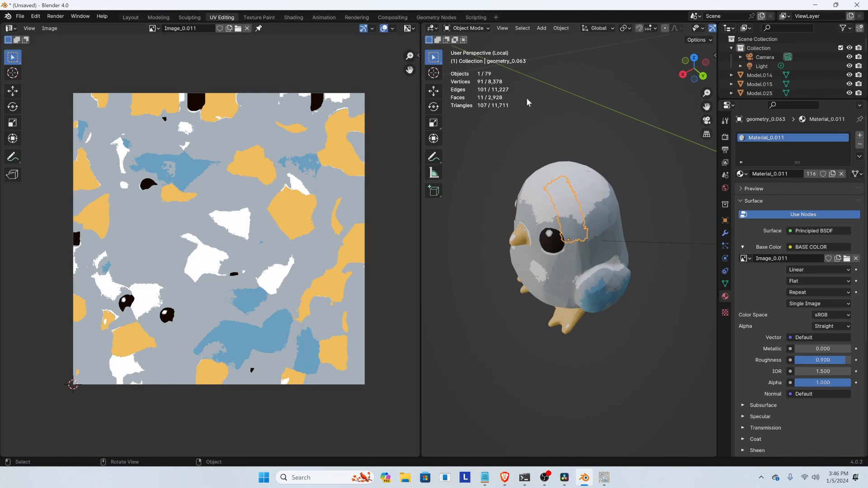
left_click(474, 18)
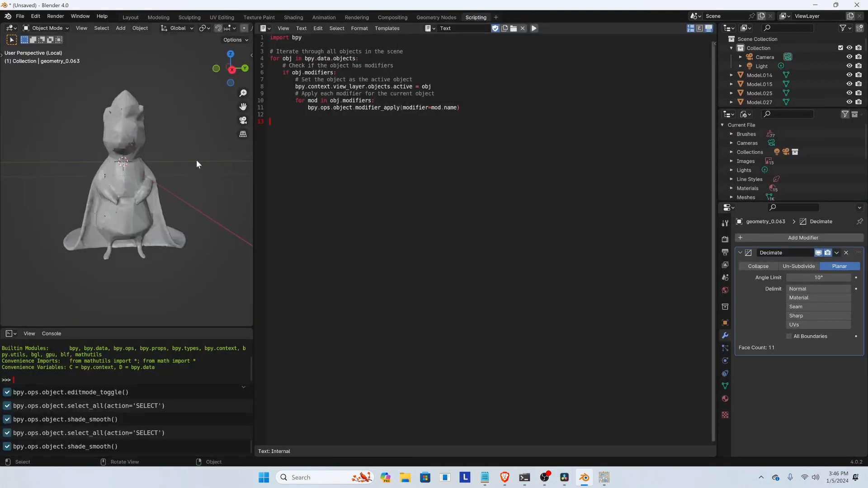
Leave the isolated local view and show the whole room with all its characters in top orthographic view
scroll(183, 178, "down", 3)
mouse_move(183, 182)
middle_mouse_down()
mouse_move(131, 182)
mouse_move(175, 186)
mouse_move(193, 176)
middle_mouse_up()
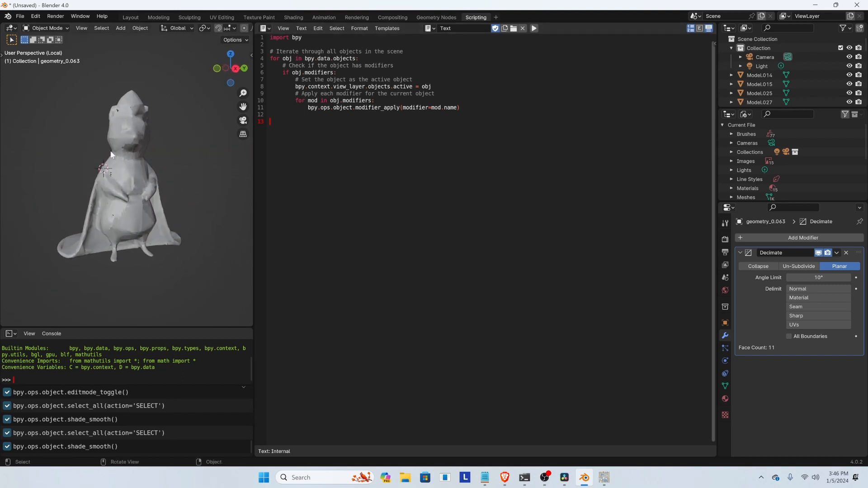
key("KP_Divide")
middle_click_drag(148, 170, 113, 165)
key("KP_7")
scroll(146, 194, "up", 6)
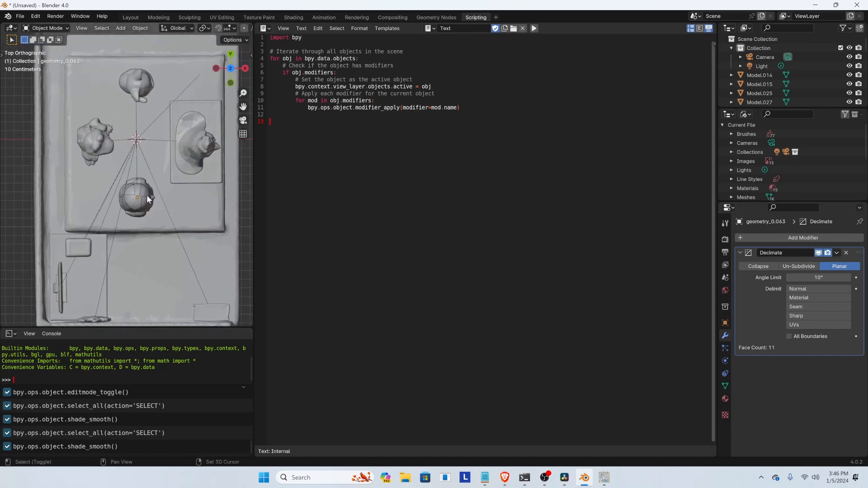
Select all pieces of the bird at the lower side of the table without the room, and isolate them in local view
left_click_drag(92, 153, 165, 236)
scroll(82, 205, "down", 6)
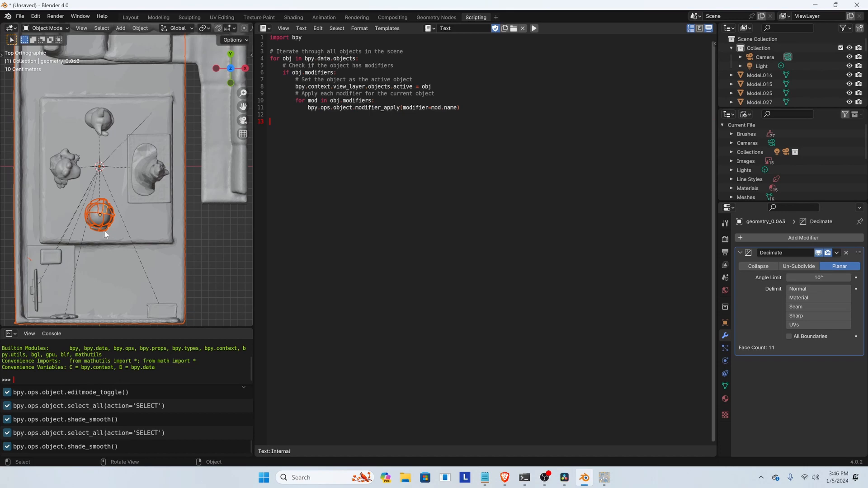
scroll(104, 230, "up", 2)
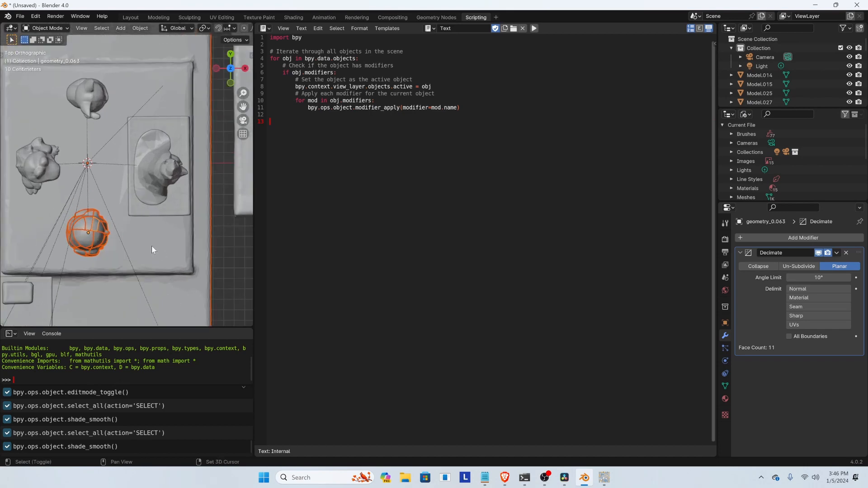
scroll(118, 237, "down", 3)
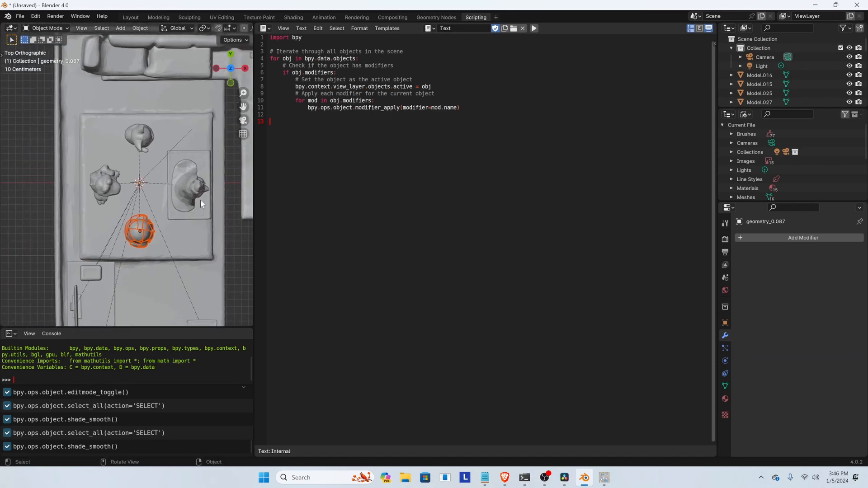
key("KP_Divide")
middle_click_drag(134, 224, 108, 151)
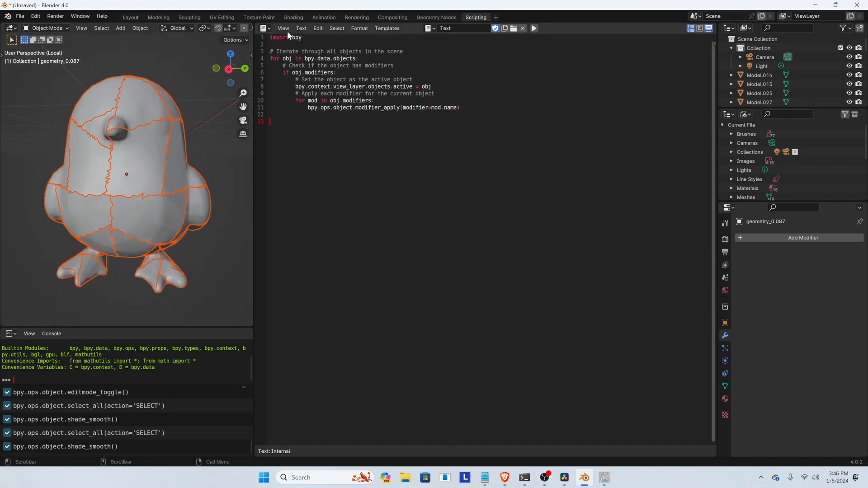
Run the script that applies every object's modifiers and return to the Modeling workspace
left_click(534, 28)
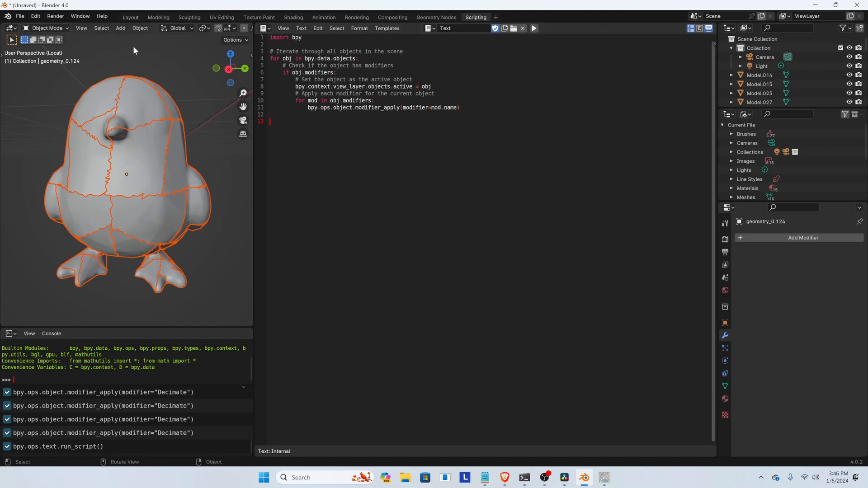
left_click(154, 18)
scroll(285, 202, "down", 4)
middle_click_drag(385, 205, 267, 190)
key("a")
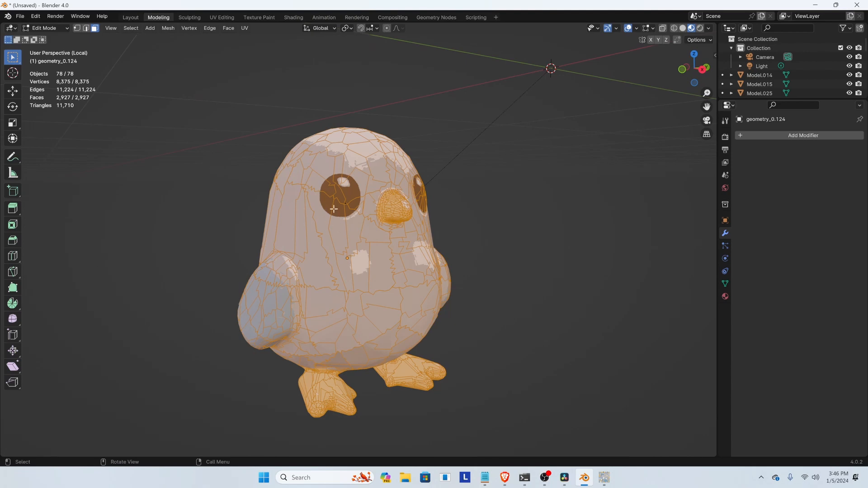
key("ctrl+f")
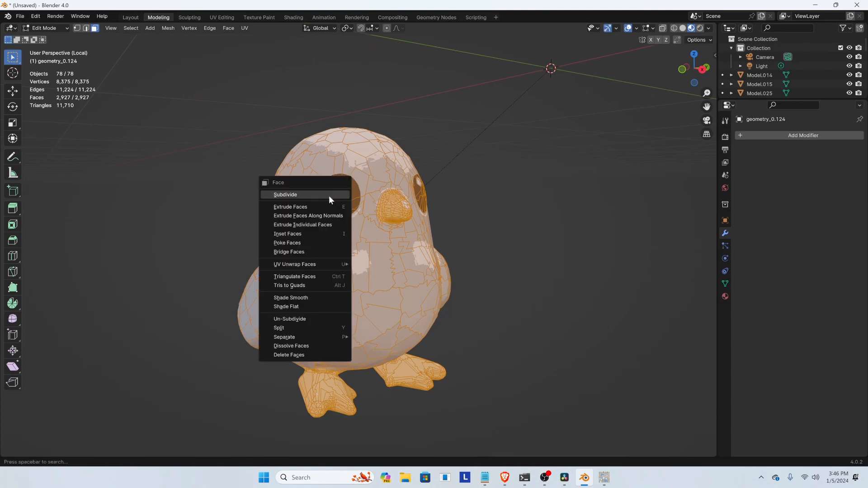
key("Escape")
key("Tab")
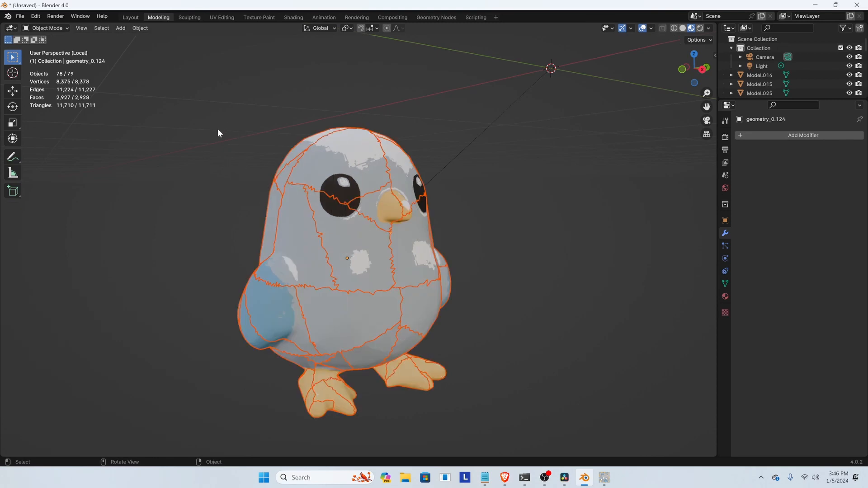
Select all pieces of the bird in Object Mode and join them into a single object
left_click(257, 214)
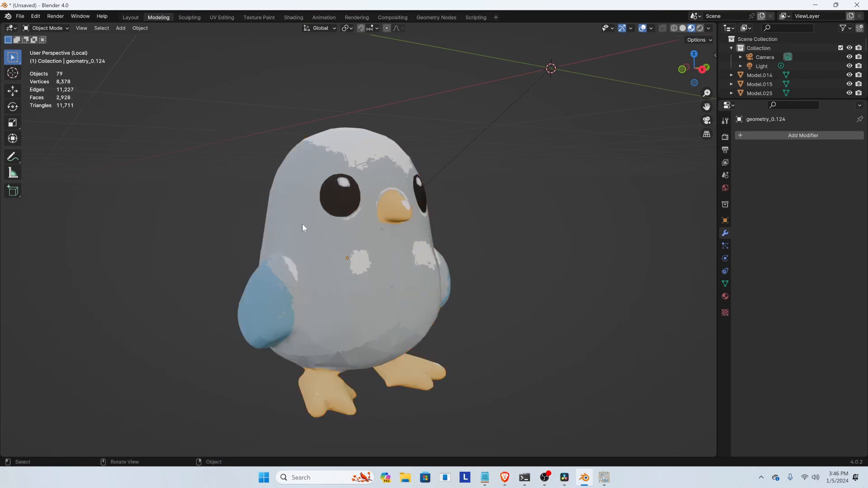
key("a")
right_click(364, 227)
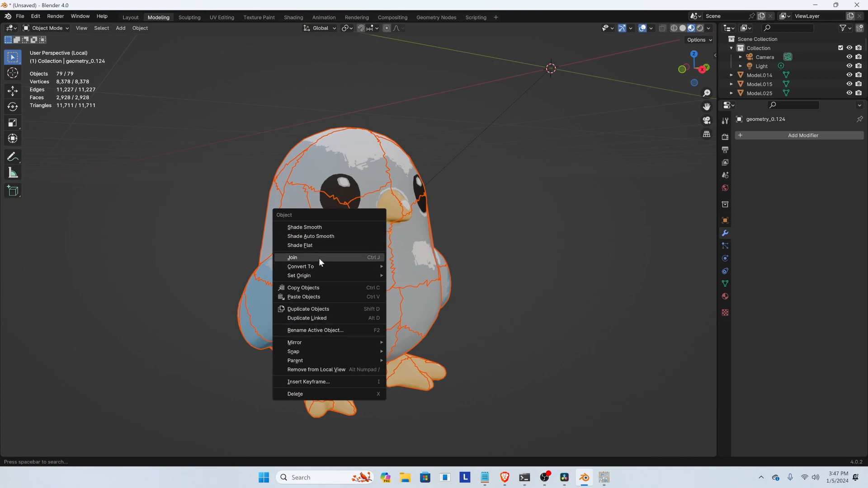
left_click(319, 258)
middle_click_drag(454, 237, 408, 306)
scroll(372, 253, "up", 3)
scroll(372, 244, "down", 3)
Try flat shading on the joined bird
right_click(353, 243)
left_click(354, 241)
left_click(458, 193)
scroll(371, 233, "up", 4)
left_click(288, 291)
right_click(290, 294)
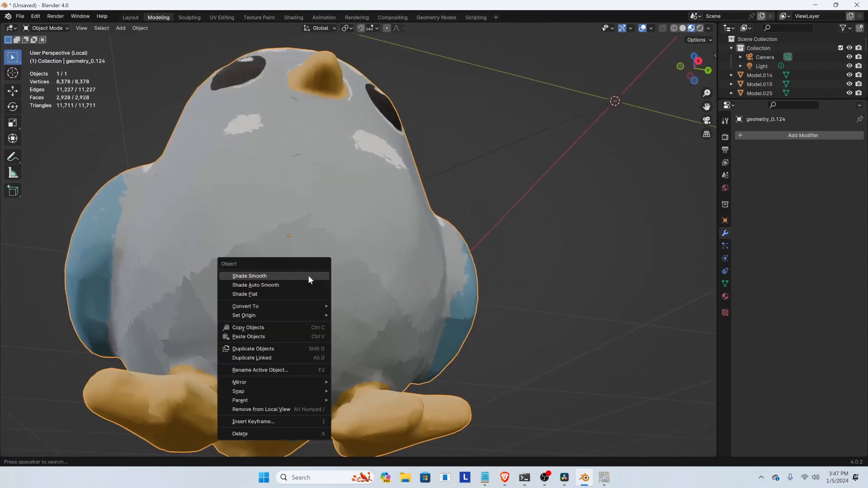
left_click(287, 293)
mouse_move(308, 277)
middle_mouse_down()
mouse_move(310, 232)
mouse_move(297, 273)
middle_mouse_up()
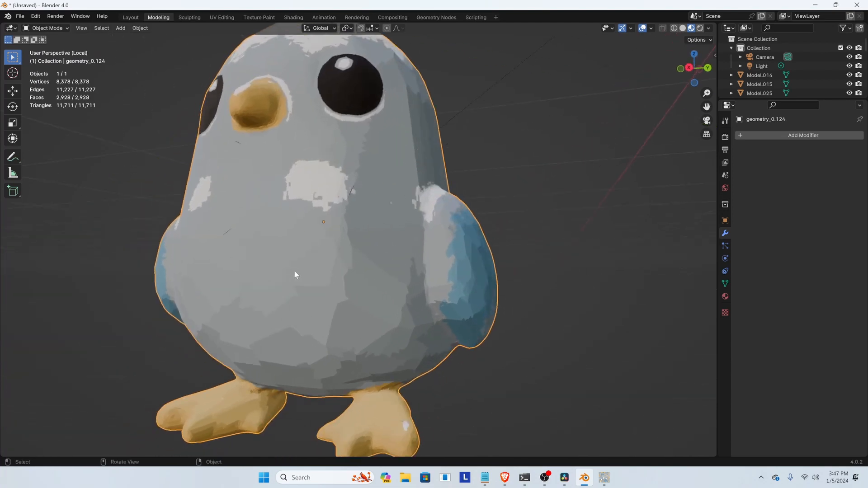
Shade the joined bird smooth and check its side and wing
right_click(270, 266)
left_click(265, 250)
middle_click_drag(265, 249, 304, 240)
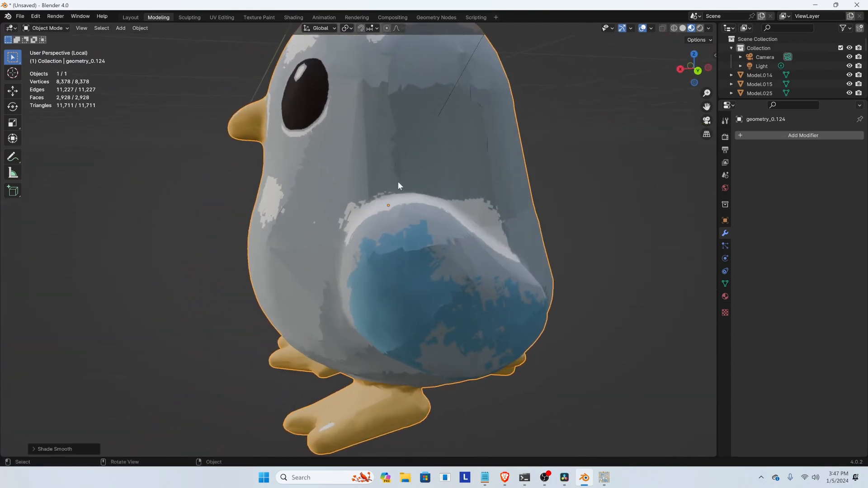
middle_click_drag(398, 186, 400, 164)
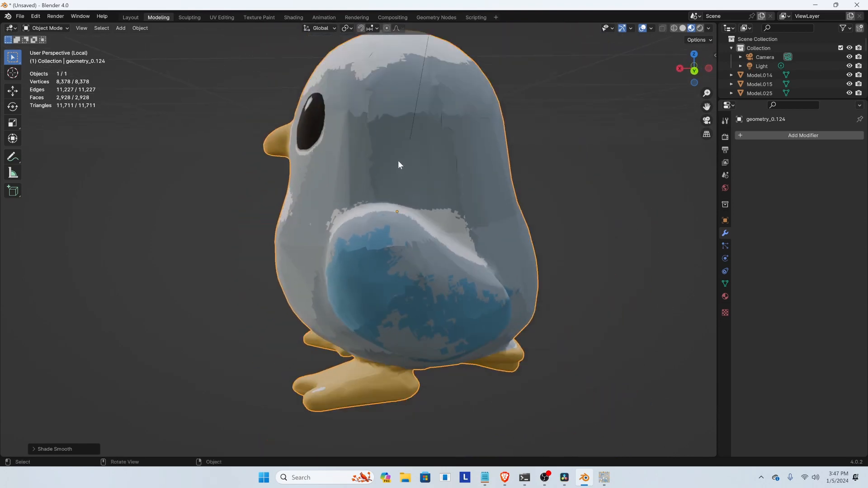
middle_click_drag(456, 169, 360, 196)
Put the bird in Texture Paint mode and open the UV Editing workspace showing Image_0.011
key("Tab")
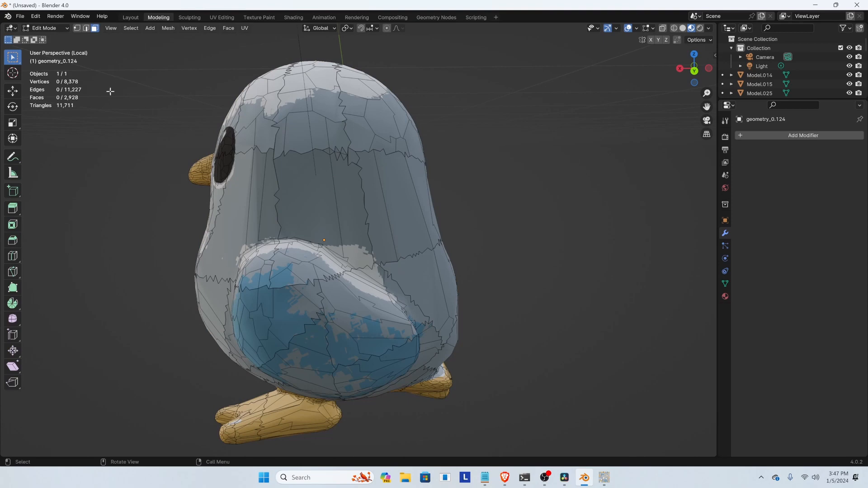
left_click(50, 28)
left_click(51, 88)
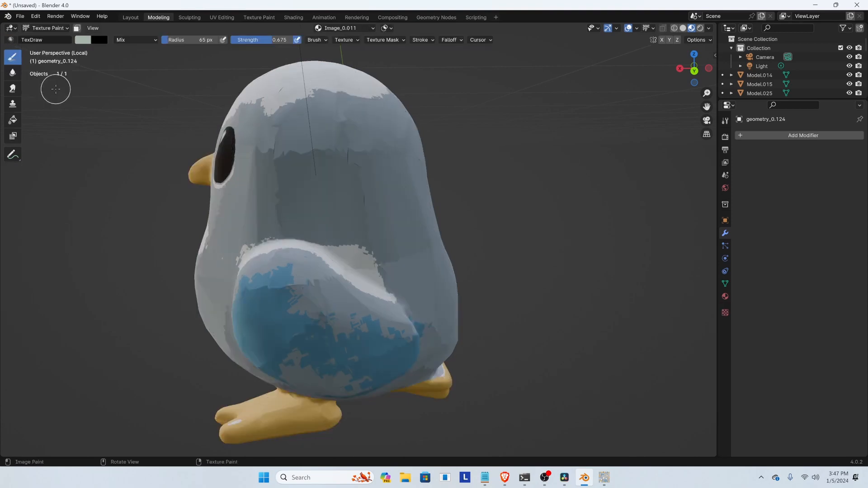
left_click(219, 17)
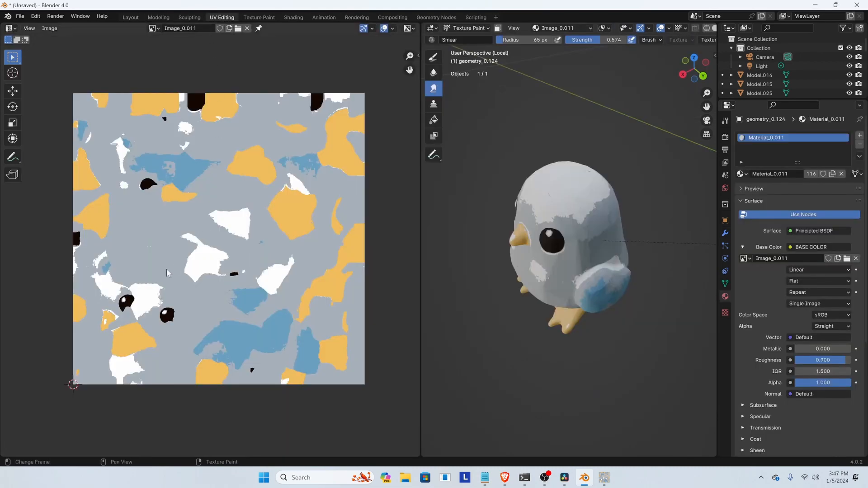
scroll(209, 302, "up", 2)
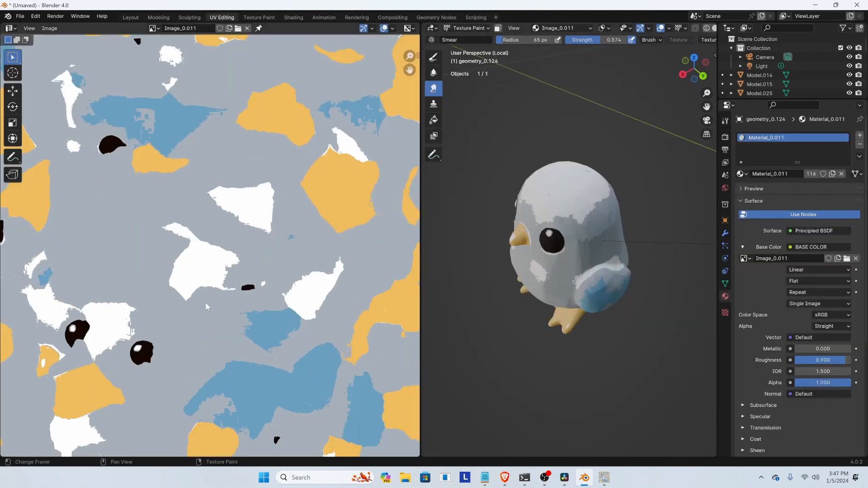
scroll(195, 290, "down", 1)
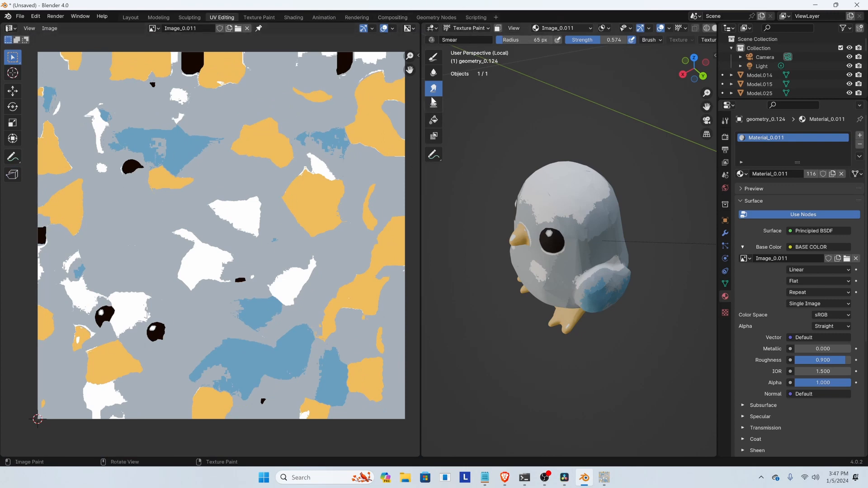
With the Draw brush at strength 1.000, sample the texture's gray and paint a dab on the white patch atop the bird's head
left_click(433, 65)
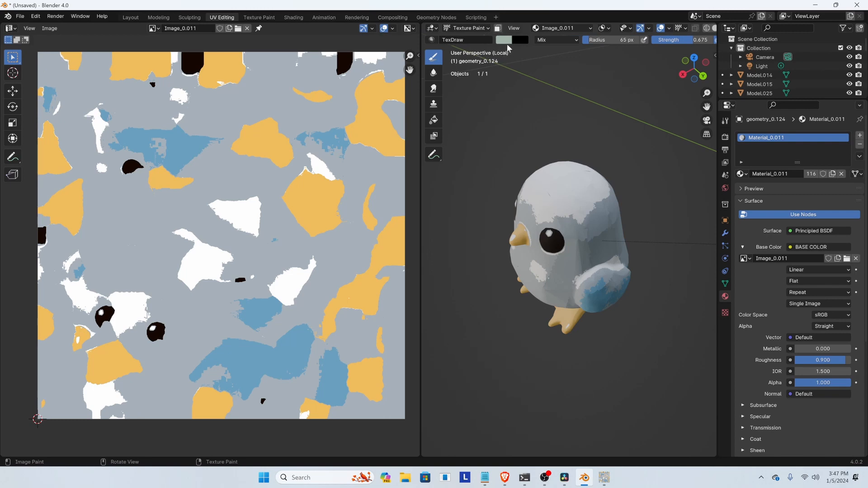
left_click(503, 41)
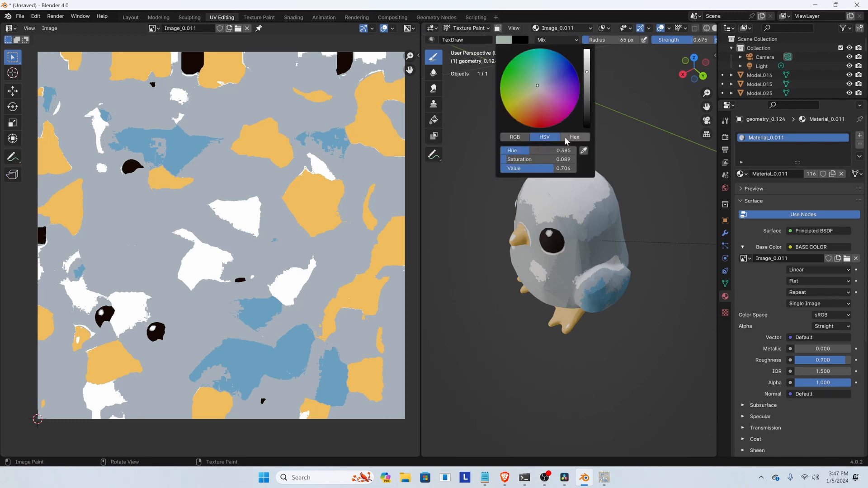
left_click(584, 151)
left_click(153, 238)
middle_click_drag(626, 194, 558, 232)
left_click_drag(543, 210, 560, 212)
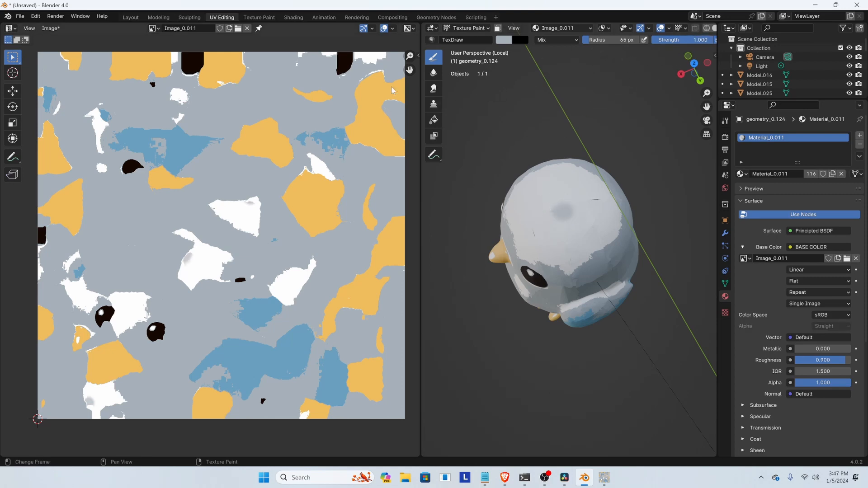
Set the brush's stroke method to Space and its radius to 106 px while painting gray across the white head patch
left_click_drag(419, 73, 284, 72)
key("Home")
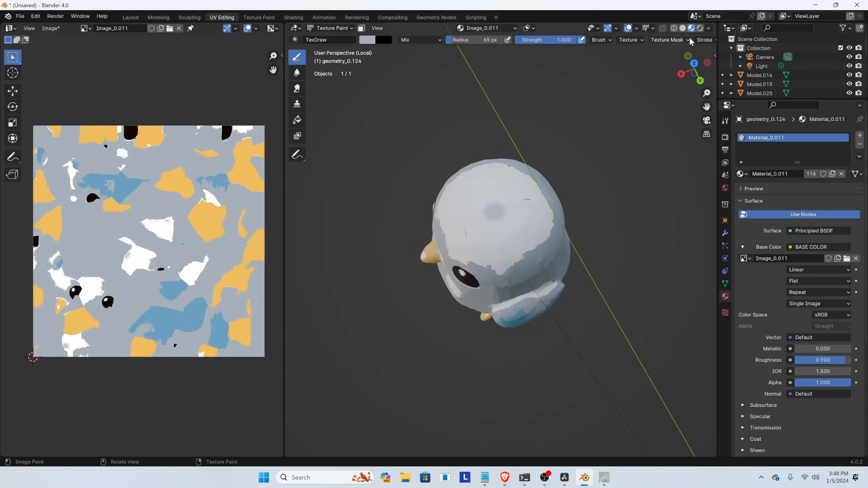
left_click(704, 41)
left_click(713, 60)
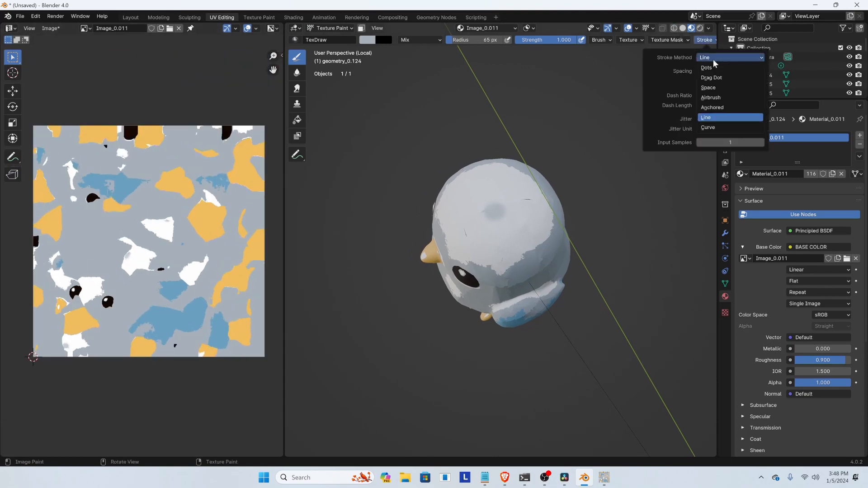
left_click(708, 87)
left_click_drag(492, 216, 514, 211)
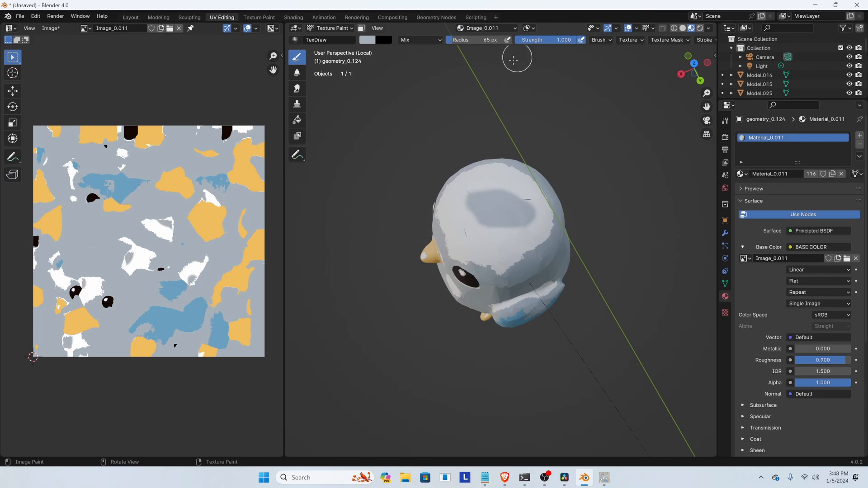
key("f")
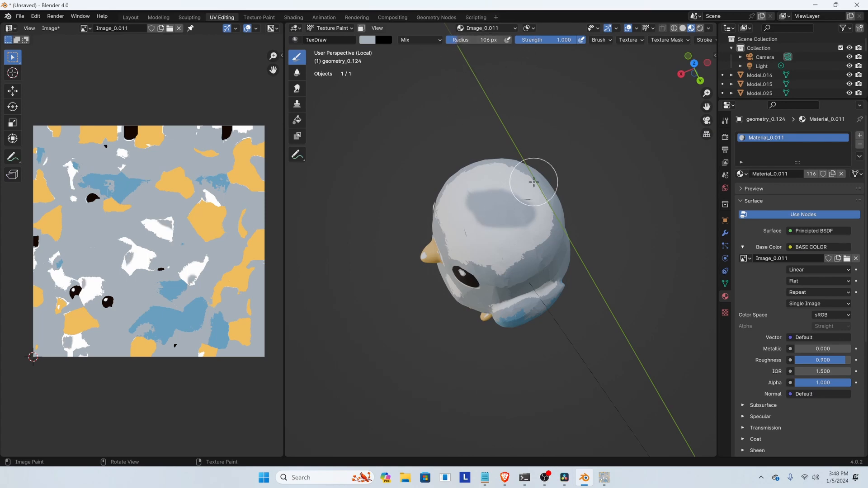
left_click_drag(504, 193, 518, 183)
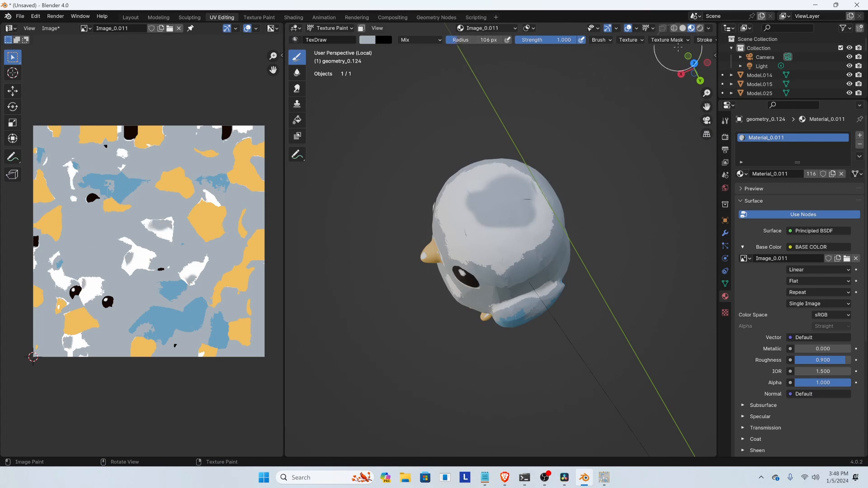
Set the brush falloff to Constant for hard-edged strokes
left_click_drag(282, 107, 233, 108)
left_click(682, 40)
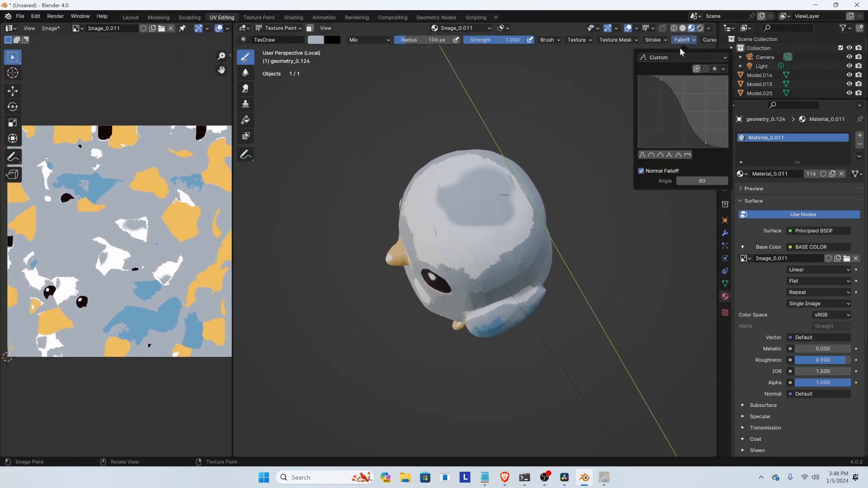
left_click(662, 57)
left_click(662, 161)
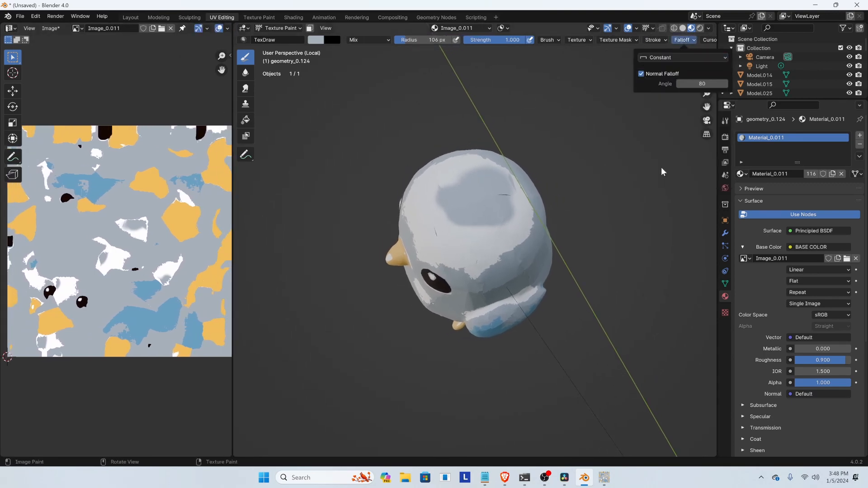
Paint over the remaining white patches on the bird's head and body with gray
middle_click_drag(459, 253, 470, 188)
mouse_move(470, 189)
left_mouse_down()
mouse_move(481, 203)
mouse_move(512, 213)
mouse_move(512, 194)
left_mouse_up()
middle_click_drag(511, 194, 519, 258)
mouse_move(519, 259)
left_mouse_down()
mouse_move(494, 230)
mouse_move(445, 306)
left_mouse_up()
left_click_drag(459, 245, 435, 239)
mouse_move(435, 239)
middle_mouse_down()
mouse_move(506, 285)
mouse_move(463, 154)
middle_mouse_up()
left_click_drag(462, 154, 503, 166)
mouse_move(439, 173)
middle_mouse_down()
mouse_move(471, 176)
mouse_move(465, 151)
middle_mouse_up()
mouse_move(466, 151)
left_mouse_down()
mouse_move(508, 242)
mouse_move(441, 249)
left_mouse_up()
Sample the blue from the texture and paint the bird's right wing evenly blue
mouse_move(571, 245)
middle_mouse_down()
mouse_move(510, 240)
mouse_move(491, 254)
mouse_move(310, 286)
middle_mouse_up()
left_click(316, 40)
left_click(396, 132)
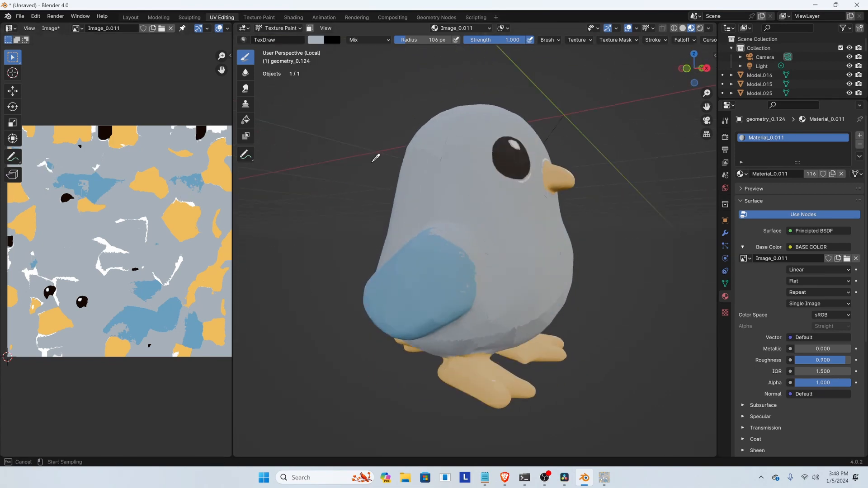
left_click(166, 314)
scroll(467, 269, "up", 2)
middle_click_drag(425, 291, 447, 300)
left_click_drag(447, 296, 464, 295)
mouse_move(510, 320)
middle_mouse_down()
mouse_move(356, 305)
mouse_move(454, 329)
middle_mouse_up()
middle_click_drag(496, 290, 577, 271)
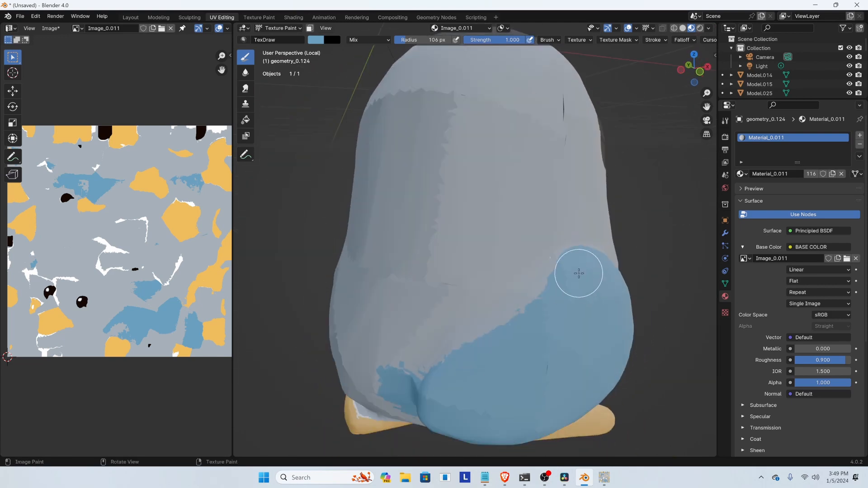
Paint the bird's left wing solid blue, covering its gray and white patches around the edge and underside
mouse_move(486, 349)
middle_mouse_down()
mouse_move(609, 307)
mouse_move(359, 238)
middle_mouse_up()
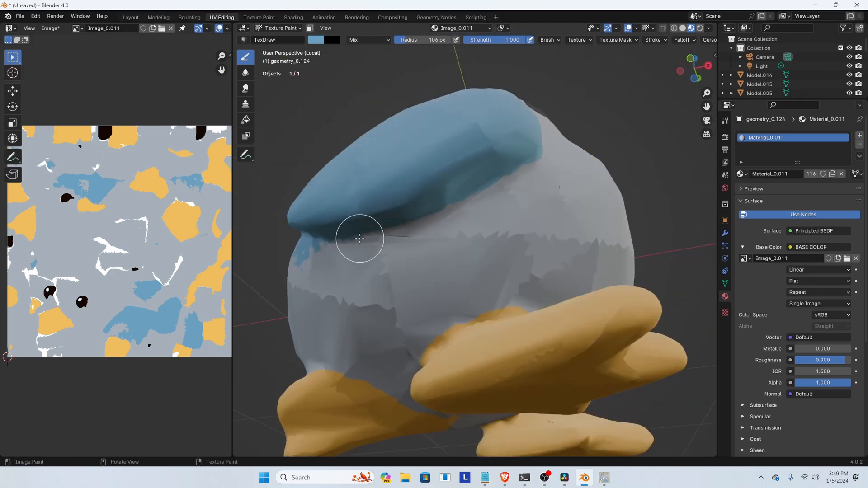
middle_click_drag(392, 208, 437, 175)
middle_click_drag(404, 218, 441, 282)
mouse_move(416, 367)
left_mouse_down()
mouse_move(441, 333)
mouse_move(602, 366)
left_mouse_up()
mouse_move(541, 384)
left_mouse_down()
mouse_move(527, 404)
mouse_move(584, 425)
left_mouse_up()
middle_click_drag(583, 425, 393, 279)
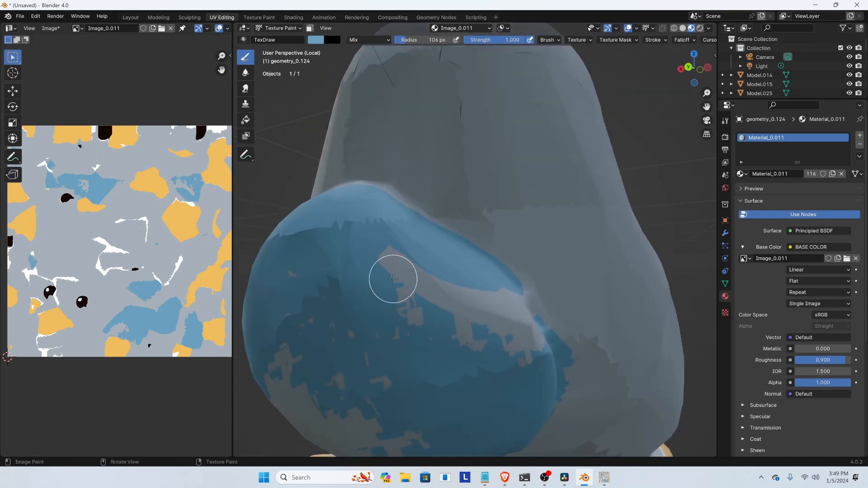
mouse_move(393, 279)
left_mouse_down()
mouse_move(511, 312)
mouse_move(520, 341)
left_mouse_up()
mouse_move(520, 342)
middle_mouse_down()
mouse_move(610, 357)
mouse_move(624, 374)
middle_mouse_up()
scroll(625, 373, "up", 2)
left_click_drag(624, 373, 613, 187)
scroll(613, 188, "down", 4)
middle_click_drag(612, 187, 584, 177)
mouse_move(524, 256)
left_mouse_down()
mouse_move(597, 293)
mouse_move(600, 310)
left_mouse_up()
Sample the body gray and paint over the ragged orange edge on the bird's underside and the white outline around the beak
mouse_move(571, 226)
middle_mouse_down()
mouse_move(399, 248)
mouse_move(428, 306)
mouse_move(613, 306)
mouse_move(371, 204)
middle_mouse_up()
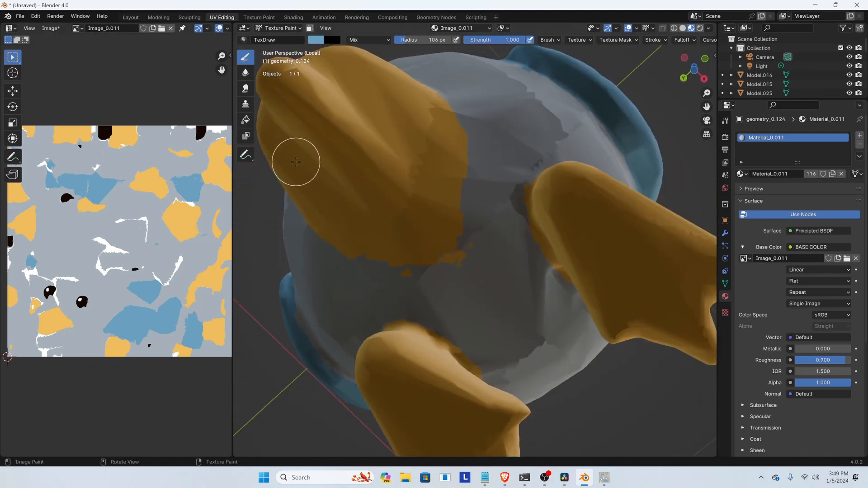
left_click(481, 97)
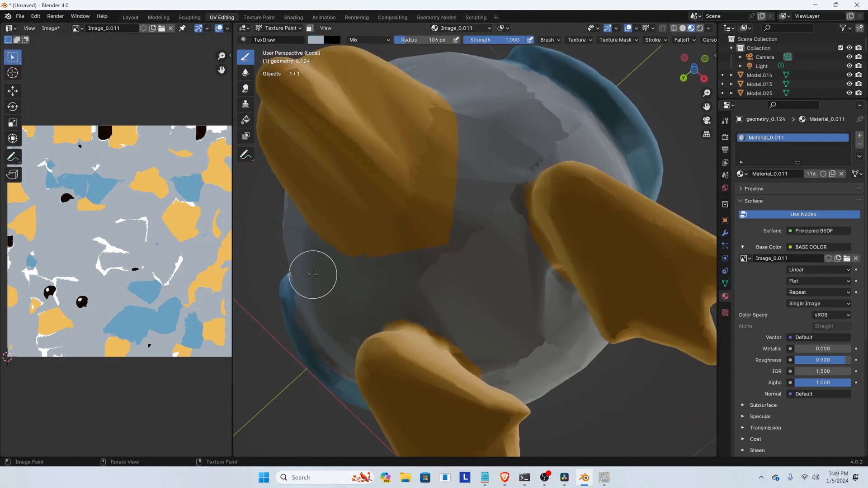
middle_click_drag(313, 275, 379, 283)
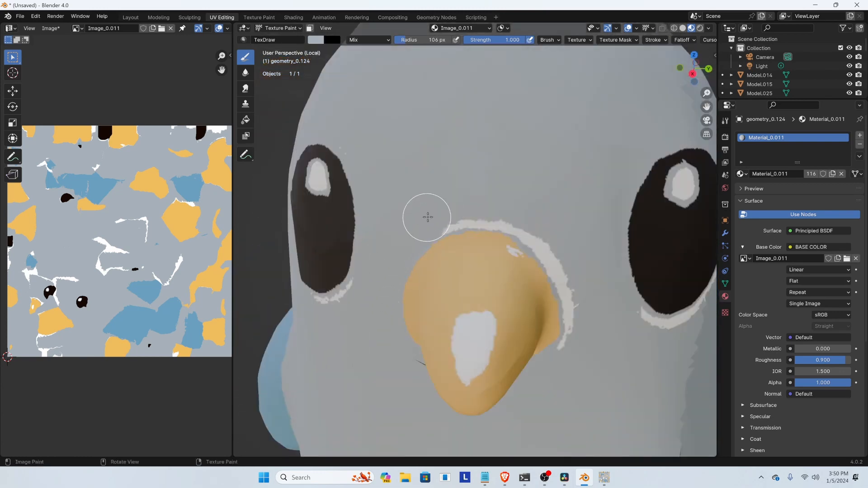
left_click_drag(428, 217, 550, 241)
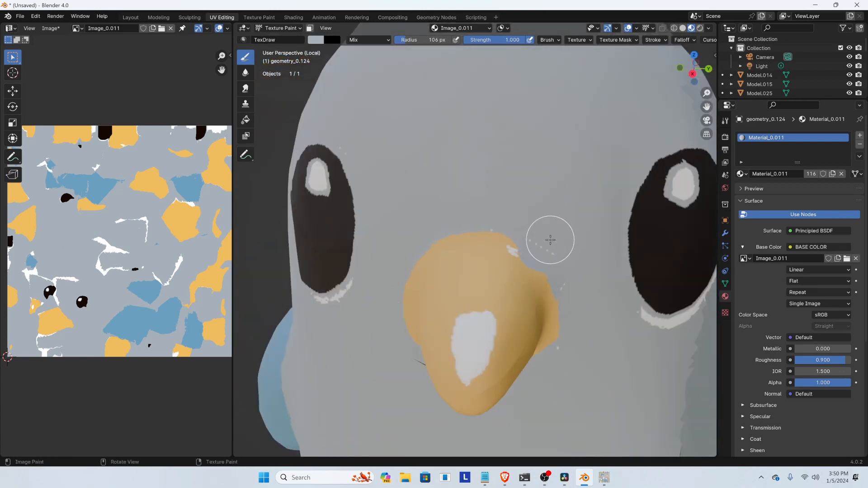
Set the brush to white with a 5 px radius and dot small freckles on both sides above the beak
middle_click_drag(547, 277, 542, 252)
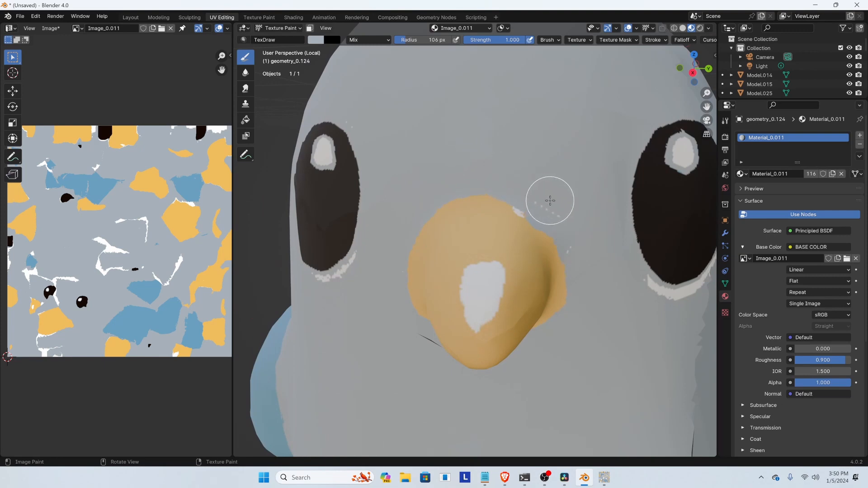
left_click(316, 40)
left_click(395, 150)
left_click(178, 263)
left_click_drag(414, 40, 362, 39)
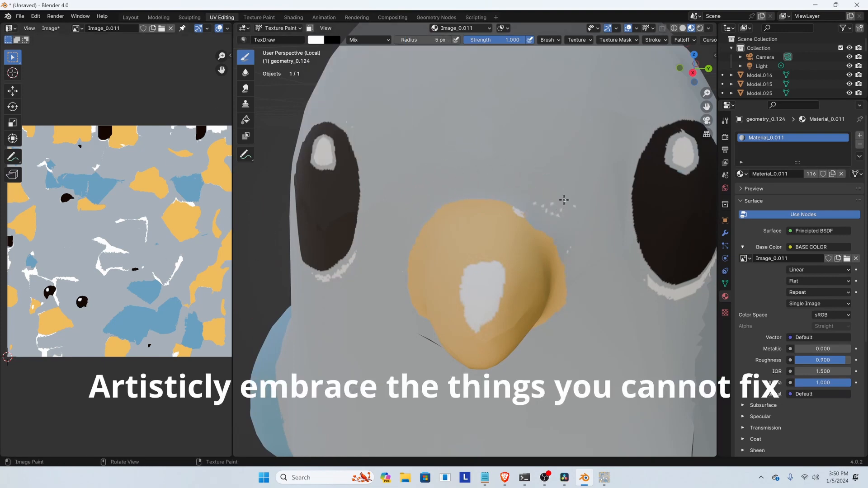
mouse_move(560, 201)
middle_mouse_down()
mouse_move(427, 199)
mouse_move(458, 209)
middle_mouse_up()
left_click(595, 194)
left_click(577, 188)
left_click(573, 174)
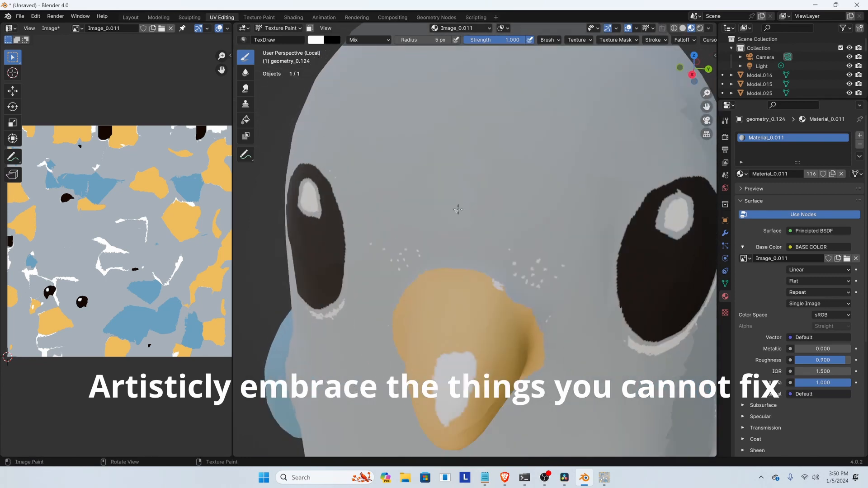
Sample the beak's orange and cover the small white patch at its upper edge with a 23 px brush
left_click(322, 41)
left_click(395, 150)
left_click(185, 212)
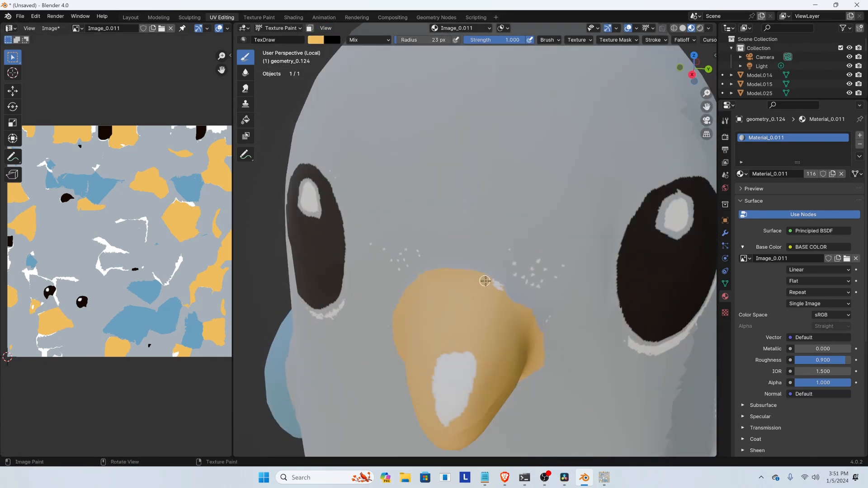
mouse_move(535, 337)
middle_mouse_down()
mouse_move(462, 191)
mouse_move(380, 253)
middle_mouse_up()
scroll(379, 253, "down", 4)
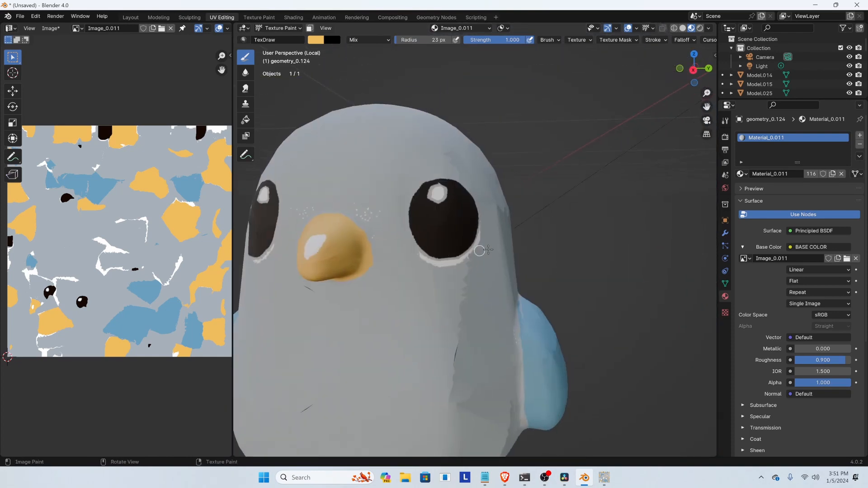
Sample the body gray and paint over the white rims beneath both eyes with a 52 px brush
scroll(302, 279, "up", 4)
left_click_drag(305, 265, 383, 290)
left_click(322, 39)
left_click(396, 150)
left_click(398, 111)
scroll(461, 194, "down", 2)
middle_click_drag(299, 204, 476, 234)
scroll(477, 233, "up", 6)
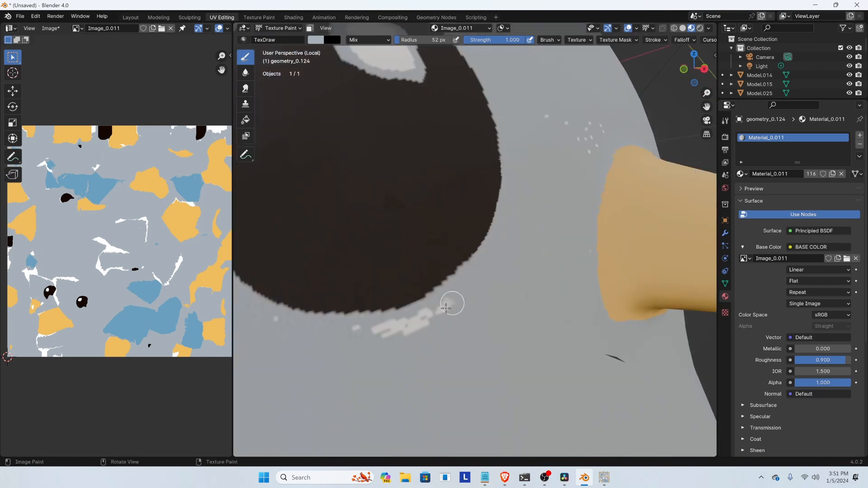
left_click_drag(450, 302, 370, 326)
Sample the beak's orange and paint over the white highlight on the front of the beak
scroll(328, 291, "down", 8)
middle_click_drag(402, 113, 334, 98)
key("s")
left_click_drag(401, 284, 387, 280)
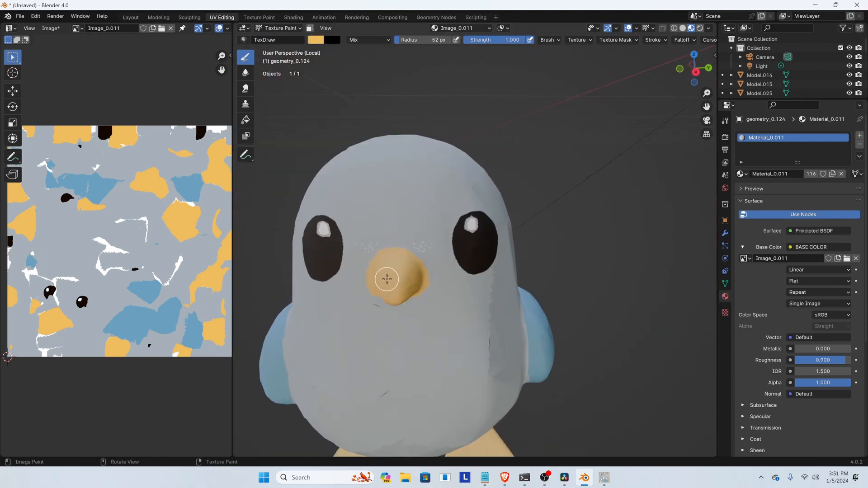
Set the brush color to white and paint the highlights in both eyes solid white
left_click(315, 39)
left_click(357, 78)
scroll(345, 227, "up", 5)
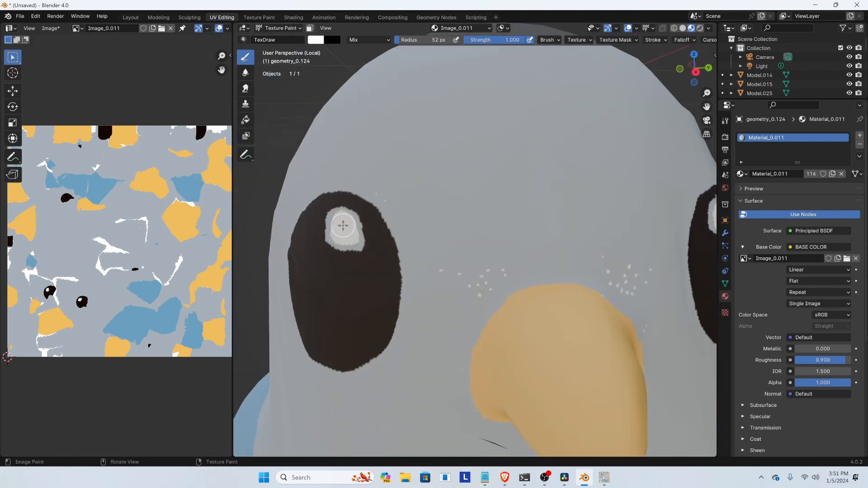
mouse_move(345, 226)
left_mouse_down()
mouse_move(352, 242)
mouse_move(351, 224)
left_mouse_up()
middle_click_drag(489, 231, 427, 231)
left_click_drag(553, 218, 564, 240)
scroll(471, 273, "down", 10)
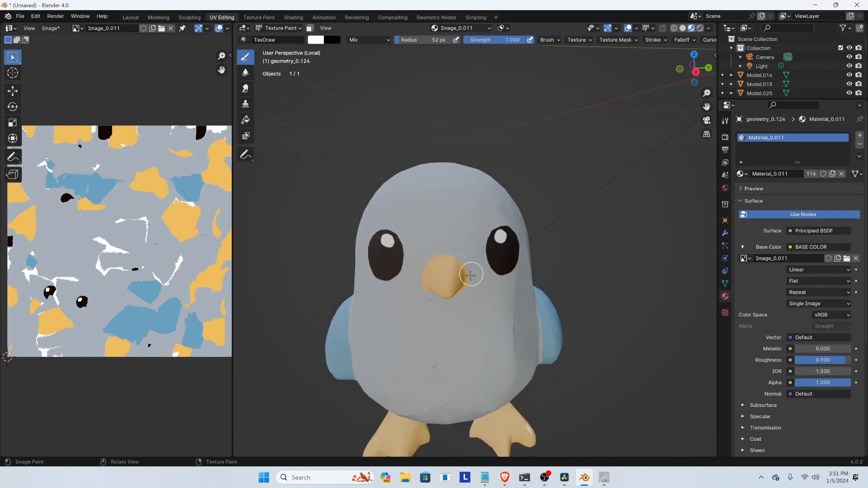
Open the brush color picker for touching up the white seam between the bird's body and orange tail
middle_click_drag(470, 273, 280, 276)
scroll(495, 355, "up", 6)
middle_click_drag(494, 354, 403, 252, "shift")
scroll(403, 252, "up", 2)
left_click(315, 40)
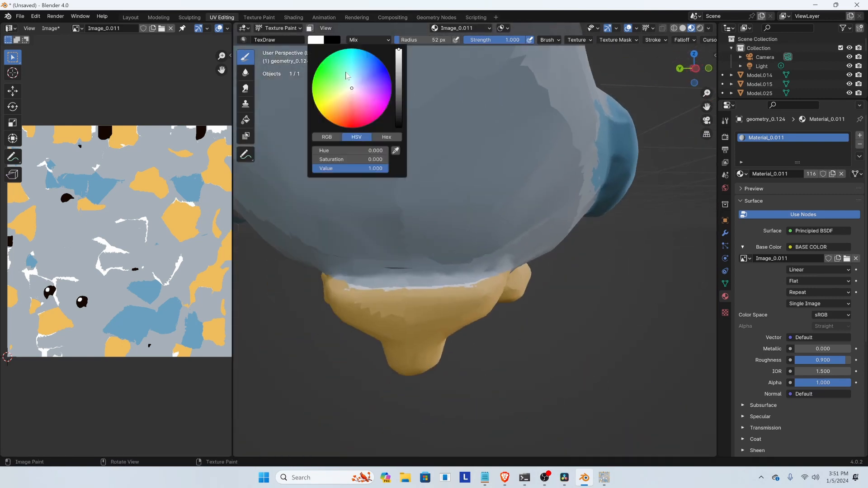
Sample the body's light grey from the pigeon texture image as the brush colour
left_click(396, 150)
left_click(462, 89)
left_click(316, 40)
left_click(395, 150)
left_click(208, 208)
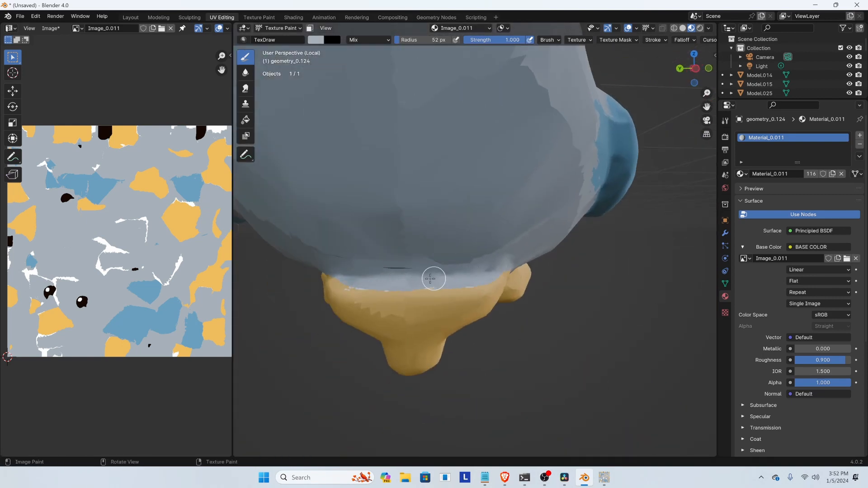
Paint grey over the blue spill on the pigeon's body beside the wing
scroll(435, 161, "down", 5)
middle_click_drag(434, 161, 447, 160)
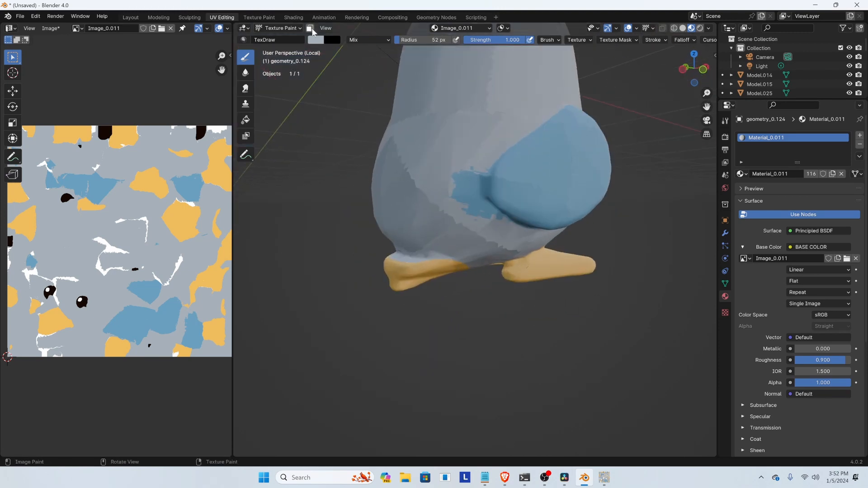
left_click_drag(473, 176, 436, 195)
middle_click_drag(436, 194, 428, 176)
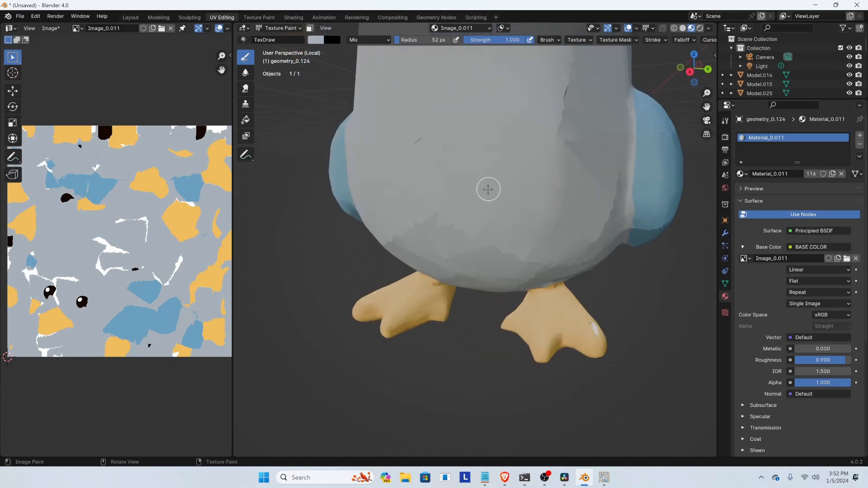
Sample the yellow-orange of the pigeon's feet as the brush colour
scroll(488, 188, "down", 4)
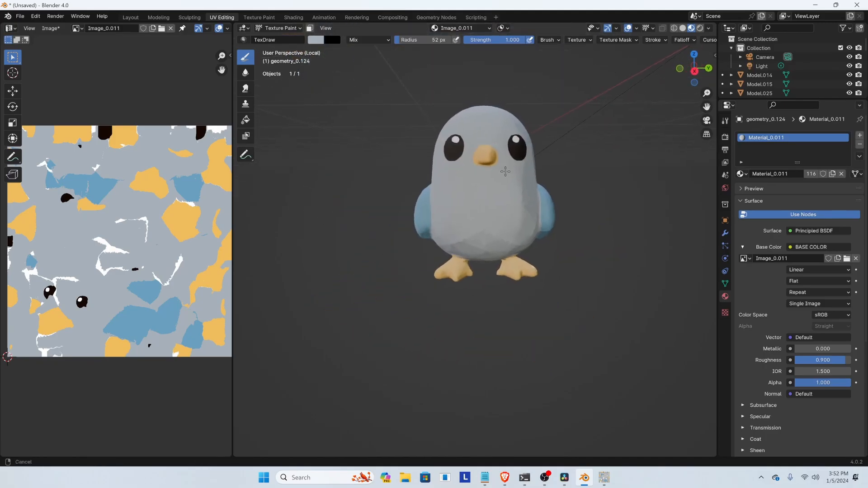
middle_click_drag(505, 171, 494, 199, "shift")
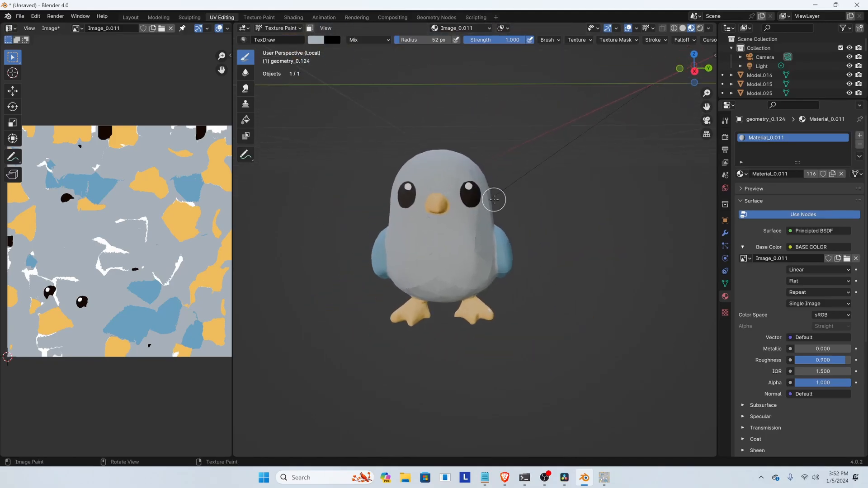
left_click(310, 42)
left_click(398, 151)
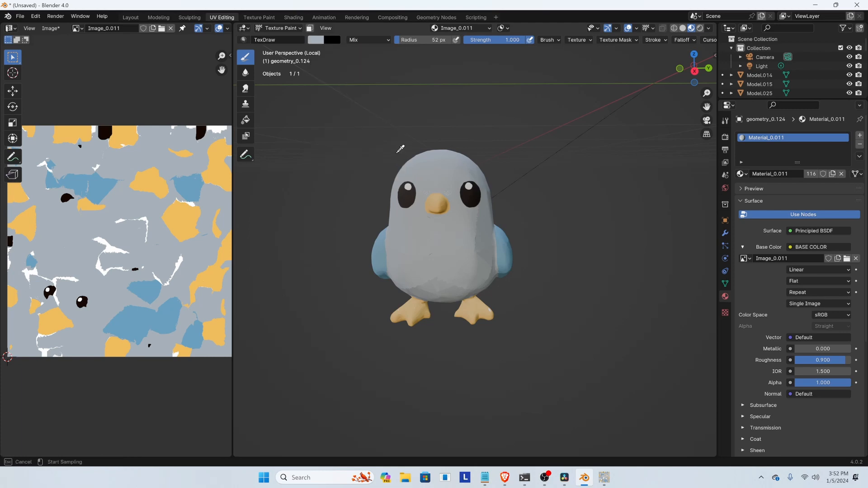
middle_click_drag(508, 338, 480, 290)
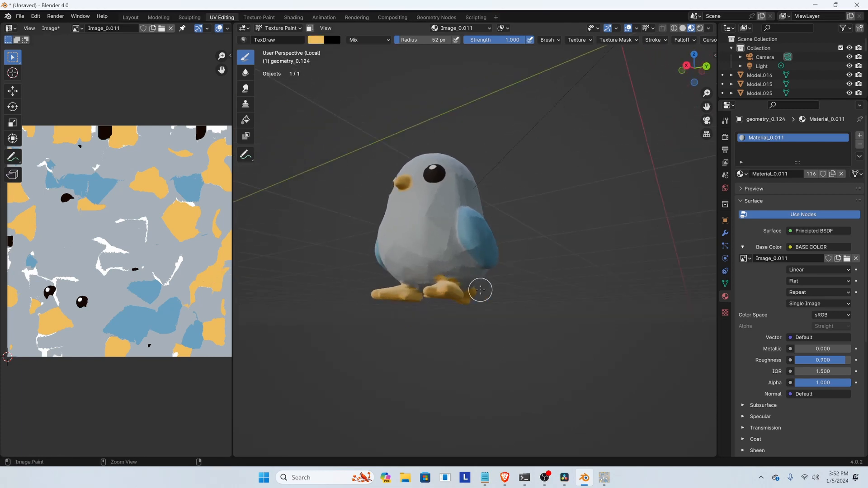
middle_click_drag(467, 248, 430, 327)
Leave the pigeon's local view and save the project as aiaswsets2.blend in the Documents folder
key("KP_Divide")
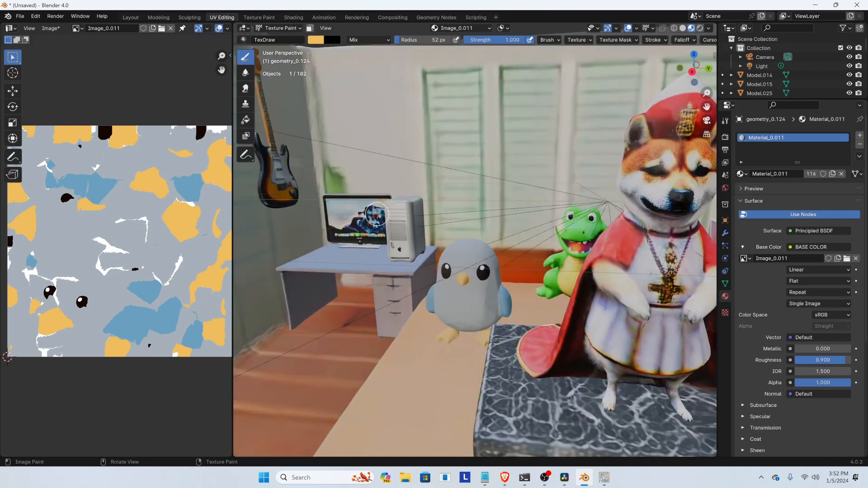
key("ctrl+s")
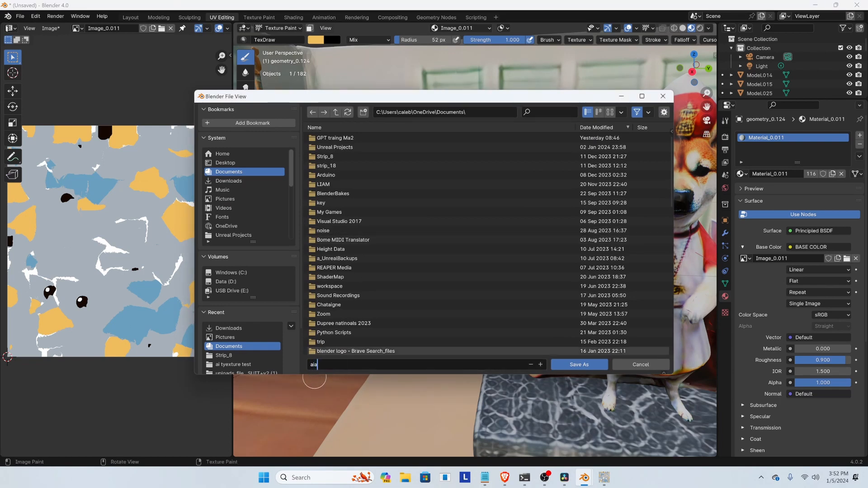
type("aiaswsets2")
key("Return")
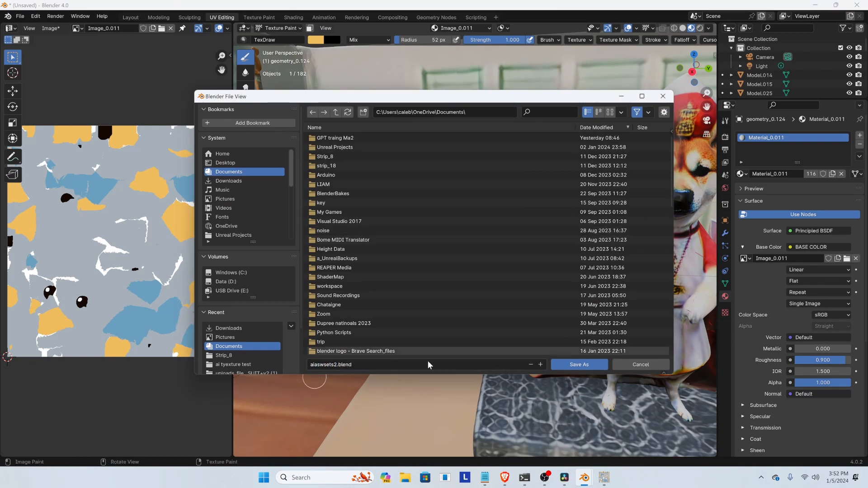
left_click(579, 366)
Review the characters in the room, and inspect the pigeon isolated in local view and its mesh in Edit Mode
scroll(405, 207, "down", 6)
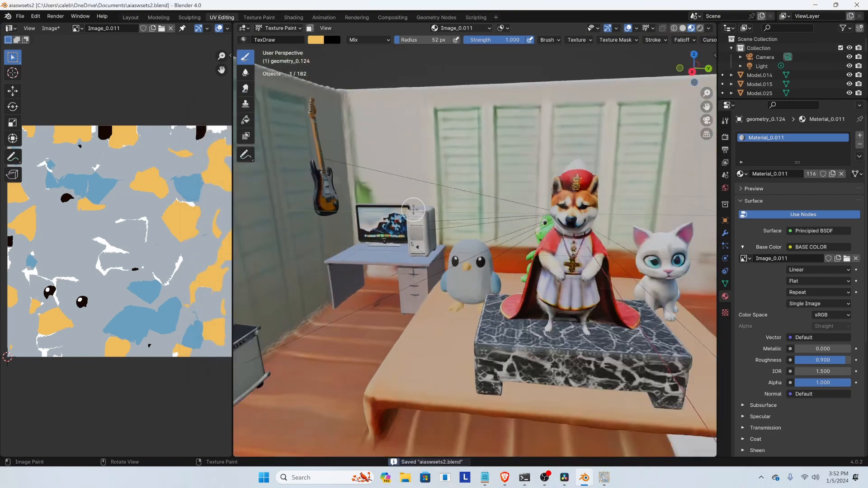
mouse_move(493, 246)
middle_mouse_down("shift")
mouse_move(437, 242)
mouse_move(454, 187)
middle_mouse_up("shift")
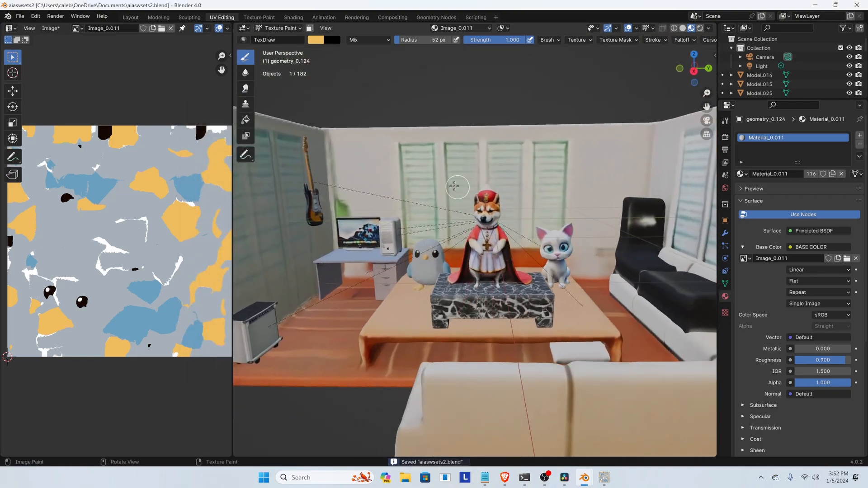
scroll(423, 243, "up", 5)
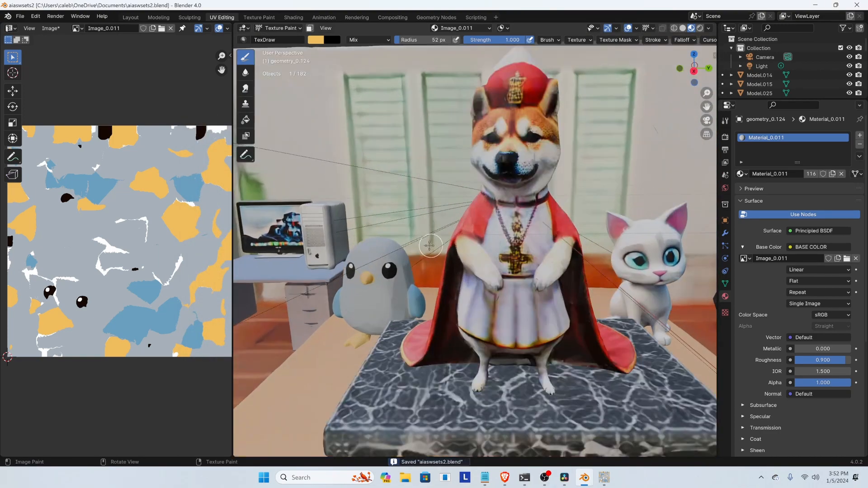
key("KP_Divide")
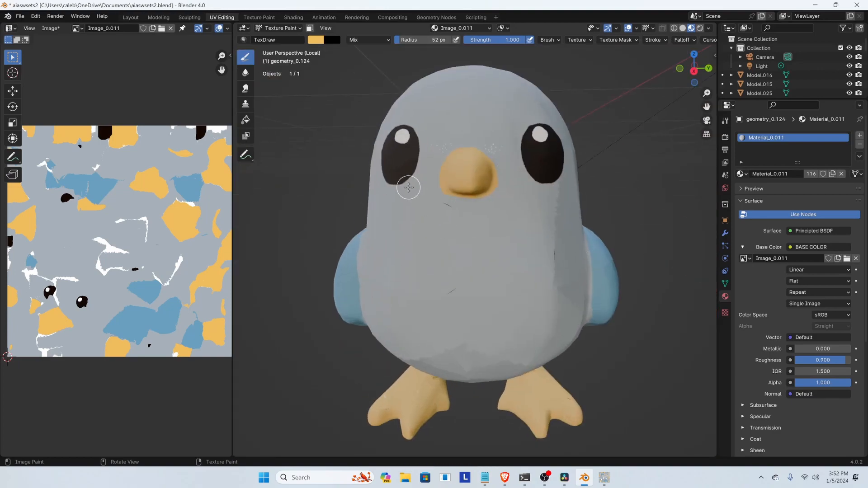
key("Tab")
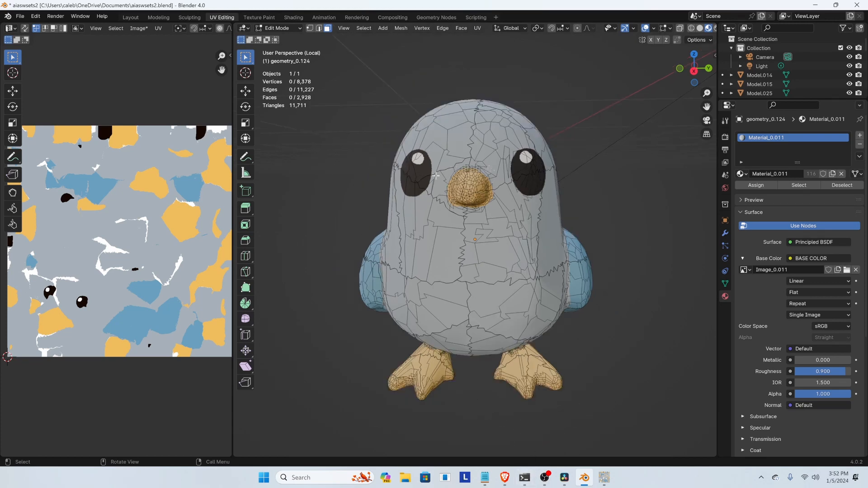
middle_click_drag(367, 232, 449, 229)
key("Tab")
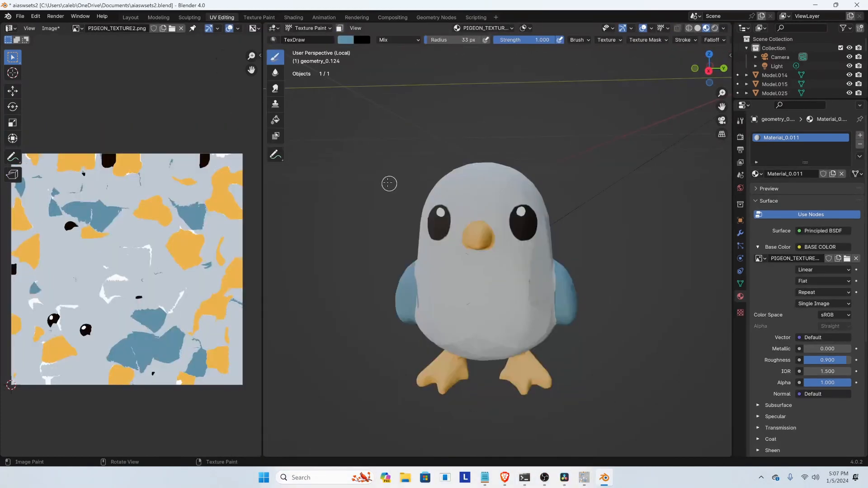
Save the painted image PIGEON_TEXTURE2.png and leave local view to show the pigeon in the full room scene
left_click(52, 29)
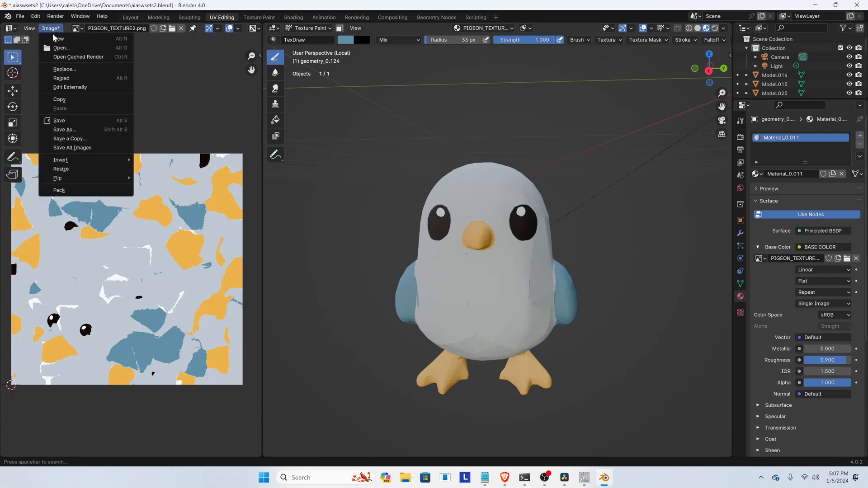
left_click(77, 117)
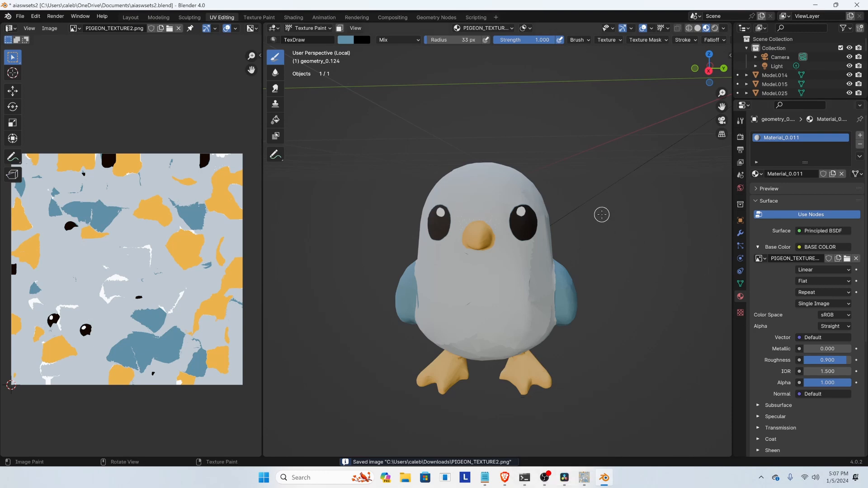
key("KP_Divide")
scroll(479, 240, "down", 5)
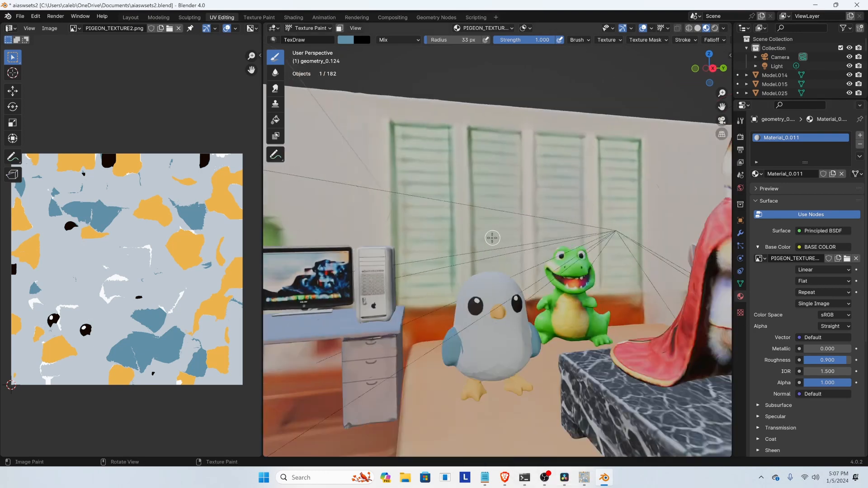
mouse_move(505, 268)
middle_mouse_down()
mouse_move(527, 267)
mouse_move(541, 285)
middle_mouse_up()
In Object Mode, select all pieces of the isolated cat and join them into one object
key("Tab")
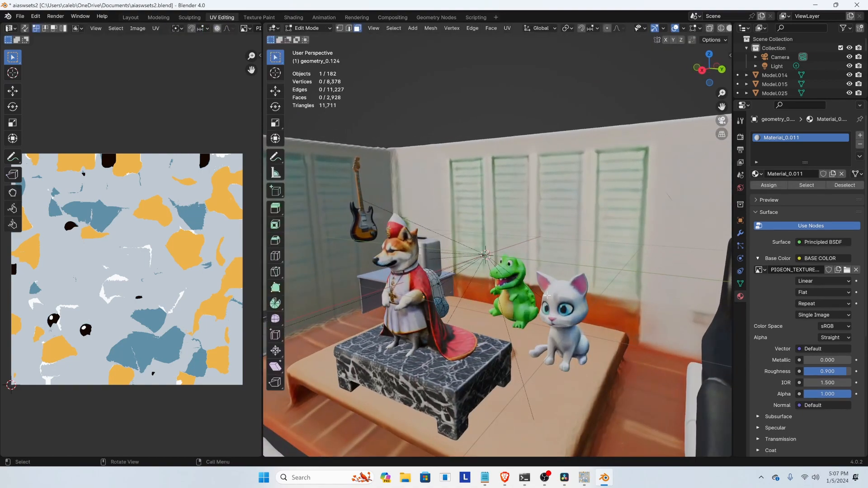
key("Tab")
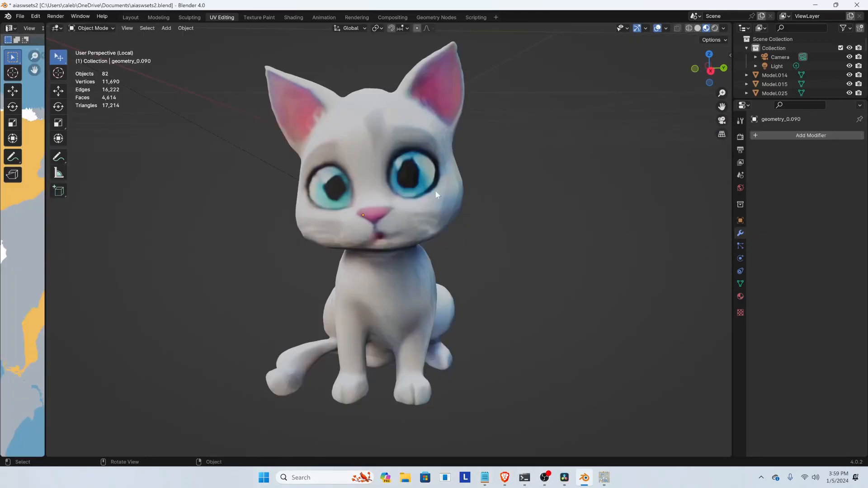
middle_click_drag(448, 233, 347, 203)
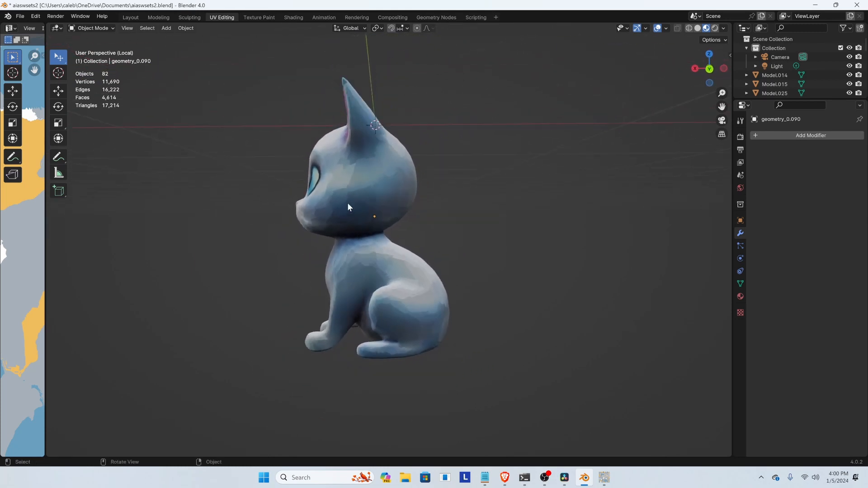
left_click(101, 28)
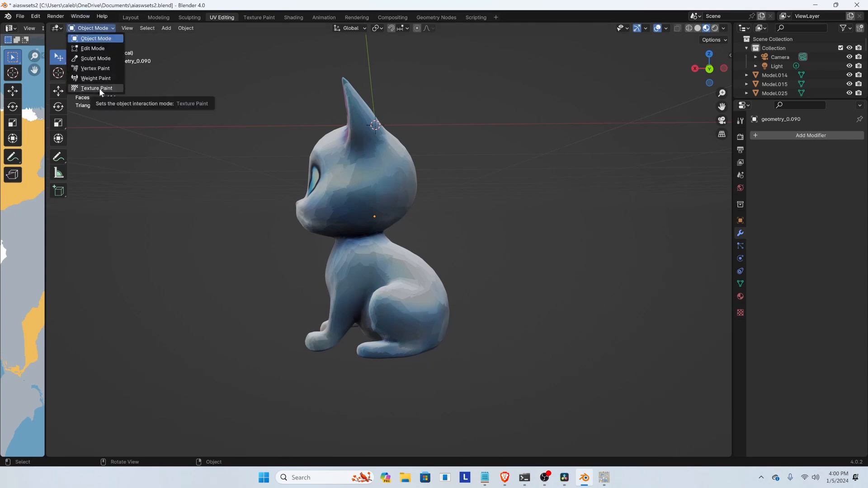
middle_click_drag(253, 172, 415, 174)
key("a")
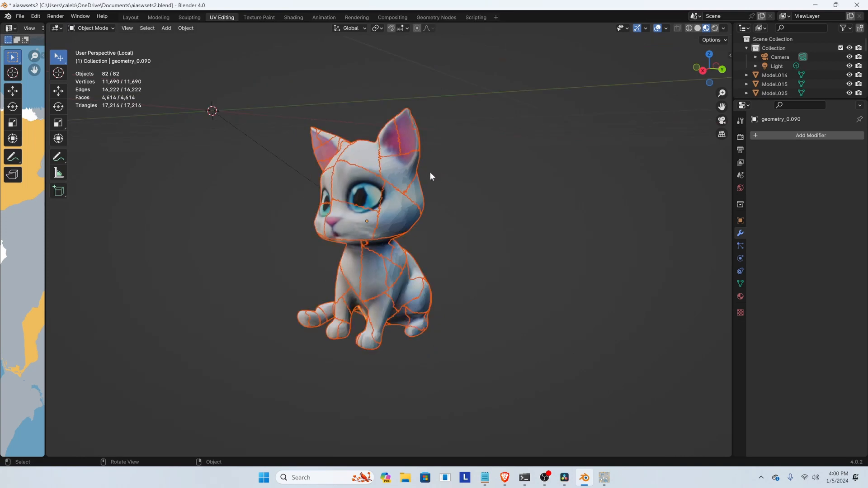
right_click(345, 186)
left_click(328, 195)
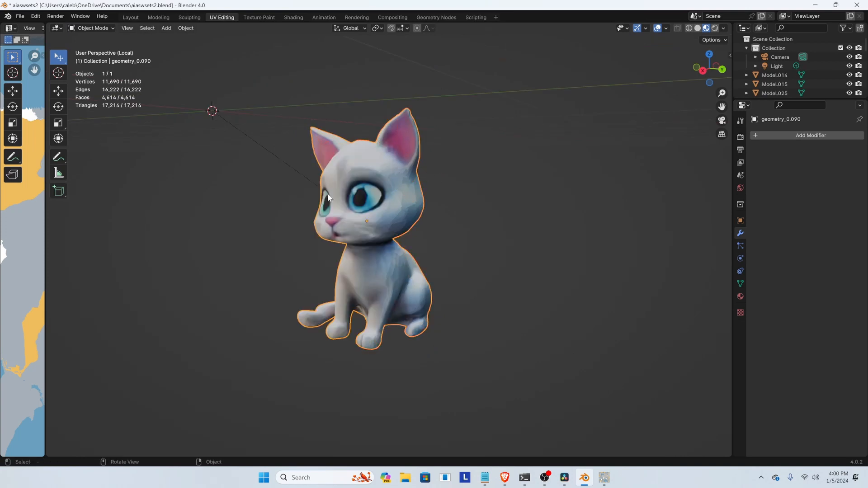
Switch the joined cat model to Texture Paint mode
middle_click_drag(457, 215, 341, 210)
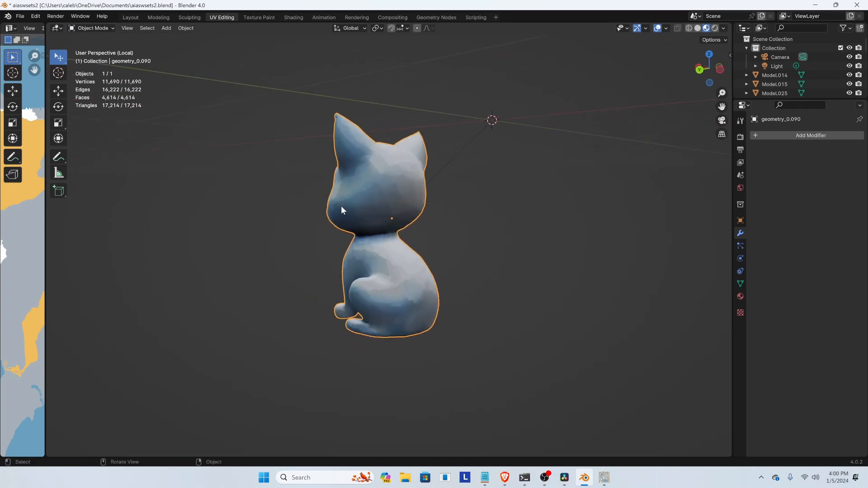
left_click(106, 31)
left_click(93, 83)
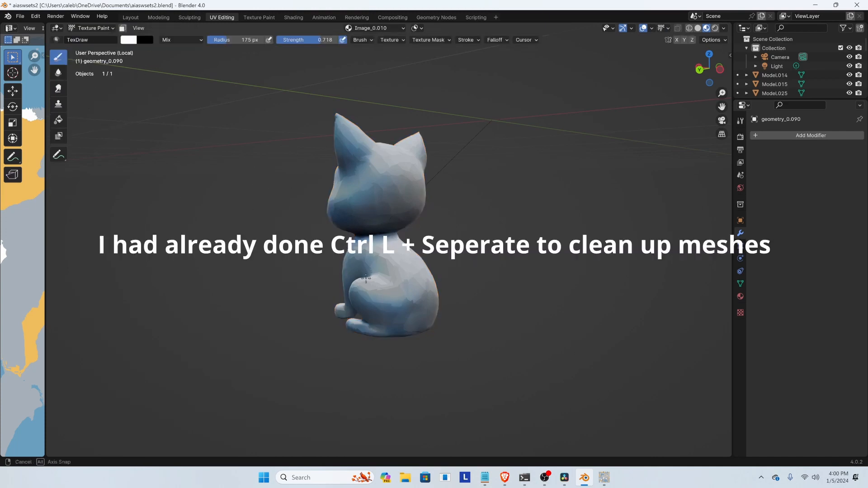
mouse_move(367, 278)
middle_mouse_down()
mouse_move(314, 142)
mouse_move(368, 197)
mouse_move(384, 266)
mouse_move(413, 277)
mouse_move(385, 290)
mouse_move(383, 301)
middle_mouse_up()
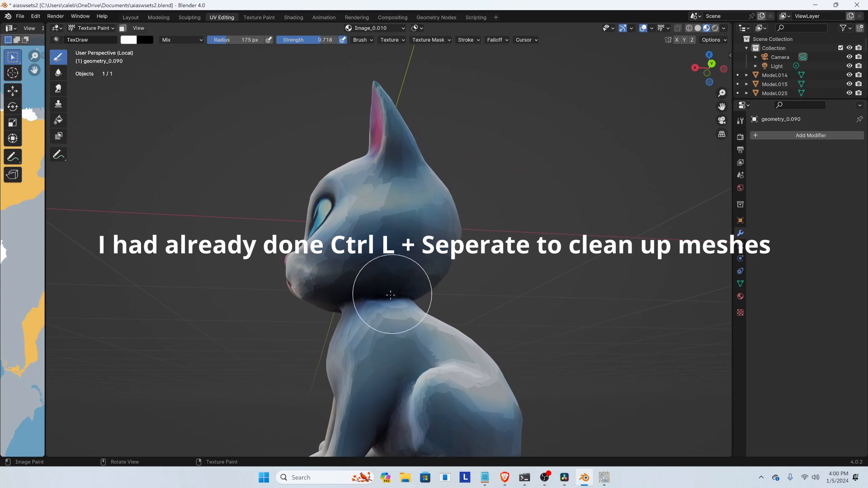
Try a white brush stroke across the side of the cat's head at strength 0.718
middle_click_drag(402, 248, 358, 252)
mouse_move(423, 212)
middle_mouse_down()
mouse_move(398, 212)
mouse_move(417, 207)
middle_mouse_up()
mouse_move(414, 207)
left_mouse_down()
mouse_move(389, 234)
mouse_move(351, 250)
left_mouse_up()
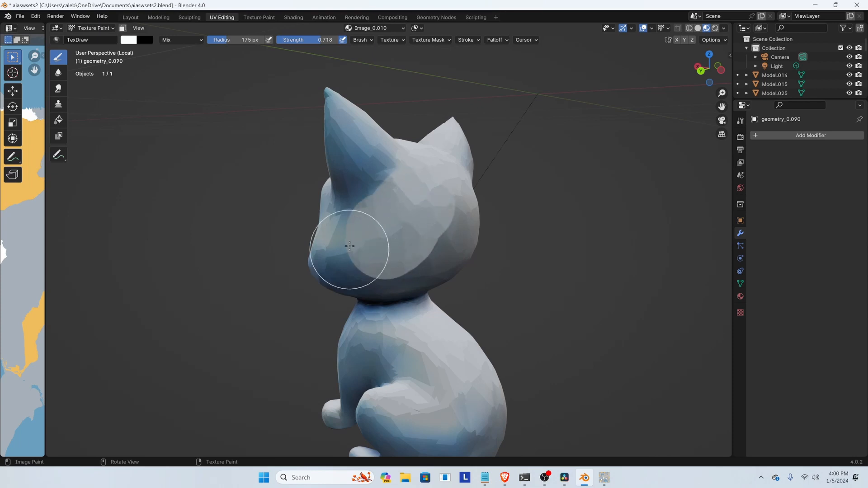
Set the brush strength to 0.152 and choose another brush falloff preset for painting the cat's head
middle_click_drag(352, 250, 402, 229)
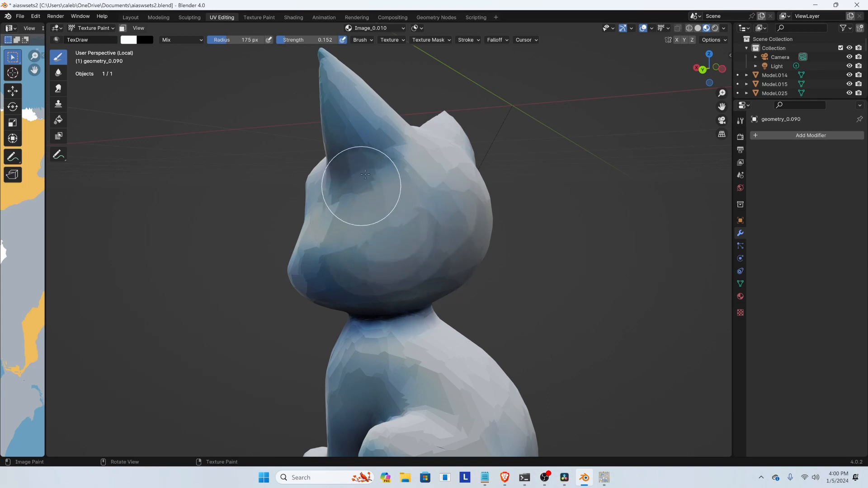
mouse_move(361, 171)
middle_mouse_down()
mouse_move(405, 153)
mouse_move(343, 215)
middle_mouse_up()
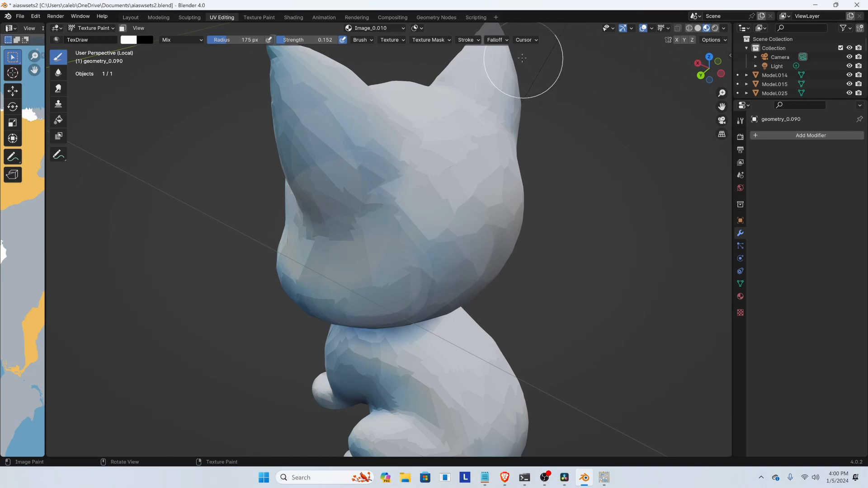
left_click(496, 41)
left_click(496, 58)
left_click(492, 78)
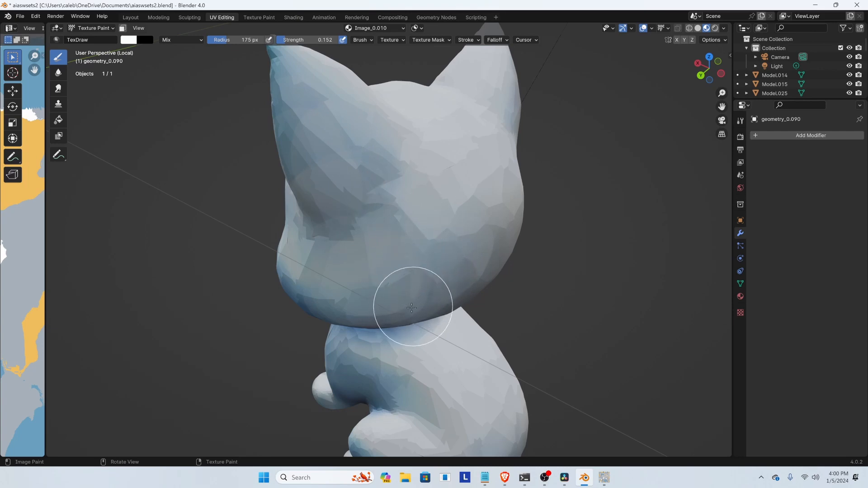
right_click(389, 206)
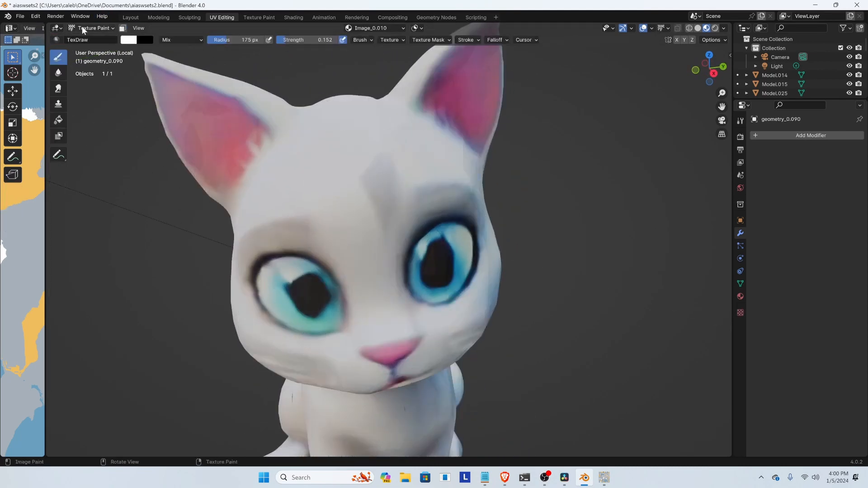
Return the cat to Object Mode and apply Shade Smooth to it
left_click(83, 28)
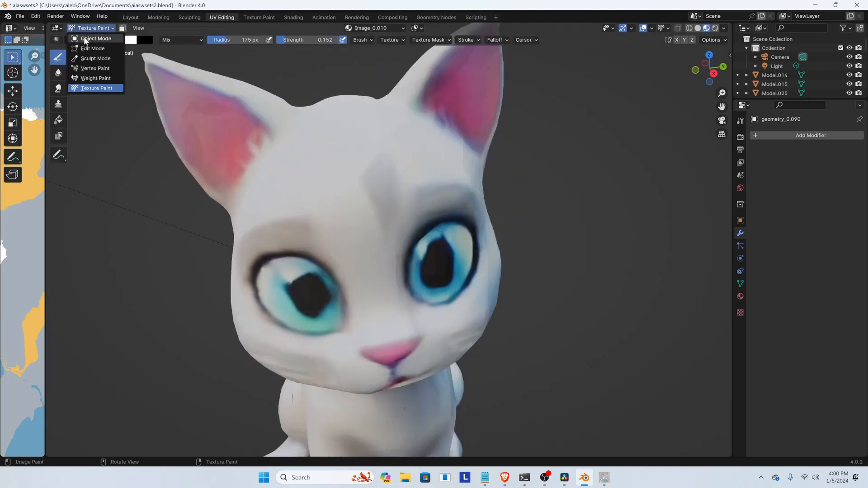
left_click(97, 38)
right_click(314, 205)
left_click(318, 208)
middle_click_drag(319, 209, 270, 207)
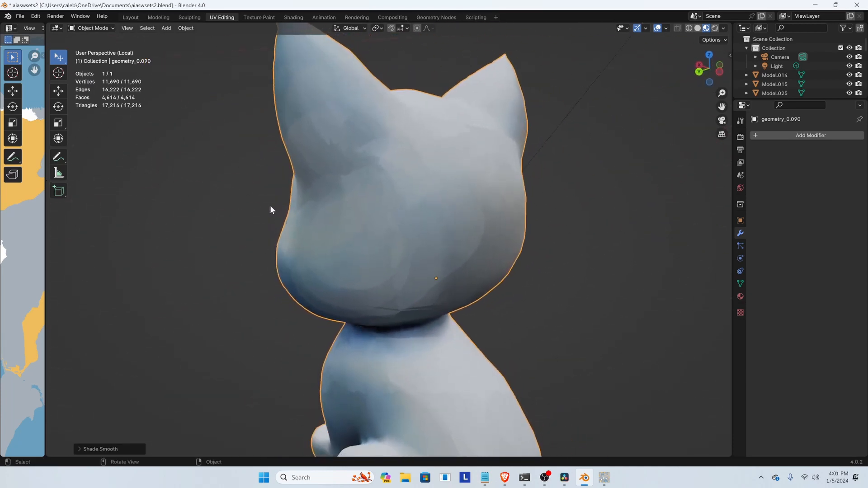
key("Tab")
key("Tab")
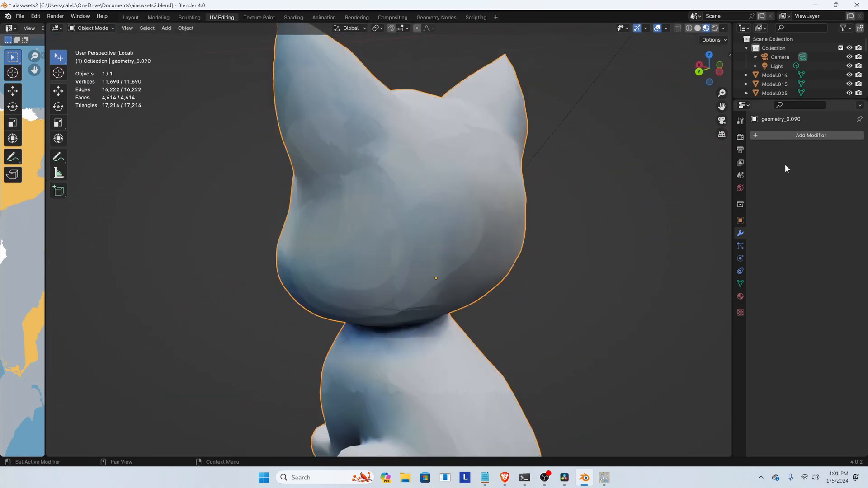
left_click(90, 28)
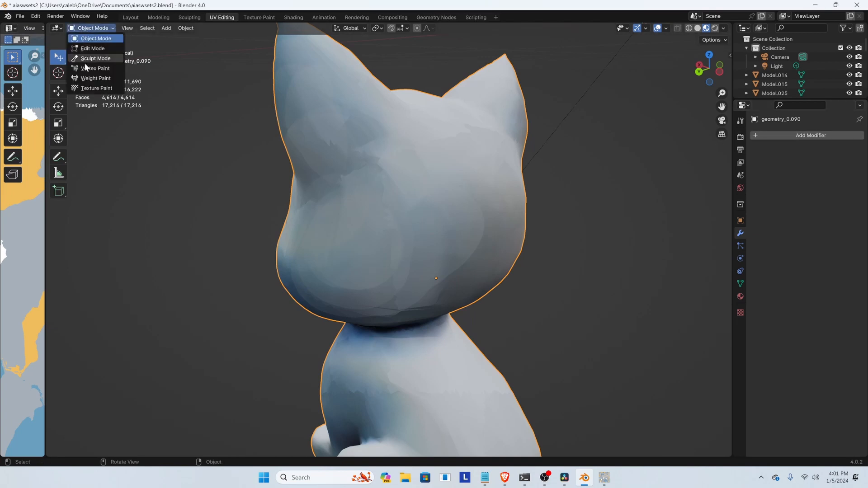
left_click(81, 88)
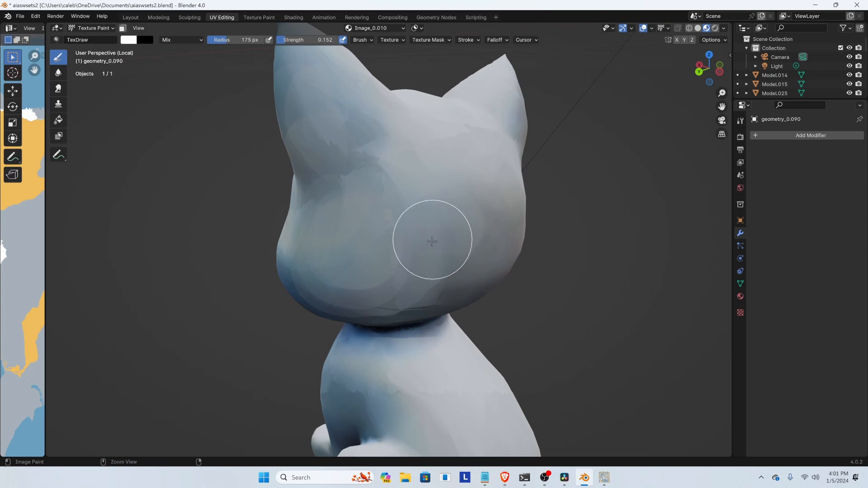
Undo the earlier brush strokes and shading change on the cat, going back to its unpainted, faceted state in Object Mode
key("ctrl+z")
key("ctrl+z")
key("ctrl+z")
key("ctrl+z")
key("ctrl+z")
key("ctrl+z")
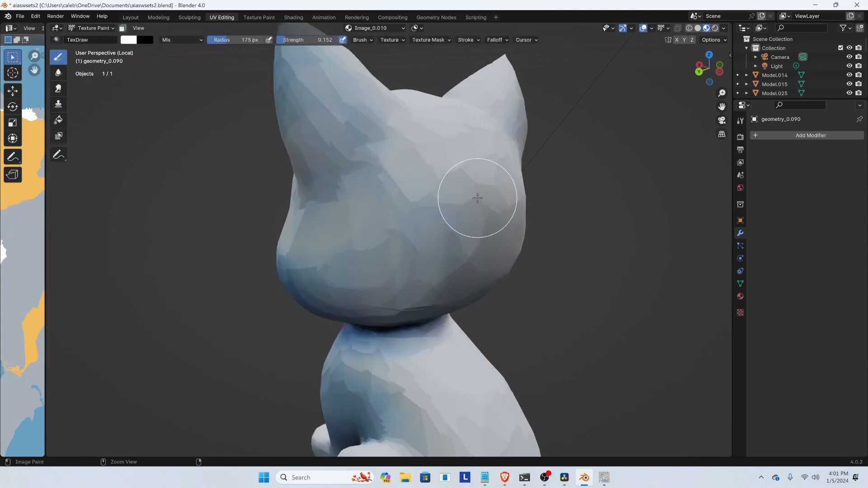
key("ctrl+z")
key("ctrl+z")
key("ctrl+z")
key("ctrl+z")
key("ctrl+z")
key("ctrl+z")
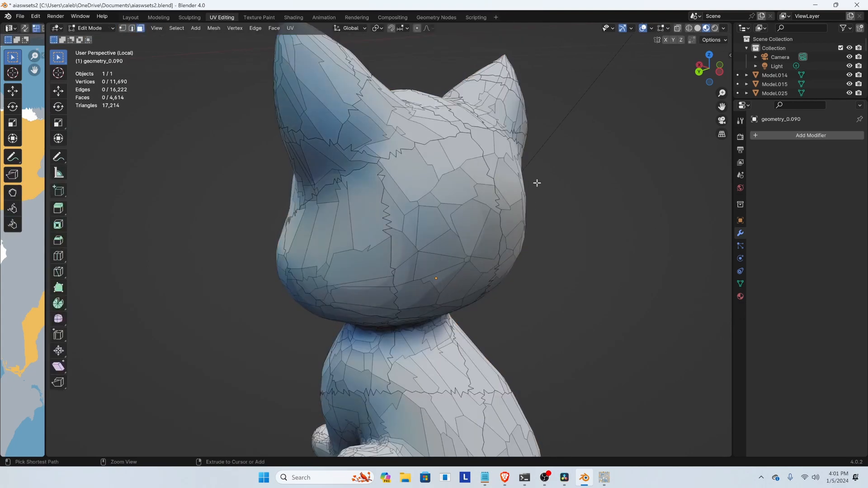
key("ctrl+z")
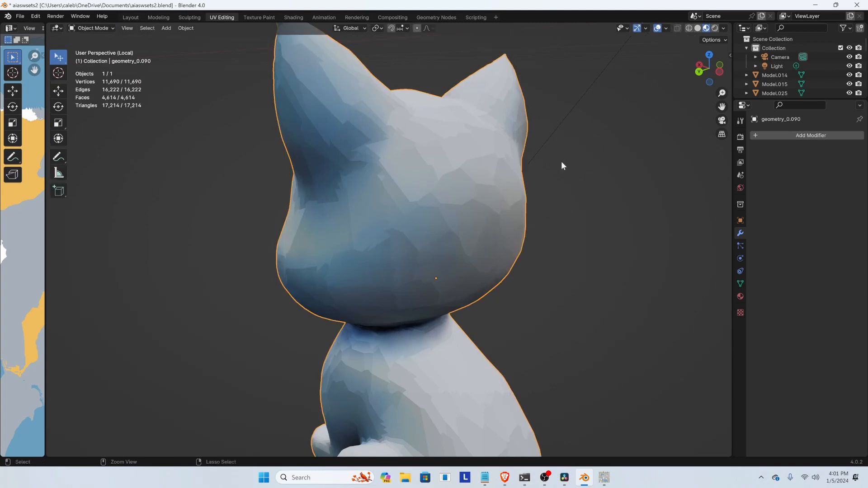
Apply Shade Smooth to the cat and switch it to Texture Paint mode
right_click(416, 186)
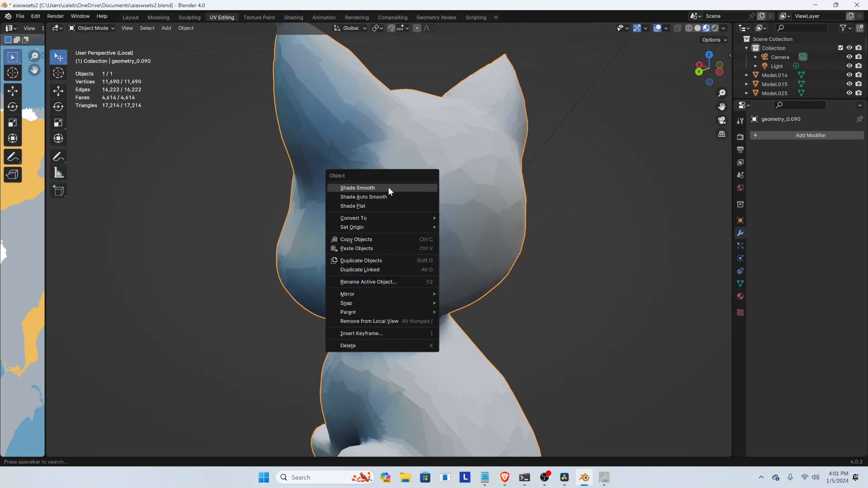
left_click(388, 187)
left_click(92, 88)
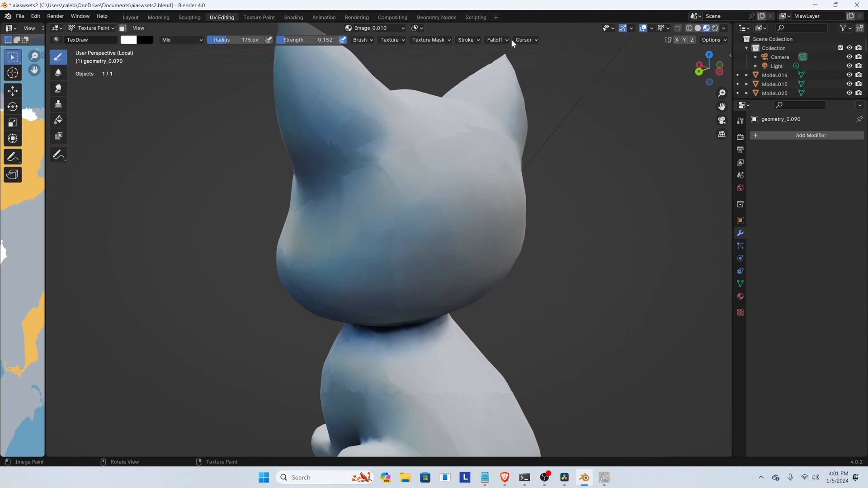
Paint soft white strokes over the back of the cat's head, adjusting the brush to radius 311 px and strength 0.220
left_click(495, 39)
middle_click_drag(451, 218, 424, 213)
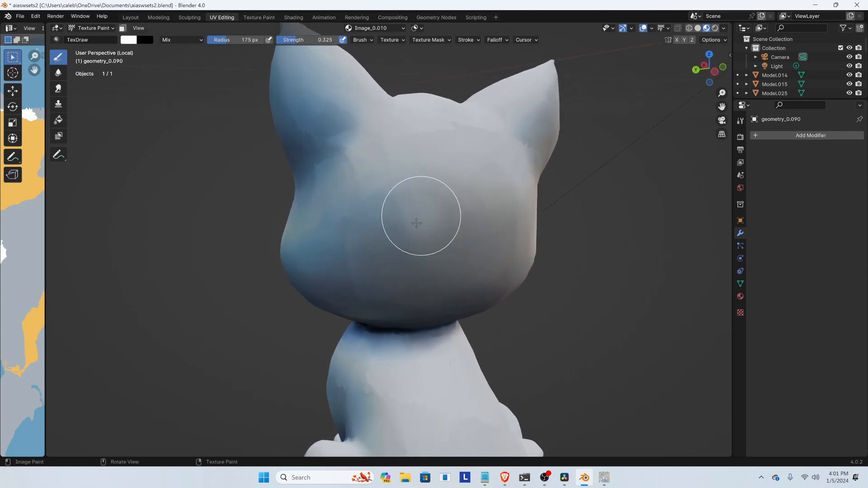
mouse_move(334, 223)
middle_mouse_down()
mouse_move(398, 240)
mouse_move(470, 230)
mouse_move(446, 222)
mouse_move(447, 234)
mouse_move(407, 200)
middle_mouse_up()
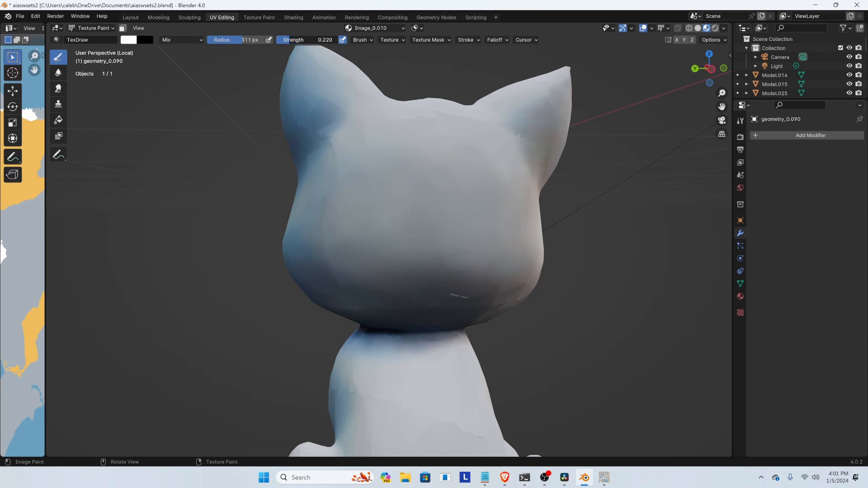
middle_click_drag(280, 79, 397, 236)
mouse_move(392, 236)
left_mouse_down()
mouse_move(378, 237)
mouse_move(421, 198)
mouse_move(456, 227)
mouse_move(421, 255)
left_mouse_up()
Paint white over the blue and dark shading on the cat's cheek, reducing the brush radius to 204 px at strength 0.220
middle_click_drag(362, 207, 445, 233)
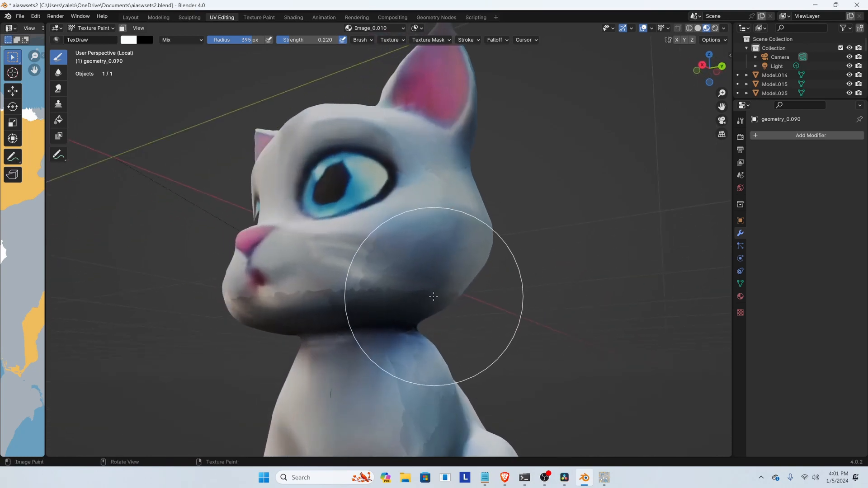
left_click(436, 293)
left_click(431, 286)
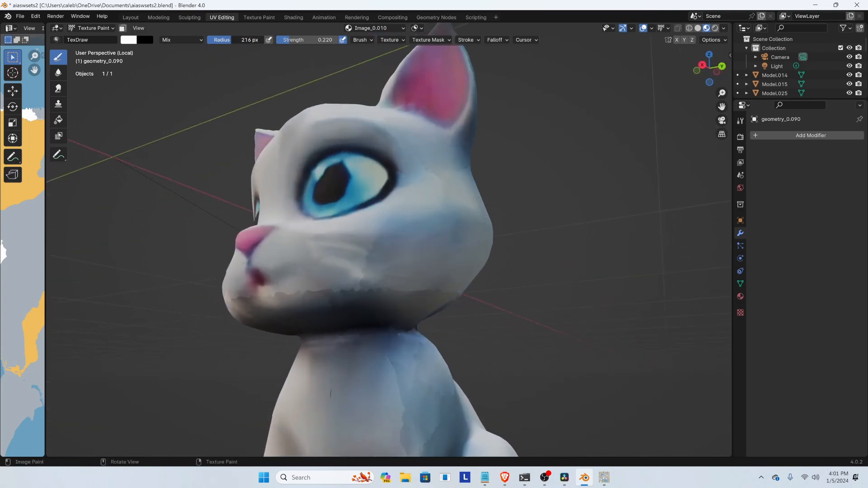
mouse_move(430, 291)
left_mouse_down()
mouse_move(389, 263)
mouse_move(450, 225)
mouse_move(433, 225)
left_mouse_up()
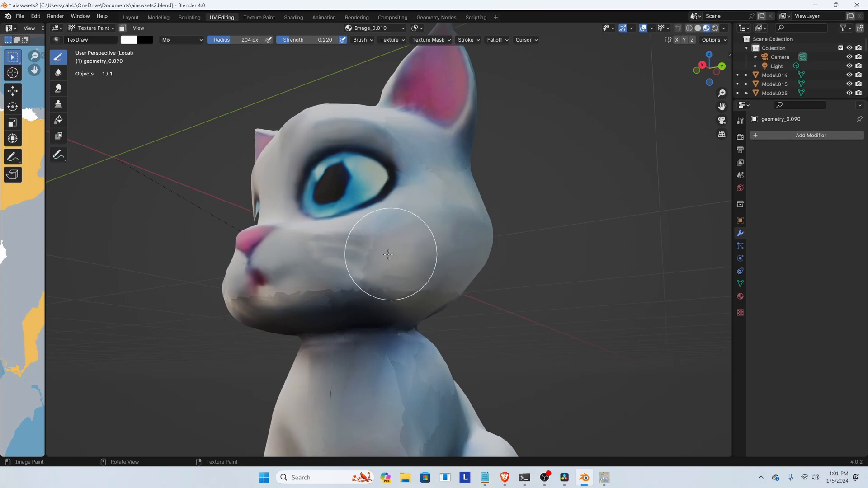
mouse_move(388, 255)
left_mouse_down()
mouse_move(354, 256)
mouse_move(369, 255)
left_mouse_up()
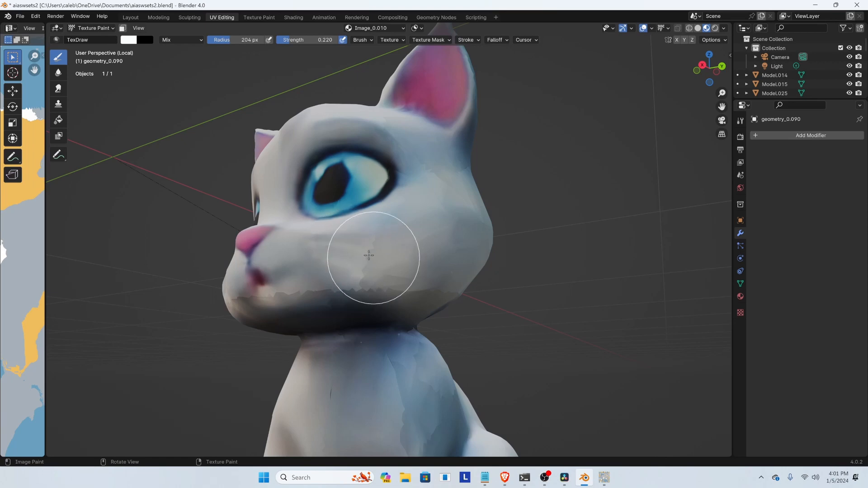
left_click_drag(322, 272, 325, 257)
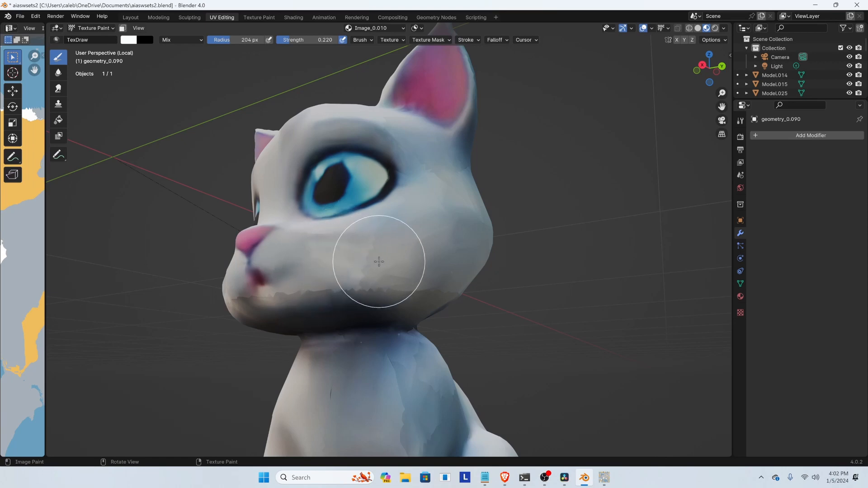
Undo the last strokes under the cat's chin and repaint the dark area white with a brush radius of about 290 px
middle_click_drag(450, 268, 384, 233)
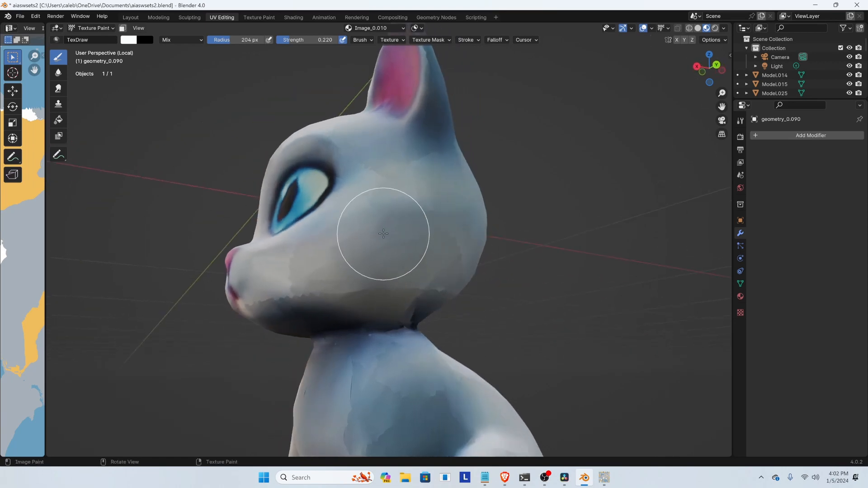
mouse_move(457, 243)
middle_mouse_down()
mouse_move(369, 257)
mouse_move(368, 271)
mouse_move(403, 261)
middle_mouse_up()
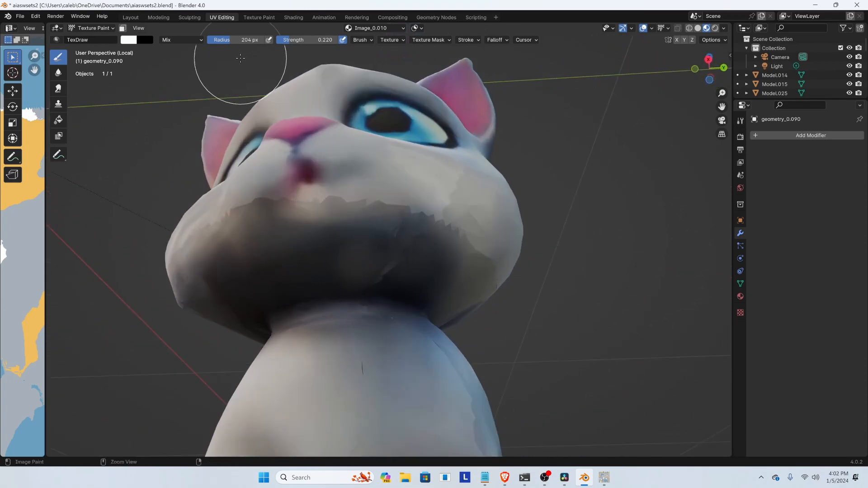
key("ctrl+z")
key("ctrl+z")
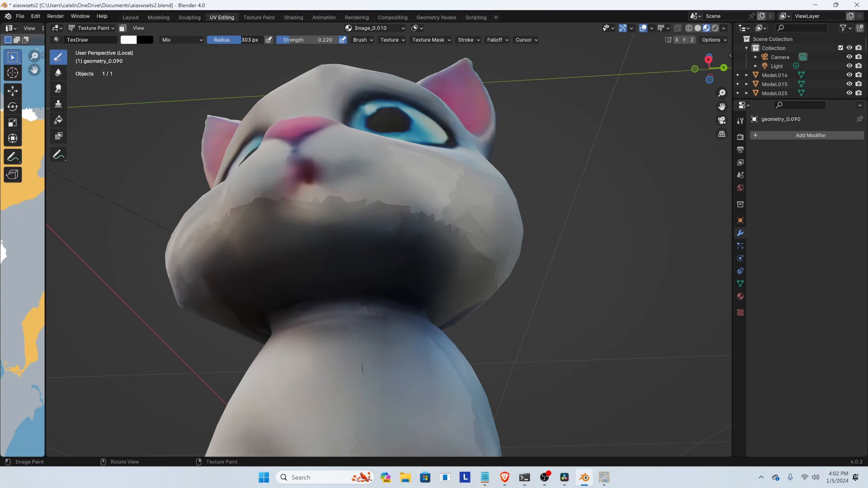
mouse_move(253, 297)
left_mouse_down()
mouse_move(261, 307)
mouse_move(225, 287)
mouse_move(268, 293)
mouse_move(304, 277)
mouse_move(380, 271)
mouse_move(430, 282)
mouse_move(453, 258)
mouse_move(411, 252)
mouse_move(358, 287)
mouse_move(364, 259)
mouse_move(331, 256)
mouse_move(221, 290)
left_mouse_up()
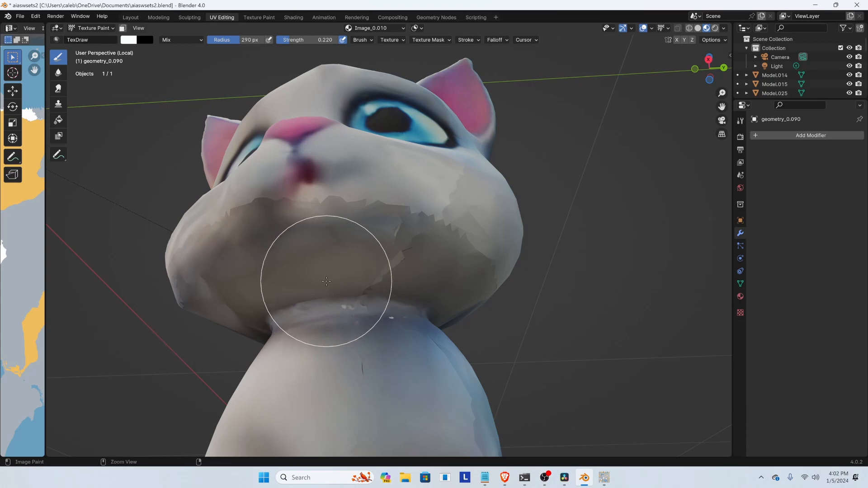
Undo the most recent white strokes under the cat's chin
key("ctrl+z")
key("ctrl+z")
key("ctrl+z")
key("ctrl+z")
key("ctrl+z")
key("ctrl+z")
key("ctrl+z")
key("ctrl+z")
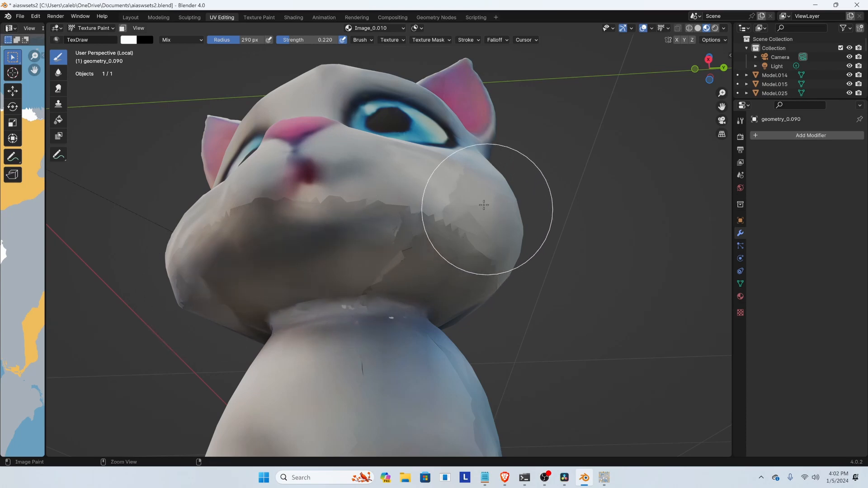
Lighten the underside of the cat's chin with white strokes, raise the brush strength to 0.426, and undo the last stroke
mouse_move(483, 315)
left_mouse_down("ctrl")
mouse_move(467, 324)
mouse_move(341, 304)
mouse_move(347, 273)
mouse_move(408, 280)
mouse_move(432, 247)
mouse_move(416, 244)
mouse_move(355, 243)
mouse_move(203, 275)
mouse_move(285, 240)
mouse_move(418, 235)
mouse_move(446, 283)
mouse_move(357, 256)
mouse_move(293, 249)
mouse_move(229, 277)
mouse_move(221, 292)
mouse_move(489, 287)
mouse_move(234, 281)
mouse_move(237, 260)
mouse_move(252, 300)
mouse_move(234, 277)
mouse_move(324, 278)
mouse_move(259, 270)
mouse_move(242, 301)
mouse_move(427, 262)
left_mouse_up("ctrl")
key("ctrl+z")
mouse_move(426, 262)
middle_mouse_down()
mouse_move(439, 251)
mouse_move(417, 249)
mouse_move(412, 213)
middle_mouse_up()
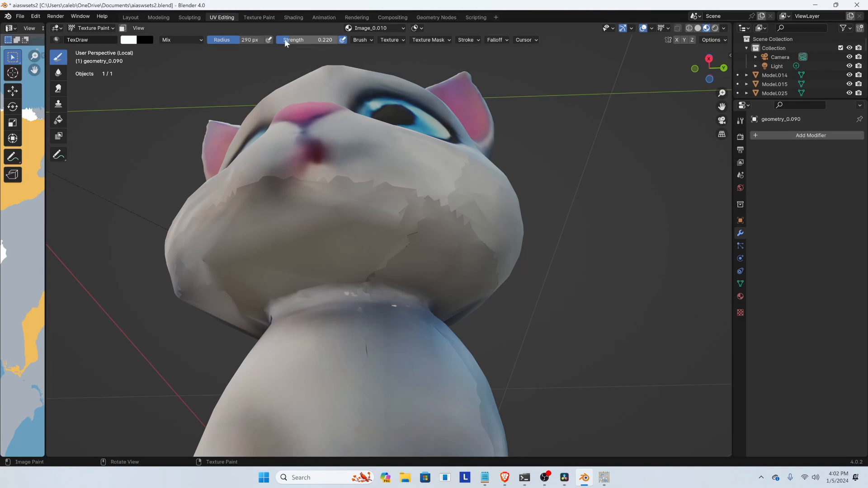
mouse_move(349, 248)
left_mouse_down()
mouse_move(393, 264)
mouse_move(434, 242)
left_mouse_up()
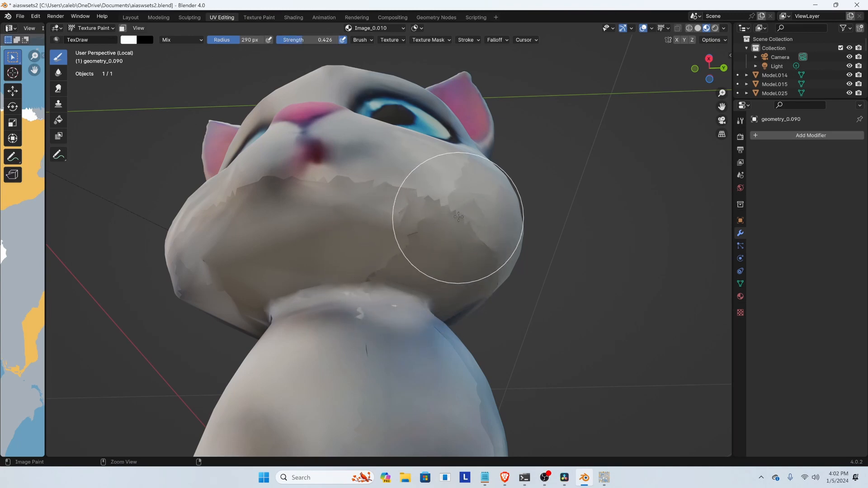
key("ctrl+z")
Lighten the dark lower back of the cat's head with white strokes, lowering the brush strength to 0.134
mouse_move(441, 203)
middle_mouse_down()
mouse_move(389, 294)
mouse_move(443, 204)
mouse_move(454, 213)
middle_mouse_up()
middle_click_drag(310, 242, 436, 207)
left_click_drag(345, 216, 370, 241)
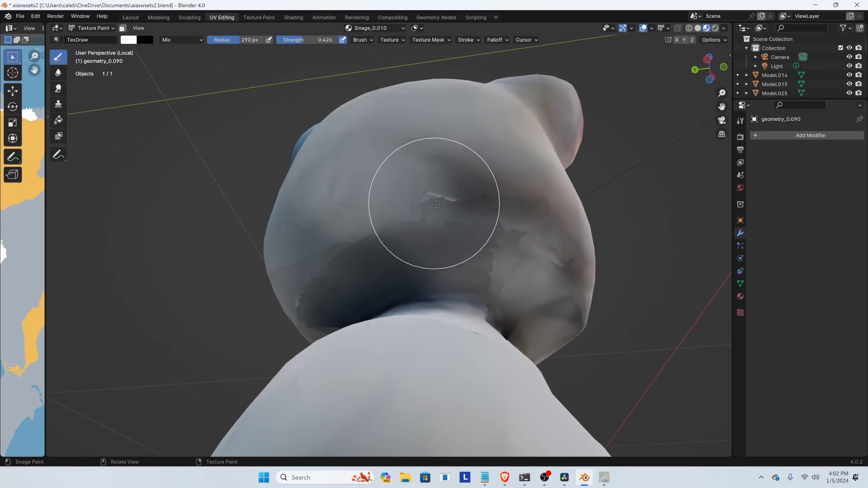
left_click_drag(476, 219, 316, 63)
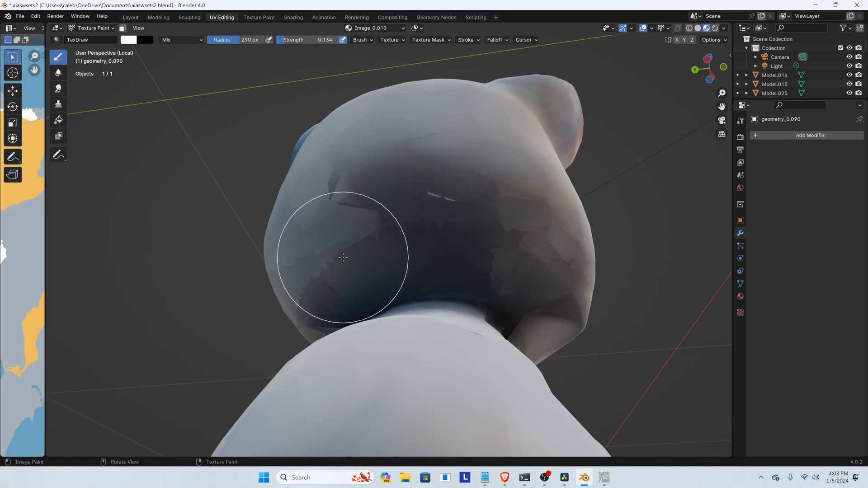
left_click_drag(343, 257, 337, 283)
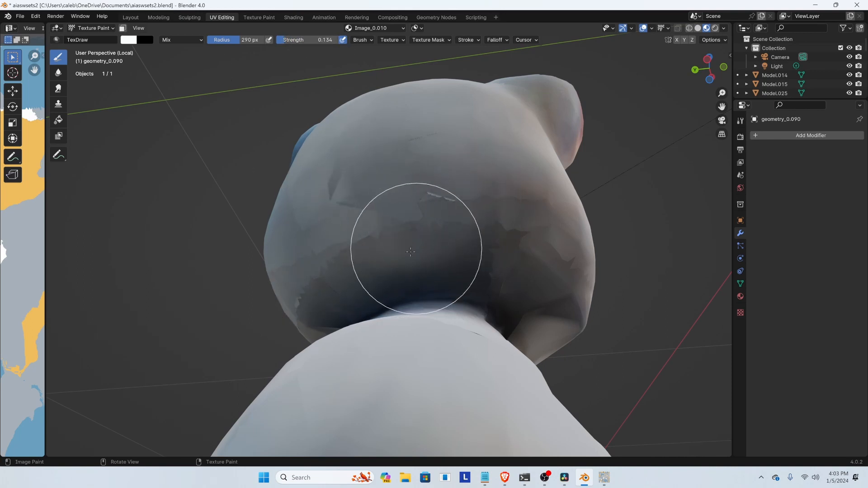
Paint white over the dark shading where the cat's head meets its neck, at the back and under the jaw
middle_click_drag(455, 285, 442, 272)
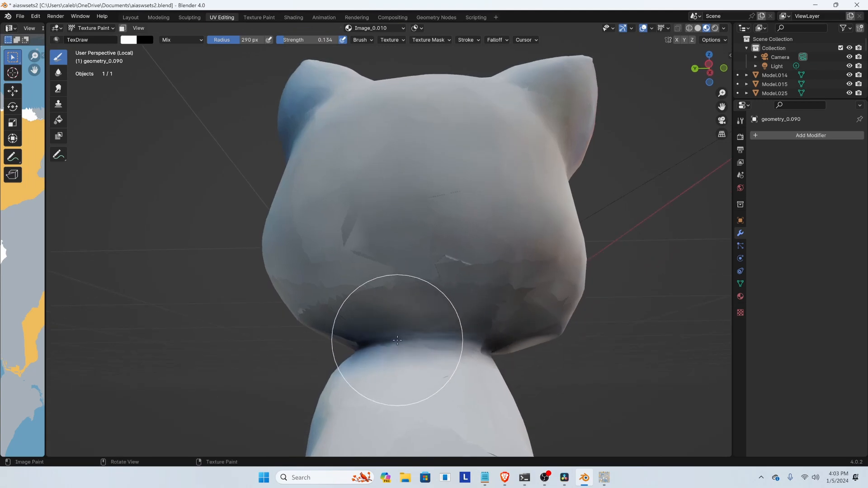
mouse_move(397, 340)
middle_mouse_down()
mouse_move(382, 333)
mouse_move(382, 320)
mouse_move(369, 328)
middle_mouse_up()
middle_click_drag(405, 299, 383, 306)
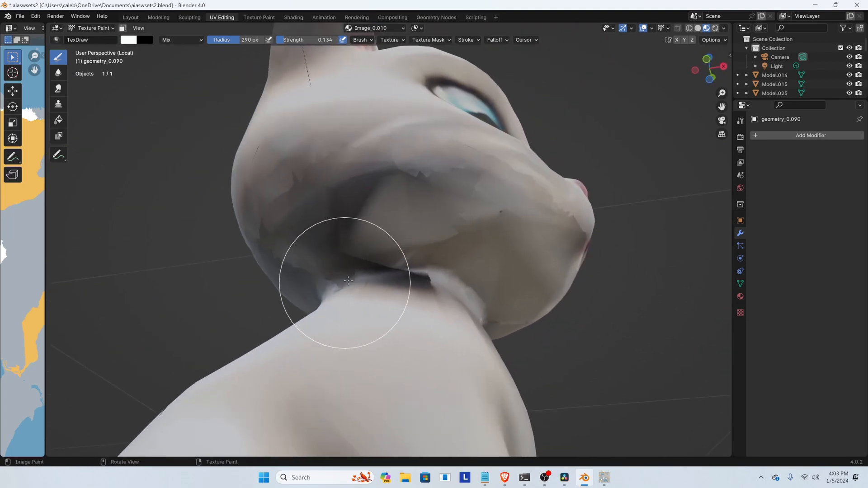
mouse_move(342, 272)
left_mouse_down()
mouse_move(380, 181)
mouse_move(317, 256)
left_mouse_up()
mouse_move(318, 256)
middle_mouse_down()
mouse_move(432, 234)
mouse_move(489, 275)
middle_mouse_up()
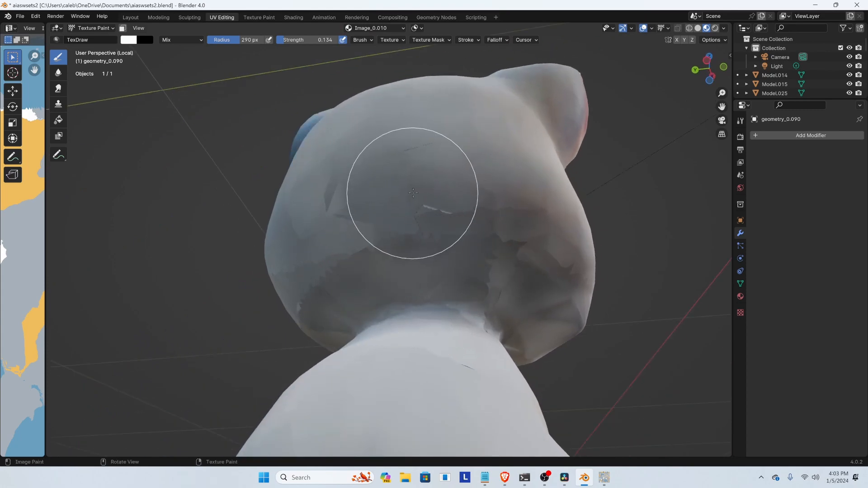
mouse_move(413, 193)
middle_mouse_down()
mouse_move(442, 227)
mouse_move(412, 272)
mouse_move(364, 239)
middle_mouse_up()
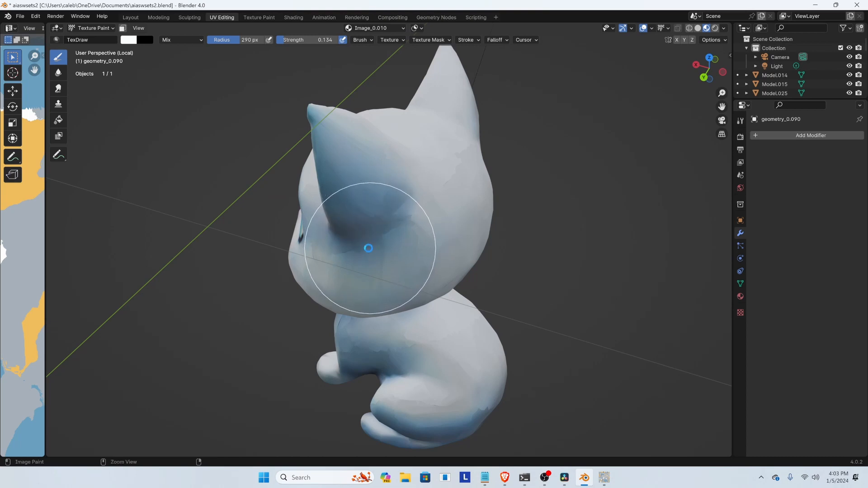
Save the file and paint white over the blue shading behind and below the cat's ear at strength 0.134
key("ctrl+s")
left_click_drag(370, 256, 326, 140)
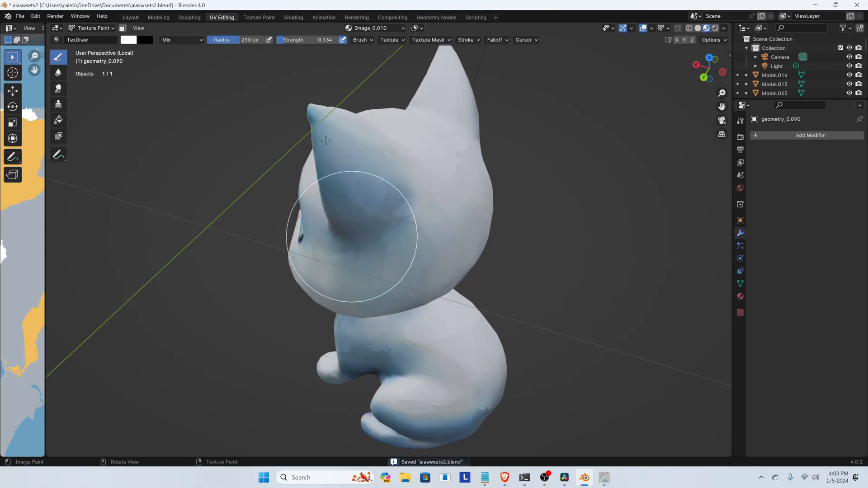
mouse_move(358, 191)
left_mouse_down()
mouse_move(341, 162)
mouse_move(403, 184)
left_mouse_up()
middle_click_drag(424, 192, 393, 176)
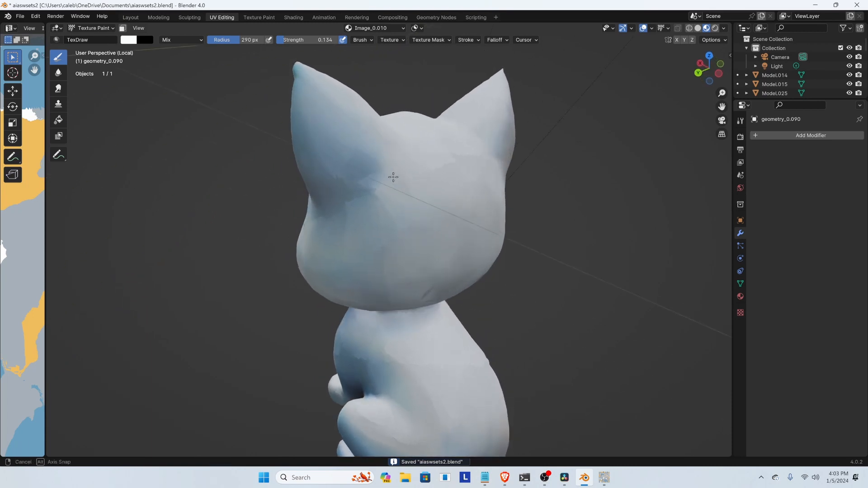
mouse_move(343, 145)
left_mouse_down()
mouse_move(344, 203)
mouse_move(319, 176)
left_mouse_up()
mouse_move(320, 176)
middle_mouse_down()
mouse_move(377, 197)
mouse_move(344, 162)
mouse_move(312, 151)
middle_mouse_up()
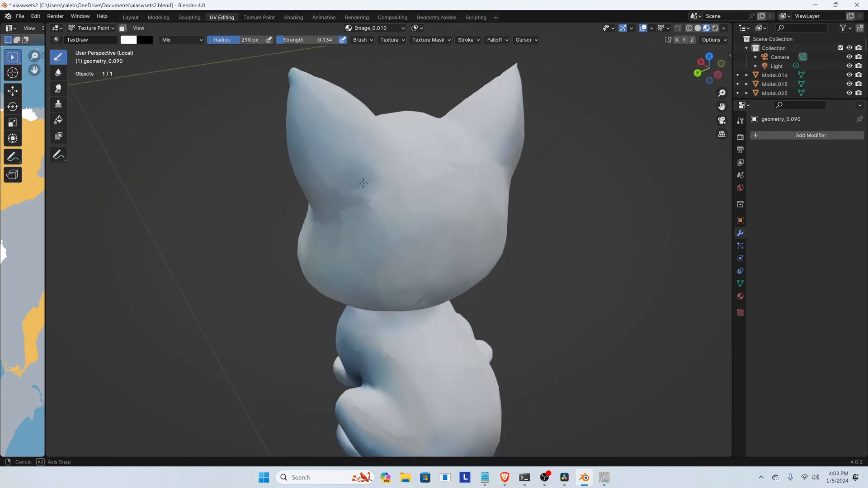
Paint white over the blue shading on the side of the cat's body and front leg at strength 0.285
middle_click_drag(294, 113, 398, 229)
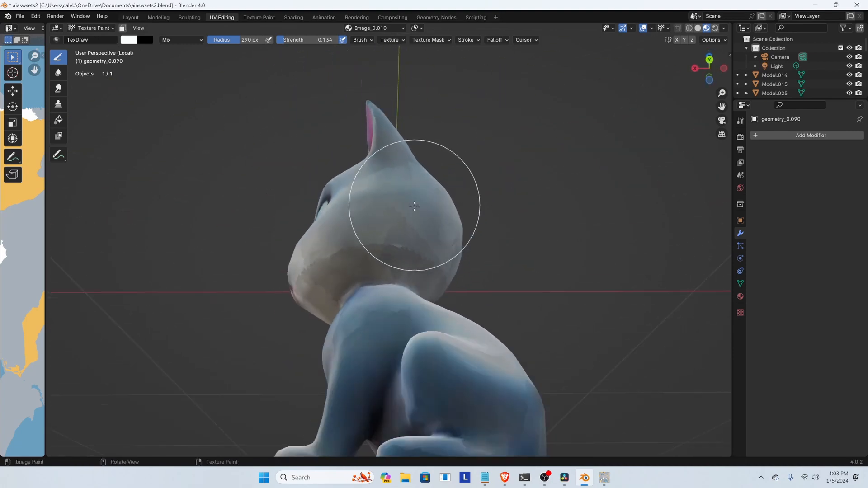
middle_click_drag(461, 310, 388, 387)
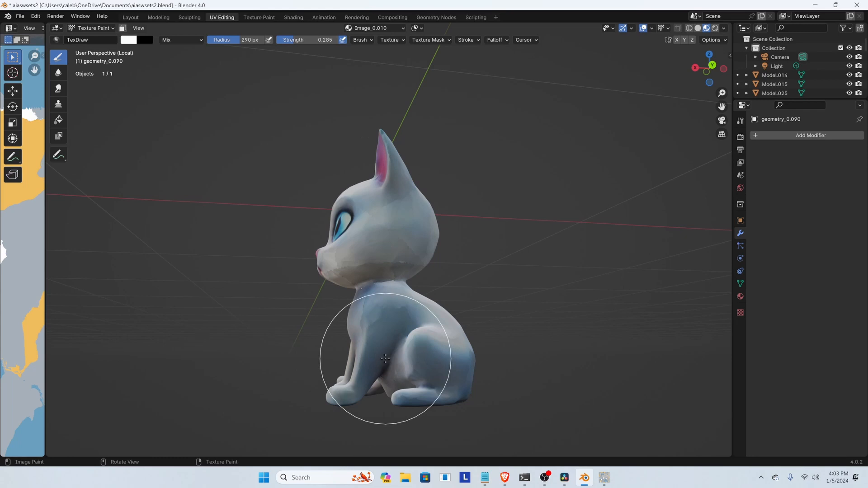
mouse_move(386, 359)
left_mouse_down()
mouse_move(362, 368)
mouse_move(403, 327)
left_mouse_up()
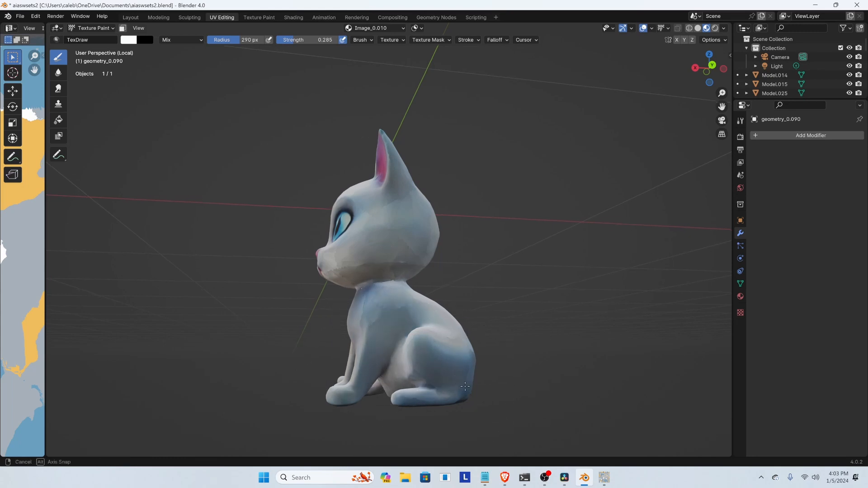
Paint white over the blue shading on the cat's haunch, rump and back at strength 0.285
middle_click_drag(450, 373, 399, 353)
left_click_drag(398, 354, 506, 359)
middle_click_drag(528, 350, 409, 351)
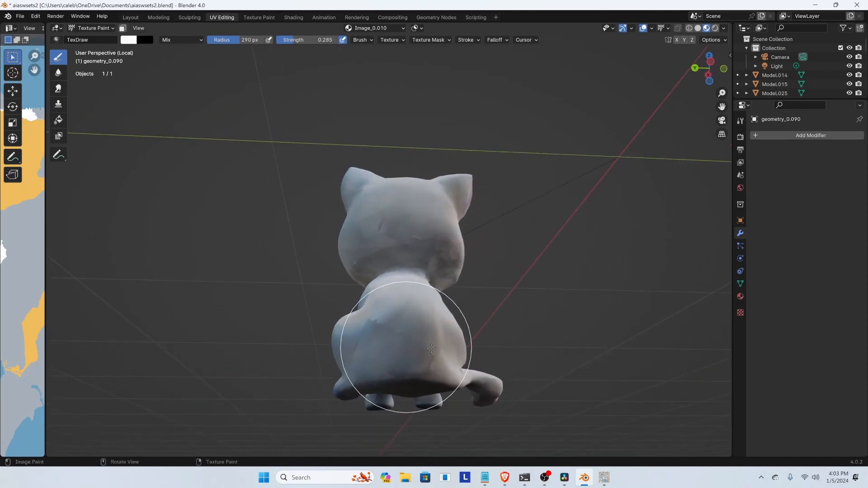
mouse_move(474, 344)
left_mouse_down()
mouse_move(378, 352)
mouse_move(362, 326)
mouse_move(323, 338)
left_mouse_up()
mouse_move(324, 330)
middle_mouse_down()
mouse_move(398, 340)
mouse_move(385, 357)
mouse_move(400, 367)
middle_mouse_up()
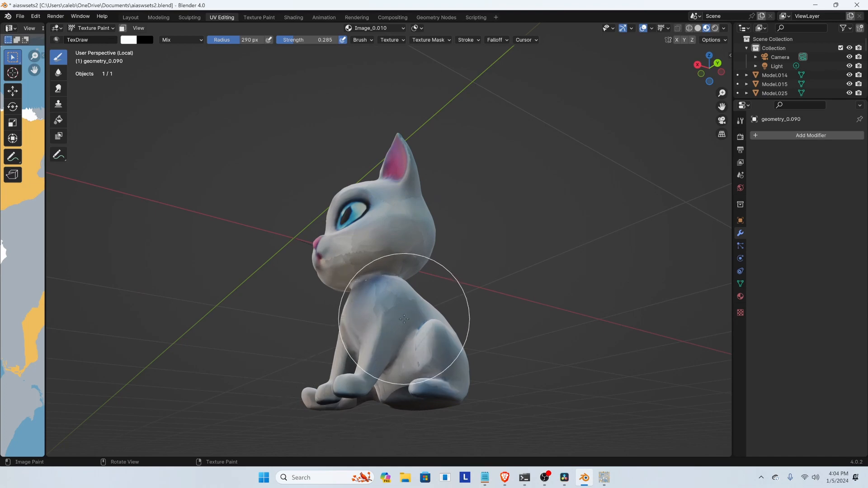
Blend the patchy shading on the back of the cat's head with Smear strokes at radius 290 px and strength 0.578
scroll(352, 314, "up", 3)
mouse_move(353, 314)
middle_mouse_down()
mouse_move(337, 330)
mouse_move(436, 331)
mouse_move(303, 338)
mouse_move(426, 345)
mouse_move(381, 307)
mouse_move(428, 302)
mouse_move(386, 268)
middle_mouse_up()
scroll(426, 345, "down", 3)
scroll(388, 266, "up", 3)
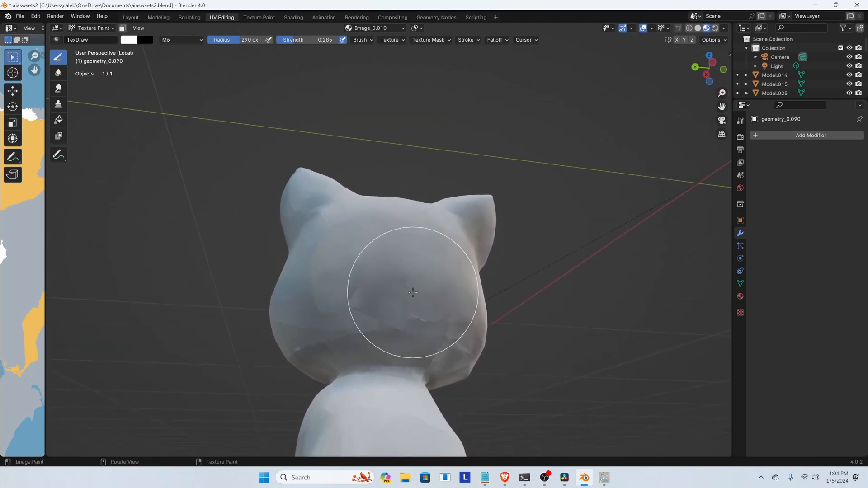
left_click(58, 89)
mouse_move(351, 299)
left_mouse_down()
mouse_move(323, 308)
mouse_move(348, 303)
mouse_move(322, 294)
left_mouse_up()
mouse_move(376, 284)
left_mouse_down()
mouse_move(445, 301)
mouse_move(431, 316)
mouse_move(429, 303)
mouse_move(451, 331)
mouse_move(467, 326)
mouse_move(441, 319)
mouse_move(391, 244)
mouse_move(413, 252)
mouse_move(353, 272)
mouse_move(339, 314)
mouse_move(333, 300)
mouse_move(346, 346)
left_mouse_up()
middle_click_drag(346, 346, 413, 325)
middle_click_drag(404, 279, 461, 306)
middle_click_drag(295, 346, 384, 281)
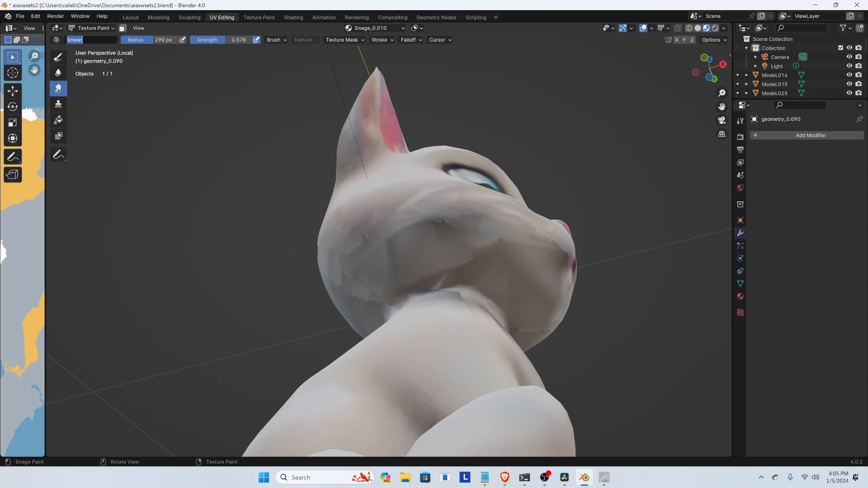
Return to the TexDraw brush and reduce its radius to 105 px for painting the cat's face
left_click(58, 56)
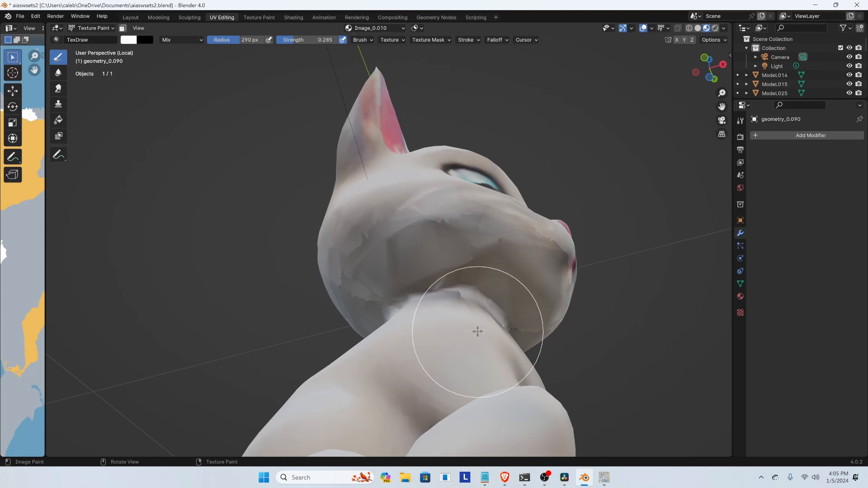
middle_click_drag(467, 253, 421, 285)
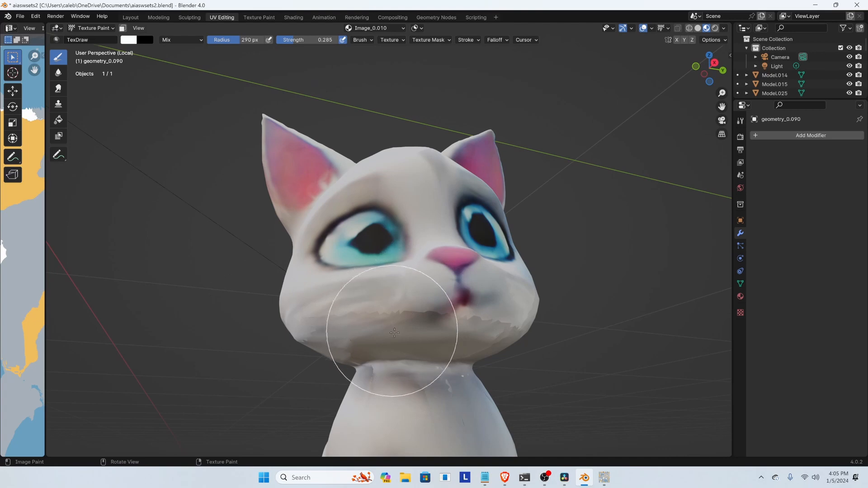
mouse_move(252, 300)
middle_mouse_down()
mouse_move(391, 280)
mouse_move(387, 286)
middle_mouse_up()
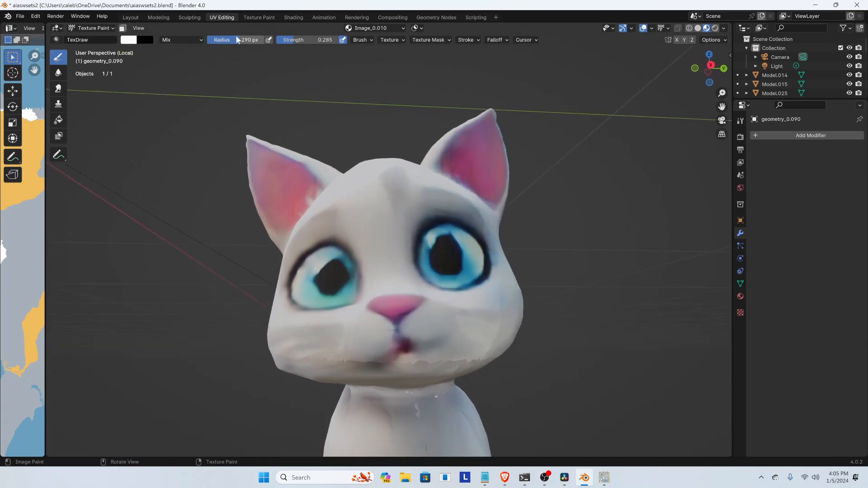
left_click_drag(237, 40, 218, 39)
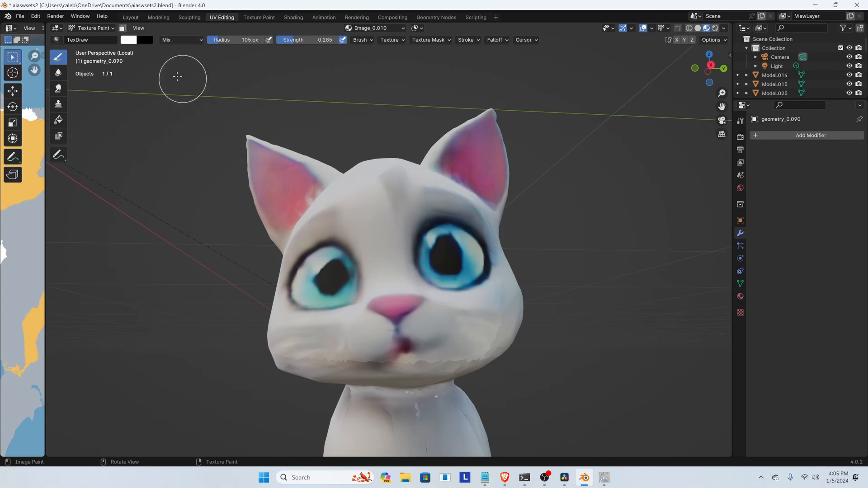
left_click(132, 40)
left_click(129, 41)
Widen the image editor, display the cat's Image_0.010 texture in it, and show the object's material settings
scroll(572, 220, "down", 4)
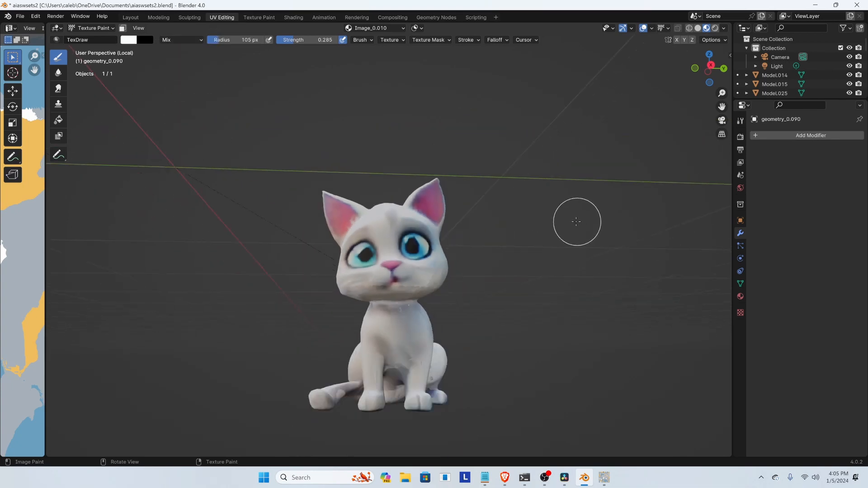
left_click_drag(45, 244, 327, 251)
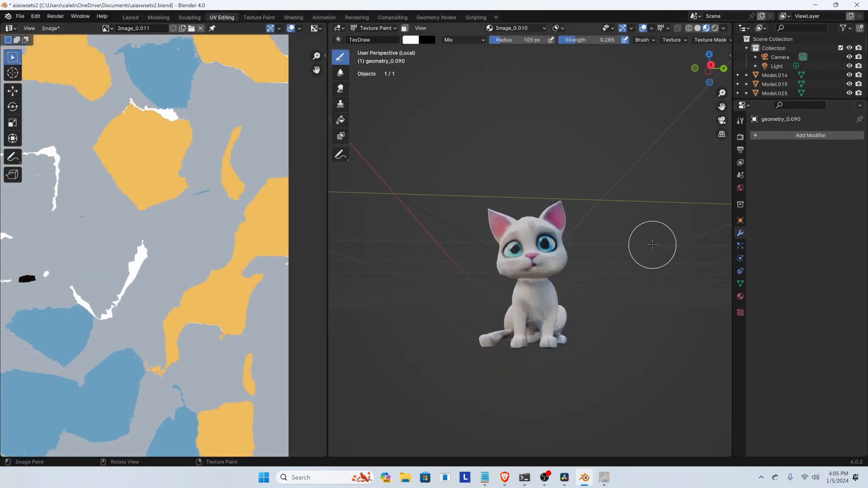
left_click(740, 297)
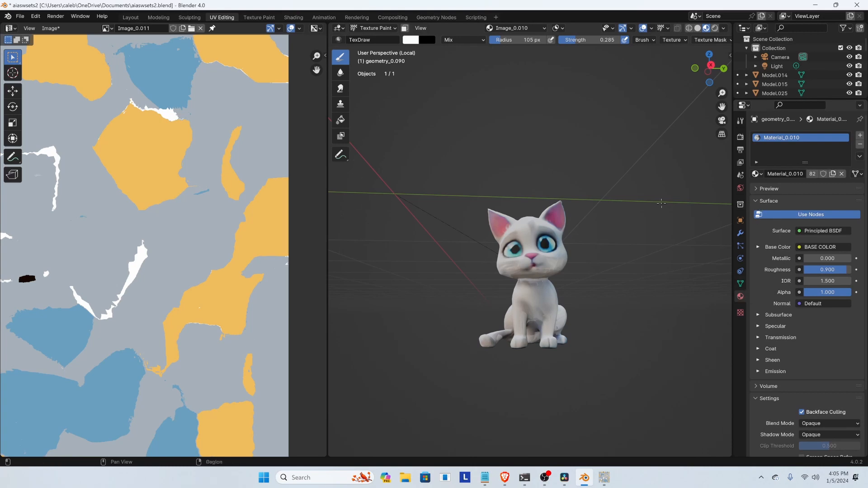
left_click(105, 28)
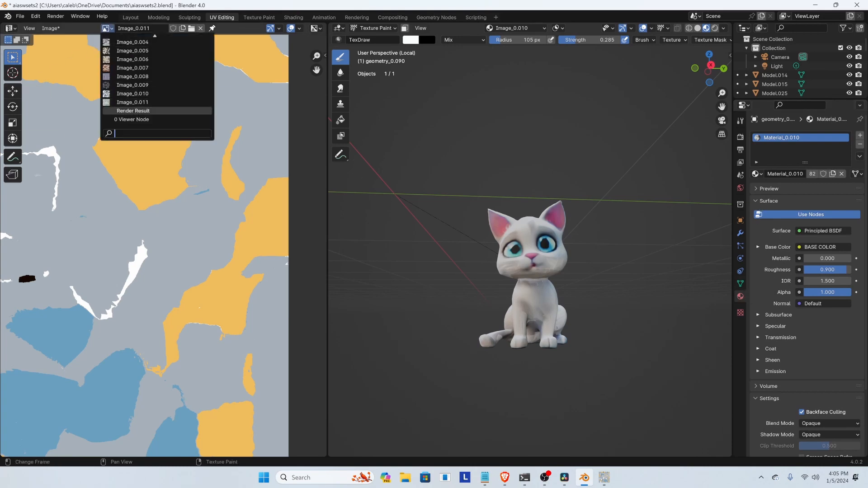
left_click(131, 98)
scroll(131, 97, "down", 5)
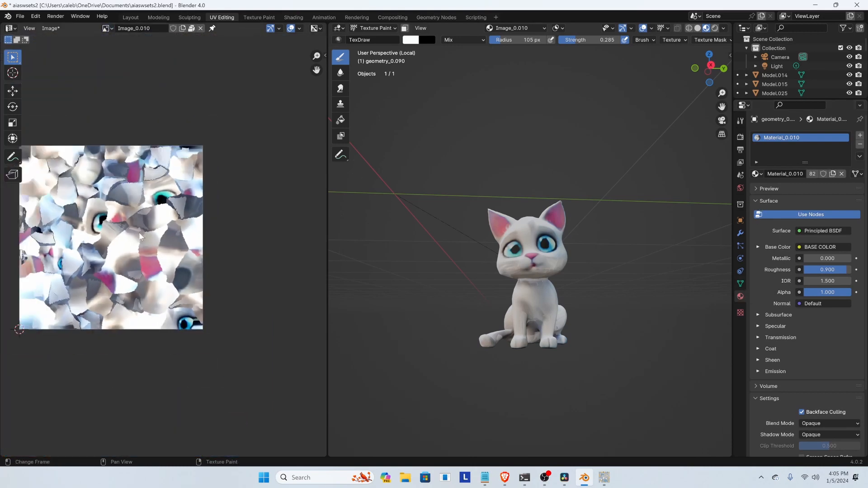
scroll(70, 241, "up", 1)
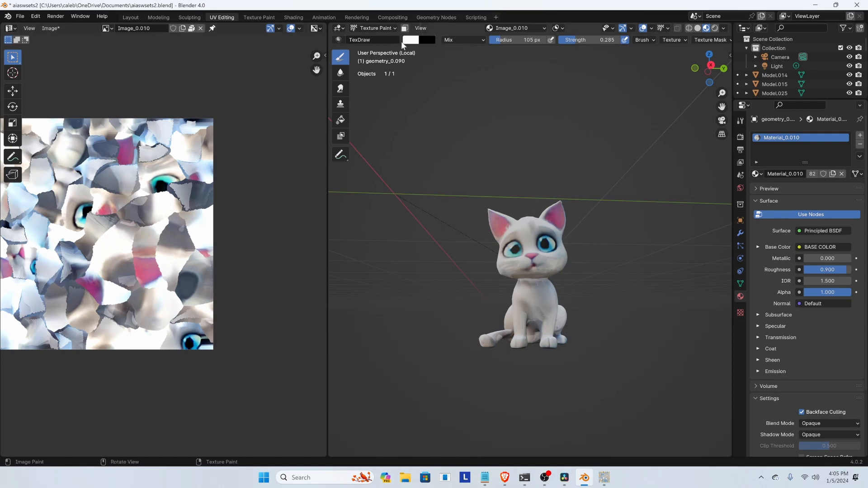
Paint the corner of the cat's mouth with pink sampled from the texture, using radius 47 px and strength 0.231
left_click(411, 41)
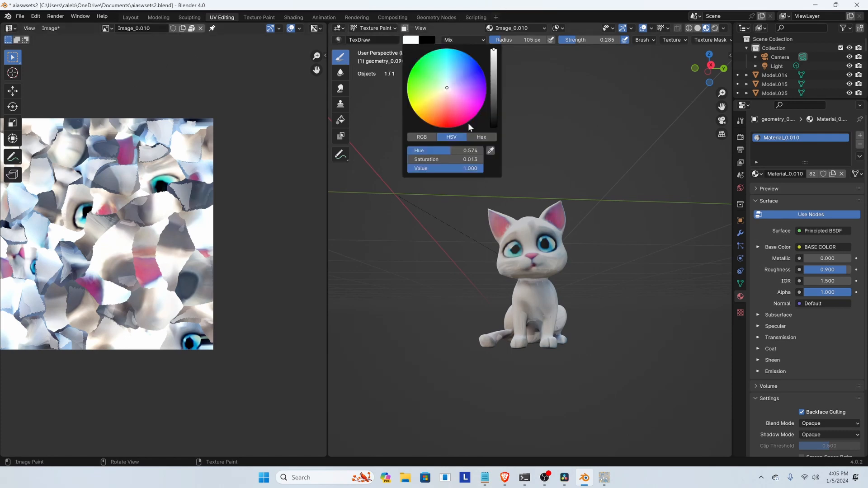
left_click(491, 151)
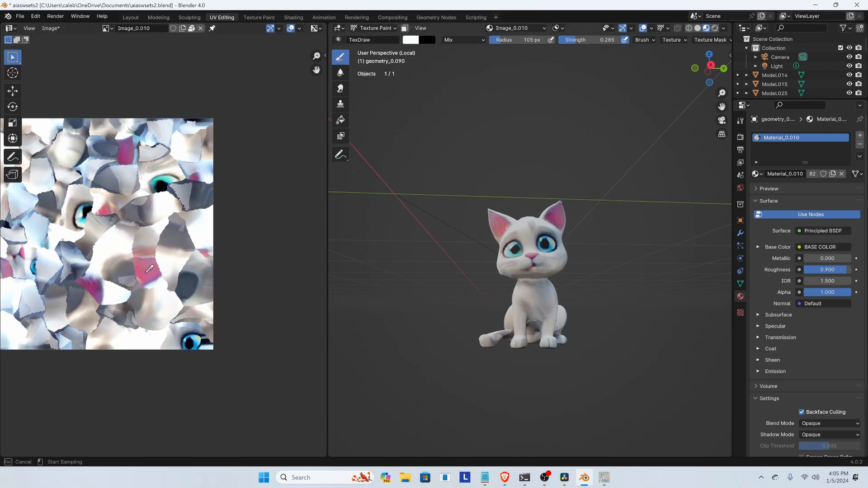
left_click(149, 269)
scroll(553, 302, "up", 6)
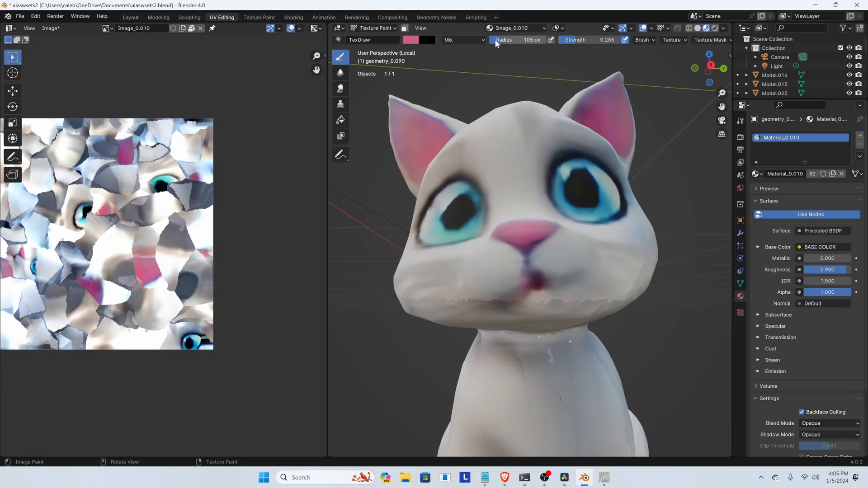
left_click_drag(497, 43, 491, 43)
left_click_drag(588, 40, 581, 40)
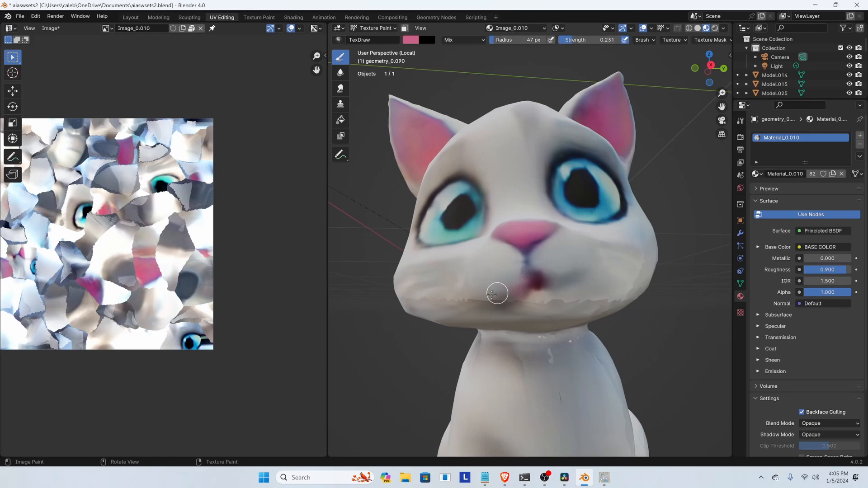
left_click_drag(497, 294, 513, 288)
Try painting the corner of the mouth with a darker magenta sampled from the texture, and undo the stroke
left_click(416, 40)
left_click(491, 151)
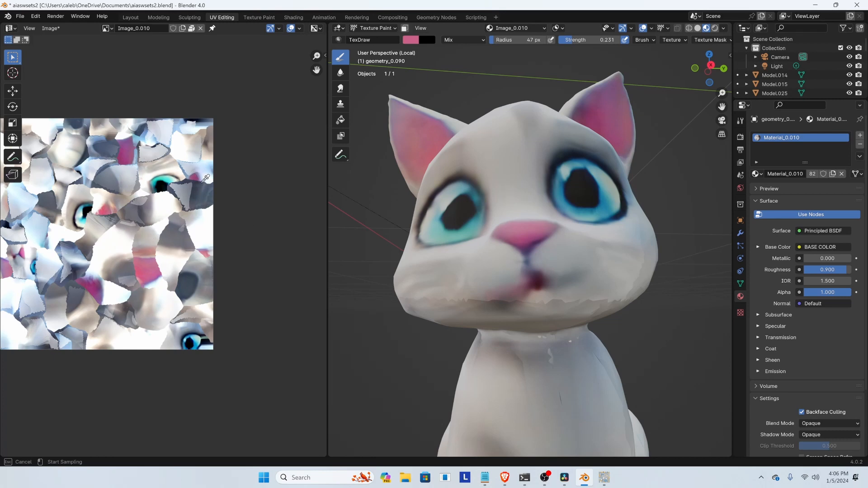
left_click(200, 176)
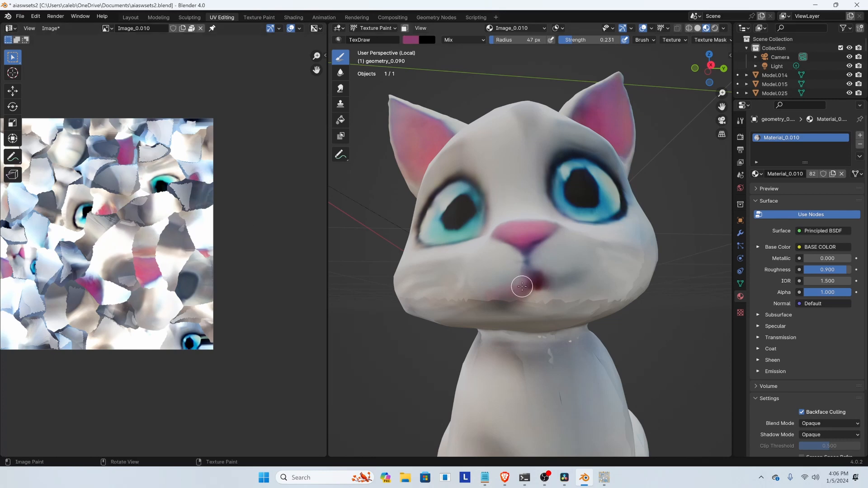
left_click_drag(503, 289, 521, 283)
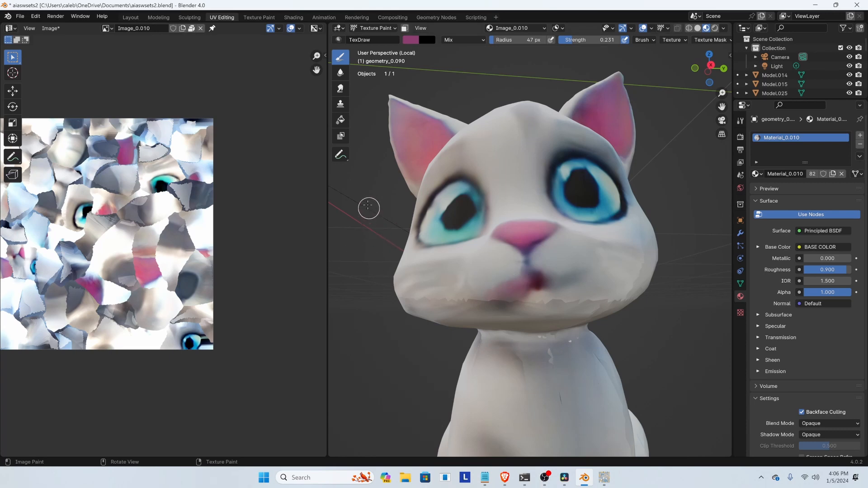
key("ctrl+z")
Select the cat's mouth face in Edit Mode to locate it on the texture, and return to Texture Paint
key("Tab")
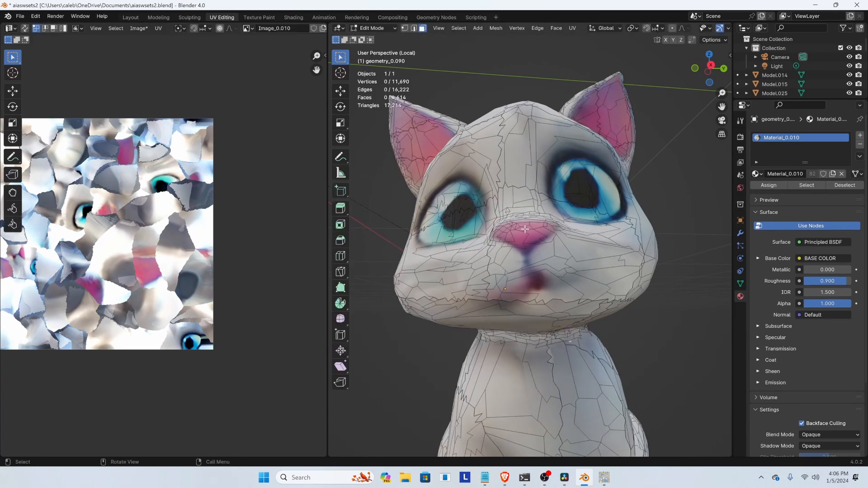
left_click(543, 280)
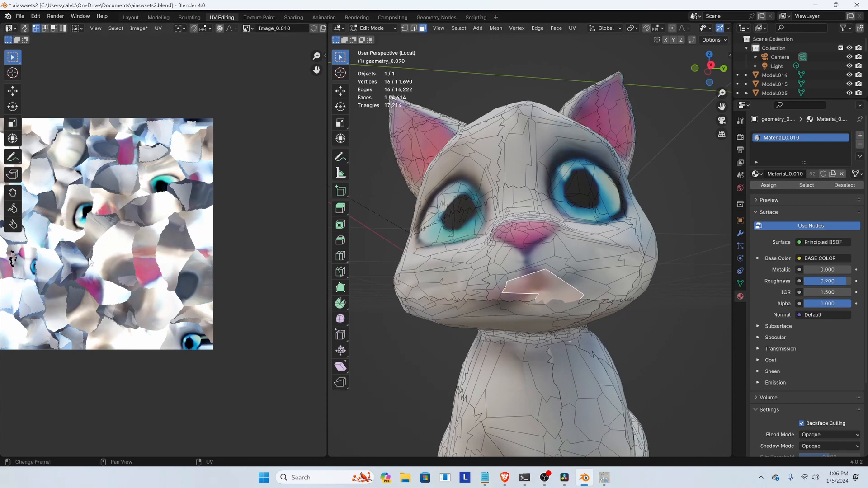
middle_click_drag(53, 272, 175, 262)
scroll(175, 262, "up", 10)
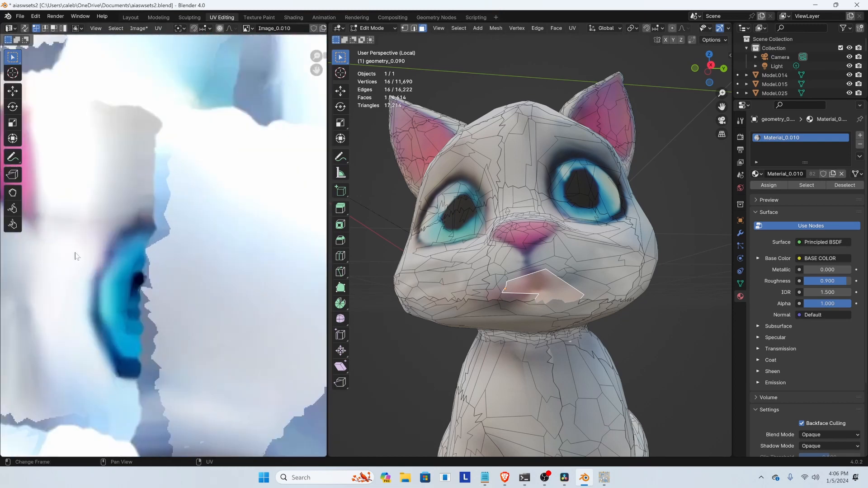
middle_click_drag(76, 256, 316, 283)
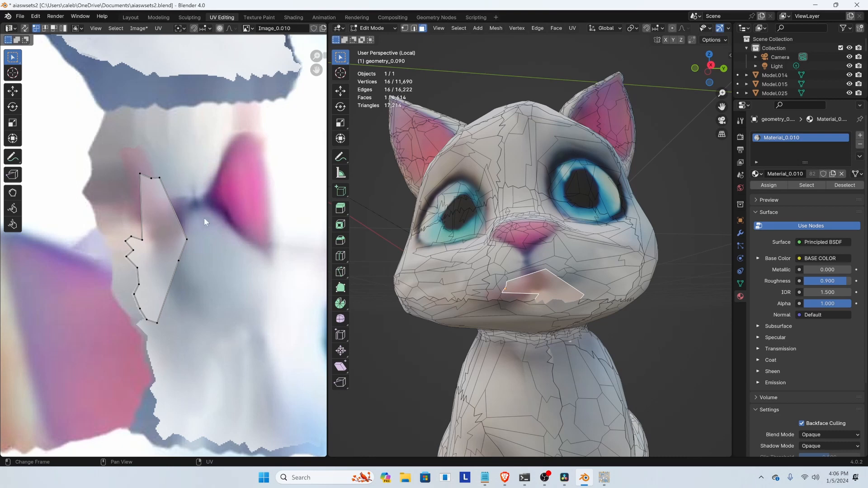
key("Tab")
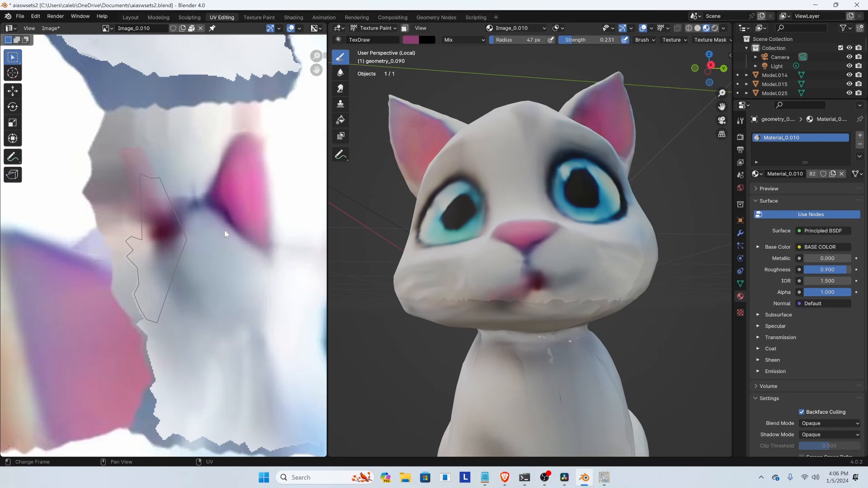
Sample the dark red of the mouth from the texture and paint the cat's lips with it
left_click(412, 40)
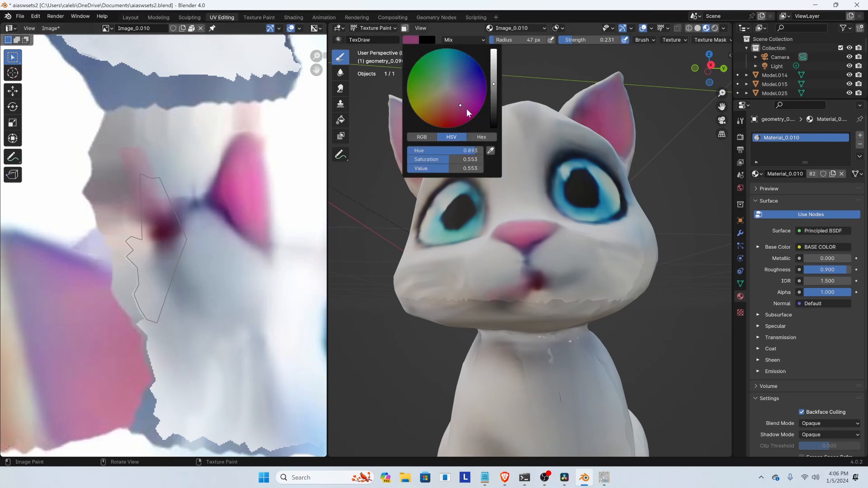
left_click(490, 150)
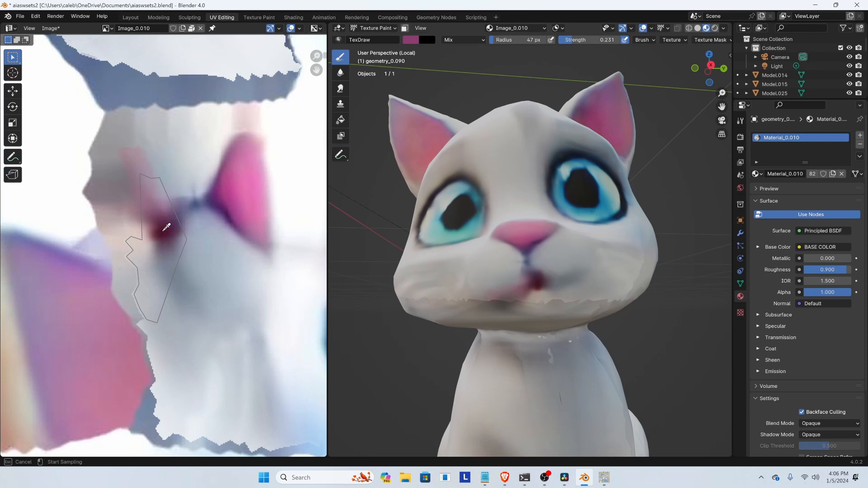
left_click(166, 227)
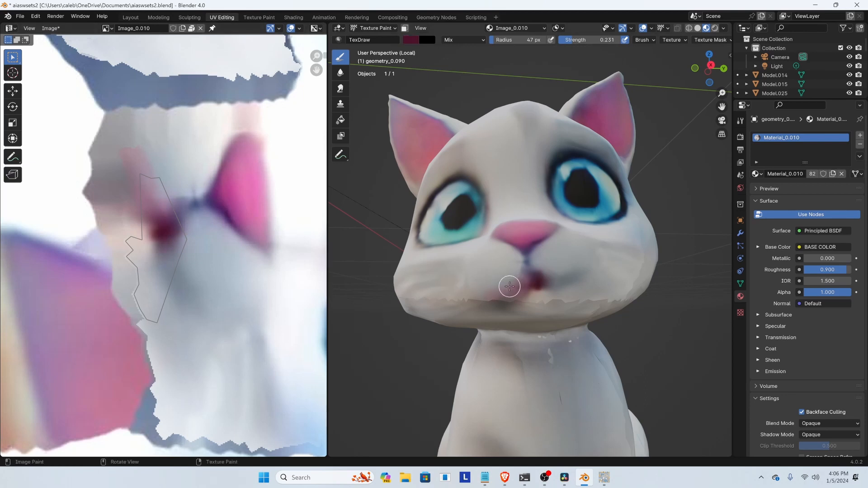
mouse_move(510, 287)
left_mouse_down()
mouse_move(495, 289)
mouse_move(550, 285)
mouse_move(497, 290)
mouse_move(525, 269)
mouse_move(533, 281)
mouse_move(522, 291)
mouse_move(500, 291)
mouse_move(547, 291)
mouse_move(515, 279)
mouse_move(536, 278)
mouse_move(497, 289)
left_mouse_up()
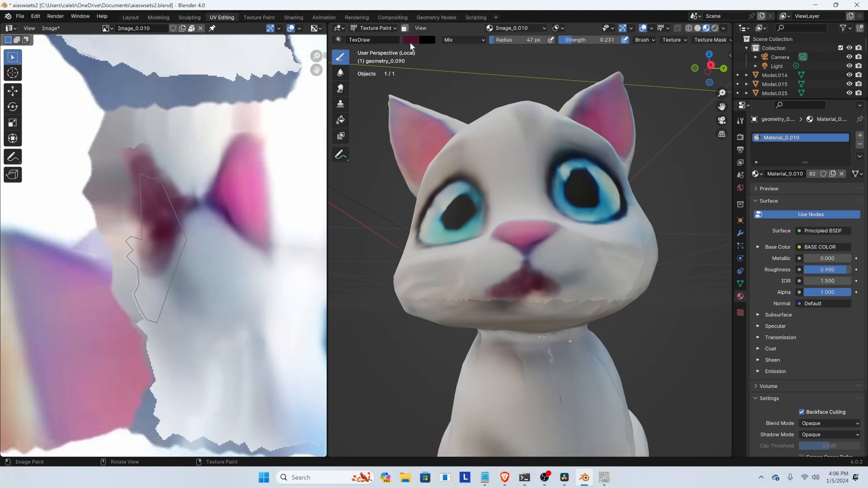
Add pink highlights across the lips with the nose colour sampled from the texture, using a 33 px brush radius
left_click(409, 39)
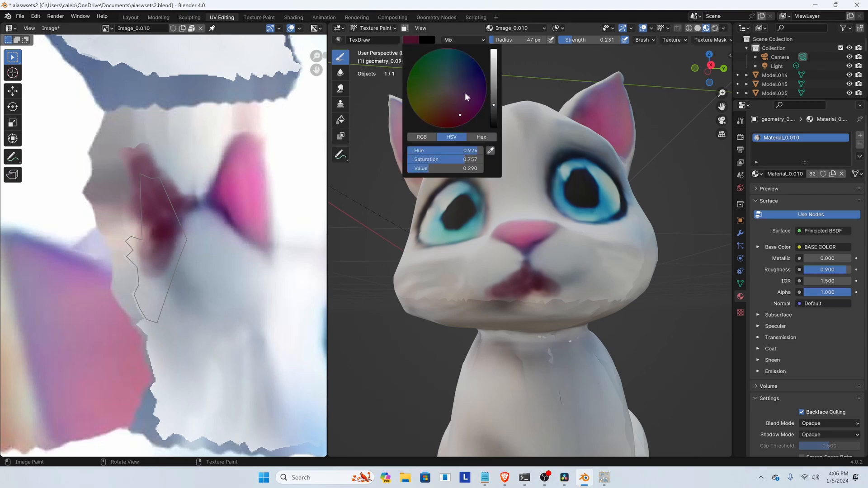
left_click(491, 163)
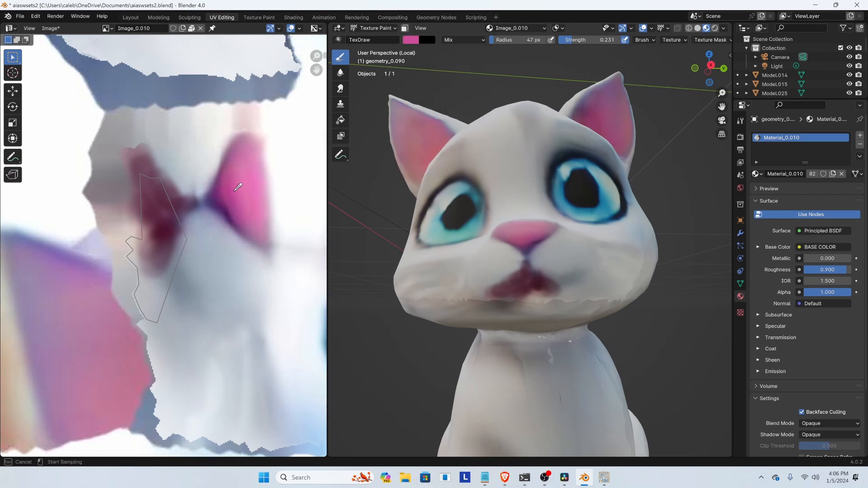
left_click(238, 186)
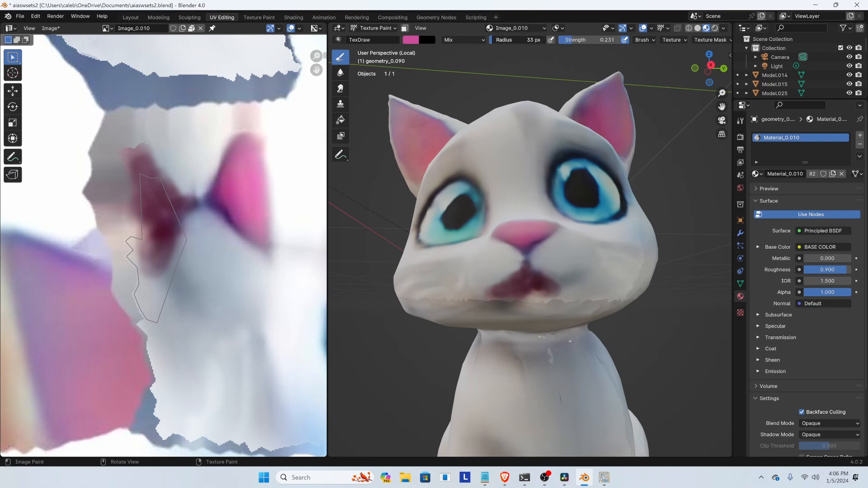
mouse_move(506, 286)
left_mouse_down()
mouse_move(528, 281)
mouse_move(524, 276)
mouse_move(545, 282)
left_mouse_up()
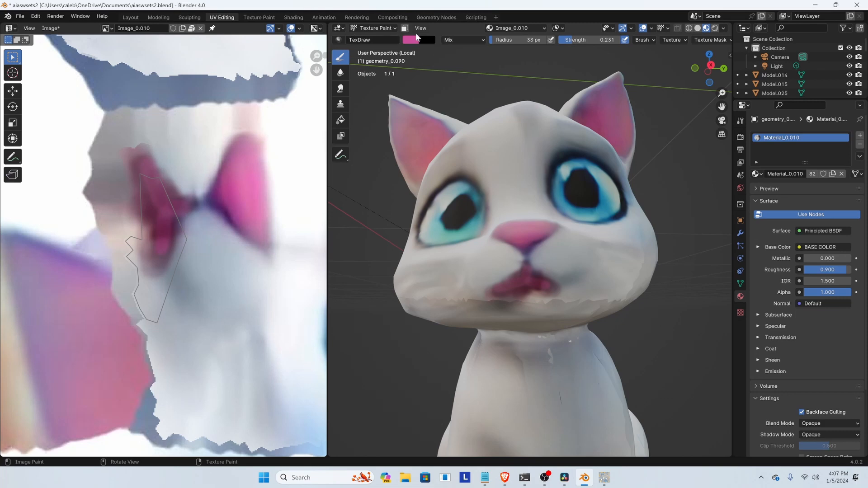
Sample a muted mauve from the texture beside the painted mouth and dab it onto the middle of the cat's lips
left_click(415, 39)
left_click(491, 151)
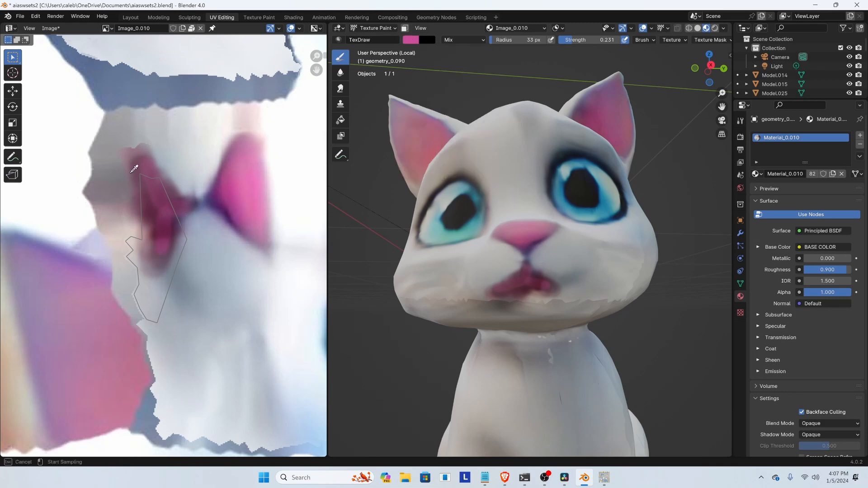
left_click(134, 169)
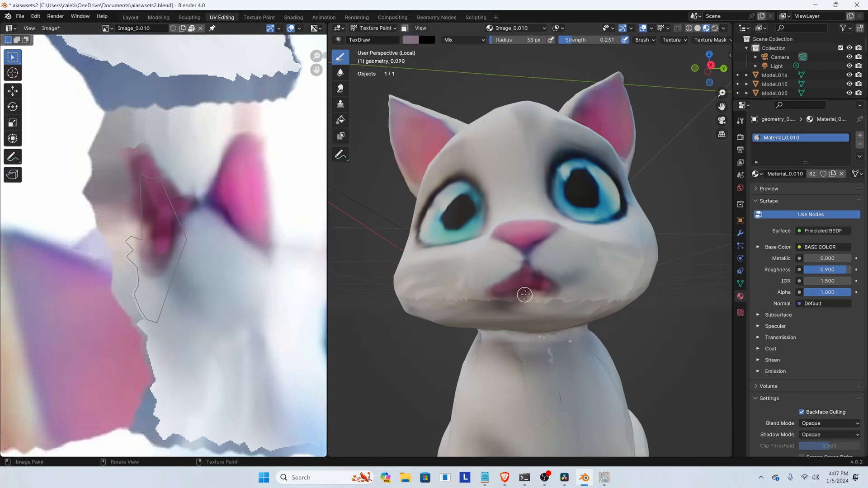
left_click_drag(524, 297, 526, 290)
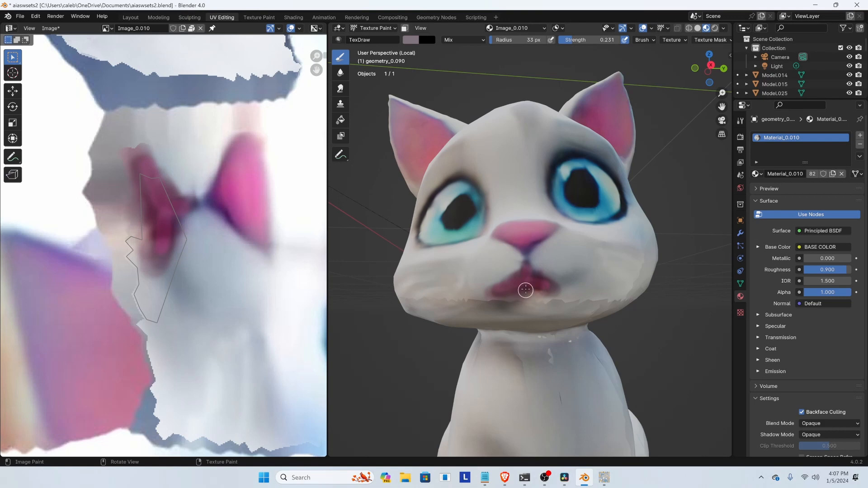
Blend the painted colours across the cat's lips with the Smear tool
left_click(340, 89)
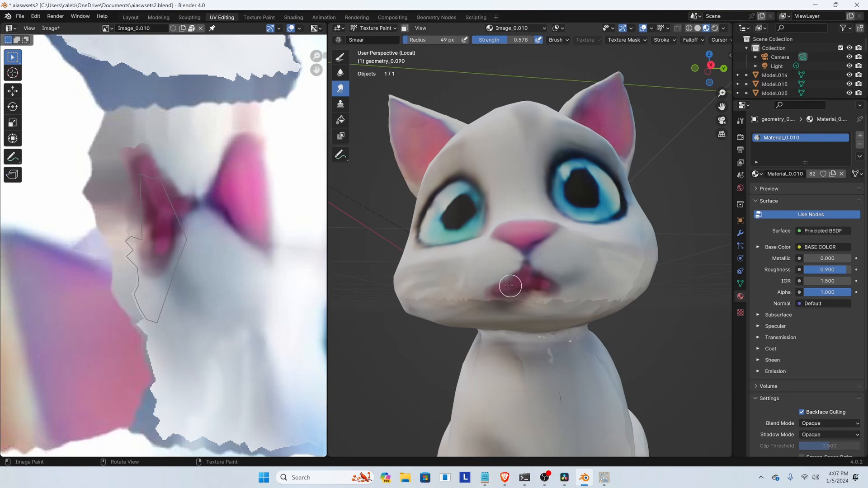
mouse_move(502, 289)
left_mouse_down()
mouse_move(549, 286)
mouse_move(516, 266)
mouse_move(552, 287)
mouse_move(545, 283)
left_mouse_up()
scroll(183, 240, "down", 5)
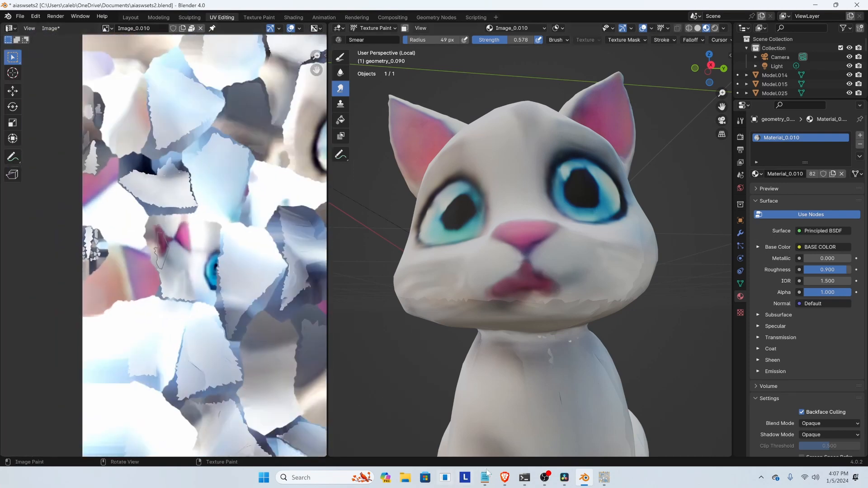
Switch to the Brave browser, search for "cat mouth" and browse the image results for a mouth reference
left_click(505, 477)
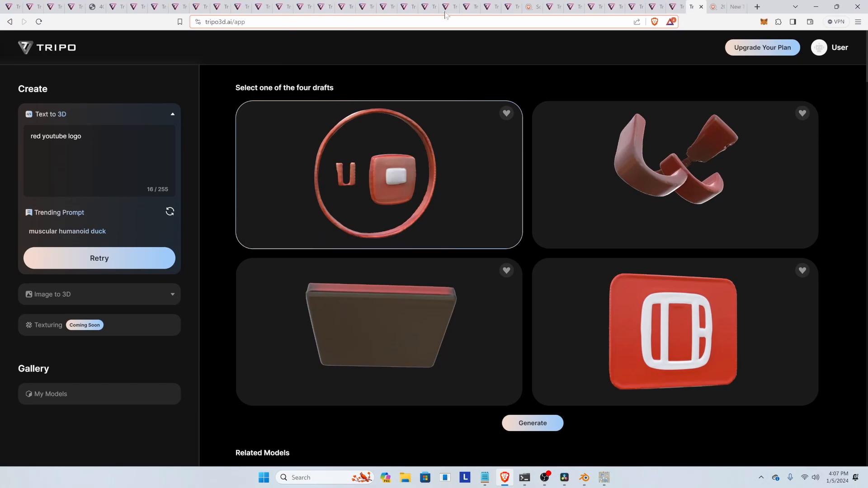
left_click(332, 21)
type("t mouth")
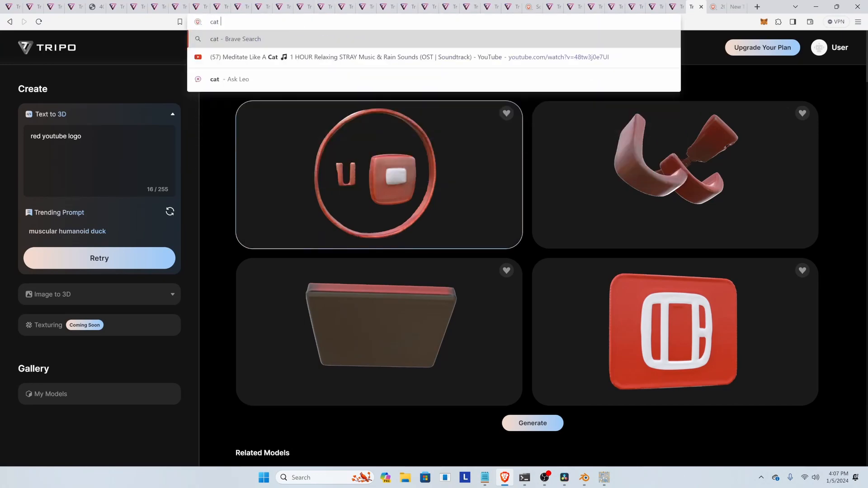
key("Return")
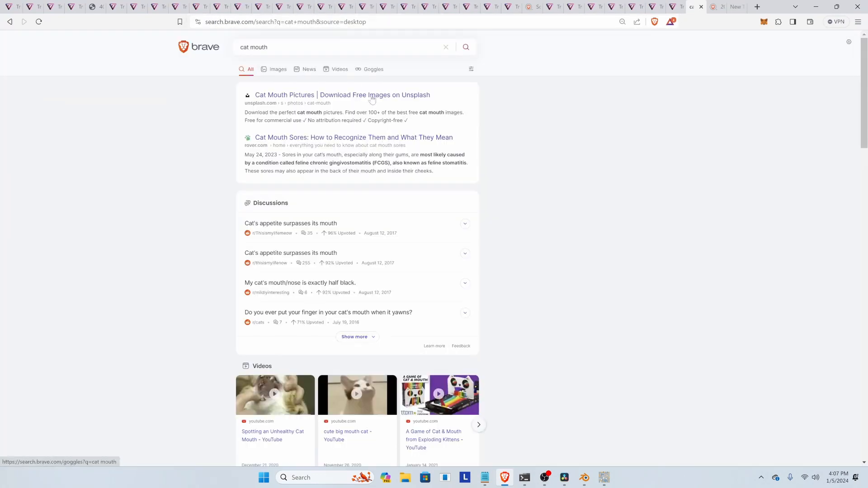
left_click(277, 70)
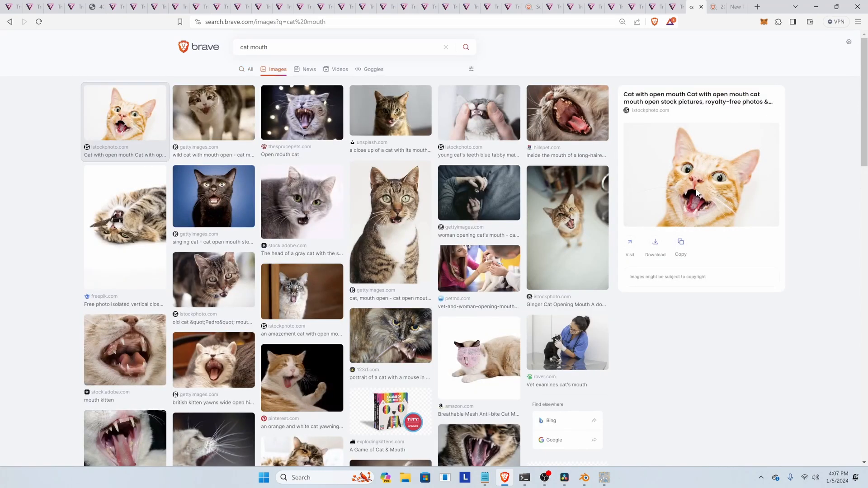
scroll(461, 271, "down", 7)
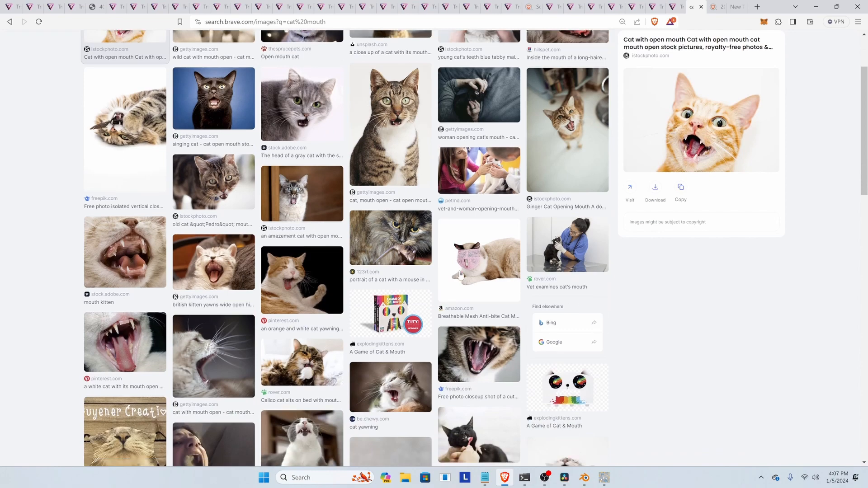
scroll(461, 274, "down", 6)
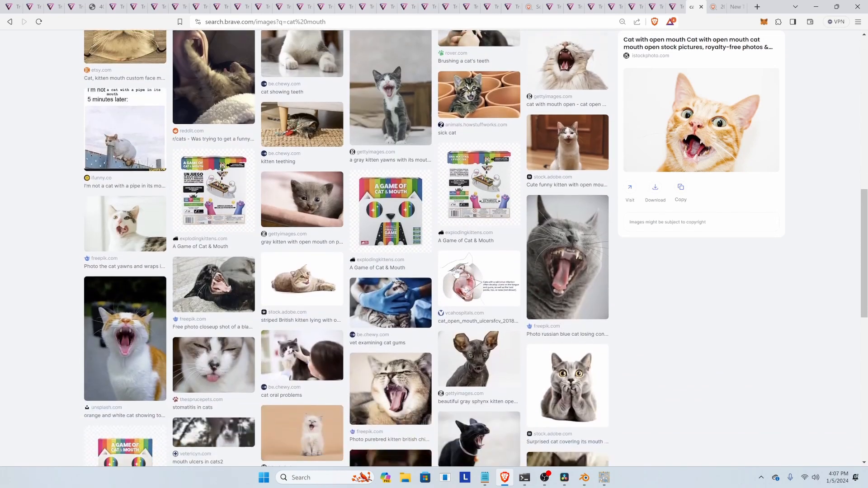
scroll(457, 273, "down", 3)
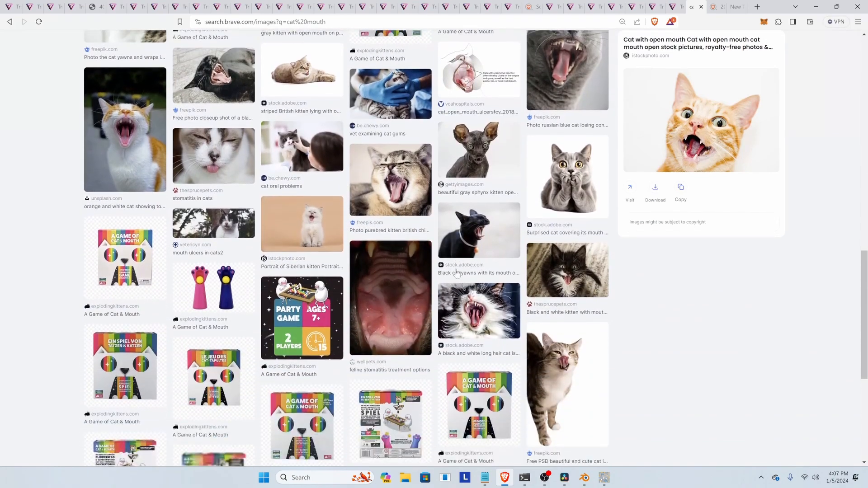
Refine the image search to "cat mouth closed" and look through the pictures for a closed-mouth reference
scroll(162, 165, "up", 10)
scroll(162, 165, "up", 3)
left_click(273, 47)
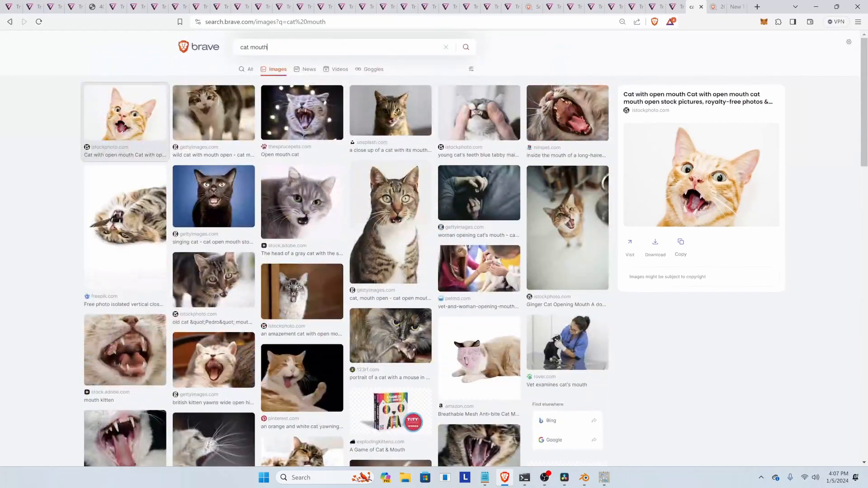
type("closed")
key("Return")
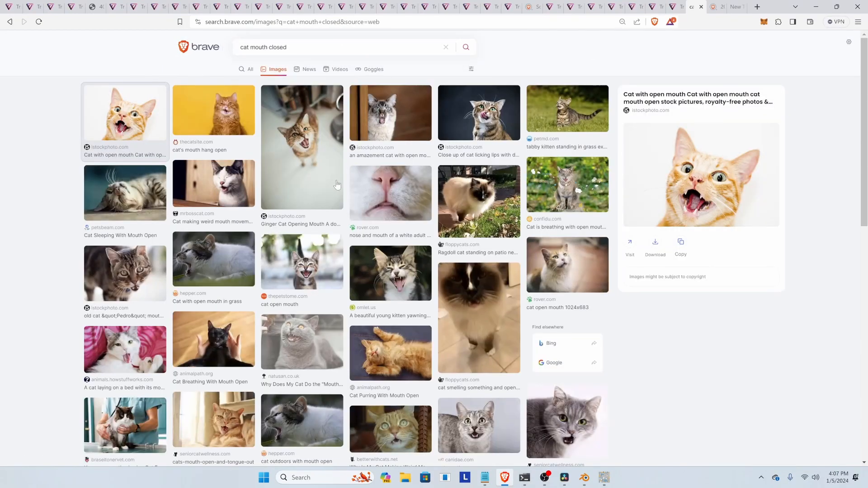
scroll(441, 306, "down", 3)
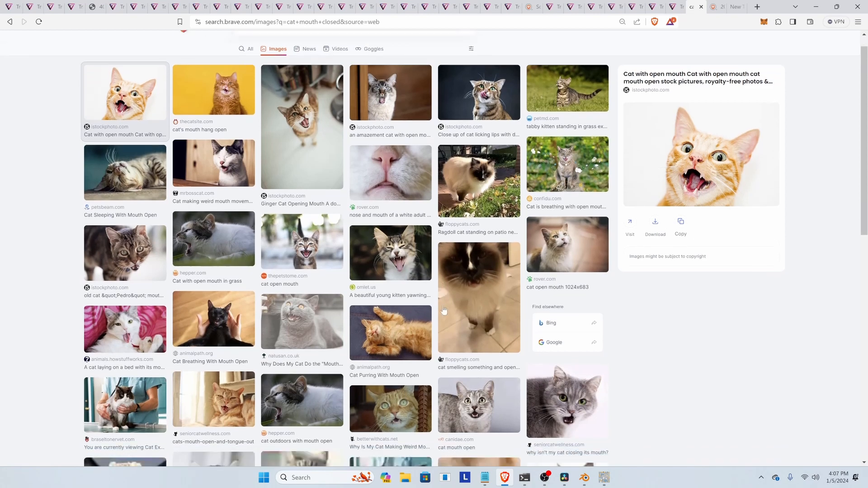
Switch back to Blender and check the repainted cat among the other room models, then isolate it again
mouse_move(555, 483)
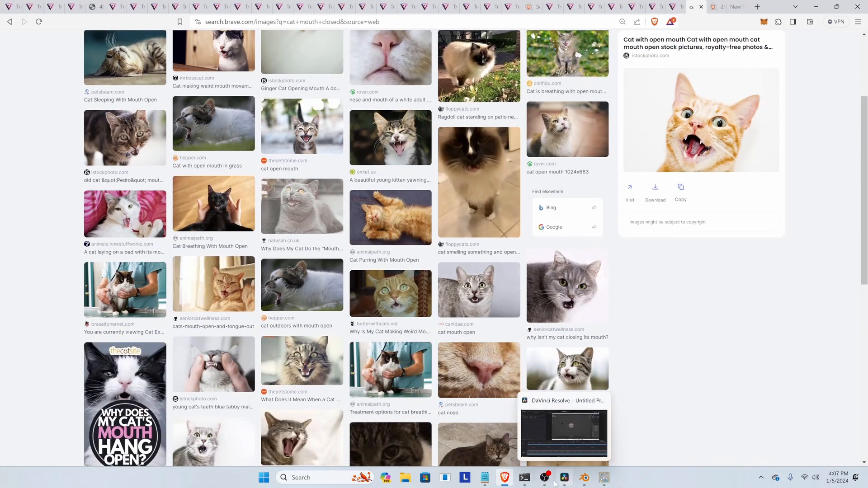
left_click(590, 479)
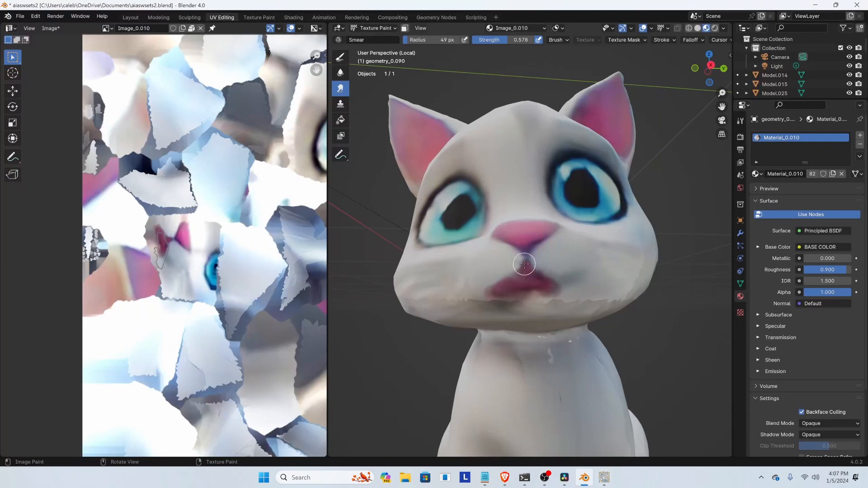
scroll(509, 202, "down", 5)
middle_click_drag(509, 202, 540, 257)
key("KP_Divide")
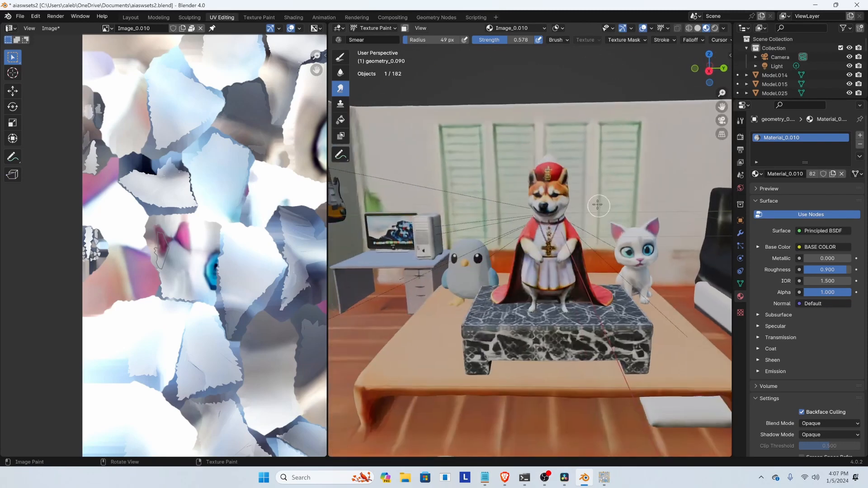
key("KP_Divide")
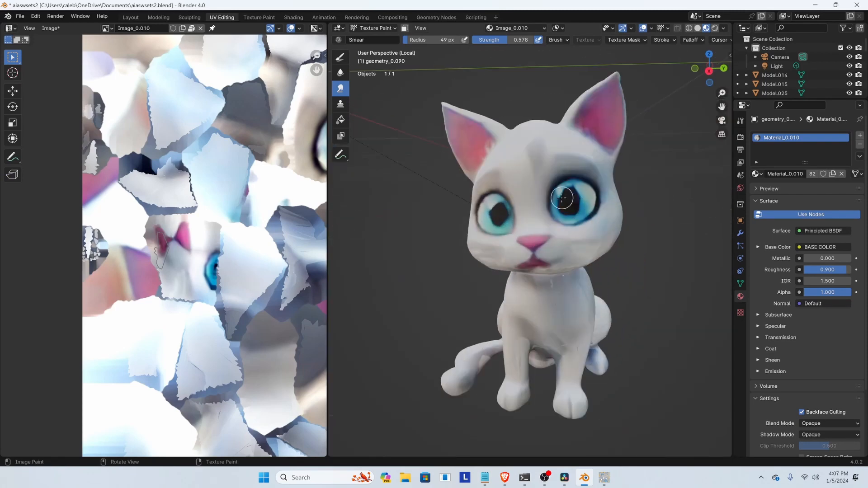
Inspect the isolated cat's mesh in Edit Mode, then leave Edit Mode
key("Tab")
middle_click_drag(585, 255, 660, 275)
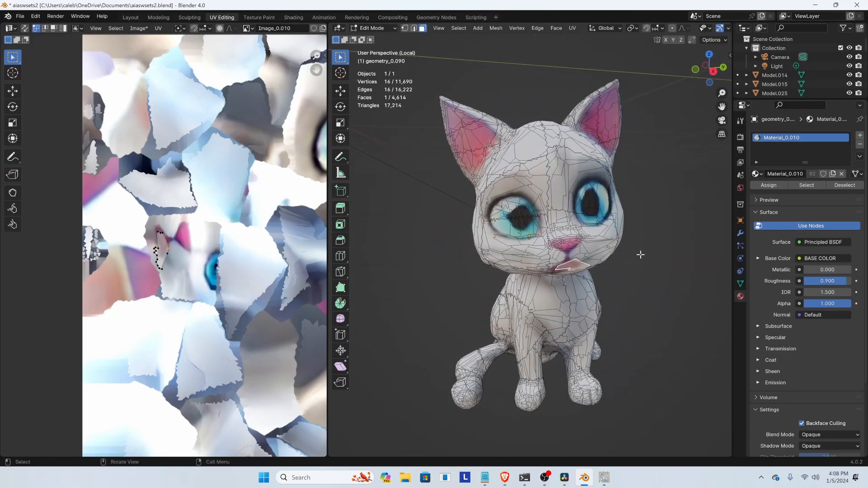
key("KP_Divide")
key("Tab")
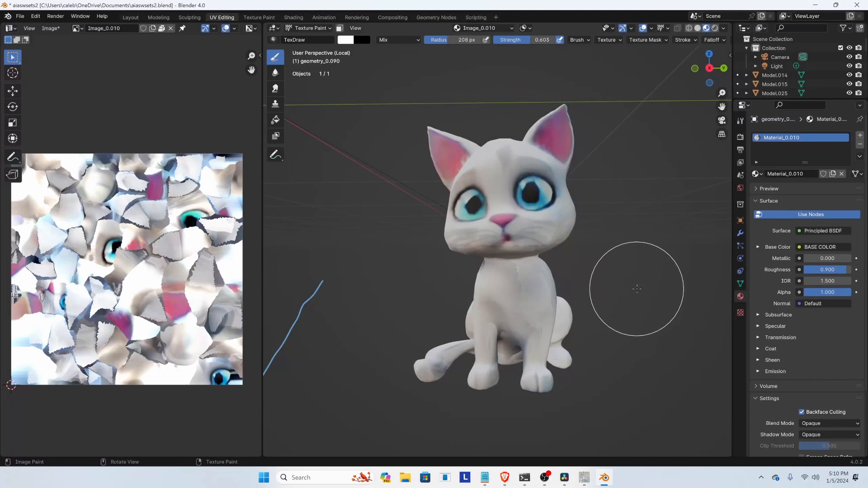
Check the painted cat from the side and save its texture image Image_0.010
middle_click_drag(637, 289, 330, 201)
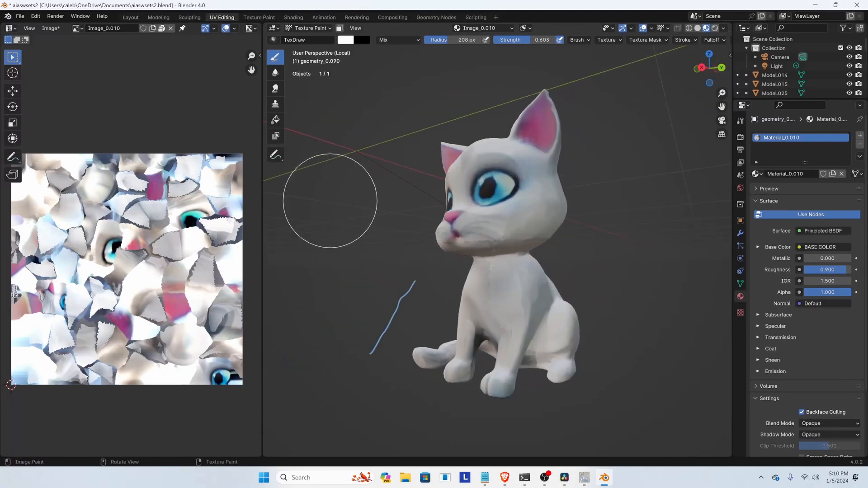
left_click(51, 28)
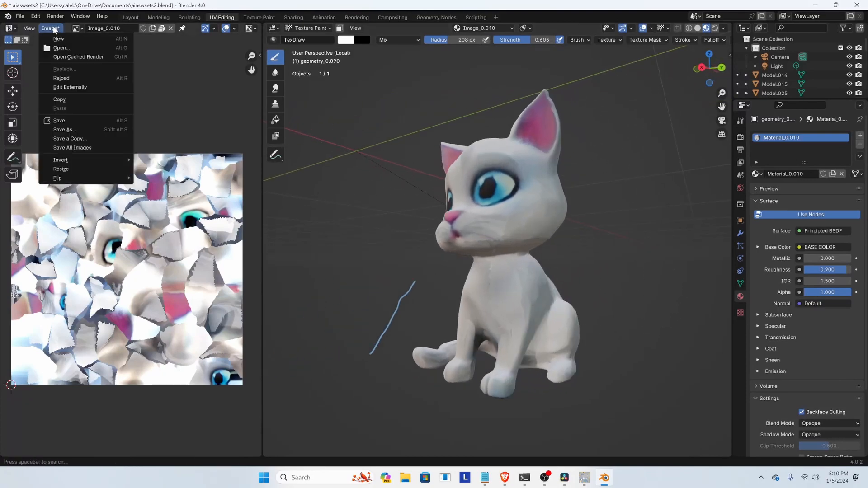
left_click(59, 121)
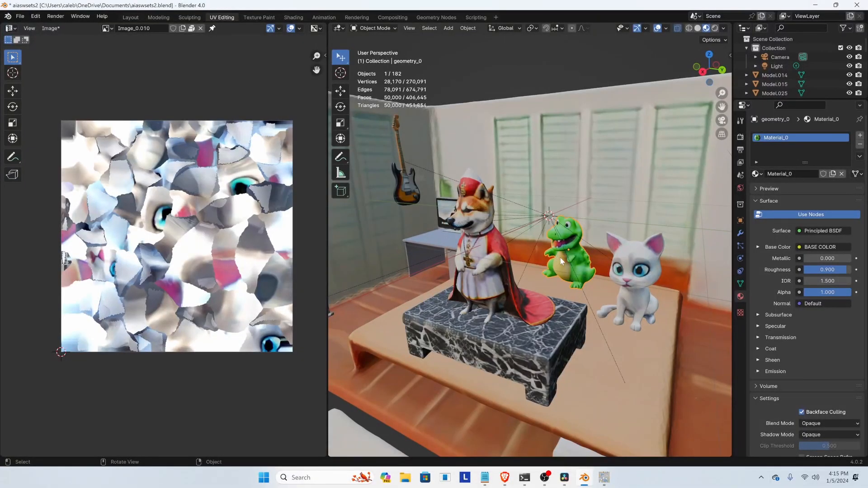
Isolate the green crocodile and separate its mesh into loose parts in Edit Mode
key("KP_Divide")
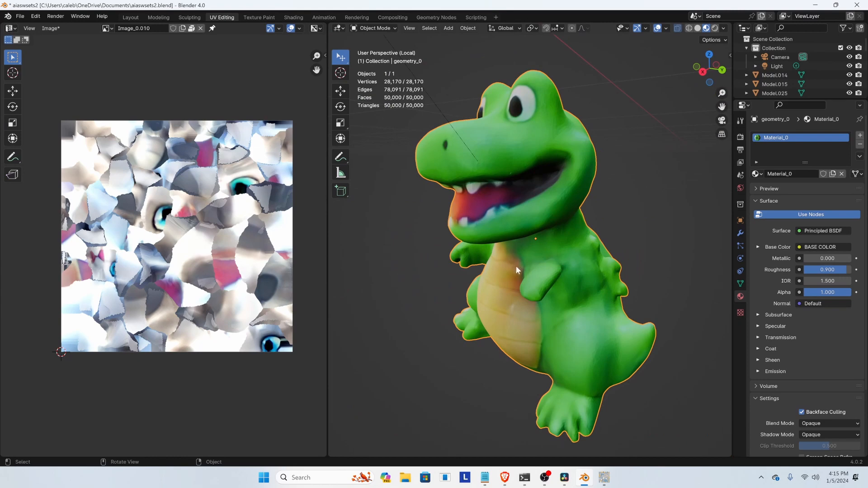
key("Tab")
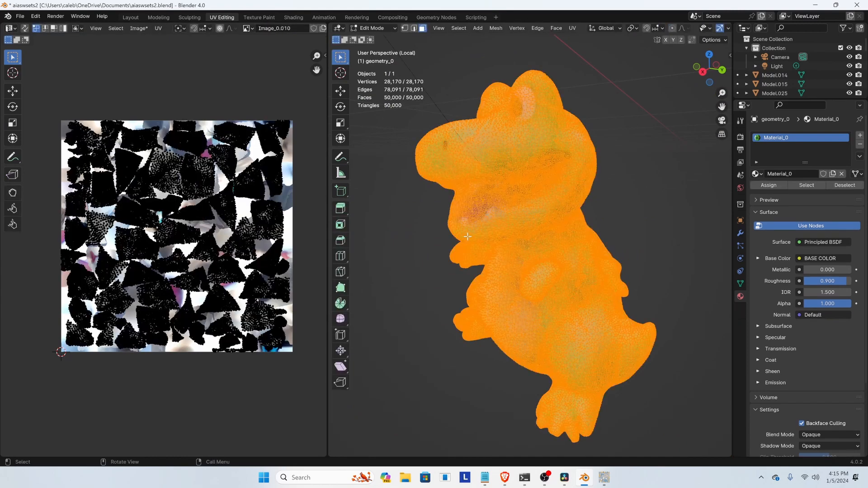
middle_click_drag(445, 244, 488, 240)
left_click(517, 260)
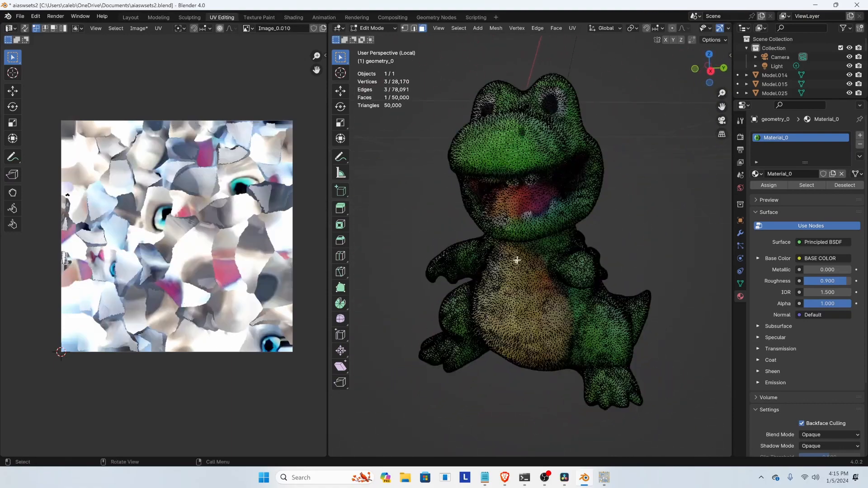
scroll(520, 267, "up", 4)
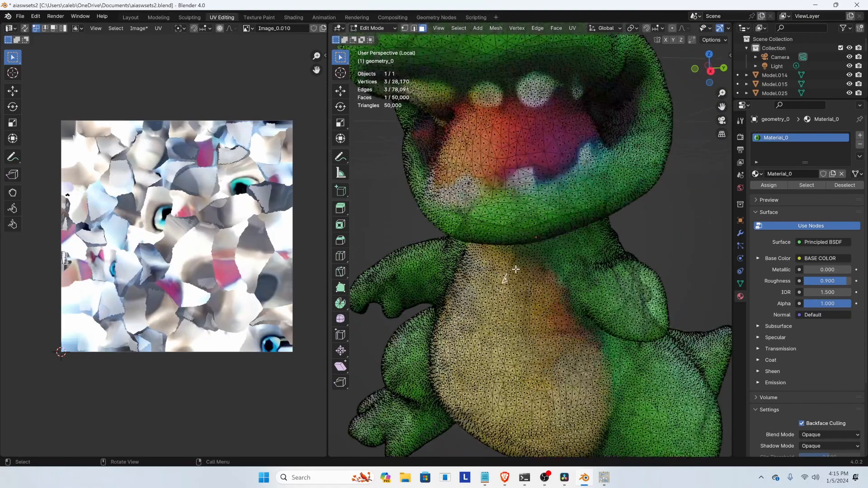
key("p")
left_click(513, 270)
scroll(544, 234, "down", 2)
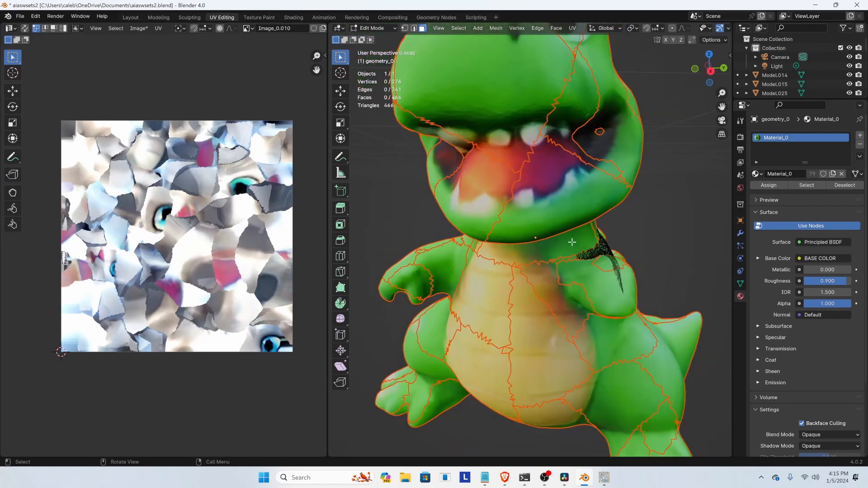
Return to Object Mode and select only the separated patch behind the crocodile's arm, just below the neck
middle_click_drag(572, 242, 501, 259)
scroll(561, 323, "up", 3)
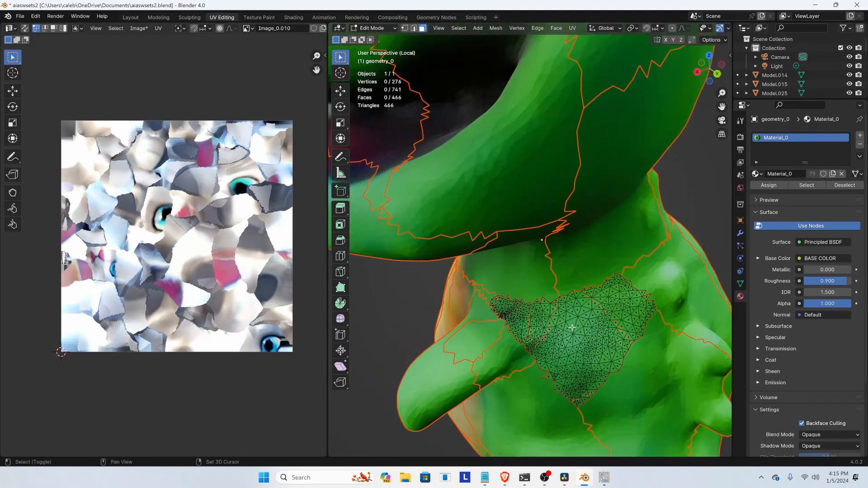
middle_click_drag(572, 328, 519, 293)
key("Tab")
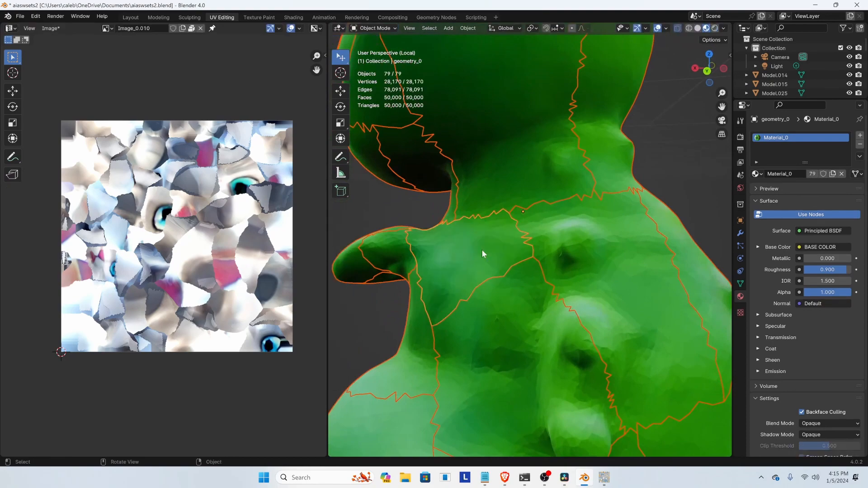
left_click(482, 250)
key("Tab")
key("Tab")
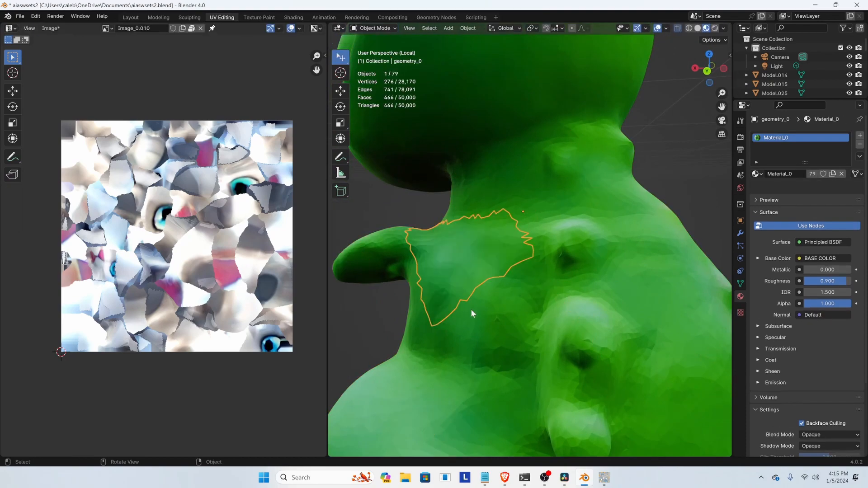
Examine the separated crocodile from the back, side and front, checking its surface and texture shading
middle_click_drag(381, 266, 330, 206)
scroll(529, 249, "down", 5)
scroll(535, 275, "up", 5)
scroll(536, 275, "down", 5)
scroll(614, 266, "down", 1)
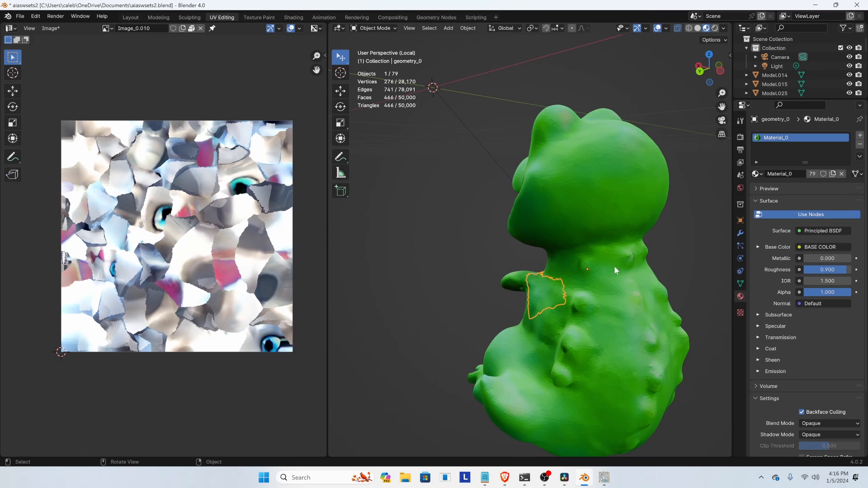
scroll(642, 295, "up", 4)
middle_click_drag(642, 294, 450, 280)
scroll(483, 289, "down", 6)
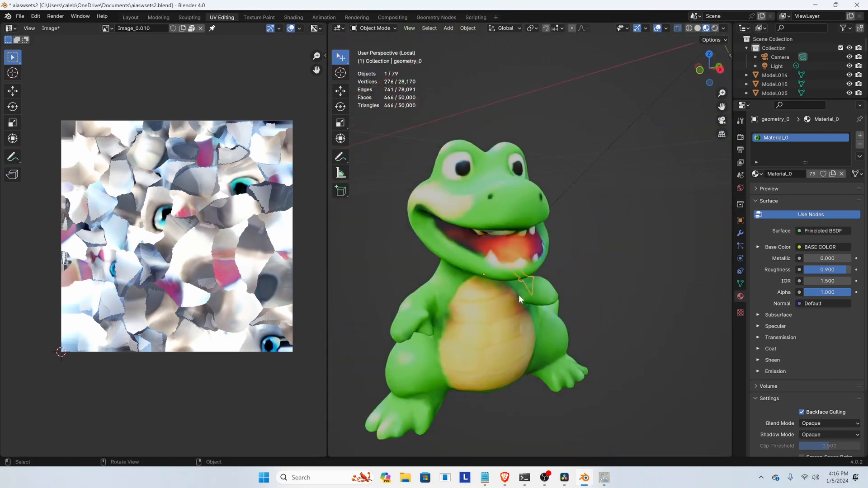
middle_click_drag(519, 295, 497, 271)
scroll(496, 271, "up", 1)
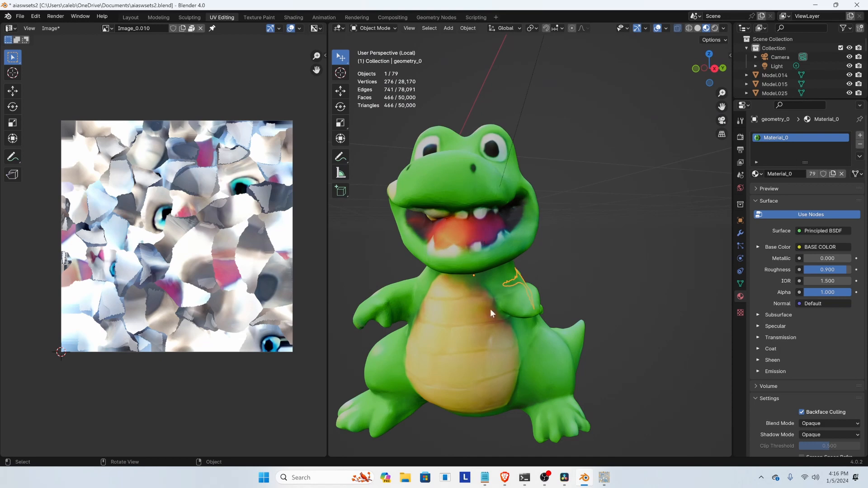
Examine the crocodile's separated surface patches from several sides in Solid shading
middle_click_drag(490, 309, 478, 332)
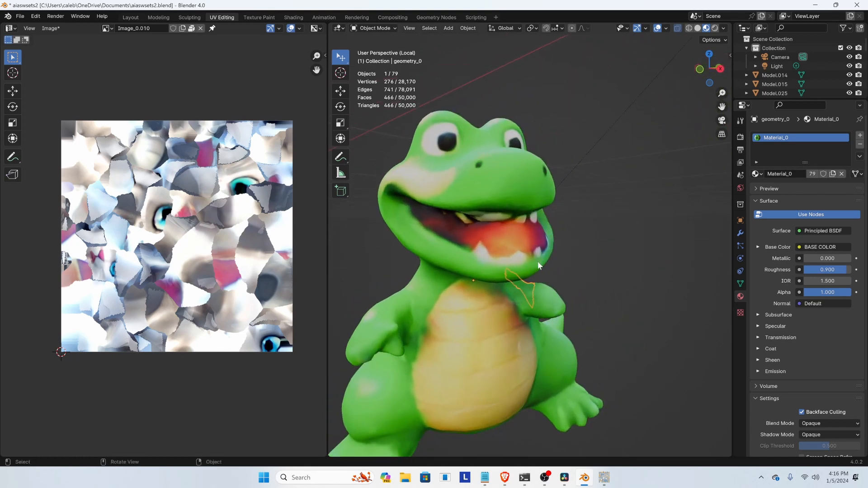
scroll(518, 249, "down", 2)
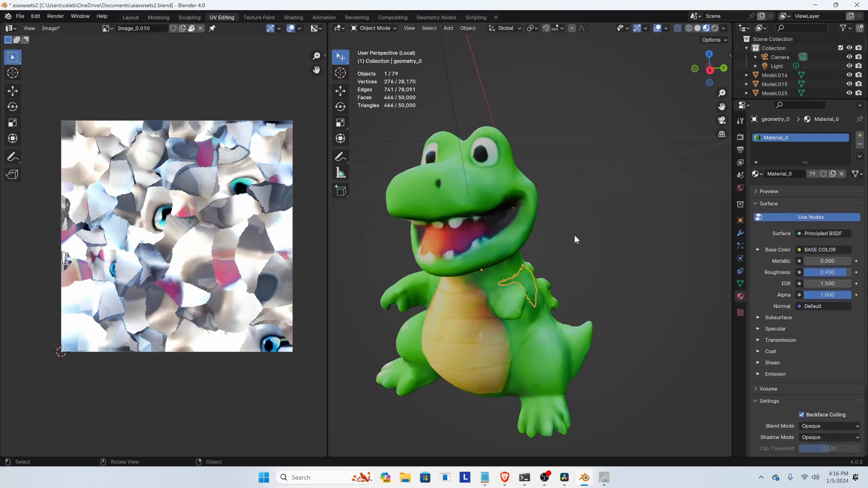
middle_click_drag(574, 235, 516, 239)
key("z")
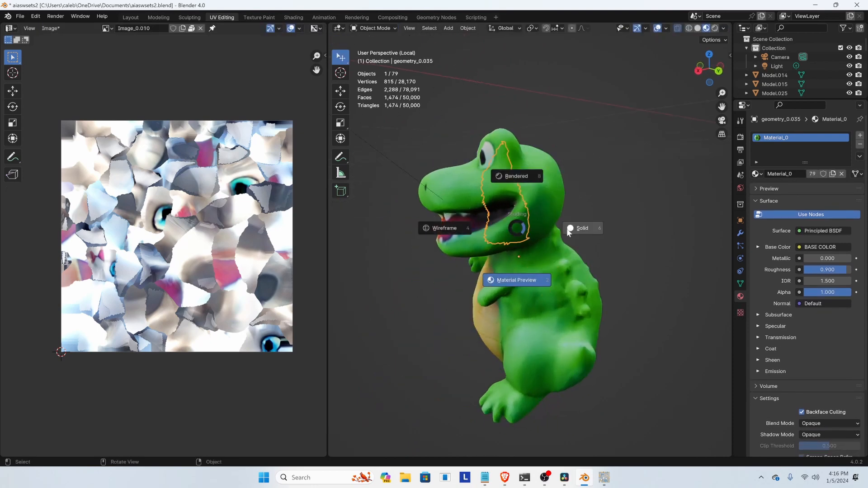
left_click(578, 228)
mouse_move(579, 246)
middle_mouse_down()
mouse_move(561, 250)
mouse_move(592, 240)
mouse_move(514, 254)
mouse_move(435, 293)
mouse_move(414, 235)
middle_mouse_up()
key("alt+z")
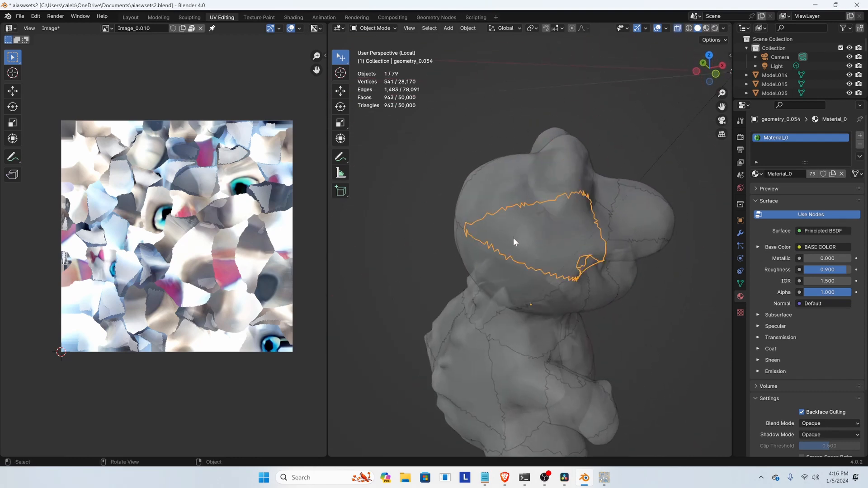
Hide several head and torso patches to inspect the crocodile's interior, and unhide and deselect all its parts
key("h")
left_click(509, 263)
key("h")
left_click(501, 328)
key("h")
left_click(485, 383)
key("h")
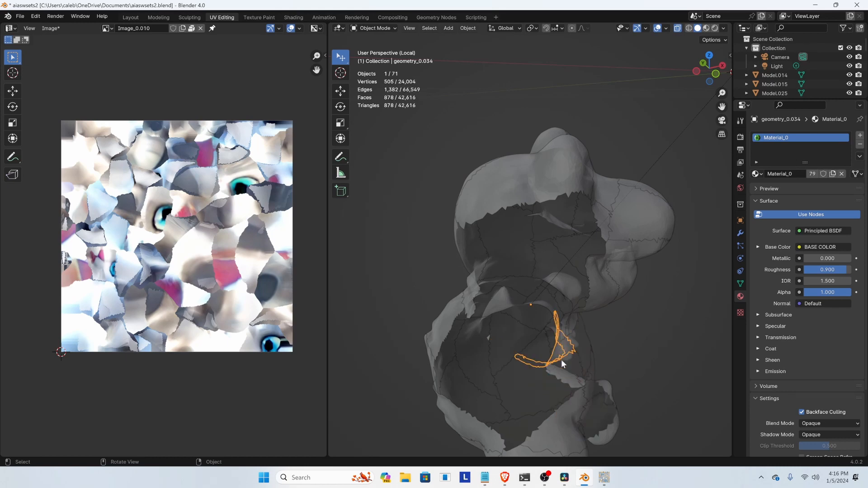
middle_click_drag(561, 360, 500, 361)
key("alt+h")
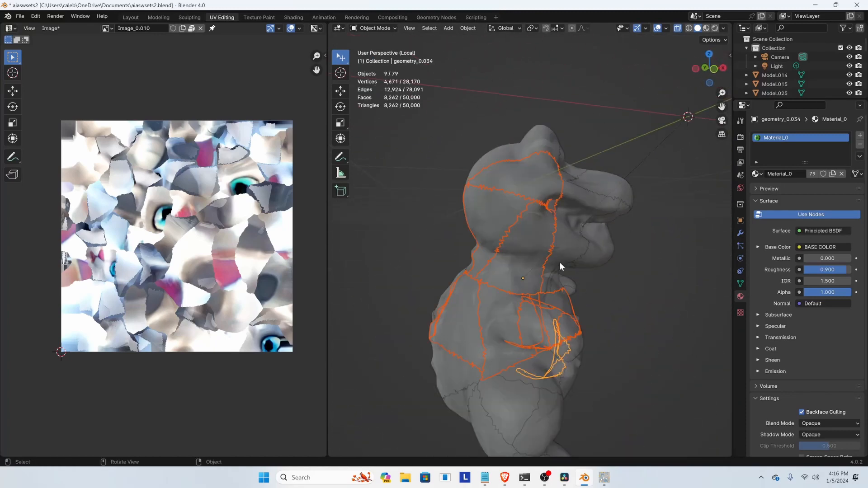
key("alt+a")
Return to Material Preview shading and enlarge the 3D viewport by narrowing the image editor
key("z")
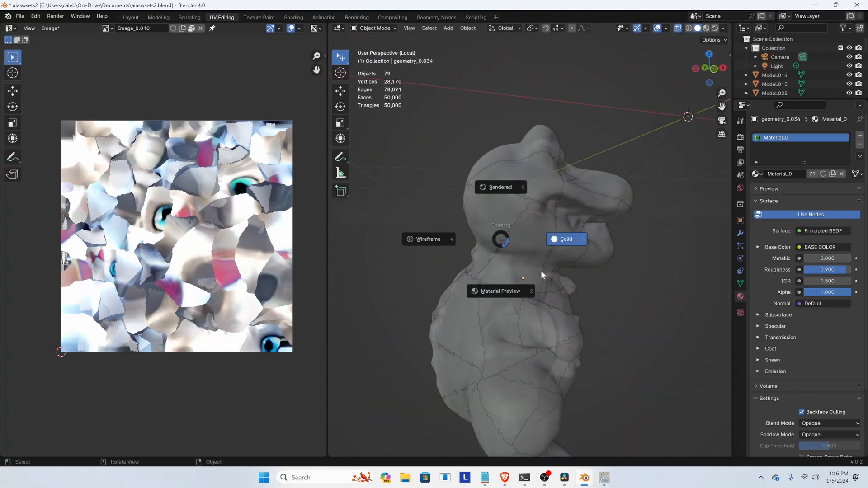
left_click(515, 292)
left_click_drag(327, 217, 119, 217)
middle_click_drag(625, 272, 475, 259)
scroll(482, 251, "down", 2)
Add a Decimate modifier in Planar mode to the patch between the crocodile's eyes
left_click(382, 229)
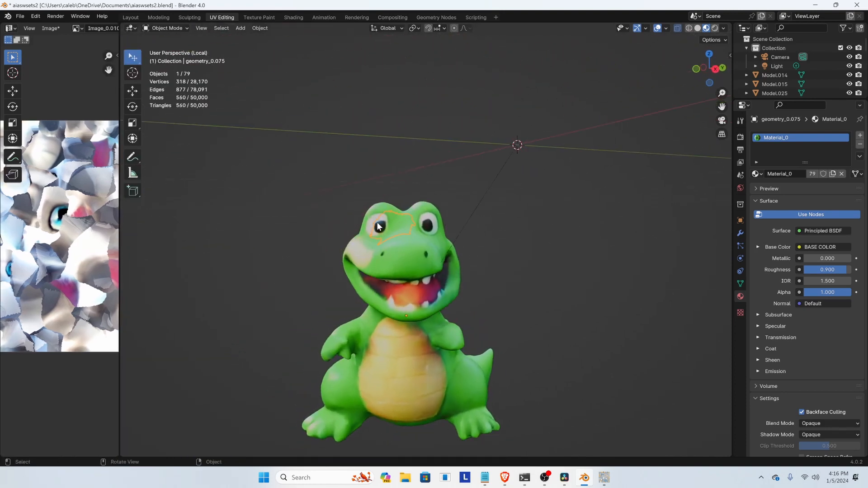
left_click(740, 232)
left_click(796, 135)
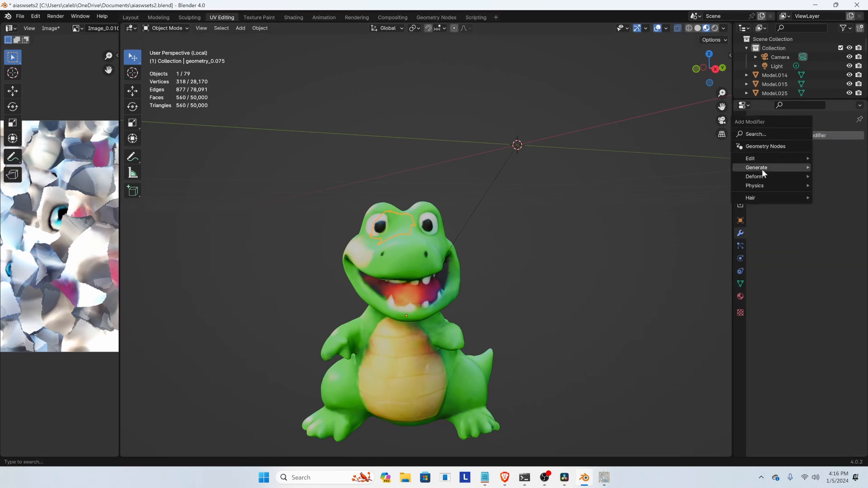
left_click(759, 134)
type("dec")
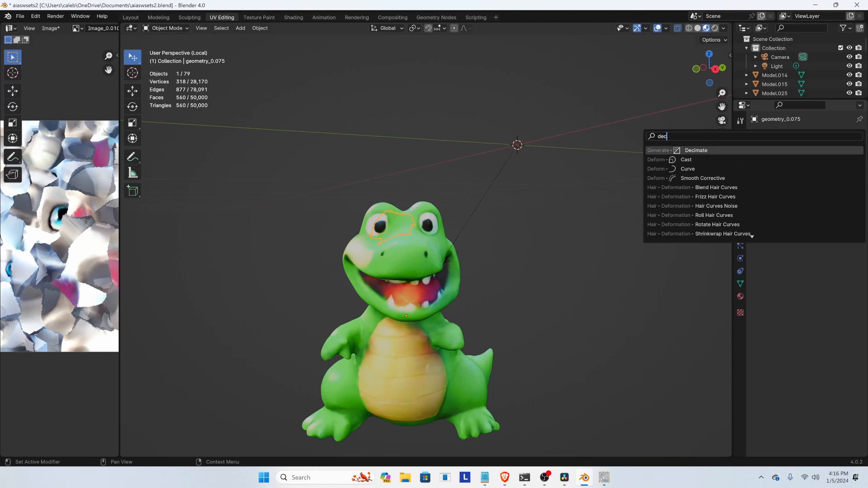
key("Return")
left_click(843, 164)
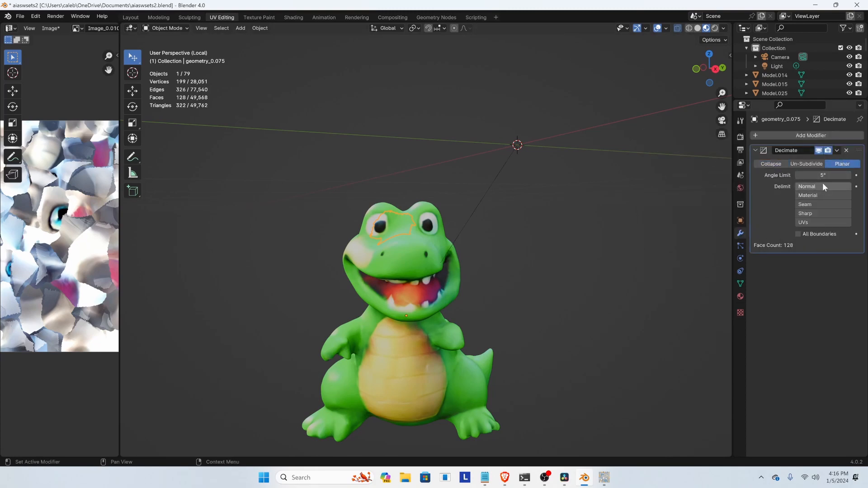
Select all crocodile parts and copy the Decimate modifier from the patch between the eyes to them
middle_click_drag(420, 261, 471, 281)
scroll(398, 212, "up", 8)
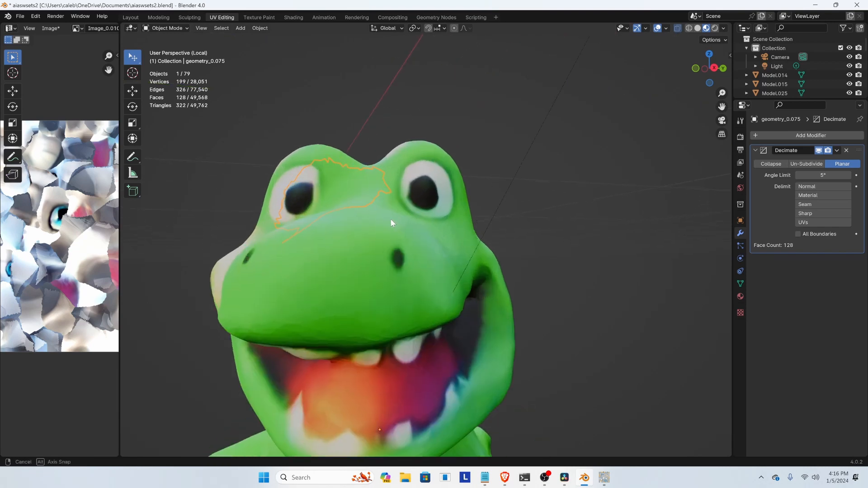
middle_click_drag(390, 219, 434, 211)
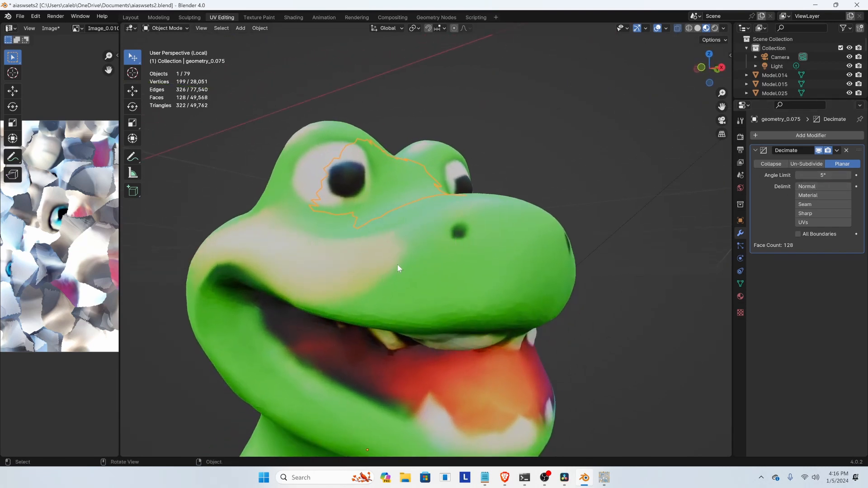
scroll(395, 268, "down", 2)
key("a")
middle_click_drag(396, 269, 607, 250)
key("ctrl+l")
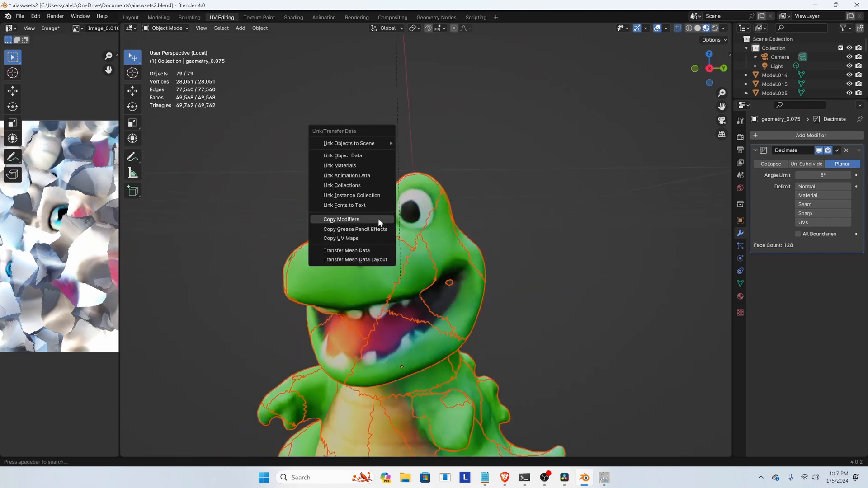
left_click(356, 219)
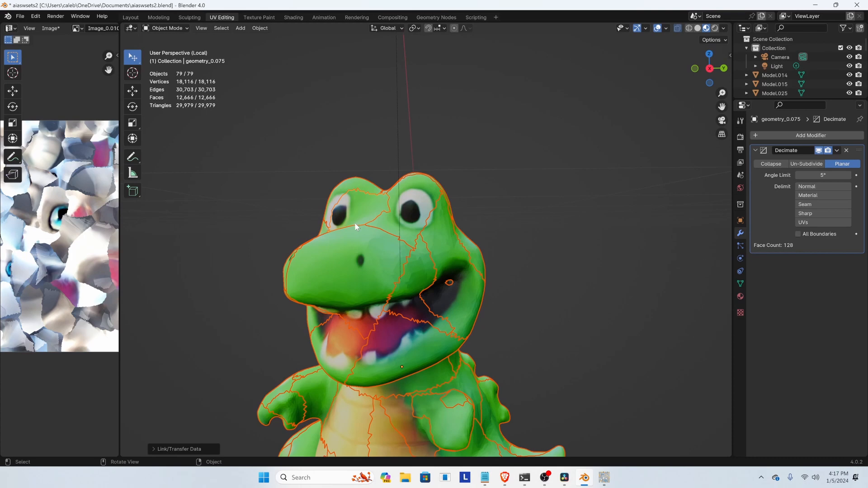
Set the Decimate angle limit to 8° on the patch around the crocodile's right eye and copy the modifier to all parts
middle_click_drag(522, 234, 554, 235)
left_click(353, 208)
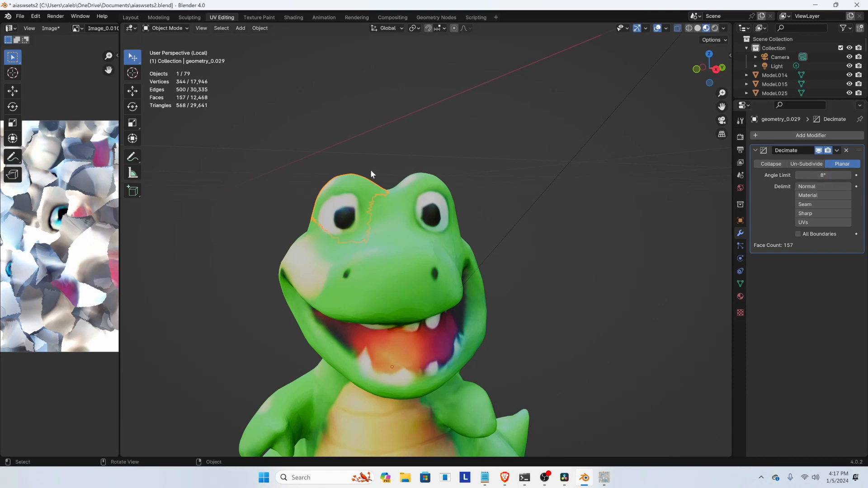
key("a")
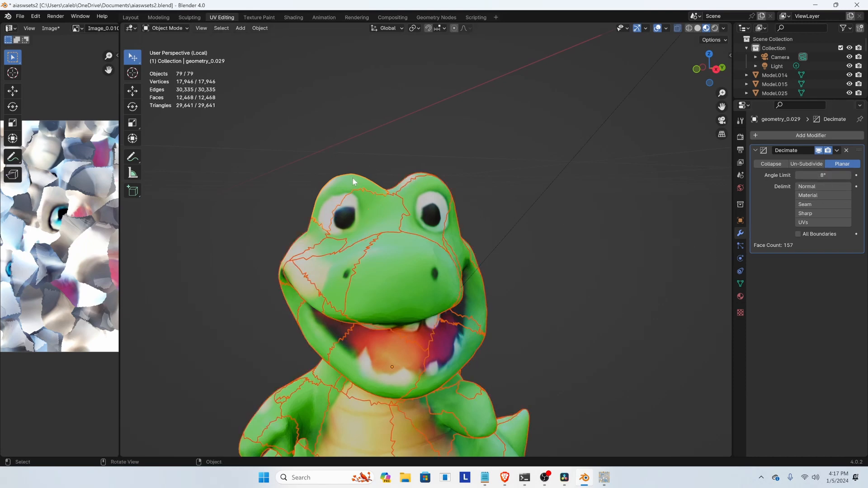
key("ctrl+l")
left_click(335, 178)
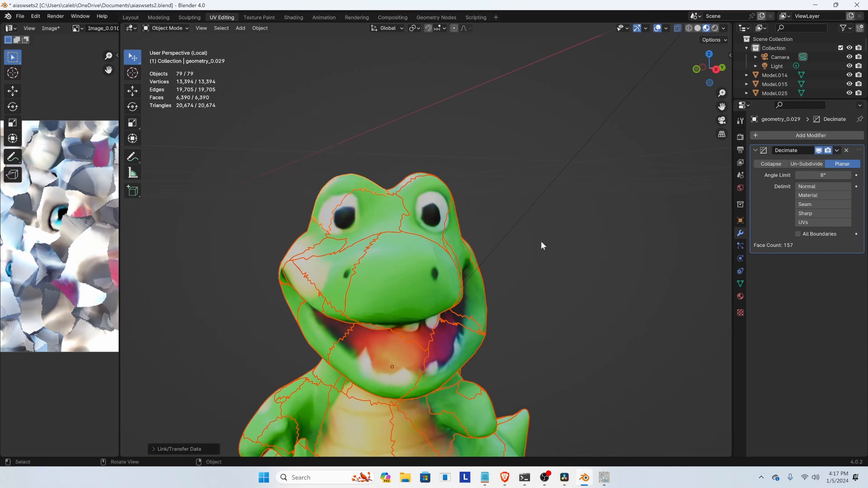
Raise the right-eye patch's Decimate angle limit to 12° and copy the modifier to all crocodile parts
middle_click_drag(541, 241, 362, 211)
left_click(380, 221)
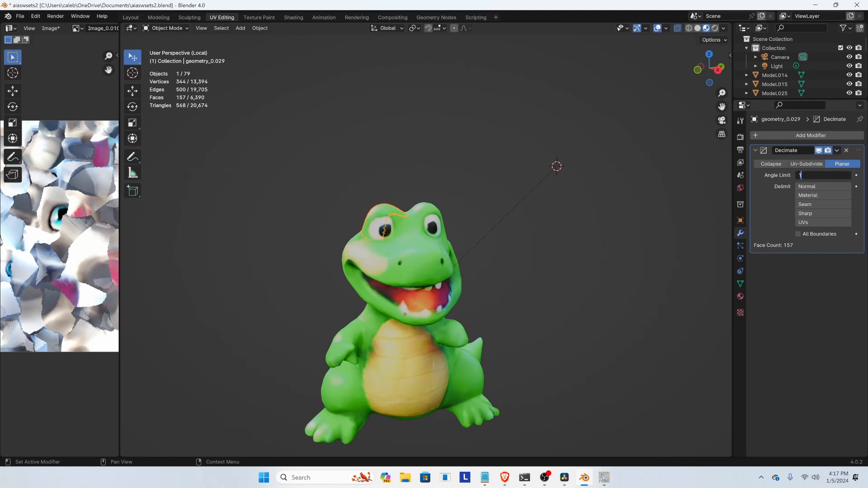
key("a")
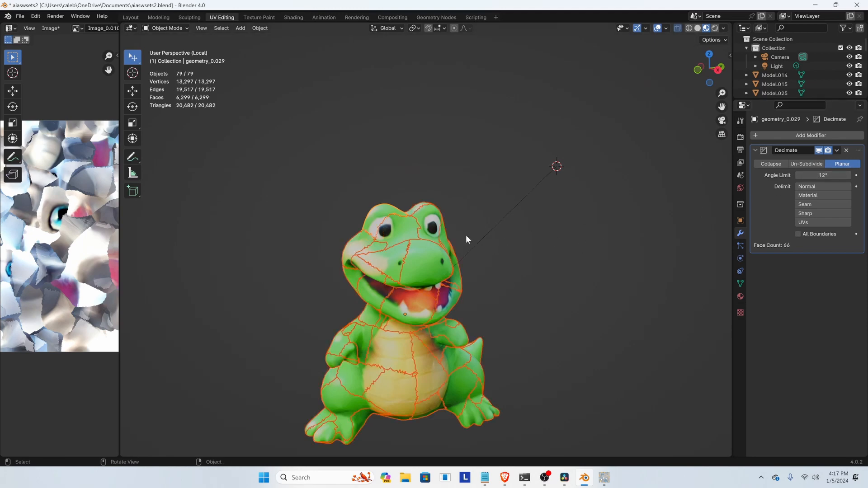
key("ctrl+l")
left_click(455, 239)
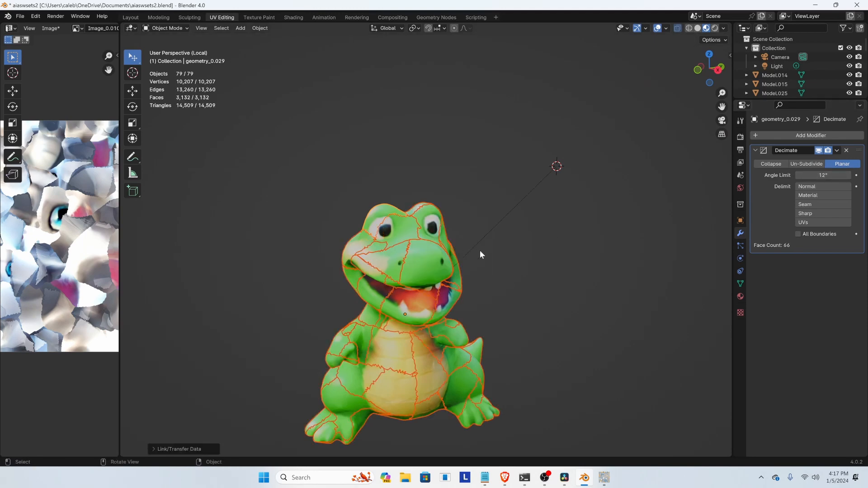
Deselect all parts and examine the decimated crocodile from the front, side and up close for shading and surface flaws
middle_click_drag(479, 251, 488, 273)
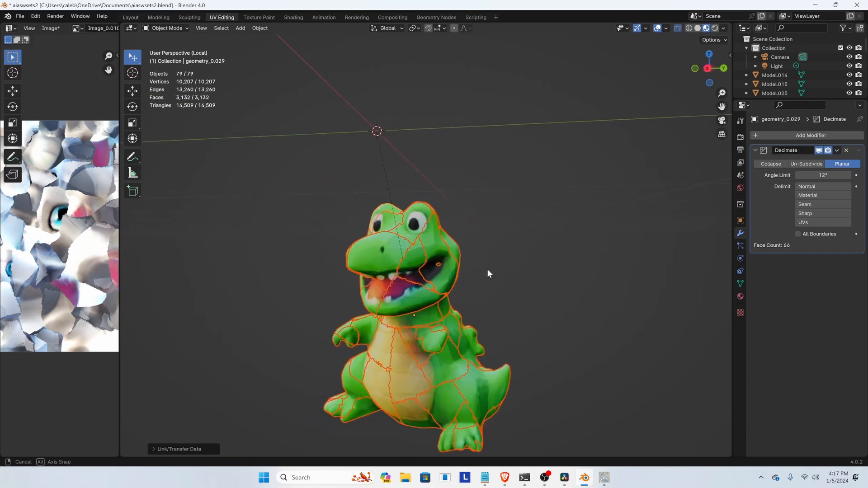
left_click(501, 265)
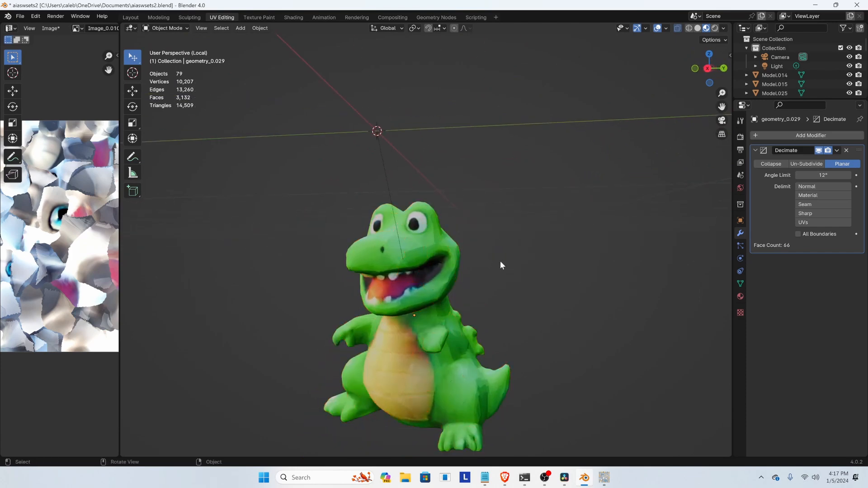
middle_click_drag(523, 253, 549, 254)
scroll(430, 293, "up", 4)
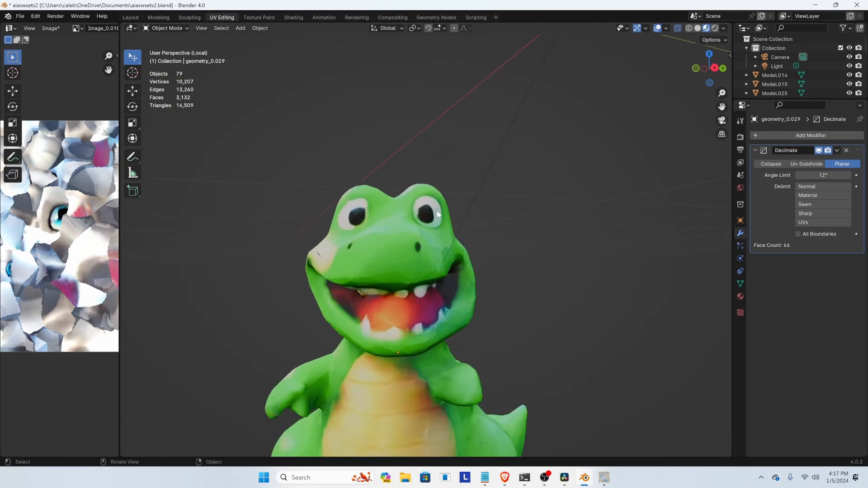
scroll(452, 349, "down", 4)
middle_click_drag(468, 367, 367, 380)
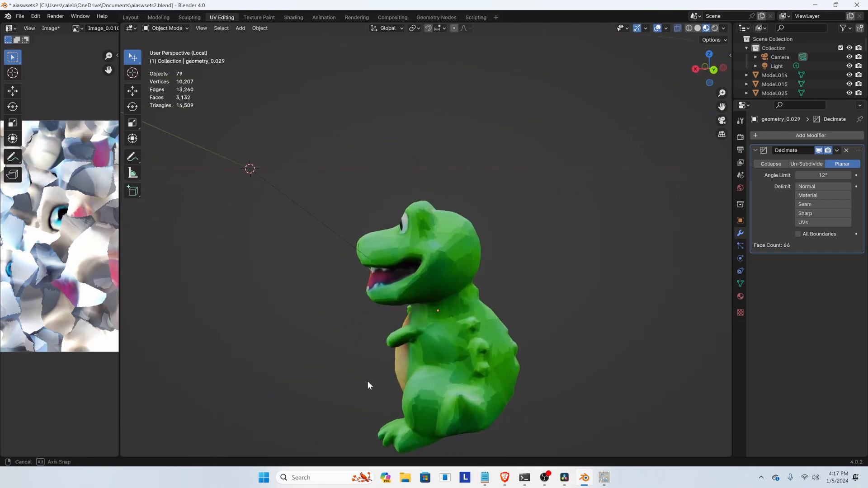
scroll(443, 352, "up", 4)
middle_click_drag(414, 356, 451, 335)
middle_click_drag(459, 349, 427, 335)
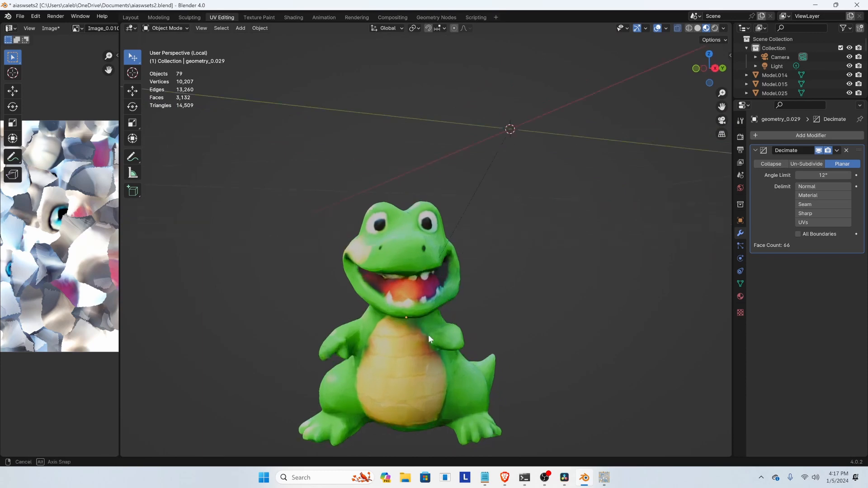
Lower the Decimate angle limit on the mouth-corner patches to about 6.7° on the crocodile's left and 8.1° on its right
left_click(432, 280)
middle_click_drag(432, 279, 537, 253)
left_click(435, 261)
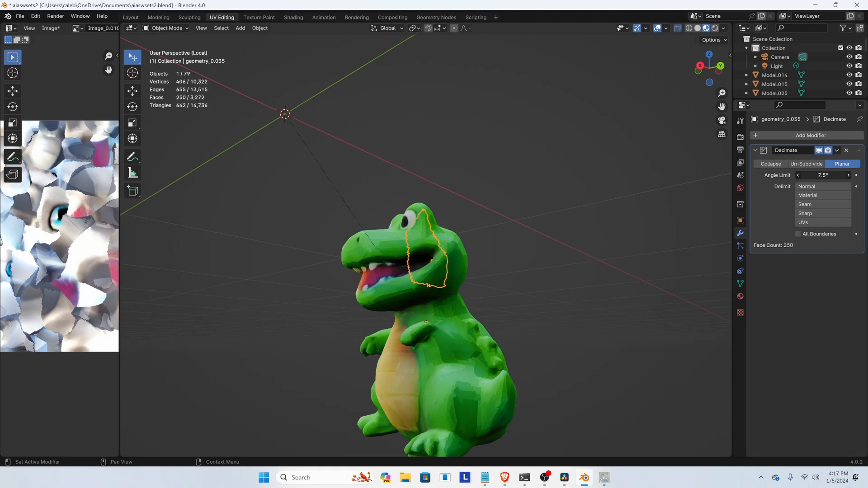
left_click_drag(823, 175, 823, 175)
middle_click_drag(526, 279, 424, 285)
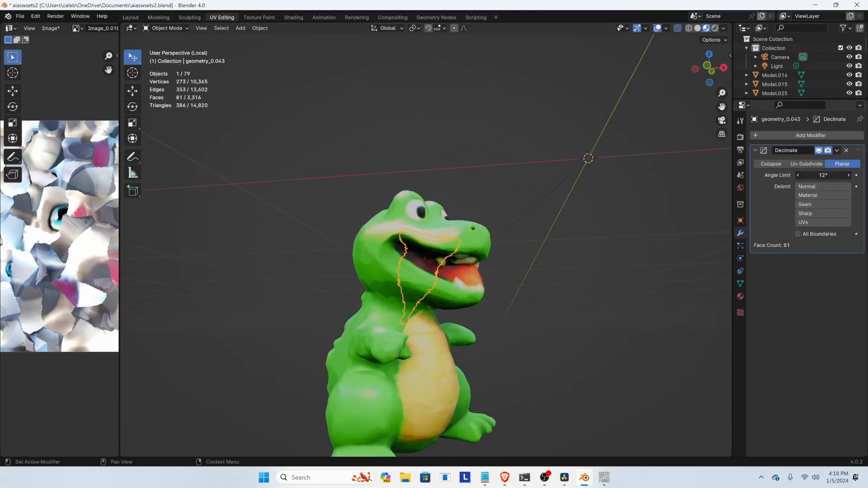
Set the Decimate angle limit to 14° on the patch around the crocodile's left eye
left_click(386, 252)
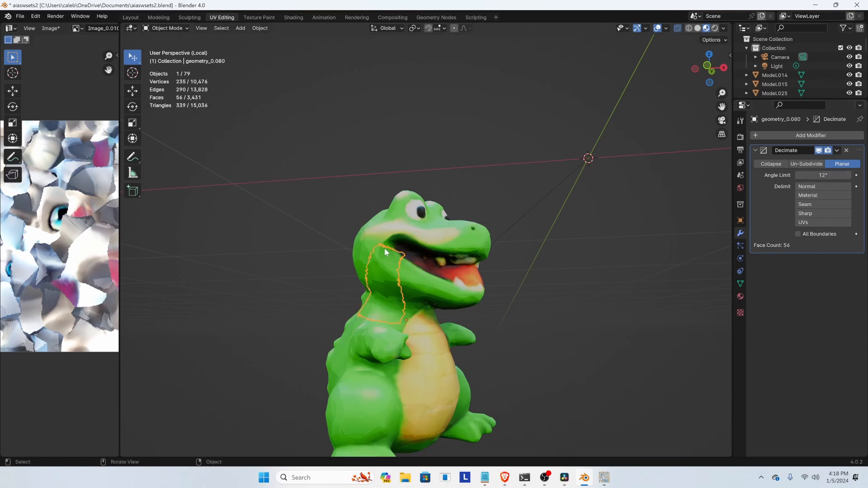
mouse_move(363, 240)
middle_mouse_down()
mouse_move(414, 268)
mouse_move(408, 294)
mouse_move(363, 237)
middle_mouse_up()
left_click(363, 237)
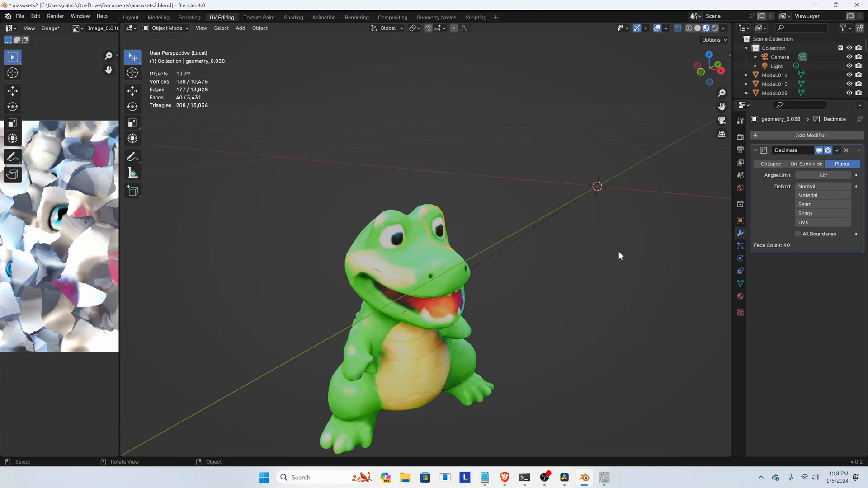
middle_click_drag(619, 256, 670, 245)
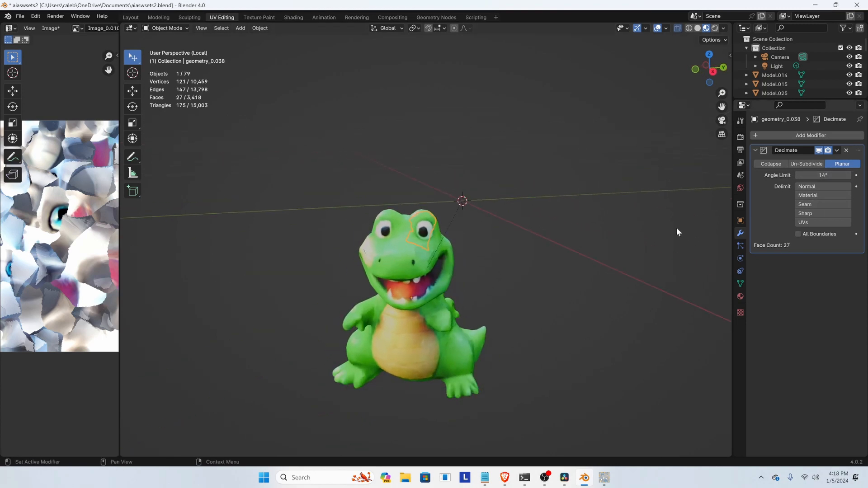
Select all crocodile parts and isolate them in the Scripting workspace's 3D view, seen from the front
middle_click_drag(427, 315, 465, 286)
key("a")
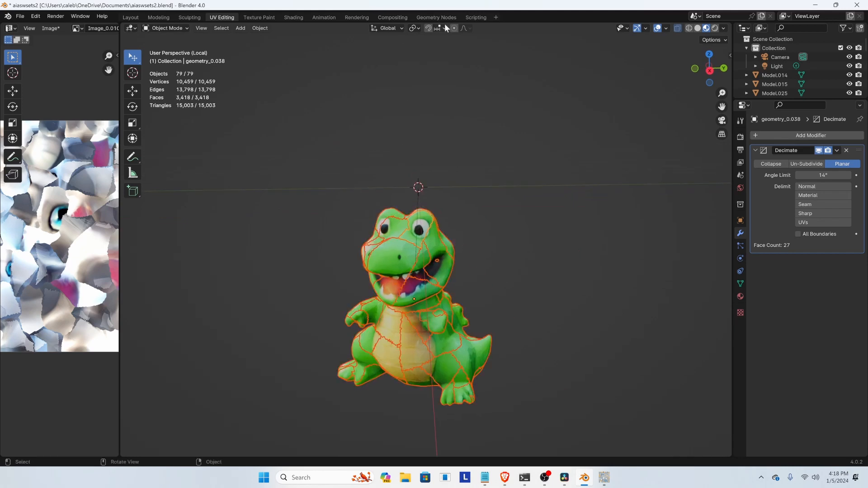
left_click(476, 19)
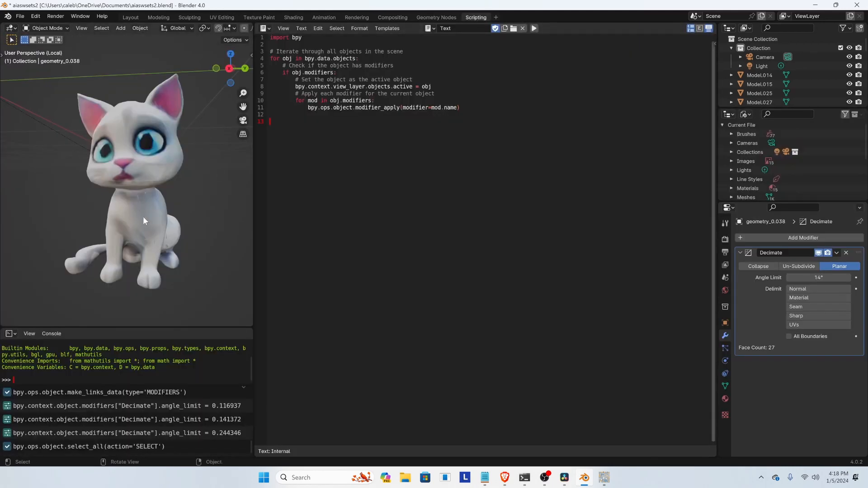
key("slash")
key("slash")
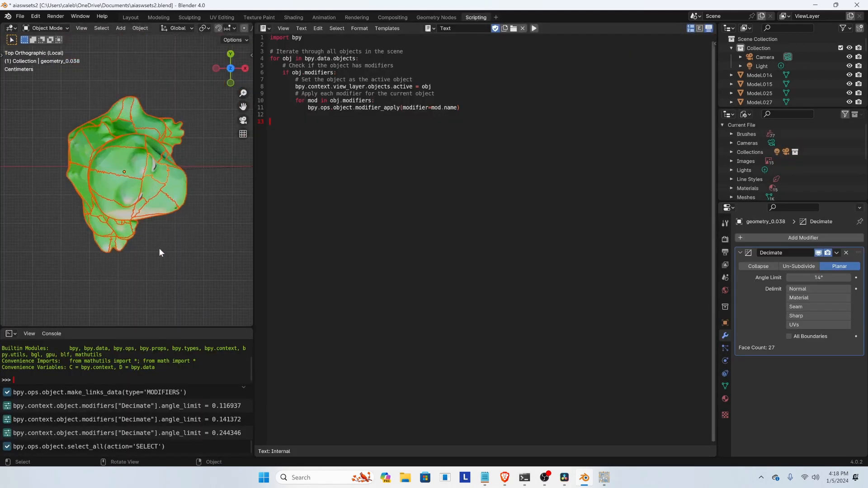
middle_click_drag(159, 248, 126, 154)
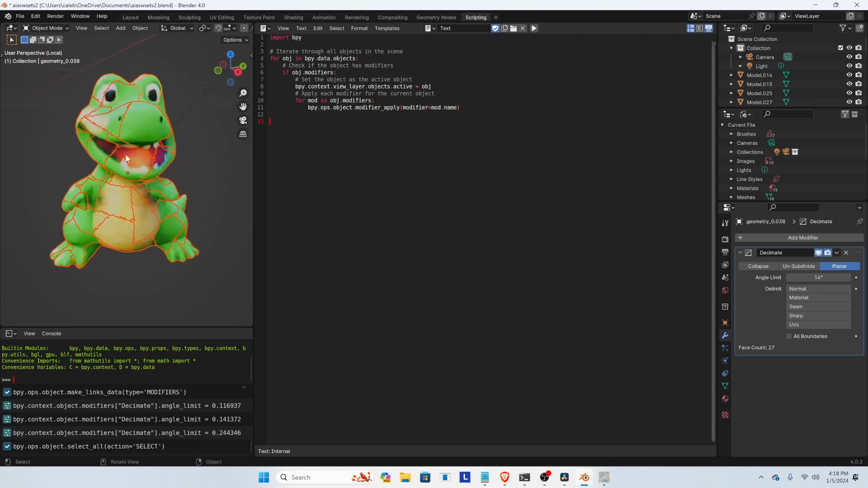
Run the script that applies every object's modifiers, and show the crocodile in Object Mode in the UV Editing workspace
left_click(531, 28)
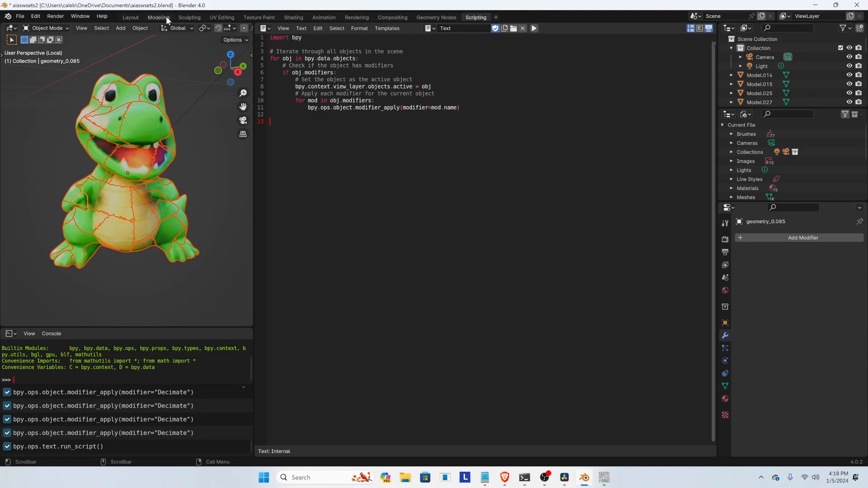
left_click(221, 17)
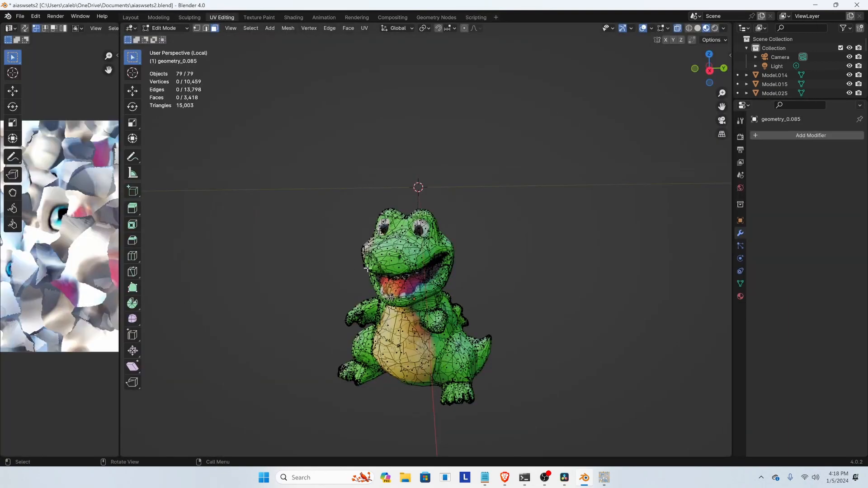
scroll(407, 299, "up", 2)
middle_click_drag(408, 299, 422, 215, "shift")
scroll(407, 253, "up", 2)
middle_click_drag(388, 284, 490, 268)
key("Tab")
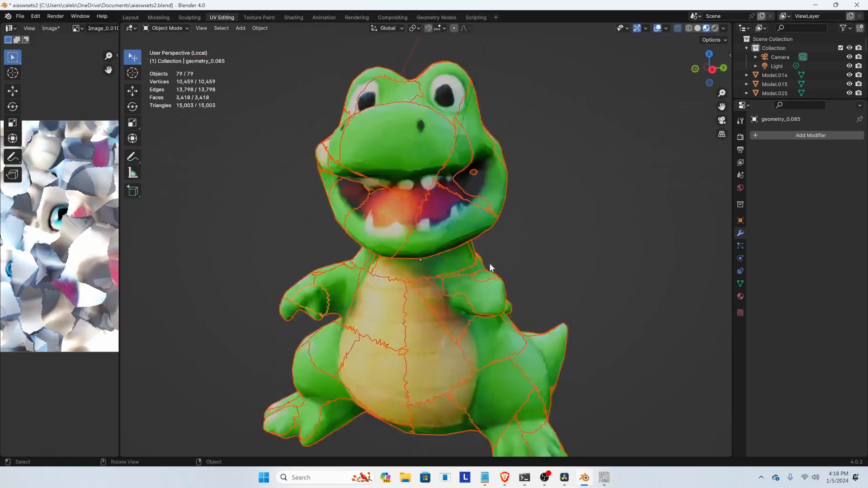
Widen the image editor, put the crocodile parts in Edit Mode and display the settings of their Material_0
left_click_drag(118, 113, 228, 109)
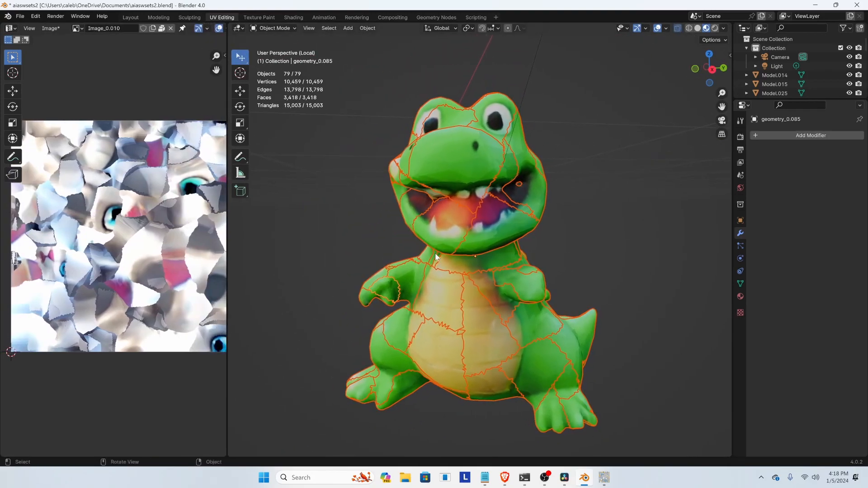
middle_click_drag(435, 253, 488, 239)
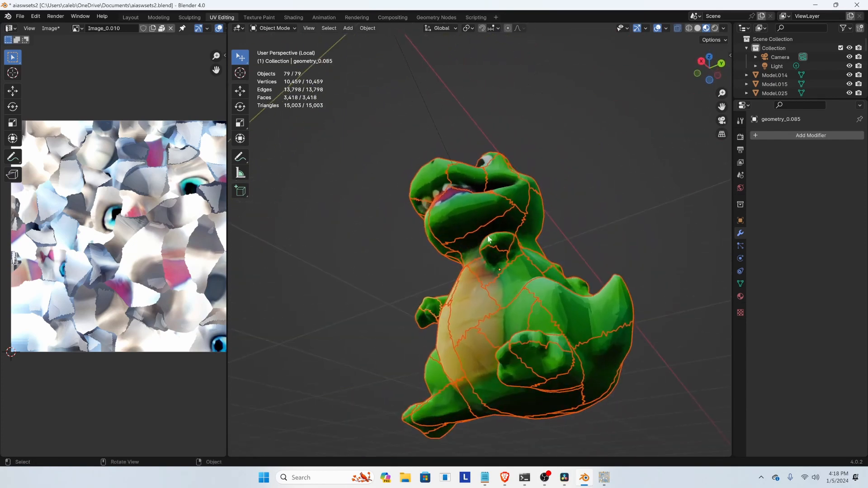
key("Tab")
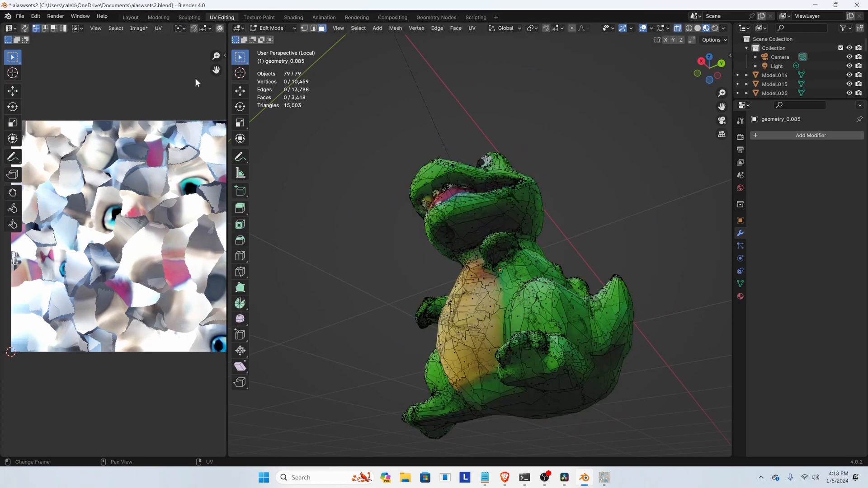
left_click(740, 297)
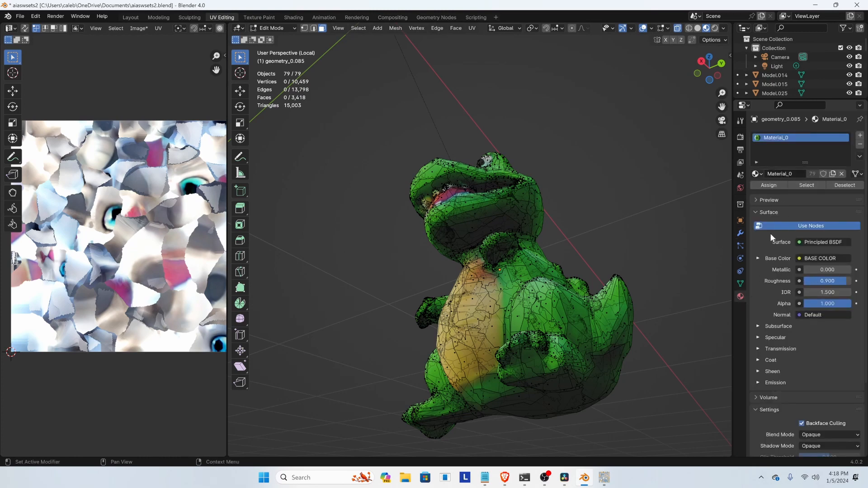
scroll(766, 261, "down", 4)
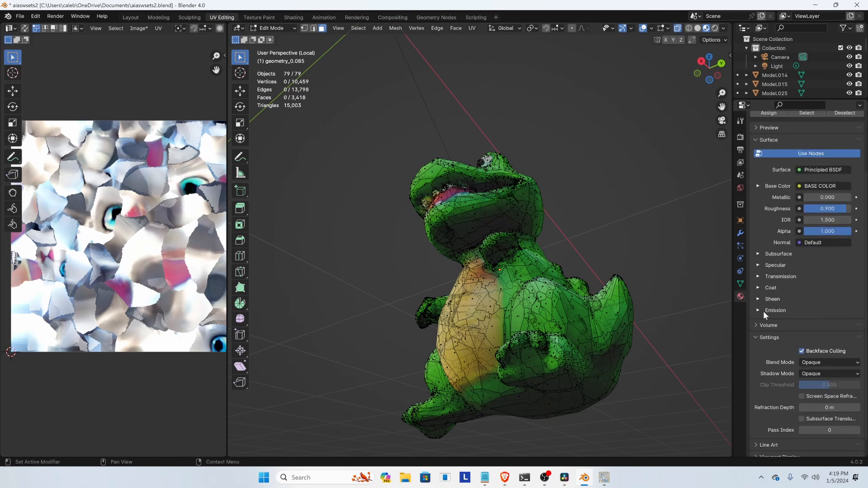
scroll(764, 315, "up", 4)
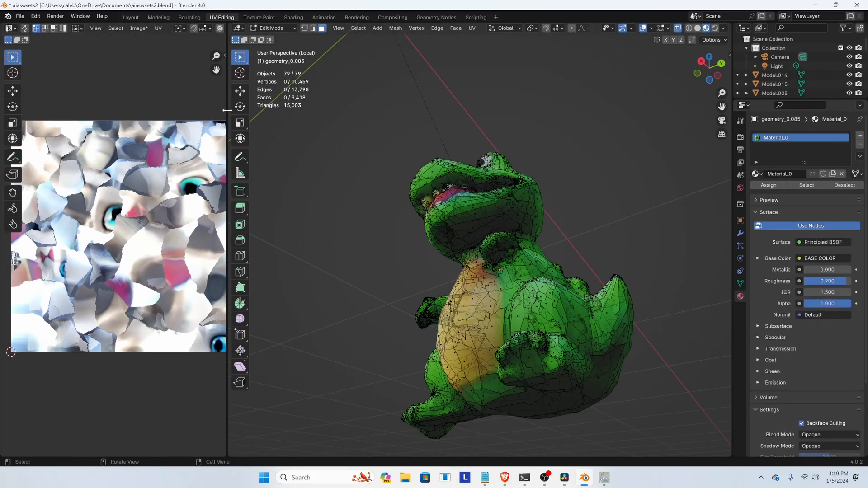
Show the crocodile's Image_0 texture in the UV editor and adjust the editor's width to fit it
left_click_drag(227, 110, 302, 112)
left_click(249, 28)
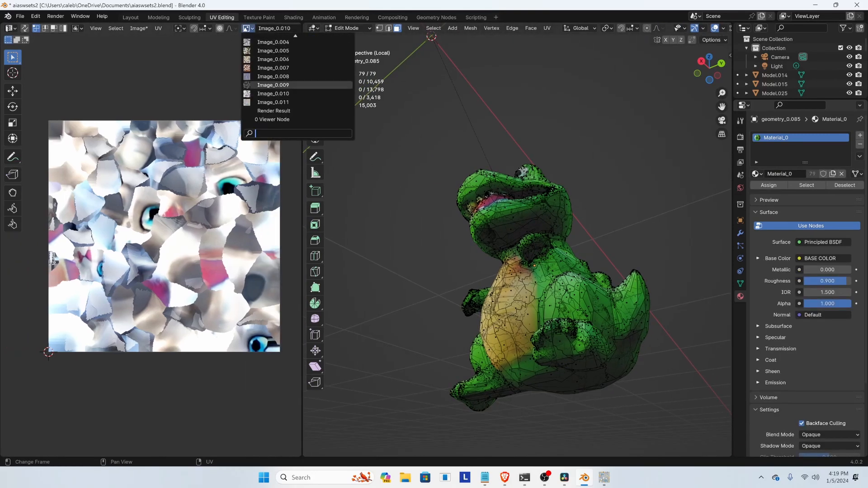
left_click(256, 50)
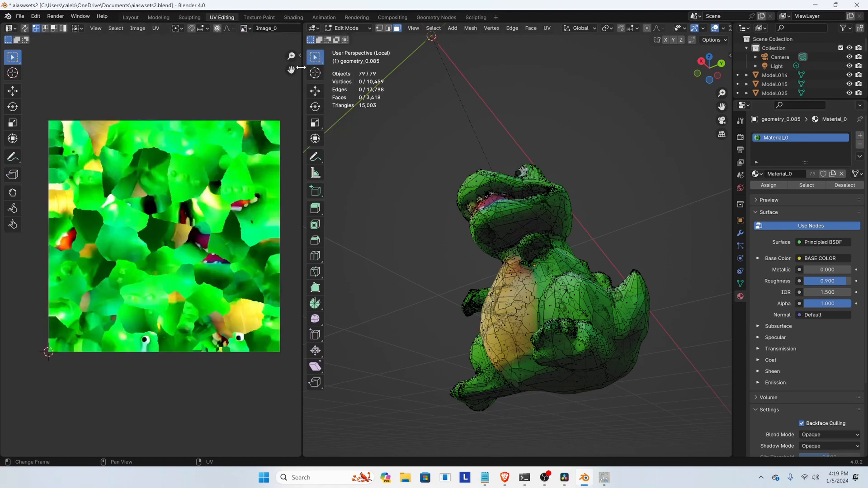
left_click_drag(281, 72, 262, 104)
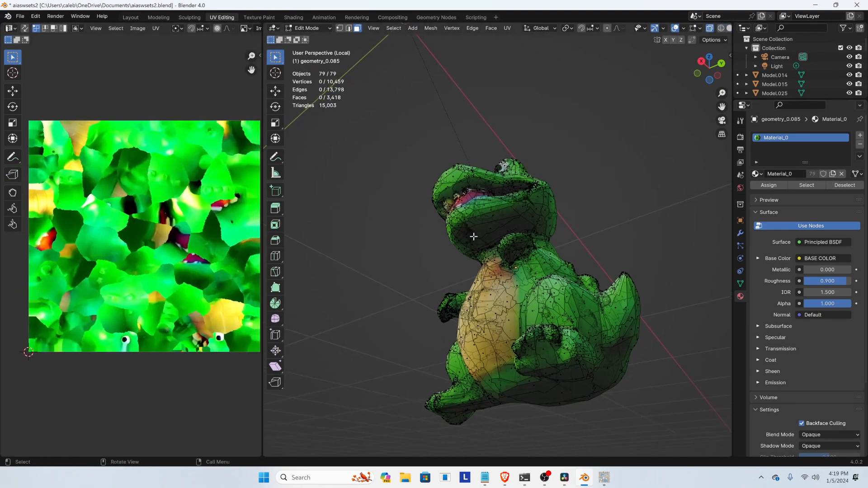
Switch the crocodile from Edit Mode to Texture Paint mode and view the underside of its jaw
middle_click_drag(474, 237, 502, 248)
key("Tab")
scroll(473, 194, "up", 2)
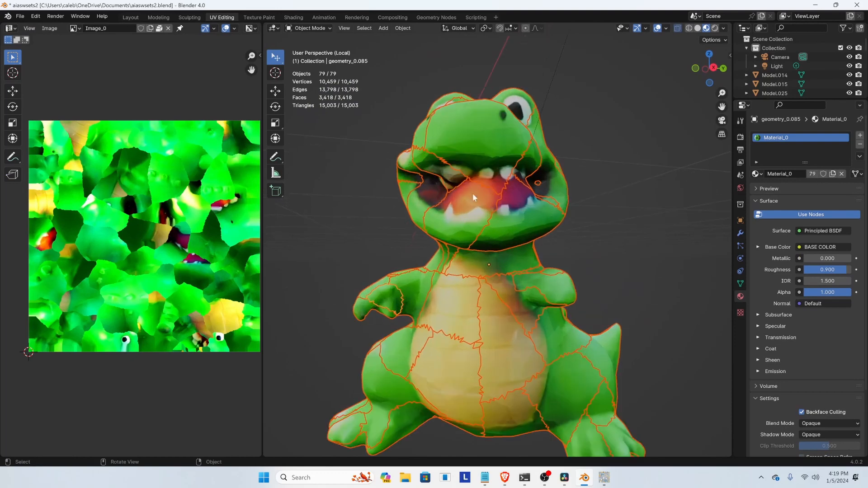
middle_click_drag(473, 194, 523, 199, "shift")
left_click(322, 30)
left_click(309, 85)
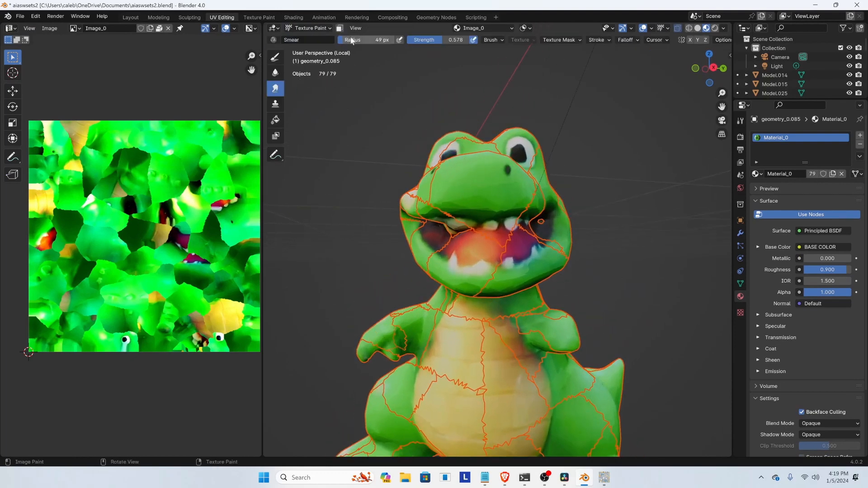
scroll(478, 255, "up", 1)
middle_click_drag(561, 306, 497, 270)
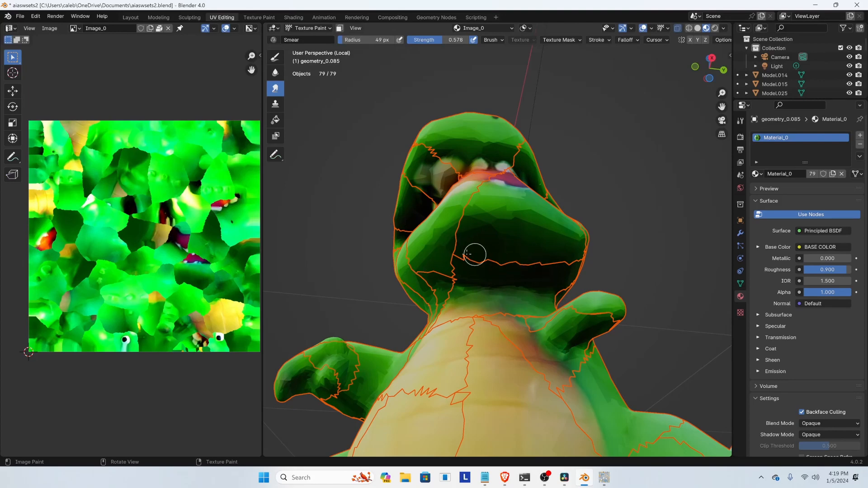
scroll(199, 240, "up", 3)
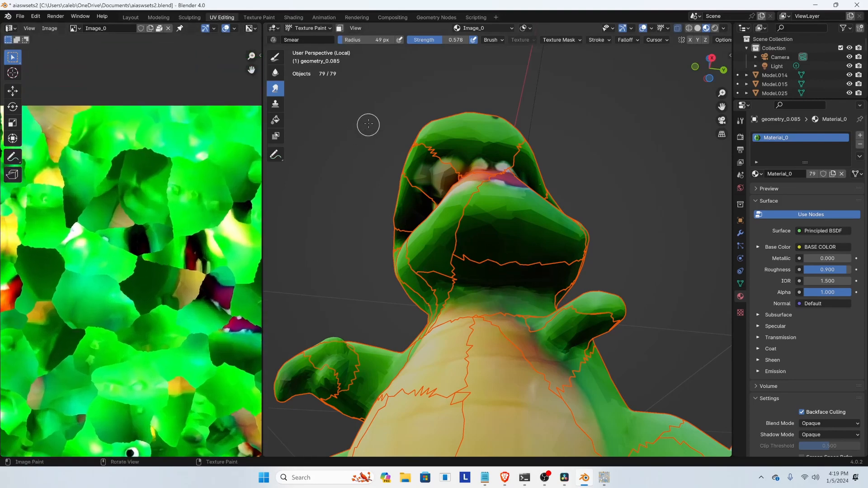
Select single faces on the lower jaw in Edit Mode to locate the jaw part's patch in the Image_0 texture
key("Tab")
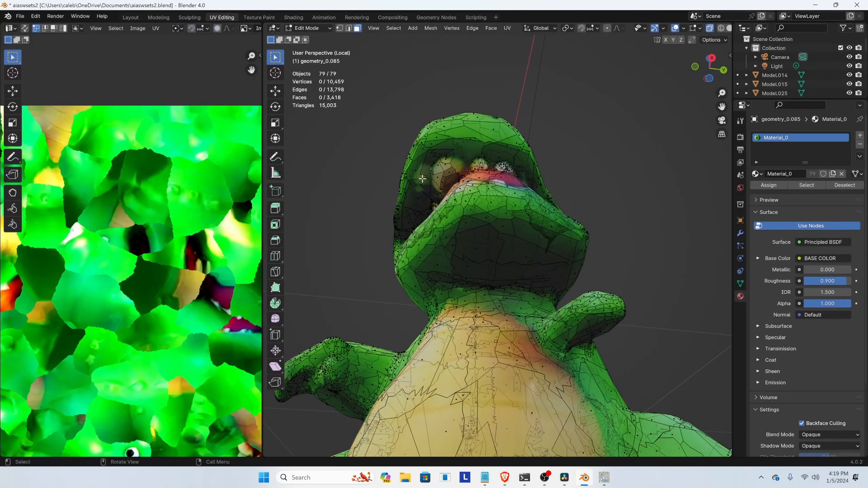
left_click(488, 263)
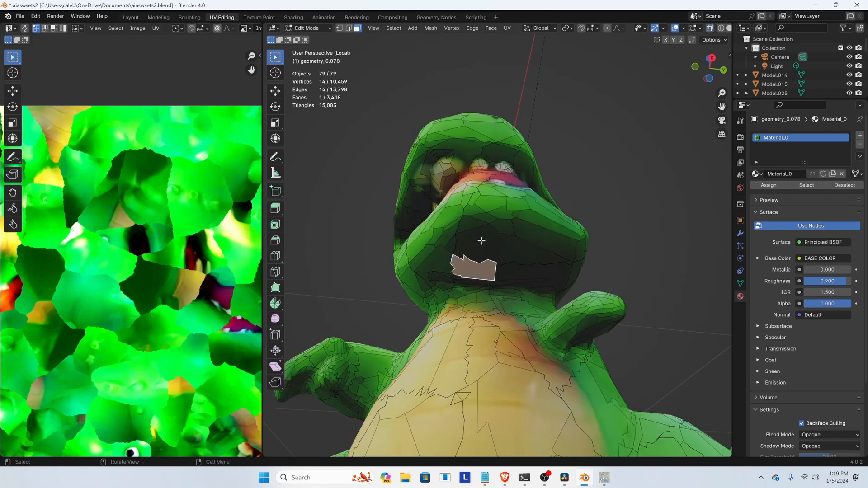
middle_click_drag(462, 257, 478, 268)
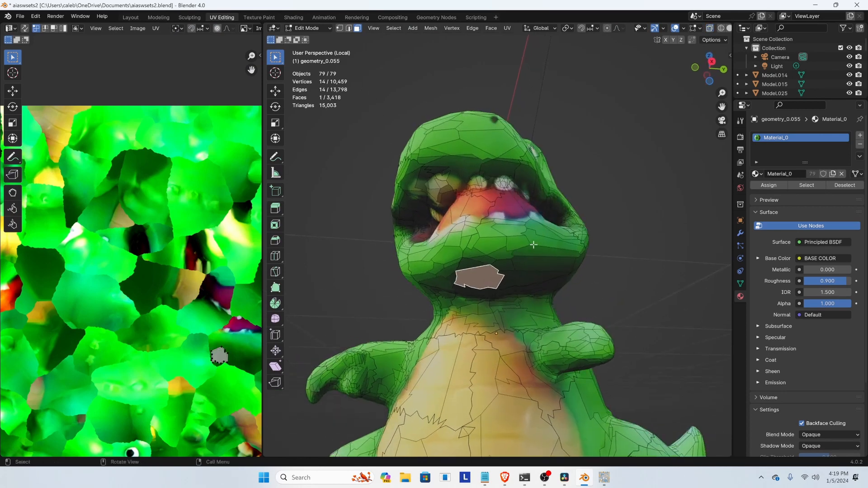
left_click(513, 241)
middle_click_drag(226, 349, 107, 264)
scroll(137, 306, "up", 3)
left_click(489, 278)
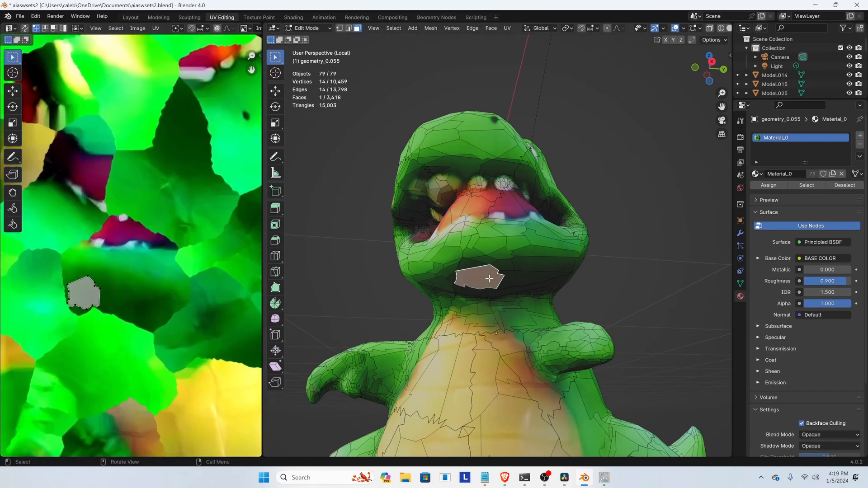
left_click(490, 243)
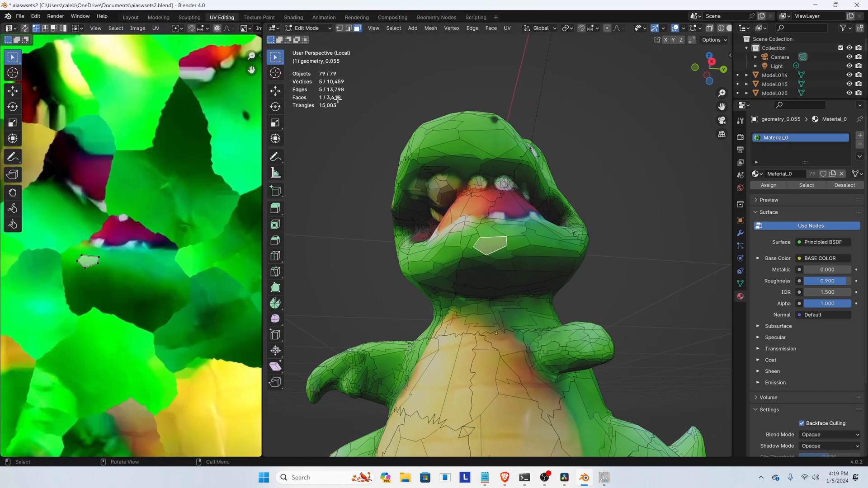
Put the lower-jaw part in Texture Paint mode and sample a bright green as the Draw brush colour
key("Tab")
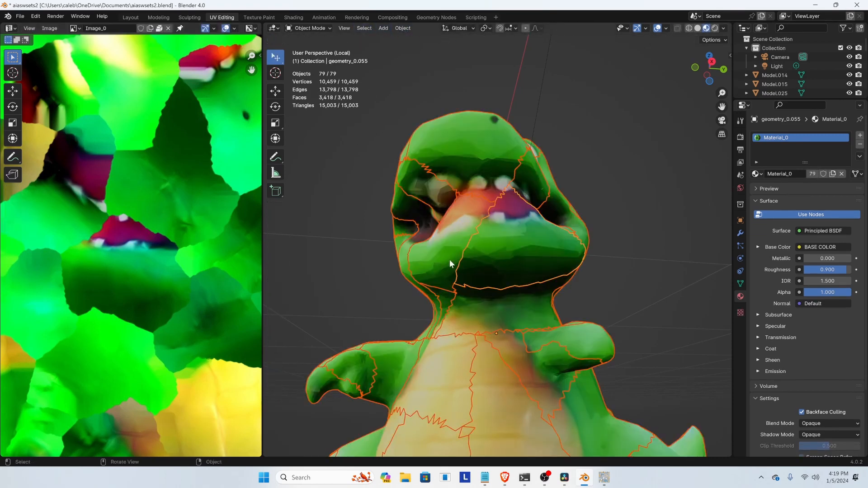
key("Tab")
left_click(307, 29)
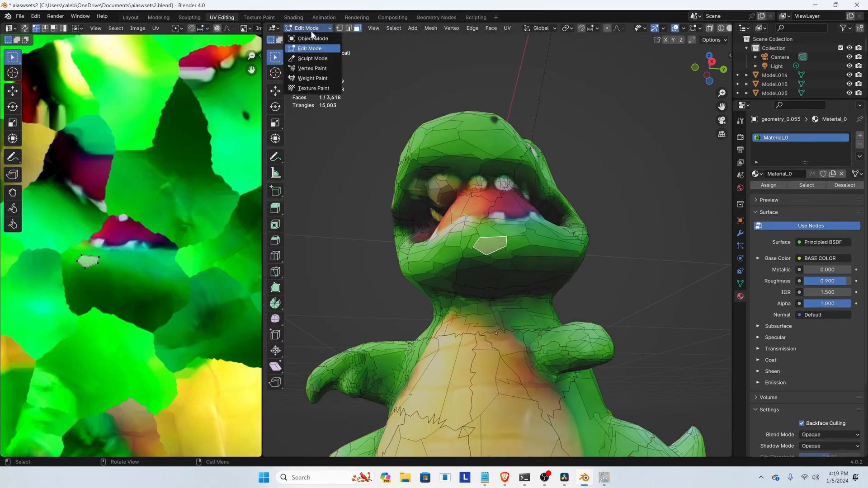
left_click(312, 88)
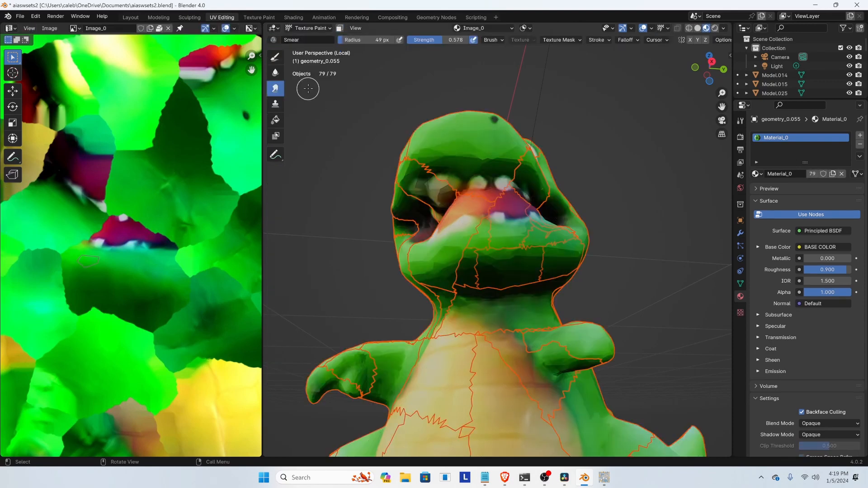
left_click(275, 58)
left_click(346, 39)
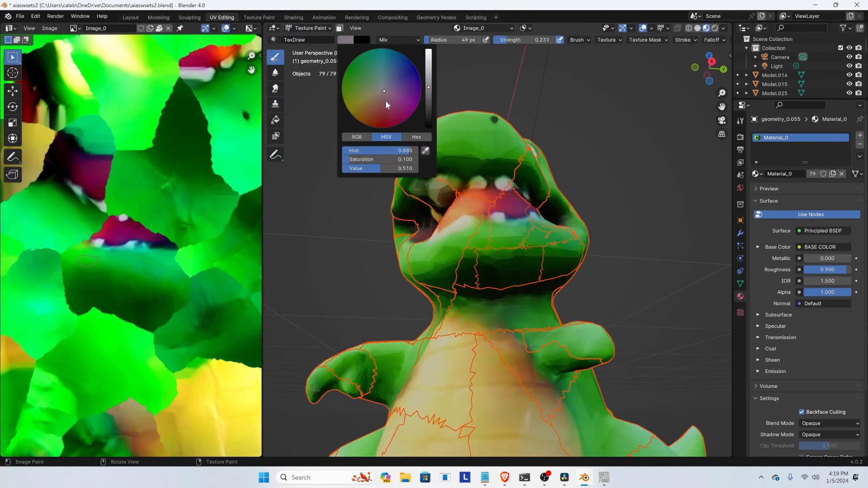
left_click(425, 151)
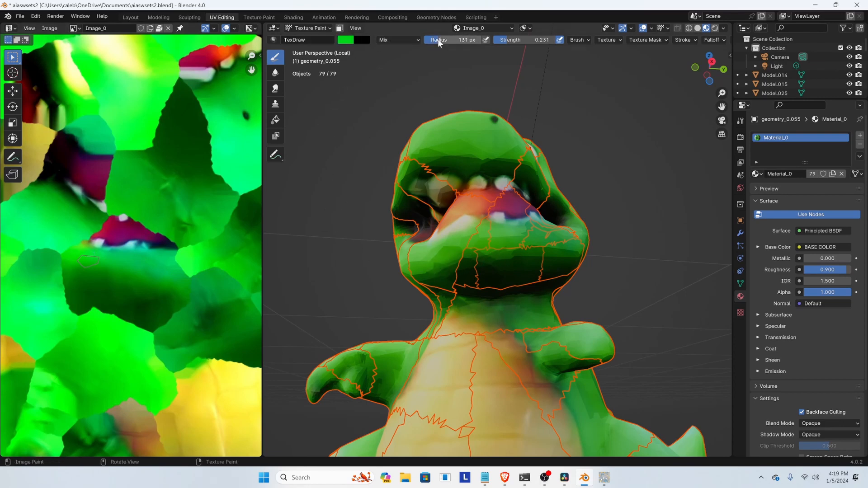
Paint green over the dark underside of the lower jaw with a 227 px brush at 0.379 strength
middle_click_drag(476, 293, 471, 264)
left_click_drag(468, 257, 472, 246)
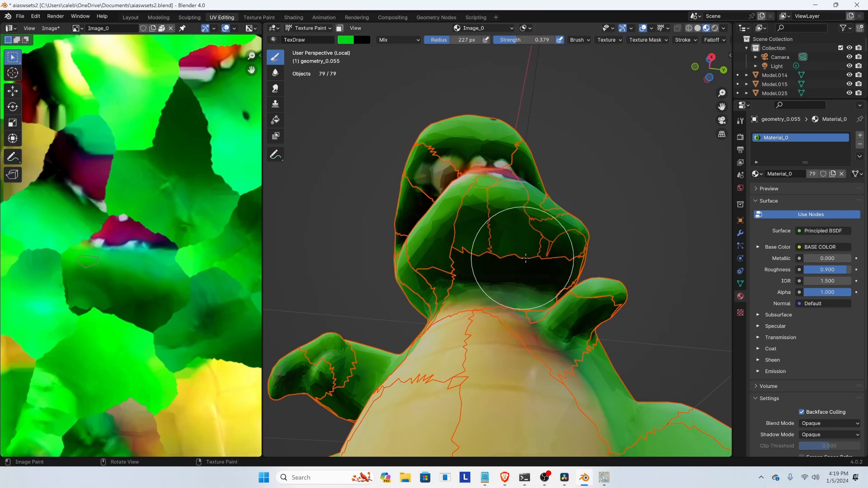
mouse_move(526, 259)
left_mouse_down()
mouse_move(546, 252)
mouse_move(504, 249)
mouse_move(488, 274)
left_mouse_up()
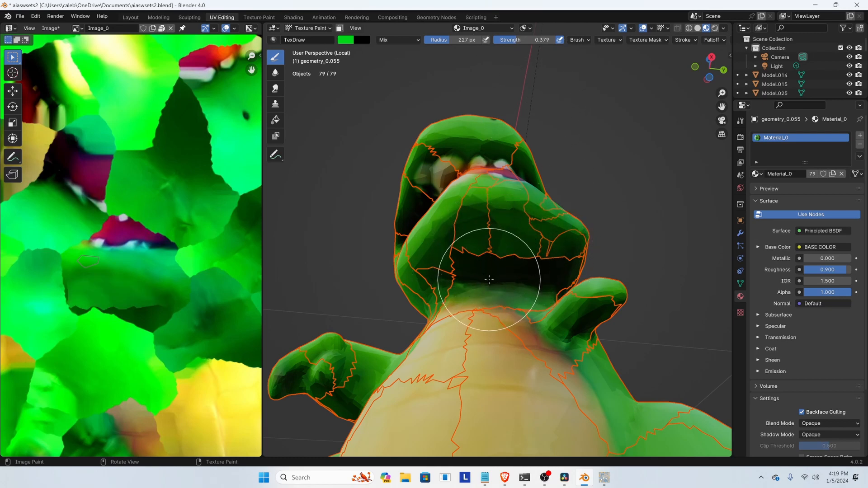
Select the large dark face beneath the chin in Edit Mode and locate its patch in the Image_0 texture
middle_click_drag(488, 279, 468, 273)
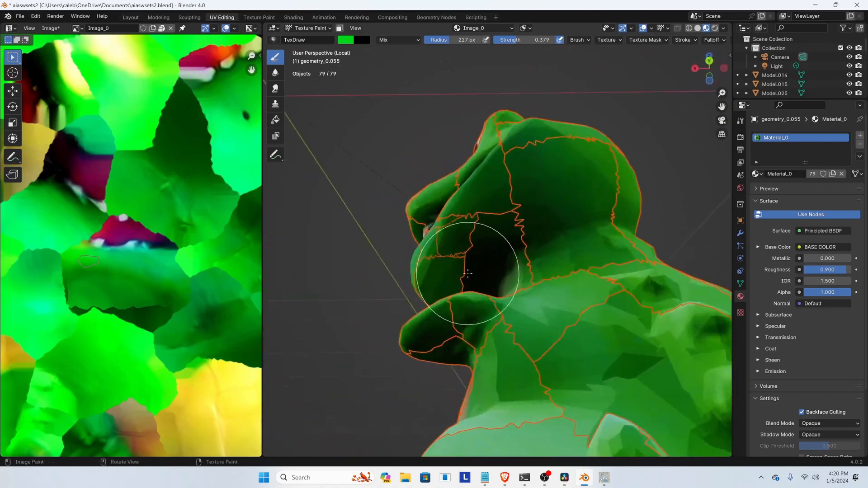
scroll(470, 280, "up", 6)
middle_click_drag(440, 394, 508, 332)
scroll(480, 348, "down", 5)
middle_click_drag(456, 347, 486, 311)
key("Tab")
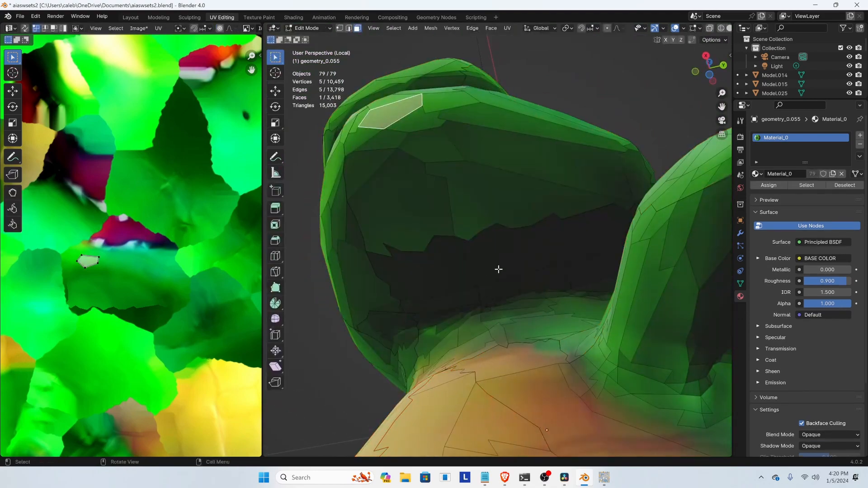
left_click(499, 269)
scroll(42, 246, "down", 5)
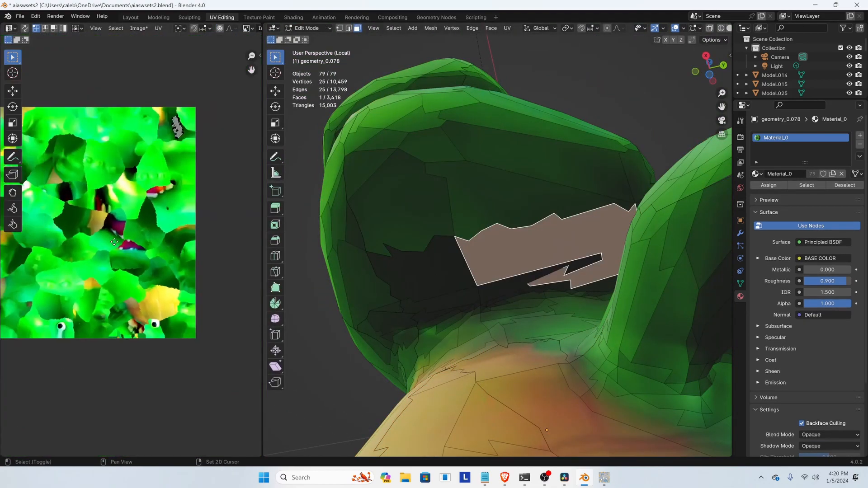
middle_click_drag(176, 128, 139, 329)
scroll(125, 199, "up", 5)
scroll(125, 223, "up", 5)
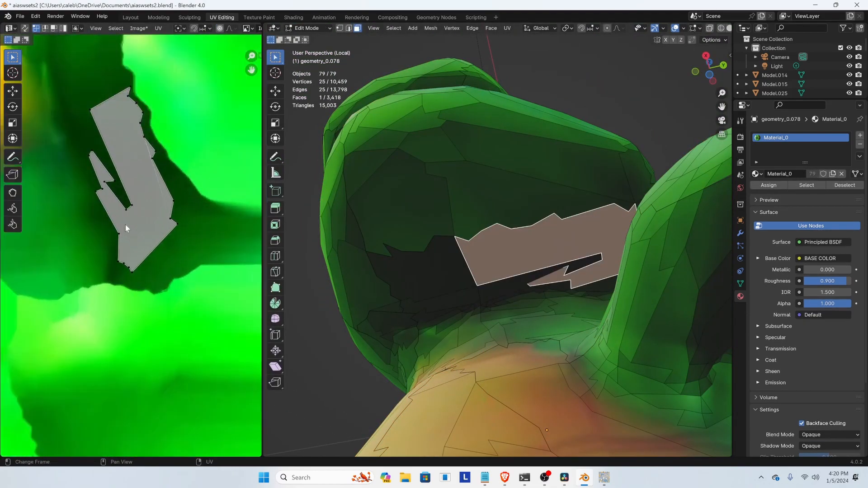
Switch the dark throat part below the chin to Texture Paint mode
key("Tab")
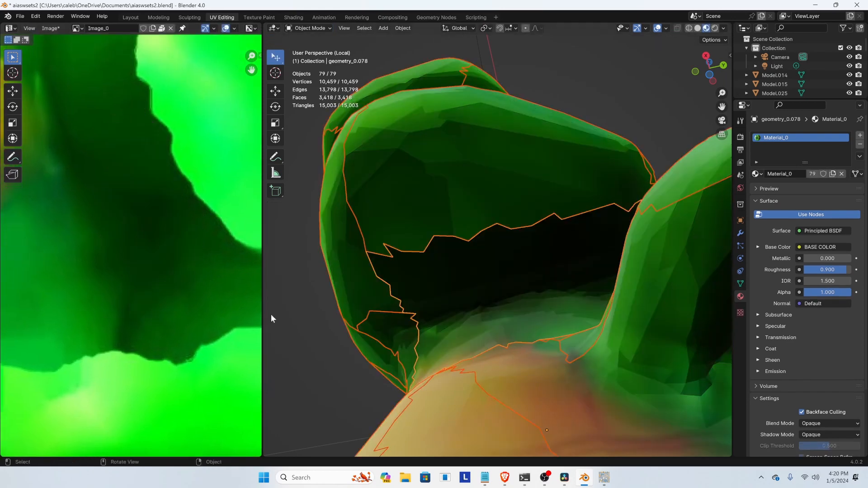
left_click(311, 28)
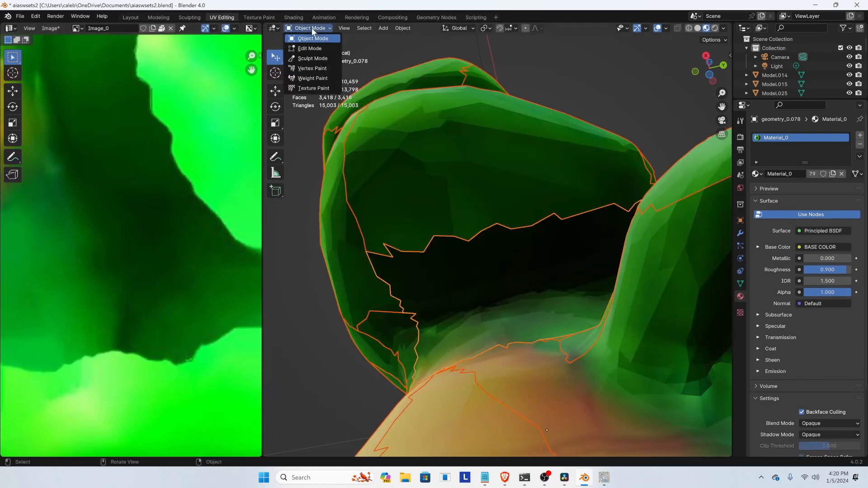
left_click(312, 88)
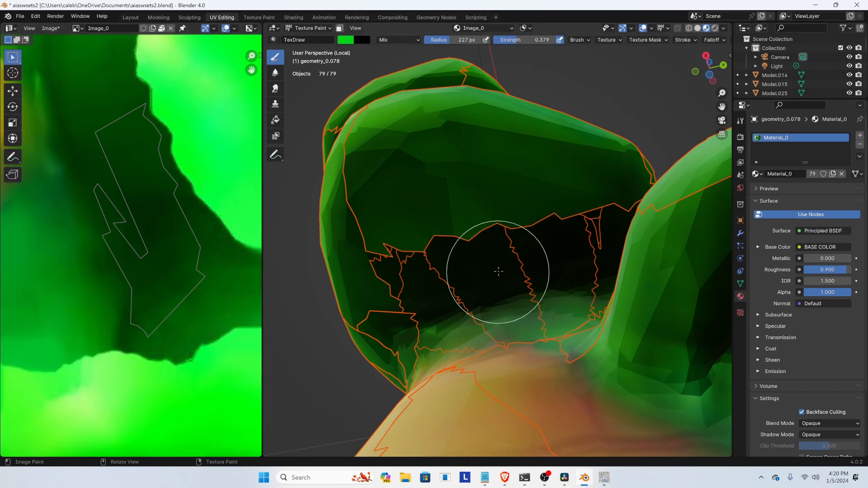
Try painting green over the dark throat part with the 227 px Draw brush
left_click(456, 271)
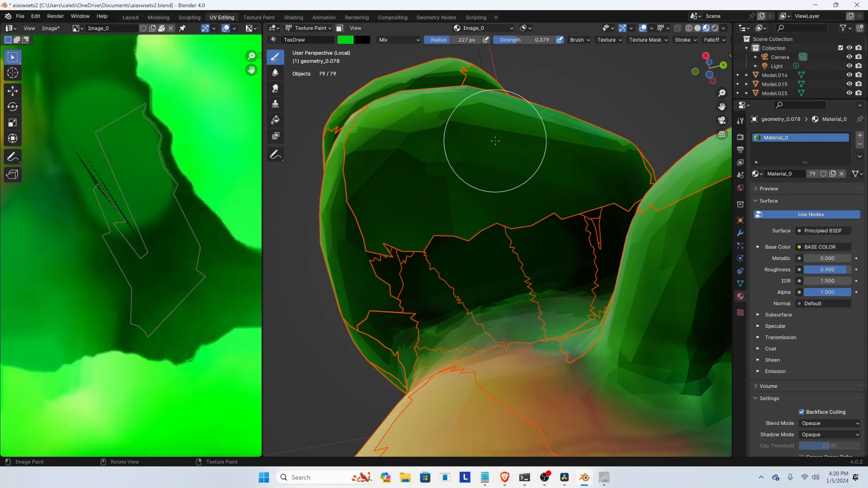
key("ctrl+z")
Return to Object Mode and join all the selected crocodile parts into a single object
mouse_move(504, 146)
middle_mouse_down()
mouse_move(511, 195)
mouse_move(422, 275)
mouse_move(422, 264)
middle_mouse_up()
scroll(512, 195, "down", 5)
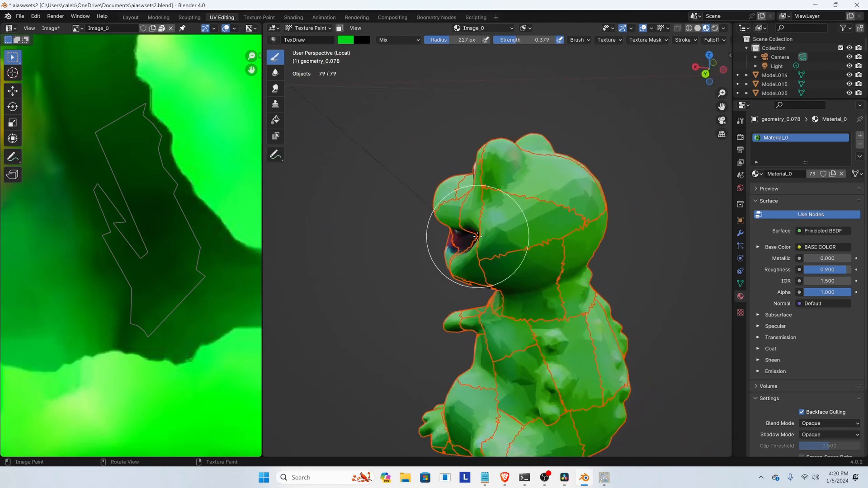
left_click(312, 26)
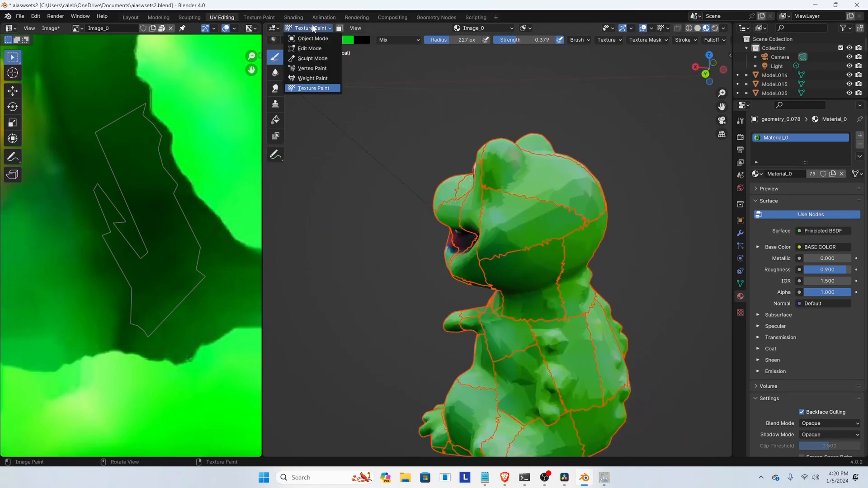
left_click(323, 39)
right_click(511, 222)
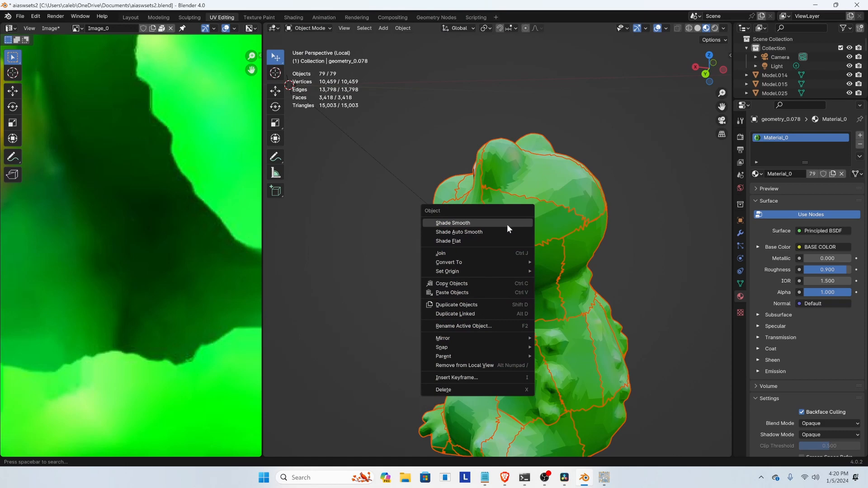
left_click(487, 252)
Select the large dark throat face beneath the chin of the joined mesh in Edit Mode
middle_click_drag(476, 266, 551, 248)
key("Tab")
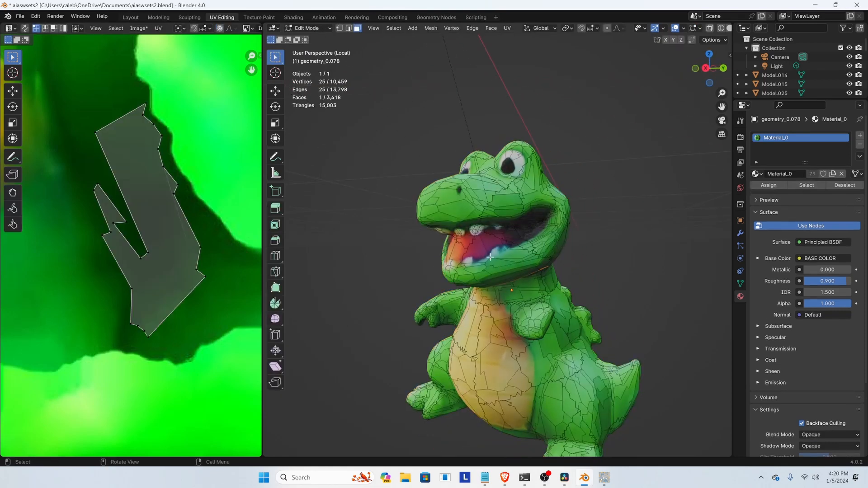
middle_click_drag(490, 256, 508, 280)
left_click(647, 211)
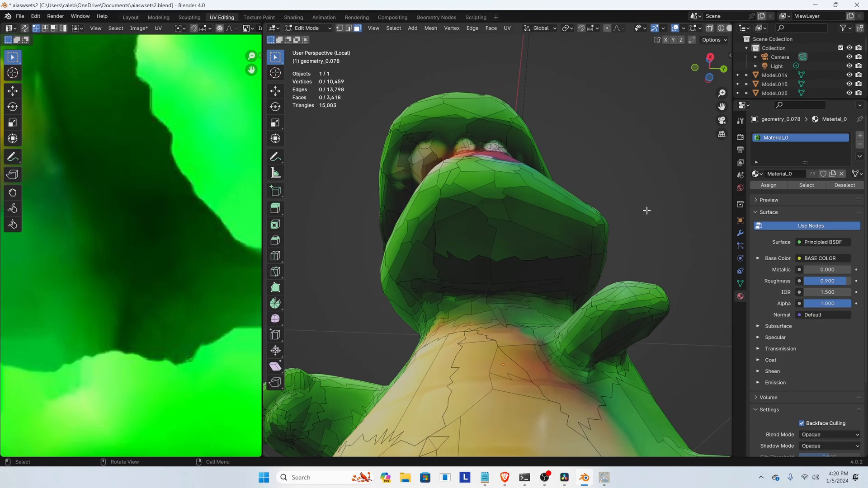
left_click(529, 266)
middle_click_drag(520, 273, 583, 209)
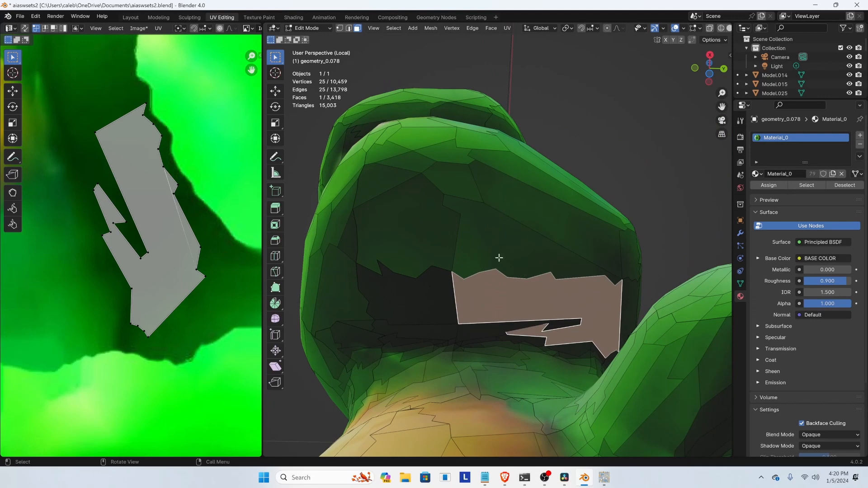
Paint green over the dark throat area under the chin in Texture Paint mode with the 227 px Draw brush at 0.379 strength
left_click(321, 29)
left_click(308, 87)
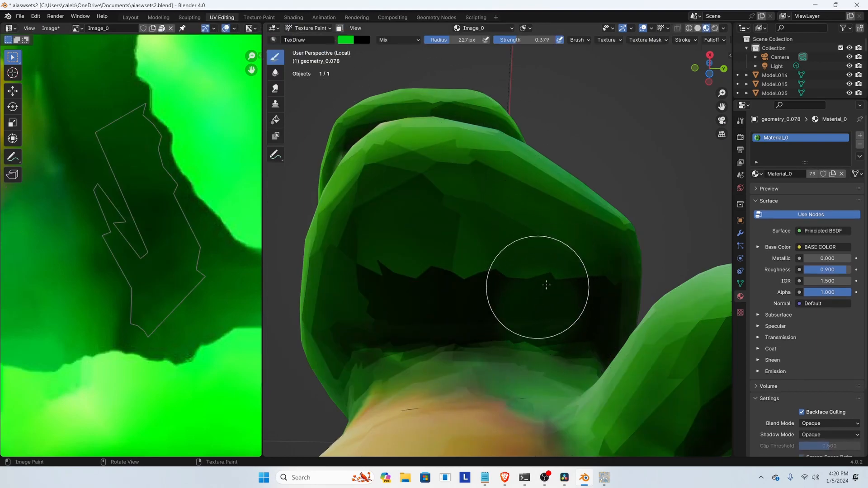
mouse_move(561, 312)
left_mouse_down()
mouse_move(531, 316)
mouse_move(538, 298)
mouse_move(560, 286)
mouse_move(552, 304)
mouse_move(603, 302)
mouse_move(421, 309)
mouse_move(368, 277)
mouse_move(440, 306)
mouse_move(492, 287)
mouse_move(639, 296)
mouse_move(560, 312)
left_mouse_up()
Blend the green across the throat and the side of the lower jaw using the Smear brush at 227 px and 0.578 strength
left_click(275, 88)
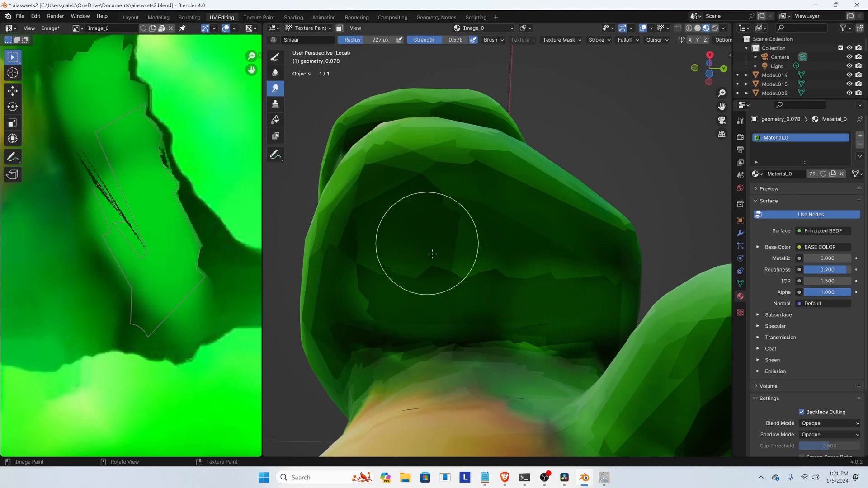
mouse_move(404, 301)
left_mouse_down()
mouse_move(398, 312)
mouse_move(389, 305)
mouse_move(624, 276)
mouse_move(512, 304)
mouse_move(409, 317)
mouse_move(421, 282)
mouse_move(407, 262)
mouse_move(349, 317)
mouse_move(335, 348)
mouse_move(343, 351)
mouse_move(339, 312)
mouse_move(378, 253)
left_mouse_up()
mouse_move(349, 241)
left_mouse_down()
mouse_move(344, 230)
mouse_move(358, 293)
mouse_move(450, 313)
mouse_move(478, 295)
mouse_move(516, 294)
mouse_move(529, 354)
mouse_move(628, 300)
mouse_move(605, 346)
mouse_move(616, 345)
mouse_move(638, 272)
mouse_move(630, 254)
left_mouse_up()
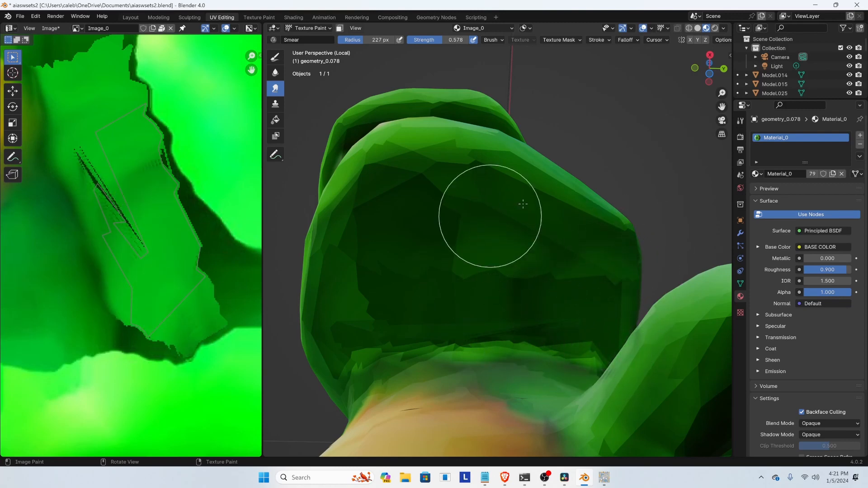
middle_click_drag(512, 243, 519, 285)
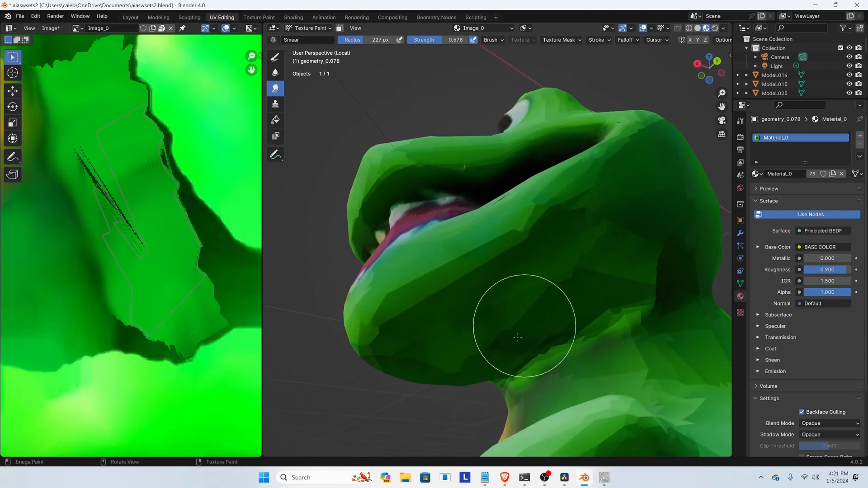
mouse_move(517, 335)
left_mouse_down()
mouse_move(498, 349)
mouse_move(543, 353)
mouse_move(646, 309)
mouse_move(682, 275)
mouse_move(637, 285)
left_mouse_up()
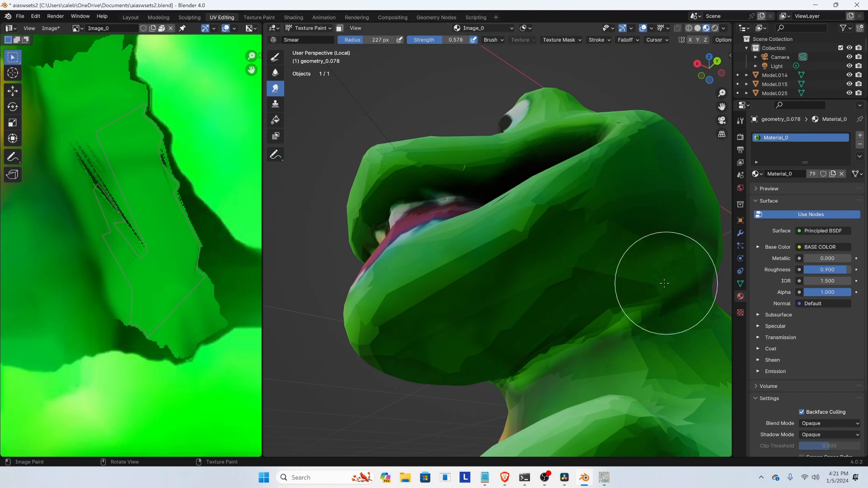
Set the Smear brush to 284 px radius and 0.354 strength and smooth the colours along the side of the jaw
left_click(275, 73)
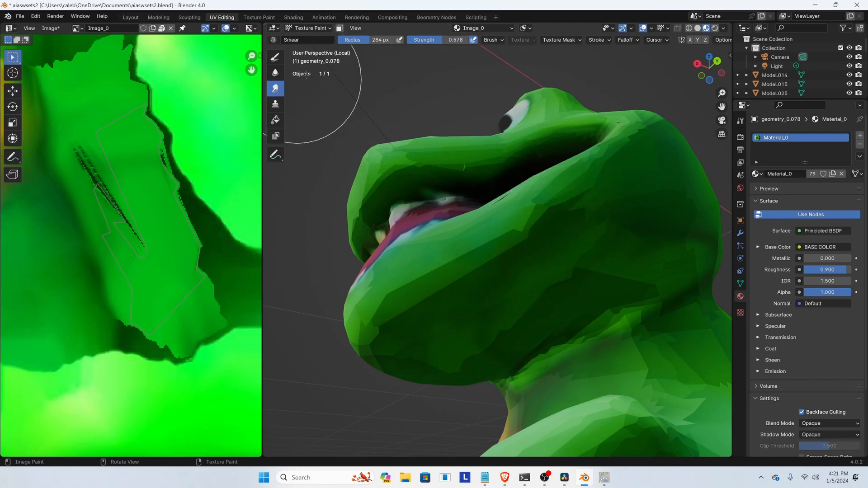
left_click_drag(438, 39, 428, 40)
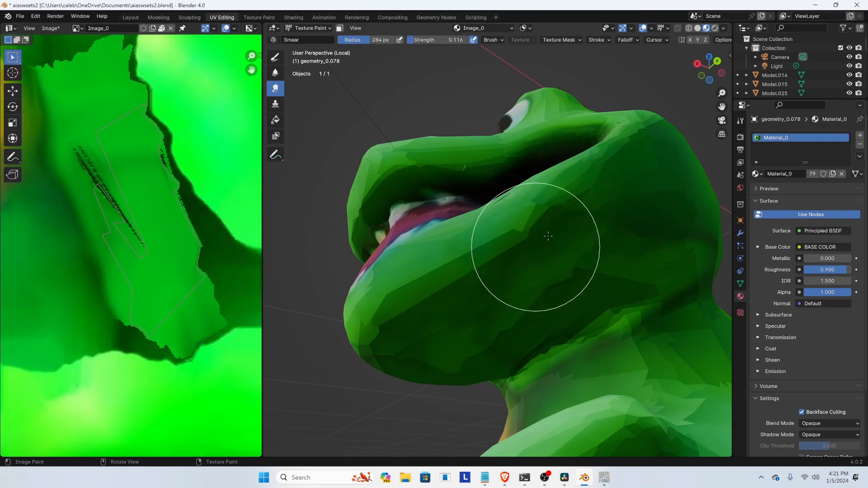
key("Return")
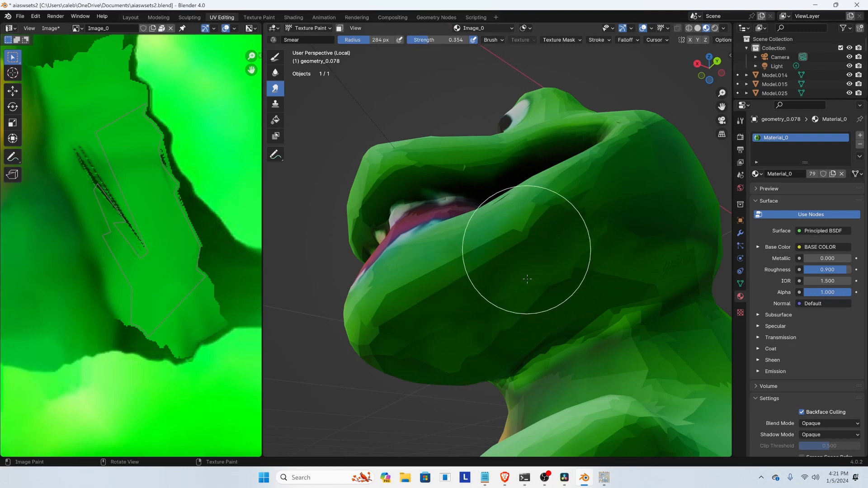
mouse_move(519, 270)
left_mouse_down()
mouse_move(587, 277)
mouse_move(674, 253)
mouse_move(698, 219)
left_mouse_up()
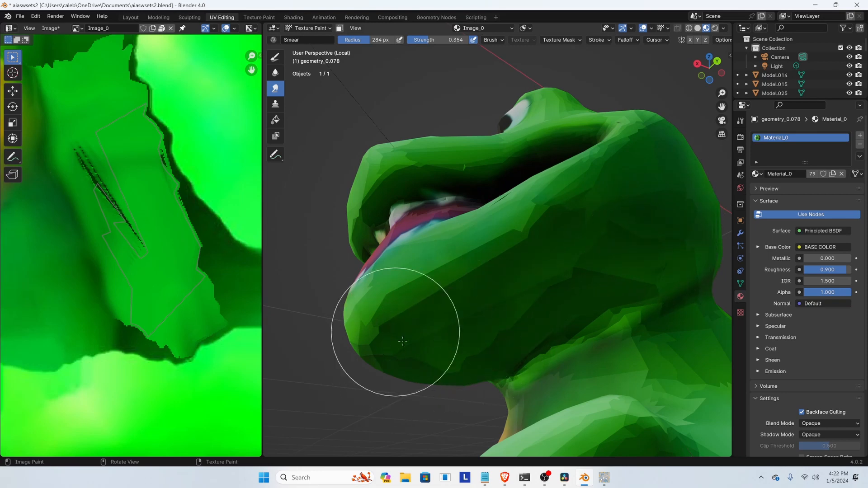
Smear the dark band where the underside of the chin meets the front of the neck
mouse_move(397, 339)
middle_mouse_down()
mouse_move(549, 290)
mouse_move(446, 213)
middle_mouse_up()
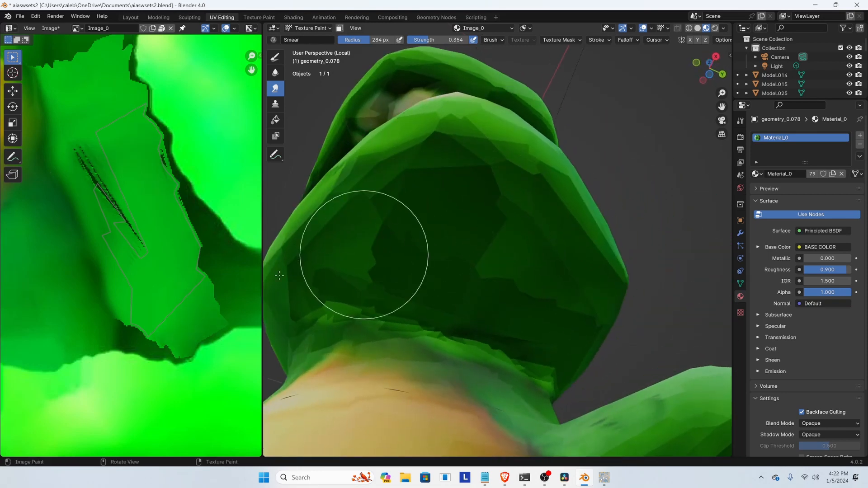
middle_click_drag(496, 318, 495, 339)
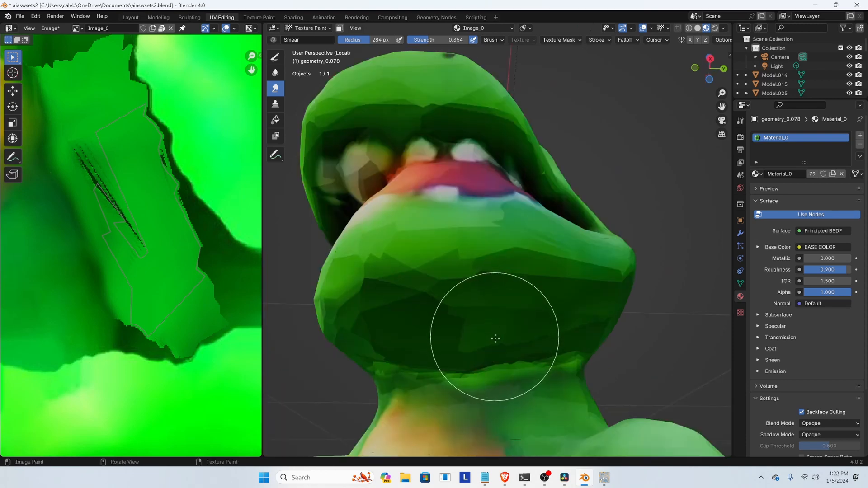
mouse_move(520, 371)
left_mouse_down()
mouse_move(558, 370)
mouse_move(541, 368)
left_mouse_up()
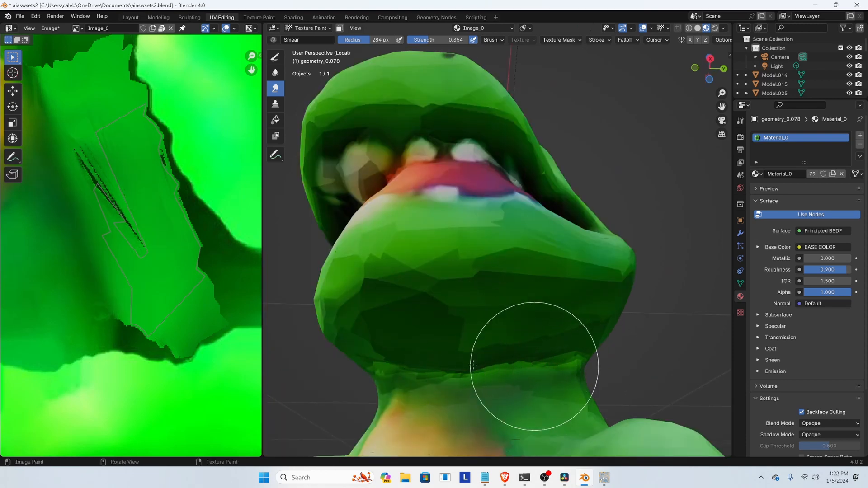
left_click_drag(383, 359, 441, 350)
Switch to the Draw brush at 101 px radius and check the jaw, neck and arms for remaining dark patches
mouse_move(440, 350)
middle_mouse_down()
mouse_move(469, 339)
mouse_move(512, 341)
middle_mouse_up()
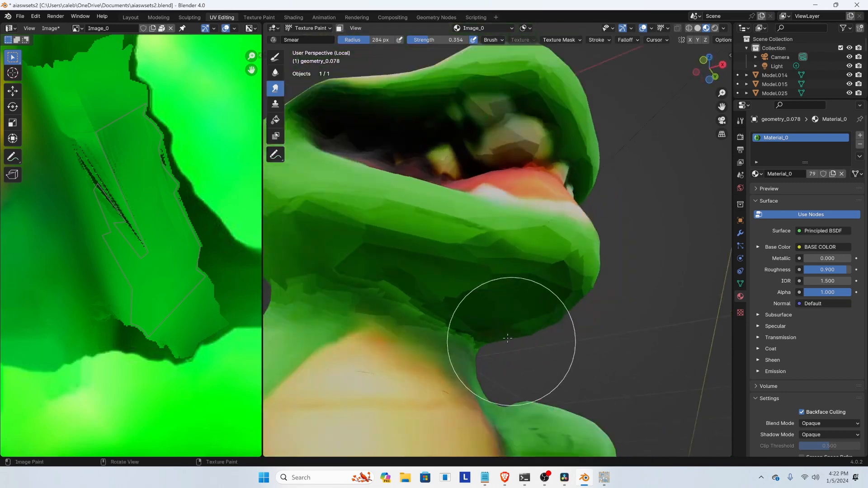
scroll(511, 341, "down", 3)
middle_click_drag(496, 298, 434, 323)
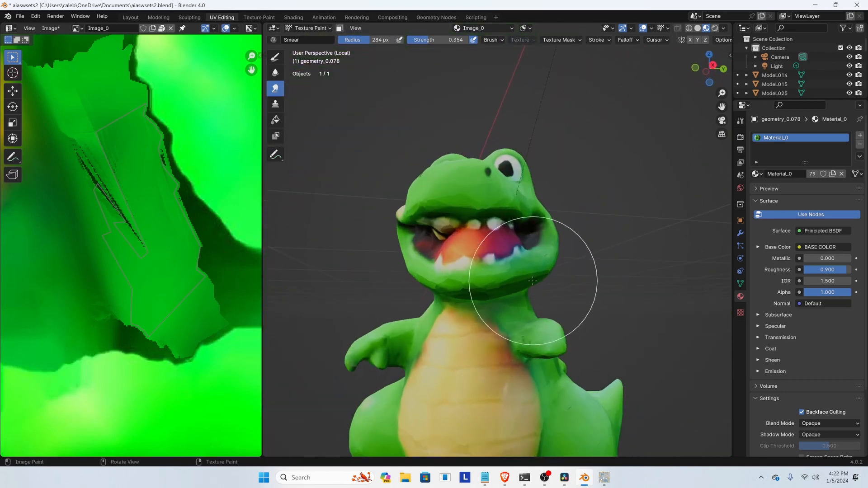
mouse_move(533, 281)
middle_mouse_down()
mouse_move(431, 312)
mouse_move(398, 269)
middle_mouse_up()
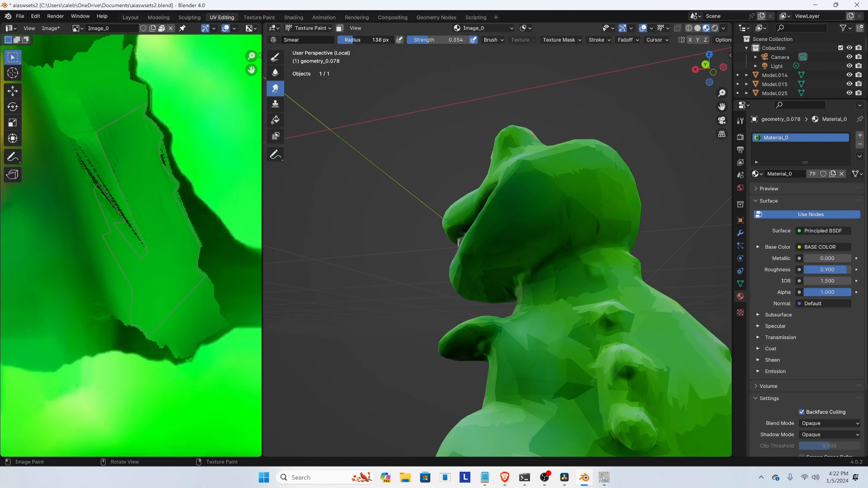
left_click(275, 56)
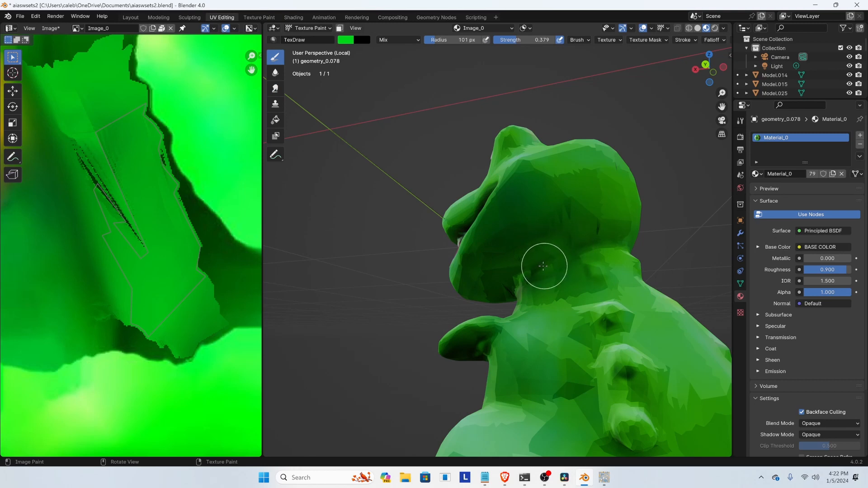
middle_click_drag(604, 222, 551, 260)
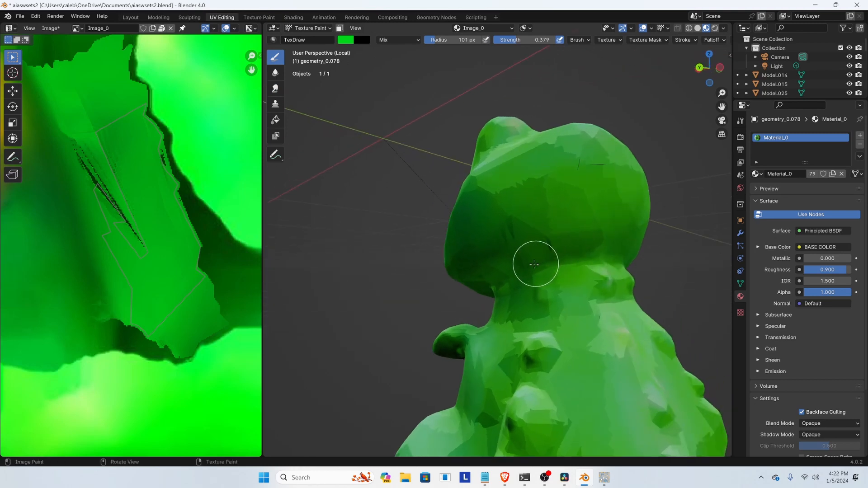
middle_click_drag(510, 234, 552, 284)
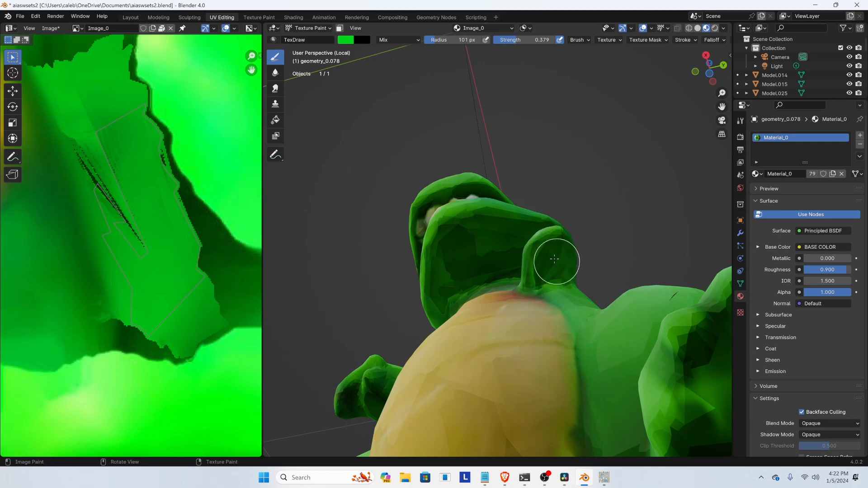
mouse_move(554, 259)
middle_mouse_down()
mouse_move(585, 254)
mouse_move(450, 285)
mouse_move(517, 285)
mouse_move(502, 302)
mouse_move(542, 318)
middle_mouse_up()
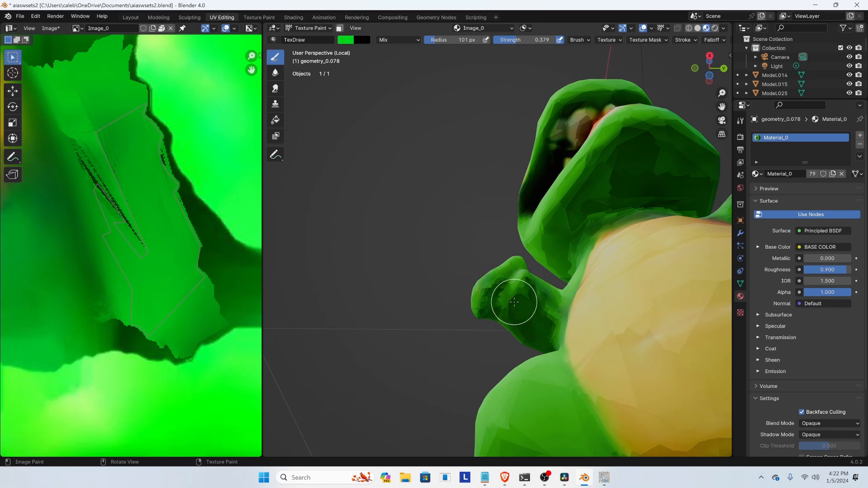
middle_click_drag(519, 329, 597, 333)
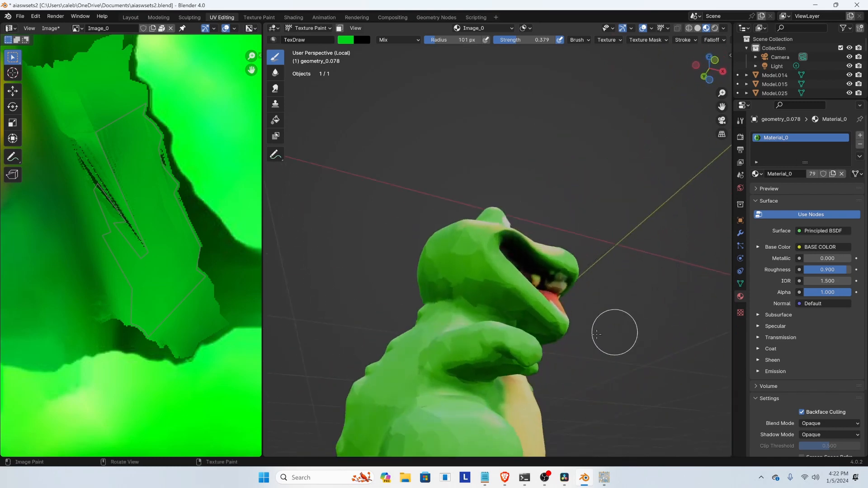
middle_click_drag(464, 375, 469, 356)
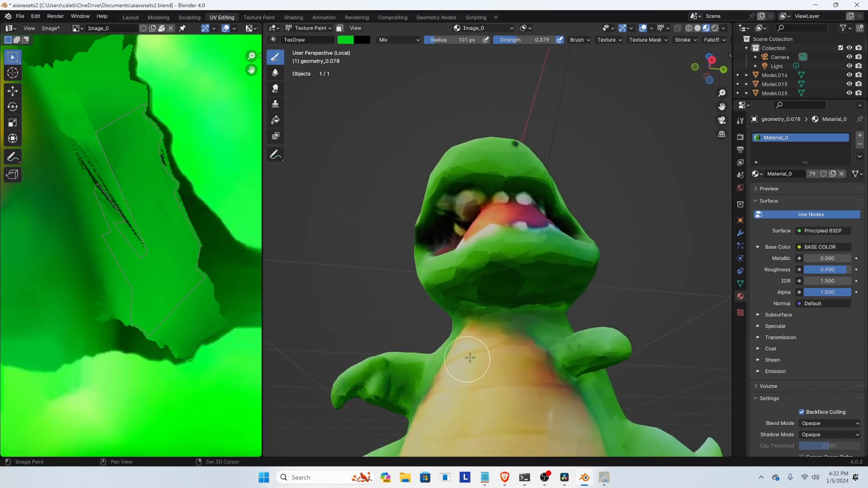
Paint green over the dark underside of the crocodile's body and foot with the 101 px Draw brush at 0.379 strength
middle_click_drag(549, 258, 517, 296)
scroll(510, 299, "down", 2)
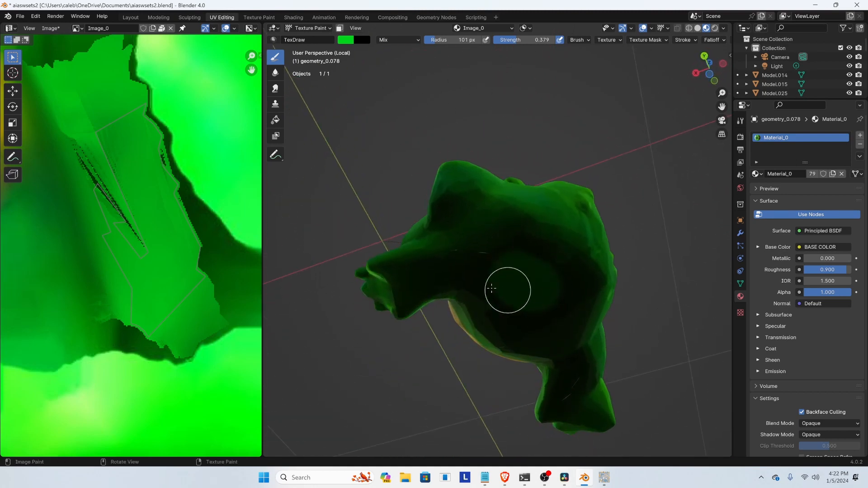
left_click_drag(492, 289, 413, 283)
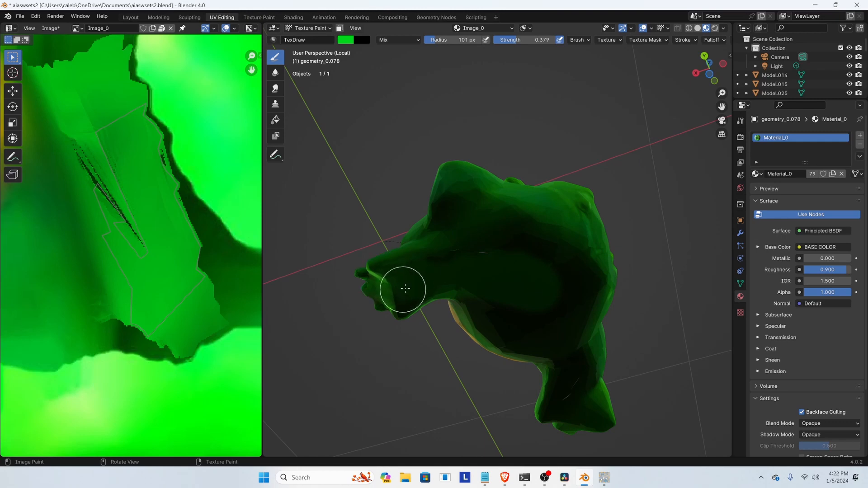
mouse_move(472, 235)
left_mouse_down()
mouse_move(440, 223)
mouse_move(549, 238)
mouse_move(562, 253)
left_mouse_up()
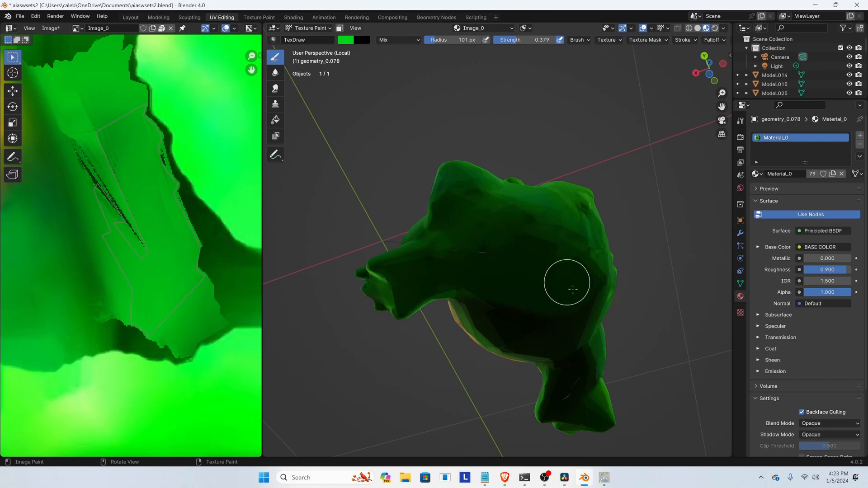
mouse_move(572, 290)
left_mouse_down()
mouse_move(586, 312)
mouse_move(574, 370)
mouse_move(559, 376)
left_mouse_up()
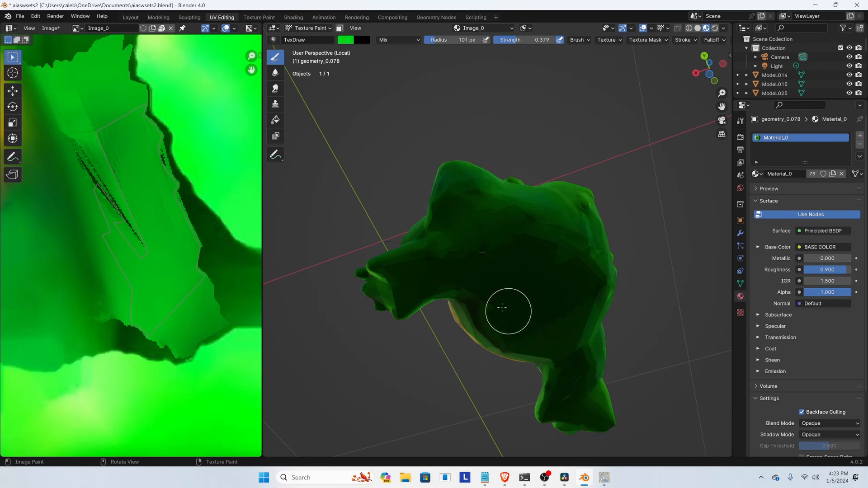
Examine the top, front and side of the crocodile's head for remaining texture flaws
mouse_move(489, 327)
middle_mouse_down()
mouse_move(509, 308)
mouse_move(617, 342)
mouse_move(588, 344)
mouse_move(568, 359)
mouse_move(516, 352)
mouse_move(461, 344)
mouse_move(398, 311)
mouse_move(487, 278)
mouse_move(430, 299)
mouse_move(462, 311)
middle_mouse_up()
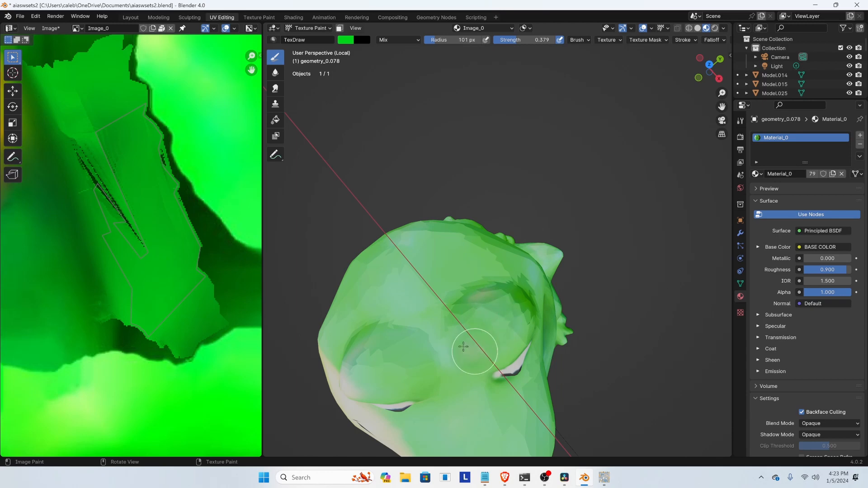
middle_click_drag(370, 240, 555, 270)
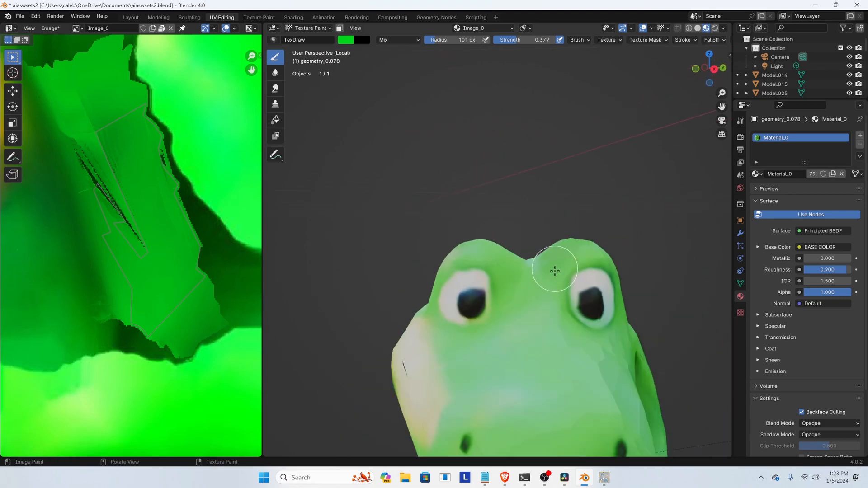
mouse_move(508, 325)
middle_mouse_down()
mouse_move(566, 285)
mouse_move(463, 277)
mouse_move(607, 305)
mouse_move(523, 315)
middle_mouse_up()
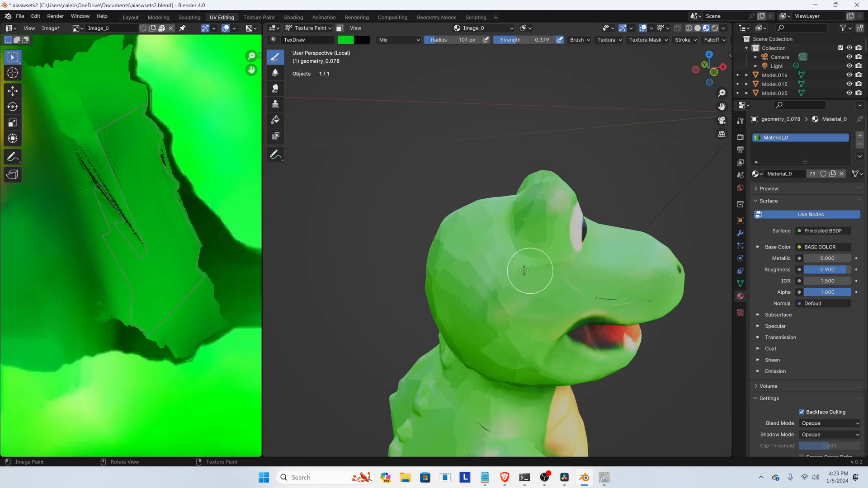
Examine the crocodile's head, open mouth and chest from the side and front for remaining texture flaws
middle_click_drag(517, 257, 451, 232)
middle_click_drag(572, 238, 558, 268)
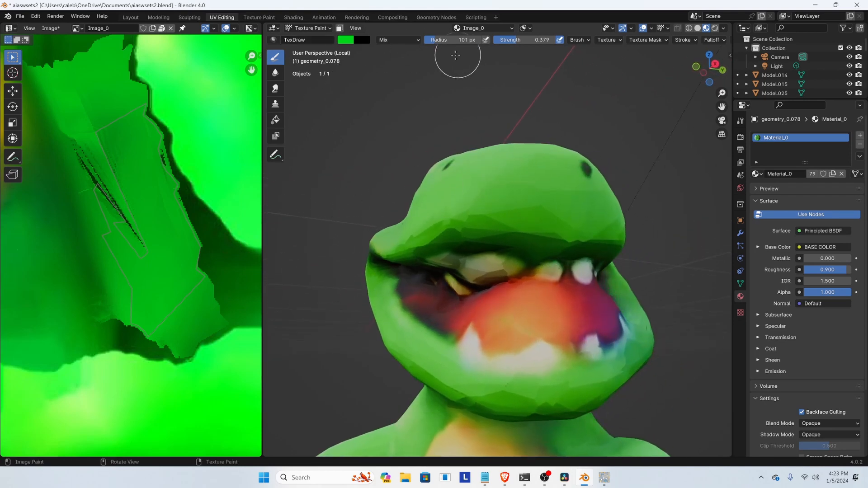
middle_click_drag(520, 289, 581, 299)
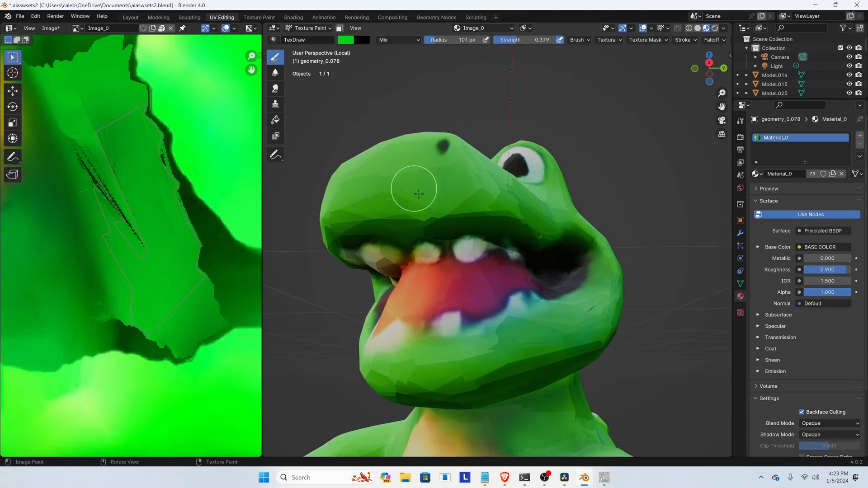
middle_click_drag(420, 193, 507, 254)
scroll(453, 249, "down", 6)
scroll(506, 254, "up", 8)
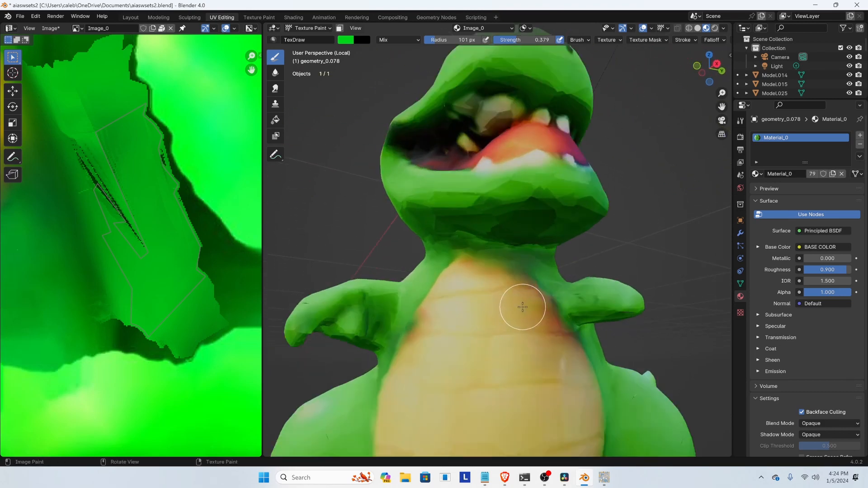
Select a face on the crocodile's yellow belly in Edit Mode and locate its area in the texture image
scroll(96, 199, "down", 6)
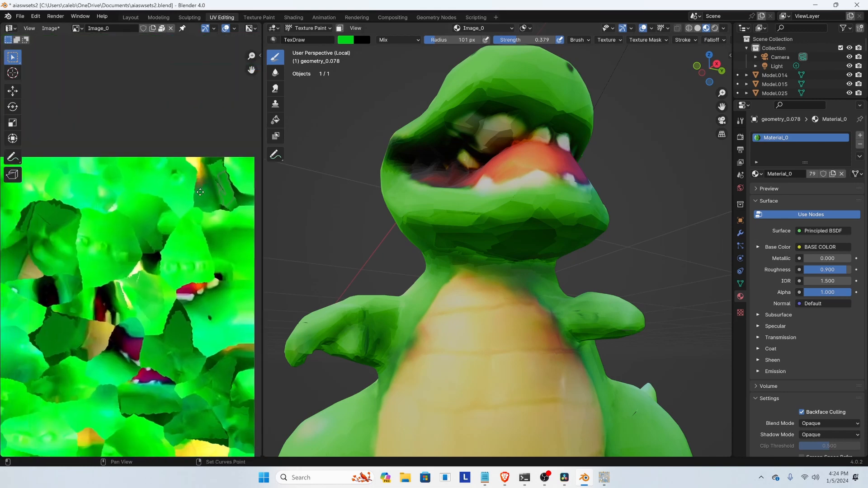
middle_click_drag(158, 323, 109, 213)
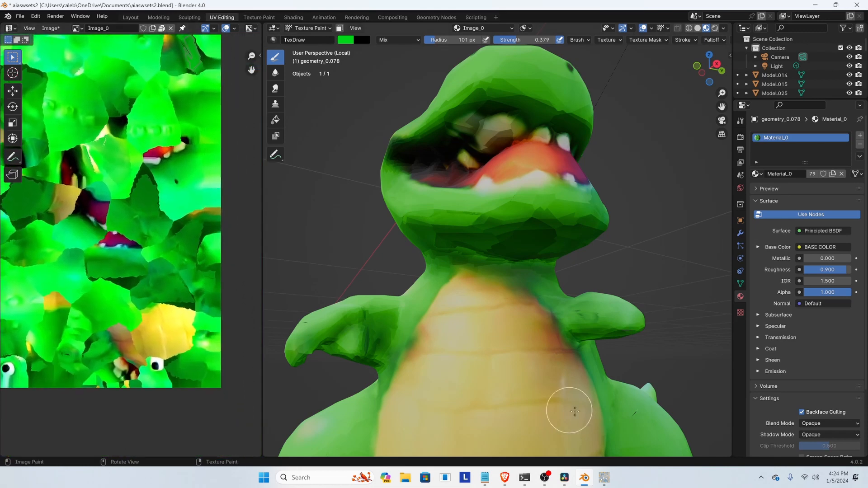
key("Tab")
left_click(502, 318)
scroll(64, 217, "down", 3)
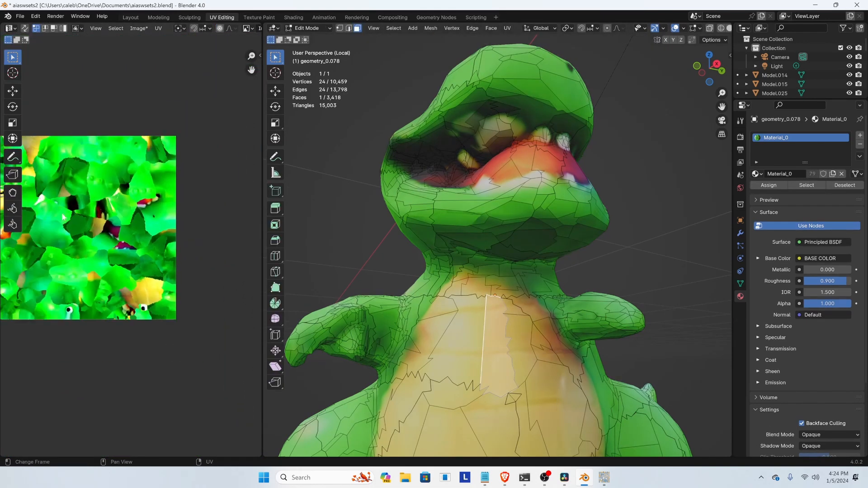
middle_click_drag(84, 186, 165, 234)
scroll(64, 246, "up", 4)
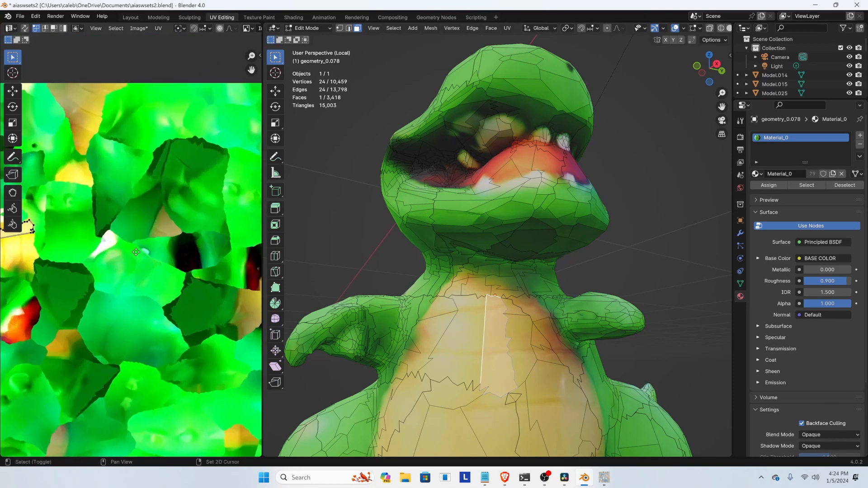
middle_click_drag(22, 254, 164, 280)
scroll(194, 271, "up", 4)
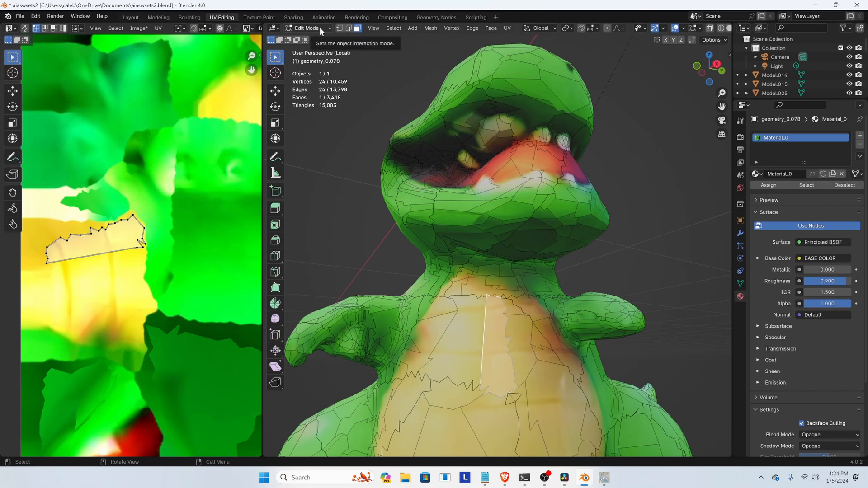
Return to Texture Paint, sample the belly's yellow from the texture image and paint over the dark patches on the upper chest
left_click(319, 27)
left_click(311, 89)
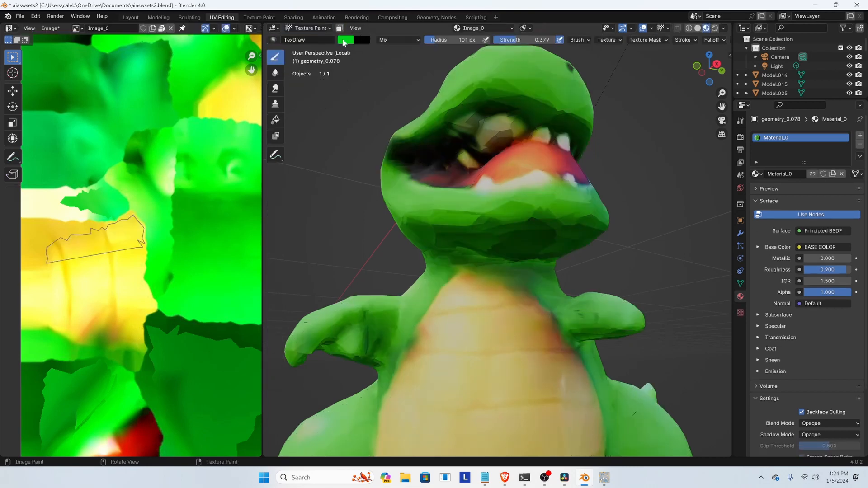
left_click(346, 40)
left_click(425, 151)
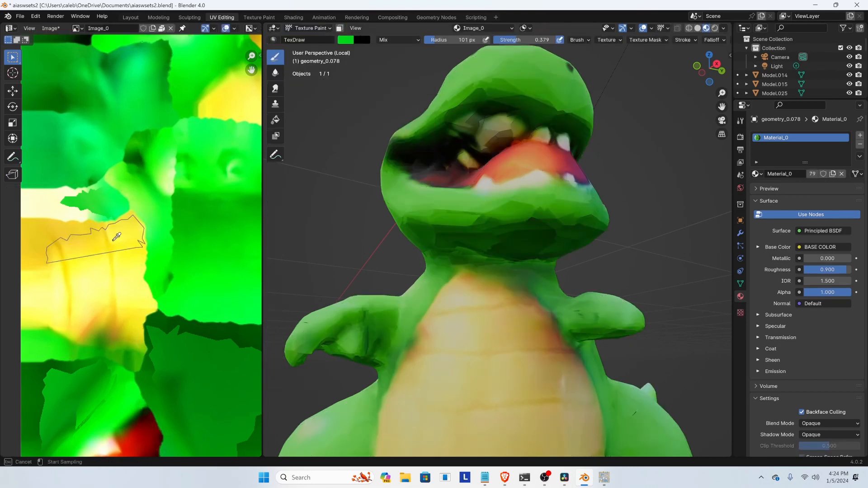
middle_click_drag(493, 292, 461, 312)
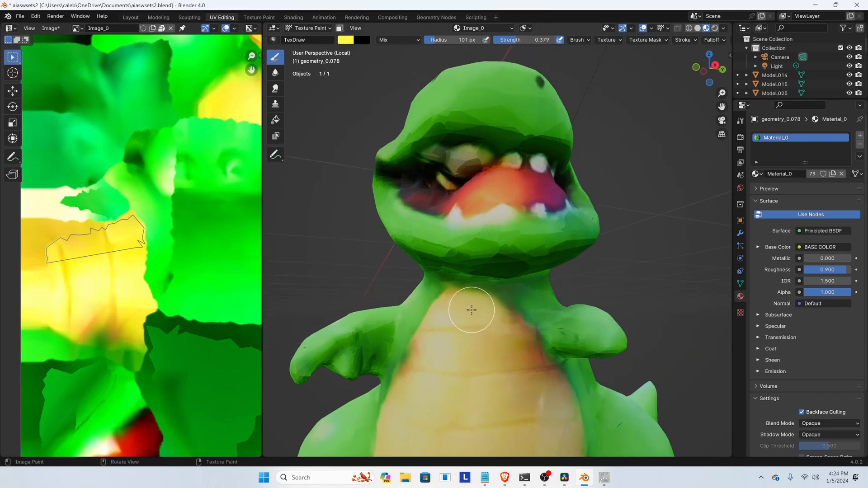
mouse_move(476, 314)
left_mouse_down()
mouse_move(525, 343)
mouse_move(511, 328)
left_mouse_up()
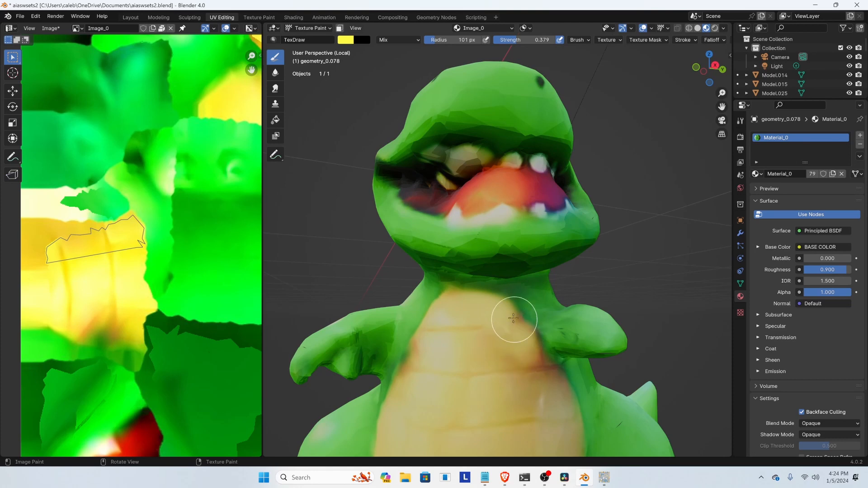
Soften the blotchy area of the upper belly beside the arm with the Soften brush at 101 px radius and full strength
mouse_move(520, 304)
middle_mouse_down()
mouse_move(529, 281)
mouse_move(529, 304)
middle_mouse_up()
scroll(568, 283, "down", 5)
scroll(501, 306, "up", 3)
middle_click_drag(503, 318, 528, 190, "shift")
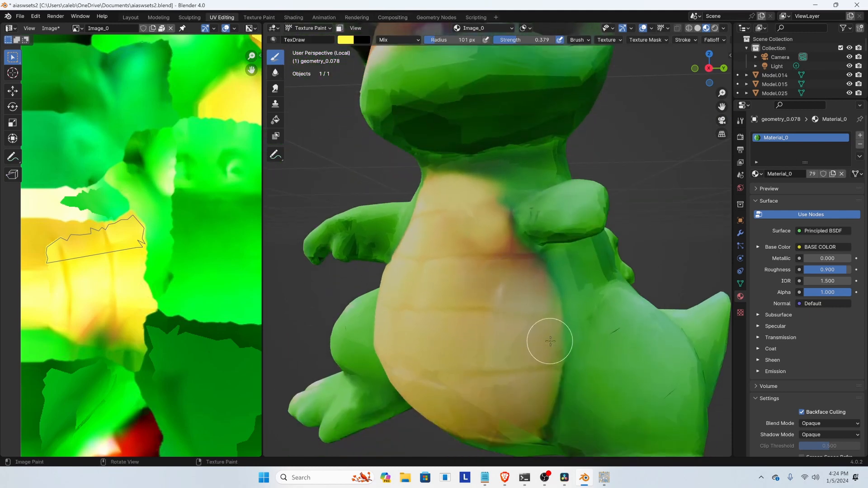
left_click(275, 76)
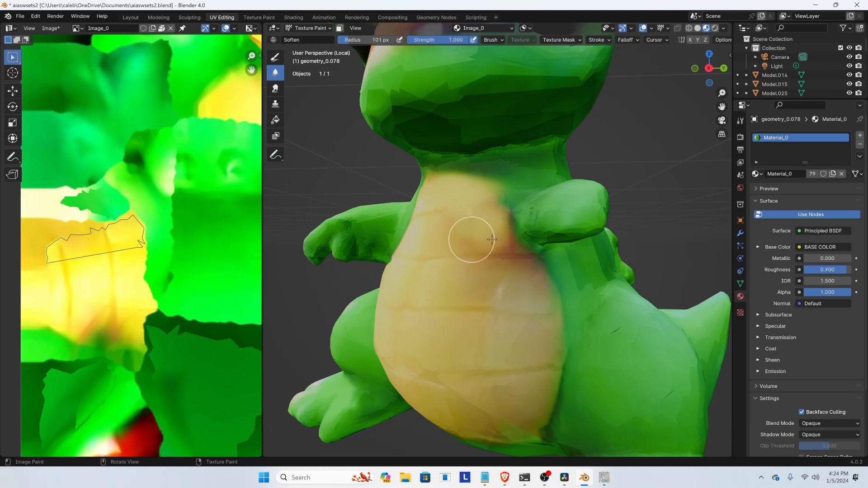
left_click_drag(492, 240, 459, 238)
Smear the repainted yellow across the upper belly with the 101 px Smear brush at 0.354 strength to blend it
left_click(272, 91)
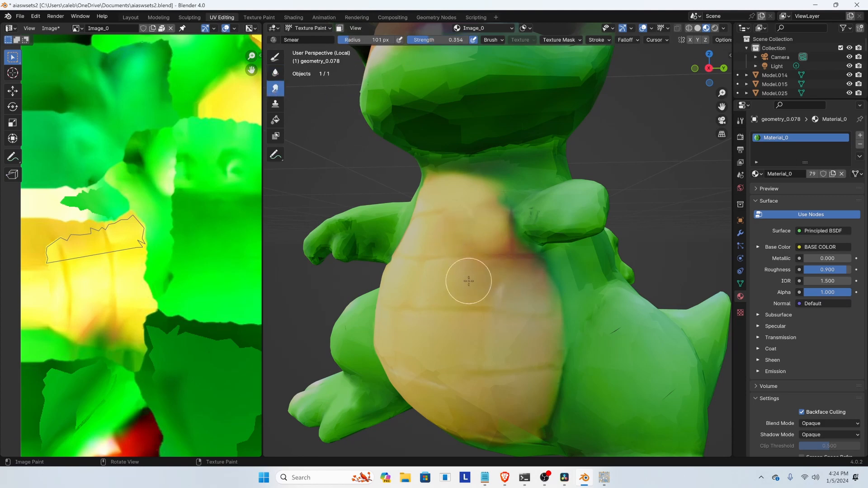
mouse_move(502, 274)
left_mouse_down()
mouse_move(464, 266)
mouse_move(499, 275)
left_mouse_up()
mouse_move(471, 246)
left_mouse_down()
mouse_move(528, 252)
mouse_move(476, 268)
left_mouse_up()
middle_click_drag(476, 268, 498, 247)
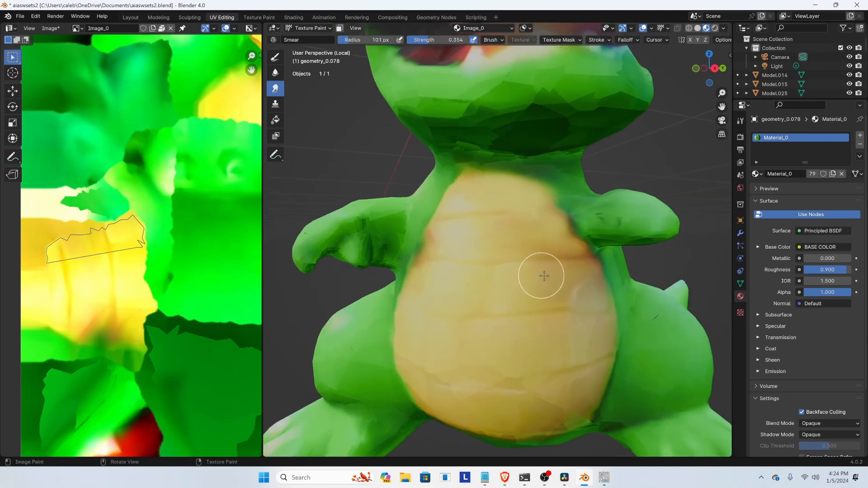
middle_click_drag(544, 275, 539, 276)
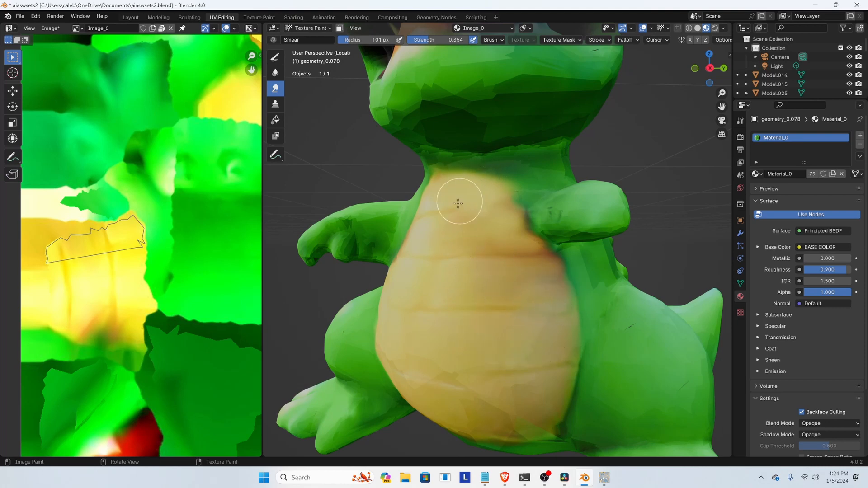
Inspect the whole crocodile from the front, side and back for uneven texture areas
scroll(457, 279, "down", 4)
mouse_move(457, 279)
middle_mouse_down()
mouse_move(475, 279)
mouse_move(458, 302)
mouse_move(456, 288)
middle_mouse_up()
scroll(457, 289, "down", 1)
mouse_move(506, 206)
middle_mouse_down()
mouse_move(493, 221)
mouse_move(374, 235)
mouse_move(339, 254)
mouse_move(406, 222)
mouse_move(348, 200)
mouse_move(387, 204)
middle_mouse_up()
key("Tab")
scroll(461, 148, "down", 2)
mouse_move(460, 148)
middle_mouse_down()
mouse_move(383, 196)
mouse_move(341, 197)
mouse_move(630, 258)
mouse_move(477, 221)
mouse_move(465, 194)
middle_mouse_up()
key("Tab")
scroll(465, 194, "up", 5)
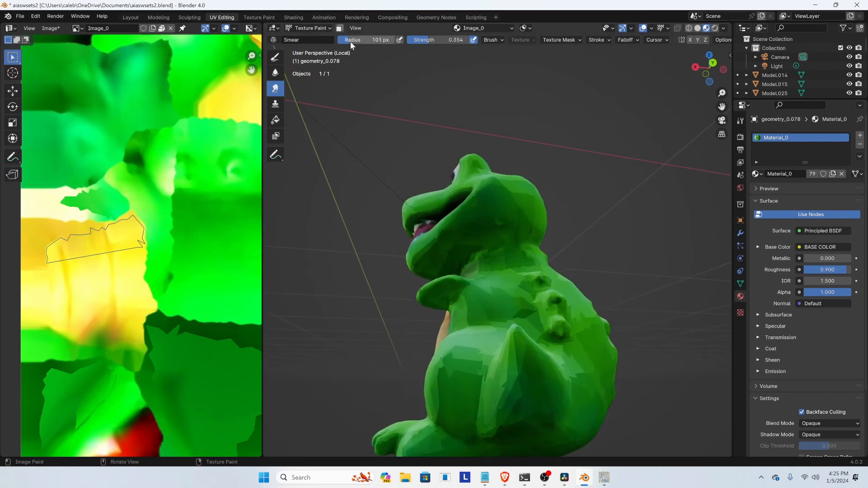
Set the brush radius to 259 px, switch to the Draw brush and sample a bright green from the texture image
left_click_drag(350, 41, 367, 42)
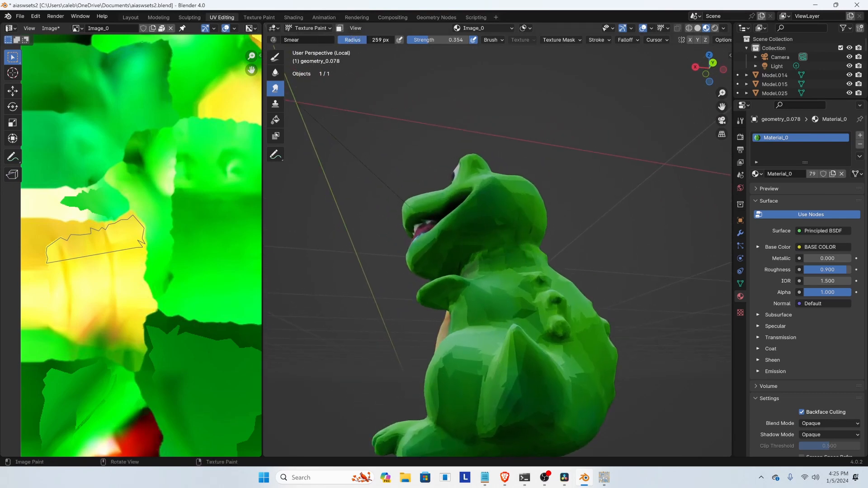
left_click(274, 57)
left_click(345, 40)
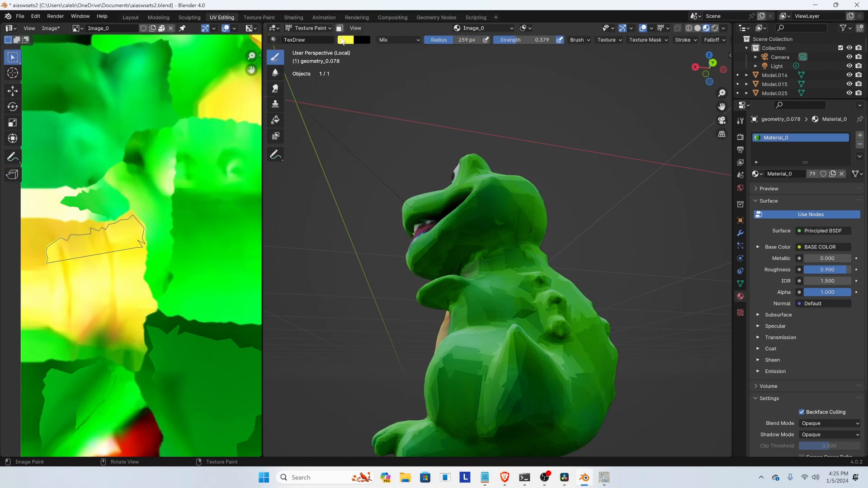
left_click(342, 41)
left_click(426, 151)
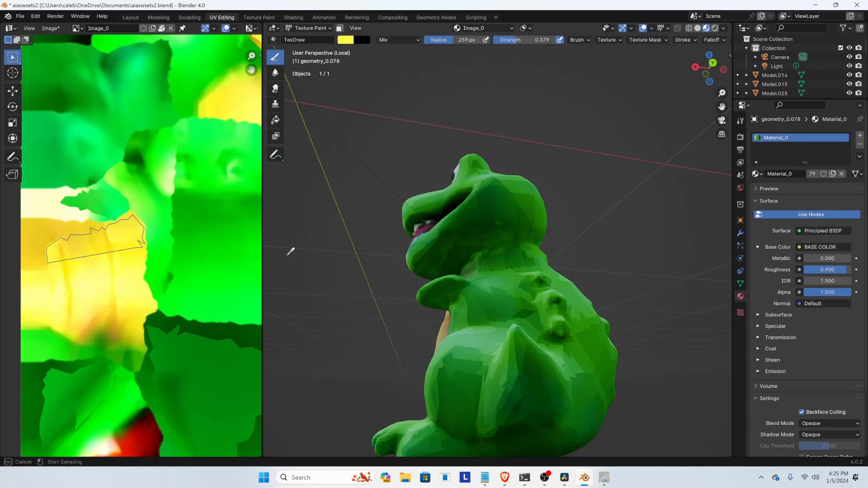
left_click(210, 288)
Paint green lightly over the crocodile's side and back at 0.289 strength, then leave local view
middle_click_drag(533, 303, 531, 328)
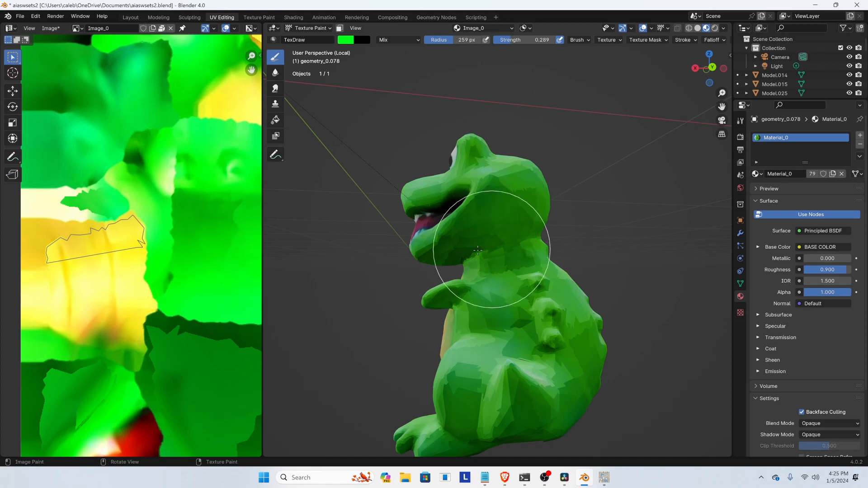
mouse_move(493, 256)
middle_mouse_down()
mouse_move(563, 250)
mouse_move(460, 320)
middle_mouse_up()
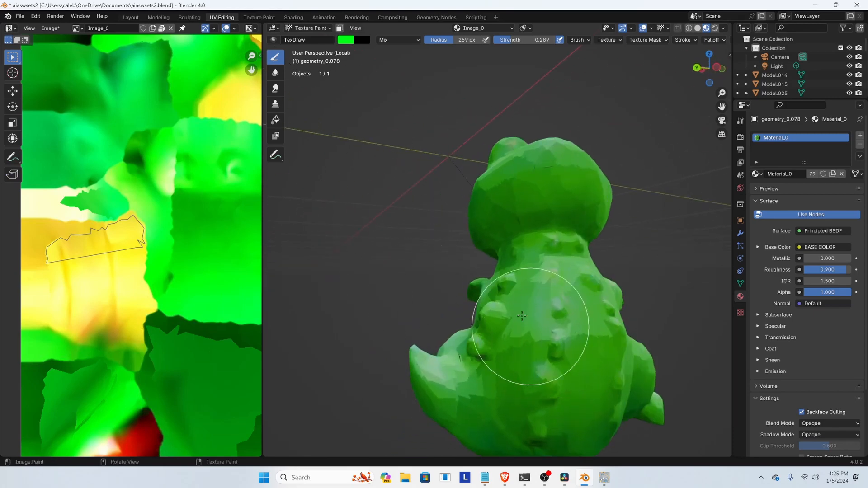
middle_click_drag(525, 333, 595, 279)
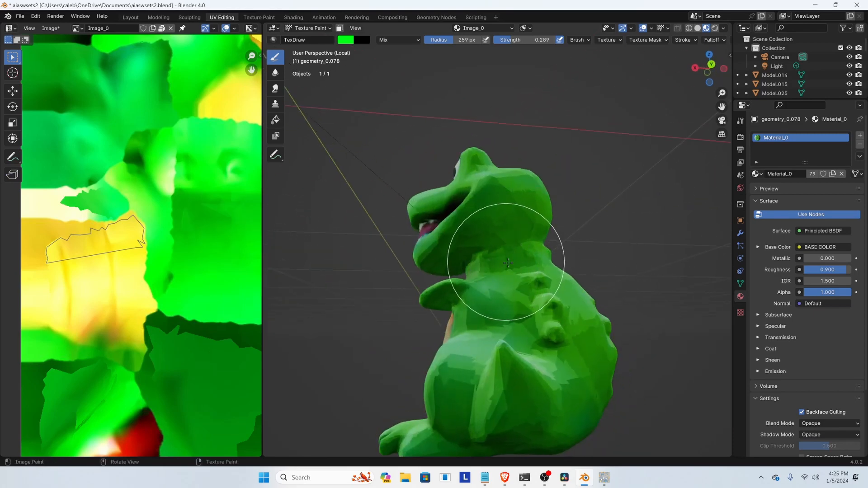
middle_click_drag(499, 252, 523, 243)
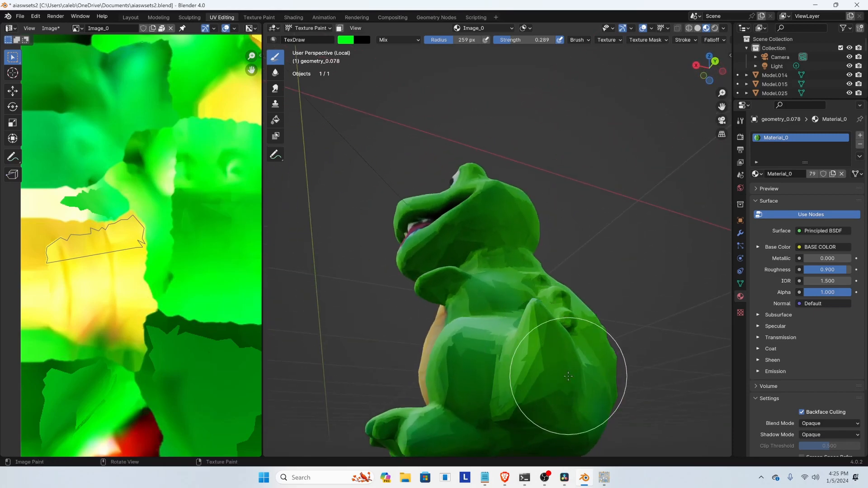
key("KP_Divide")
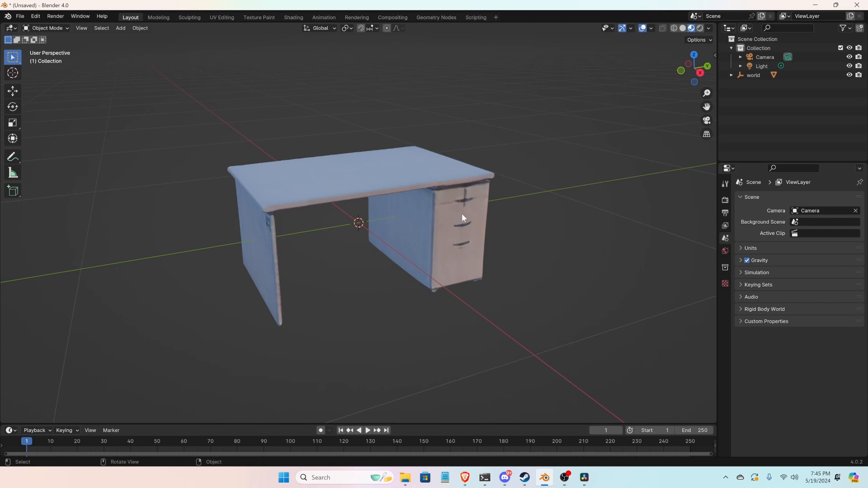
Separate the desk mesh into its loose parts and return to Object Mode
middle_click_drag(451, 216, 387, 221)
left_click(389, 257)
middle_click_drag(389, 257, 266, 168)
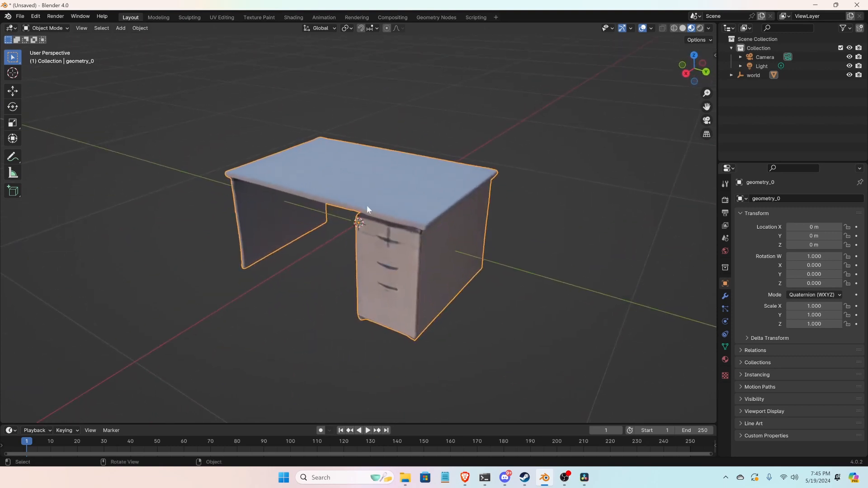
middle_click_drag(367, 206, 383, 207)
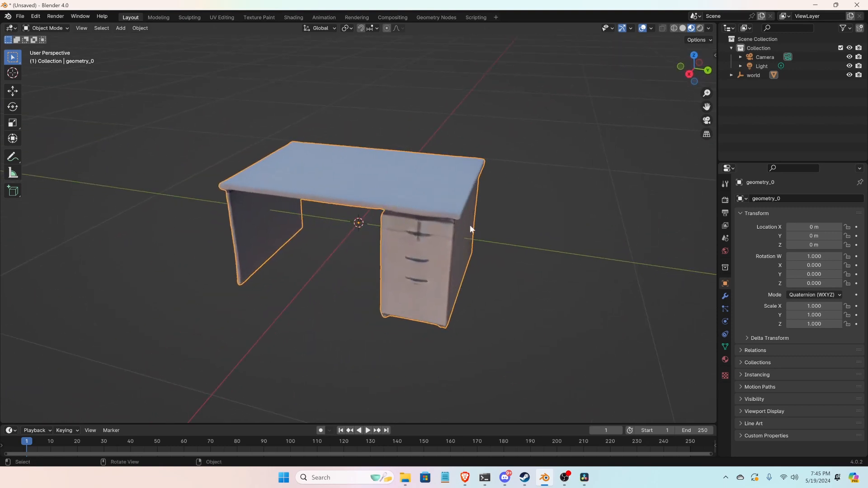
middle_click_drag(471, 227, 431, 239)
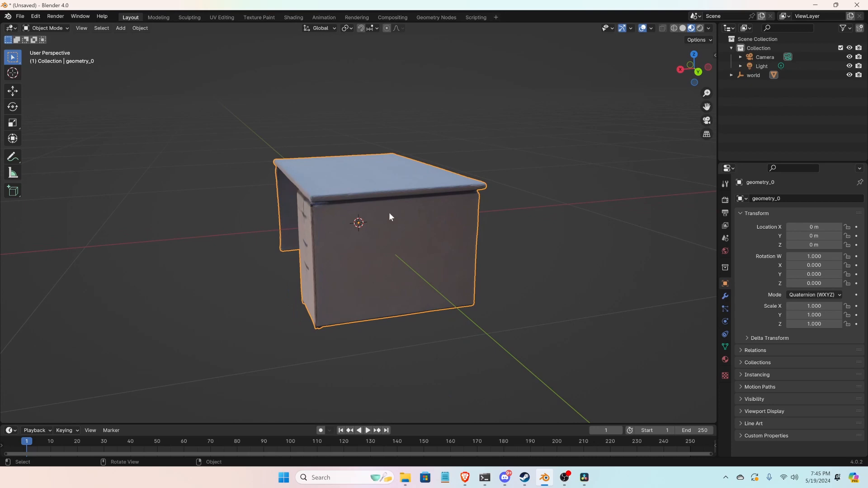
scroll(389, 212, "up", 2)
key("Tab")
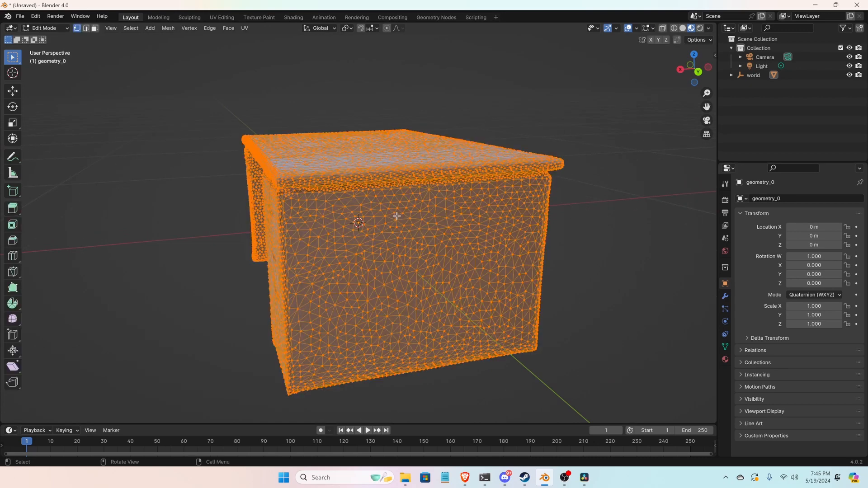
key("p")
left_click(379, 219)
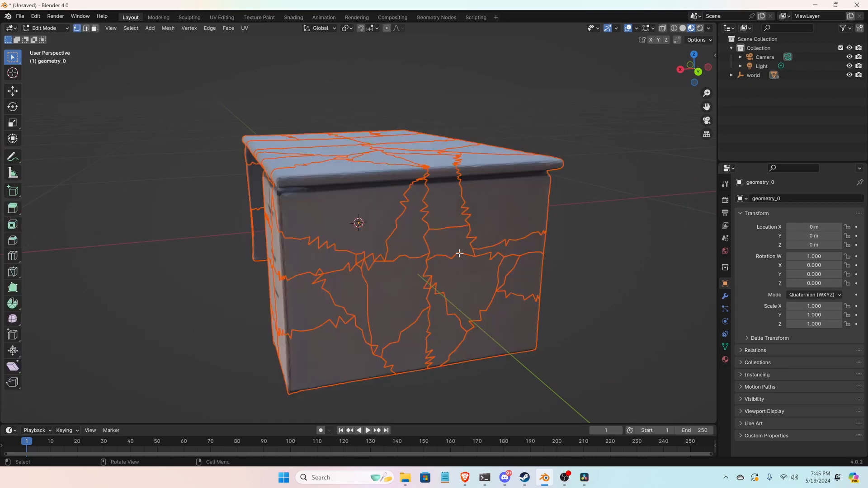
middle_click_drag(460, 253, 393, 245)
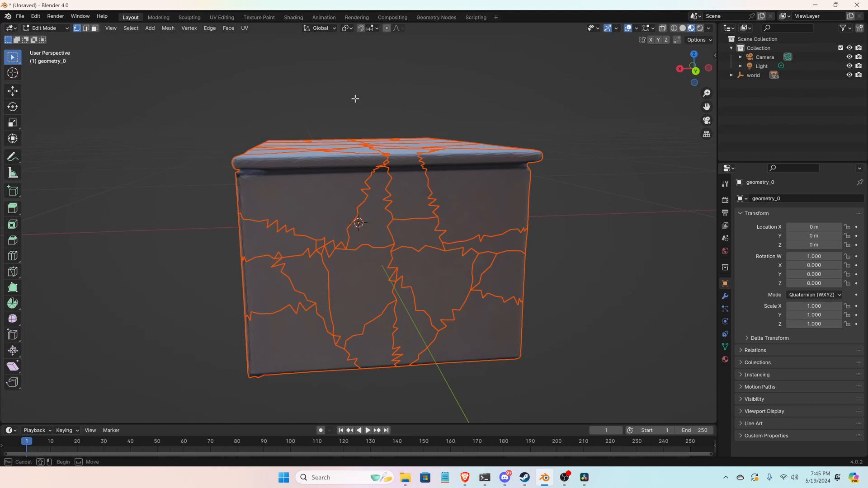
key("Tab")
Select individual pieces of the desk's drawer-side panel to check how the mesh is split
left_click(320, 195)
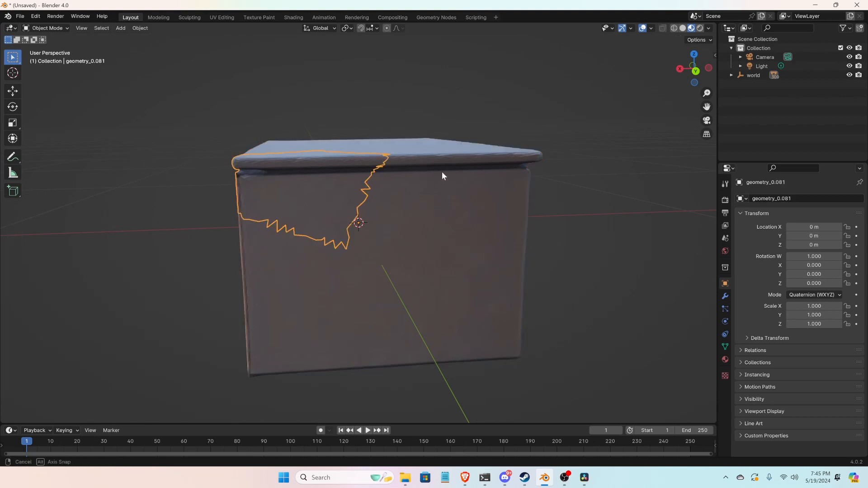
middle_click_drag(442, 172, 431, 218)
left_click(356, 233)
left_click(327, 259)
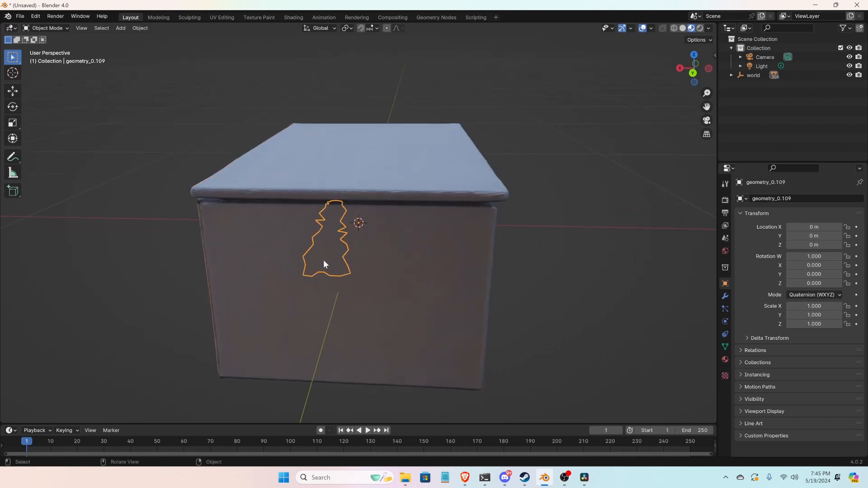
left_click(274, 300)
left_click(266, 317)
left_click(259, 347)
left_click(272, 299)
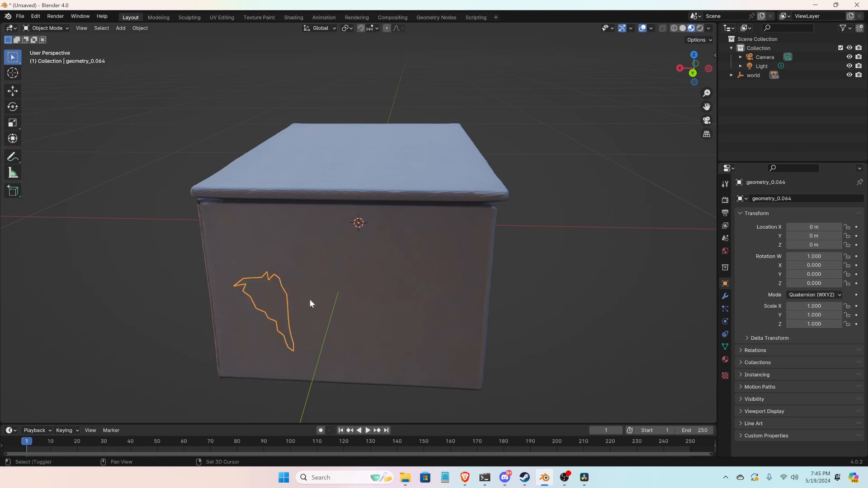
Add neighbouring pieces of the desk's drawer-side panel to the selection to examine how the panel is split
left_click(406, 302, "shift")
left_click(460, 313, "shift")
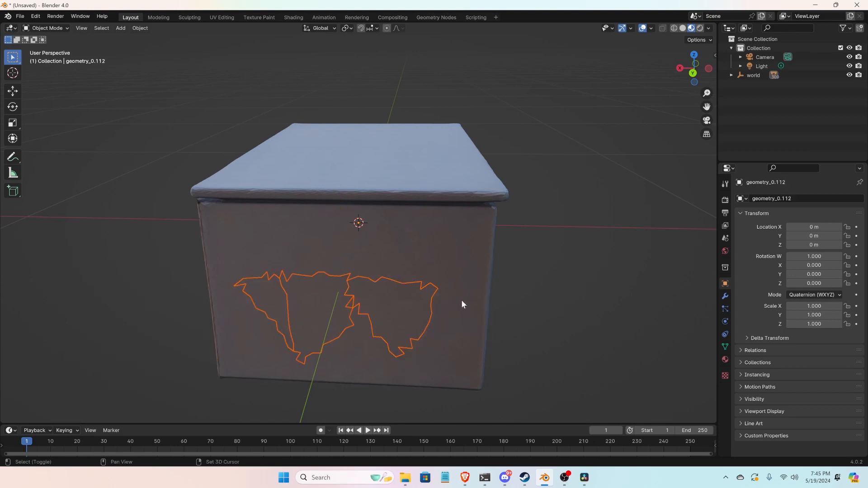
left_click(354, 317, "shift")
left_click(343, 286, "shift")
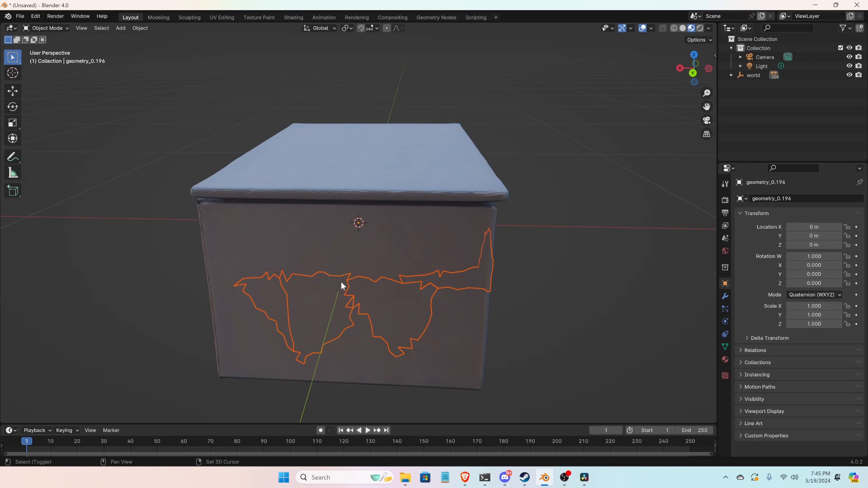
left_click(316, 257, "shift")
left_click(406, 265, "shift")
Select pieces of the desk's opposite end panel to examine how that side is split
middle_click_drag(406, 265, 280, 250)
left_click(281, 250, "shift")
left_click(367, 248, "shift")
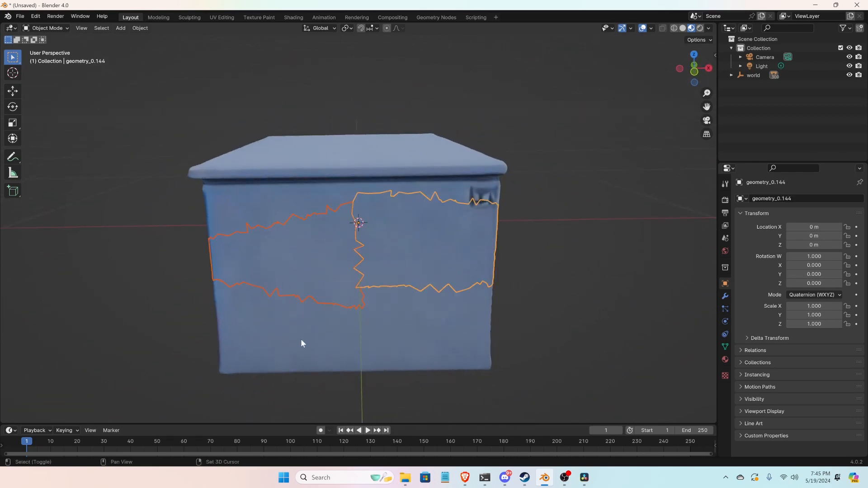
left_click(300, 342, "shift")
left_click(423, 317, "shift")
left_click(435, 315, "shift")
Select the tabletop's pieces one at a time to examine how the top is split
middle_click_drag(324, 212, 319, 257)
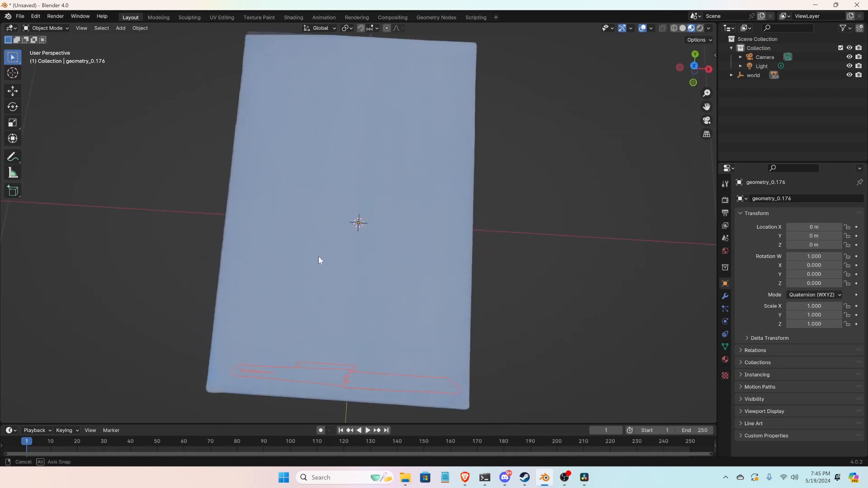
left_click(328, 250)
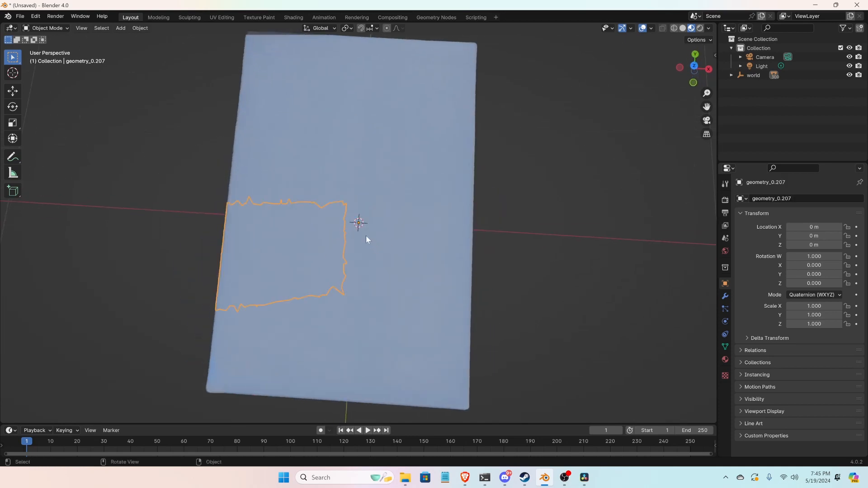
left_click(382, 241)
left_click(311, 187)
left_click(384, 189)
left_click(291, 110)
left_click(400, 124)
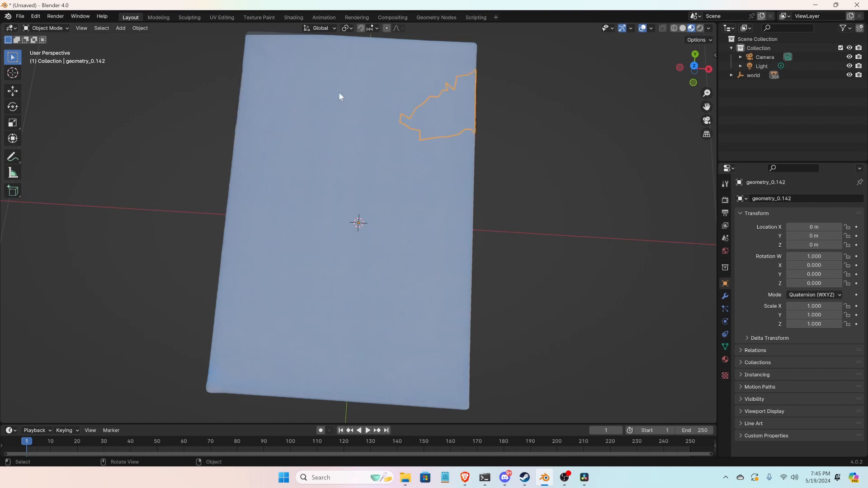
left_click(342, 125)
left_click(367, 95)
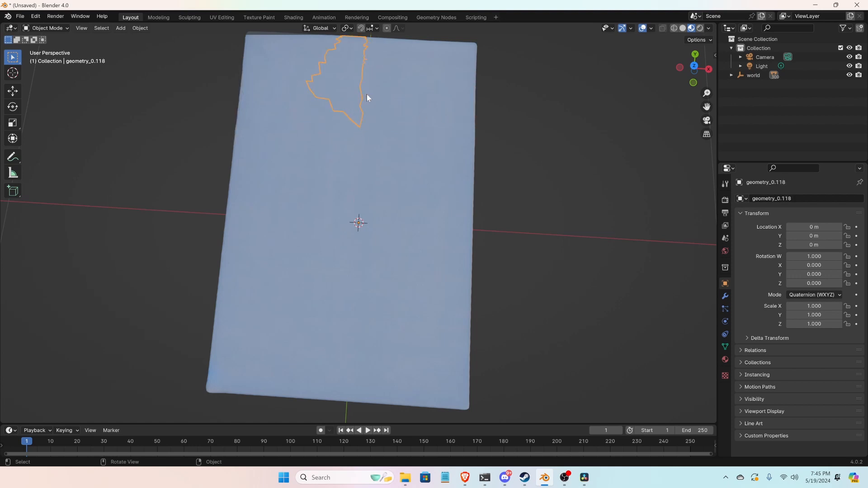
Select several adjoining tabletop pieces together to check how the fragments meet across the surface
left_click(334, 168, "shift")
left_click(313, 179, "shift")
left_click(355, 155, "shift")
left_click(370, 155, "shift")
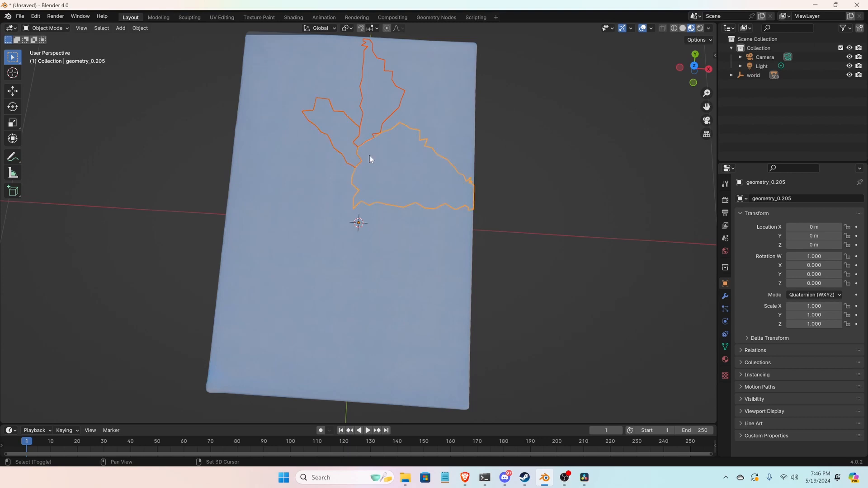
left_click(380, 178, "shift")
left_click(320, 177, "shift")
left_click(326, 256, "shift")
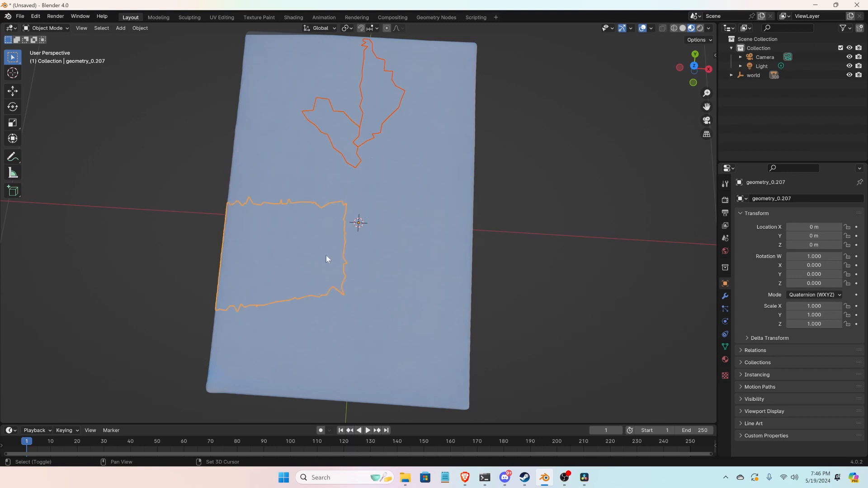
left_click(327, 257, "shift")
left_click(332, 319, "shift")
left_click(303, 311)
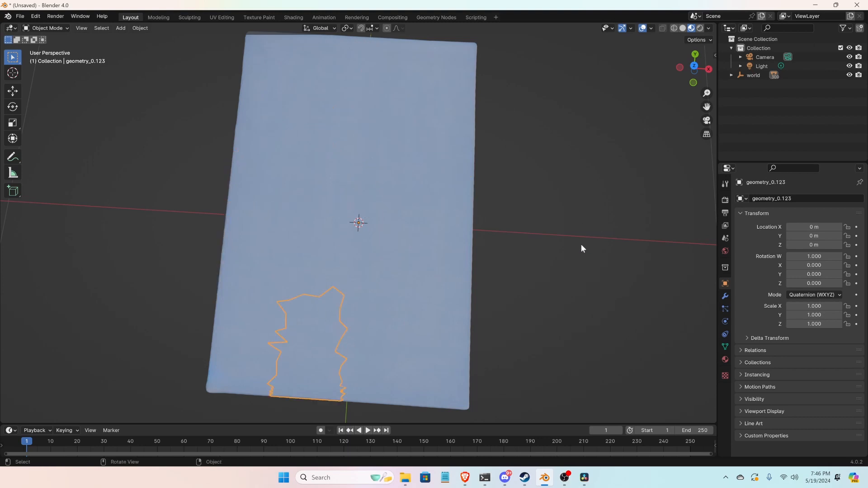
Add a plane mesh to the scene and scale it down uniformly to about 0.301
middle_click_drag(581, 243, 435, 167)
middle_click_drag(353, 77, 352, 245)
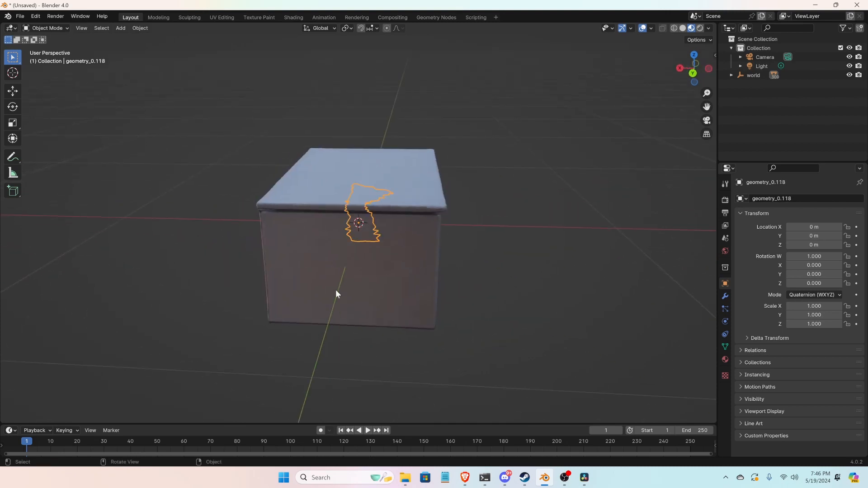
left_click(121, 28)
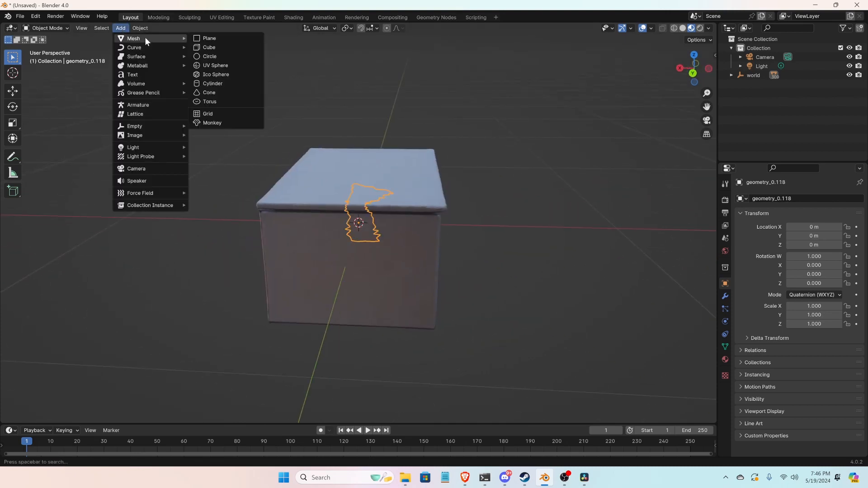
key("Escape")
left_click(126, 29)
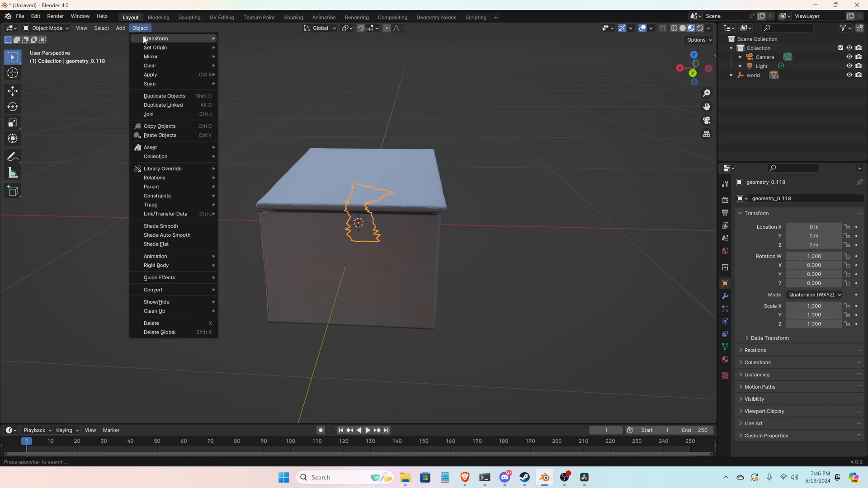
mouse_move(130, 40)
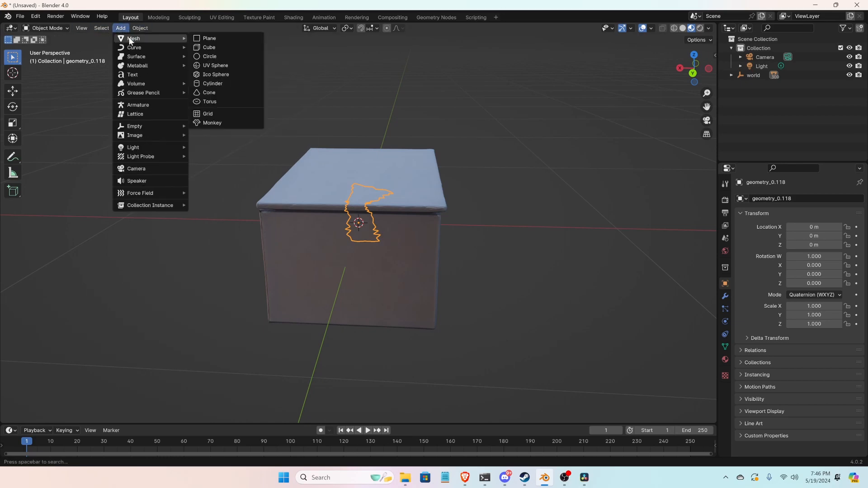
left_click(212, 39)
middle_click_drag(372, 174, 270, 259)
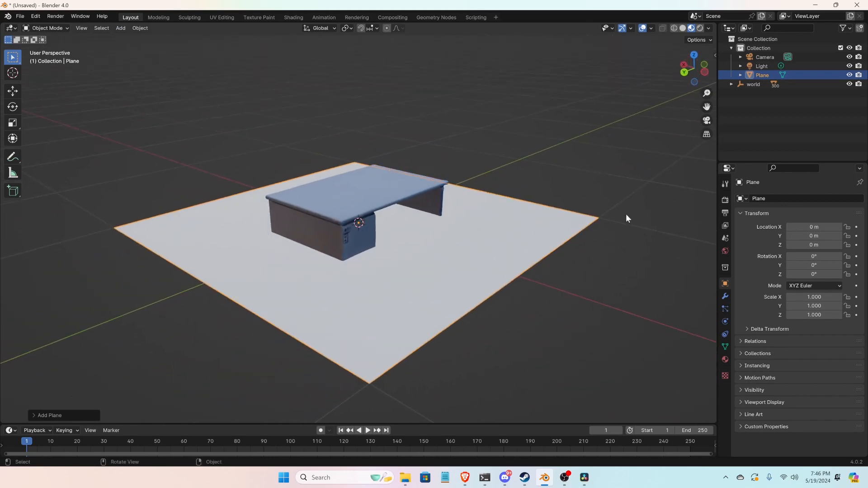
key("s")
left_click(439, 236)
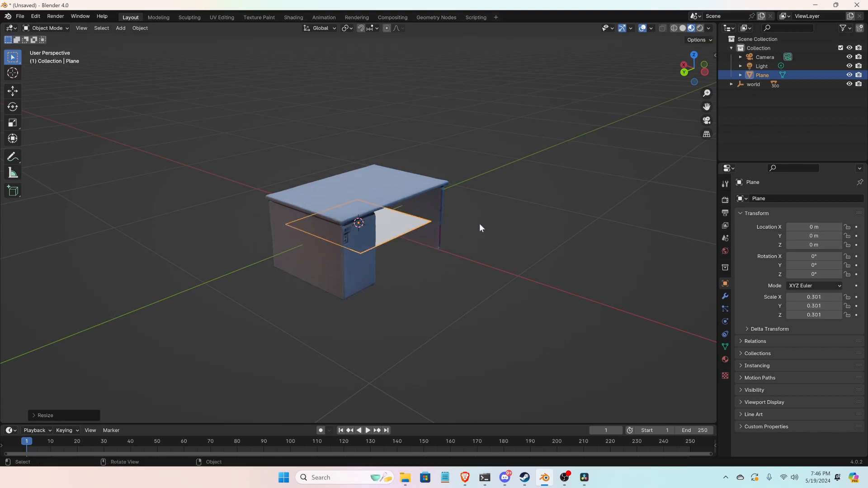
Rotate the plane 90° about the global Y axis and 90° about the global Z axis
type("ry")
type("90")
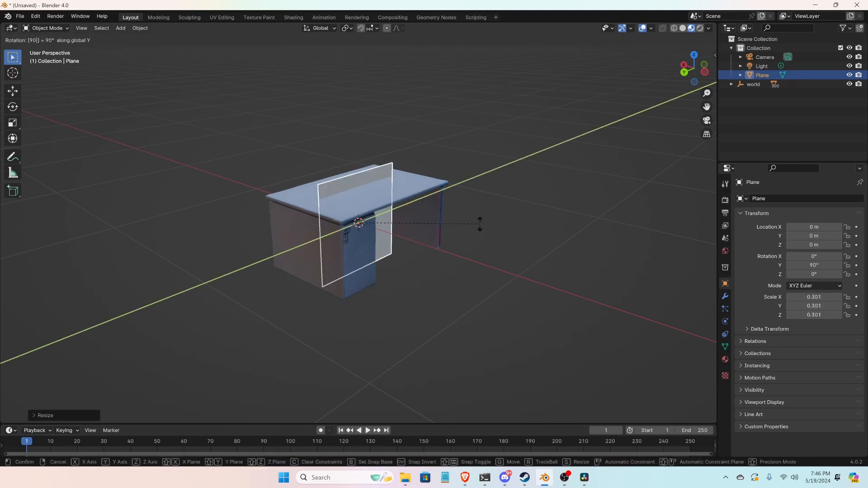
key("Return")
type("rz")
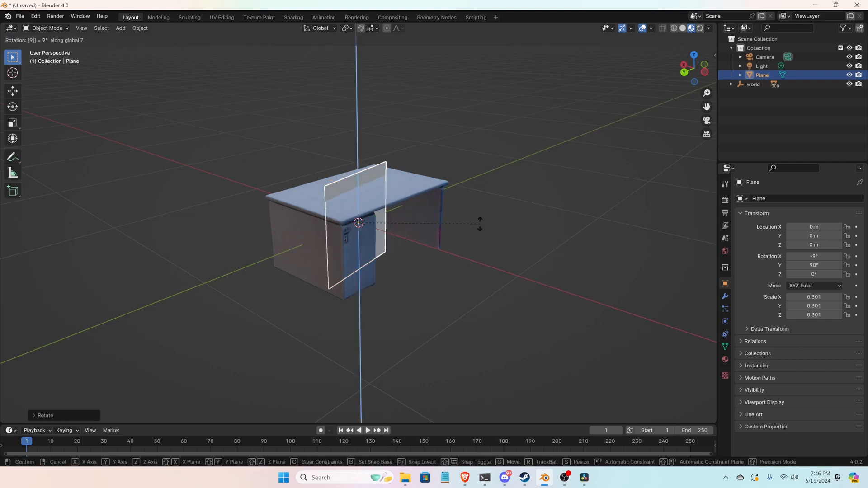
type("90")
key("Return")
Move the plane about 0.428 m along Y to the outer face of the desk's end panel
scroll(365, 210, "up", 4)
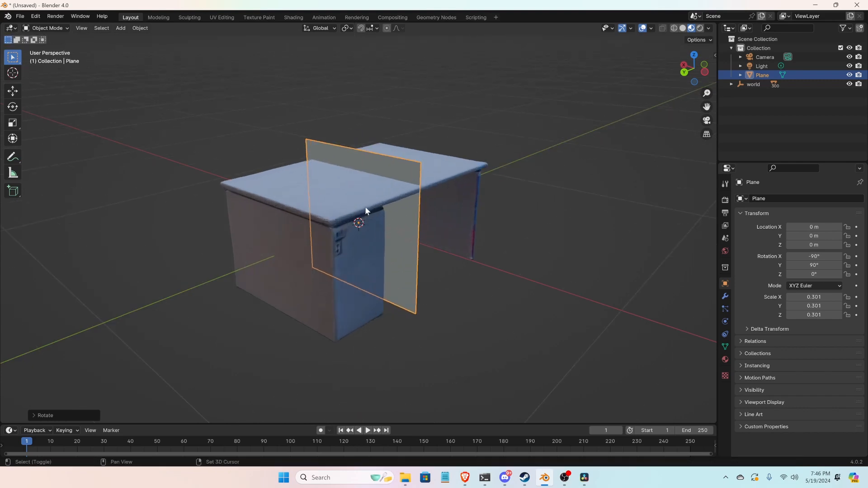
key("g")
key("y")
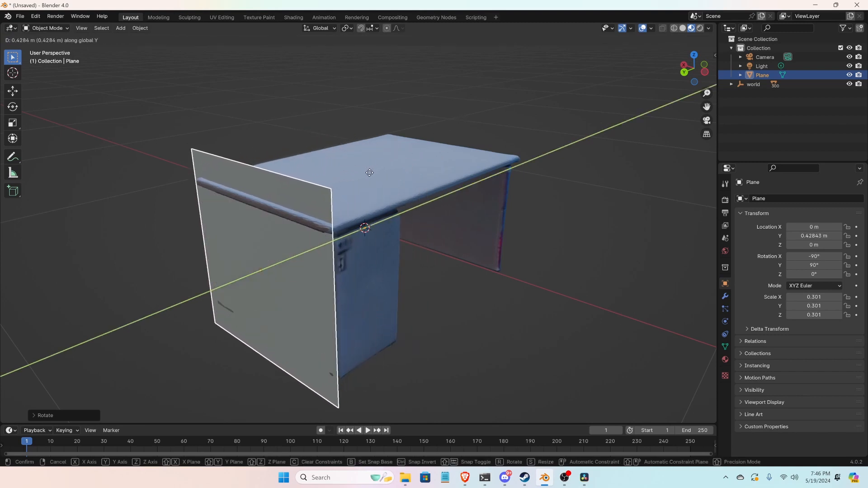
left_click(370, 173)
Shrink the plane along global Z to a scale of about 0.197 to fit beneath the tabletop
middle_click_drag(311, 248, 320, 275)
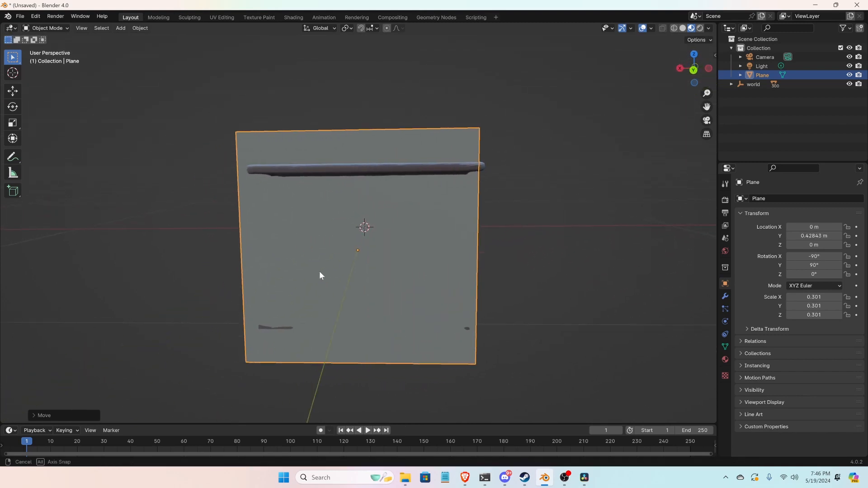
mouse_move(444, 138)
middle_mouse_down()
mouse_move(420, 168)
mouse_move(437, 151)
middle_mouse_up()
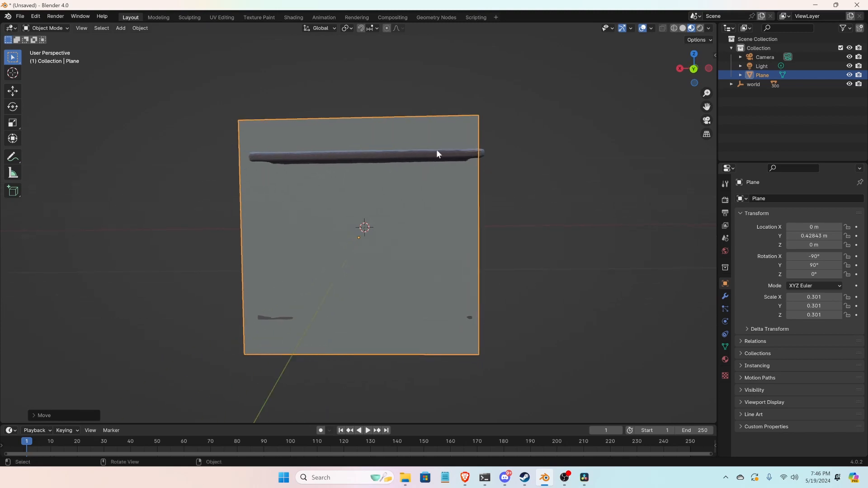
key("s")
key("z")
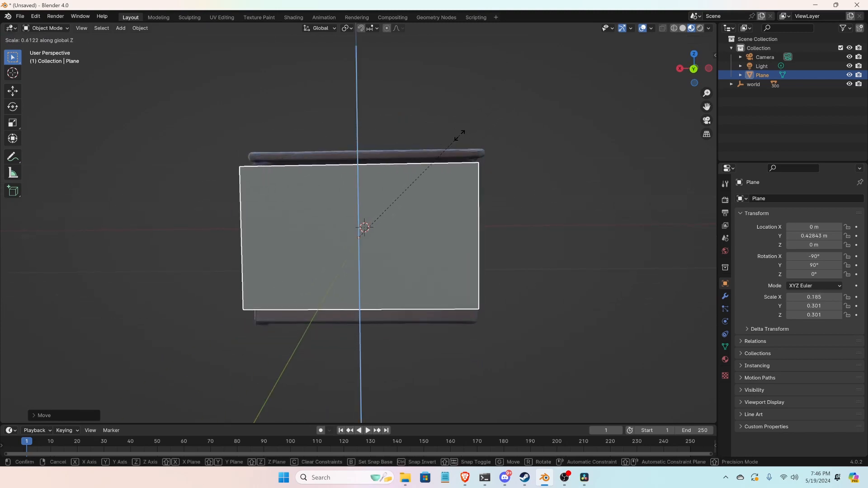
left_click(464, 128)
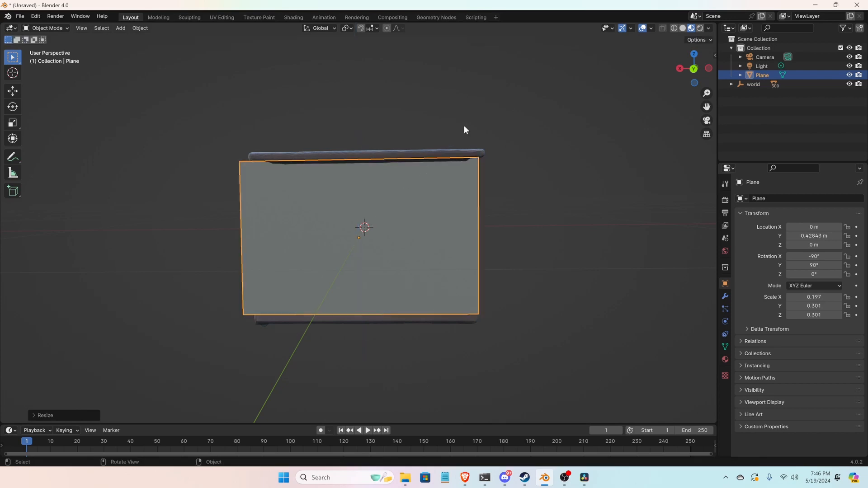
Lower the plane about 0.011 m along Z and reduce its vertical scale to about 0.190
key("g")
key("z")
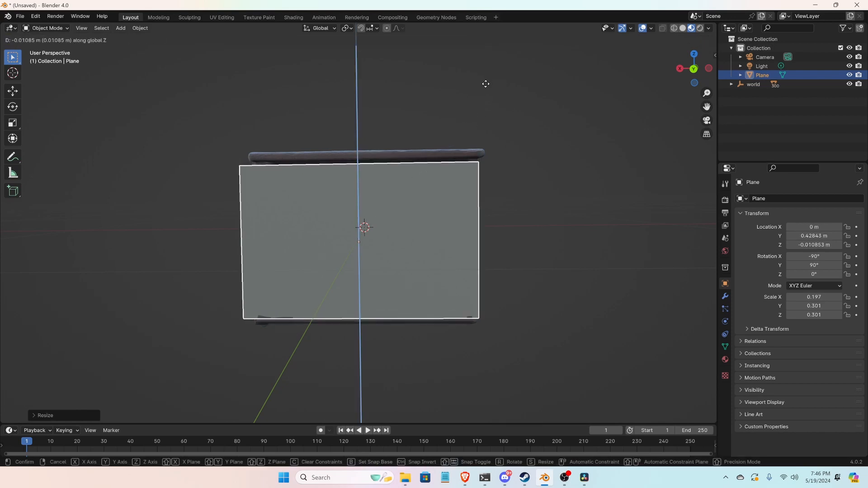
left_click(486, 84)
key("s")
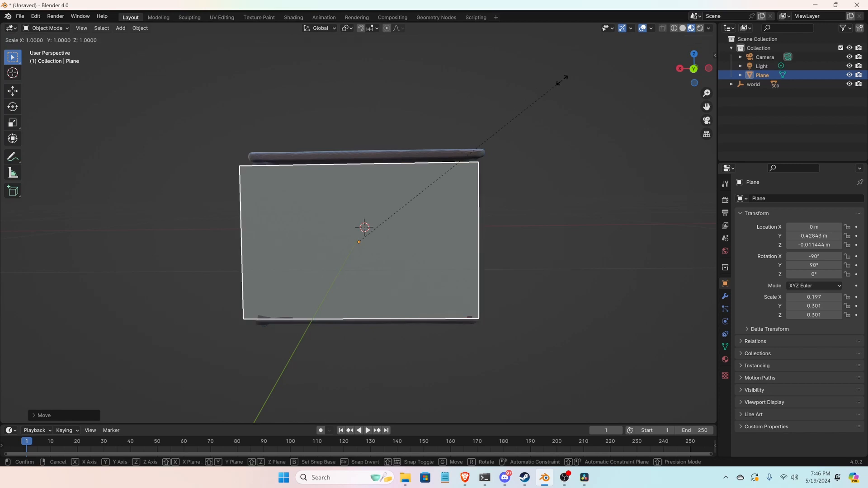
key("z")
left_click(591, 79)
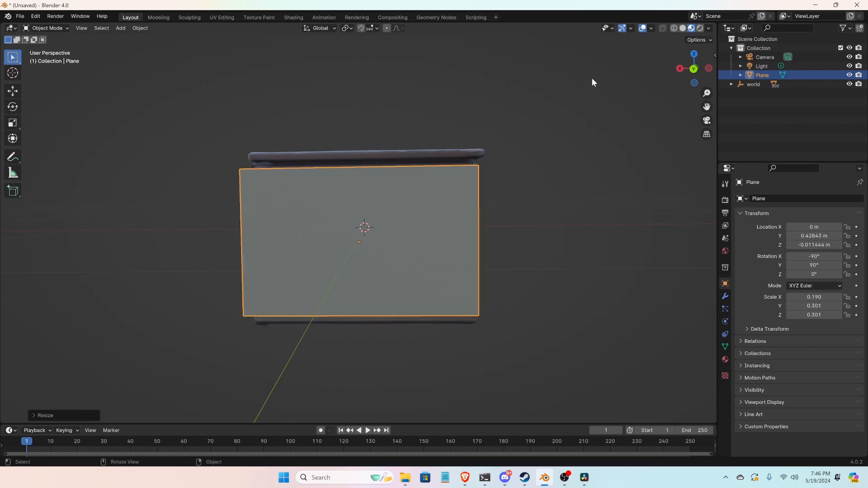
Narrow the plane along global X to a scale of about 0.275 to match the end panel's width
key("s")
key("y")
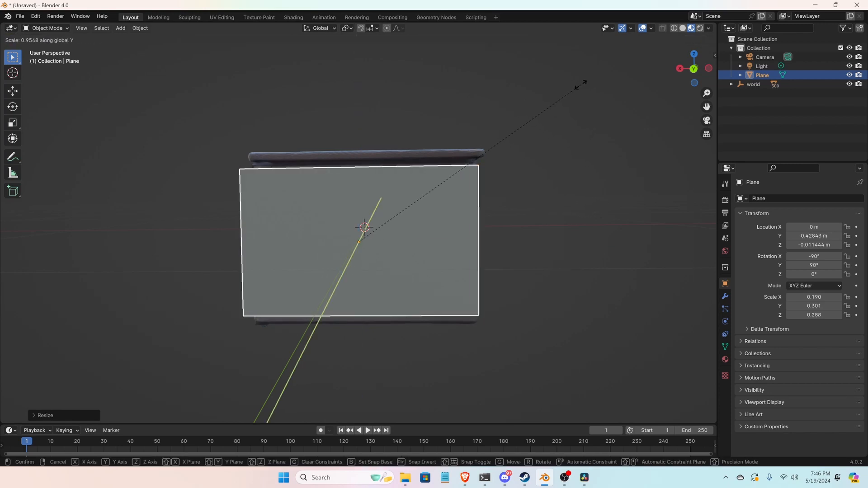
key("x")
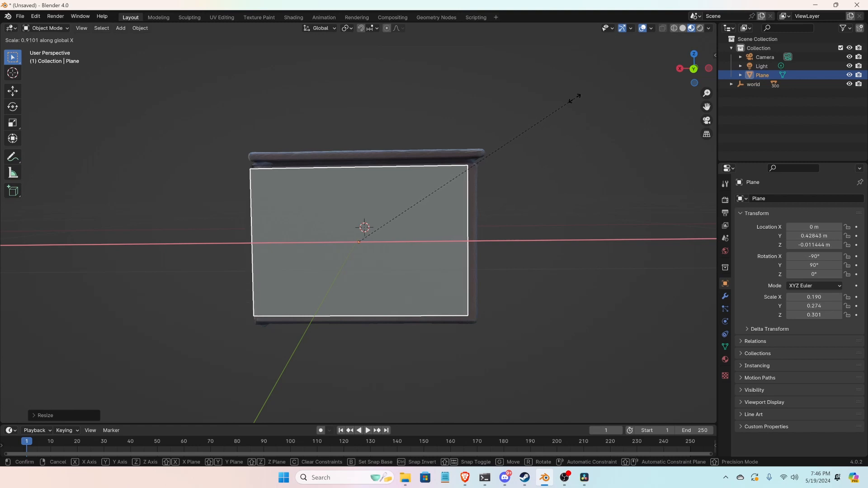
left_click(576, 94)
key("x")
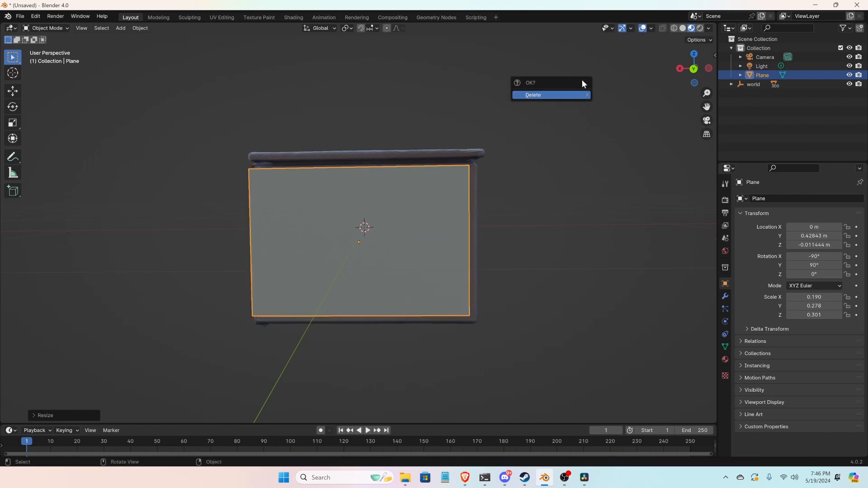
key("s")
key("x")
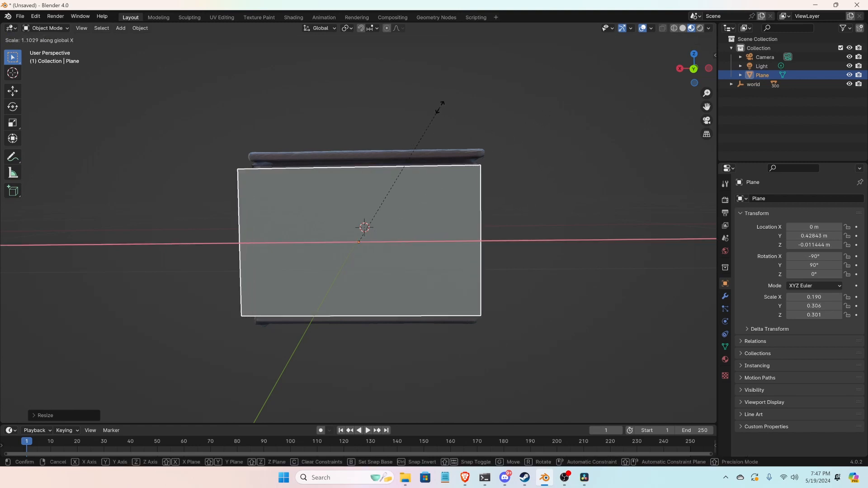
left_click(433, 119)
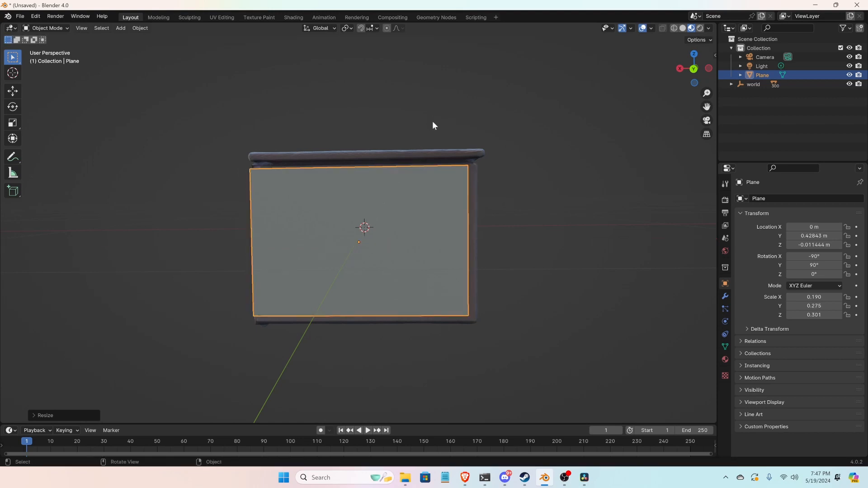
Shift the plane about -0.012 m along X to centre it on the end panel and check it in front view
key("g")
key("x")
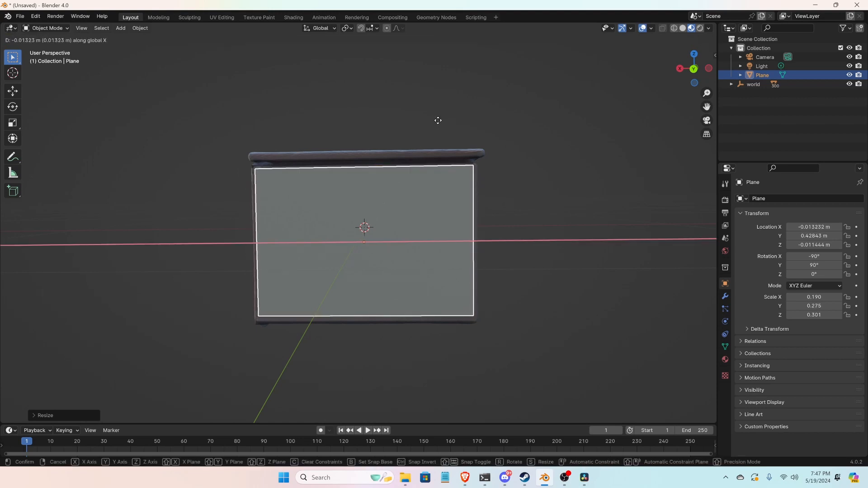
left_click(463, 124)
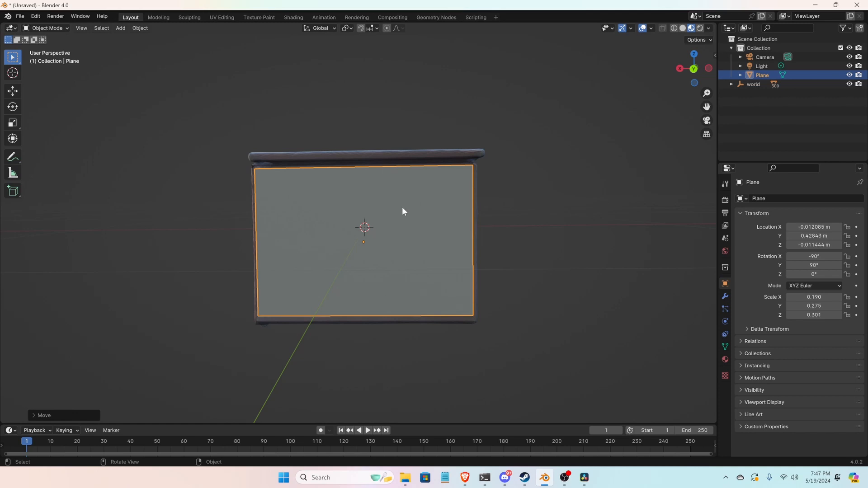
key("KP_1")
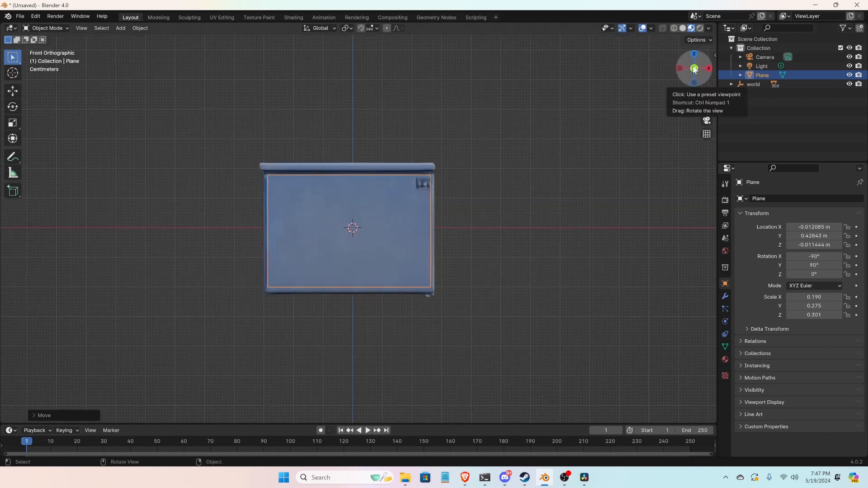
From the back view, reposition the plane to about -0.013 m in X and -0.0136 m in Z within the end panel's frame
left_click(695, 69)
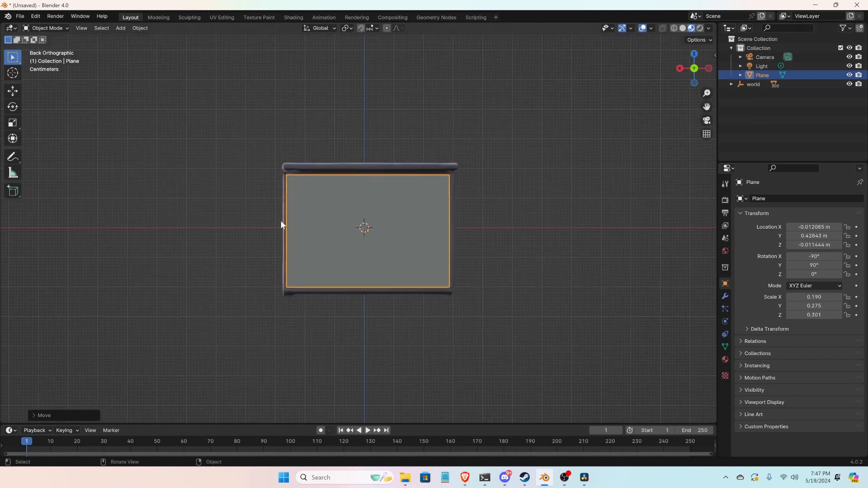
scroll(312, 204, "down", 1)
scroll(342, 214, "up", 6)
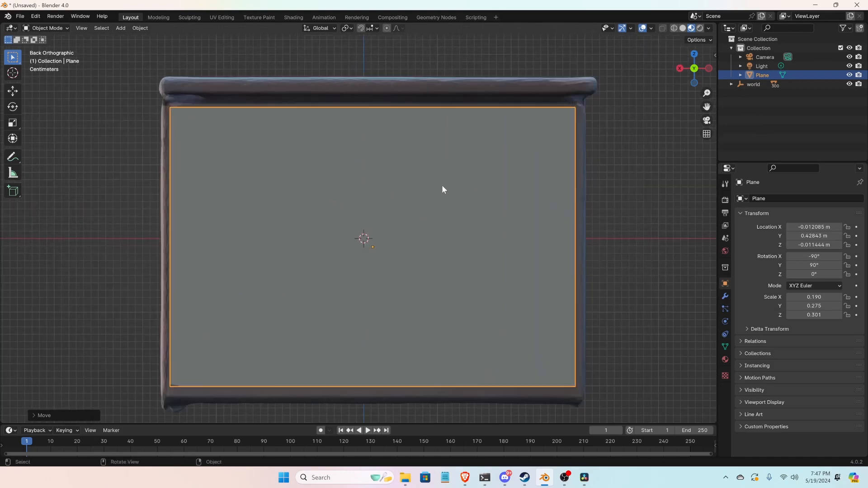
key("g")
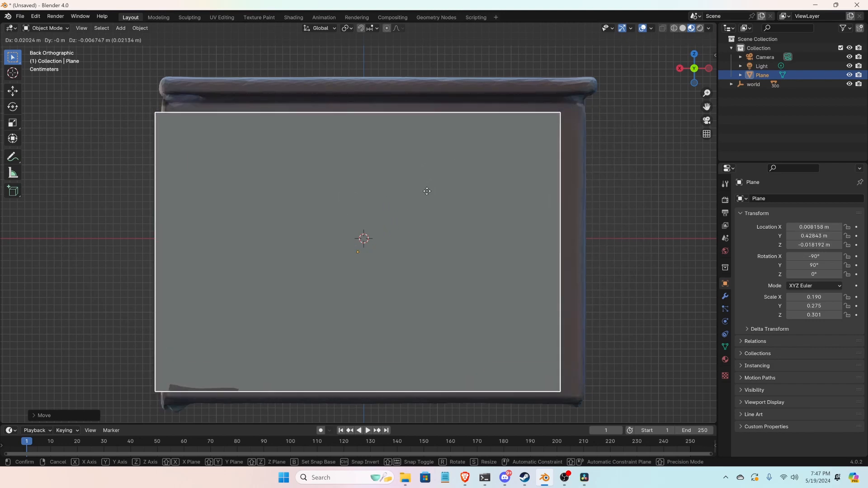
left_click(452, 187)
left_click(625, 175)
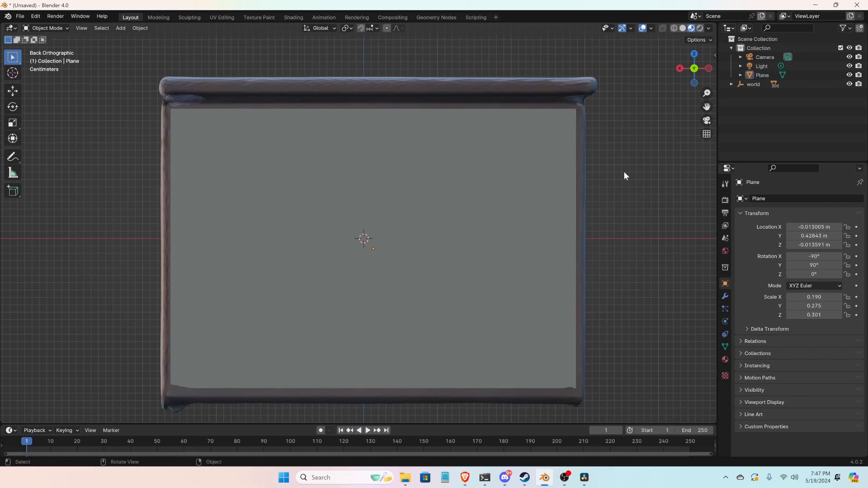
Hide the plane, switch to the UV Editing workspace and return to Object Mode with the desk in view
left_click(498, 130)
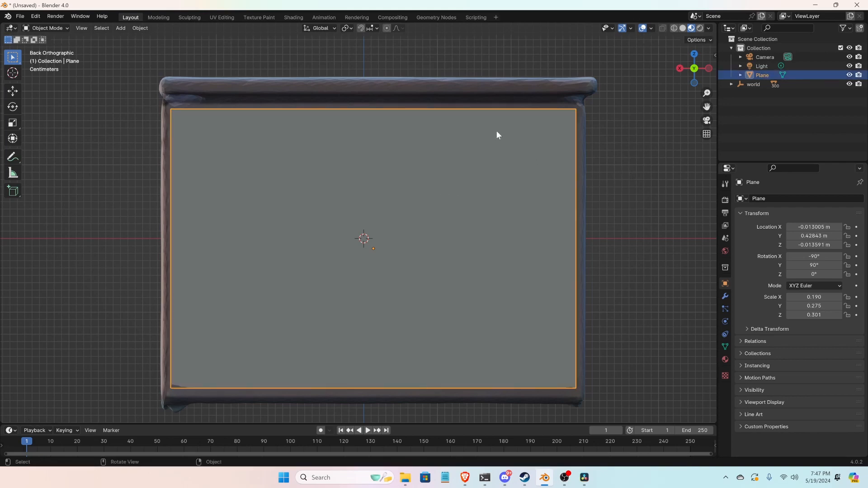
key("h")
left_click(222, 17)
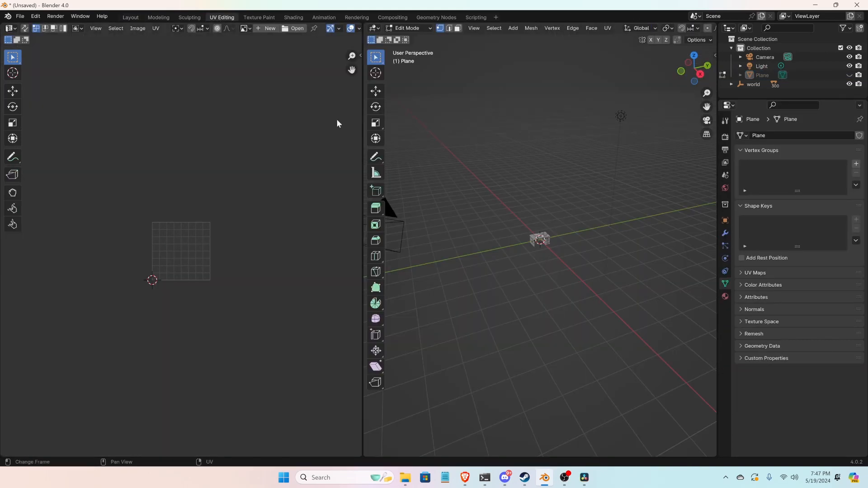
scroll(181, 257, "up", 7)
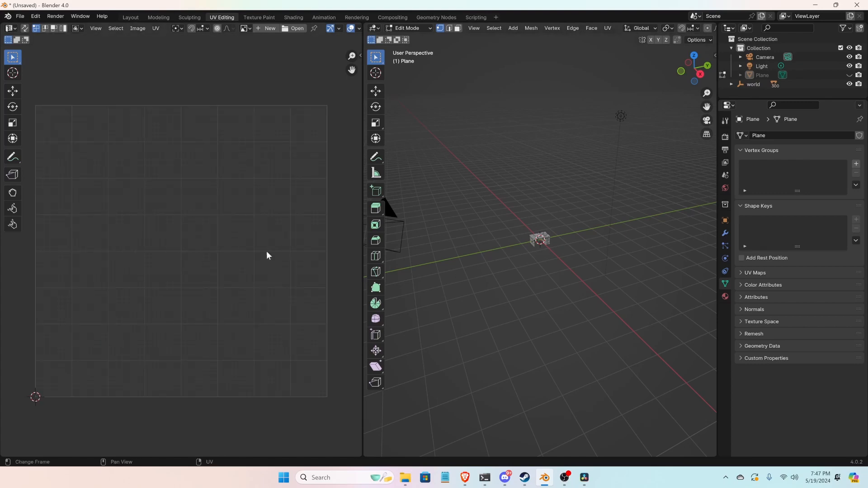
key("Tab")
scroll(583, 236, "up", 10)
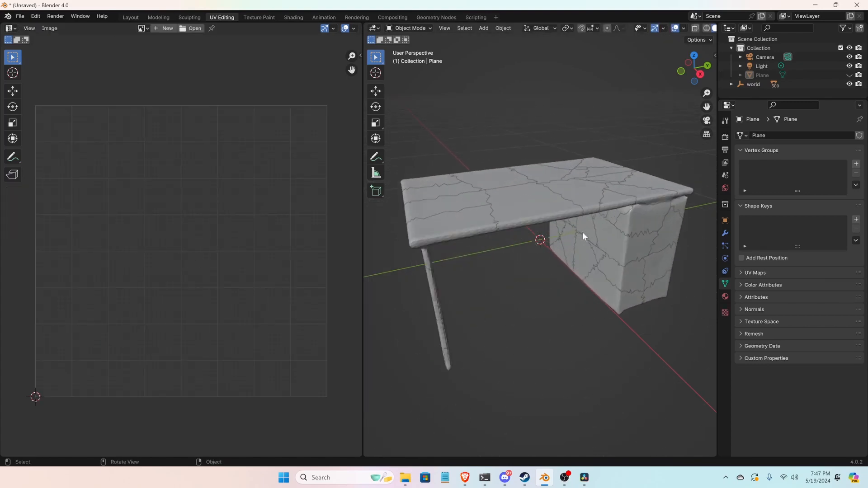
Select the tabletop fragment above the drawer unit and show the desk's textures with Material Preview shading
left_click(585, 216)
key("Tab")
key("Tab")
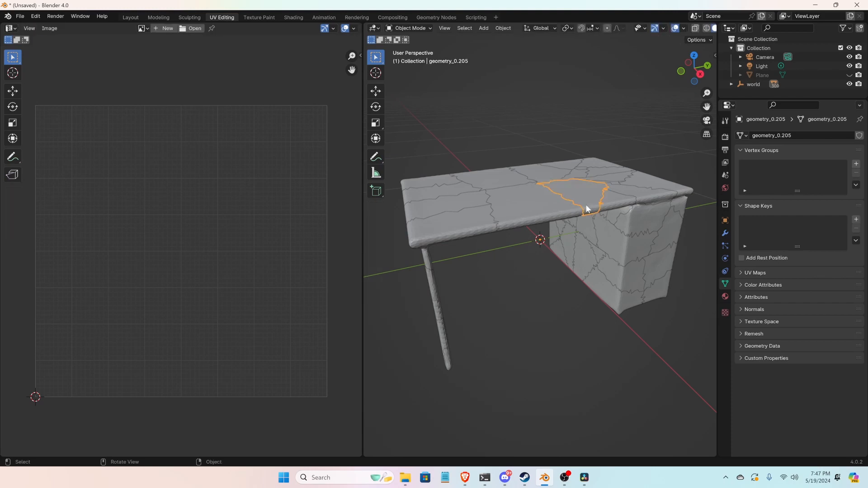
key("z")
left_click(571, 256)
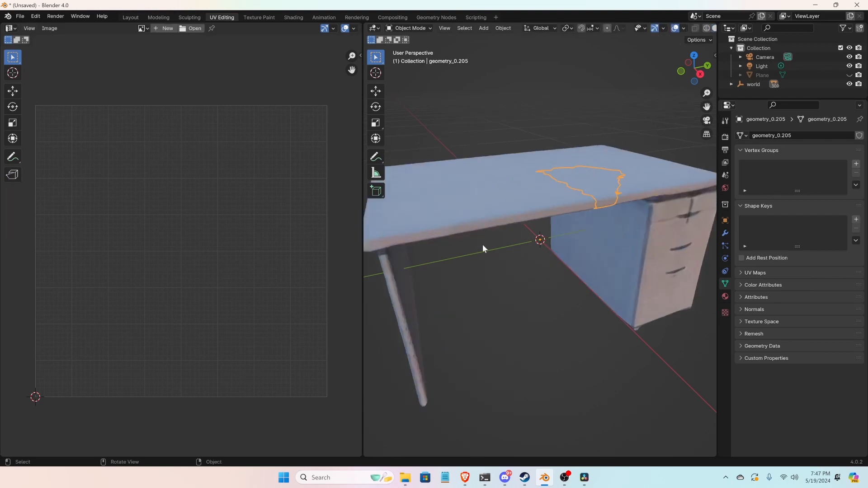
Unhide the plane covering the desk's back and show its material settings in a wider 3D viewport
left_click_drag(362, 212, 308, 215)
left_click(624, 241)
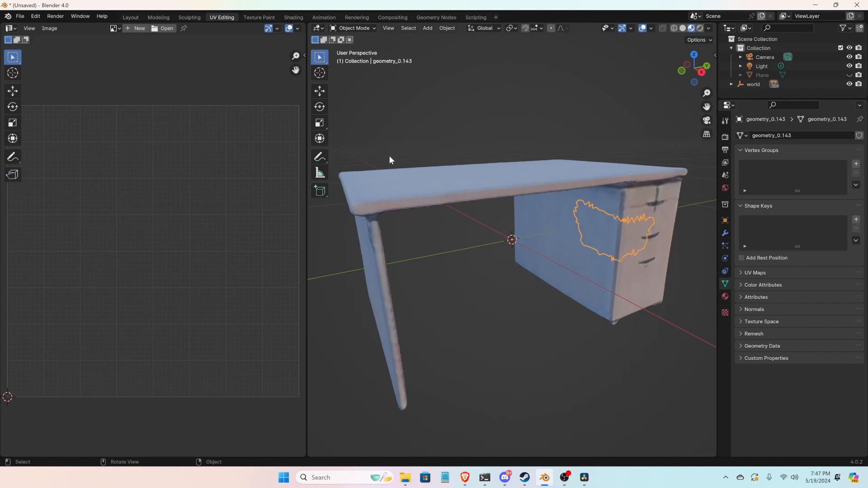
middle_click_drag(389, 157, 434, 225)
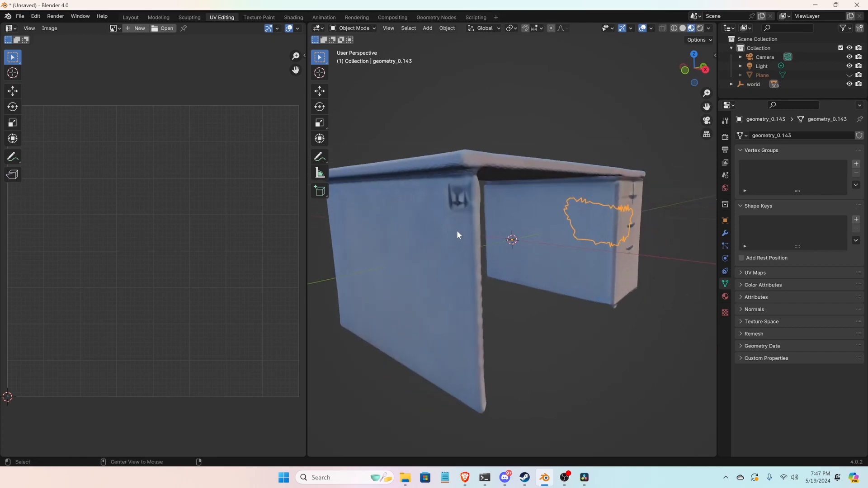
key("alt+h")
middle_click_drag(619, 245, 473, 265)
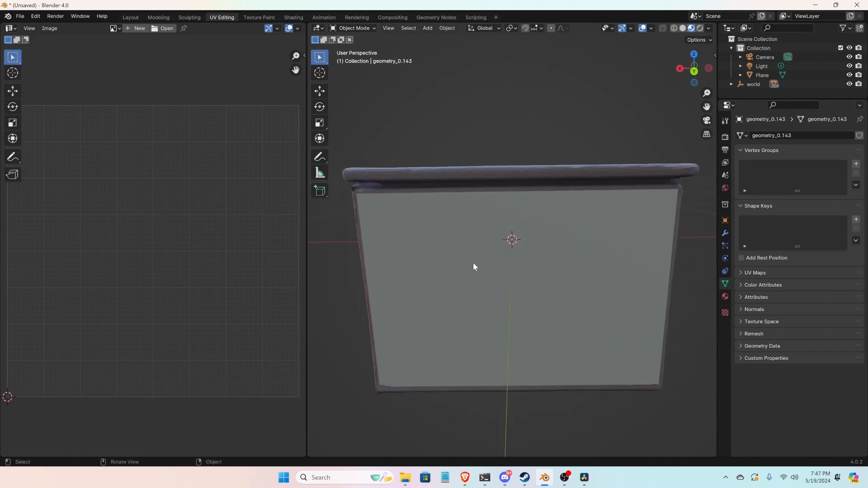
left_click(476, 266)
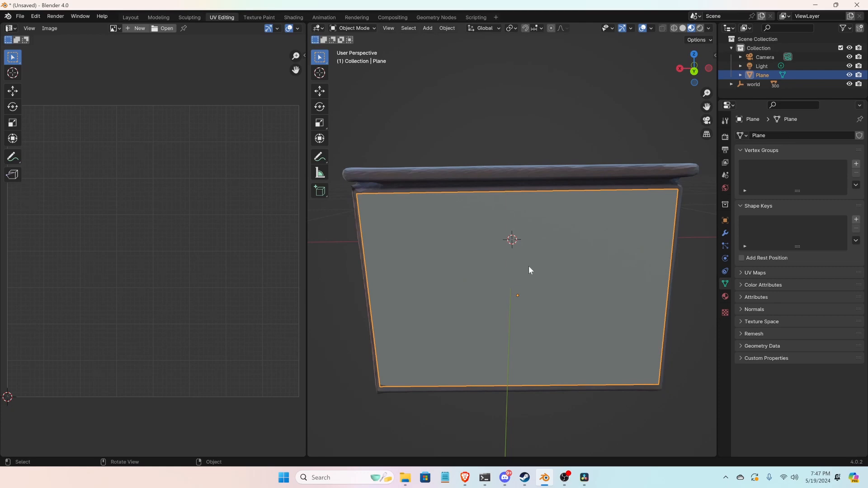
left_click(725, 296)
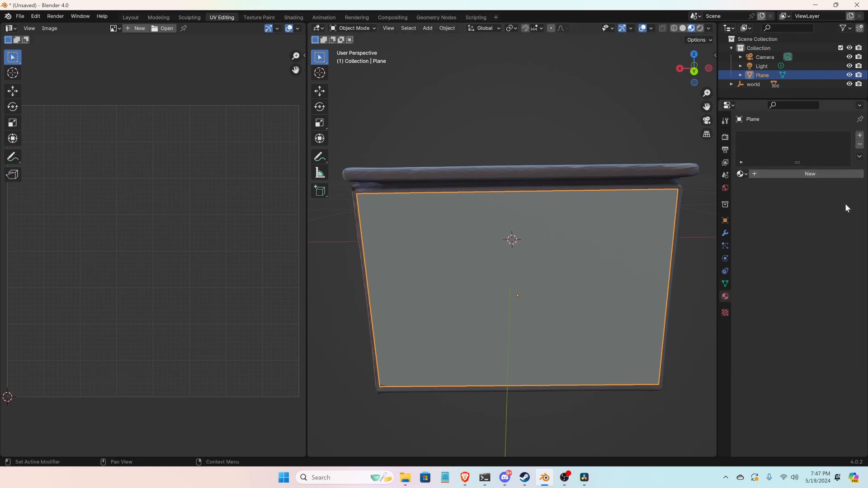
Expand the Base Color texture of the desk's Material_0 and display Image_0 in the UV editor
left_click(463, 176)
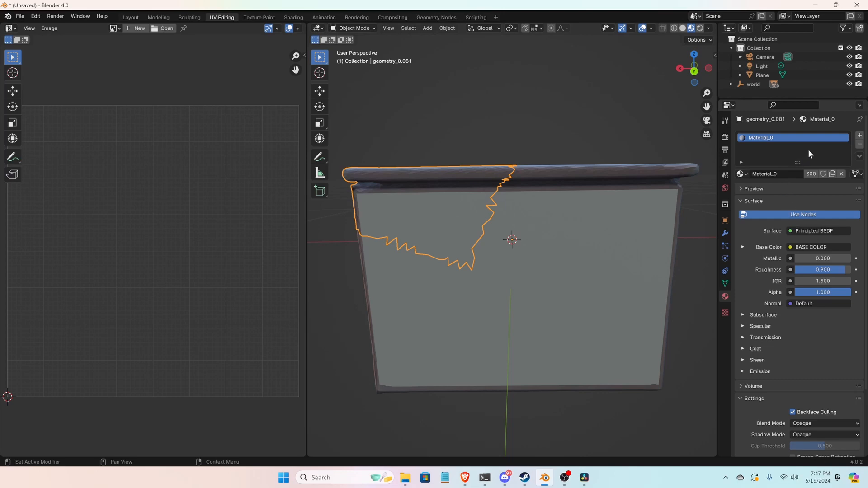
left_click(743, 247)
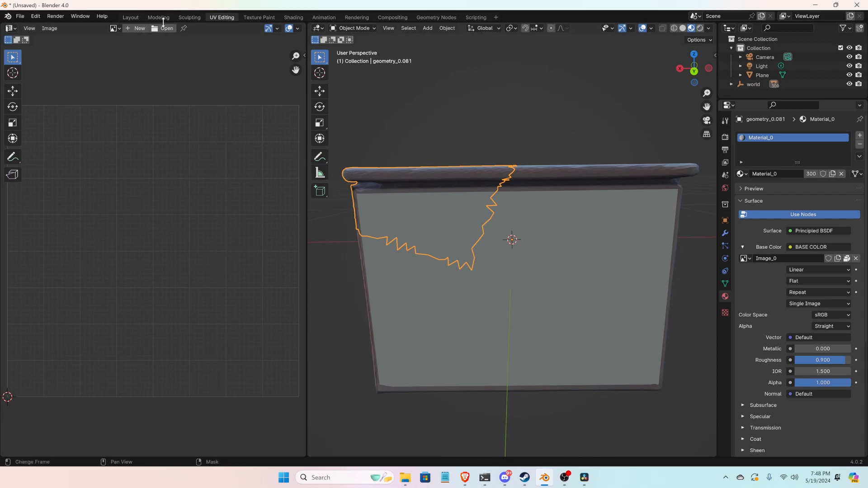
left_click(114, 28)
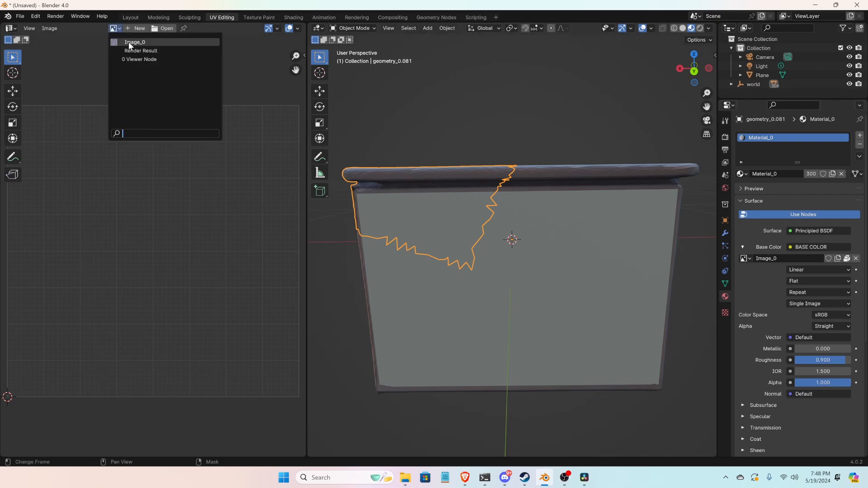
left_click(130, 42)
scroll(194, 224, "down", 6)
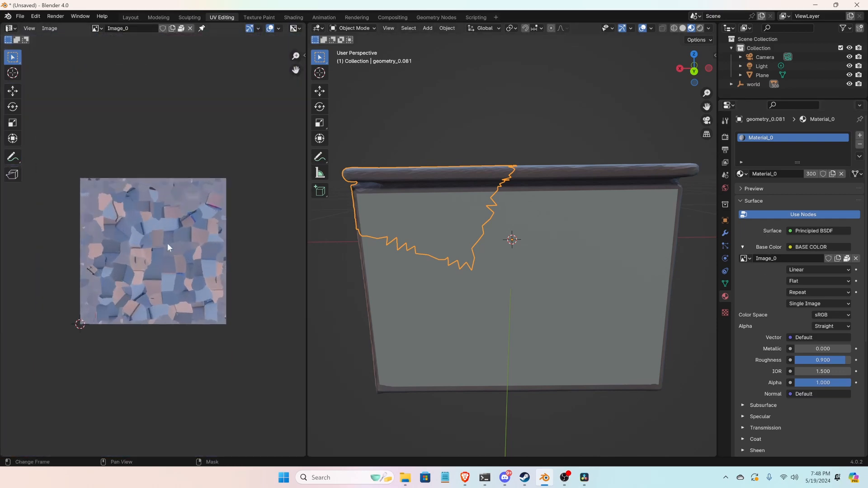
scroll(167, 244, "up", 3)
Hide the plane and select the large mesh fragment just right of centre on the desk's back panel
left_click(547, 244)
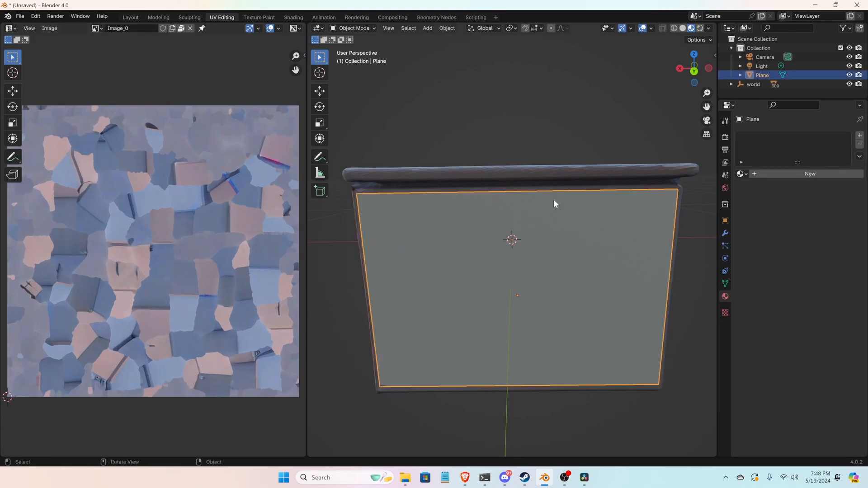
key("h")
middle_click_drag(539, 287, 532, 286)
left_click(525, 256)
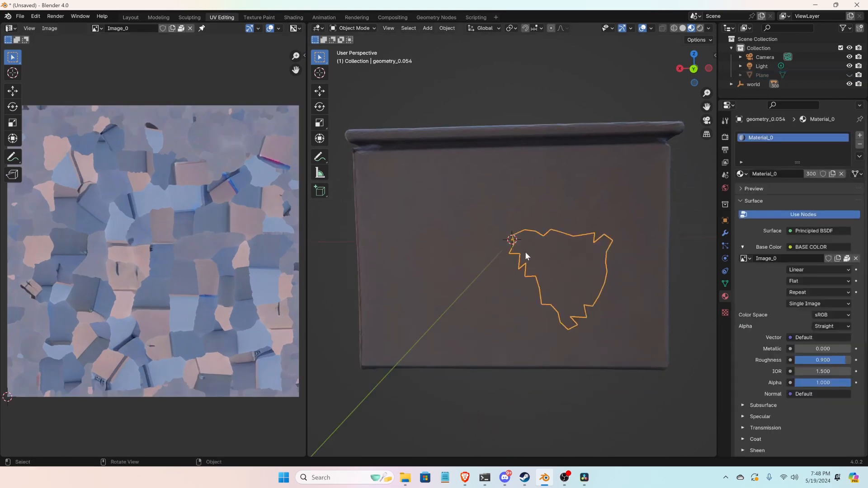
left_click(463, 251)
left_click(478, 210)
left_click(539, 212)
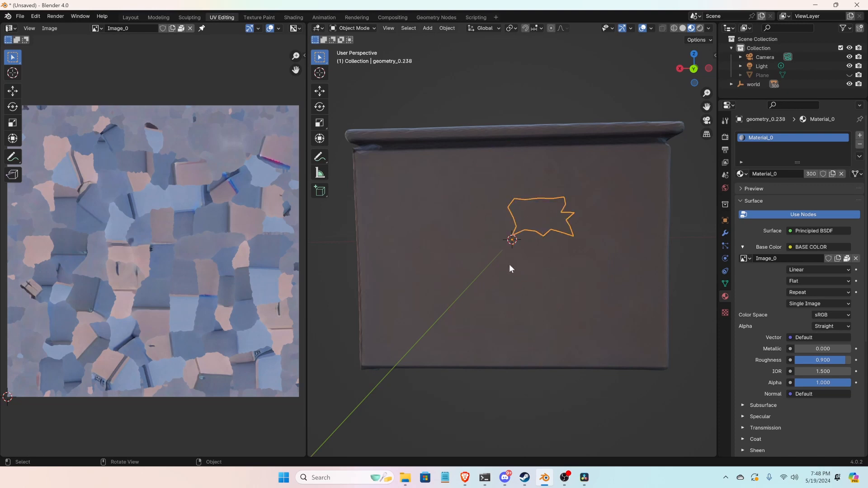
left_click(544, 272)
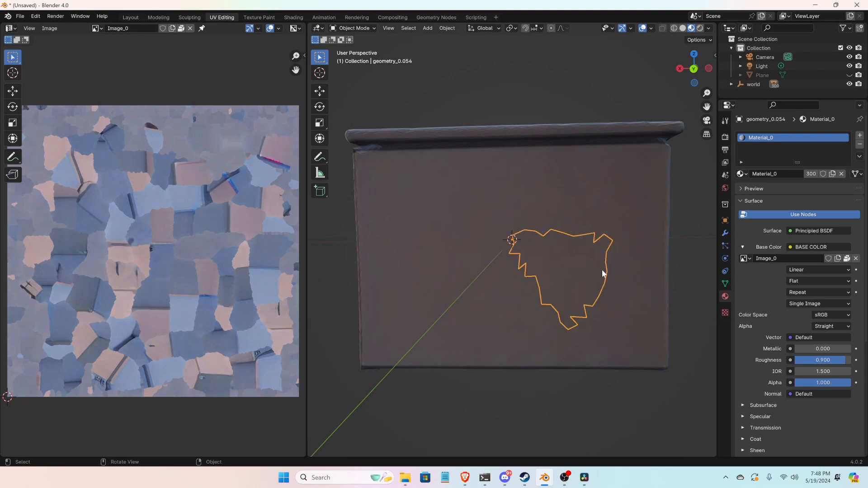
Examine where the selected fragment's UVs lie on the Image_0 texture
key("Tab")
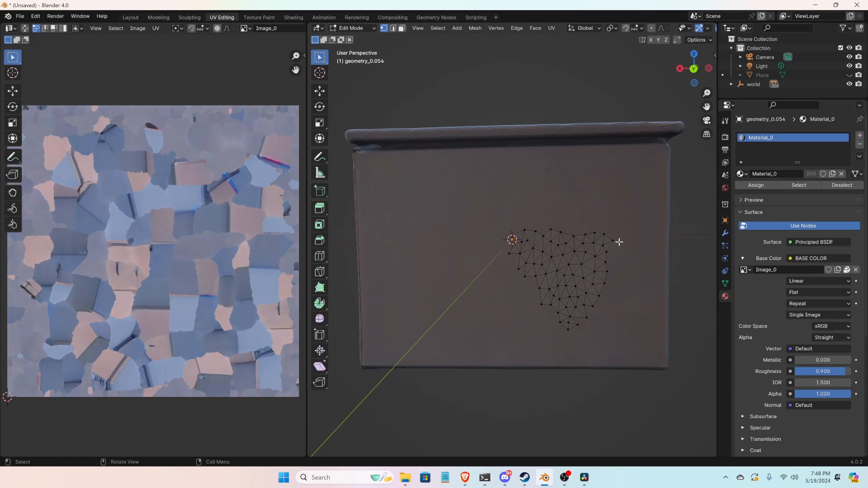
key("a")
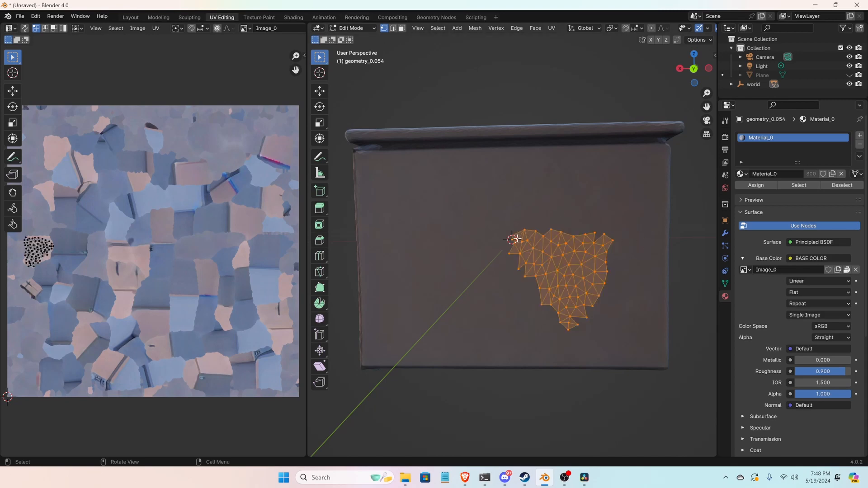
scroll(86, 249, "up", 2)
middle_click_drag(137, 252, 283, 240)
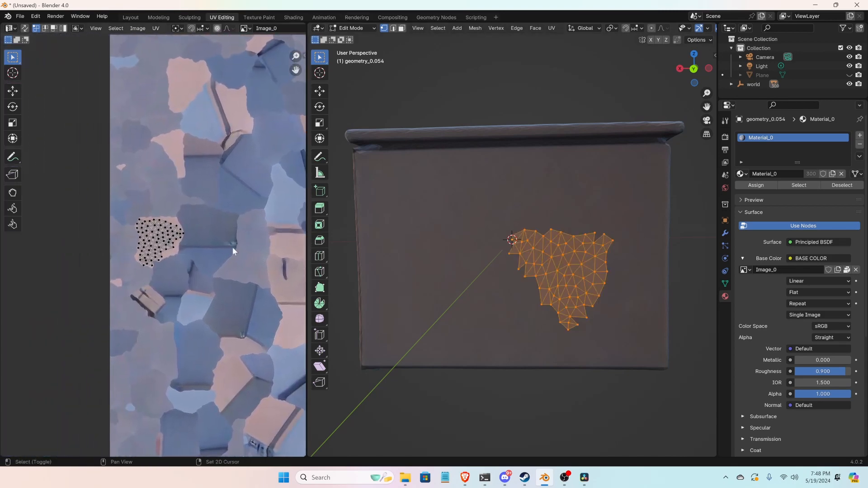
scroll(173, 245, "up", 2)
scroll(138, 226, "down", 2)
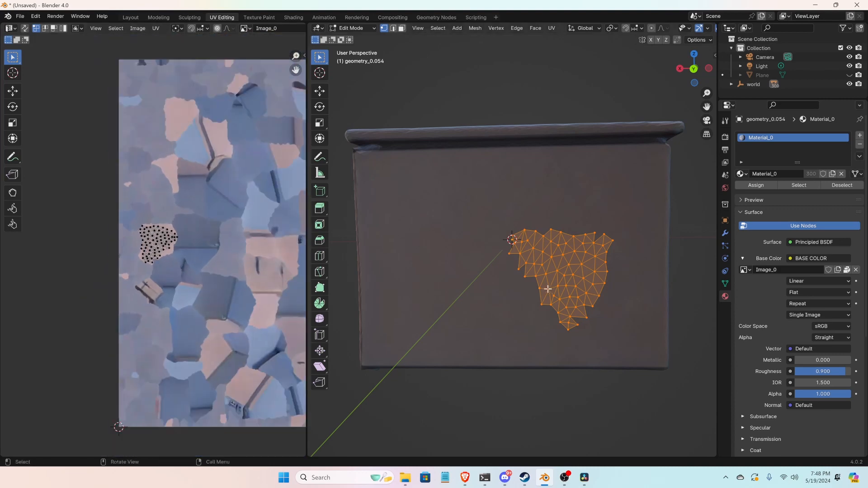
scroll(145, 246, "up", 5)
middle_click_drag(152, 207, 149, 254)
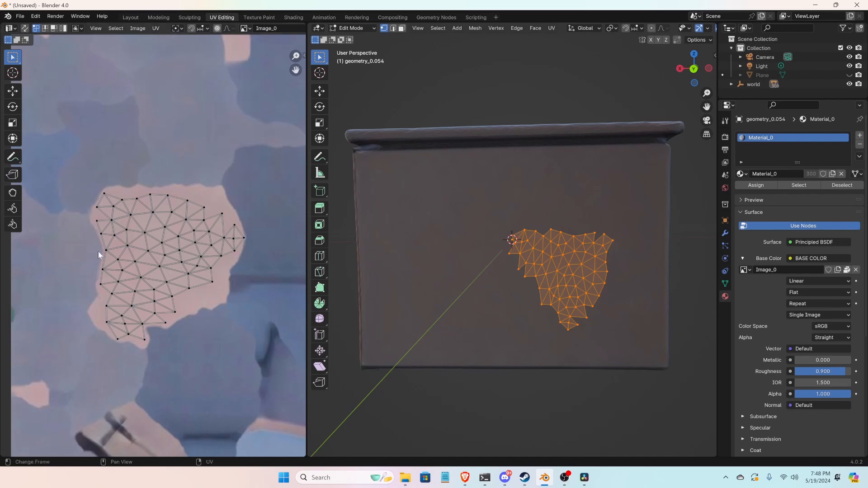
scroll(155, 251, "up", 1)
key("alt+a")
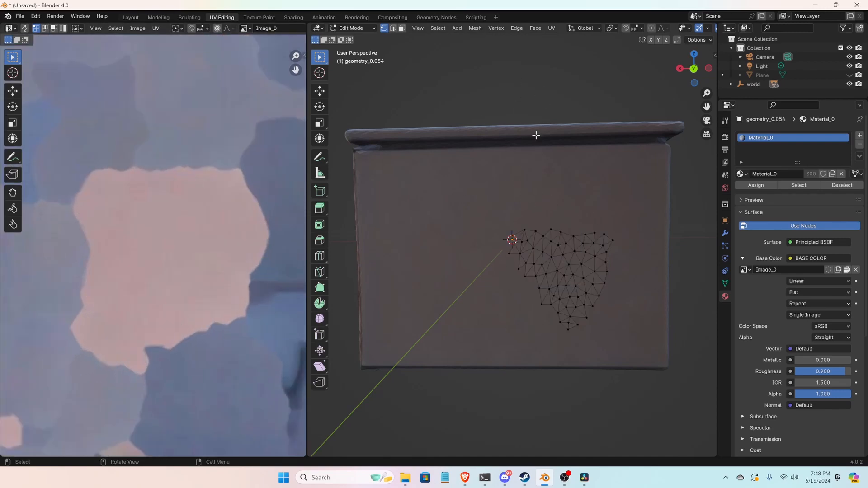
Join all the desk's mesh fragments into one object in Object Mode, viewed orthographically from the back
key("KP_1")
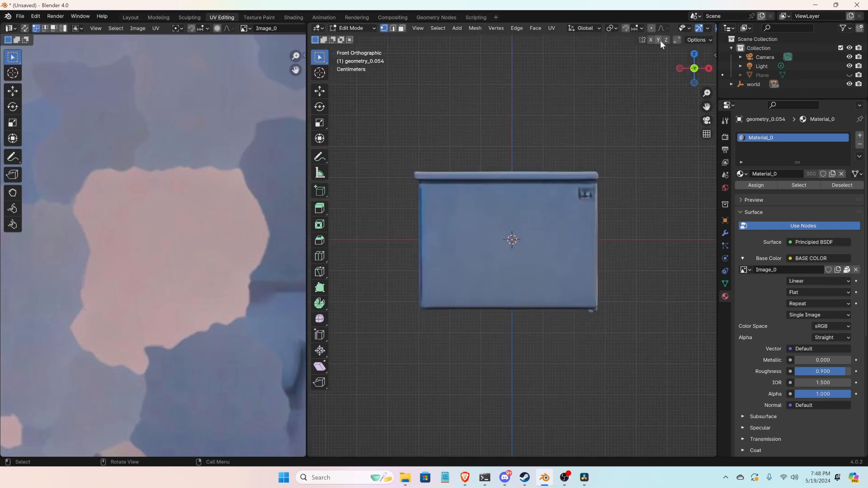
left_click(694, 69)
key("Tab")
left_click(478, 218)
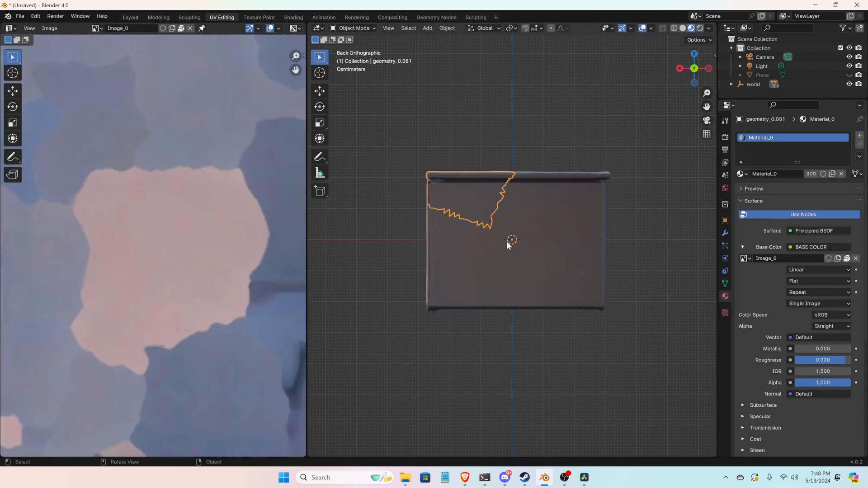
key("a")
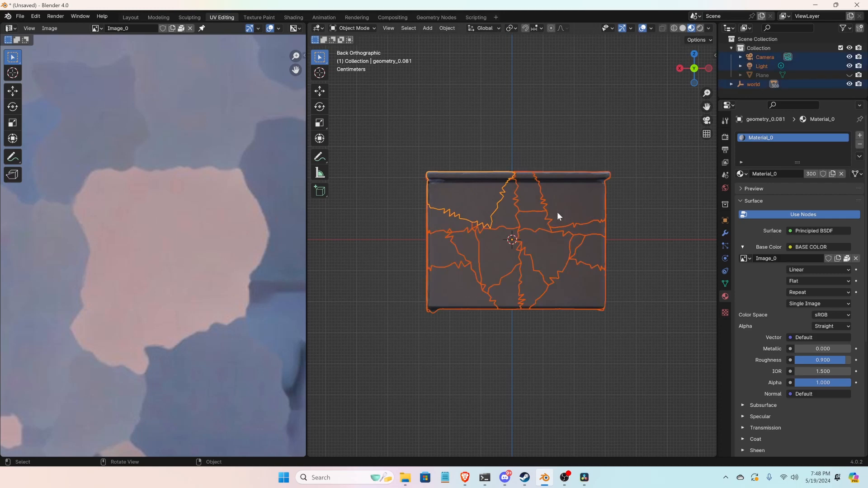
right_click(479, 228)
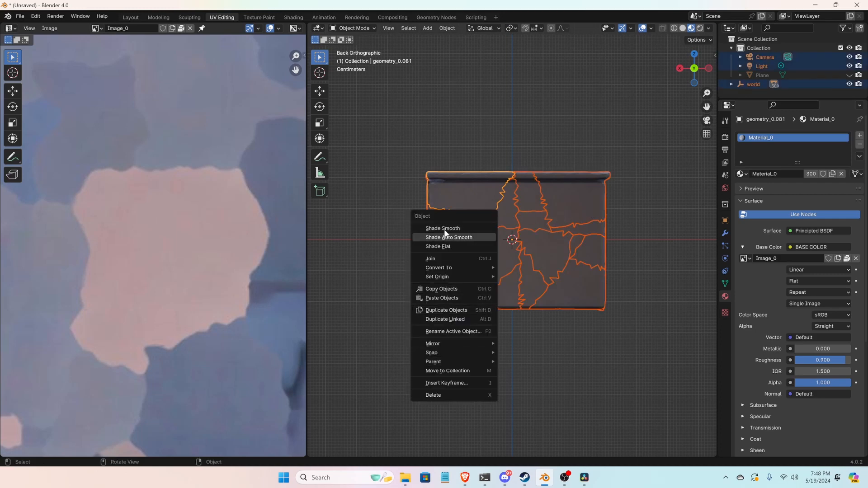
left_click(438, 258)
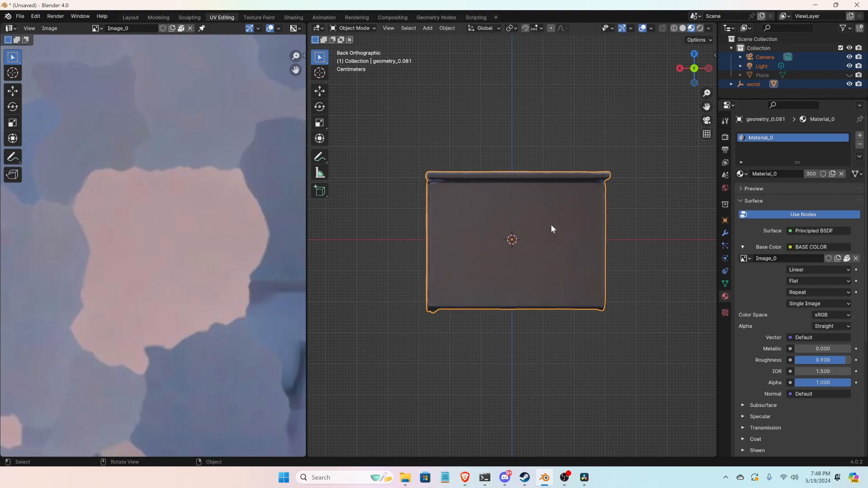
Delete the faces inside the desk's back panel using face selection, leaving a narrow border around the edges
scroll(525, 199, "up", 3)
key("Tab")
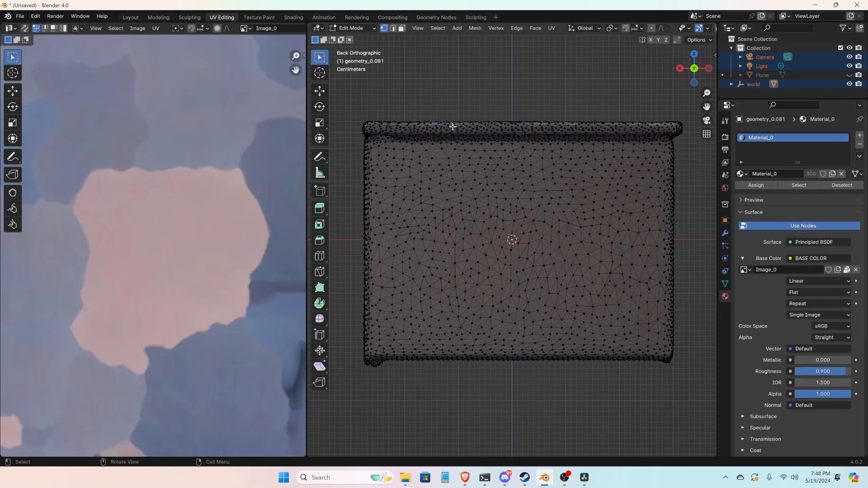
scroll(453, 127, "down", 1)
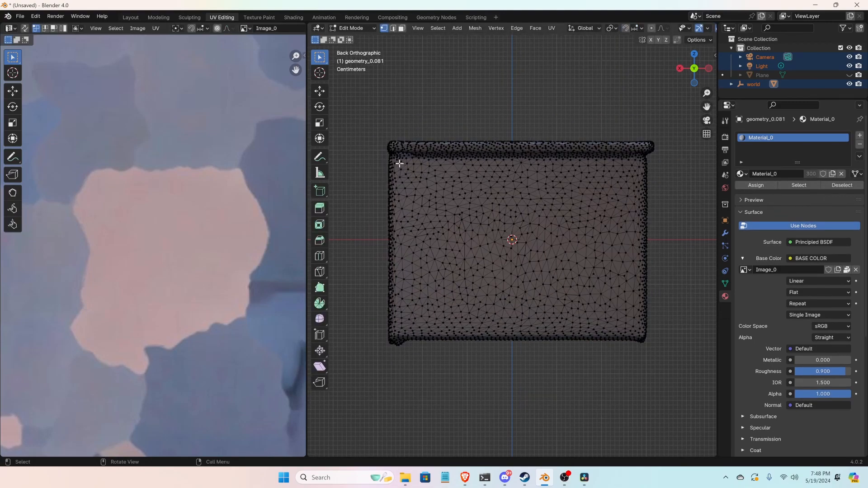
left_click_drag(402, 165, 627, 326)
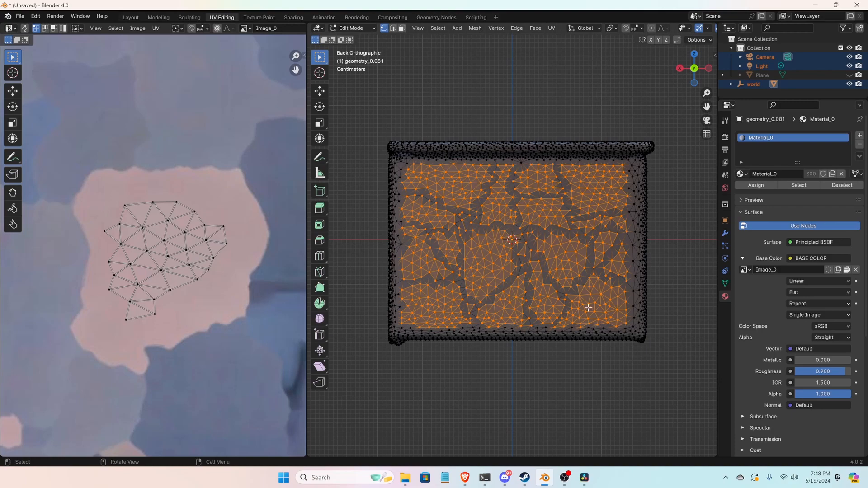
scroll(474, 210, "up", 1)
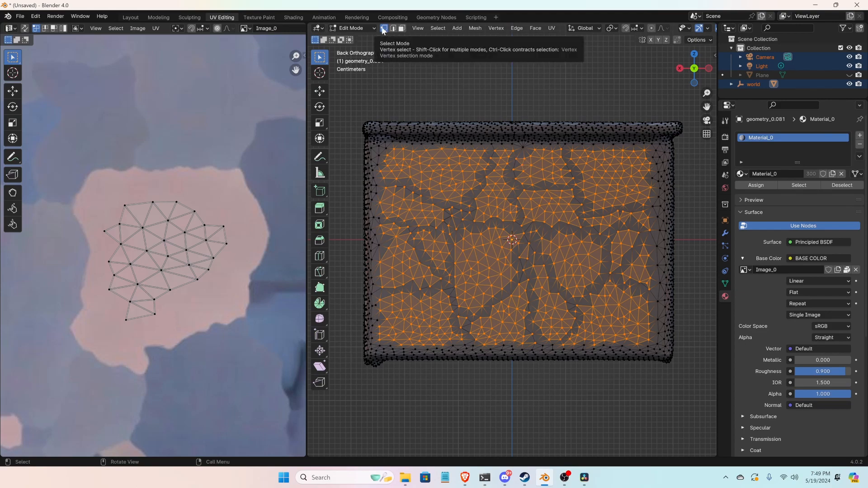
left_click(402, 28)
key("alt+a")
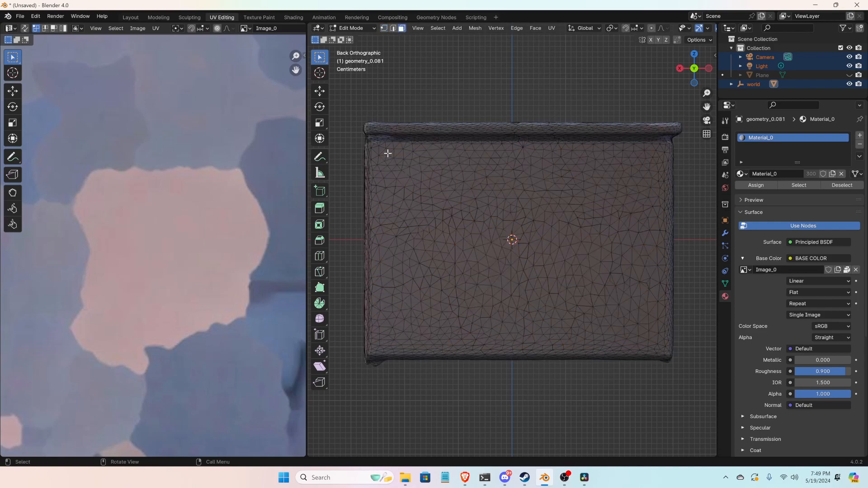
left_click_drag(386, 154, 657, 344)
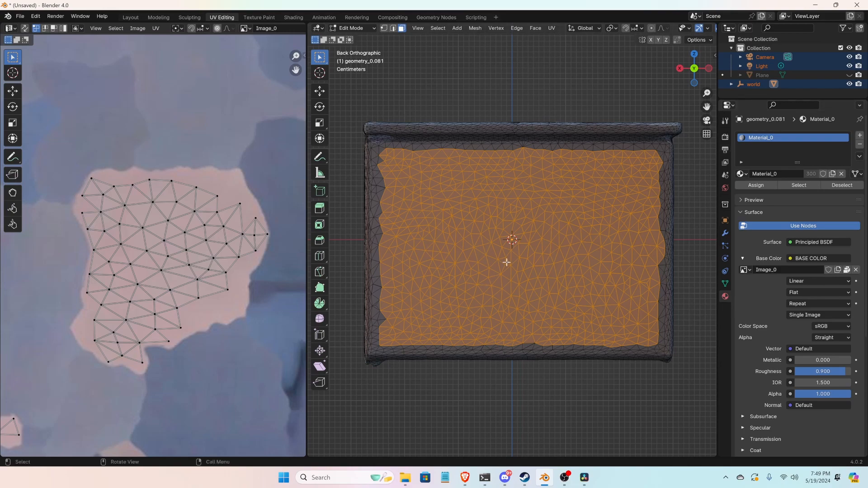
key("x")
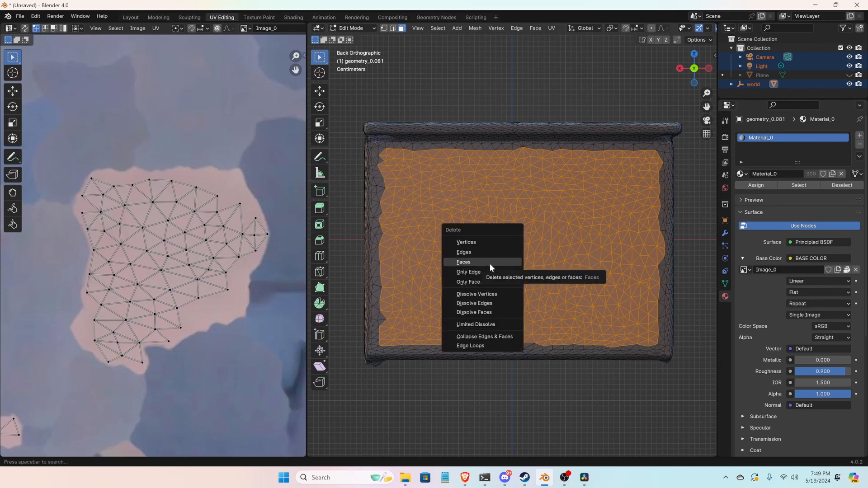
left_click(490, 263)
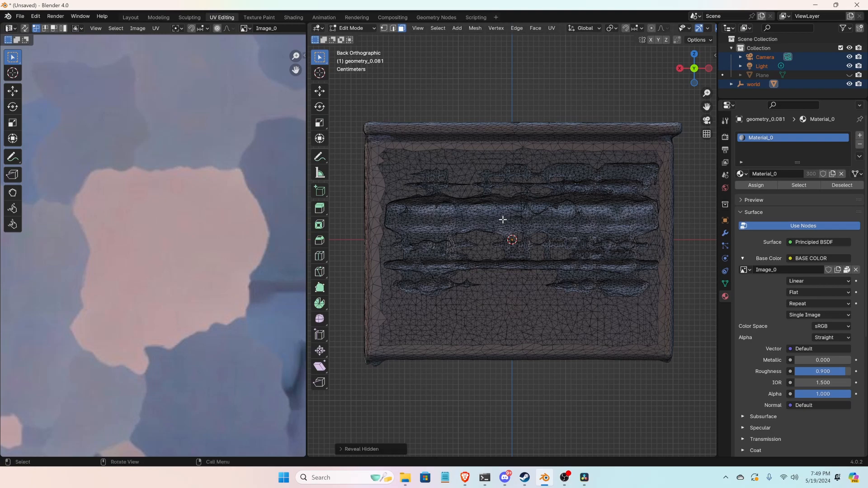
Return to Object Mode, unhide the plane covering the back opening and select only that plane
key("Tab")
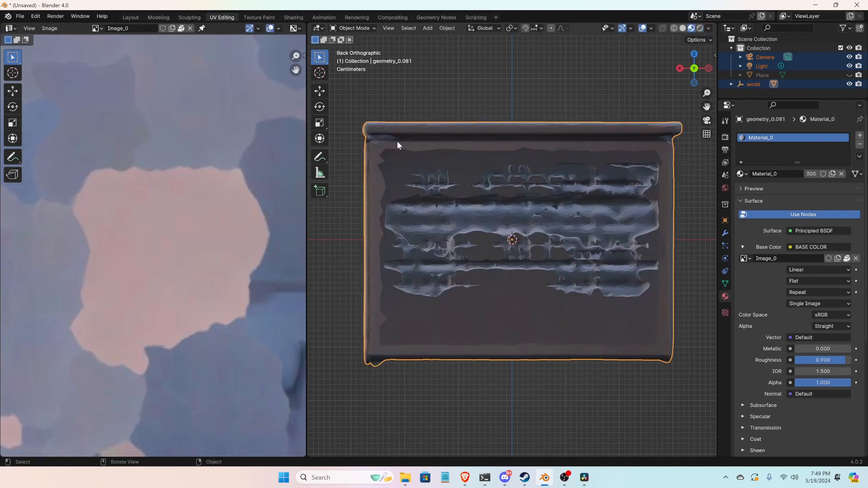
key("alt+h")
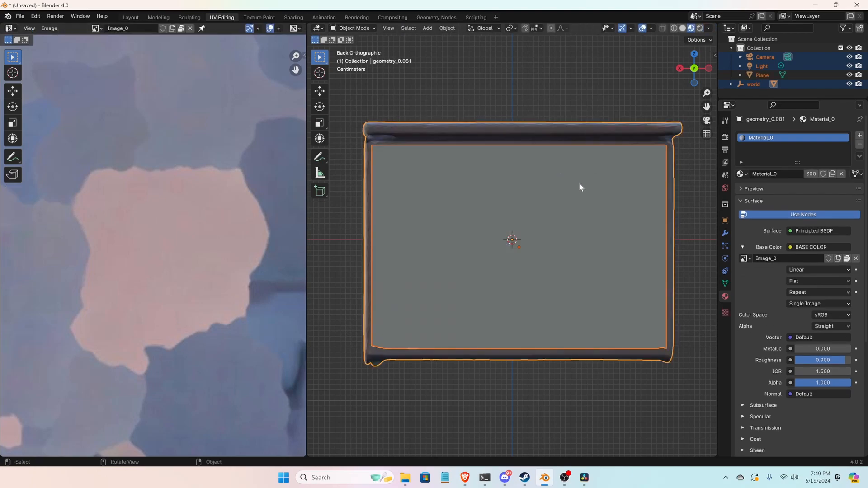
left_click(449, 110)
left_click(459, 209)
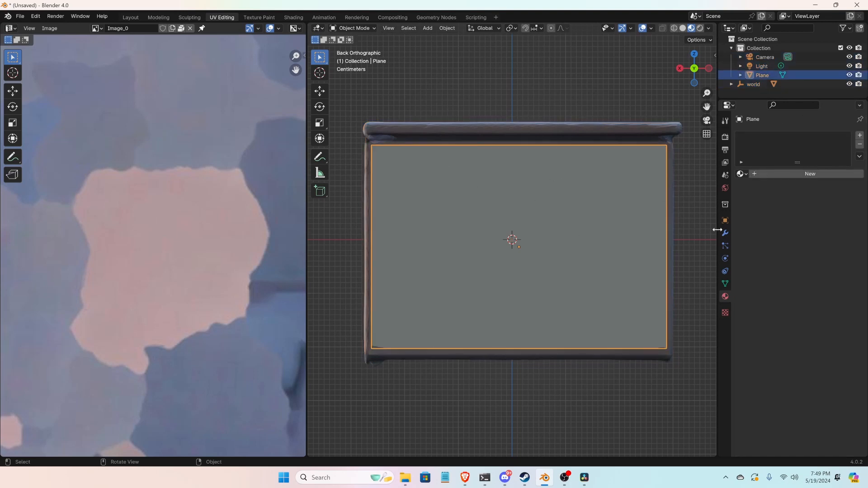
Assign the existing Material_0 to the plane and select its face in Edit Mode
left_click(740, 174)
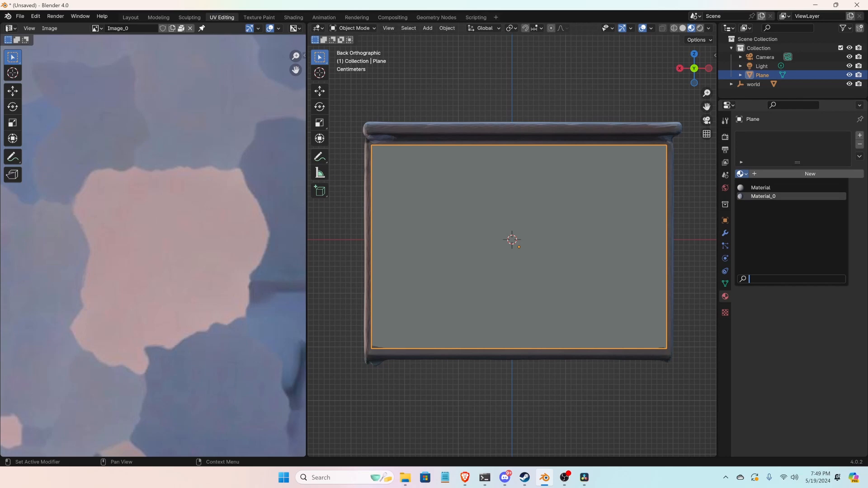
left_click(769, 196)
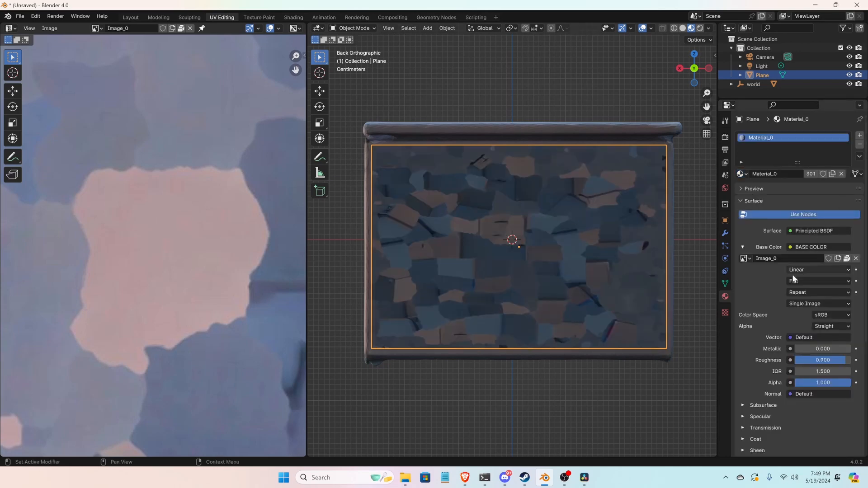
scroll(82, 194, "down", 6)
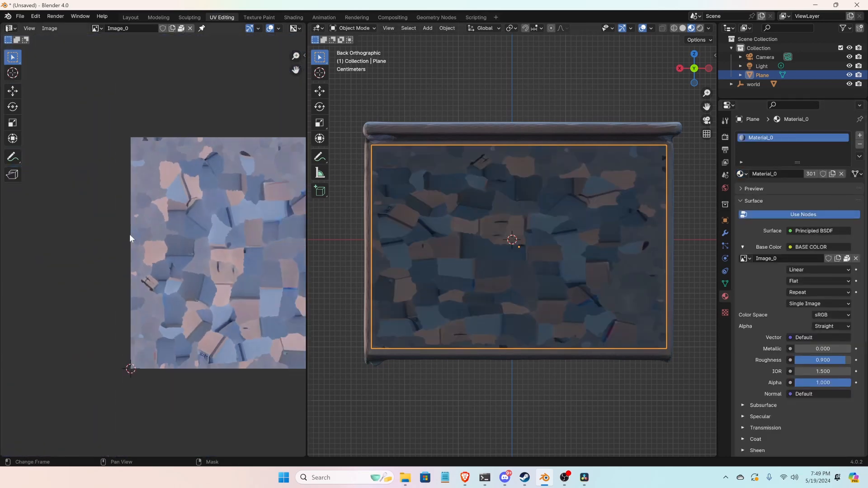
key("Tab")
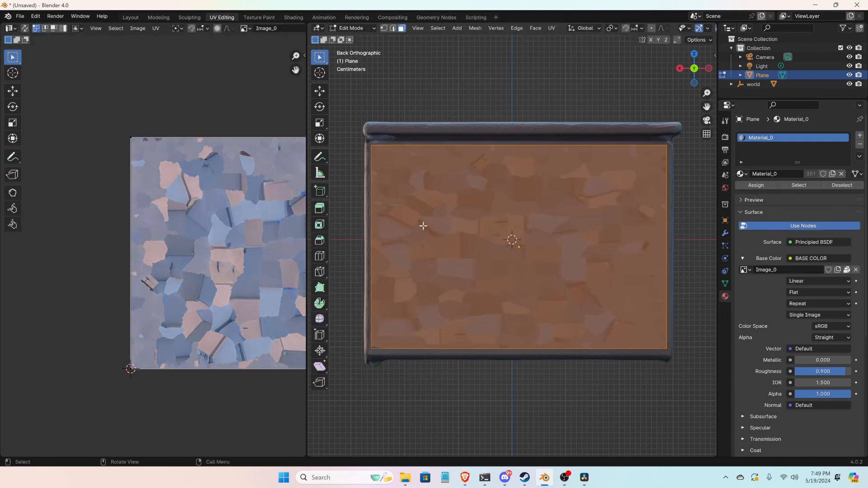
left_click(437, 84)
left_click(459, 204)
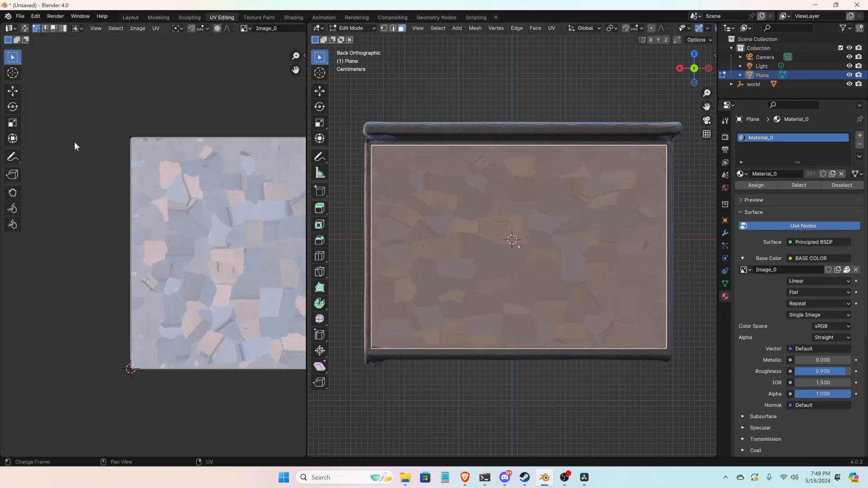
Scale the plane's UVs down to a small square and move them onto the pinkish patch near Image_0's left edge
scroll(74, 142, "down", 4)
middle_click_drag(237, 215, 204, 207)
scroll(129, 225, "up", 3)
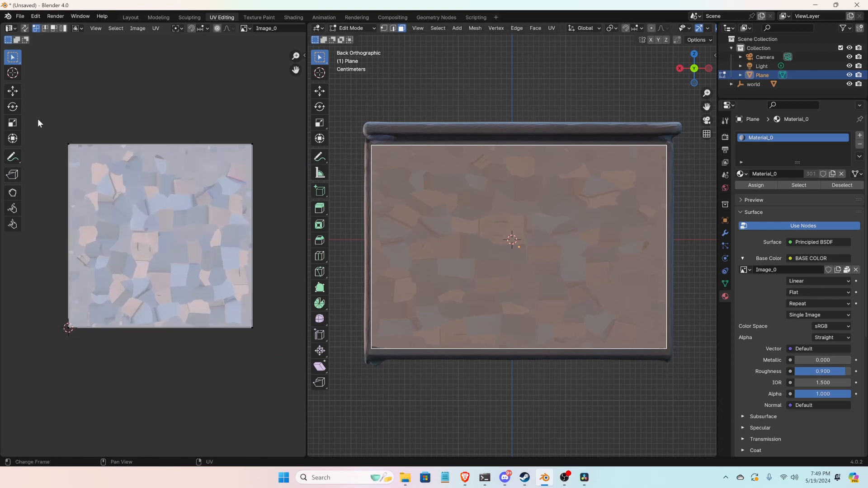
key("s")
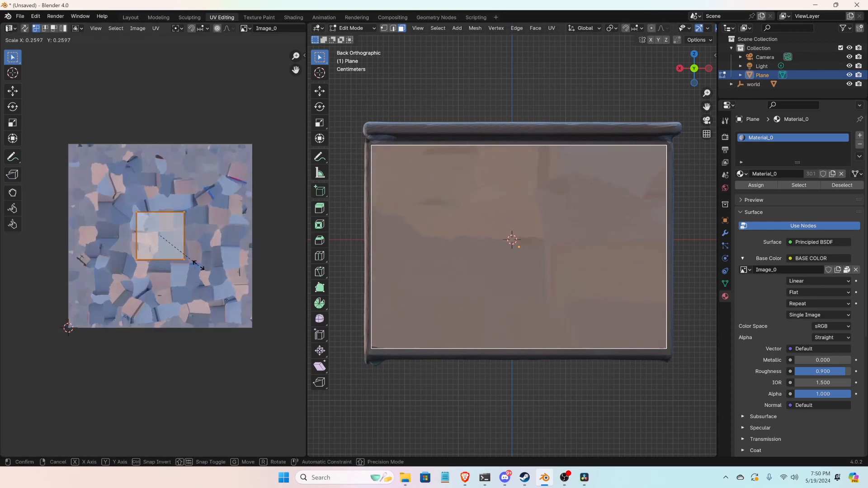
left_click(156, 238)
key("g")
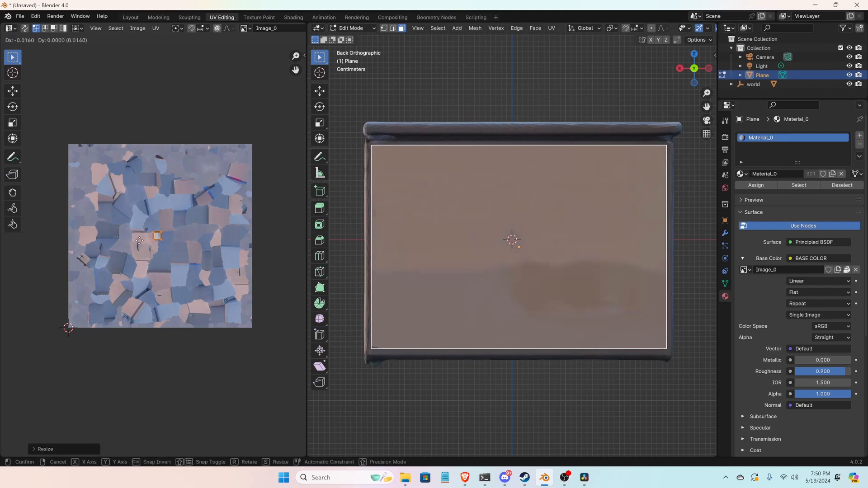
left_click(98, 237)
scroll(104, 240, "up", 6)
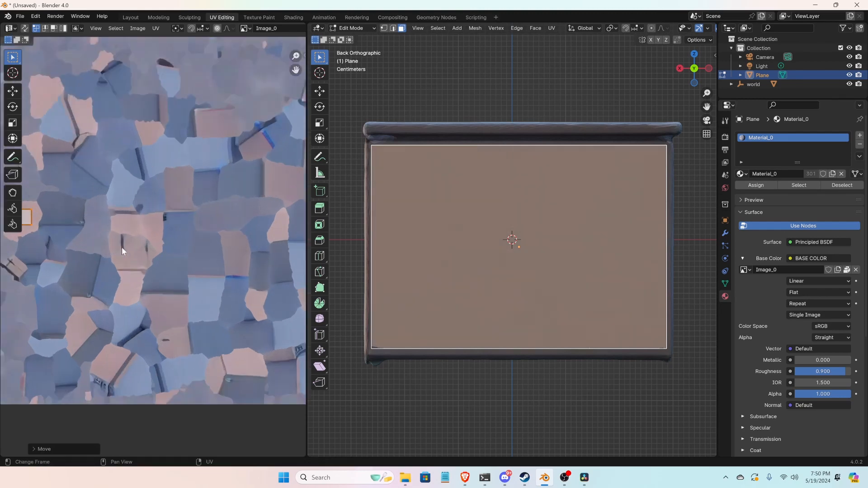
Center the small UV square within the pinkish patch of Image_0
scroll(122, 247, "up", 1)
middle_click_drag(145, 240, 265, 241, "shift")
scroll(156, 254, "up", 3)
middle_click_drag(183, 254, 93, 321, "shift")
scroll(126, 267, "up", 3)
middle_click_drag(136, 263, 152, 265, "shift")
key("g")
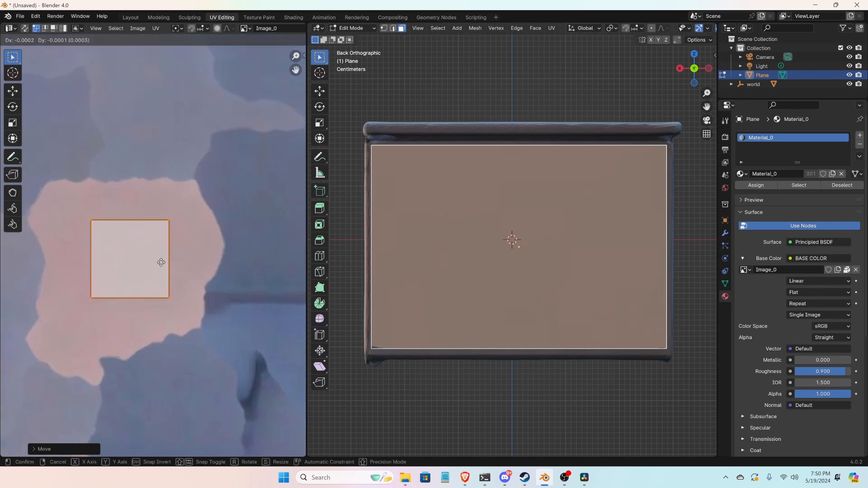
left_click(161, 262)
Enlarge the UV square, rotate it by about -8 degrees and reposition it to fill the pinkish patch without crossing its border
key("s")
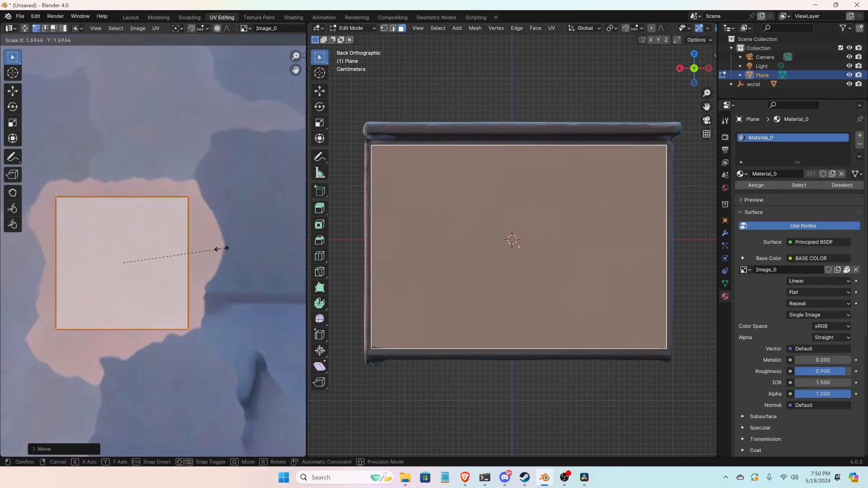
left_click(220, 249)
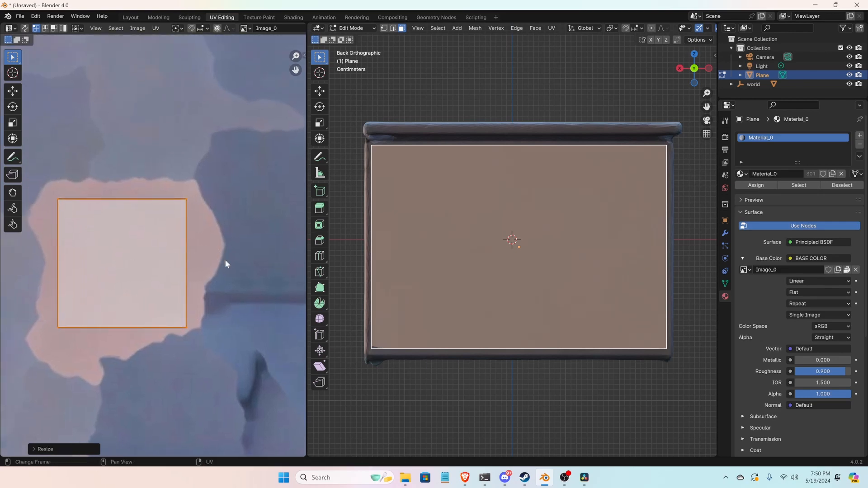
key("r")
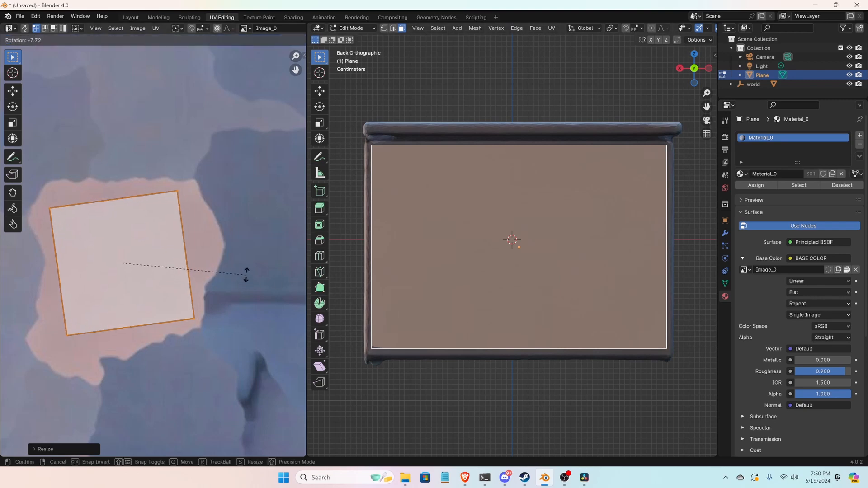
key("s")
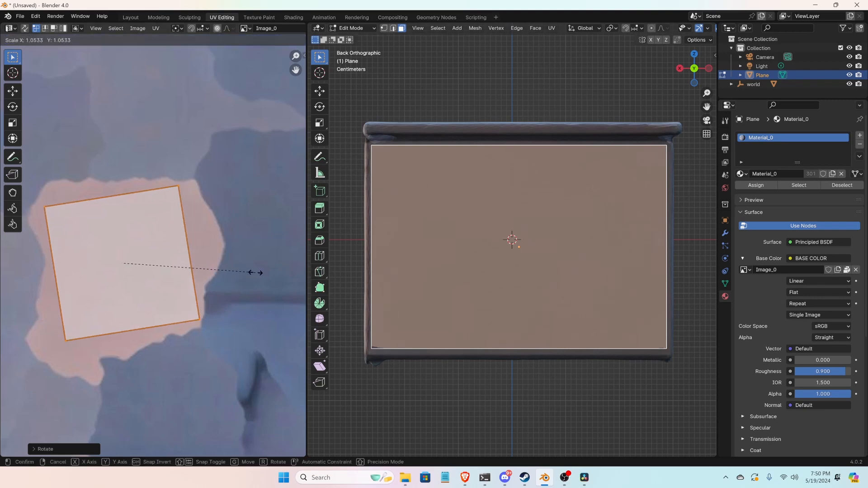
left_click(256, 277)
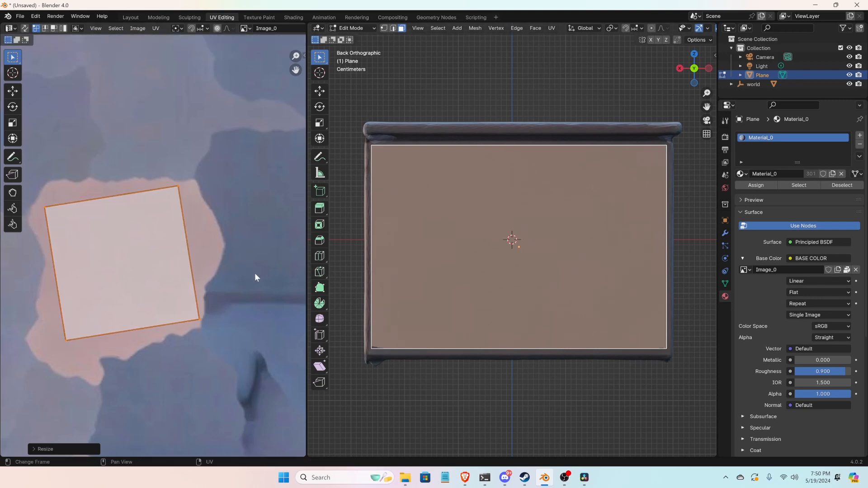
key("g")
left_click(223, 266)
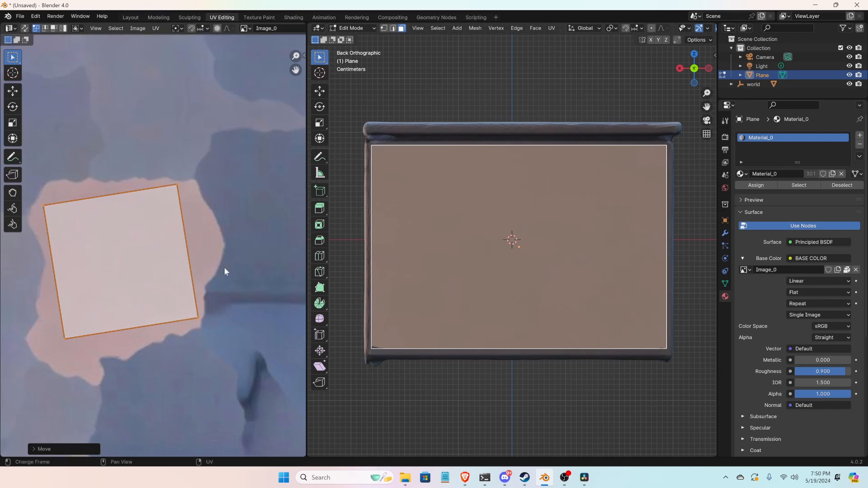
Return to Object Mode, deselect everything and check how the textured back plane blends with the desk
key("Tab")
key("alt+a")
scroll(457, 175, "down", 2)
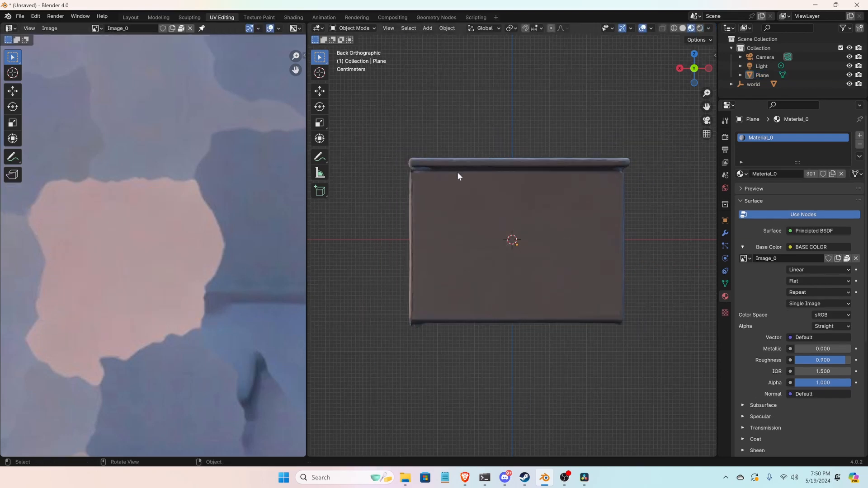
middle_click_drag(385, 219, 409, 231)
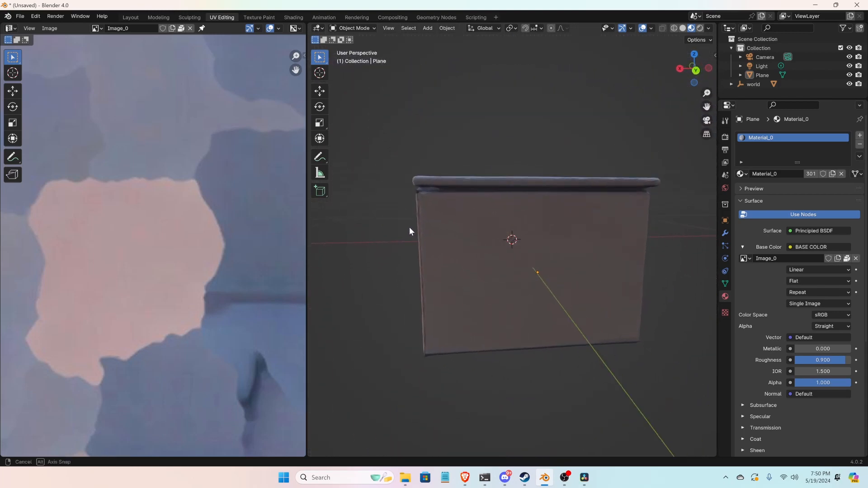
Hide the back plane and examine the leftover geometry inside the desk's cabinet through the opening
left_click(569, 267)
middle_click_drag(569, 270, 514, 252)
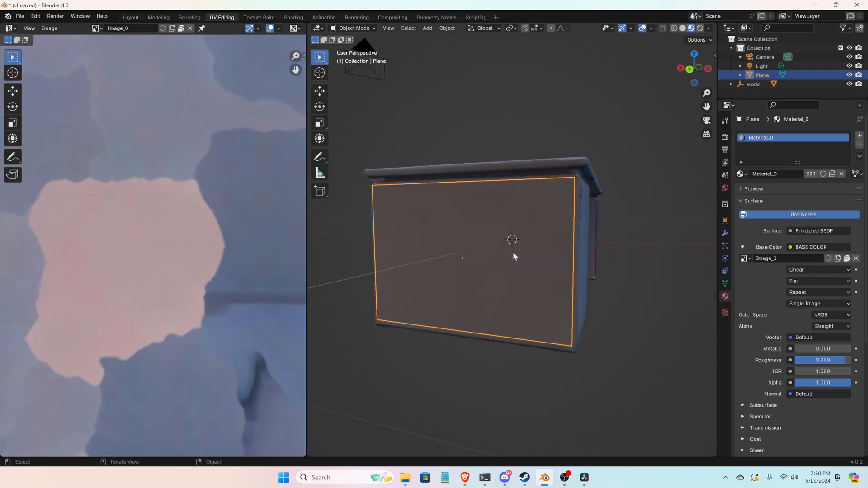
key("h")
middle_click_drag(563, 266, 462, 276)
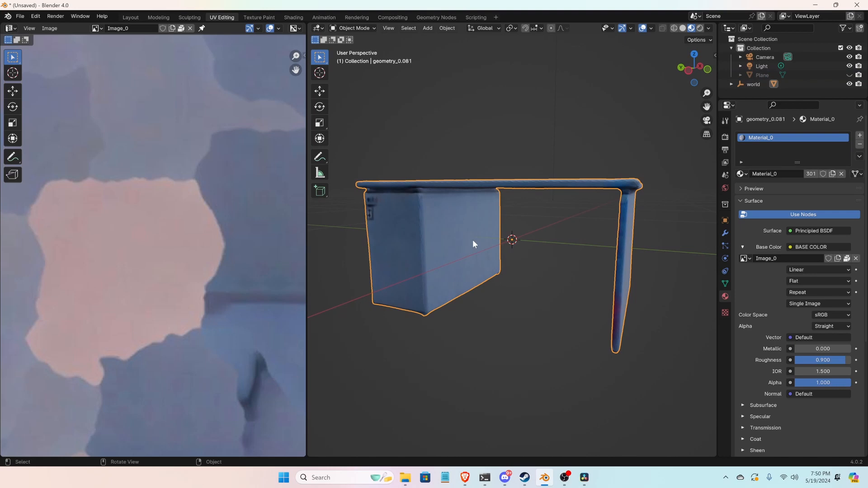
middle_click_drag(473, 240, 443, 302)
scroll(498, 249, "up", 4)
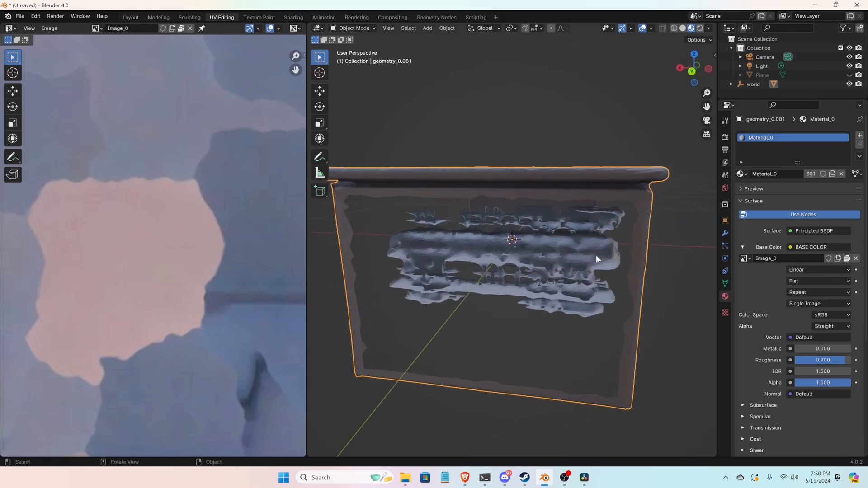
middle_click_drag(499, 275, 597, 248)
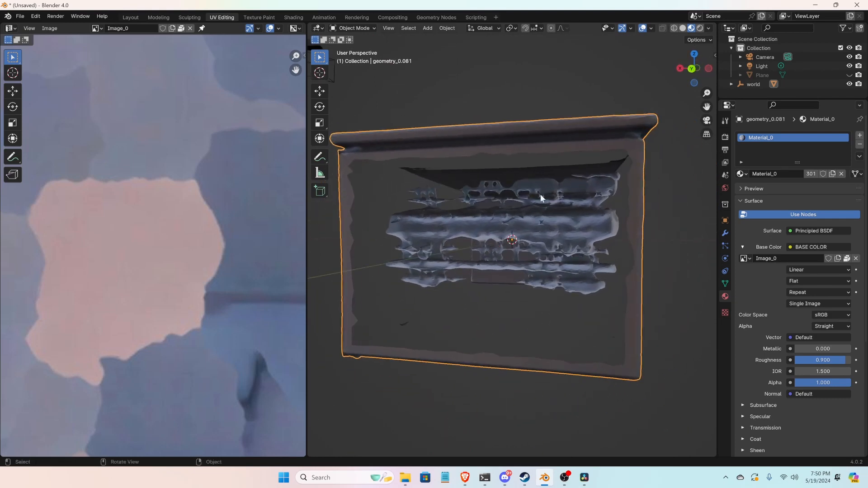
middle_click_drag(580, 222, 493, 242)
Hide the desk's leg, overhanging tabletop and cabinet front faces in Edit Mode, selecting them with X-ray from the right orthographic view
key("Tab")
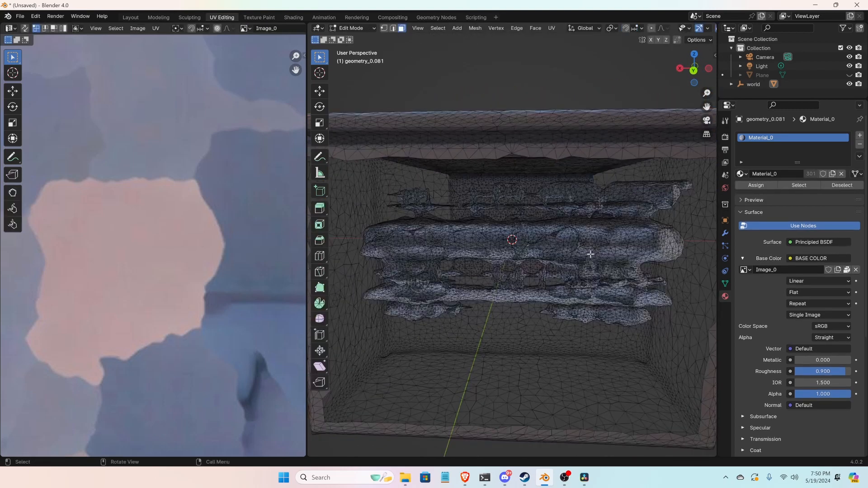
key("Tab")
middle_click_drag(597, 254, 556, 252)
scroll(541, 255, "down", 3)
key("Tab")
key("KP_1")
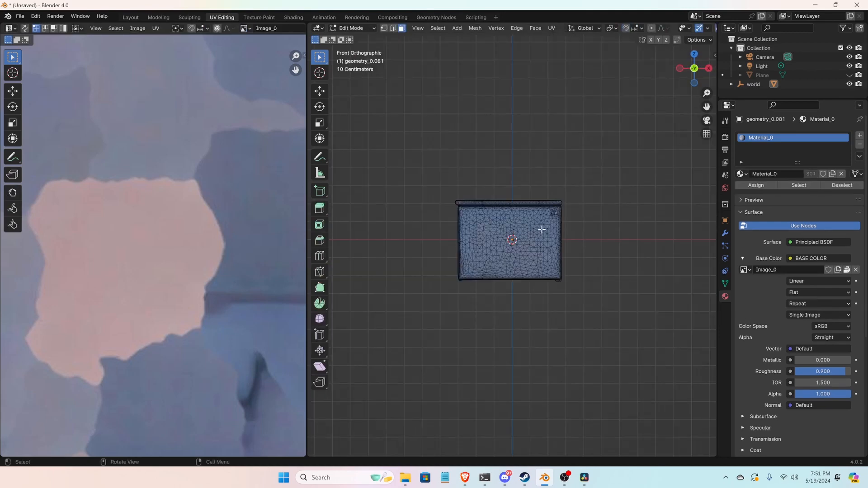
left_click(709, 68)
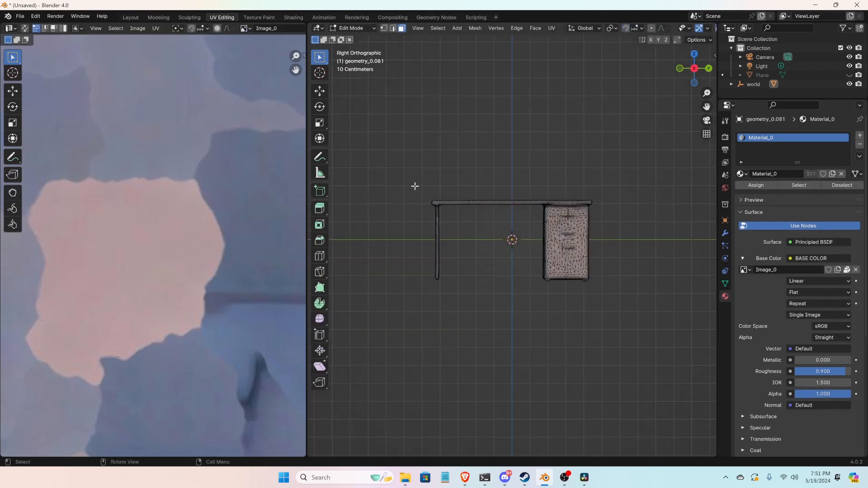
left_click_drag(401, 175, 551, 299)
left_click(530, 169)
key("alt+z")
left_click_drag(407, 179, 549, 301)
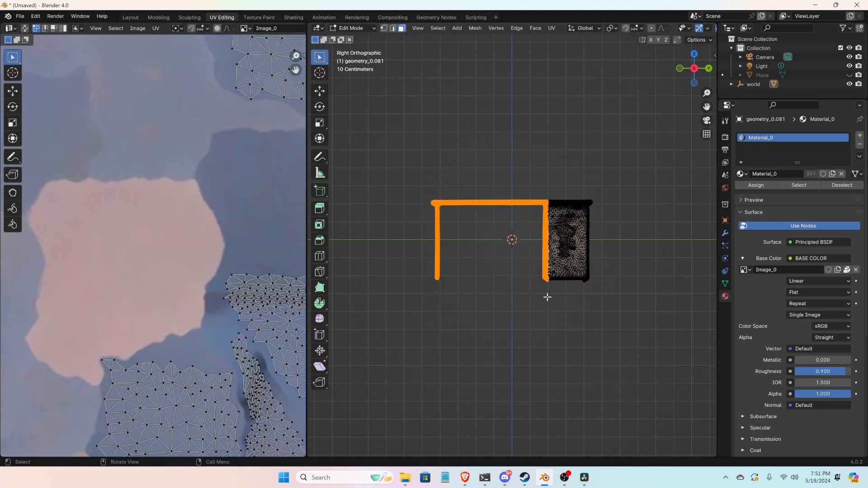
key("h")
Delete the vertices of the main mass of internal geometry inside the cabinet, working in the front orthographic view
middle_click_drag(550, 230, 395, 195)
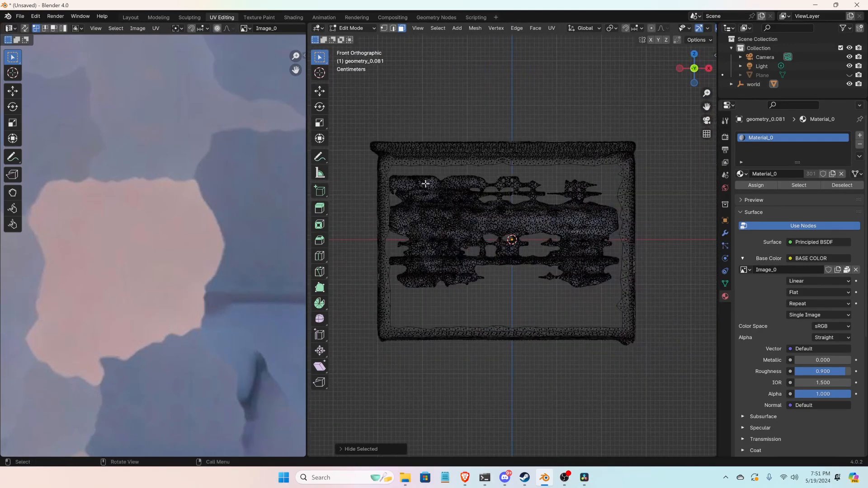
left_click_drag(394, 173, 613, 308)
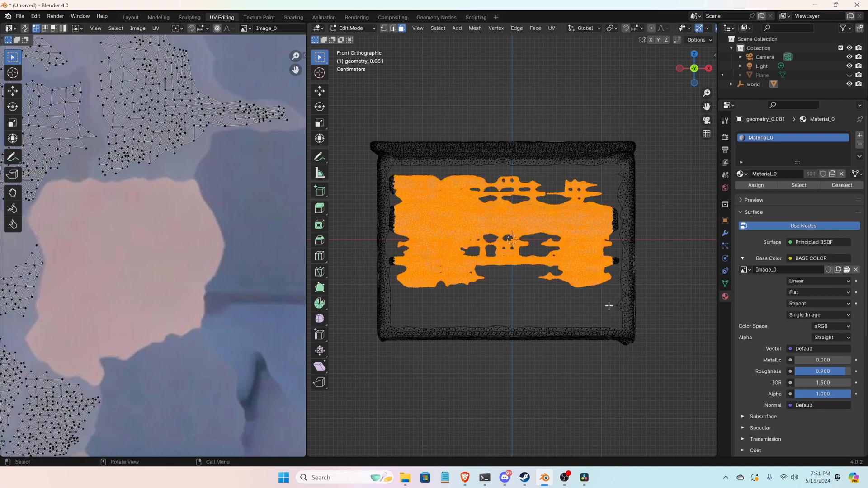
key("x")
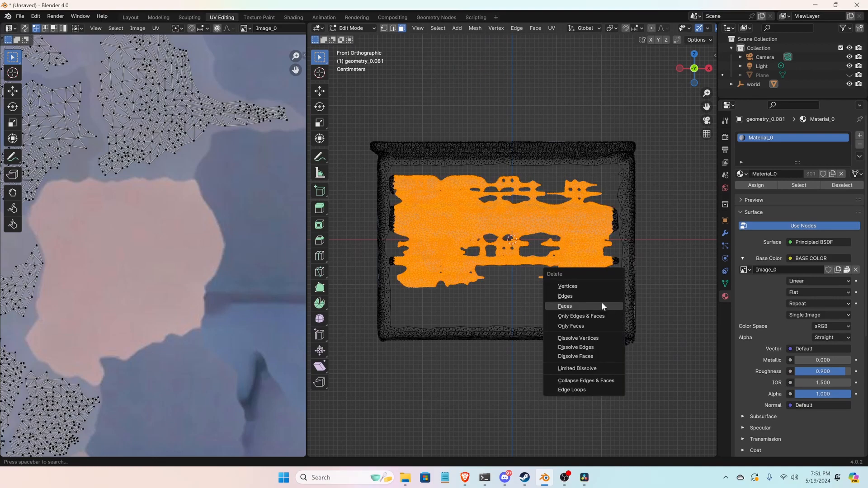
left_click(572, 286)
Delete the two small leftover fragments beside the cabinet's right side wall in the front view
scroll(620, 229, "up", 3)
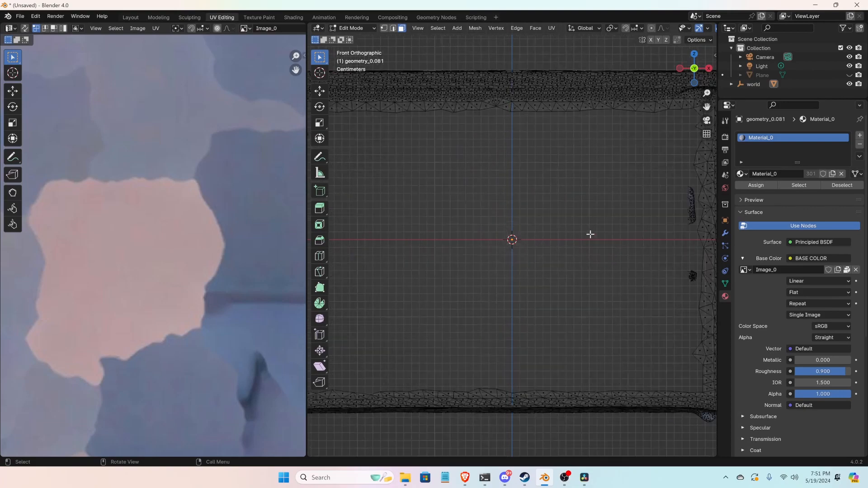
middle_click_drag(618, 242, 489, 242, "shift")
scroll(546, 211, "up", 3)
middle_click_drag(546, 211, 523, 172, "shift")
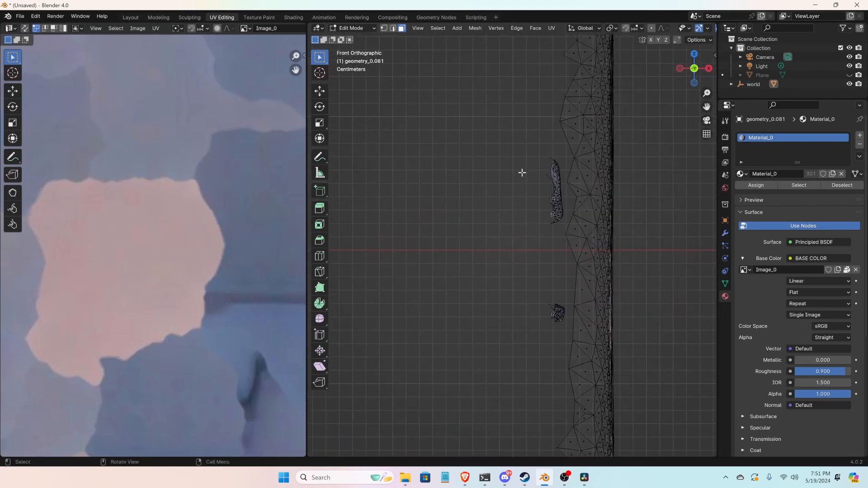
left_click_drag(532, 146, 564, 227)
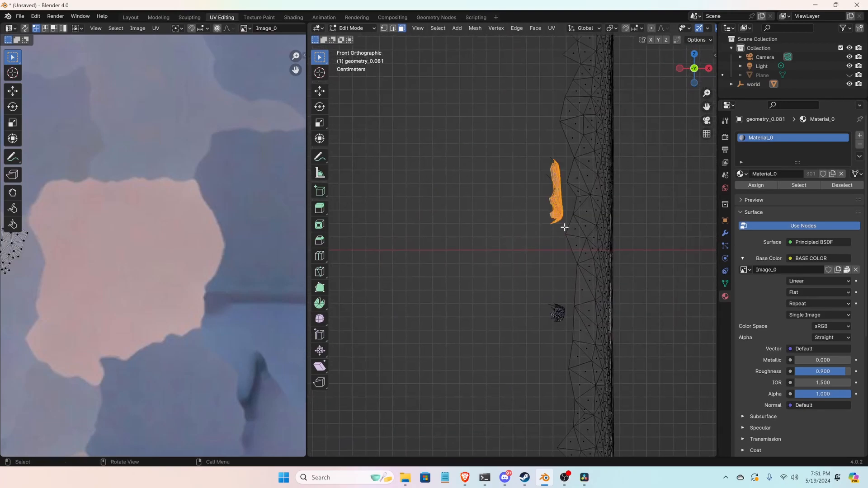
key("x")
left_click(564, 227)
left_click_drag(544, 298, 568, 325)
key("x")
left_click(562, 320)
left_click_drag(539, 301, 563, 318)
Delete the small lowest leftover fragment beside the cabinet's left side wall in the front orthographic view
scroll(526, 292, "down", 1)
middle_click_drag(452, 289, 690, 289, "shift")
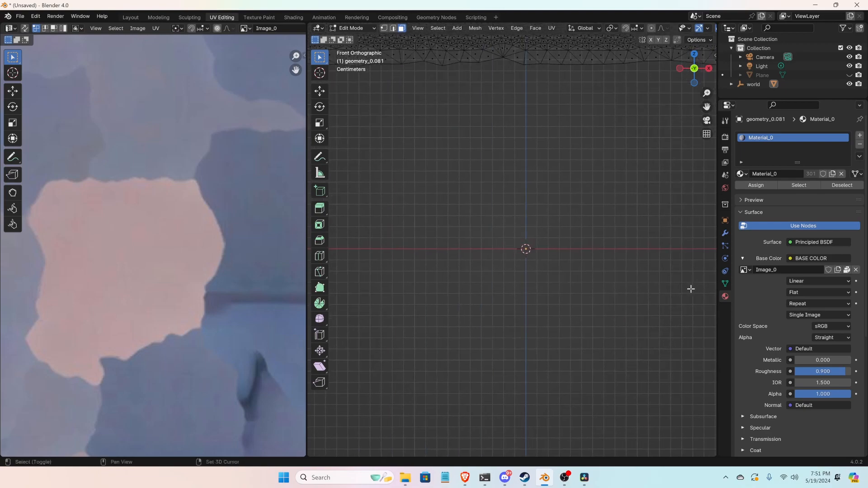
scroll(410, 276, "down", 3)
middle_click_drag(378, 186, 518, 176, "shift")
scroll(518, 176, "up", 8)
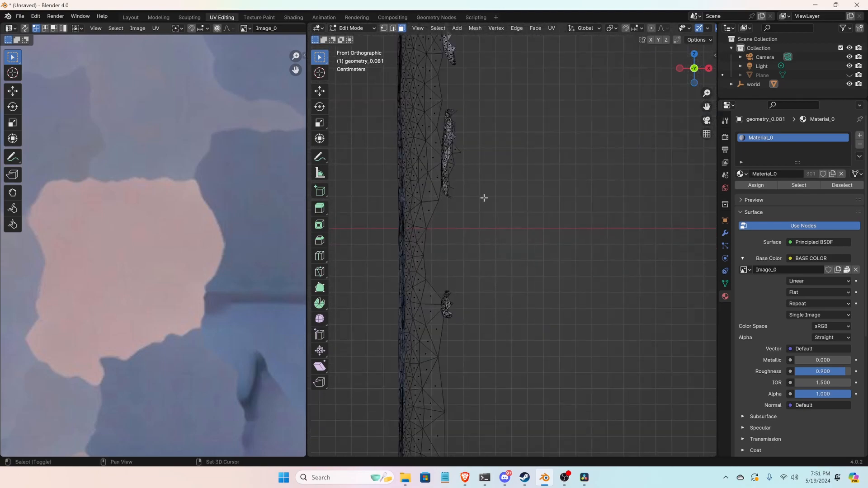
scroll(463, 330, "up", 1)
middle_click_drag(443, 339, 501, 234, "shift")
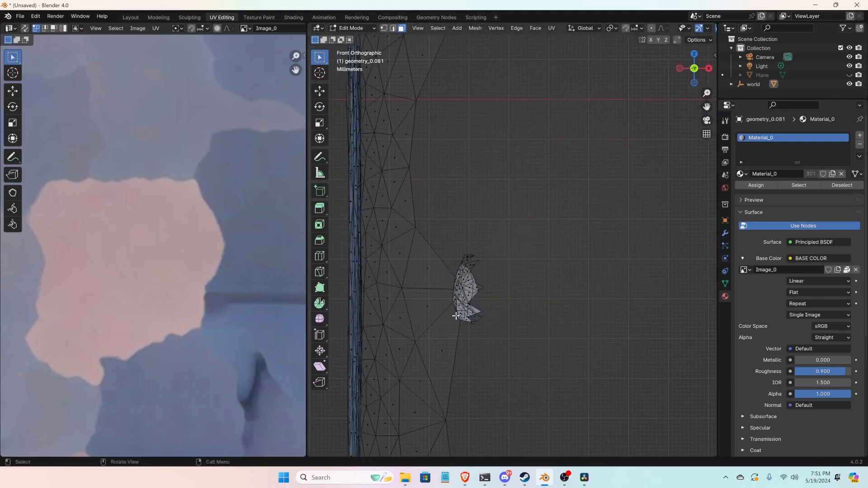
scroll(463, 316, "up", 2)
key("b")
left_click_drag(471, 363, 423, 231)
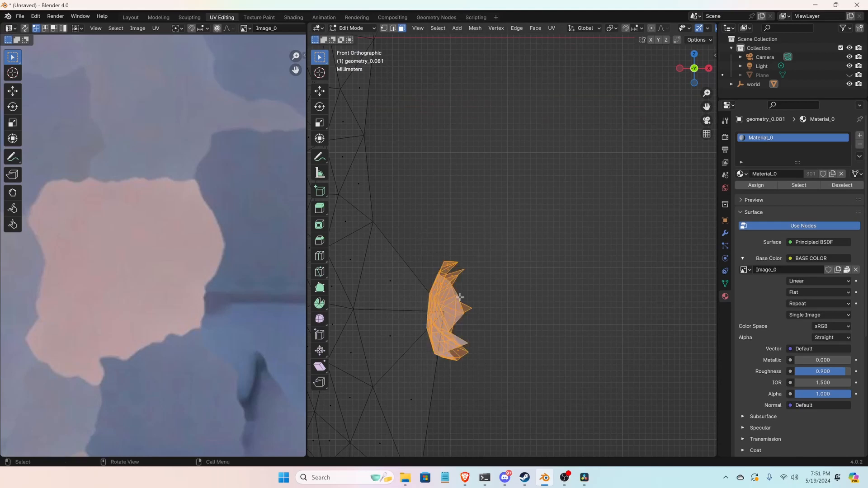
key("x")
left_click(457, 293)
scroll(517, 301, "down", 4)
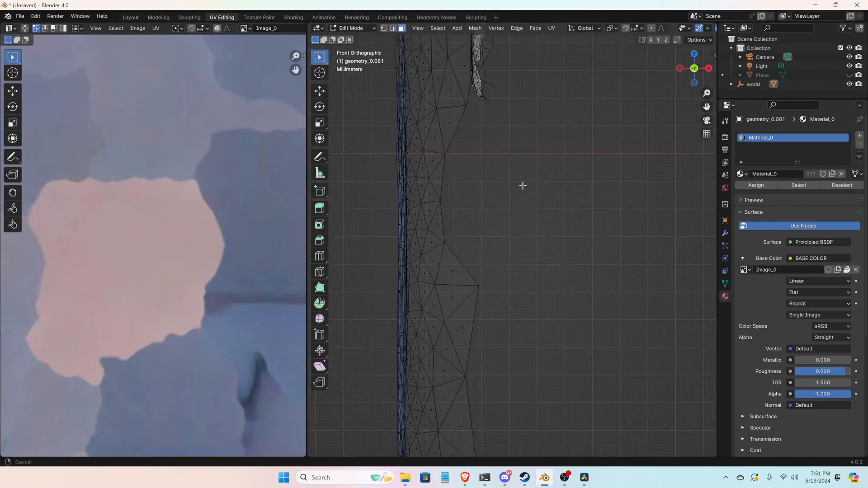
Delete the tall middle leftover fragment beside the cabinet's left side wall
middle_click_drag(524, 186, 506, 388, "shift")
left_click_drag(480, 341, 451, 164)
scroll(457, 228, "up", 3)
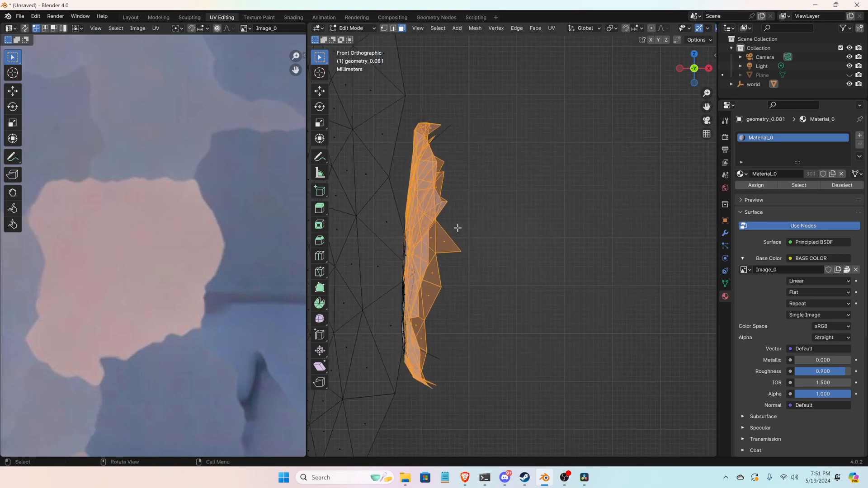
key("x")
left_click(458, 228)
scroll(487, 147, "down", 3)
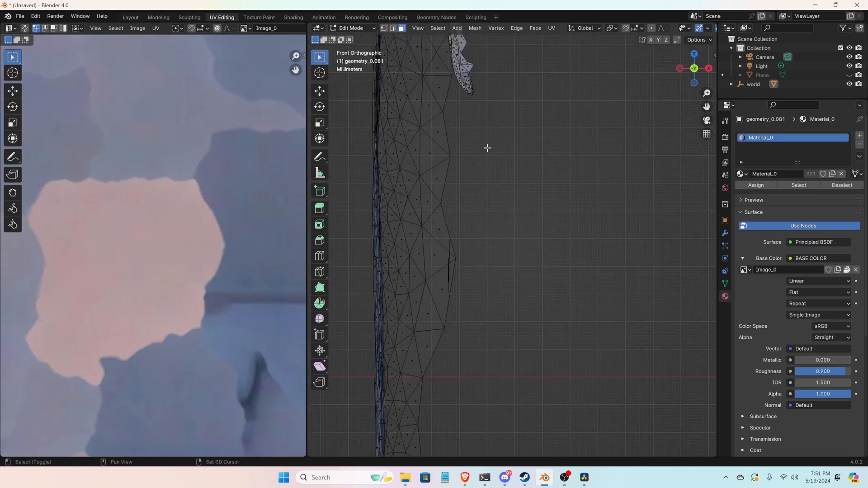
Delete the faces of the curved uppermost leftover fragment beside the cabinet's left side wall
middle_click_drag(486, 147, 492, 357, "shift")
scroll(483, 325, "up", 2)
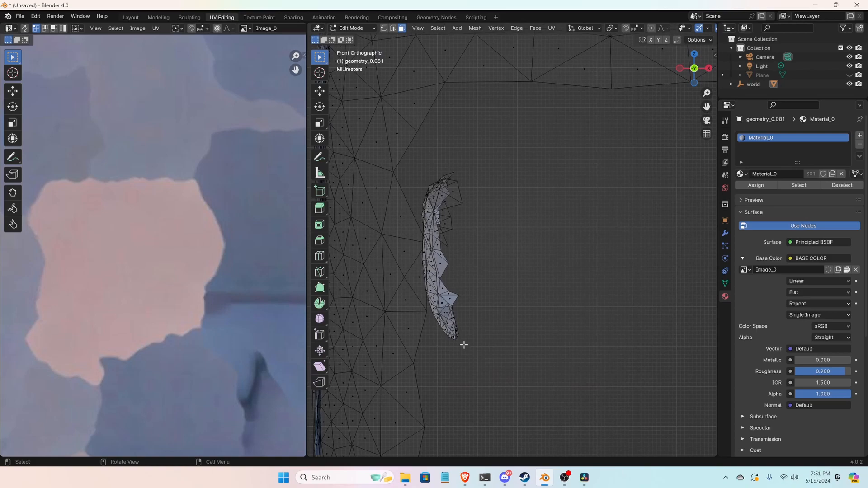
left_click_drag(464, 345, 420, 167)
scroll(420, 190, "up", 3)
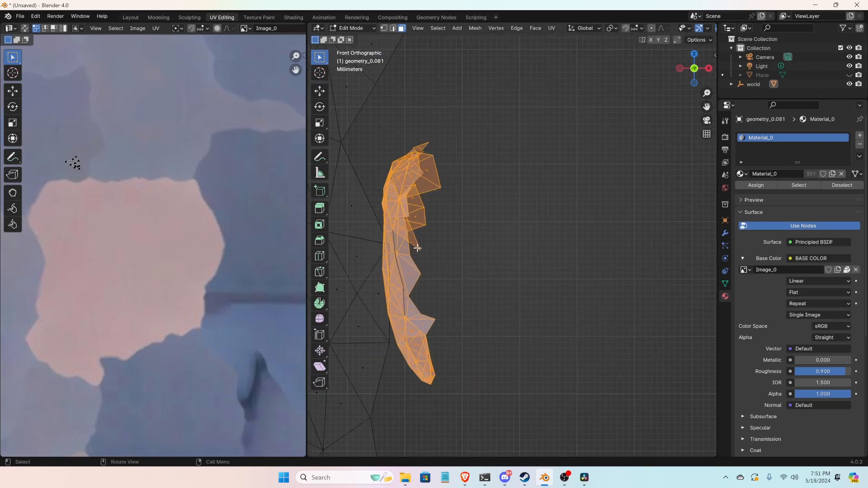
middle_click_drag(417, 252, 521, 243, "shift")
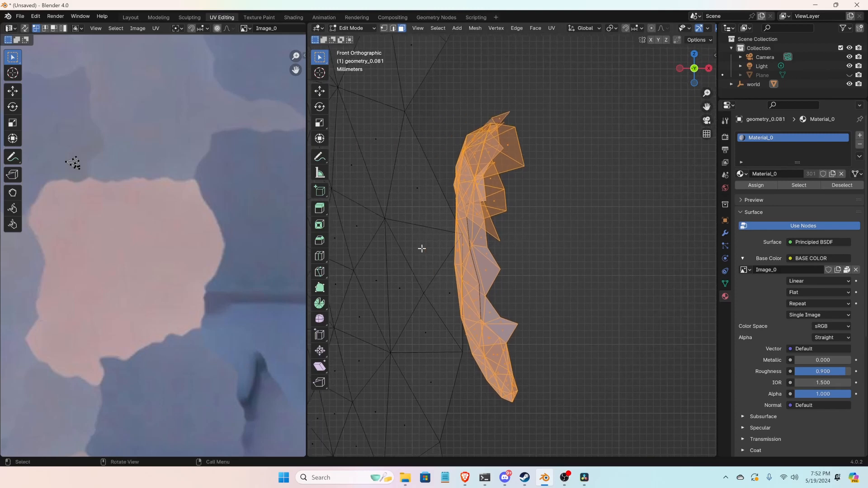
left_click(385, 29)
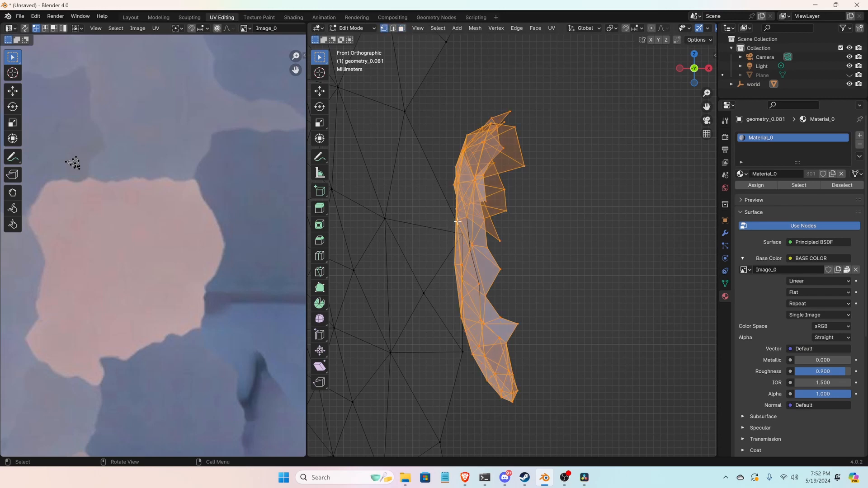
left_click(402, 28)
key("x")
left_click(529, 162)
scroll(544, 201, "down", 3)
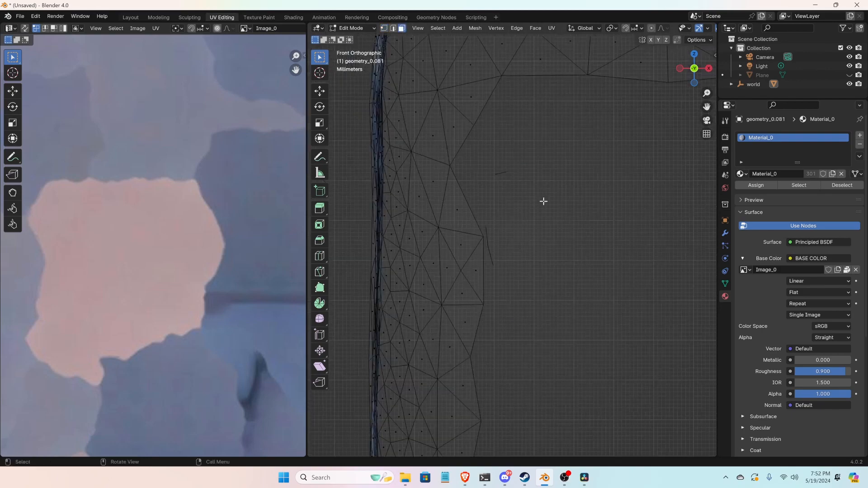
Delete the stray vertices and loose edges remaining beside the cabinet's left side wall in vertex select mode
scroll(503, 177, "up", 2)
scroll(481, 135, "up", 2)
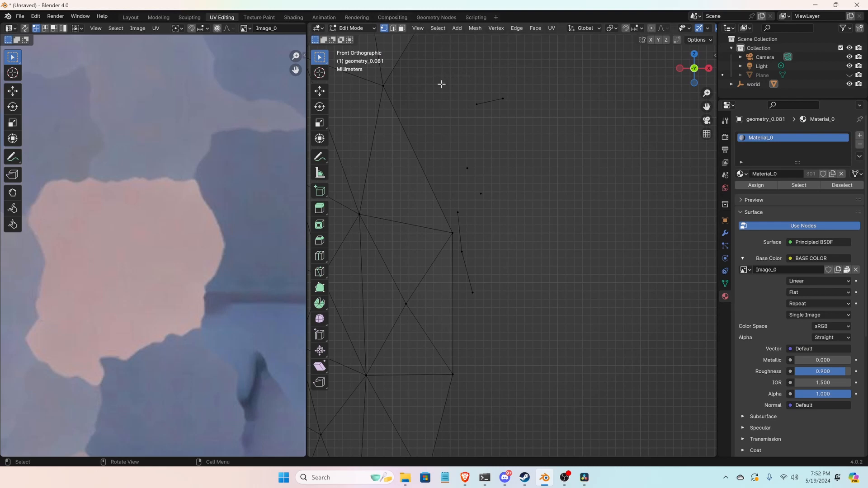
left_click_drag(460, 88, 512, 120)
left_click_drag(458, 148, 481, 304, "shift")
key("x")
left_click(480, 306)
scroll(481, 306, "down", 8)
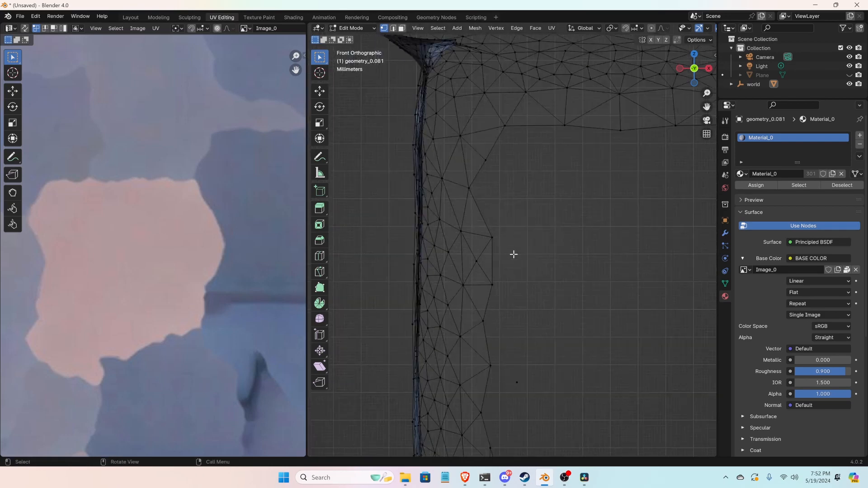
left_click_drag(407, 154, 425, 266)
key("x")
left_click(426, 261)
scroll(459, 217, "down", 5)
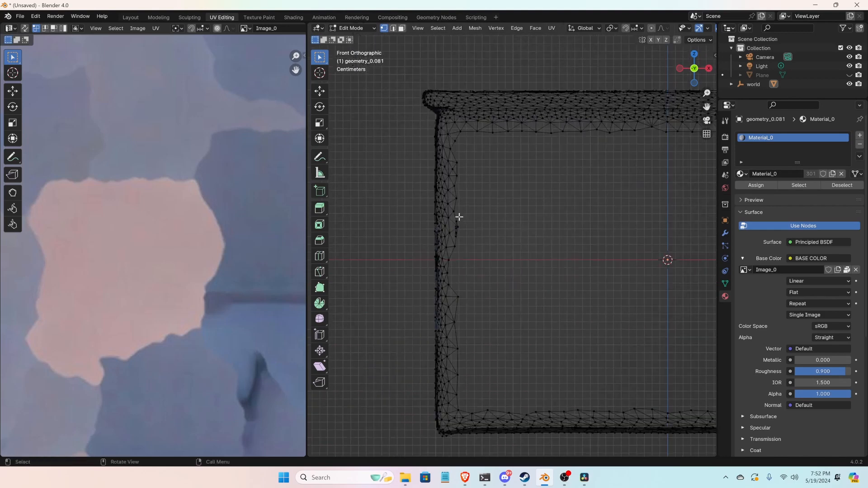
Delete the stray vertices floating beside the cabinet's right side wall and bring the whole desk outline into view
middle_click_drag(488, 318, 291, 318, "shift")
scroll(581, 212, "up", 3)
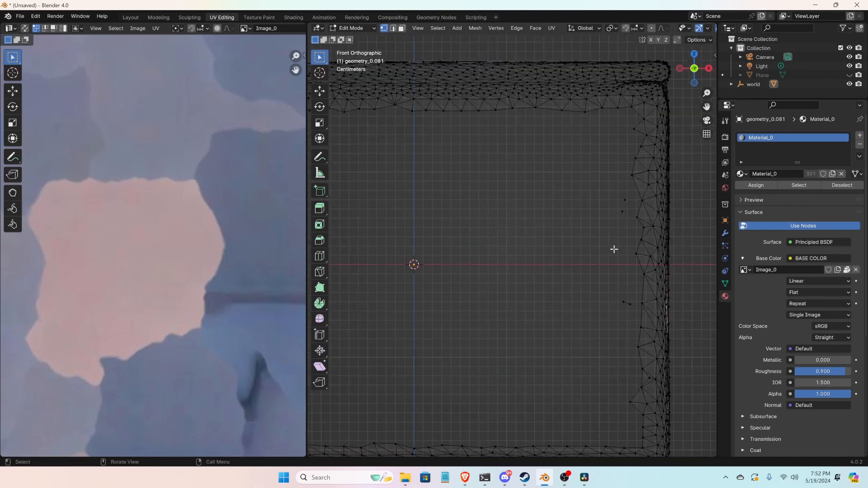
middle_click_drag(592, 264, 479, 277, "shift")
left_click_drag(517, 191, 542, 228)
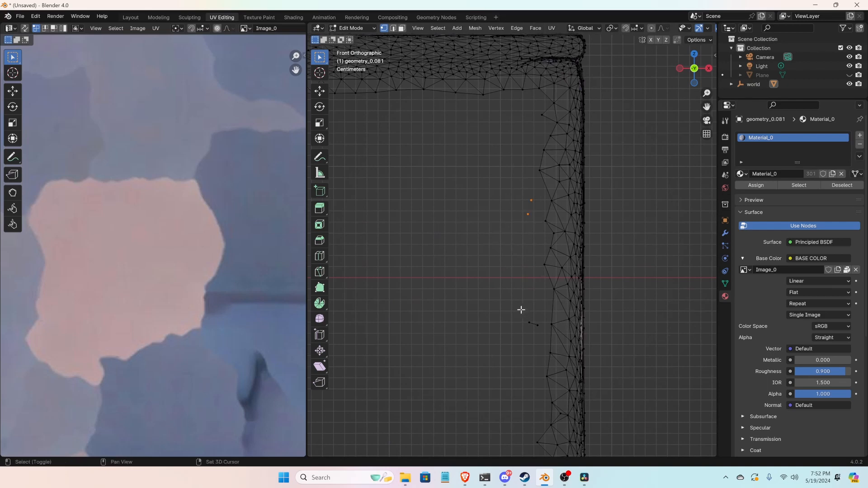
left_click_drag(520, 307, 542, 330)
key("x")
left_click(540, 326)
scroll(489, 185, "down", 3)
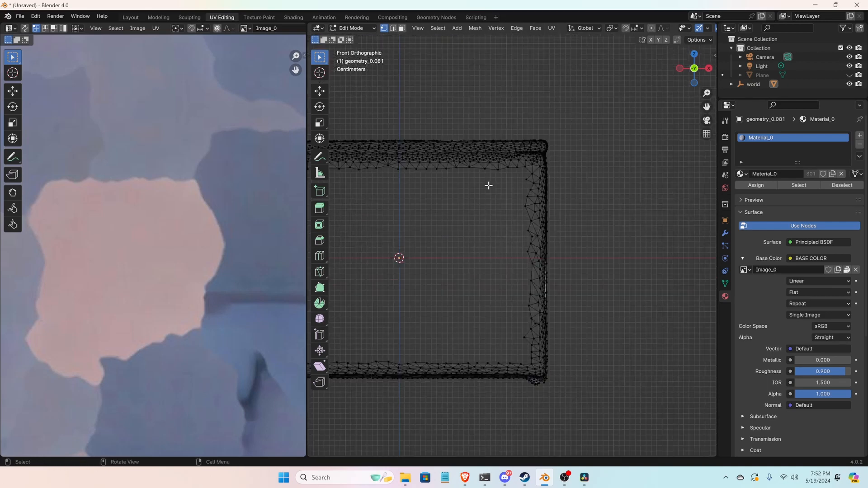
middle_click_drag(444, 295, 569, 279, "shift")
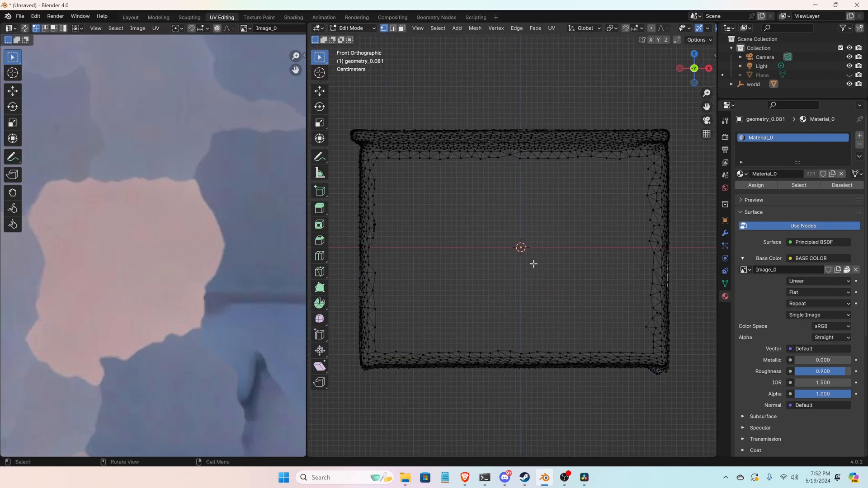
Return to Object Mode, unhide the back plane, inspect the desk from several sides and reselect the desk mesh
key("Tab")
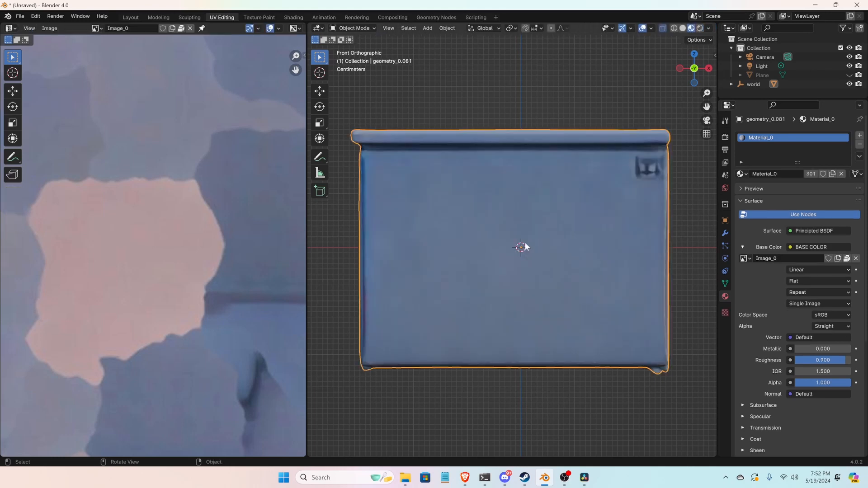
middle_click_drag(523, 246, 527, 205)
scroll(536, 212, "down", 3)
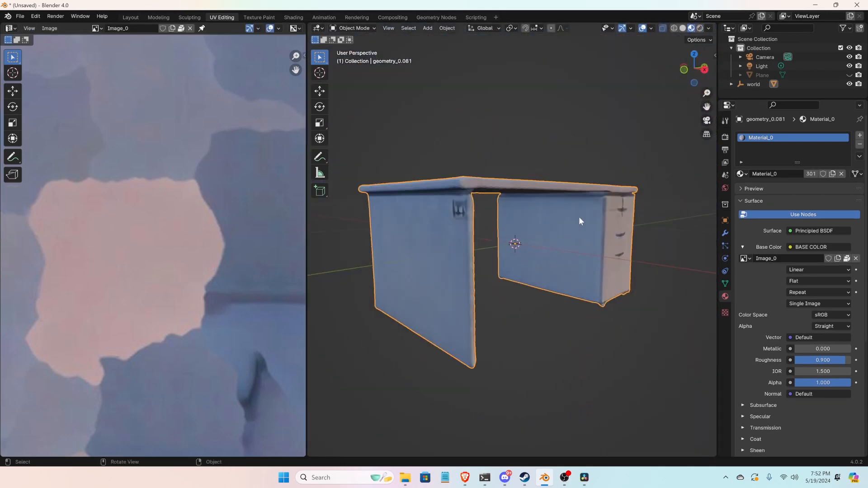
key("alt+h")
middle_click_drag(579, 217, 485, 244)
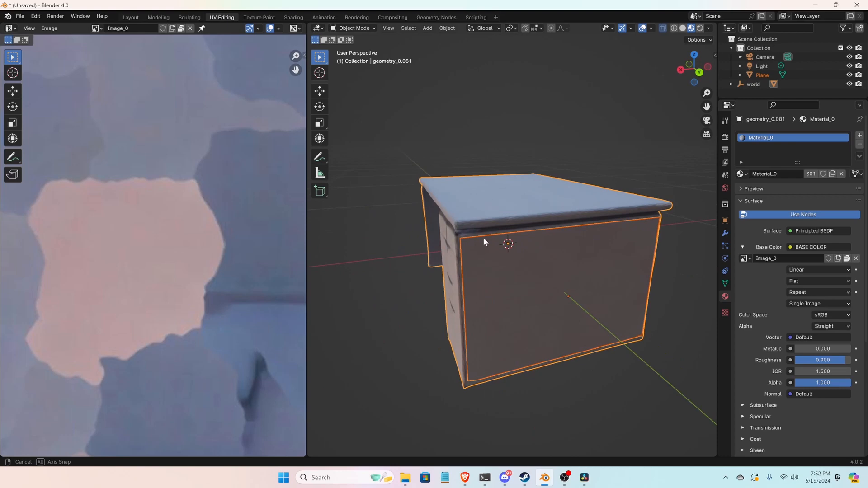
left_click(503, 118)
middle_click_drag(487, 161, 620, 304)
left_click(510, 155)
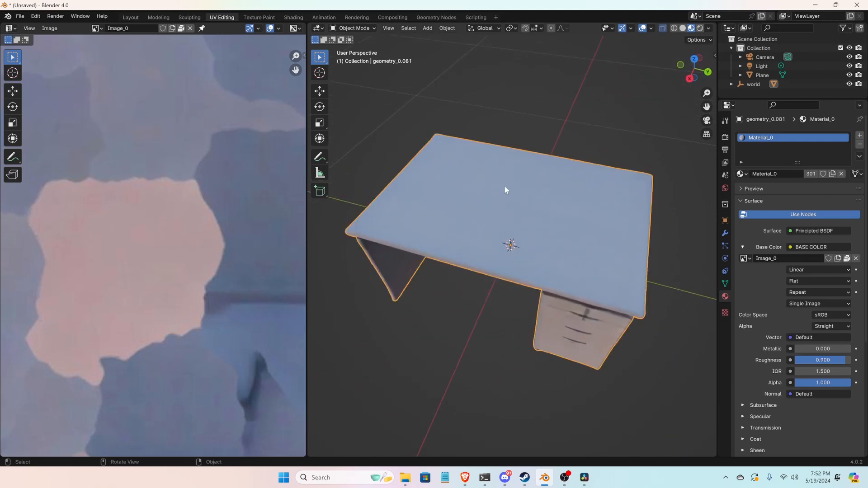
Add a plane inside the desk mesh in Edit Mode, working in the top orthographic view
key("KP_1")
key("KP_3")
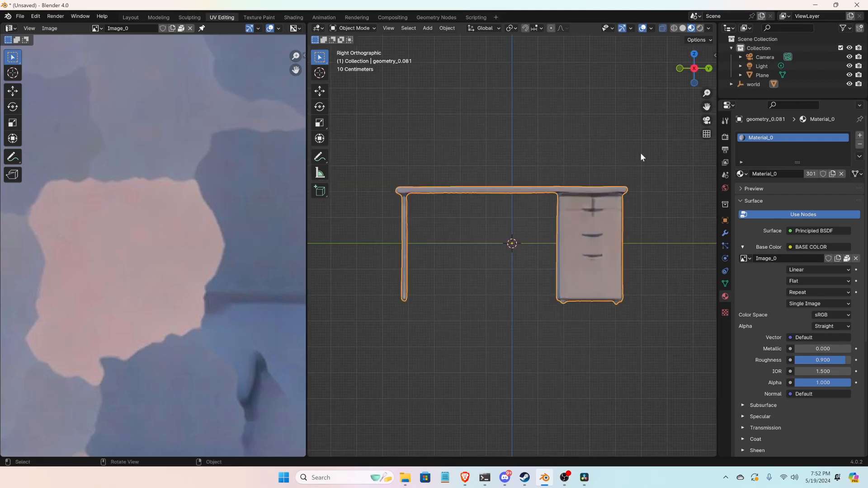
key("KP_7")
key("Tab")
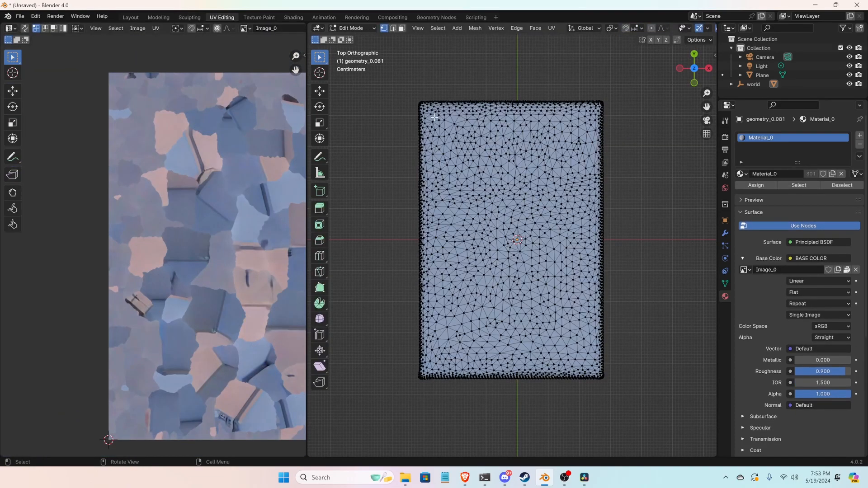
scroll(115, 220, "down", 2)
scroll(115, 220, "up", 6)
left_click(441, 87)
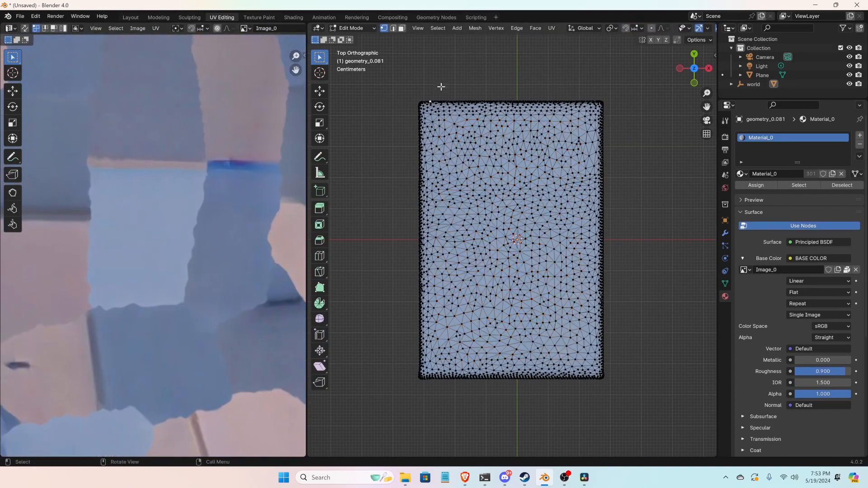
left_click(457, 28)
left_click(469, 39)
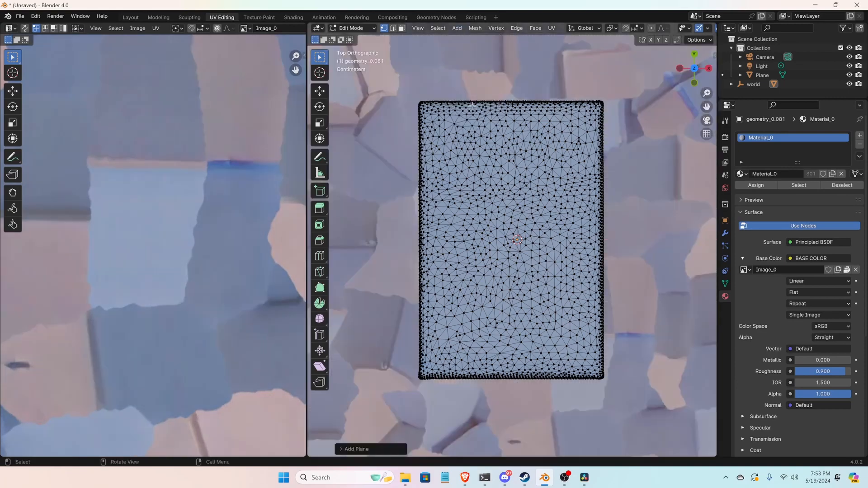
Scale the new plane down until it is only slightly wider than the tabletop
scroll(464, 140, "down", 3)
scroll(465, 140, "down", 2)
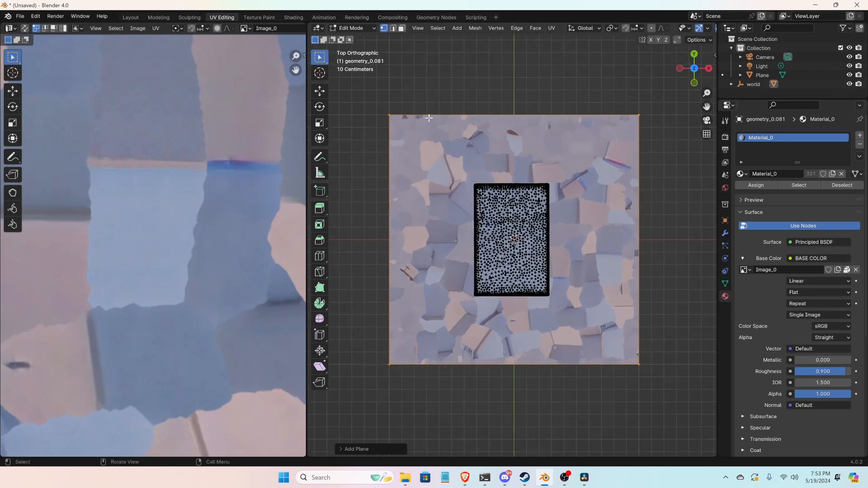
scroll(448, 170, "up", 1)
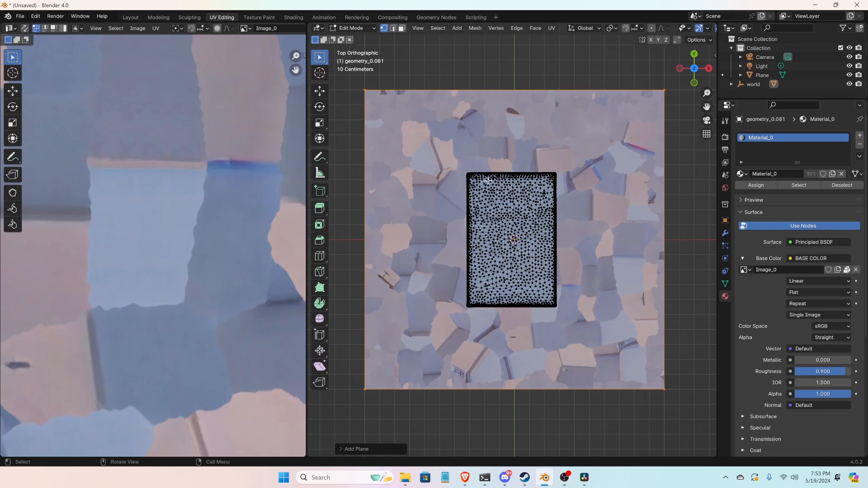
key("s")
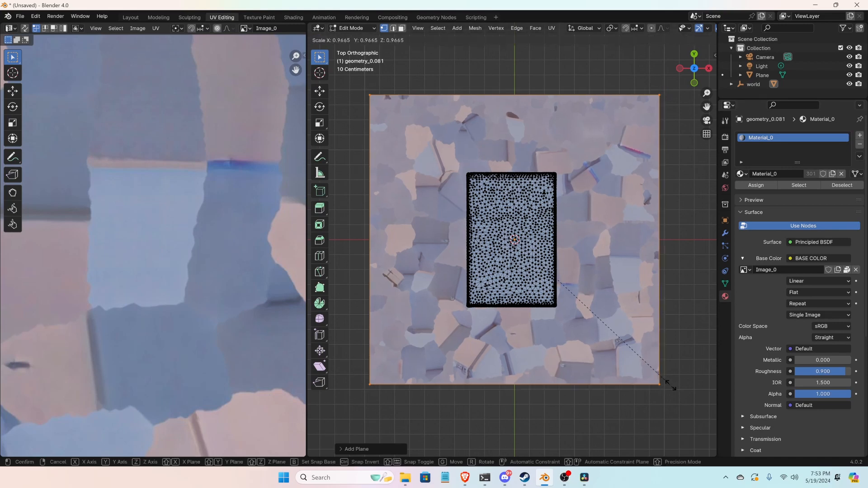
left_click(577, 304)
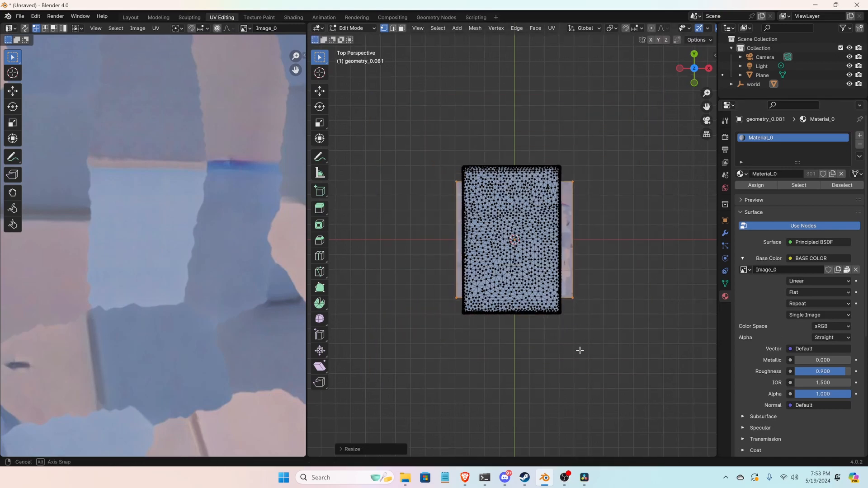
Raise the plane about 0.22 m along the global Z axis to sit above the tabletop
middle_click_drag(579, 351, 551, 244)
key("g")
key("z")
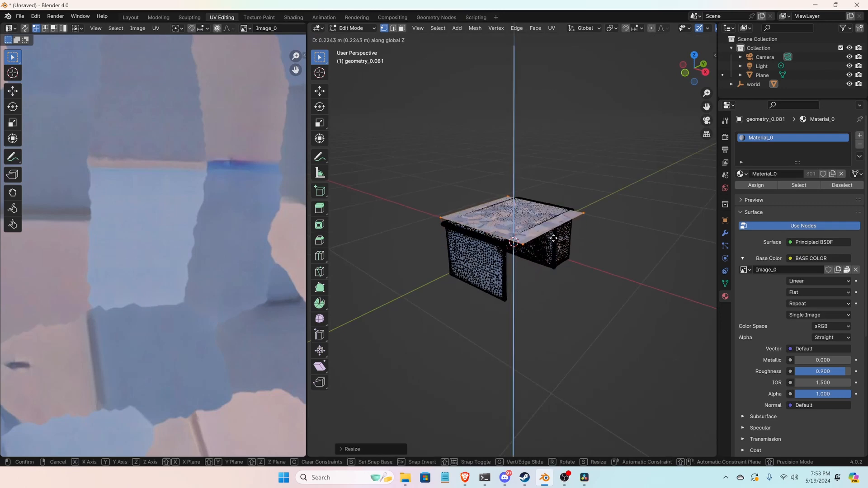
left_click(553, 238)
scroll(477, 191, "up", 4)
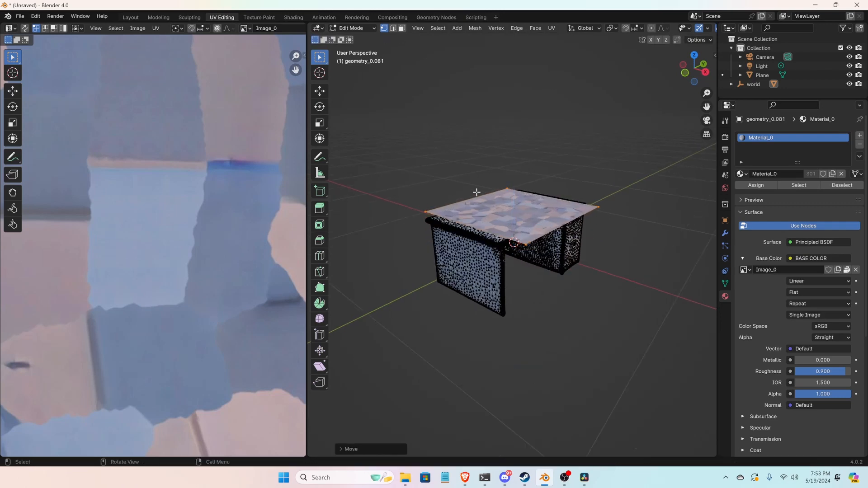
Move the new plane in the top orthographic view so it is centred over the tabletop
middle_click_drag(481, 178, 545, 252, "shift")
scroll(518, 179, "up", 2)
key("g")
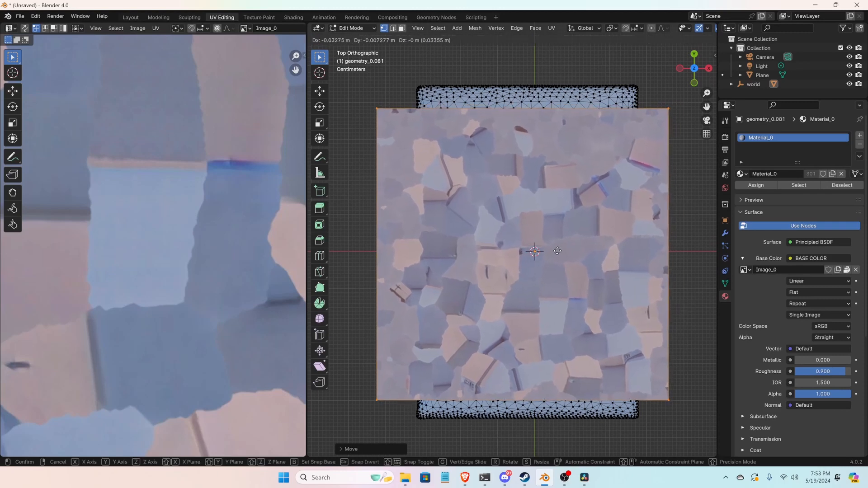
left_click(557, 249)
Scale the plane uniformly and along individual axes until it covers the tabletop just inside its edges
key("s")
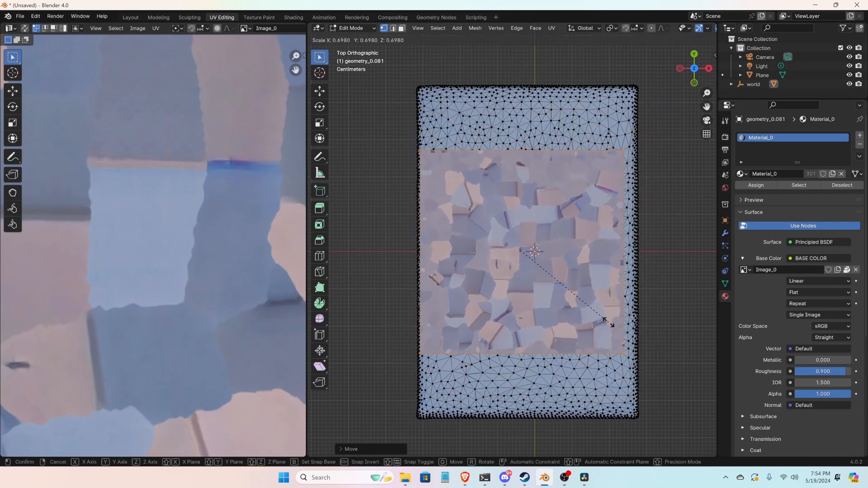
left_click(594, 301)
key("s")
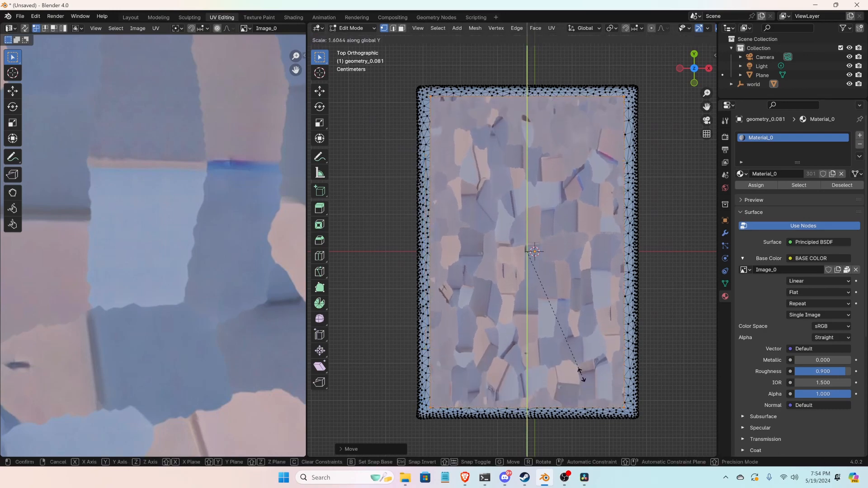
key("x")
left_click(657, 299)
Delete the tabletop's inner faces with the new plane temporarily hidden, leaving a border around the edge, and reveal the plane
key("Tab")
key("Tab")
key("3")
key("h")
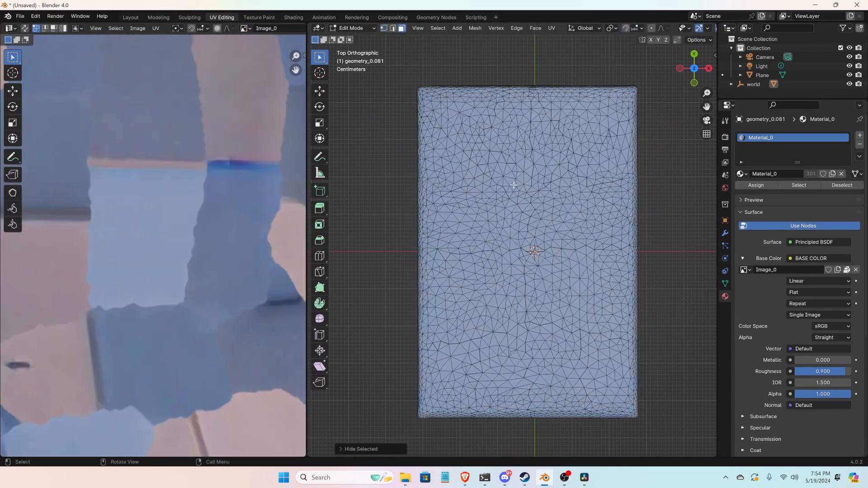
left_click_drag(430, 99, 623, 400)
key("ctrl+KP_Subtract")
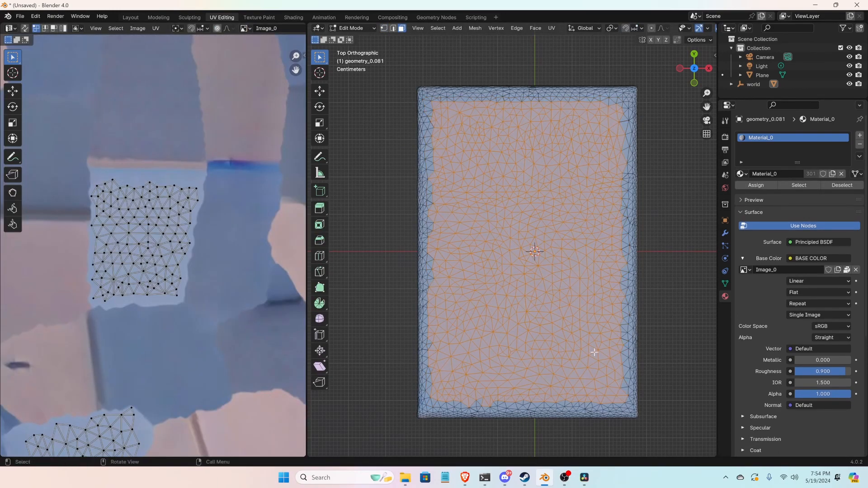
key("x")
key("f")
key("alt+h")
Shrink the plane's UV face and place it on the light-blue patch of the texture image
left_click(618, 257)
scroll(160, 240, "down", 6)
key("s")
left_click(111, 174)
key("g")
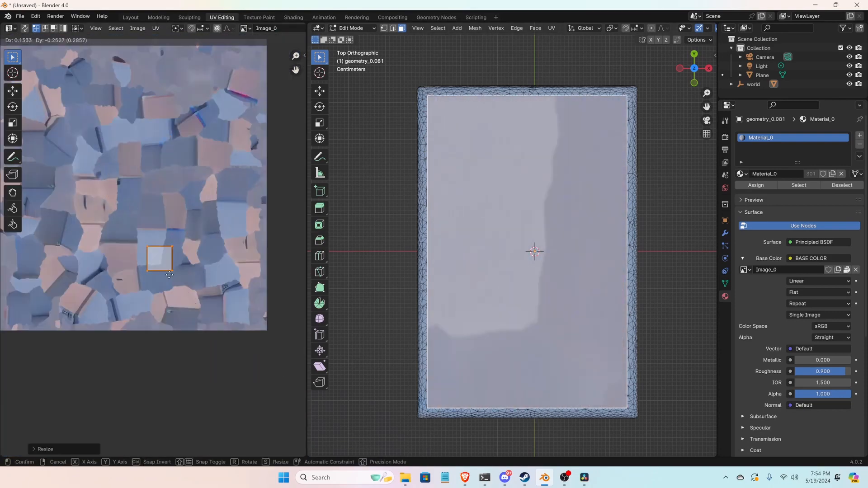
left_click(165, 256)
Rotate the plane's UV face slightly and shift it so it lies fully inside the light-blue patch
scroll(166, 255, "up", 7)
key("r")
left_click(294, 160)
left_click(281, 167)
key("g")
left_click(282, 164)
left_click(366, 155)
Lower the plane along Z until it lies flush with the tabletop's border
middle_click_drag(583, 267, 488, 190)
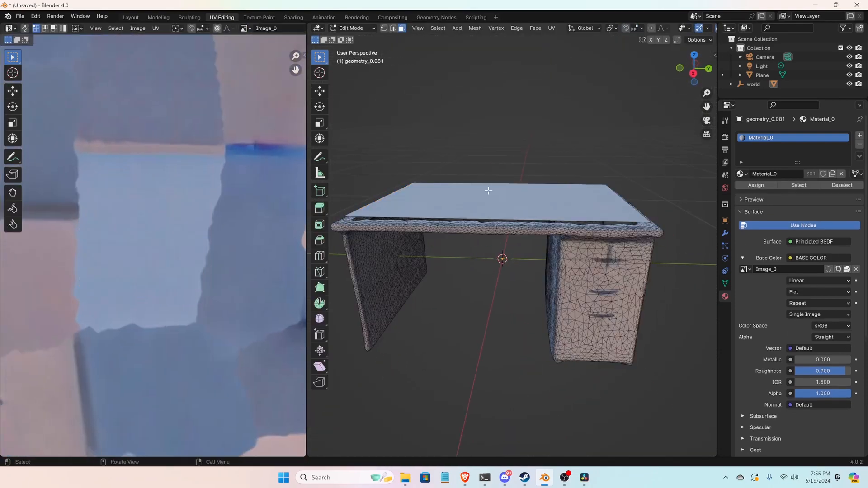
left_click(490, 191)
scroll(506, 194, "up", 8)
key("g")
key("z")
key("z")
left_click(529, 153)
scroll(538, 172, "down", 8)
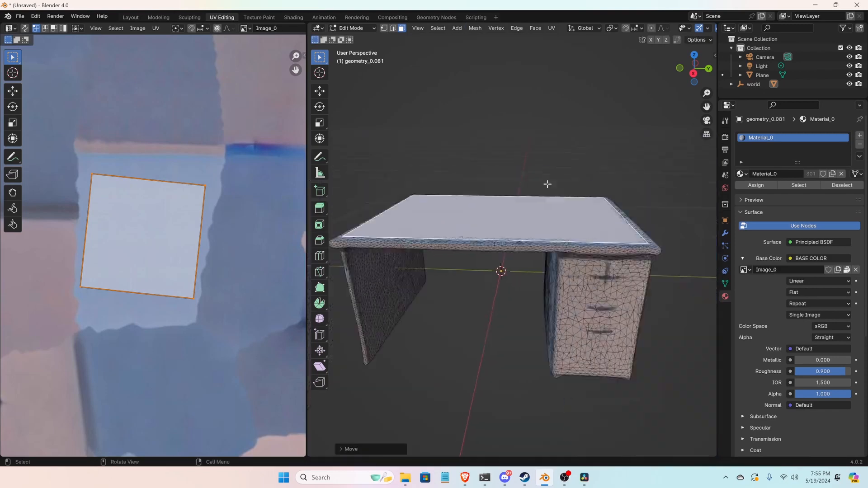
Fill the triangular gap beside the plane's corner with a new face, hiding the plane while working and revealing it again
key("Tab")
middle_click_drag(547, 184, 475, 226)
left_click(610, 149)
key("Tab")
scroll(425, 217, "up", 5)
left_click(573, 276)
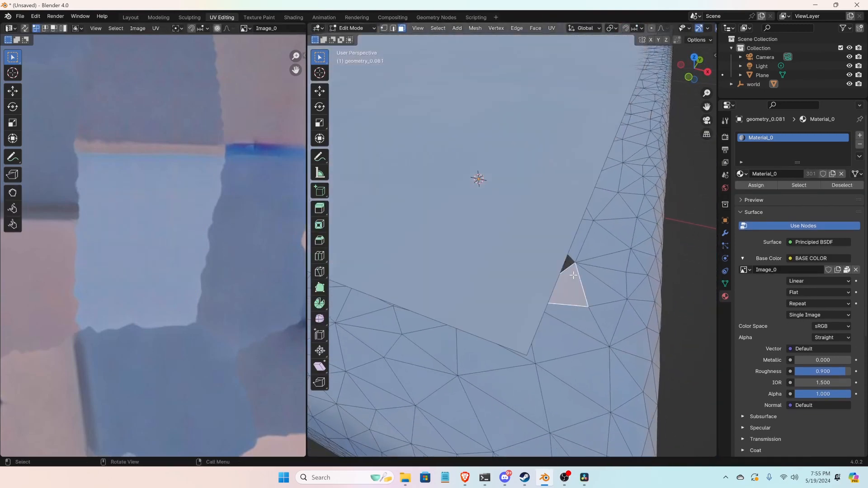
left_click(357, 95)
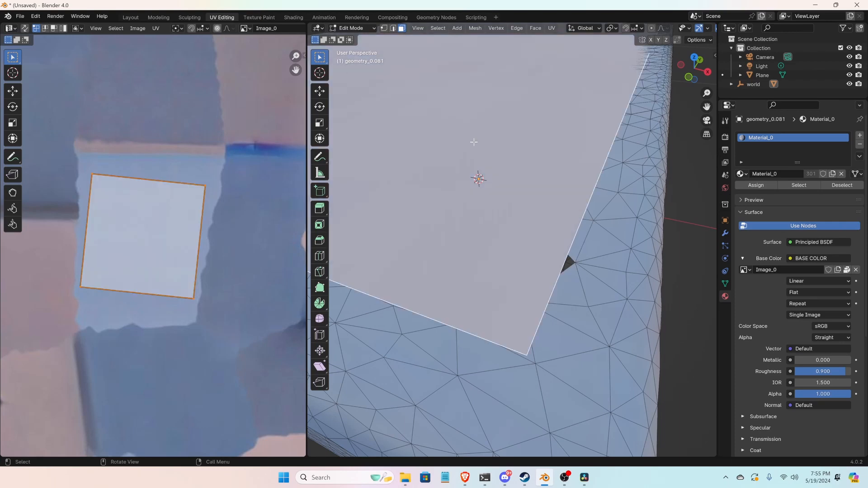
key("h")
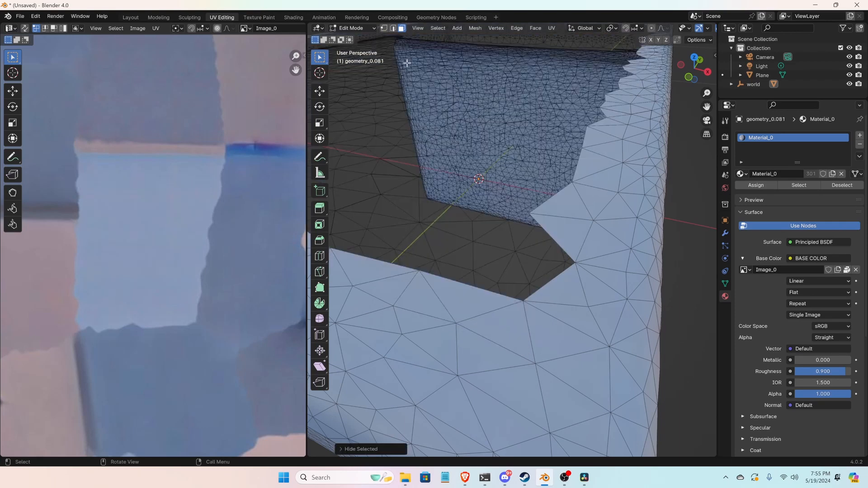
left_click(393, 28)
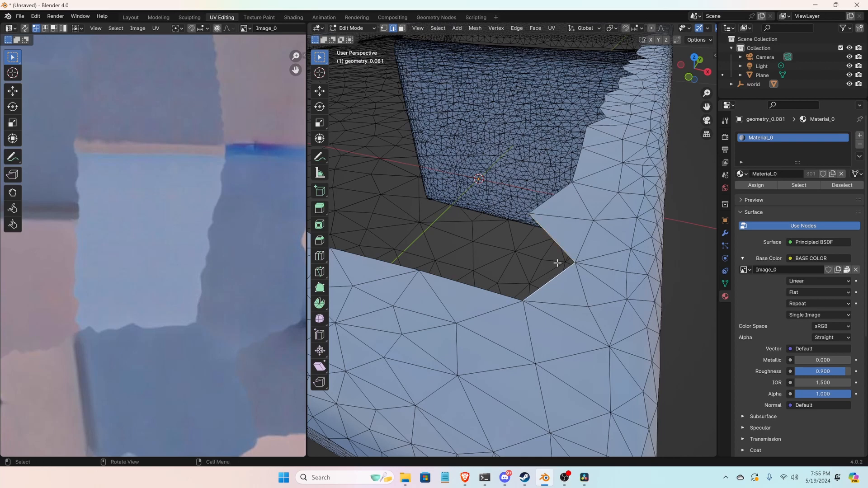
key("f")
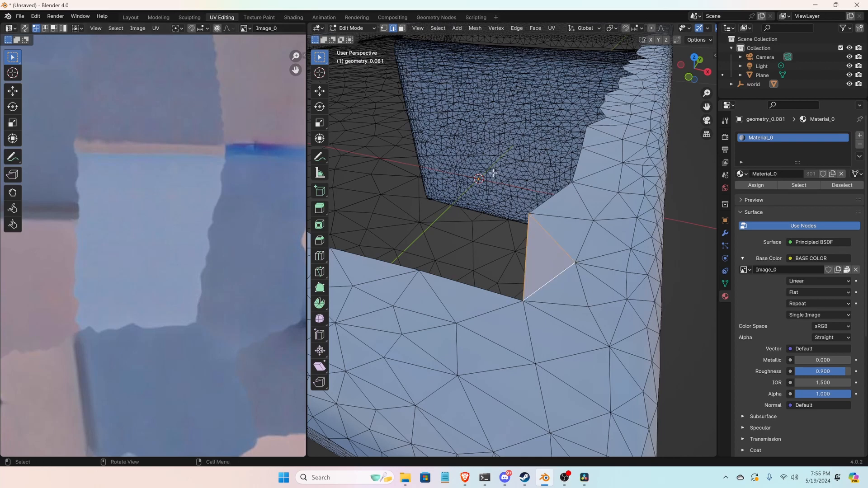
key("alt+h")
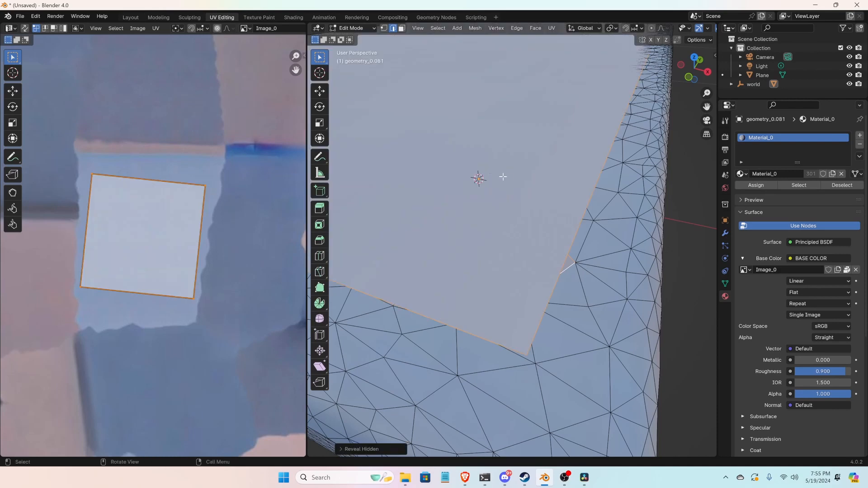
scroll(481, 179, "down", 5)
left_click(655, 250)
Box-select the tabletop's uppermost vertices in front orthographic view with vertex selection
scroll(521, 265, "up", 1)
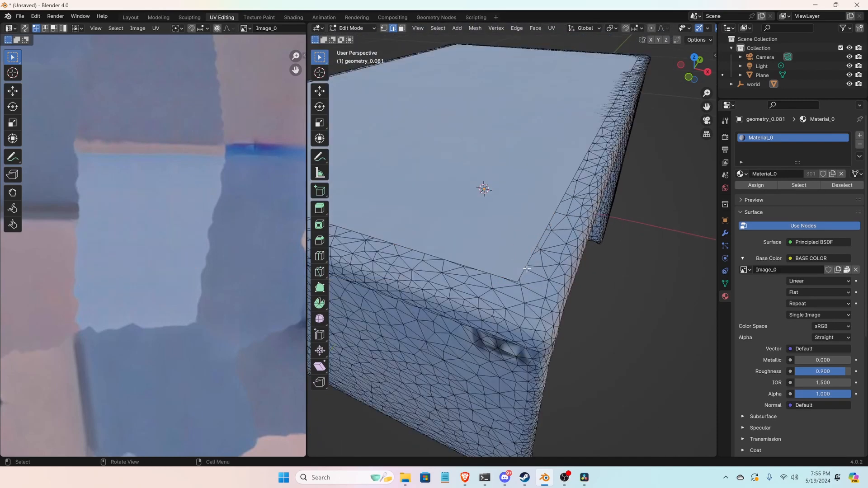
scroll(527, 268, "down", 1)
left_click(493, 226, "alt")
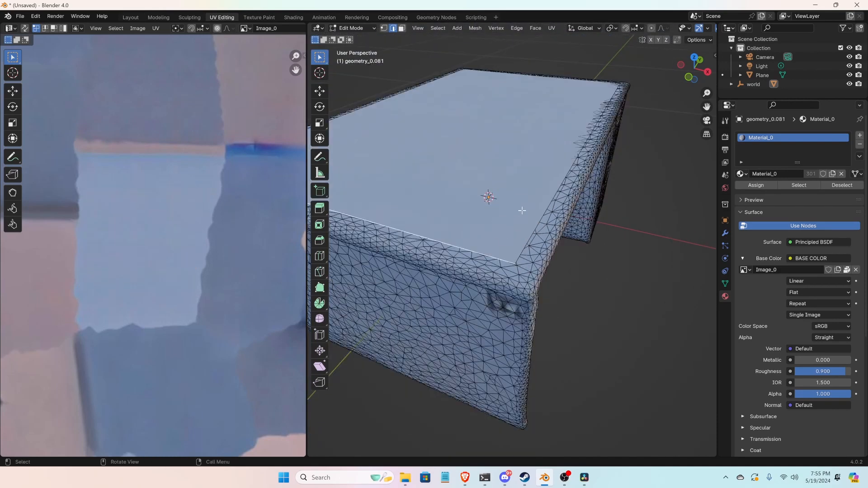
middle_click_drag(468, 220, 490, 202)
key("KP_1")
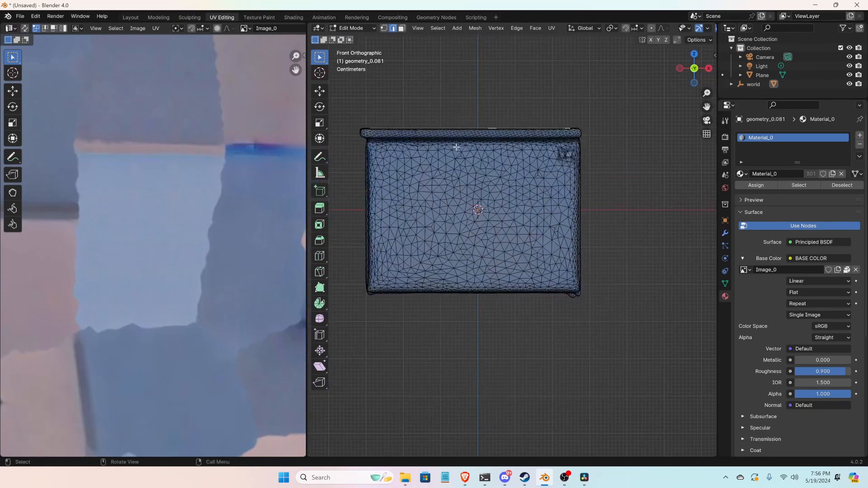
scroll(409, 101, "up", 2)
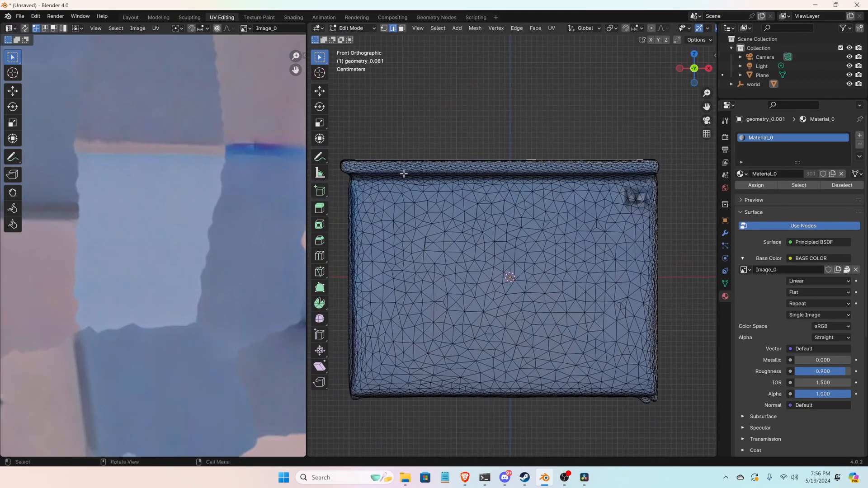
left_click(384, 29)
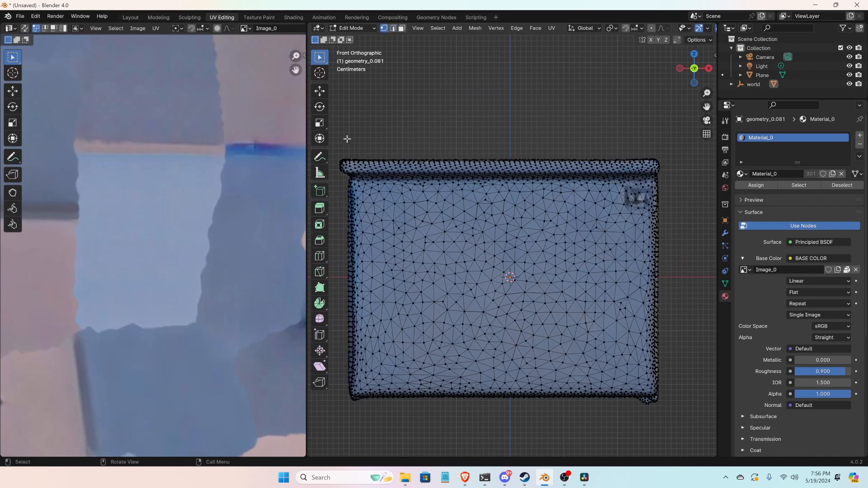
left_click_drag(336, 150, 663, 162)
scroll(511, 145, "up", 3)
scroll(511, 159, "up", 1)
middle_click_drag(511, 168, 524, 237, "shift")
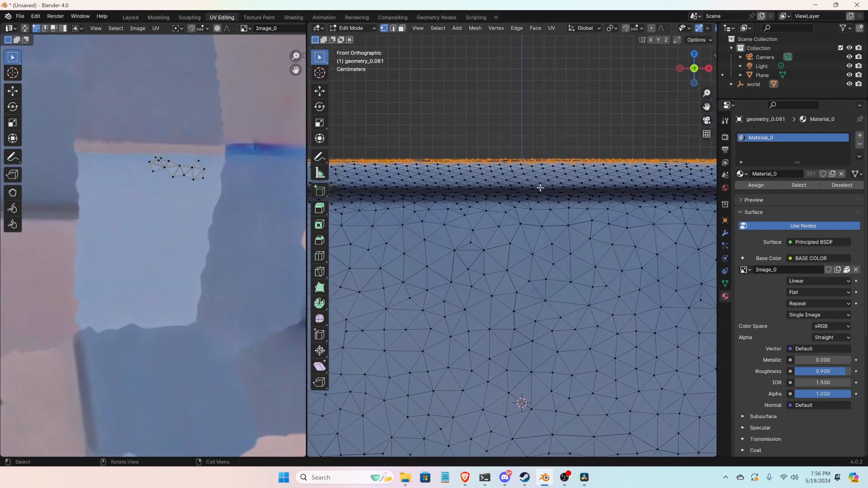
scroll(538, 179, "down", 5)
left_click(521, 124)
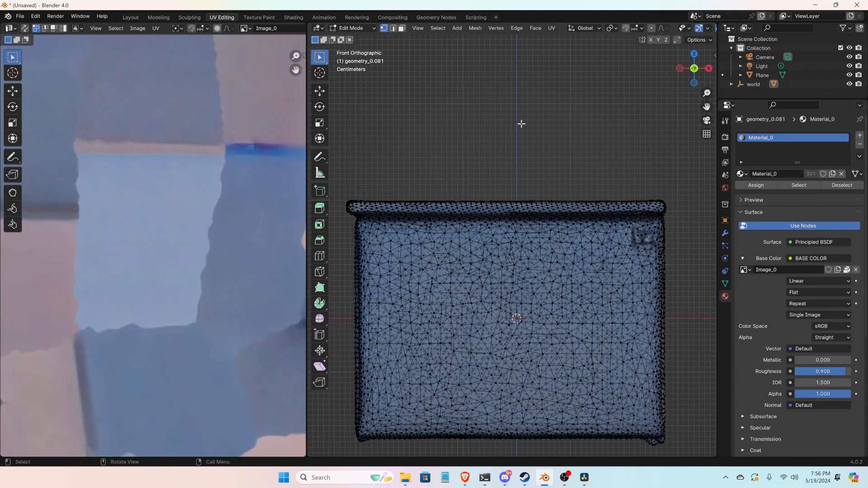
left_click_drag(339, 195, 679, 203)
Try scaling the tabletop's uppermost vertices to 0 along Z, and undo the scaling
key("s")
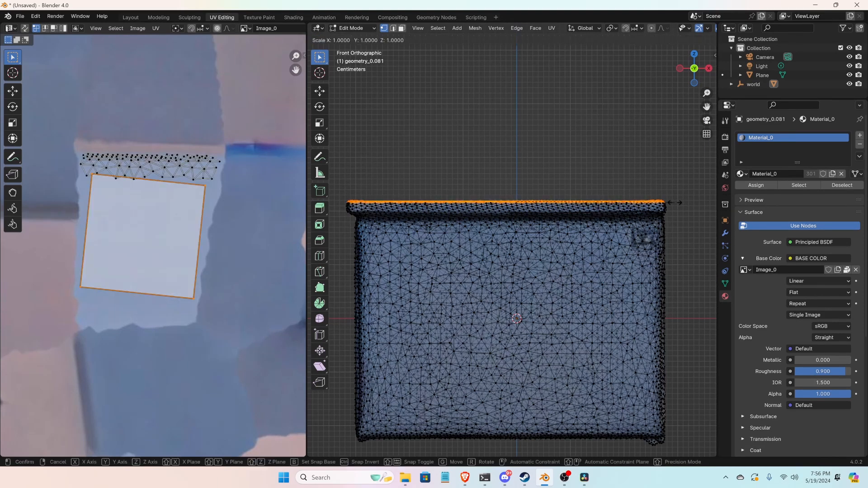
key("z")
key("0")
key("Return")
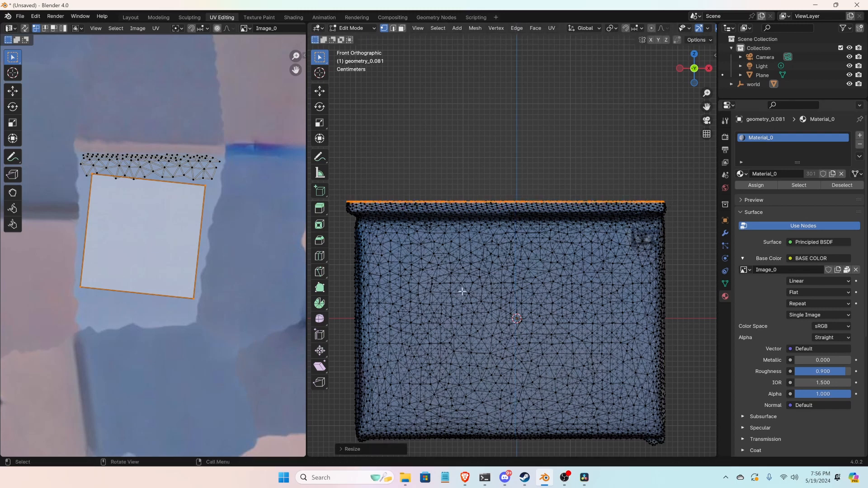
key("ctrl+z")
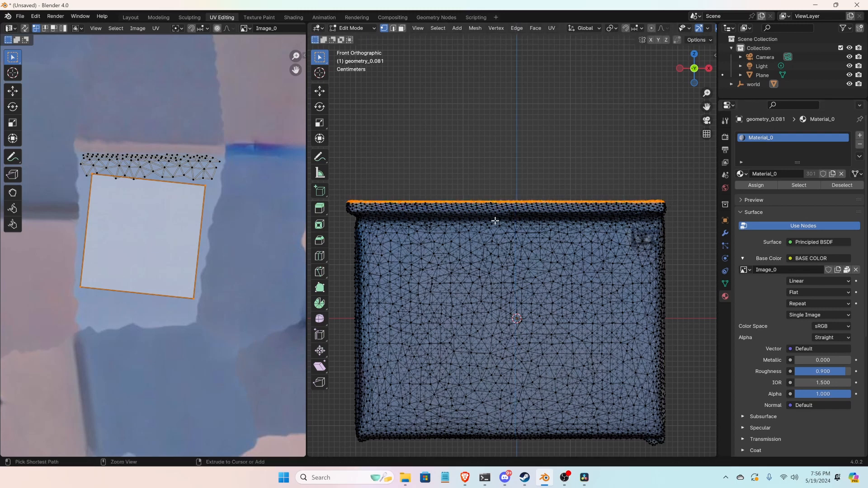
Flatten the tabletop's uppermost vertices by scaling them to .0 along the global Z axis, and clear the selection
key("s")
key("z")
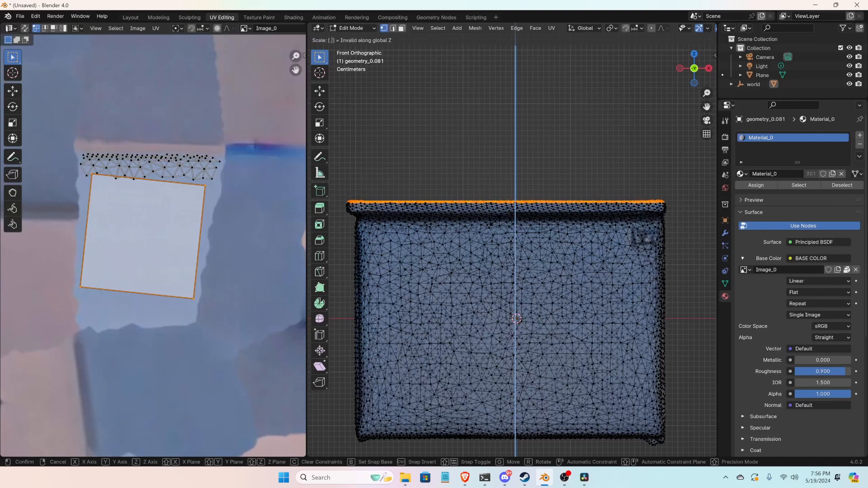
type(".0")
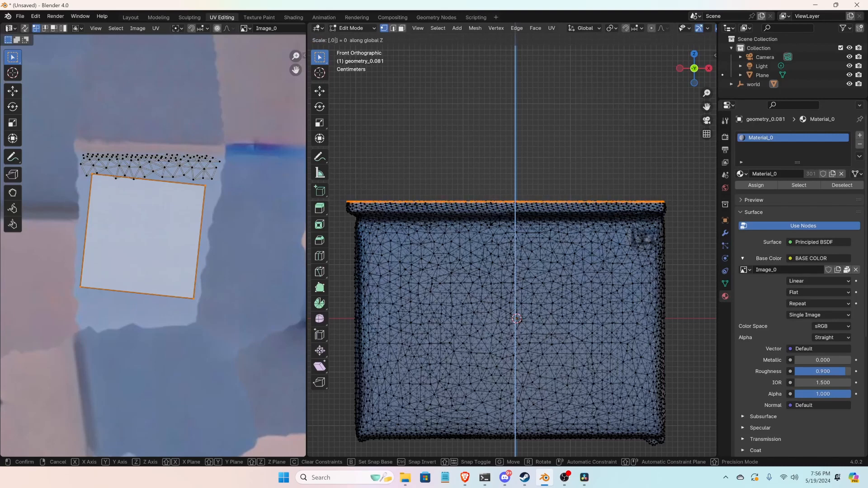
key("Return")
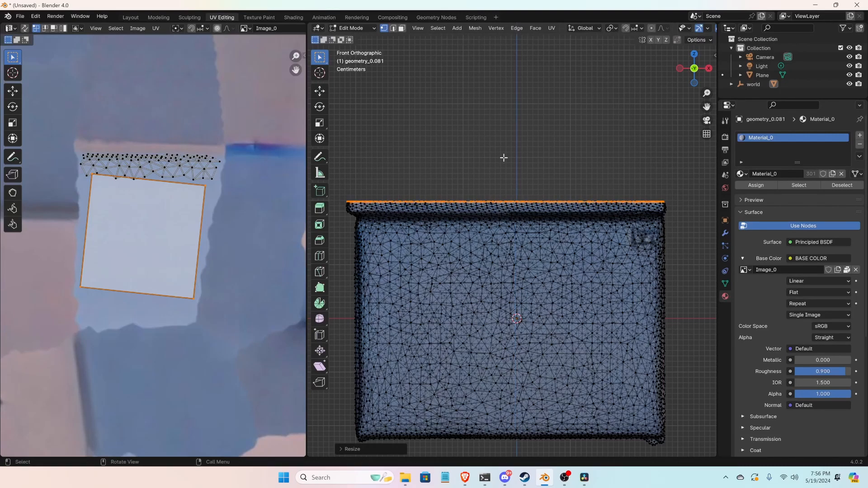
left_click(525, 170)
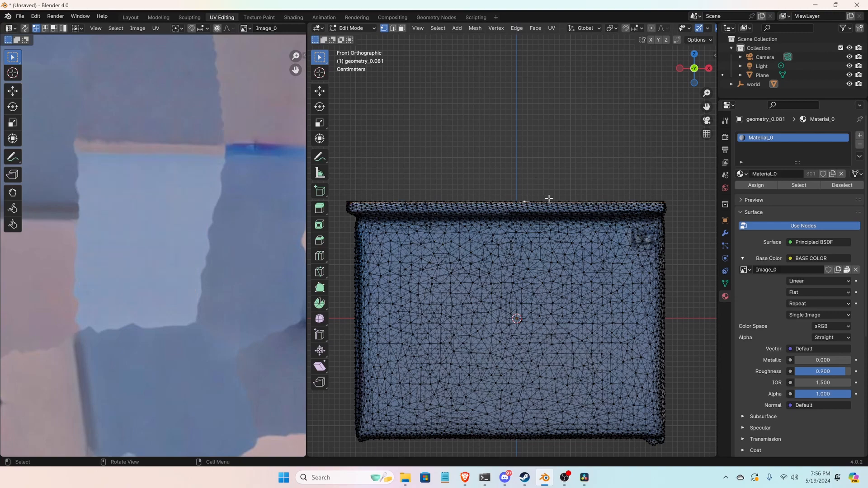
Return to Object Mode and inspect the tabletop and its edges from several sides
middle_click_drag(557, 179, 530, 207)
key("Tab")
middle_click_drag(581, 133, 496, 228)
scroll(529, 153, "down", 5)
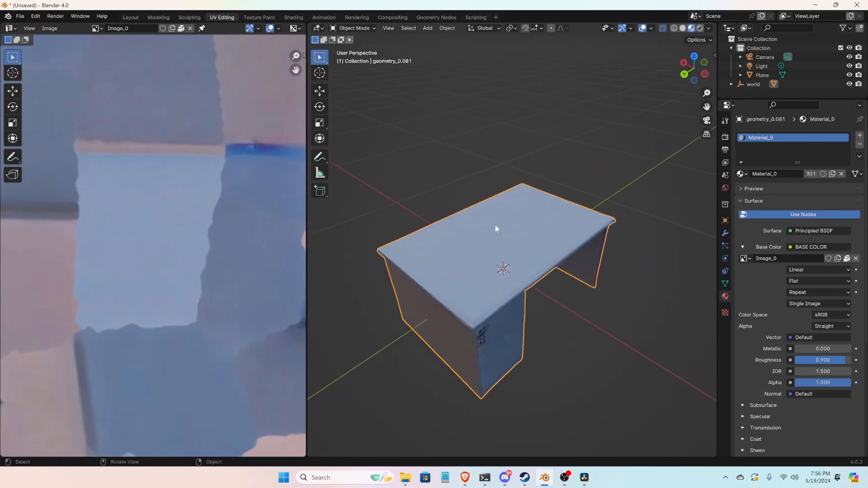
scroll(479, 327, "up", 5)
middle_click_drag(476, 325, 502, 256)
scroll(514, 254, "up", 2)
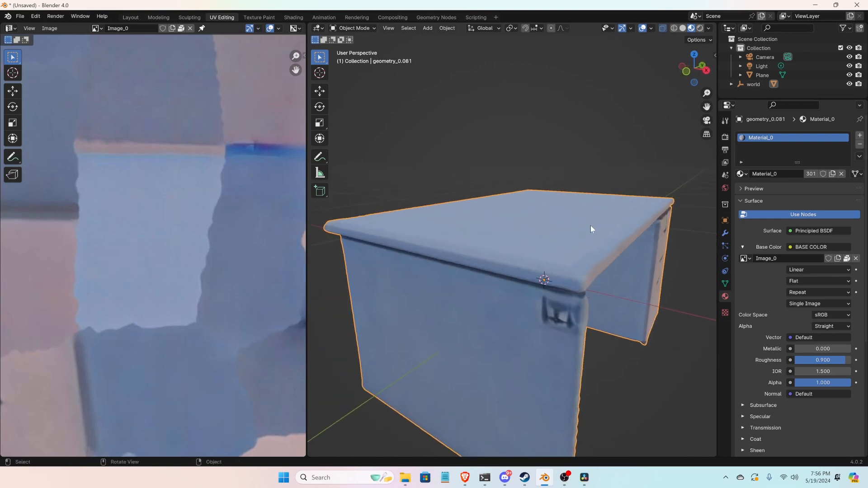
scroll(591, 263, "up", 1)
scroll(596, 268, "down", 2)
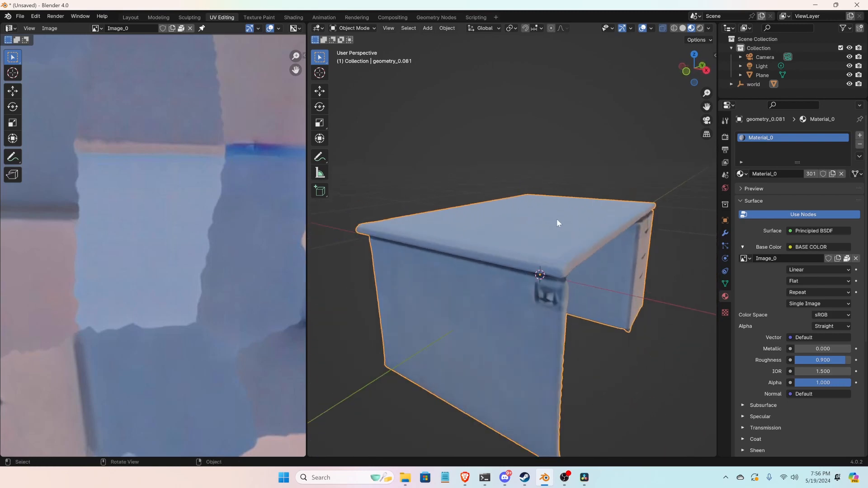
Add a separate plane in the front orthographic view and rotate it 90 degrees about the X axis
key("Tab")
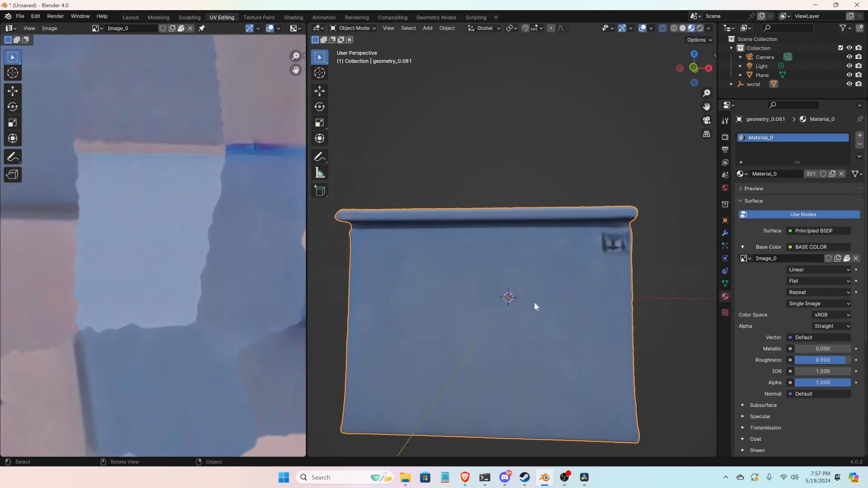
key("KP_1")
key("shift+a")
left_click(535, 262)
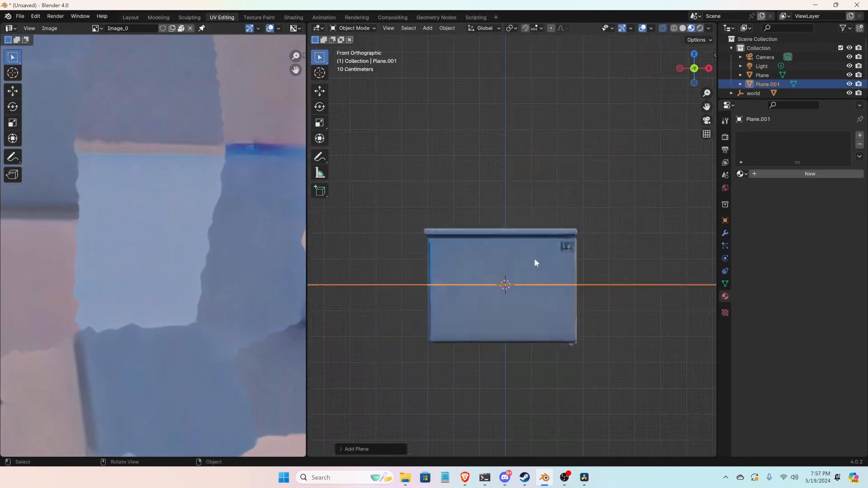
key("r")
key("x")
key("9")
key("0")
key("Return")
Scale the new plane down, position it over the desk's side panel, and stretch it to cover most of the panel's area
key("s")
left_click(521, 351)
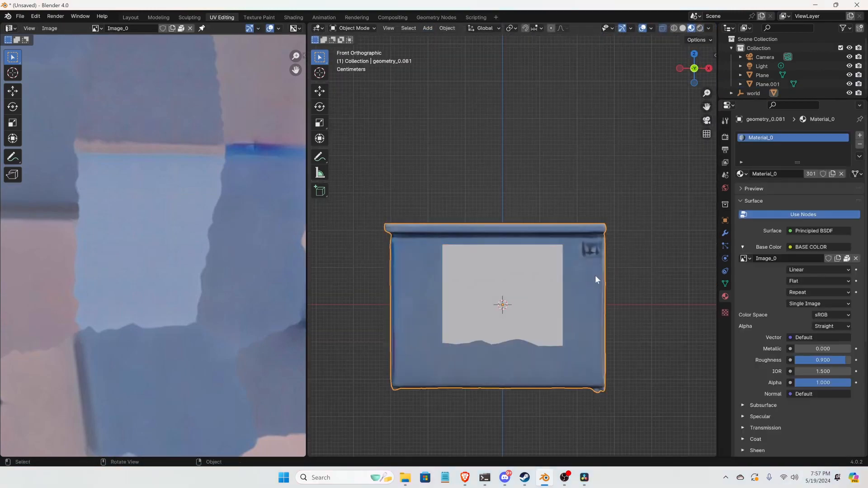
scroll(498, 334, "up", 2)
key("g")
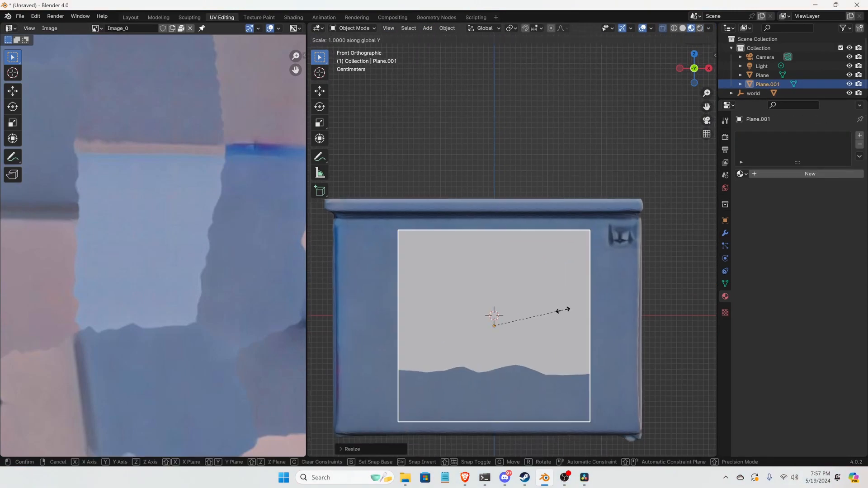
key("y")
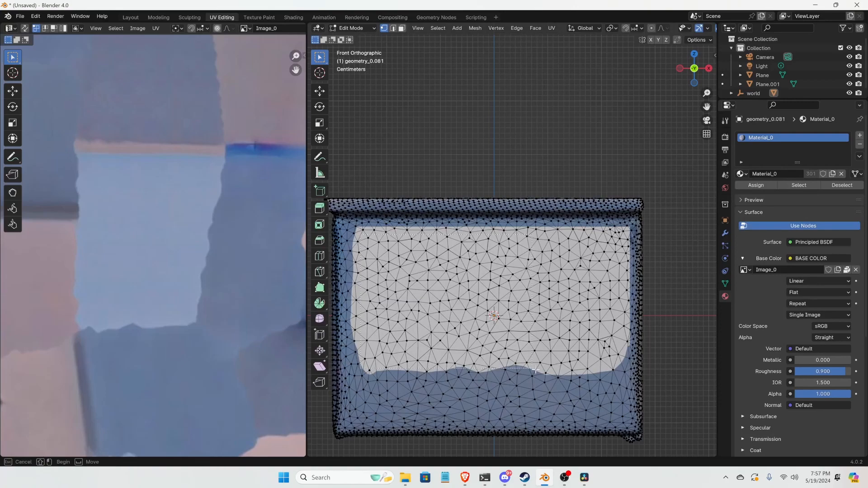
Clear the vertex selection and select the side panel's inner vertices inside its border in the front orthographic view
key("a")
key("alt+a")
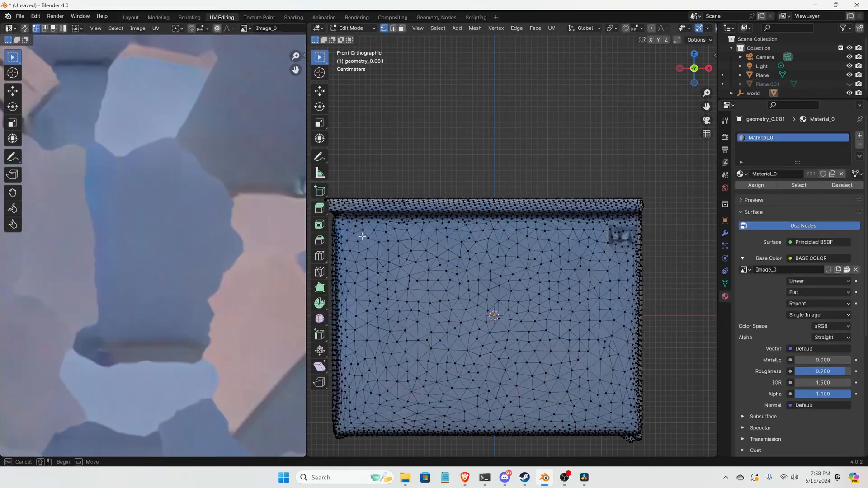
left_click_drag(358, 238, 616, 412)
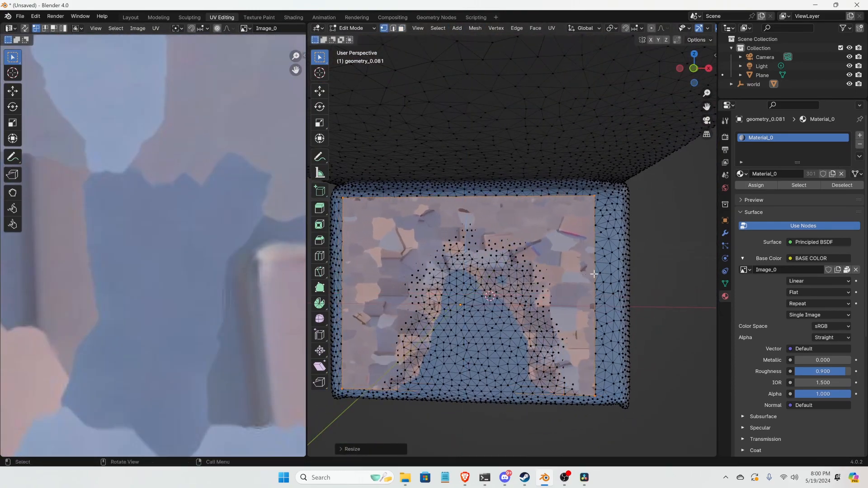
Move the textured plane's upper corner vertex outward along the global X axis by about 0.013 m to cover the jagged gap
key("Tab")
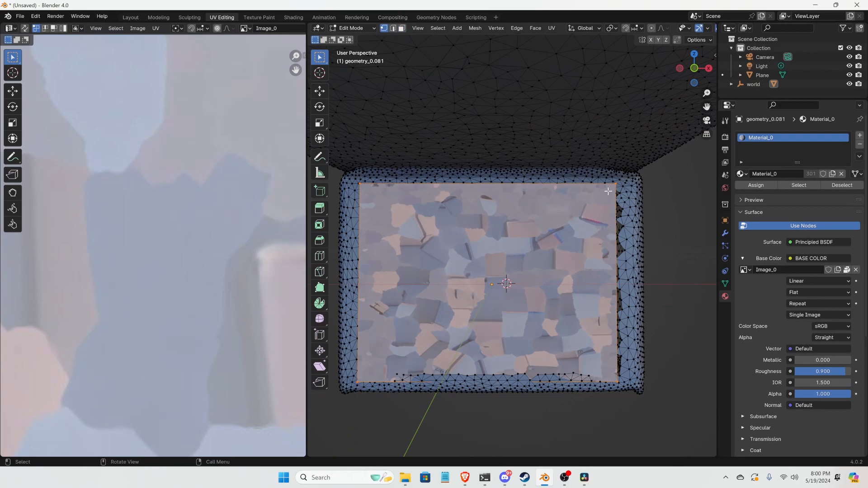
scroll(606, 192, "up", 8)
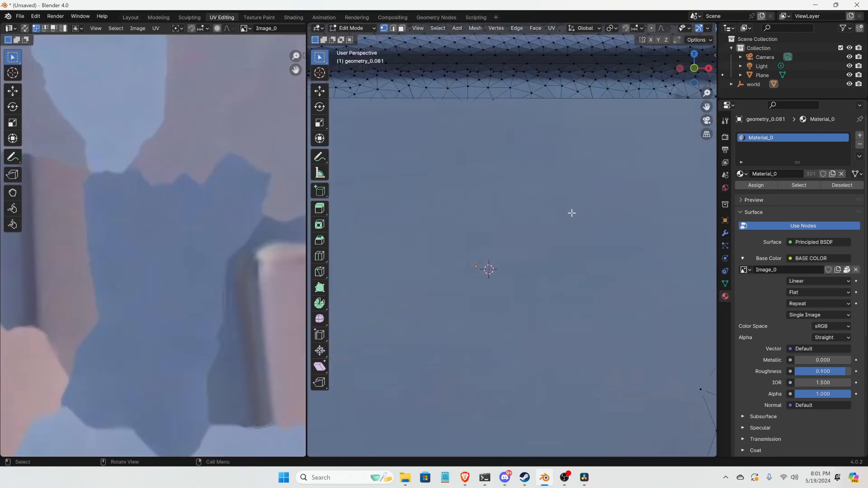
scroll(571, 214, "down", 6)
left_click(612, 188)
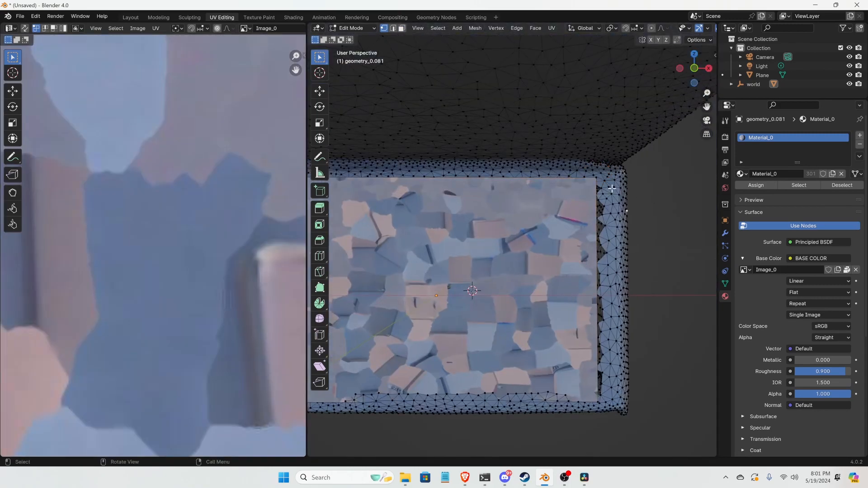
middle_click_drag(591, 209, 575, 210, "shift")
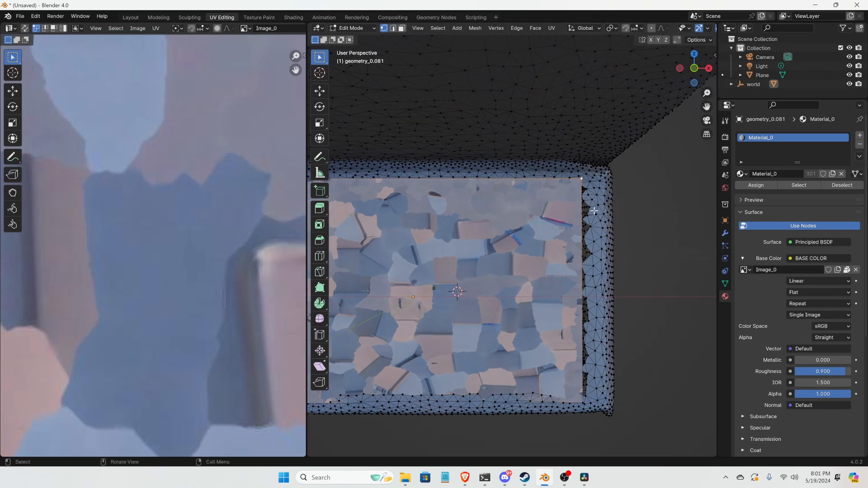
key("g")
key("y")
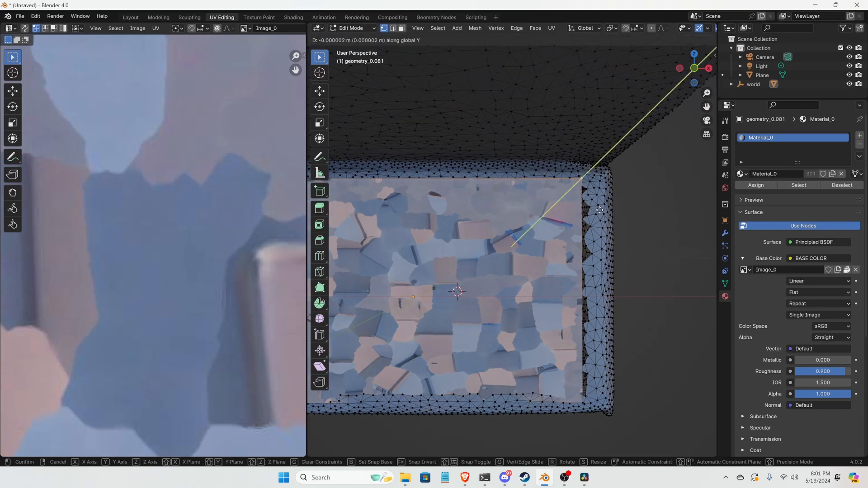
key("x")
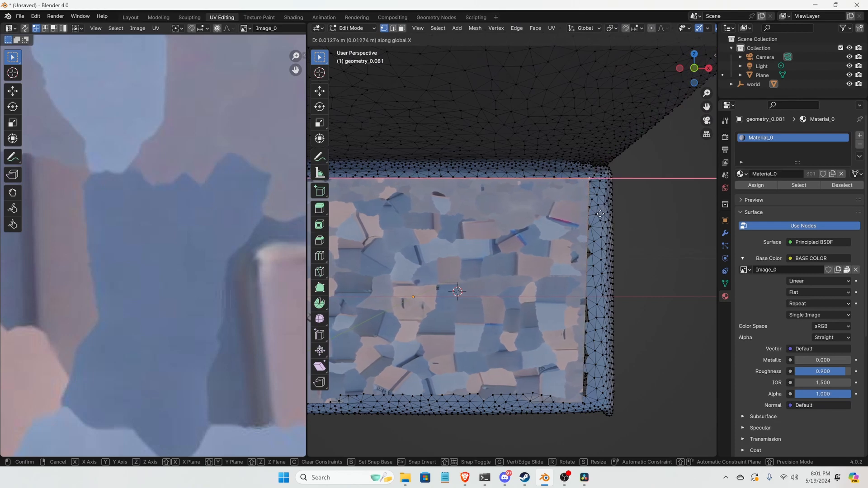
left_click(601, 214)
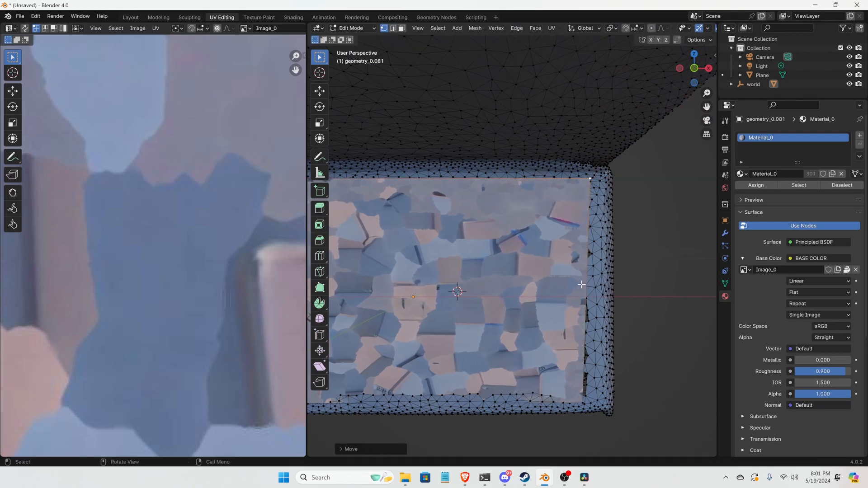
Move the plane's lower corner vertex on the same side outward along the global X axis by about 0.009 m
left_click(583, 402)
key("g")
key("x")
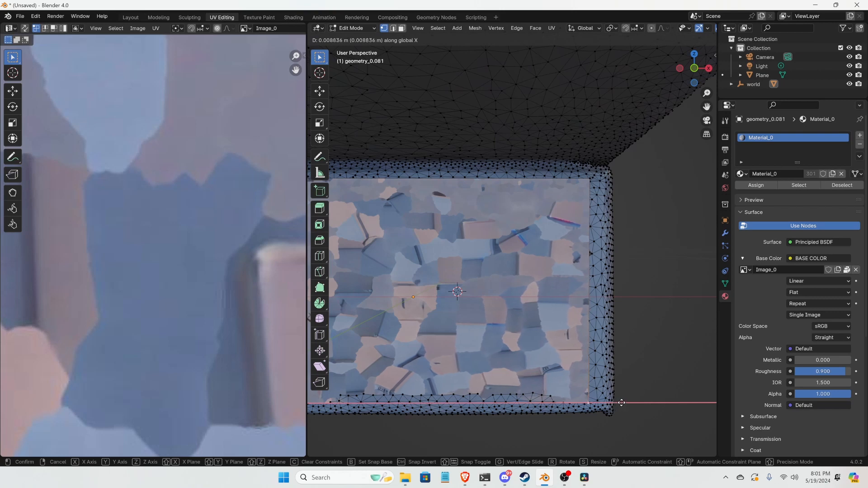
left_click(623, 404)
Select the messy border vertices around and behind the textured plane on the side panel
middle_click_drag(338, 378, 431, 367, "shift")
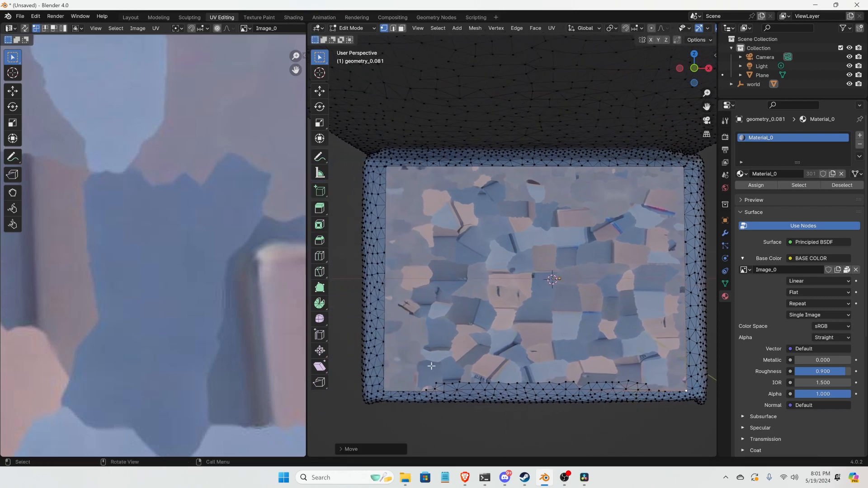
scroll(380, 164, "down", 1)
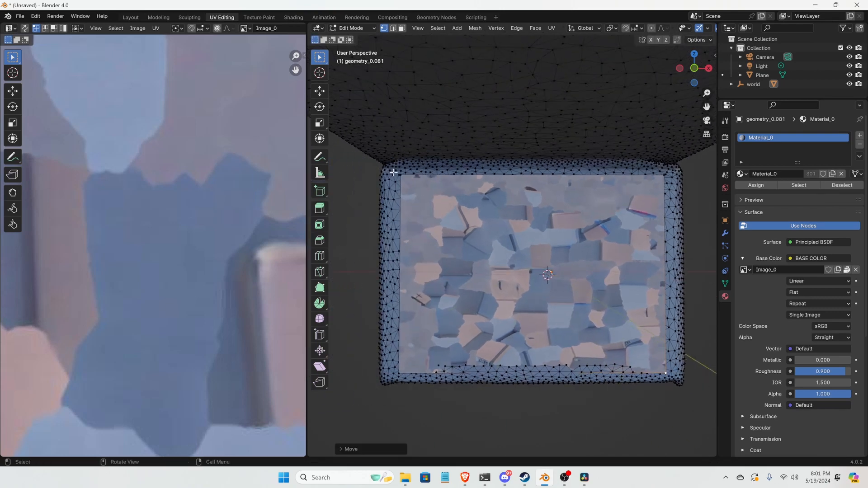
key("alt+z")
key("alt+z")
left_click_drag(397, 172, 670, 378)
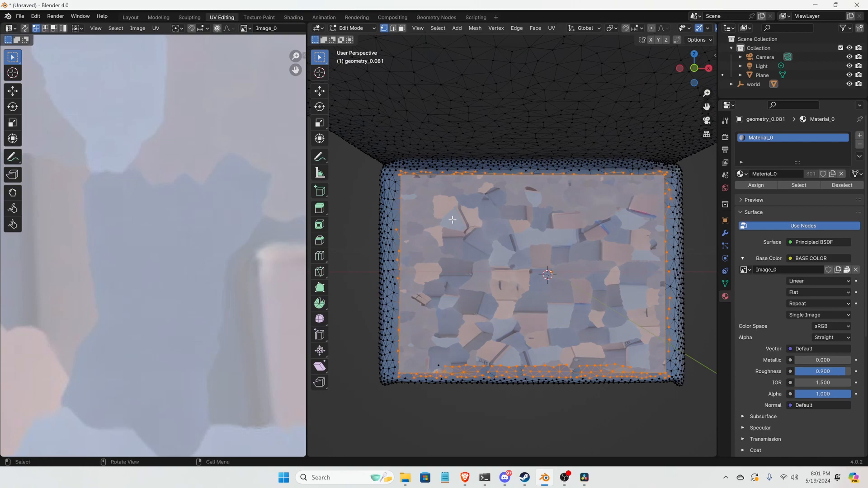
middle_click_drag(452, 220, 525, 249)
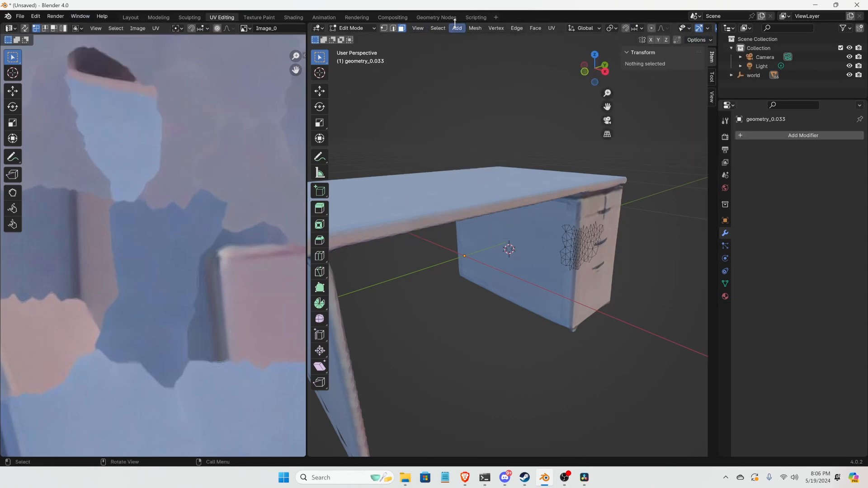
Widen the 3D viewport and enable the Statistics overlay for the desk model
left_click(474, 28)
left_click_drag(718, 45, 805, 31)
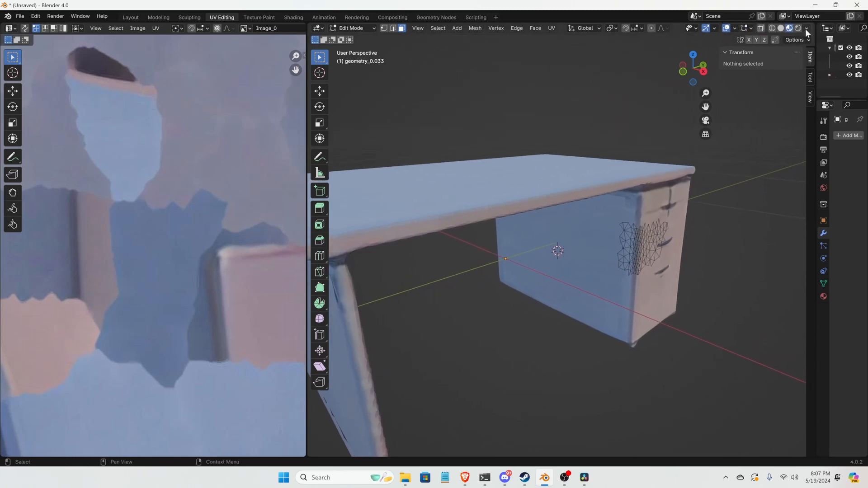
left_click(807, 29)
left_click(734, 28)
left_click(736, 27)
left_click(679, 101)
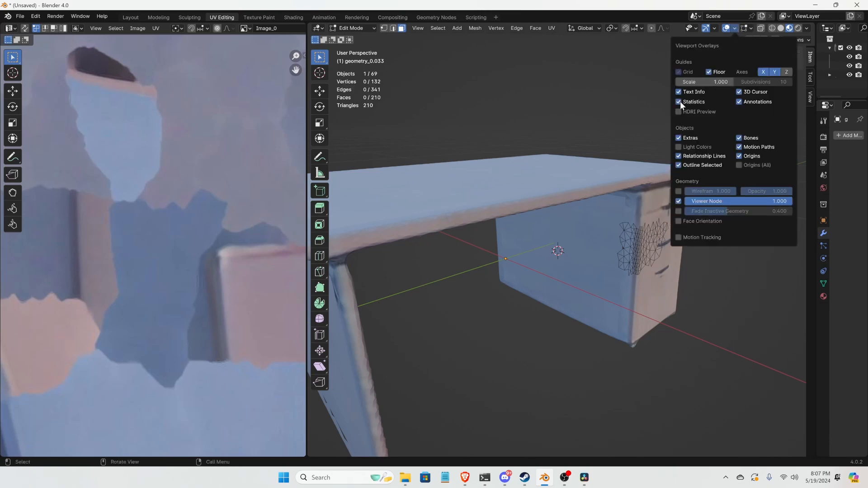
left_click(747, 28)
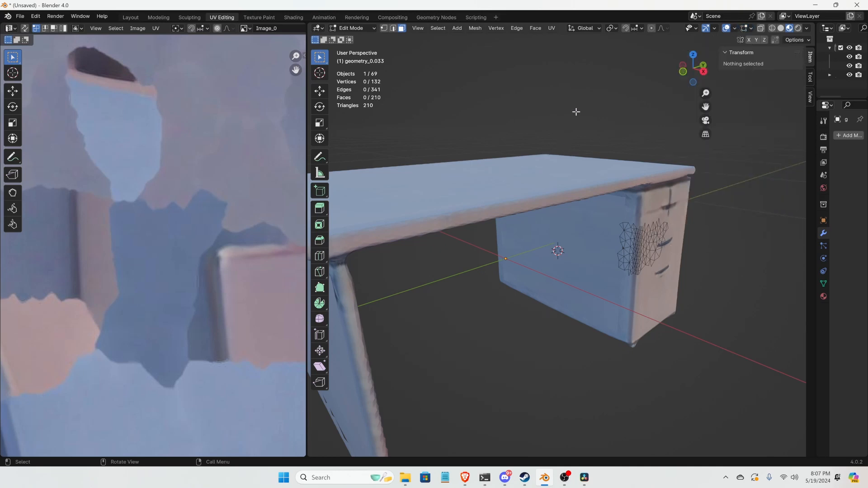
Return to Object Mode, select one patch of the tabletop, and review its geometry statistics against the whole desk
key("Tab")
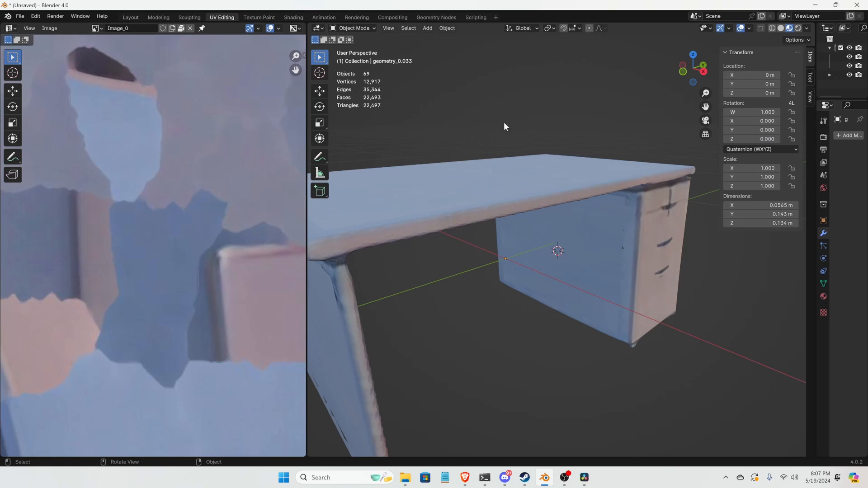
scroll(504, 127, "down", 2)
middle_click_drag(562, 208, 587, 205, "shift")
scroll(587, 206, "up", 1)
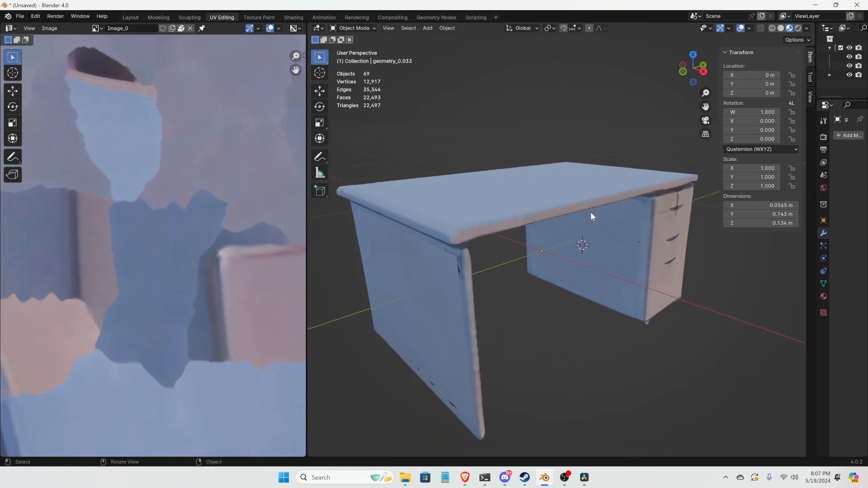
left_click(574, 205)
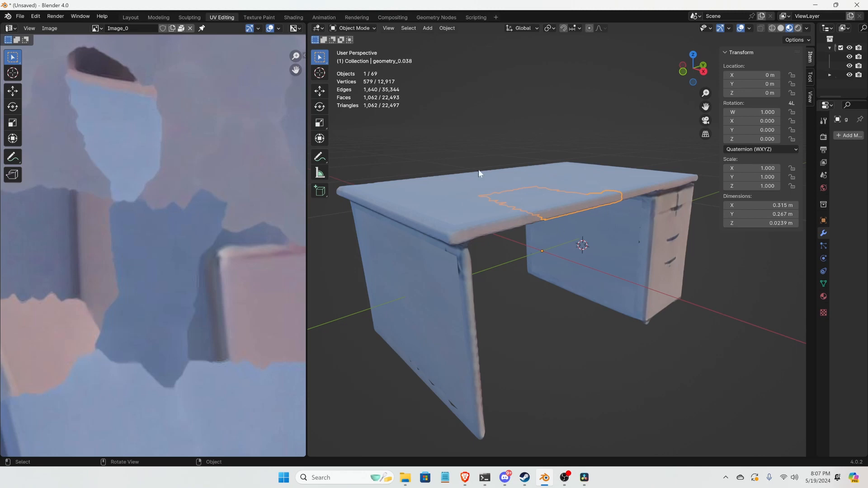
middle_click_drag(560, 189, 545, 233)
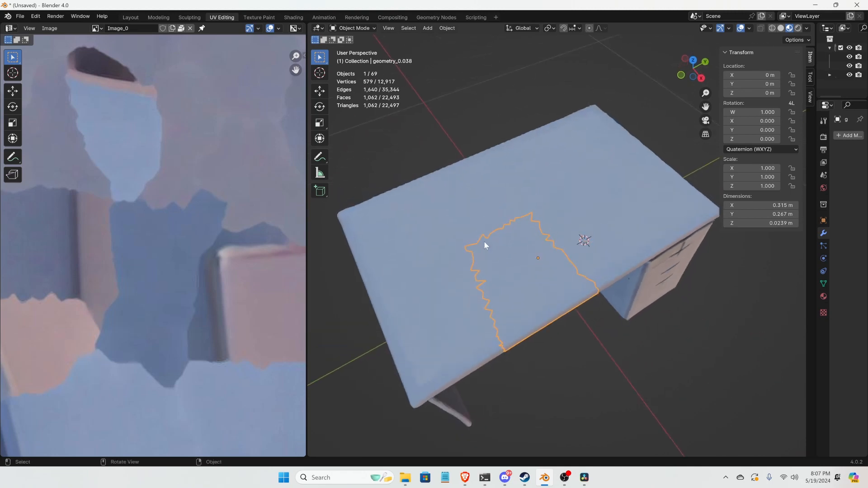
scroll(484, 226, "down", 2)
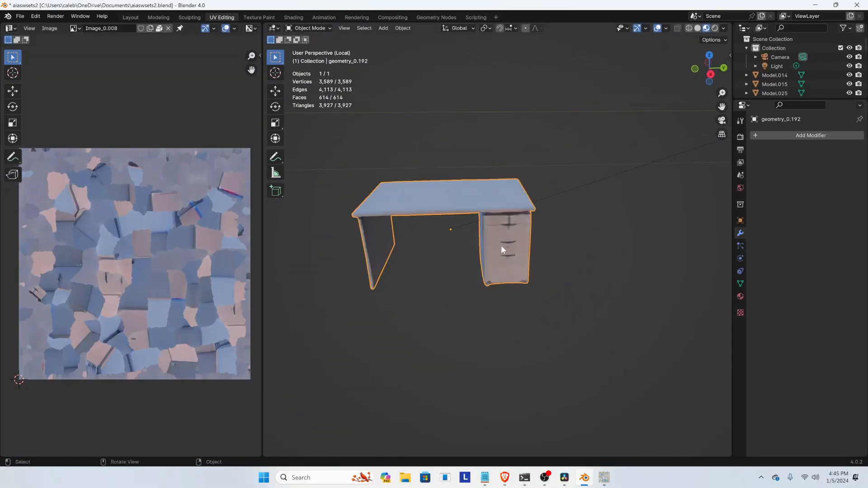
Inspect the drawer front of the desk in aiaswsets2.blend and switch the desk to Texture Paint mode
scroll(482, 222, "up", 5)
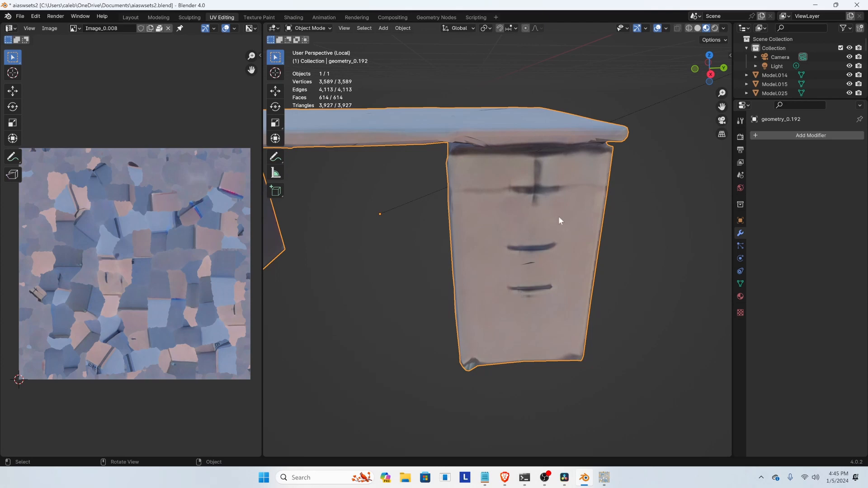
middle_click_drag(559, 219, 550, 212)
scroll(481, 248, "down", 1)
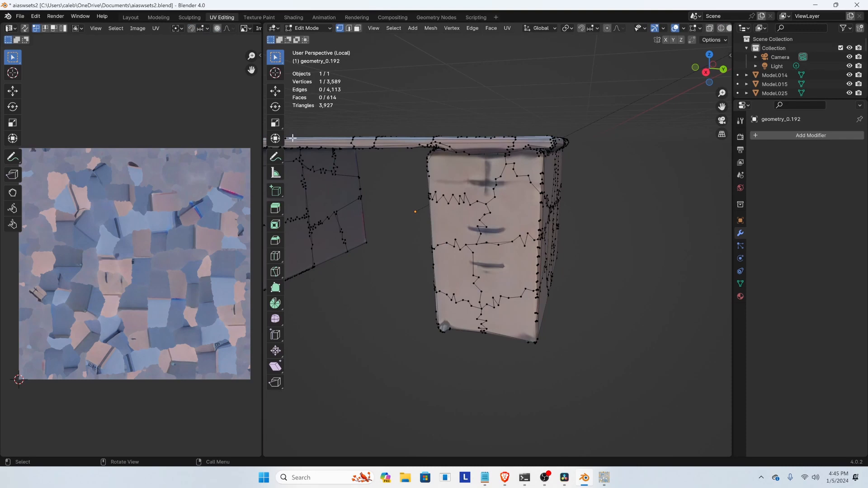
scroll(139, 141, "down", 1)
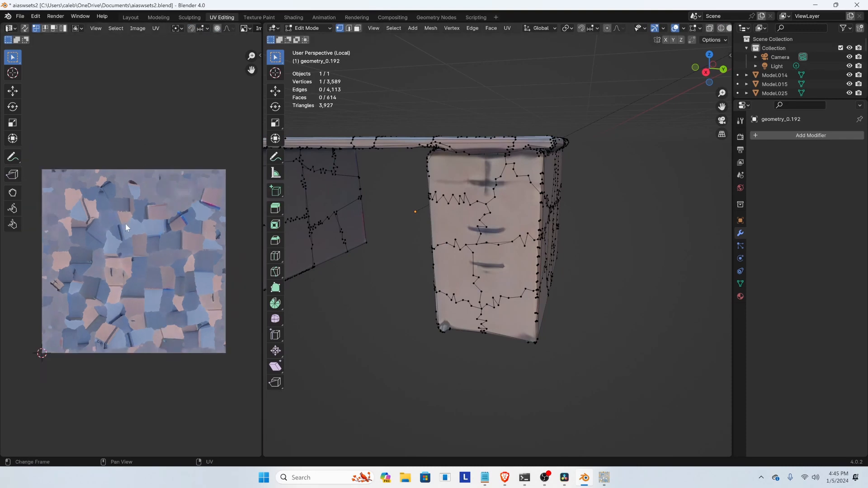
scroll(126, 223, "up", 1)
left_click(308, 28)
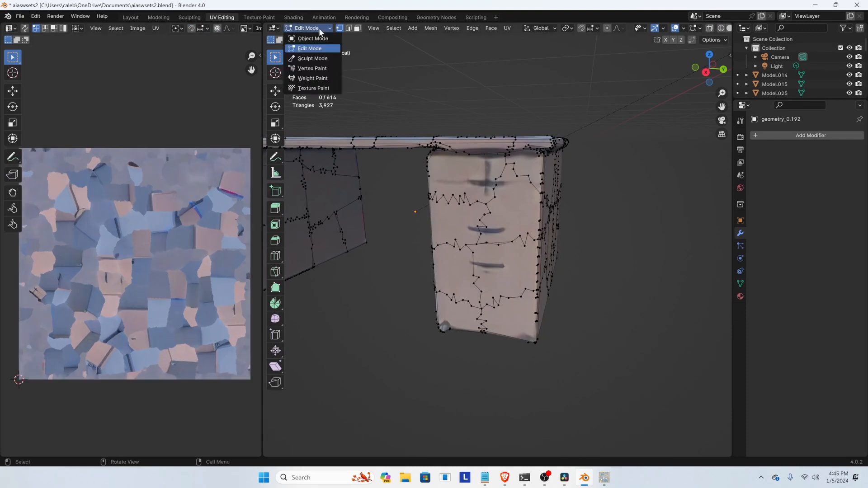
left_click(312, 87)
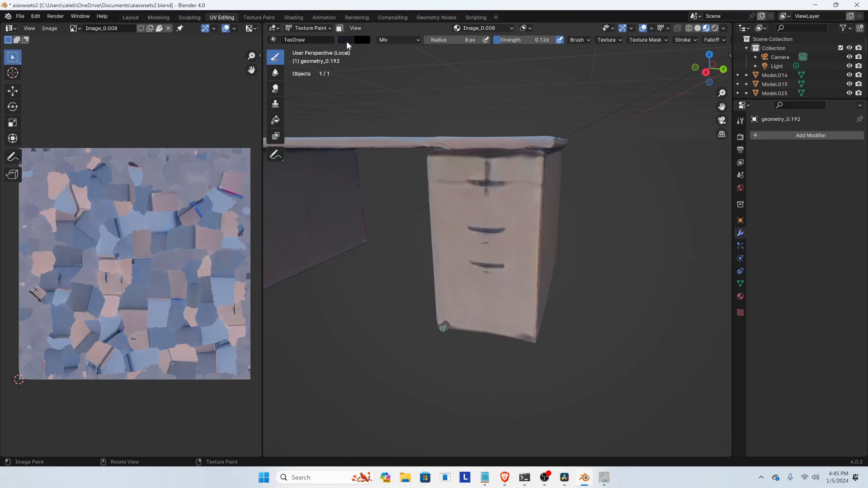
Sample a beige patch of the Image_0.008 texture as the brush color and set the brush radius to 139 px
left_click(347, 40)
left_click(426, 150)
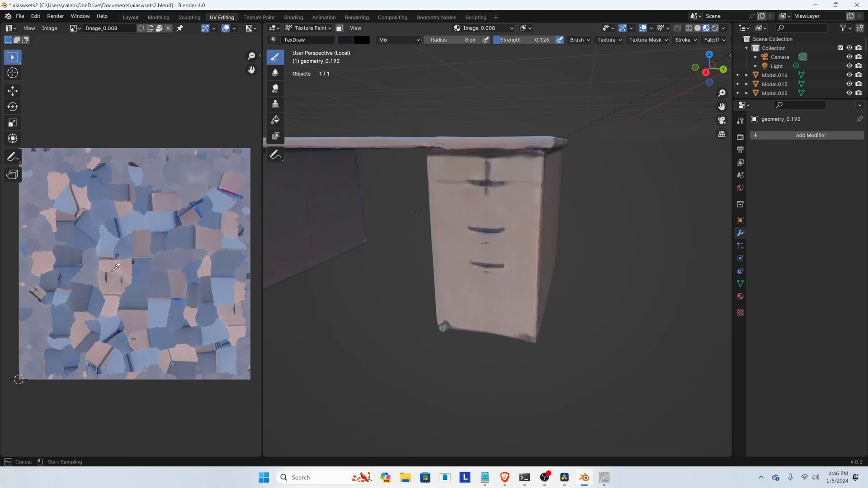
left_click(47, 265)
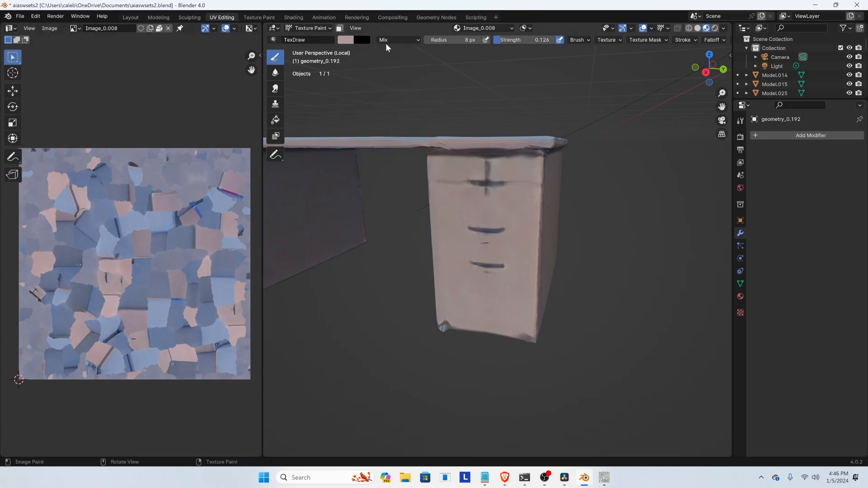
left_click_drag(436, 39, 488, 40)
Dab the sampled color over the dark mark at the uppermost drawer handle, and set the brush strength to 0.852
middle_click_drag(480, 218, 514, 234)
scroll(526, 227, "up", 4)
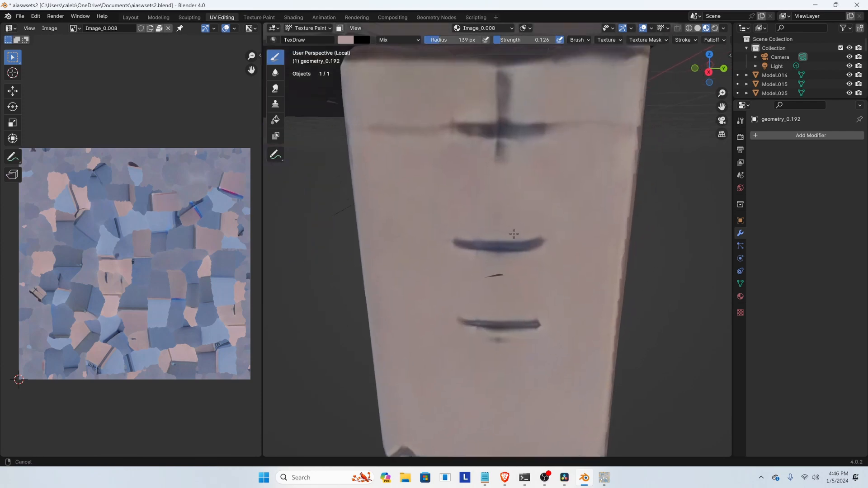
scroll(514, 234, "down", 4)
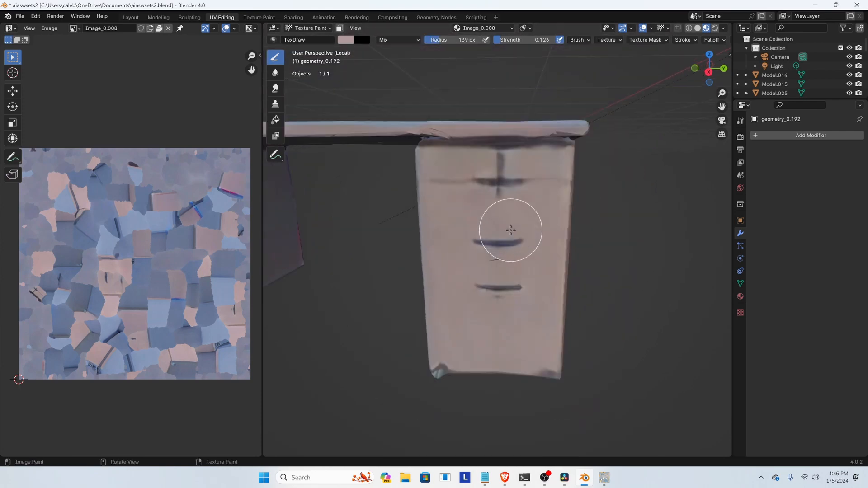
left_click(491, 193)
left_click_drag(499, 41, 546, 40)
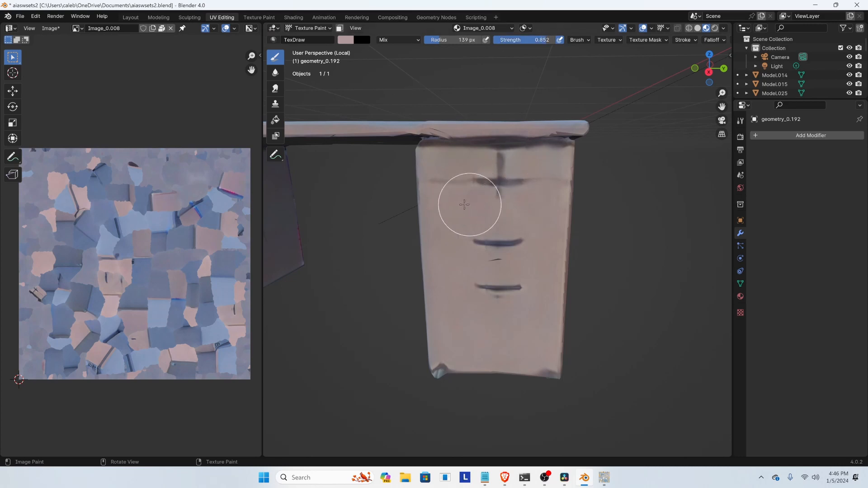
Paint the sampled color over the remaining dark handle marks on the drawer front, and switch to the Smear brush
mouse_move(464, 205)
left_mouse_down()
mouse_move(500, 194)
mouse_move(490, 189)
mouse_move(505, 179)
mouse_move(492, 175)
mouse_move(502, 217)
mouse_move(490, 252)
mouse_move(495, 245)
mouse_move(502, 285)
mouse_move(486, 229)
mouse_move(513, 242)
mouse_move(465, 188)
mouse_move(477, 179)
mouse_move(504, 182)
mouse_move(481, 276)
mouse_move(494, 314)
left_mouse_up()
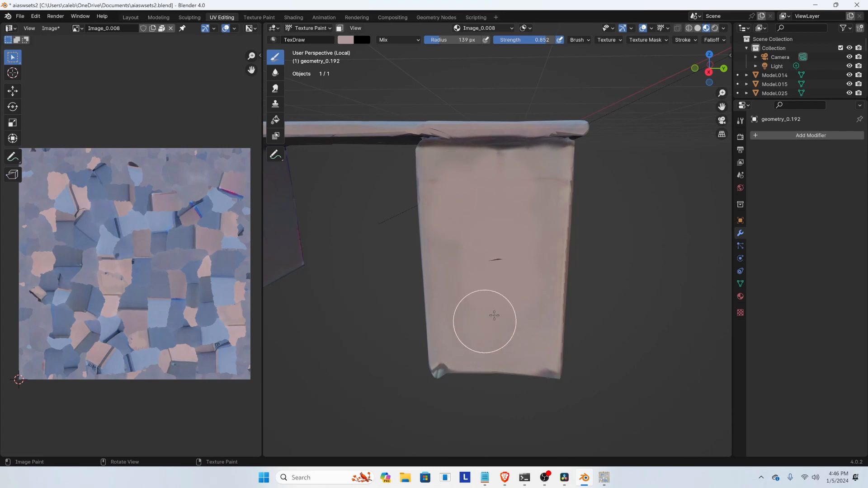
left_click(275, 88)
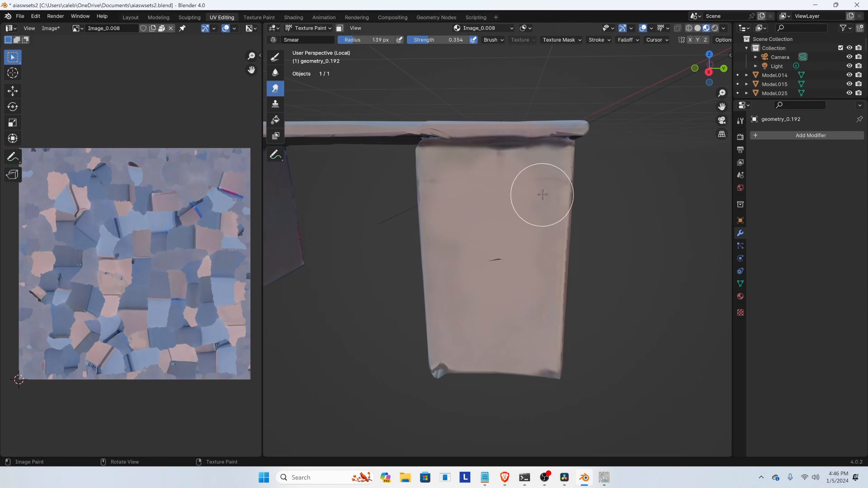
Smear the paint across the upper part of the drawer front at a radius of 139 px and strength of 0.354
scroll(511, 244, "down", 6)
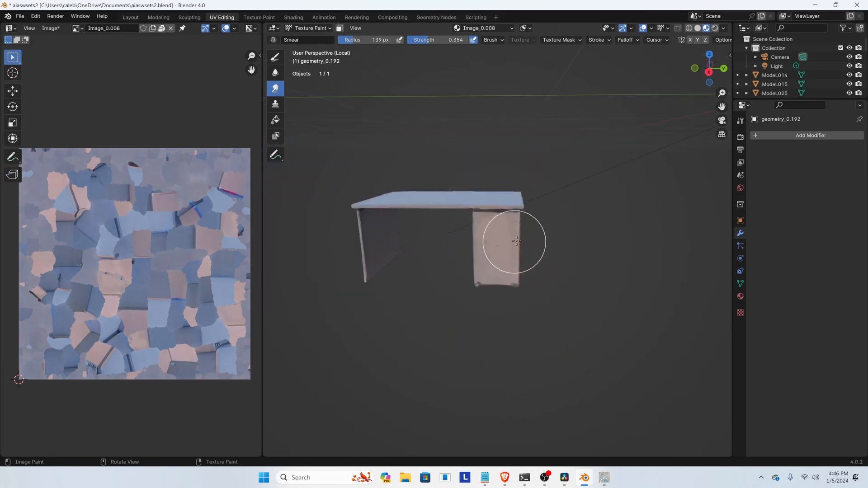
scroll(516, 241, "down", 4)
middle_click_drag(495, 256, 510, 290)
scroll(490, 231, "up", 5)
scroll(490, 231, "up", 5)
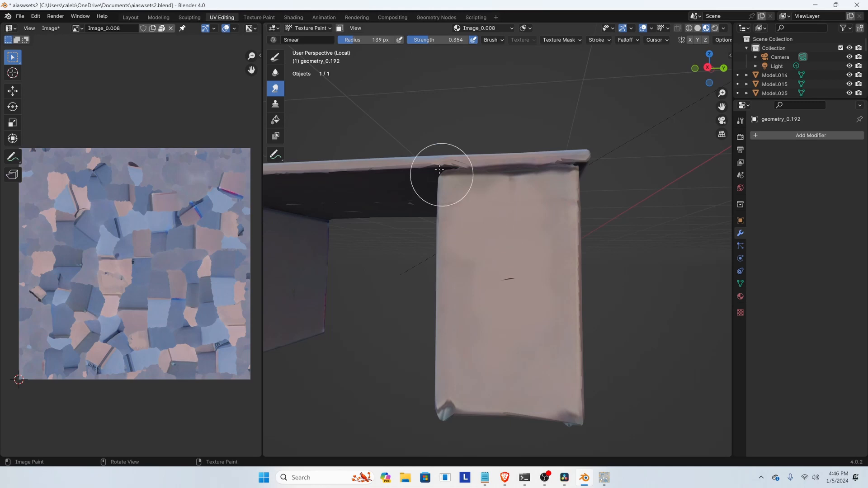
left_click(354, 40)
left_click(468, 226)
mouse_move(468, 228)
left_mouse_down()
mouse_move(459, 205)
mouse_move(577, 208)
mouse_move(518, 187)
mouse_move(516, 219)
mouse_move(524, 220)
left_mouse_up()
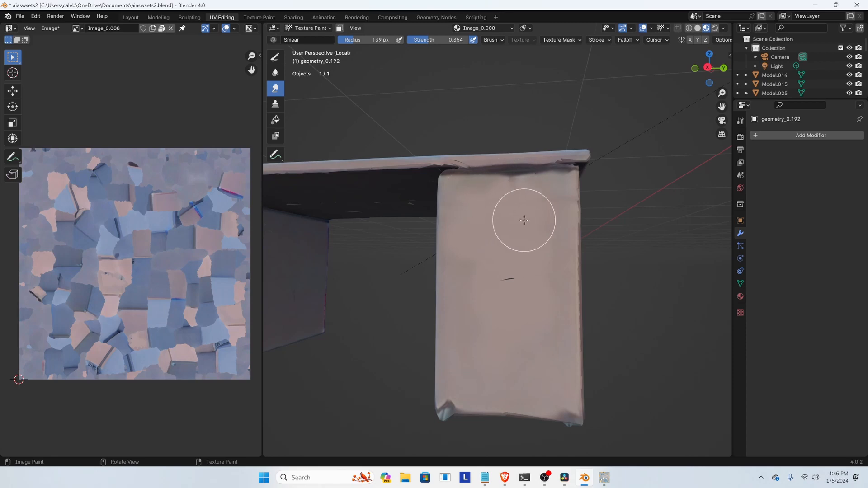
mouse_move(524, 220)
left_mouse_down()
mouse_move(466, 199)
mouse_move(505, 195)
left_mouse_up()
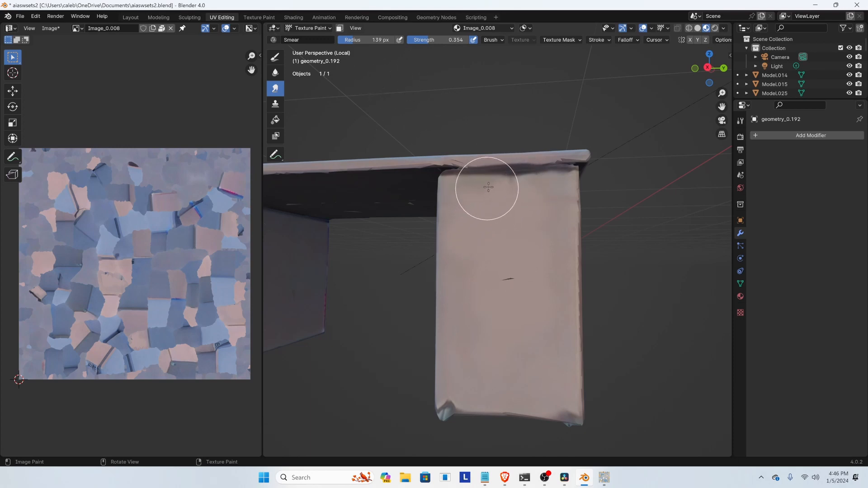
Smear the texture along the vertical corner edge between the drawer front and the desk's side panel
middle_click_drag(476, 184, 450, 265)
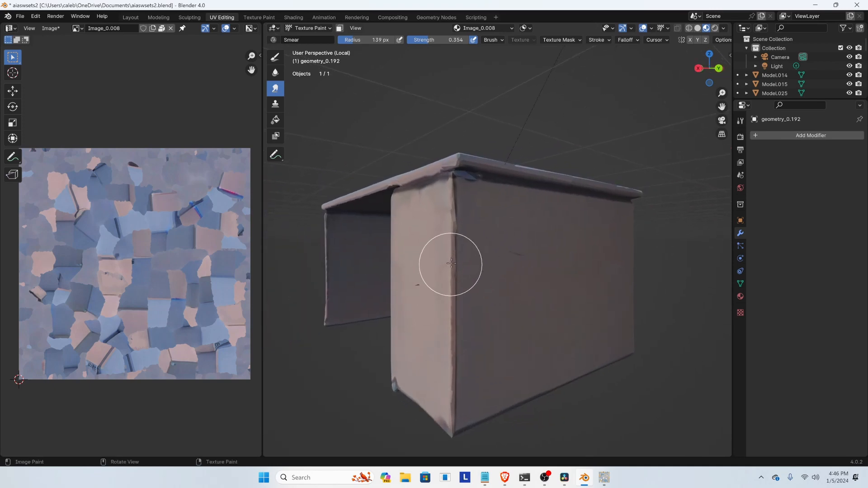
left_click_drag(455, 256, 454, 369)
middle_click_drag(422, 313, 442, 304)
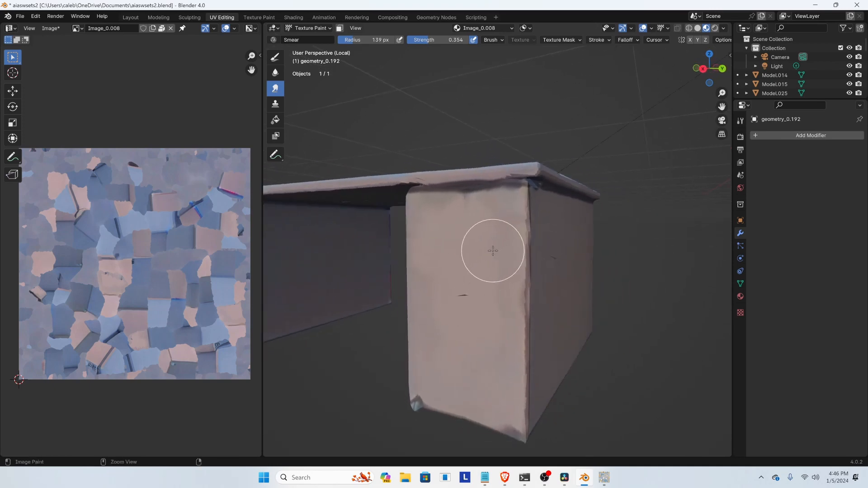
Try the Smear brush with the Curve stroke method by laying a horizontal curve across the upper drawer front in right orthographic view
left_click(597, 41)
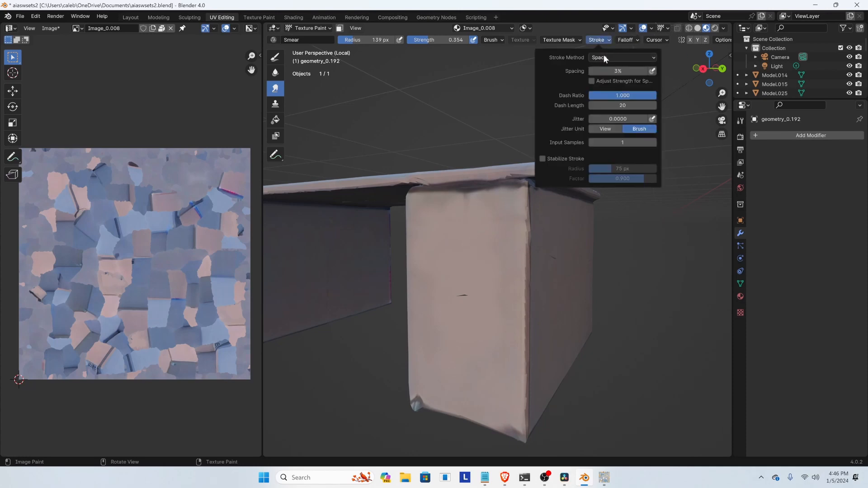
left_click(616, 56)
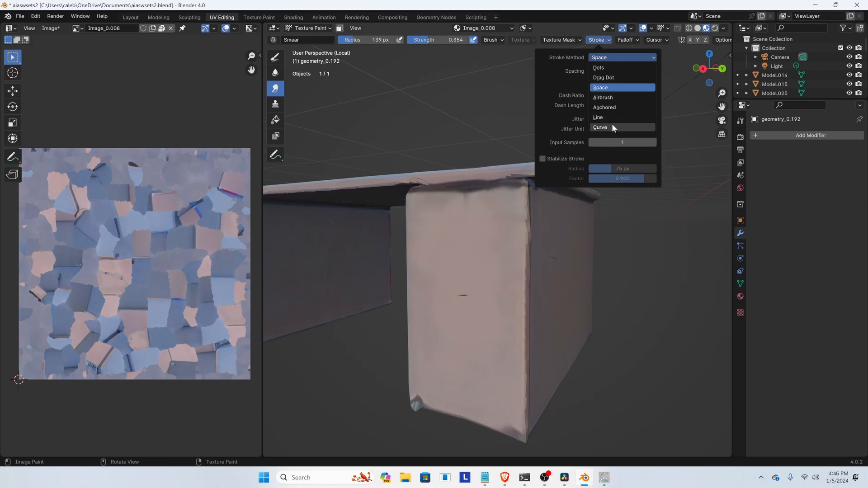
middle_click_drag(452, 280, 480, 254)
scroll(554, 250, "up", 2)
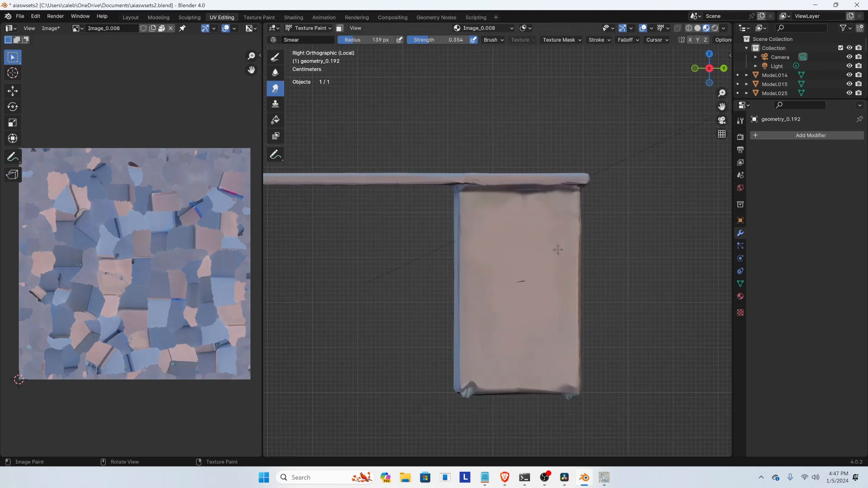
middle_click_drag(554, 249, 525, 254, "shift")
scroll(471, 240, "up", 1)
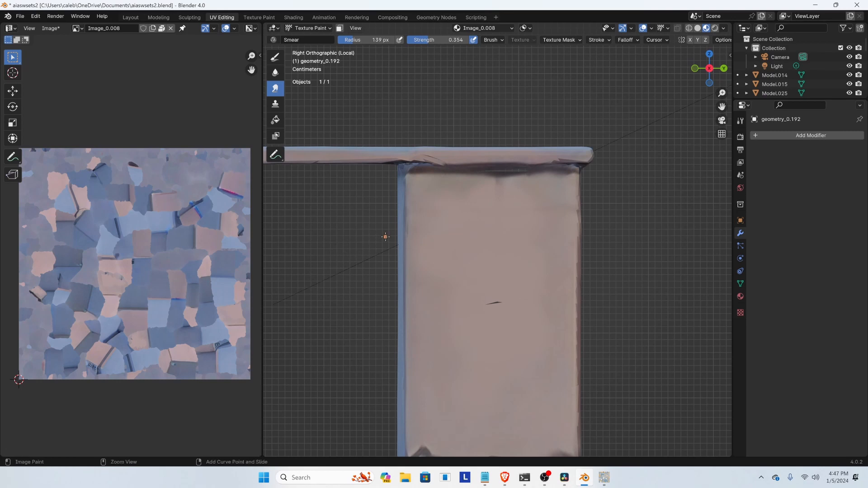
right_click(592, 237, "ctrl")
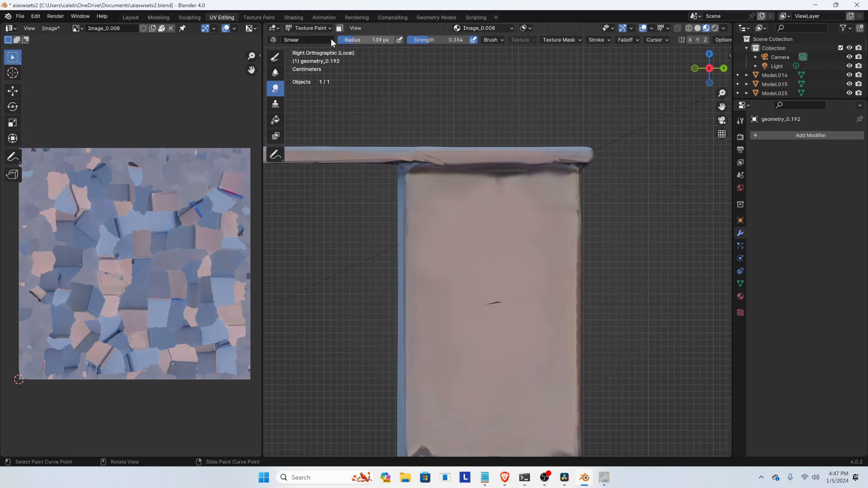
Switch to the TexDraw brush and set its radius to 40 px
left_click(274, 57)
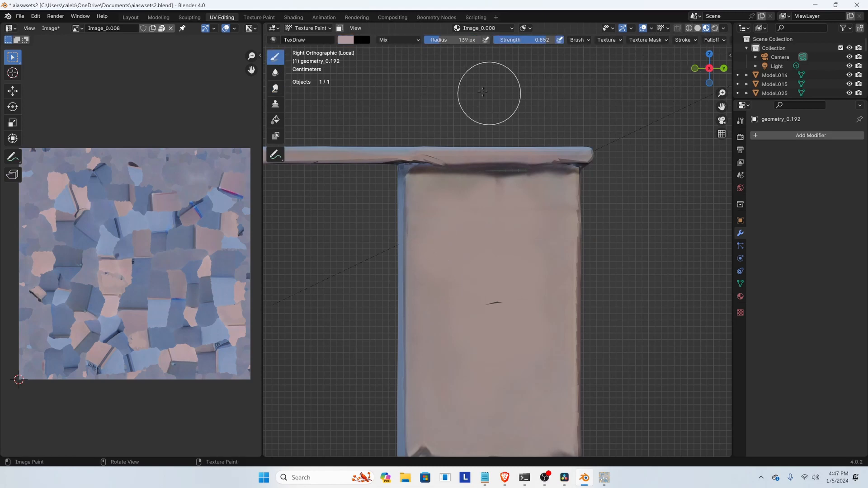
left_click(428, 40)
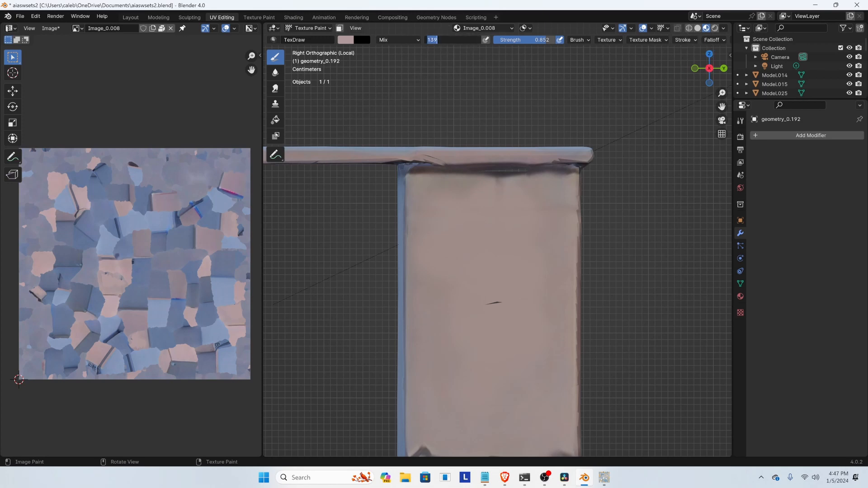
type("53")
key("Return")
Select the shaded face under the tabletop edge in Edit Mode and locate its dark patch in the Image_0.008 texture
left_click(352, 40)
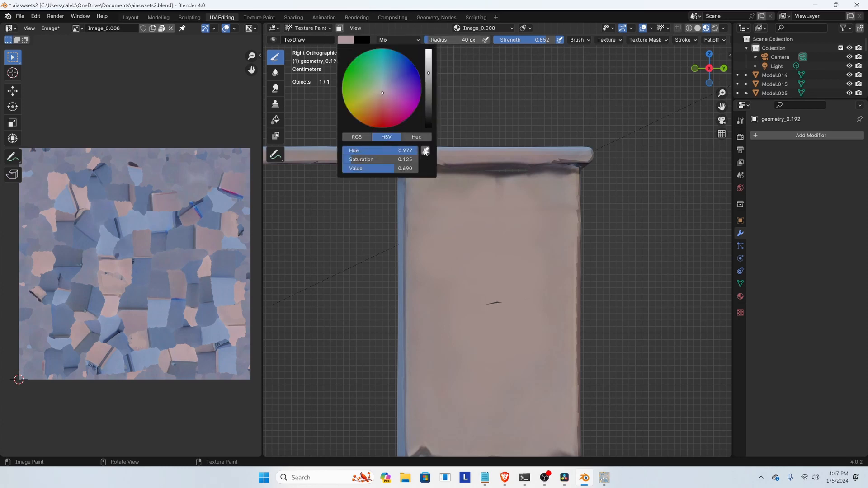
key("Tab")
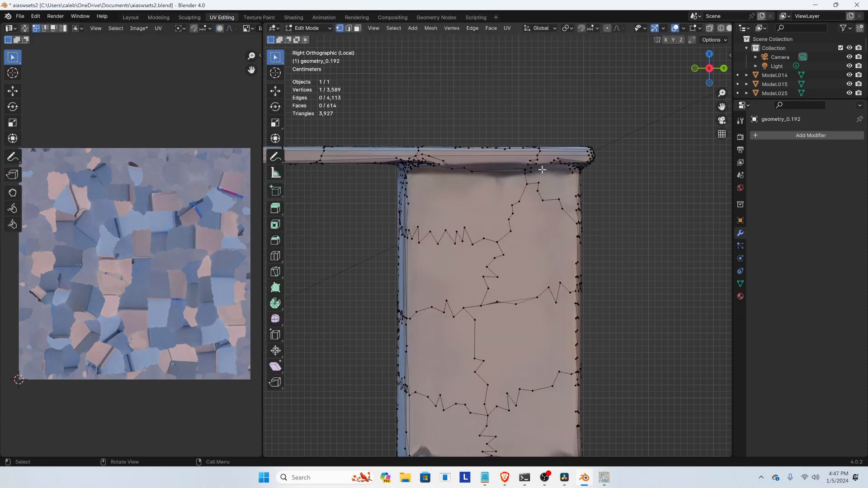
scroll(509, 167, "up", 2)
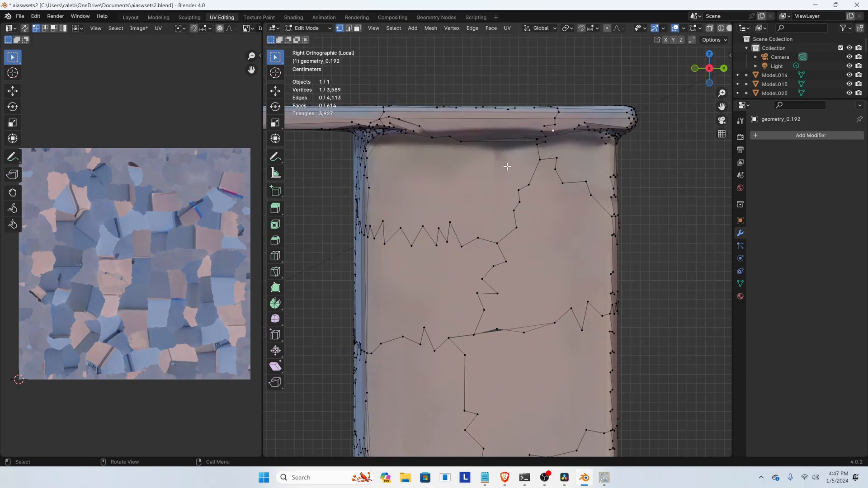
left_click(357, 28)
left_click(477, 133)
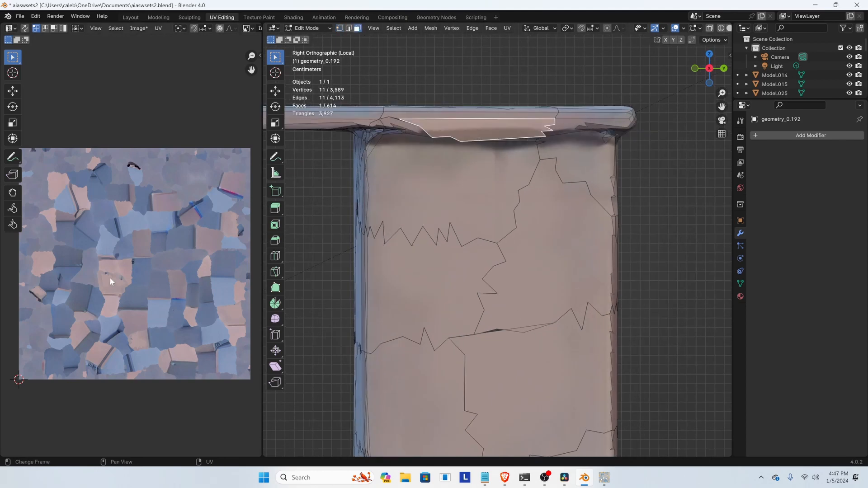
scroll(112, 276, "down", 1)
scroll(122, 274, "up", 6)
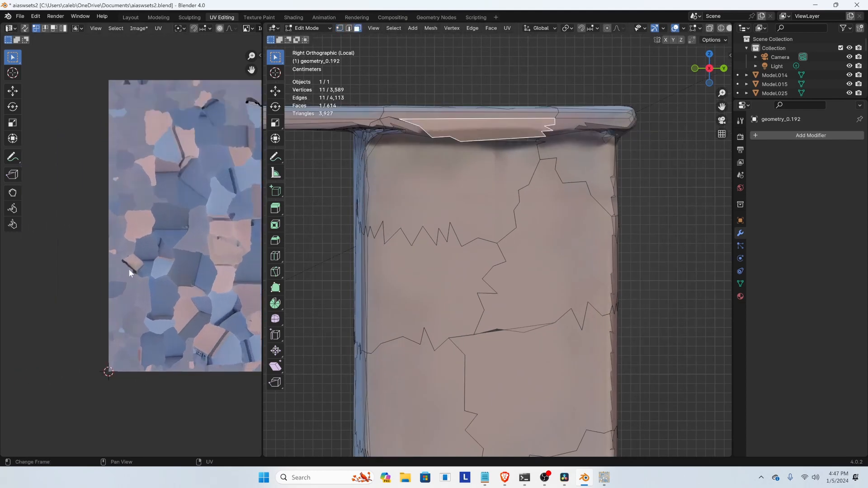
scroll(129, 267, "down", 8)
middle_click_drag(180, 204, 134, 339, "shift")
scroll(140, 241, "up", 6)
scroll(146, 263, "up", 6)
scroll(130, 263, "up", 4)
middle_click_drag(206, 295, 184, 263, "shift")
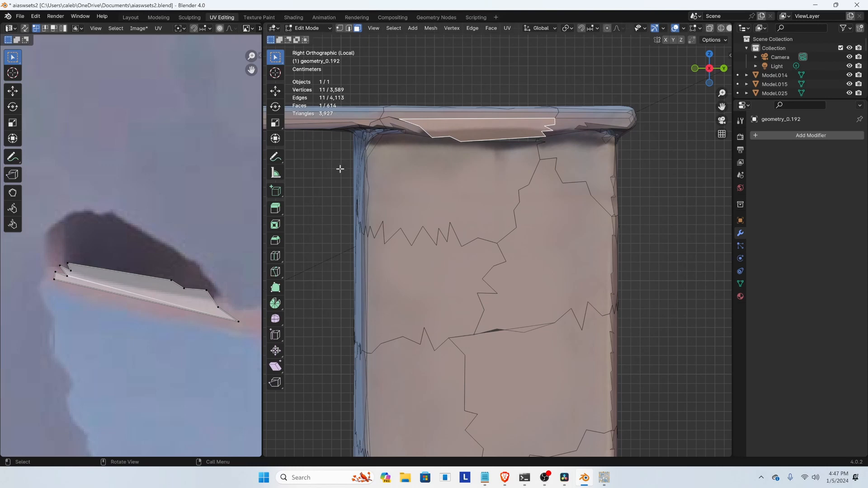
Return to Texture Paint mode and set the TexDraw brush's stroke method to Line
key("Tab")
scroll(335, 178, "down", 2)
left_click(684, 40)
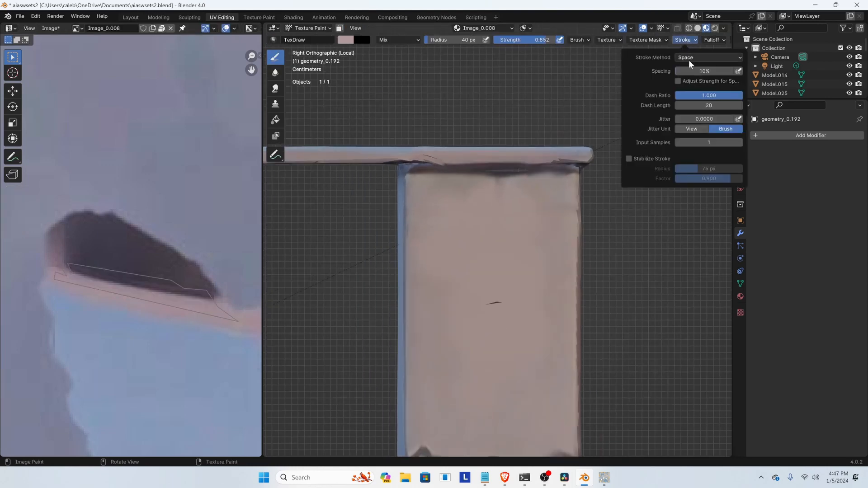
left_click(689, 60)
left_click(692, 119)
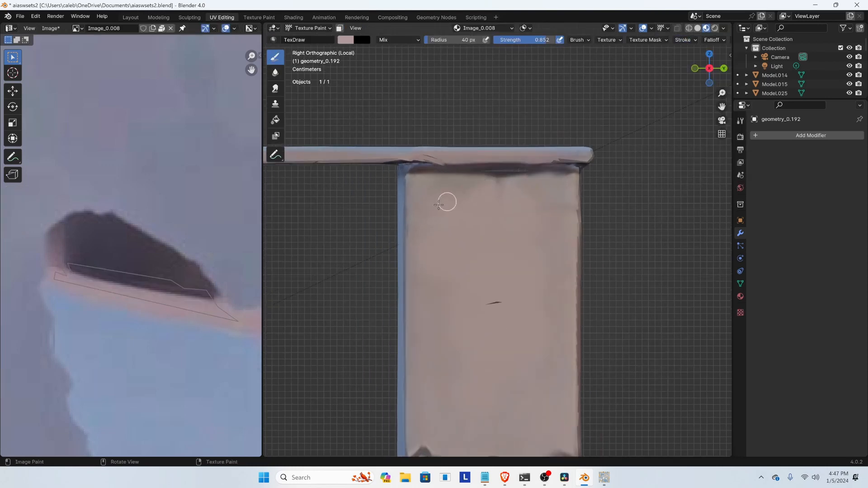
Reduce the TexDraw brush radius to 28 px and change its stroke method to Curve
left_click_drag(430, 42, 429, 42)
left_click(685, 40)
left_click(693, 58)
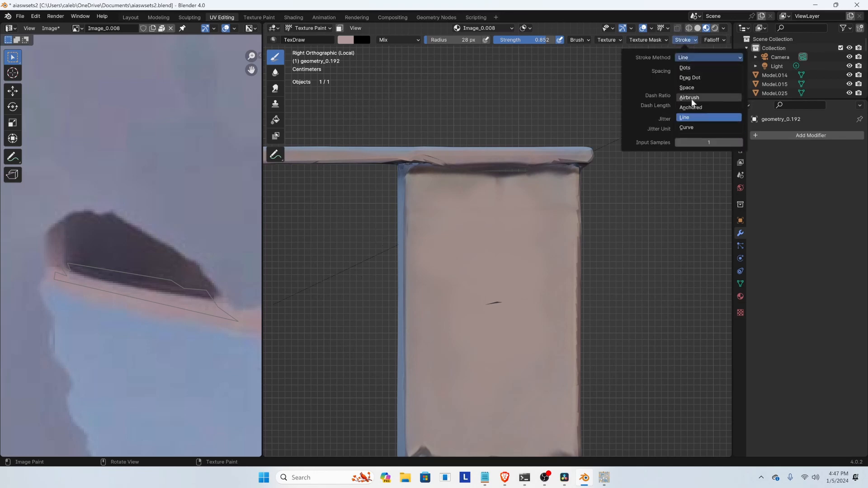
left_click(690, 128)
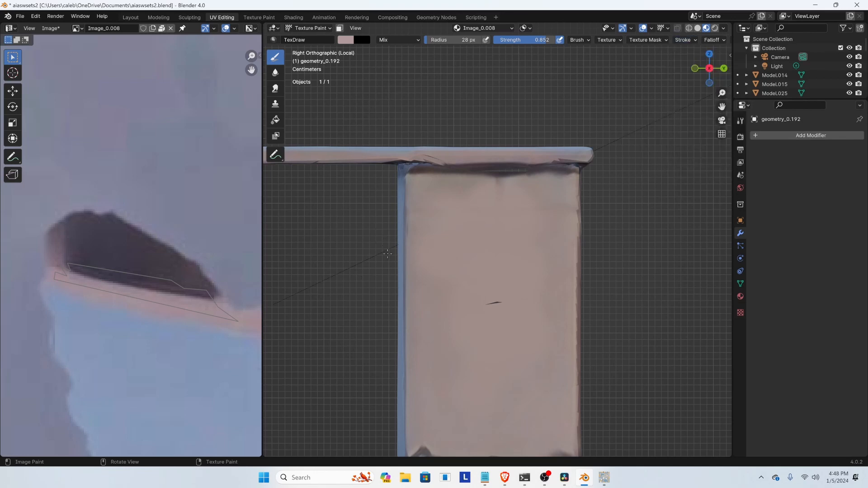
Place a straight horizontal paint curve spanning the full width of the upper drawer front
right_click(381, 216)
key("Escape")
right_click(589, 215, "ctrl")
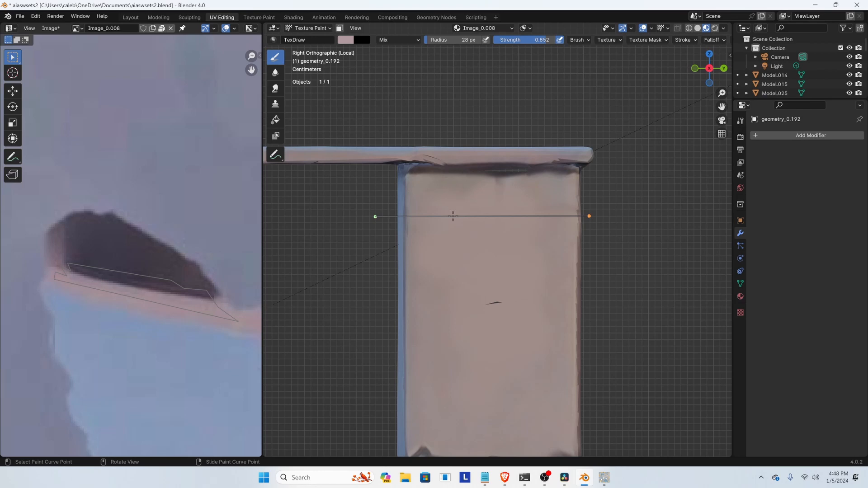
middle_click_drag(452, 216, 439, 211, "shift")
middle_click_drag(457, 130, 462, 133, "shift")
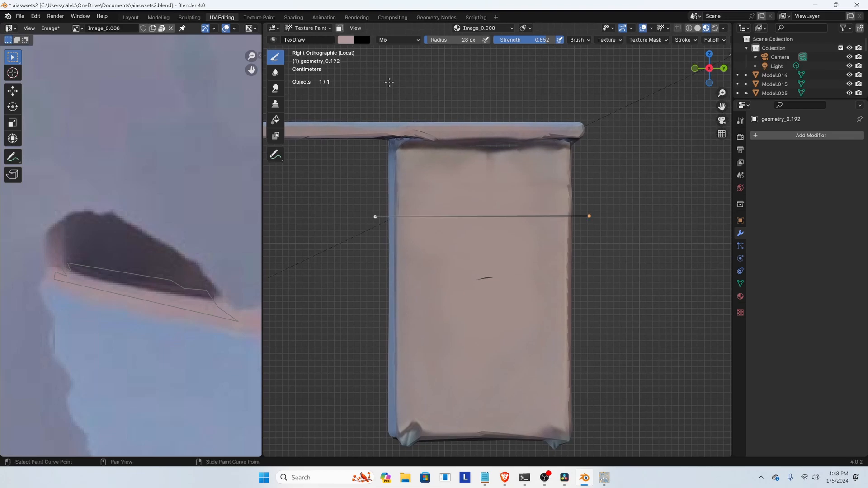
Sample the dark shadow patch of the Image_0.008 texture as the brush color
left_click(347, 40)
left_click(426, 151)
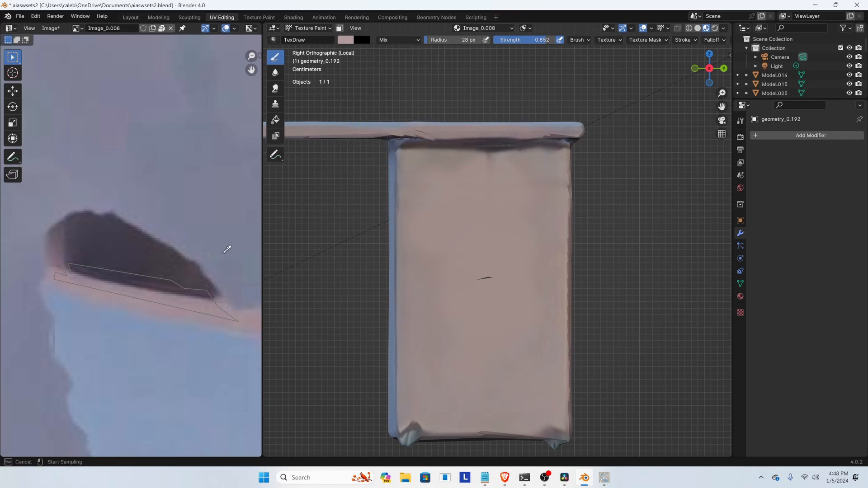
left_click(101, 266)
Test dark strokes along the paint curve, reducing the brush radius to 10 px, and undo each test stroke
left_click(633, 194, "ctrl")
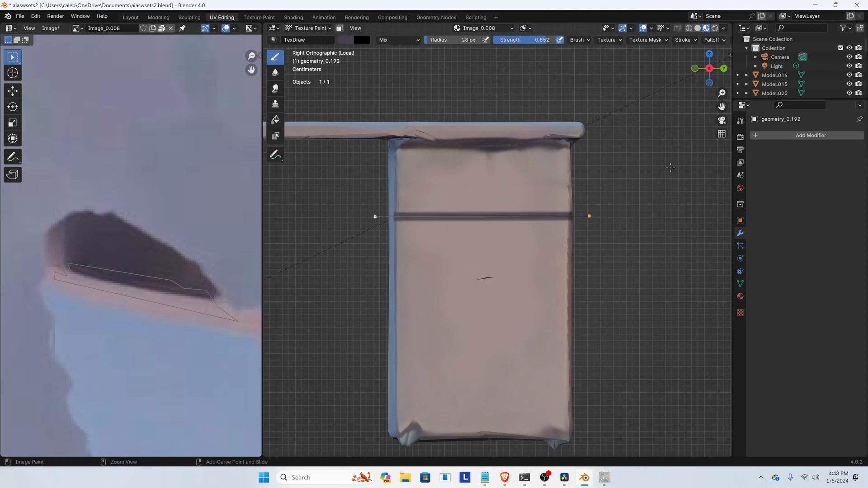
key("ctrl+z")
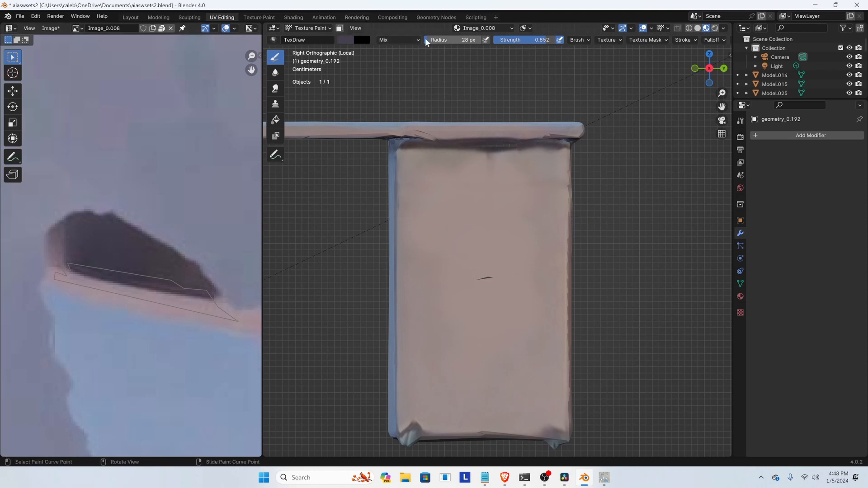
left_click(650, 240, "ctrl")
key("ctrl+z")
left_click(668, 227, "ctrl")
middle_click_drag(628, 275, 627, 241, "shift")
key("ctrl+z")
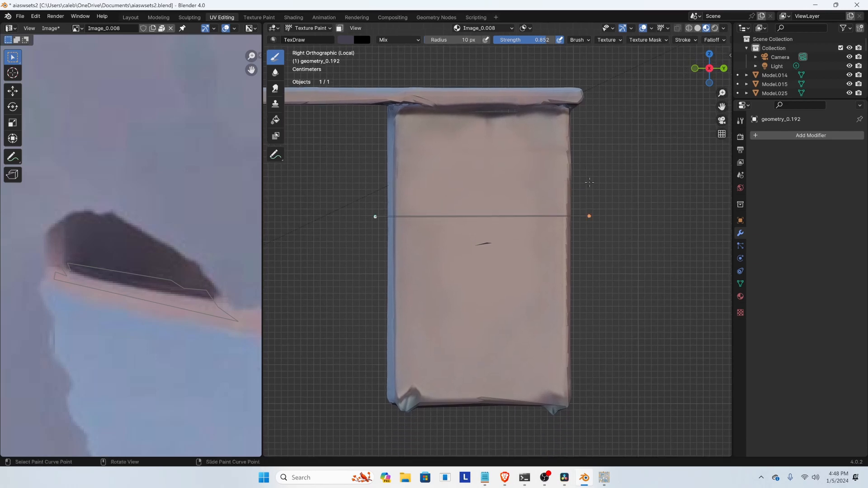
Set the brush strength to 0.466 and paint a thin dark divider line along the curve across the upper drawer front
left_click_drag(539, 39, 525, 43)
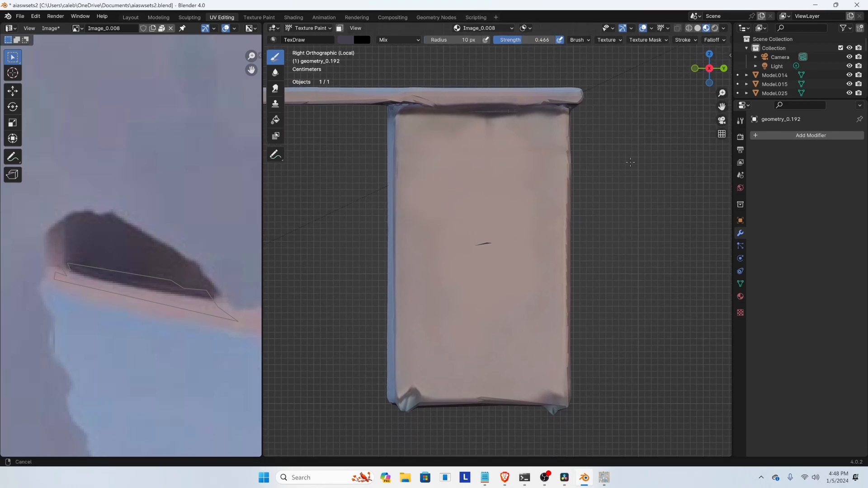
middle_click_drag(631, 166, 632, 190, "shift")
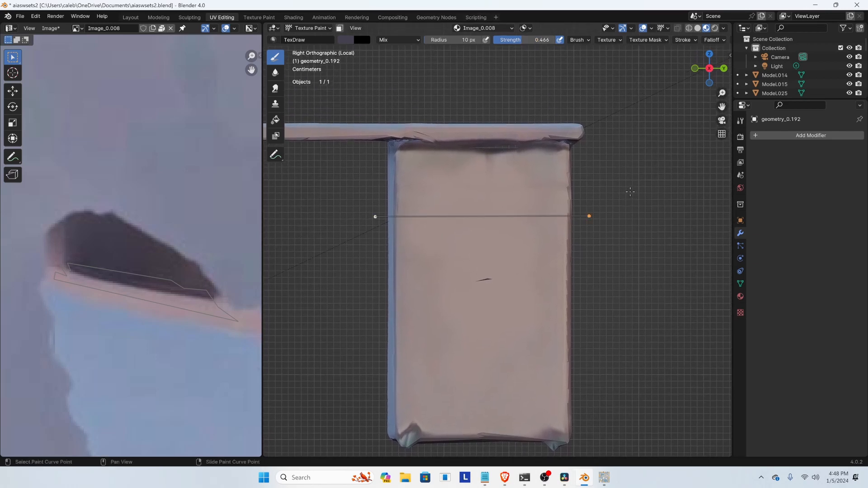
key("Return")
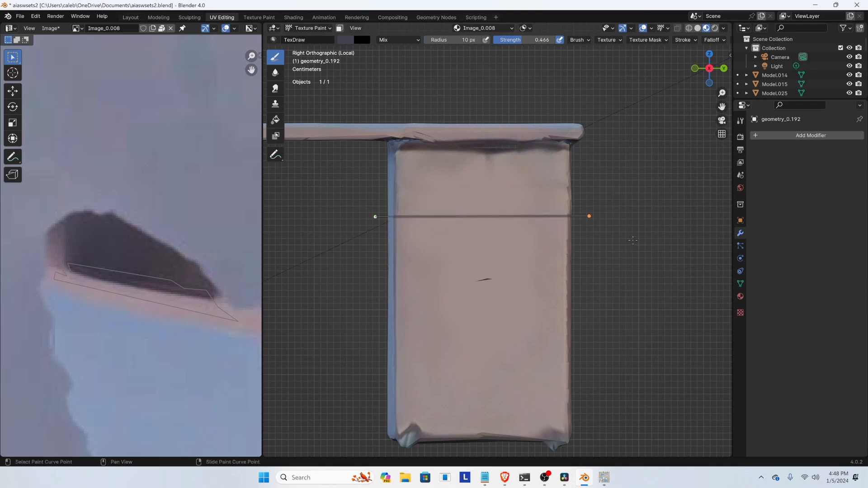
Paint a second thin dark divider line across the drawer front below the first, reusing the same paint curve
middle_click_drag(631, 240, 630, 179, "shift")
mouse_move(630, 210)
middle_mouse_down("shift")
mouse_move(622, 136)
mouse_move(618, 237)
middle_mouse_up("shift")
key("Return")
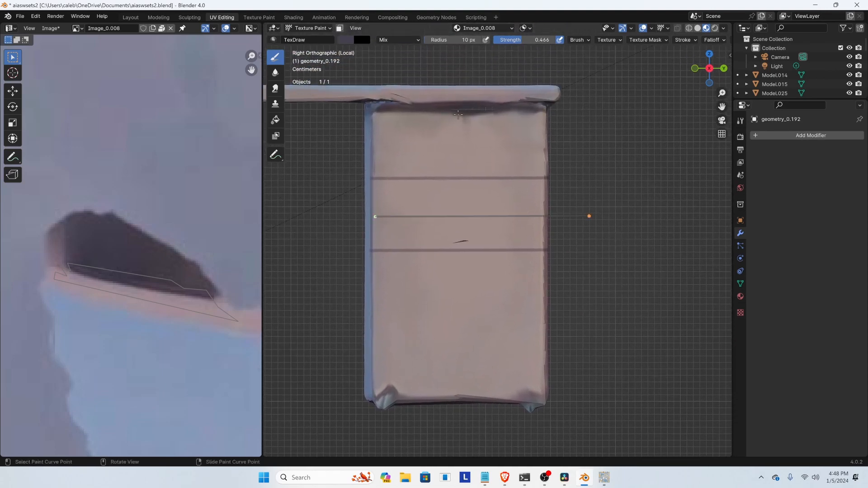
middle_click_drag(458, 114, 462, 177, "shift")
left_click(685, 40)
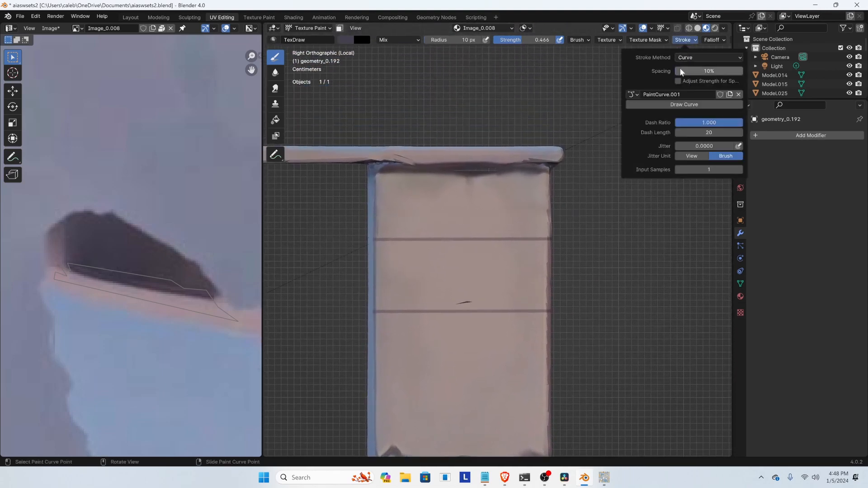
left_click(685, 57)
left_click(680, 124)
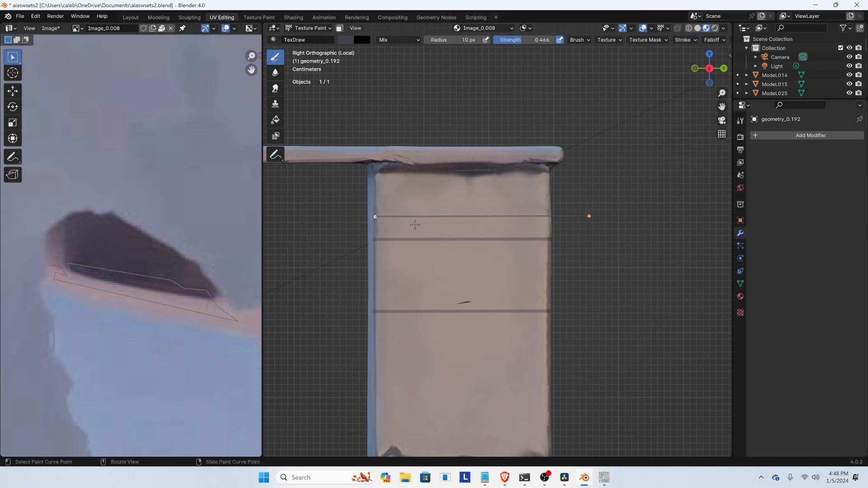
scroll(371, 225, "up", 1)
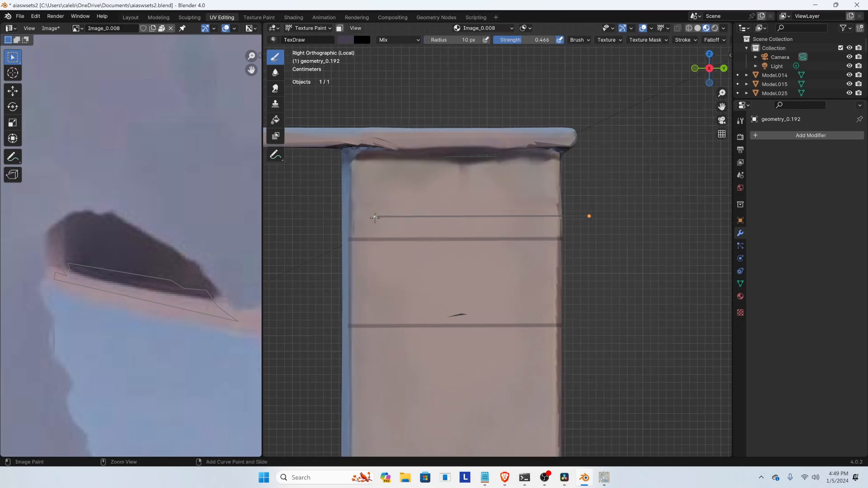
left_click(376, 217)
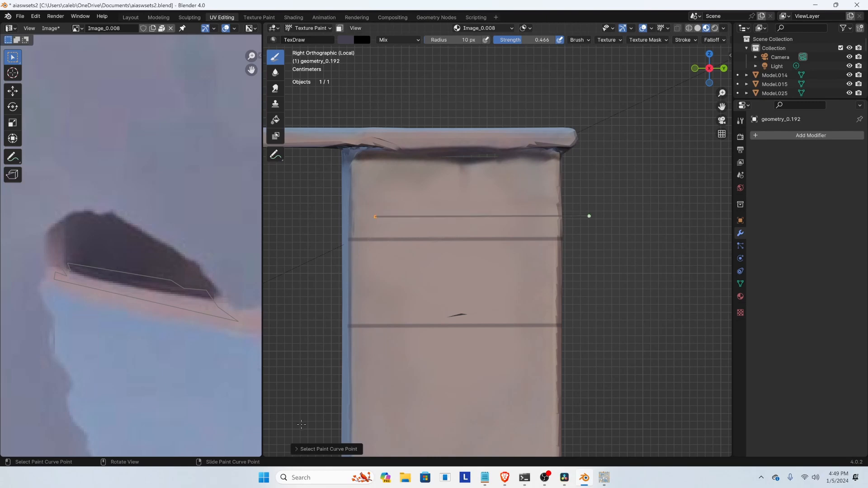
left_click(295, 451)
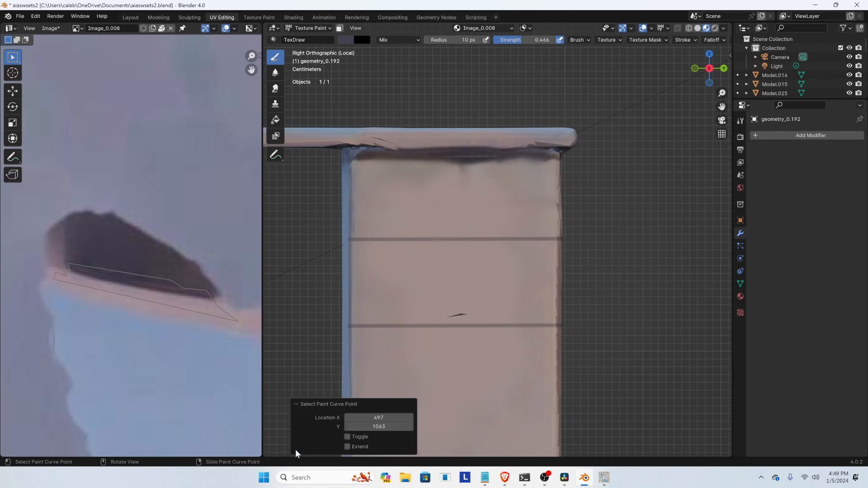
left_click(296, 404)
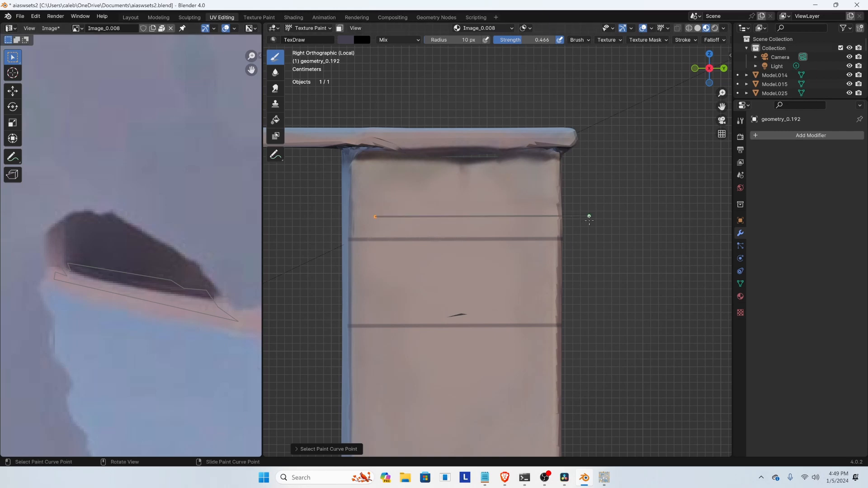
Shorten the straight paint curve used for the divider lines and delete its points
mouse_move(587, 217)
right_mouse_down()
mouse_move(470, 225)
mouse_move(404, 215)
mouse_move(438, 216)
mouse_move(431, 216)
right_mouse_up()
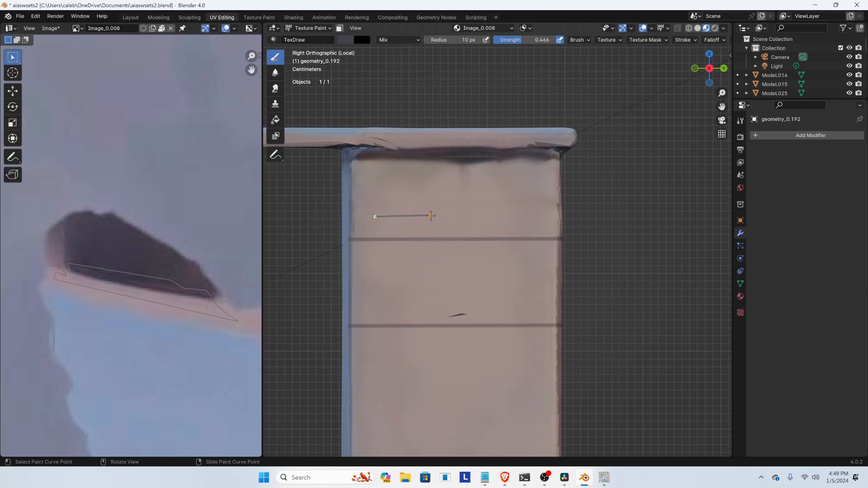
key("x")
left_click(375, 217)
key("x")
Draw a small U-shaped paint curve for a drawer handle, centered just below the first divider line
right_click(430, 250)
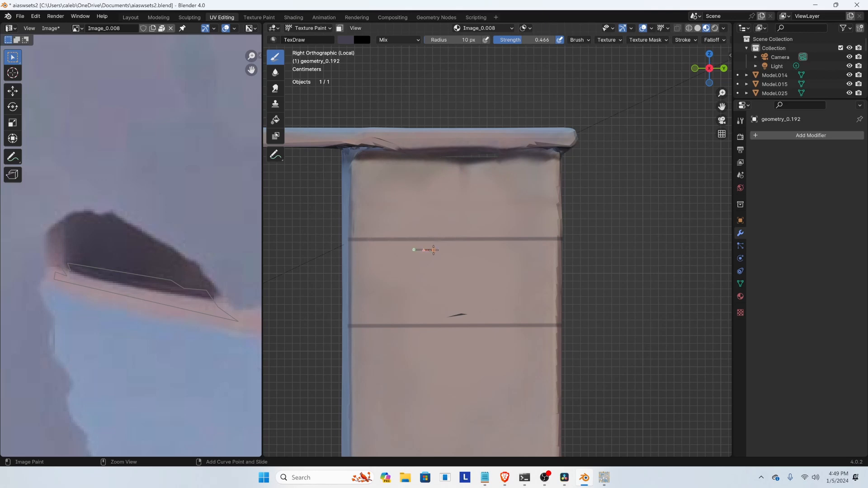
right_click_drag(431, 249, 425, 250, "ctrl")
right_click_drag(440, 257, 447, 257, "ctrl")
left_click(456, 249)
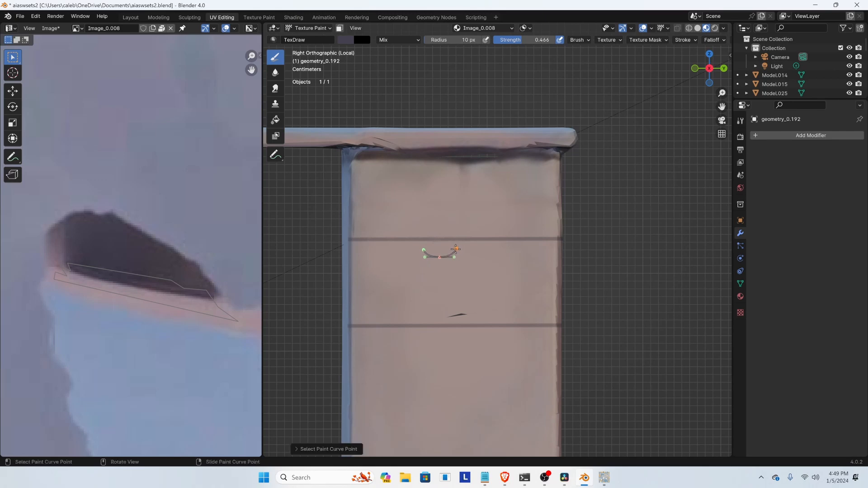
right_click(458, 252)
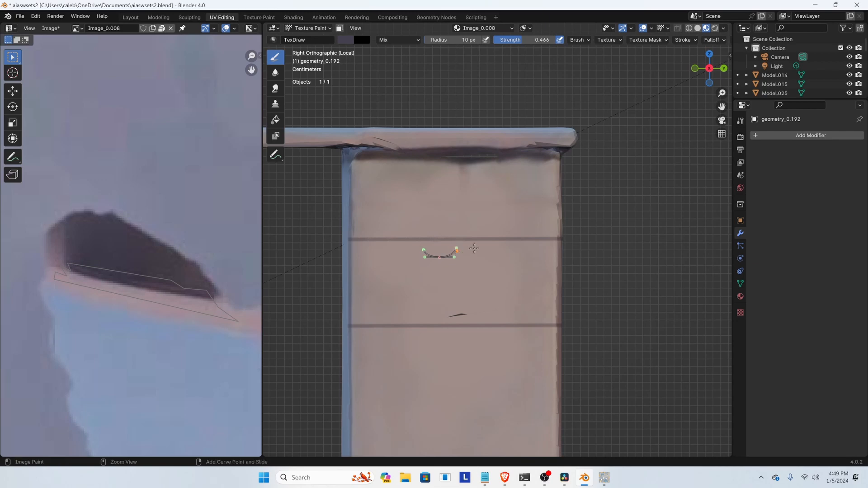
scroll(461, 253, "up", 4)
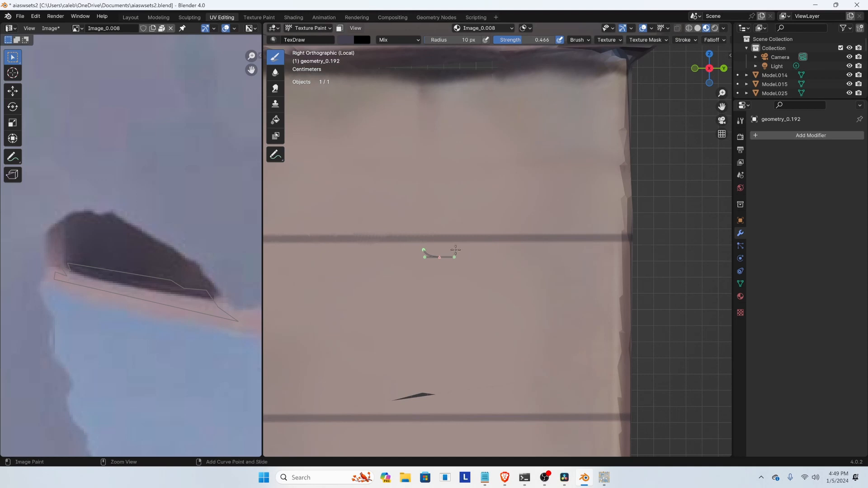
left_click(456, 250)
scroll(434, 280, "down", 3)
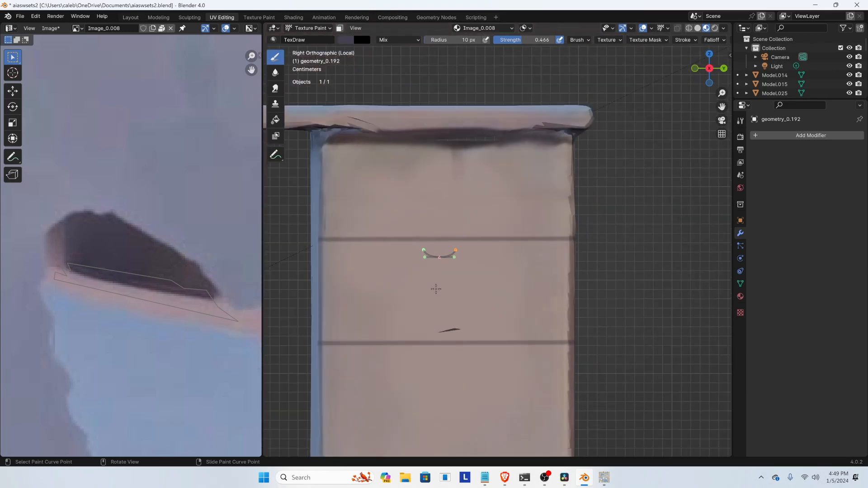
Change the brush color to a lighter grey with hue 0.661, saturation 0.054 and value 0.577
mouse_move(428, 283)
middle_mouse_down("shift")
mouse_move(512, 281)
mouse_move(441, 277)
mouse_move(438, 292)
mouse_move(448, 282)
middle_mouse_up("shift")
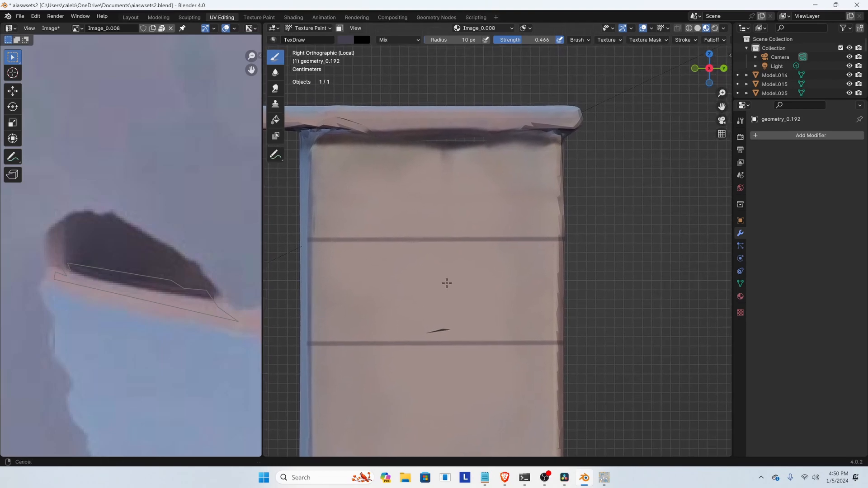
left_click(343, 39)
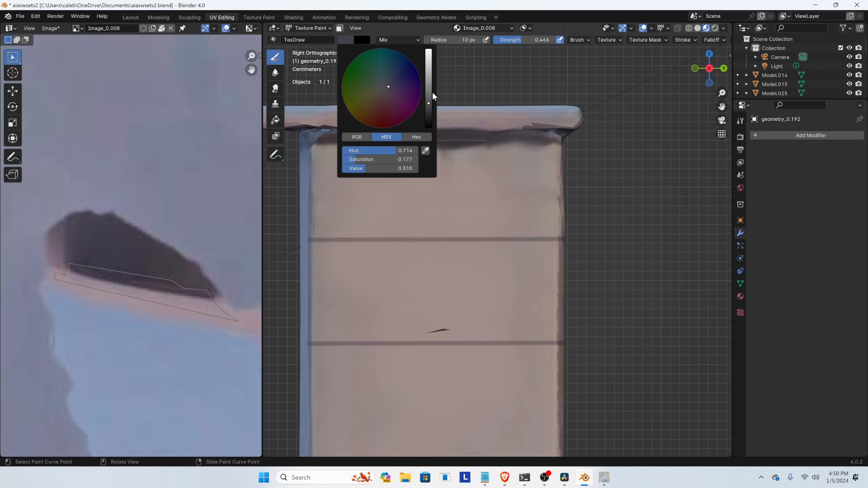
left_click(383, 86)
left_click_drag(429, 96, 428, 82)
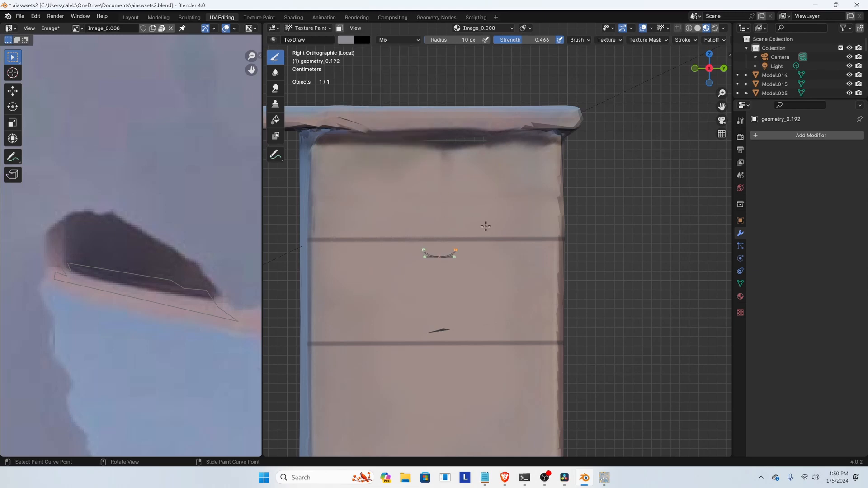
Test a light grey handle stroke along the paint curve on the middle drawer and undo it
scroll(454, 260, "up", 1)
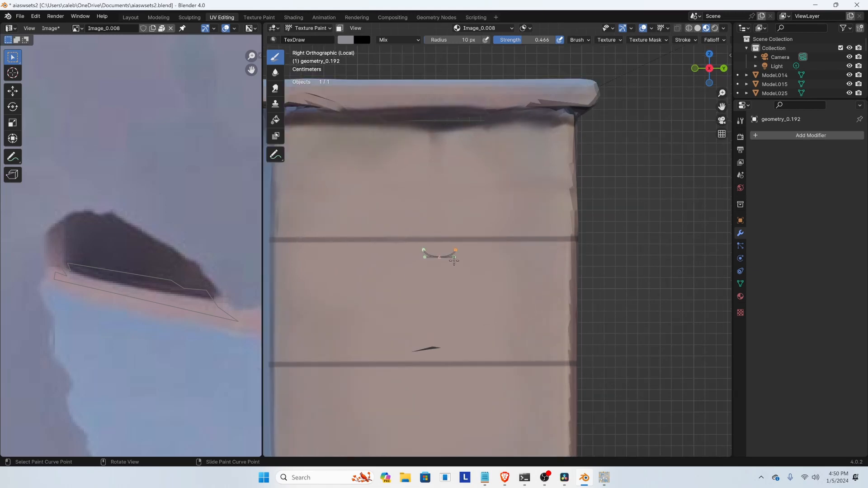
scroll(454, 260, "down", 3)
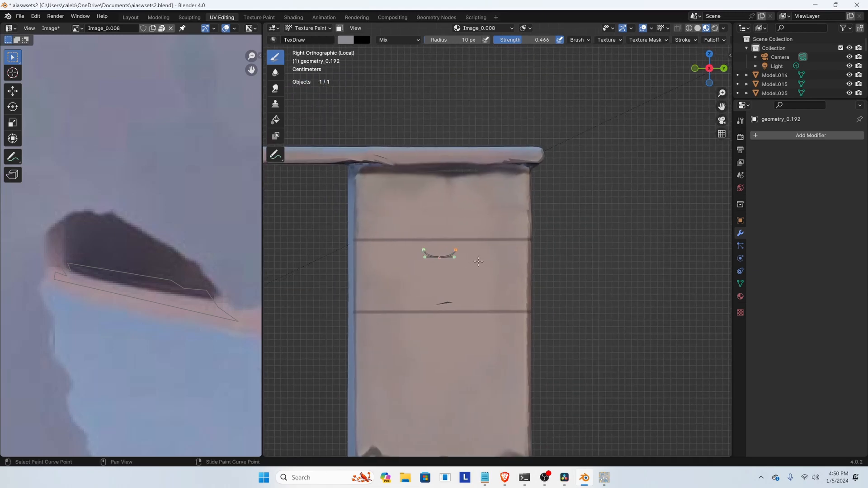
middle_click_drag(478, 261, 472, 260, "shift")
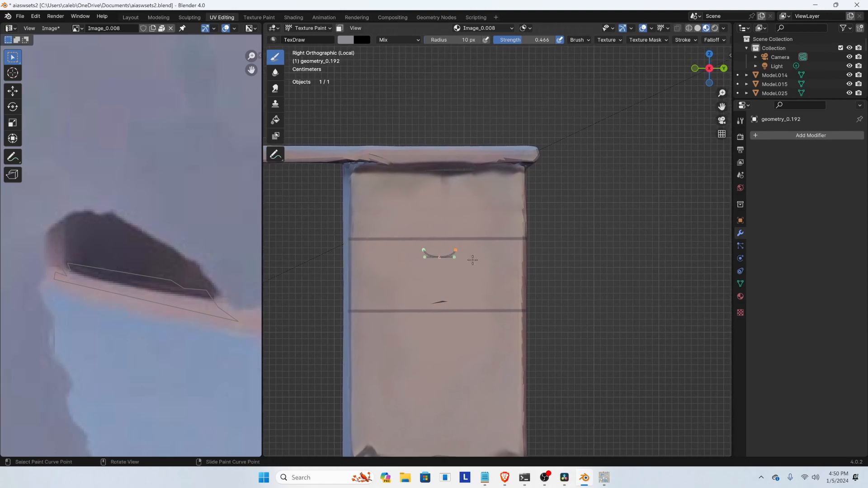
middle_click_drag(471, 217, 478, 235, "shift")
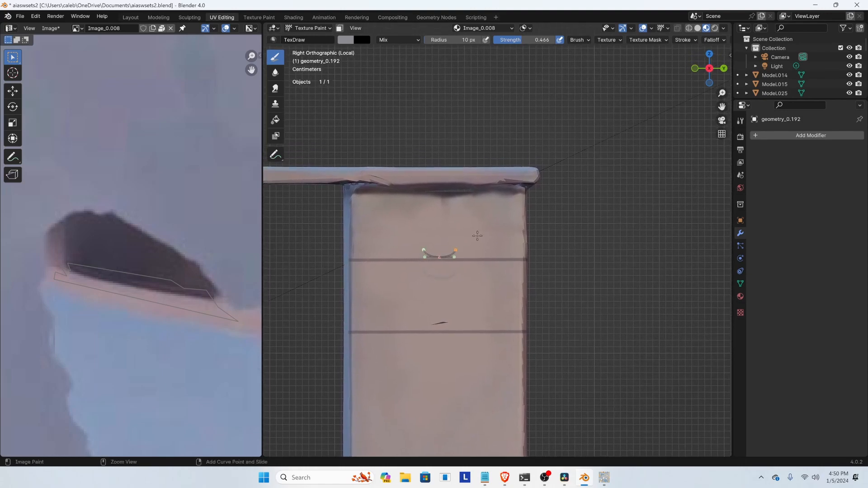
mouse_move(477, 274)
middle_mouse_down("shift")
mouse_move(478, 251)
mouse_move(473, 258)
middle_mouse_up("shift")
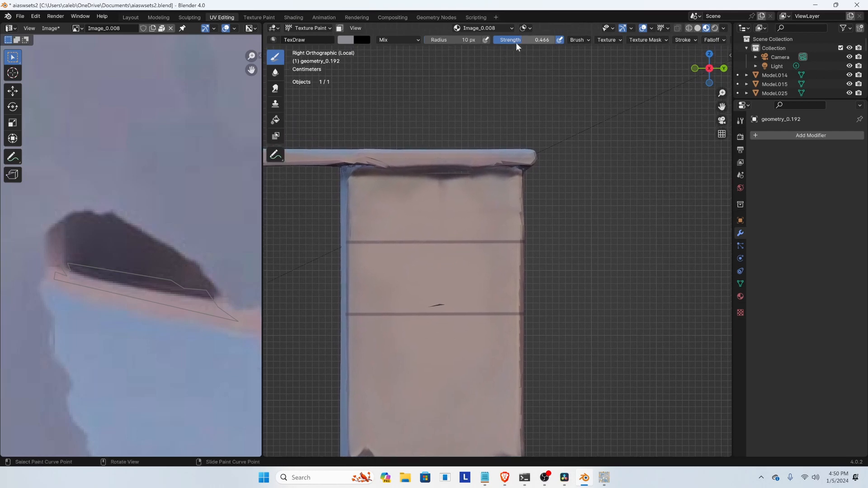
Set the brush strength to 0.697 and darken the brush color to a deep grey
left_click_drag(518, 45, 534, 45)
left_click(345, 40)
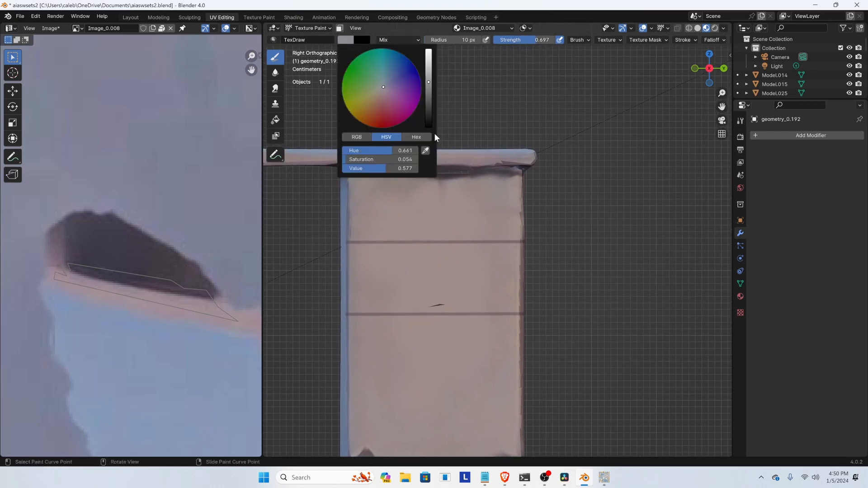
left_click_drag(428, 82, 428, 106)
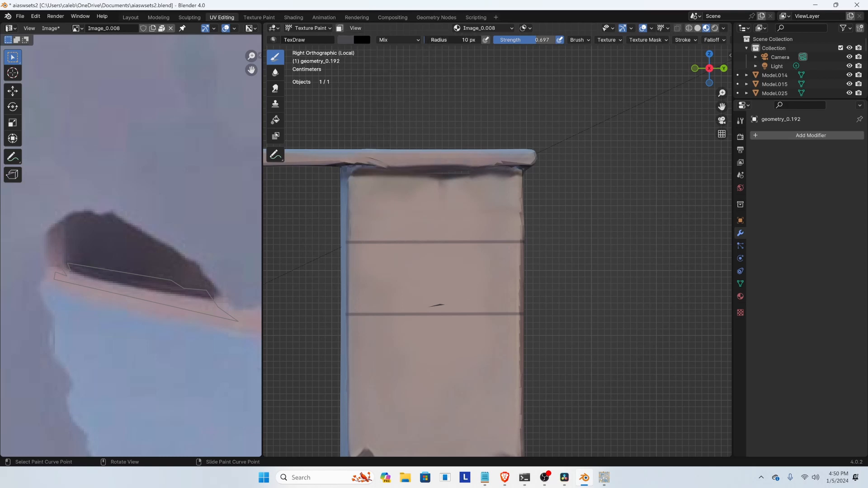
Test the handle stroke with a 68 px brush radius and undo it
left_click_drag(425, 40, 432, 40)
key("Return")
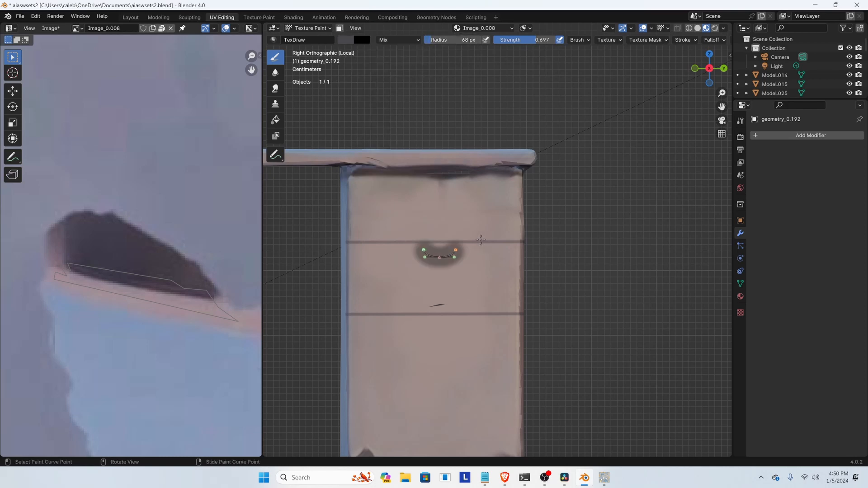
key("ctrl+z")
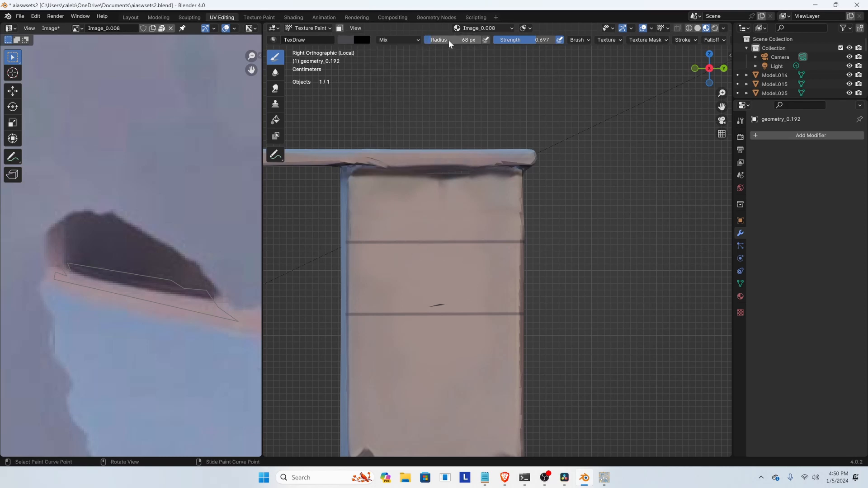
Set the brush radius to 15 px and paint curved handles on the middle and top drawers along the paint curve
left_click_drag(452, 40, 441, 40)
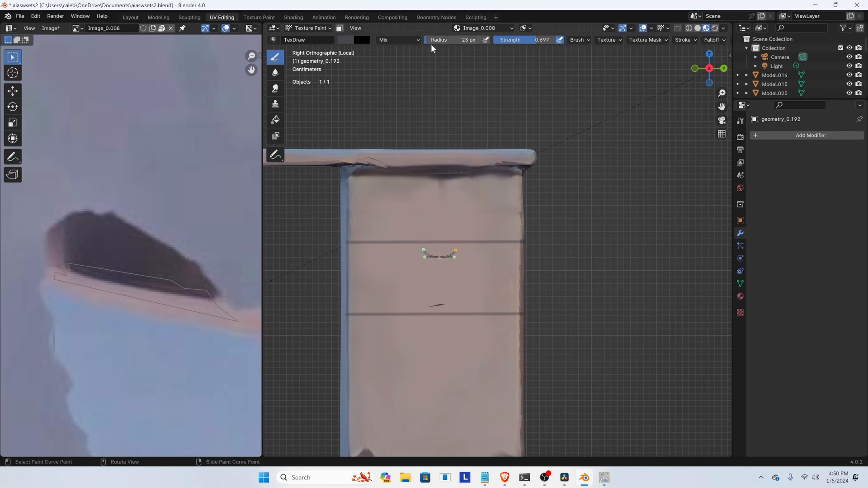
left_click_drag(440, 40, 439, 40)
key("Return")
middle_click_drag(459, 191, 458, 254, "shift")
key("Return")
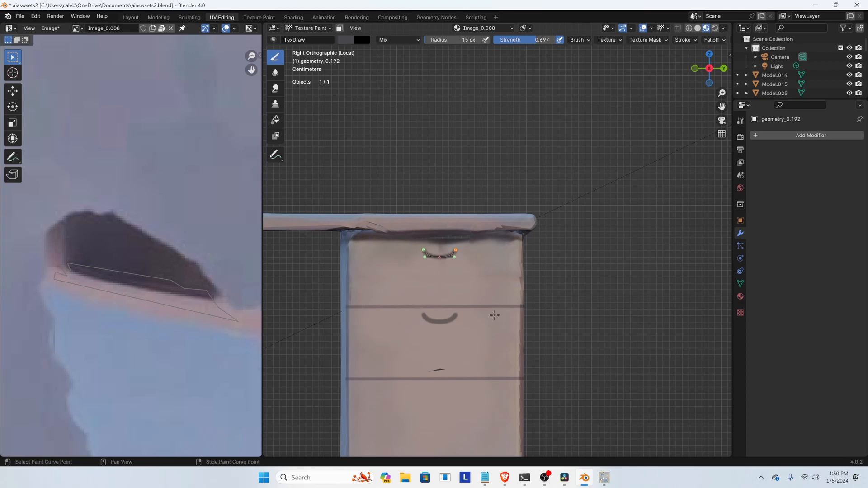
Paint a third curved handle on the bottom drawer, just below the second divider line
middle_click_drag(496, 319, 497, 231, "shift")
middle_click_drag(501, 274, 499, 238, "shift")
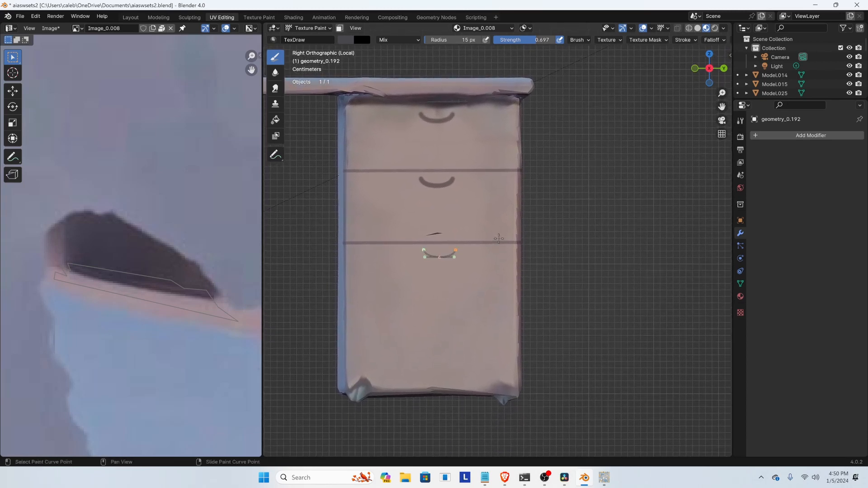
scroll(471, 196, "down", 4)
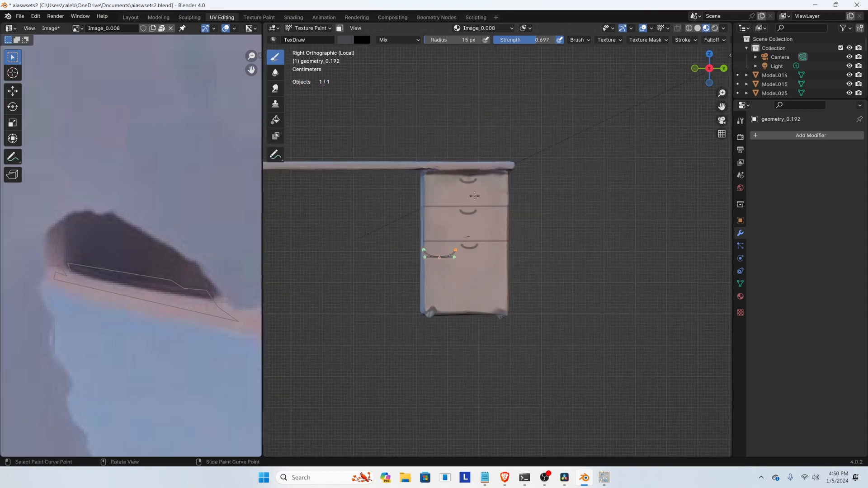
scroll(503, 221, "up", 4)
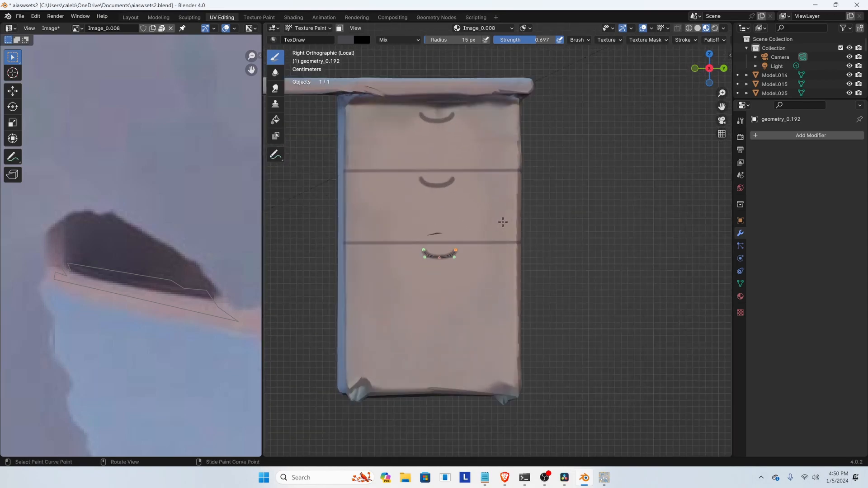
middle_click_drag(470, 209, 473, 207, "shift")
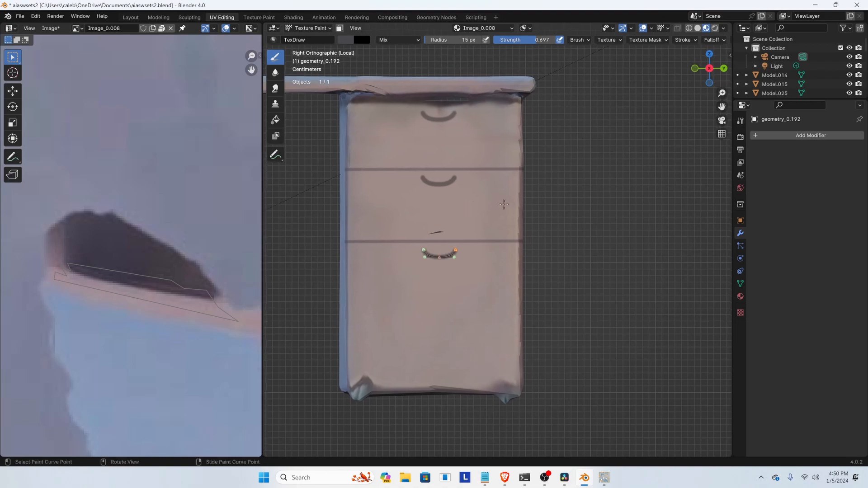
Switch the desk model to Edit Mode and view it from an angle
scroll(504, 209, "down", 4)
key("Tab")
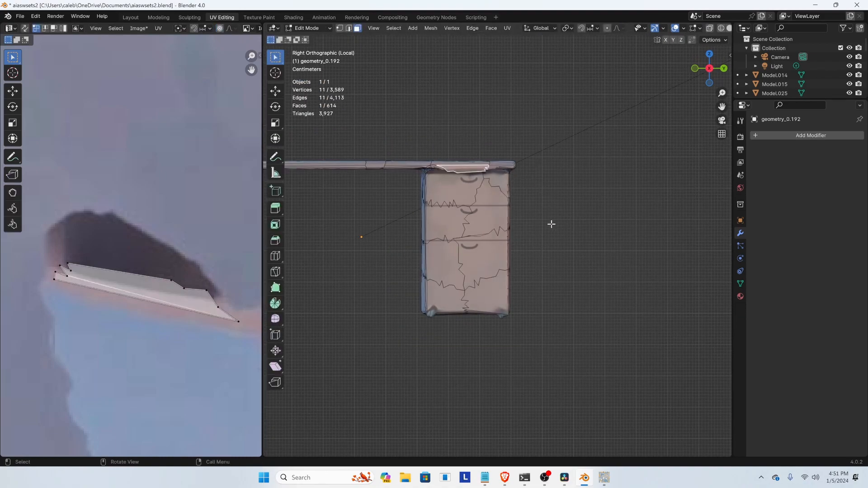
middle_click_drag(551, 223, 441, 273)
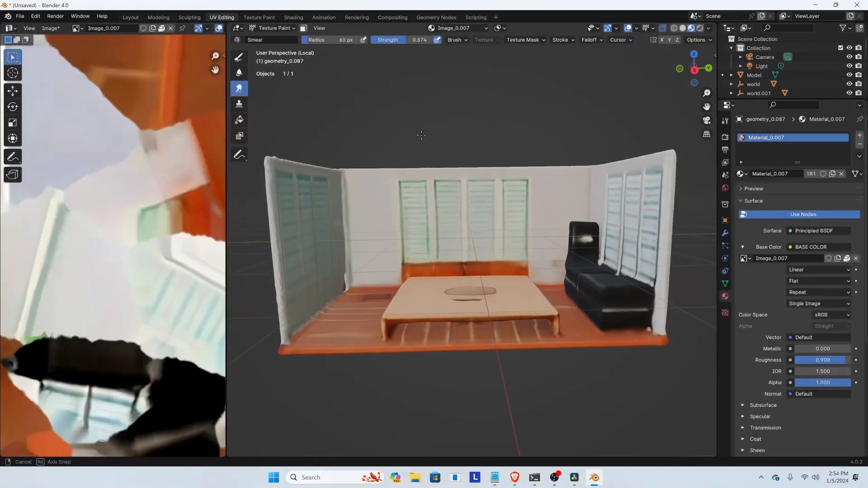
Exit local view on the room model and examine the characters and furniture in the full scene
middle_click_drag(421, 136, 425, 136)
scroll(425, 136, "down", 1)
scroll(439, 229, "up", 1)
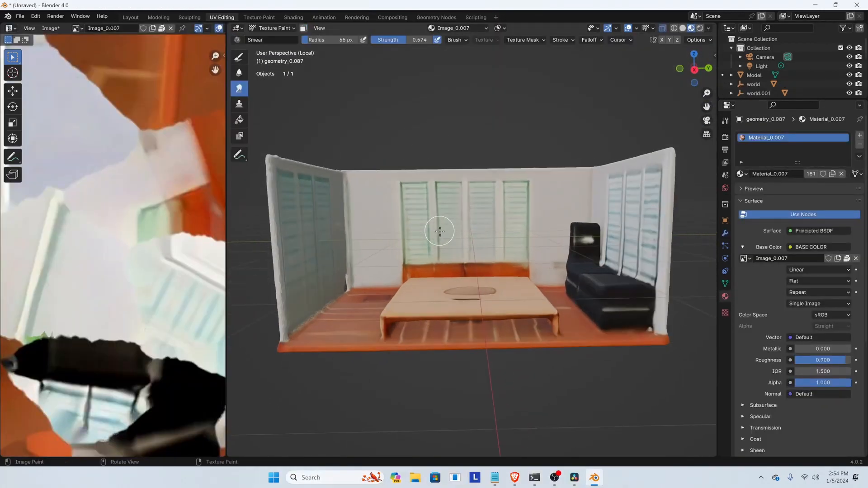
scroll(441, 230, "up", 1)
key("KP_Divide")
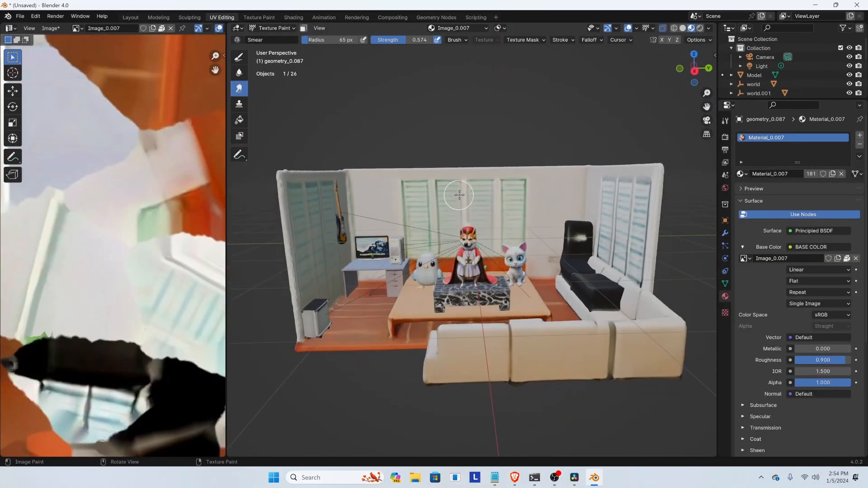
scroll(466, 242, "up", 4)
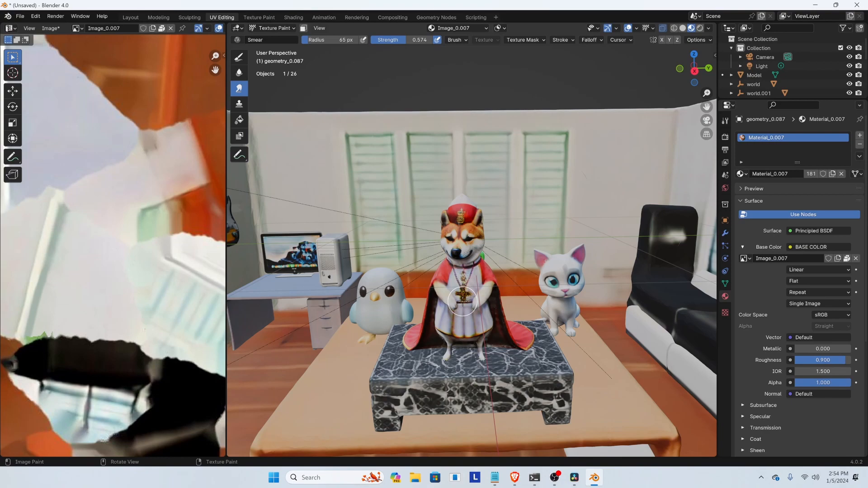
Return to Object Mode, select the shiba inu pope figure and isolate it in local view
scroll(455, 266, "up", 5)
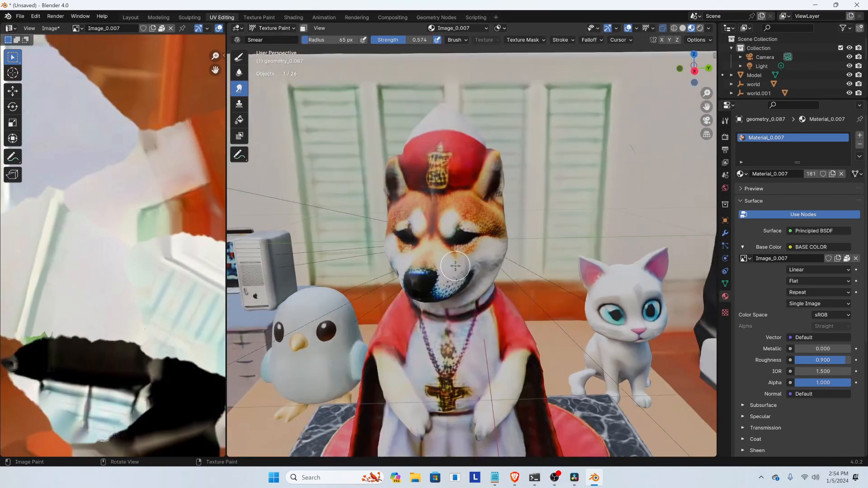
middle_click_drag(458, 285, 471, 227, "shift")
key("Tab")
key("Tab")
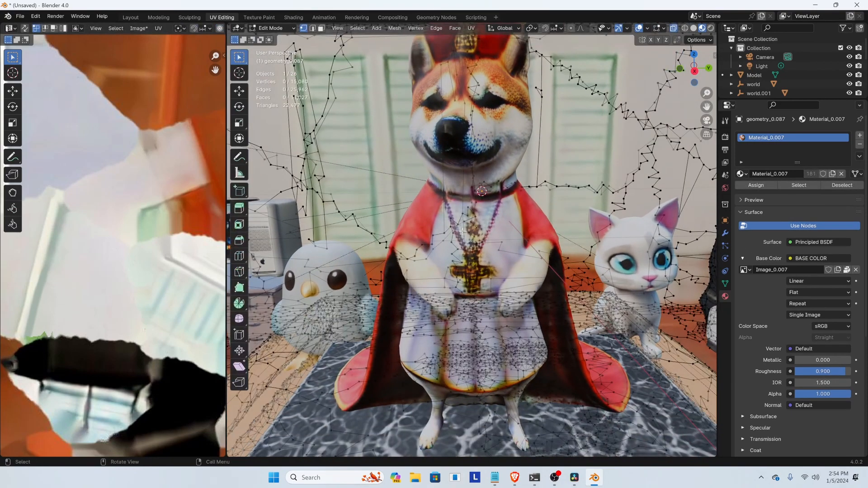
left_click(272, 28)
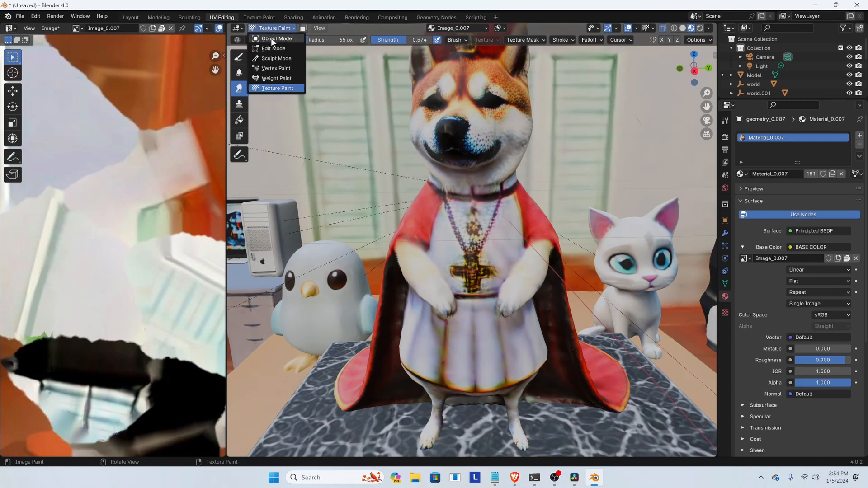
left_click(271, 39)
left_click(468, 228)
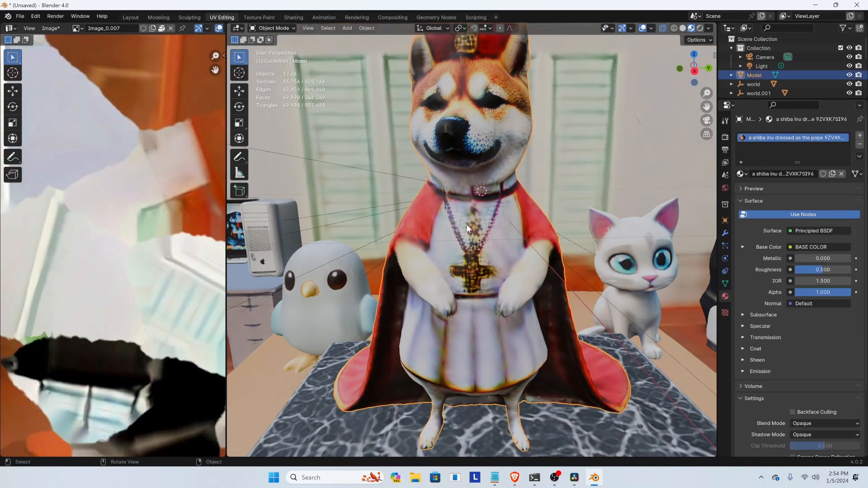
key("KP_Divide")
middle_click_drag(448, 191, 486, 207)
Enter Edit Mode on the shiba inu figure, switch to face selection and clear the selection
key("Tab")
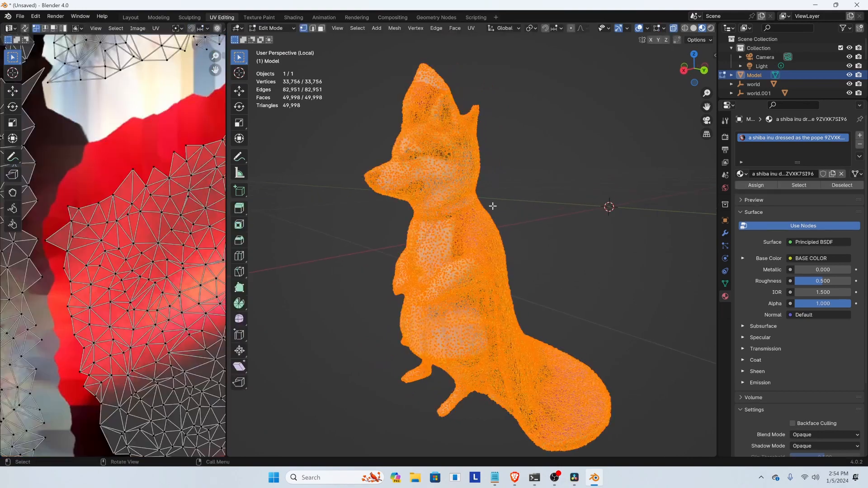
middle_click_drag(311, 116, 570, 165)
left_click(322, 28)
left_click(571, 212)
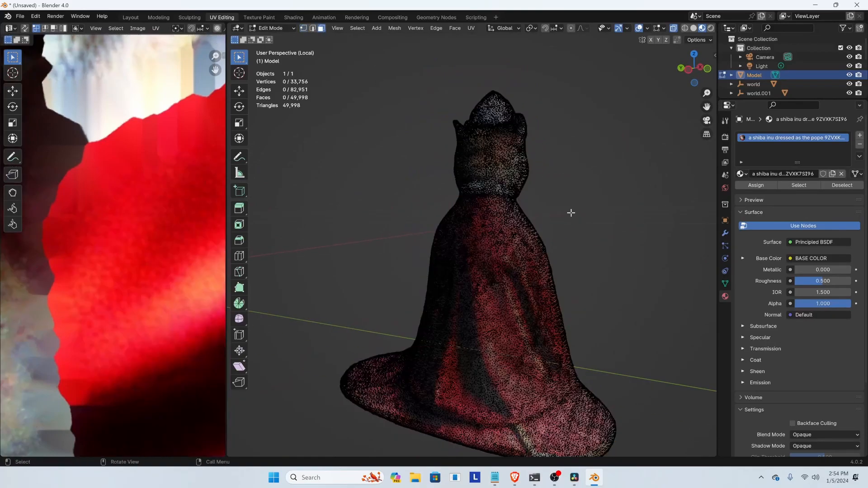
scroll(548, 233, "up", 4)
middle_click_drag(549, 233, 404, 223)
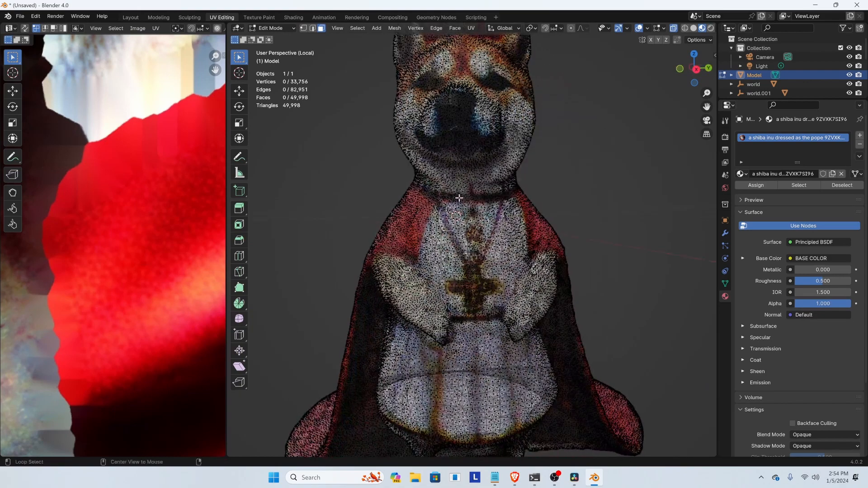
Select one face on the dog's chest, extend the selection to its linked faces, and deselect them
scroll(458, 200, "up", 4)
scroll(450, 228, "up", 1)
left_click(453, 225)
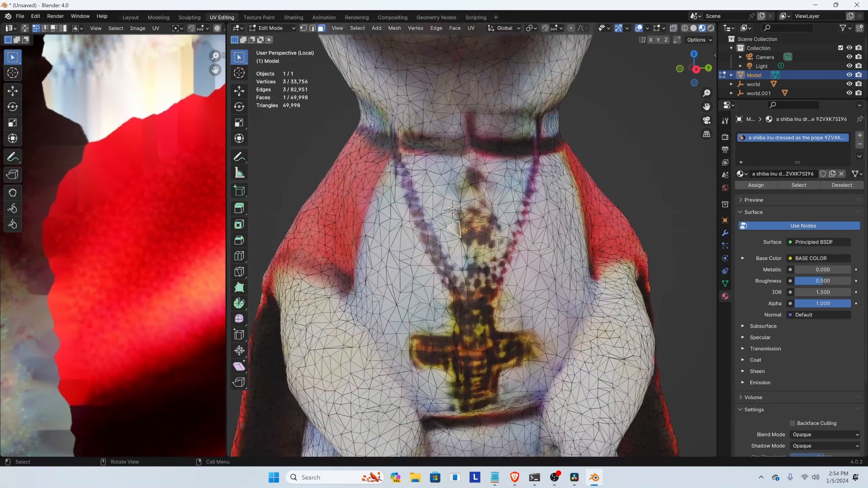
key("ctrl+l")
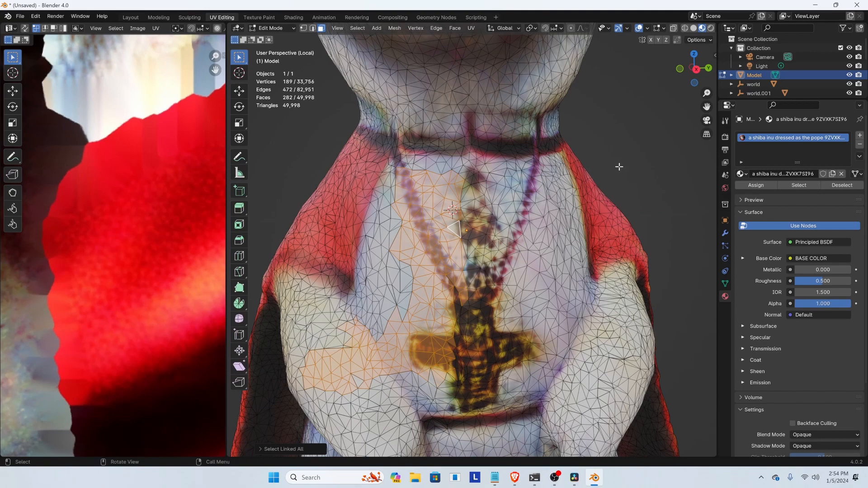
left_click(601, 164)
Separate the dog mesh into its loose parts and return to Object Mode with nothing selected
left_click(455, 229)
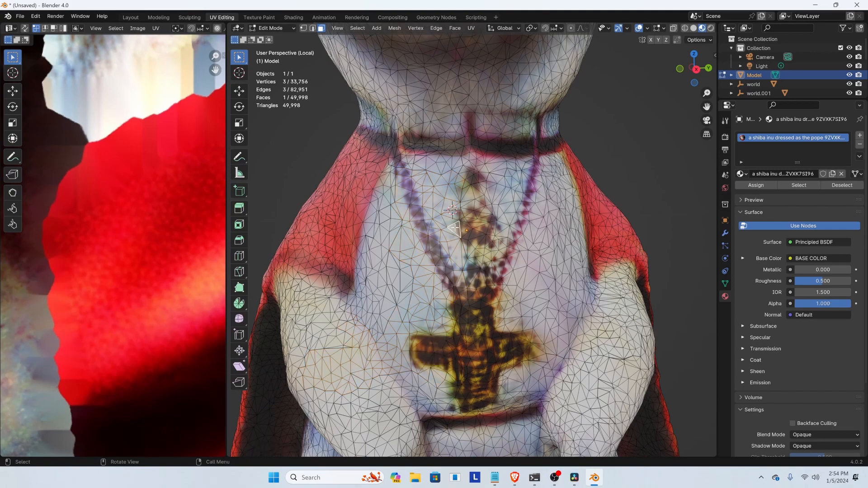
key("p")
left_click(452, 228)
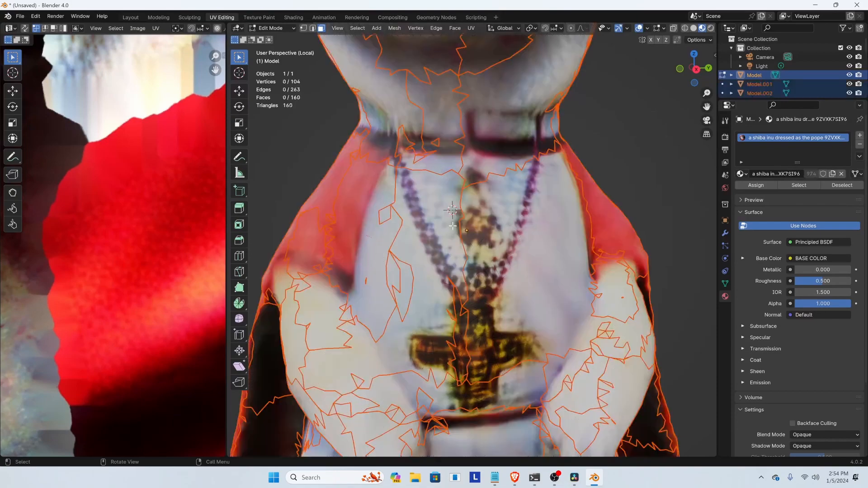
scroll(481, 170, "down", 5)
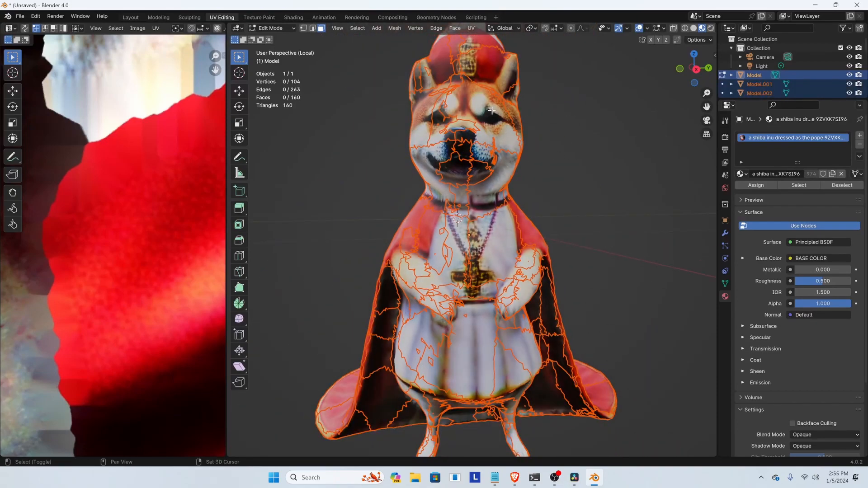
scroll(571, 136, "up", 5)
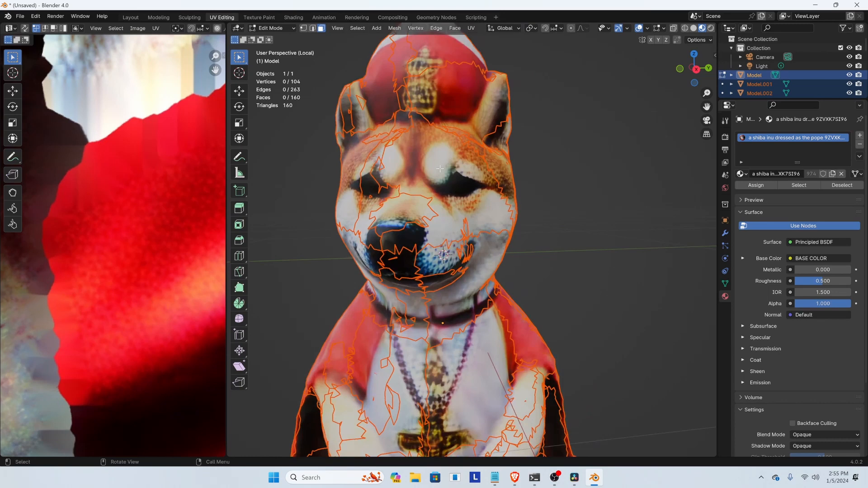
key("Tab")
left_click(602, 158)
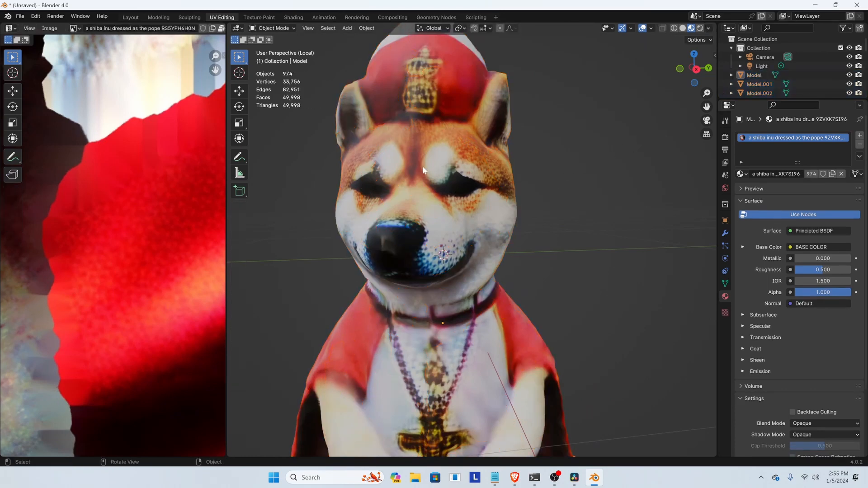
Add a Decimate modifier to the dog's forehead and muzzle piece and set it to Planar
left_click(414, 166)
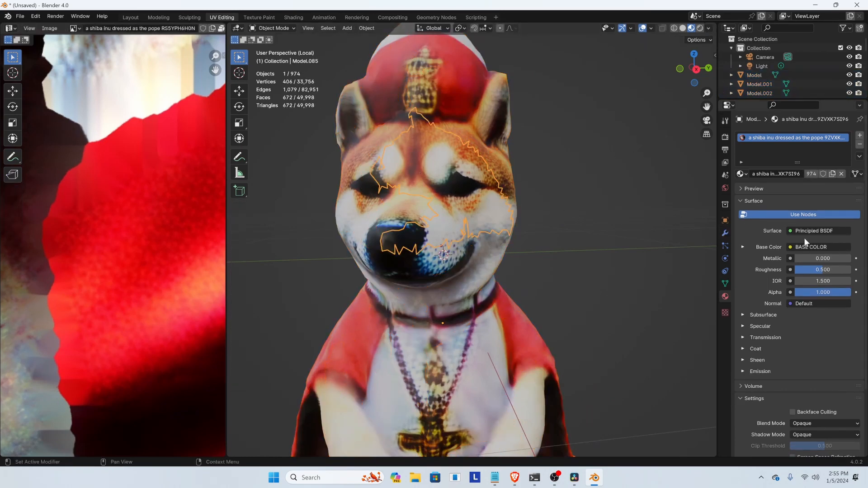
left_click(725, 233)
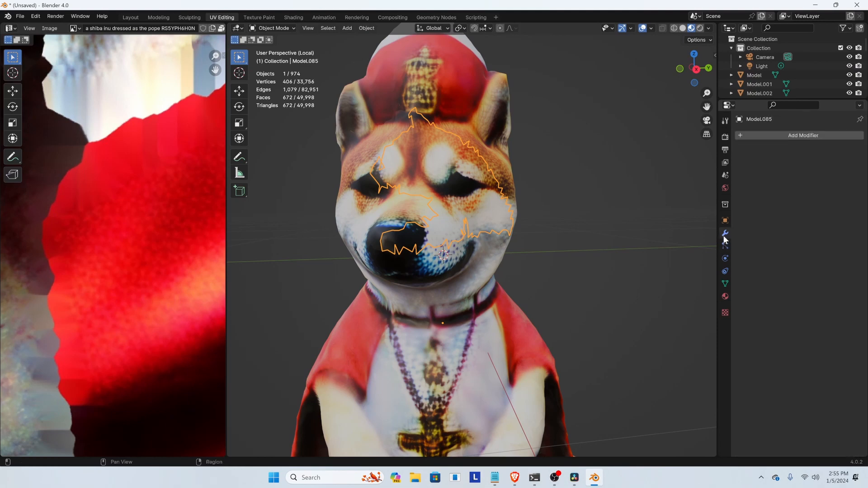
left_click(778, 137)
left_click(748, 147)
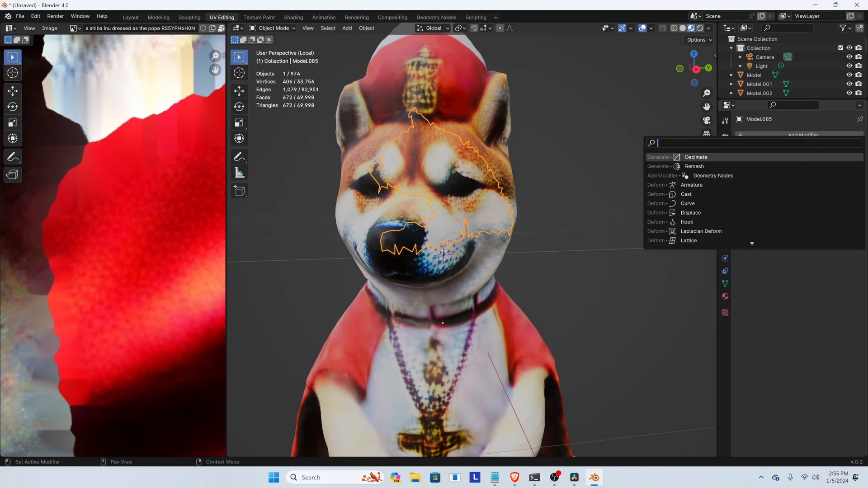
left_click(767, 159)
left_click(840, 163)
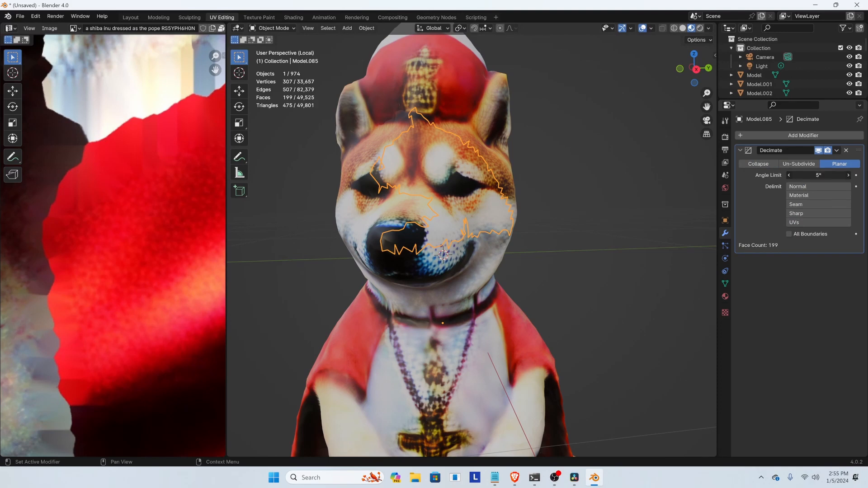
Raise the Decimate angle limit on the face piece to 25°
left_click_drag(819, 175, 824, 175)
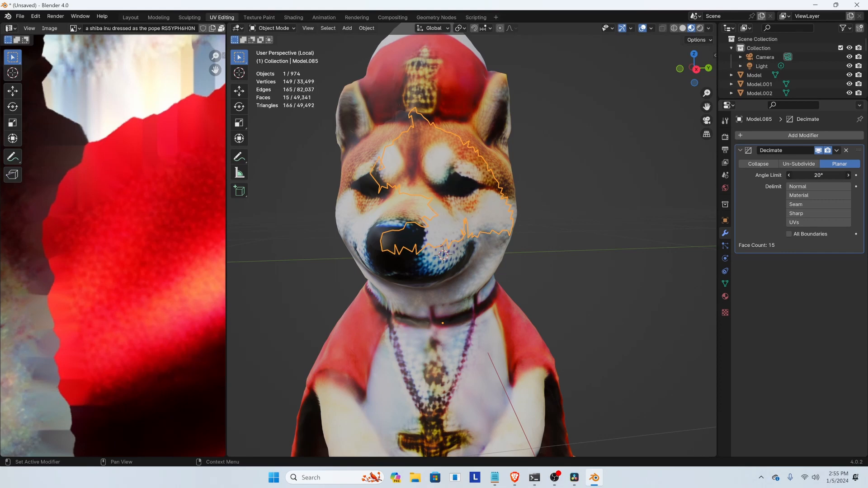
left_click_drag(823, 175, 826, 175)
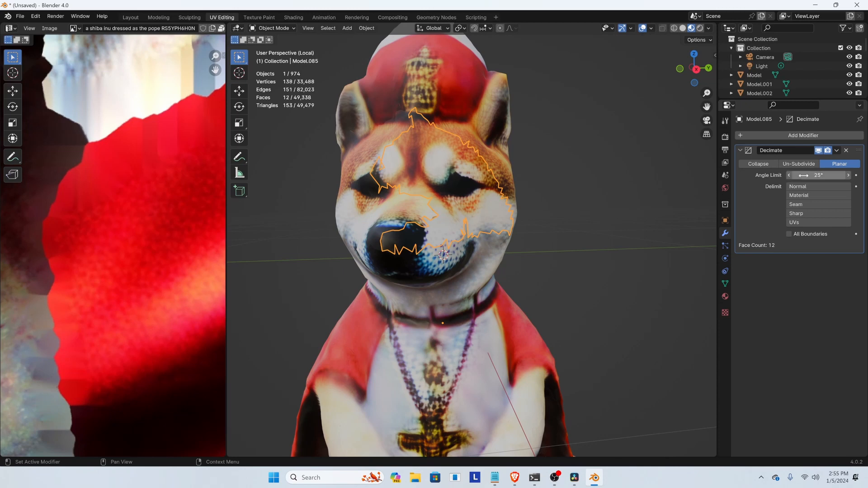
middle_click_drag(457, 195, 474, 190)
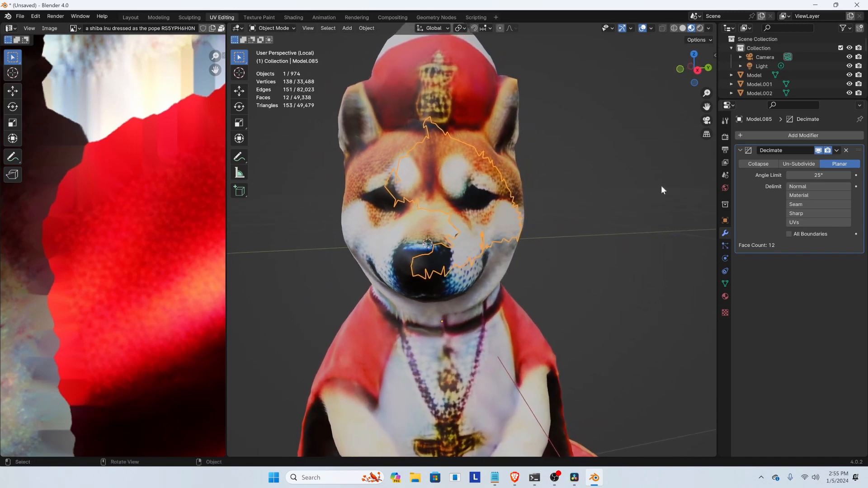
Compare the face piece's decimation by switching the angle limit between 0° and 25° twice, ending at 25°
left_click(820, 175)
type("10")
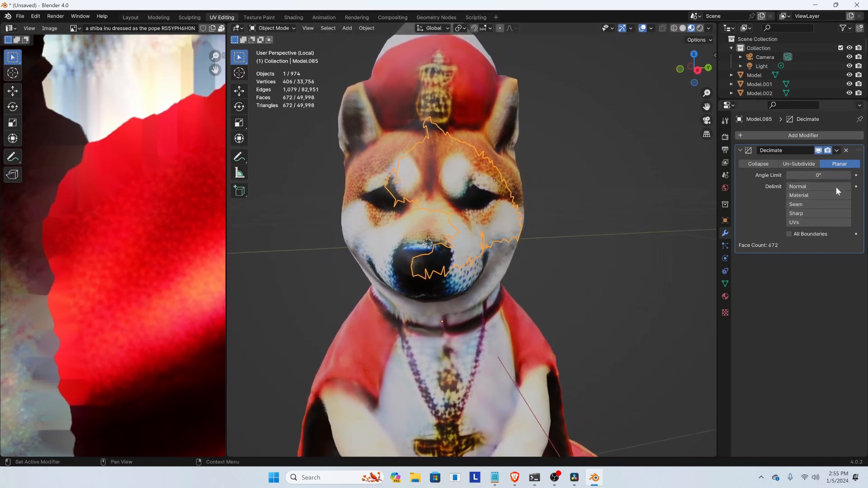
key("Return")
left_click(814, 175)
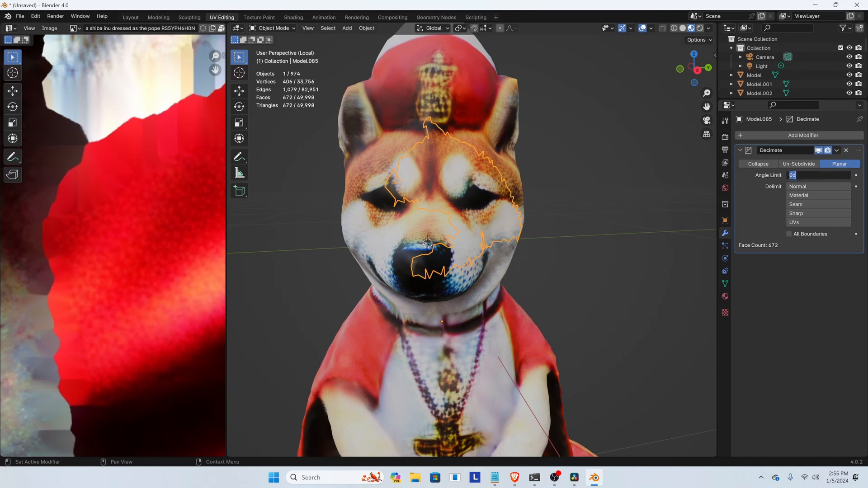
type("25")
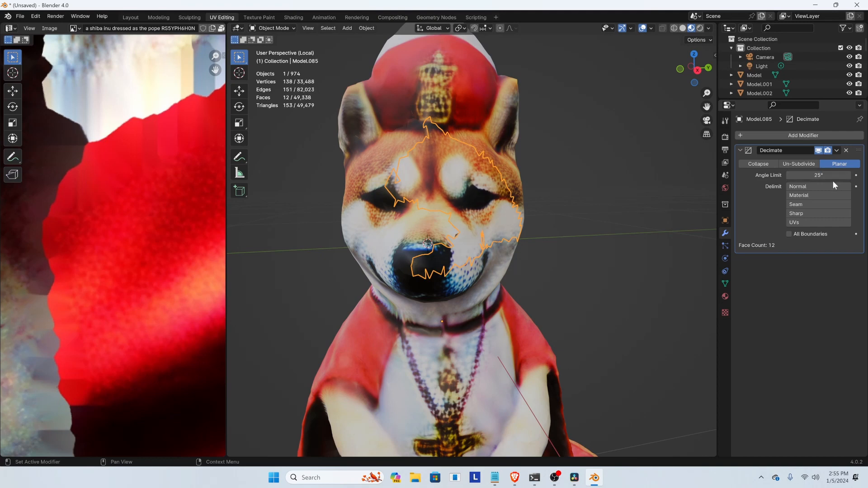
key("Return")
left_click(818, 175)
type("0")
key("Return")
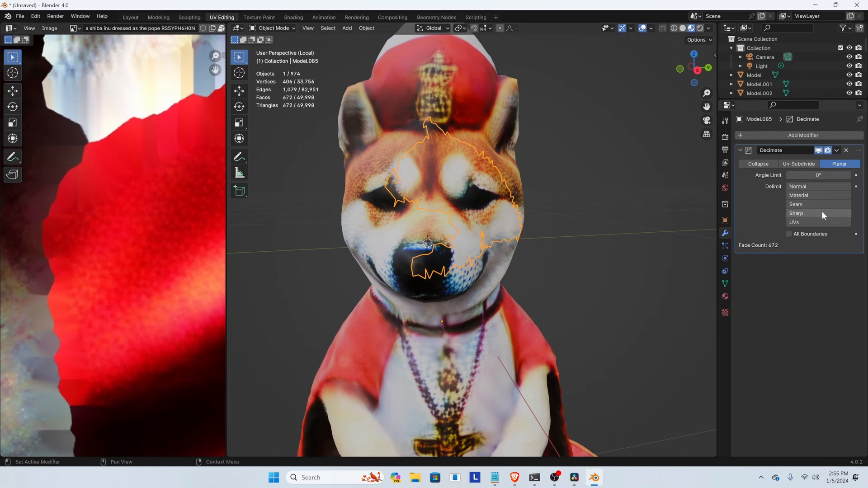
left_click(819, 176)
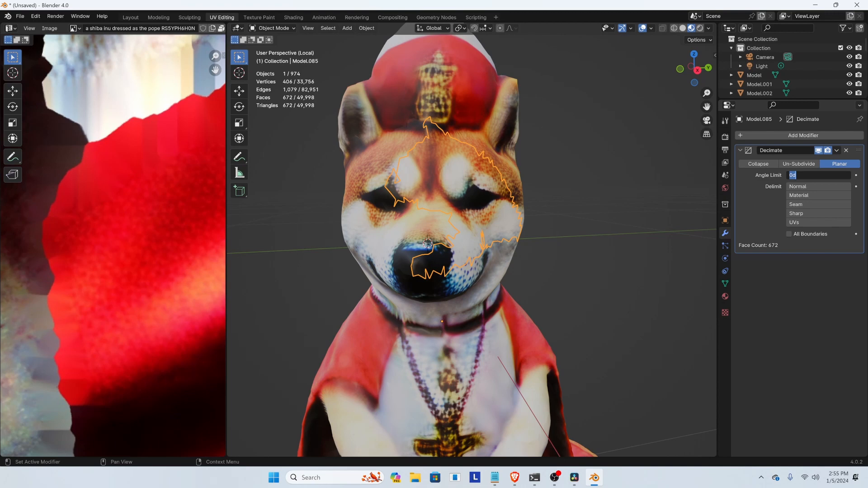
type("25")
key("Return")
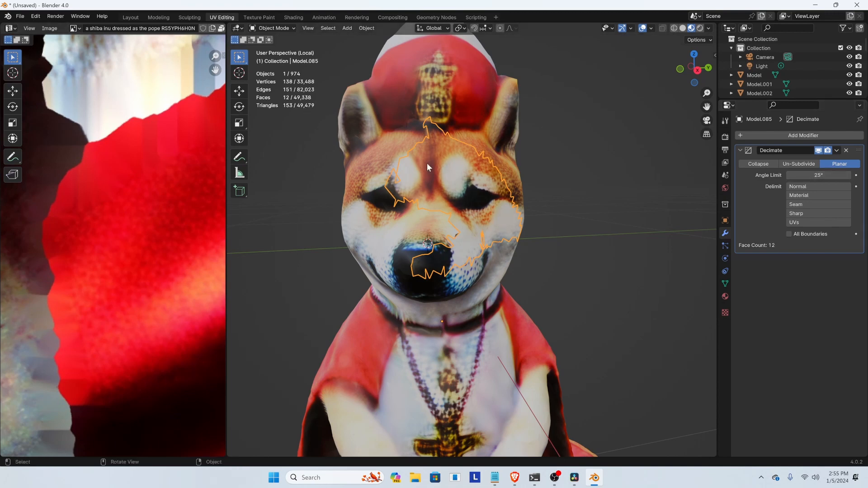
Examine the decimated face piece from the side and up close around the muzzle and cheek seams
mouse_move(486, 174)
middle_mouse_down()
mouse_move(469, 190)
mouse_move(475, 183)
middle_mouse_up()
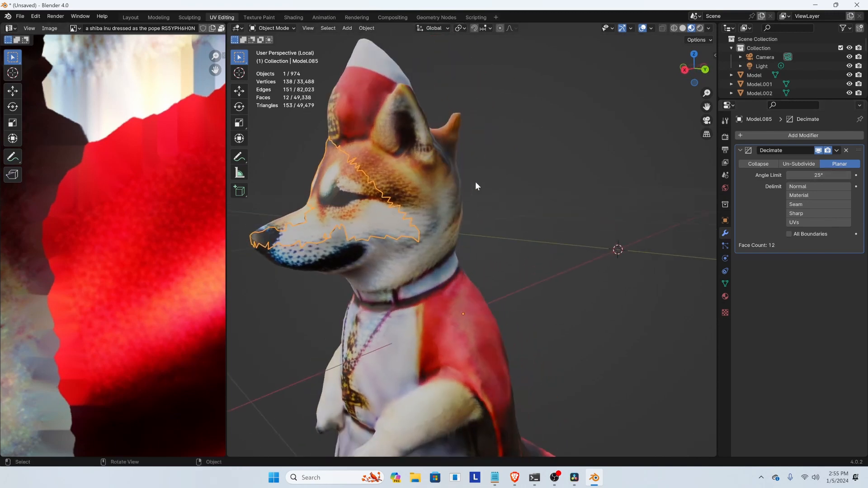
left_click(522, 220)
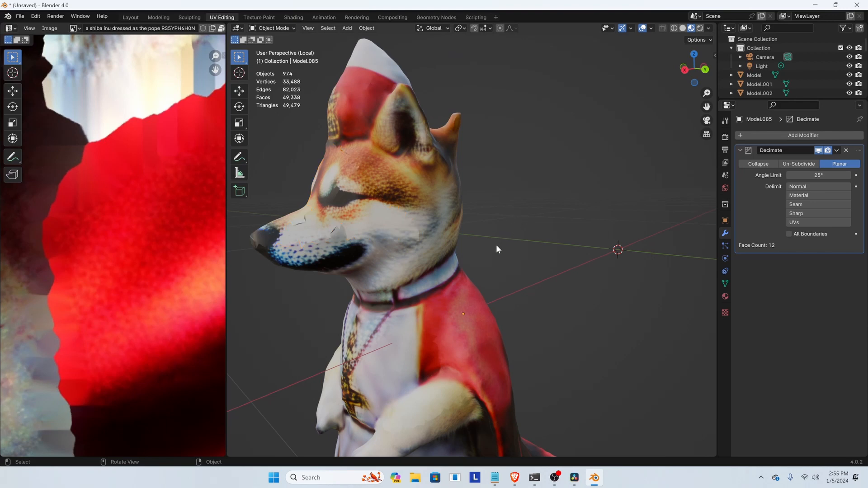
middle_click_drag(364, 234, 420, 225)
scroll(392, 237, "up", 1)
left_click(421, 198)
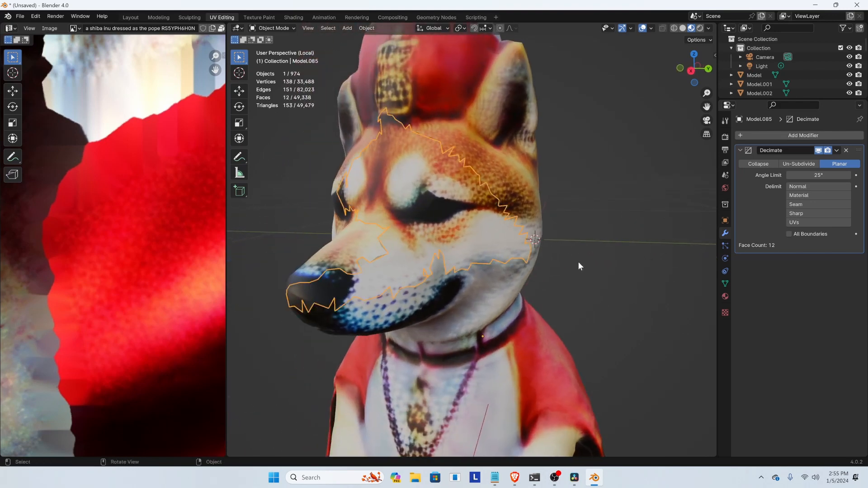
mouse_move(578, 262)
middle_mouse_down()
mouse_move(525, 275)
mouse_move(540, 257)
mouse_move(580, 261)
middle_mouse_up()
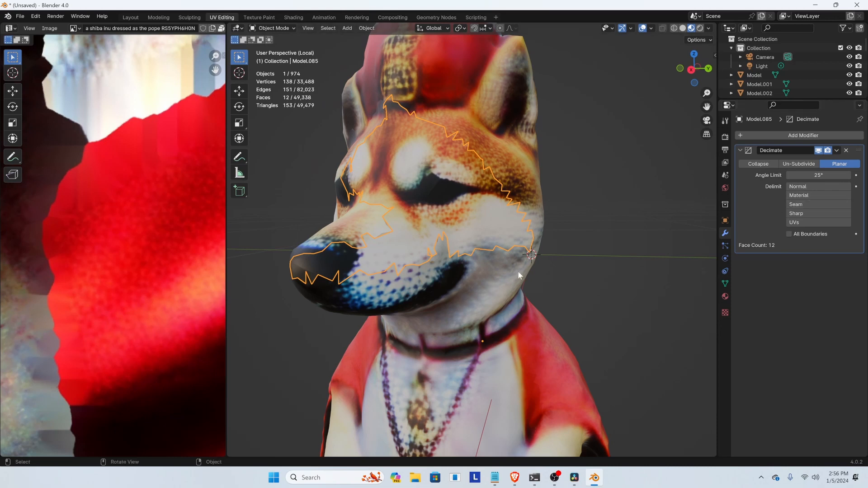
scroll(459, 222, "up", 1)
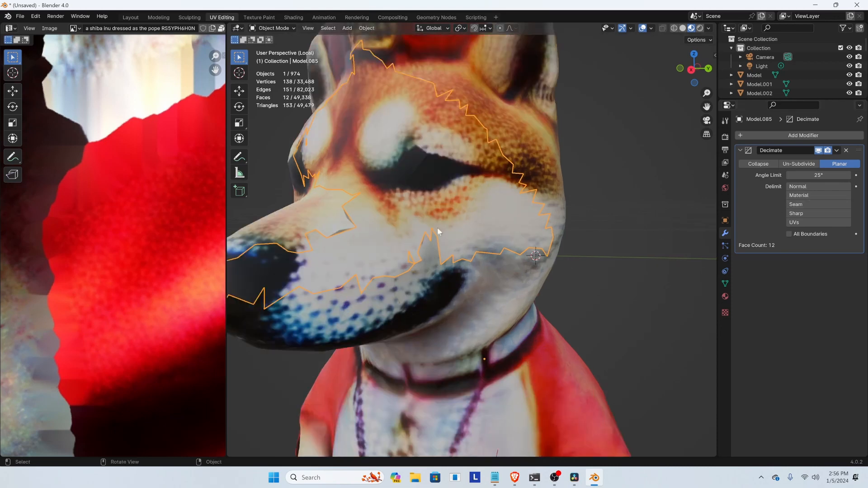
left_click(818, 175)
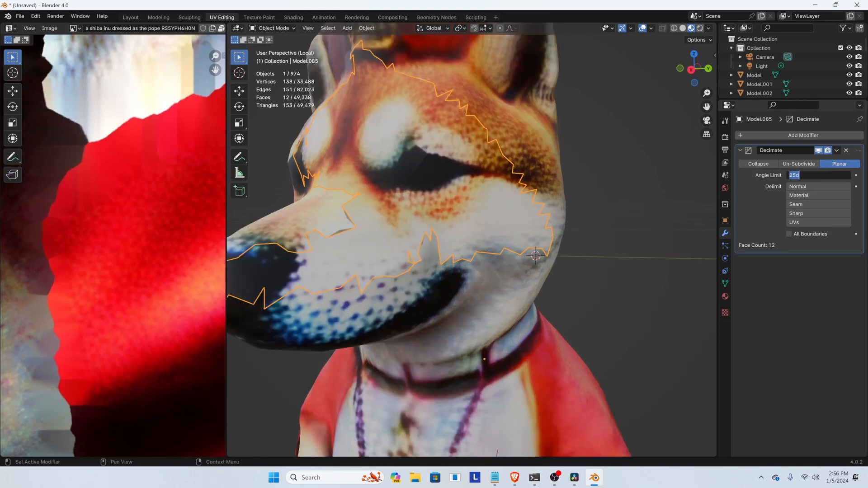
key("Return")
Copy the face piece's 25° Planar Decimate modifier to every part of the dog figure and check it from several angles
scroll(606, 189, "down", 4)
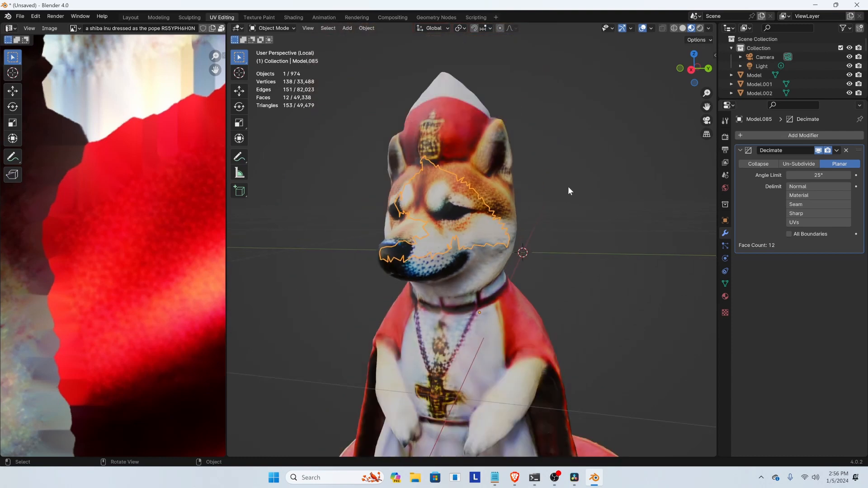
key("a")
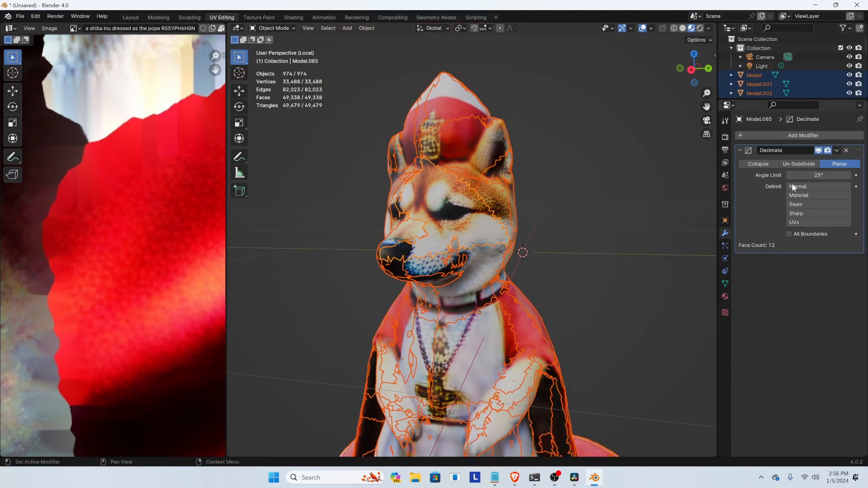
key("ctrl+l")
left_click(429, 196)
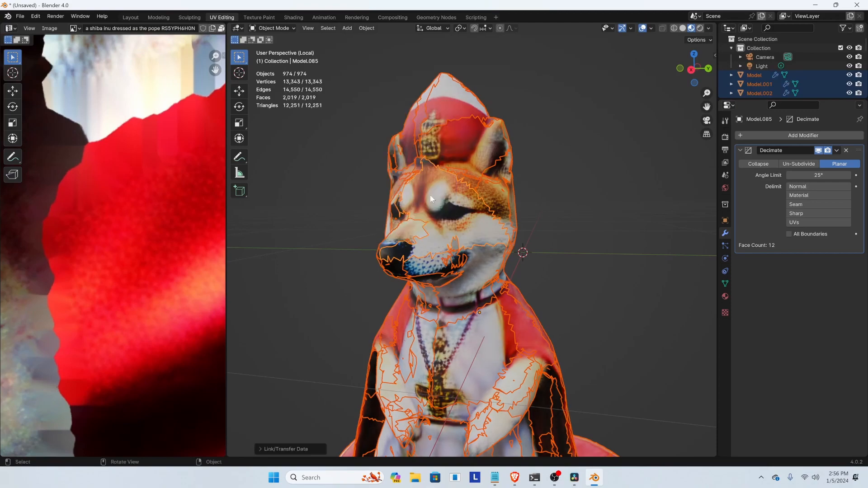
middle_click_drag(498, 215, 618, 229)
left_click(618, 229)
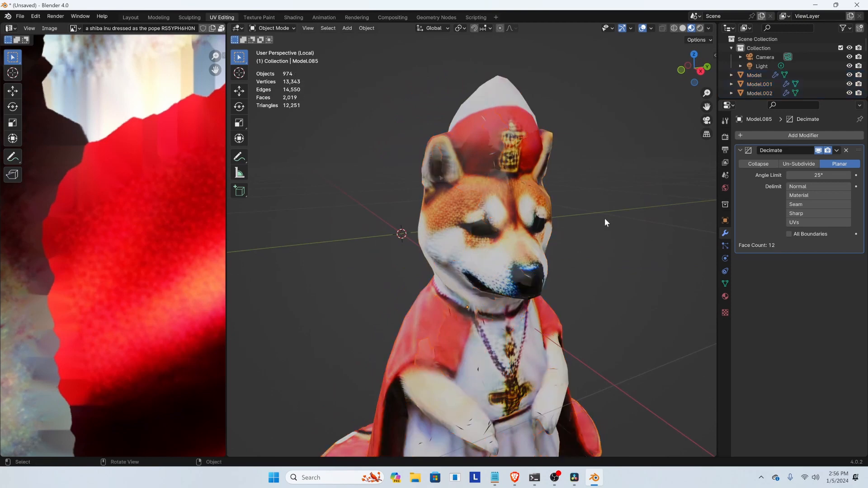
middle_click_drag(604, 278, 641, 202)
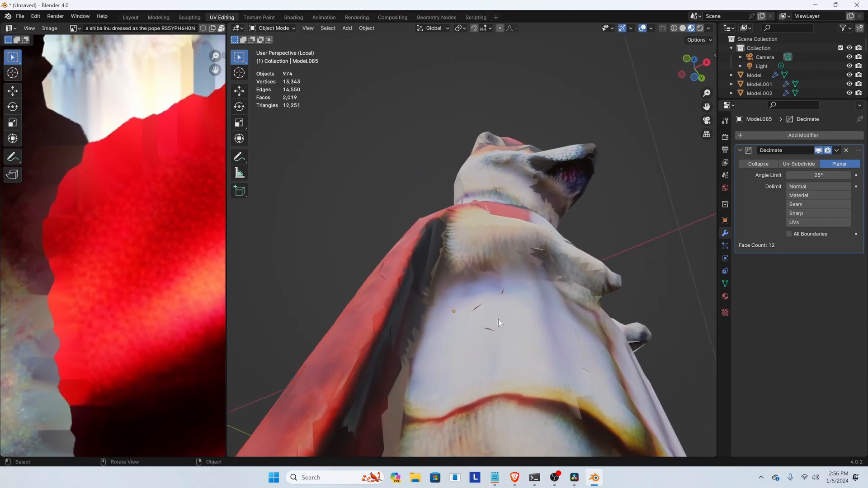
middle_click_drag(499, 319, 484, 284)
left_click(486, 267)
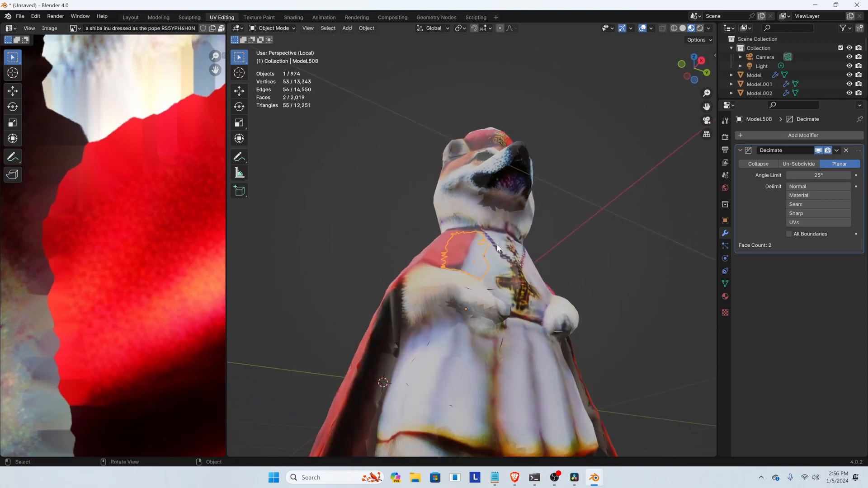
middle_click_drag(528, 234, 547, 260)
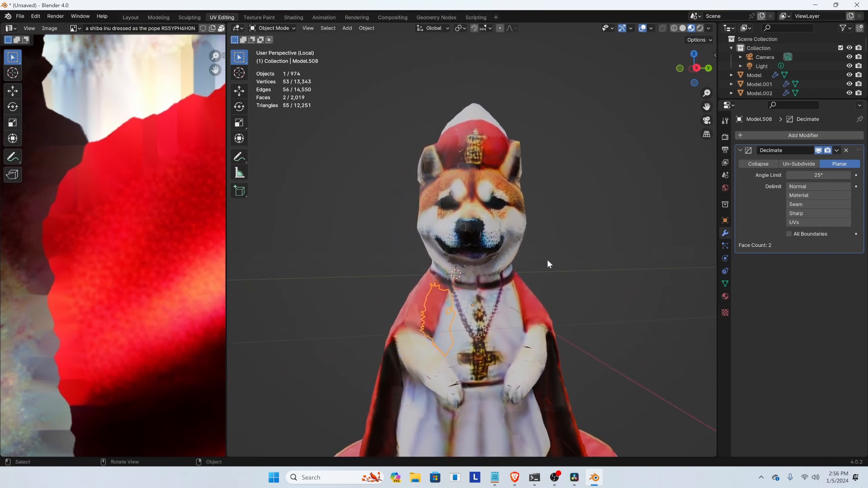
Set the face piece's Decimate angle limit to 18° and copy its modifiers to every part of the figure
left_click(473, 193)
left_click(841, 176)
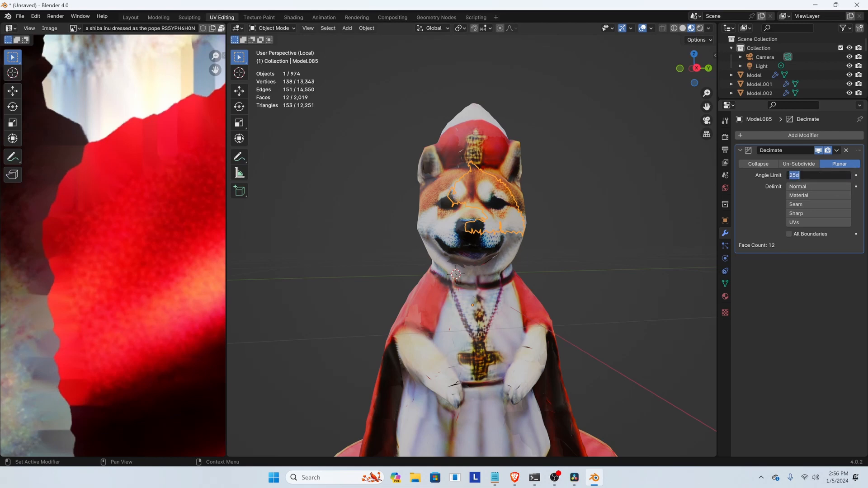
type("18")
key("Return")
scroll(468, 180, "up", 1)
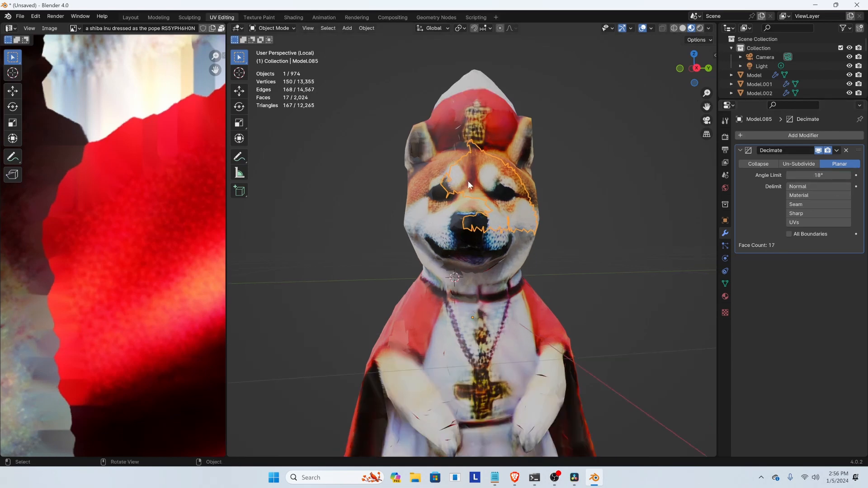
key("a")
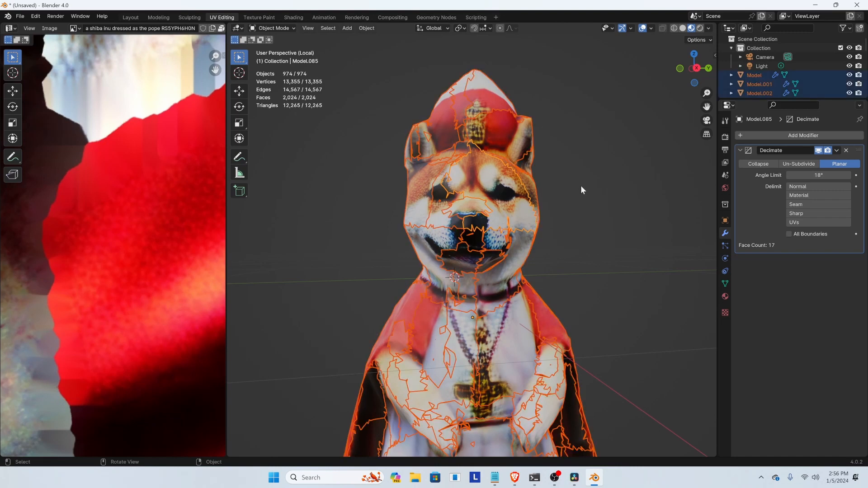
key("ctrl+l")
left_click(579, 184)
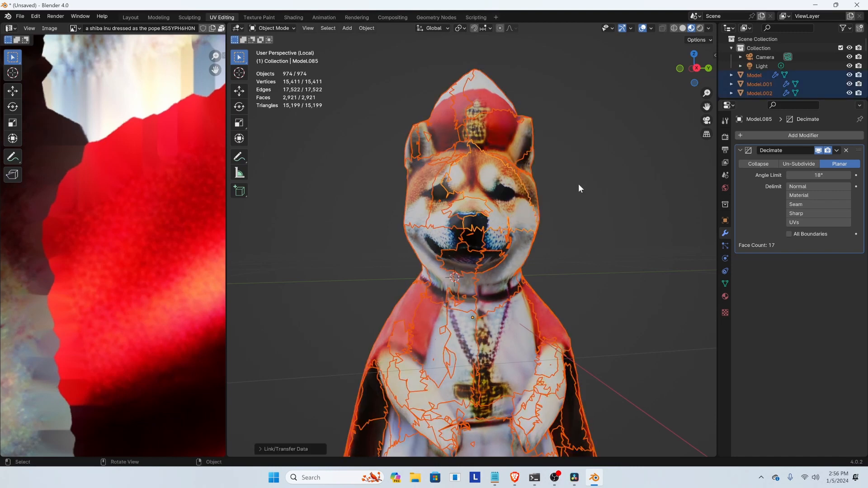
Examine the decimated figure as a whole, up close at the face, and from below for gaps between parts
middle_click_drag(570, 194, 604, 201)
scroll(525, 218, "down", 2)
left_click(557, 202)
scroll(587, 213, "down", 3)
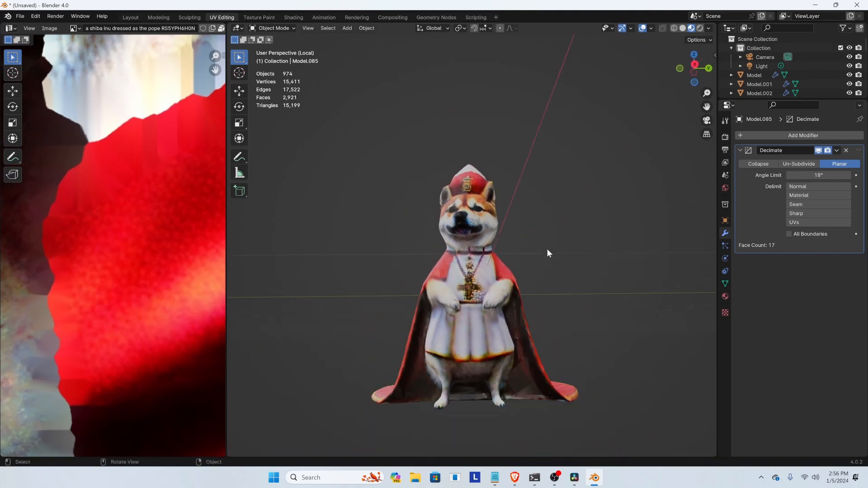
middle_click_drag(498, 241, 512, 252)
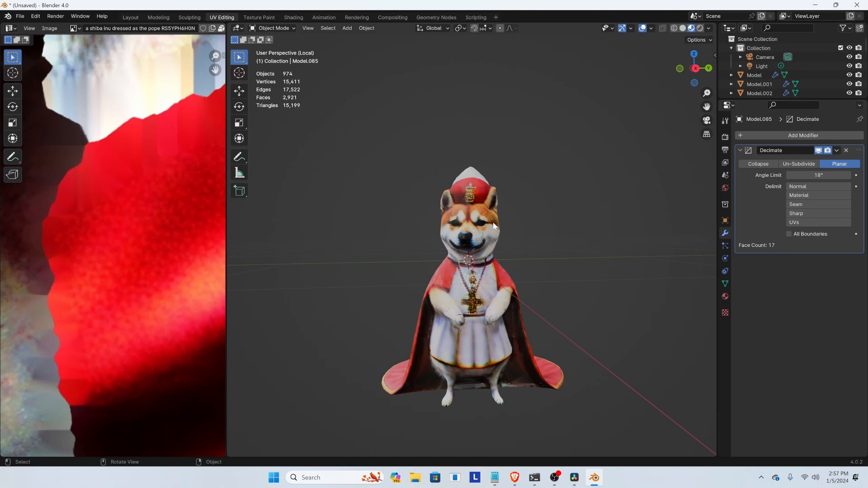
scroll(474, 244, "up", 5)
scroll(474, 244, "up", 1)
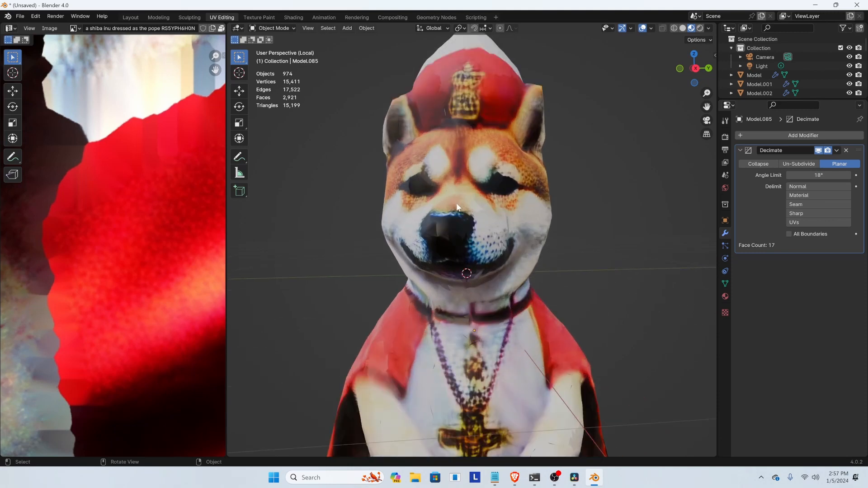
left_click(459, 229)
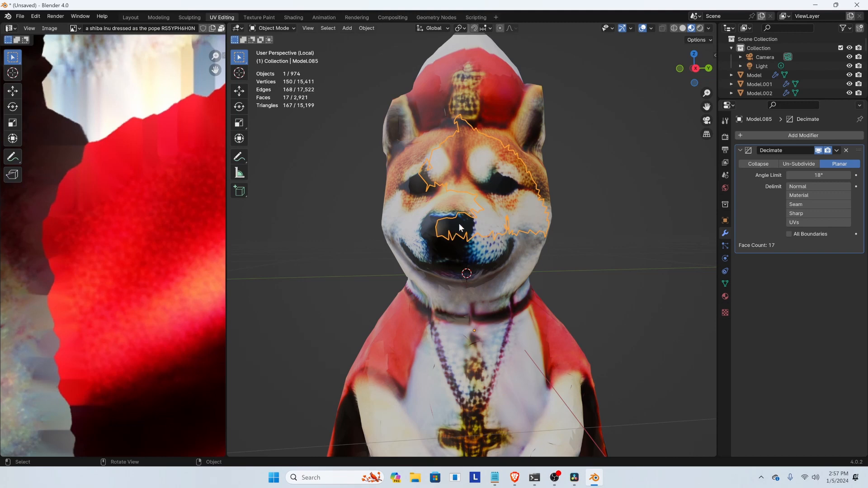
scroll(459, 228, "down", 5)
middle_click_drag(507, 306, 442, 272)
mouse_move(484, 326)
middle_mouse_down()
mouse_move(479, 307)
mouse_move(487, 332)
middle_mouse_up()
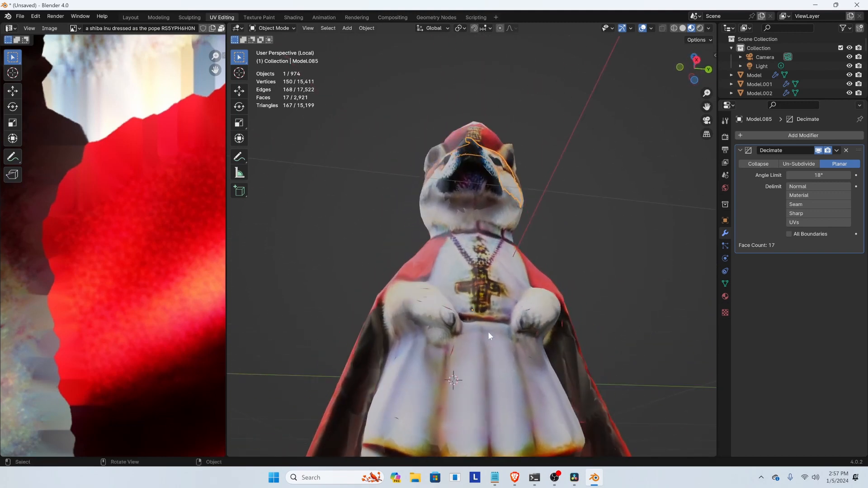
Lower the Decimate angle limit on the small pieces around the gaps in the paw at the cross's left
left_click(446, 305)
middle_click_drag(446, 306, 446, 357)
scroll(448, 321, "up", 3)
middle_click_drag(446, 358, 446, 321, "shift")
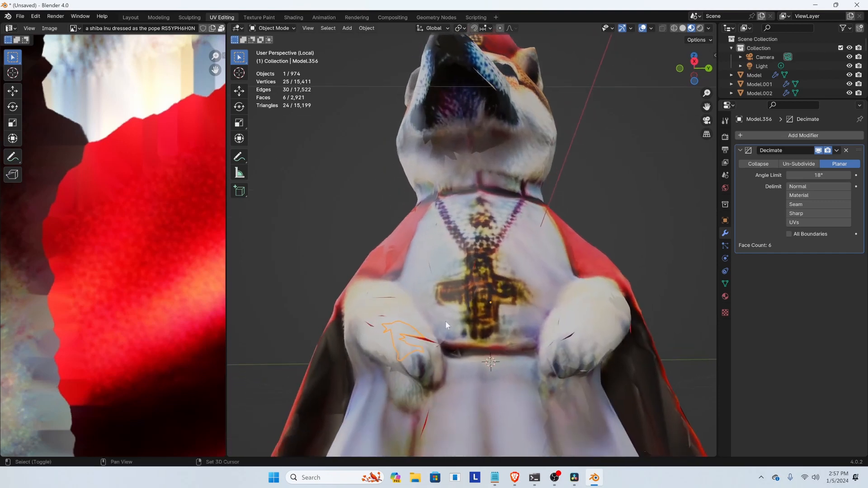
left_click(428, 339)
left_click(410, 340)
left_click_drag(824, 176, 802, 176)
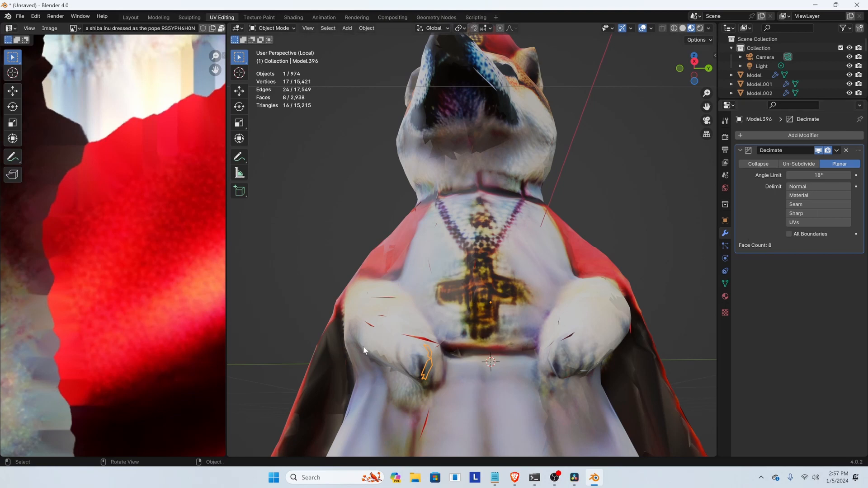
left_click(424, 345)
left_click_drag(819, 176, 808, 176)
Set the Decimate angle limit to 12° on the other paw's large outer piece and lower it on the piece beside it
left_click(573, 345)
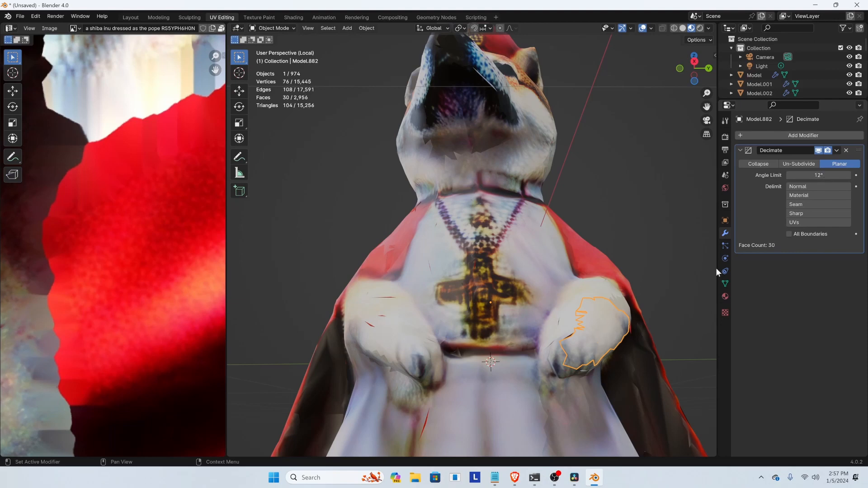
left_click(568, 337)
left_click_drag(819, 176, 807, 176)
Lower the Decimate angle limit on the chest piece reaching into the arm, and set the adjoining shoulder piece to 13°
middle_click_drag(450, 315, 451, 337)
scroll(451, 337, "up", 3)
left_click(452, 335)
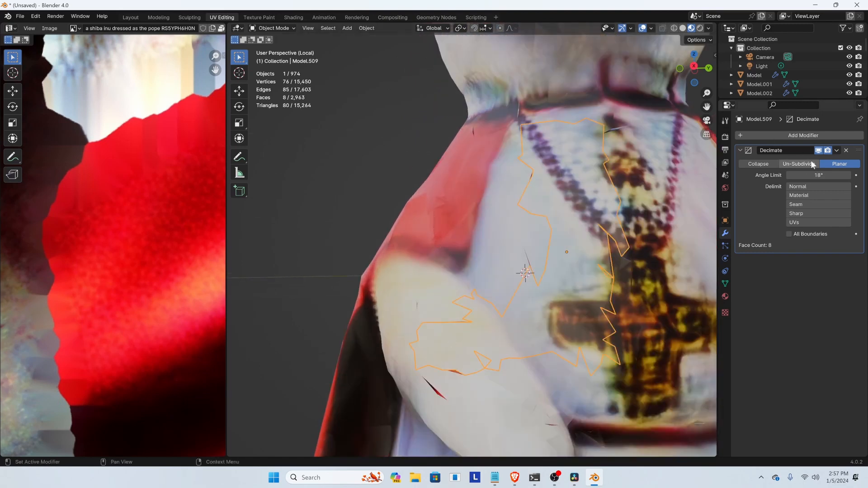
left_click_drag(818, 175, 809, 175)
left_click(506, 273)
Set the Decimate angle limit to 8.5° on the arm's outer-edge piece and 11° on the small triangular piece beside it
left_click(436, 403)
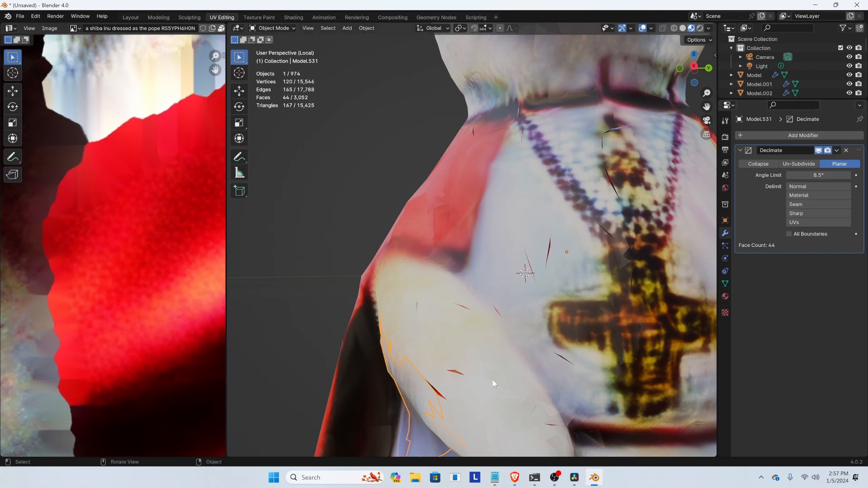
left_click(447, 390)
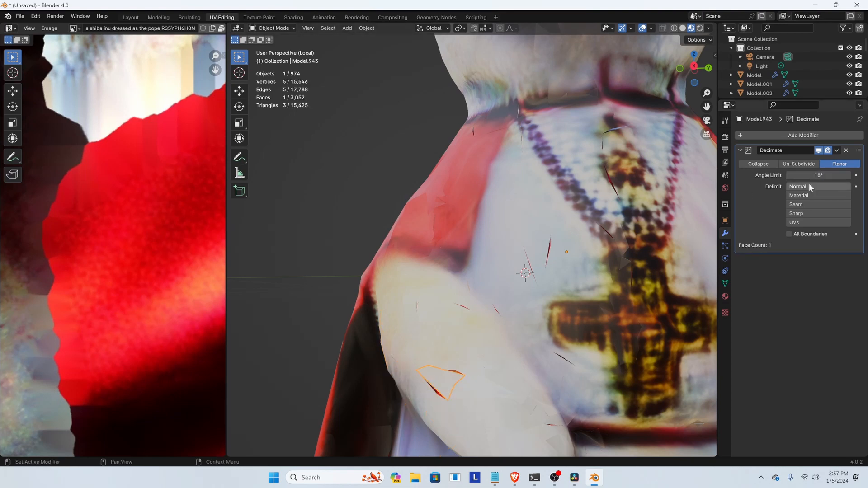
left_click_drag(809, 175, 802, 175)
scroll(403, 289, "down", 8)
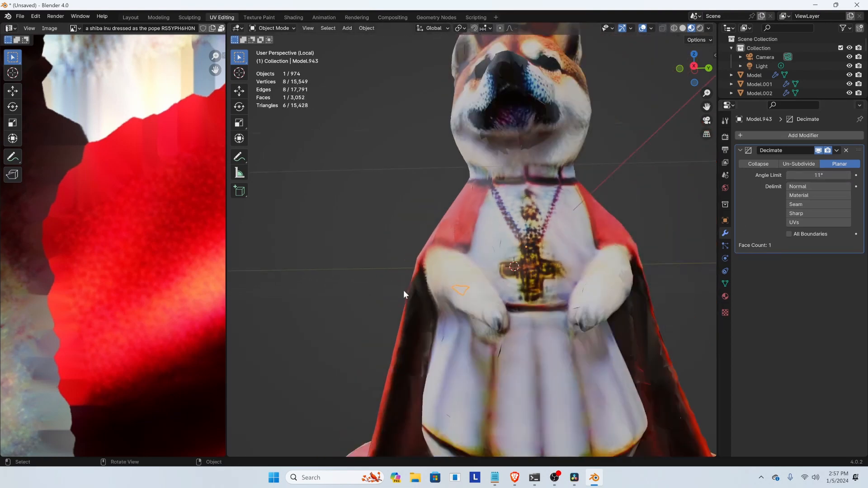
middle_click_drag(554, 294, 544, 274)
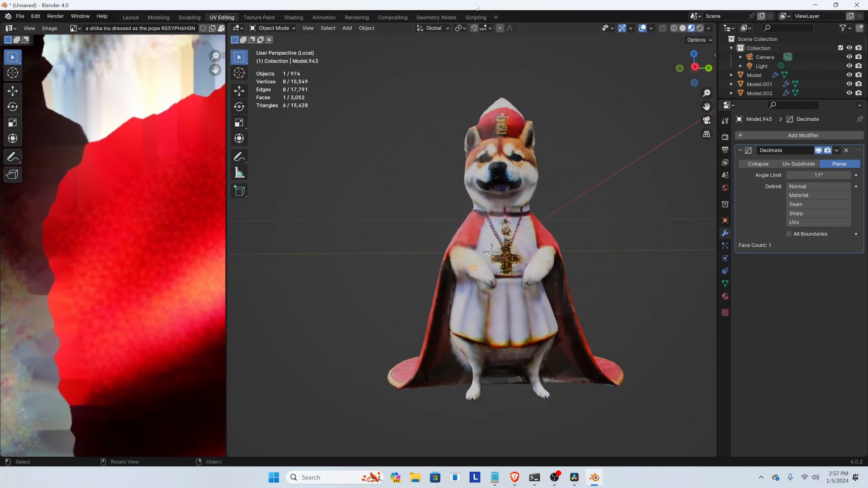
Open the Scripting workspace with the modifier-applying script and show the scene straight from above around the dog figure
left_click(475, 17)
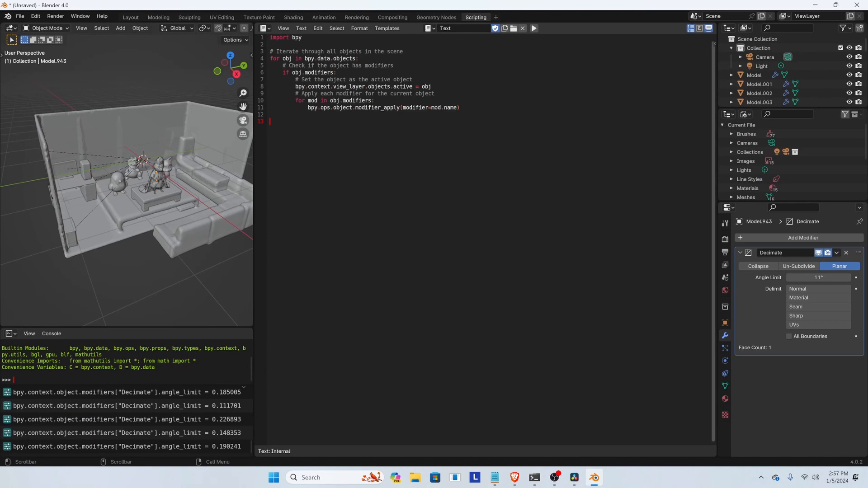
scroll(169, 185, "up", 5)
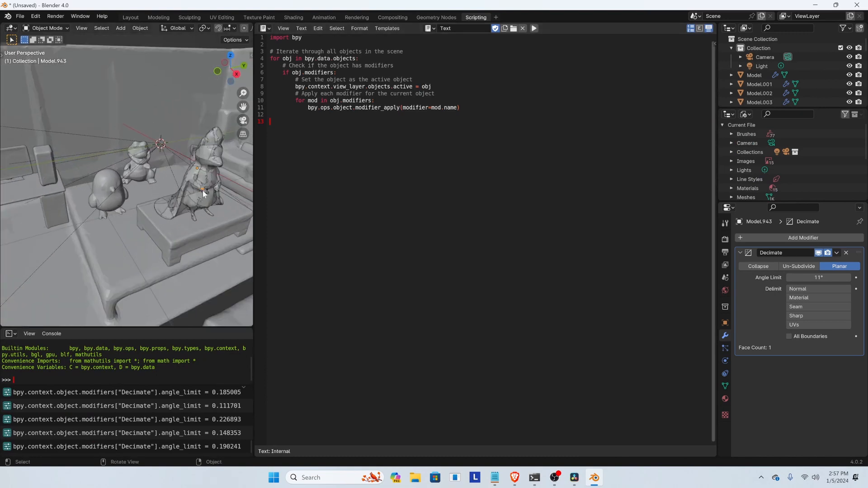
key("Tab")
key("Tab")
left_click(205, 177)
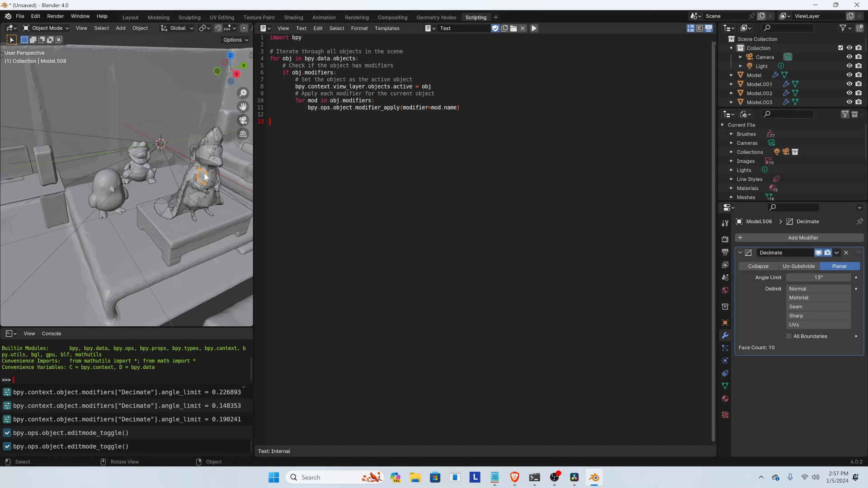
middle_click_drag(201, 182, 146, 187)
key("a")
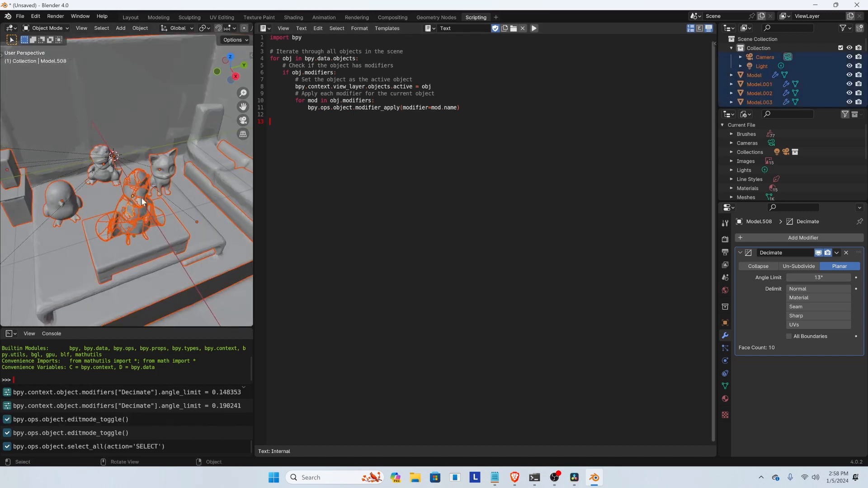
left_click(141, 198)
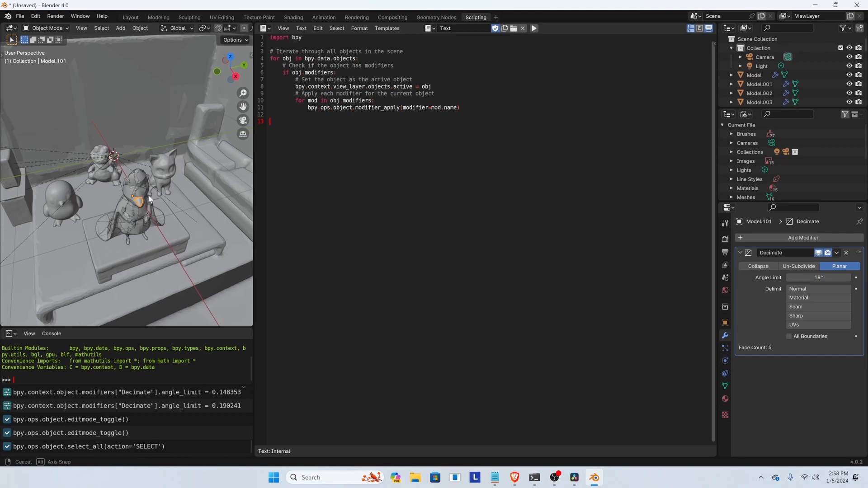
mouse_move(132, 208)
middle_mouse_down()
mouse_move(140, 224)
mouse_move(125, 240)
mouse_move(132, 219)
middle_mouse_up()
key("KP_7")
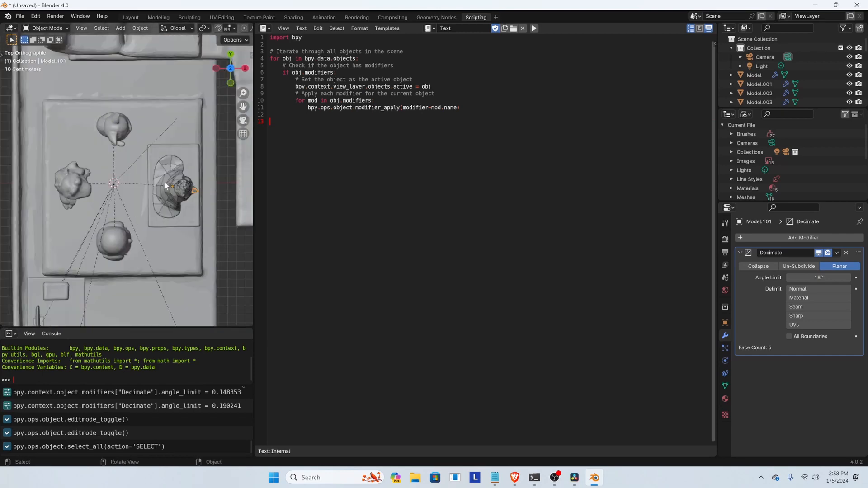
left_click_drag(150, 152, 198, 221)
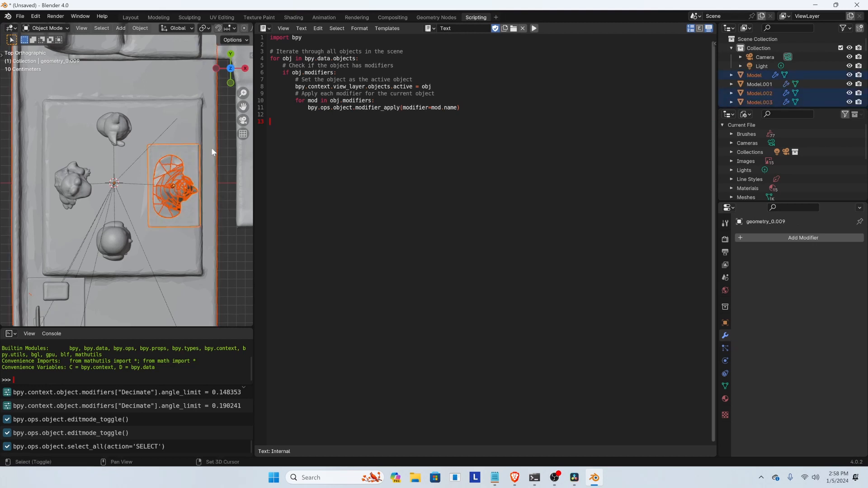
left_click(189, 160, "shift")
left_click(183, 154)
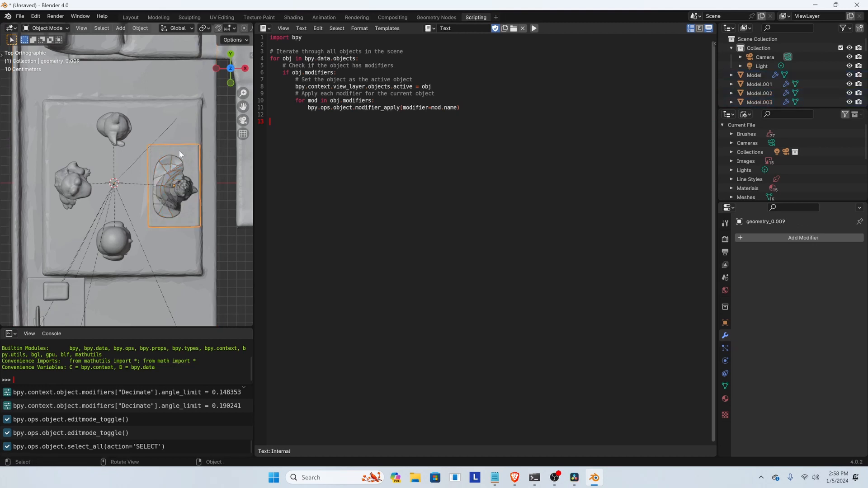
left_click_drag(152, 153, 199, 221)
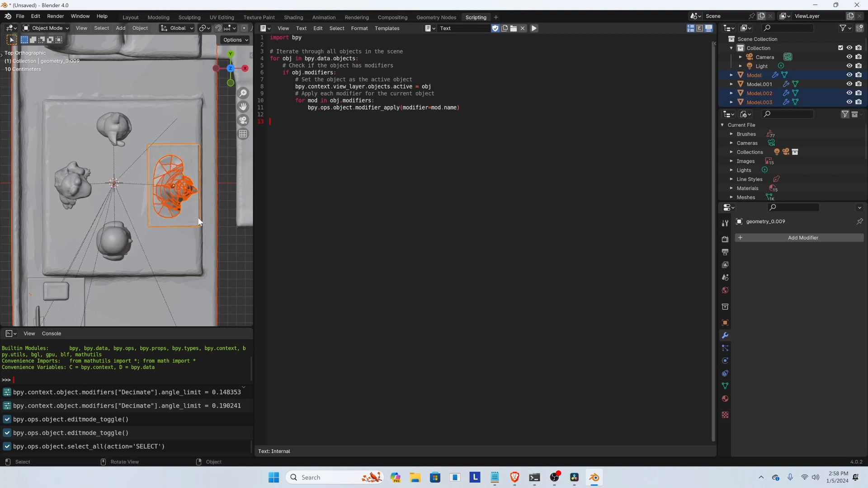
left_click(184, 216, "ctrl")
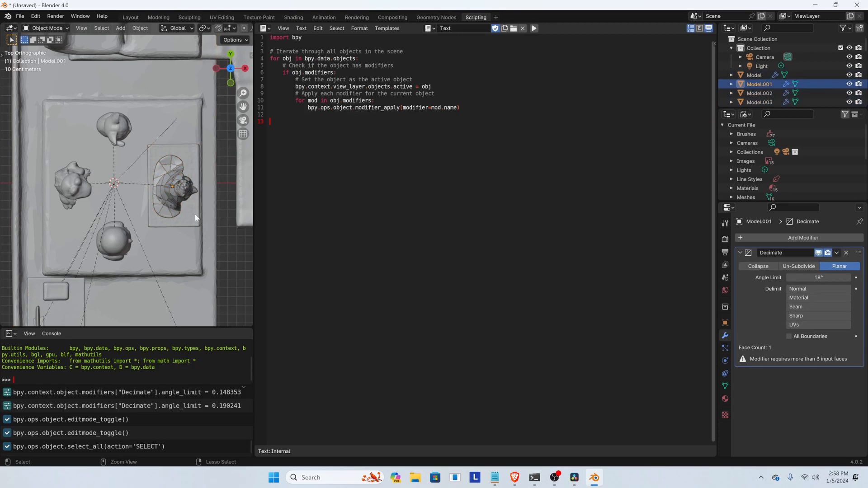
Select all pieces of the dog figure, excluding the pedestal and the room, and isolate them in local view
left_click_drag(152, 152, 198, 221)
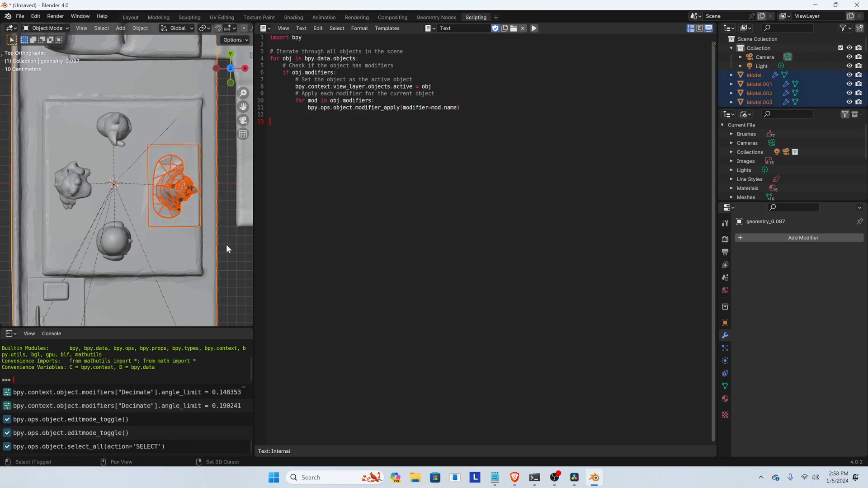
middle_click_drag(226, 244, 127, 174)
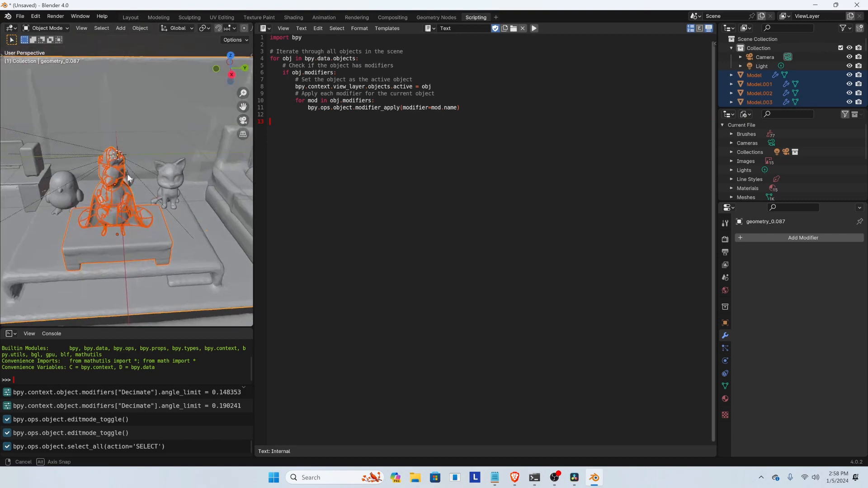
left_click(147, 246, "shift")
left_click(235, 293, "shift")
left_click(236, 293, "shift")
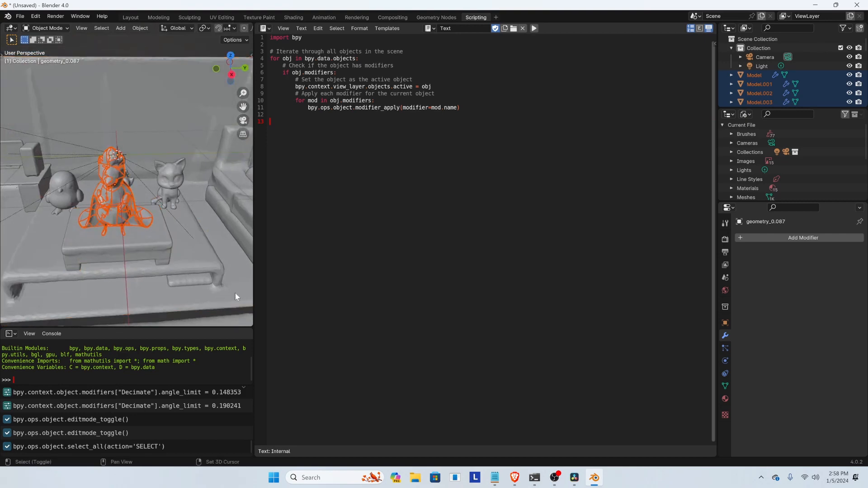
mouse_move(121, 156)
middle_mouse_down()
mouse_move(118, 186)
mouse_move(32, 162)
mouse_move(125, 156)
middle_mouse_up()
key("KP_7")
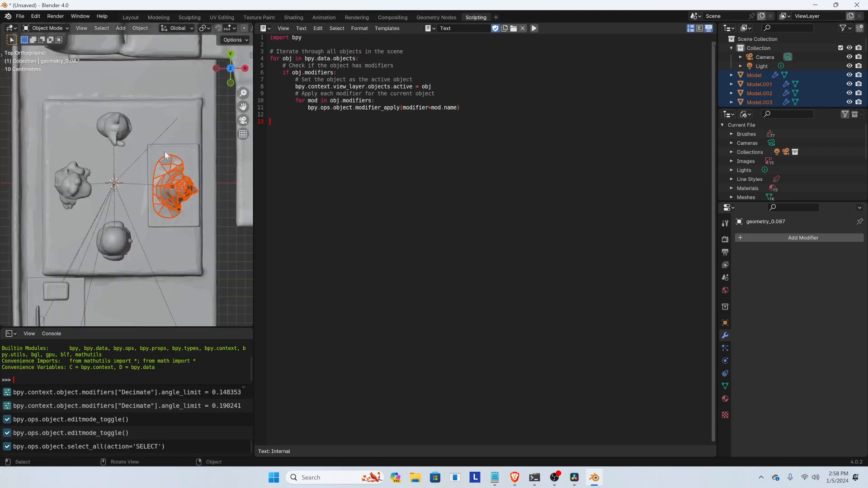
middle_click_drag(204, 210, 128, 237)
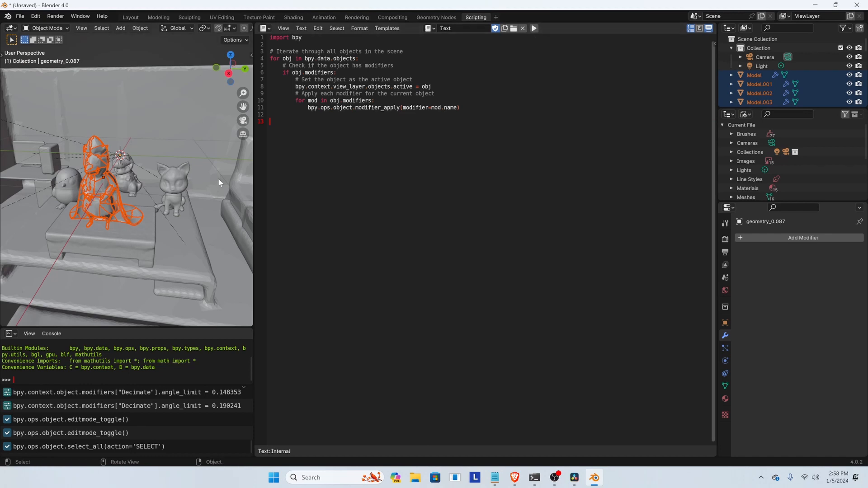
key("KP_Divide")
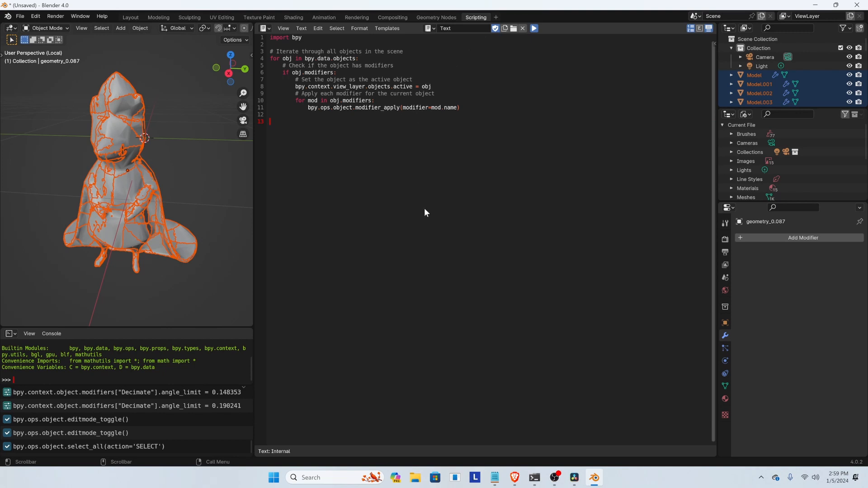
Run the script to apply the Decimate modifiers on all objects
mouse_move(594, 478)
key("alt+p")
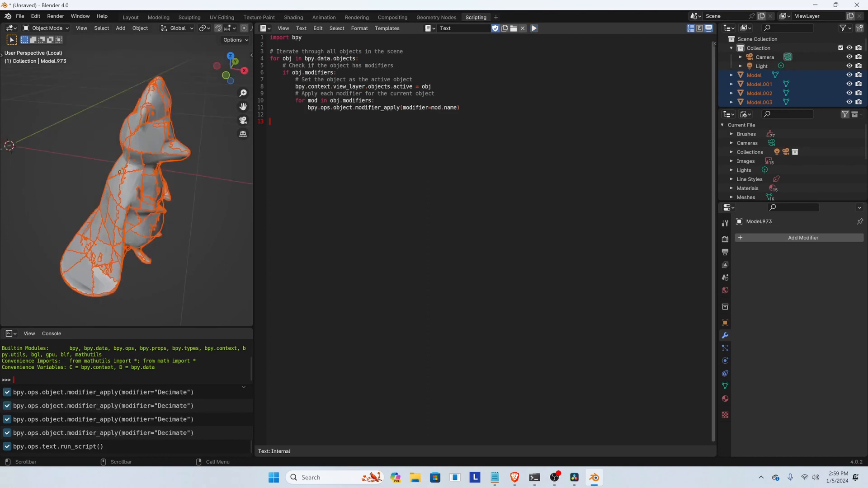
middle_click_drag(206, 214, 118, 179)
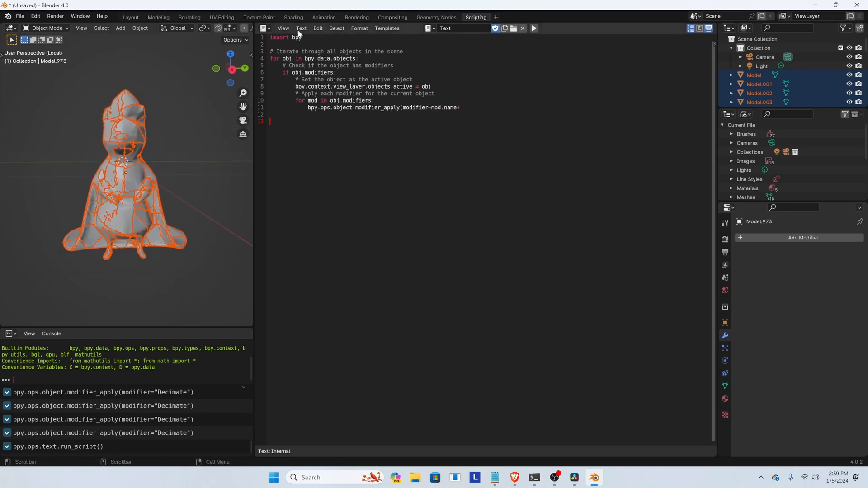
Return to the Modeling workspace and isolate the dog figure's pieces with the view framed on them
left_click(165, 18)
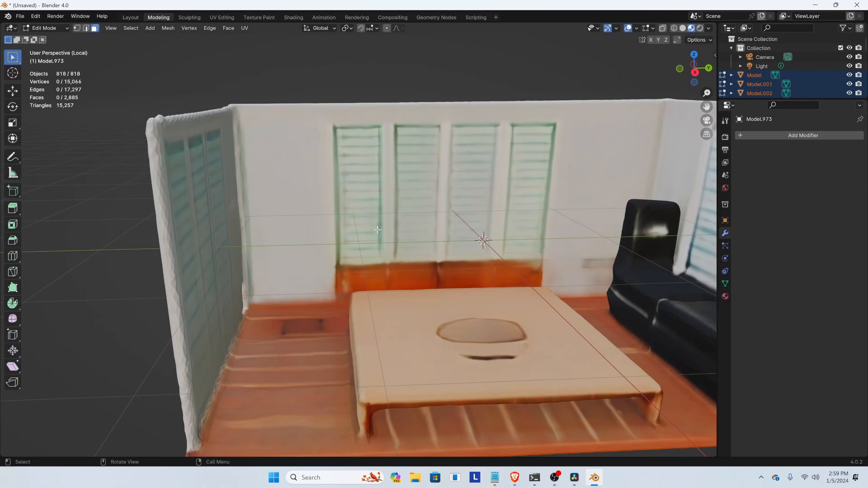
key("KP_Divide")
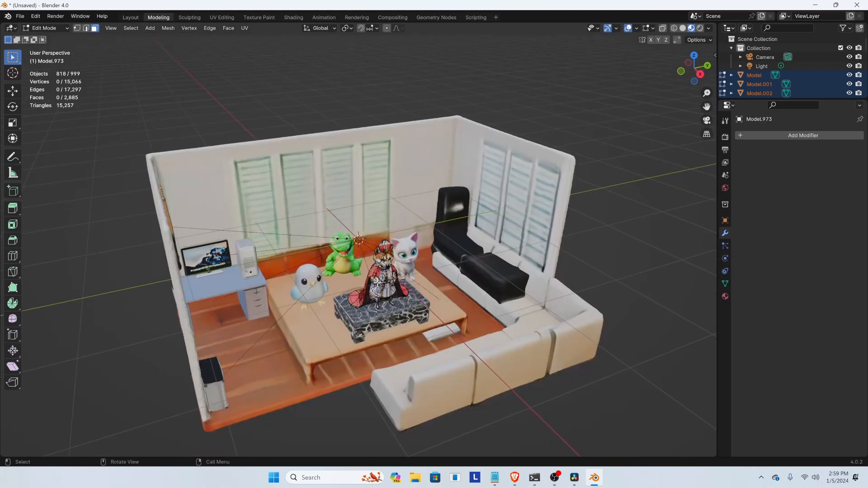
key("KP_Divide")
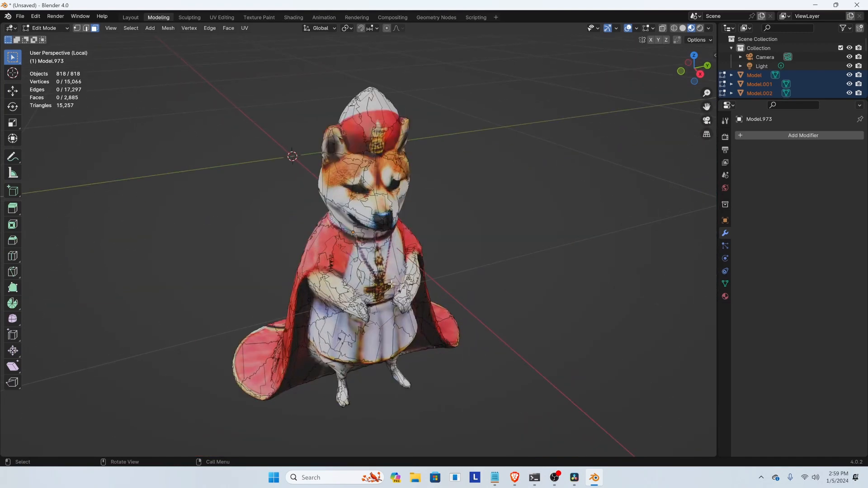
Leave Edit Mode, deselect the dog figure's pieces, and inspect its decimated surface and texture
scroll(385, 250, "up", 3)
middle_click_drag(385, 250, 364, 216)
scroll(326, 262, "up", 4)
key("Tab")
scroll(260, 213, "down", 3)
left_click(507, 174)
scroll(507, 178, "down", 4)
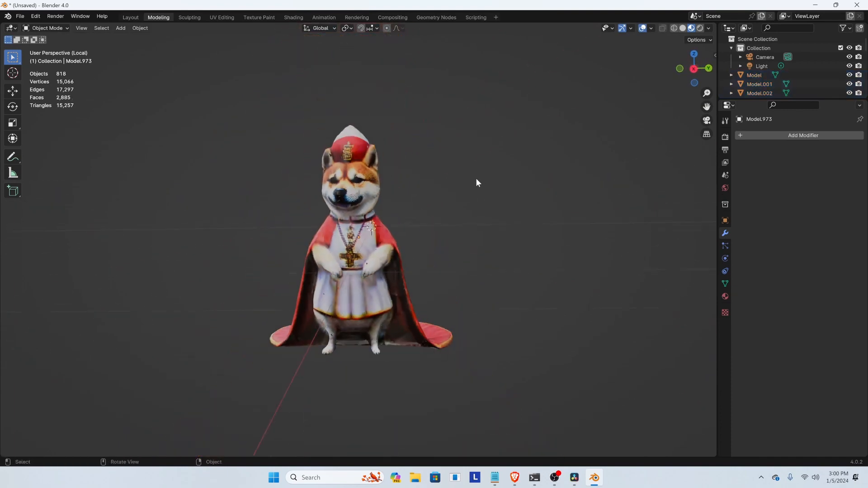
Check how the dog figure is divided by selecting all its pieces, then single ones on the face and upper body
key("Tab")
key("Tab")
key("a")
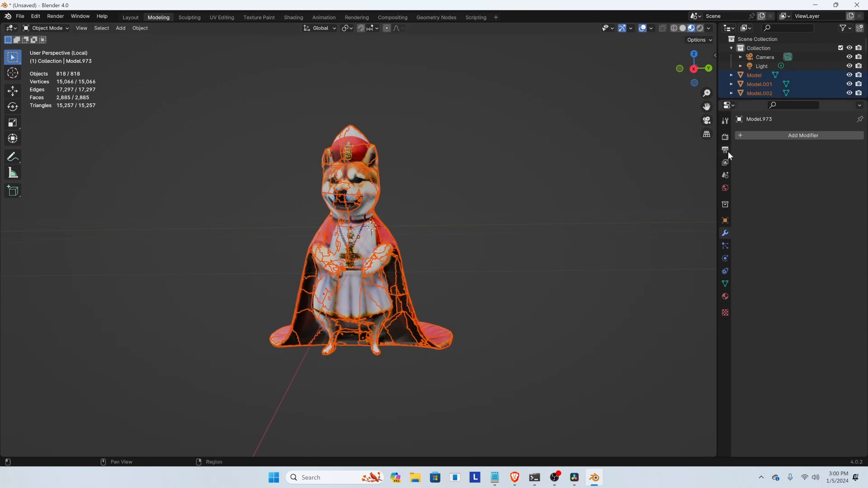
left_click(449, 188)
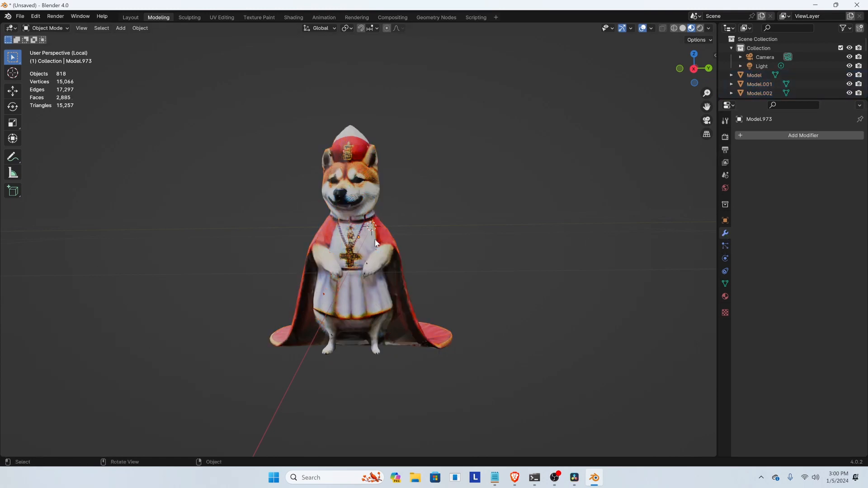
left_click(341, 198)
left_click(330, 244)
left_click(367, 234)
left_click(358, 178)
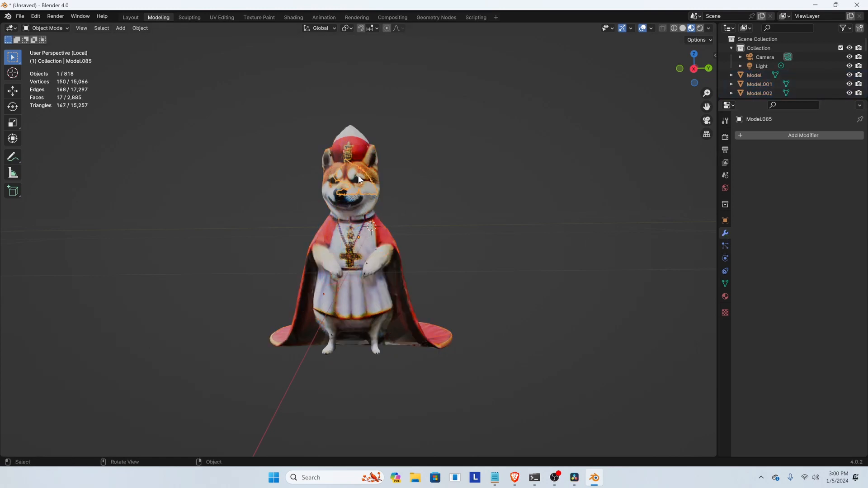
Join all the dog figure's pieces into one object and show the whole room scene again
left_click(360, 155)
key("a")
right_click(335, 191)
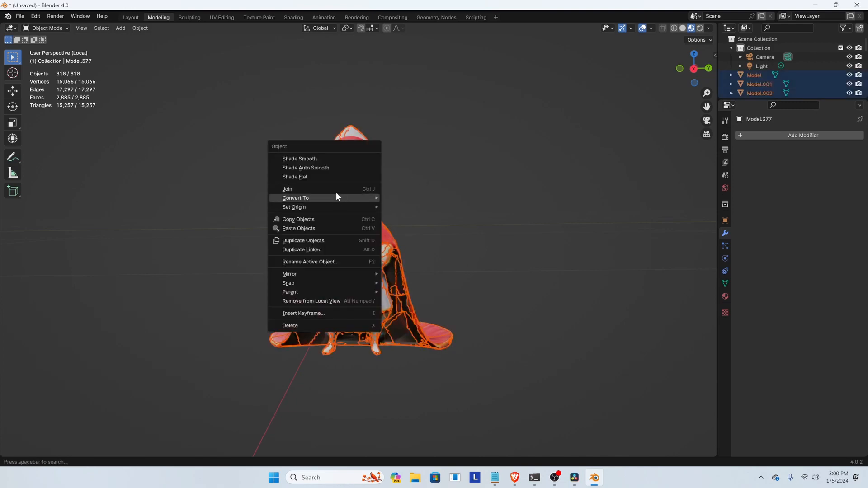
left_click(348, 190)
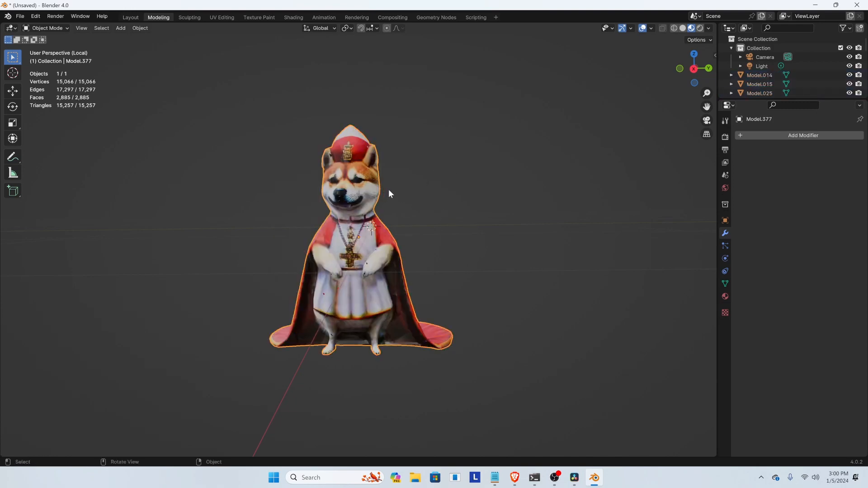
key("KP_Divide")
scroll(373, 191, "up", 7)
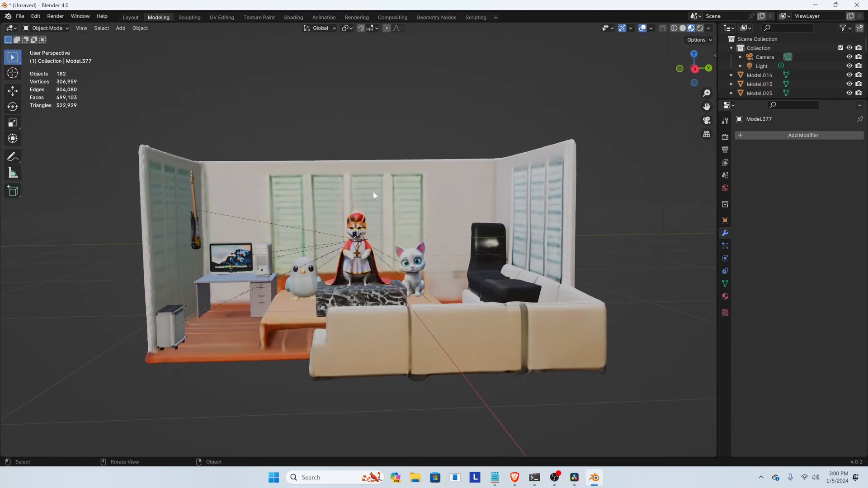